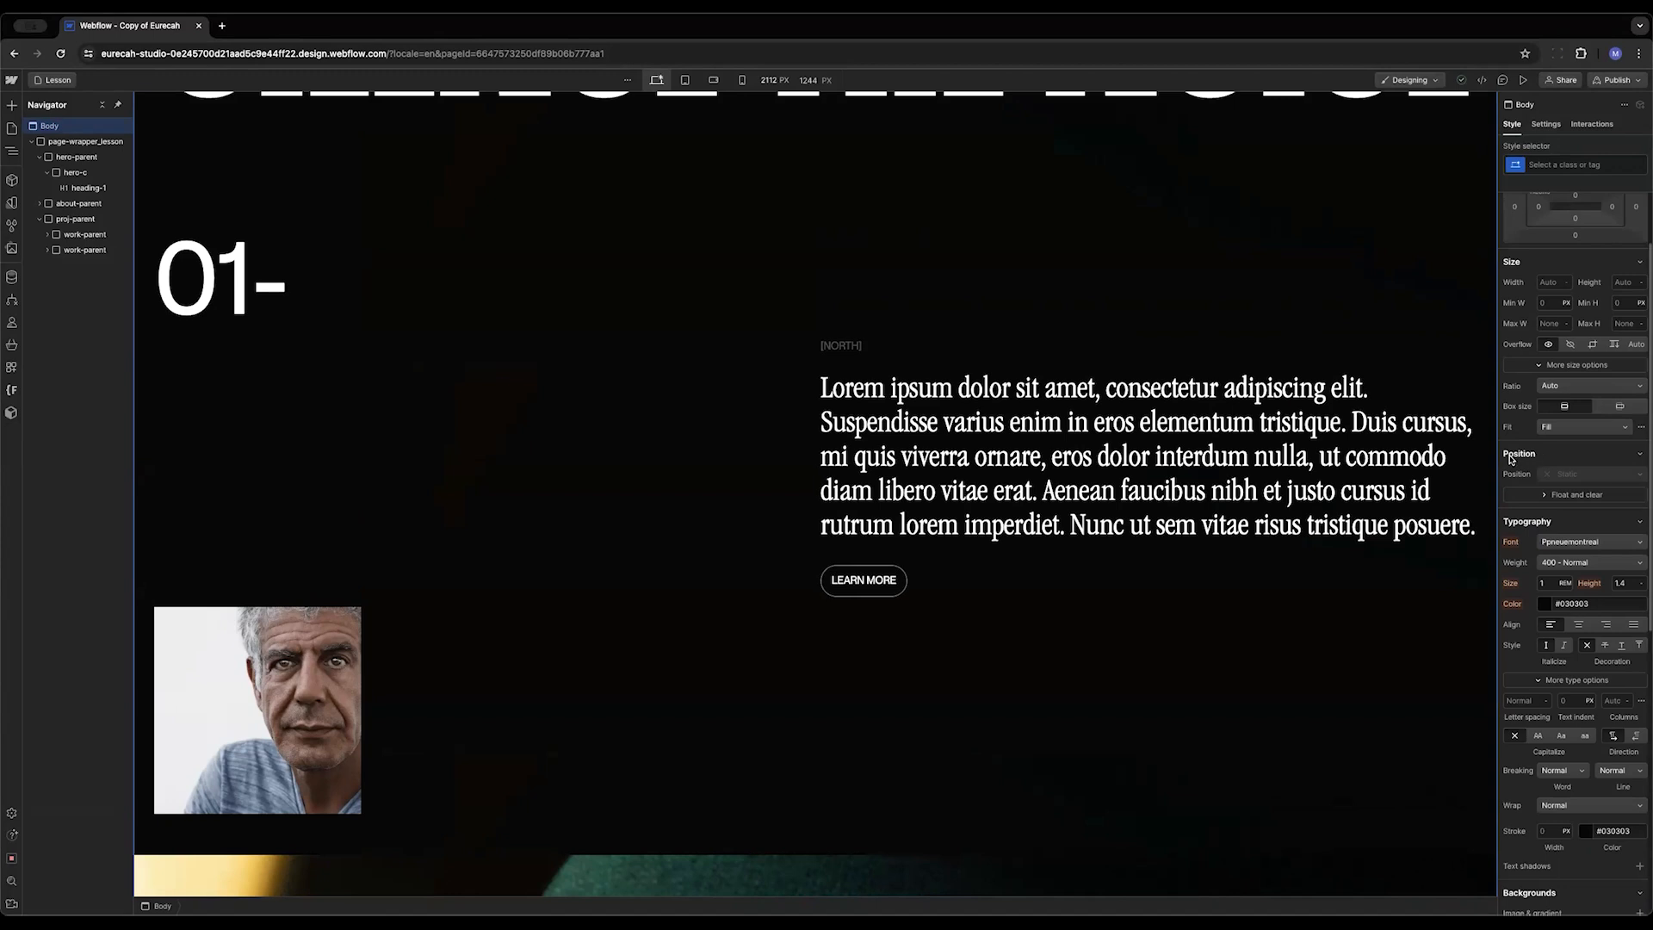
# Select the proj-parent section and scroll through it on the canvas to inspect its layout
pyautogui.click(61, 220)
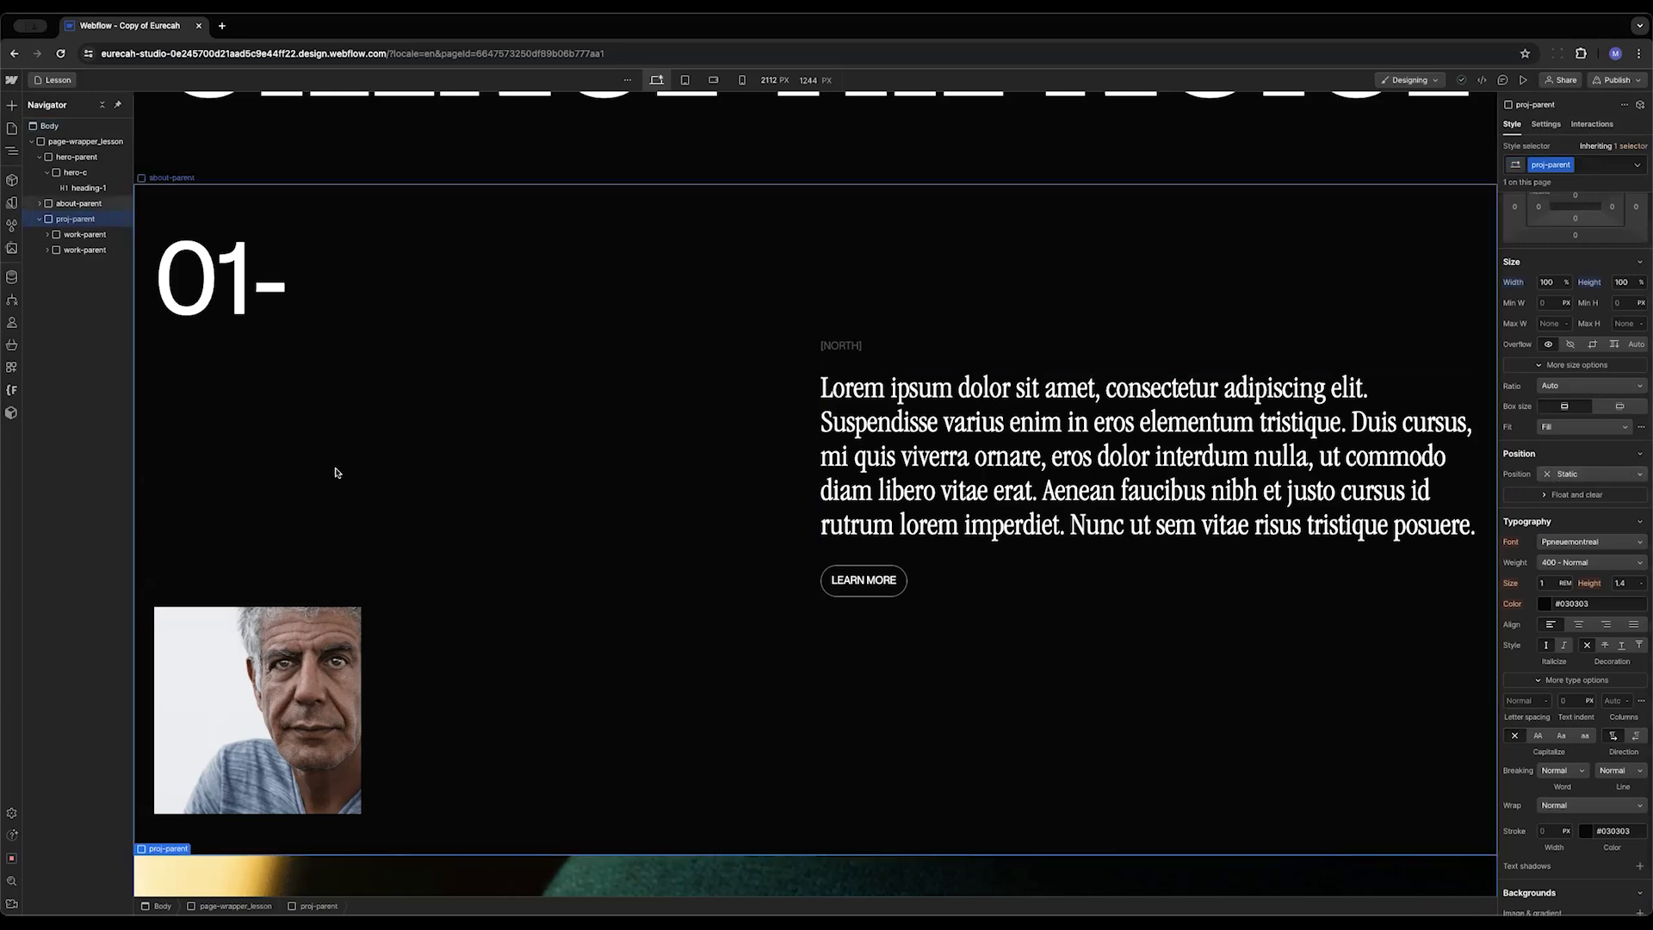
pyautogui.scroll(-10, 335, 472)
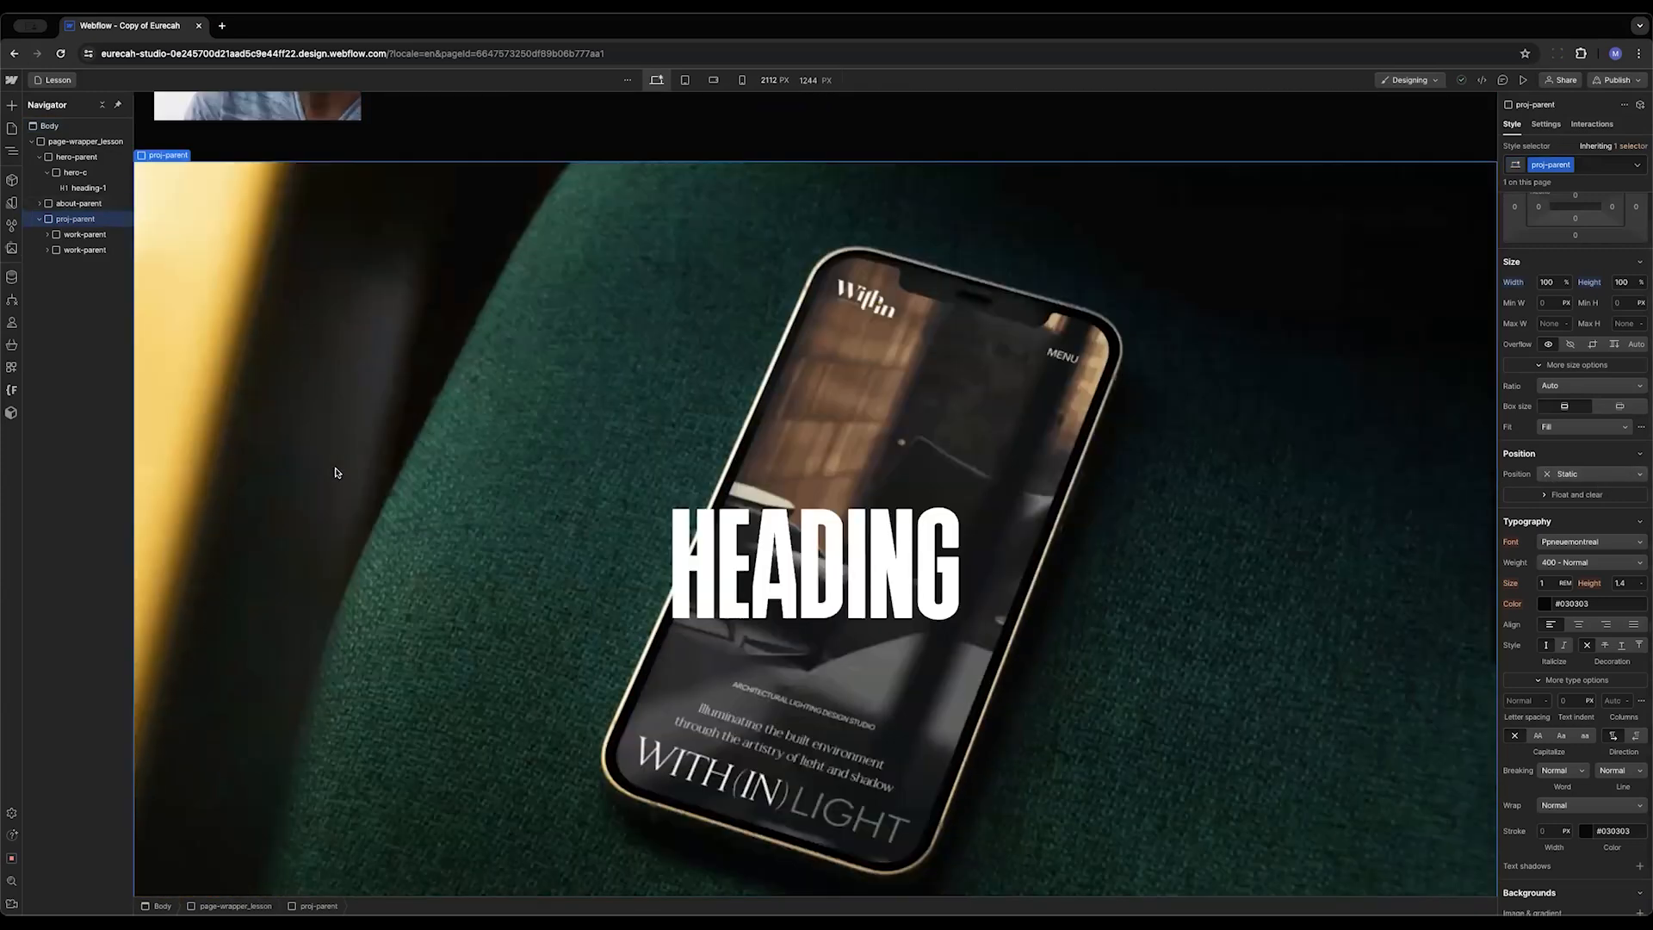
pyautogui.scroll(-7, 336, 471)
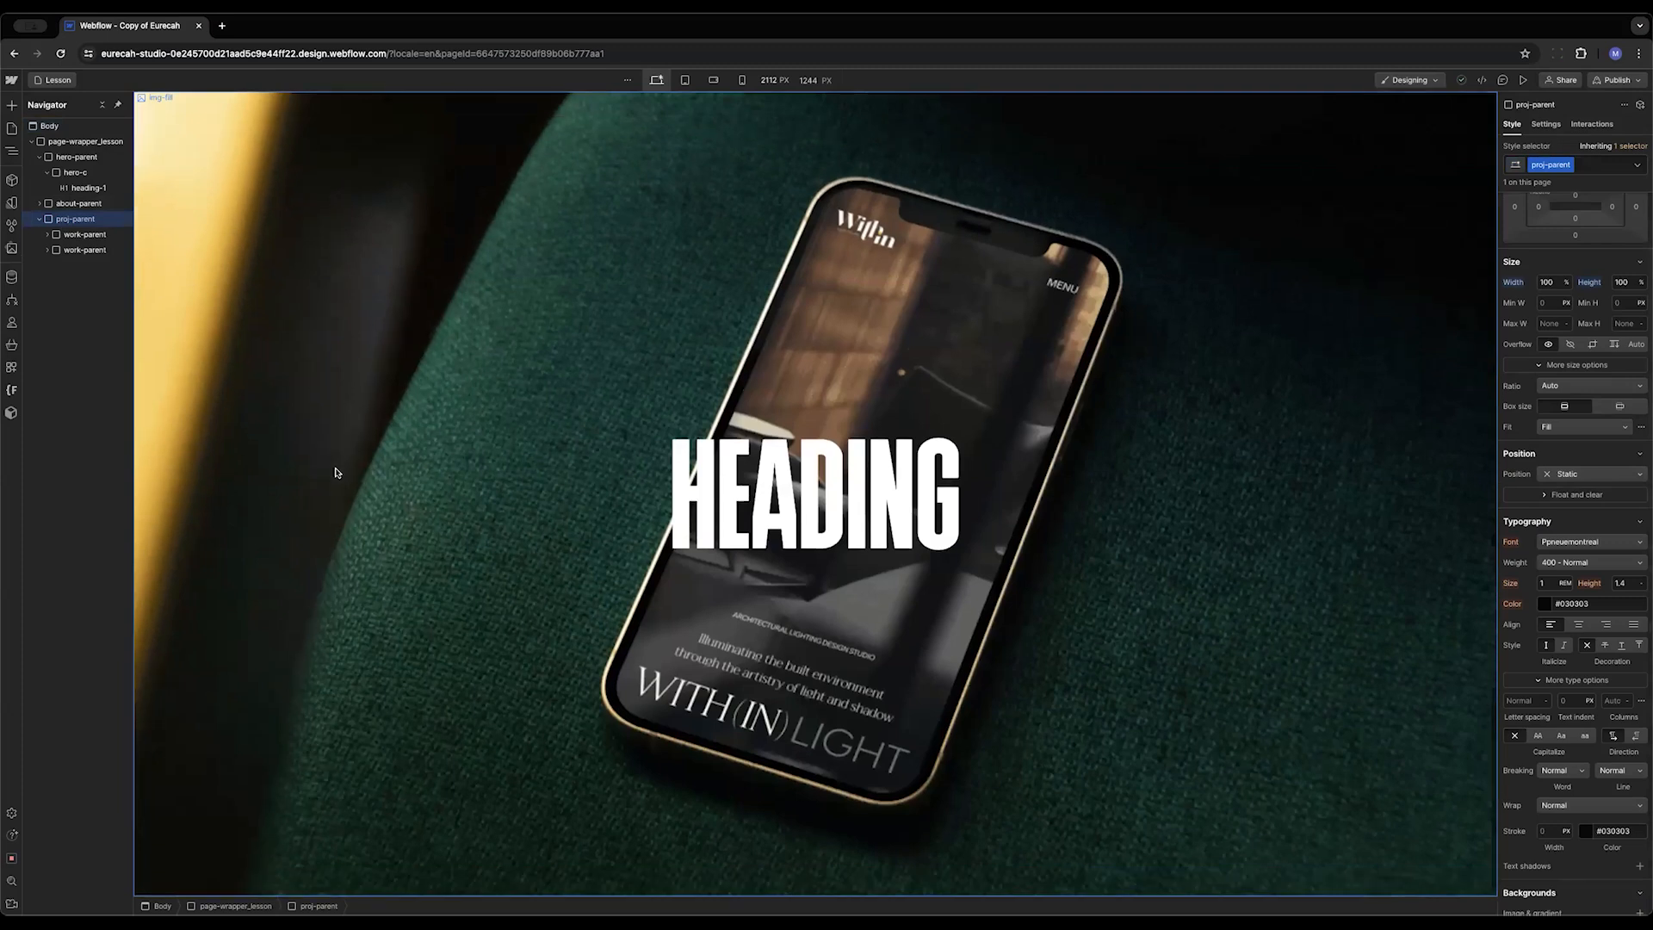
pyautogui.scroll(7, 336, 472)
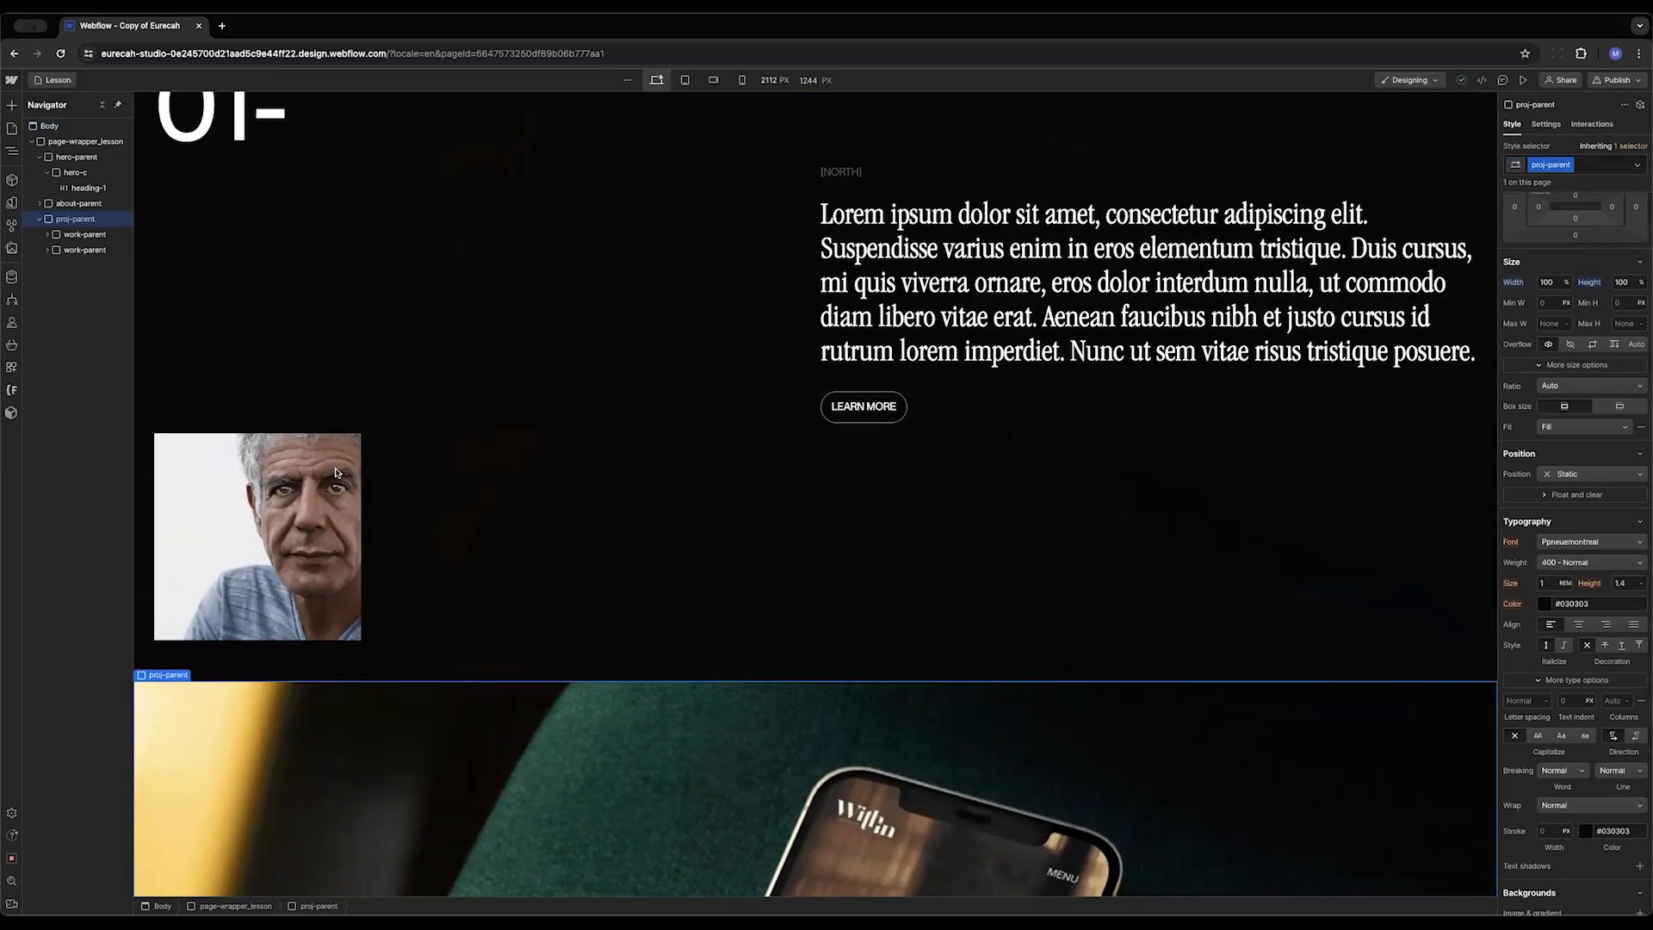
pyautogui.scroll(-8, 336, 471)
pyautogui.scroll(-8, 336, 472)
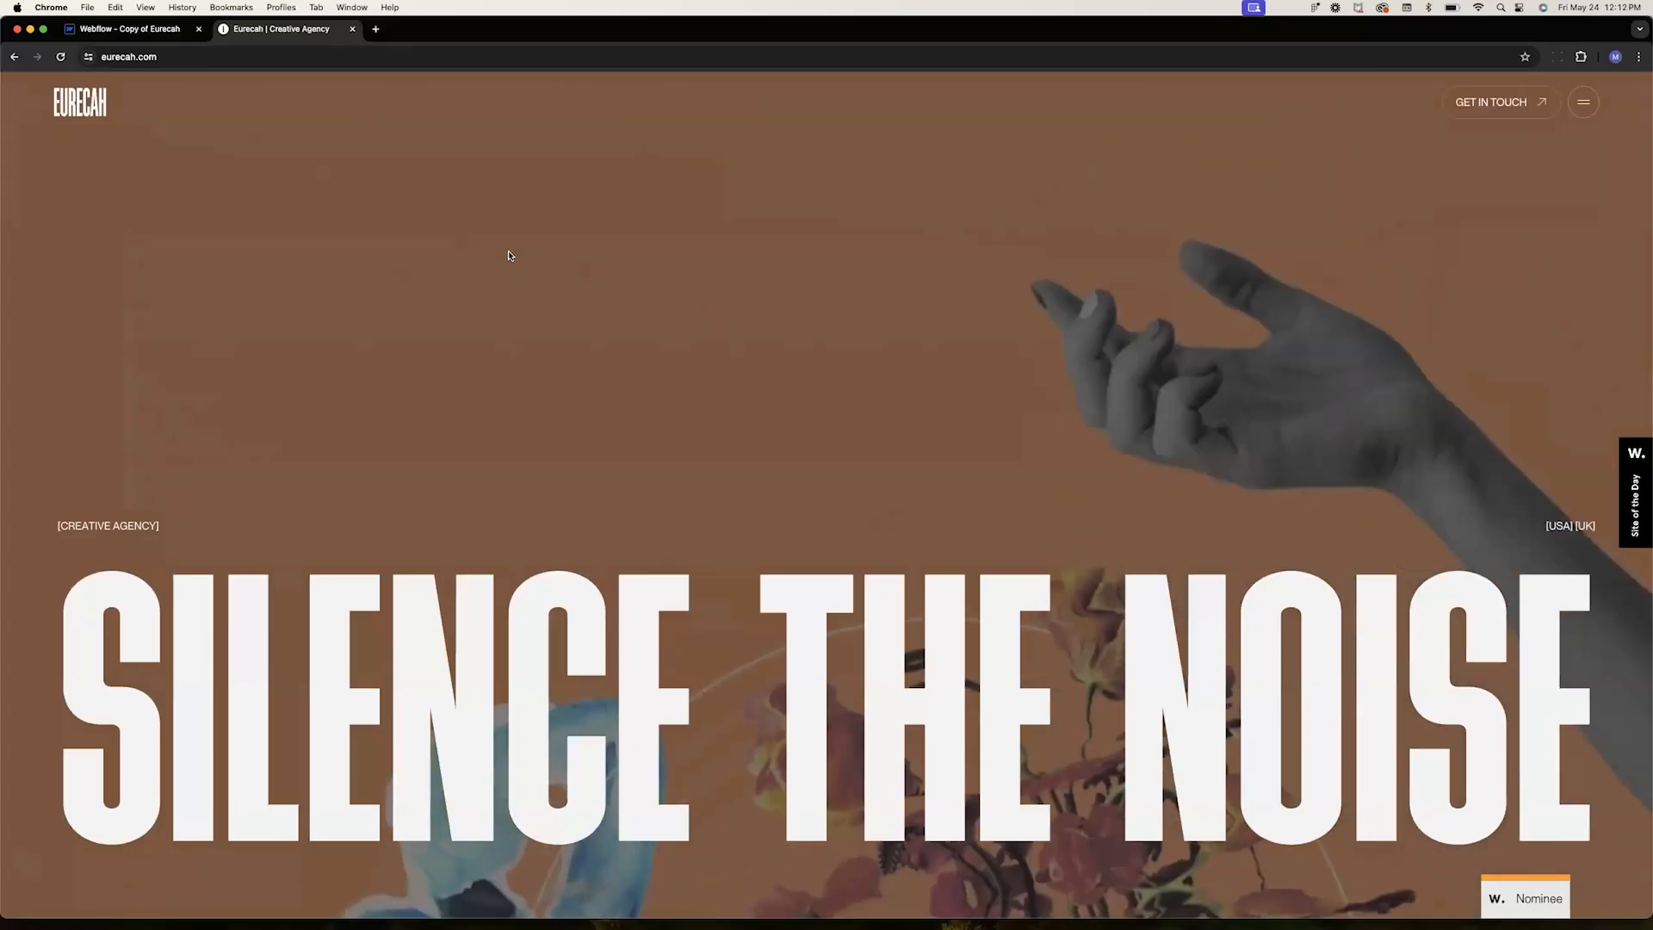
pyautogui.scroll(-10, 461, 254)
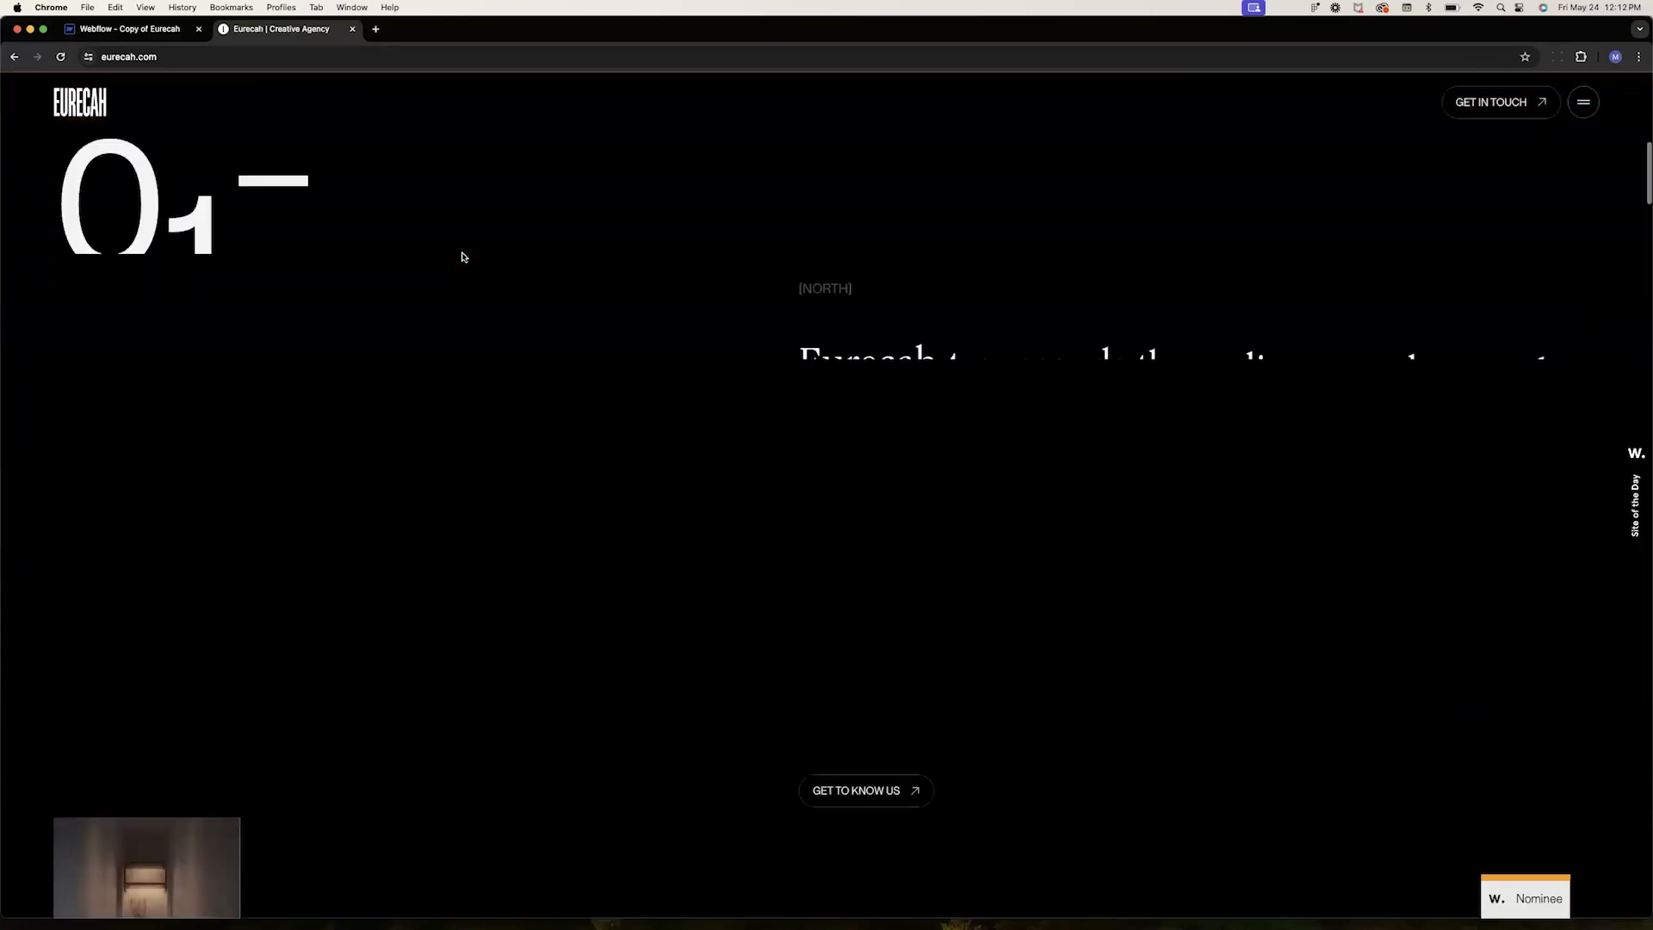
# Scroll through the project headings and images on the live Eurecah site for reference
pyautogui.scroll(-10, 461, 257)
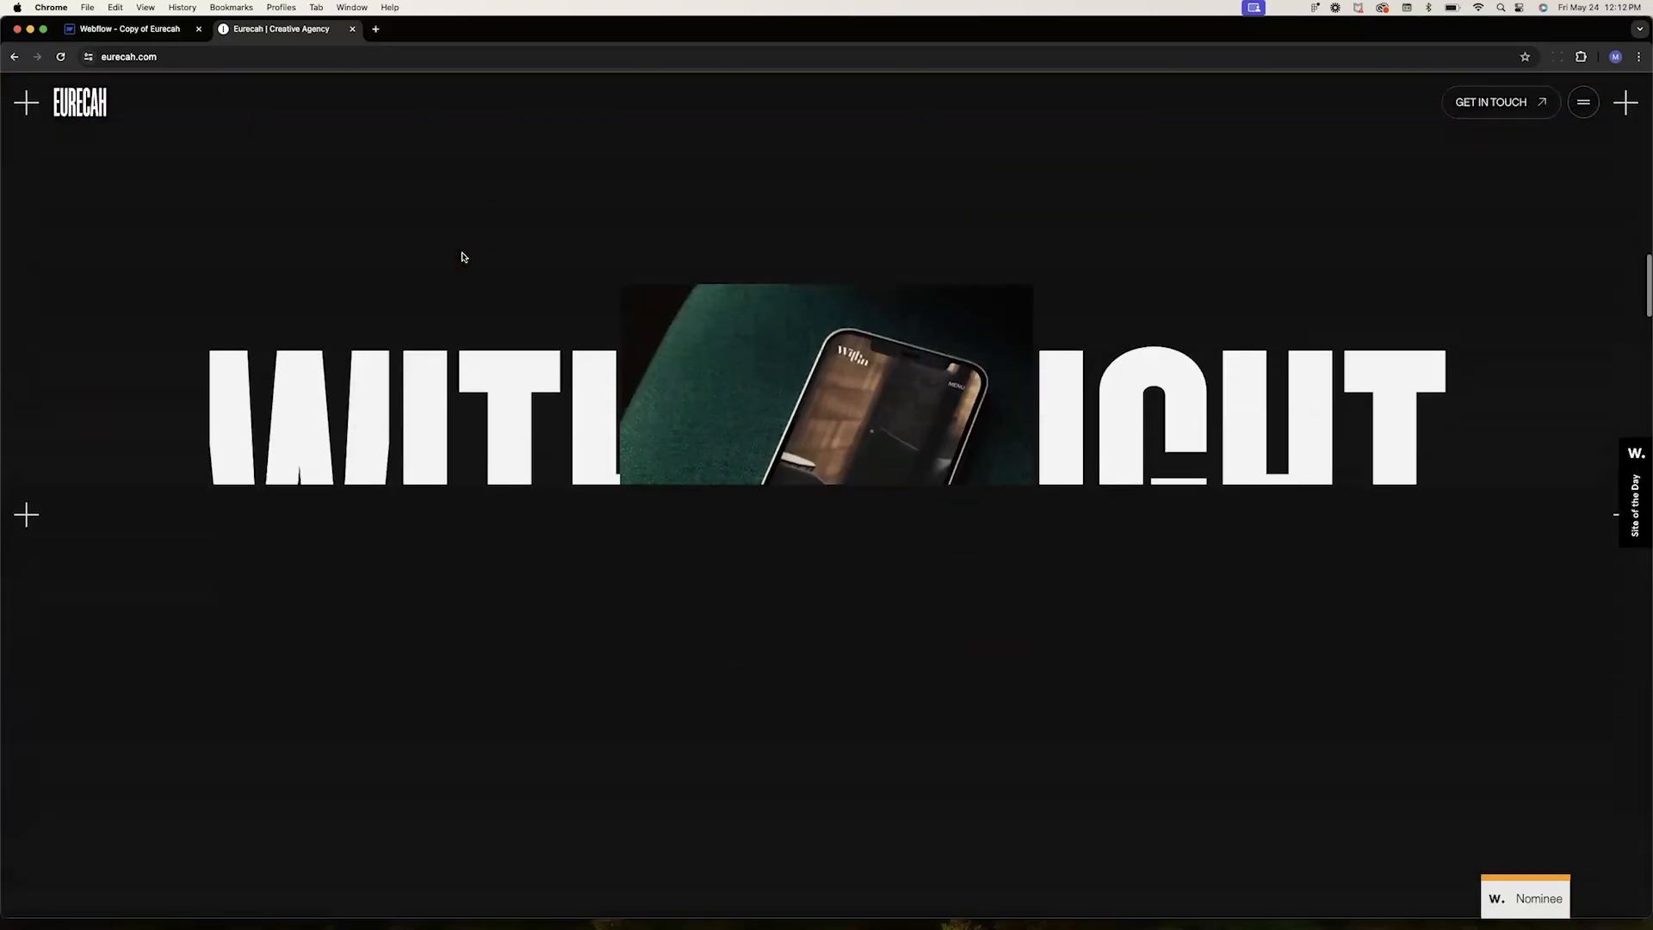
pyautogui.scroll(-10, 461, 257)
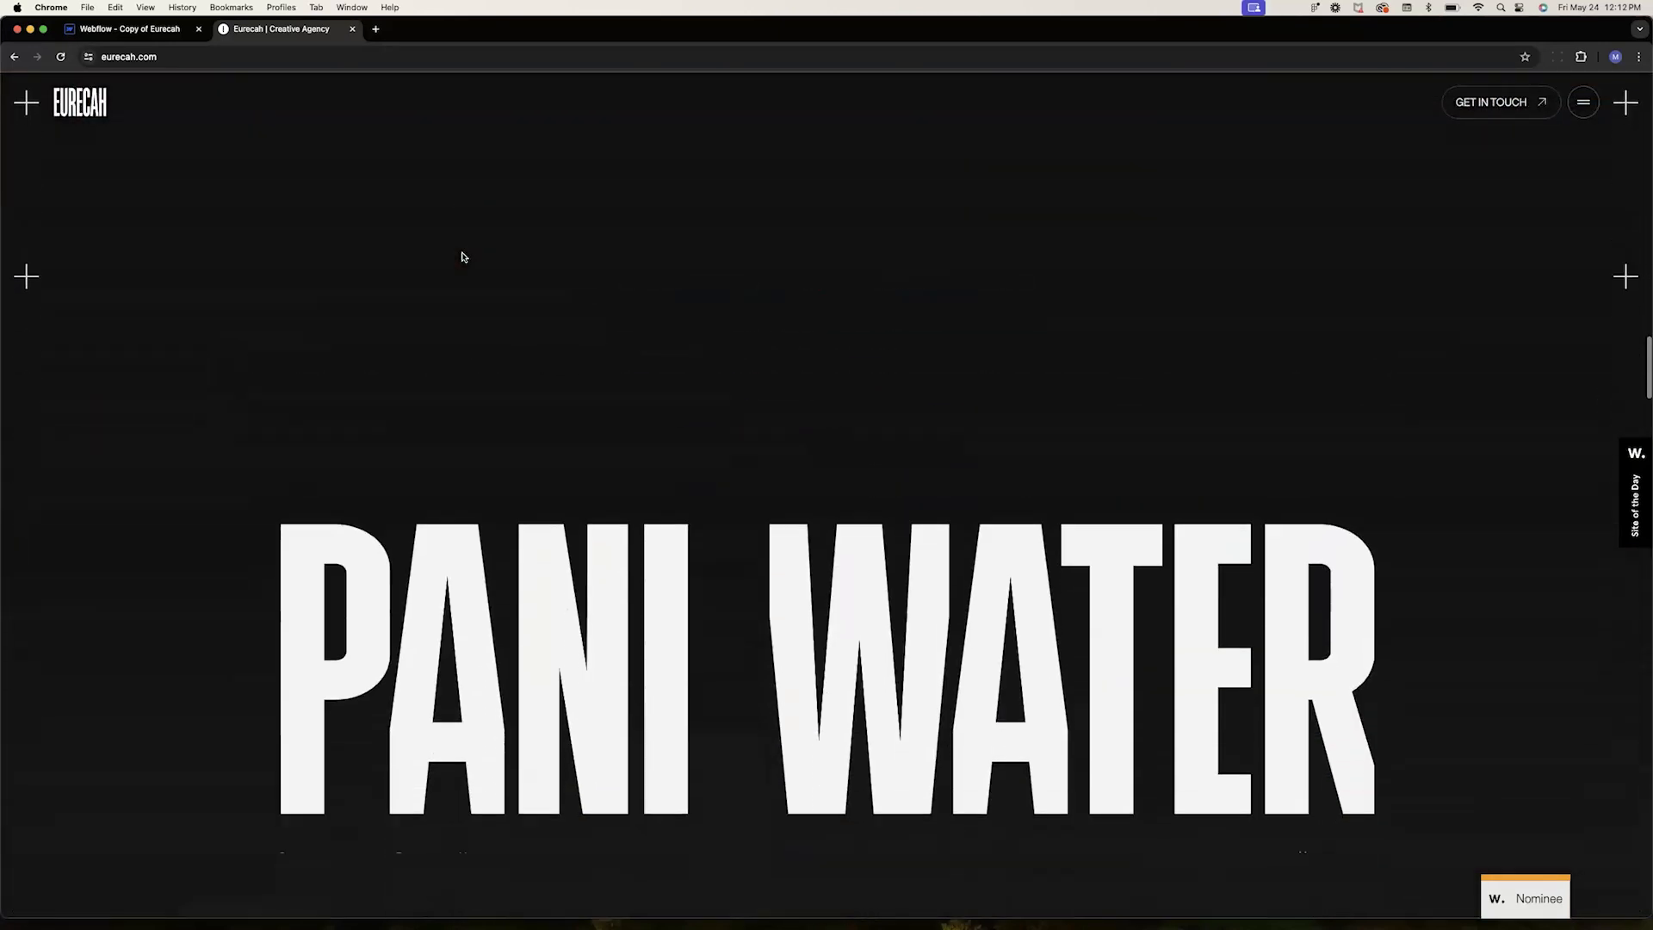
pyautogui.scroll(-10, 461, 257)
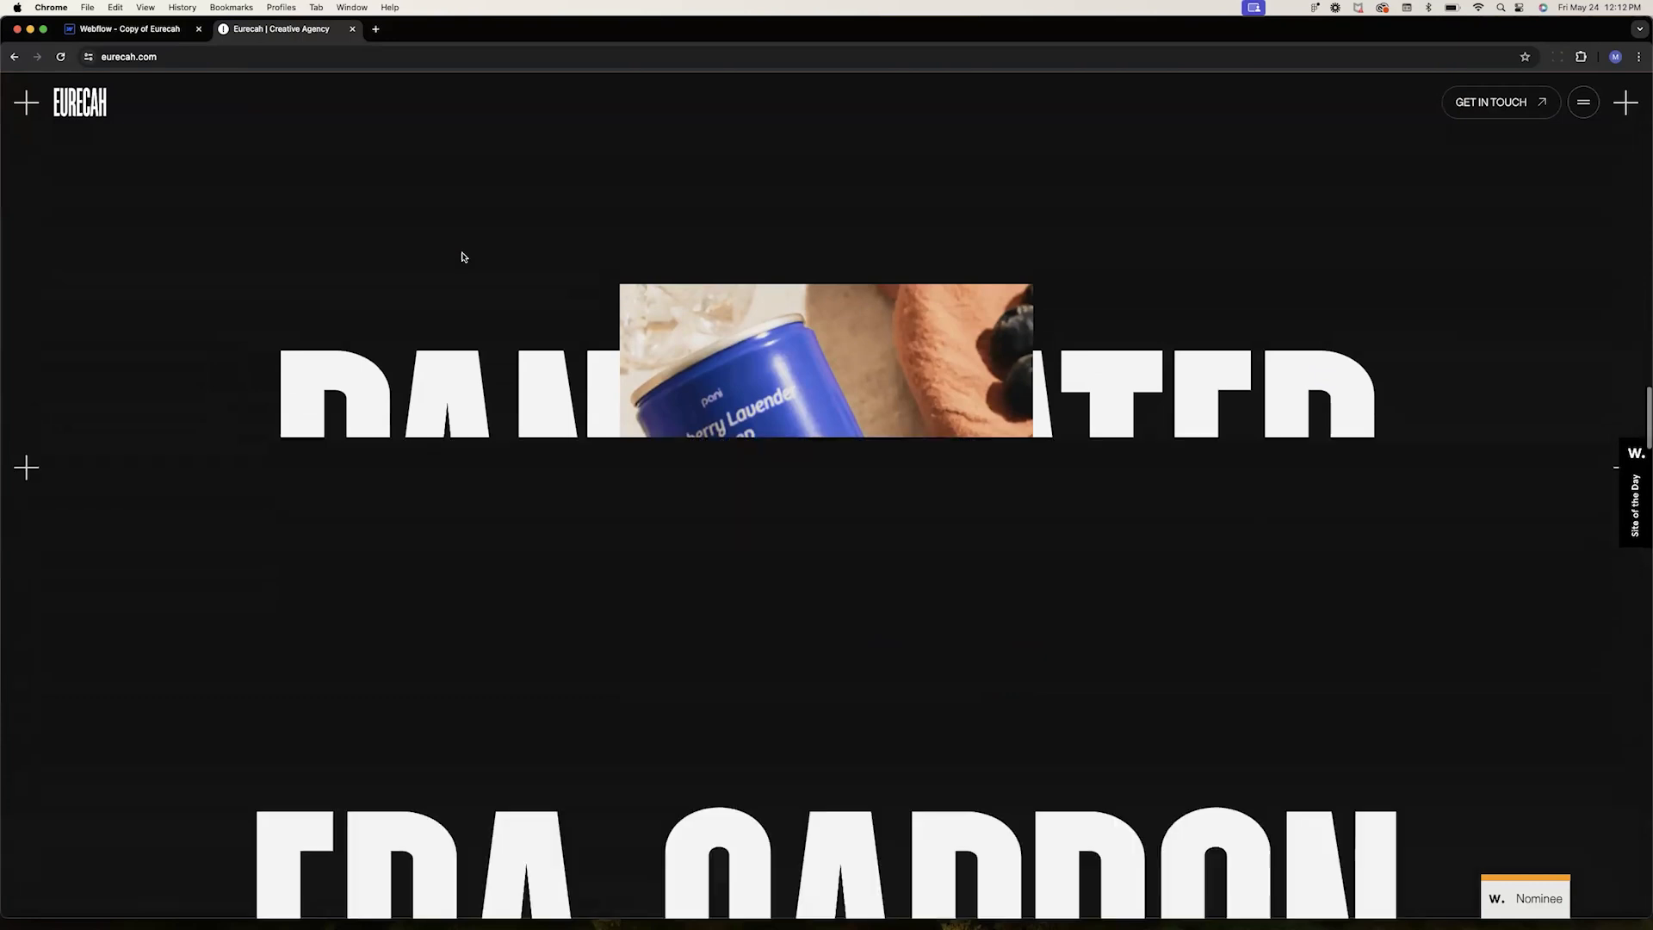
pyautogui.scroll(-5, 462, 256)
pyautogui.scroll(10, 461, 257)
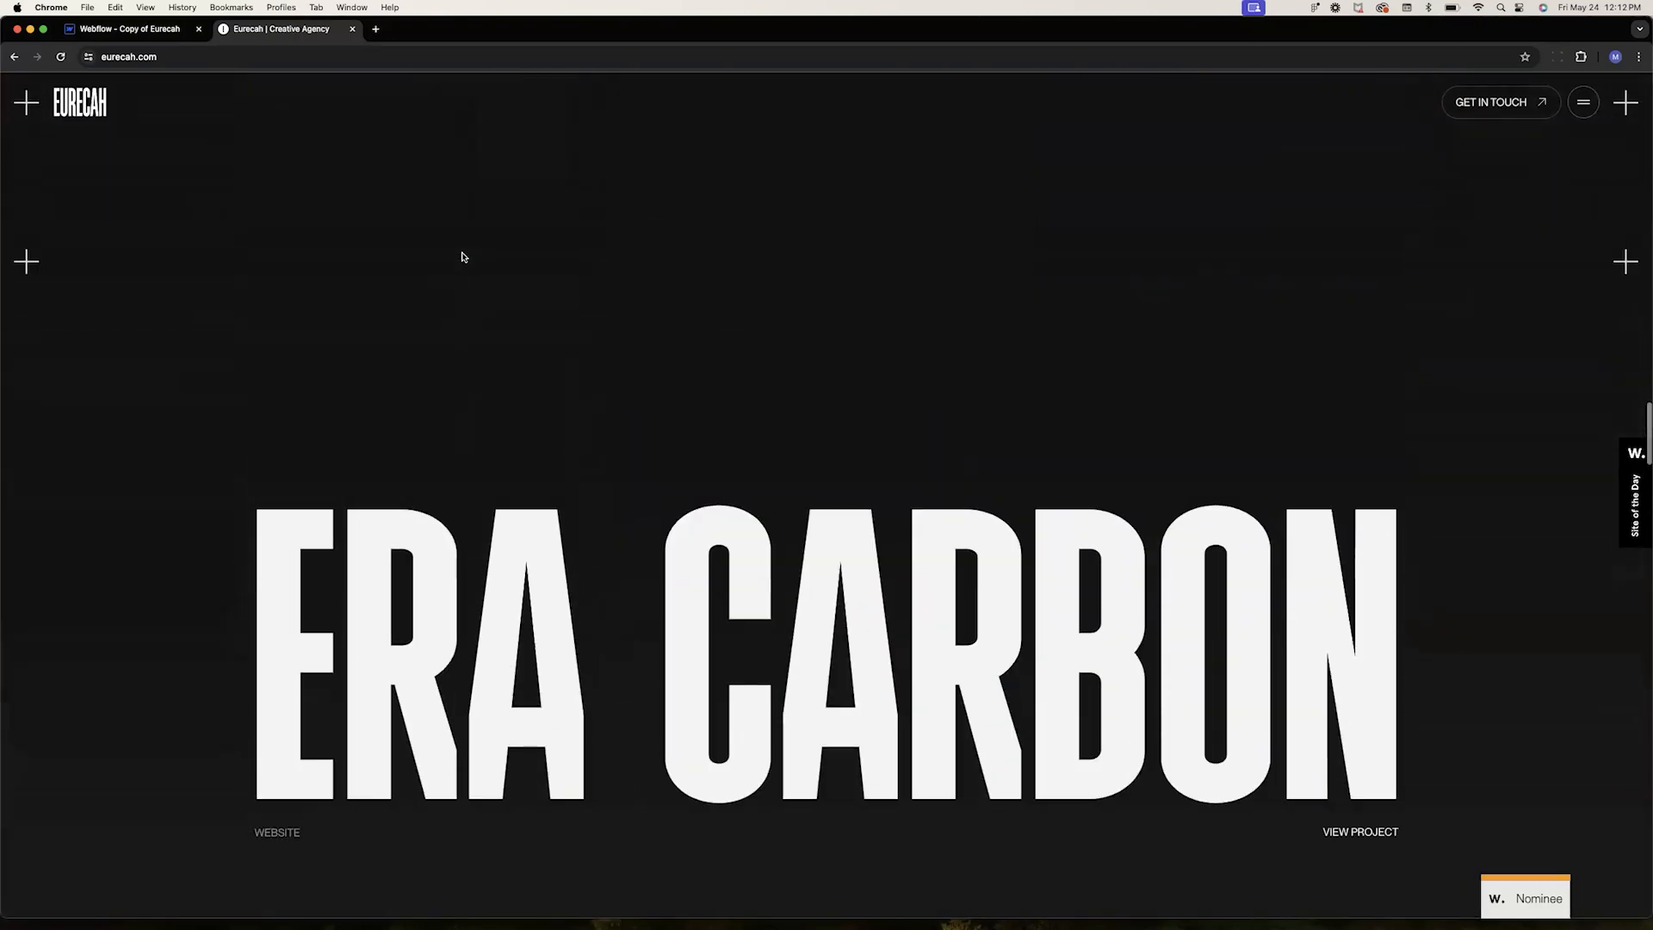
pyautogui.scroll(10, 462, 257)
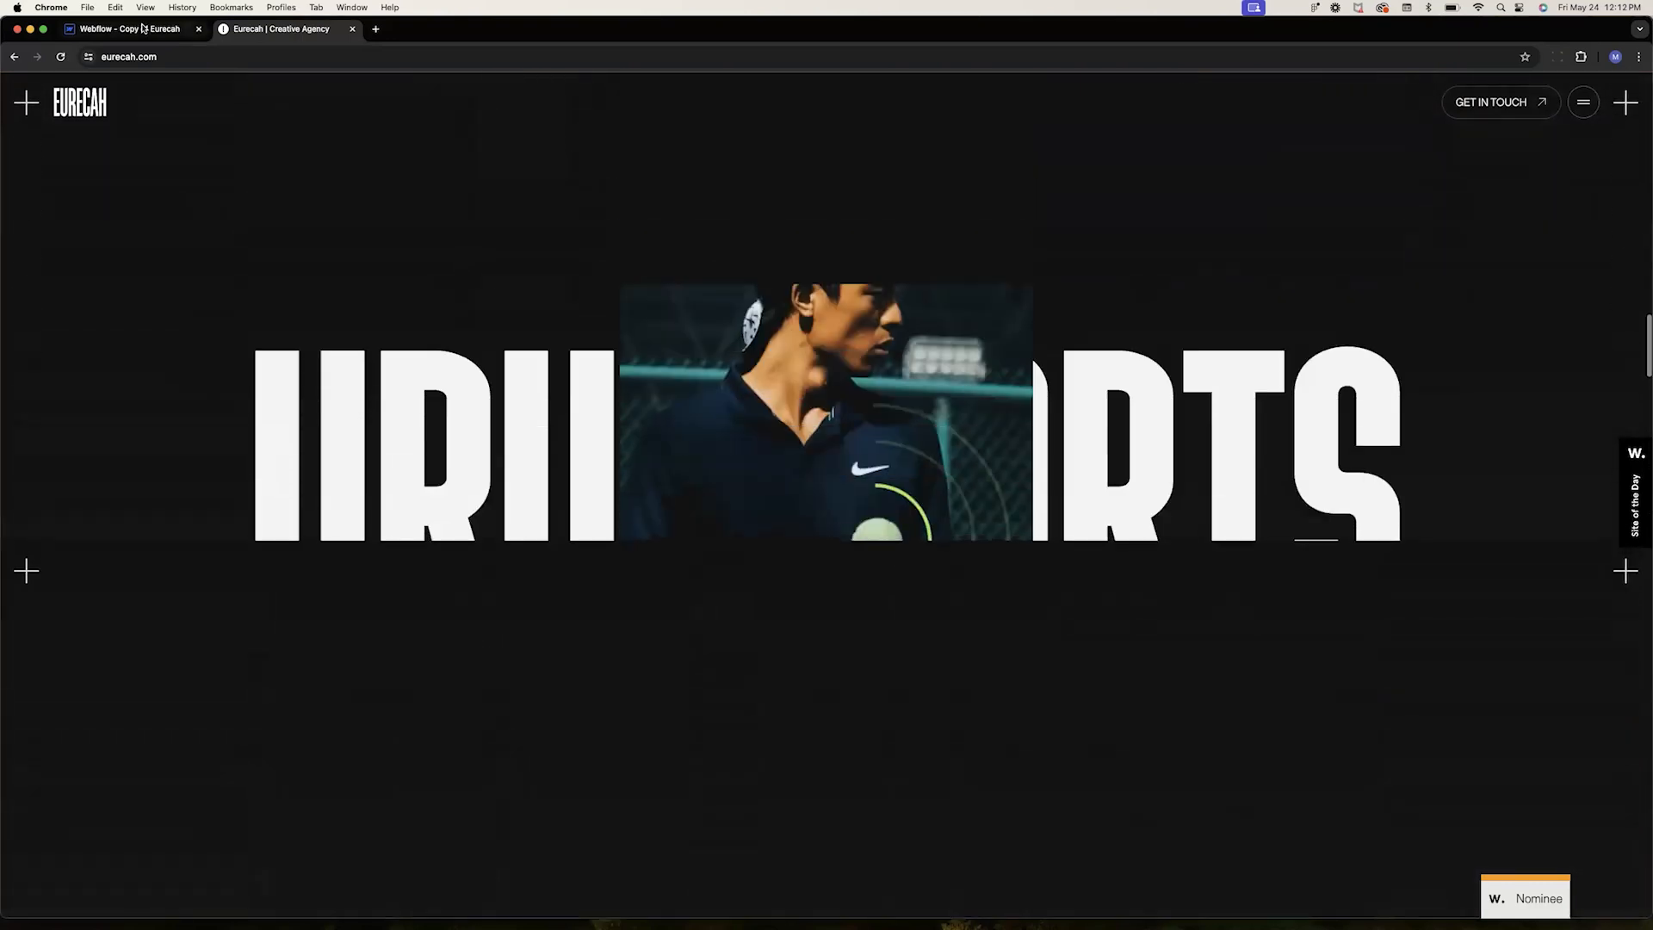
# Switch back to the Webflow Designer tab and undo the last two changes
pyautogui.hotkey('ctrl', 'shift', 'Tab')
pyautogui.press('super+z')
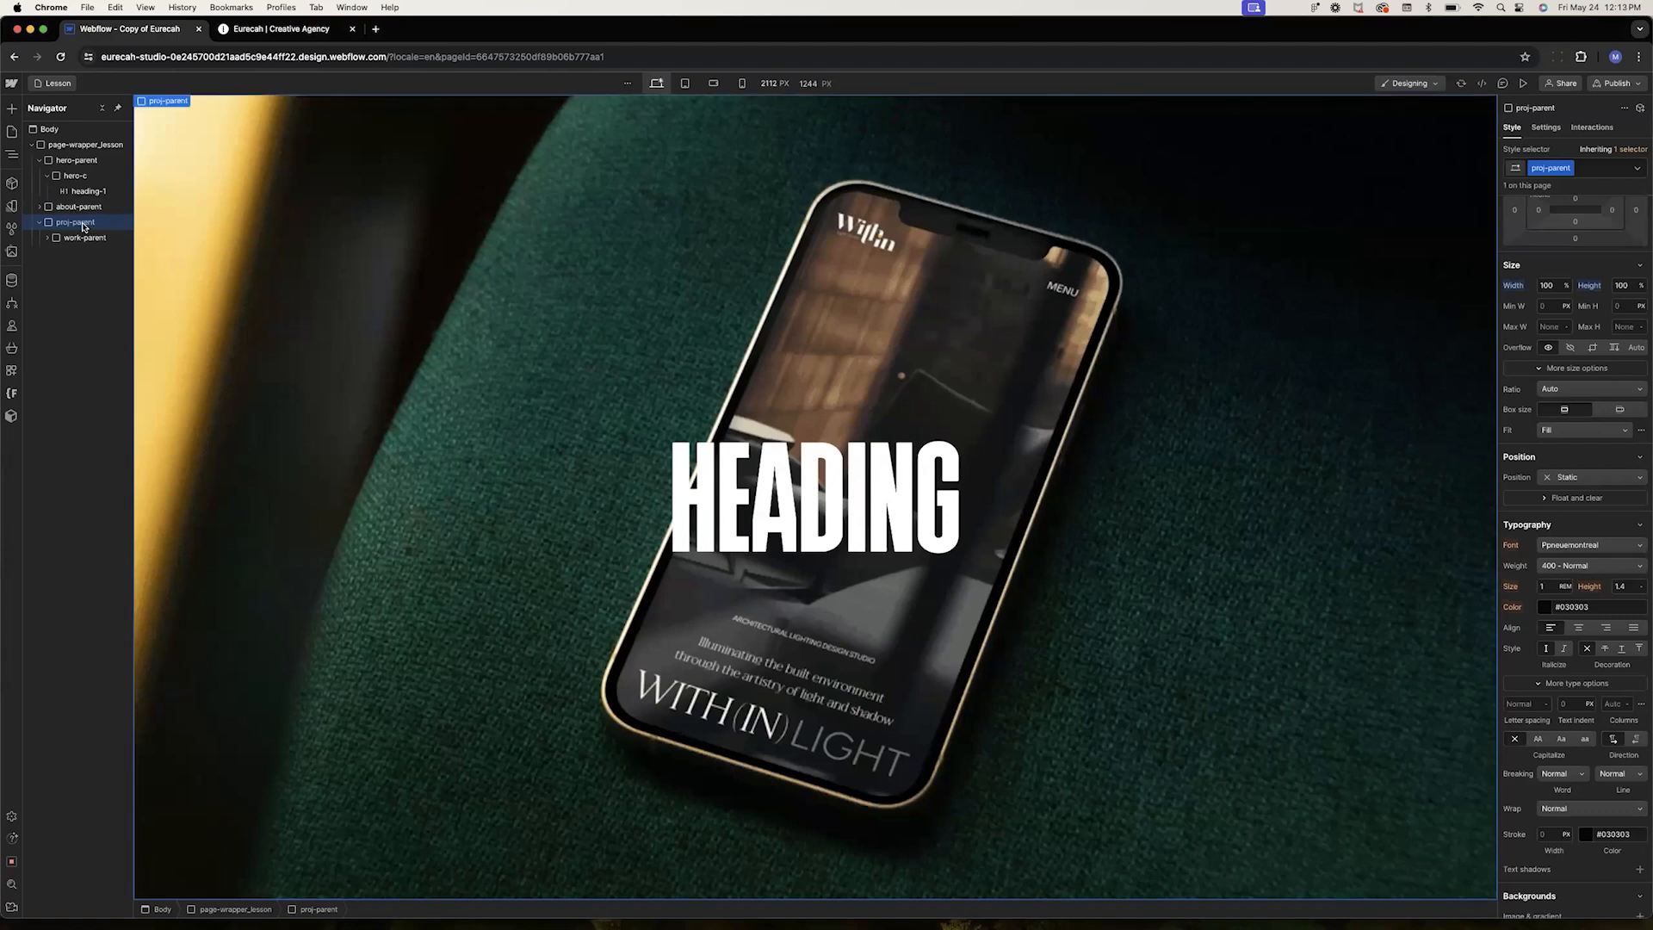
pyautogui.press('super+z')
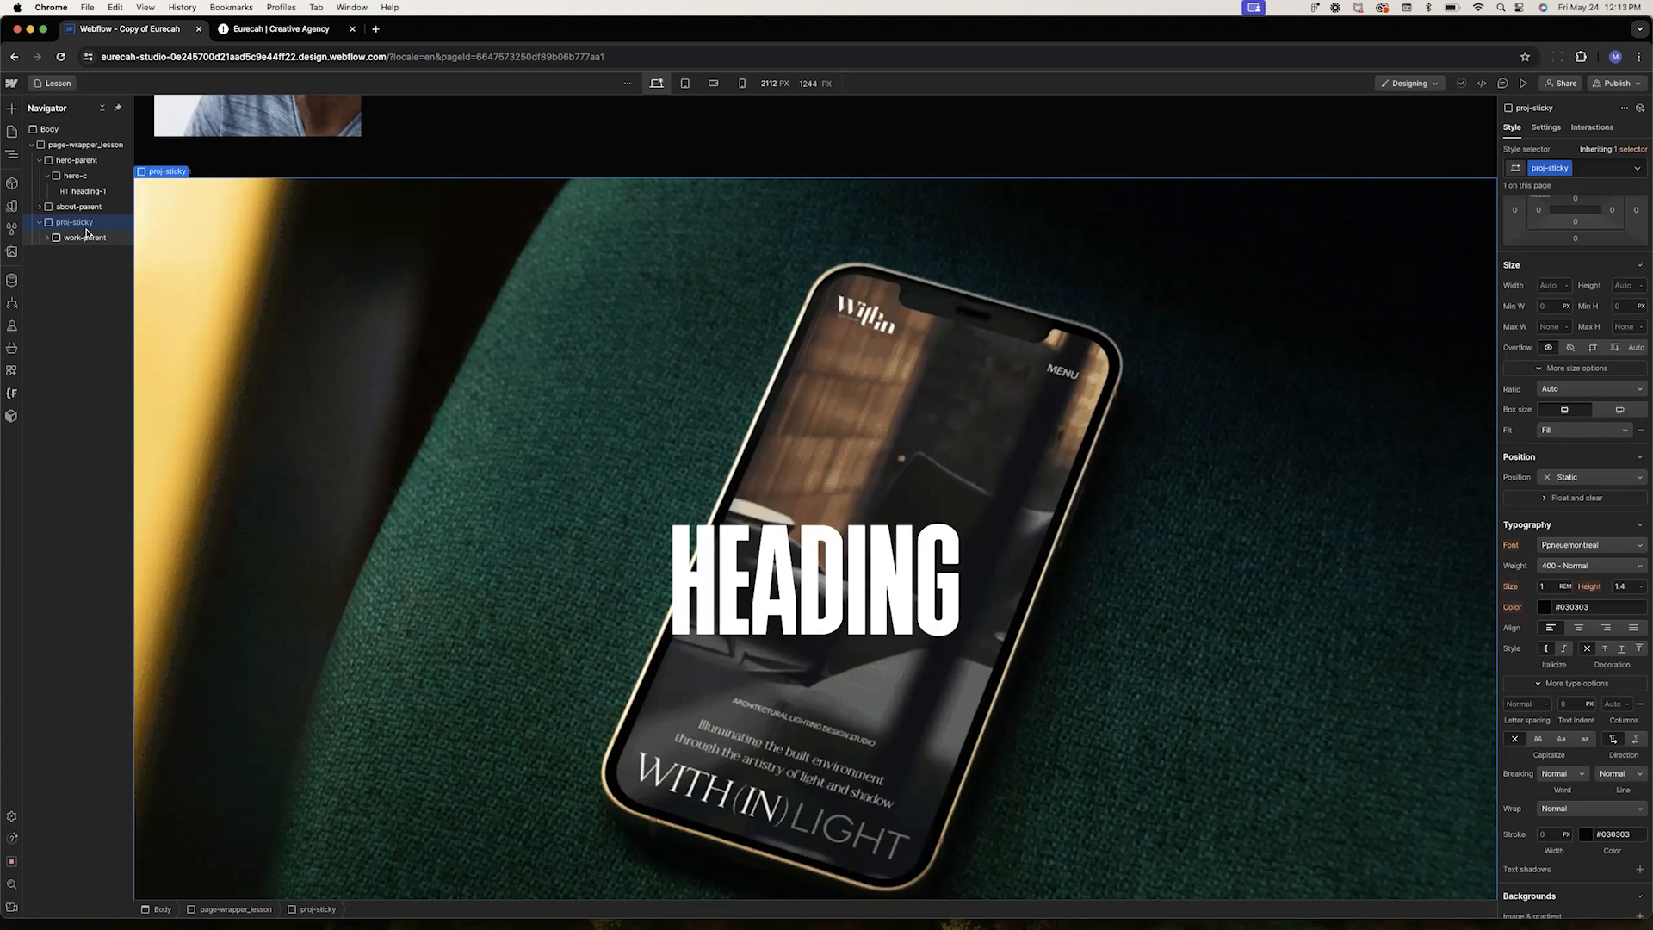
# Select proj-parent, undo two more changes, and set its width and height to 100%
pyautogui.click(68, 148)
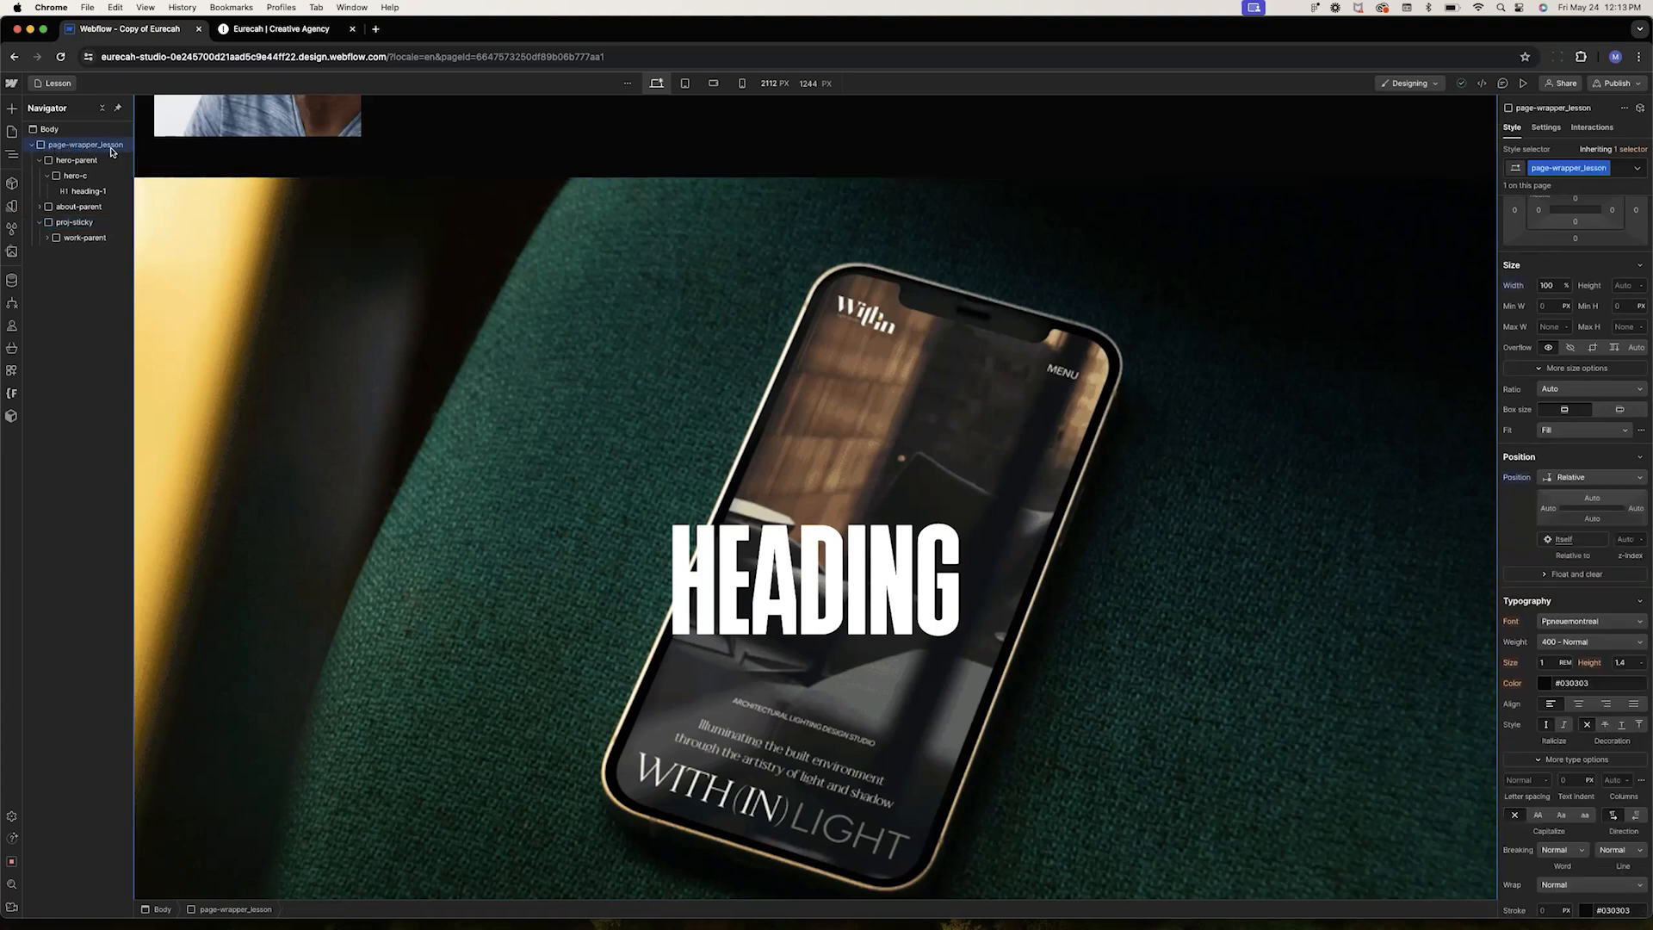
pyautogui.click(40, 160)
pyautogui.click(40, 191)
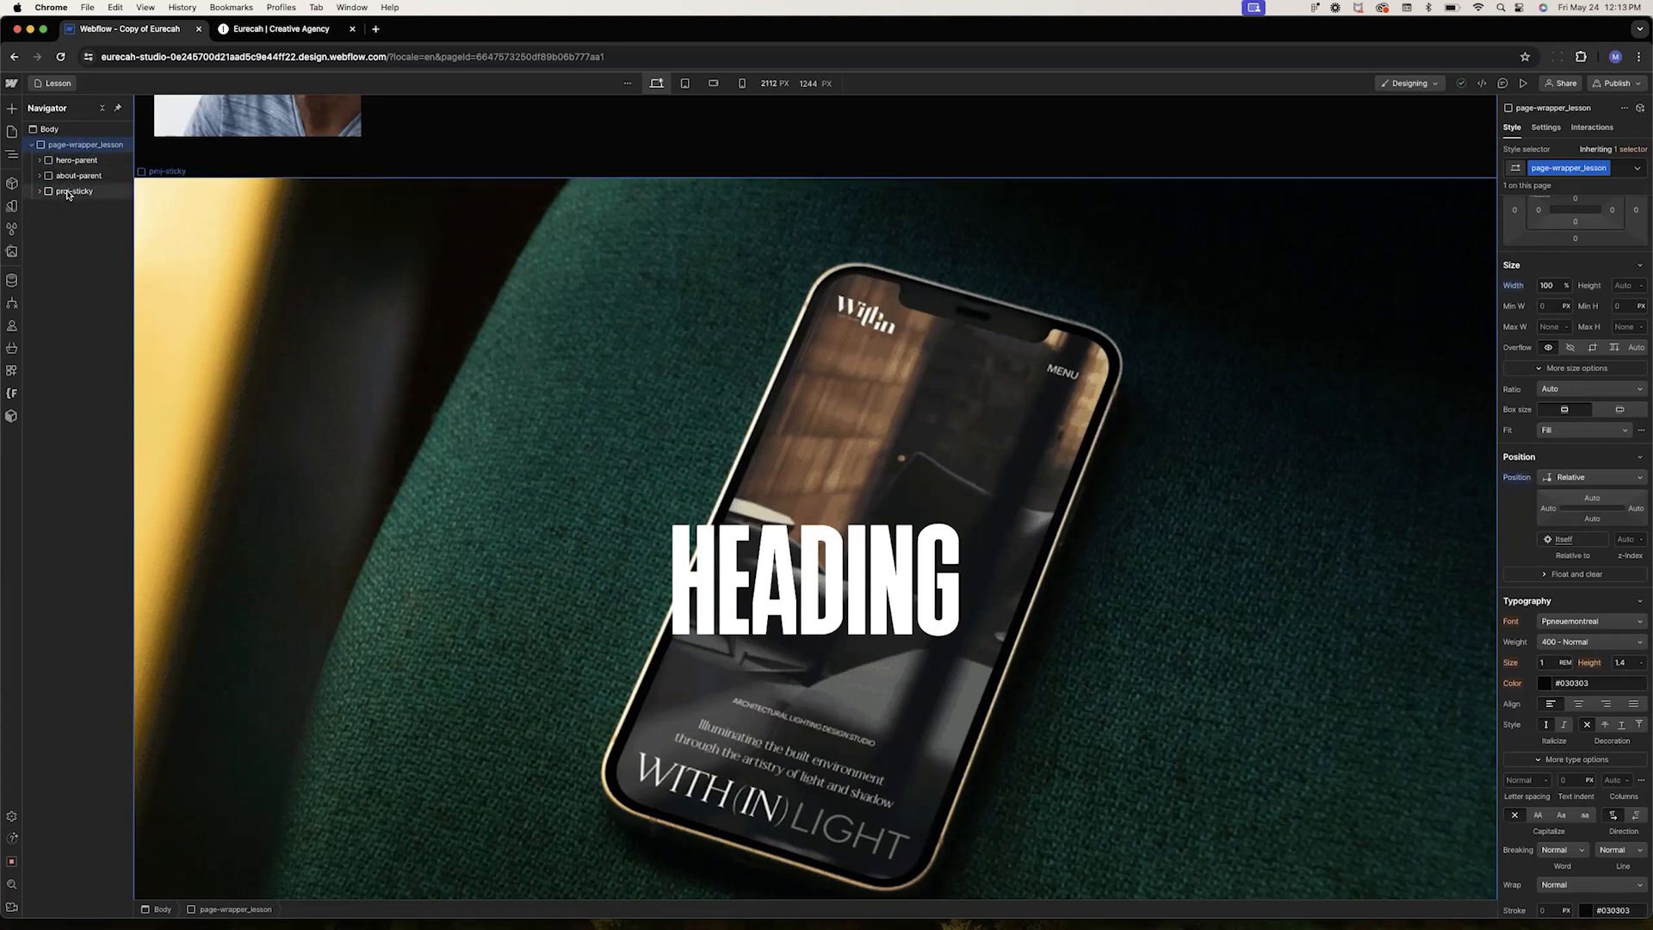
pyautogui.click(60, 191)
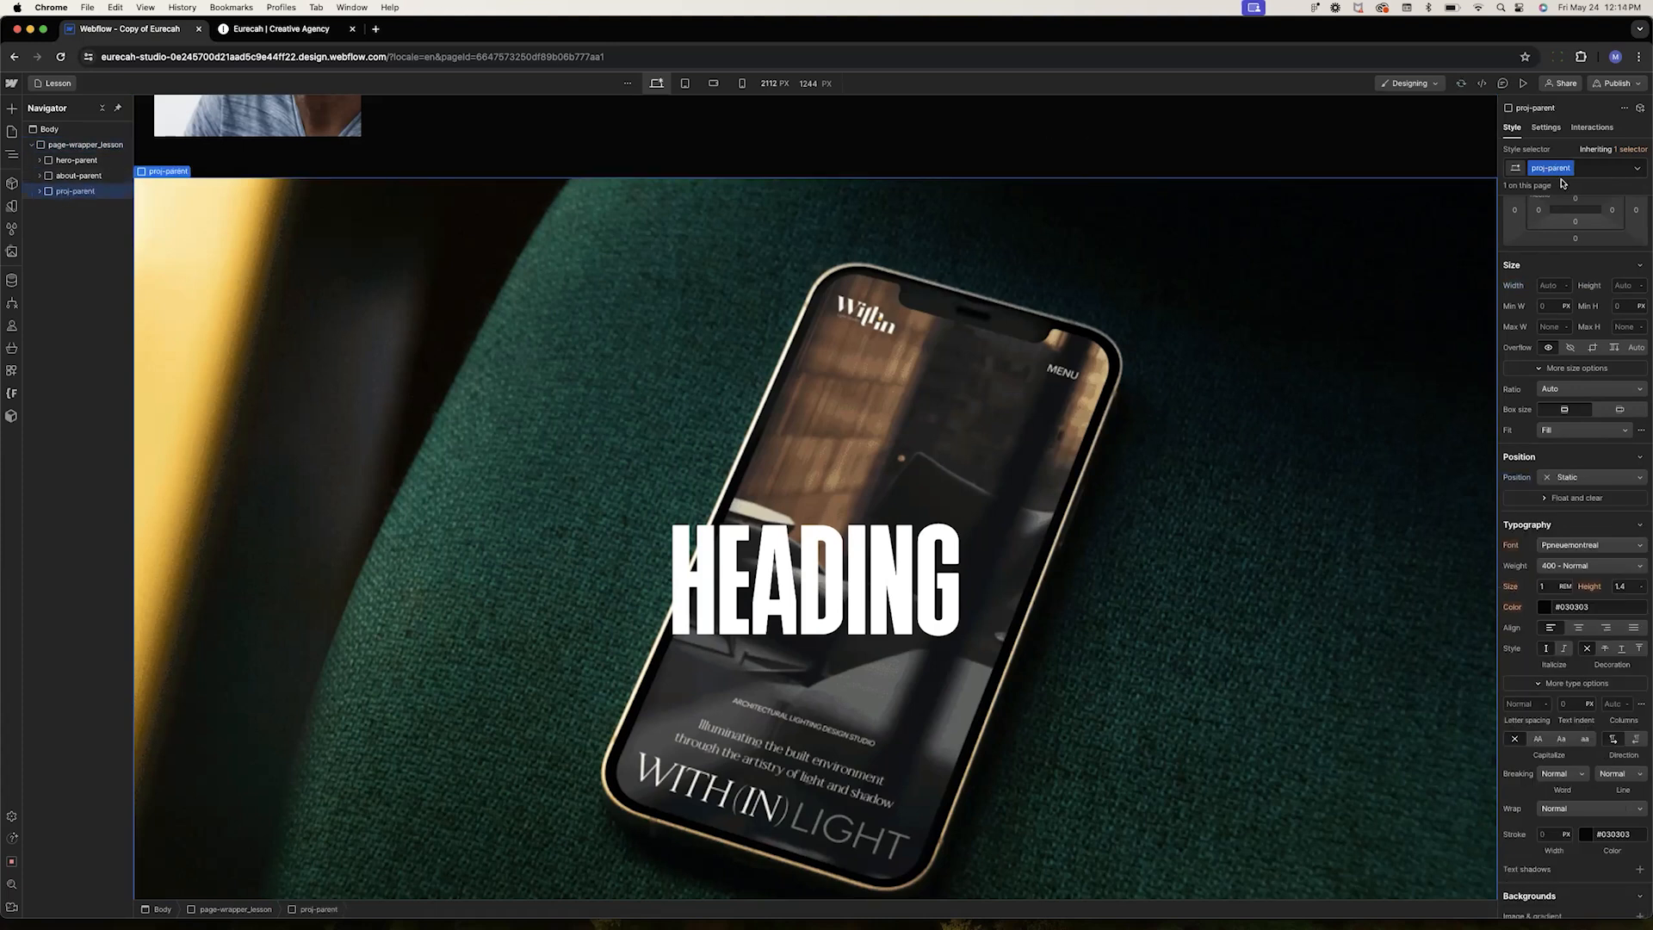
pyautogui.scroll(2, 1603, 367)
pyautogui.press('super+z')
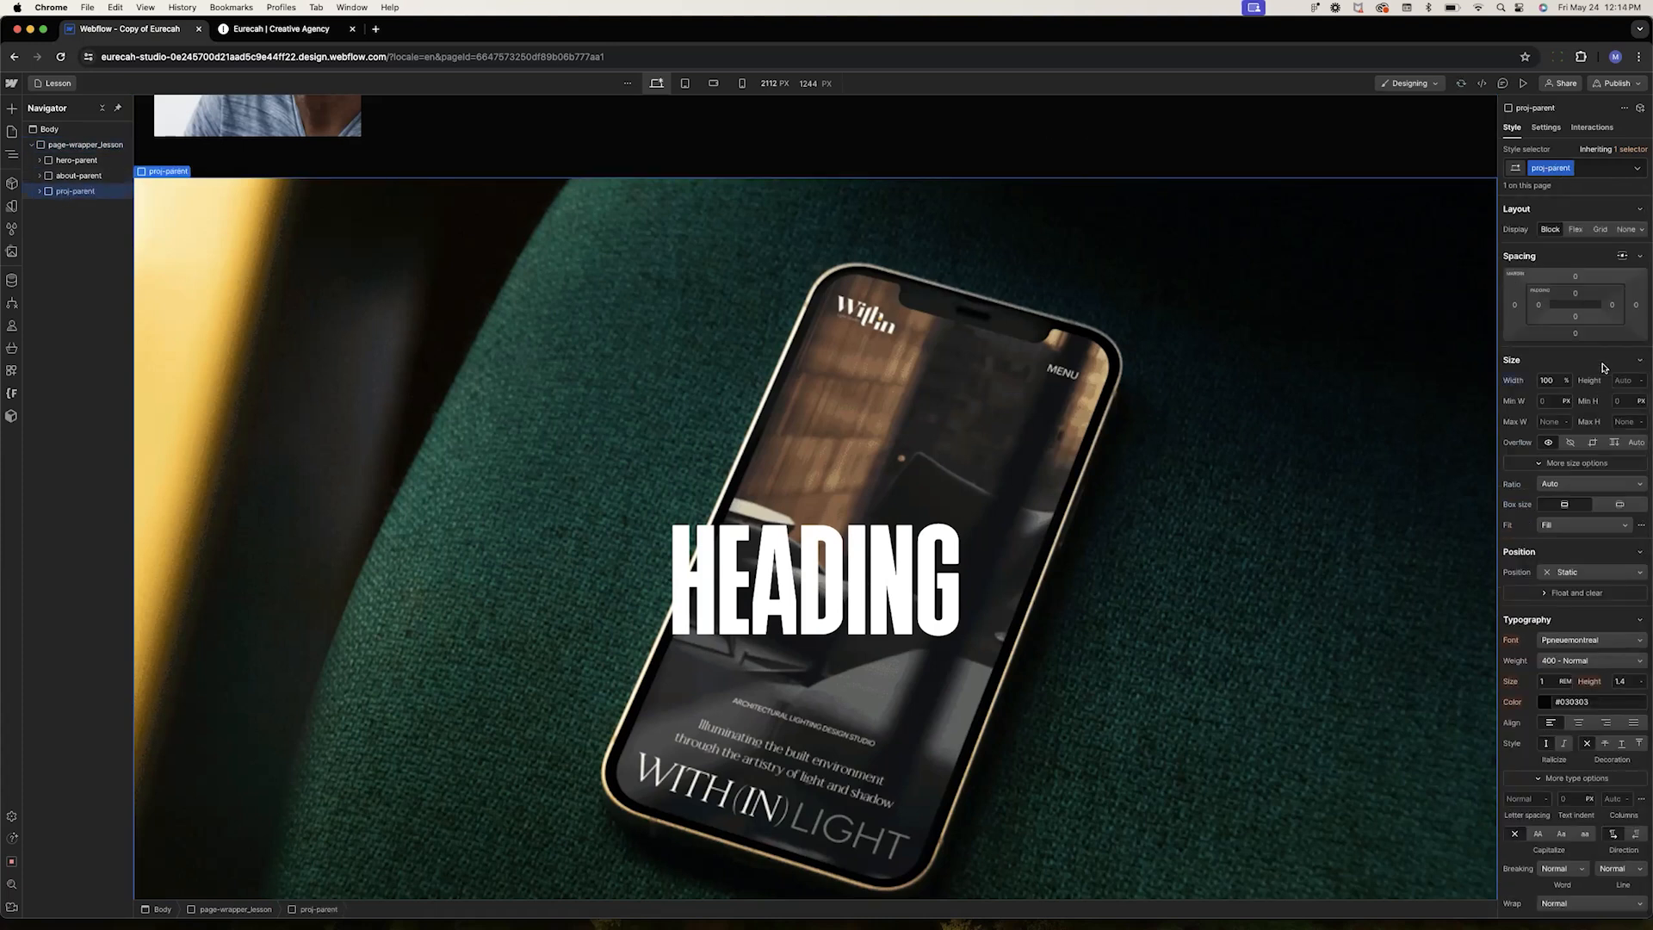
pyautogui.press('super+z')
pyautogui.click(1550, 380)
pyautogui.click(1626, 379)
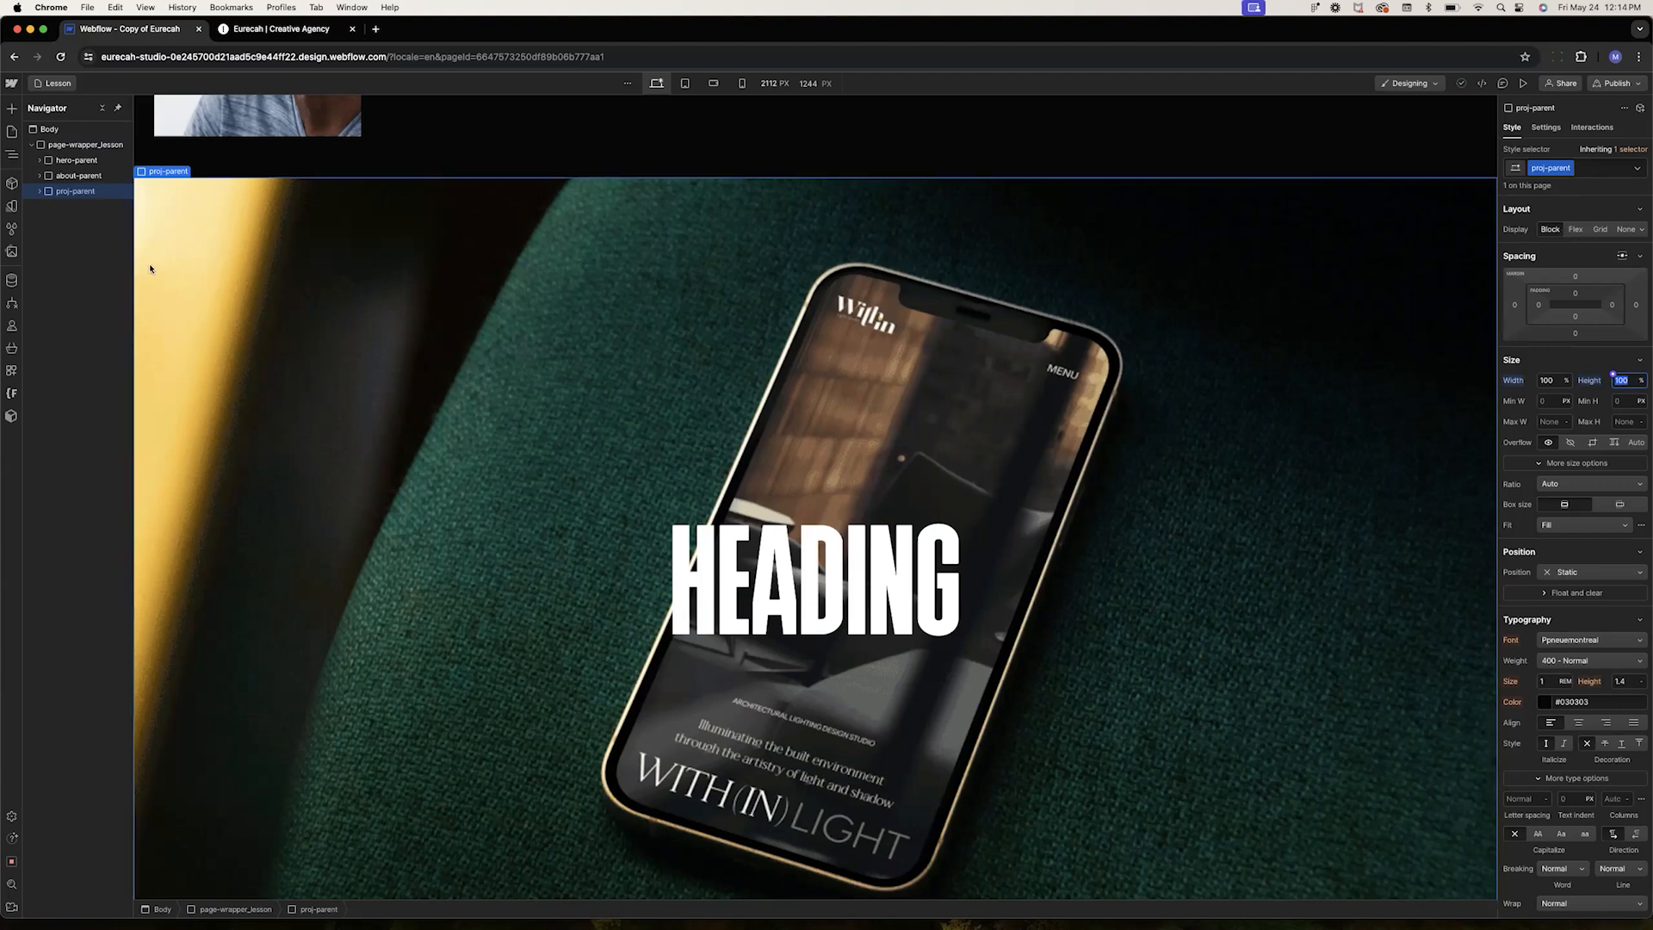
# Select work-parent and try its flex alignment options, returning to centered
pyautogui.click(40, 192)
pyautogui.click(80, 206)
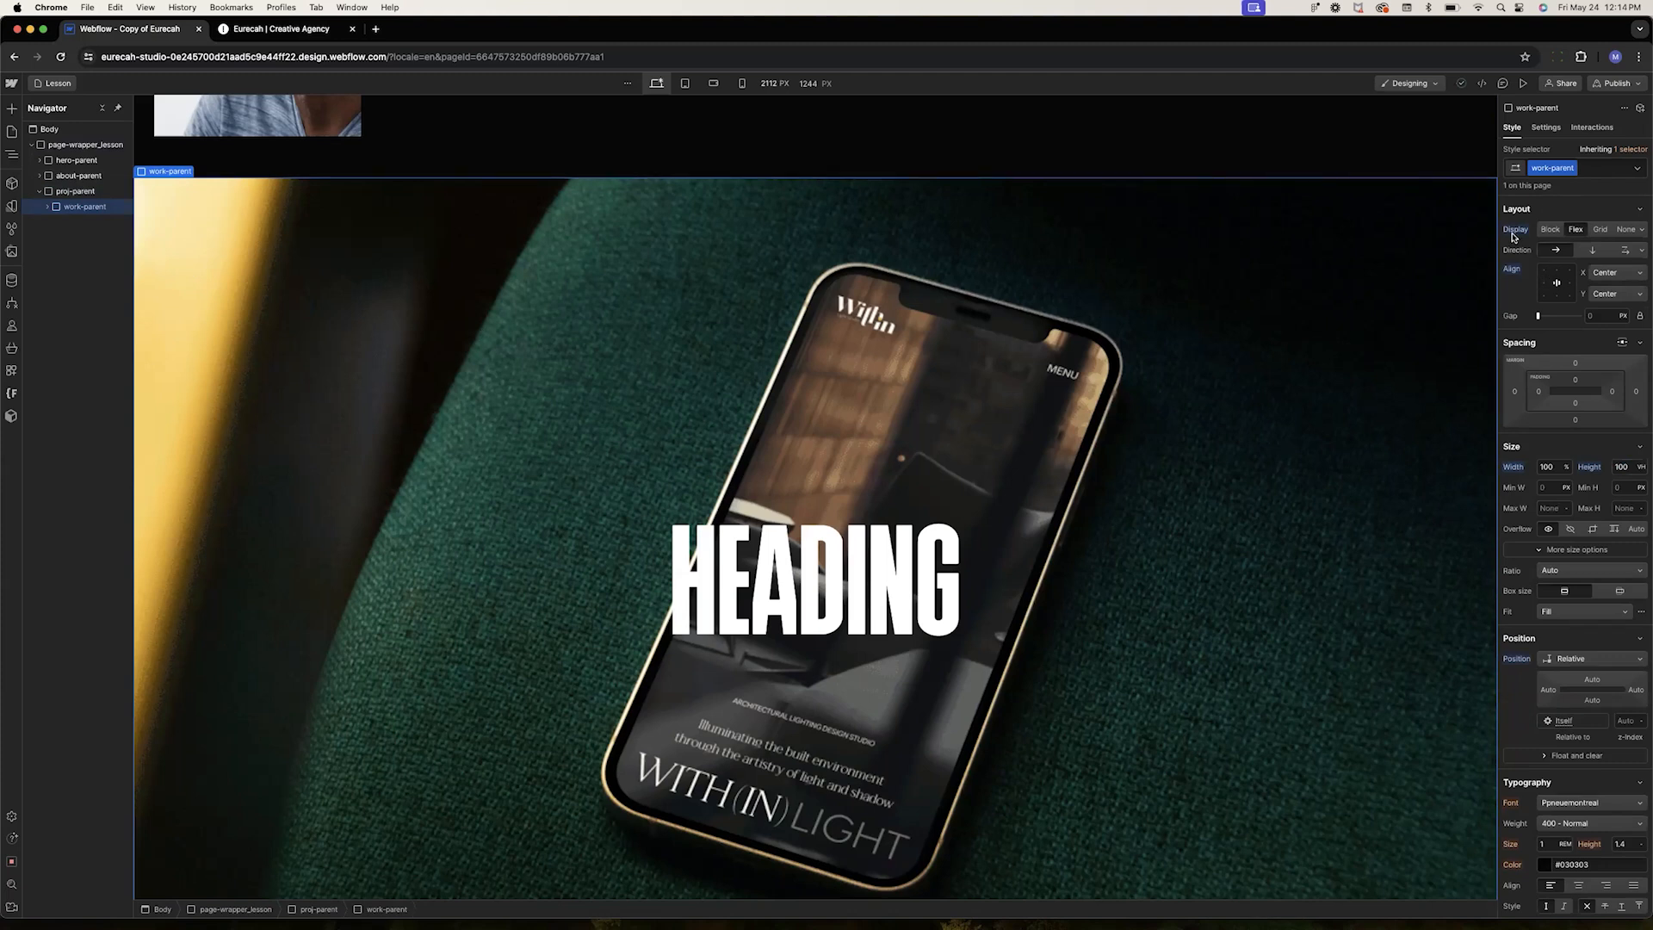
pyautogui.click(1544, 272)
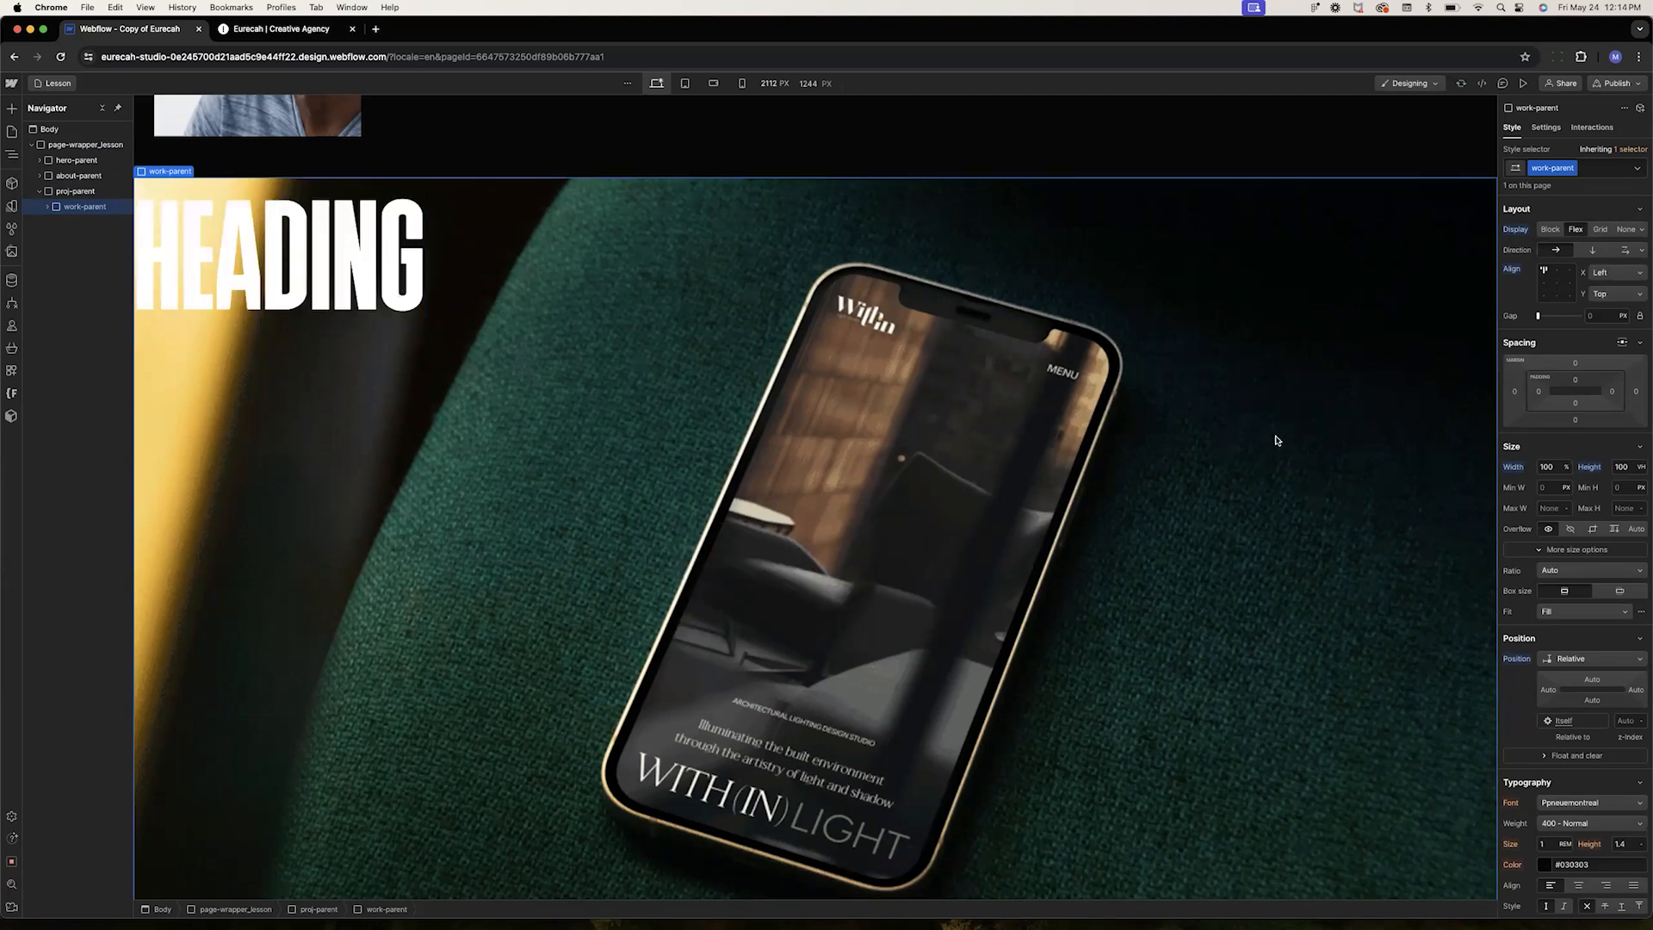
pyautogui.click(1569, 270)
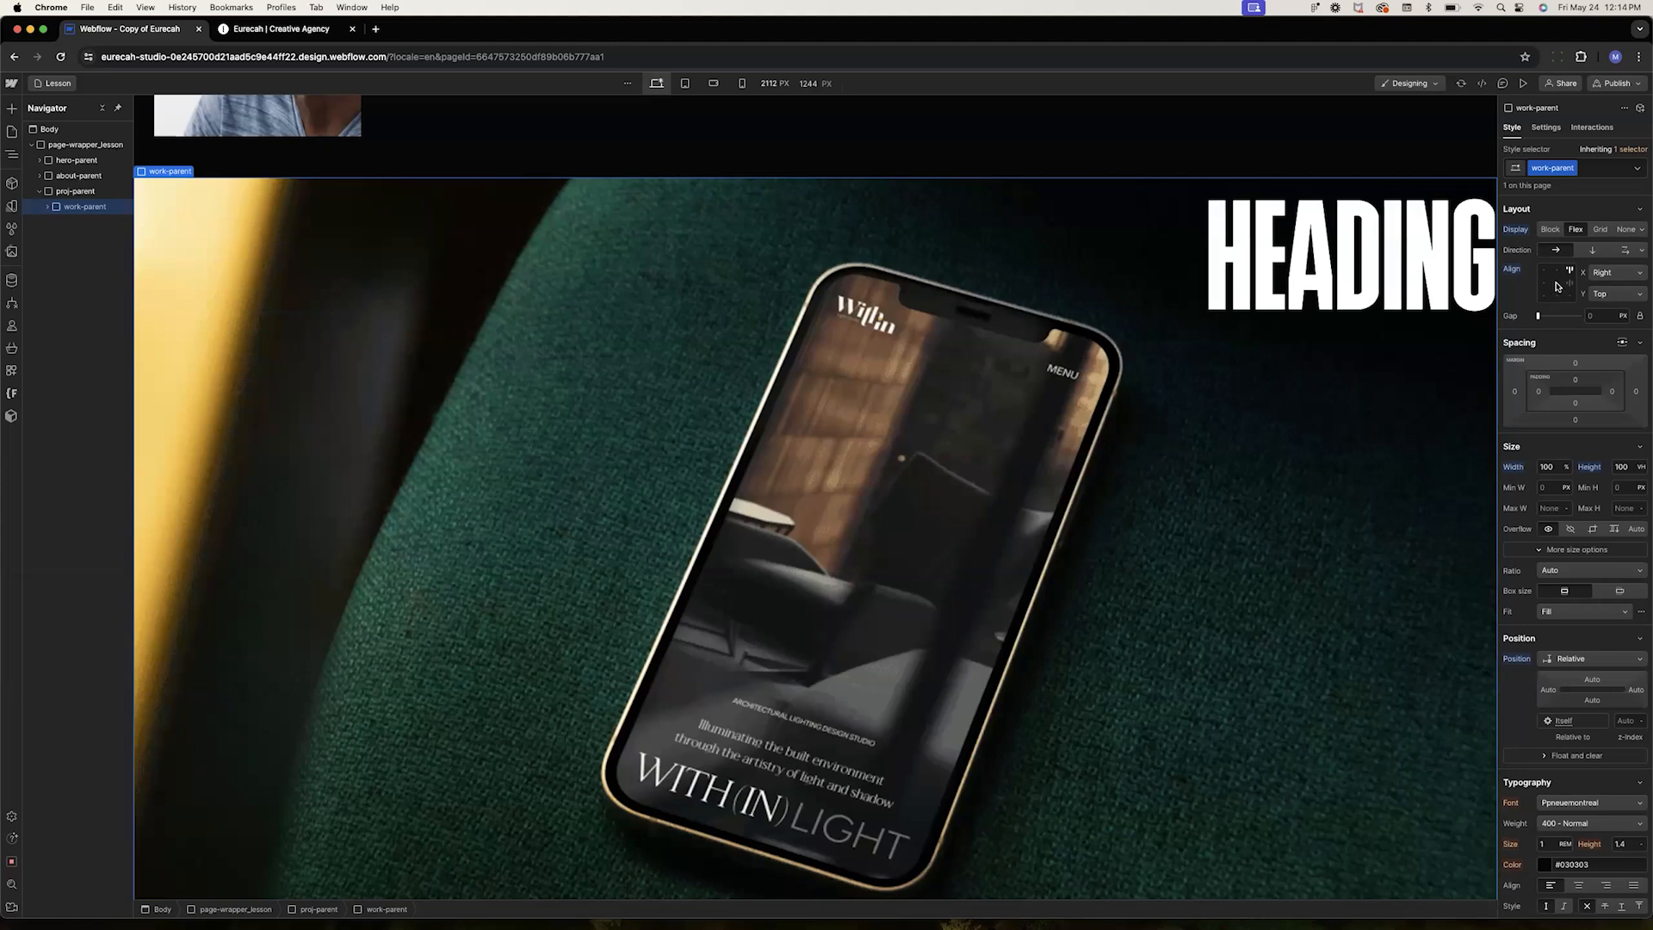
pyautogui.click(1556, 282)
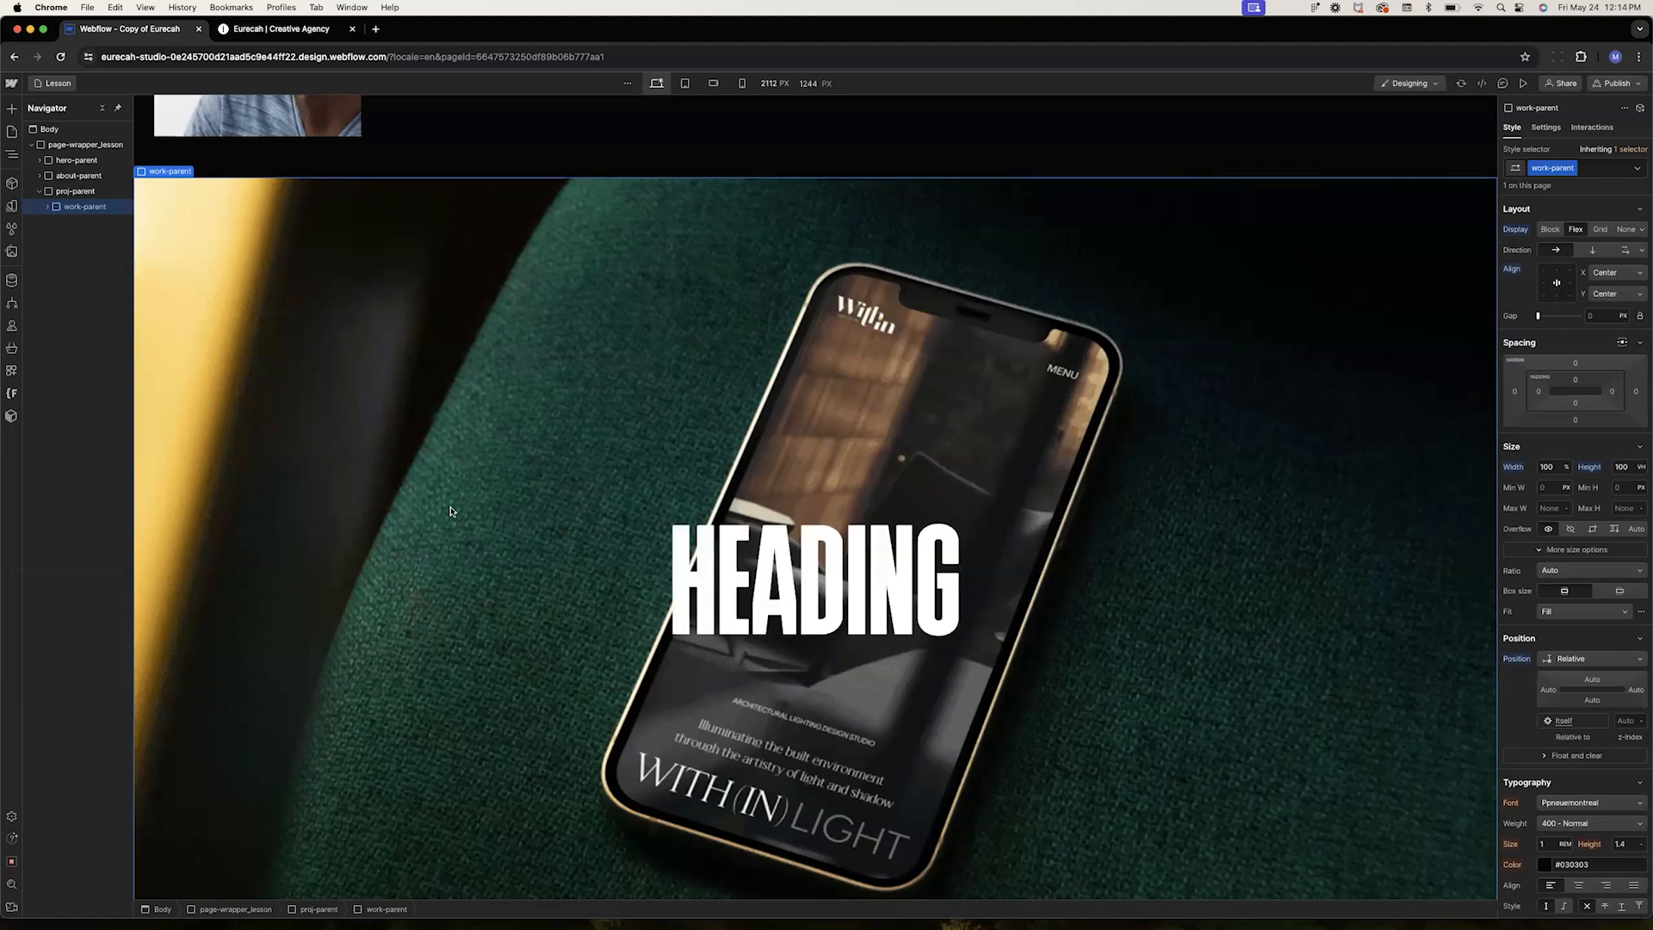
# Expand work-parent and work-img_p, select img-fill, and raise its height to 110%
pyautogui.click(47, 206)
pyautogui.click(53, 222)
pyautogui.click(53, 222)
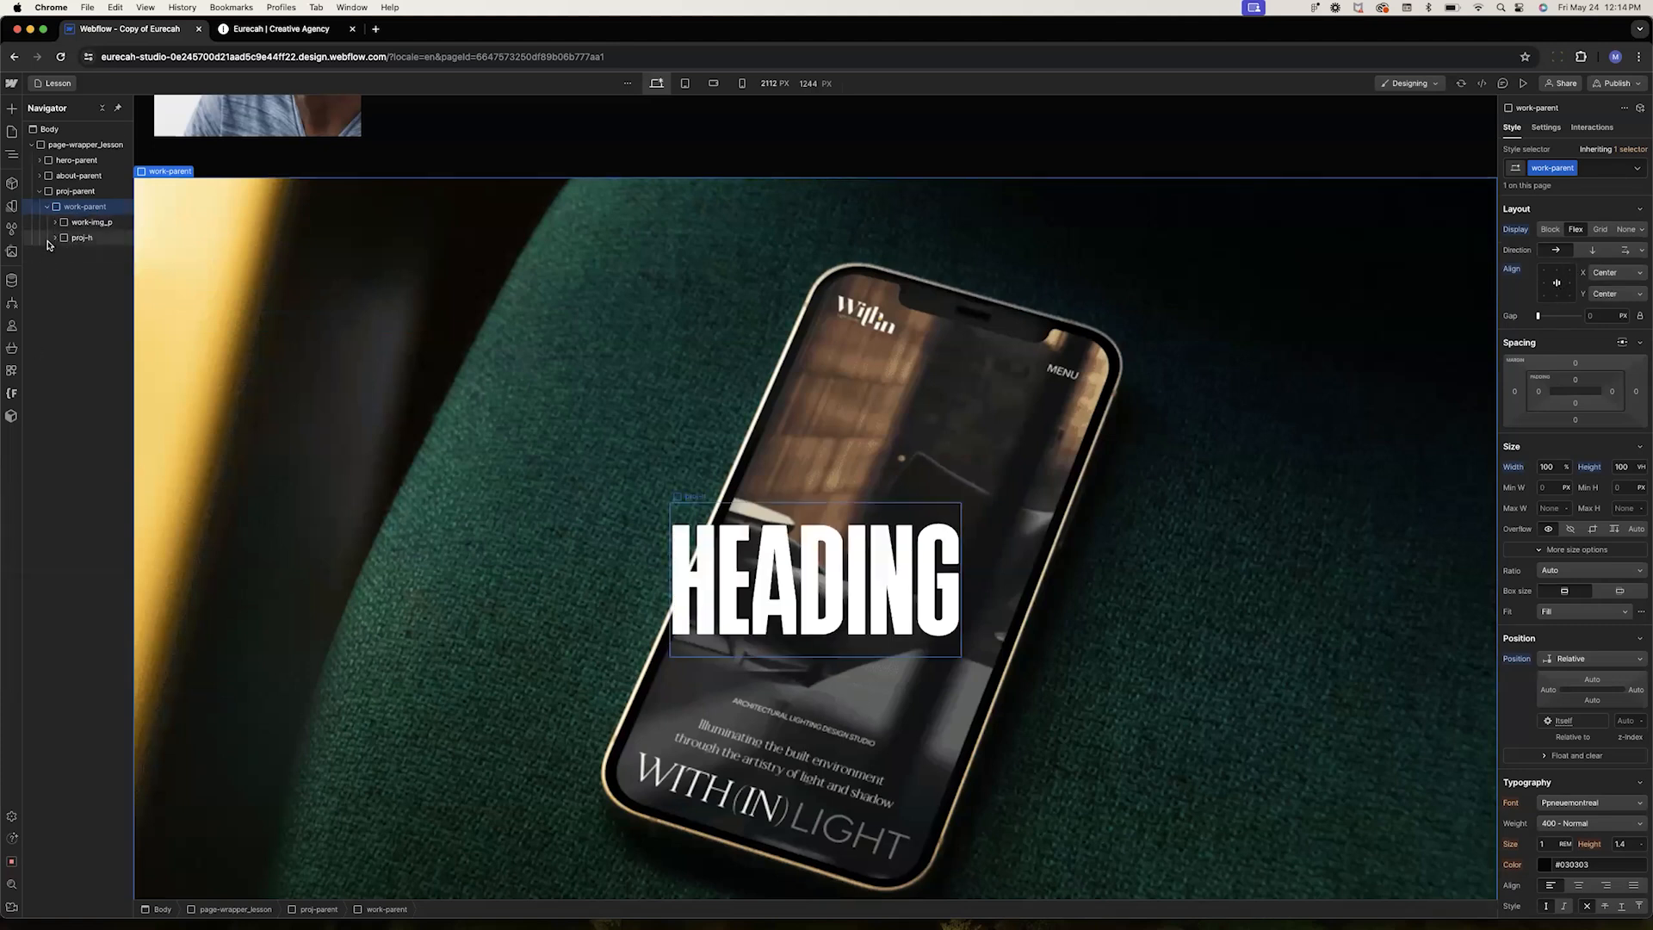
pyautogui.click(86, 226)
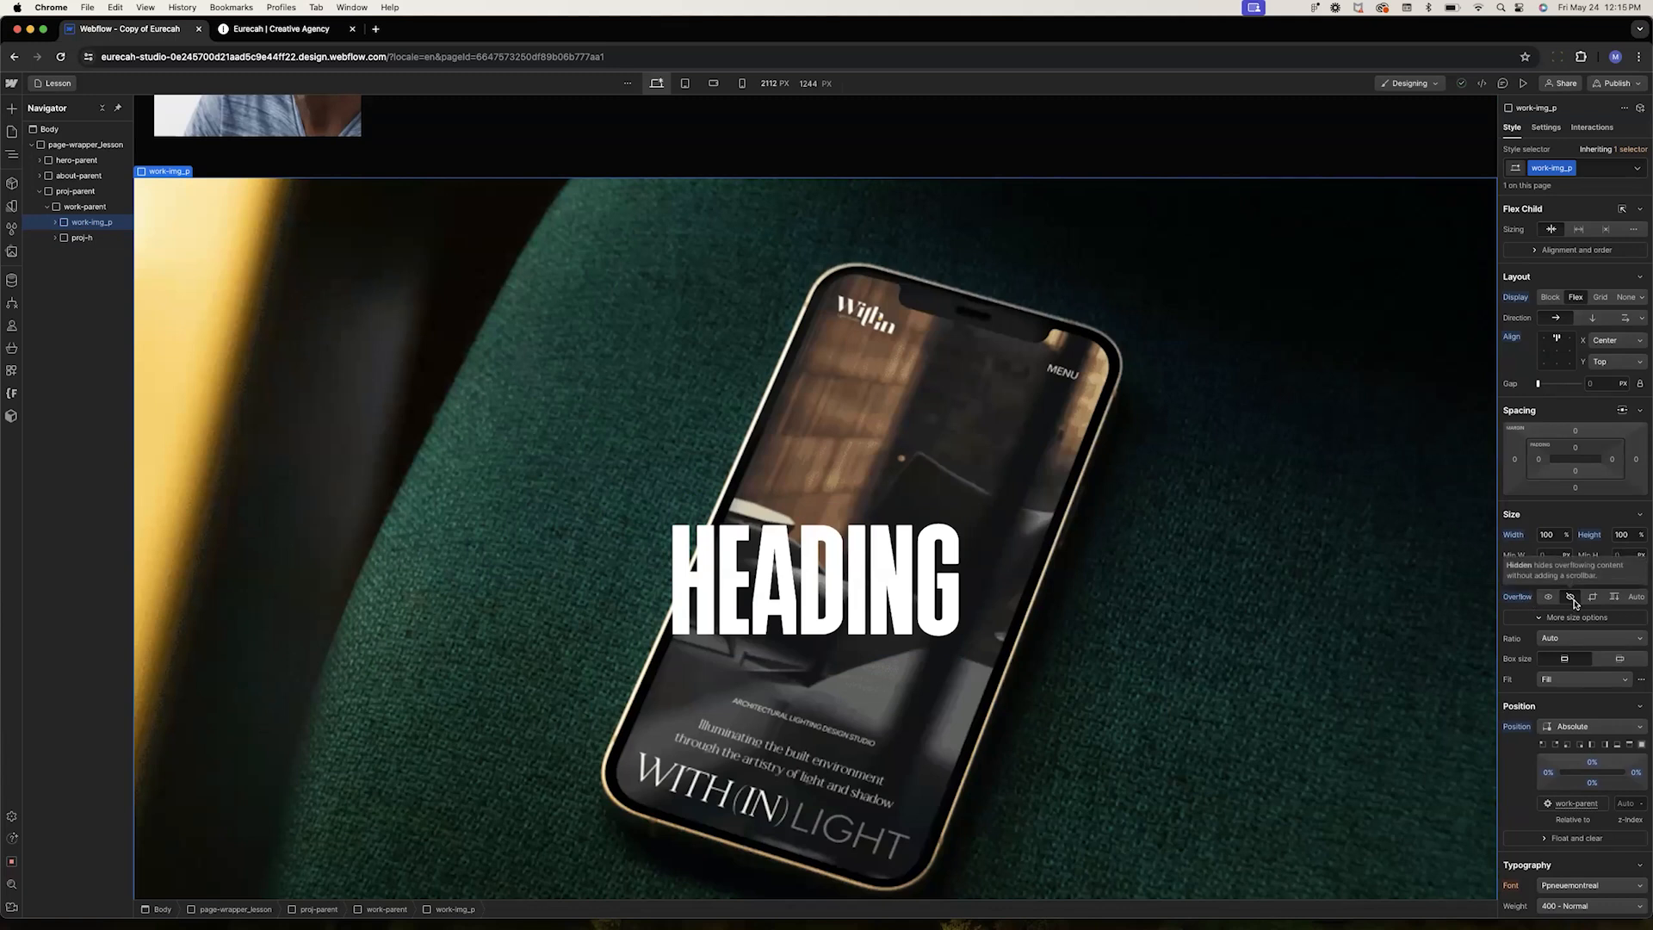
pyautogui.click(55, 222)
pyautogui.click(82, 239)
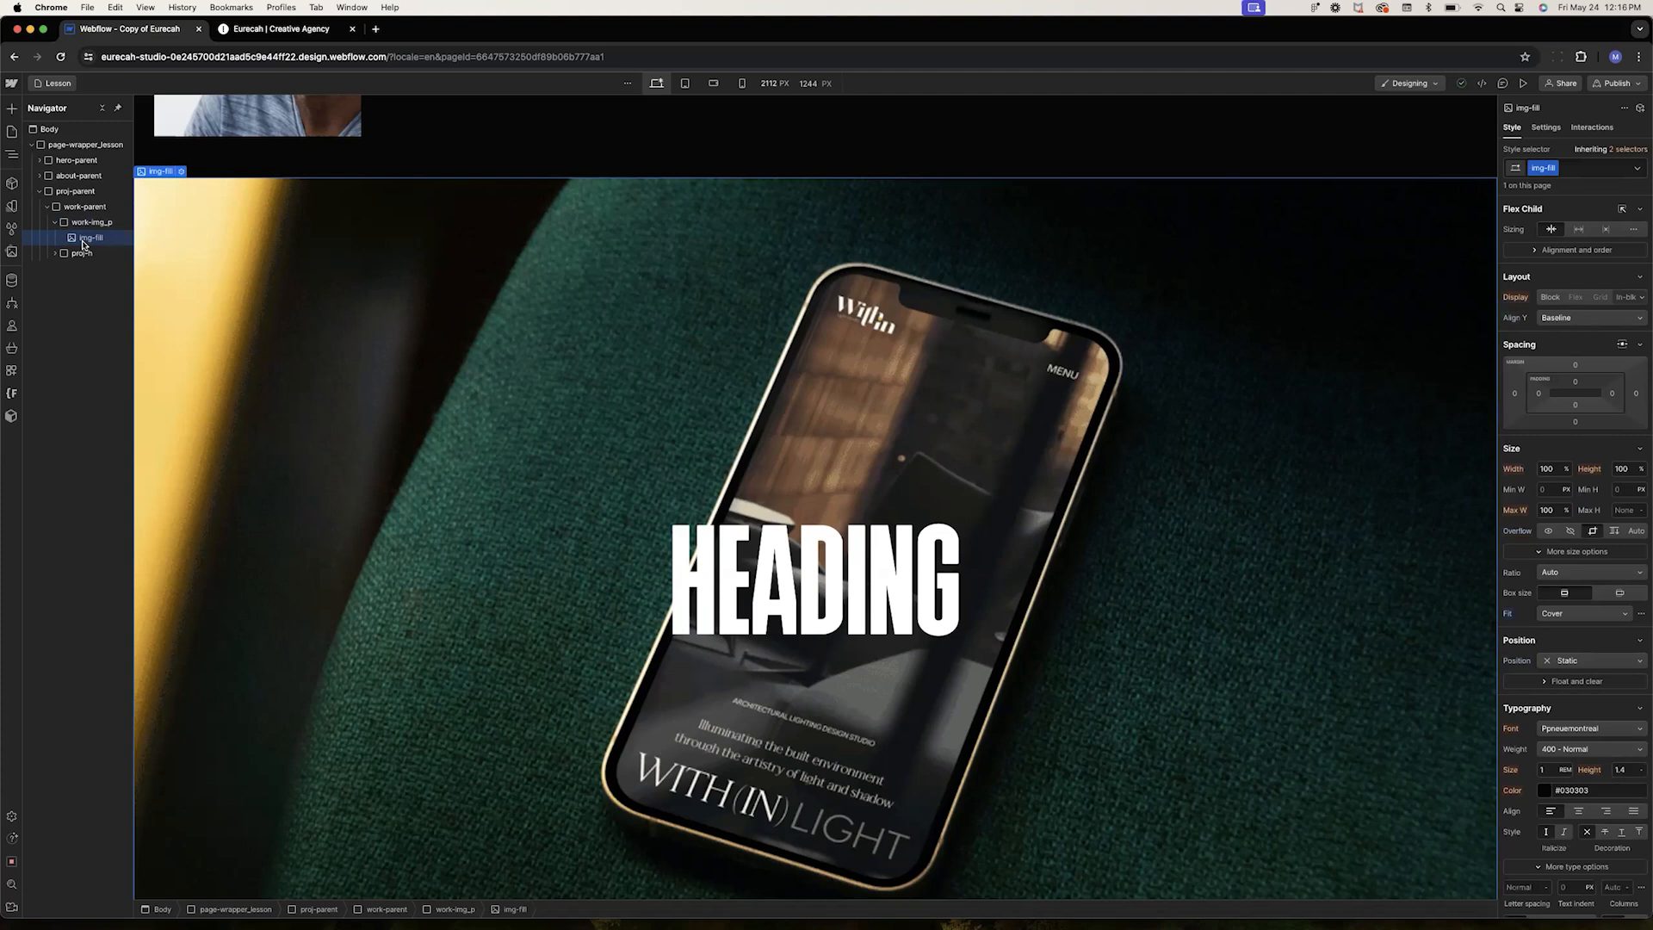
pyautogui.click(1629, 469)
pyautogui.hotkey('shift', 'Up')
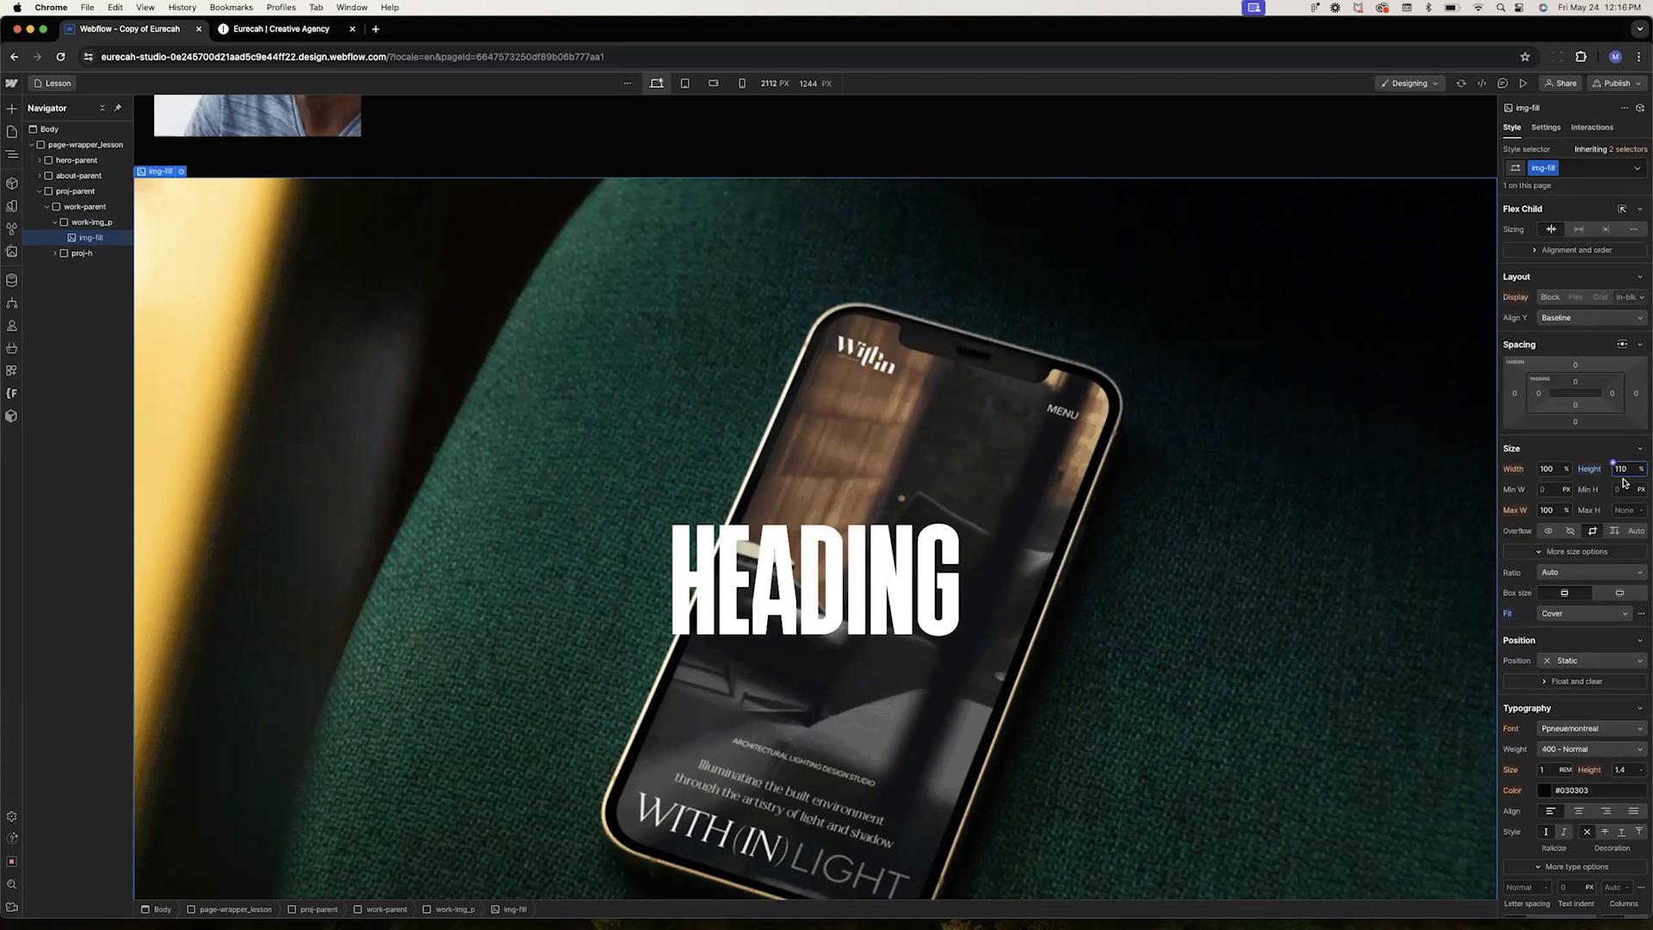
# Try setting work-img_p's position to Static, then undo it
pyautogui.click(86, 222)
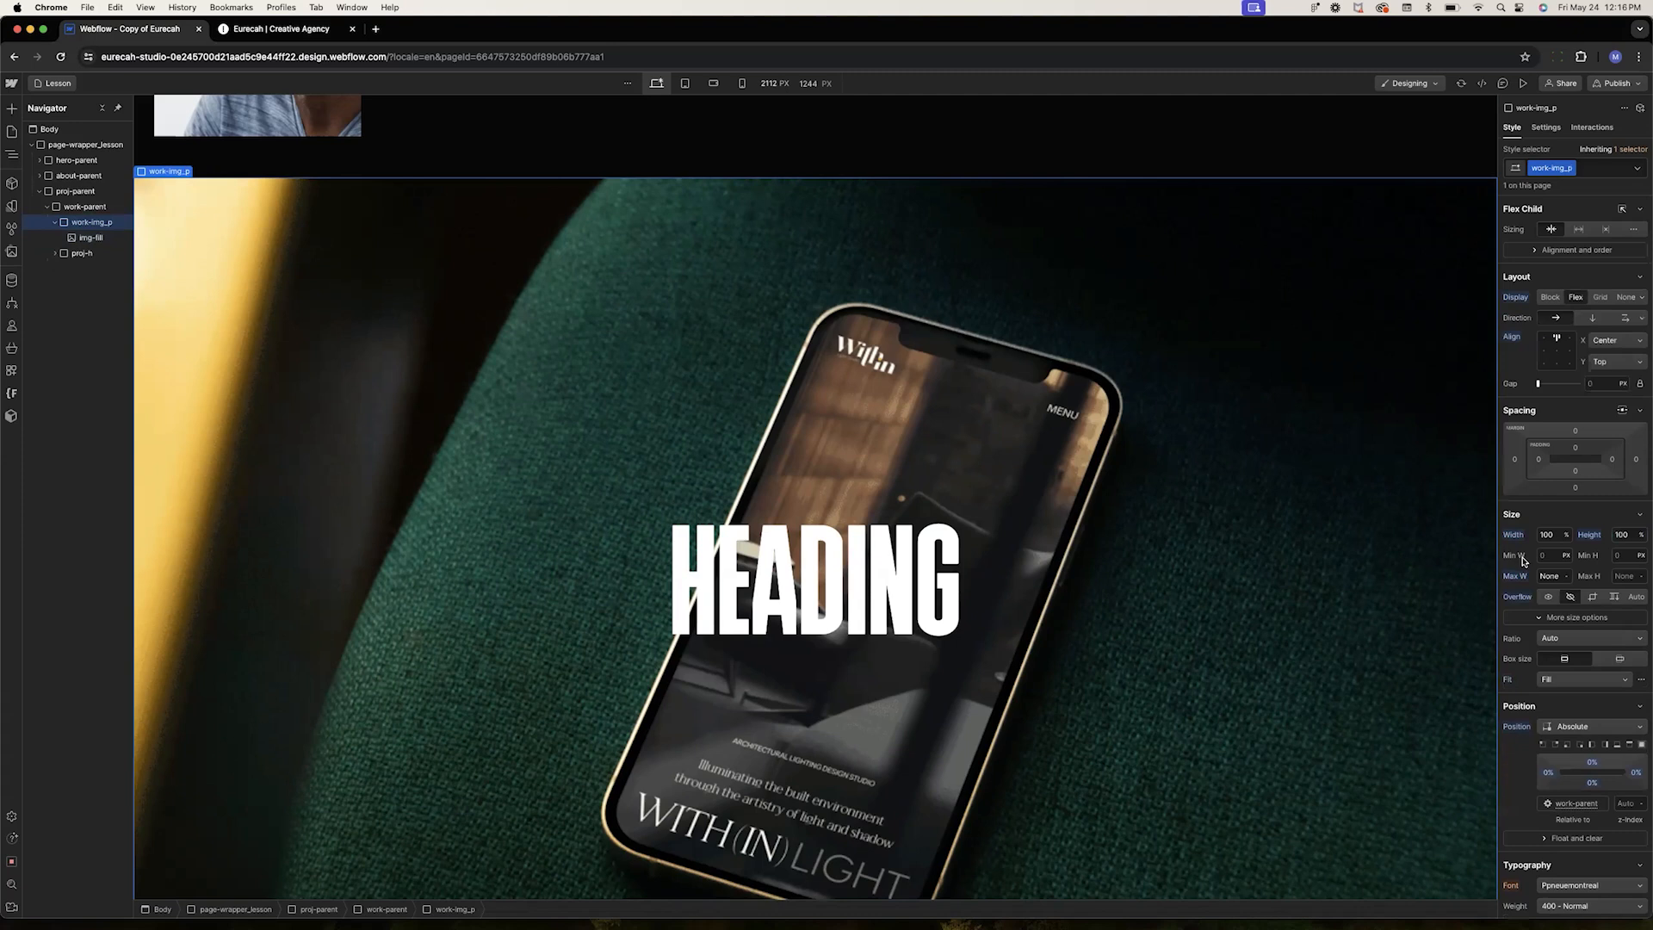
pyautogui.scroll(-2, 1552, 607)
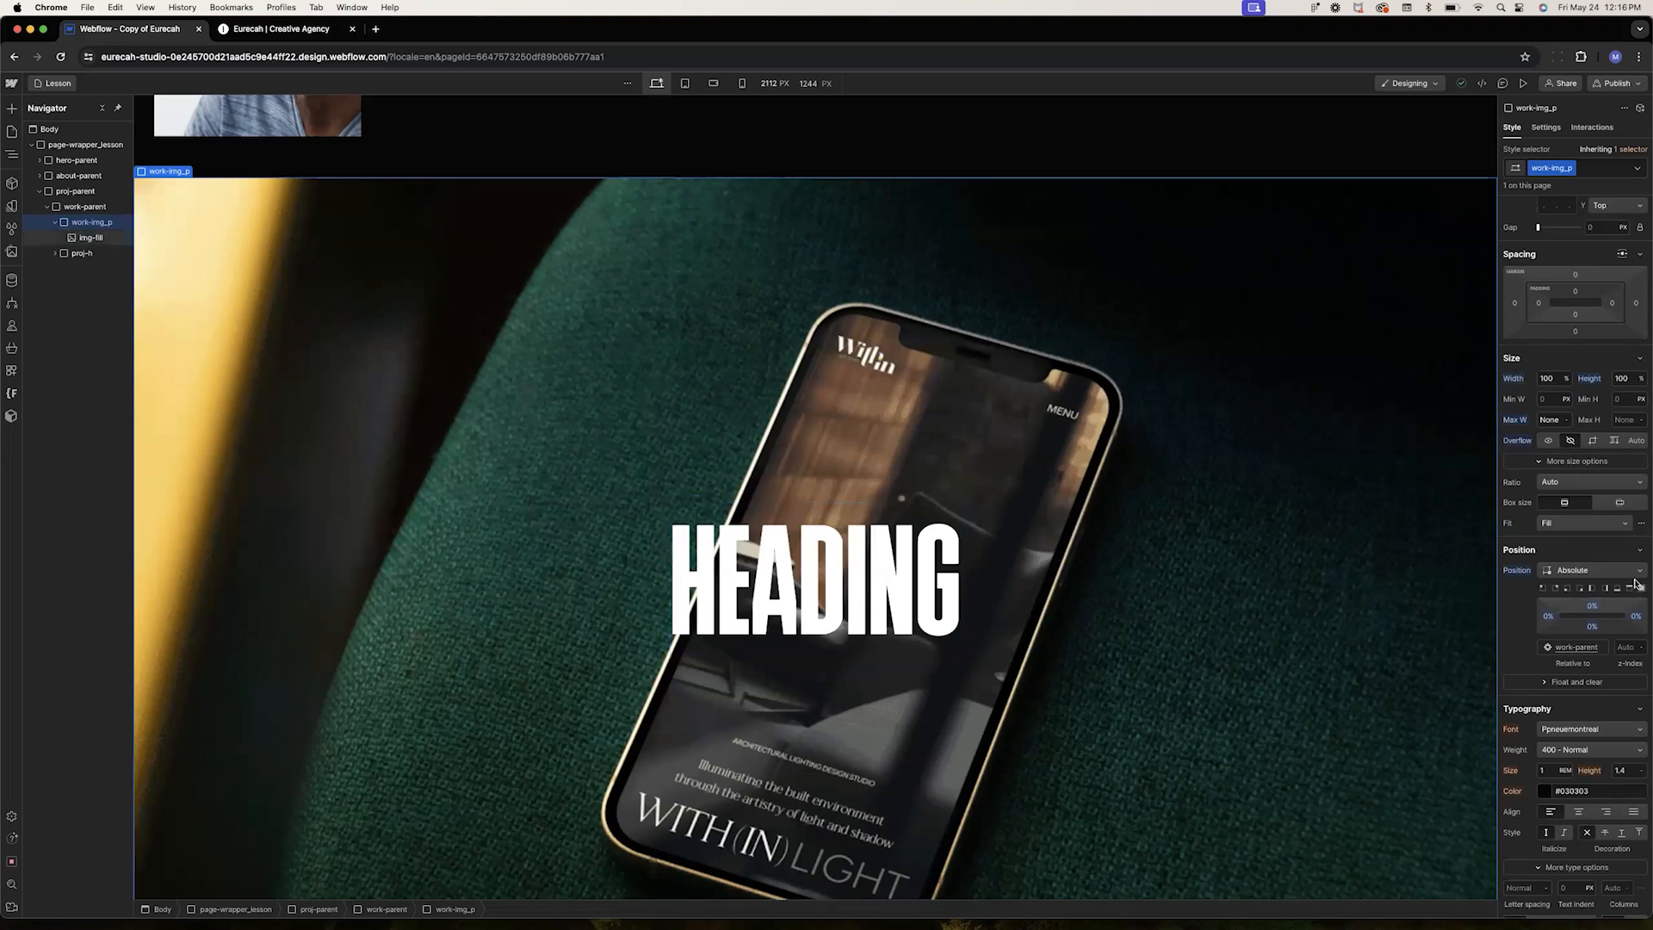
pyautogui.click(1577, 572)
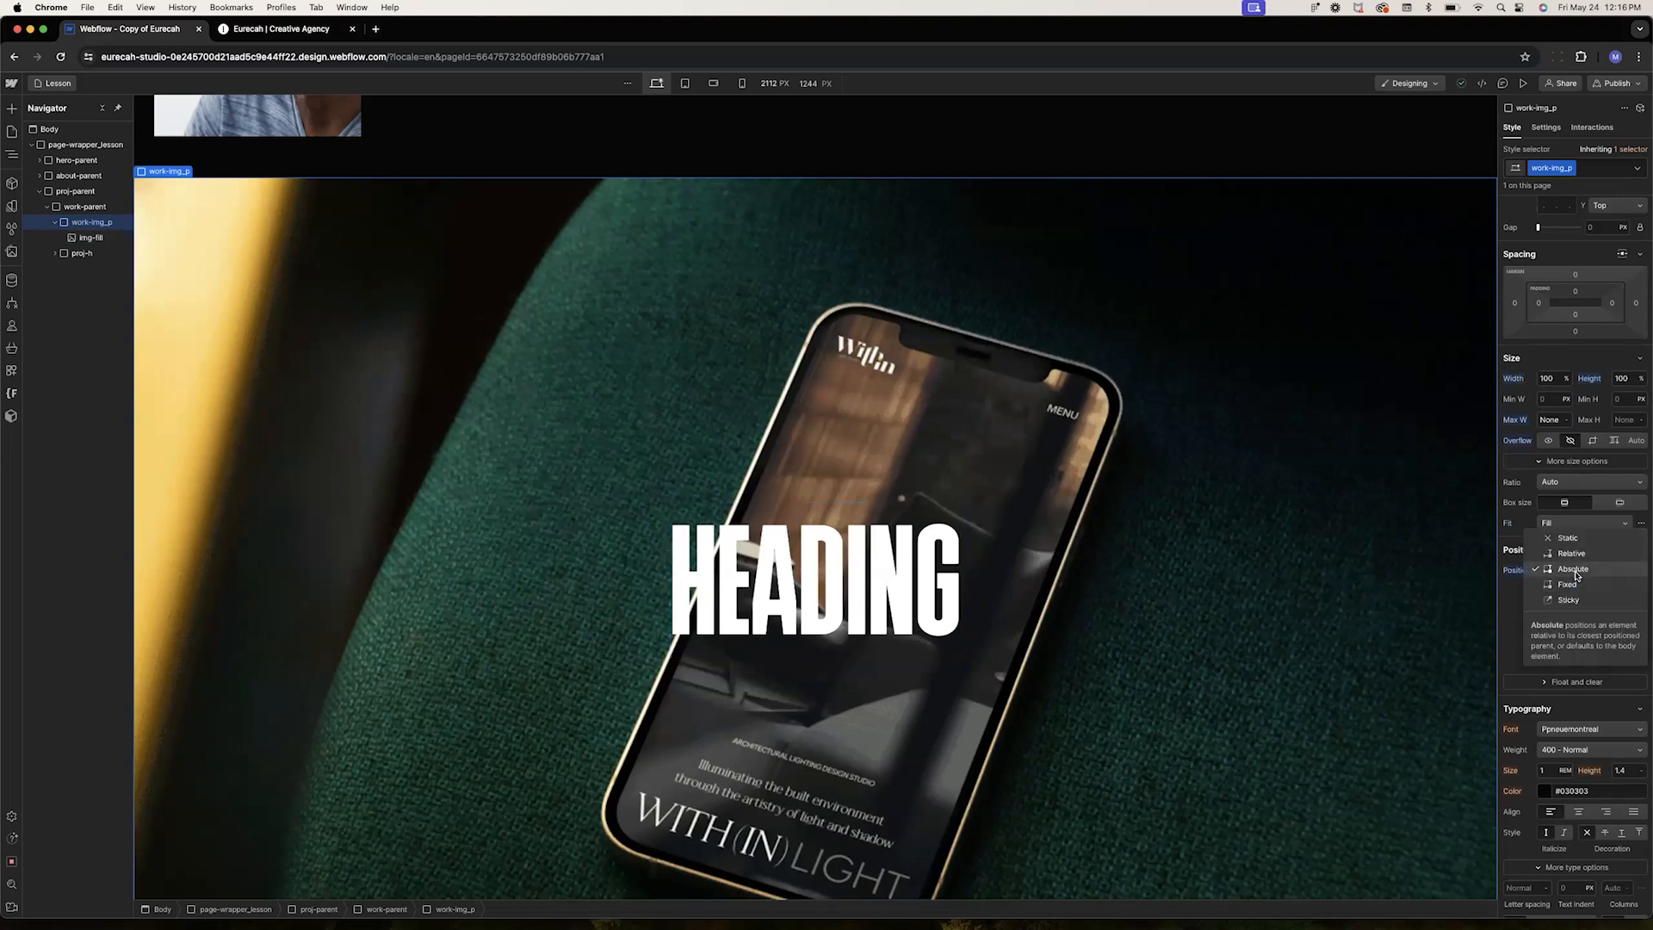
pyautogui.click(1584, 553)
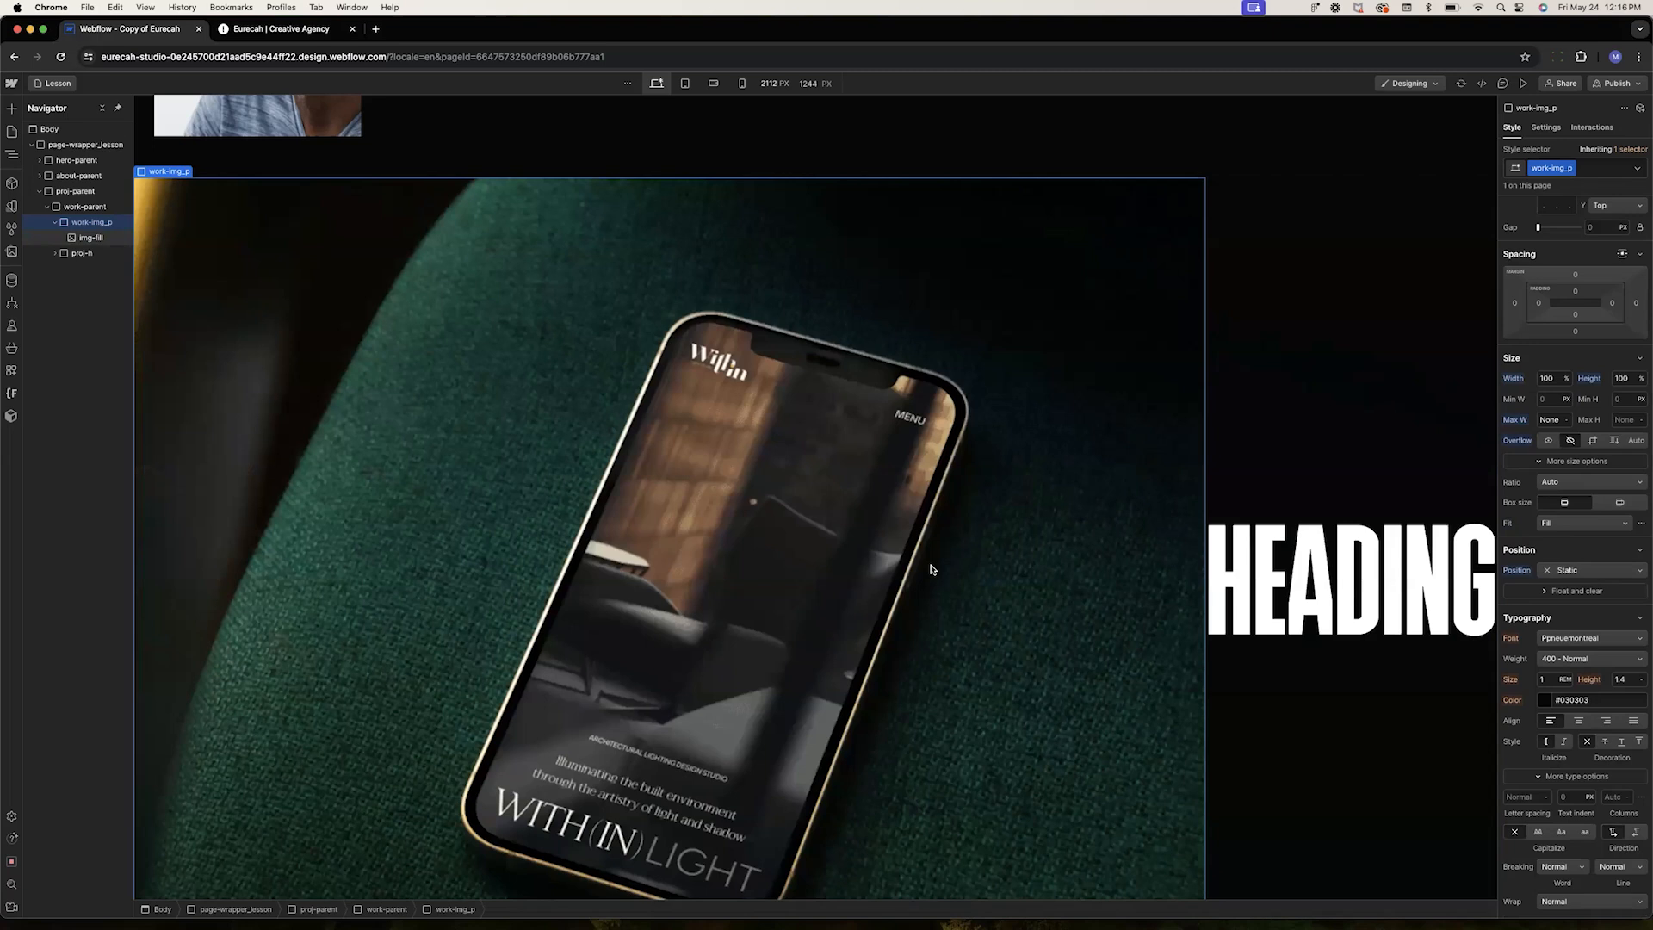
pyautogui.press('super+z')
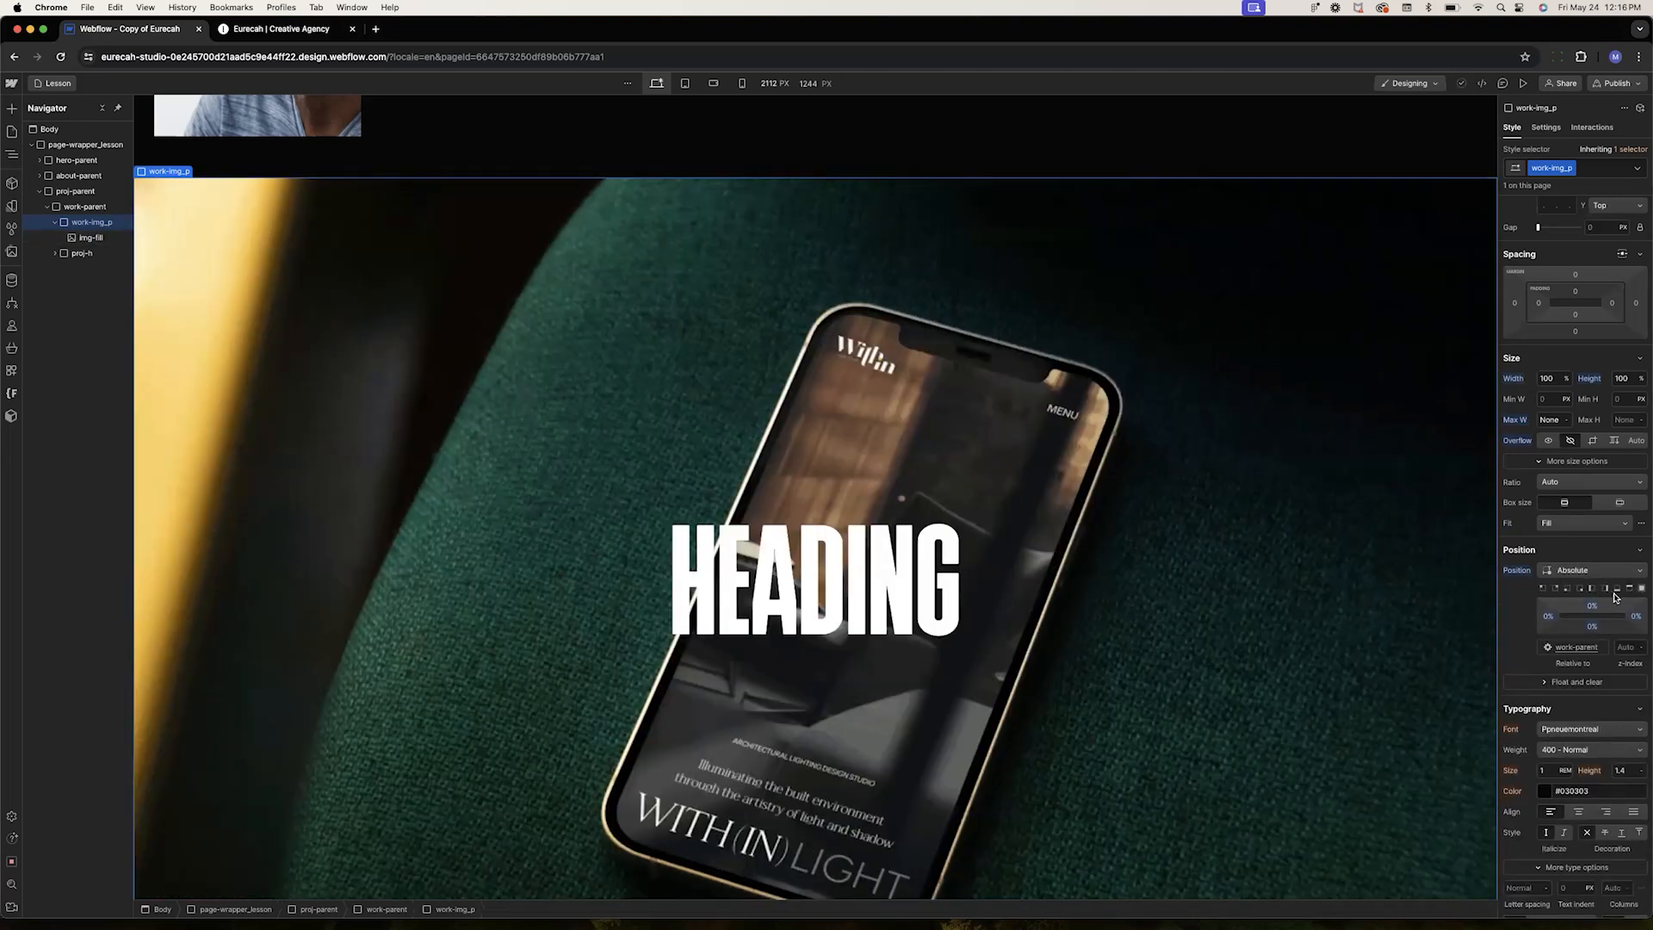
# Set work-img_p's absolute position preset to the top-left corner
pyautogui.click(1543, 588)
pyautogui.click(1641, 589)
pyautogui.click(1545, 588)
# Select img-fill and set its fit to Fill
pyautogui.click(91, 238)
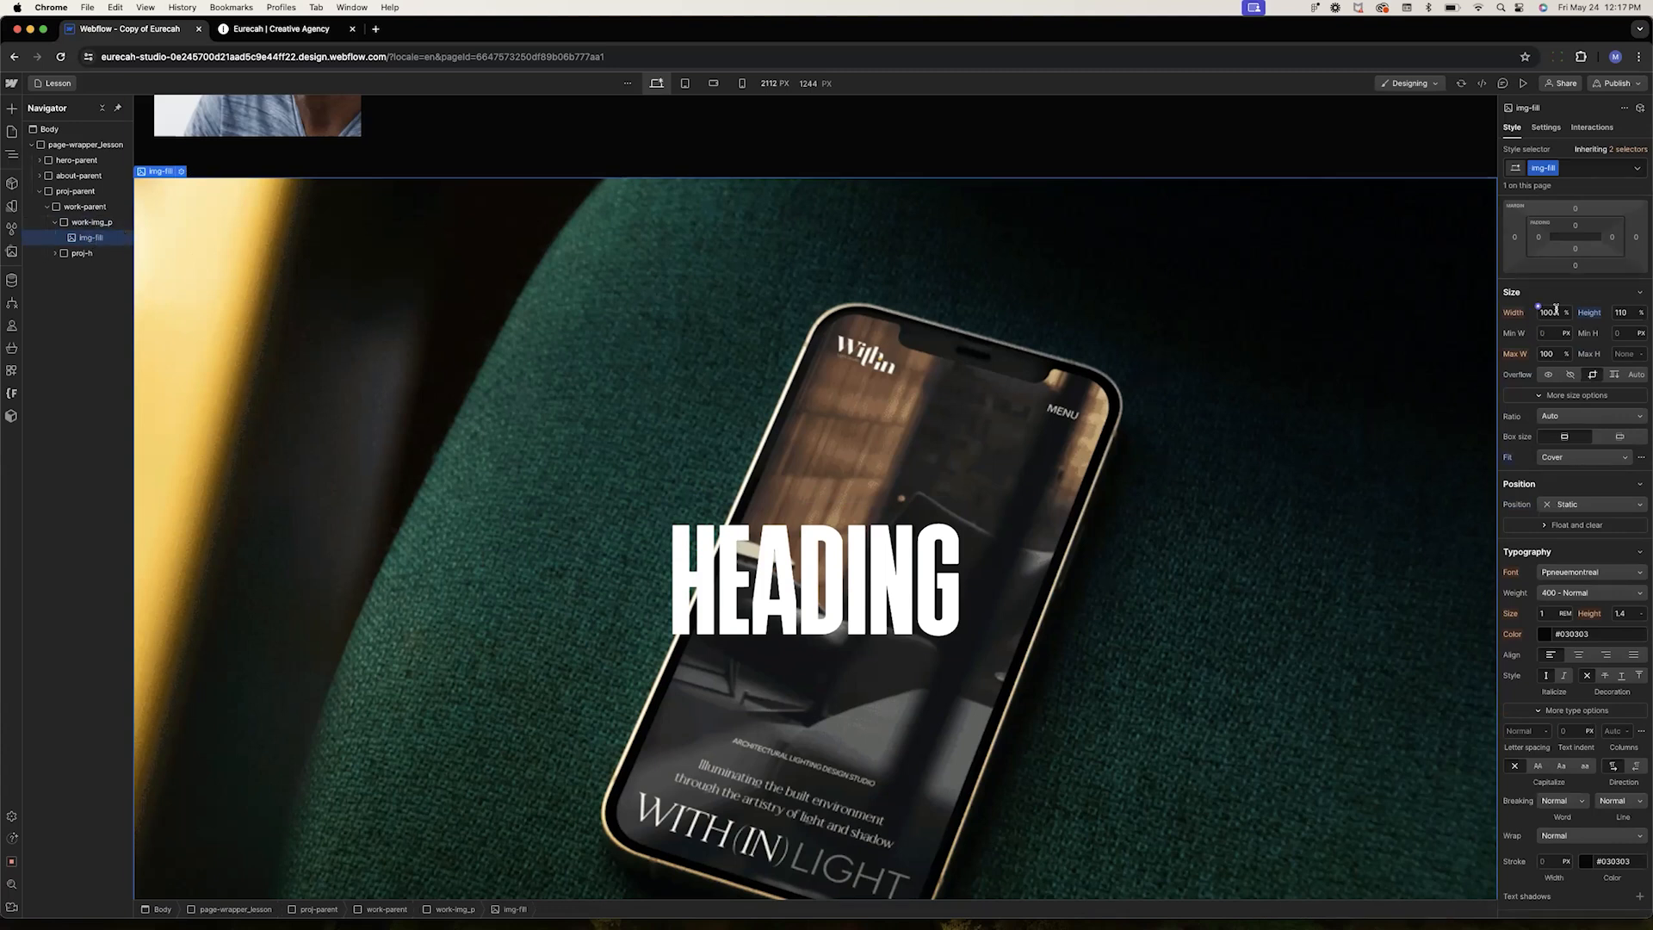
pyautogui.click(1559, 461)
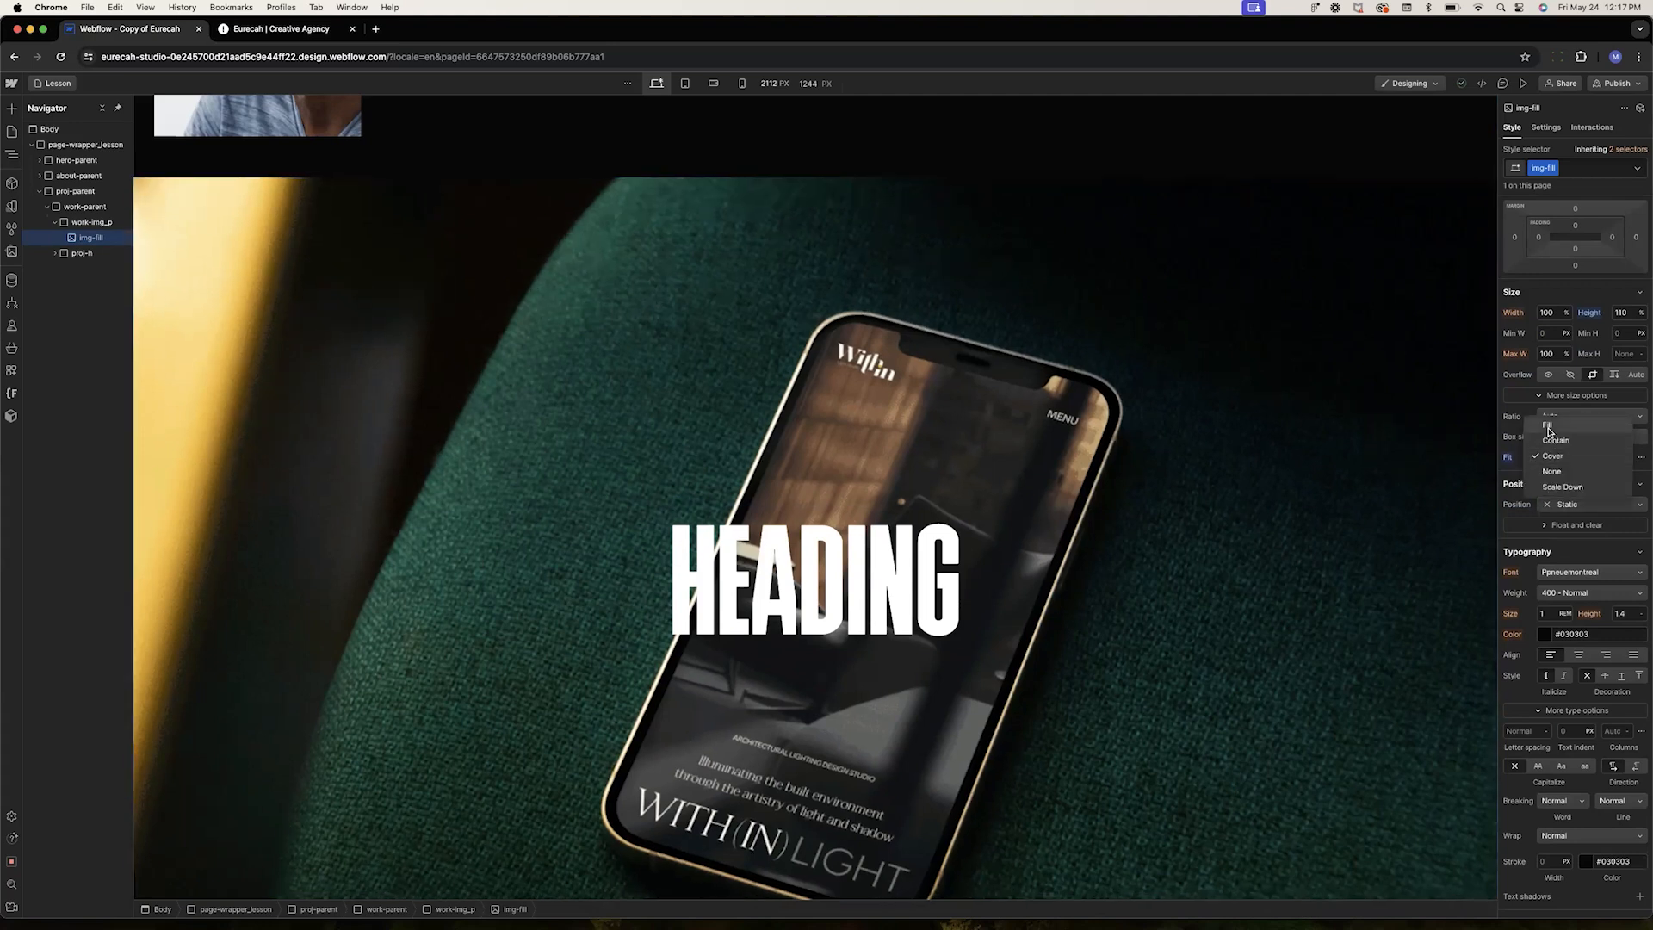
pyautogui.click(1550, 429)
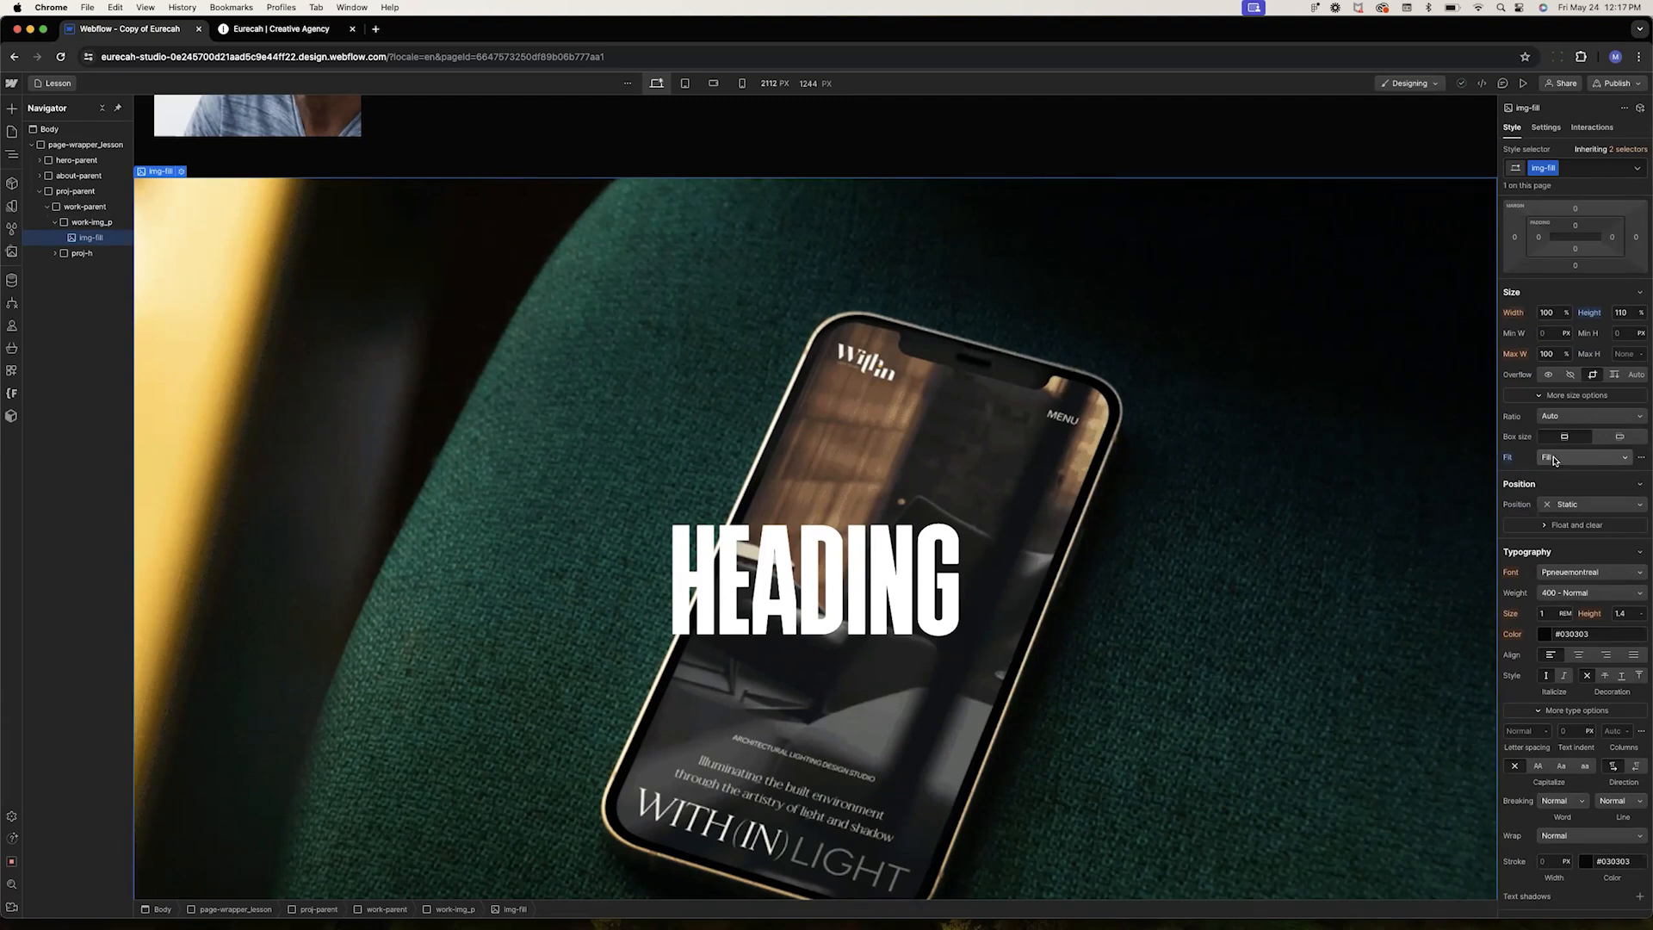
# Set img-fill's fit to Cover and collapse work-img_p in the navigator
pyautogui.click(1556, 459)
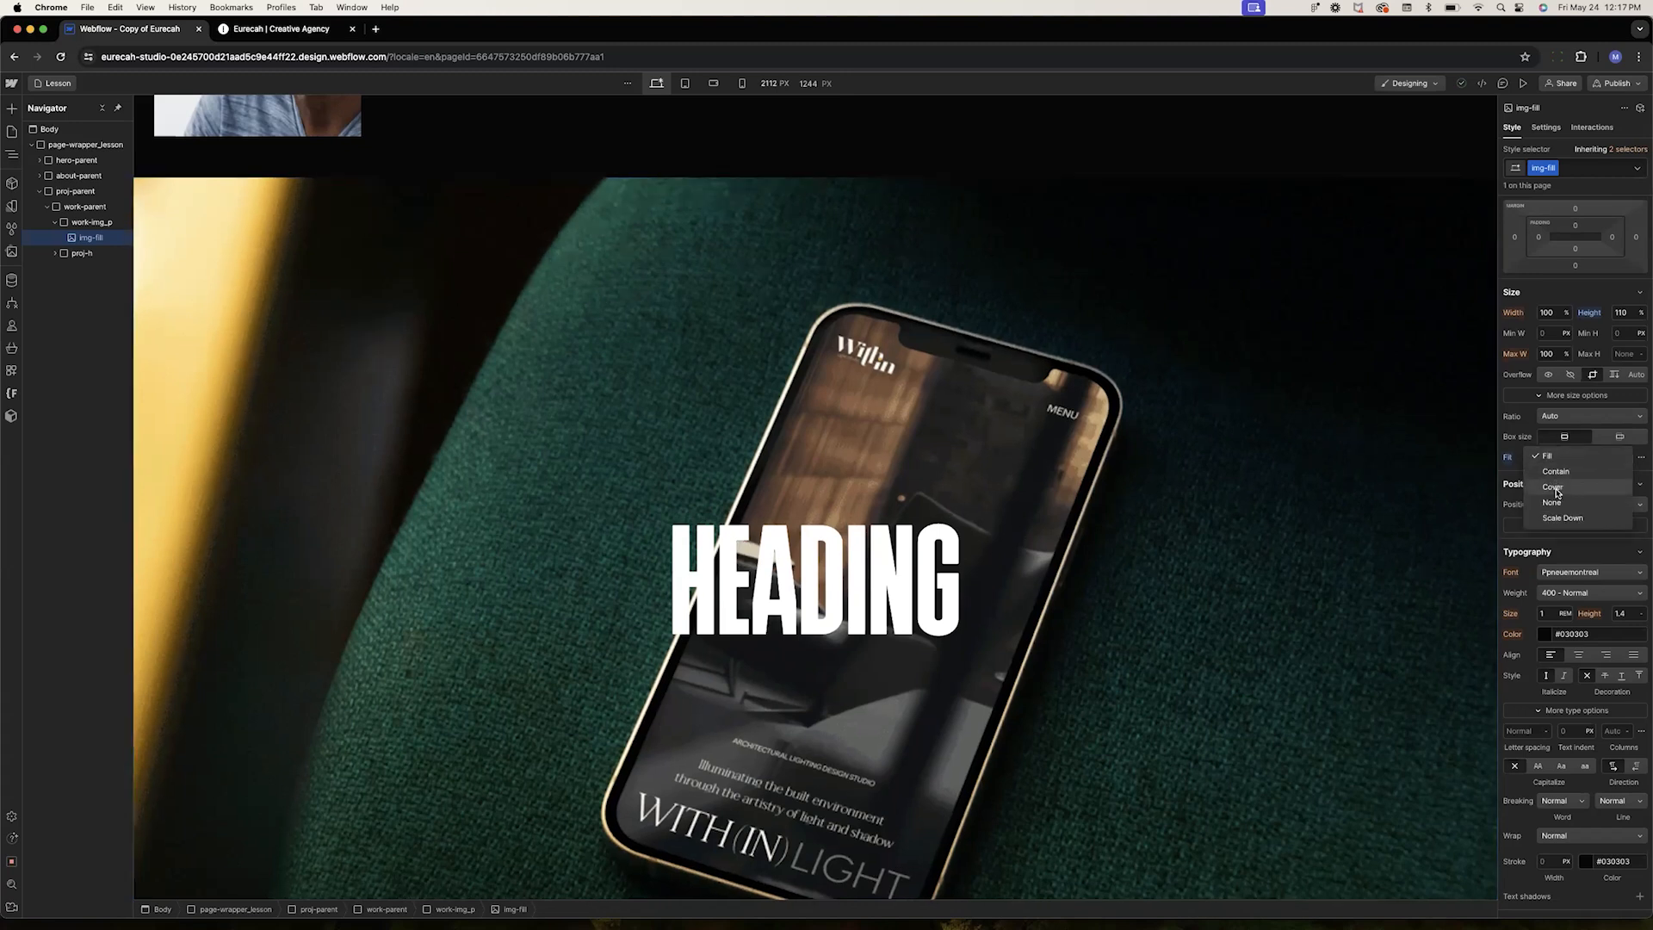
pyautogui.click(1550, 489)
pyautogui.scroll(5, 1549, 490)
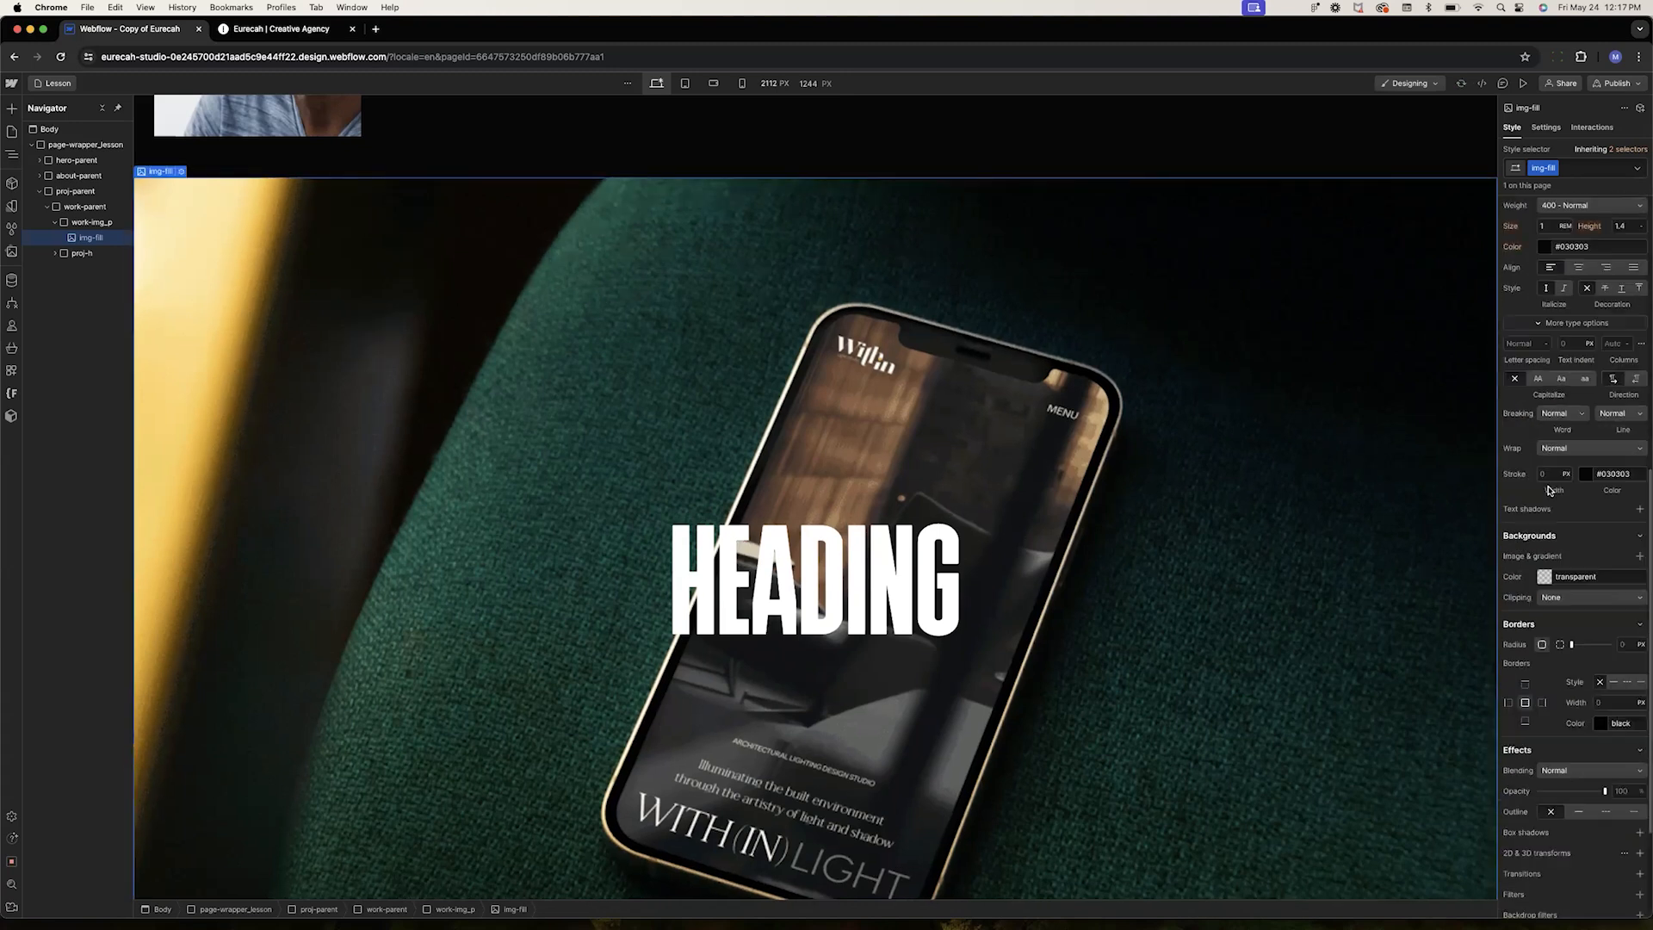
pyautogui.click(55, 222)
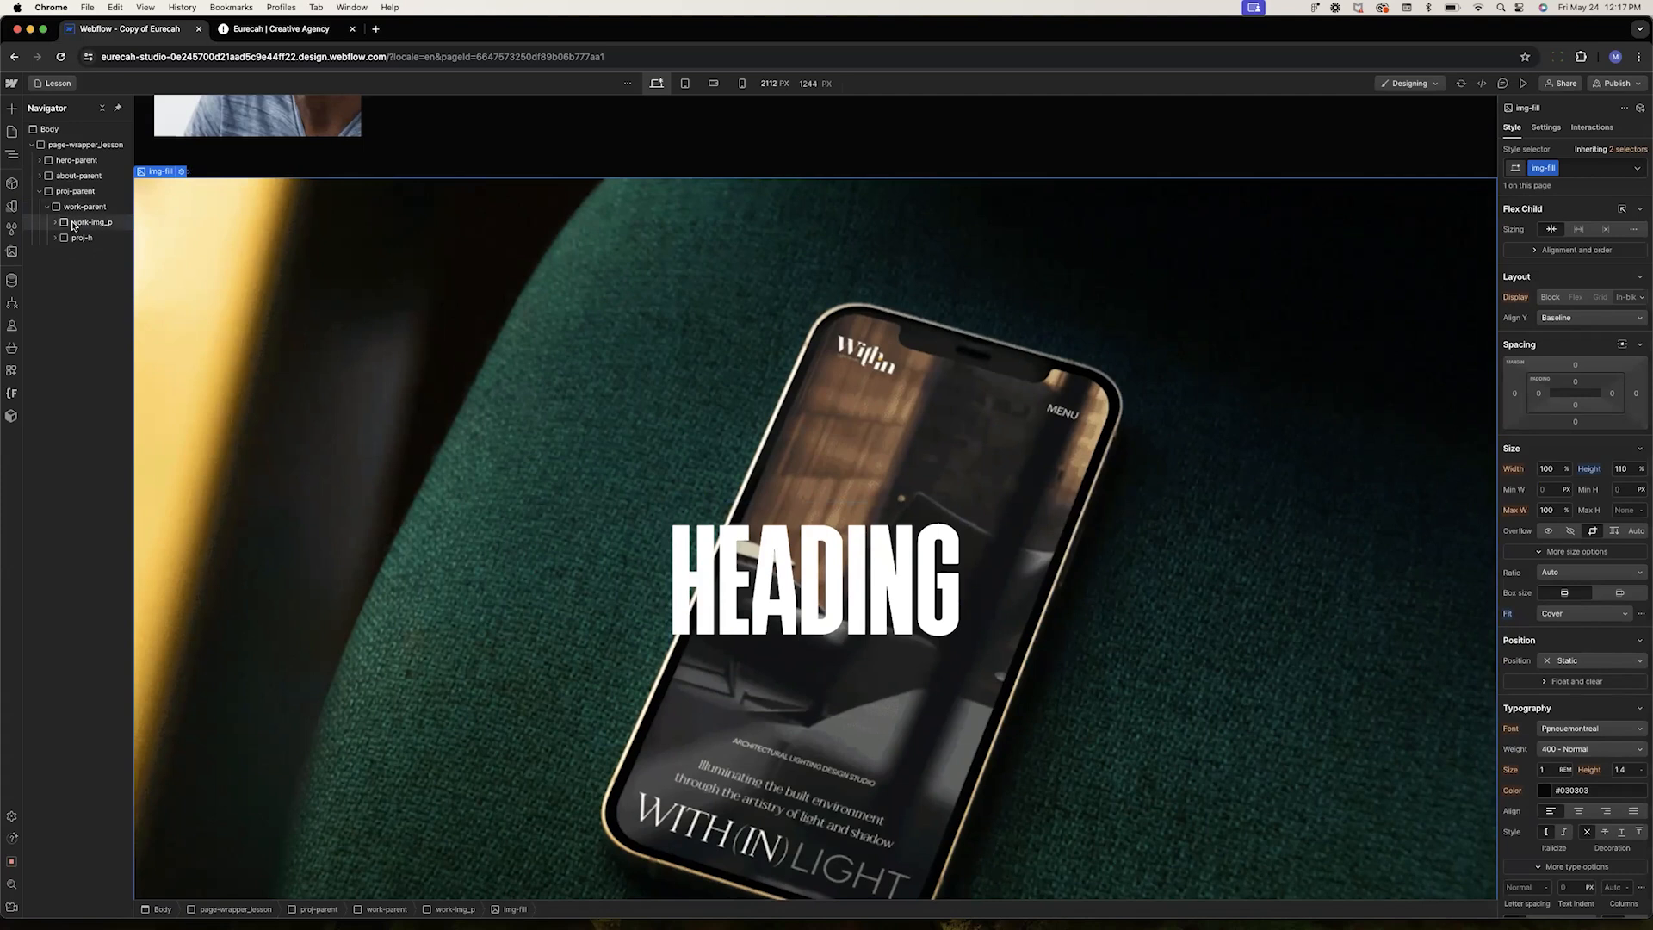
# Expand proj-h and inspect its heading-2 element and its styles on the canvas
pyautogui.click(79, 239)
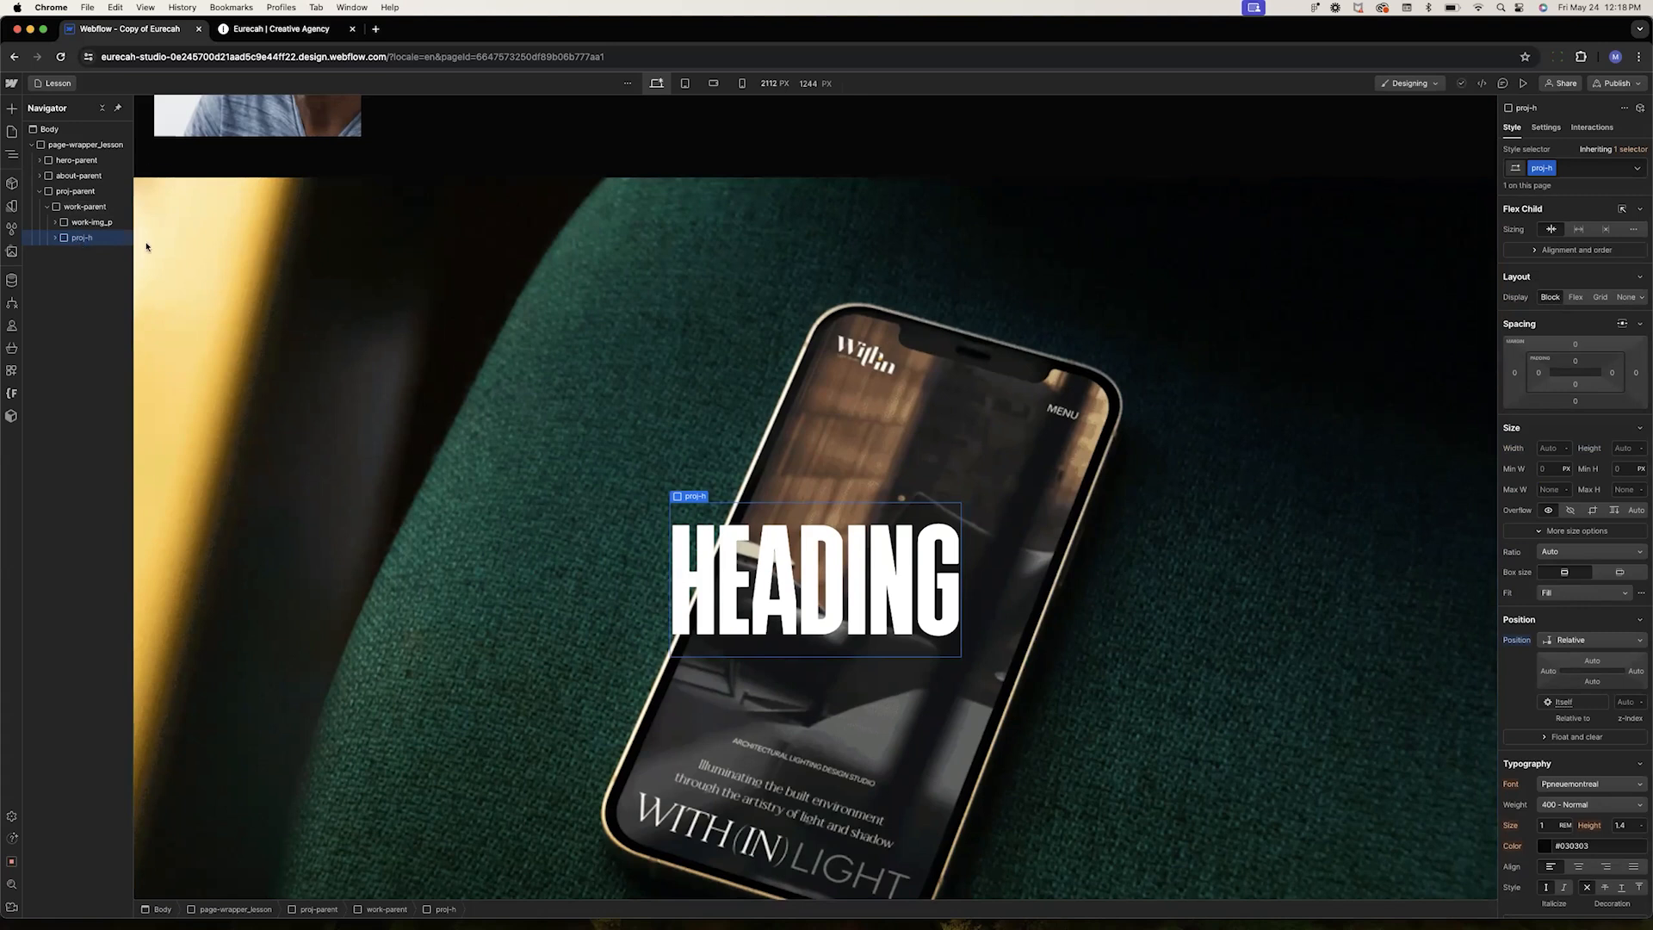
pyautogui.click(1534, 169)
pyautogui.click(56, 238)
pyautogui.click(74, 254)
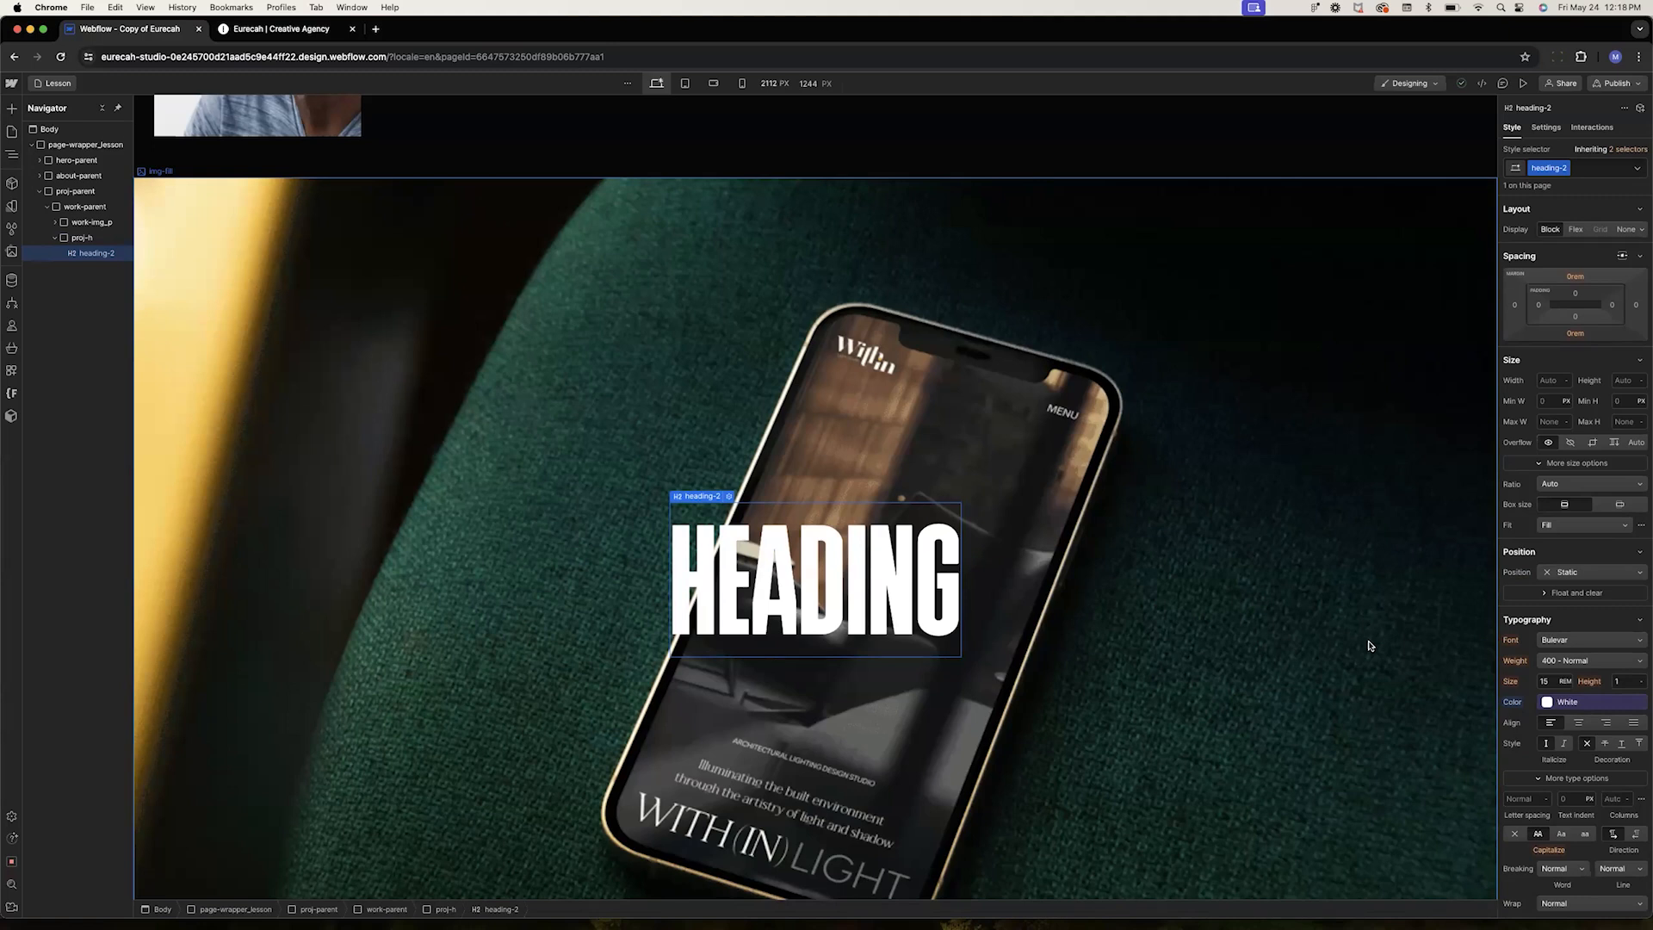
pyautogui.scroll(10, 1369, 646)
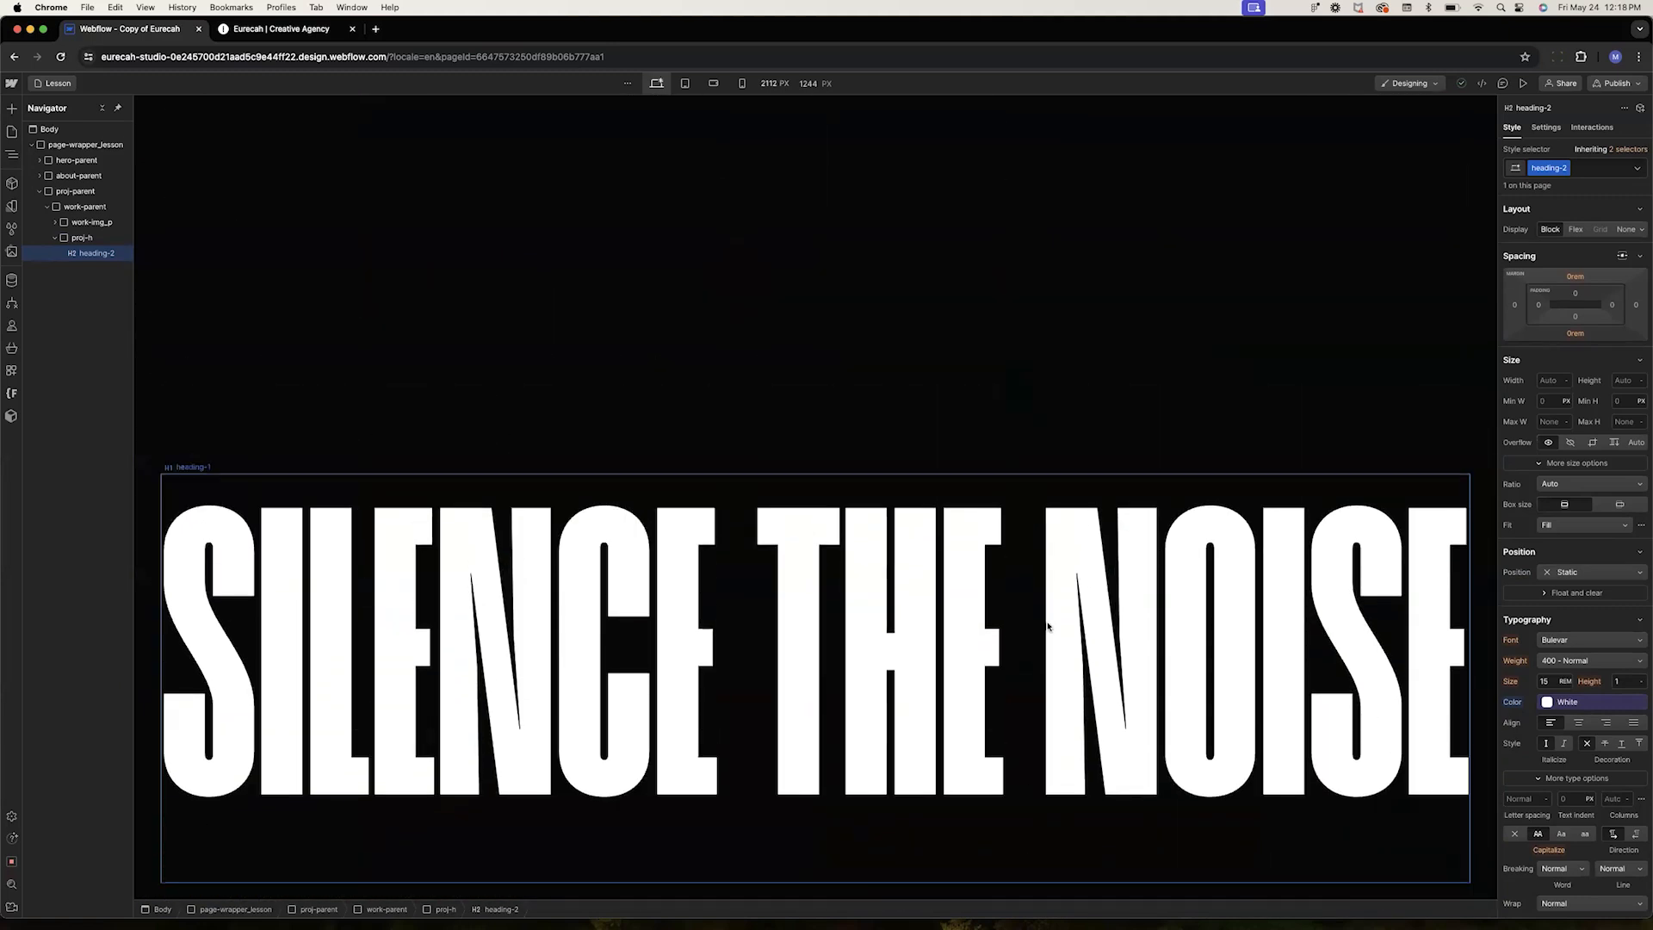
pyautogui.scroll(-10, 1051, 626)
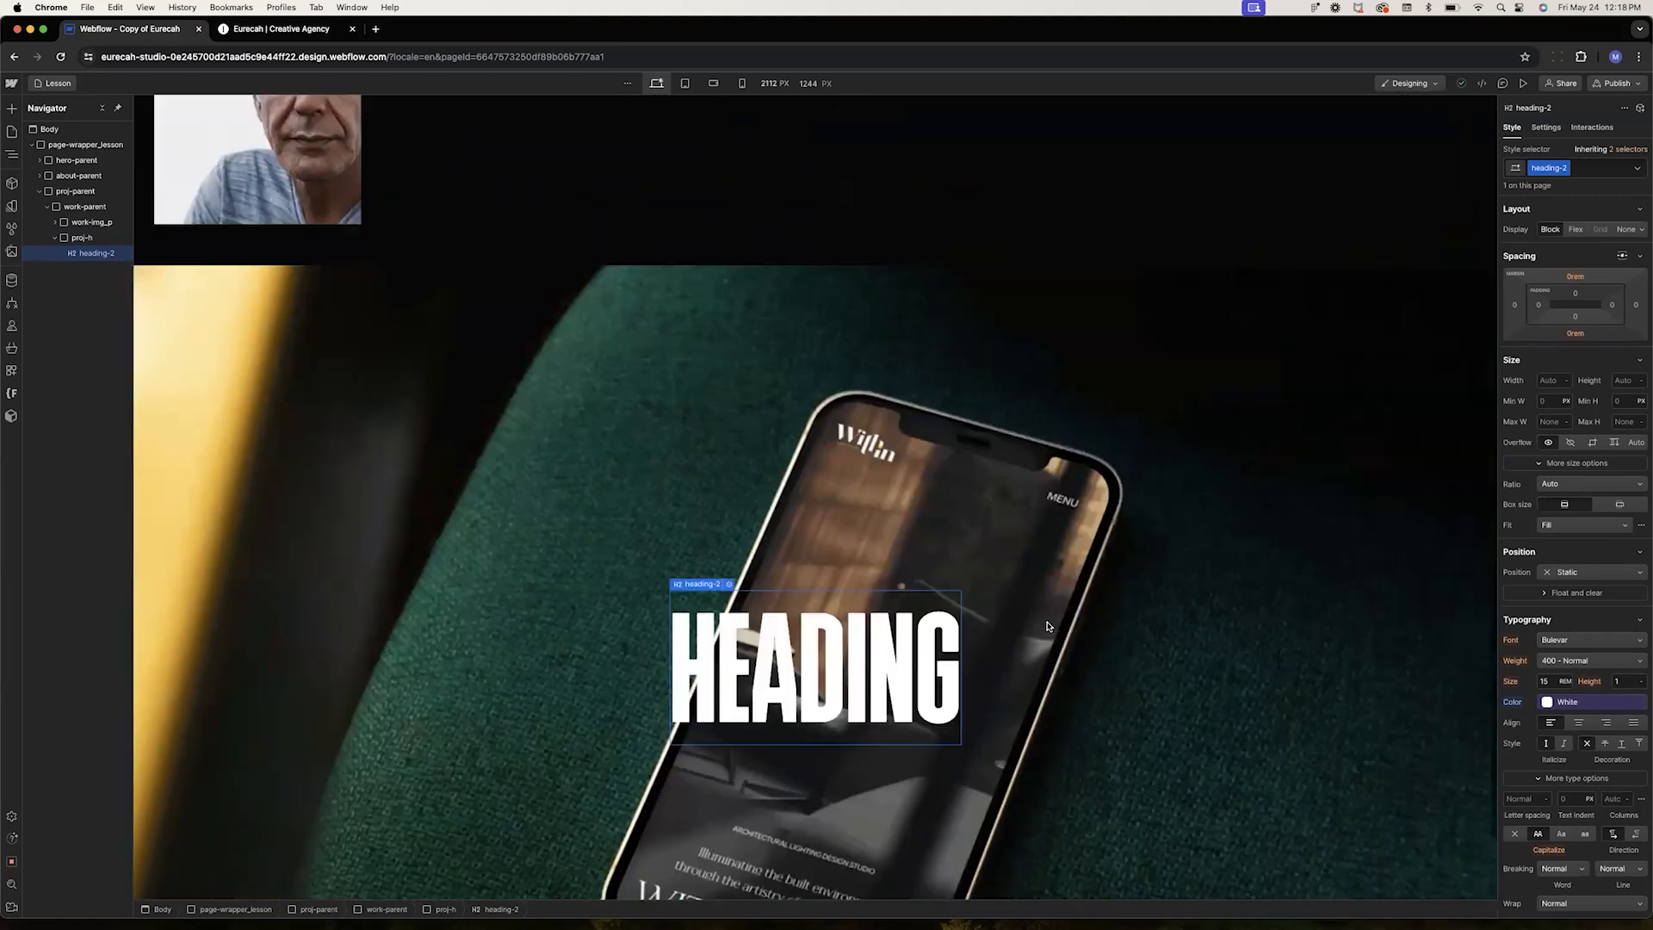
pyautogui.scroll(-2, 1048, 626)
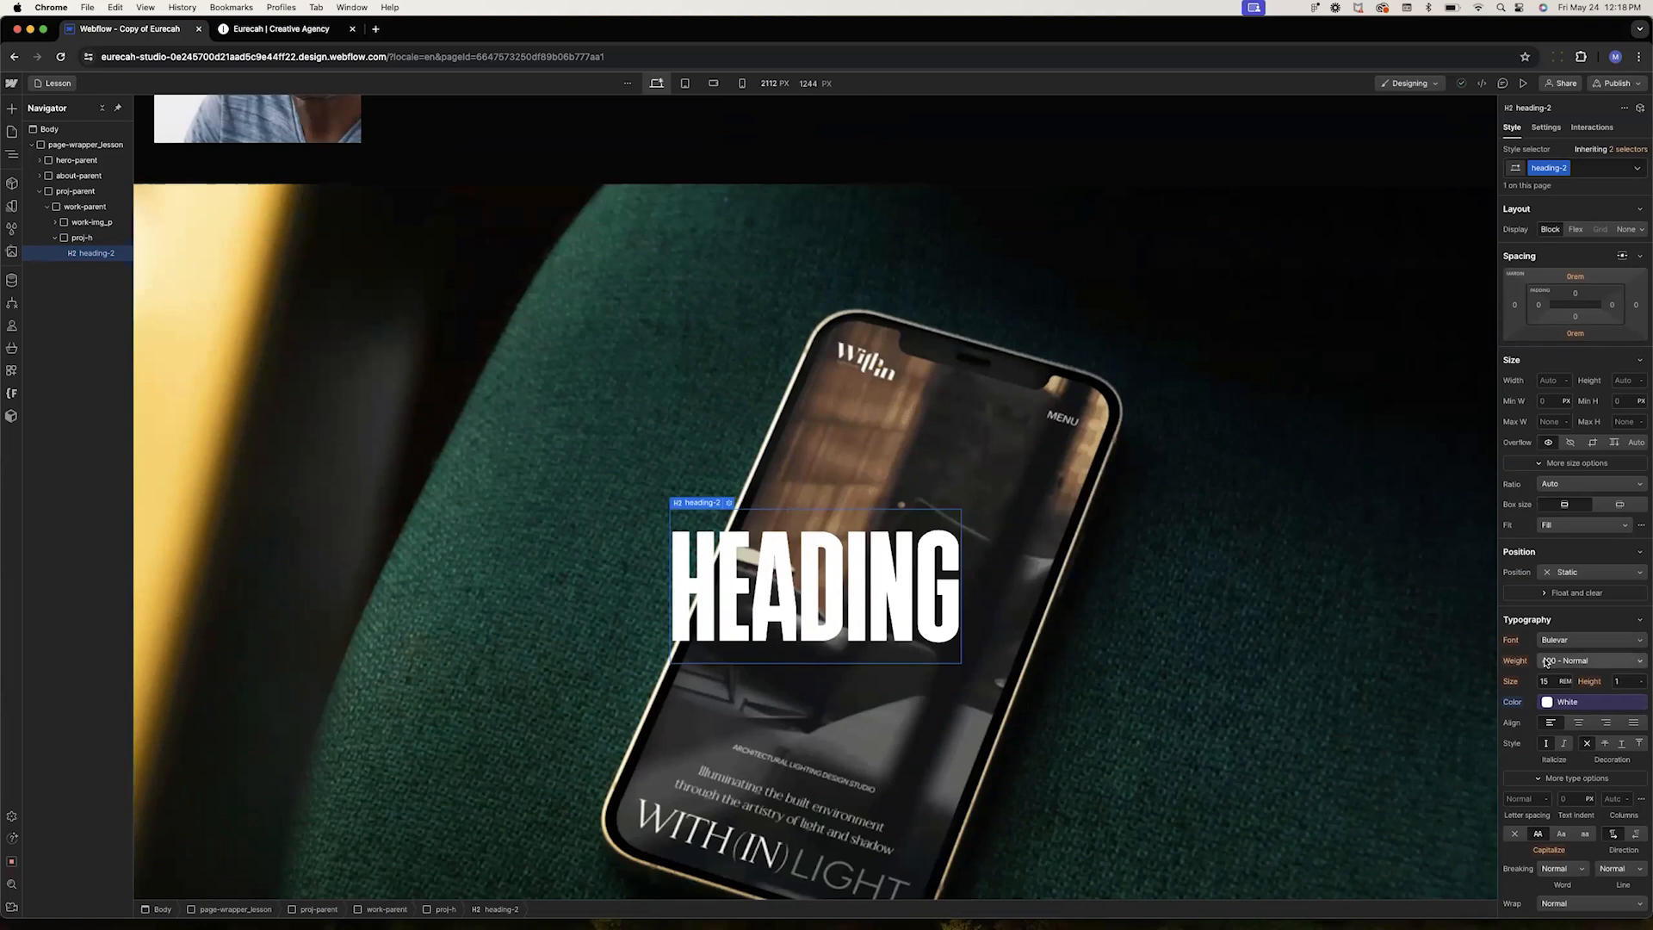
pyautogui.scroll(-2, 1556, 646)
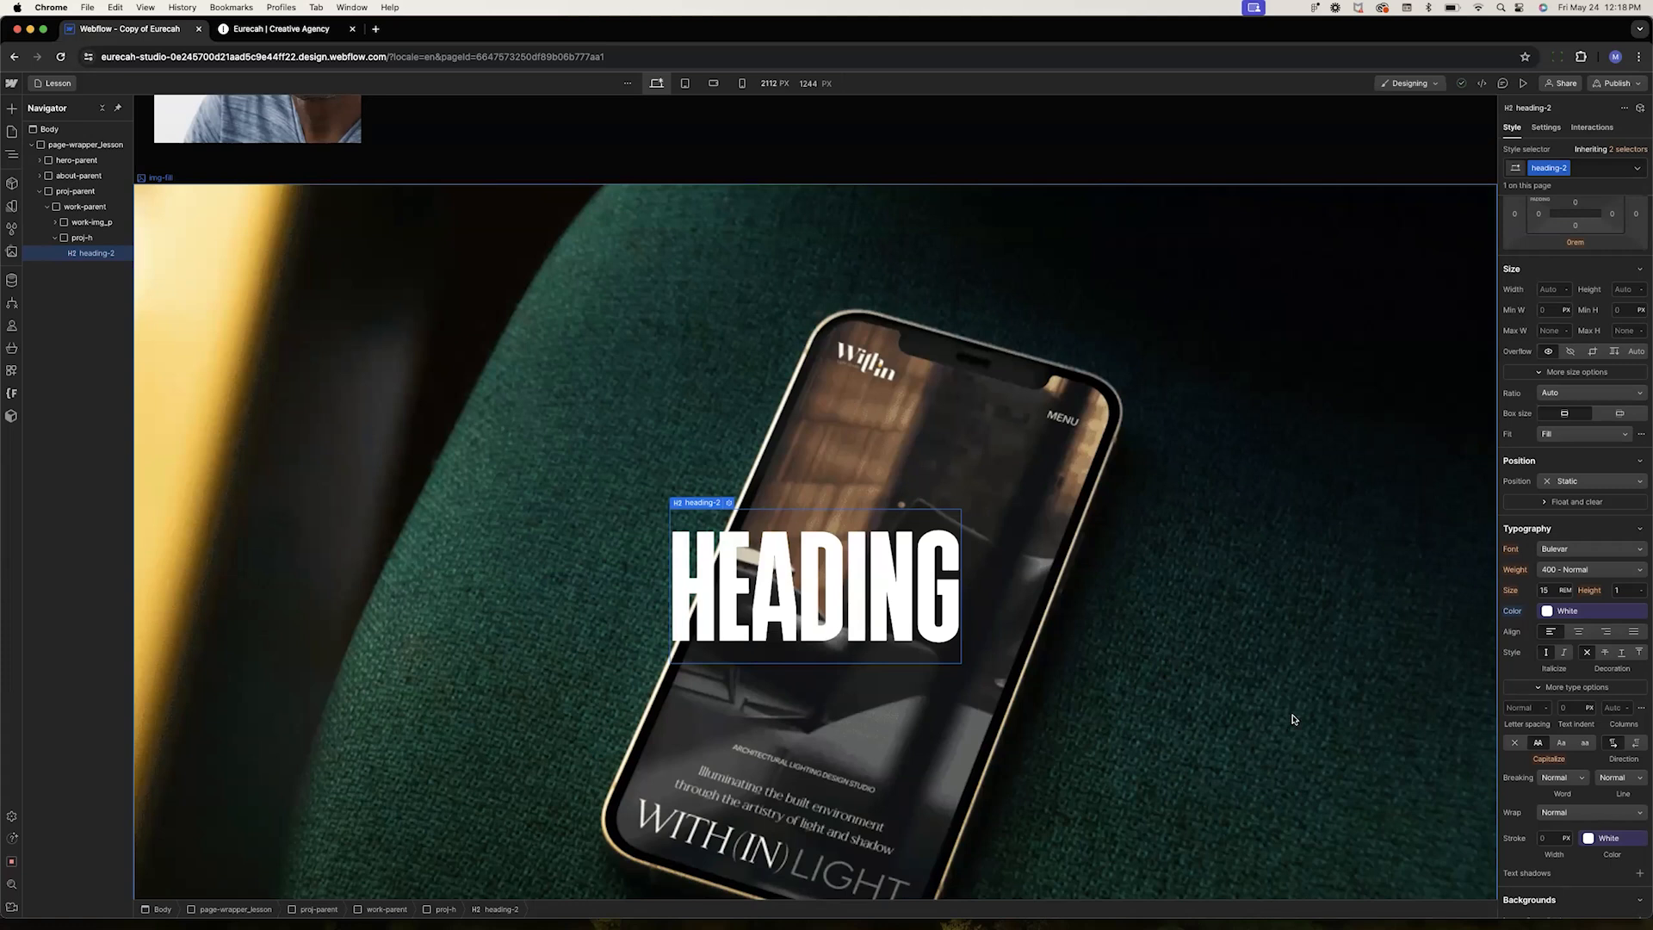
# Try clearing heading-2's text color, then restore it to White
pyautogui.click(1516, 614)
pyautogui.click(1520, 639)
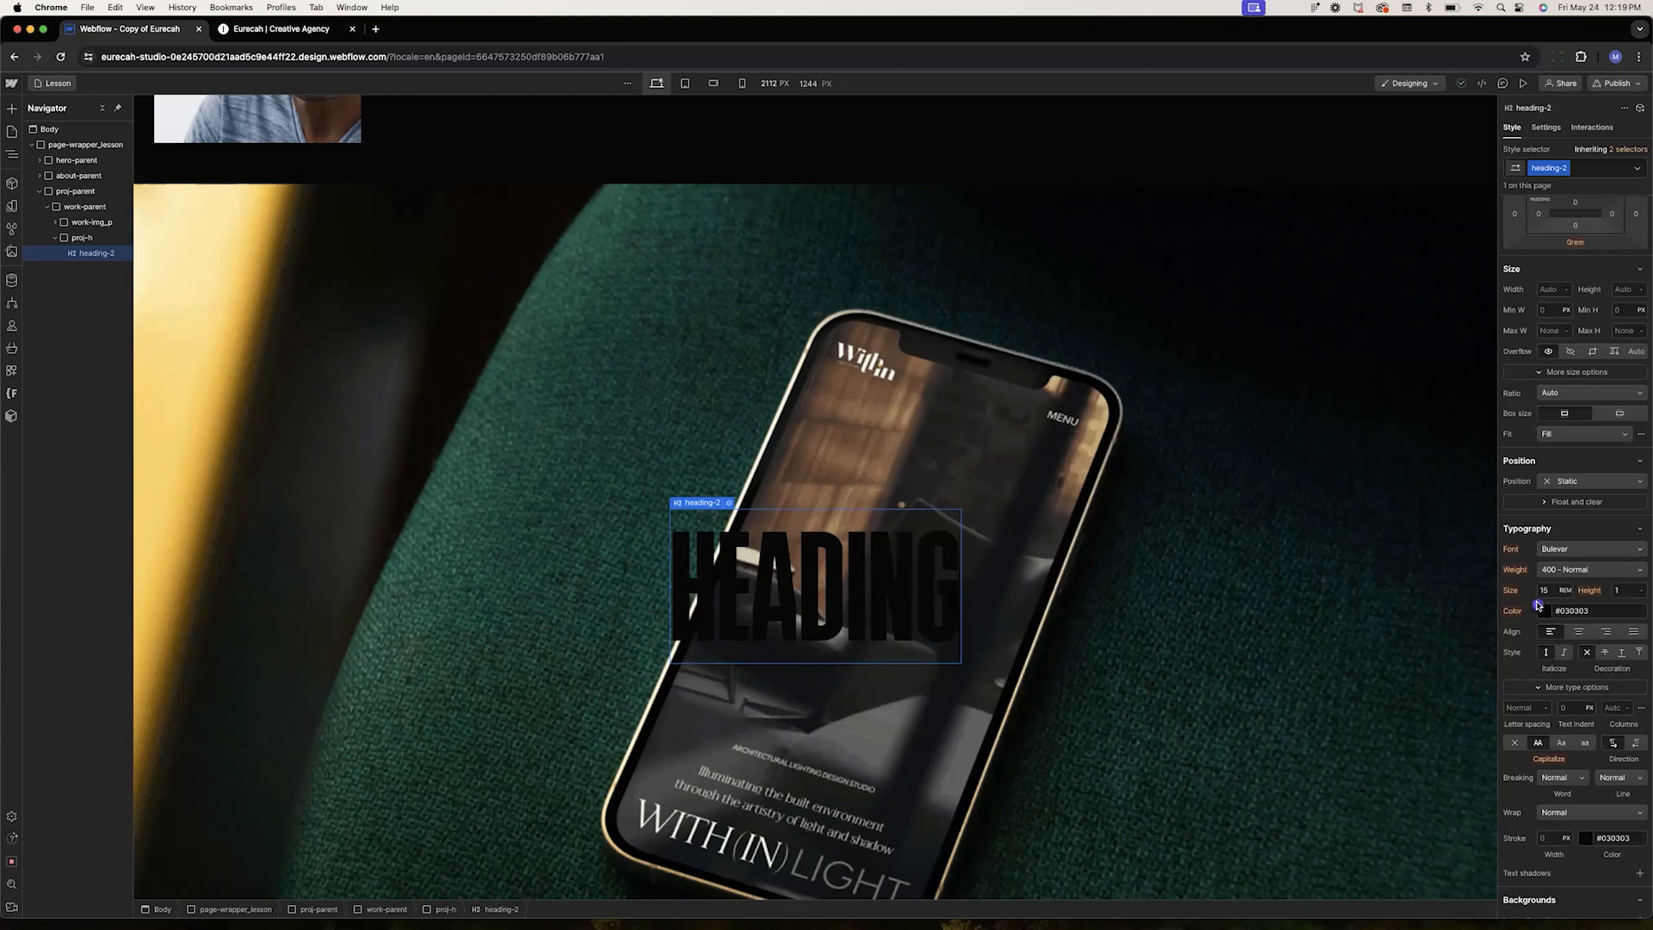
pyautogui.click(1539, 605)
pyautogui.click(1537, 708)
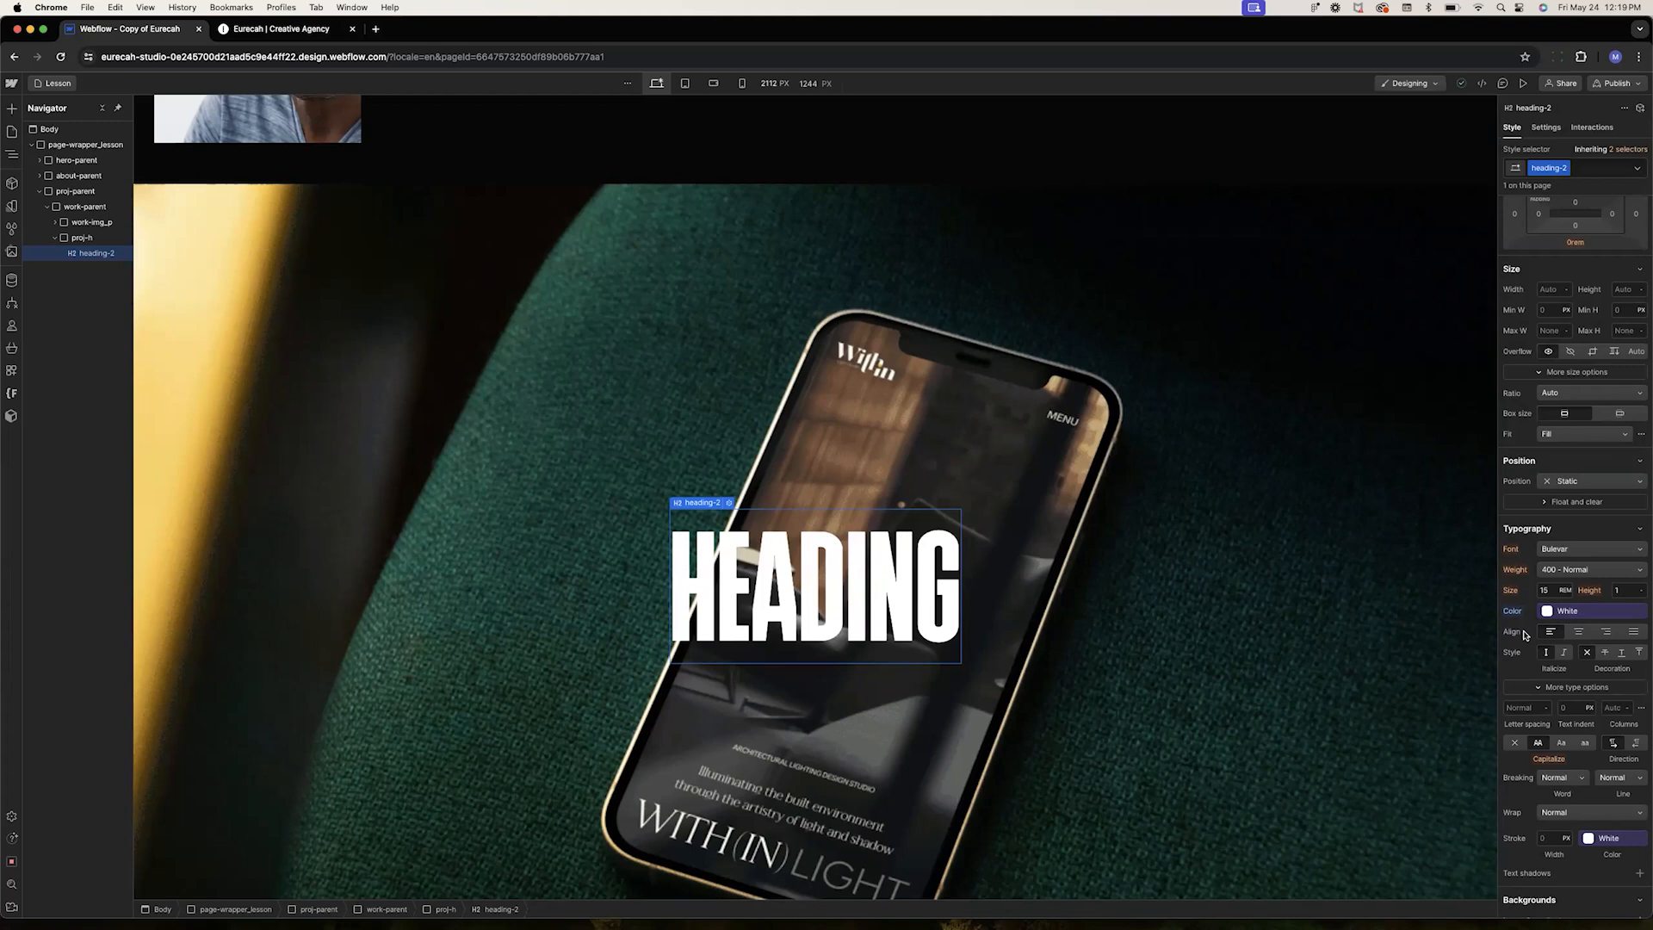
# Move heading-2's White text color into a new is-white combo class on the heading
pyautogui.click(1515, 610)
pyautogui.click(1521, 635)
pyautogui.click(1591, 170)
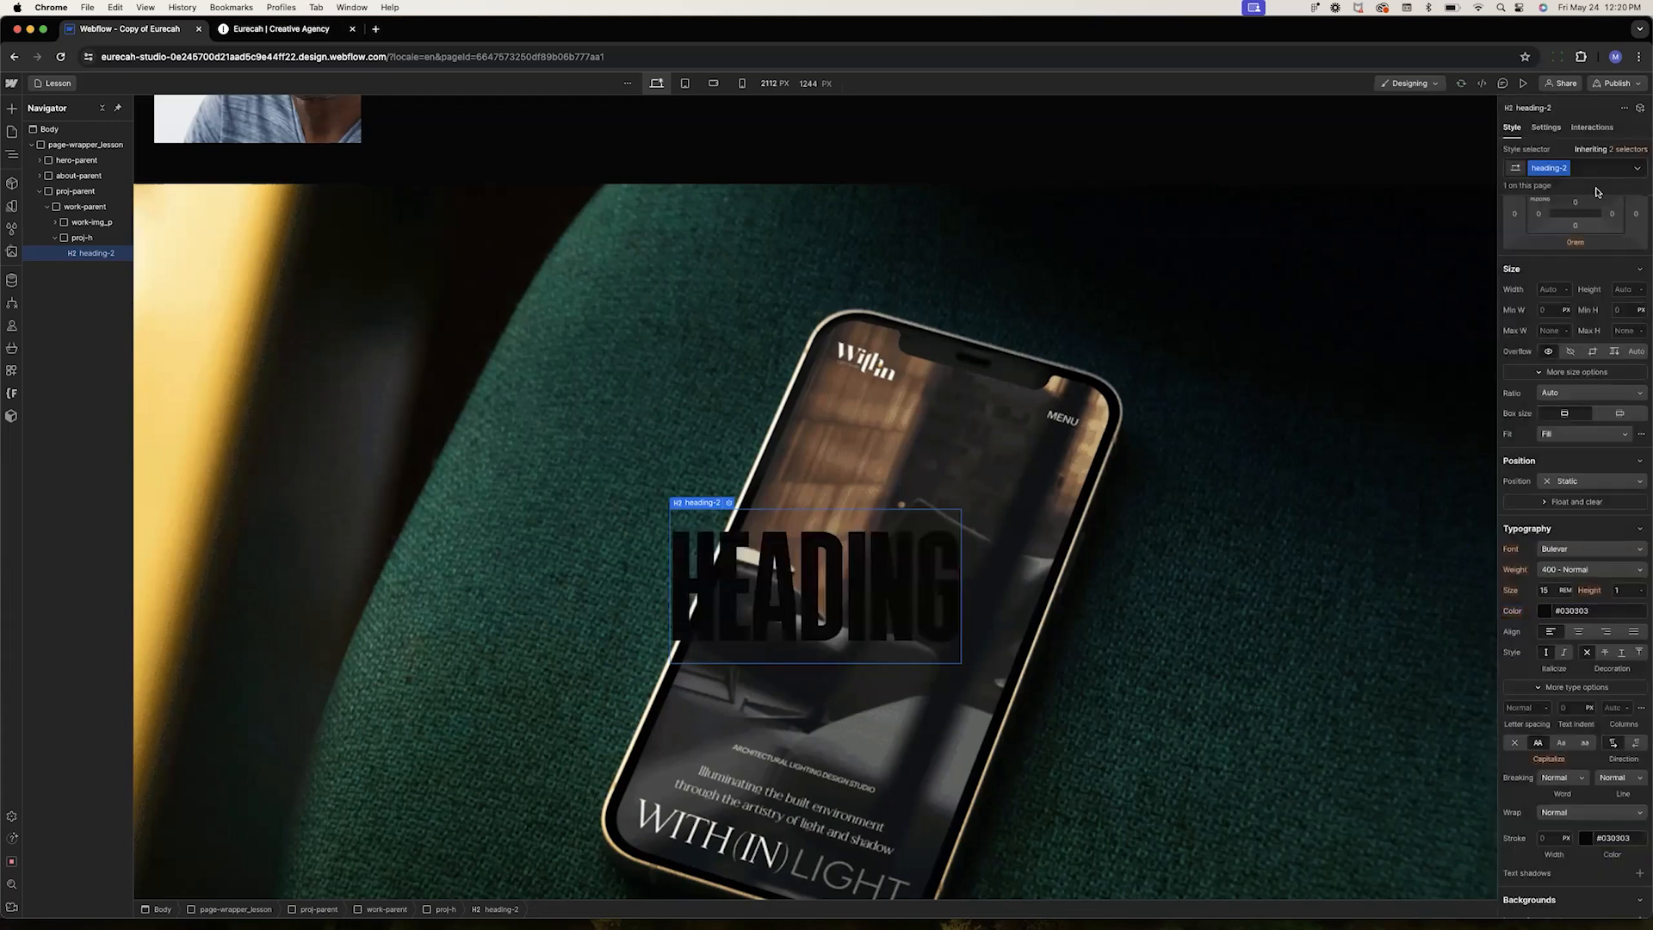
pyautogui.write('i')
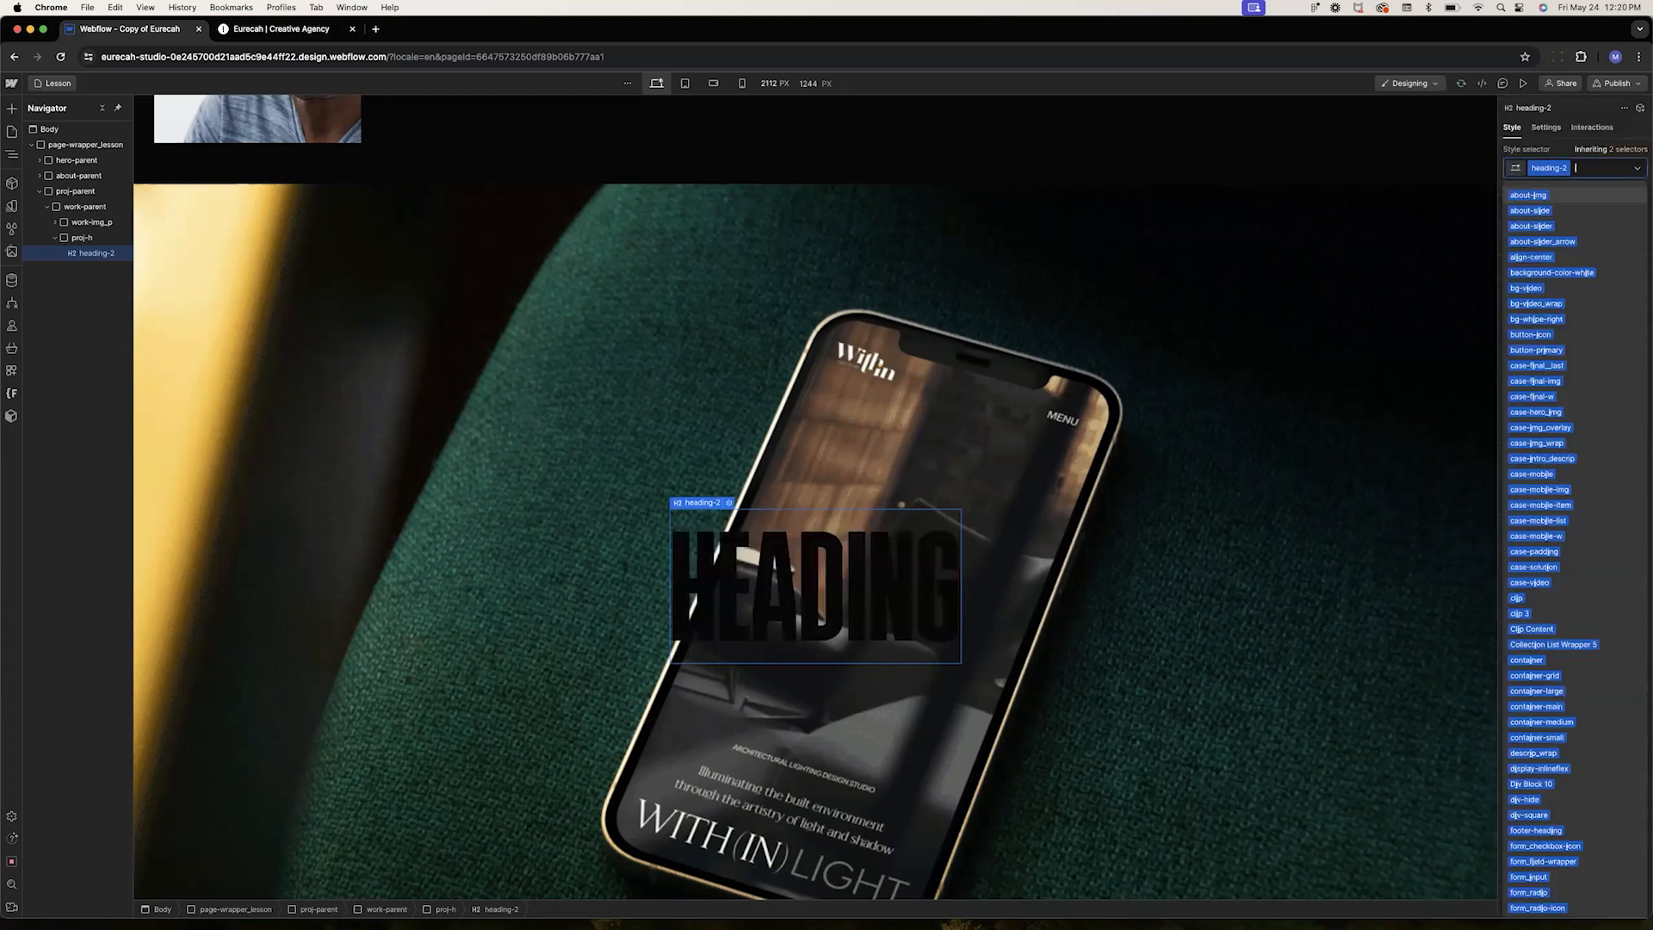
pyautogui.write('s-white')
pyautogui.press('Return')
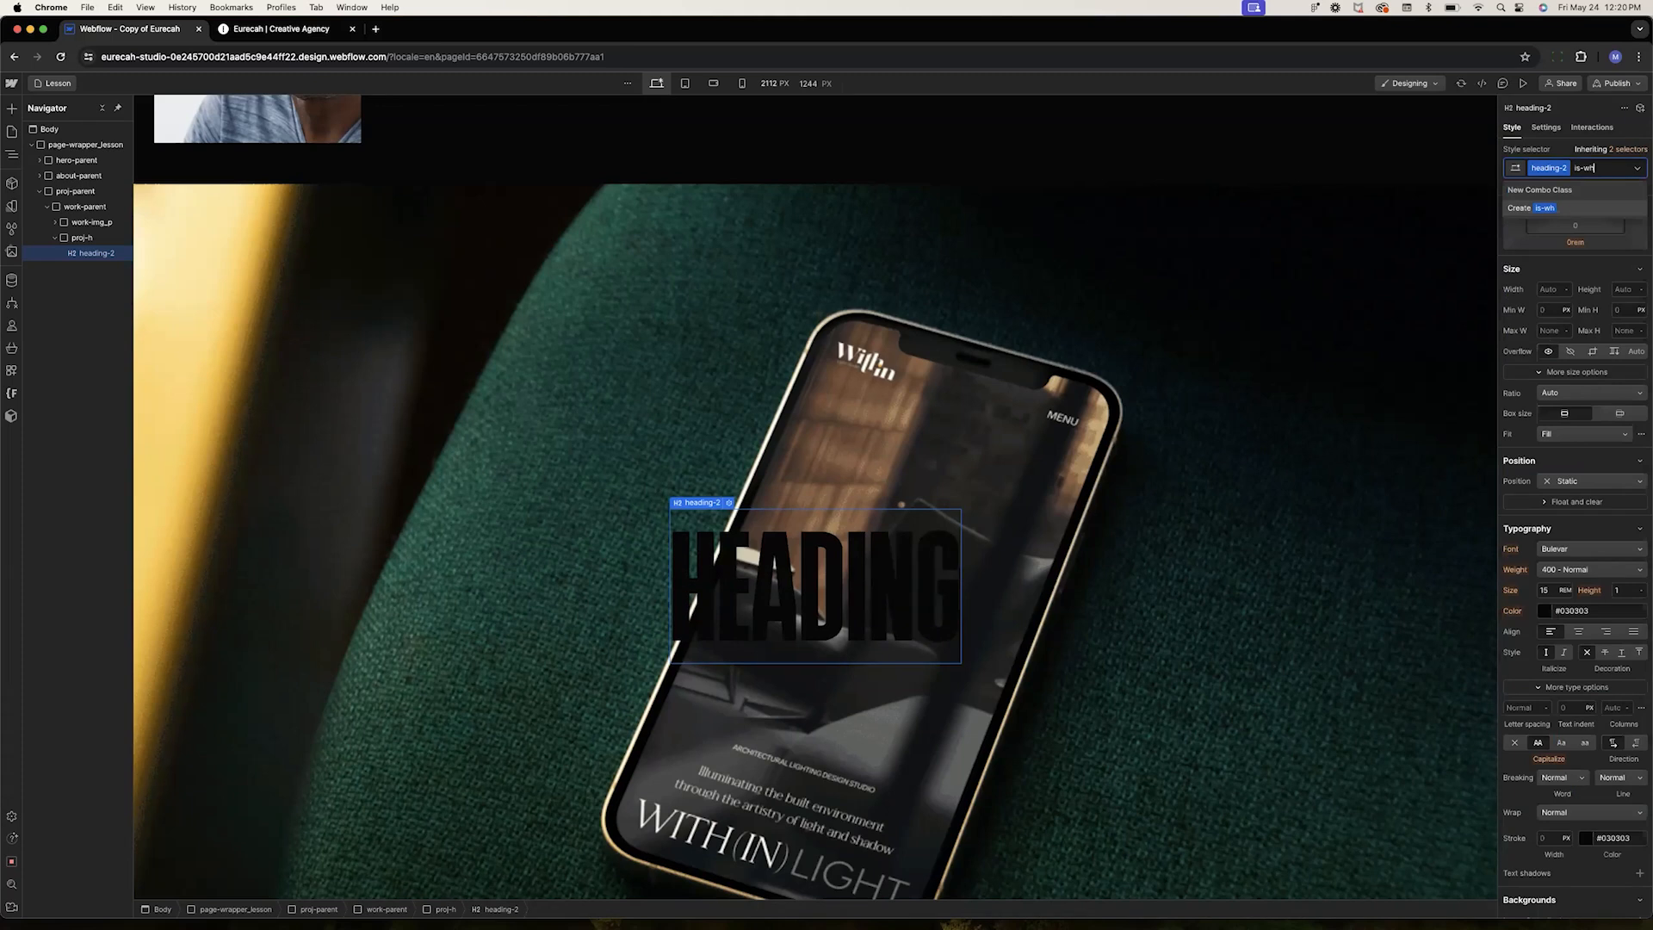
pyautogui.click(1539, 607)
pyautogui.click(1533, 710)
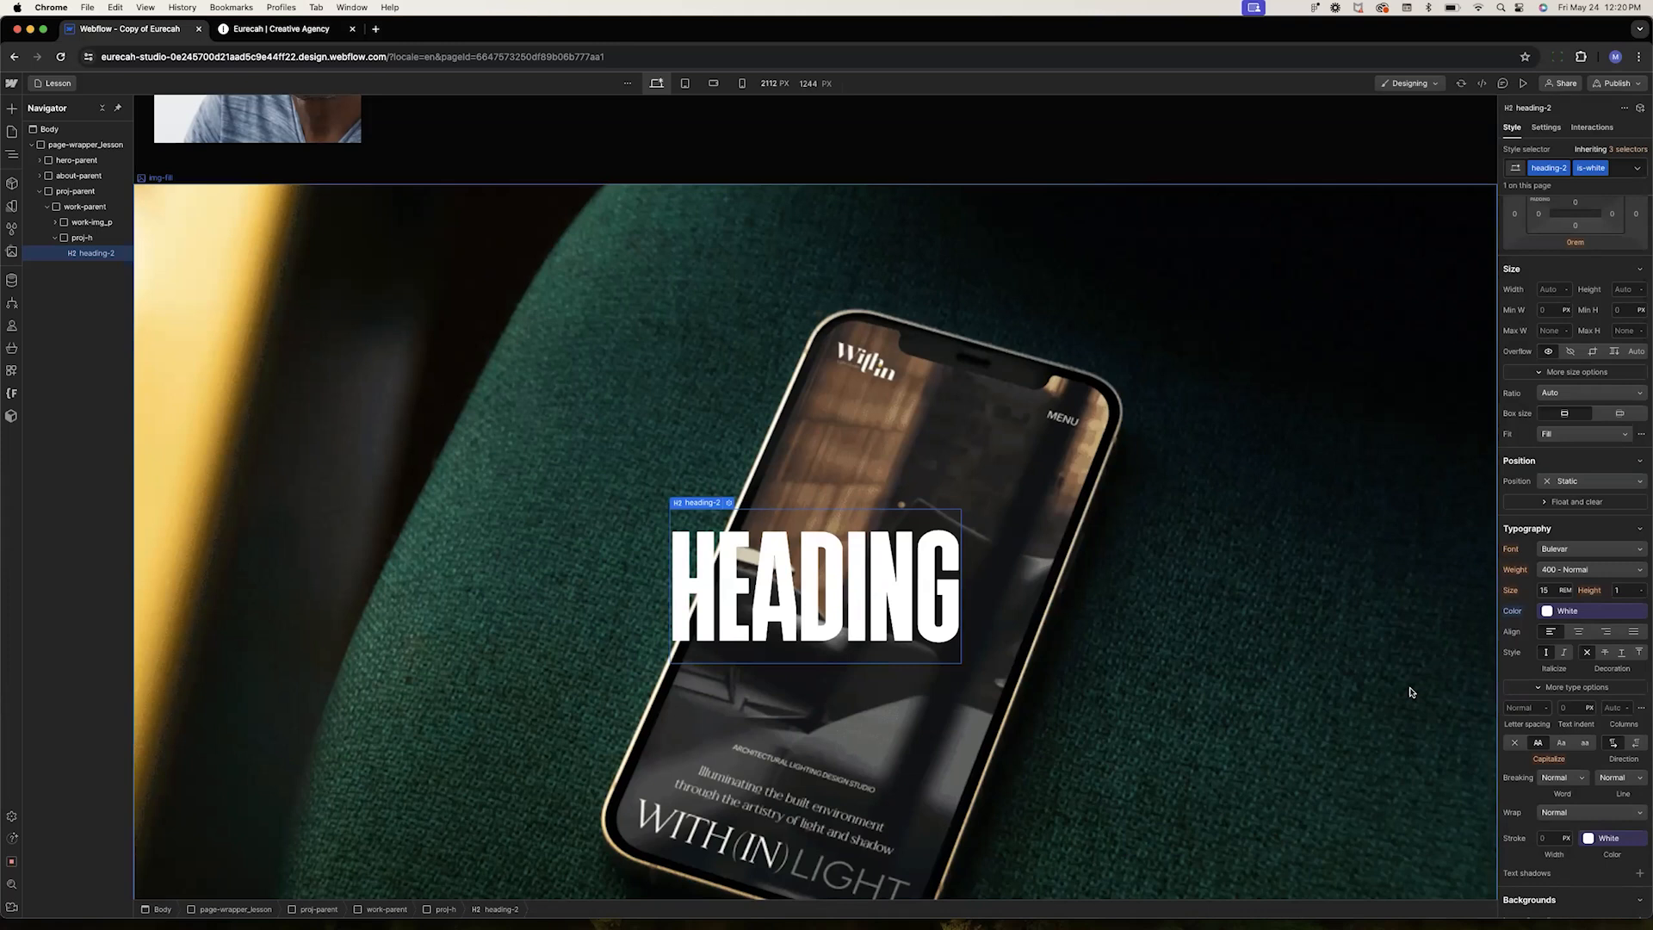
# Wrap proj-h in a Div Block and give the wrapper the class proj-main
pyautogui.scroll(-1, 1412, 691)
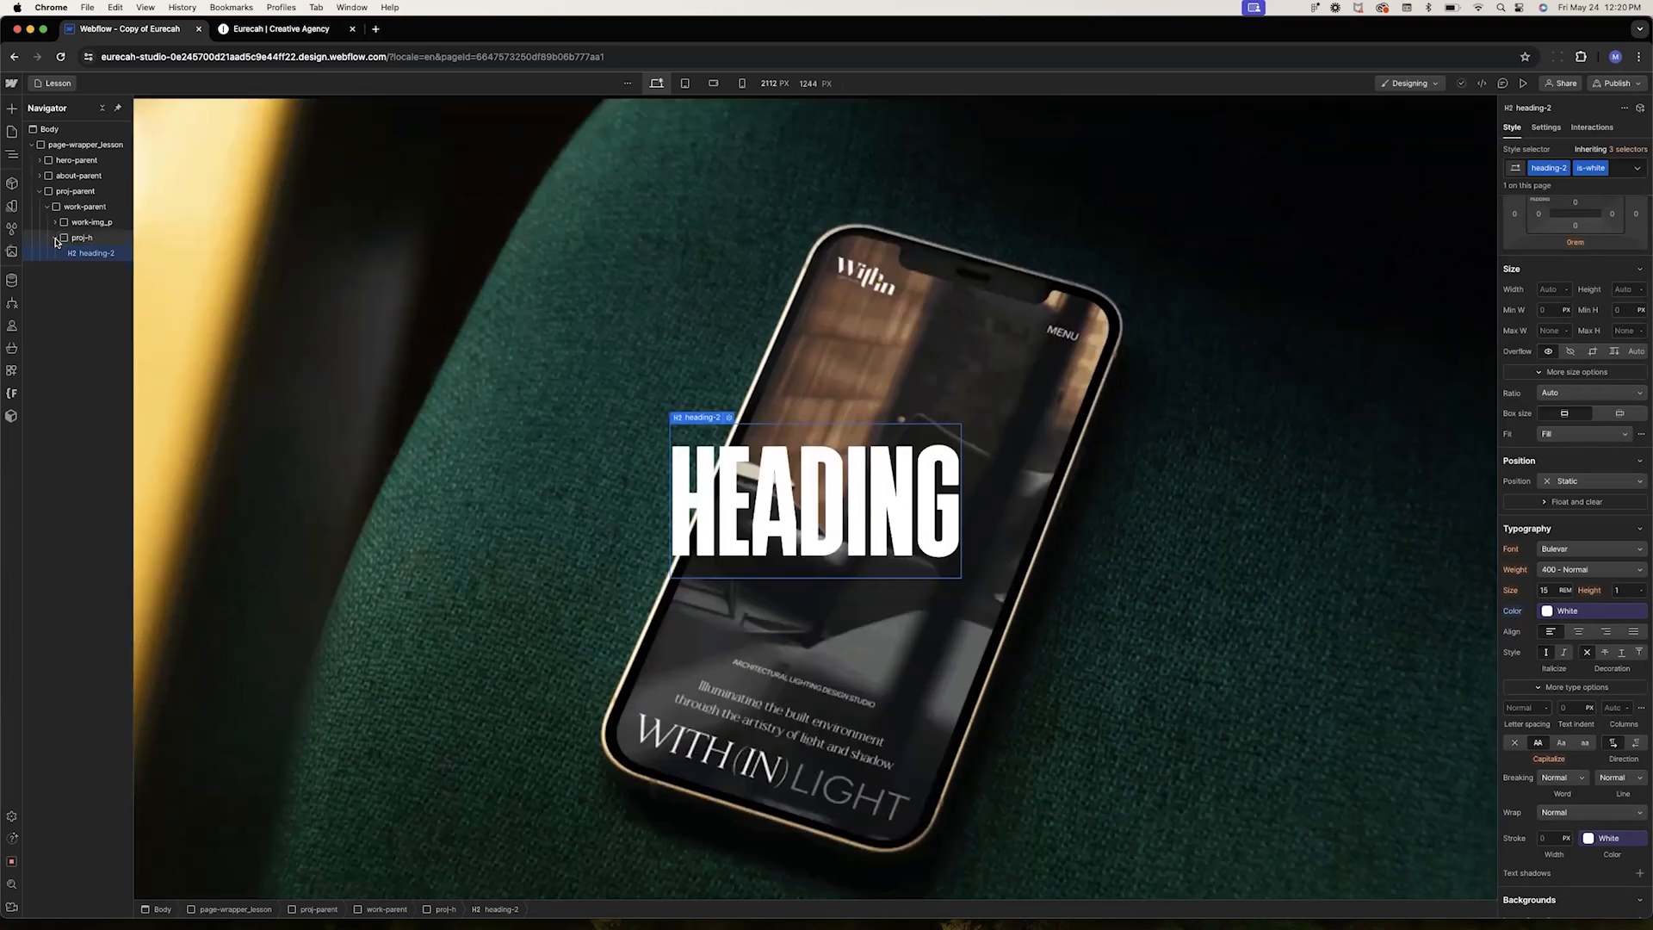
pyautogui.click(56, 239)
pyautogui.click(84, 240)
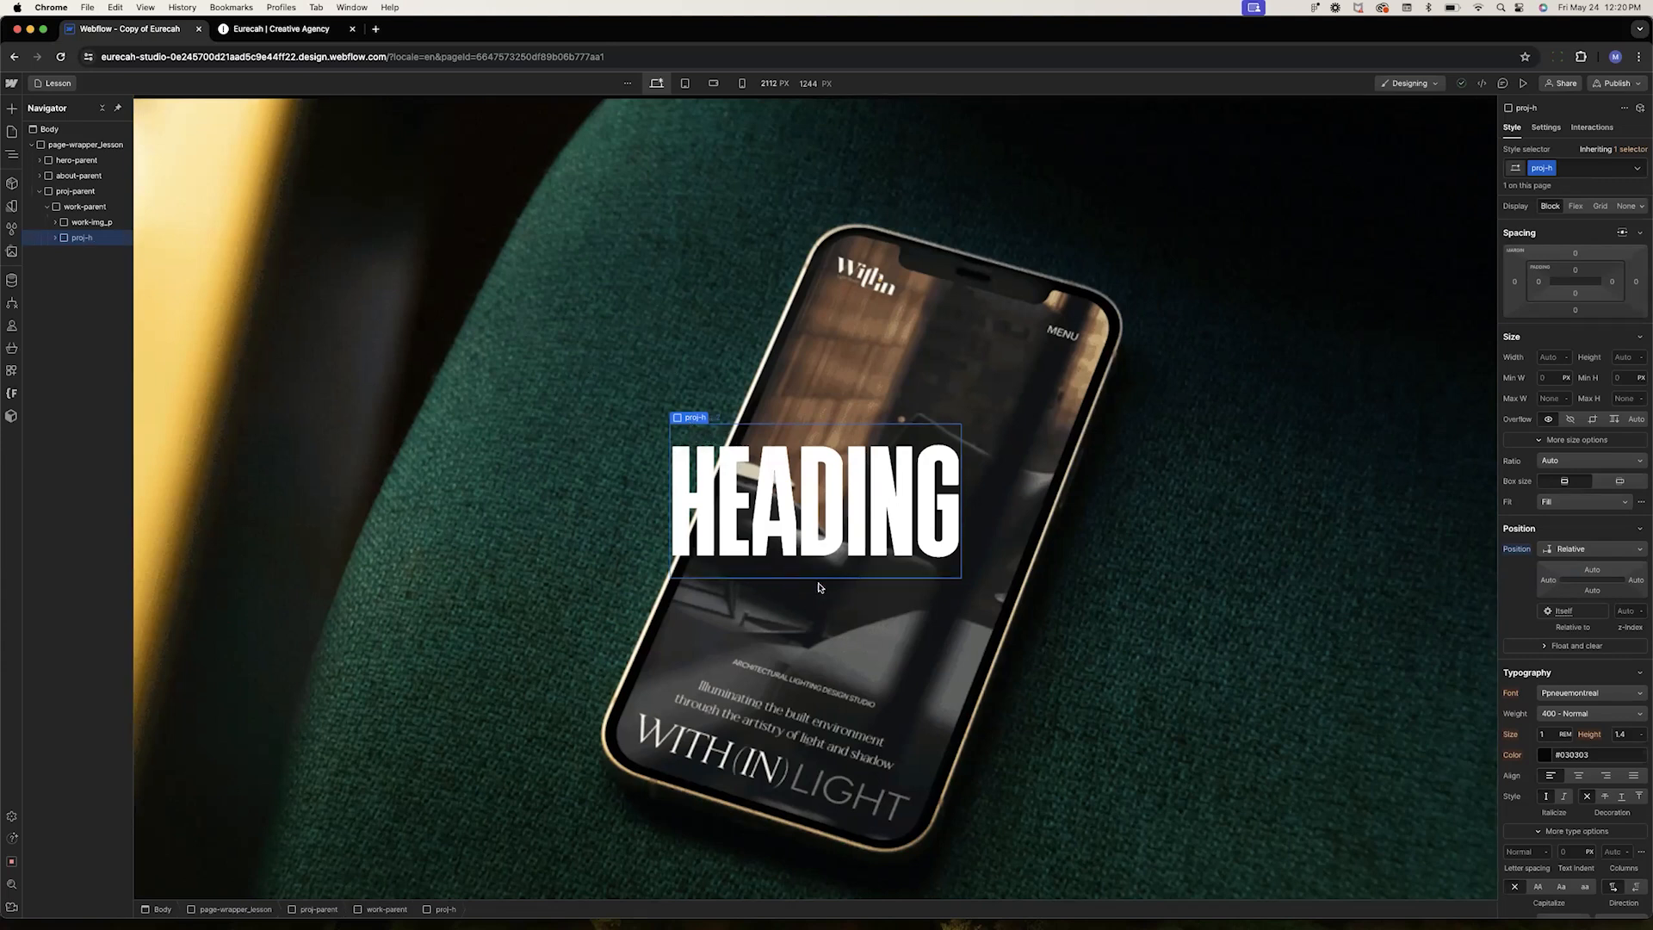
pyautogui.rightClick(694, 421)
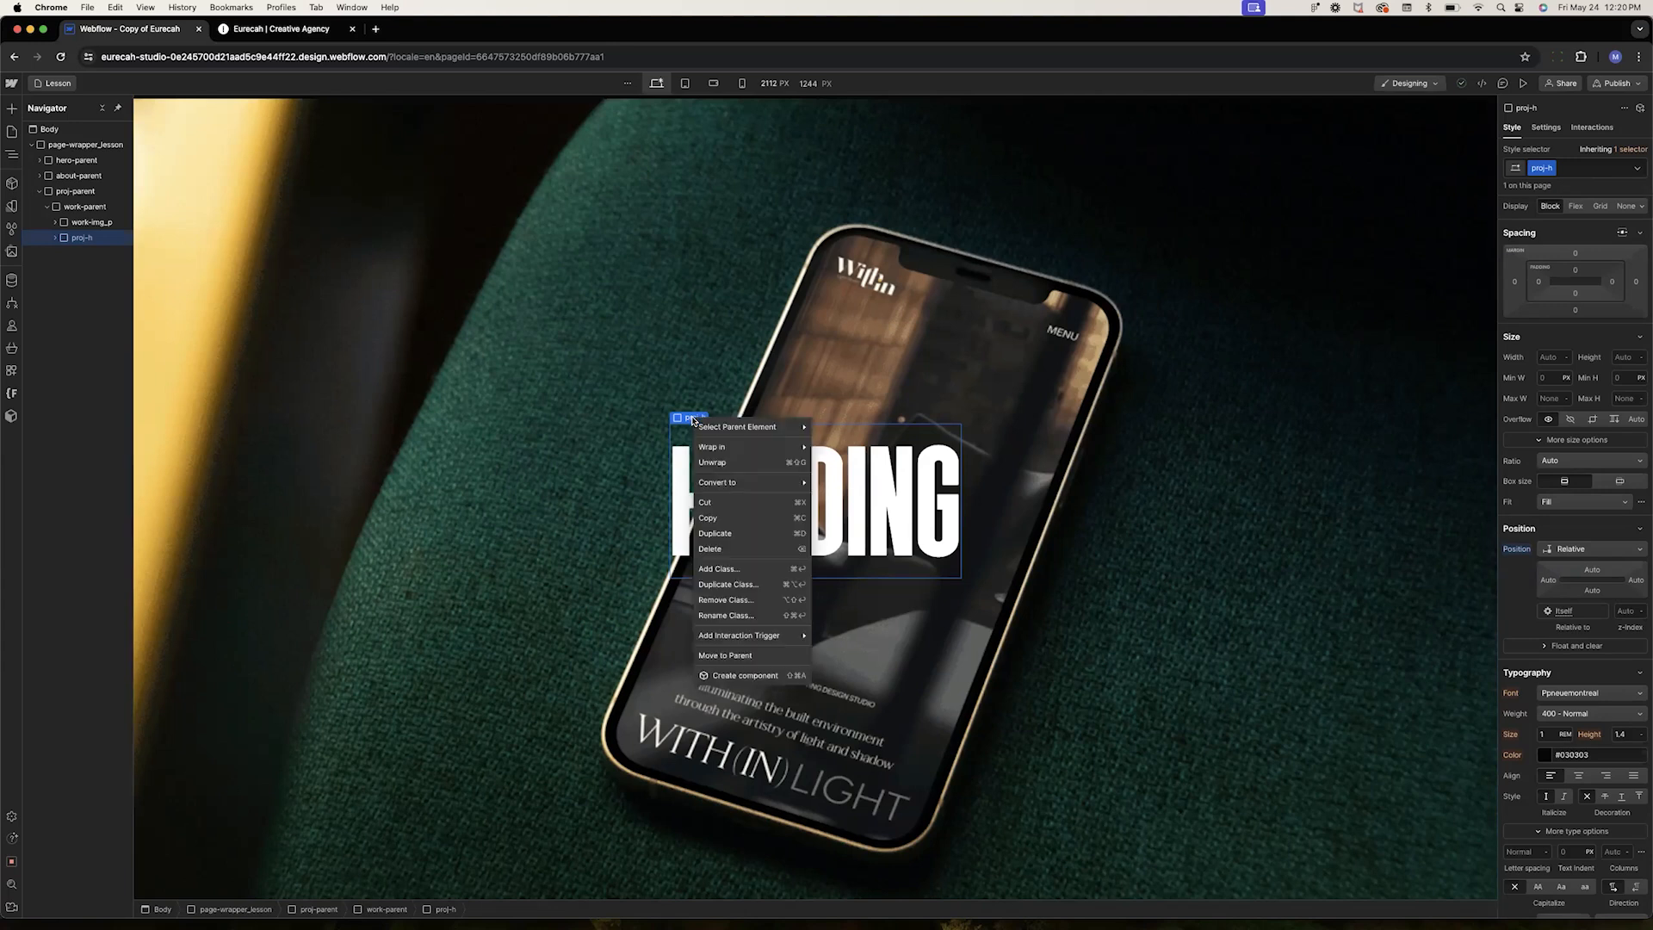
pyautogui.moveTo(728, 452)
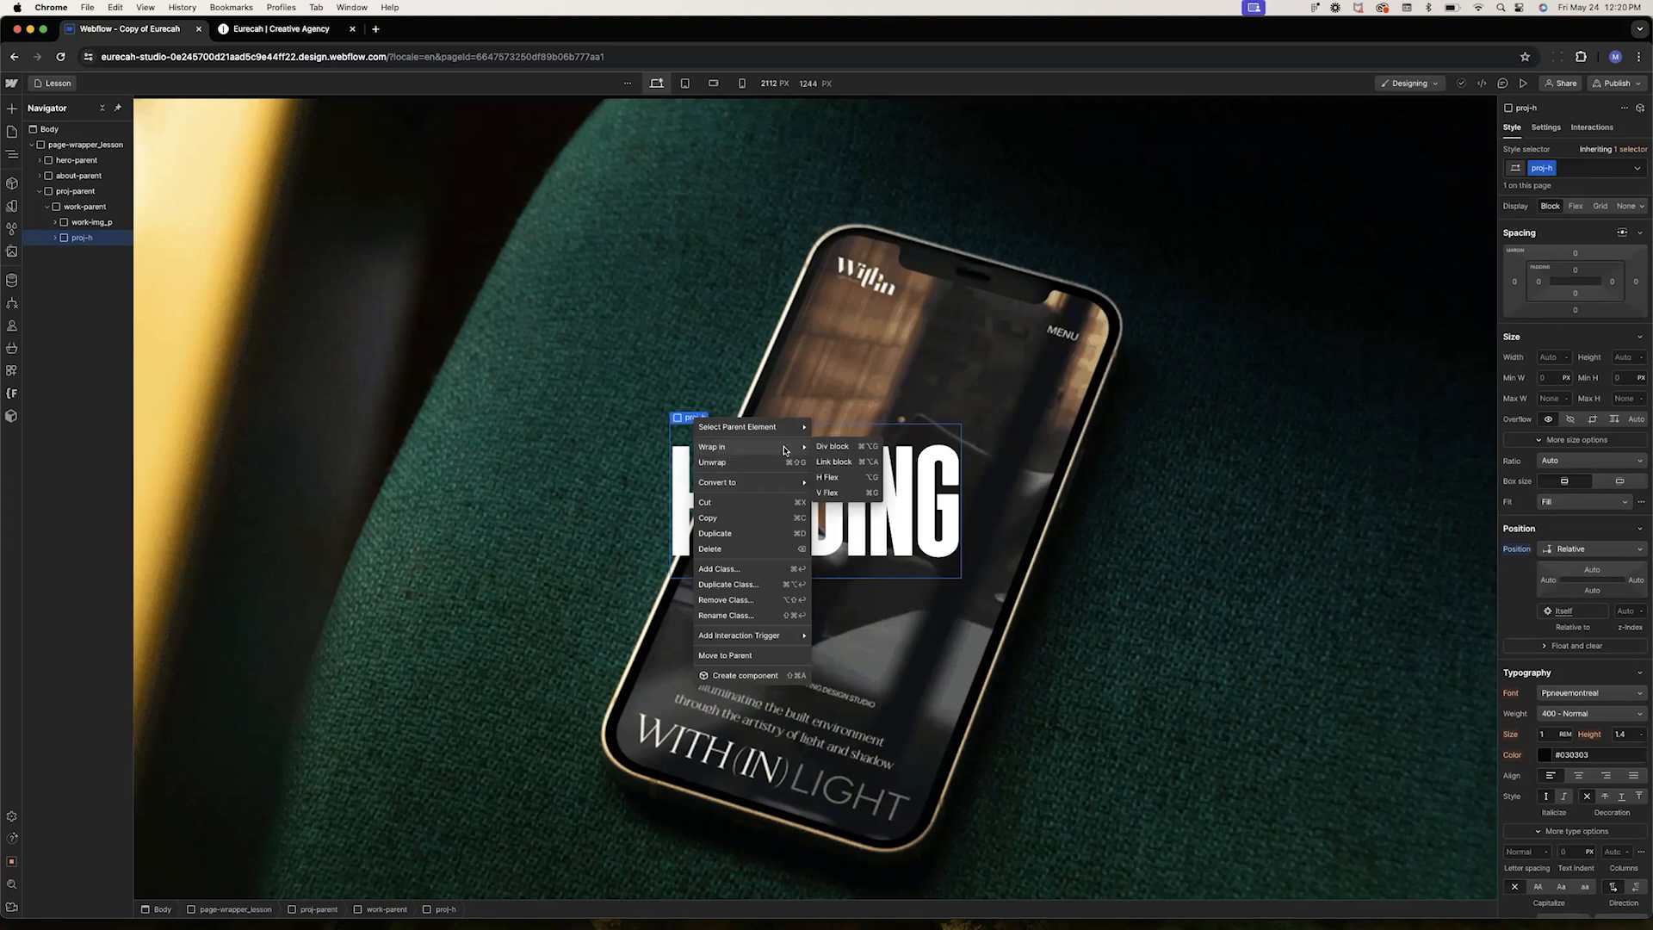
pyautogui.click(850, 447)
pyautogui.click(1564, 170)
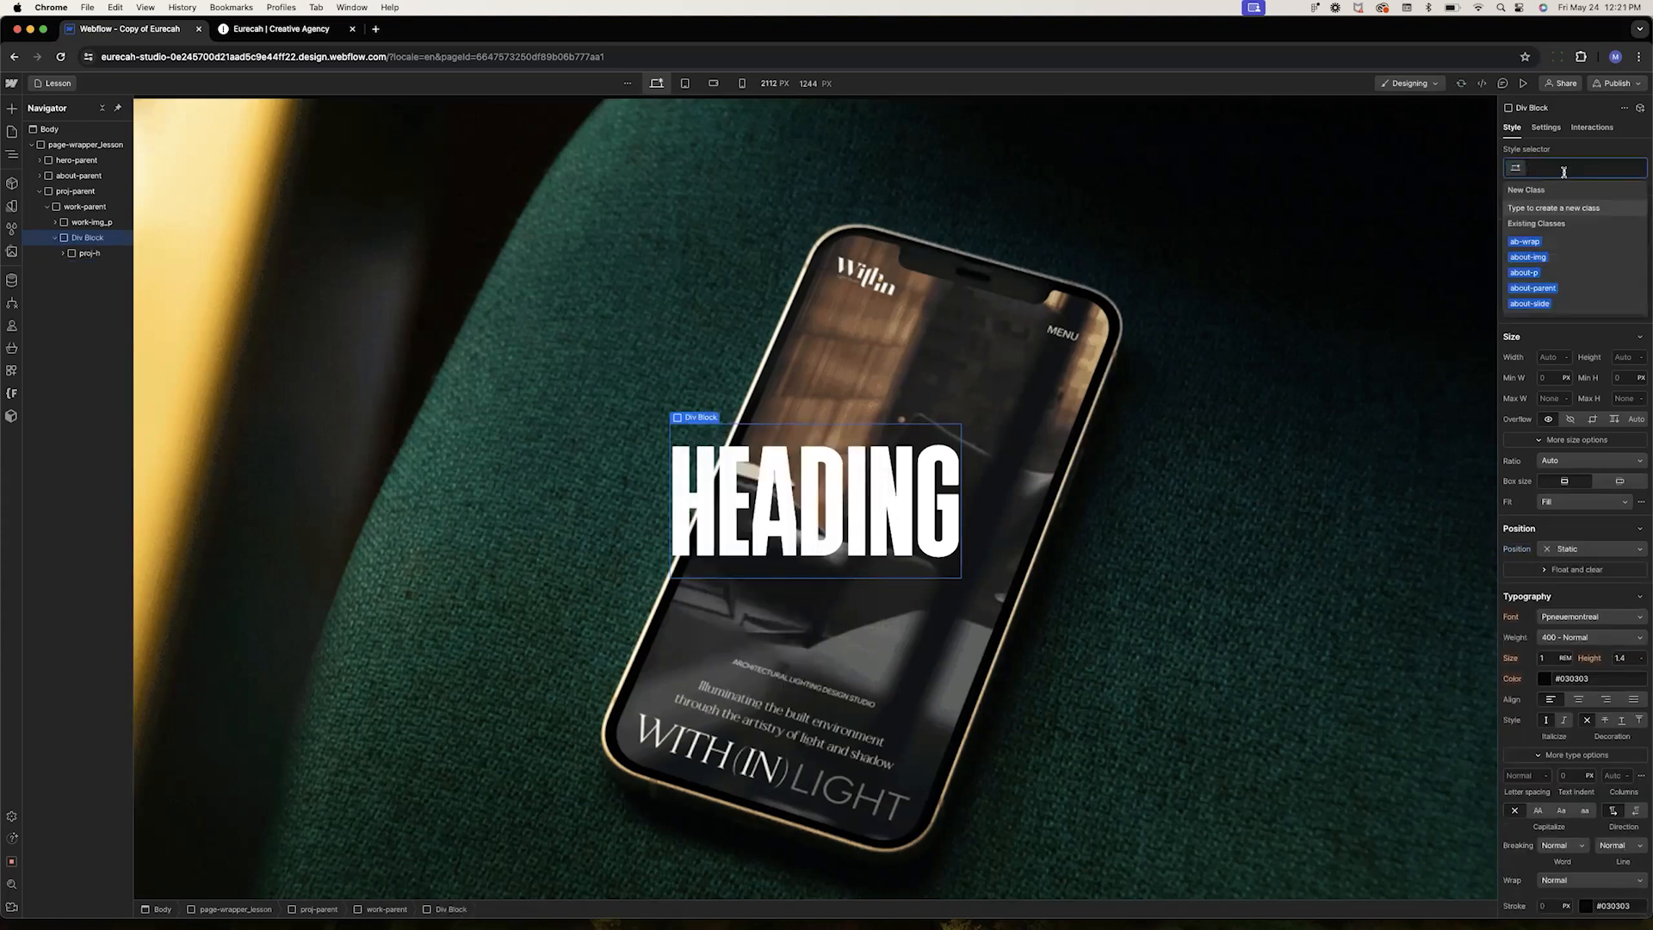
pyautogui.write('proj-main')
pyautogui.press('Return')
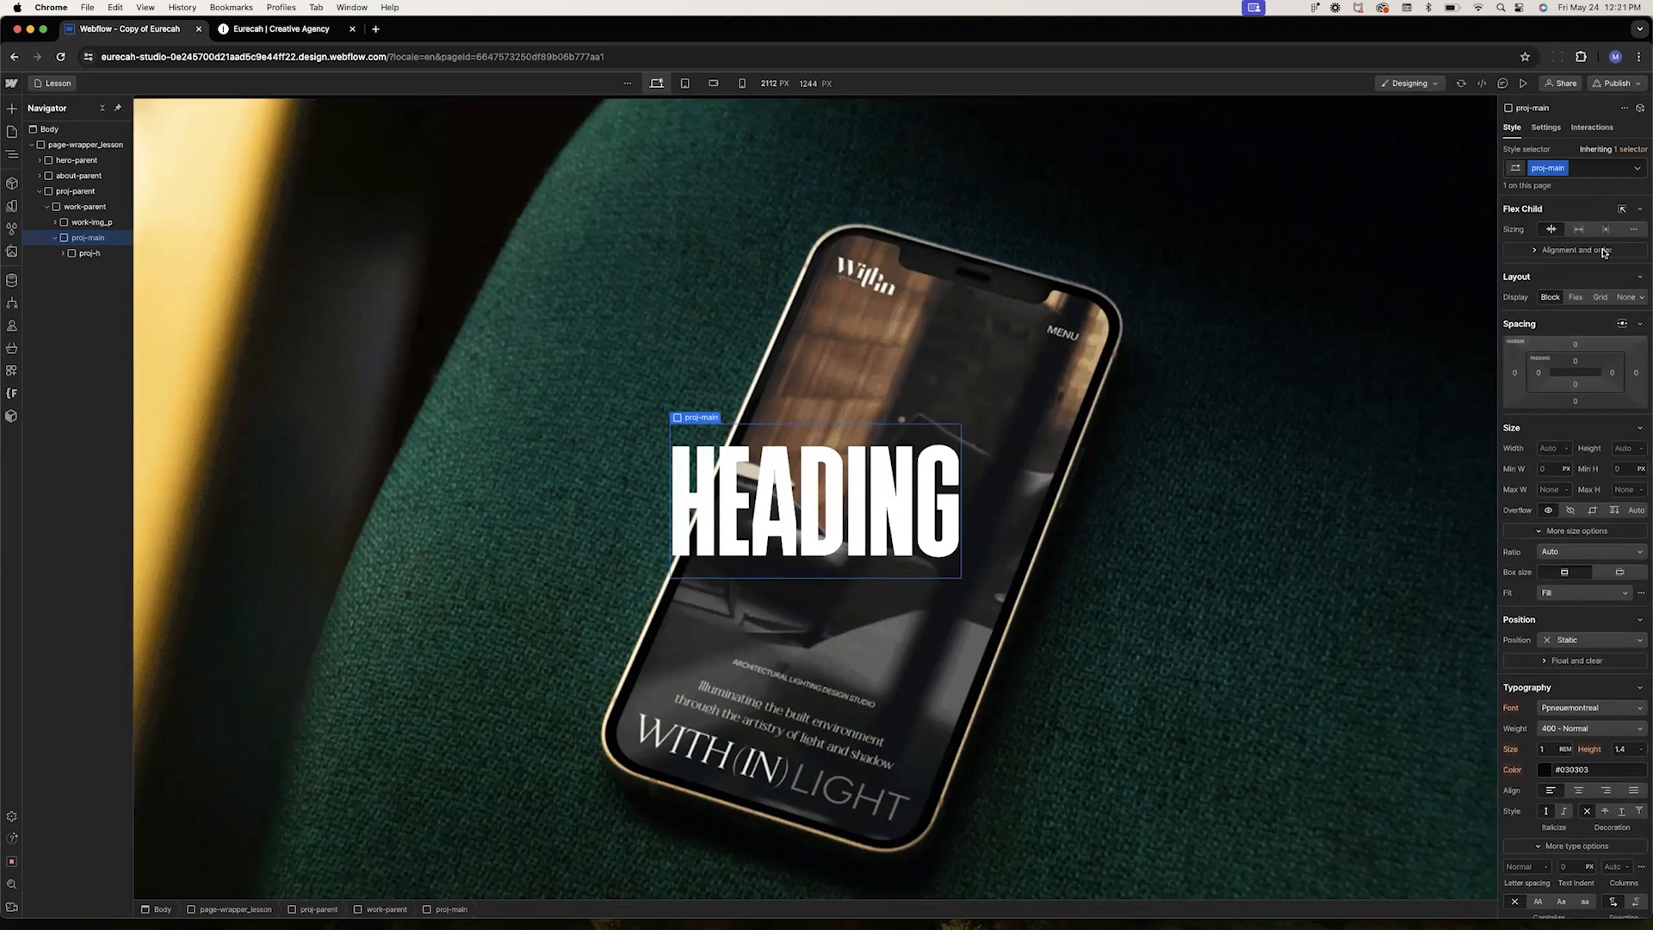
# Set proj-main to a vertical flex layout with stretched alignment
pyautogui.click(1576, 297)
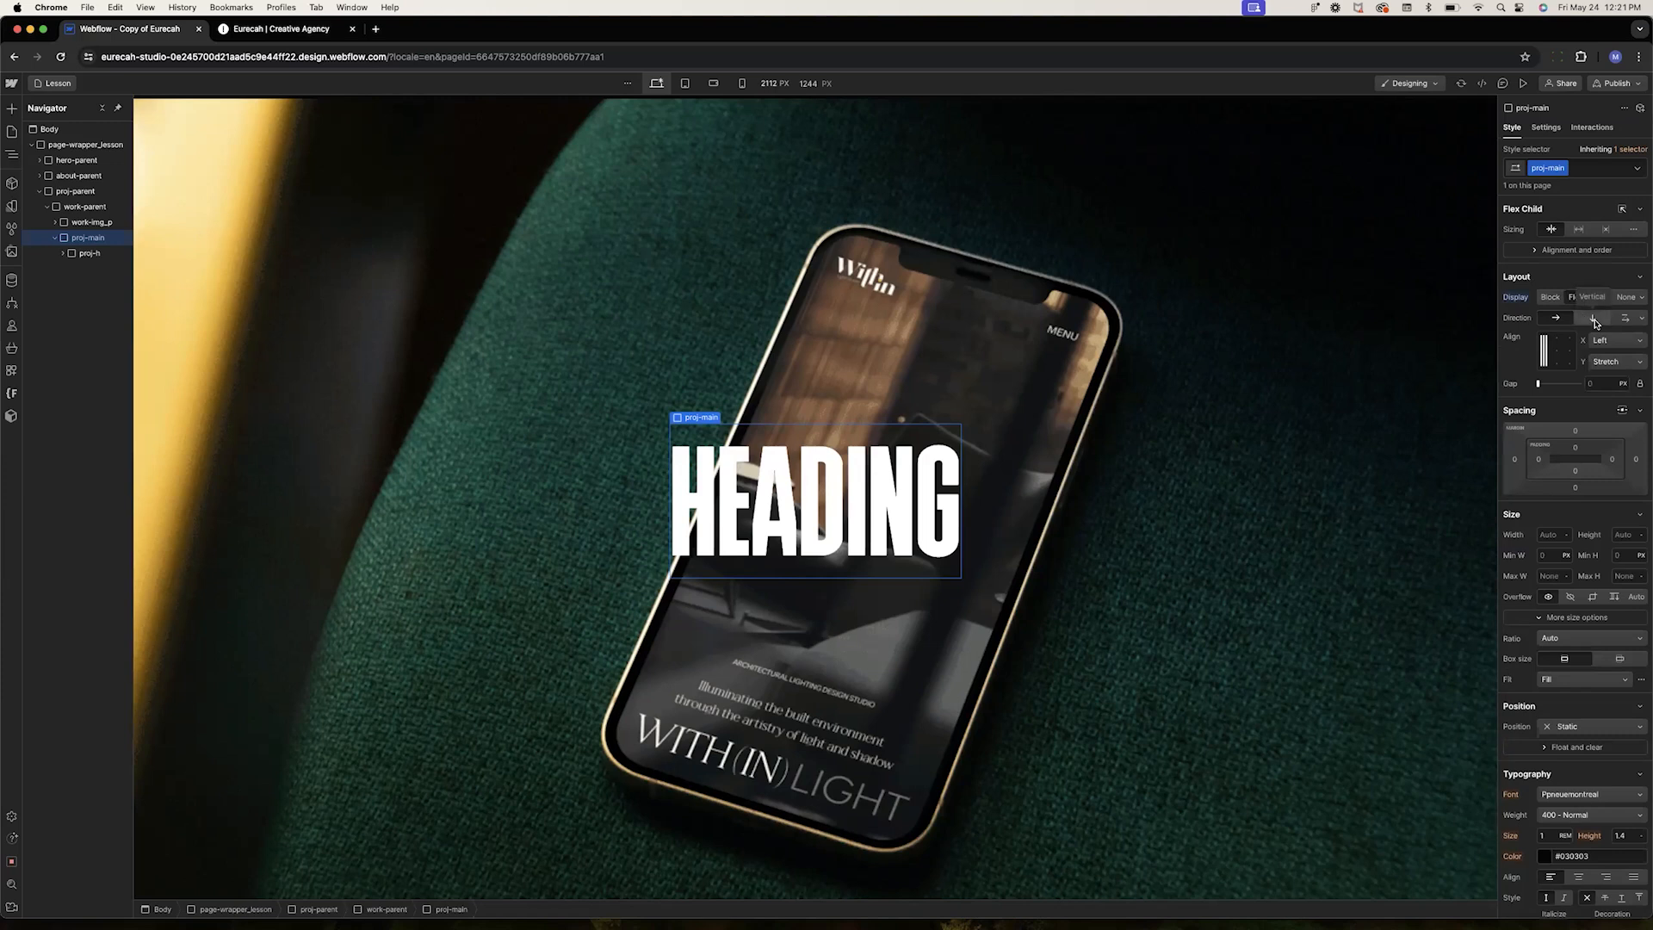
pyautogui.click(1594, 320)
pyautogui.click(1560, 345)
pyautogui.doubleClick(1563, 347)
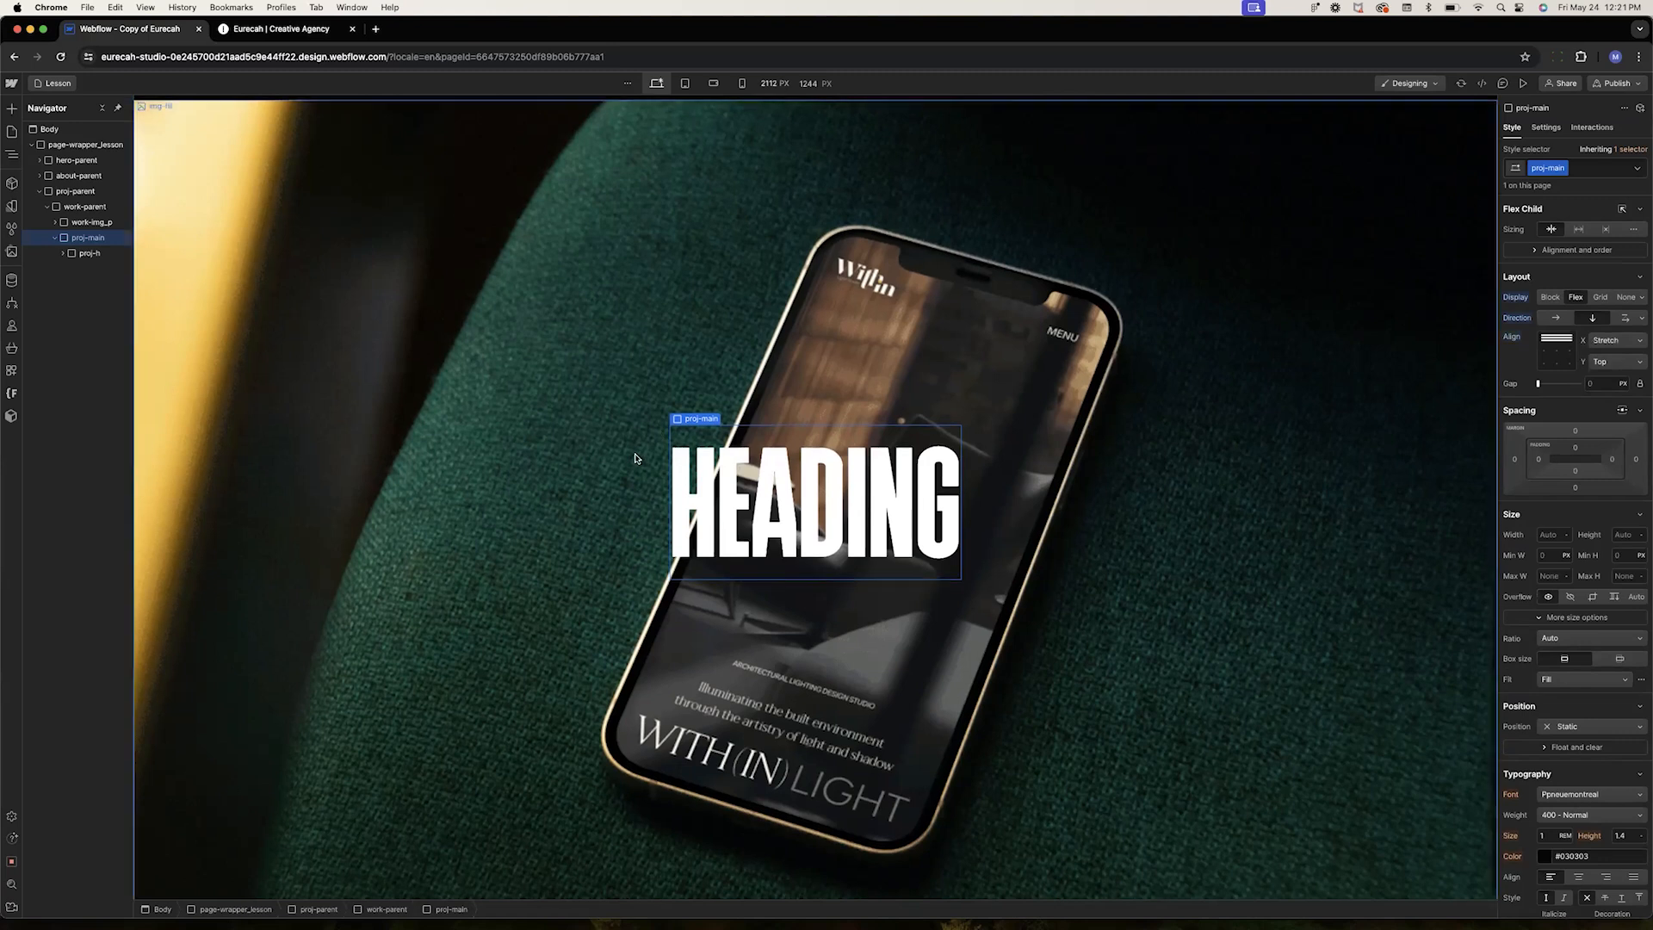
# Copy the LEARN MORE button from the about section and paste it into proj-main below the heading
pyautogui.scroll(3, 635, 458)
pyautogui.scroll(5, 636, 458)
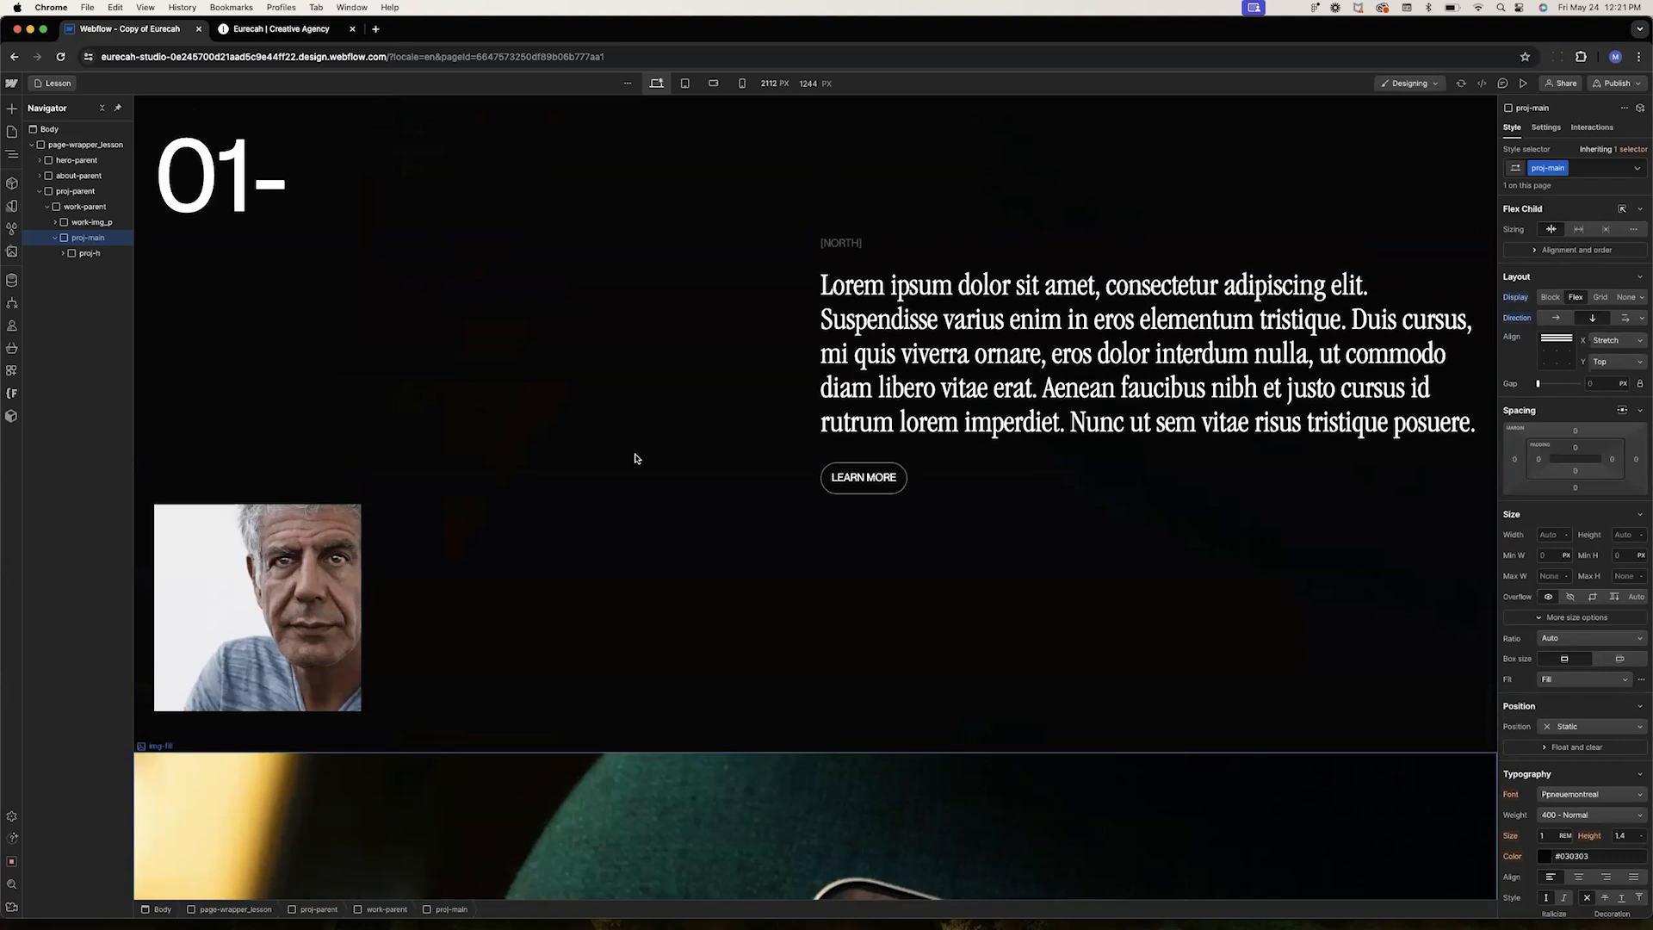
pyautogui.click(828, 492)
pyautogui.press('super+c')
pyautogui.scroll(-7, 827, 492)
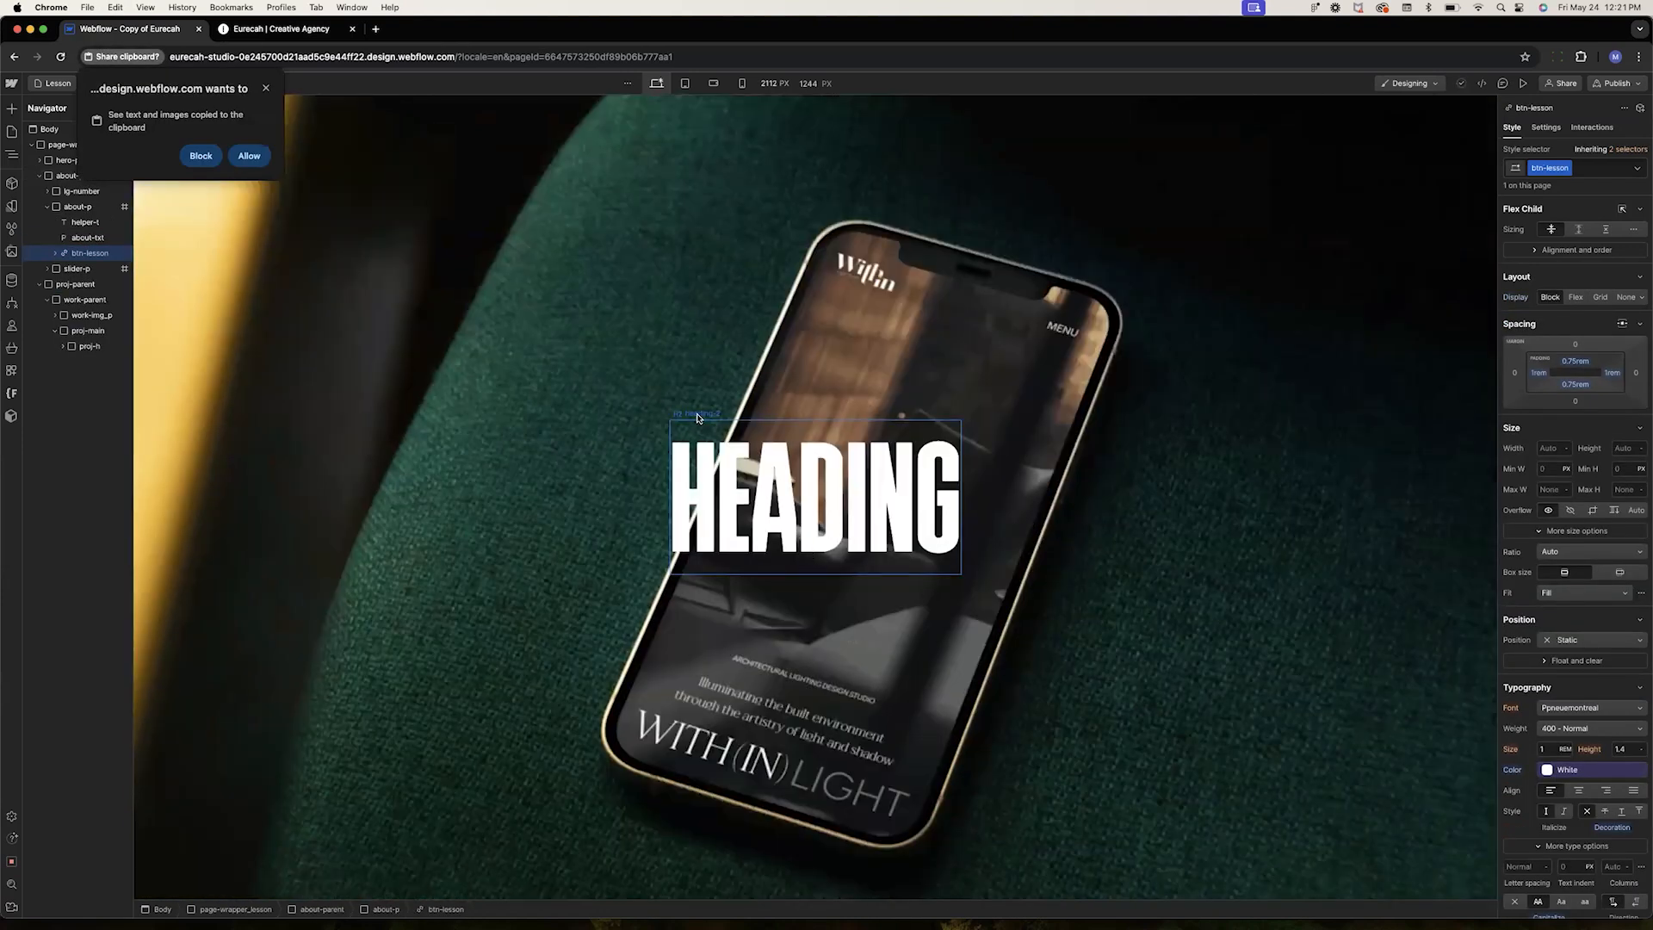
pyautogui.click(697, 417)
pyautogui.click(249, 155)
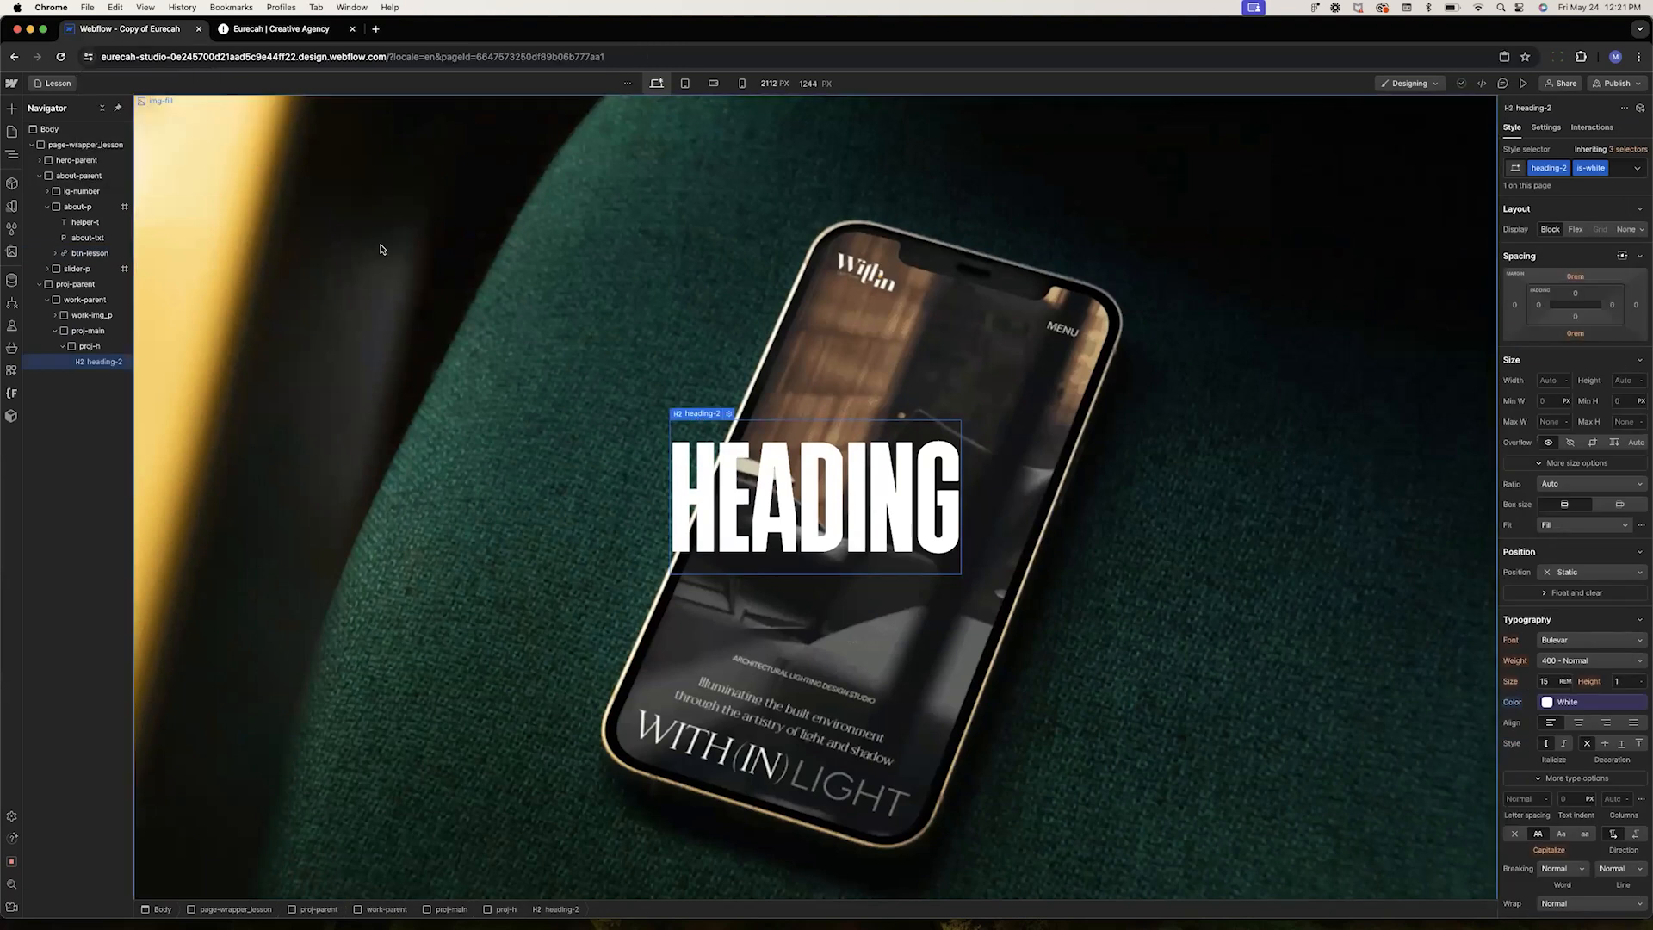
pyautogui.moveTo(694, 414)
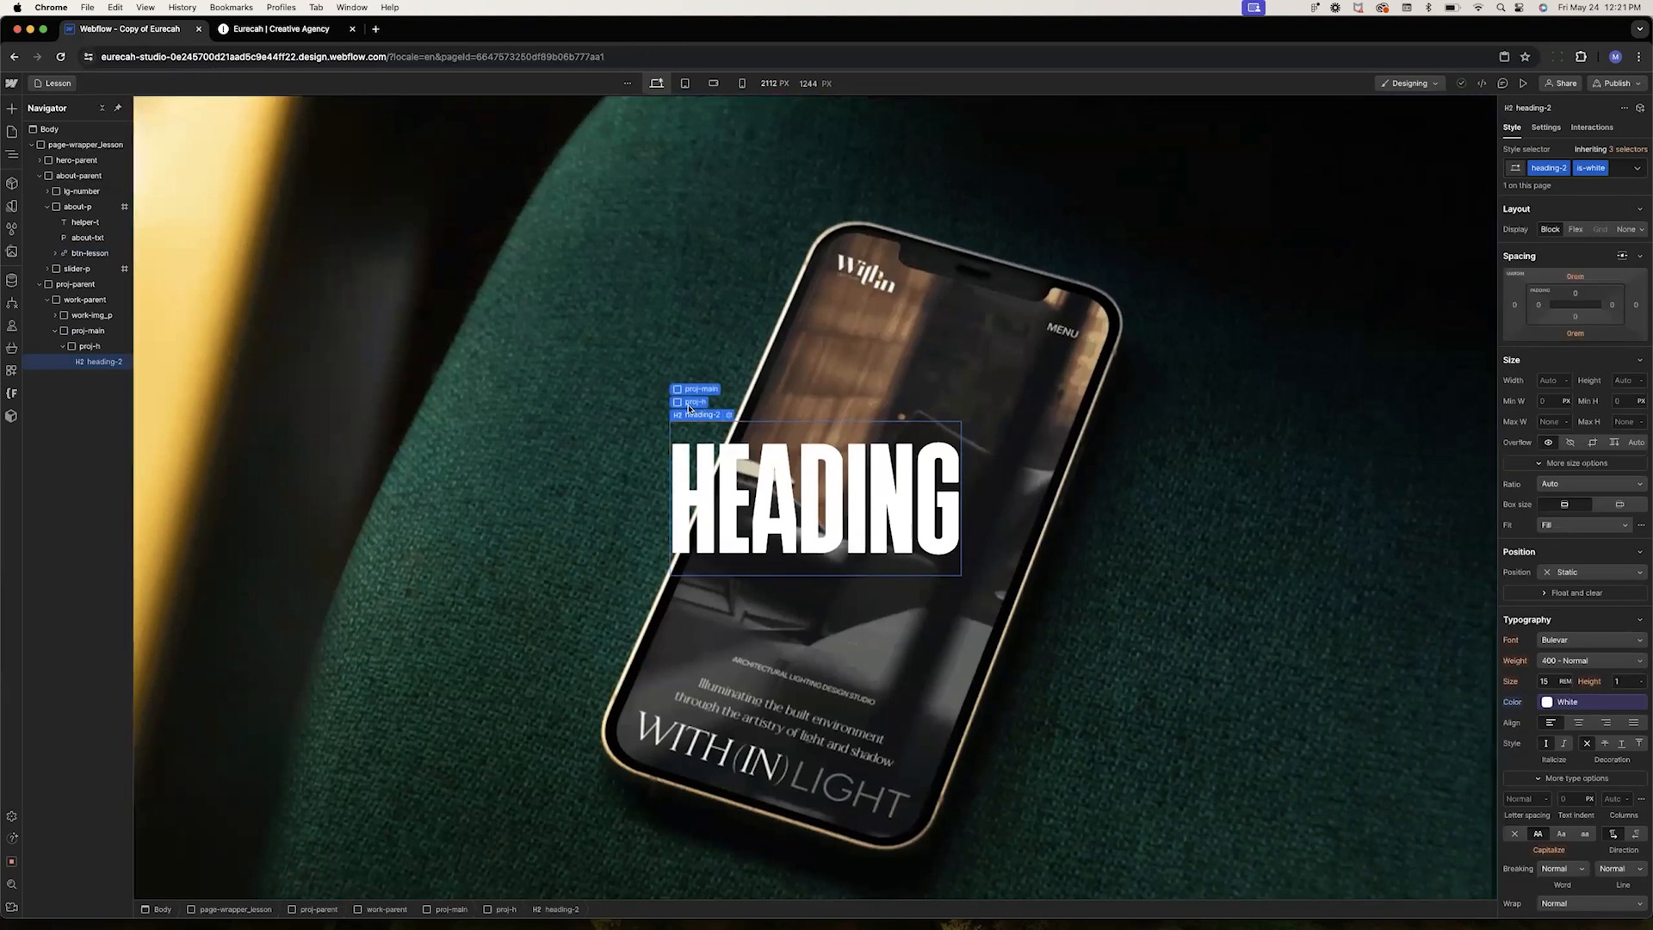
pyautogui.click(690, 397)
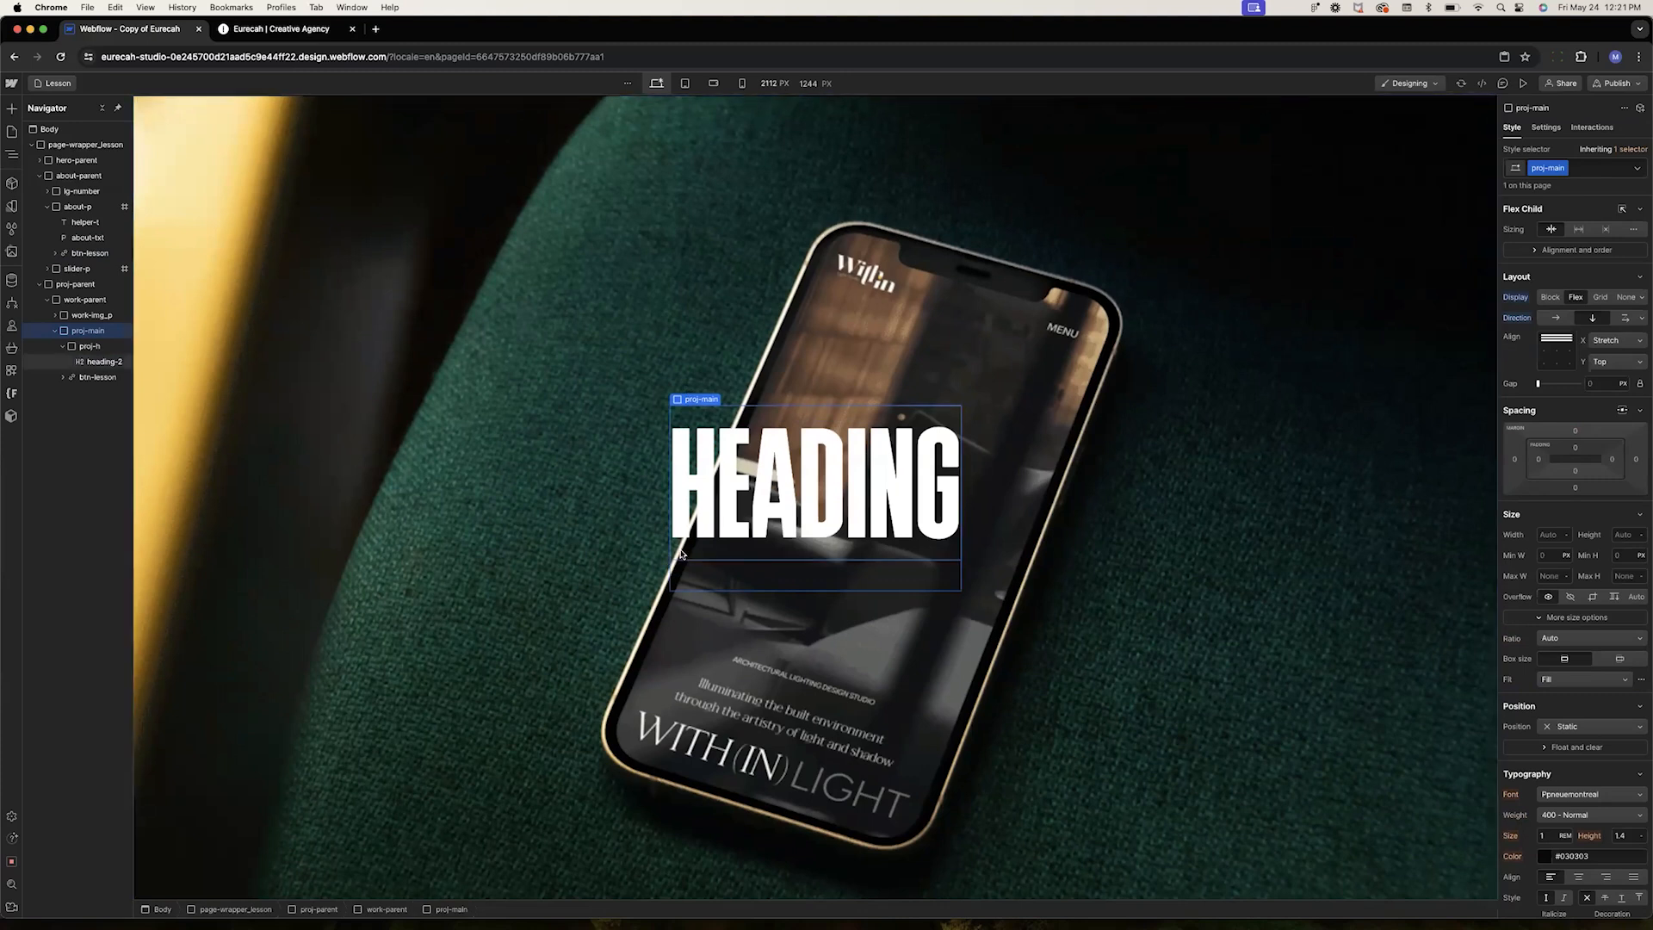
# Set the pasted btn-lesson button's position to Relative
pyautogui.click(94, 380)
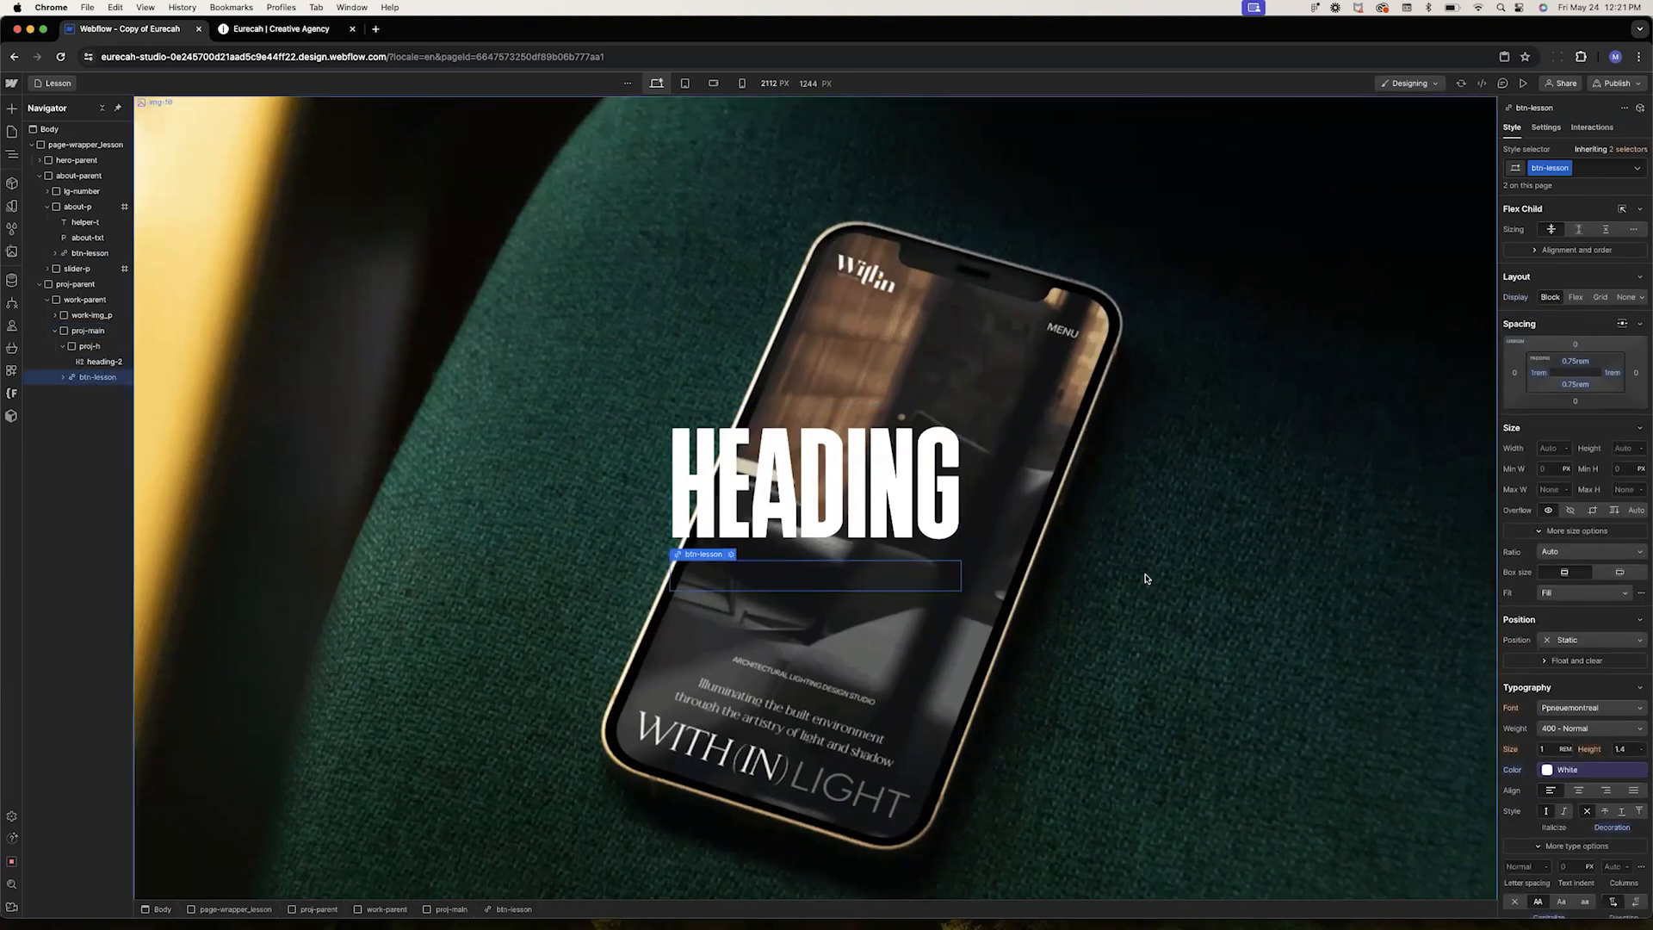
pyautogui.click(1583, 647)
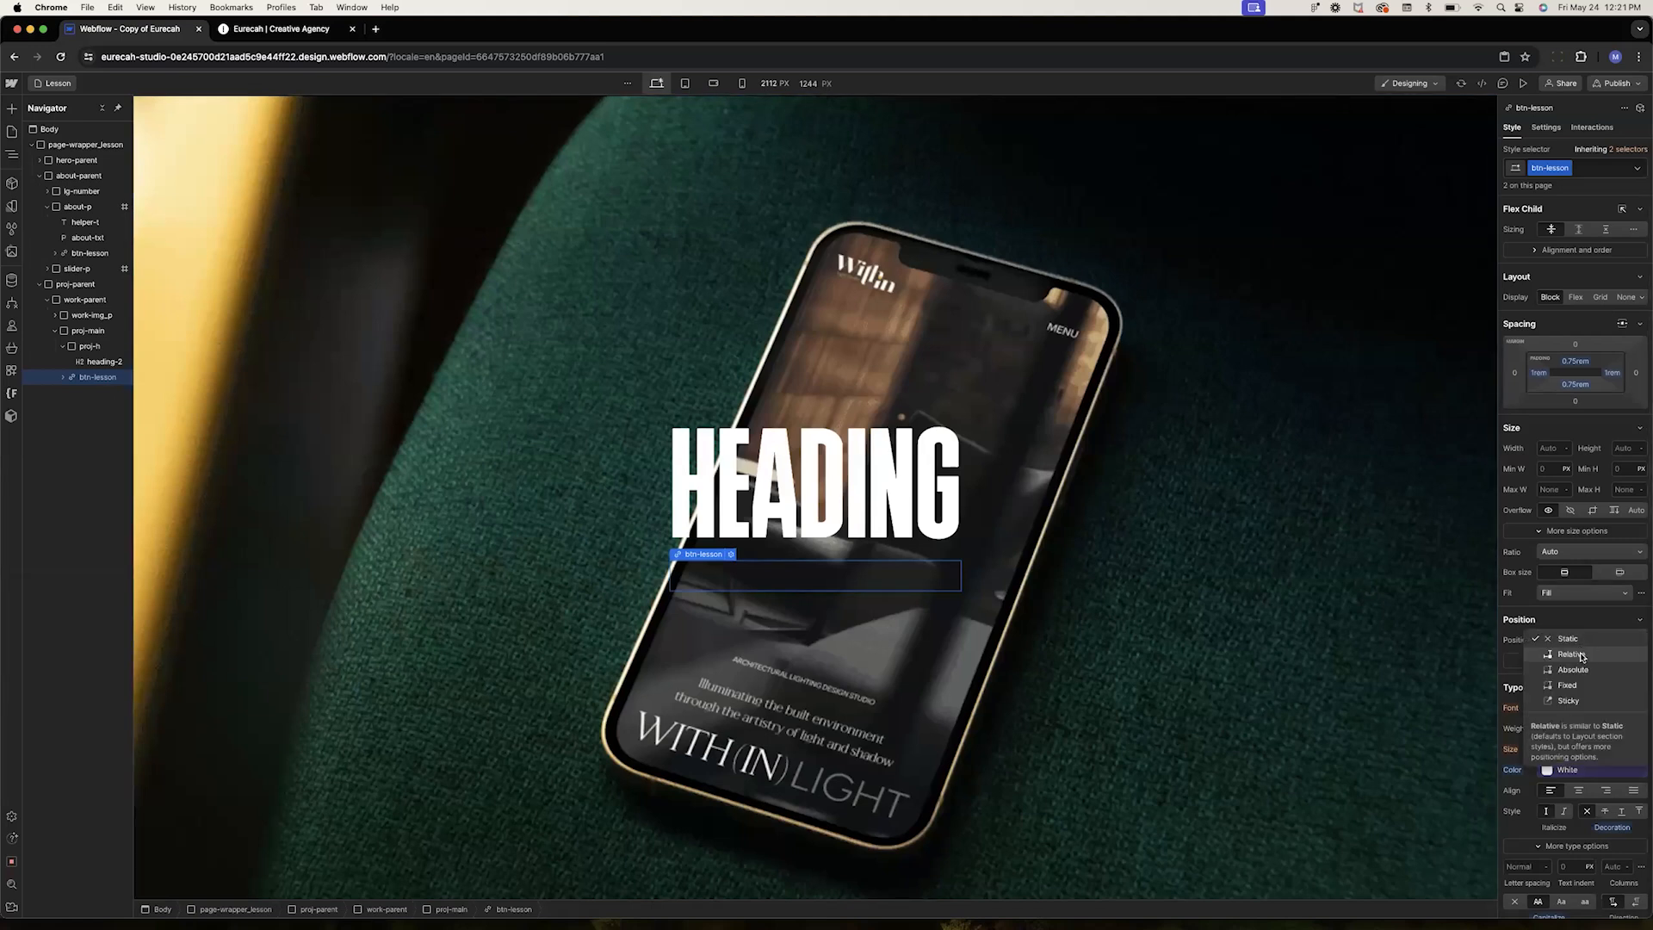
pyautogui.click(1581, 656)
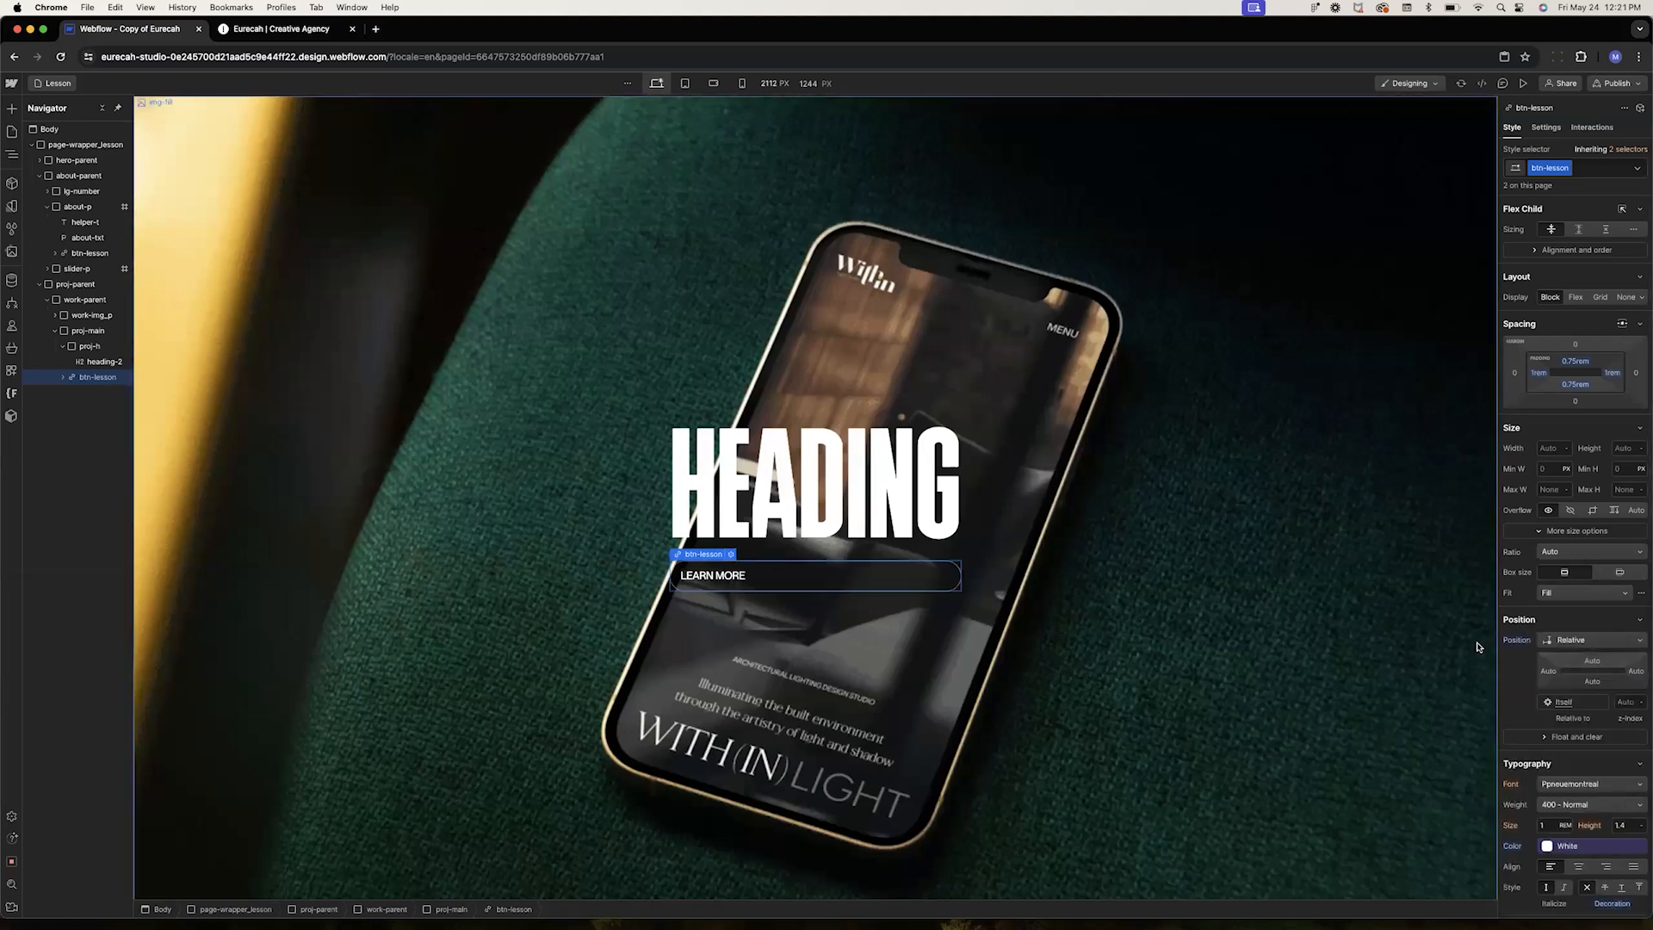
# Center proj-main's content horizontally by setting its flex alignment to Center
pyautogui.scroll(10, 868, 561)
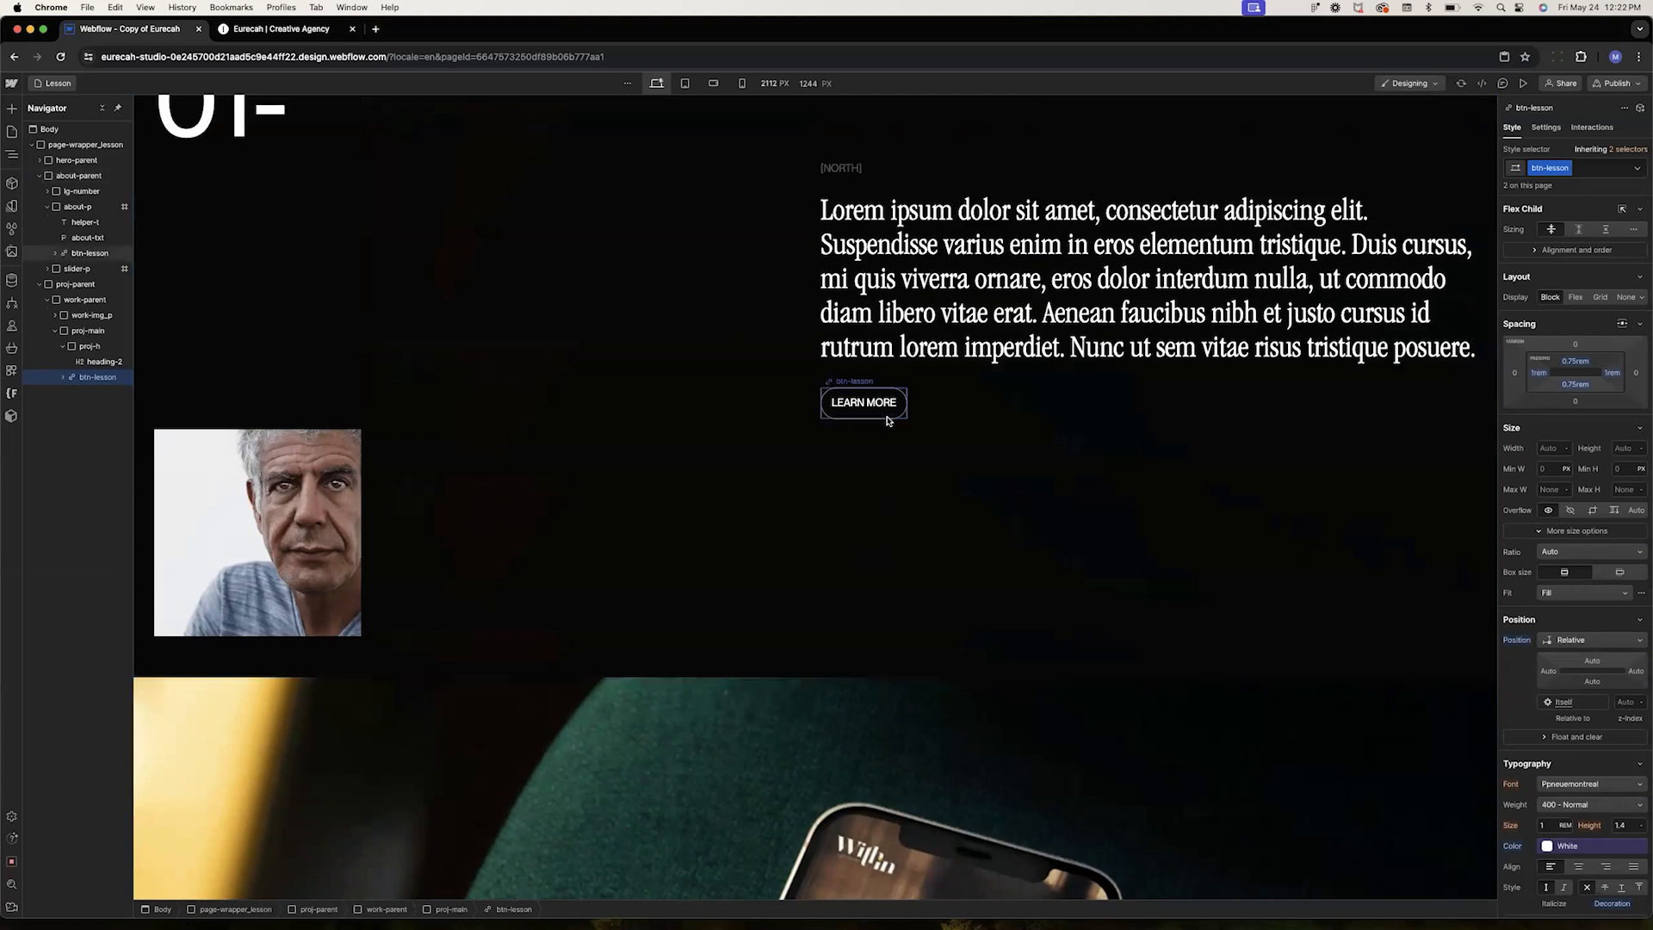
pyautogui.scroll(-6, 920, 758)
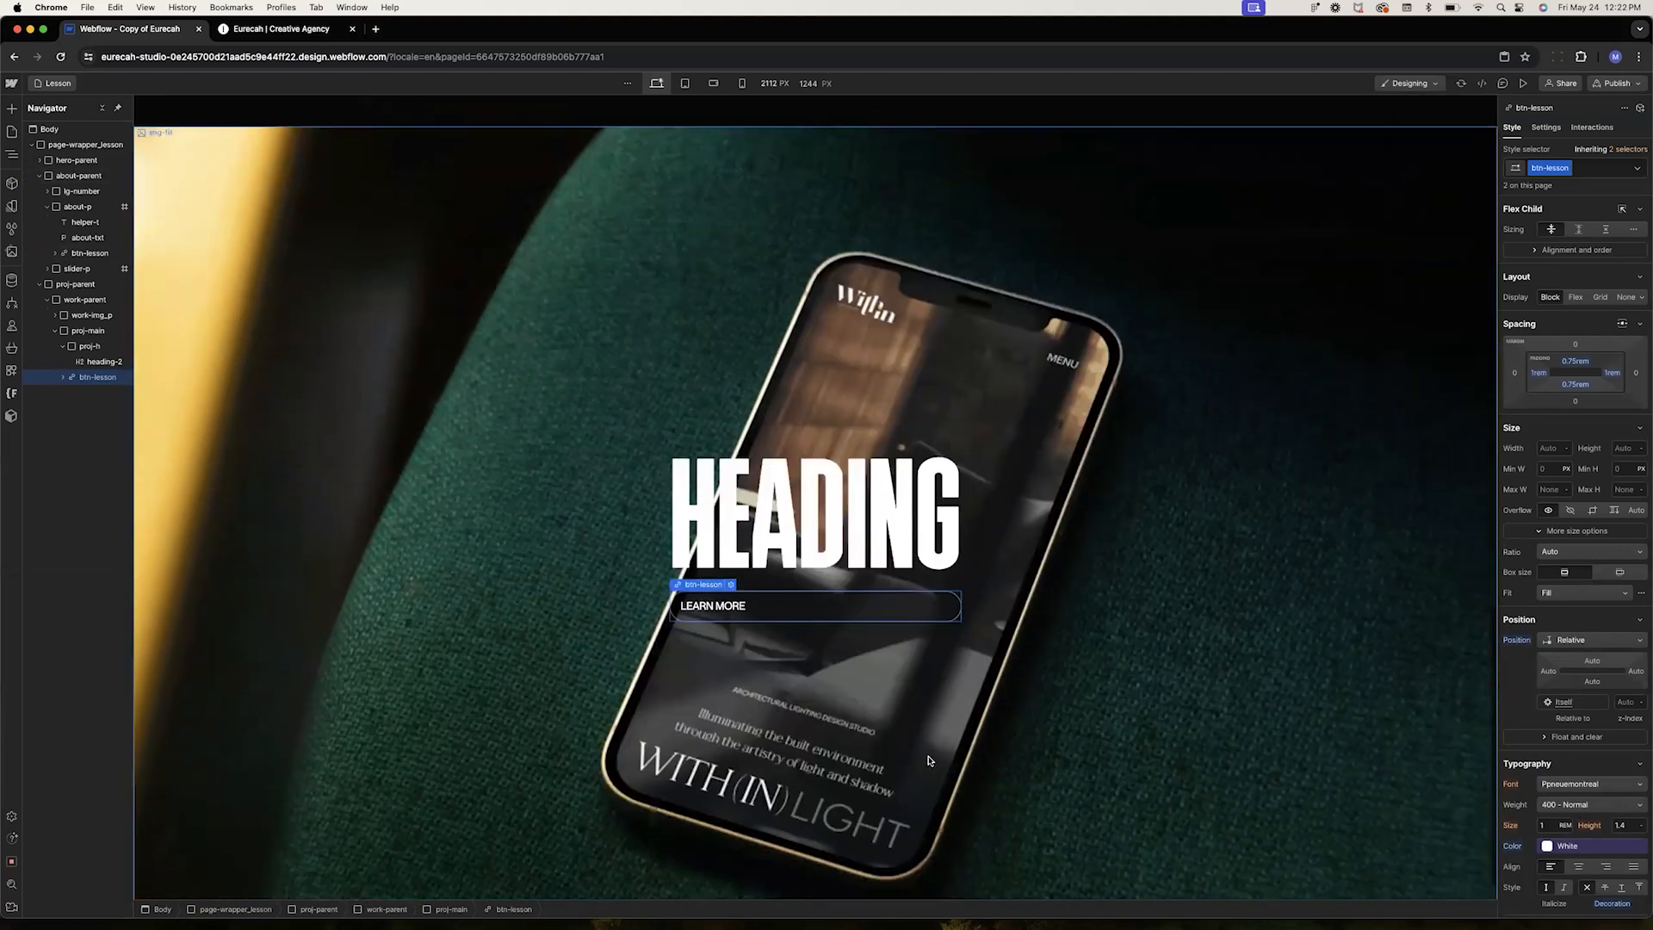
pyautogui.scroll(-1, 667, 620)
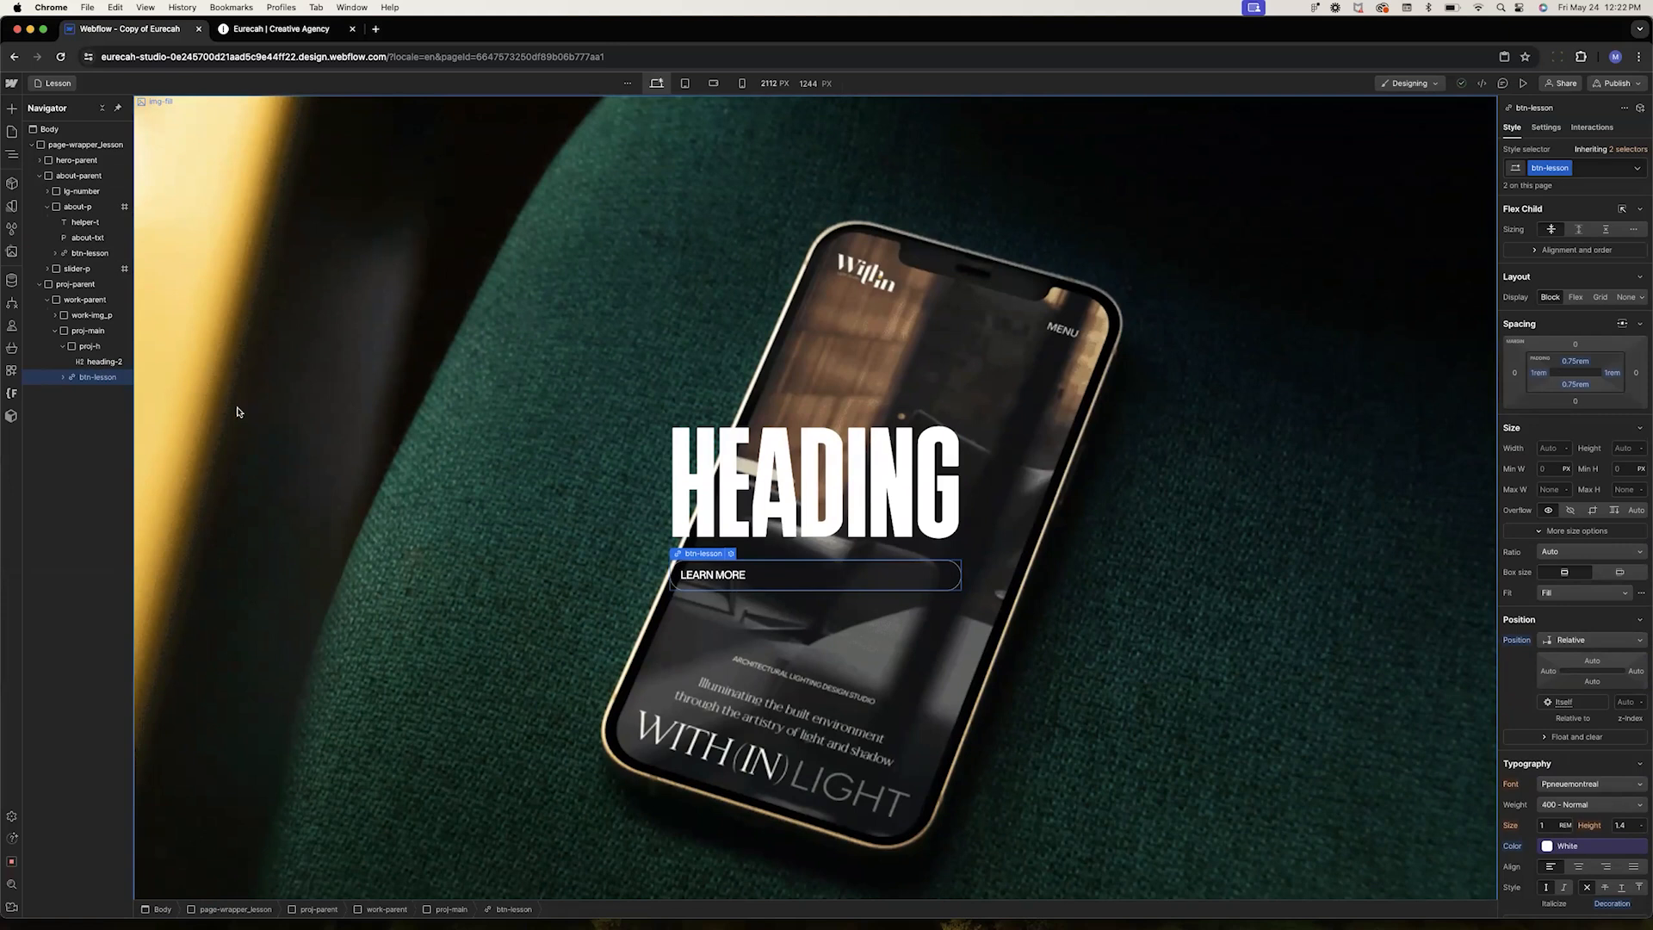
pyautogui.click(1548, 644)
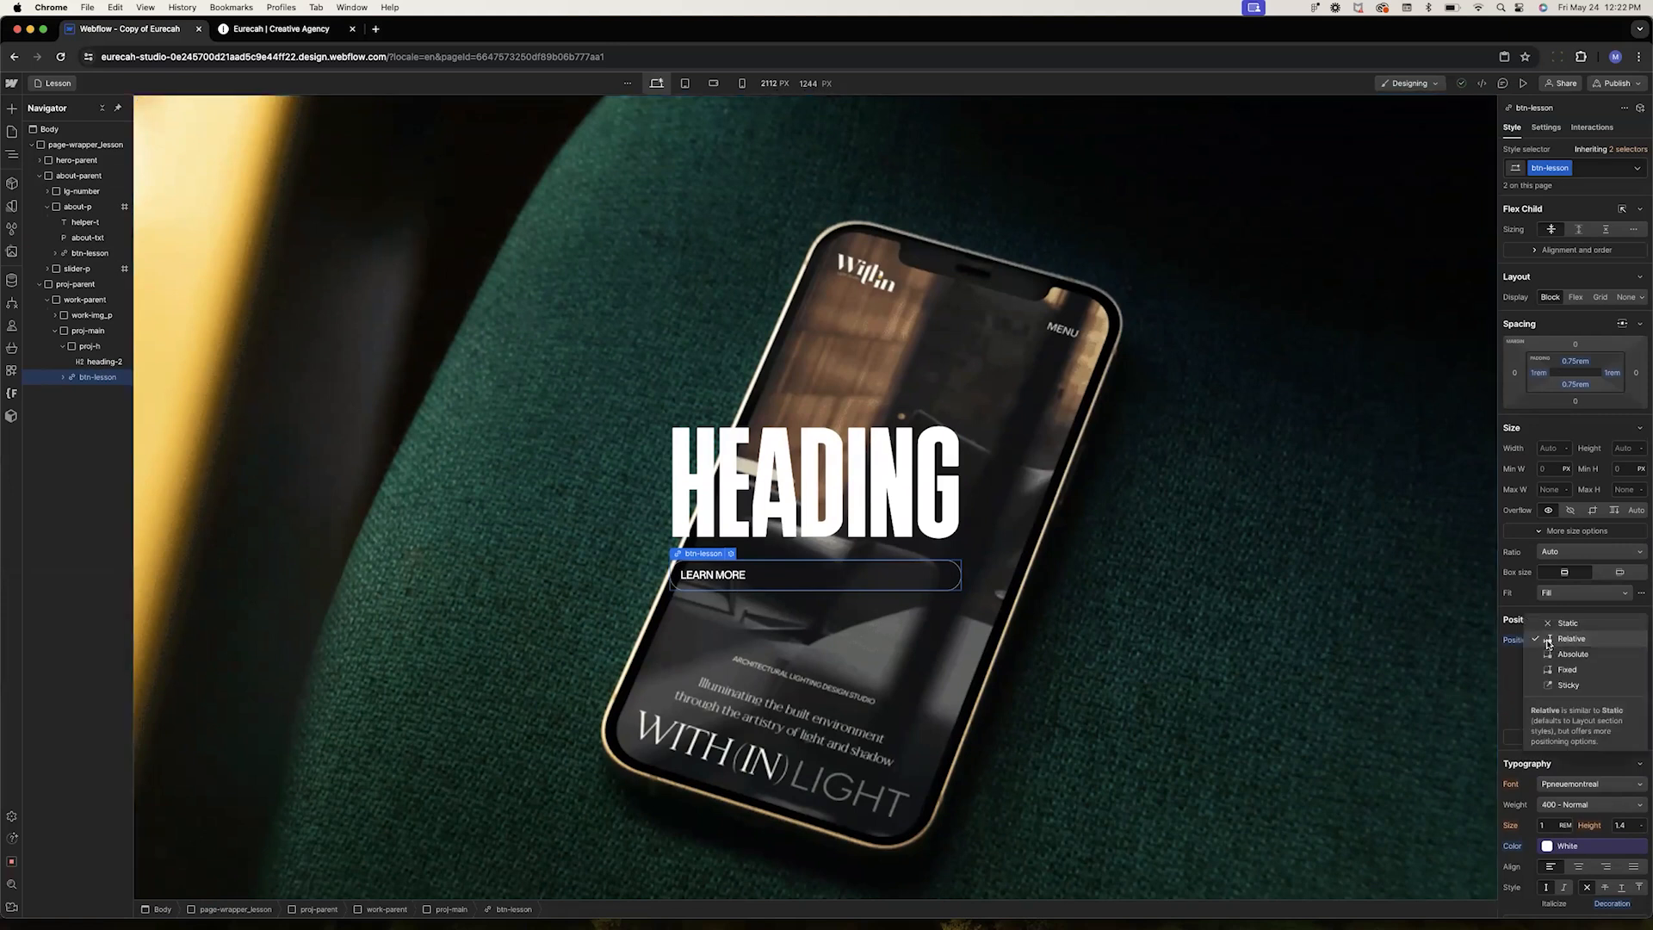
pyautogui.click(1550, 640)
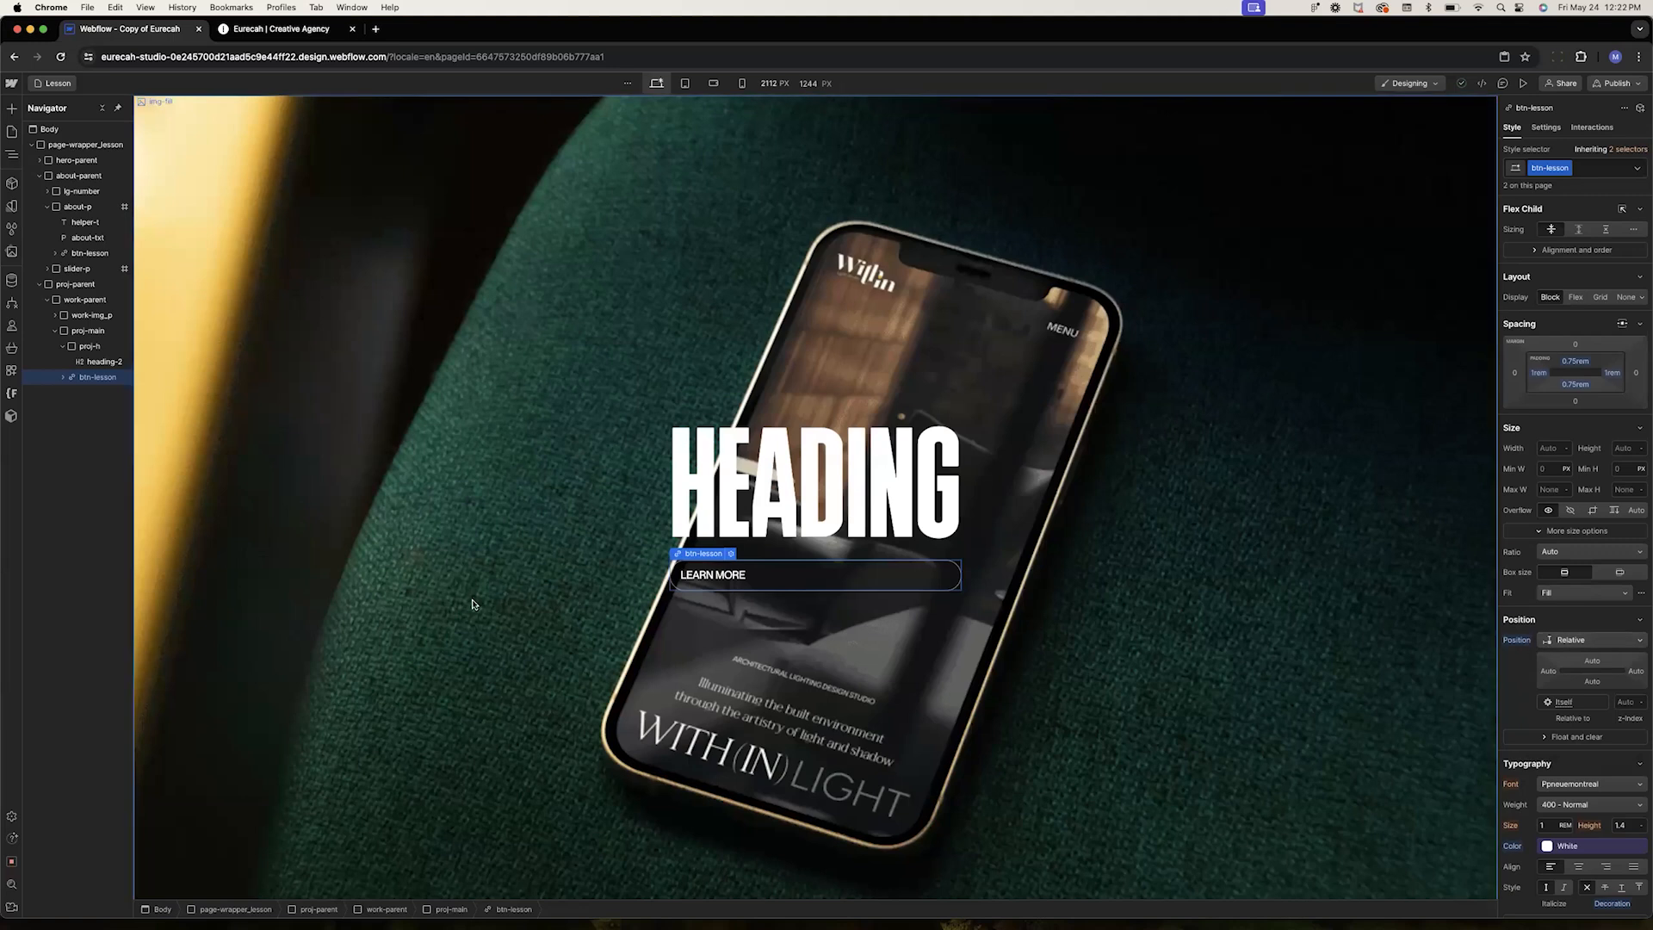
pyautogui.click(697, 540)
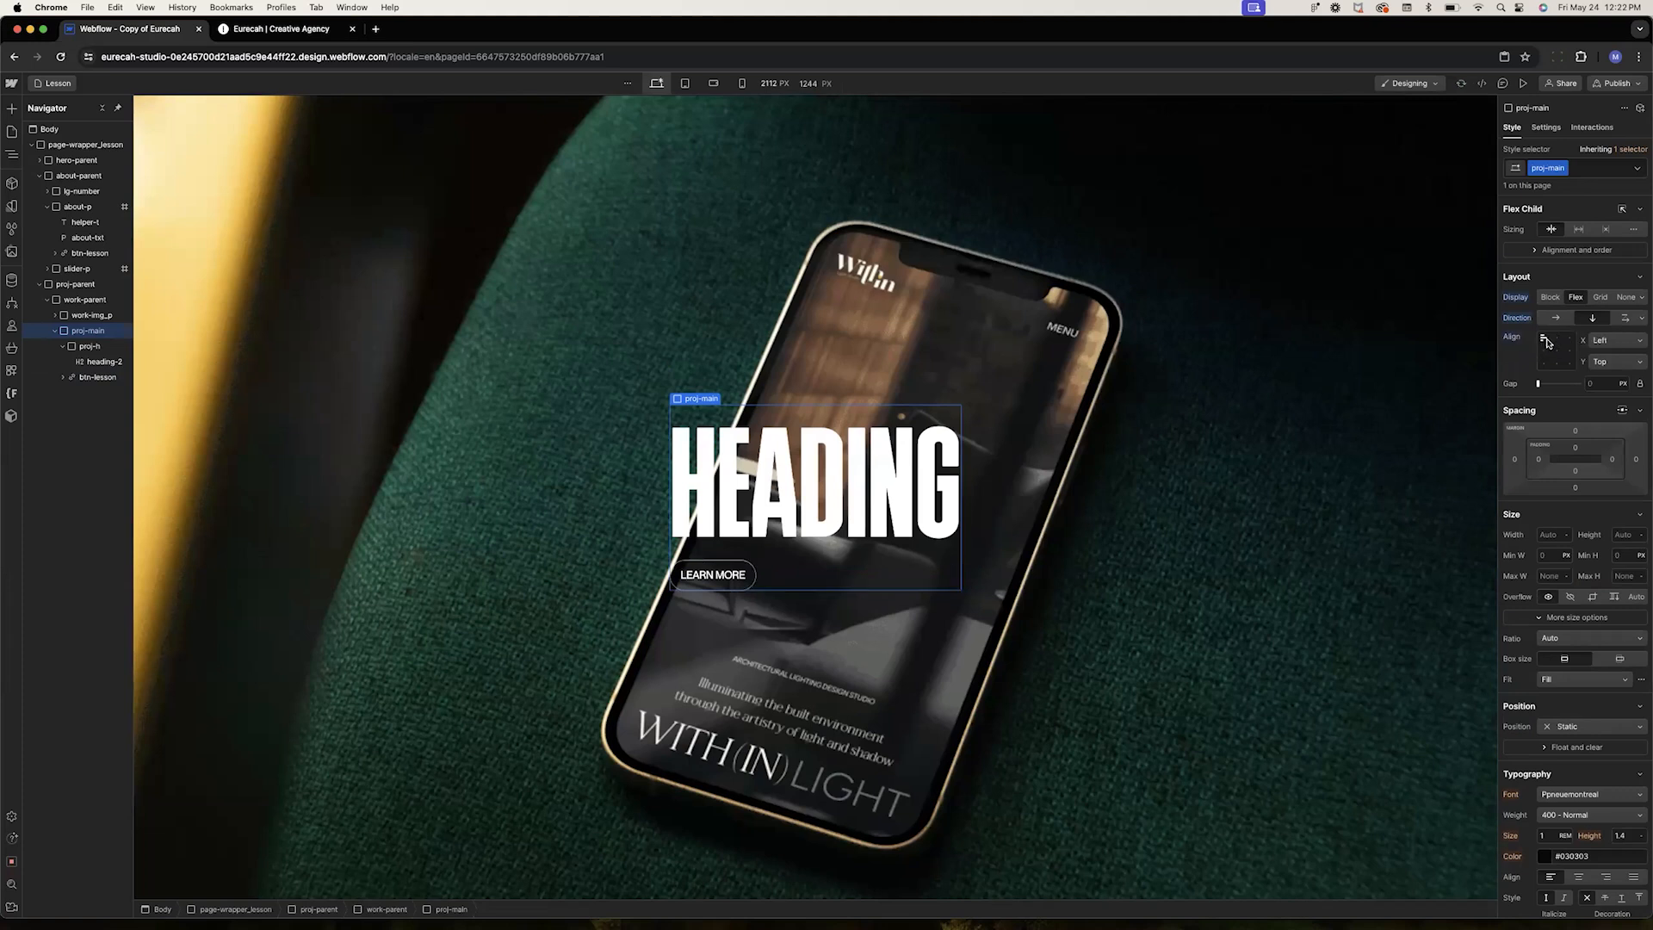
pyautogui.click(1558, 342)
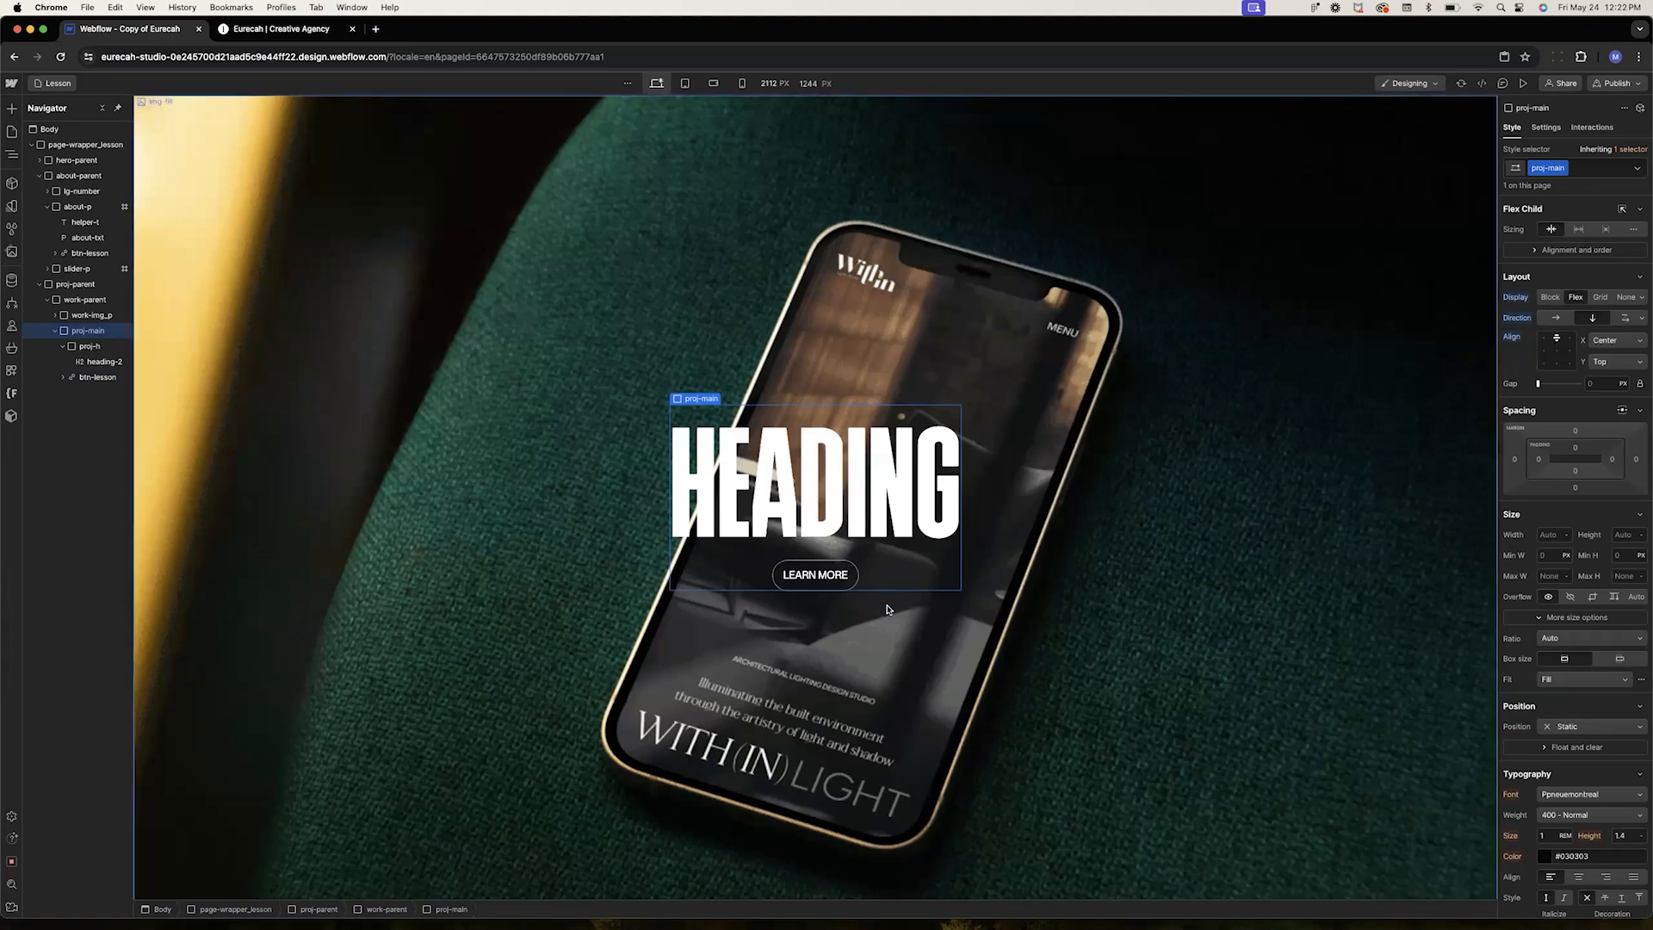
# Set a 1rem gap between the heading and button in proj-main
pyautogui.click(830, 514)
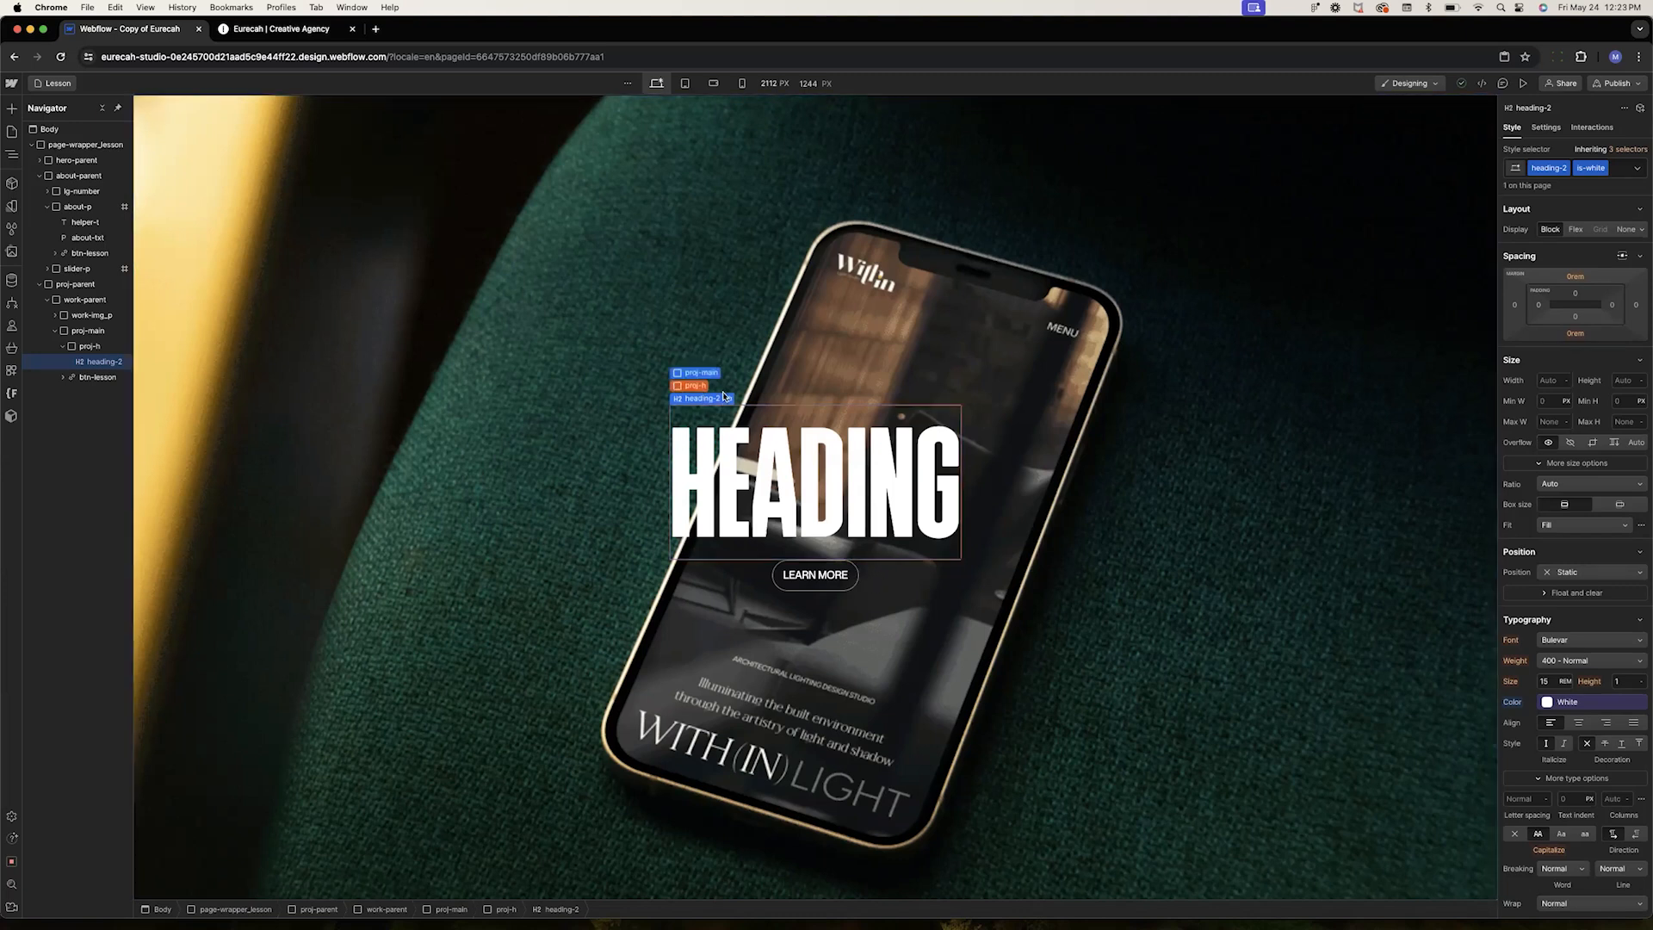
pyautogui.click(698, 384)
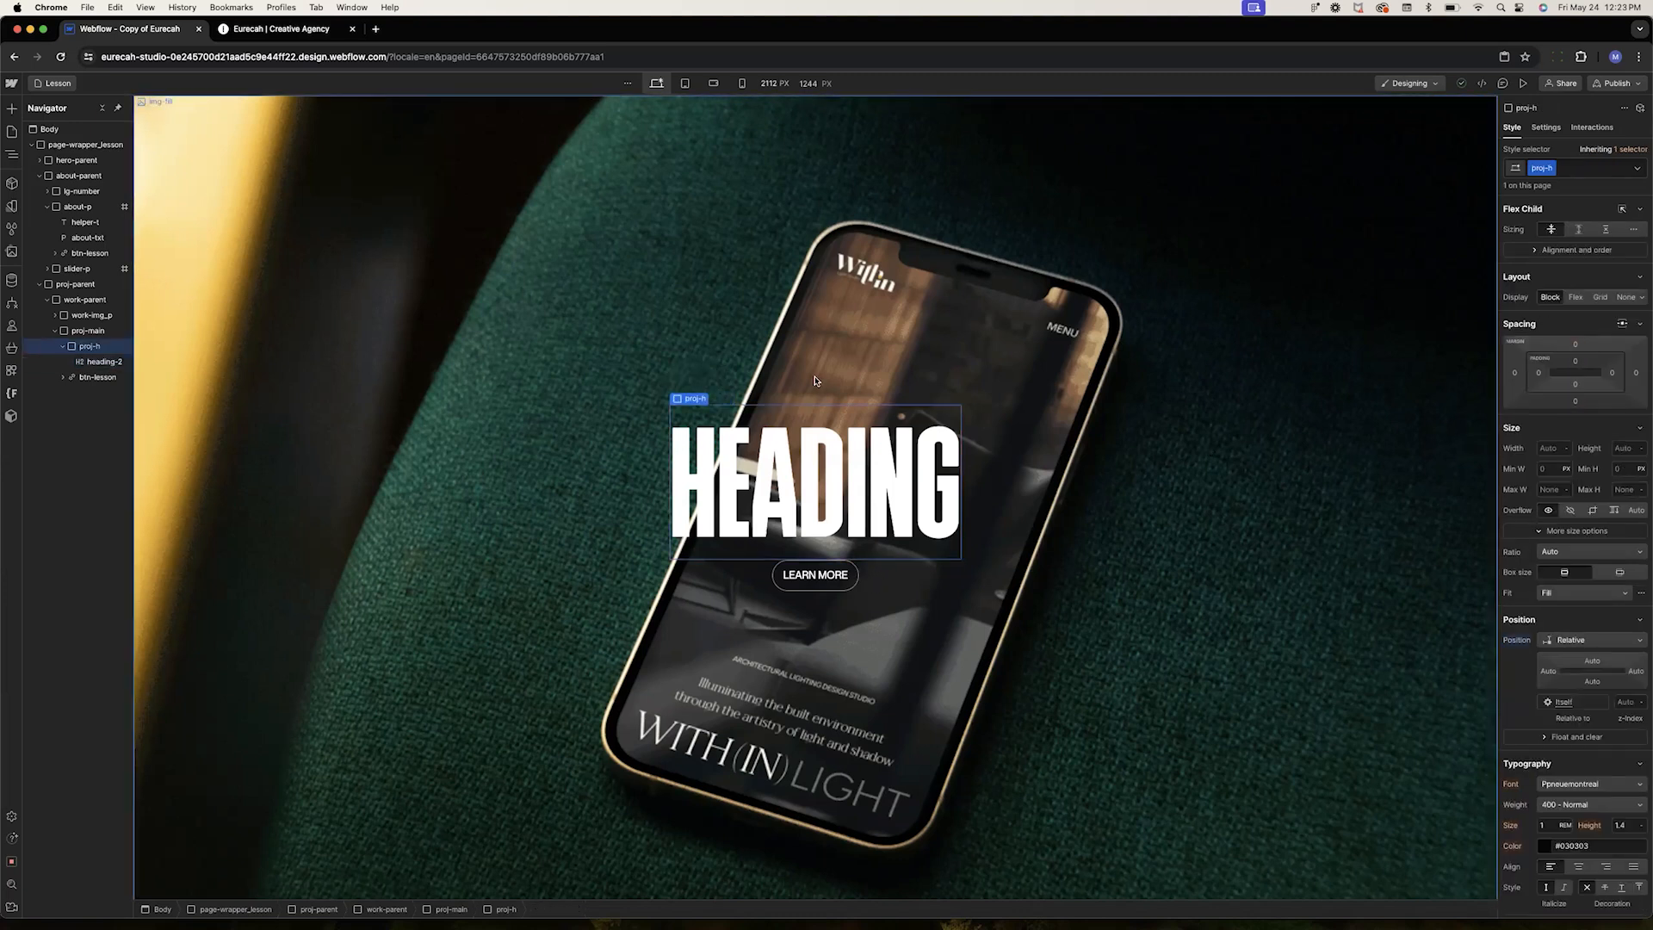
pyautogui.click(699, 385)
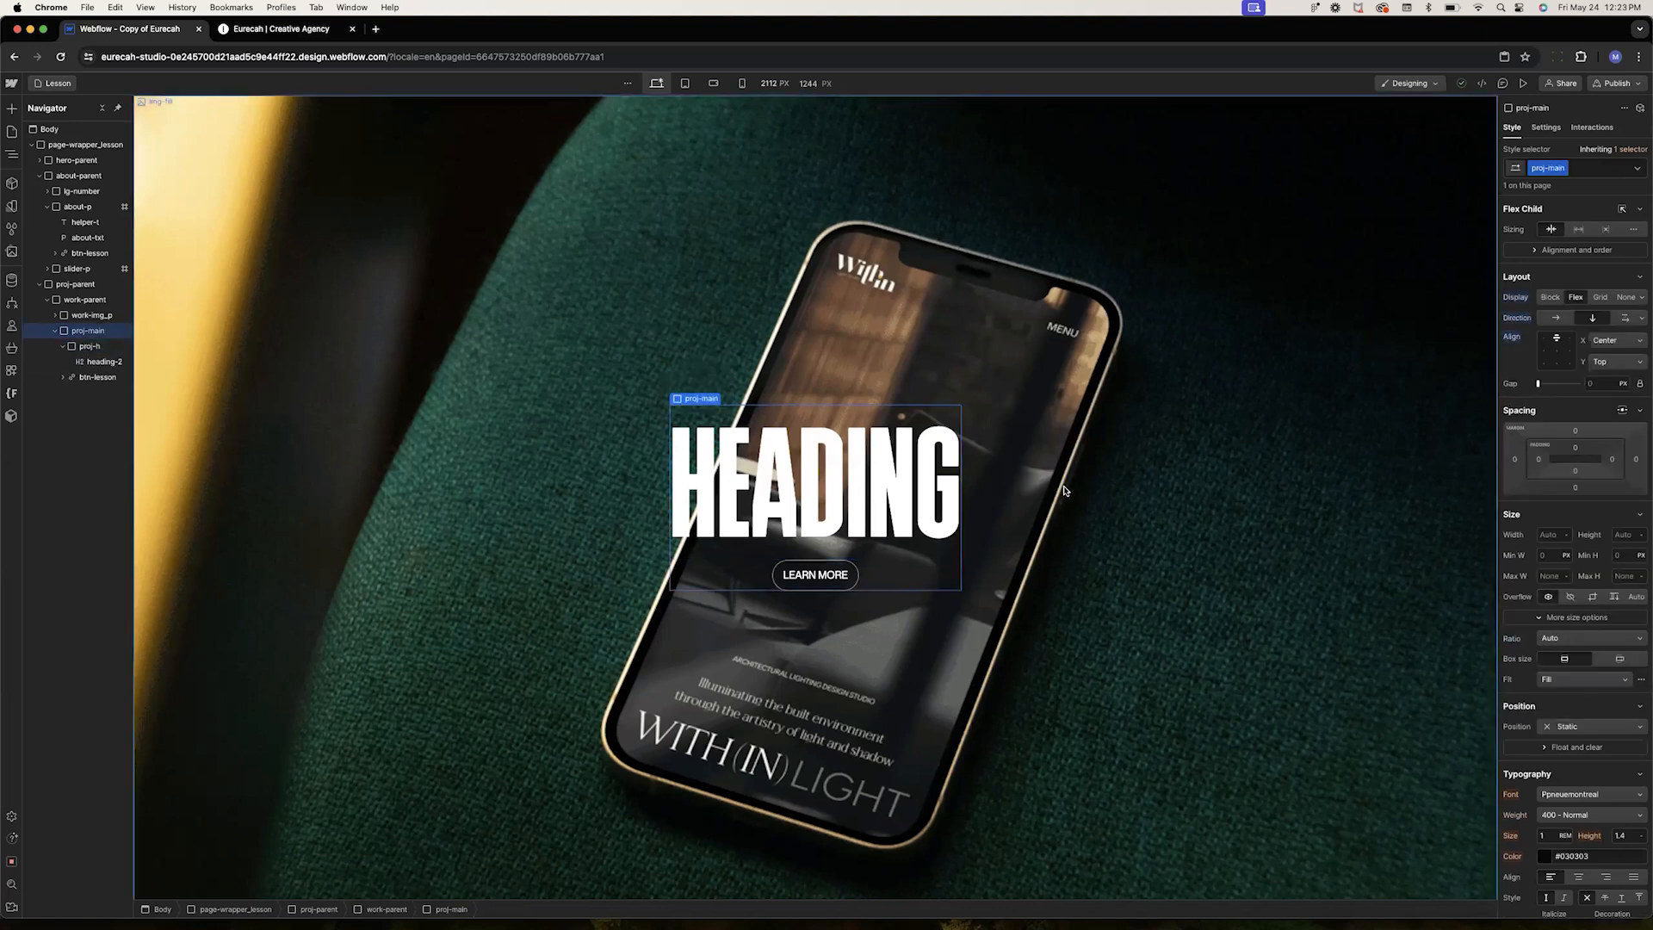
pyautogui.click(1595, 384)
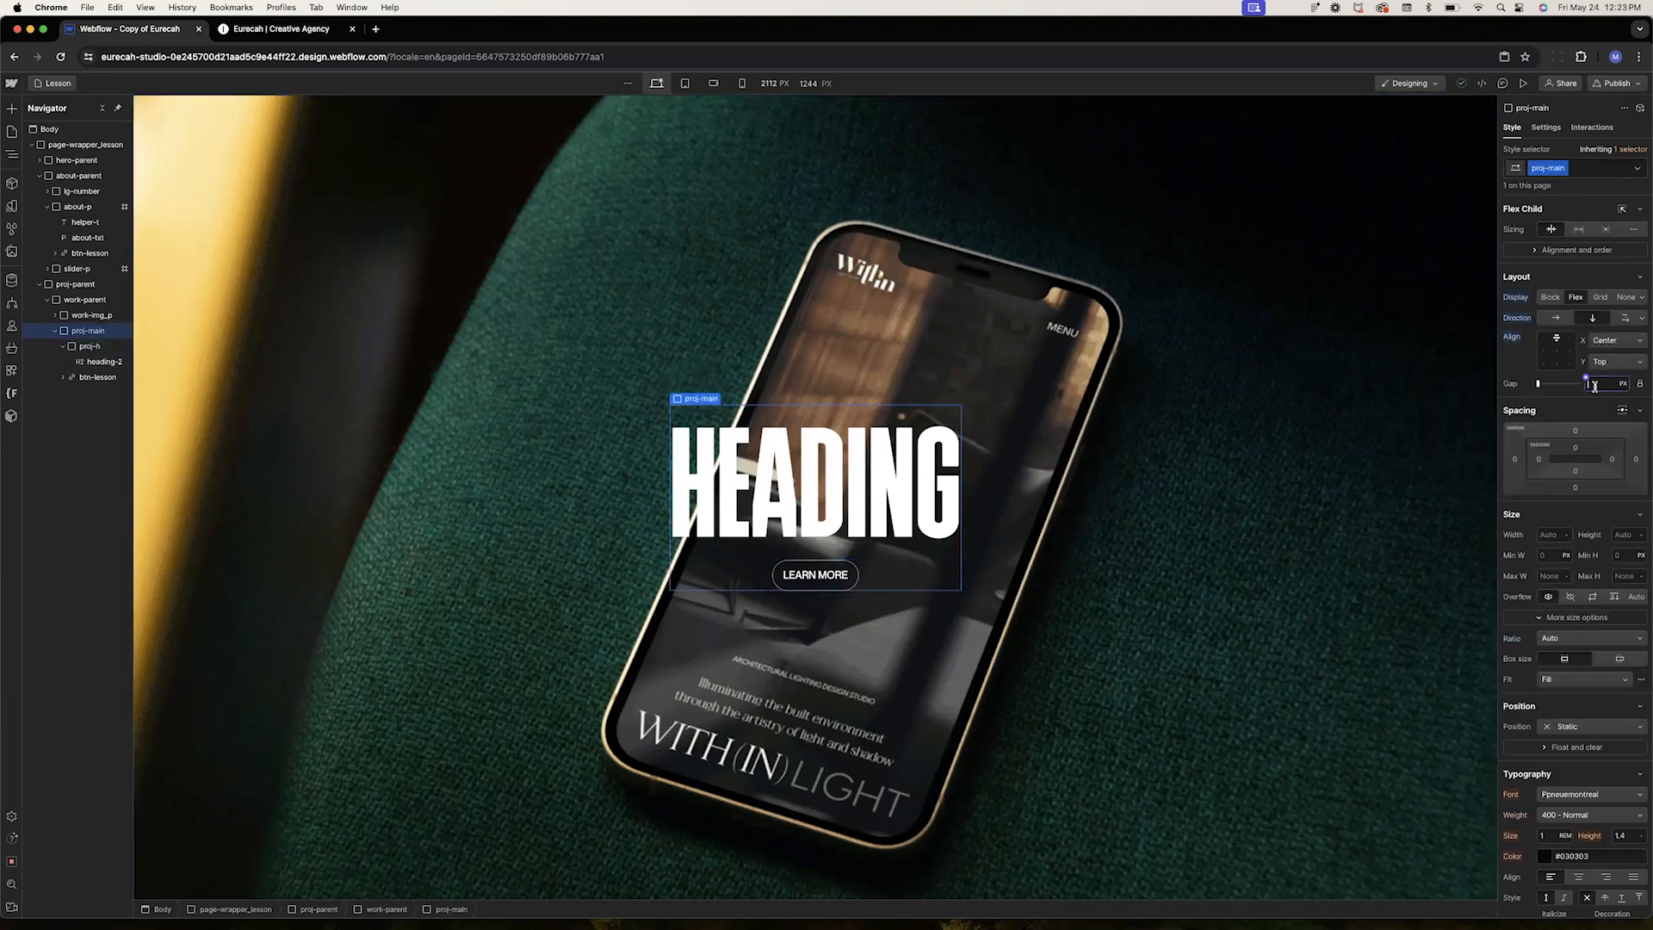
pyautogui.write('1rem')
pyautogui.press('Return')
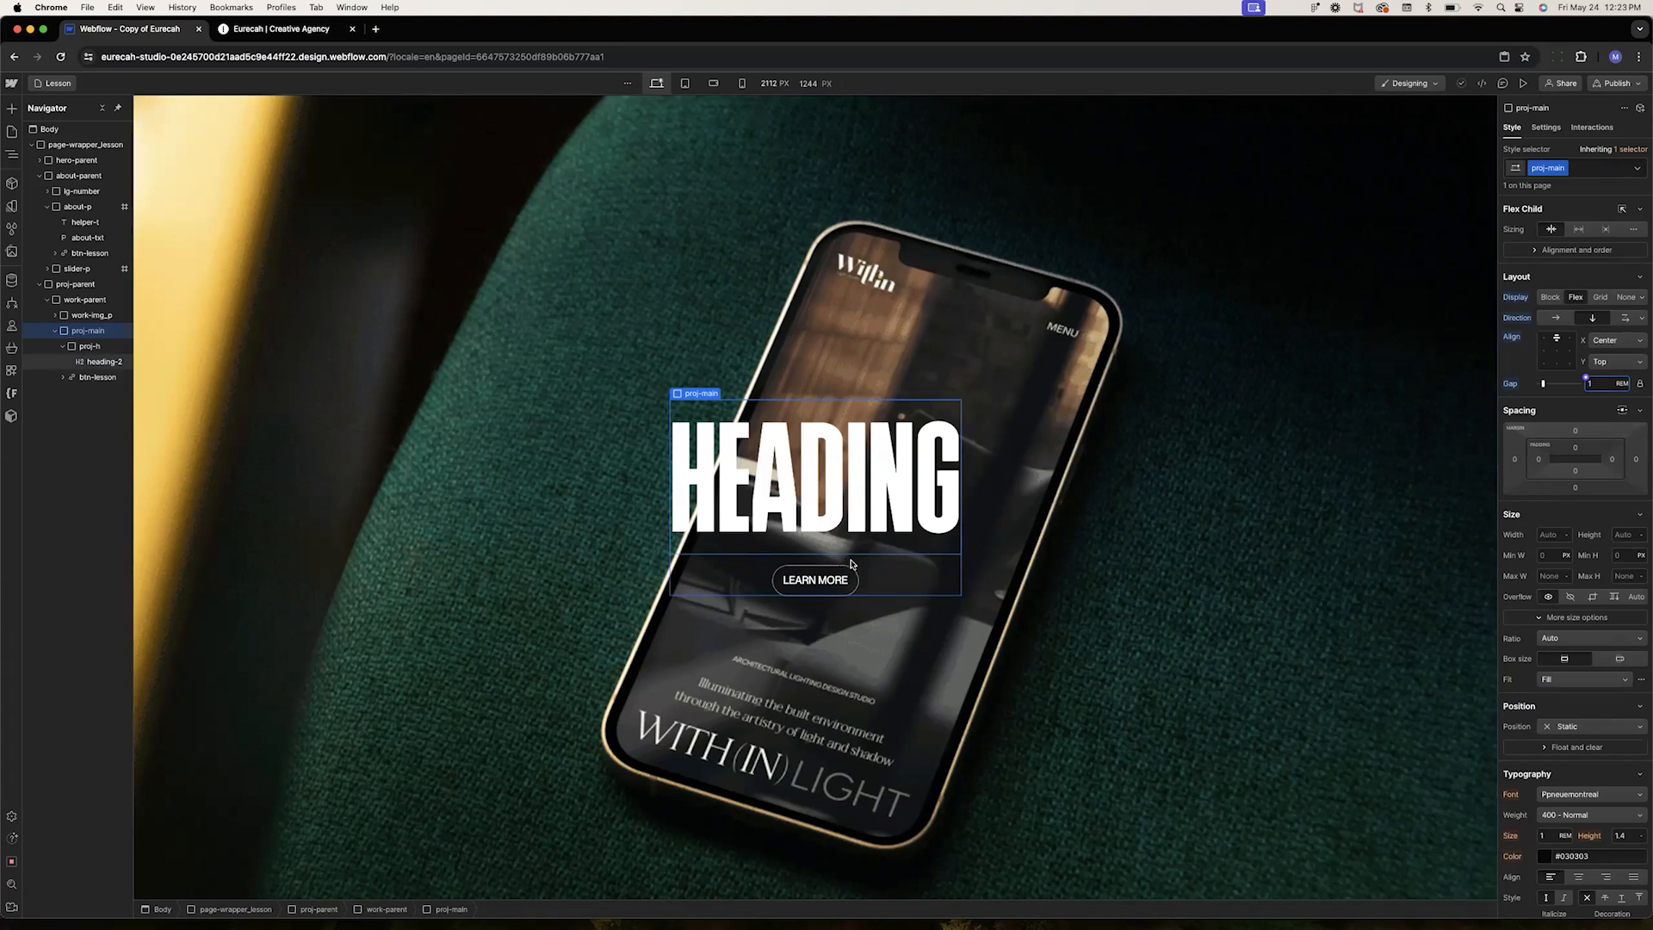
# Paste two copies of work-parent into proj-parent
pyautogui.click(306, 546)
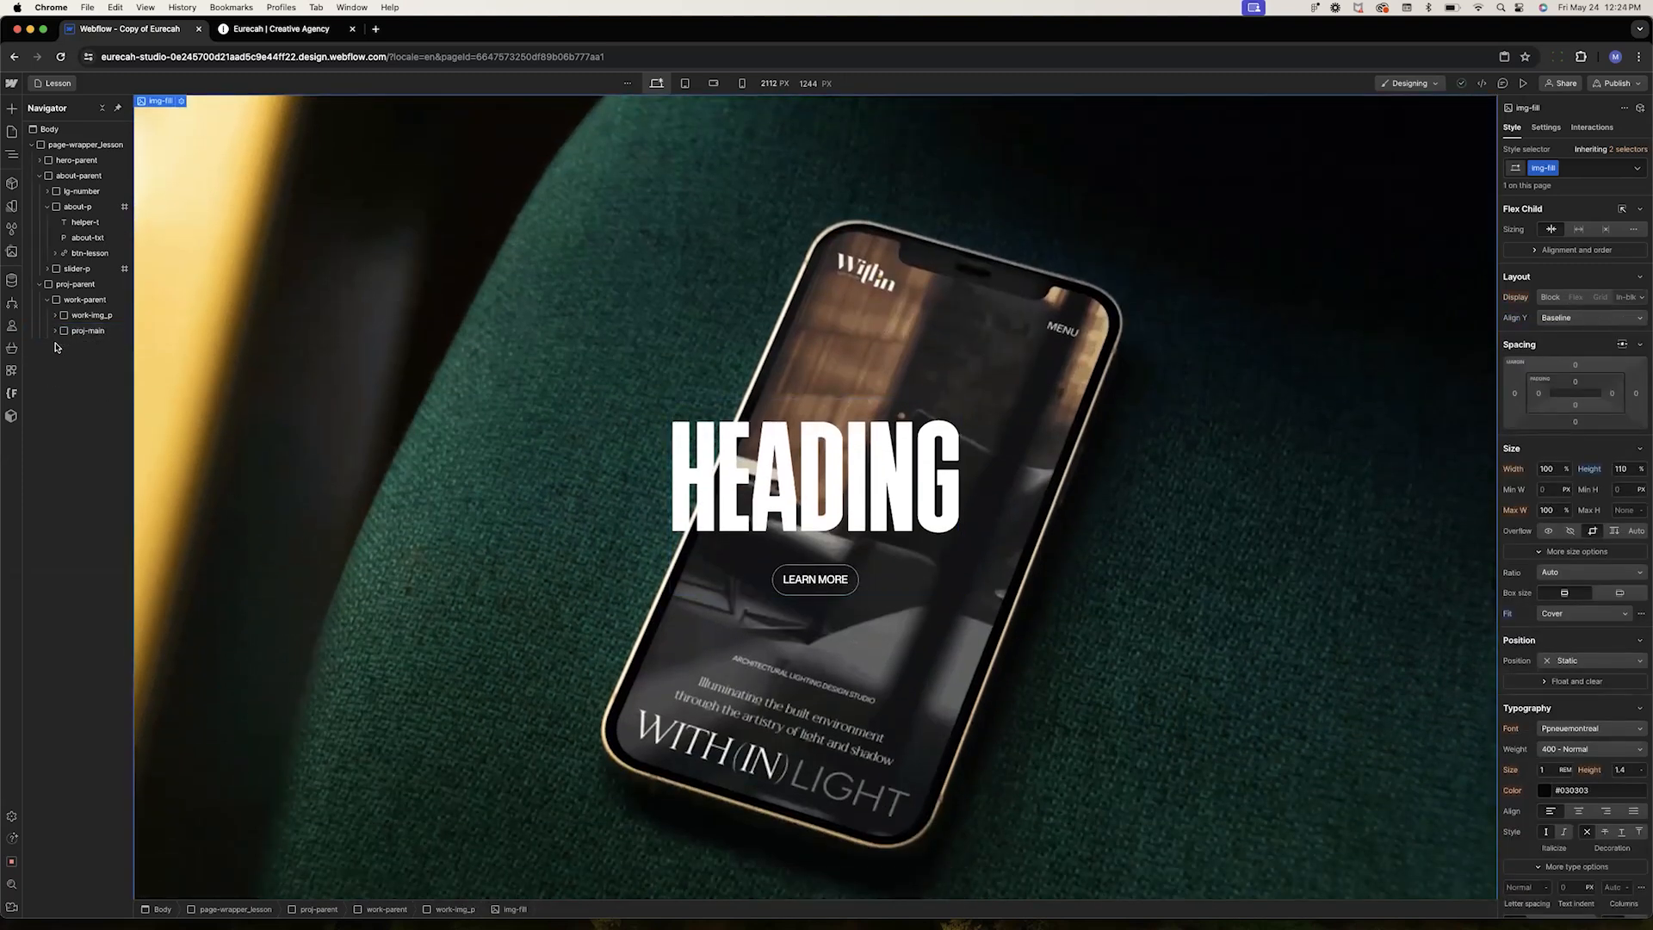
pyautogui.click(47, 301)
pyautogui.click(70, 301)
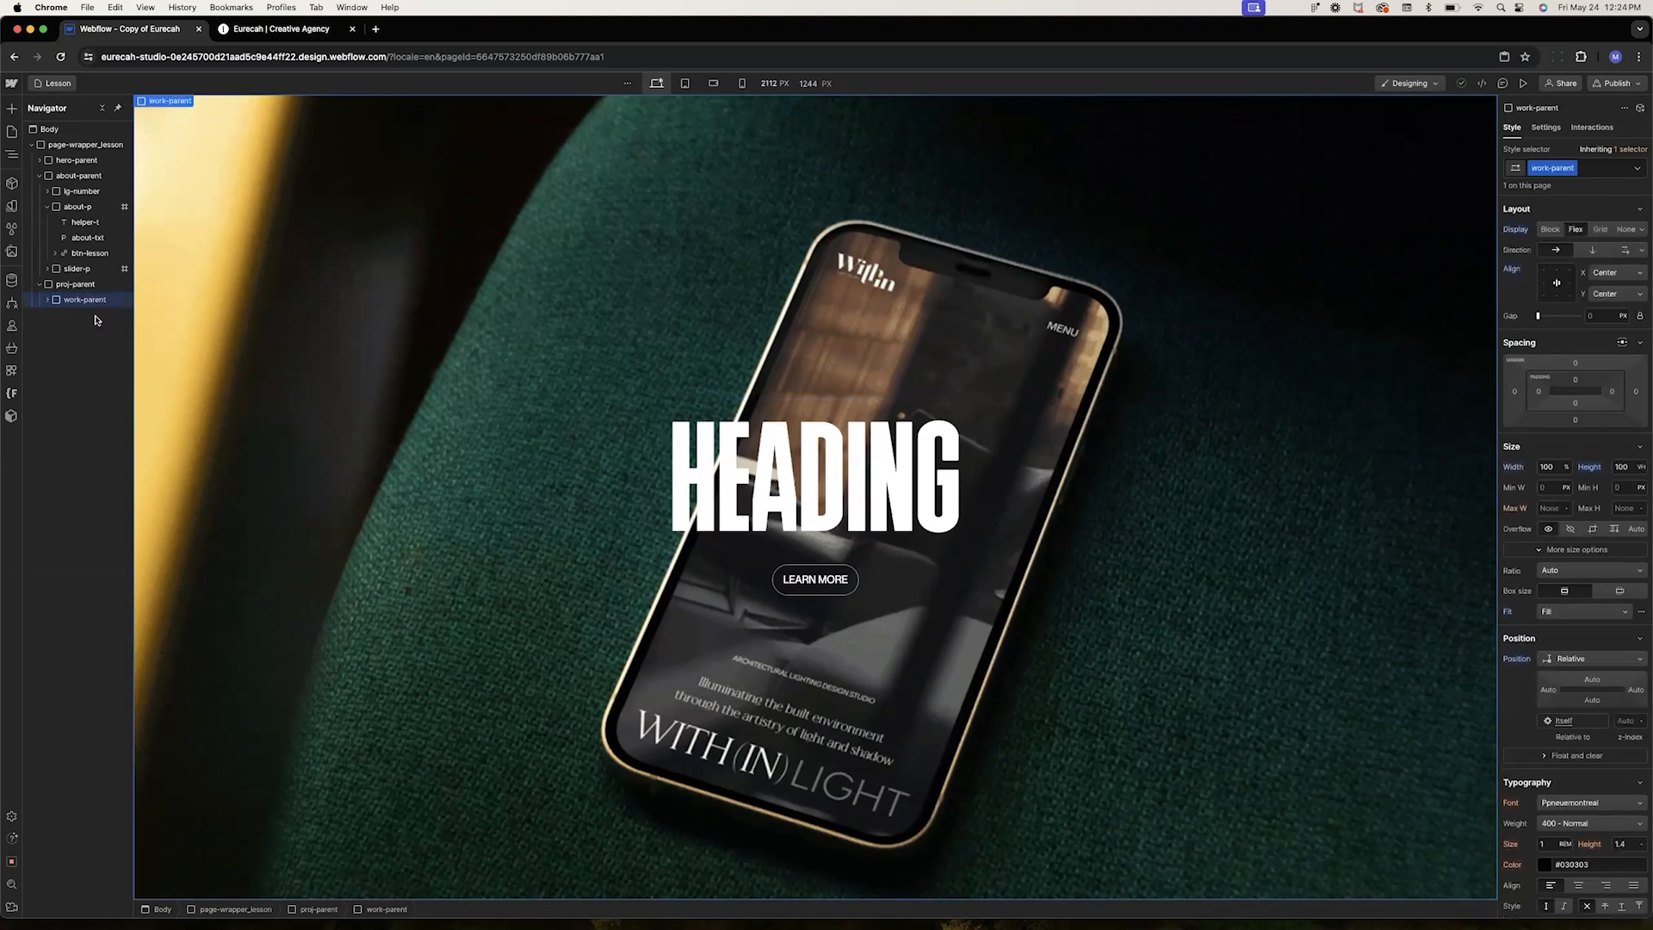
pyautogui.click(67, 287)
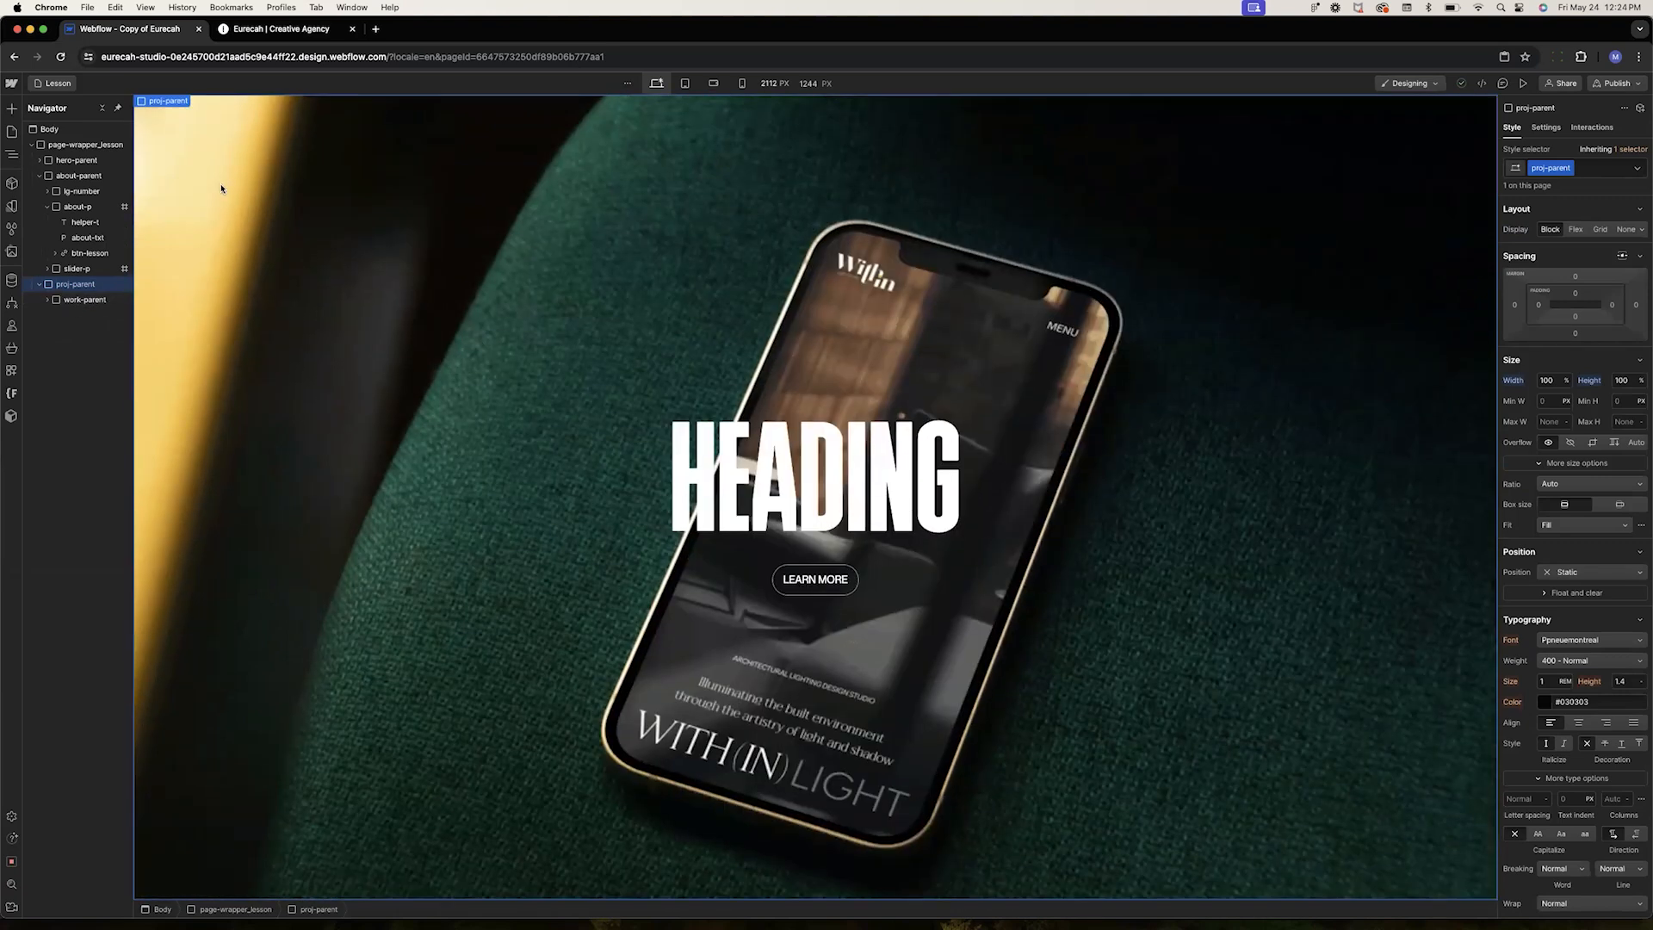
pyautogui.click(81, 301)
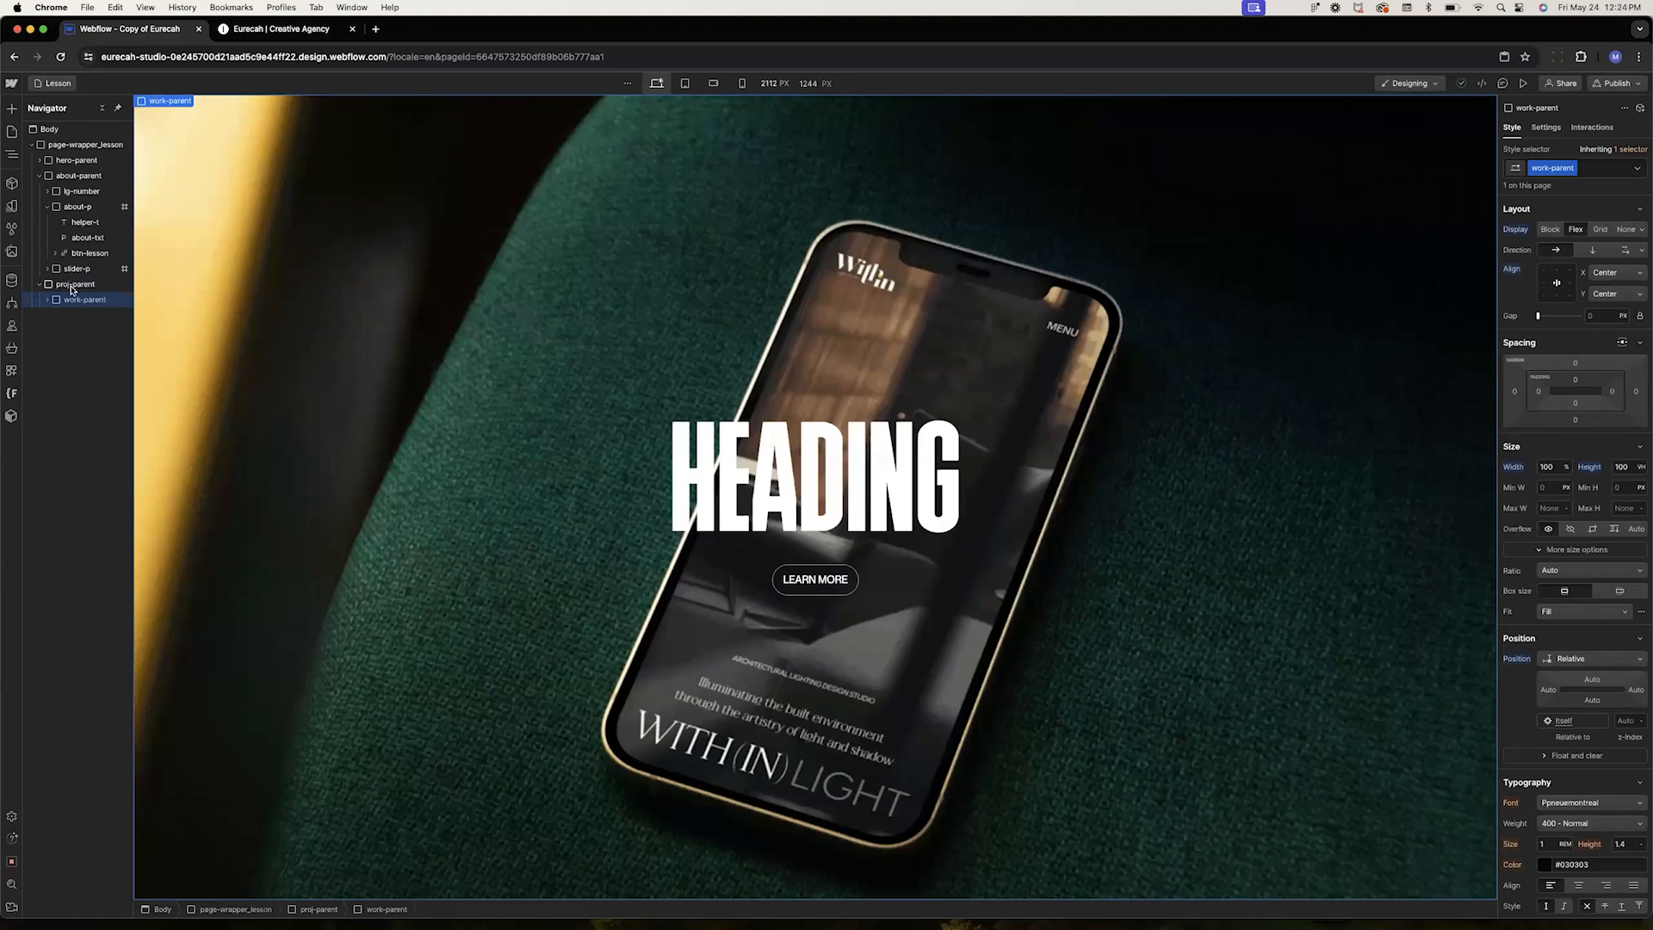
pyautogui.click(71, 285)
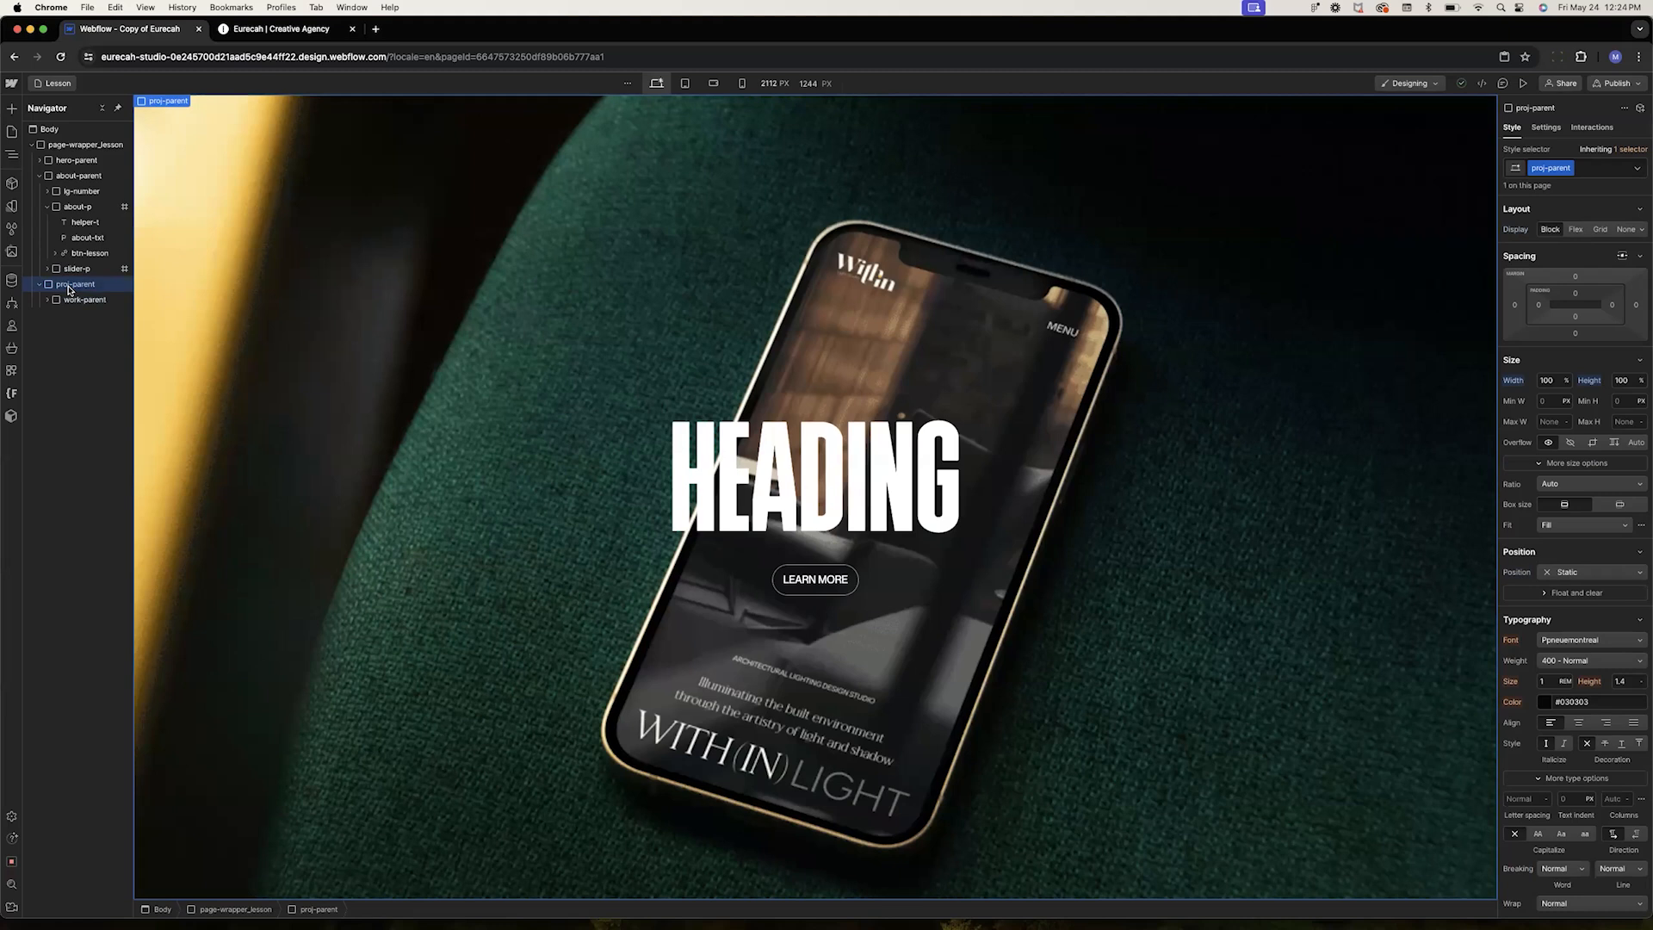
pyautogui.hotkey('ctrl', 'v')
pyautogui.hotkey('ctrl', 'v')
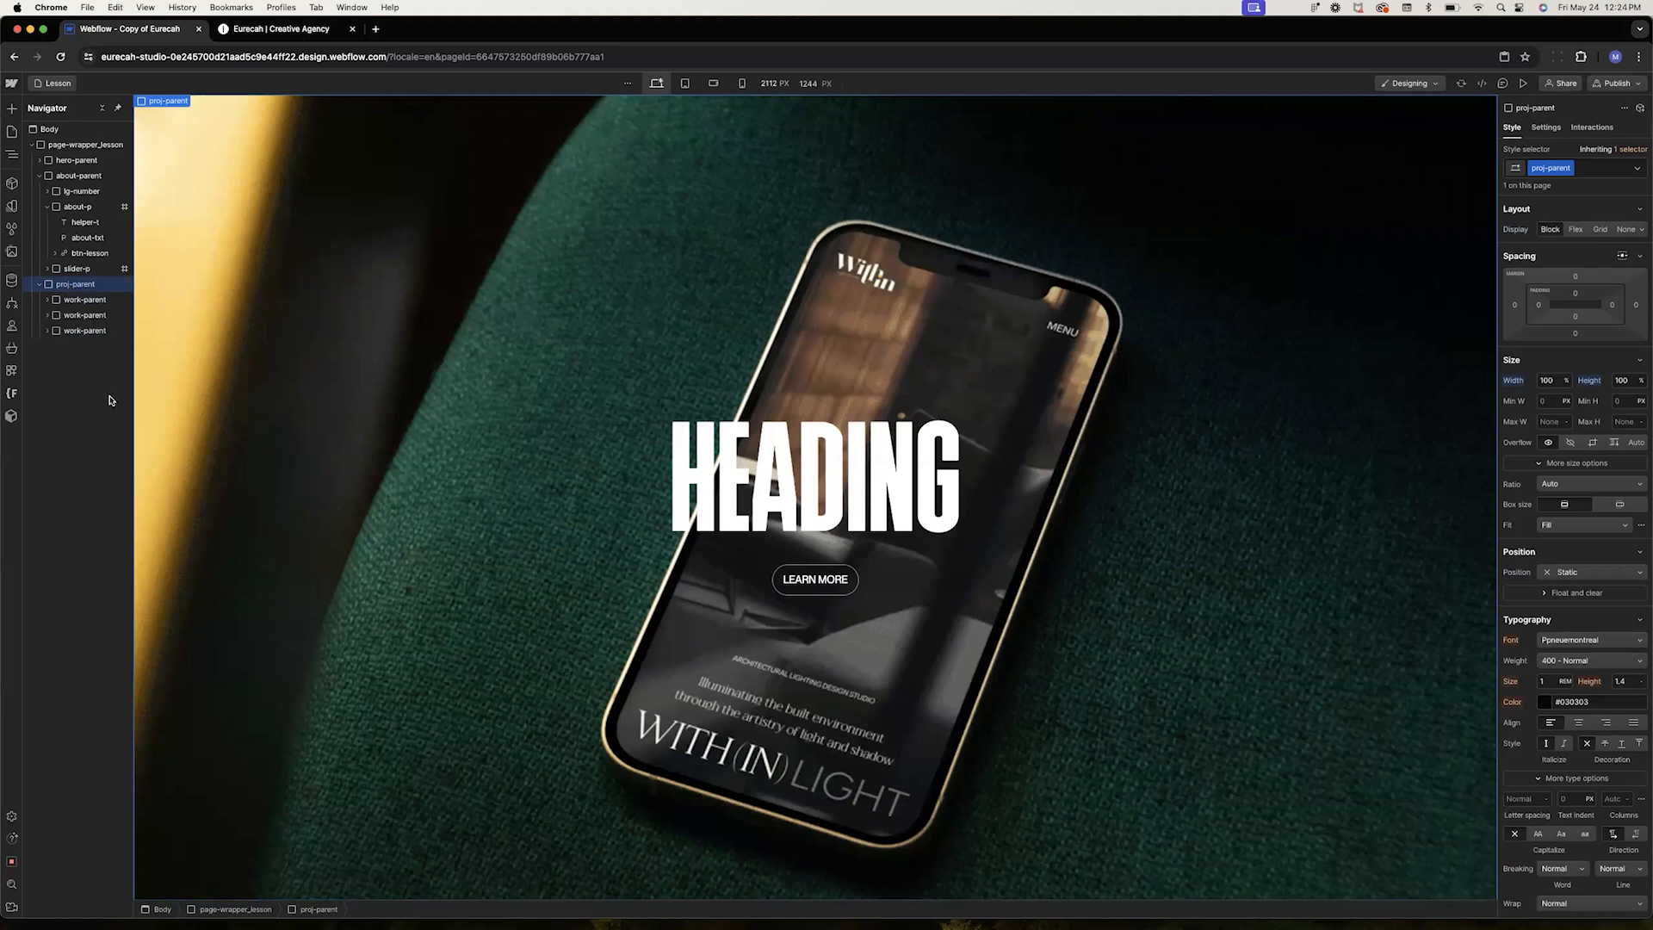
# Set work-parent's position to Sticky with a top offset of 0
pyautogui.scroll(-15, 620, 394)
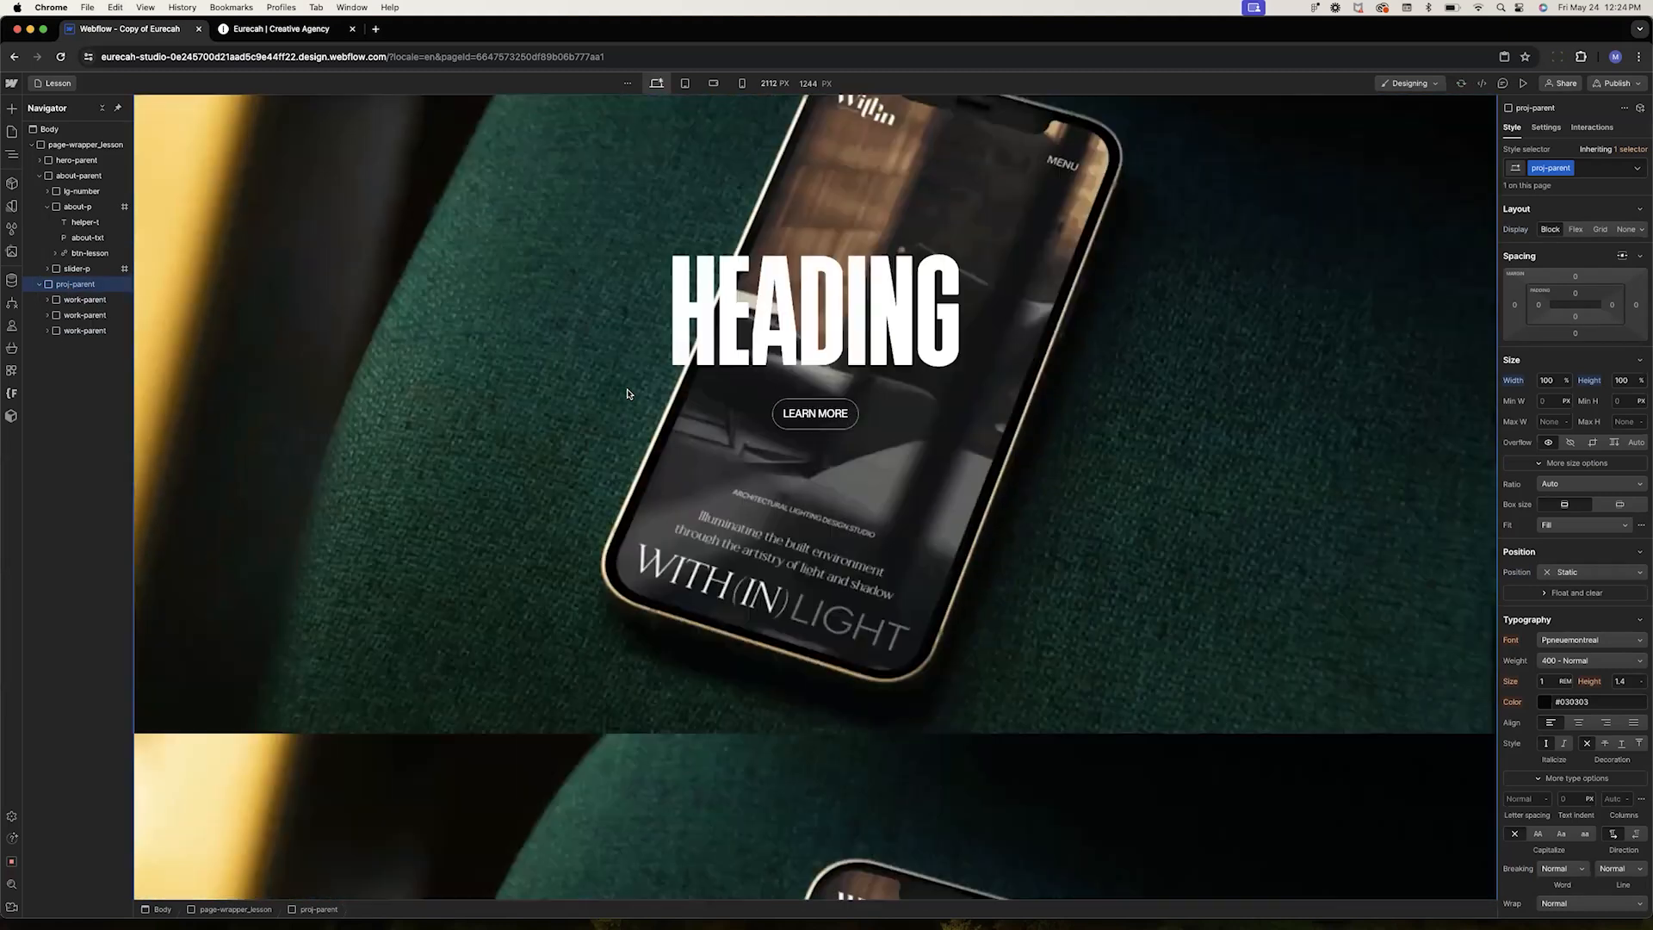
pyautogui.scroll(-10, 626, 395)
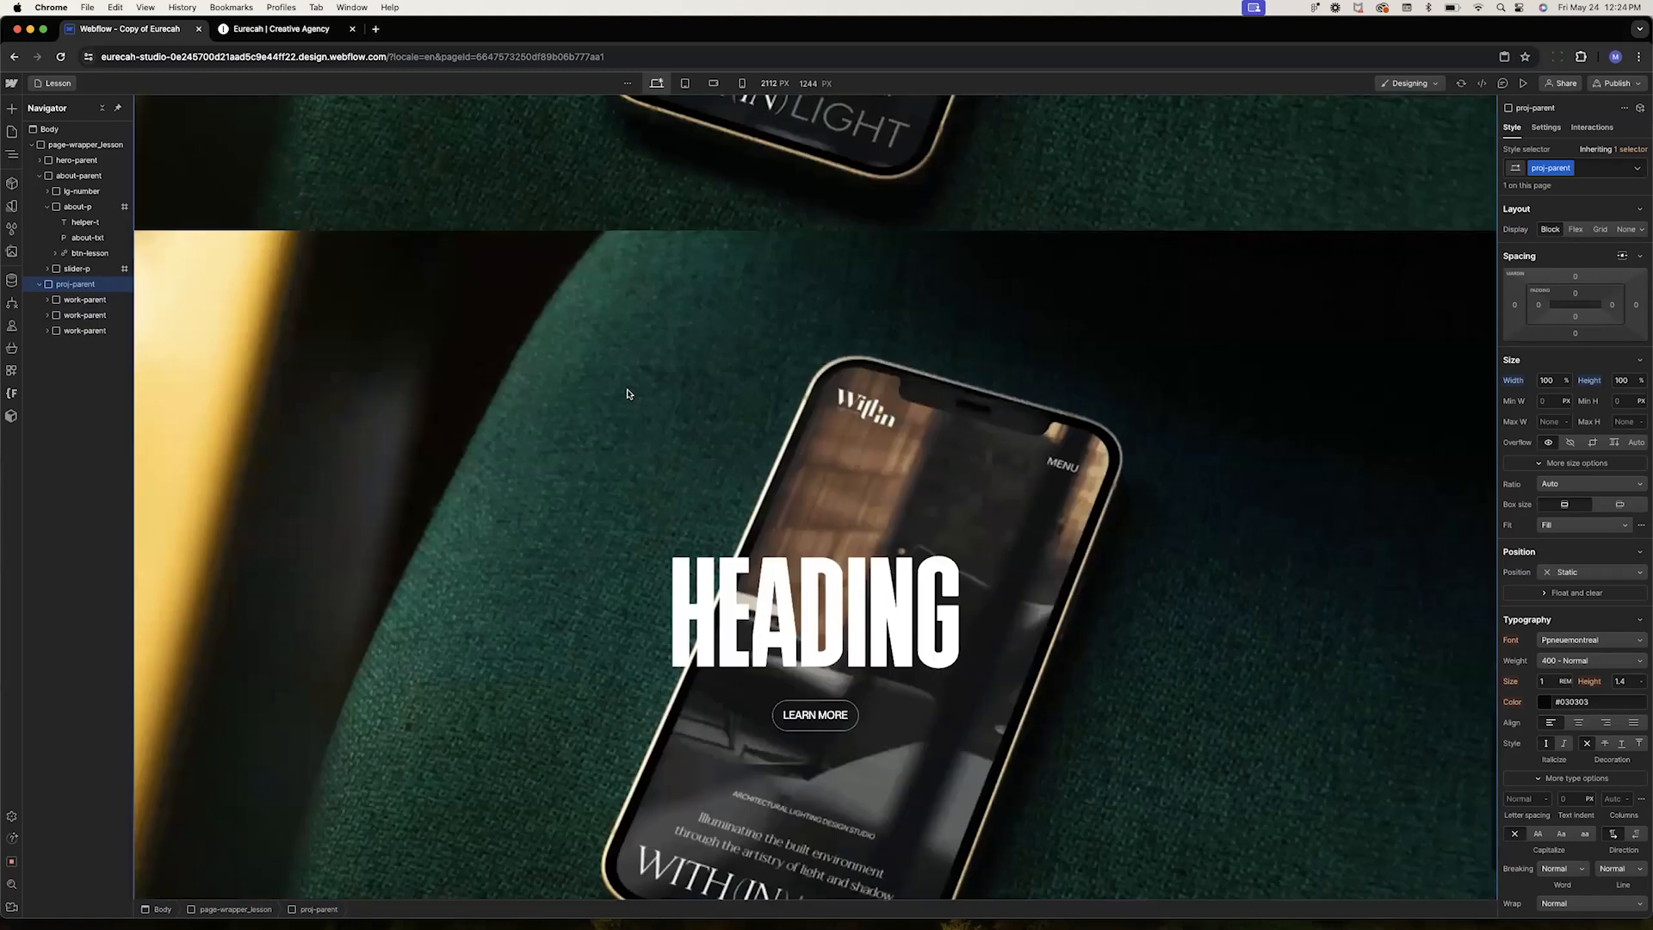
pyautogui.scroll(-10, 627, 394)
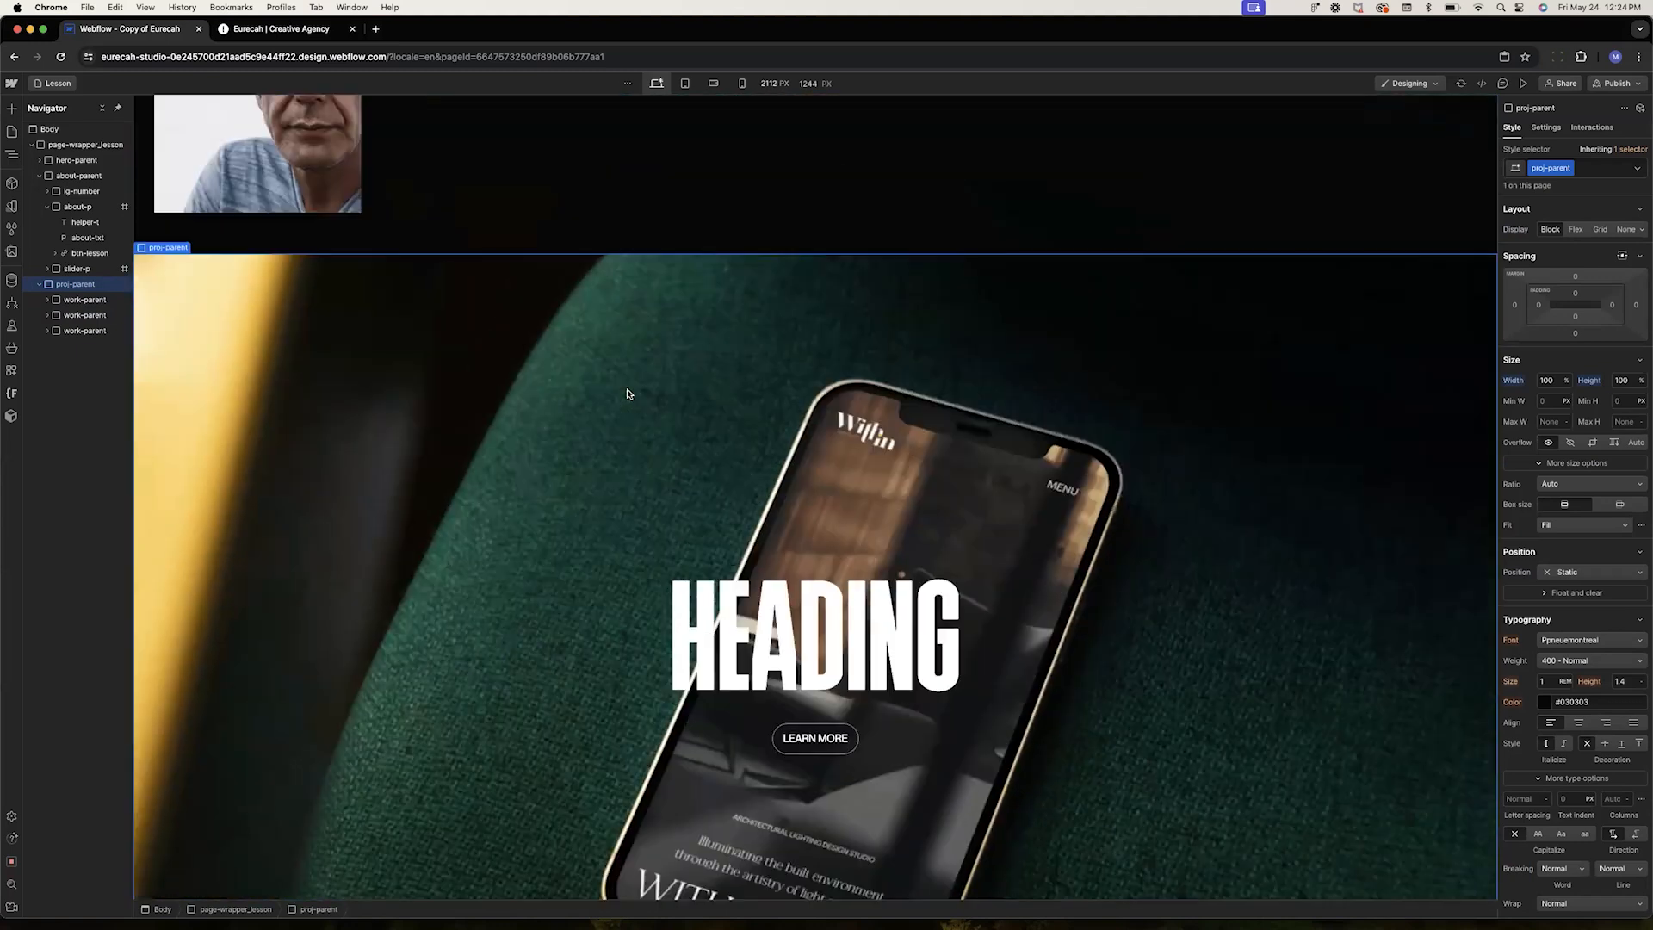
pyautogui.scroll(1, 627, 394)
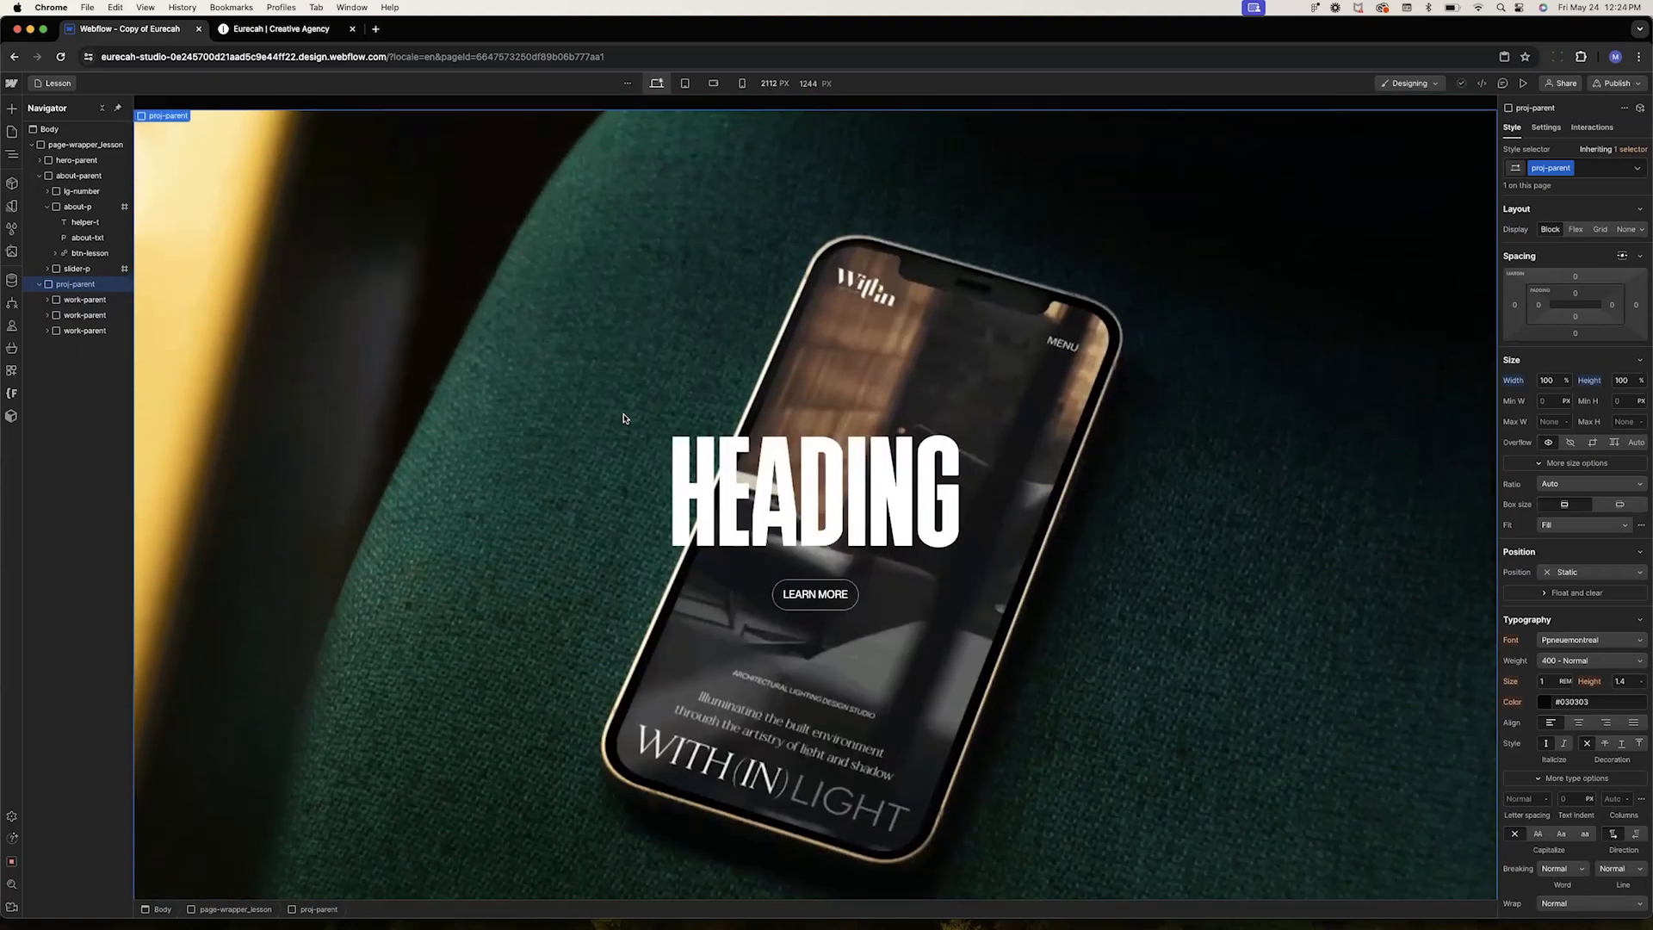
pyautogui.scroll(-1, 624, 419)
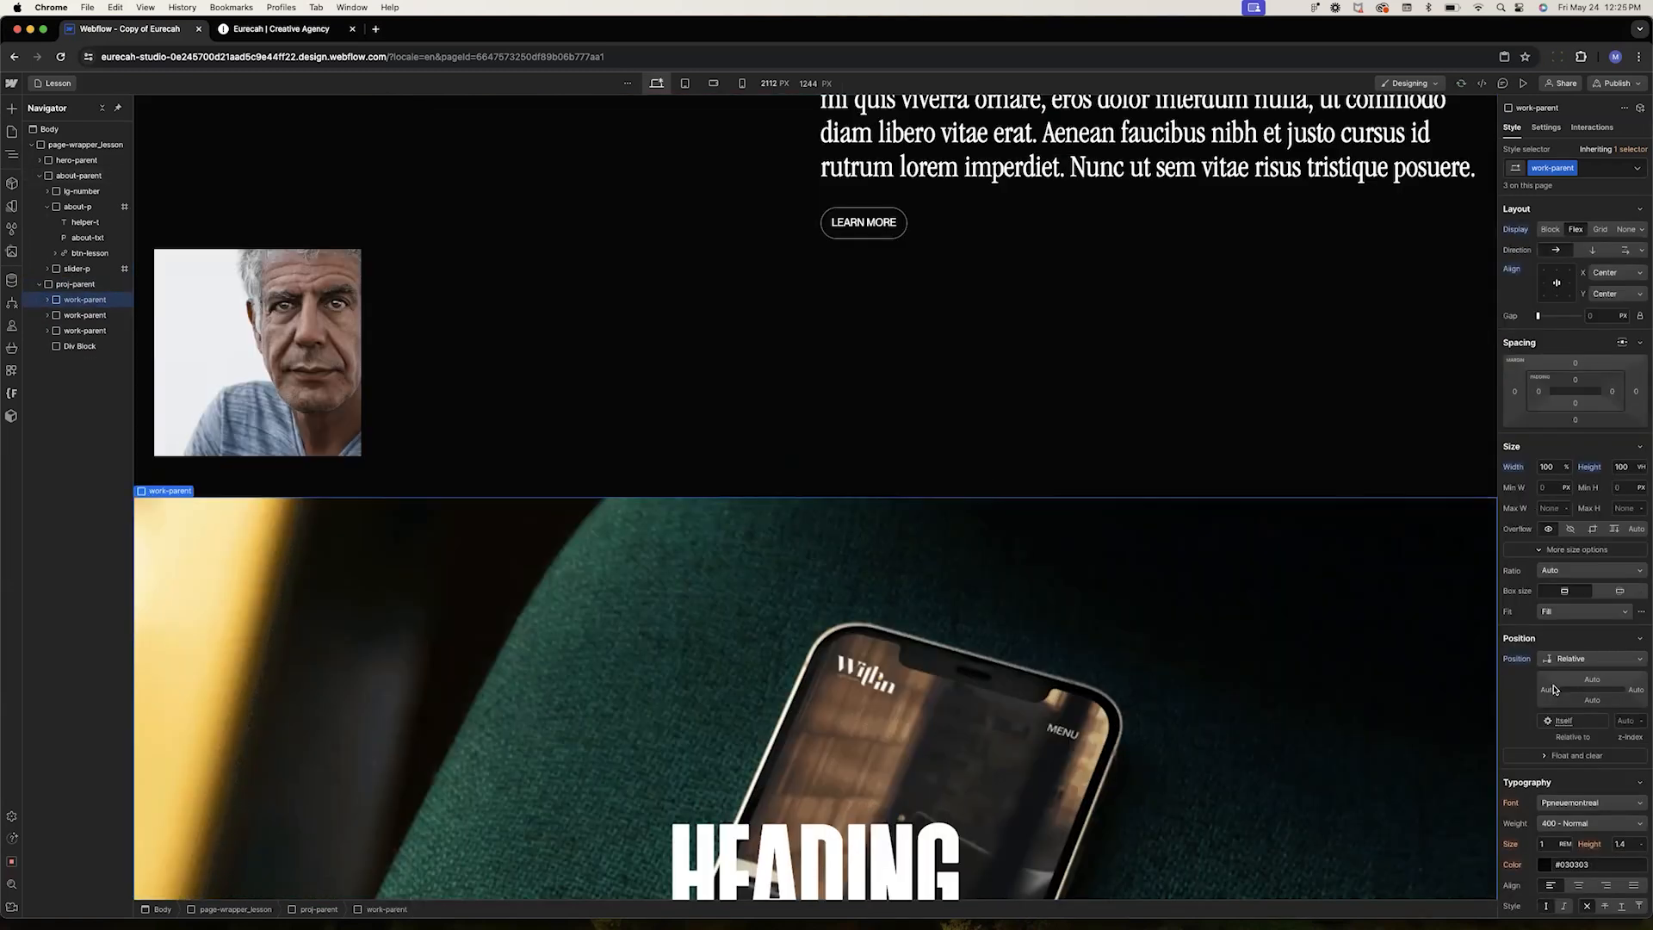
pyautogui.click(1557, 661)
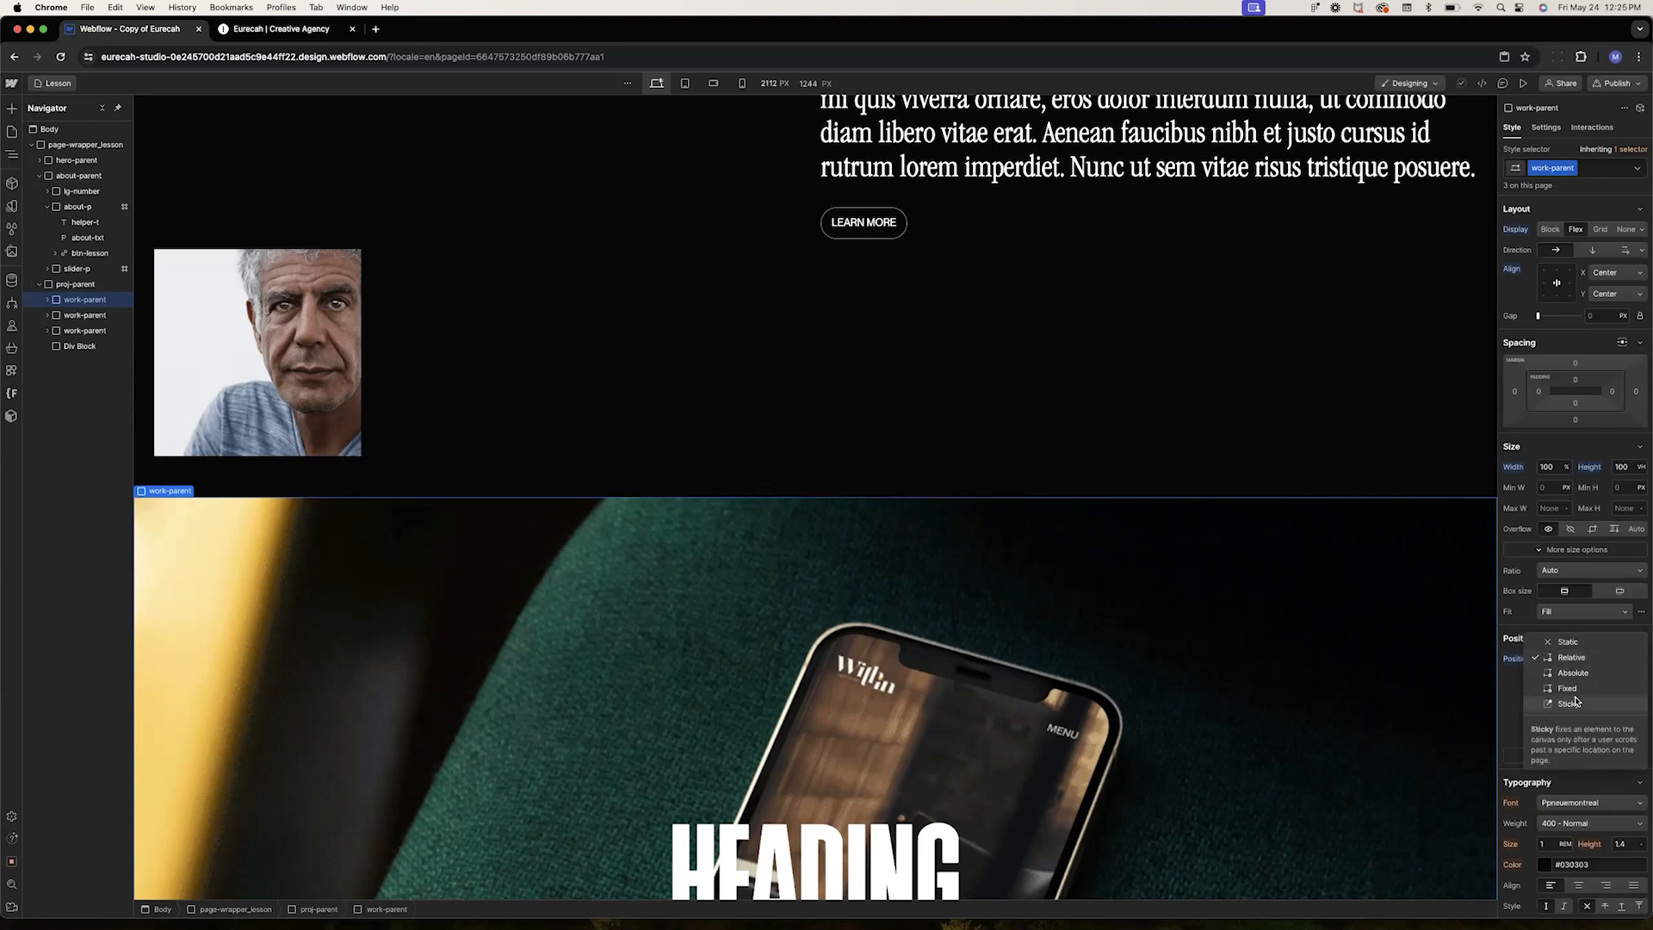
pyautogui.click(1568, 704)
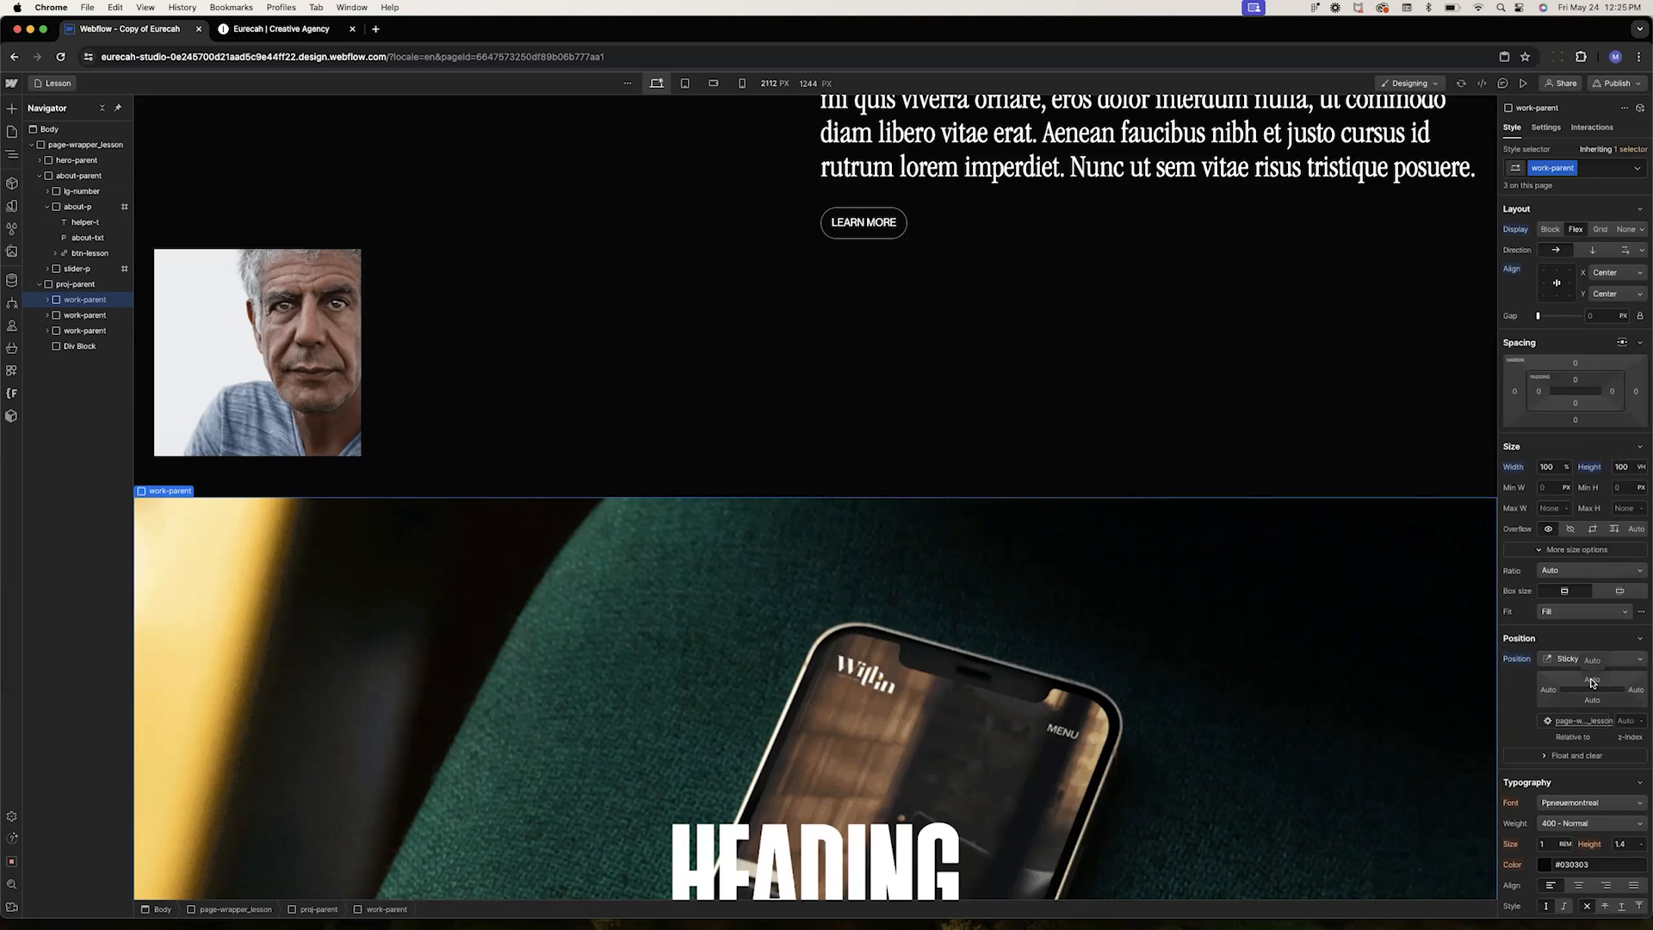
pyautogui.click(1592, 681)
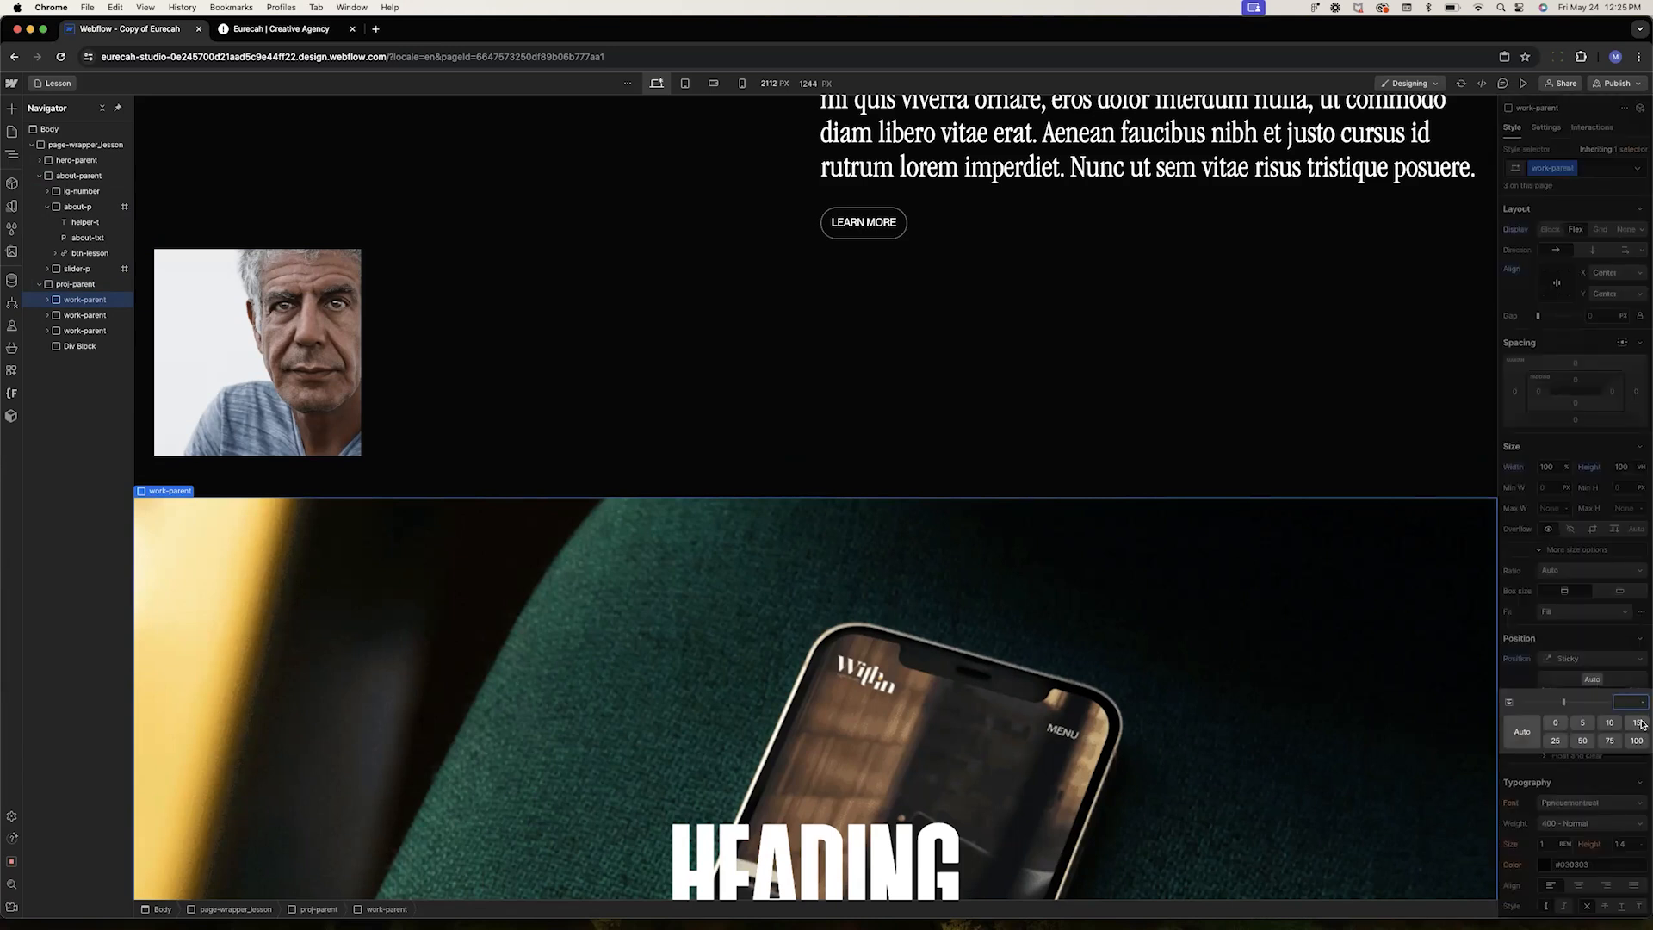
pyautogui.write('0')
pyautogui.press('Return')
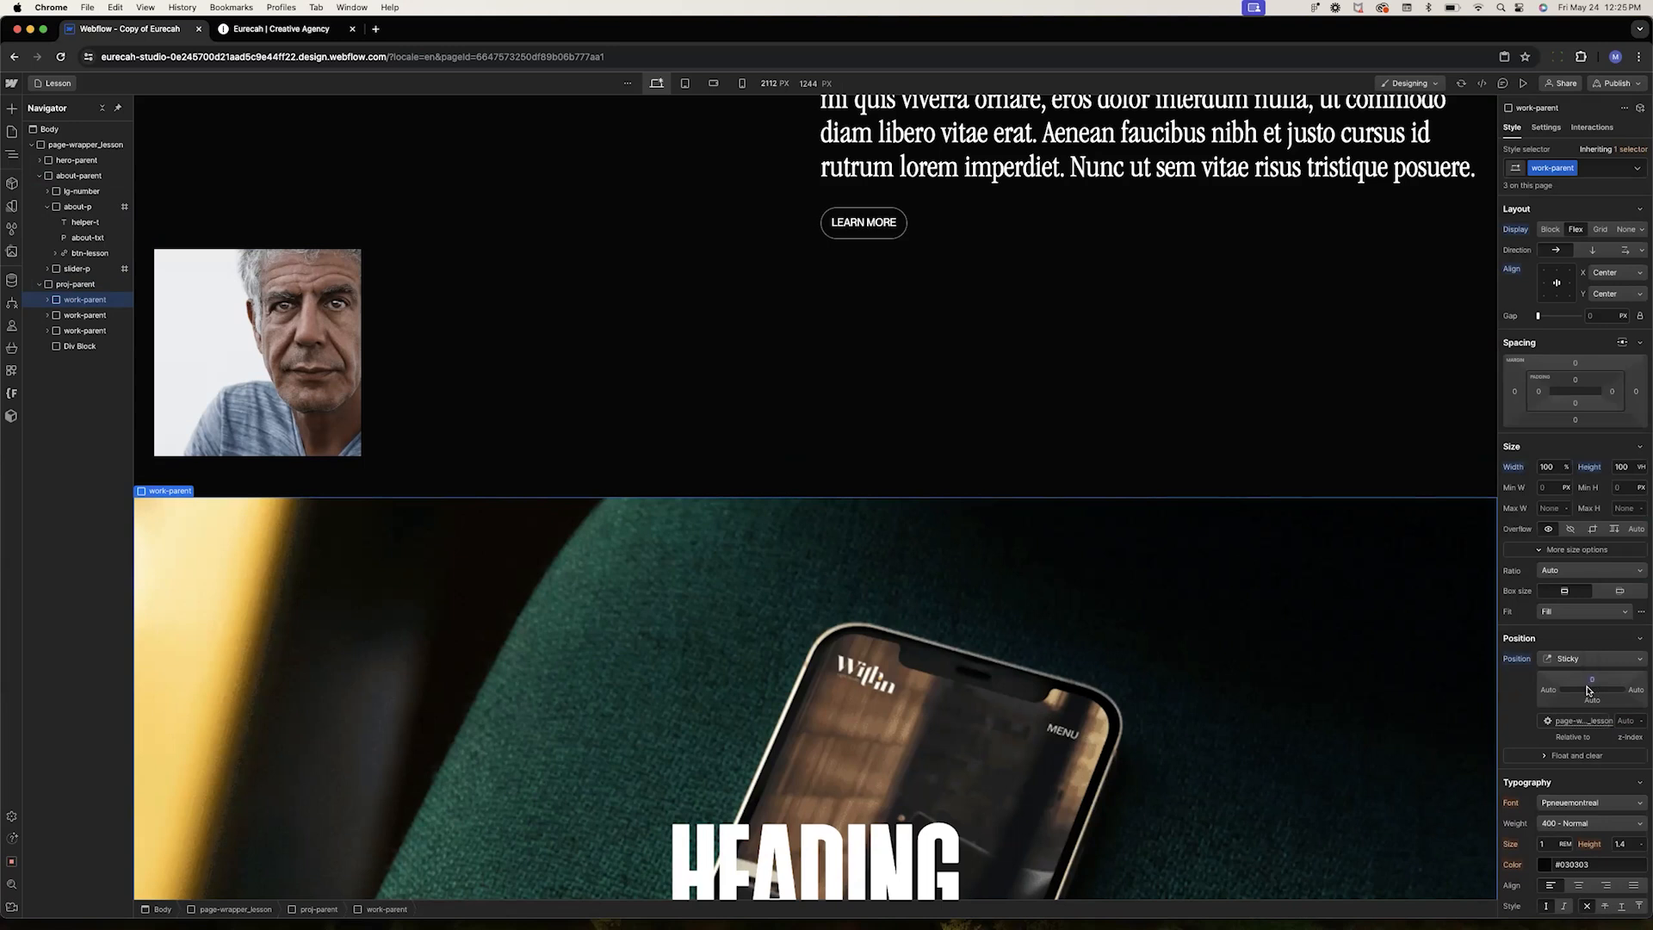
# Set proj-parent's height to 100vh
pyautogui.scroll(-5, 971, 721)
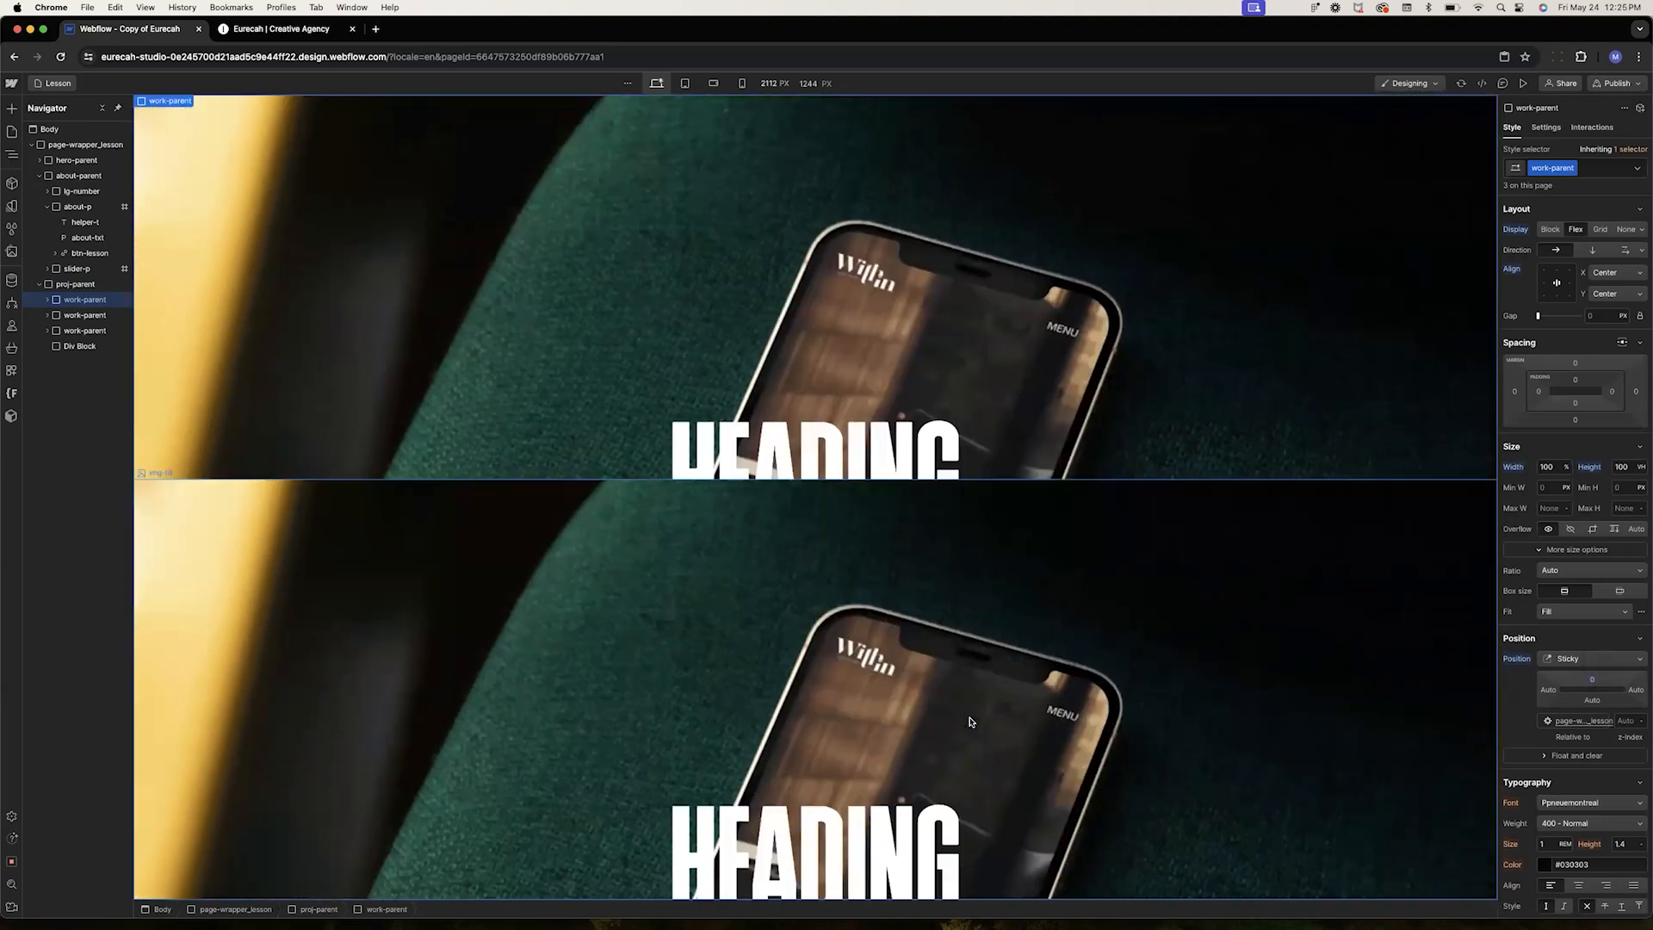
pyautogui.scroll(-3, 970, 722)
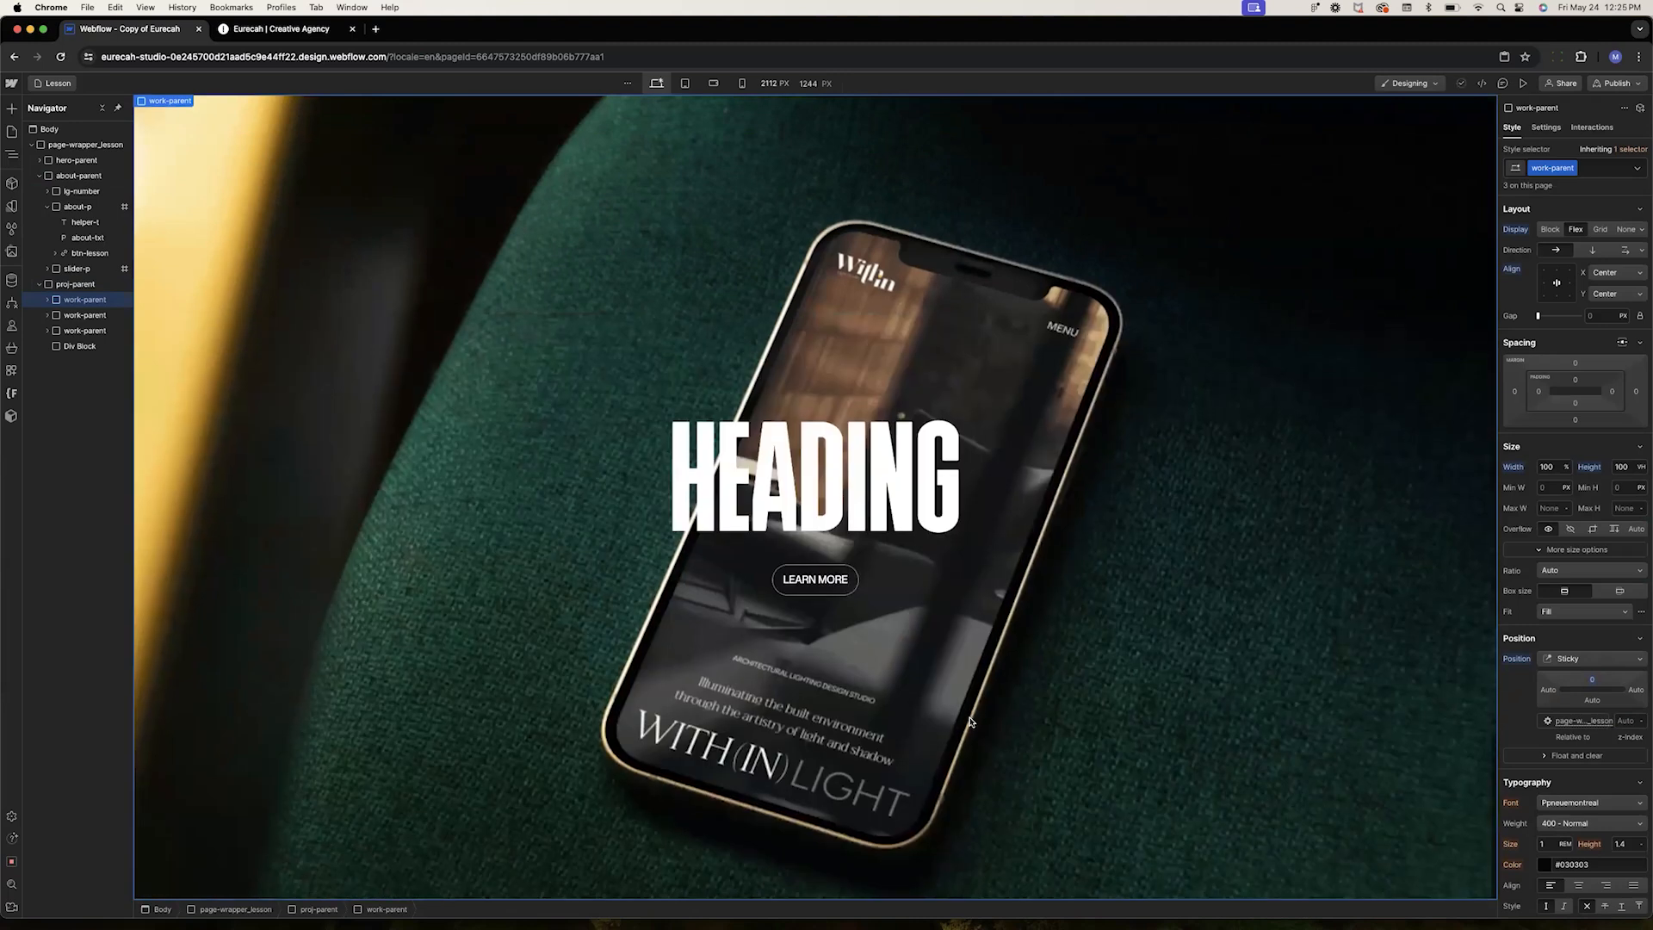
pyautogui.scroll(5, 971, 722)
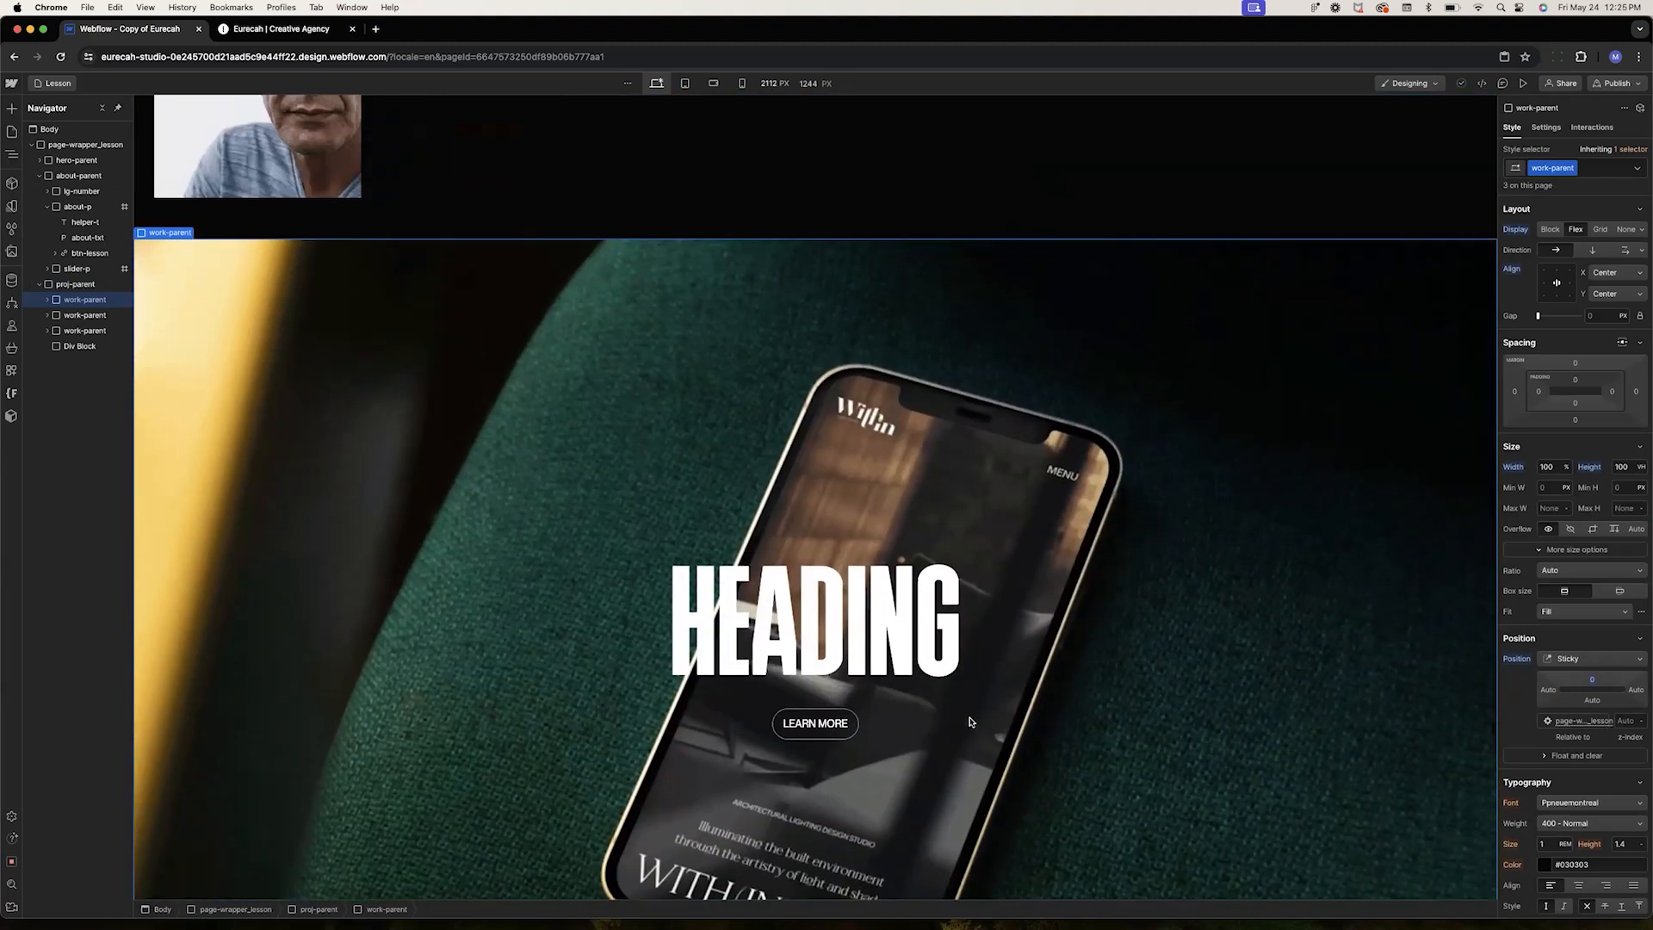
pyautogui.scroll(-4, 970, 721)
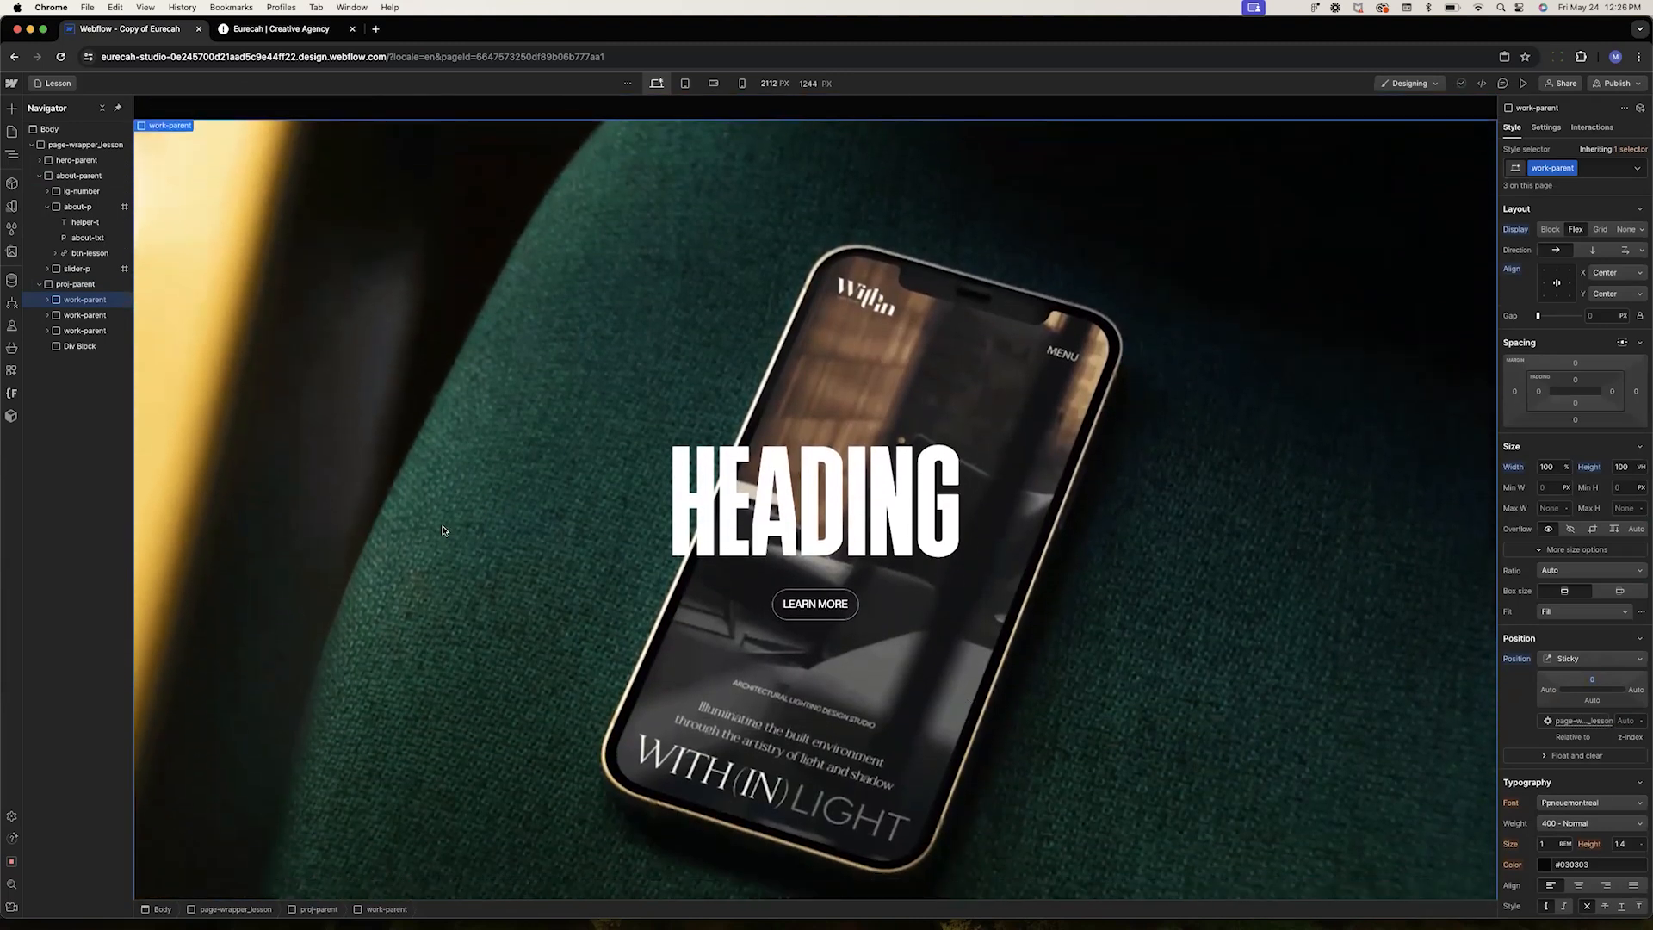
pyautogui.click(76, 285)
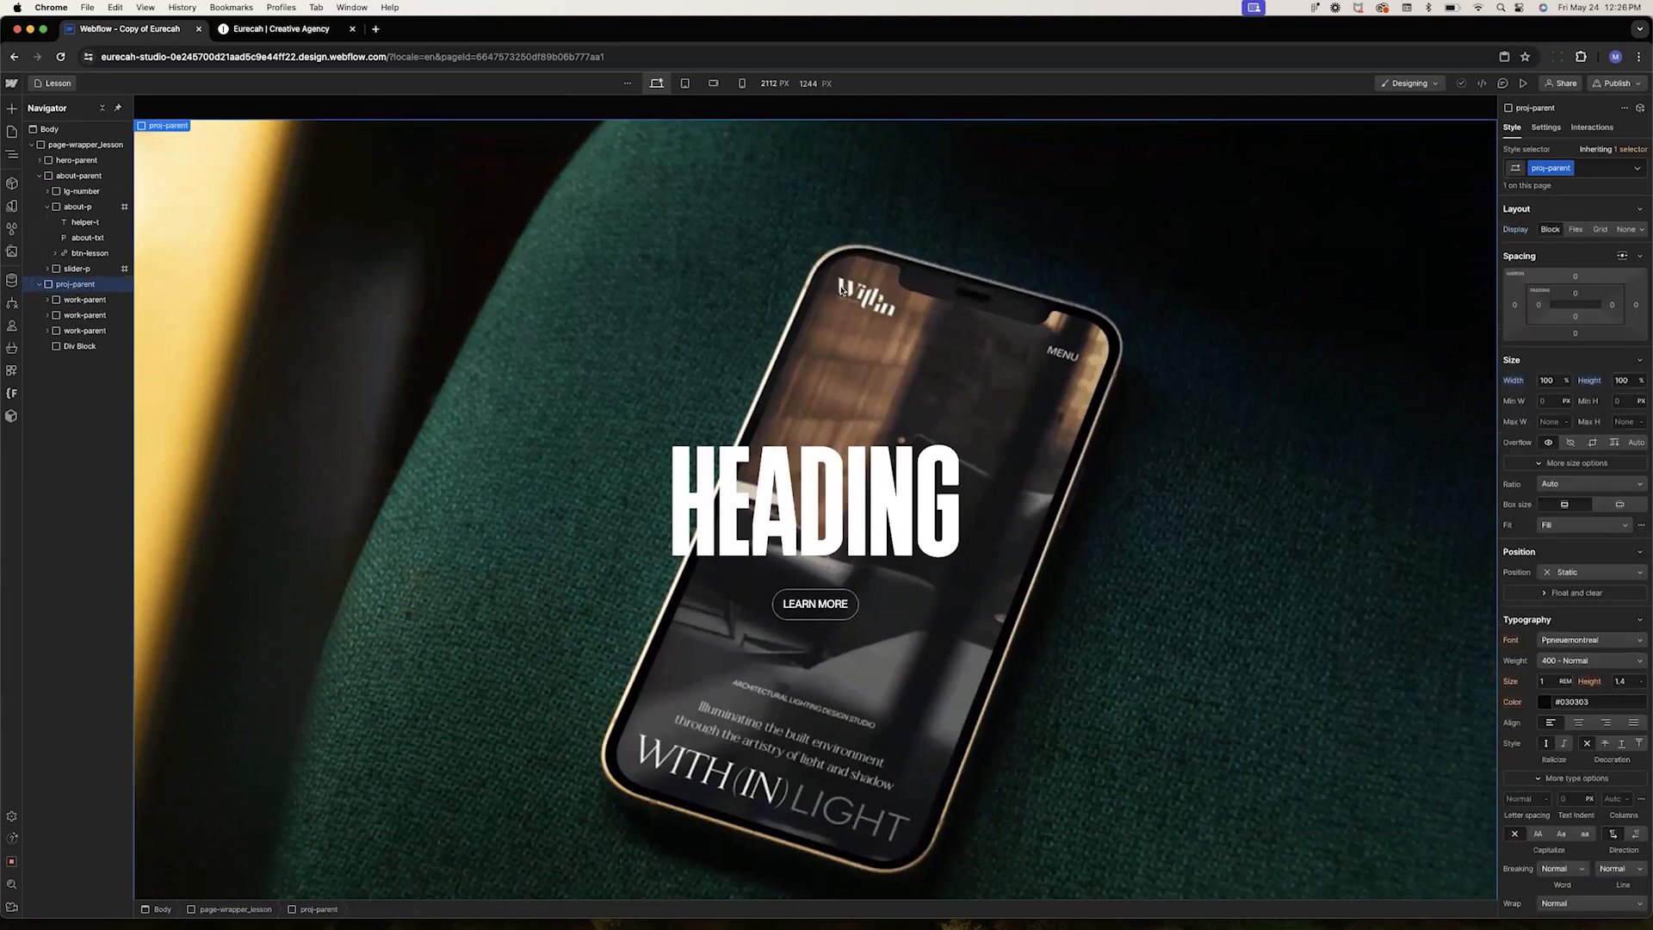
pyautogui.click(1623, 380)
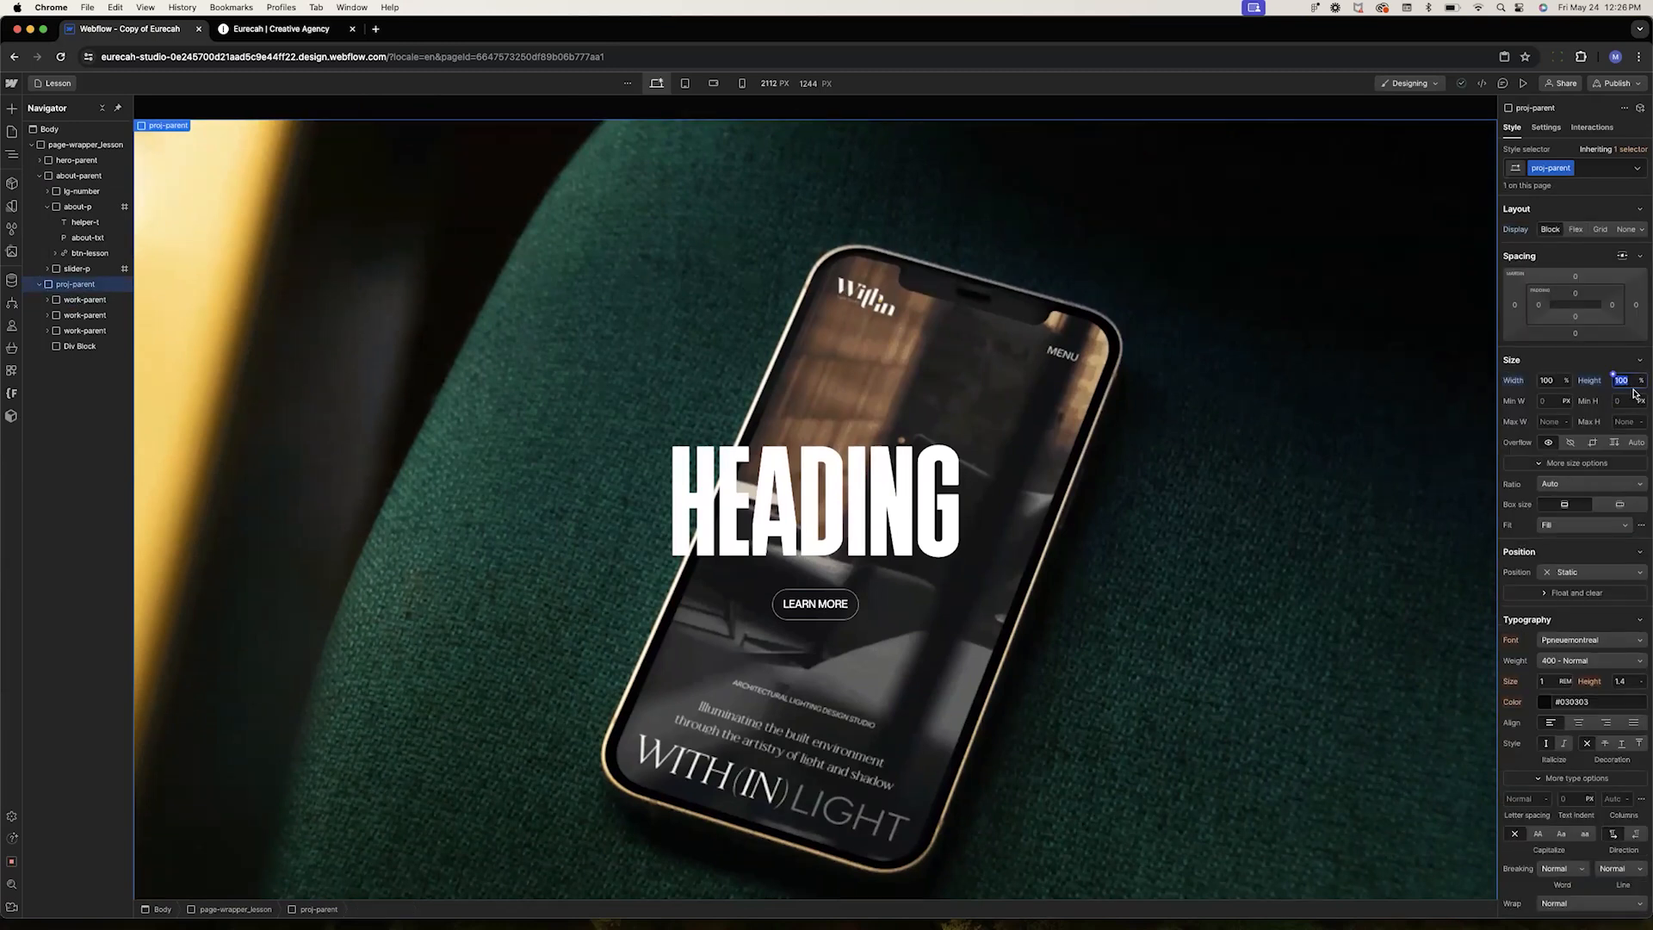
pyautogui.write('100vh')
pyautogui.press('Return')
pyautogui.scroll(-5, 1002, 555)
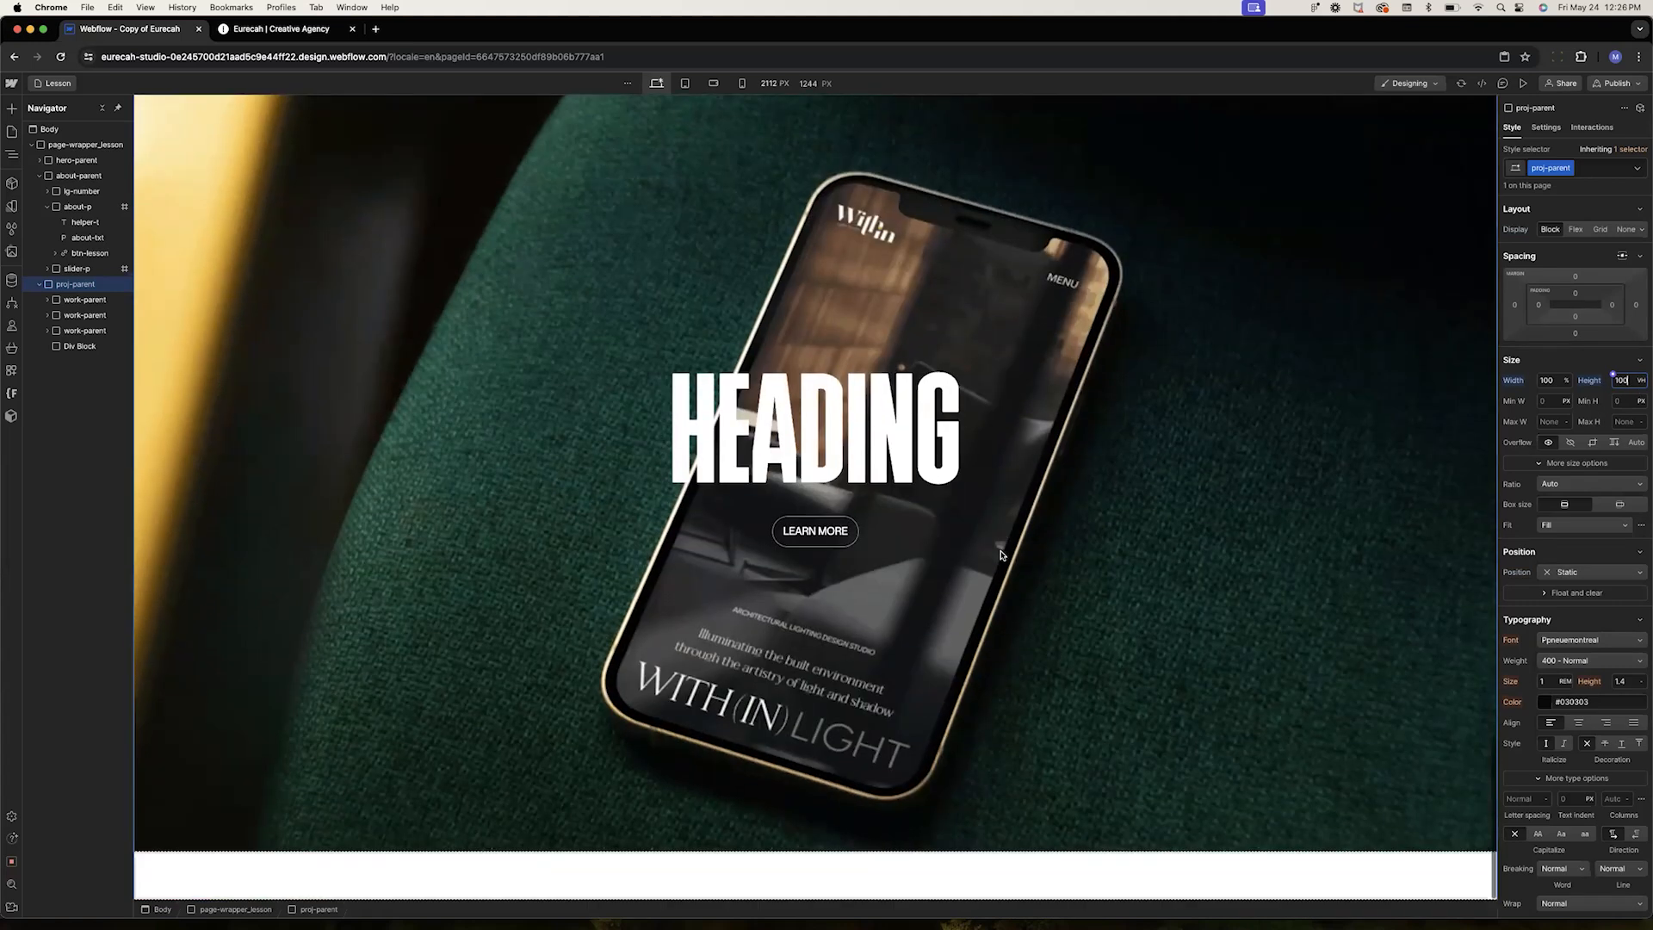
pyautogui.scroll(20, 1001, 555)
pyautogui.scroll(-17, 1001, 555)
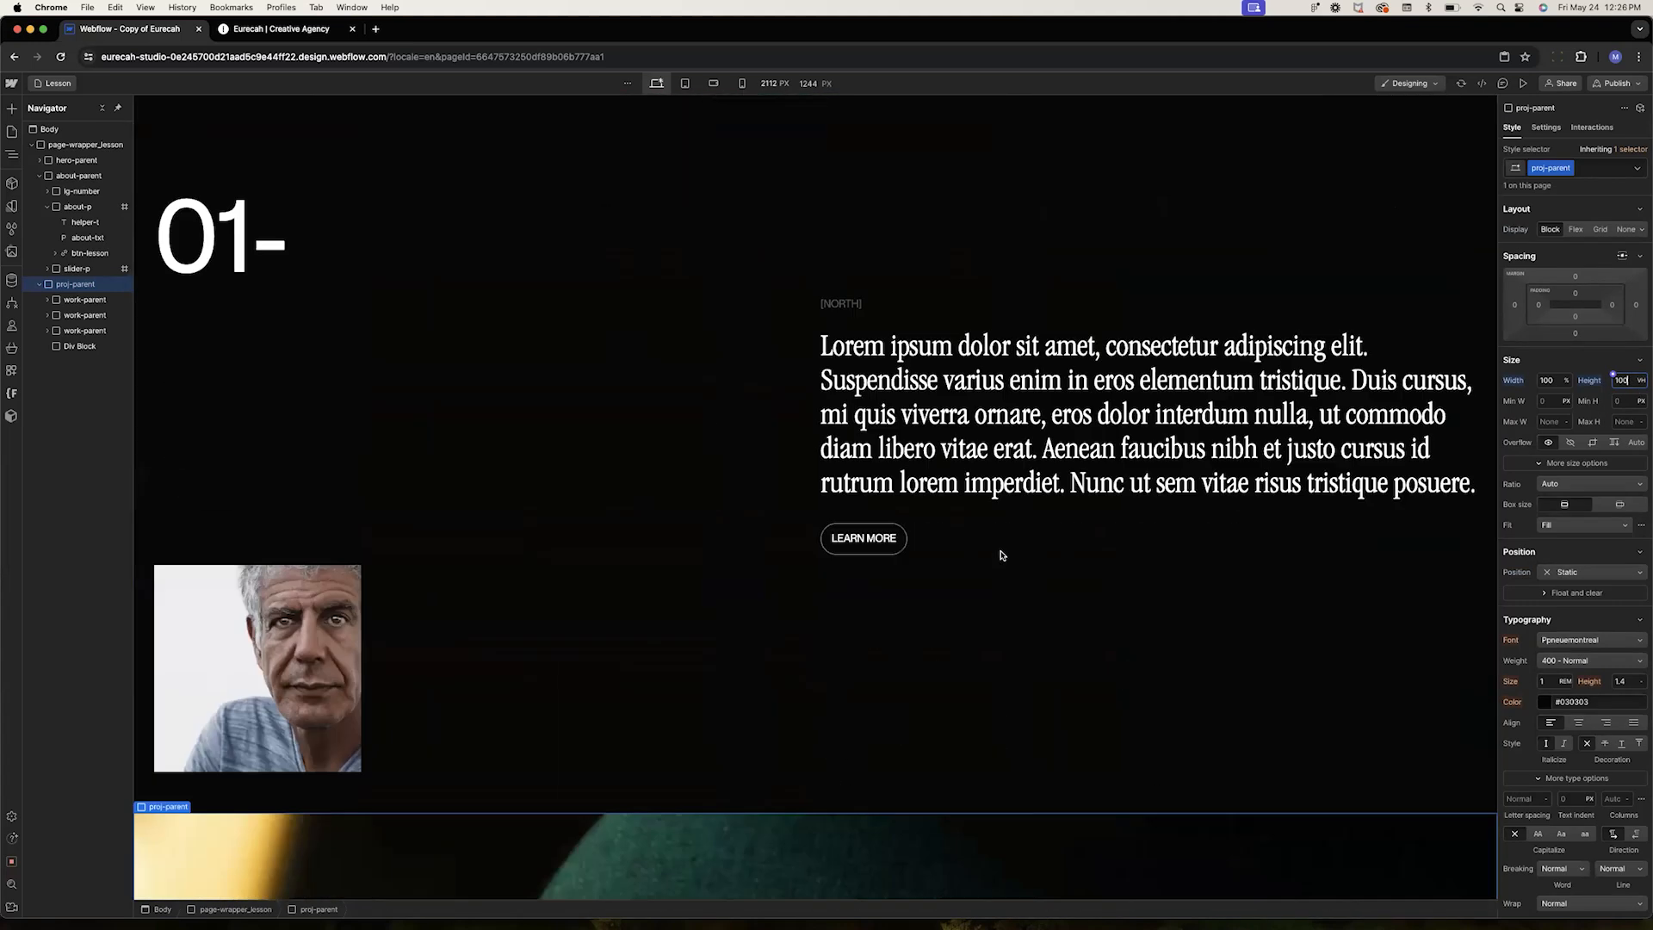
pyautogui.scroll(1, 1001, 555)
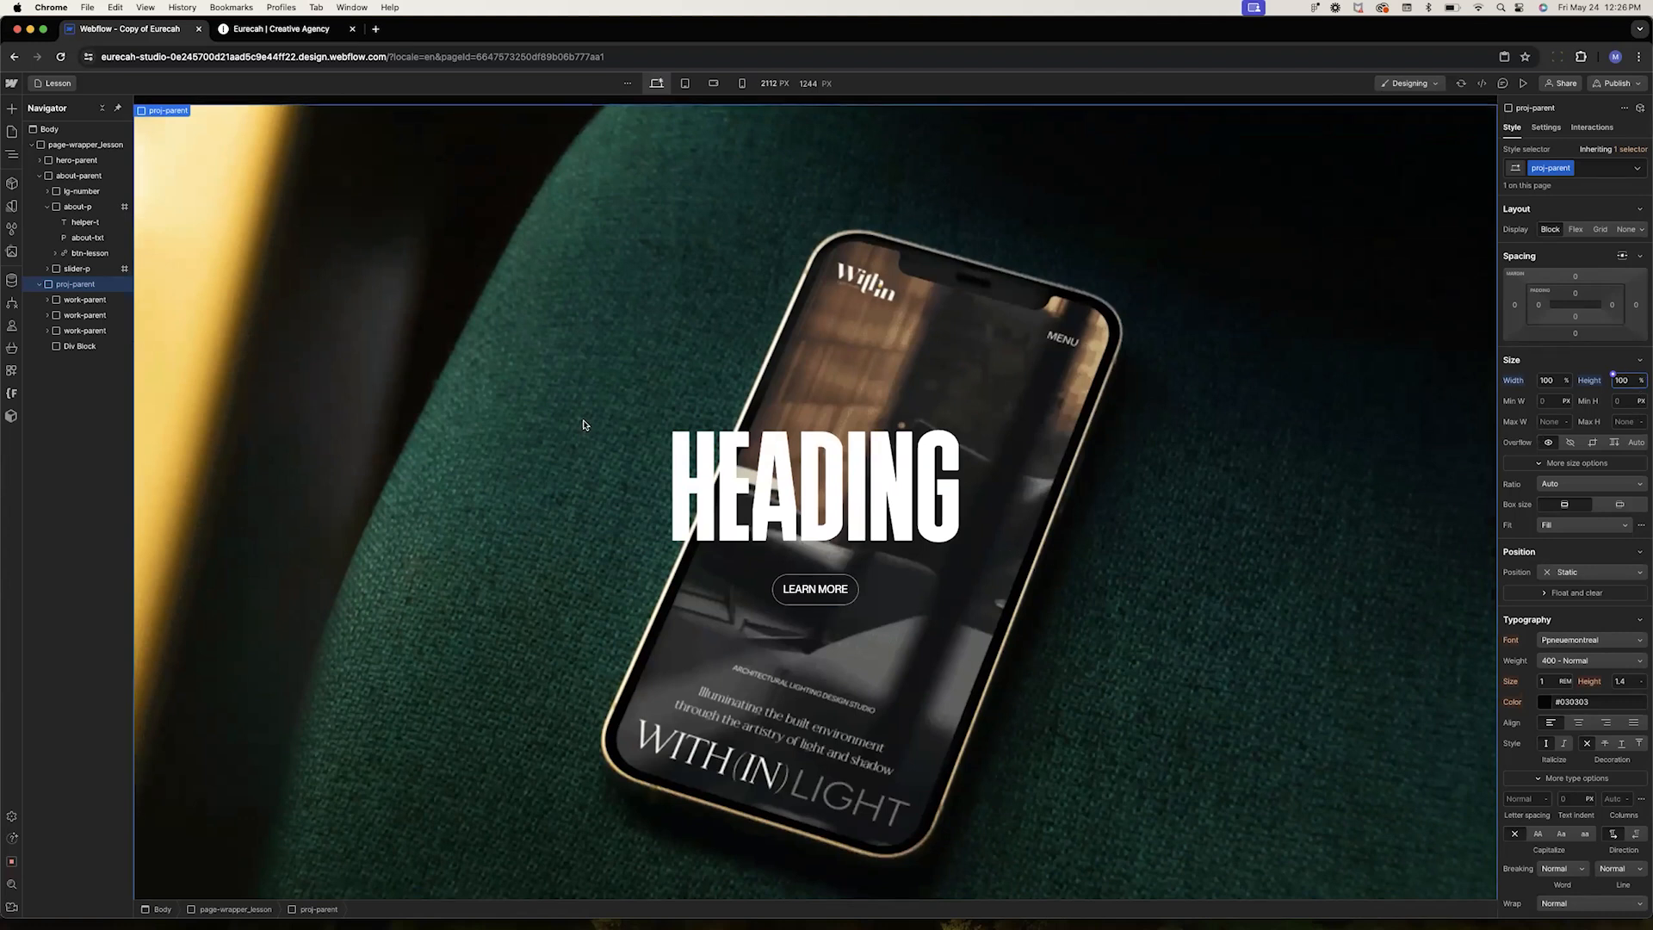
# Scroll through the page to check how the sticky project panels stack
pyautogui.scroll(-15, 583, 425)
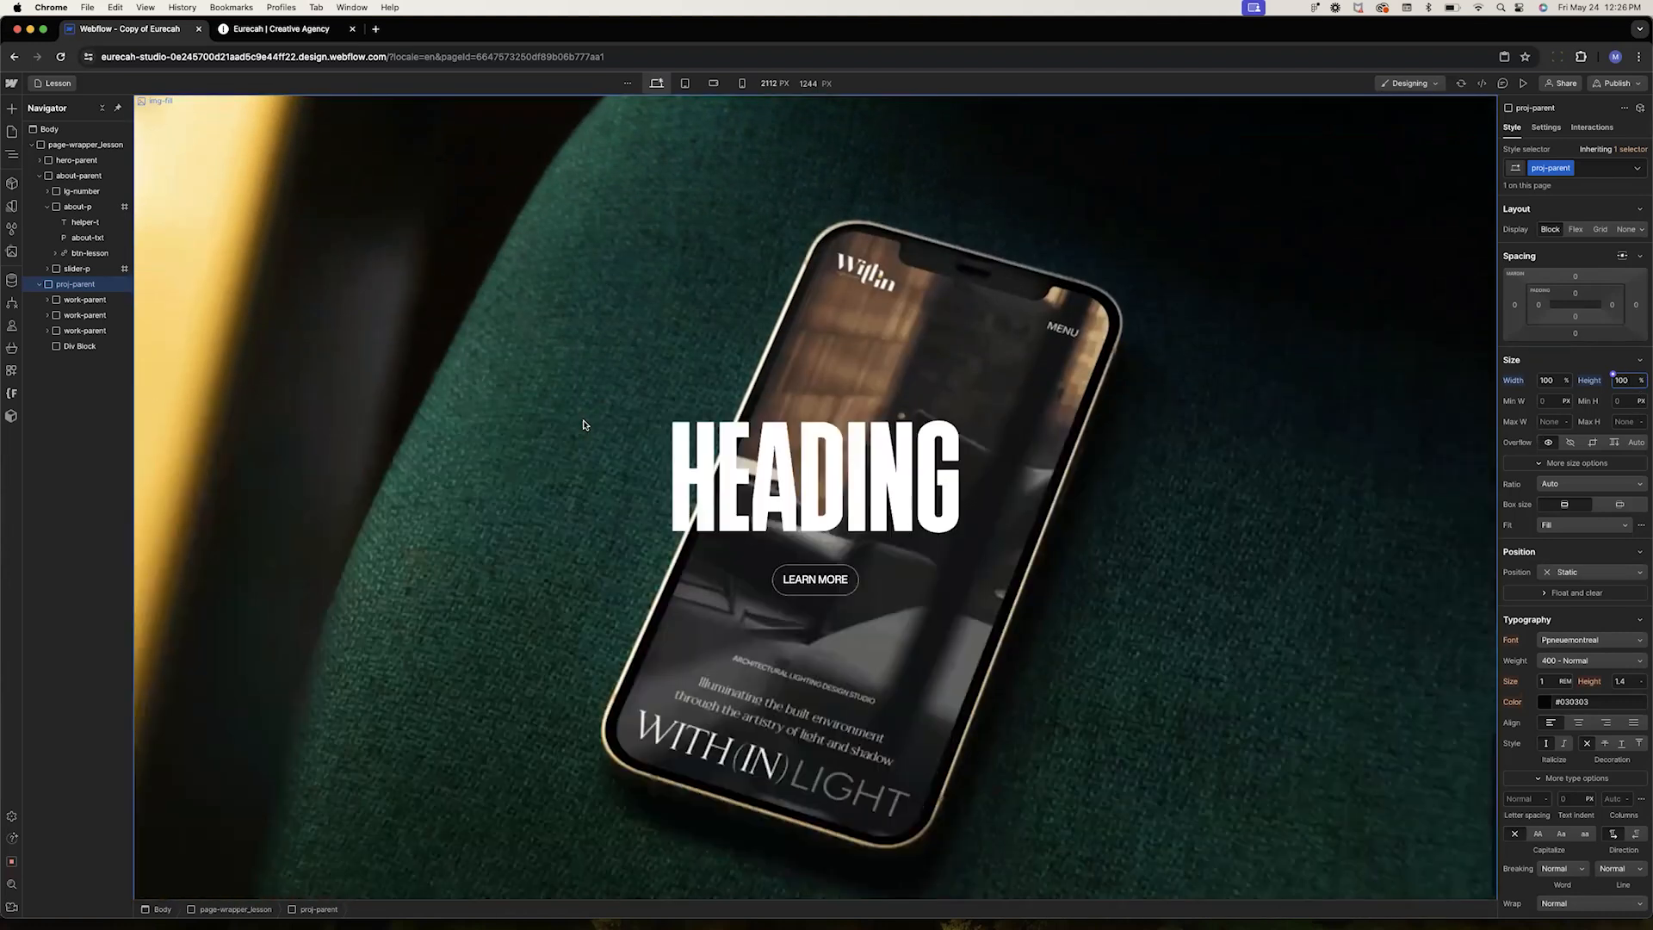
pyautogui.scroll(5, 583, 424)
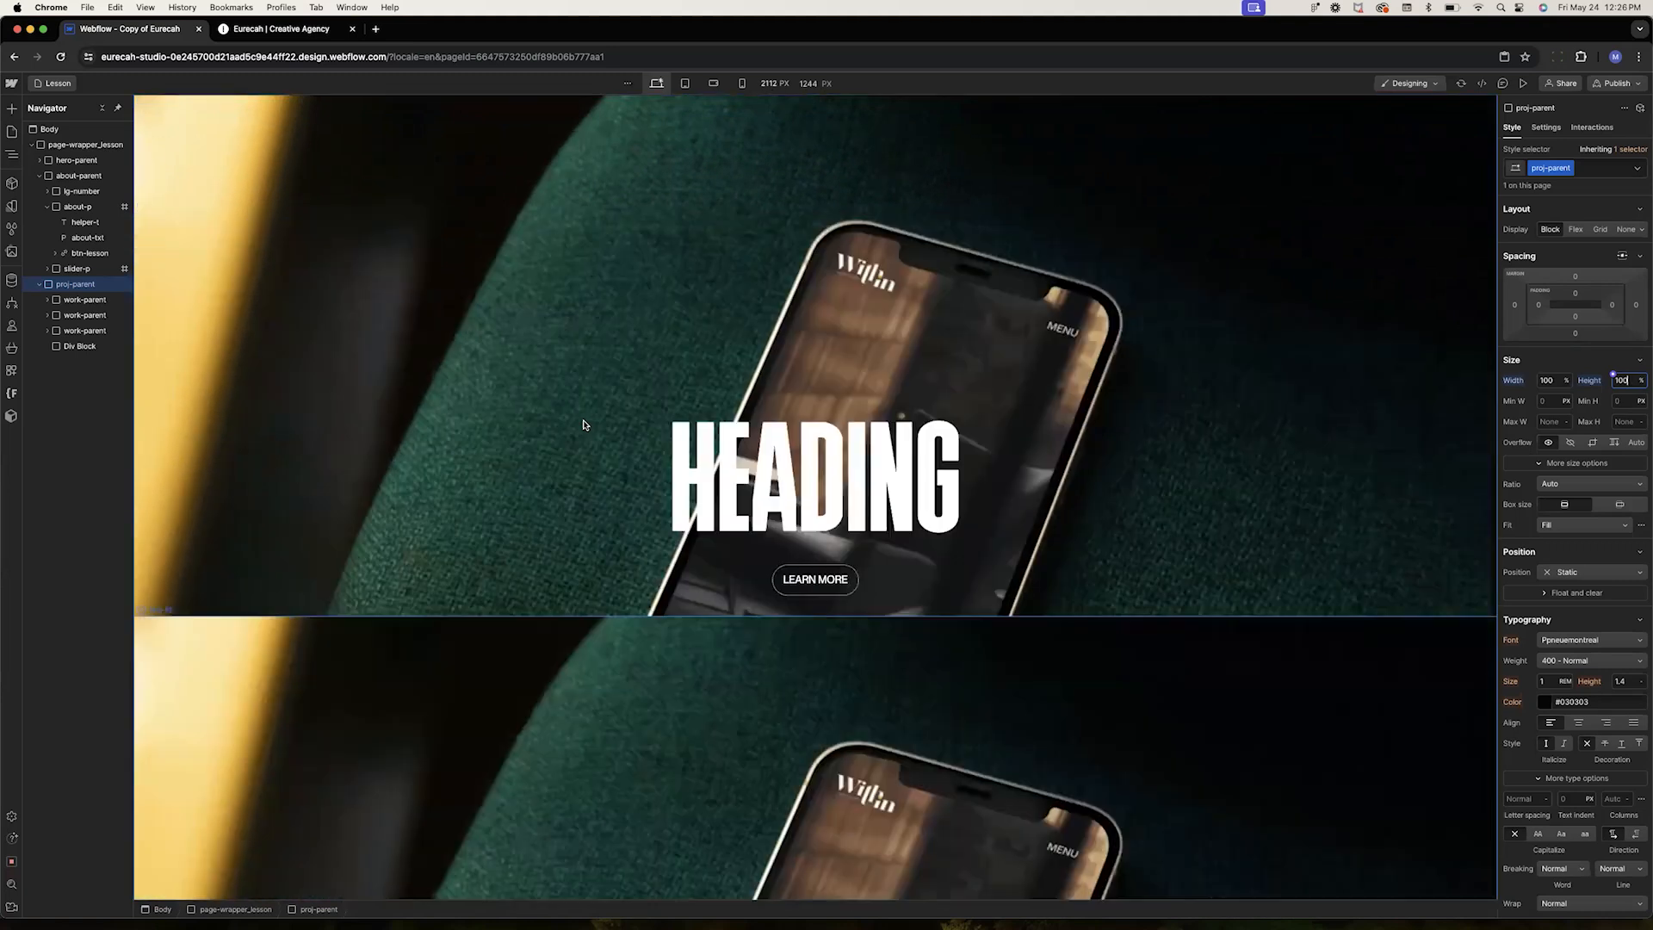
pyautogui.scroll(2, 582, 424)
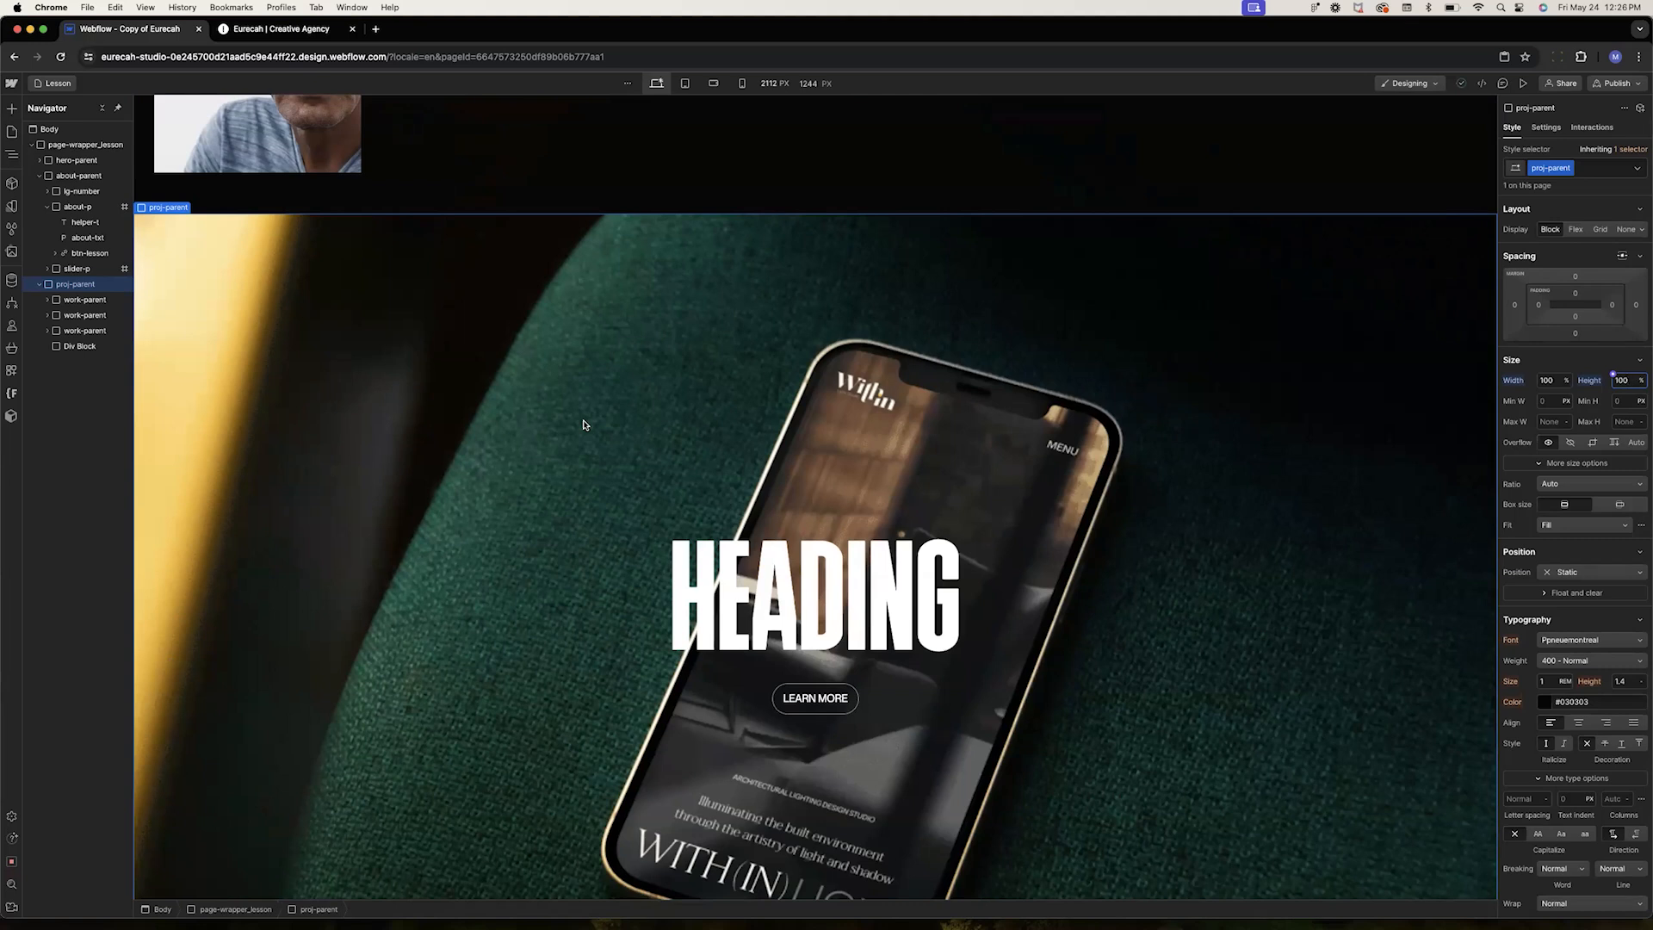
pyautogui.scroll(5, 344, 339)
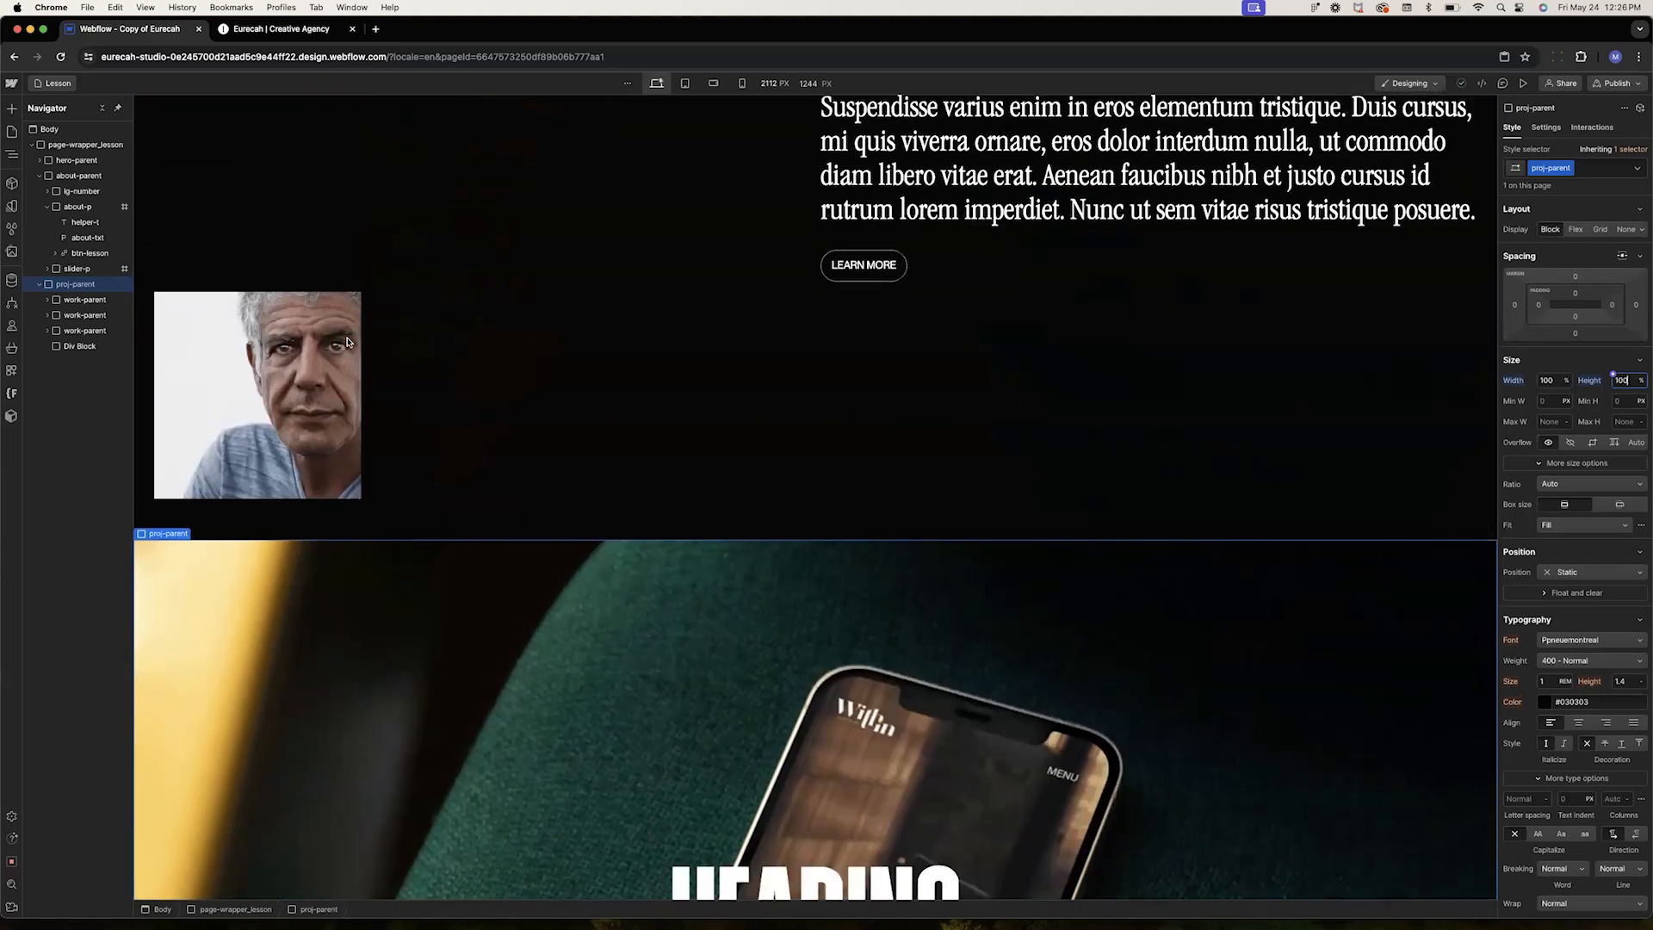
pyautogui.scroll(-6, 345, 340)
pyautogui.scroll(10, 347, 341)
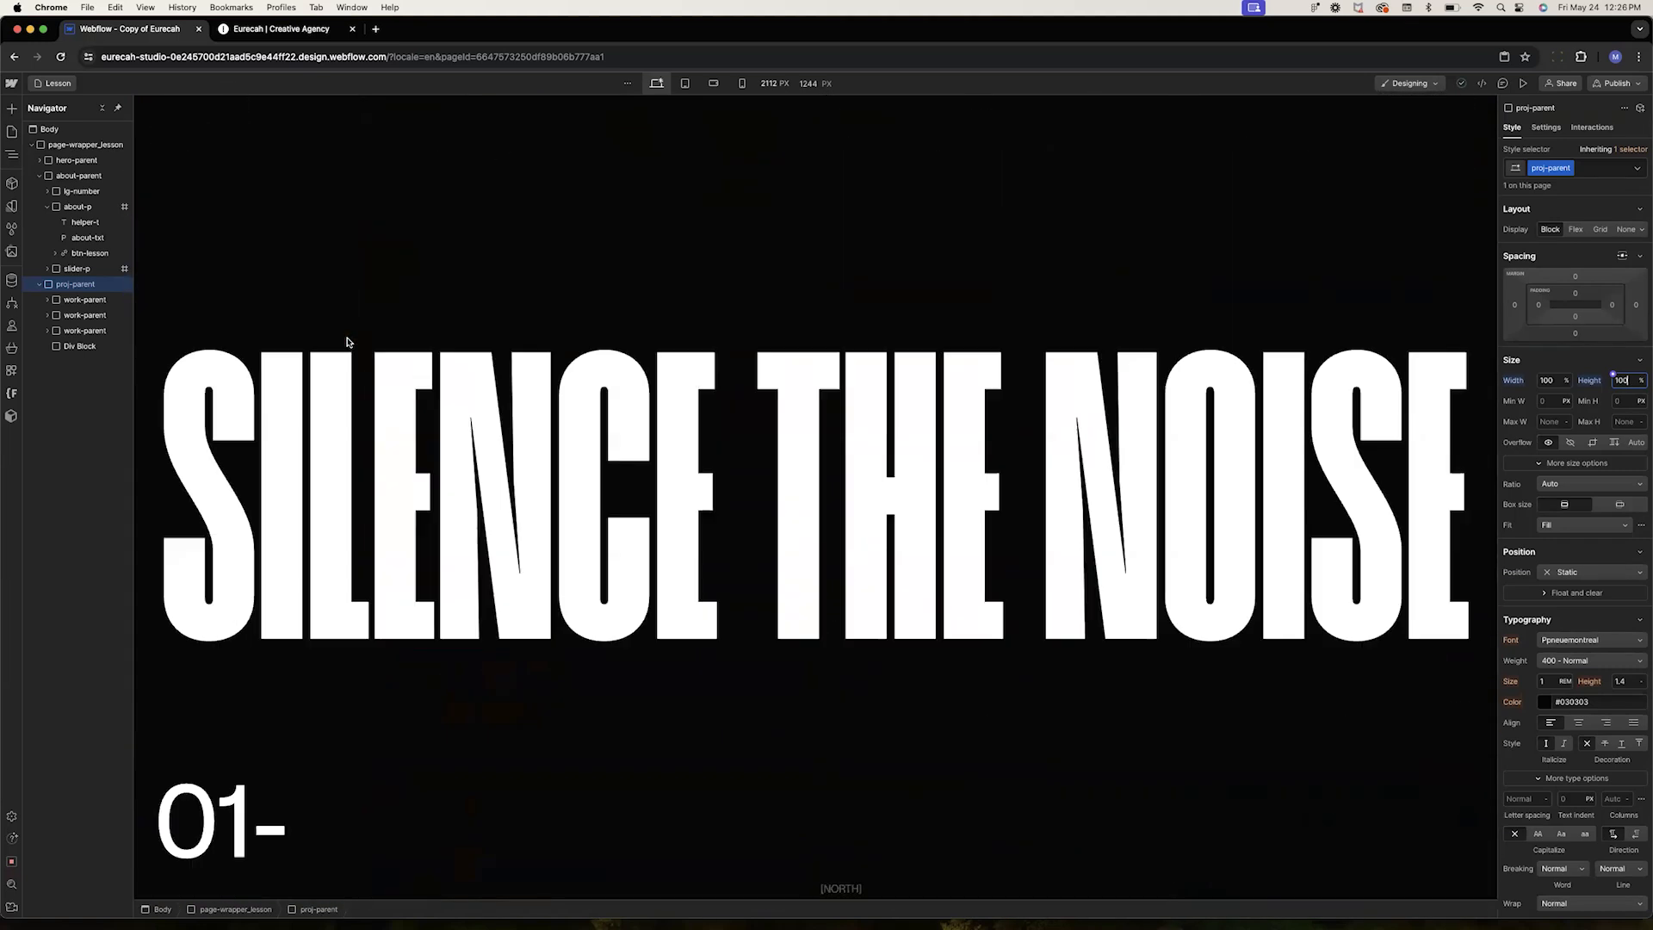
# Add a Navbar element and move it to the top of page-wrapper_lesson
pyautogui.click(86, 144)
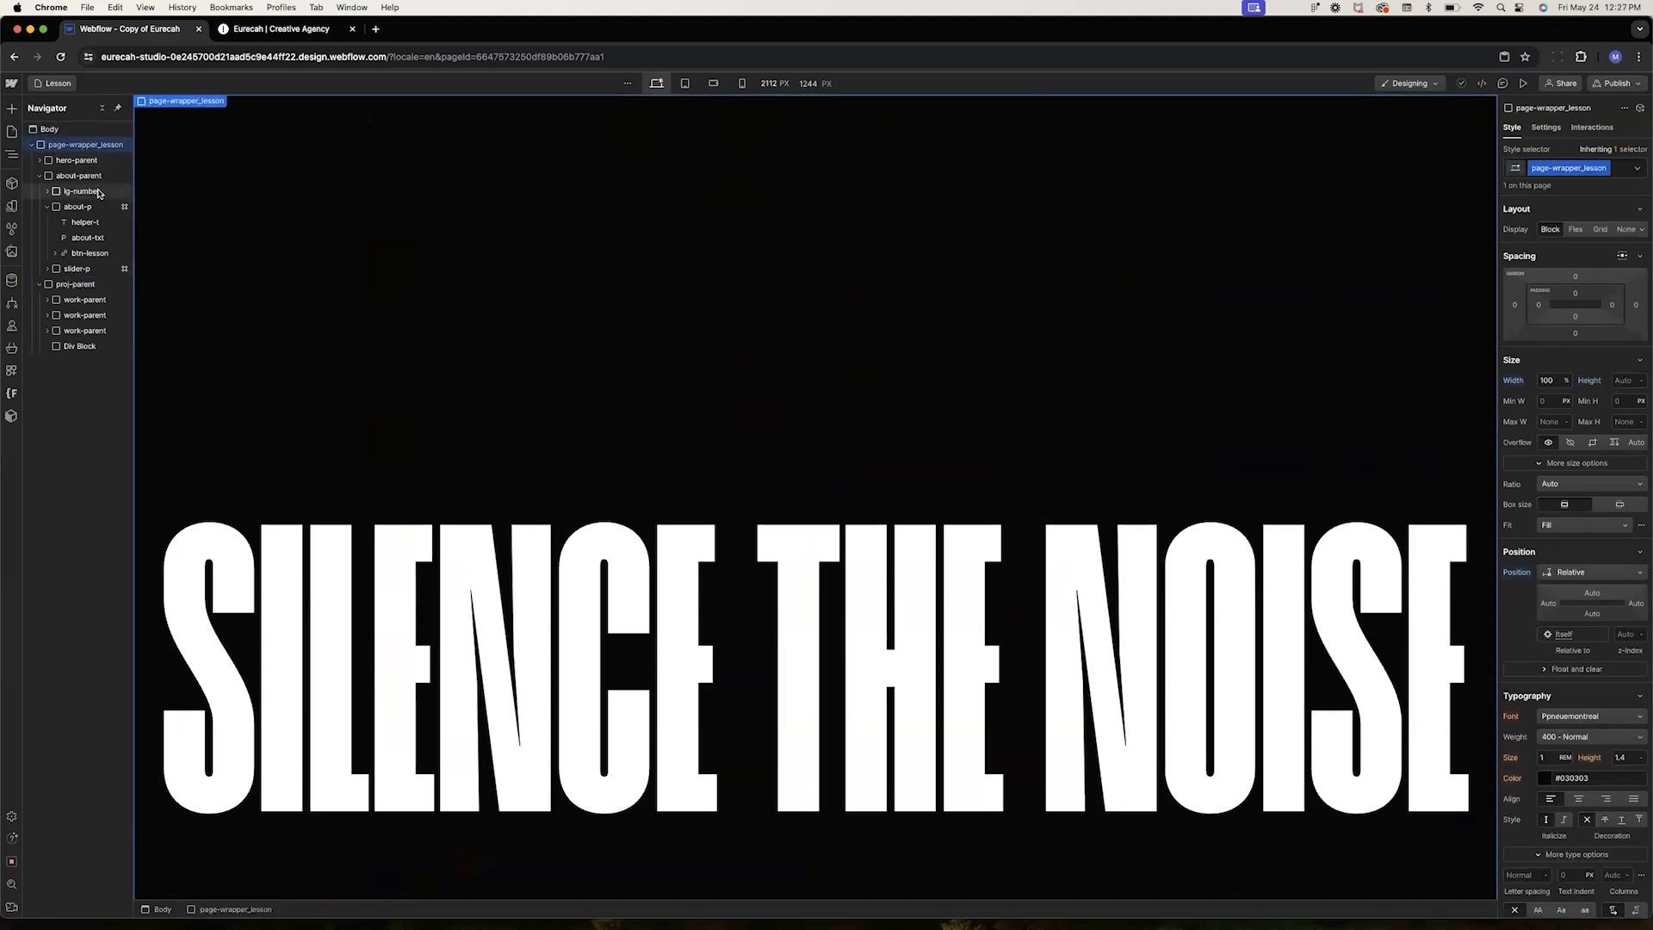
pyautogui.press('super+e')
pyautogui.write('nav')
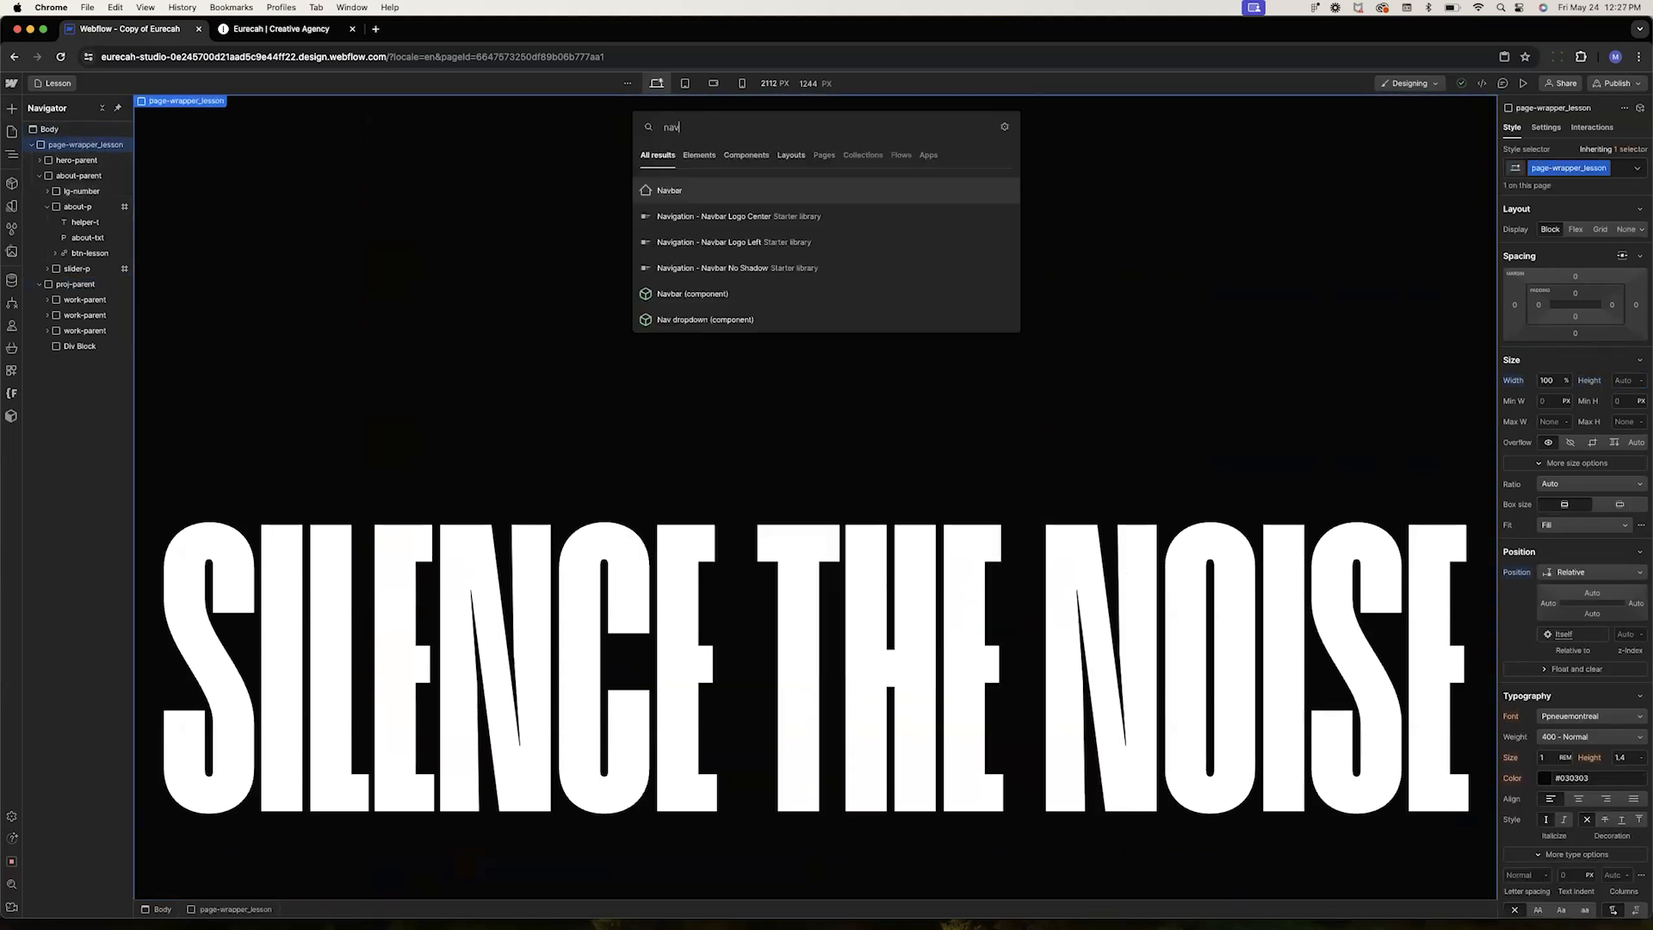
pyautogui.press('Return')
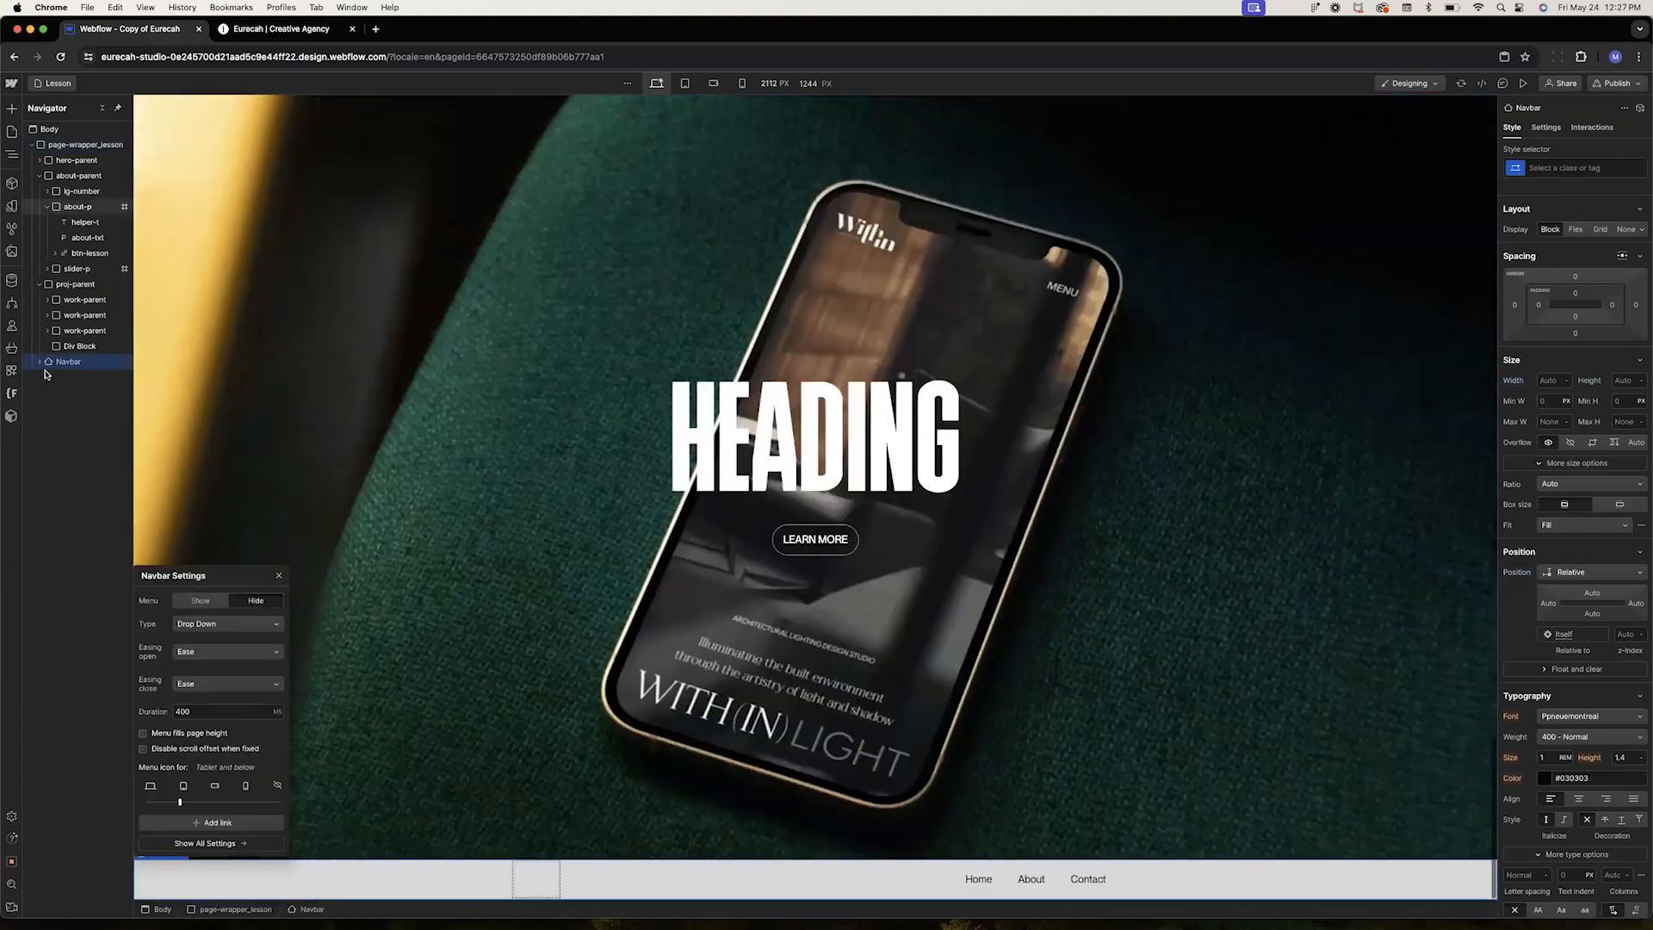
pyautogui.moveTo(76, 363); pyautogui.dragTo(75, 161)
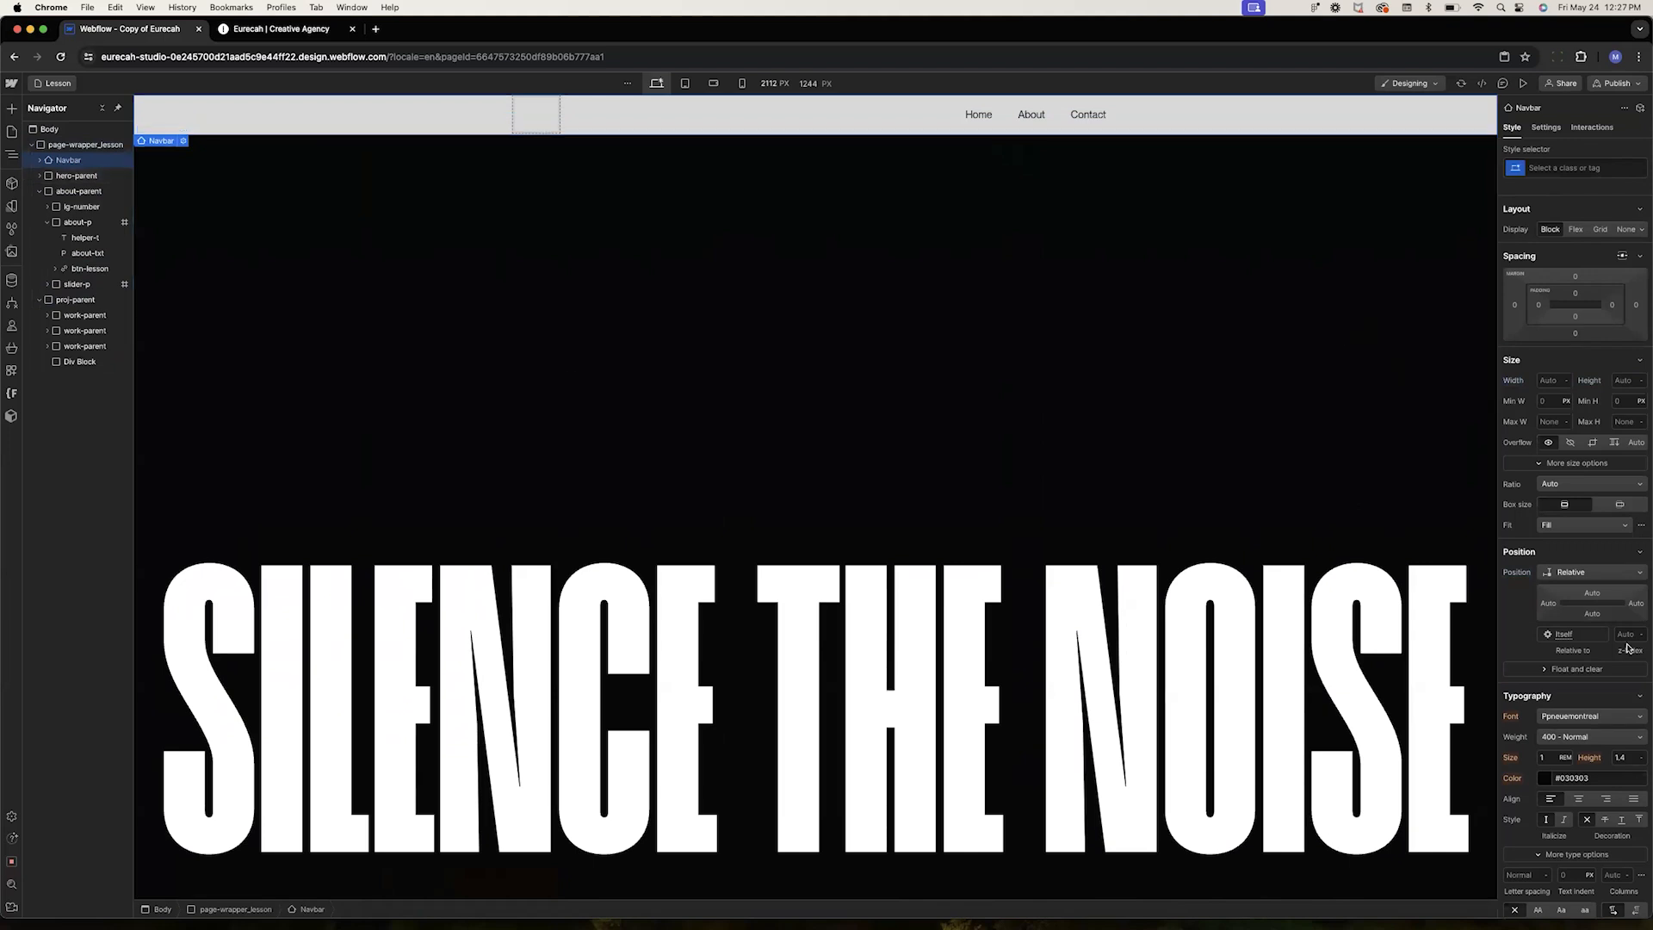
# Apply the Navbar class to the navbar, then duplicate it as a new class named Navbar-lesson
pyautogui.click(1555, 165)
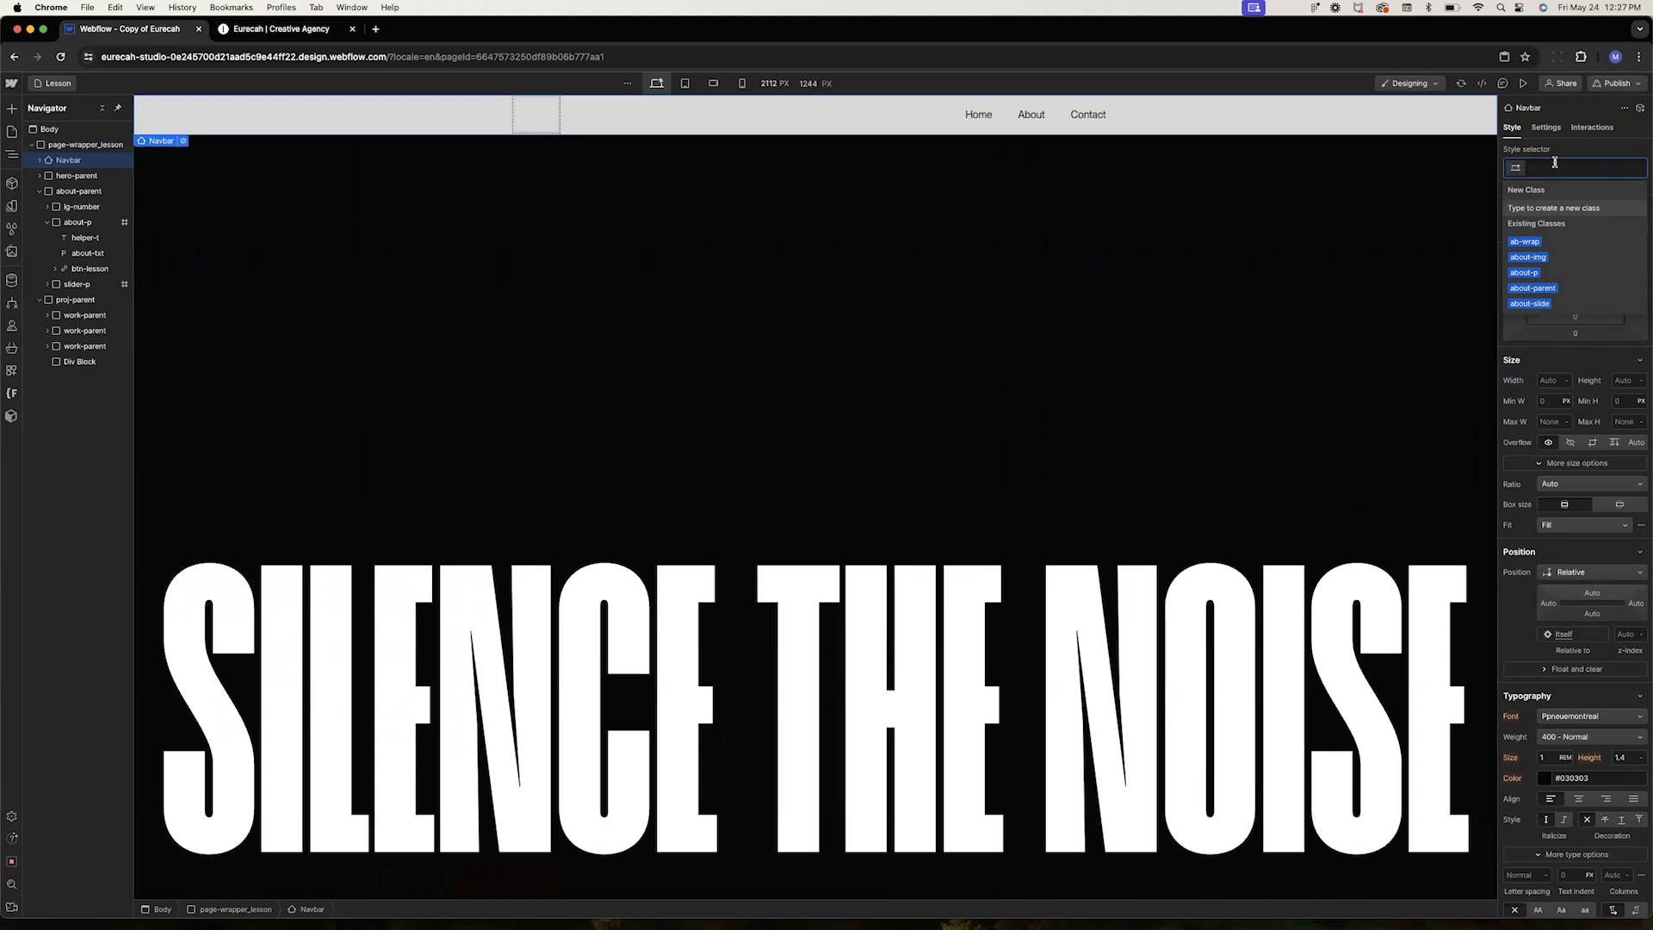
pyautogui.write('navbar')
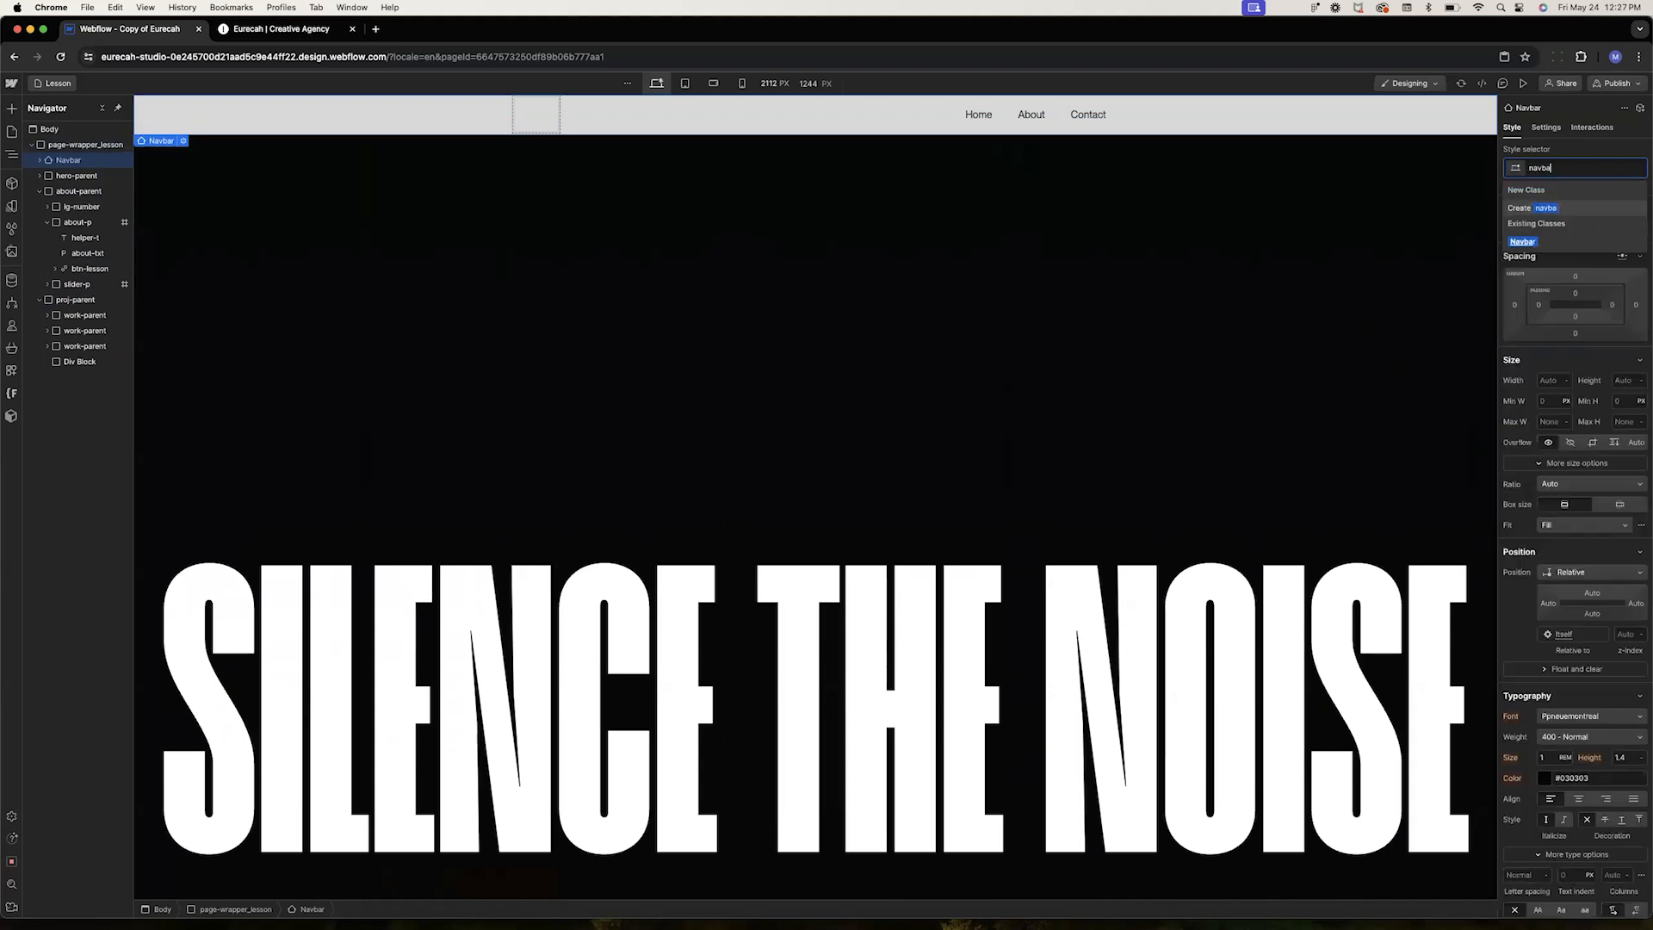
pyautogui.press('Return')
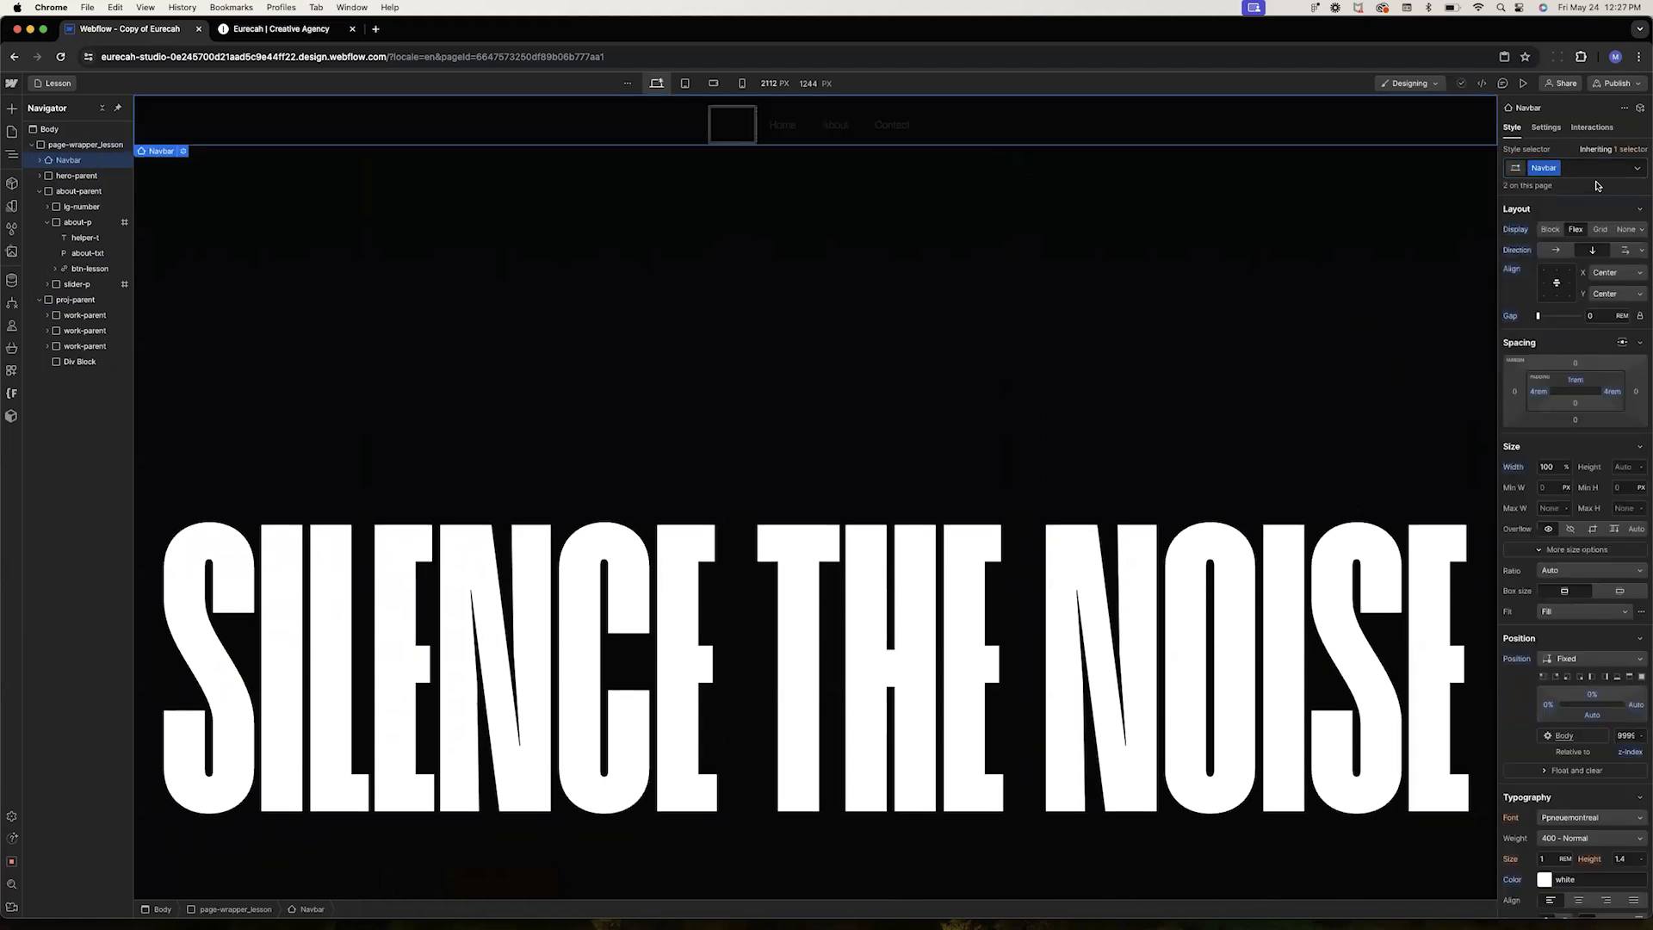
pyautogui.click(1555, 168)
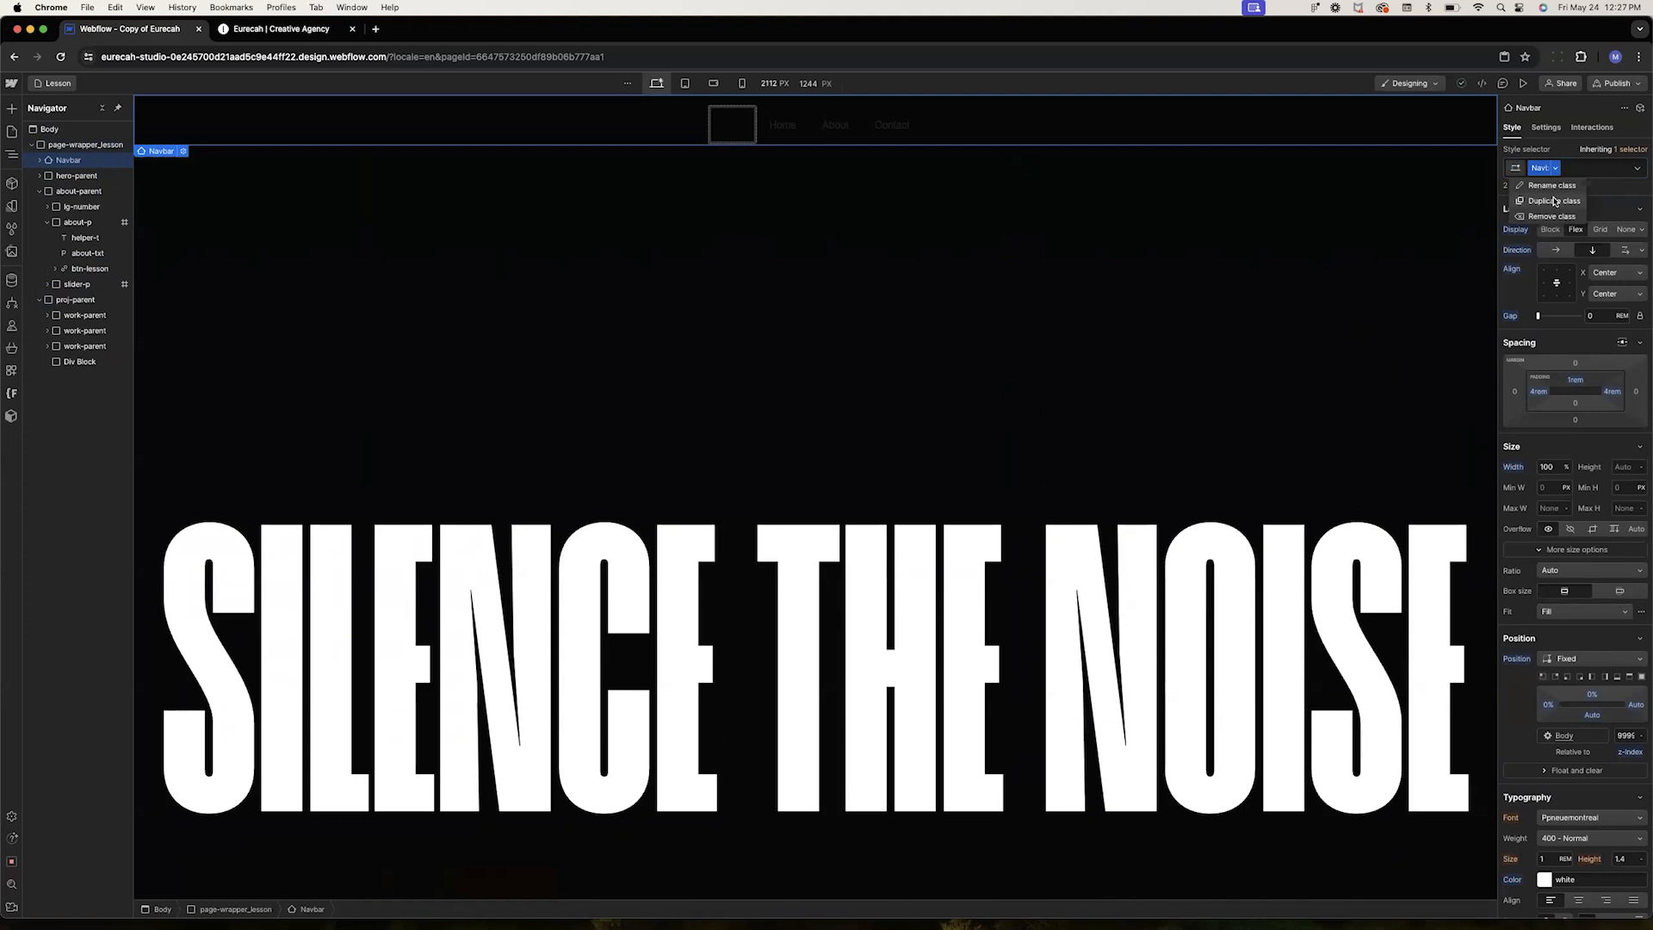
pyautogui.click(1554, 200)
pyautogui.press('BackSpace')
pyautogui.press('BackSpace')
pyautogui.press('BackSpace')
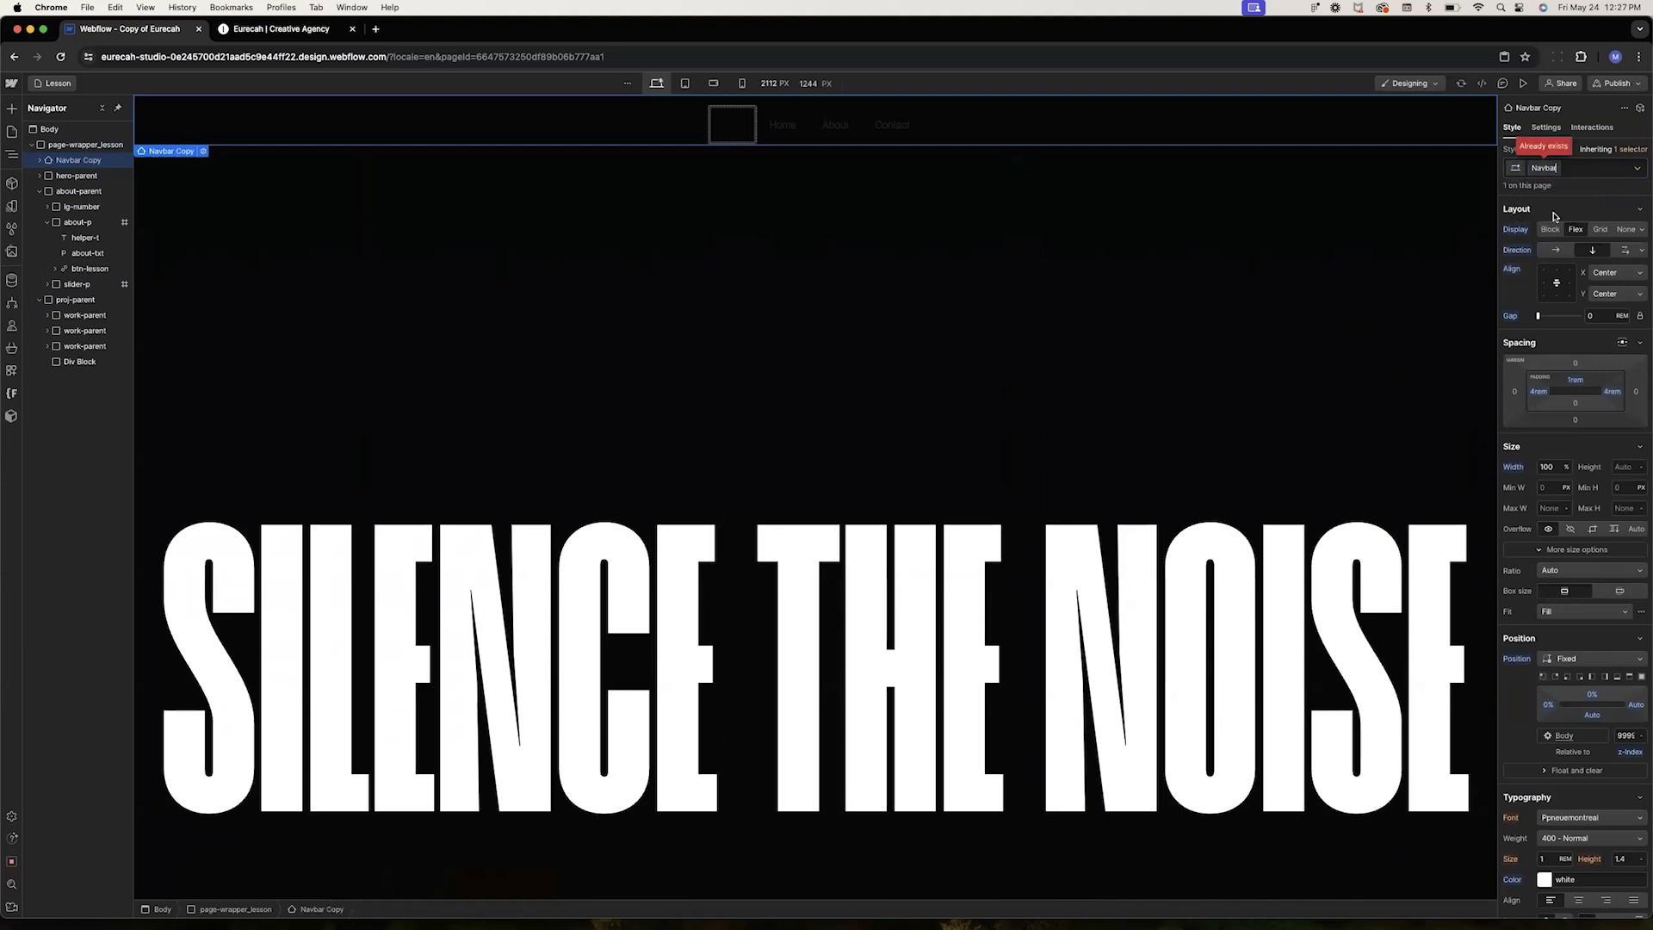
pyautogui.write('-lesson')
pyautogui.press('Return')
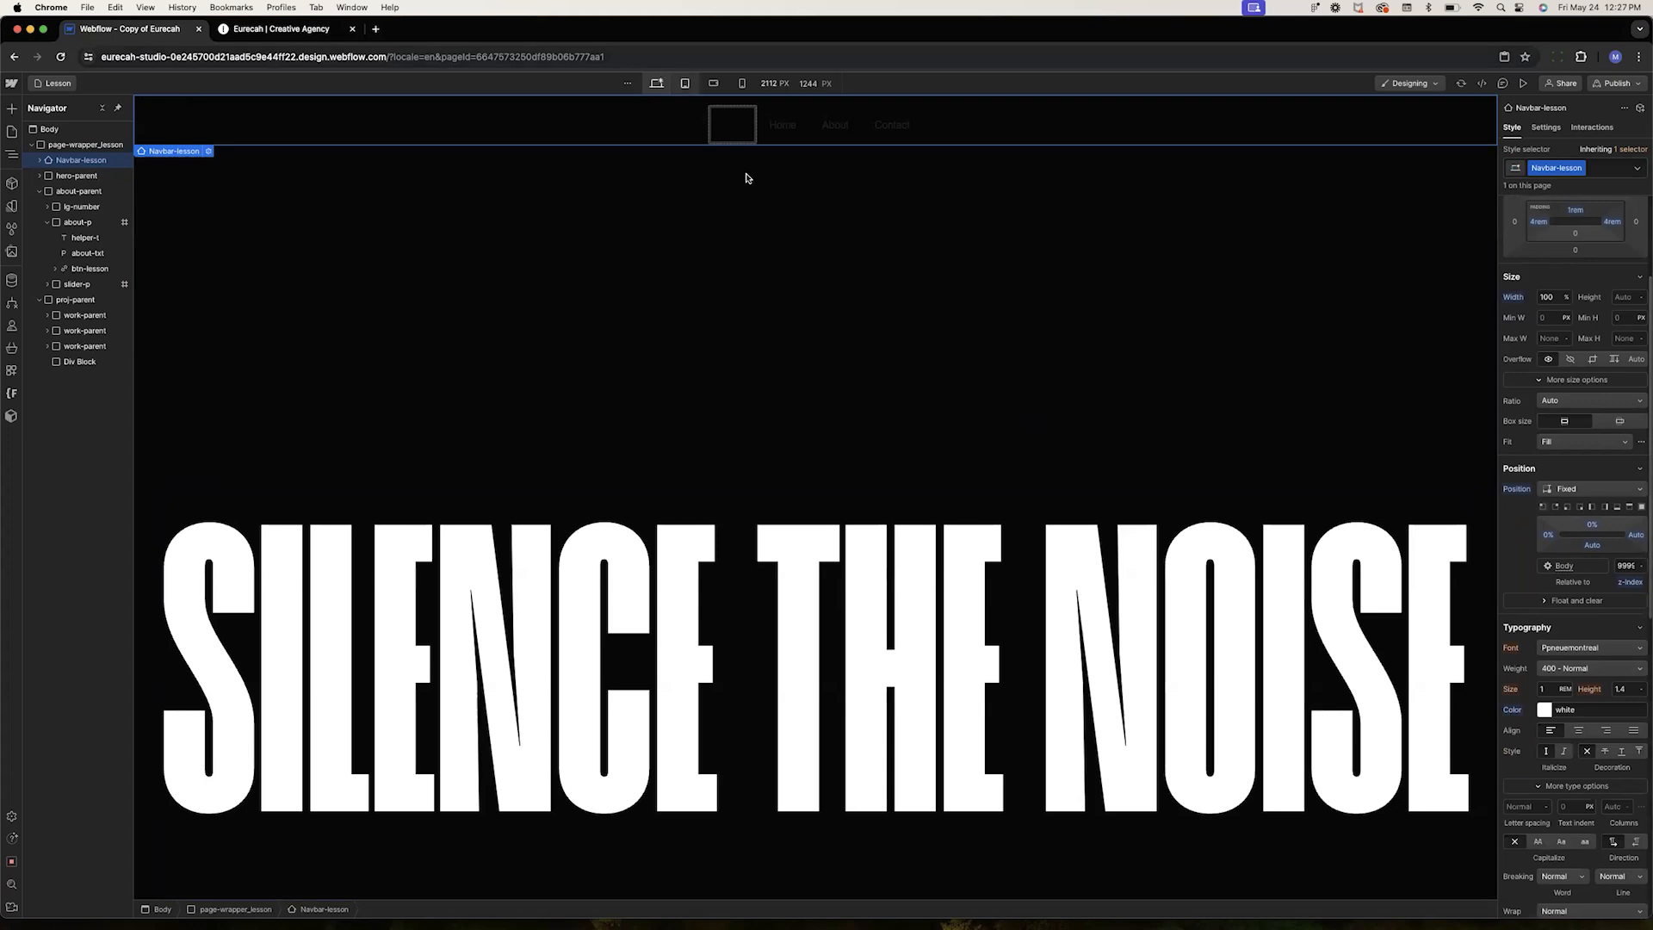
# Give the Home link a new nav-link-lesson class and set its text color to the White variable
pyautogui.click(773, 140)
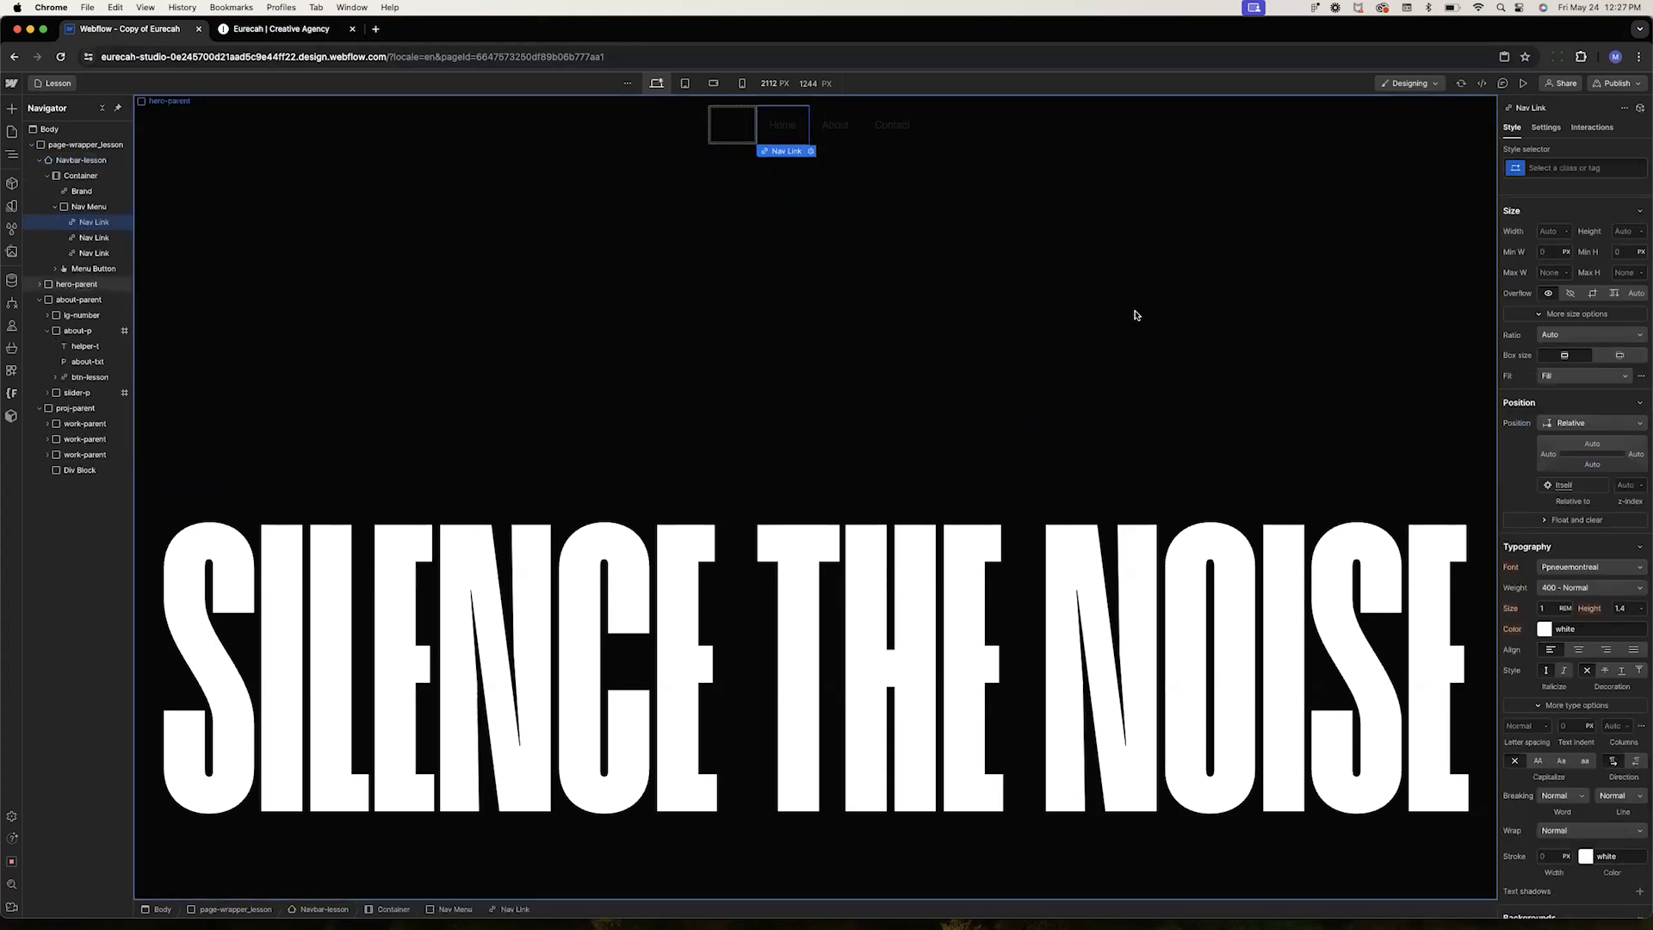
pyautogui.press('super+Return')
pyautogui.write('nav-link-lesson')
pyautogui.press('Return')
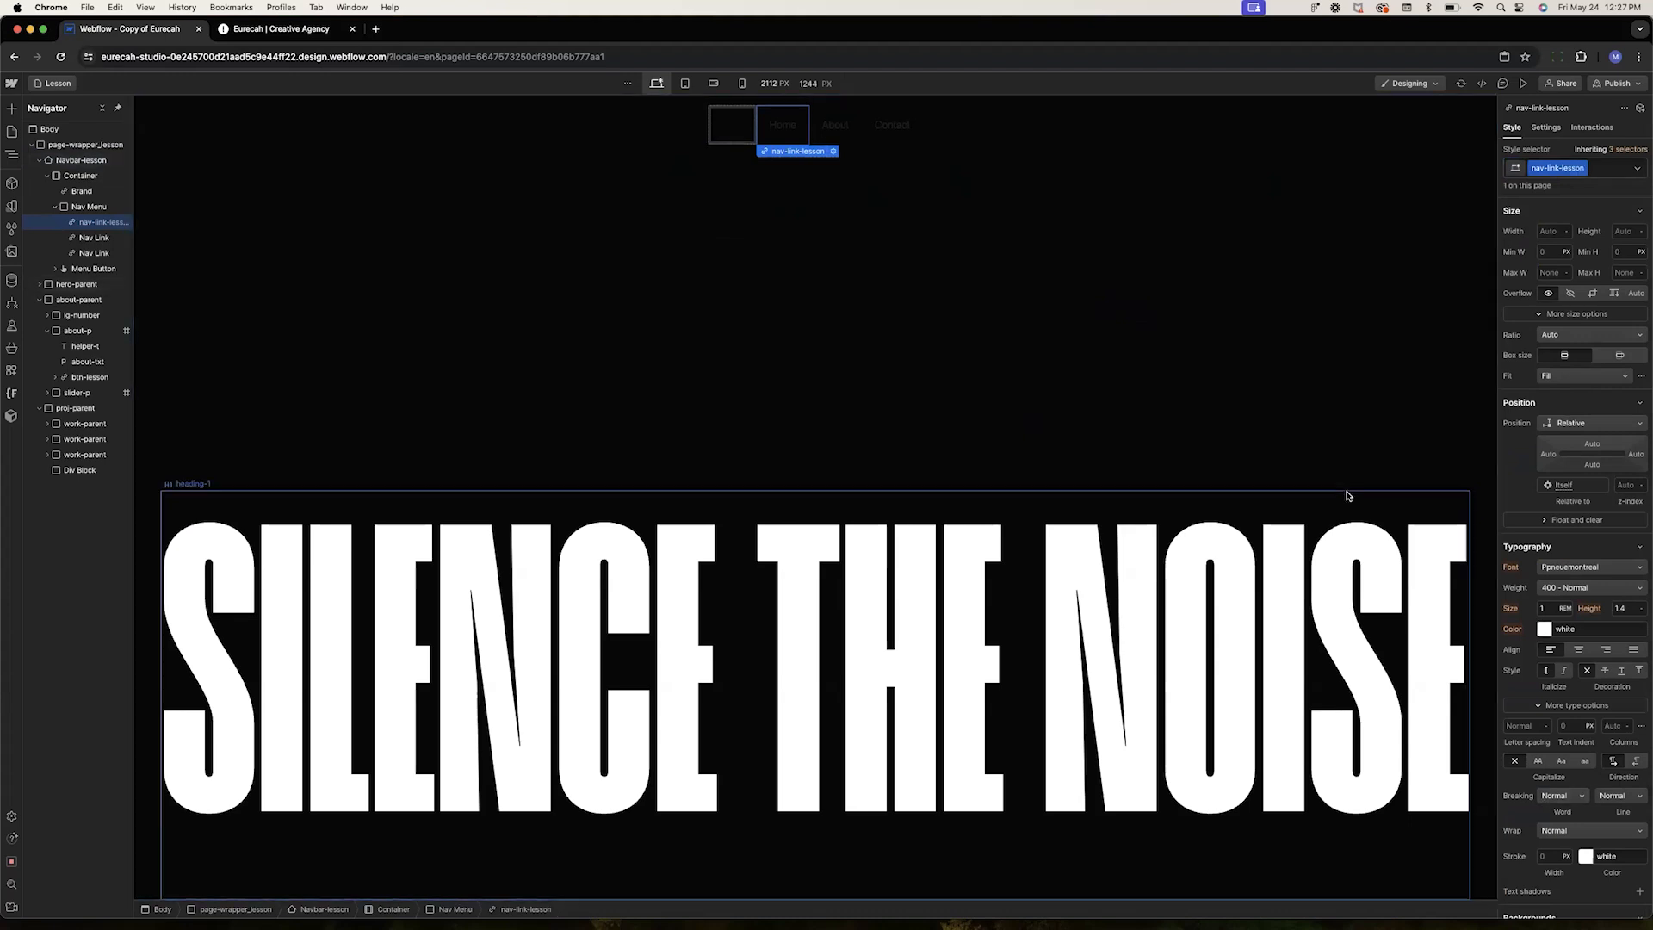
pyautogui.click(1542, 629)
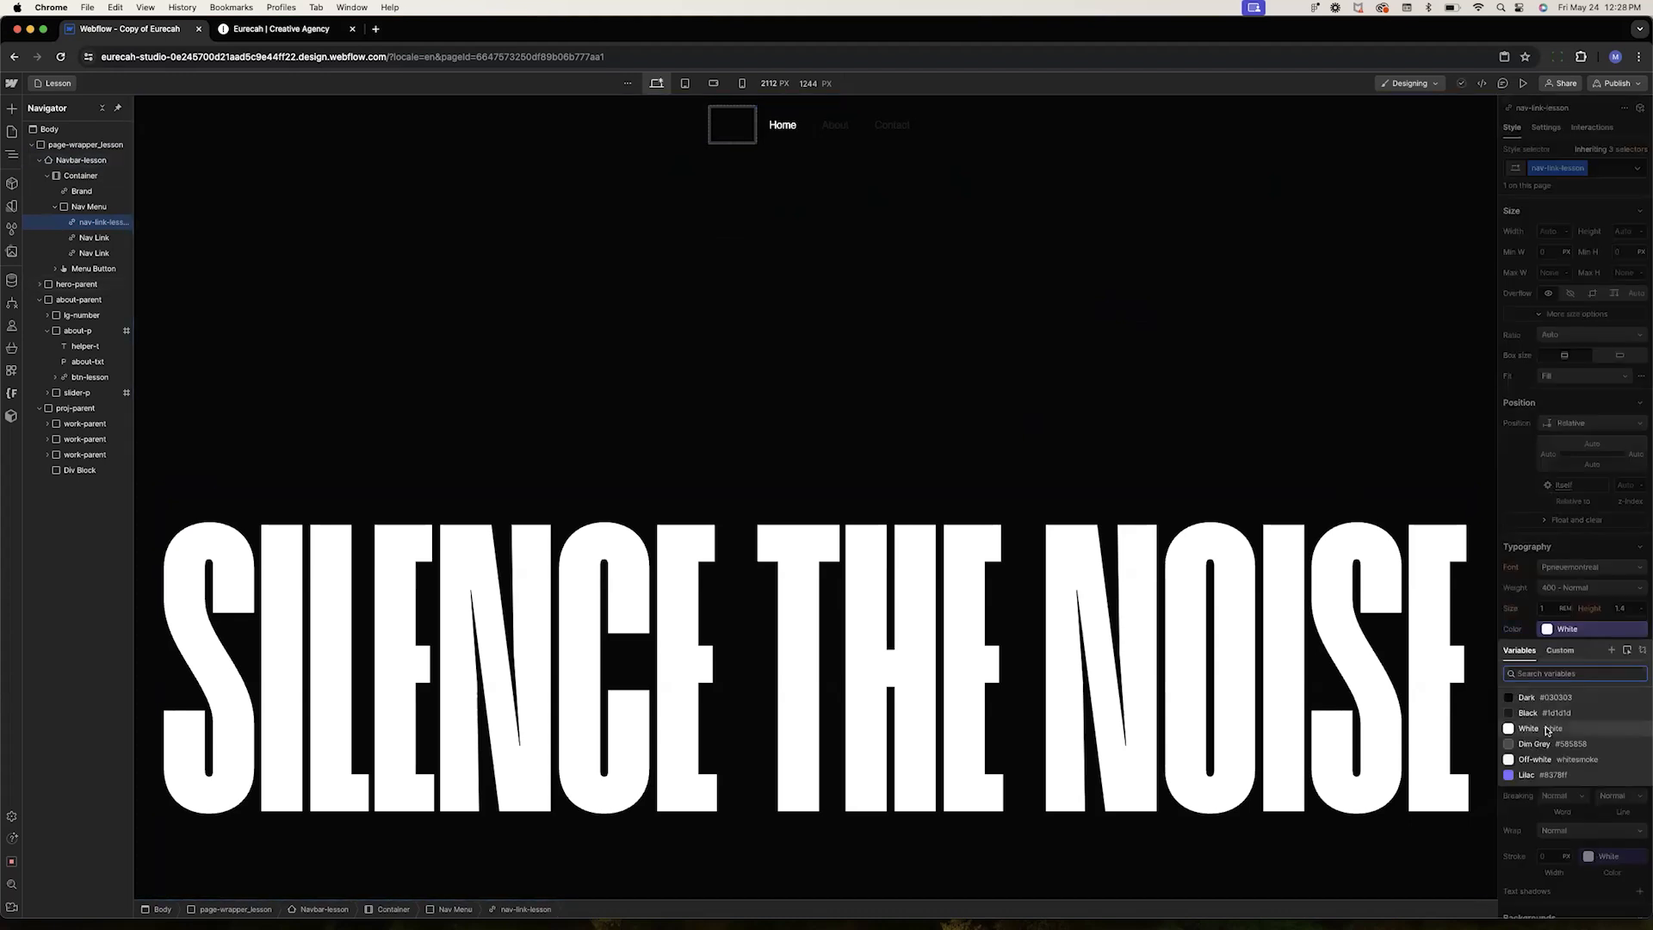
pyautogui.click(1547, 730)
# Apply the nav-link-lesson class to the About and Contact links
pyautogui.click(831, 129)
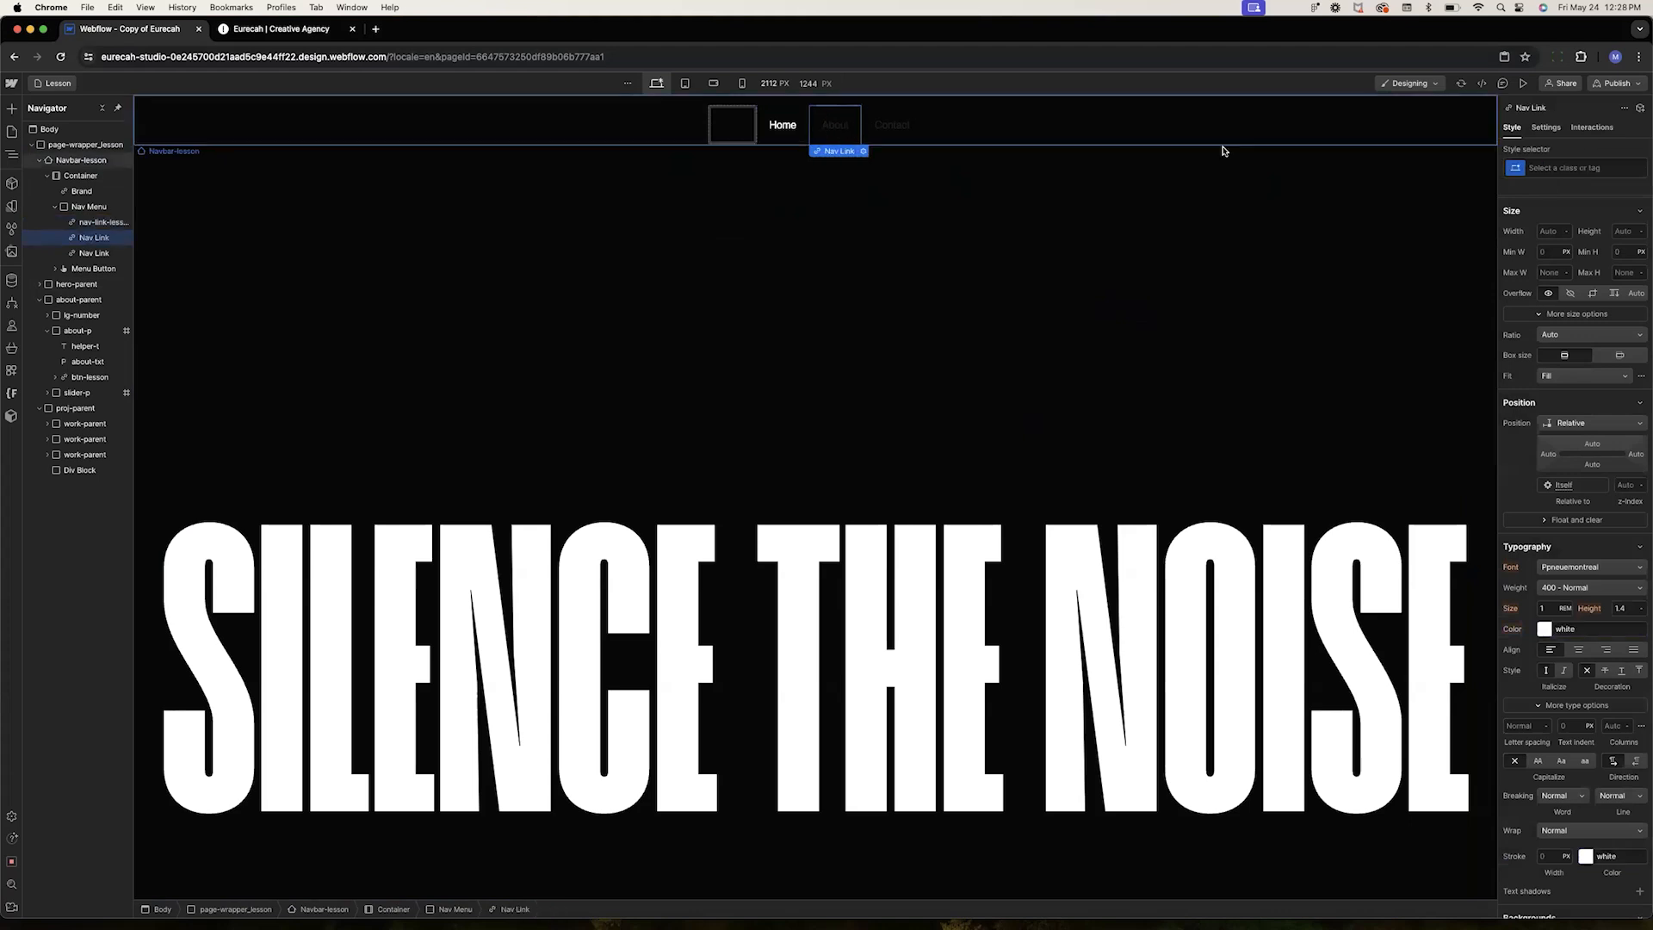
pyautogui.click(1535, 168)
pyautogui.write('nav-l')
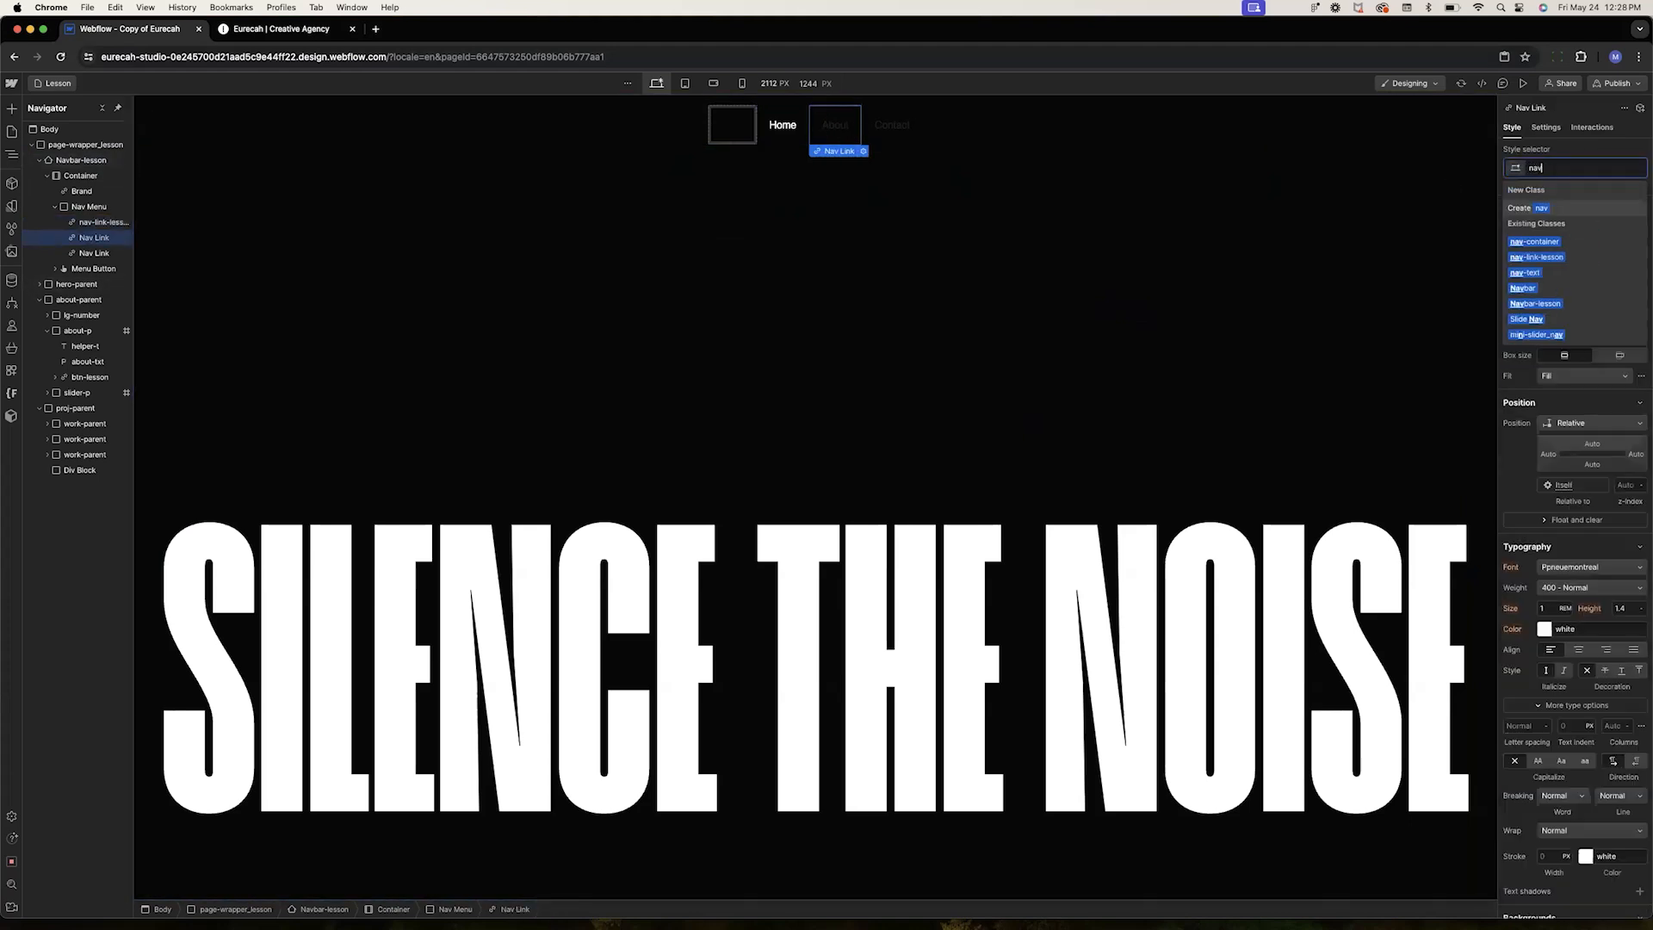
pyautogui.click(1537, 241)
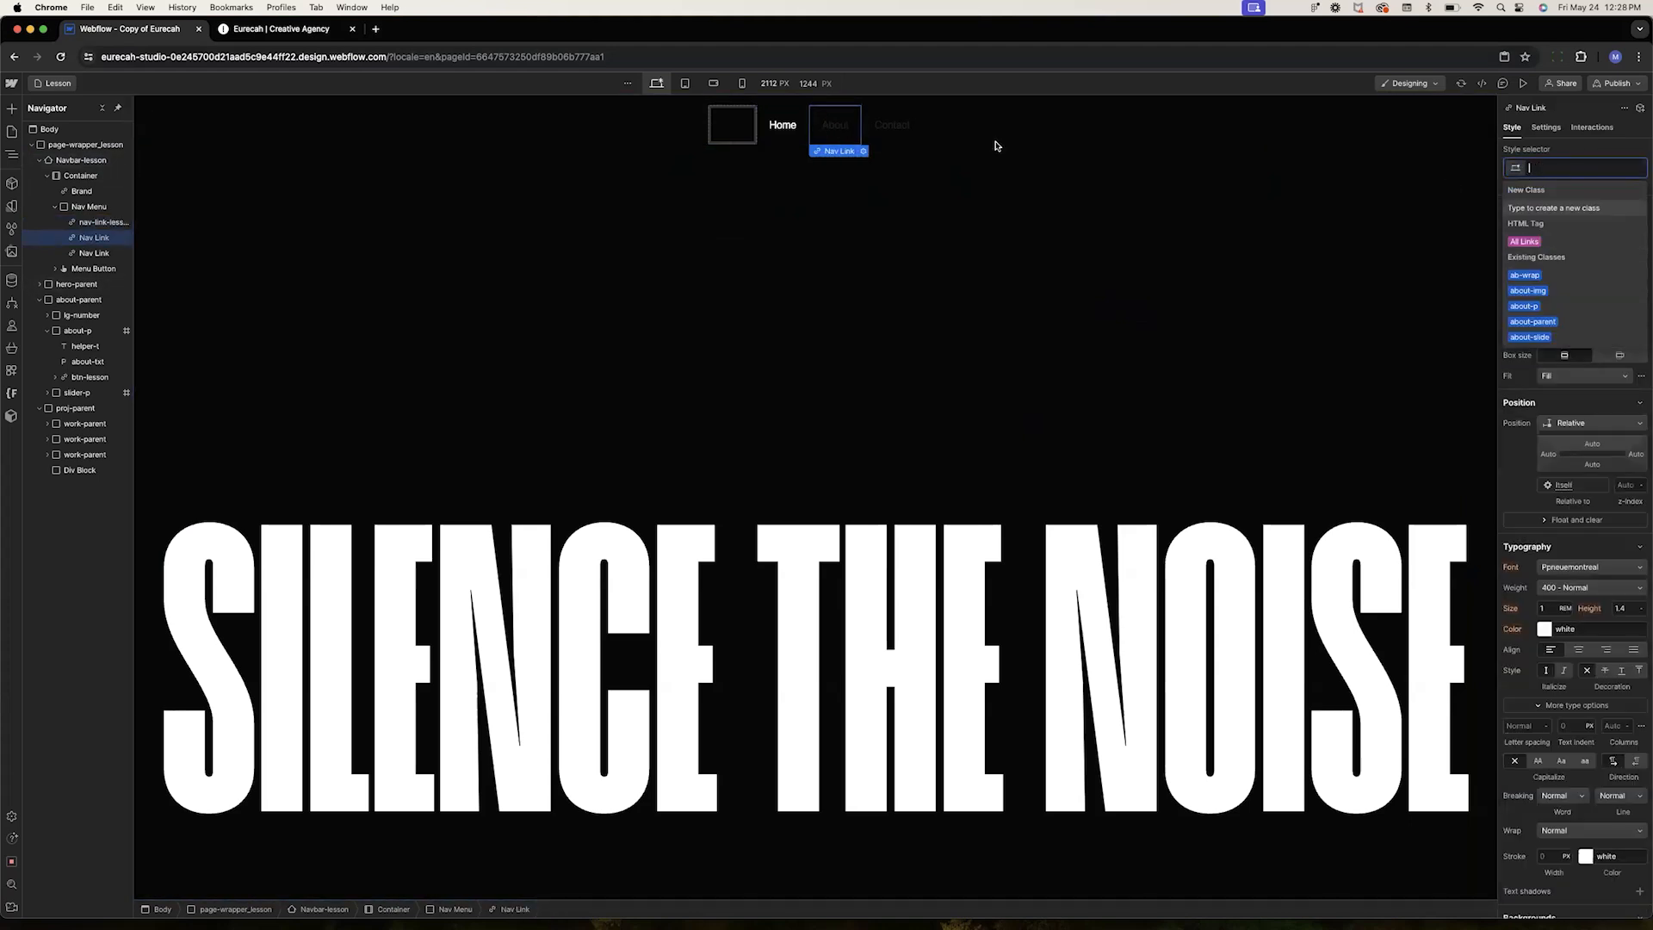
pyautogui.click(892, 125)
pyautogui.click(1563, 167)
pyautogui.write('nav-l')
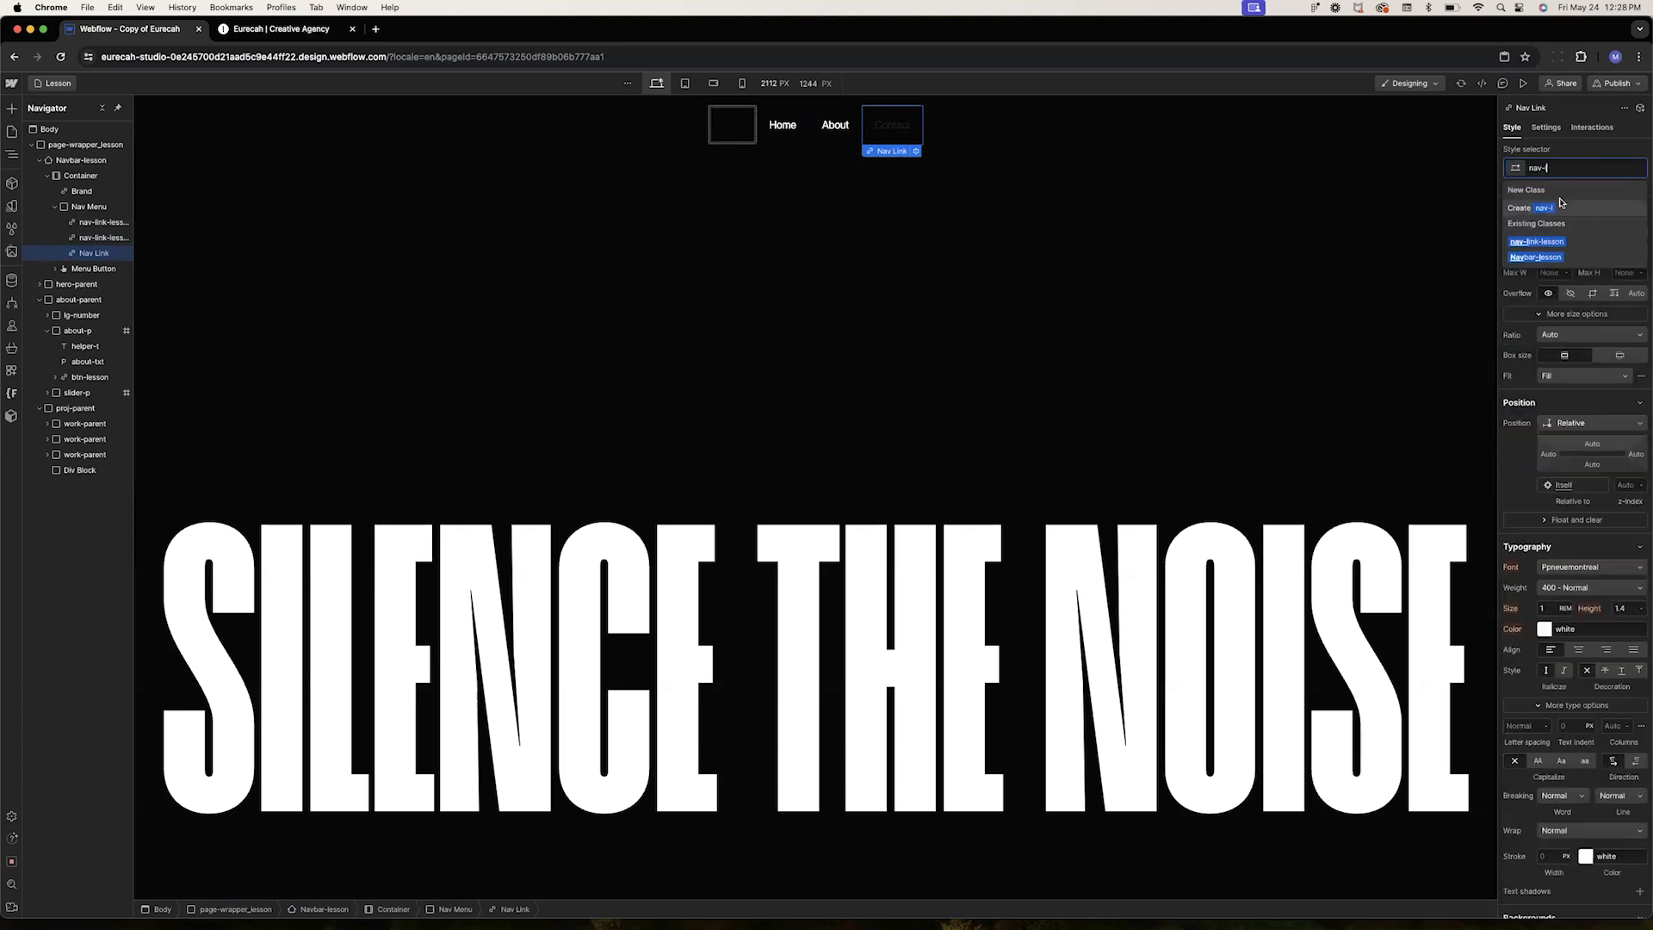
pyautogui.click(1537, 241)
# Give the navbar brand link a new class named nav-logo
pyautogui.click(737, 126)
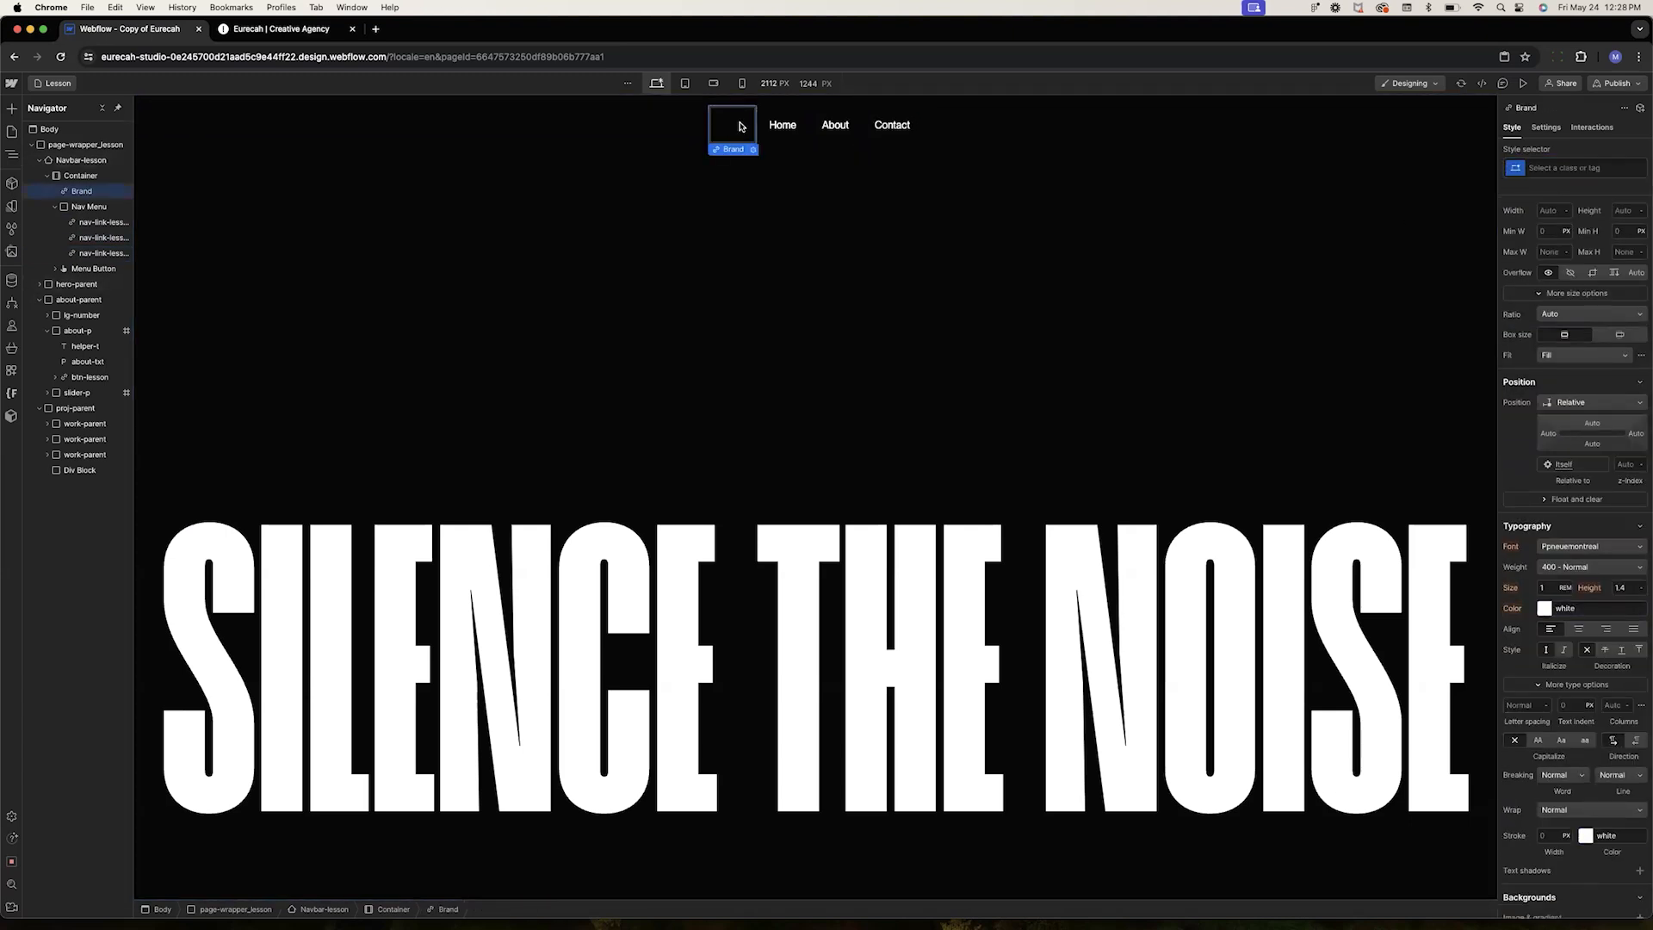
pyautogui.click(1556, 169)
pyautogui.write('nav-log')
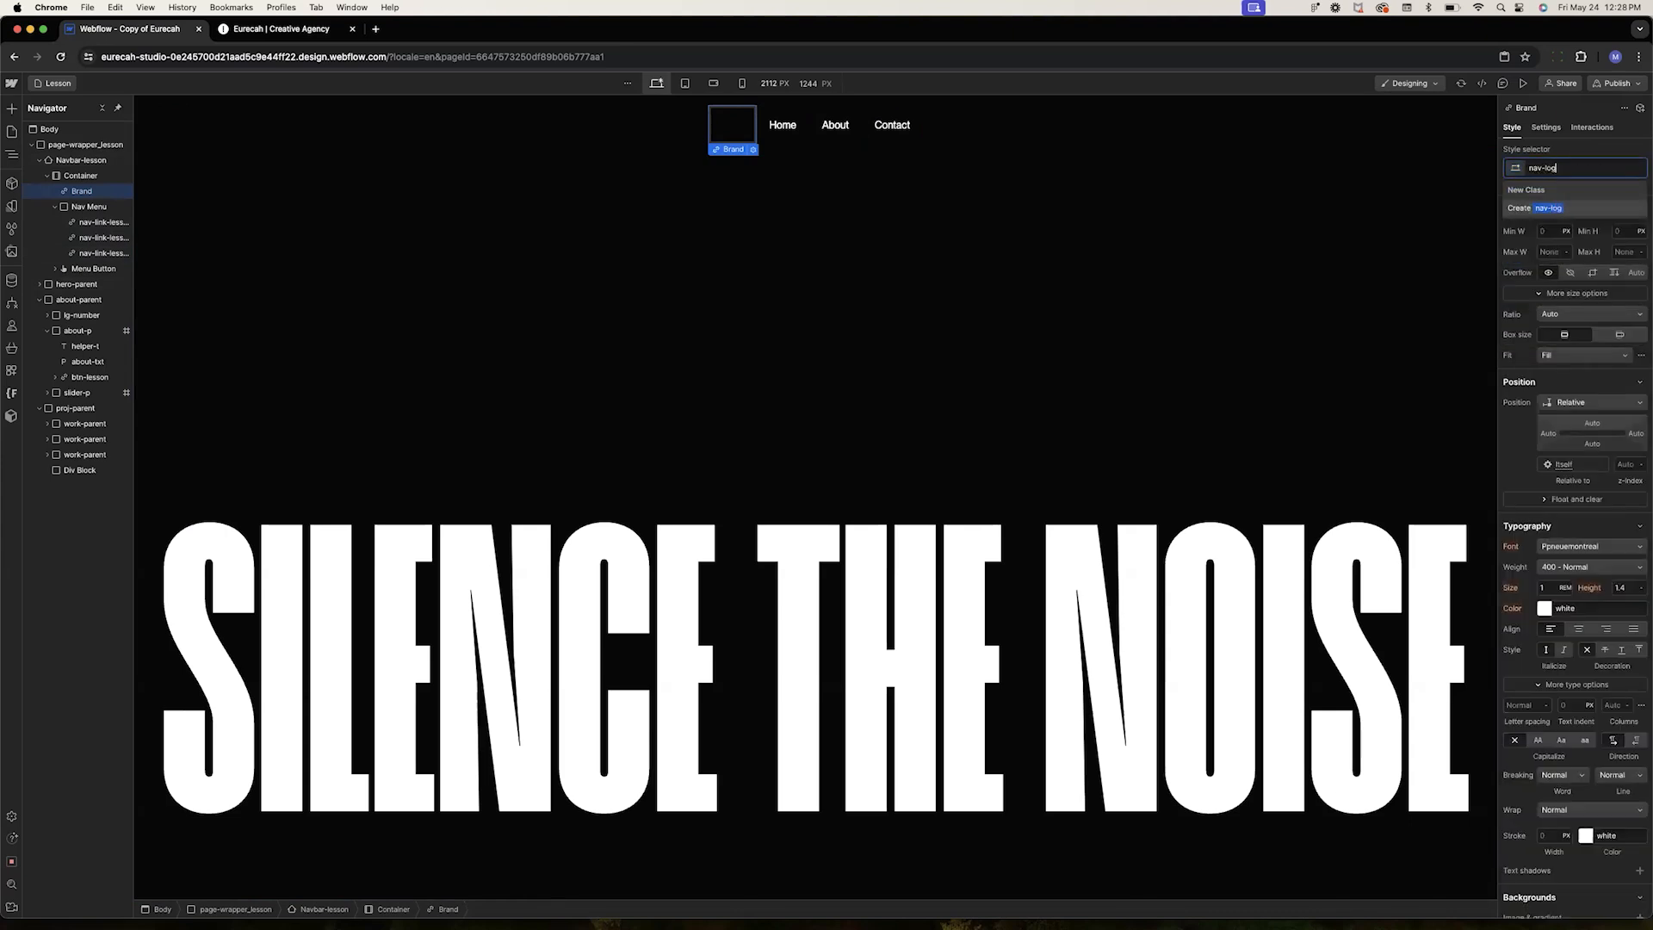
pyautogui.press('Return')
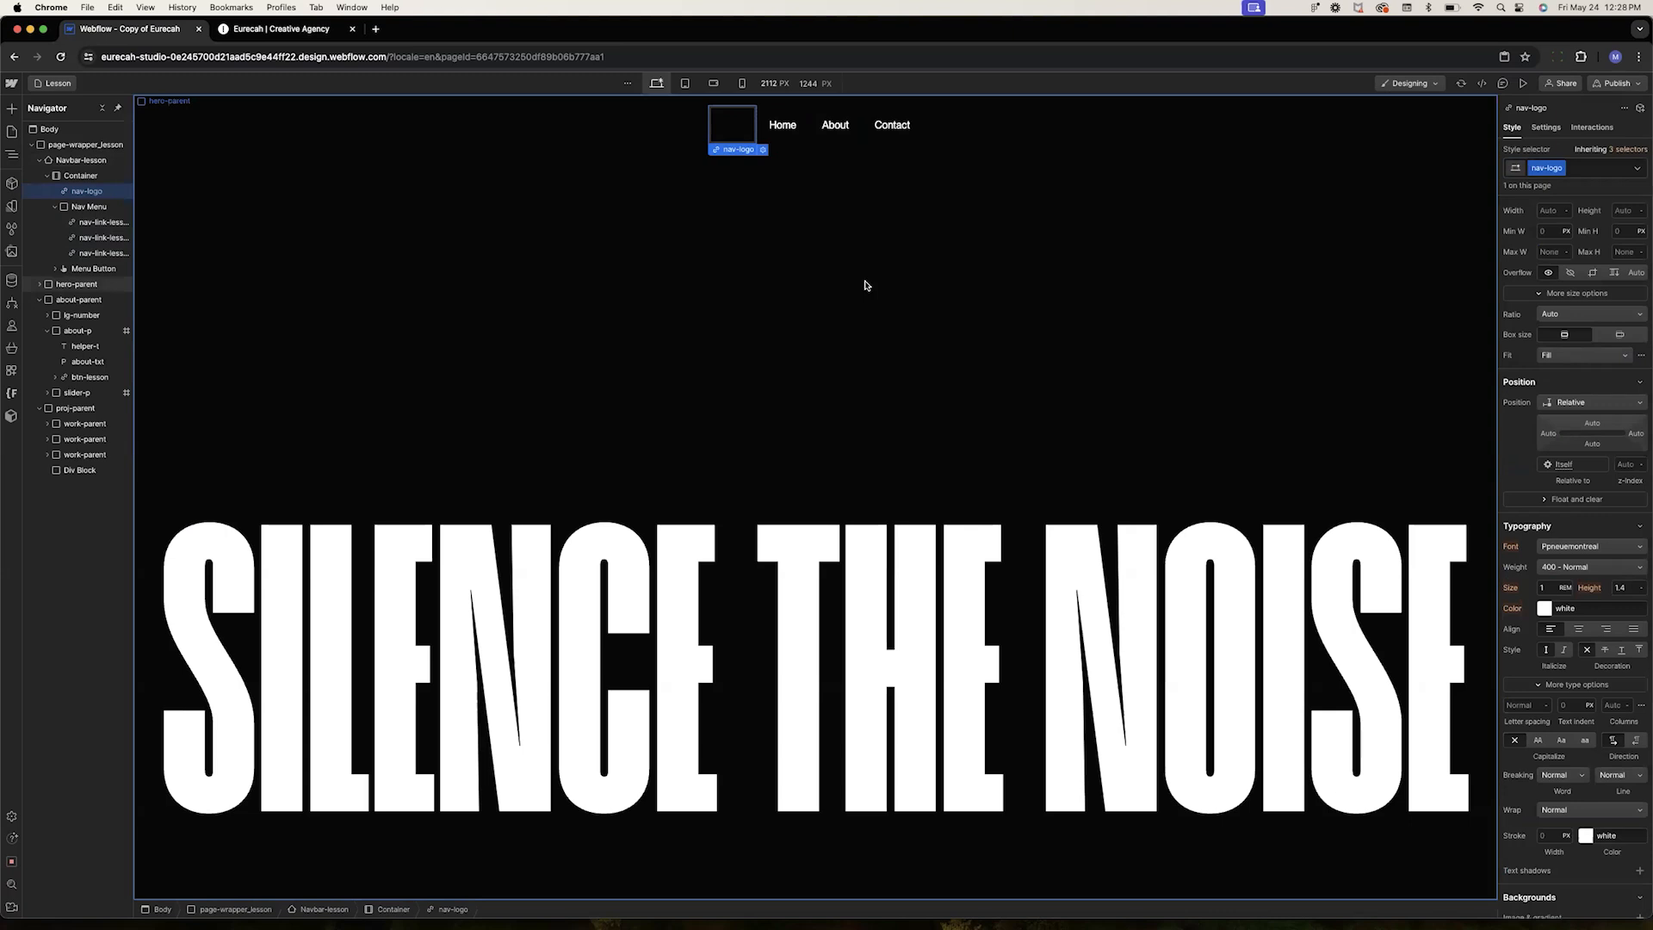
# Insert an image into nav-logo and set it to the EURECAH logo asset
pyautogui.press('super+k')
pyautogui.write('ima')
pyautogui.press('Return')
pyautogui.click(780, 272)
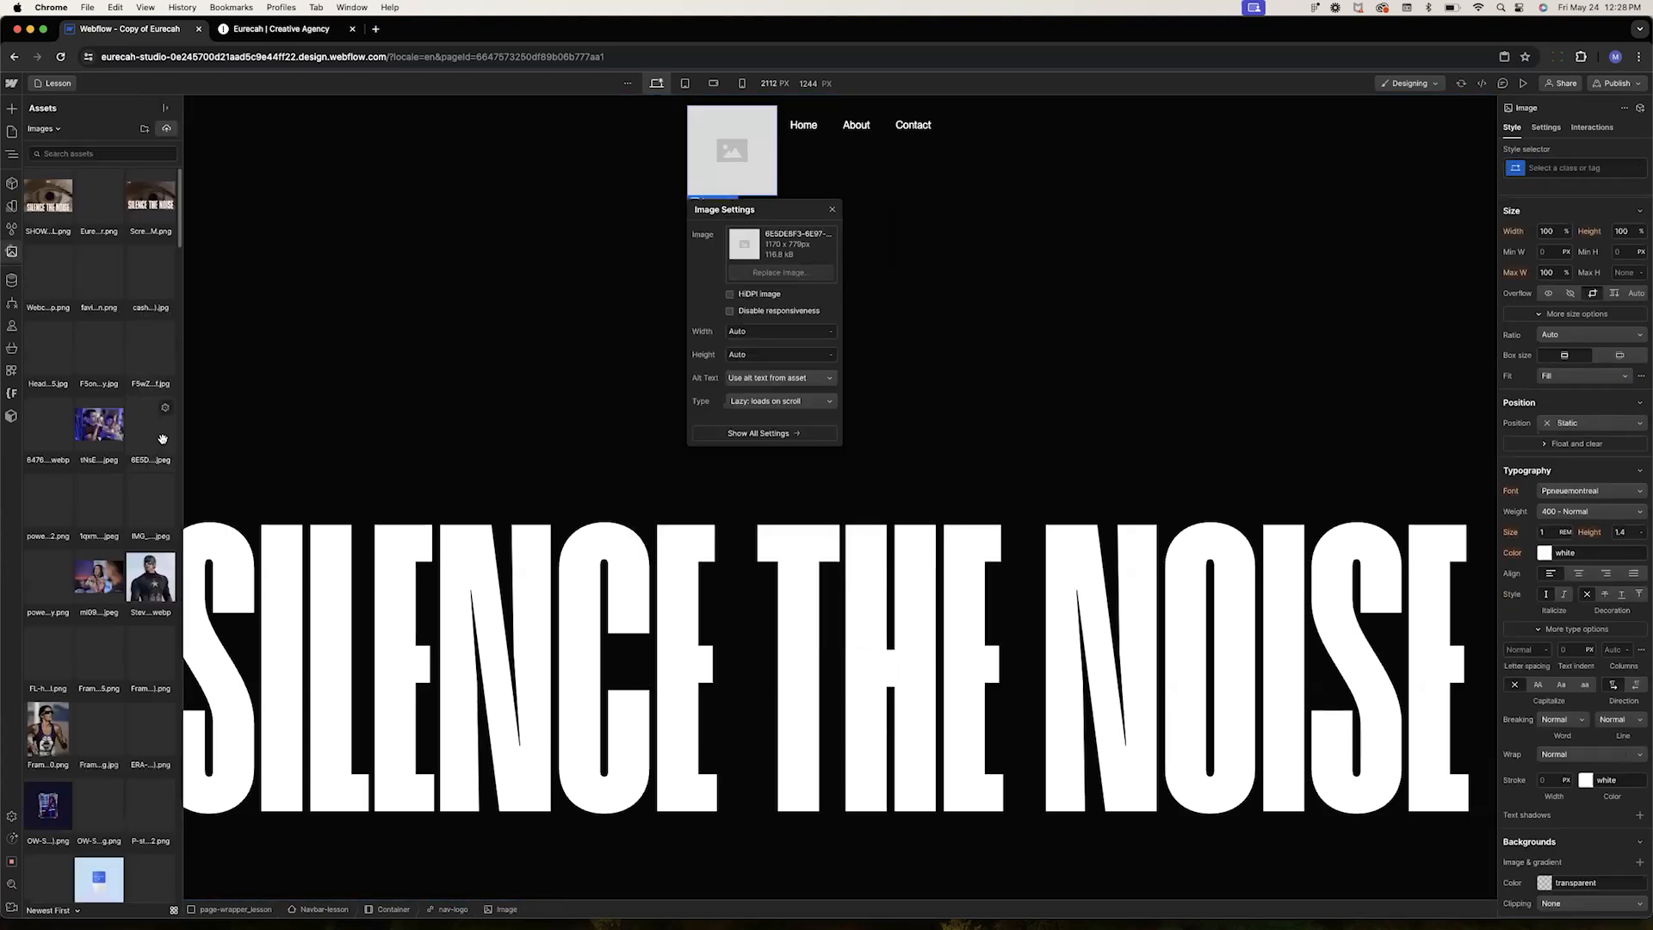
pyautogui.scroll(-5, 183, 377)
pyautogui.scroll(-5, 164, 430)
pyautogui.click(48, 770)
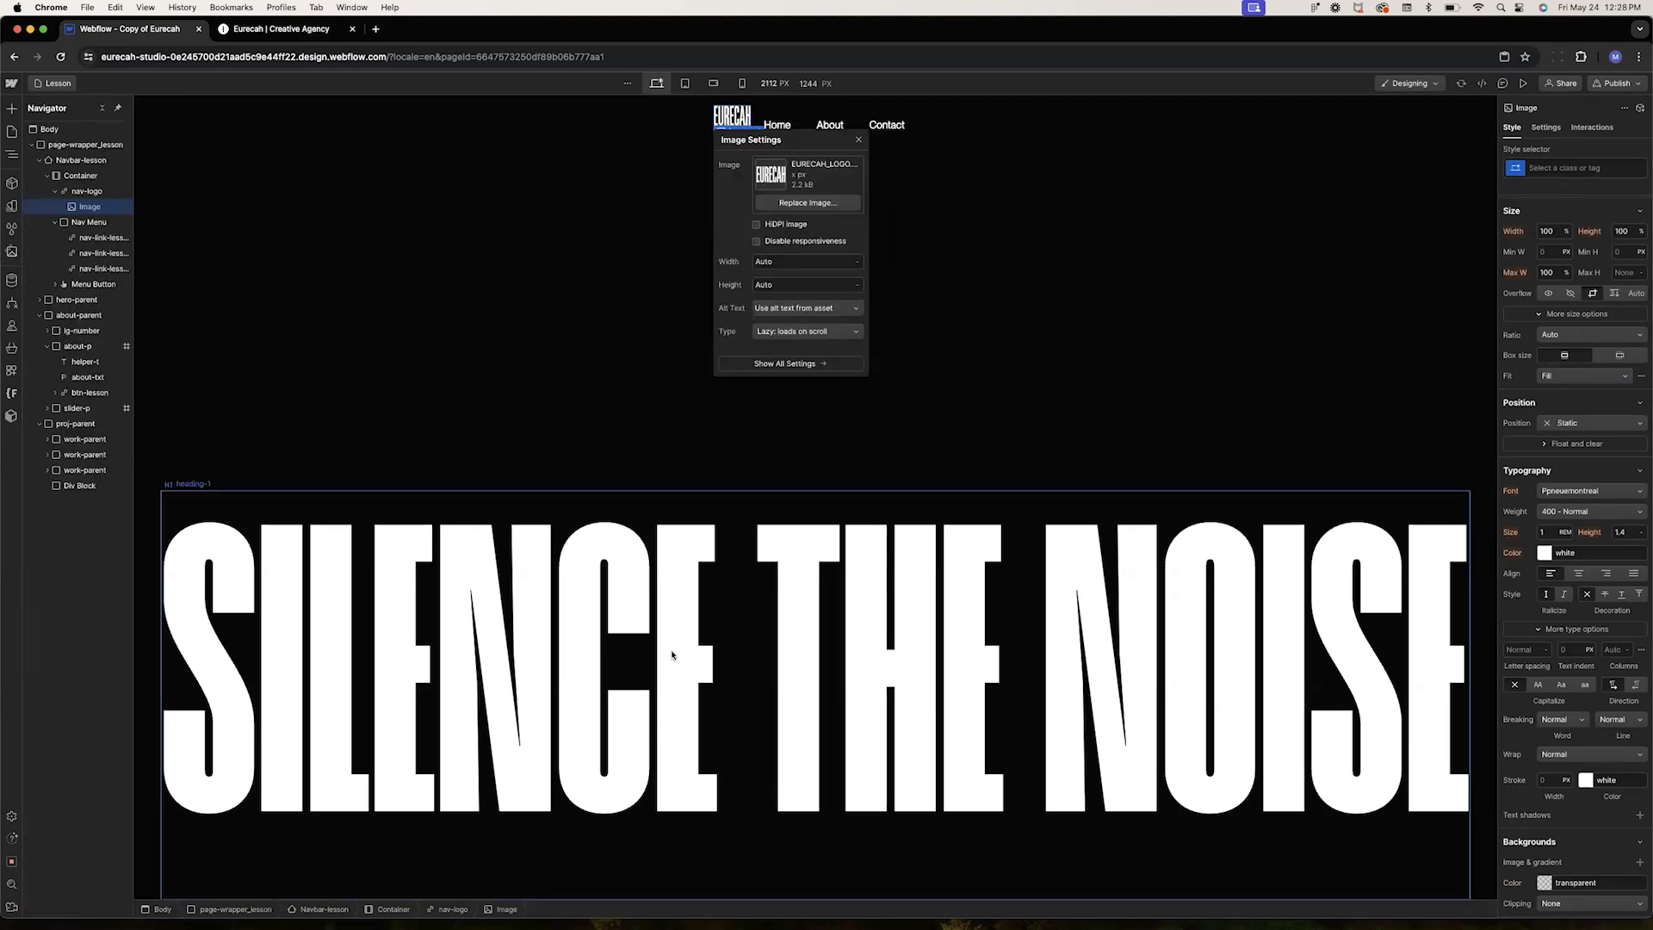
pyautogui.click(858, 139)
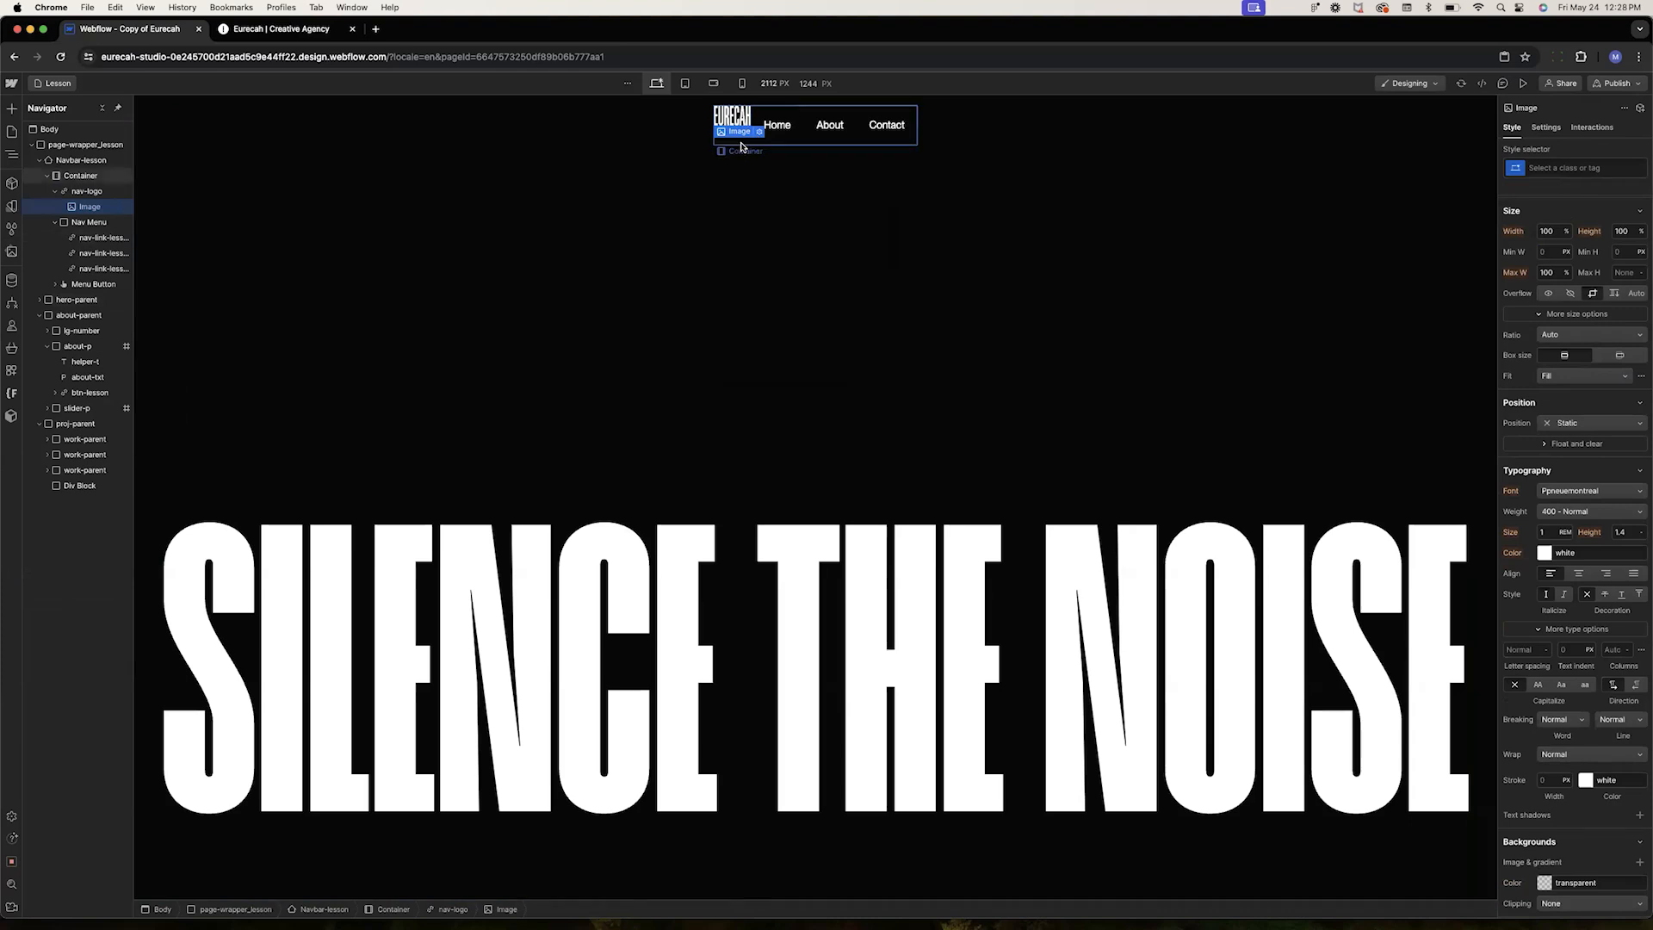
# Set the navbar container's display to Flex with content centered horizontally and vertically
pyautogui.click(741, 148)
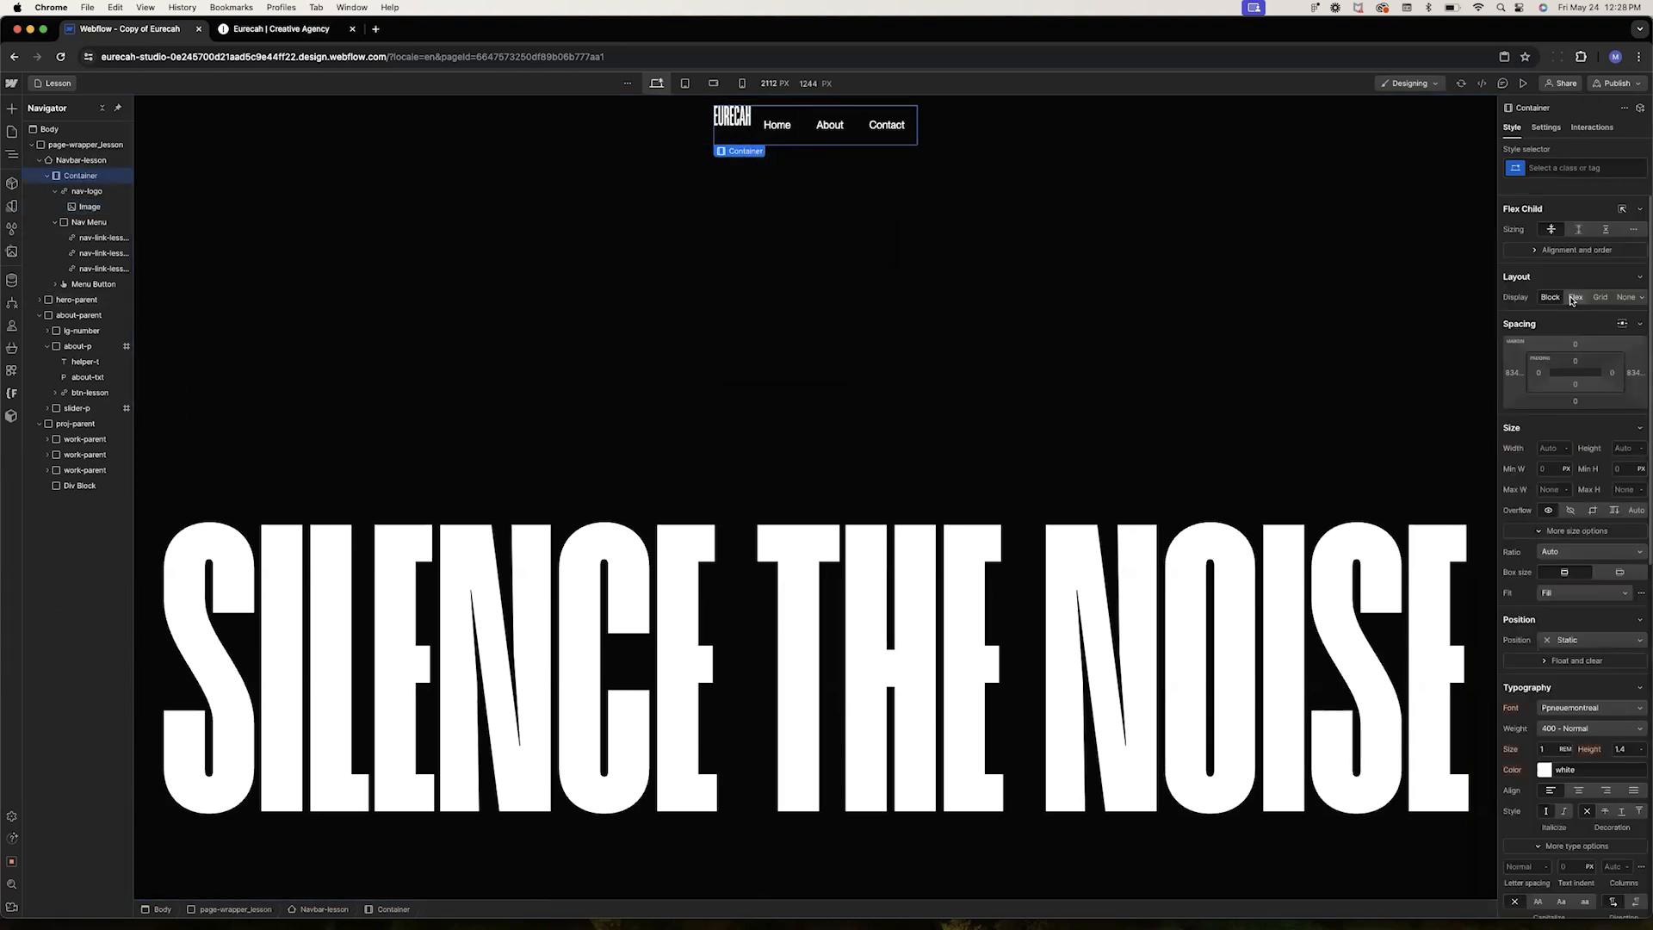
pyautogui.click(1575, 297)
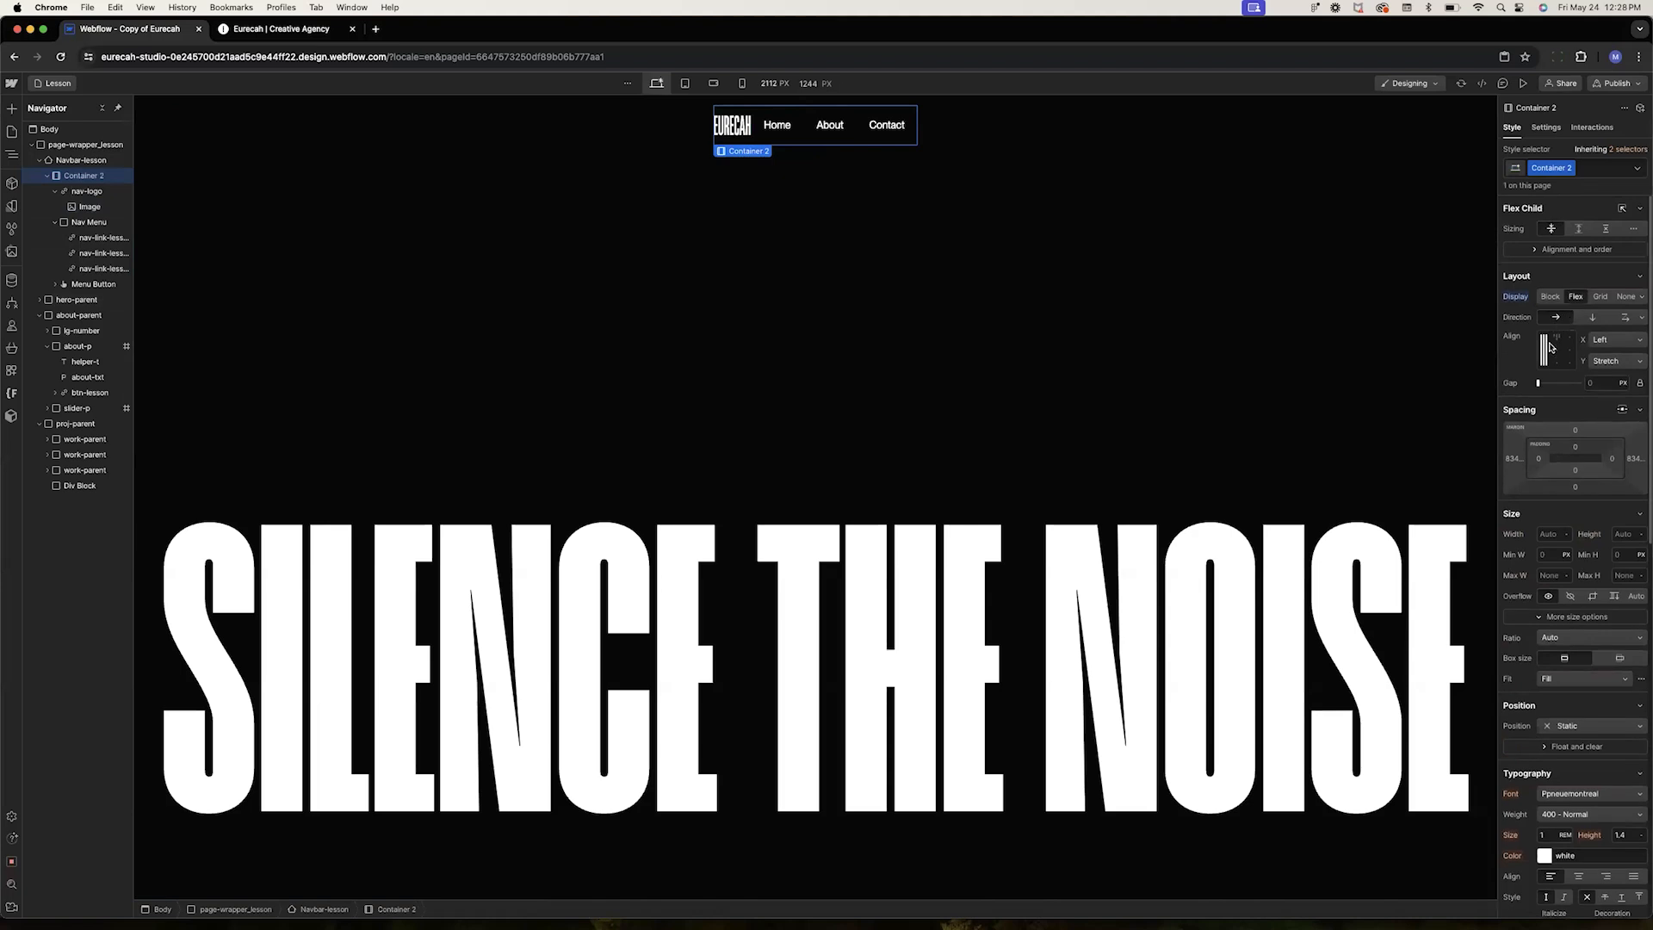
pyautogui.click(1557, 352)
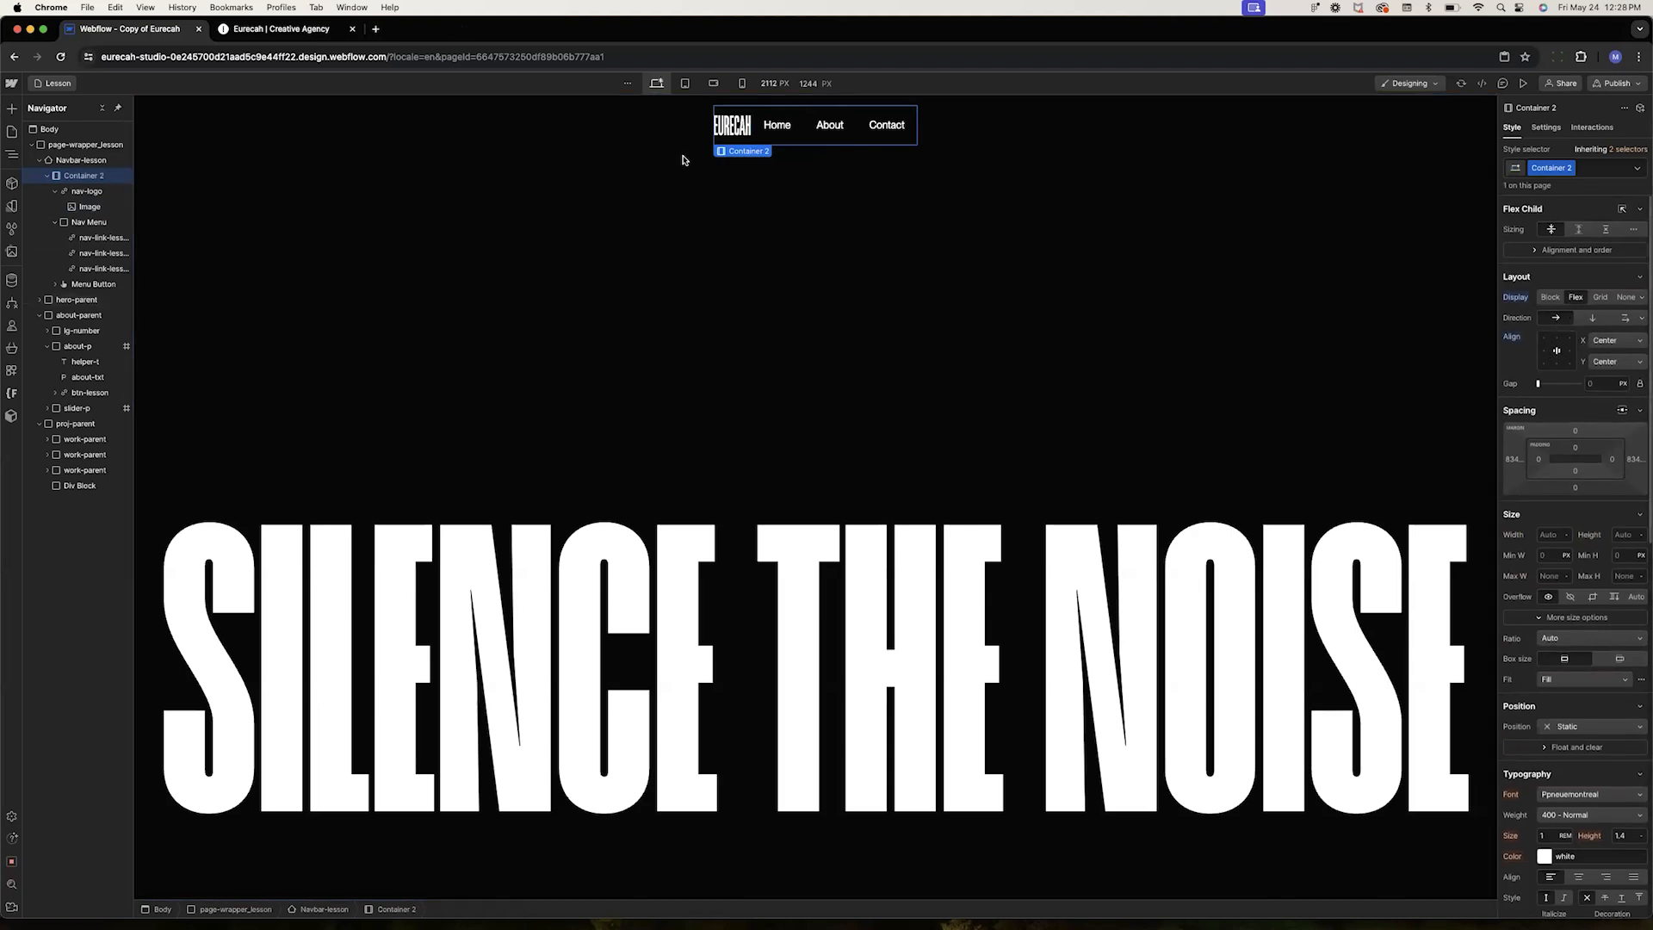
# Set the navbar container's width to 100%
pyautogui.click(814, 228)
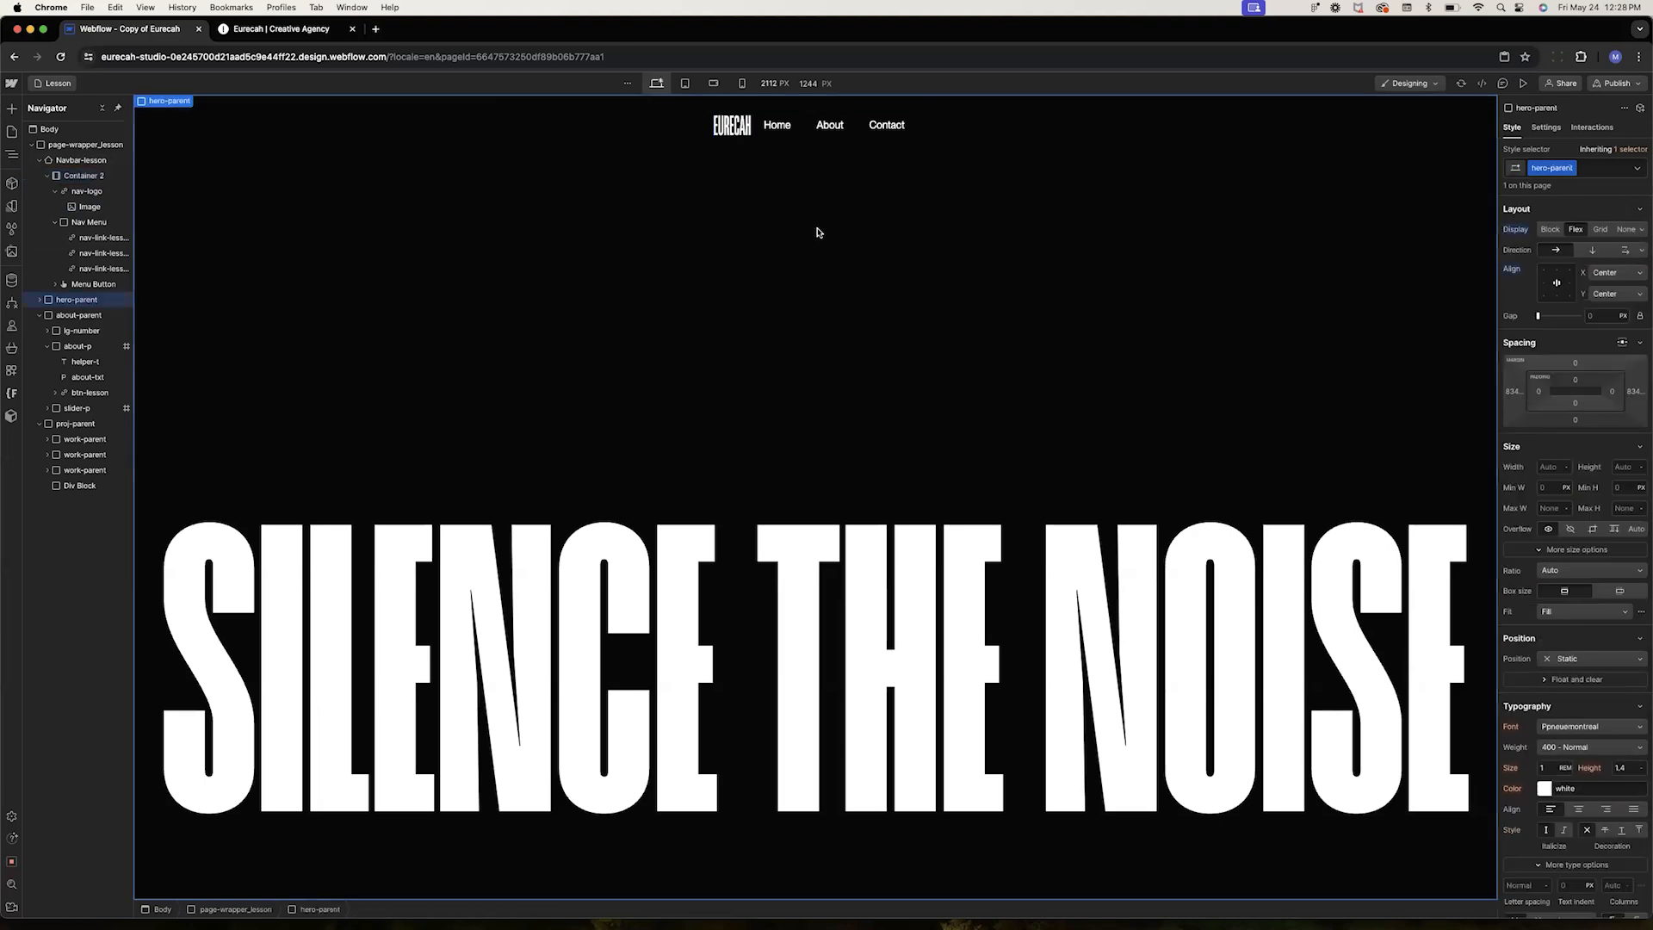
pyautogui.click(761, 139)
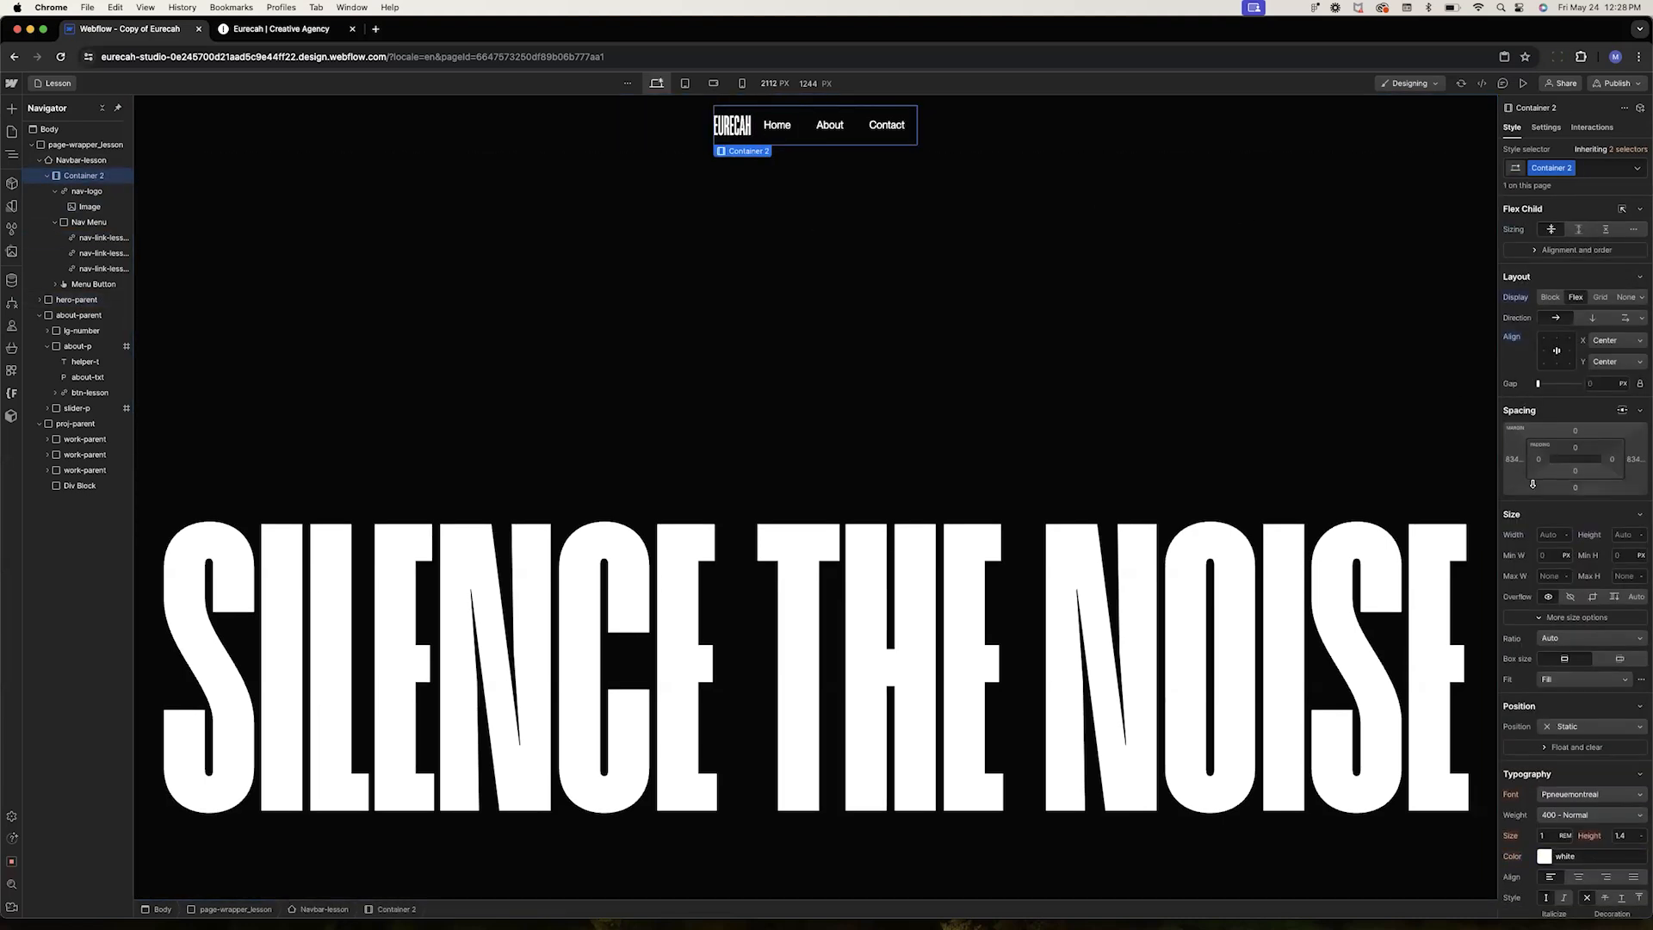
pyautogui.click(1549, 534)
pyautogui.write('100%')
pyautogui.press('Return')
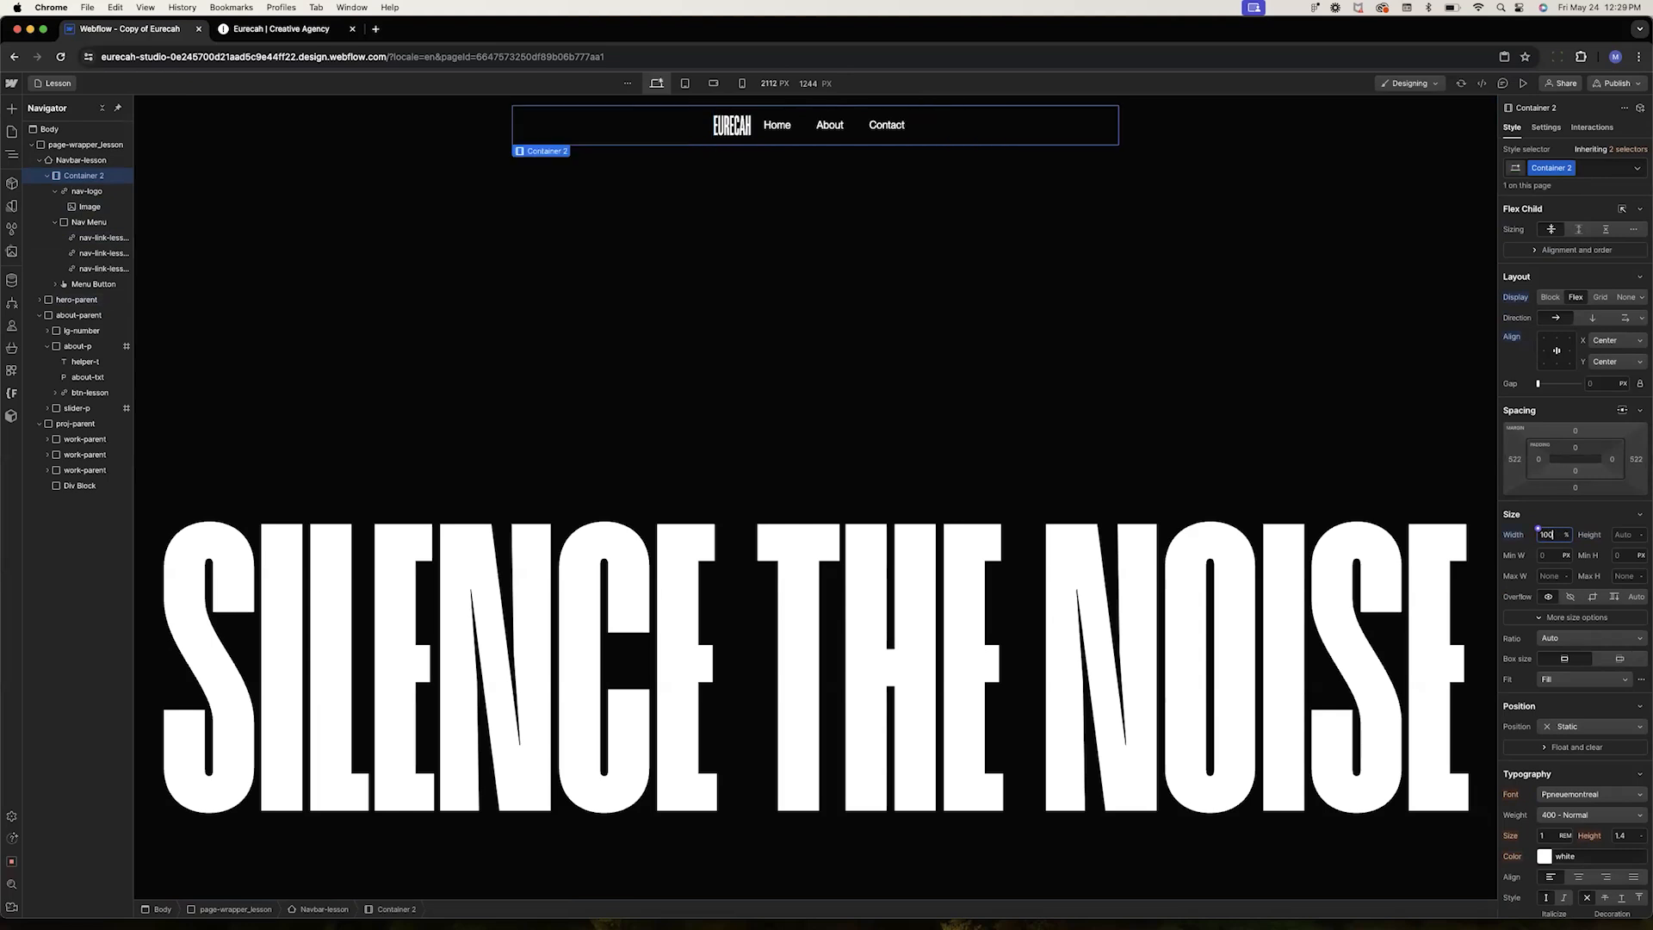
# Set the navbar container's flex alignment to Space between horizontally and Center vertically
pyautogui.click(1597, 362)
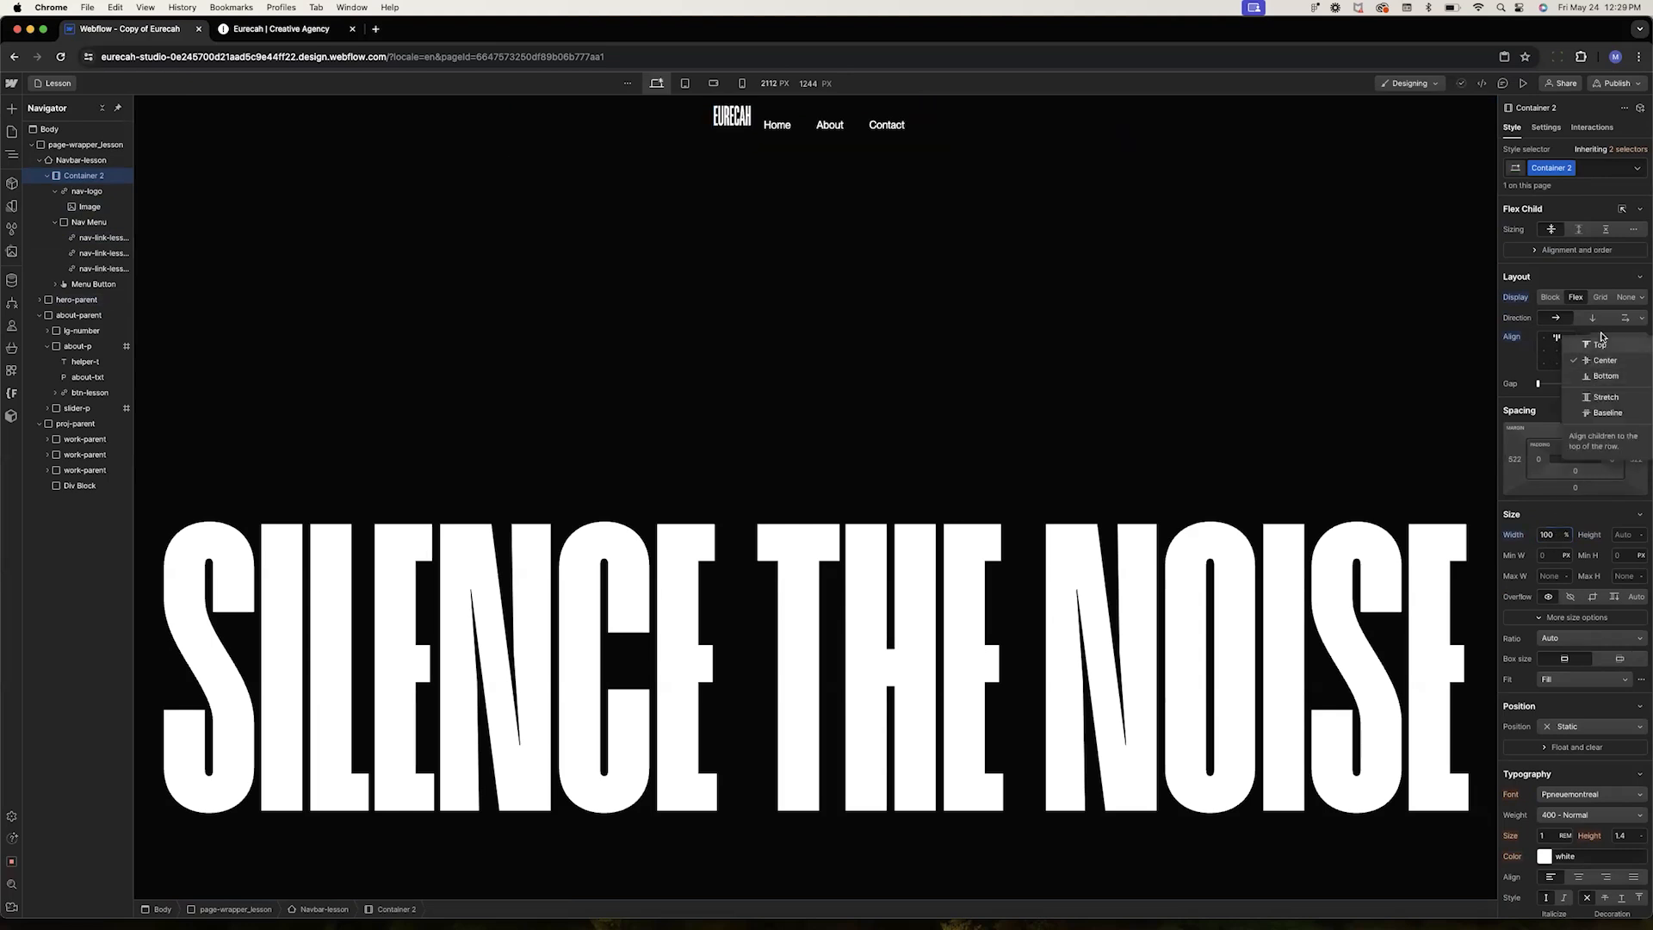
pyautogui.click(1599, 361)
pyautogui.click(1597, 362)
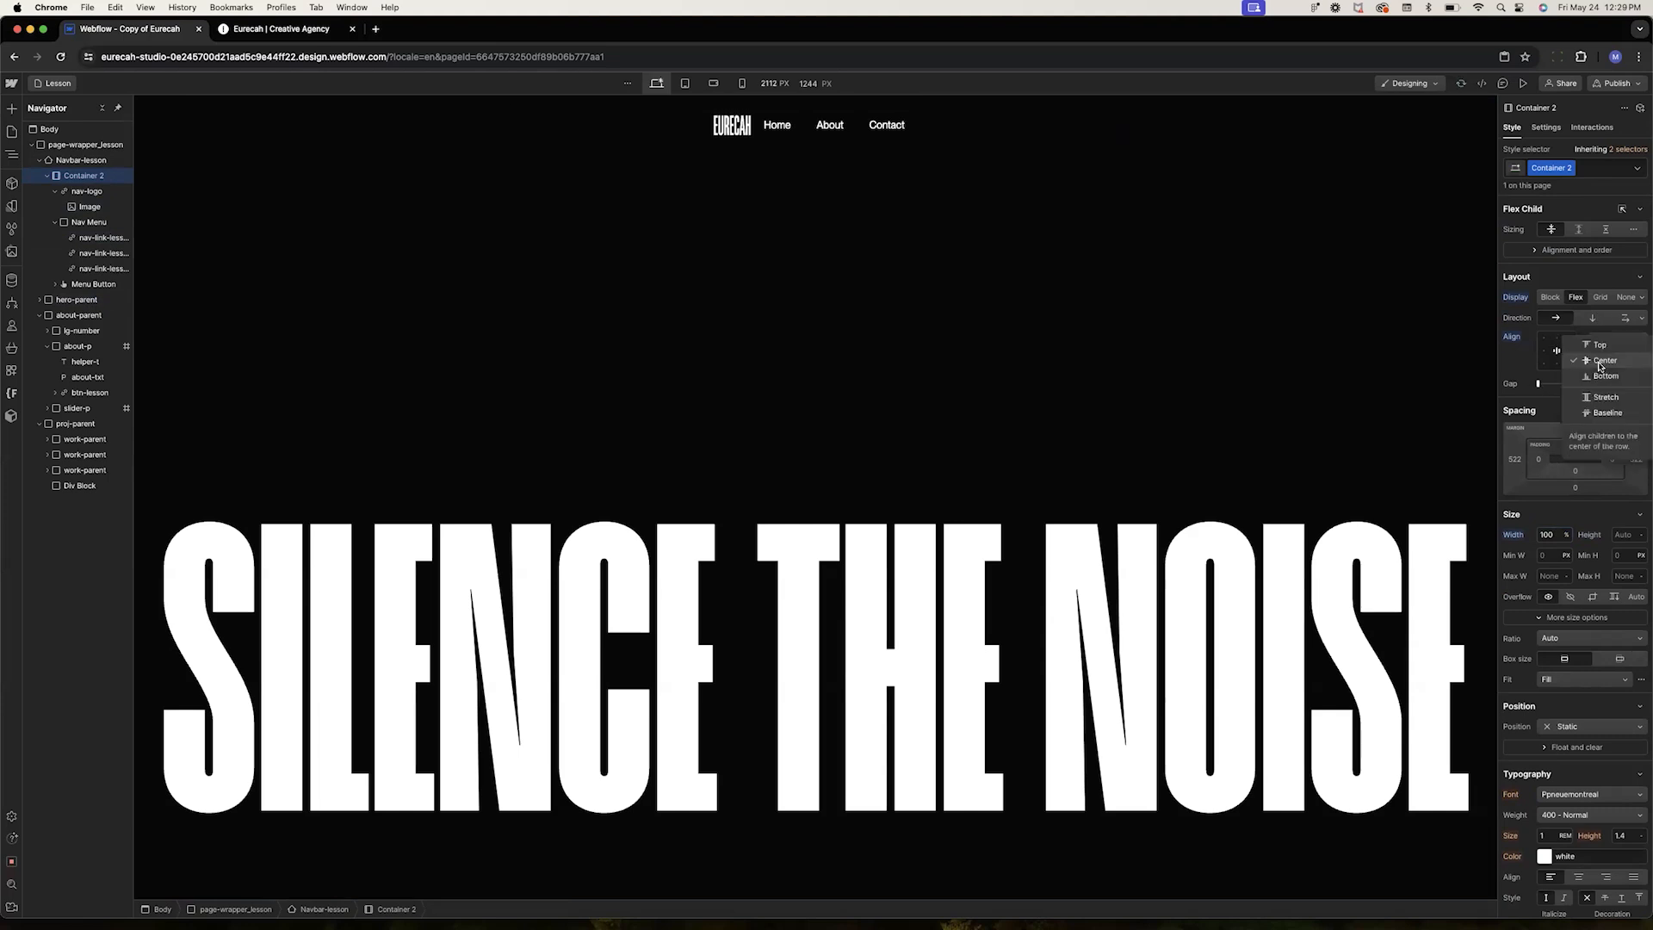
pyautogui.click(1501, 352)
pyautogui.click(1609, 346)
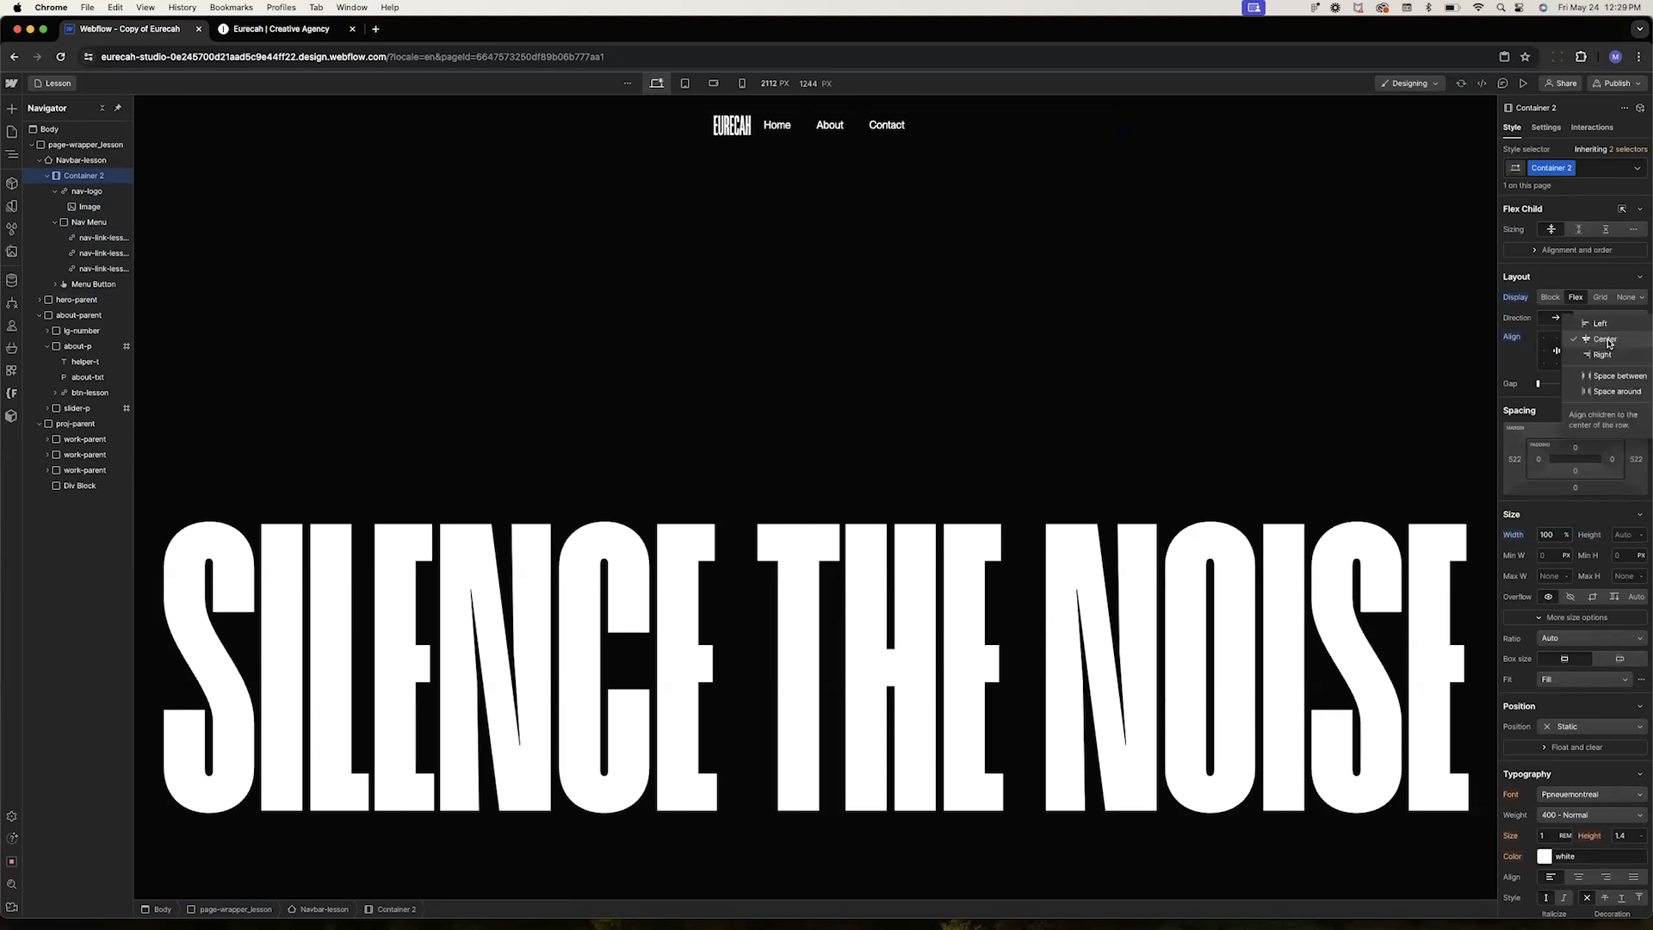
pyautogui.click(1611, 380)
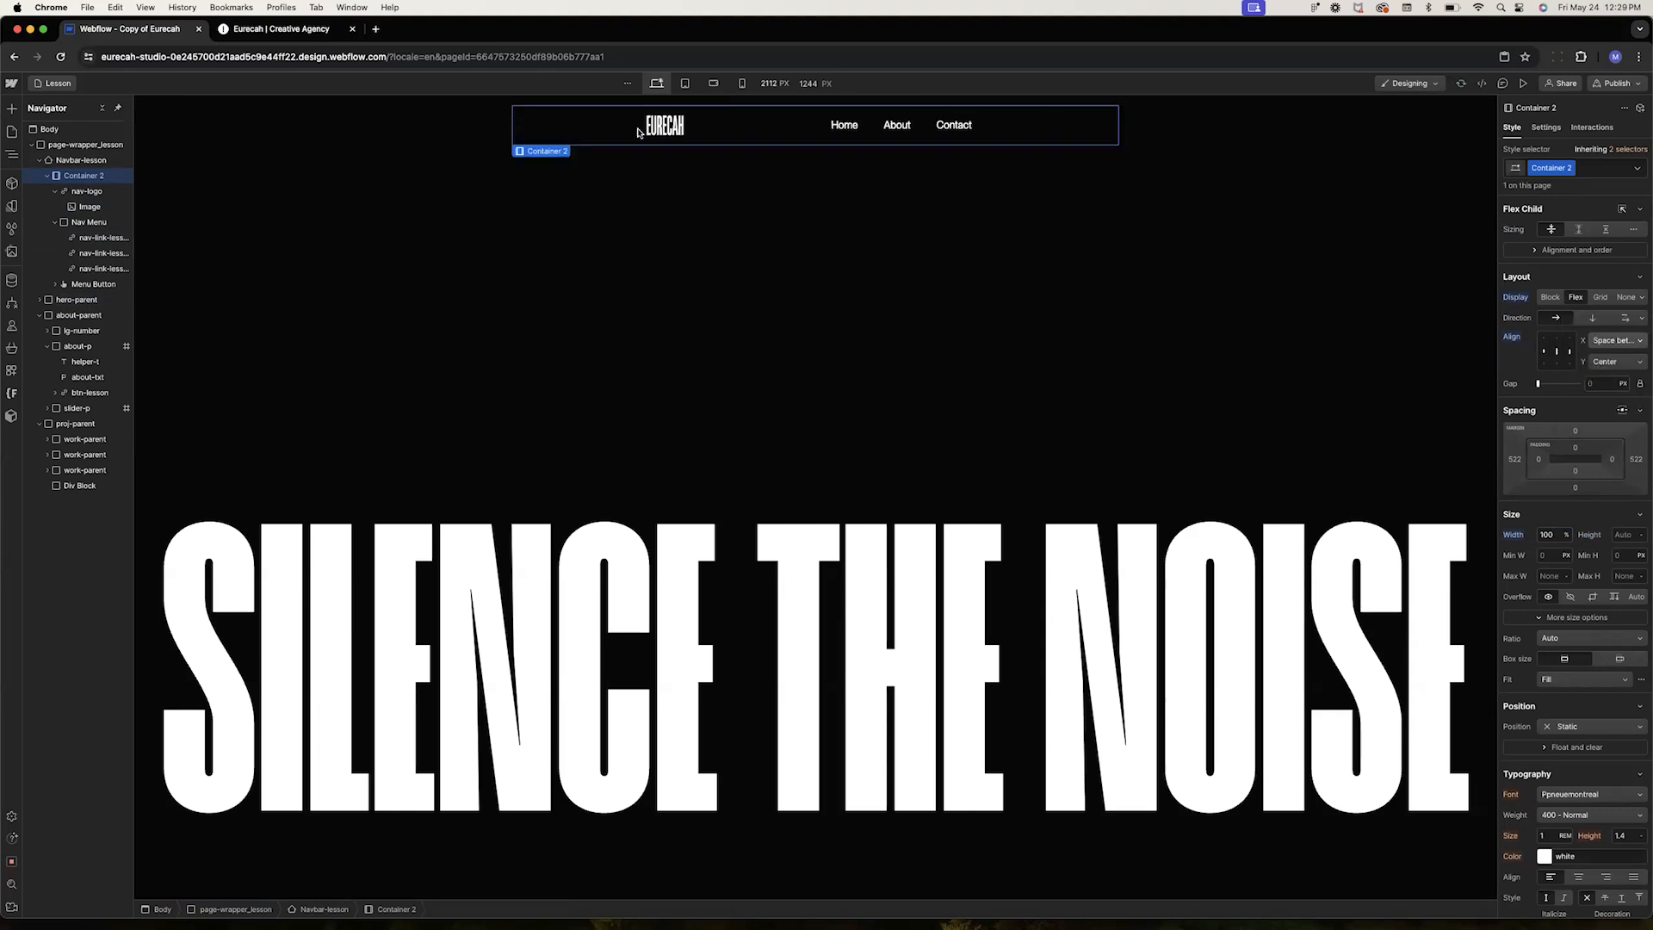
# Set the navbar container's left and right margins to 0
pyautogui.click(1514, 463)
pyautogui.click(1555, 501)
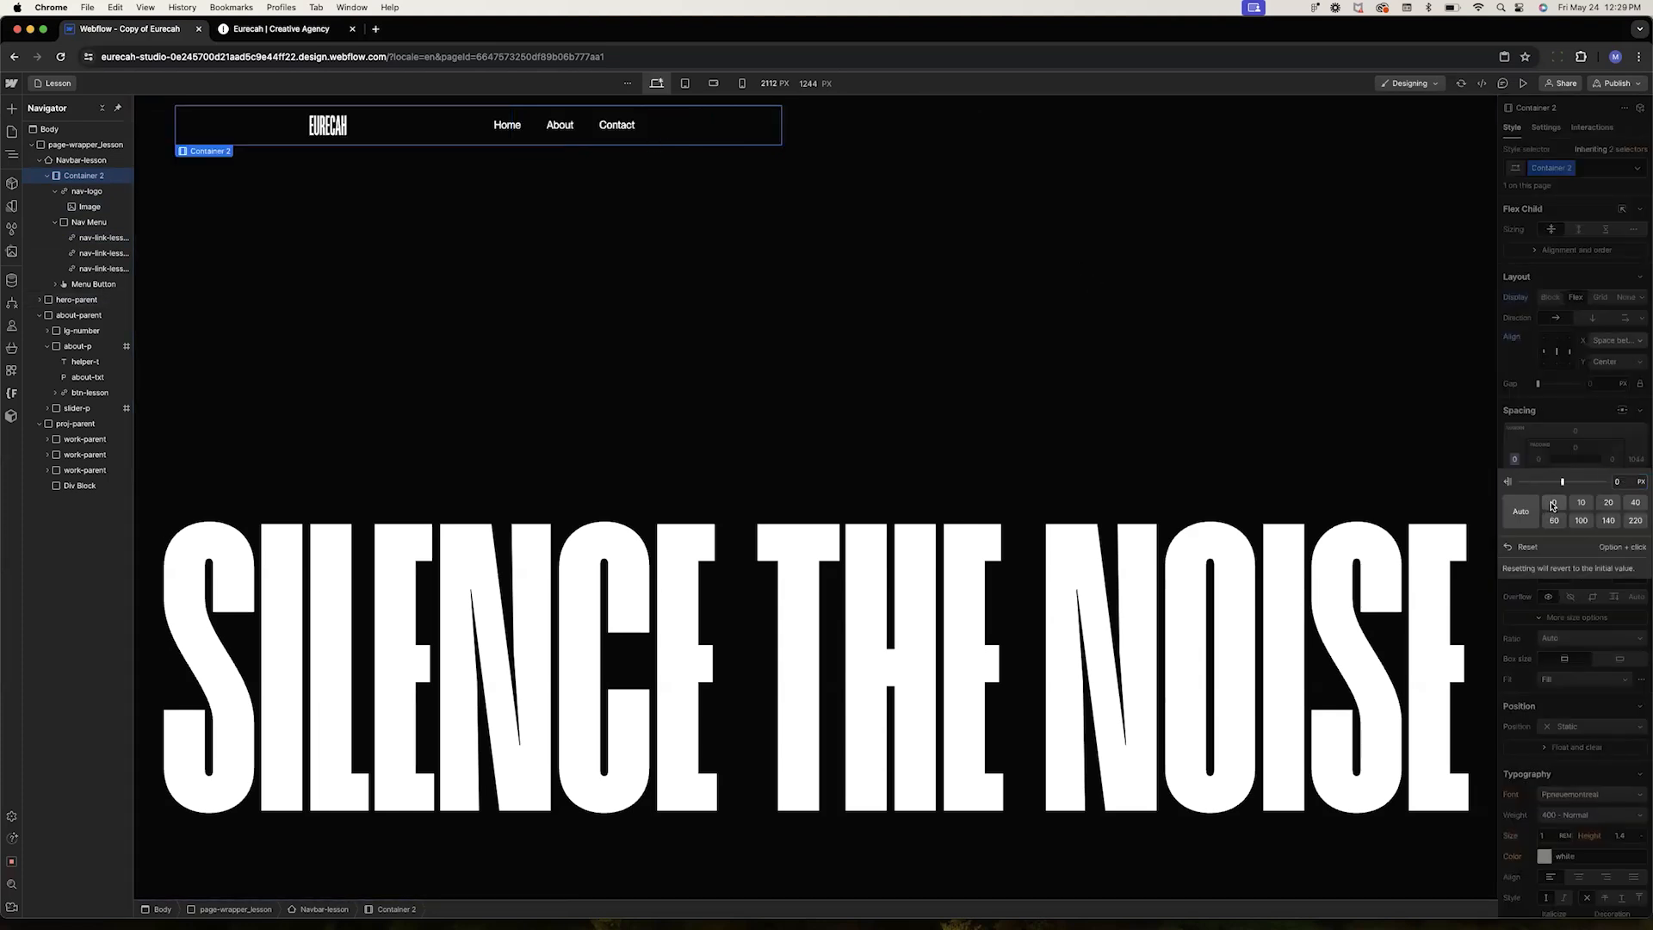
pyautogui.click(1630, 463)
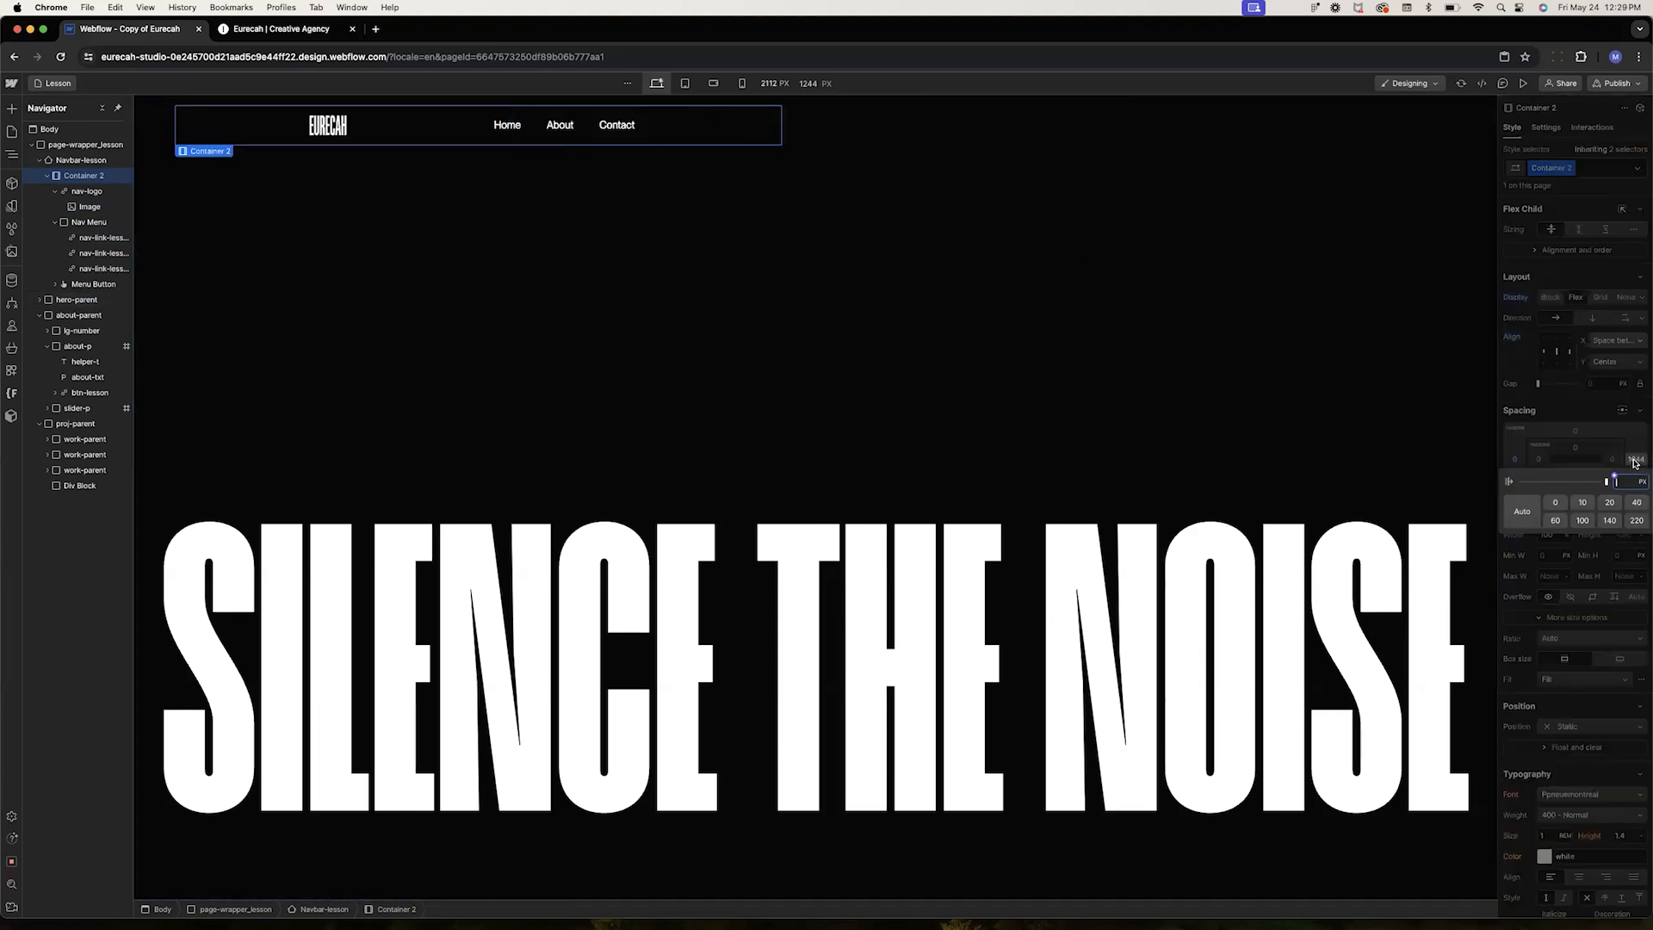
pyautogui.click(1554, 503)
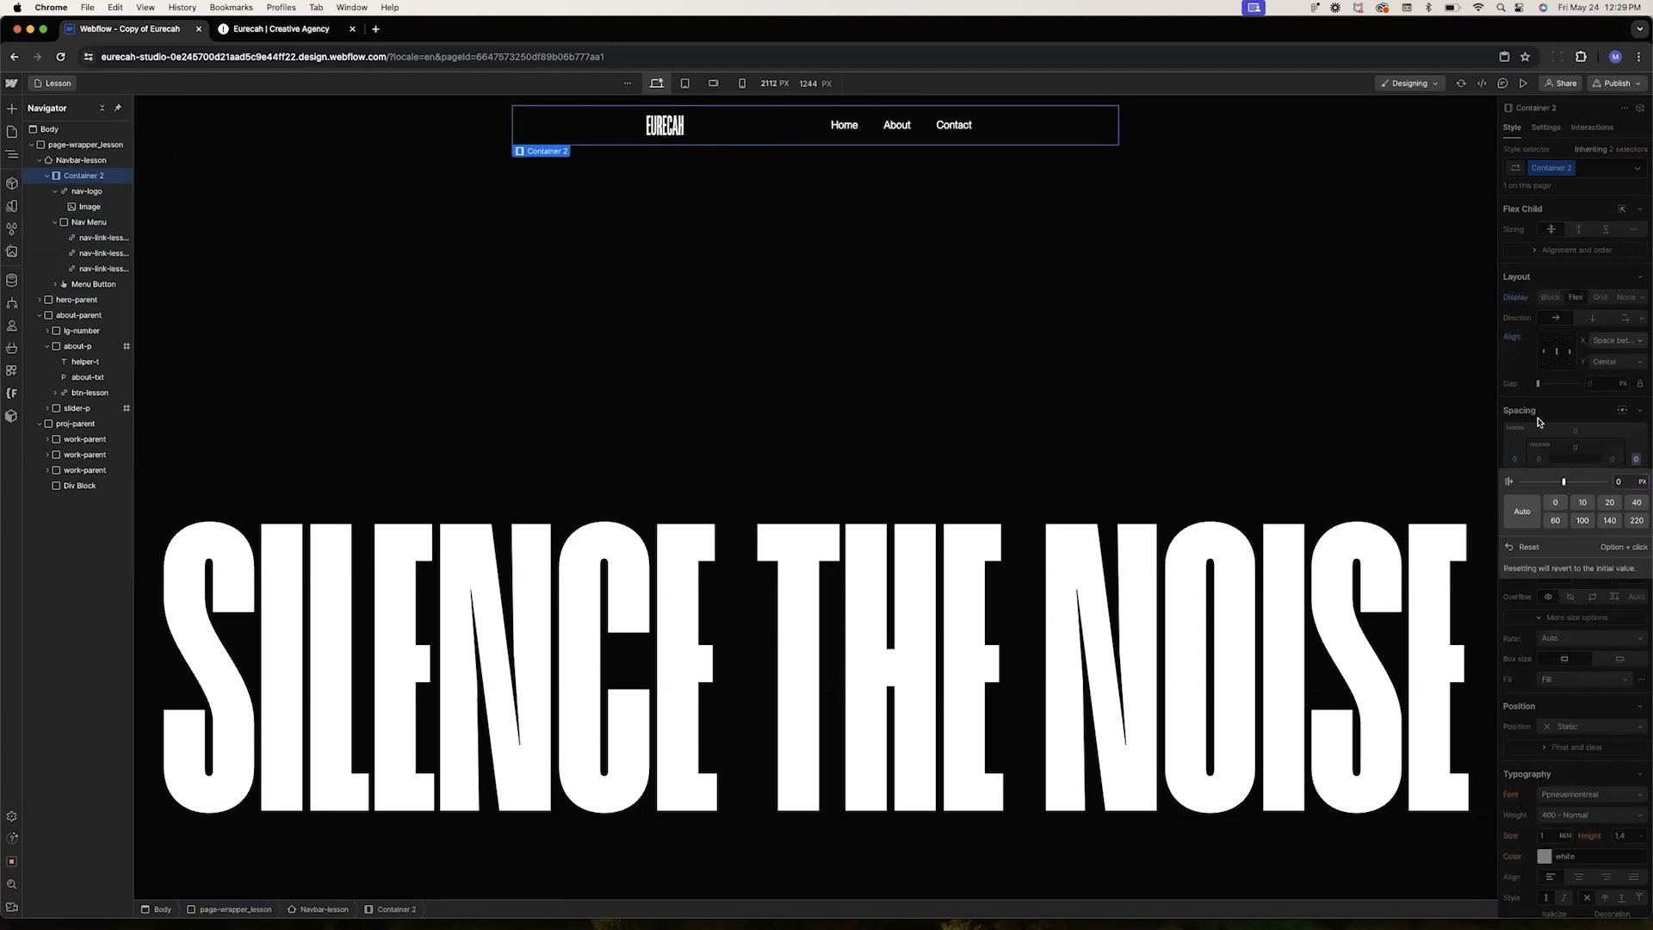
# Add a Div Block inside the navbar to hold the logo, nav menu and menu button, deleting Container 2
pyautogui.click(501, 141)
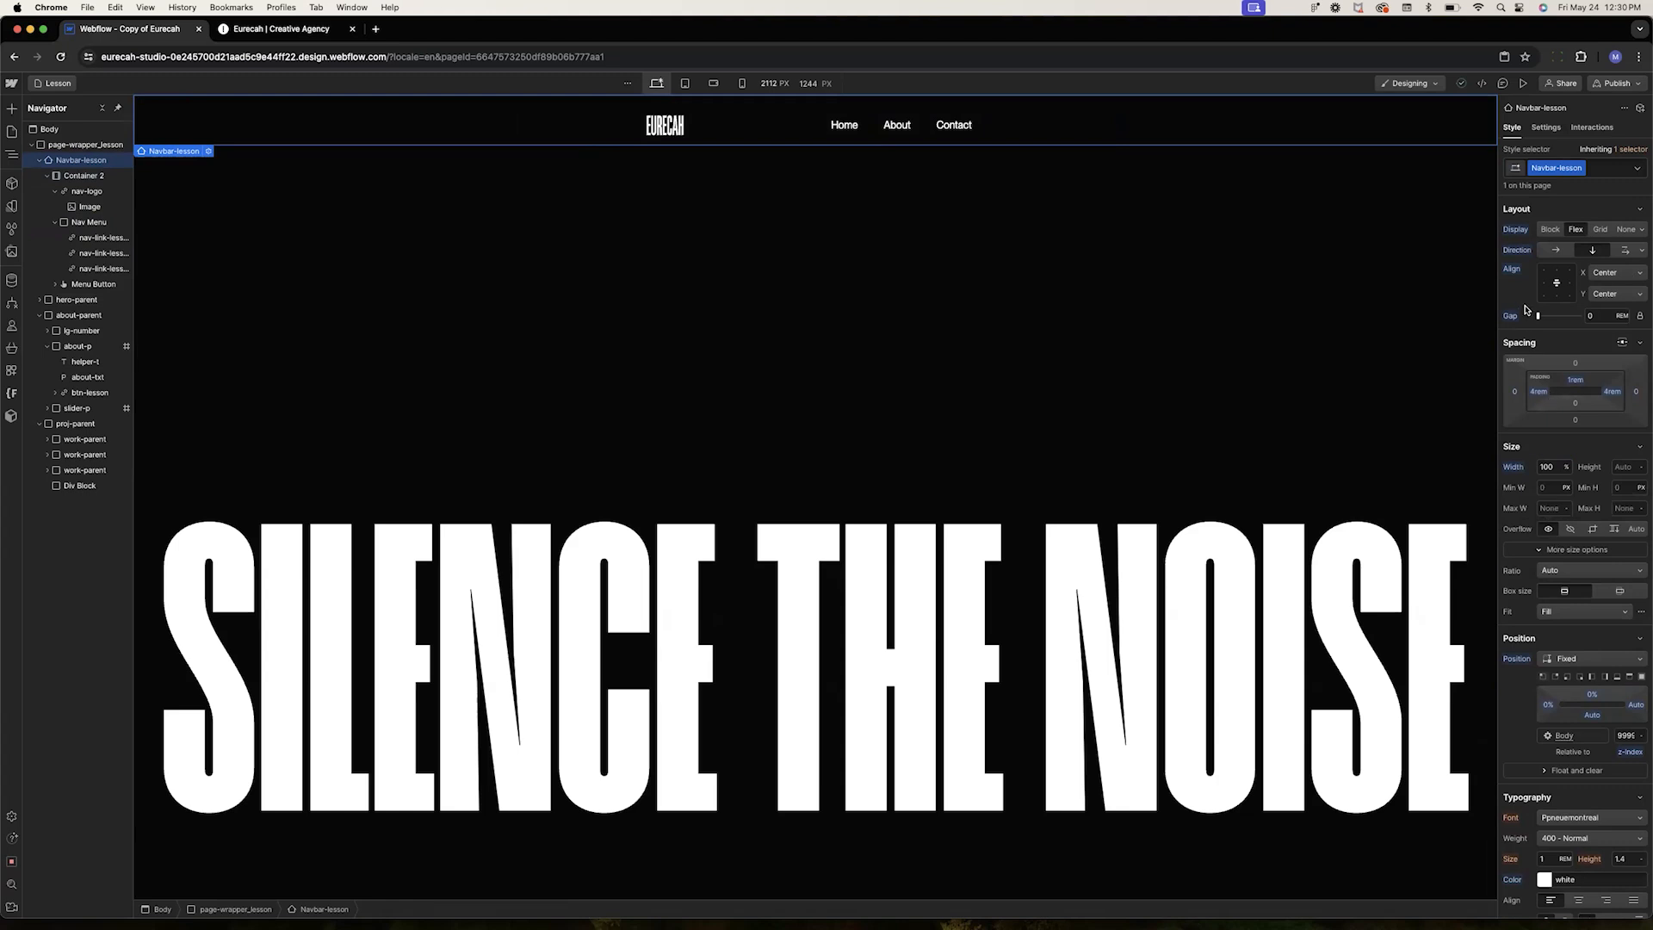
pyautogui.click(76, 175)
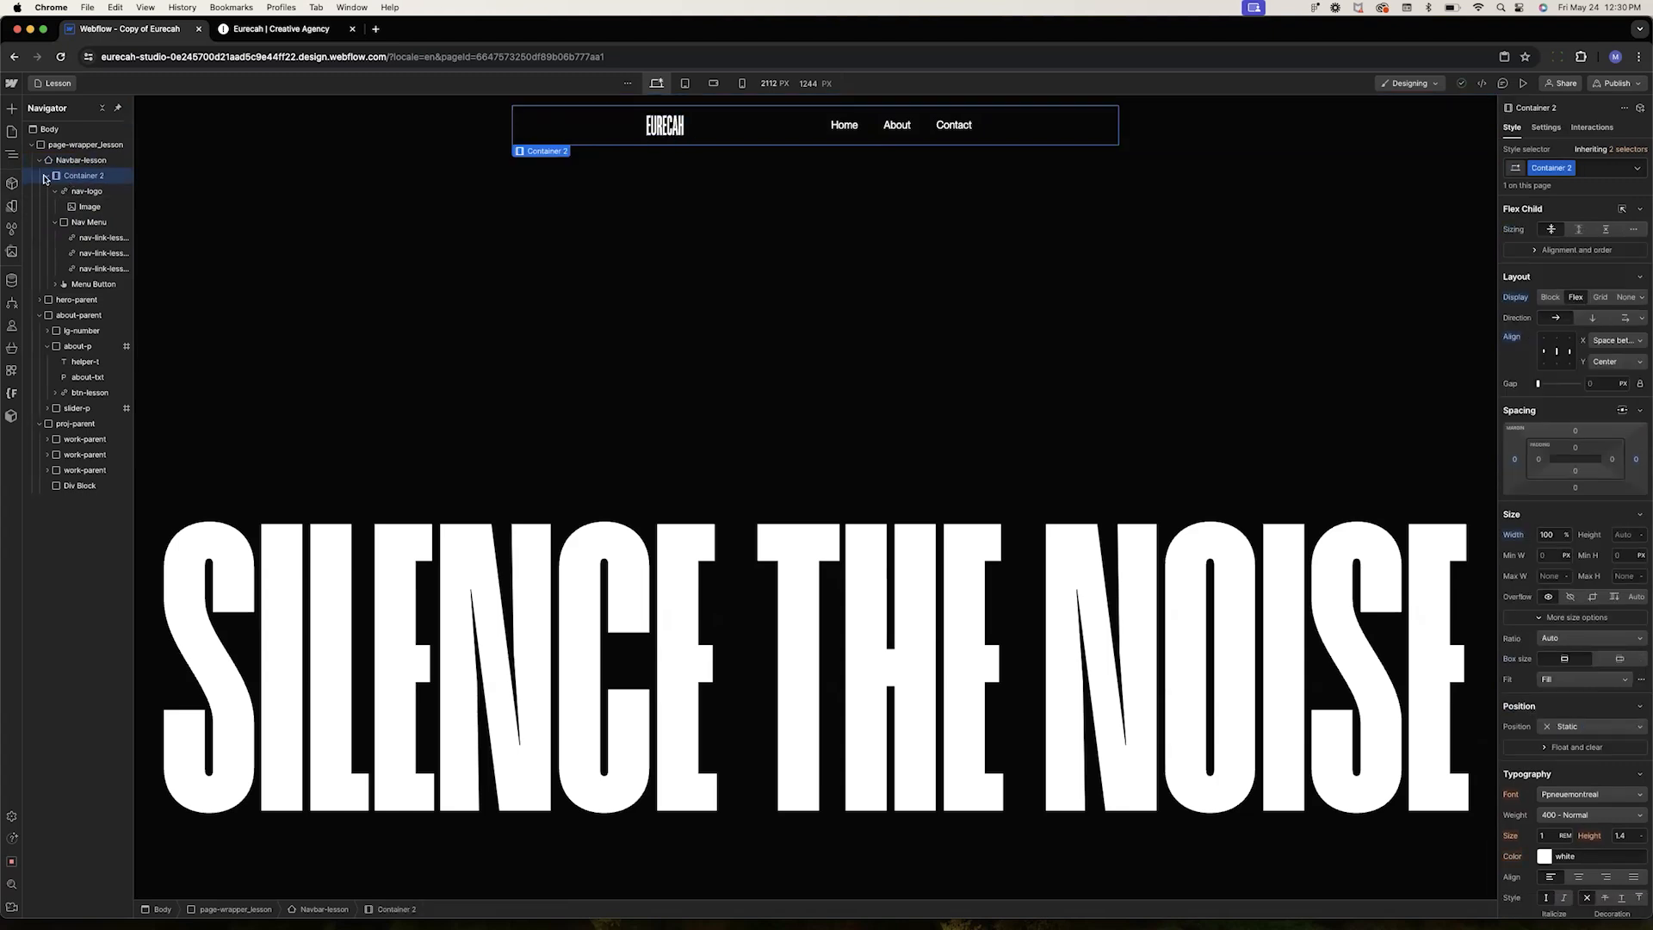
pyautogui.click(54, 223)
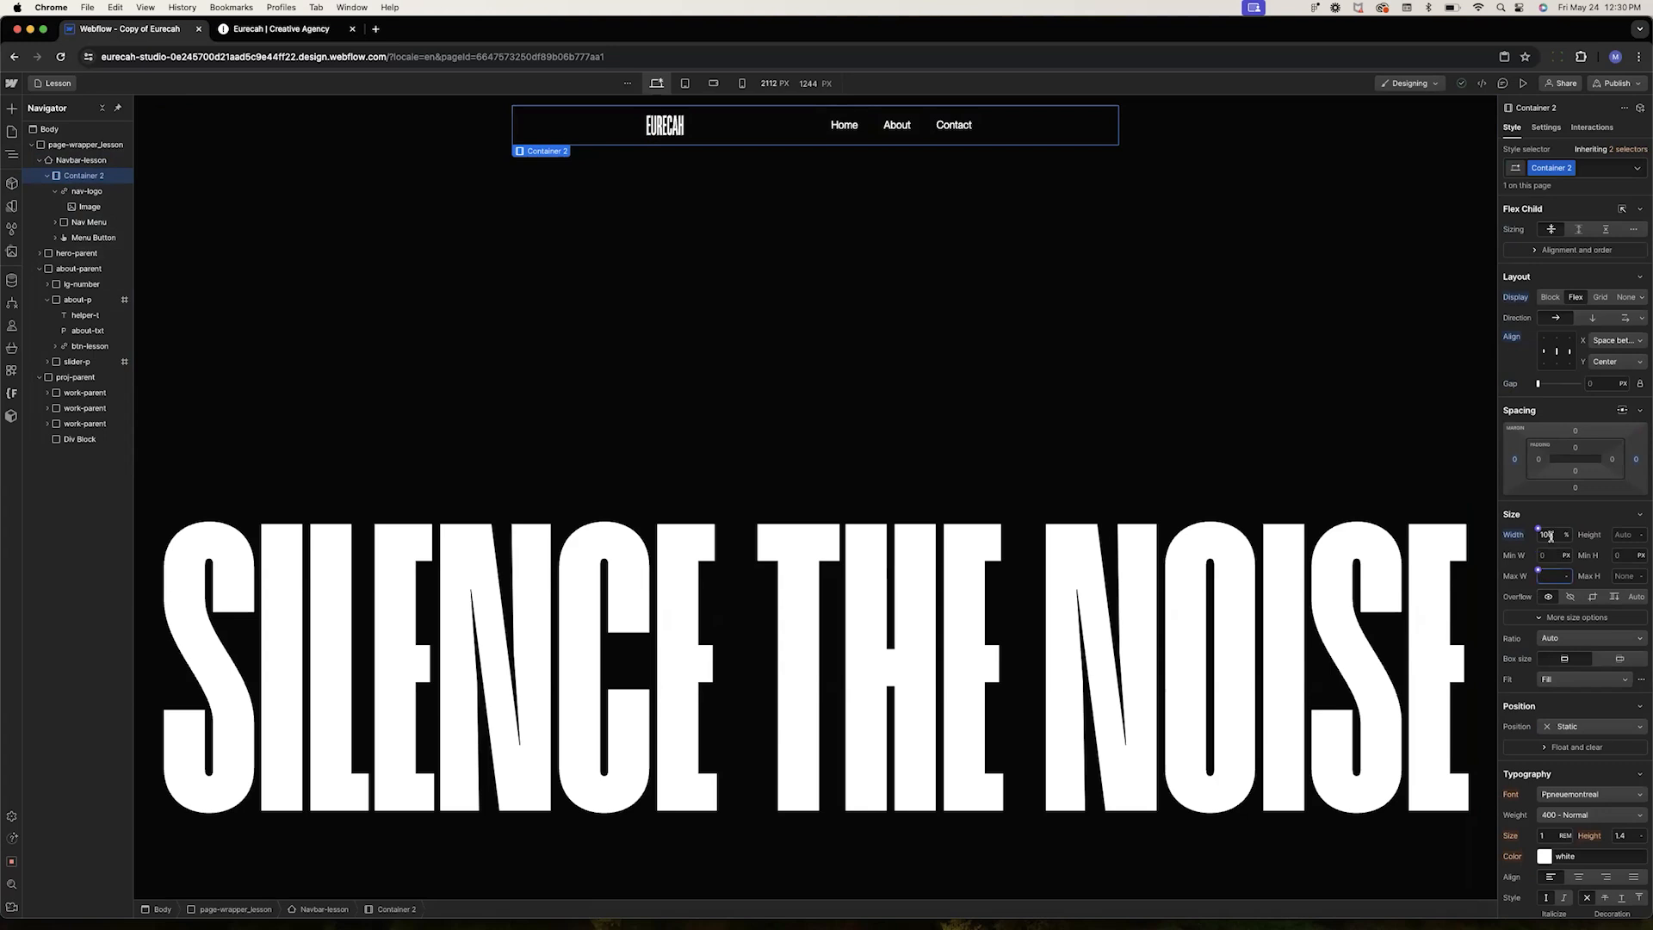
pyautogui.click(75, 164)
pyautogui.press('super+e')
pyautogui.write('div')
pyautogui.press('Return')
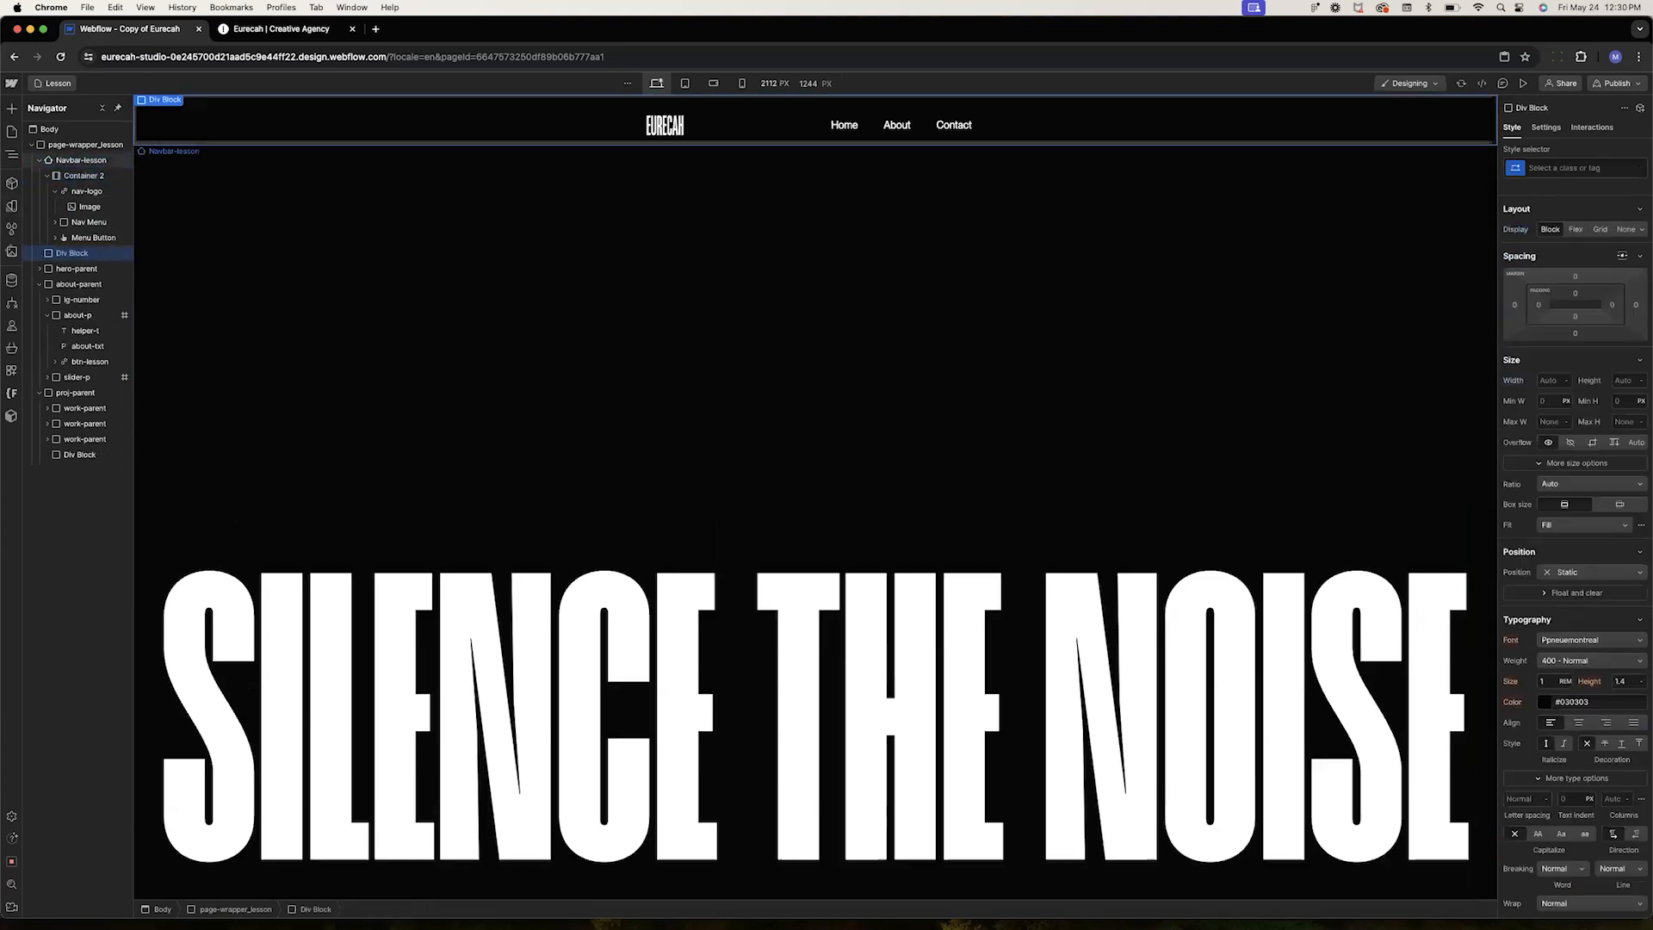
pyautogui.moveTo(75, 253); pyautogui.dragTo(105, 222)
pyautogui.click(84, 239)
pyautogui.press('Delete')
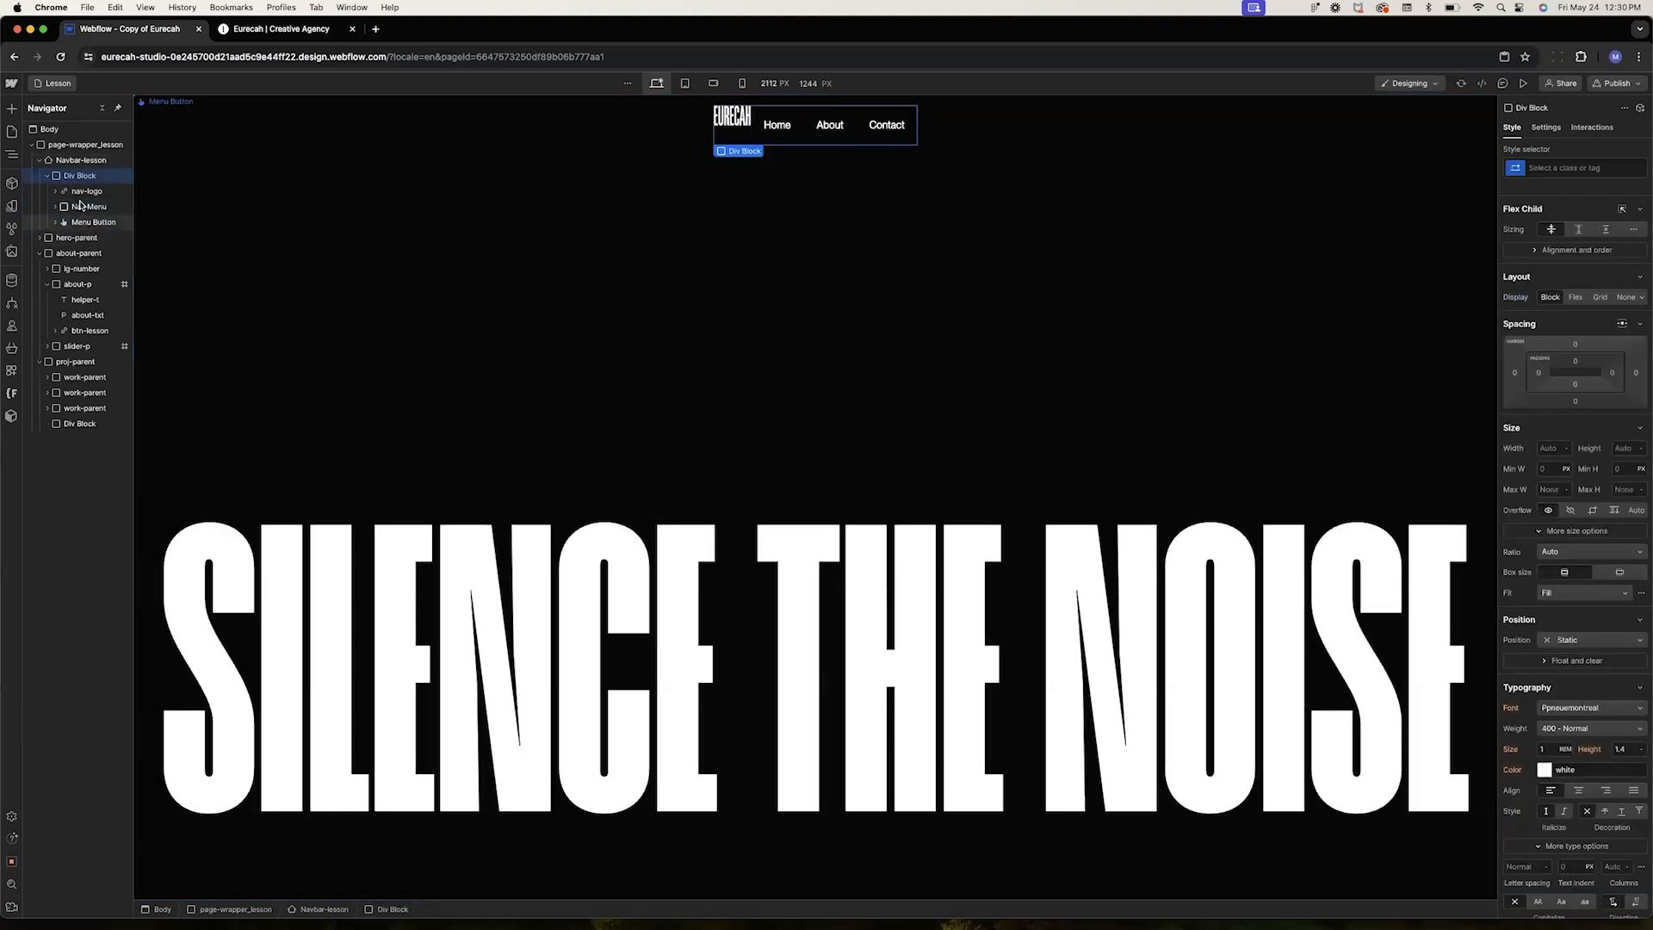
# Set the new div's width to 100% and give it the class nav-cont
pyautogui.click(1549, 449)
pyautogui.write('100%')
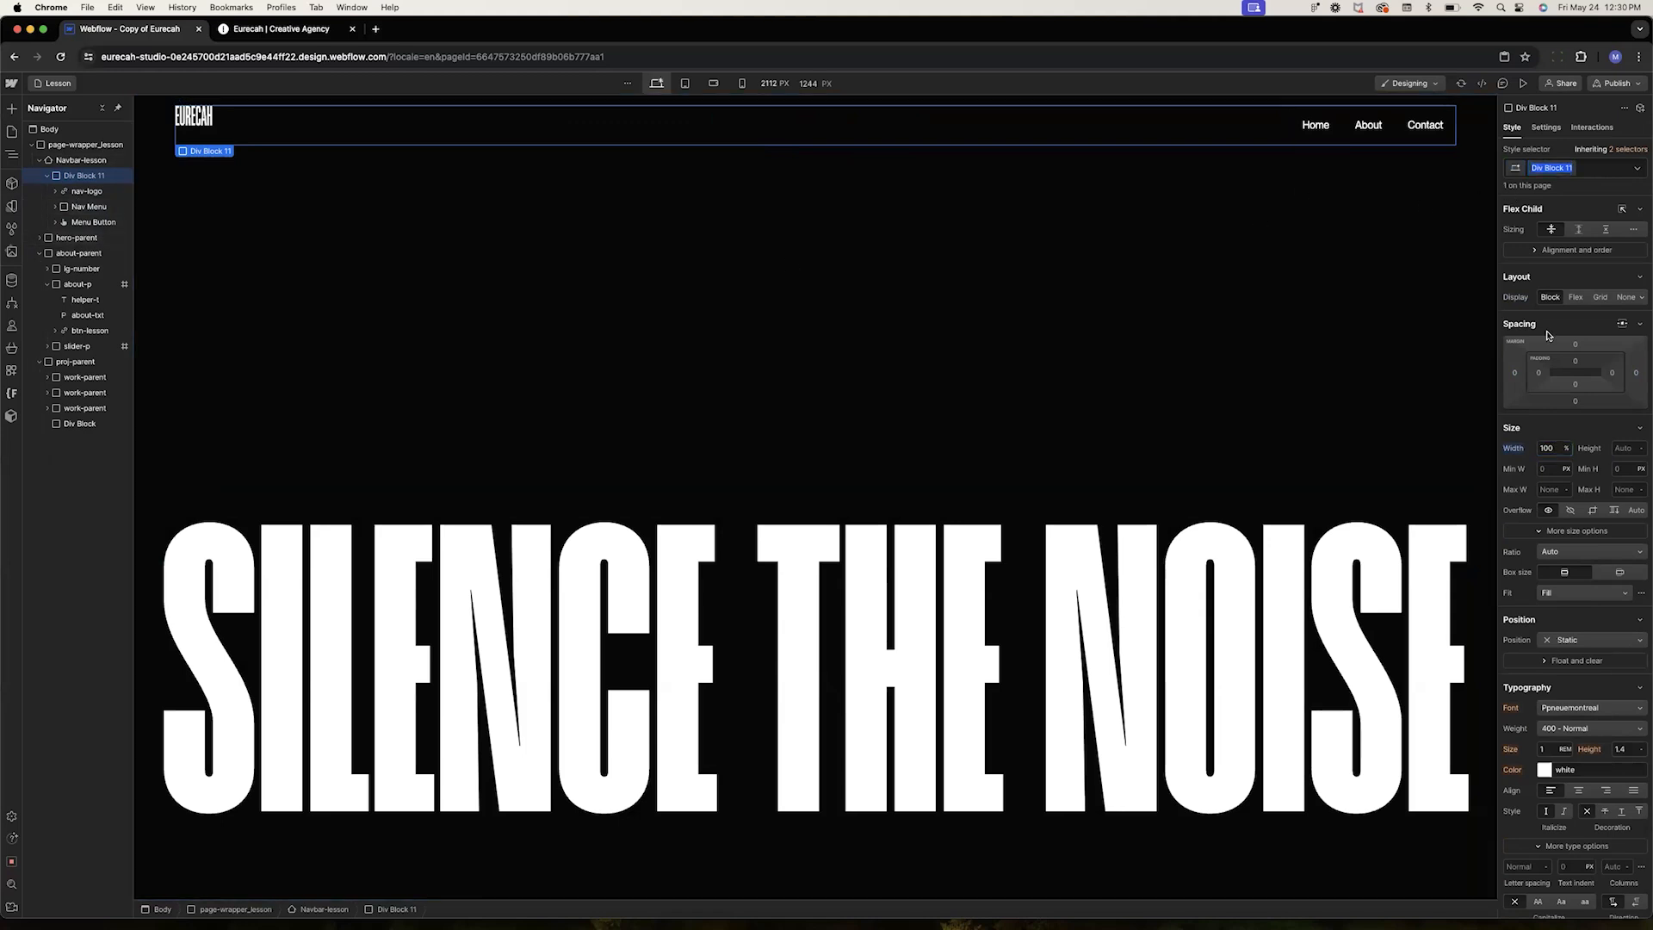
pyautogui.write('nav-cont')
pyautogui.press('Return')
# Set nav-cont to Flex with items spaced between and centered vertically
pyautogui.click(1575, 297)
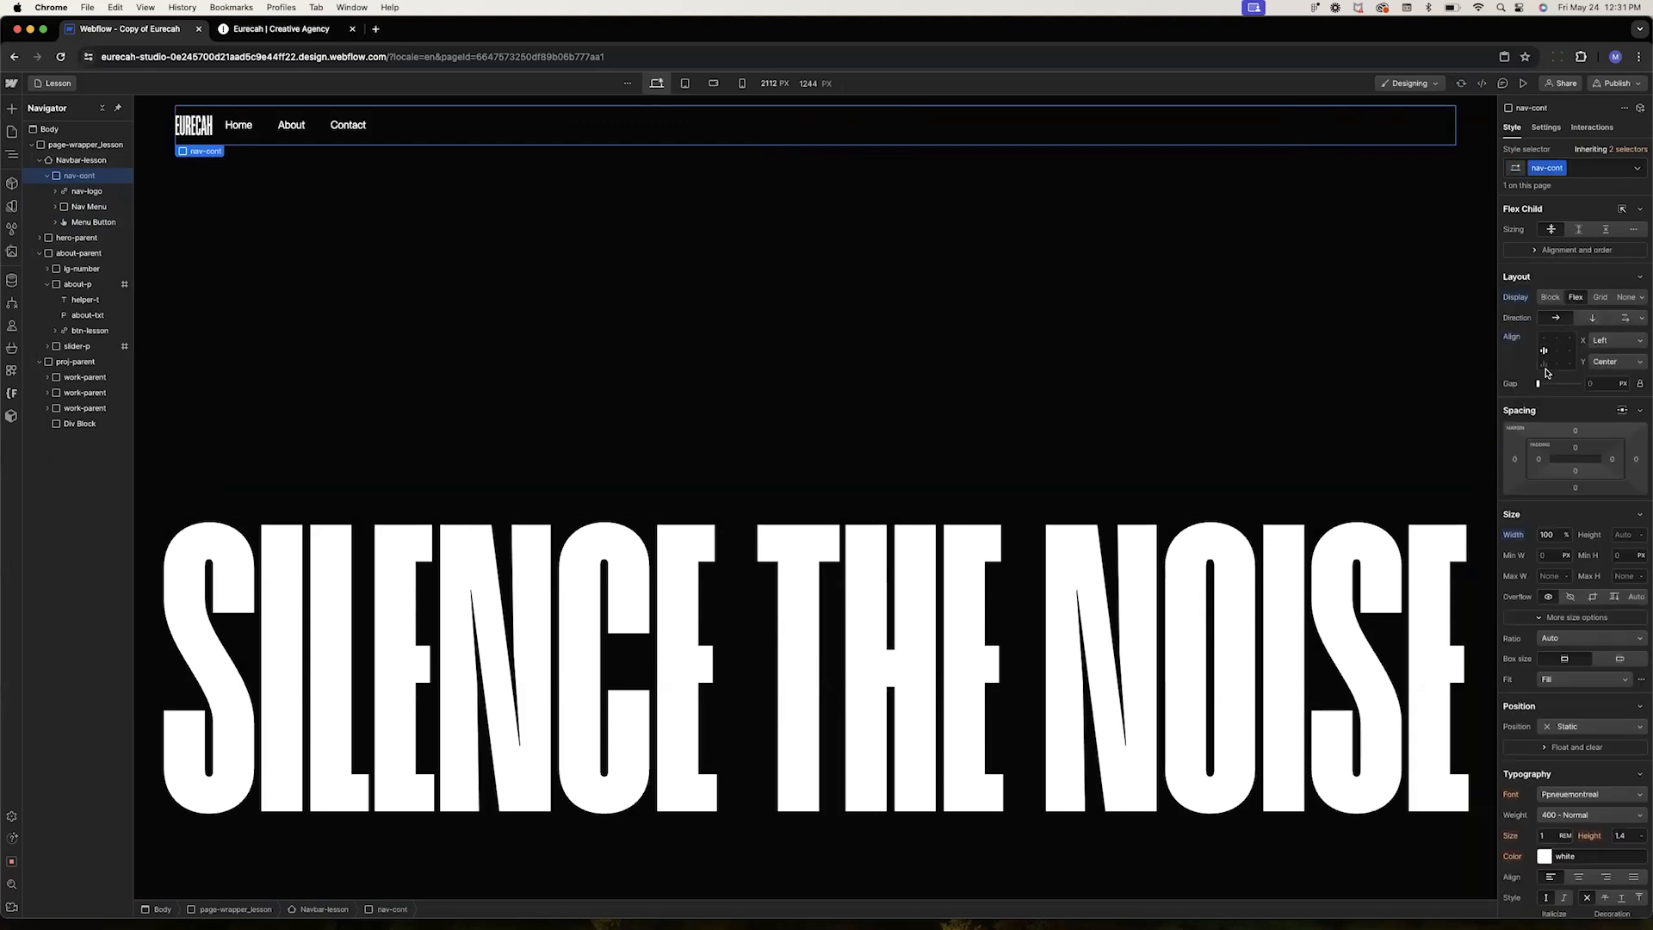
pyautogui.click(1603, 365)
pyautogui.click(1603, 360)
pyautogui.click(1604, 341)
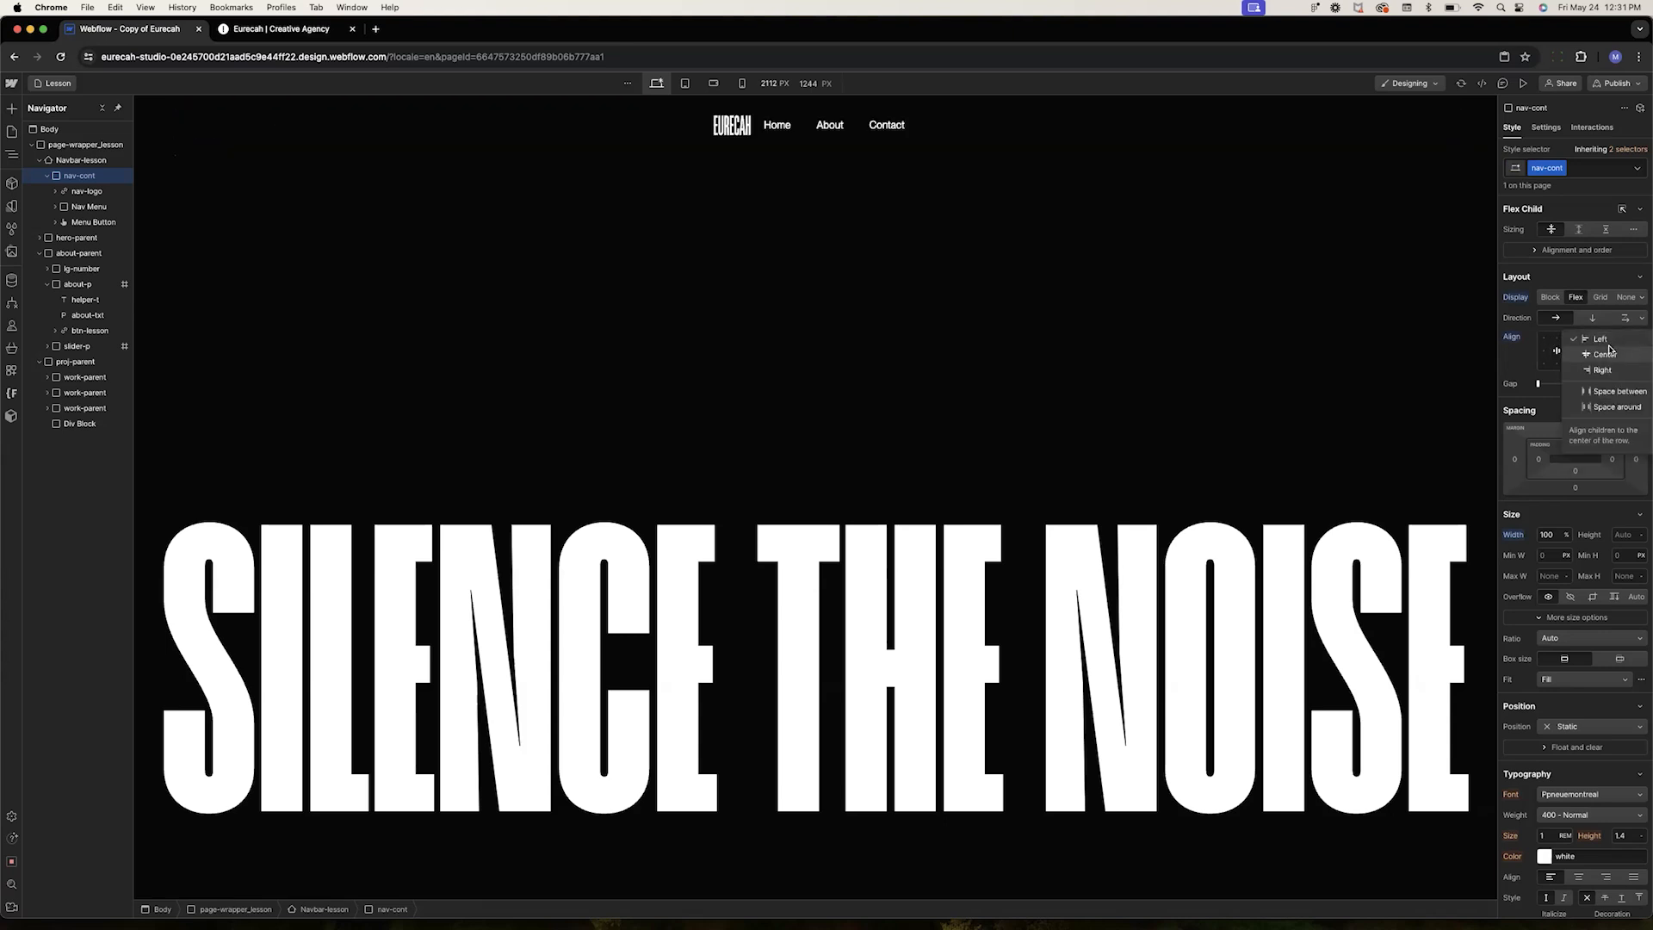
pyautogui.click(1610, 391)
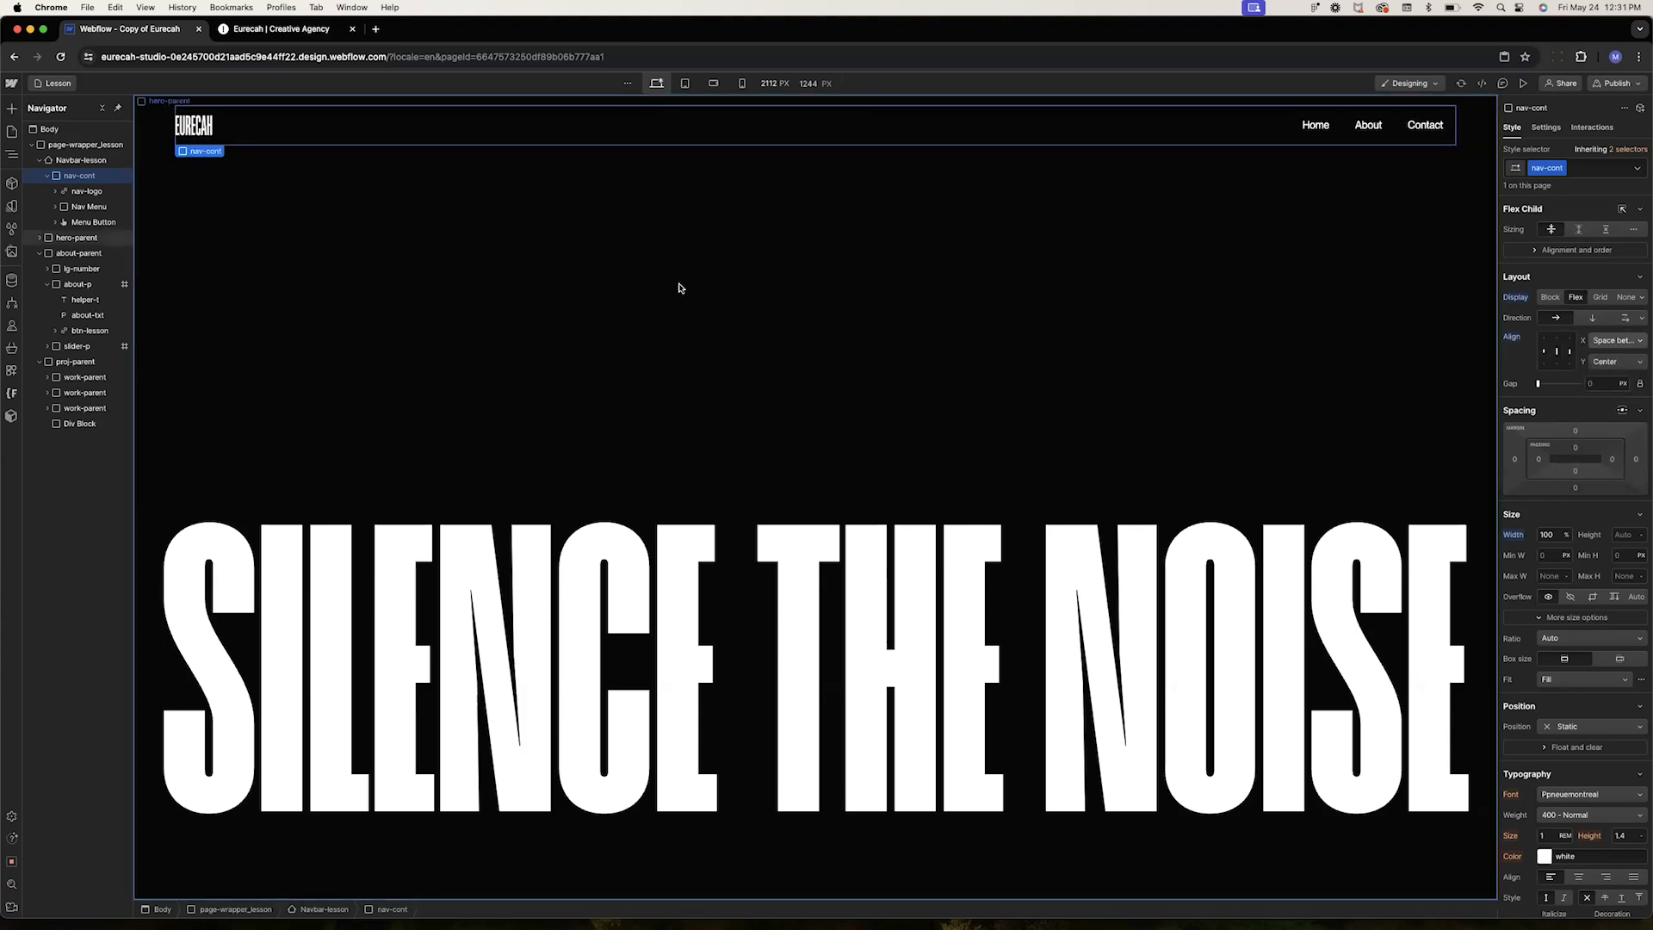
# Set the navbar's left and right padding to 2 rem
pyautogui.click(161, 135)
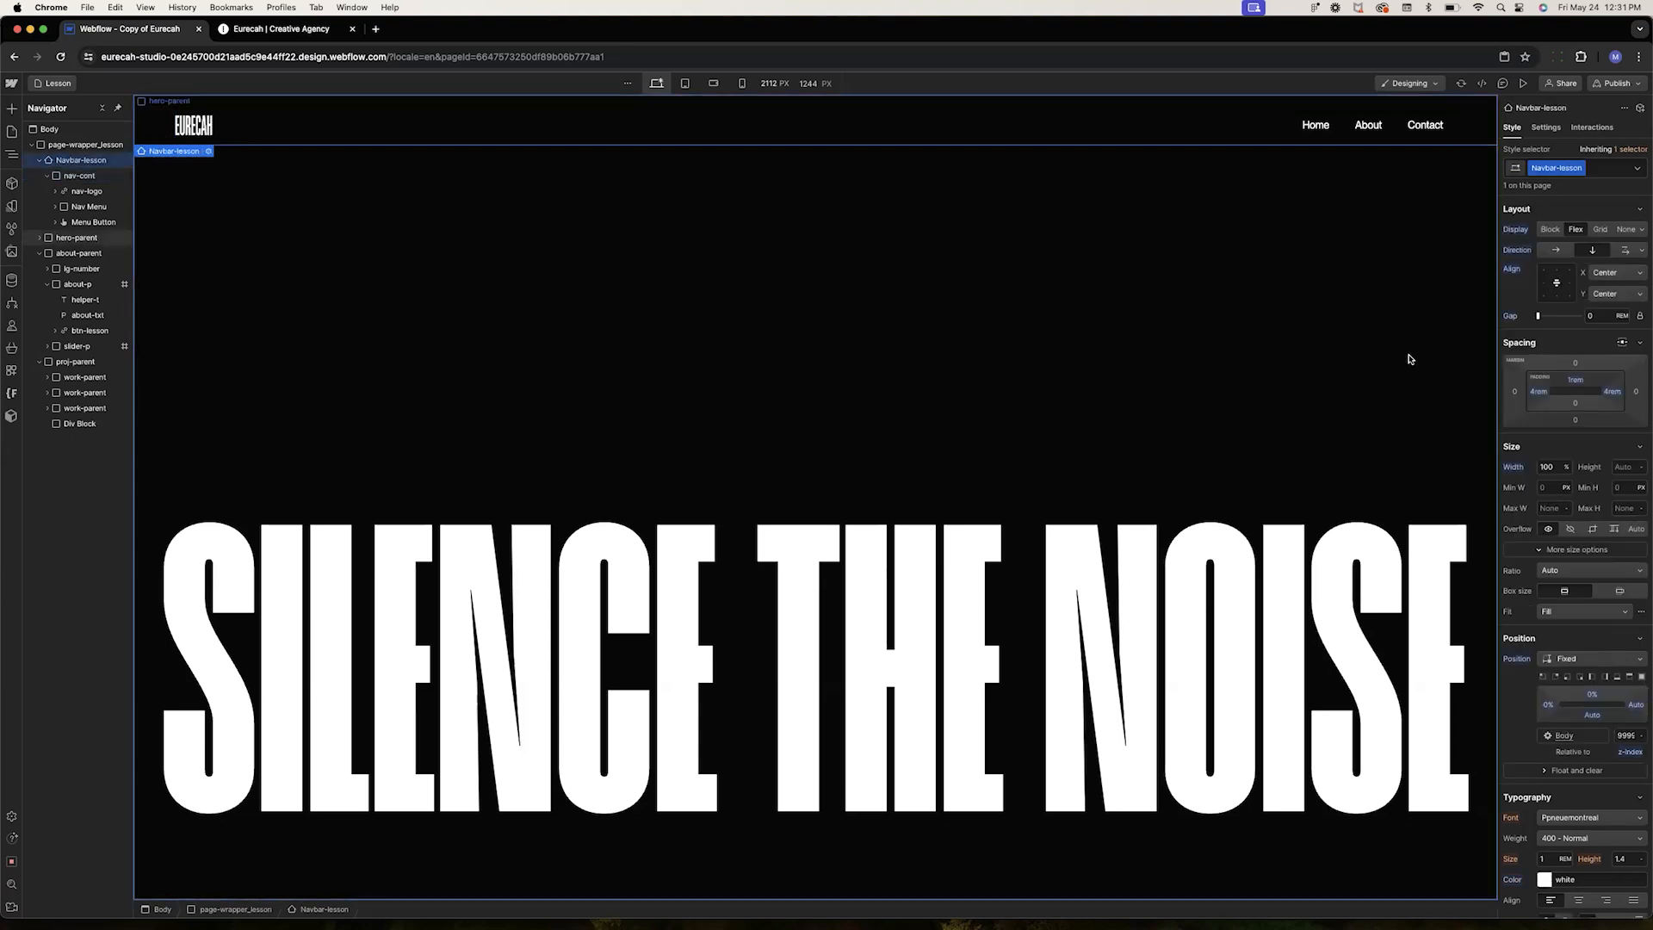
pyautogui.click(1539, 393)
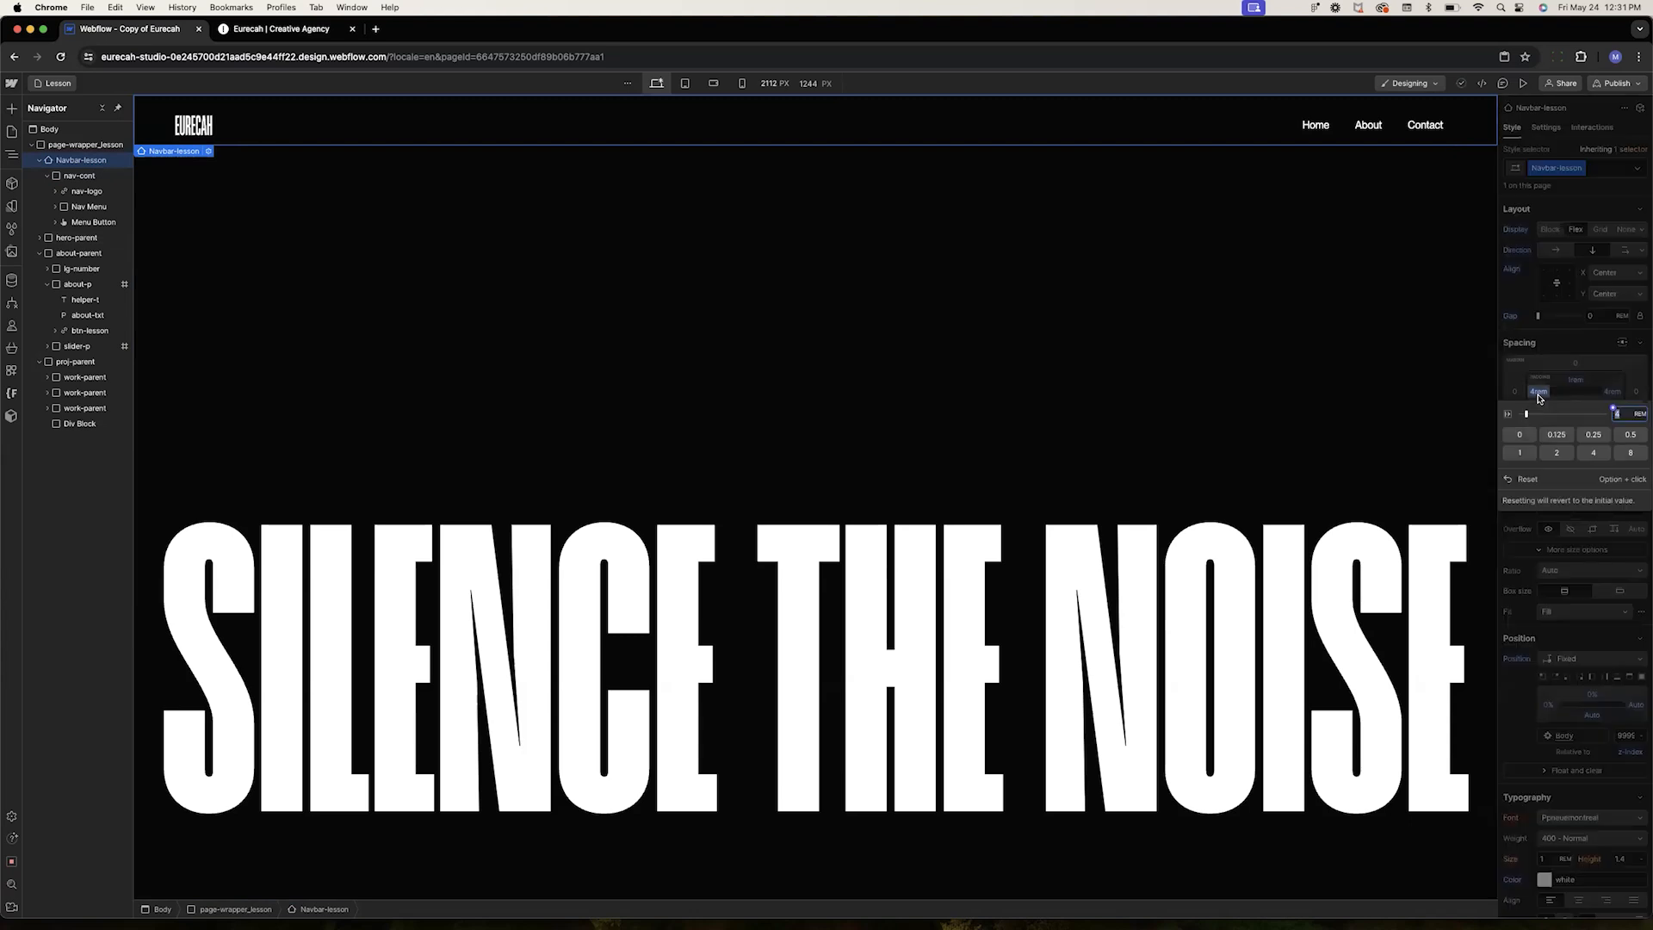
pyautogui.click(1556, 452)
pyautogui.click(1612, 392)
pyautogui.click(1557, 453)
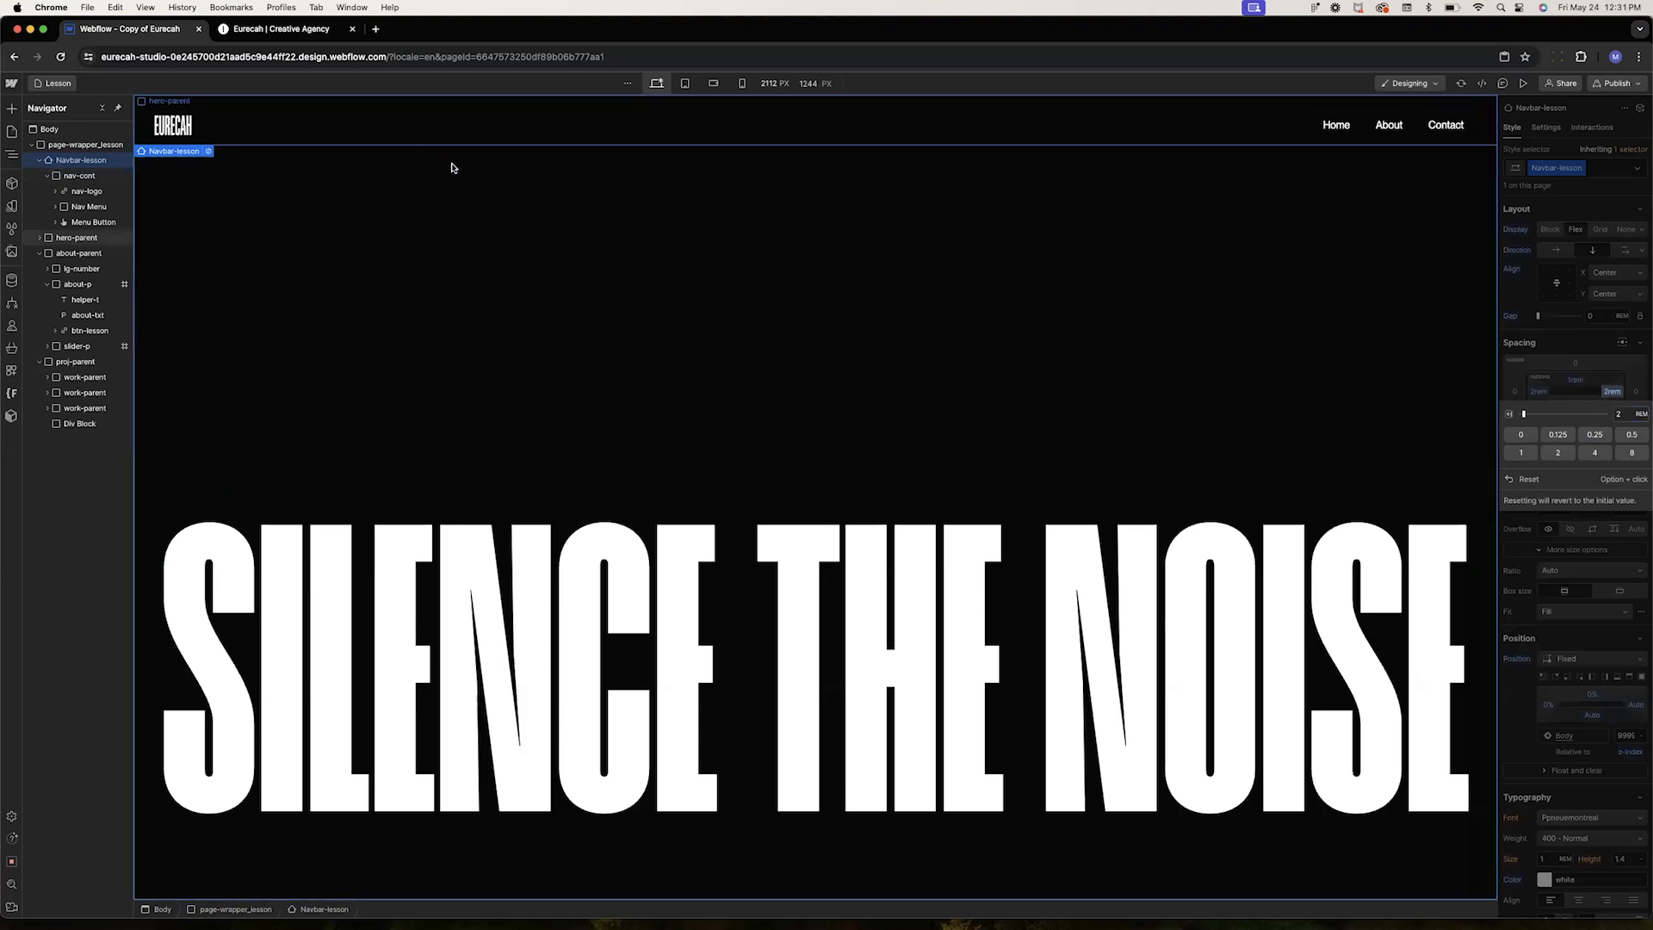
pyautogui.click(1555, 581)
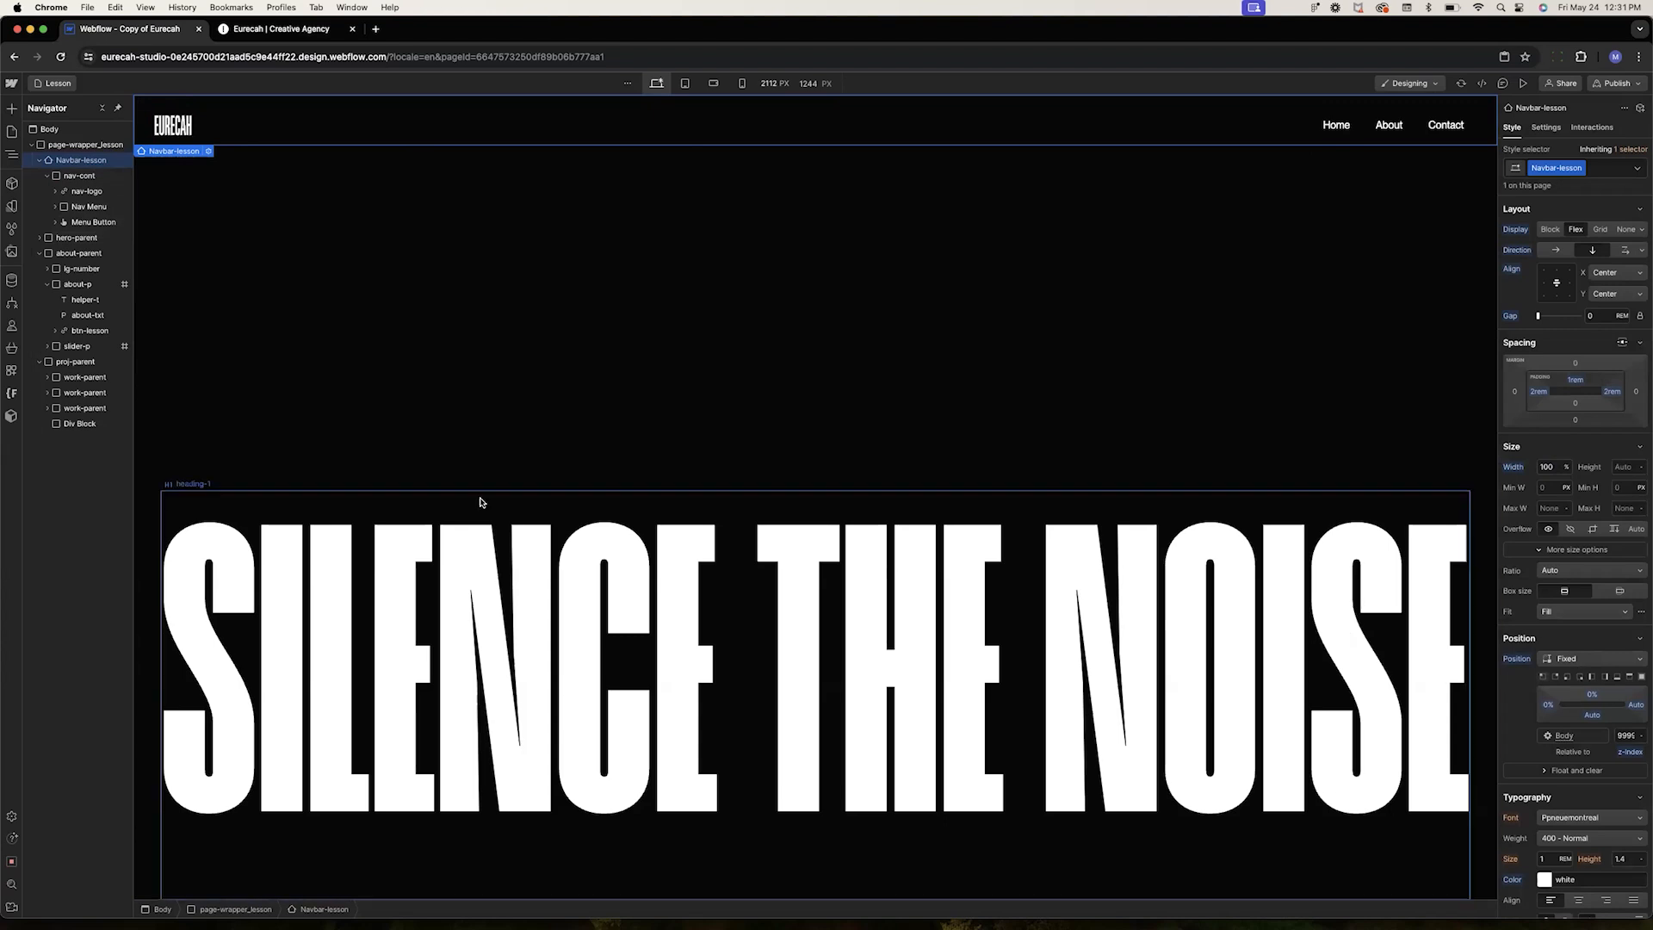
# Scroll the canvas to examine how the fixed navbar sits over the page and check its z-index
pyautogui.scroll(-10, 479, 499)
pyautogui.scroll(-10, 479, 502)
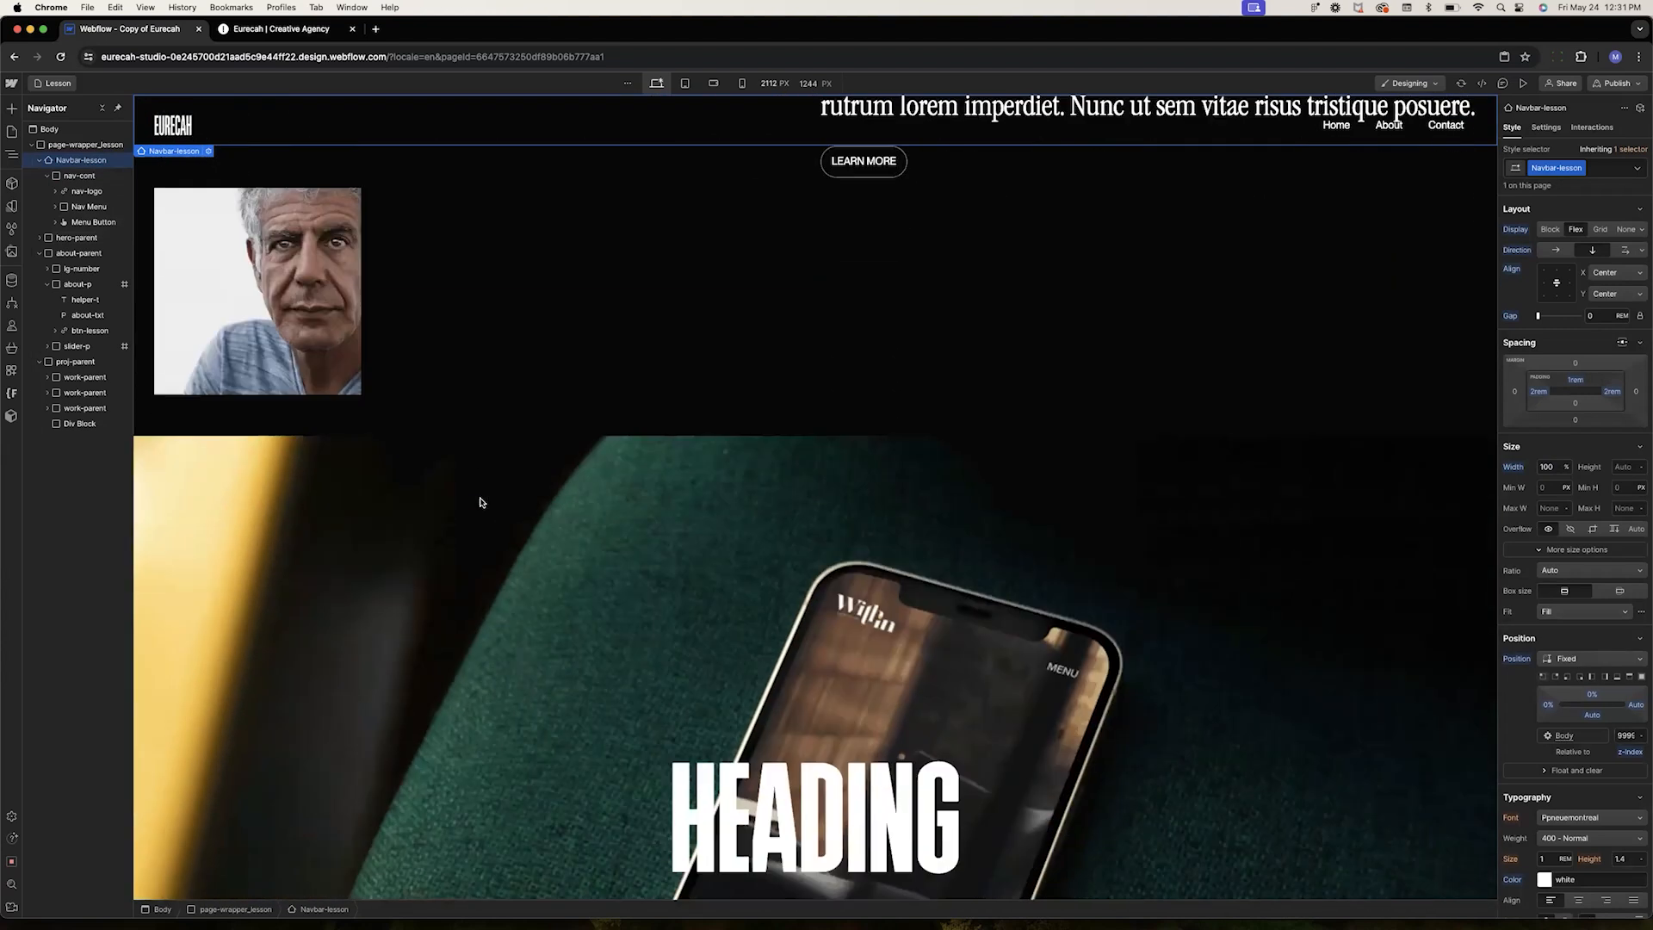
pyautogui.scroll(-5, 479, 502)
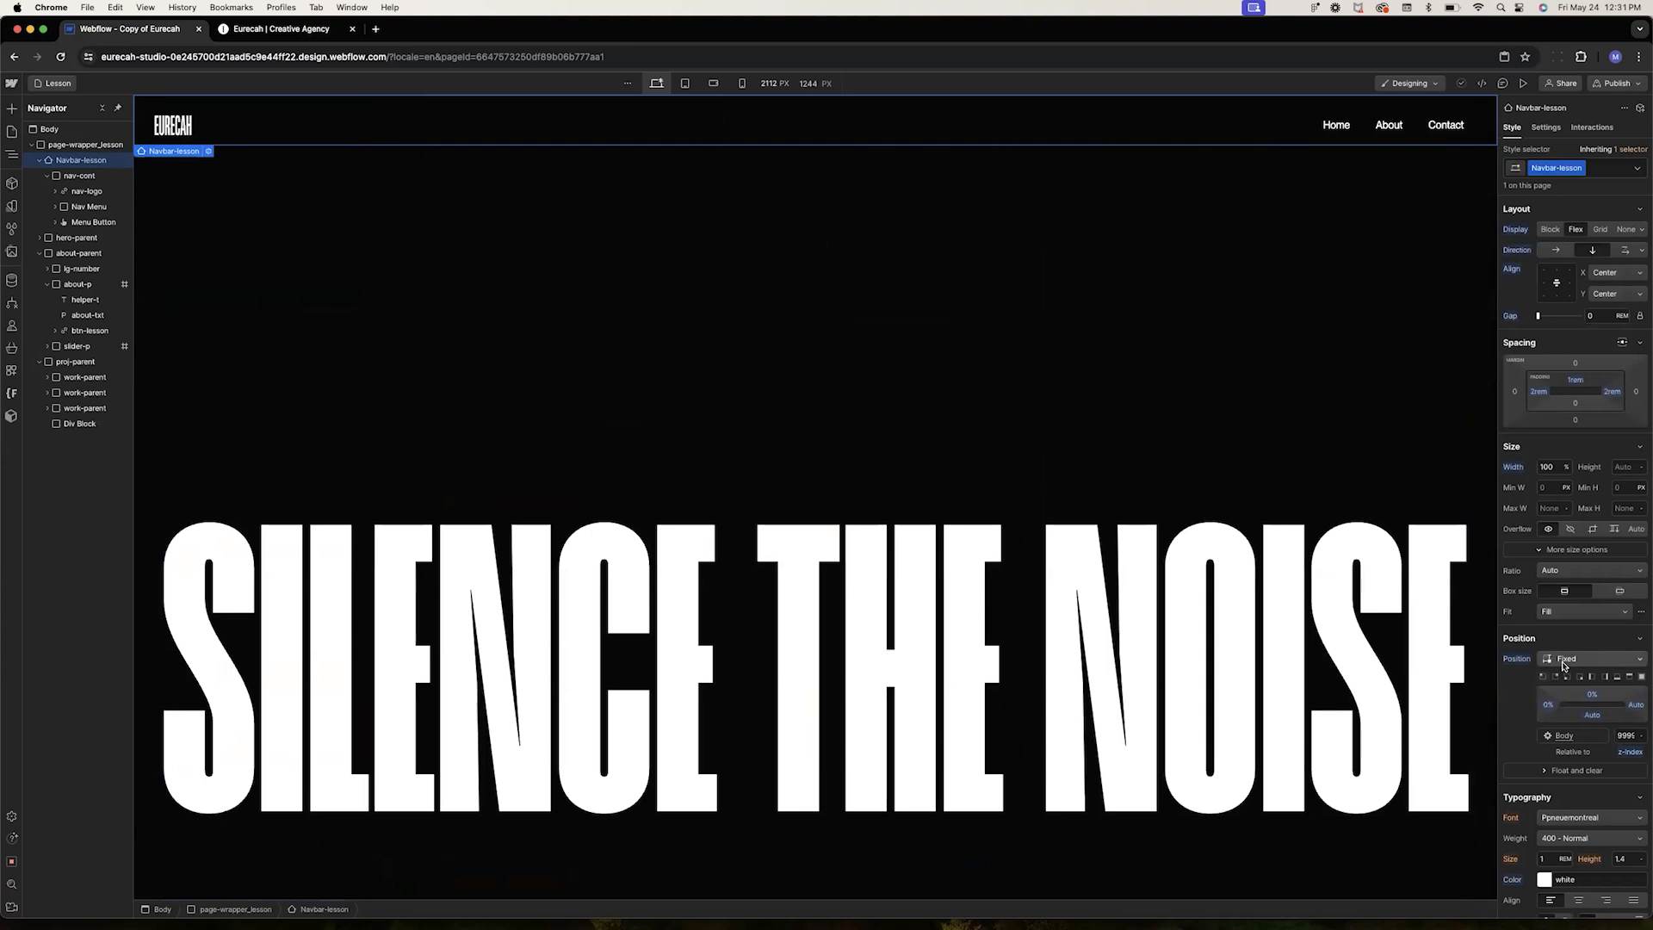
pyautogui.click(1622, 734)
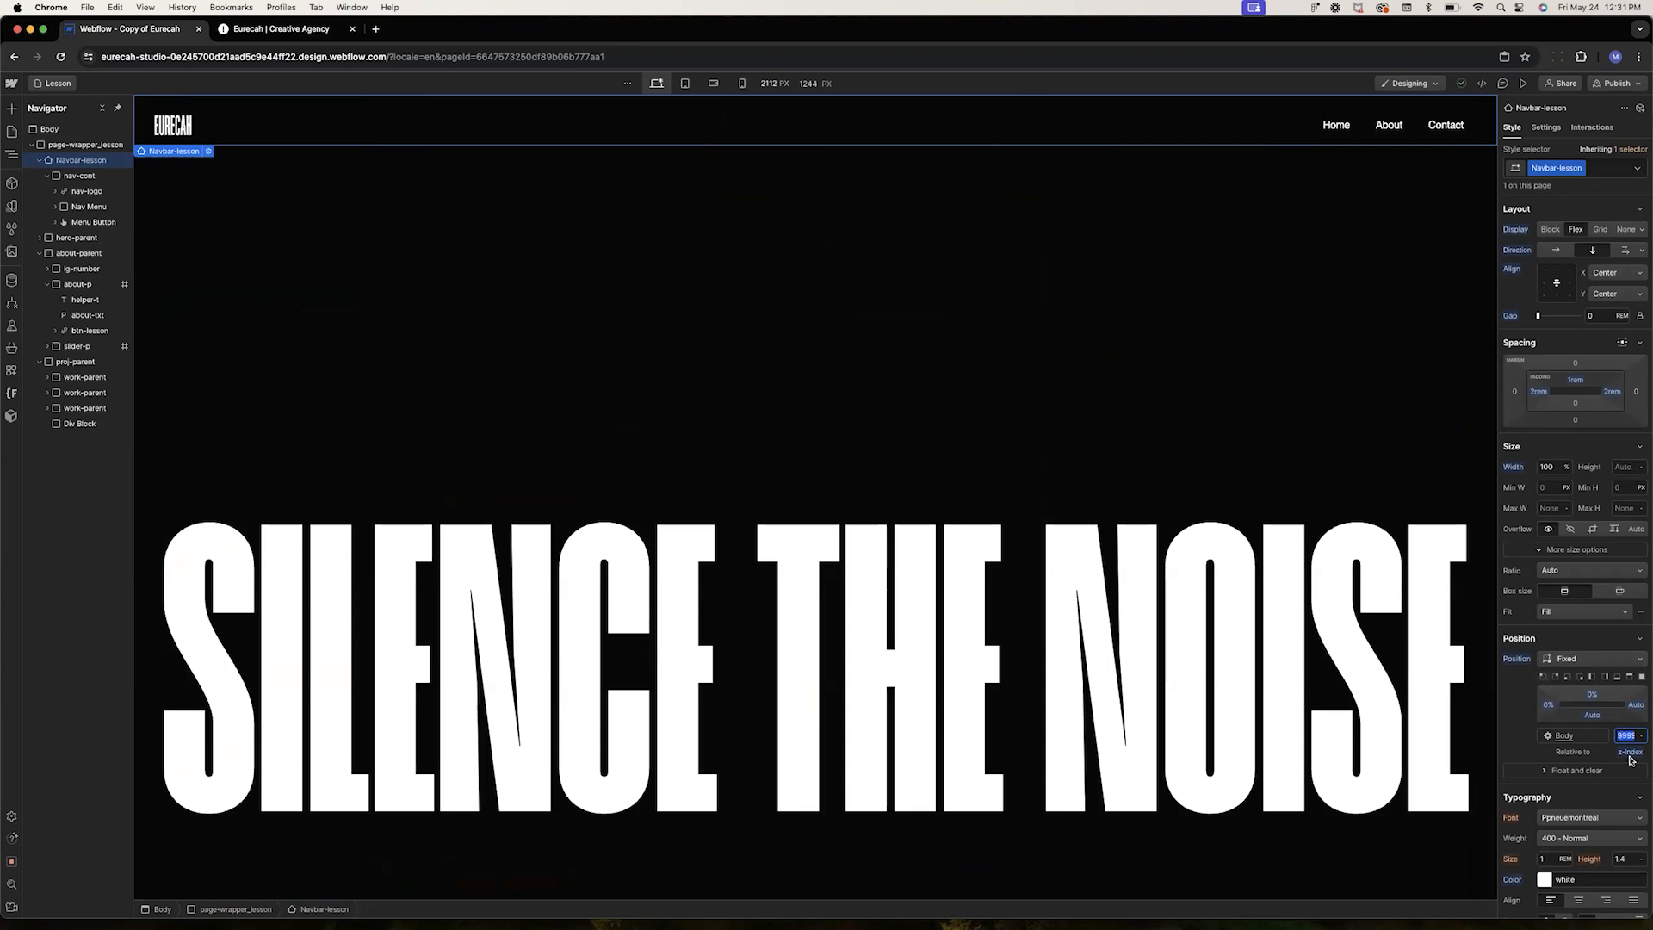
pyautogui.moveTo(1631, 756)
pyautogui.click(1625, 736)
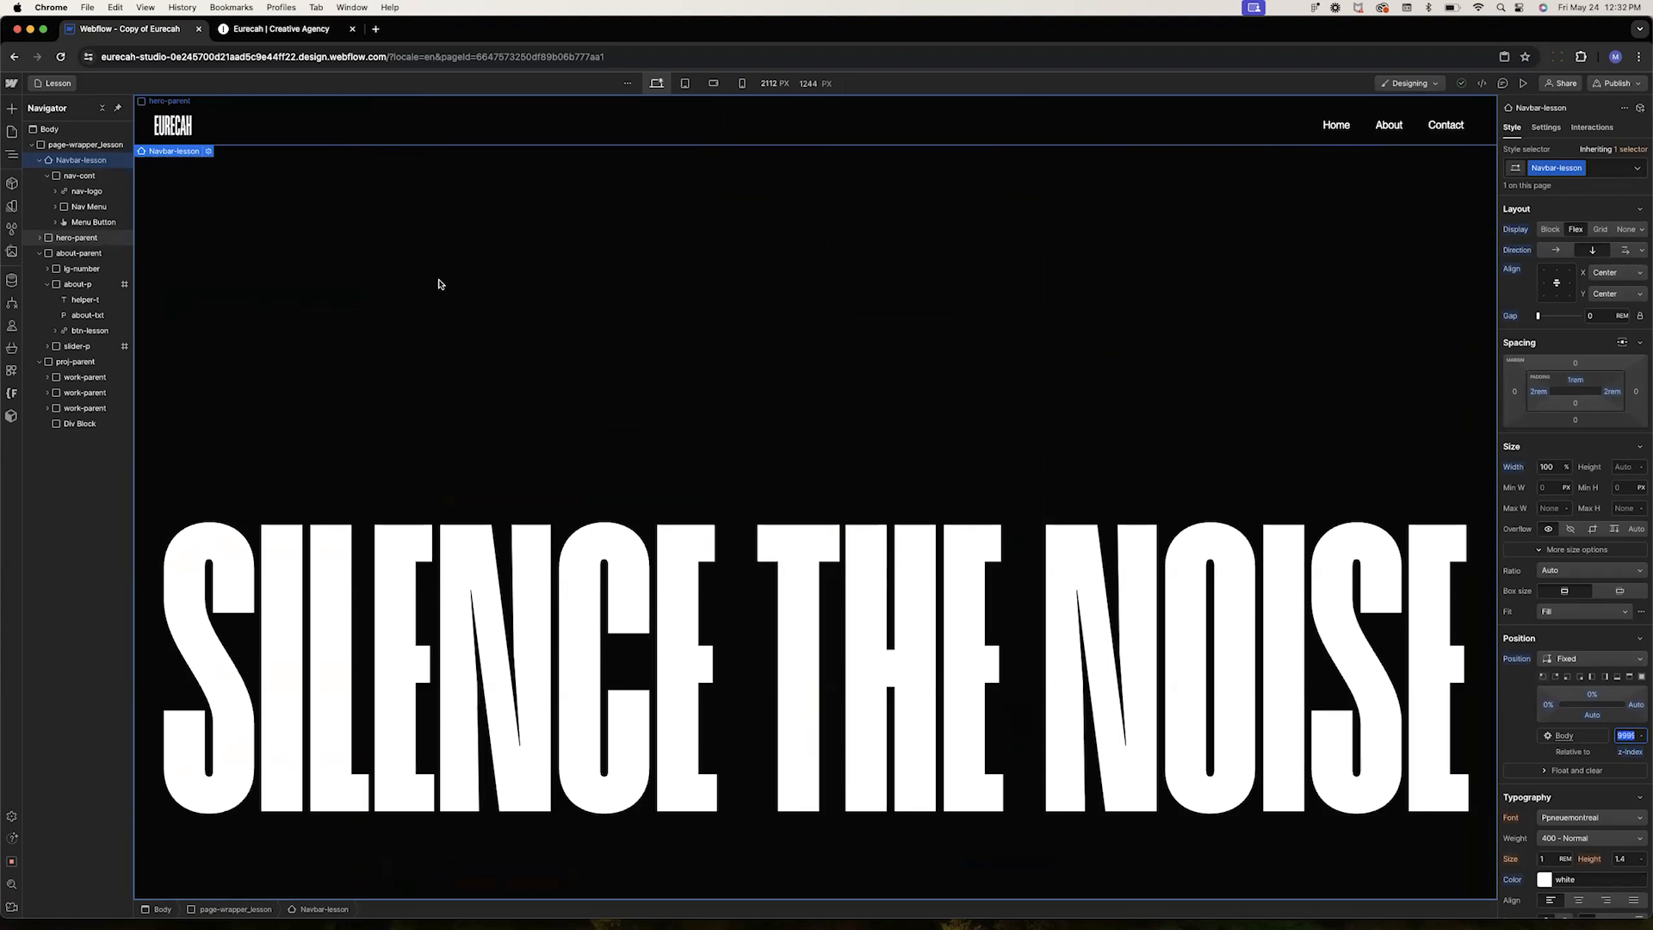
pyautogui.scroll(-5, 557, 405)
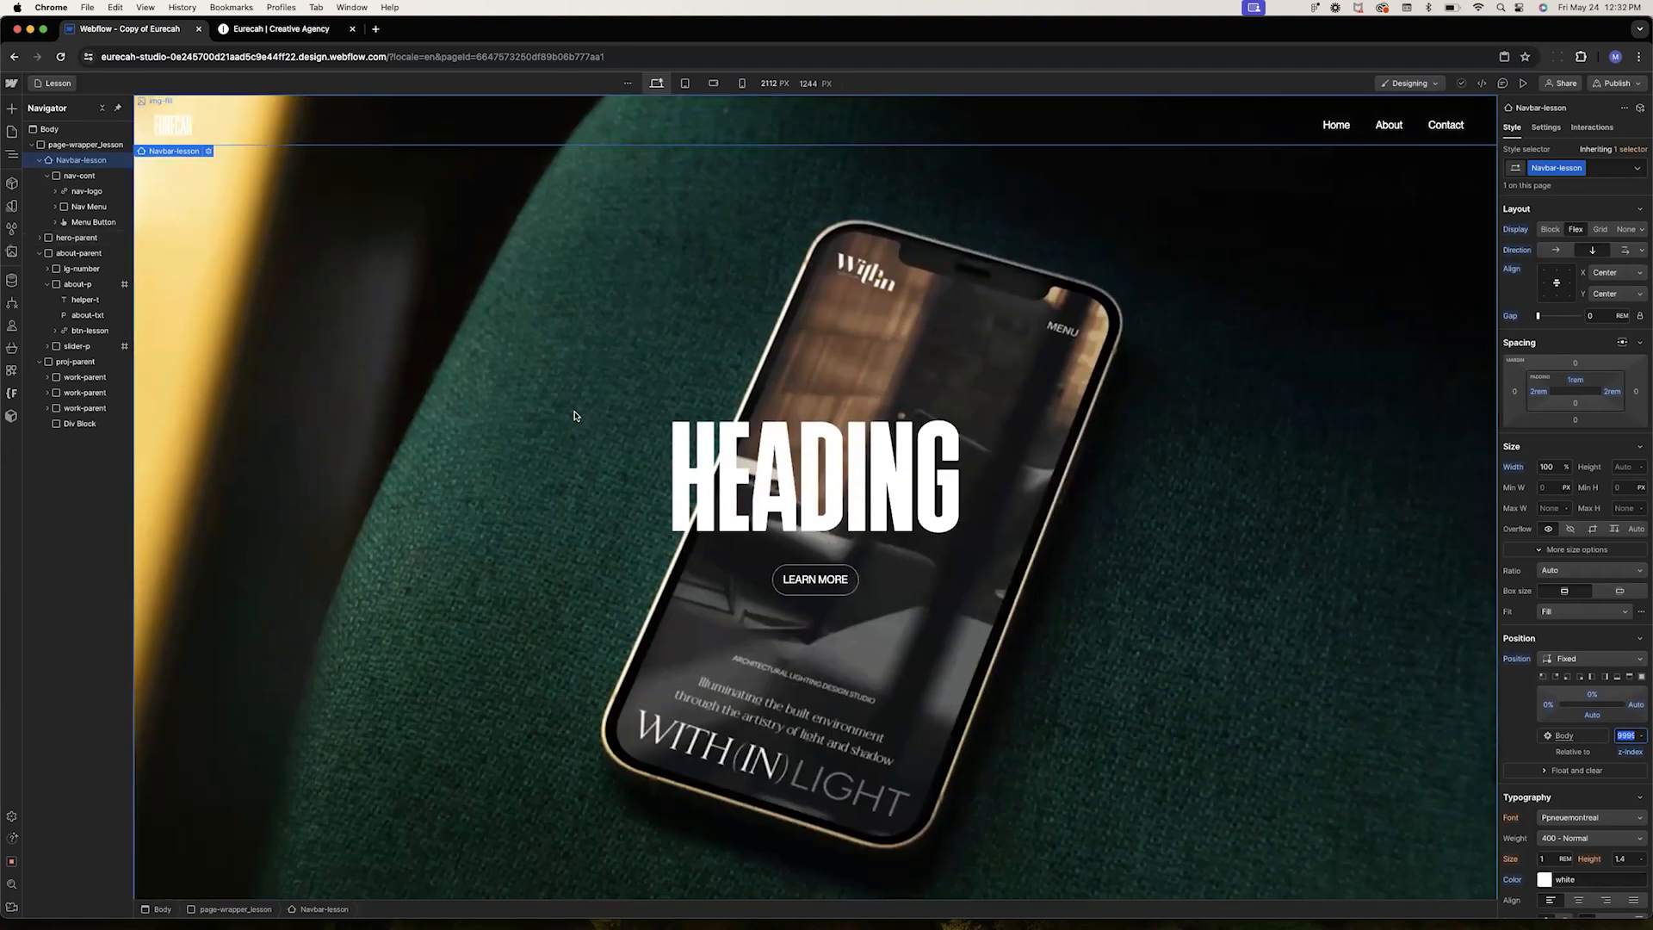
# Open the Projects collection in the CMS
pyautogui.click(10, 284)
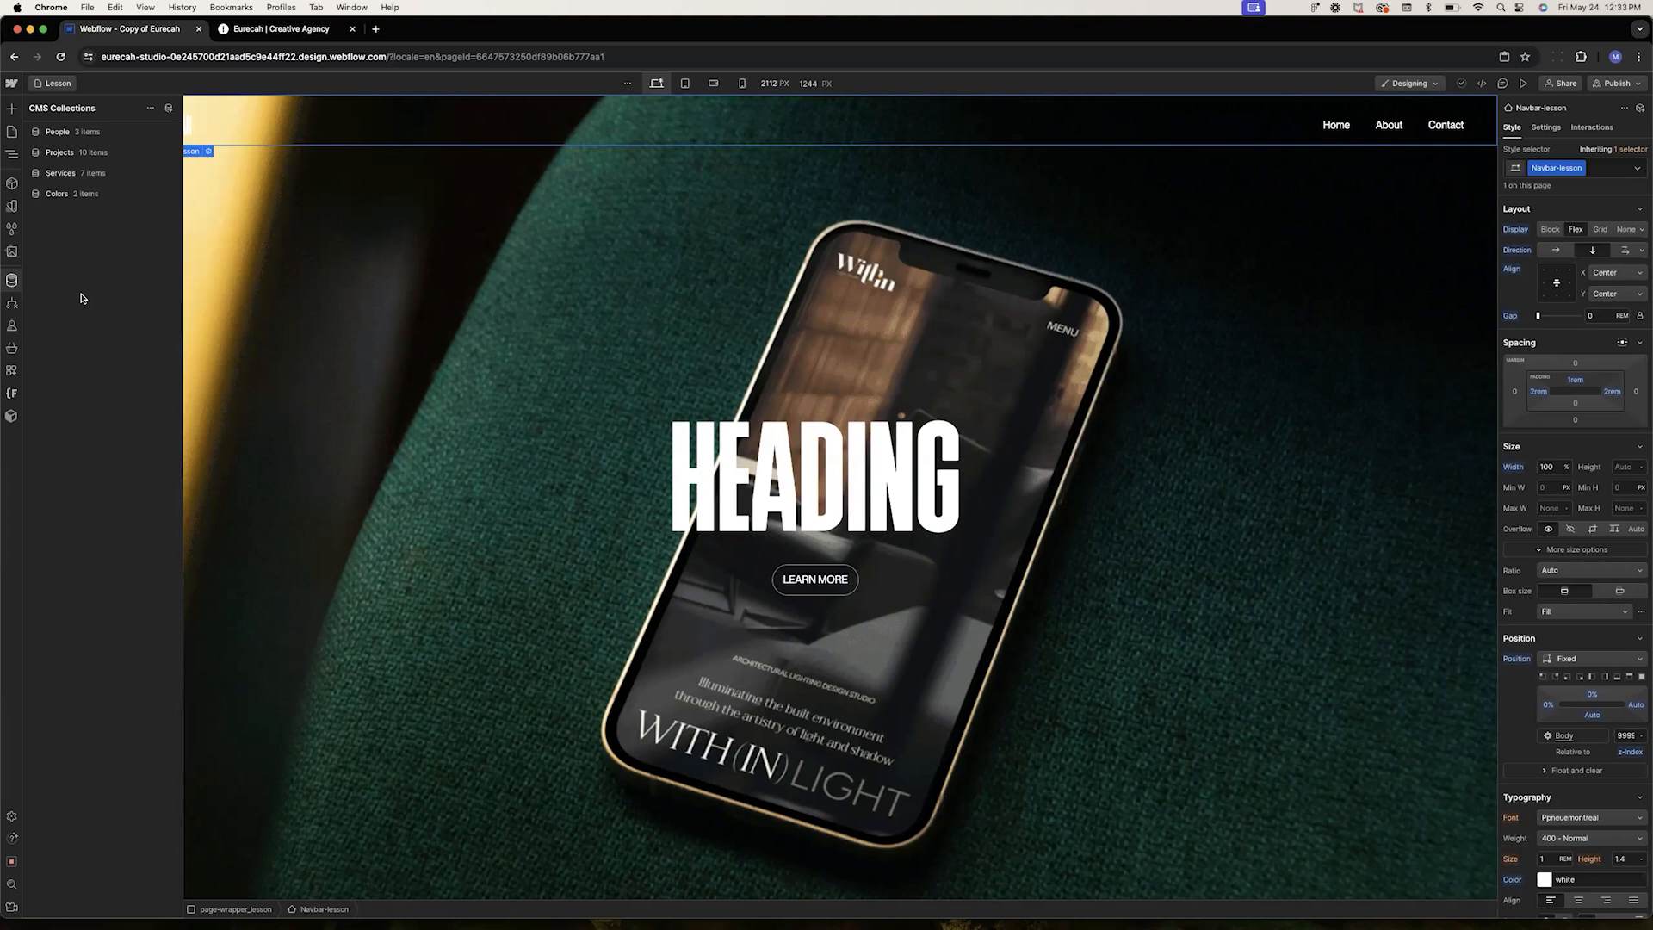
pyautogui.click(160, 157)
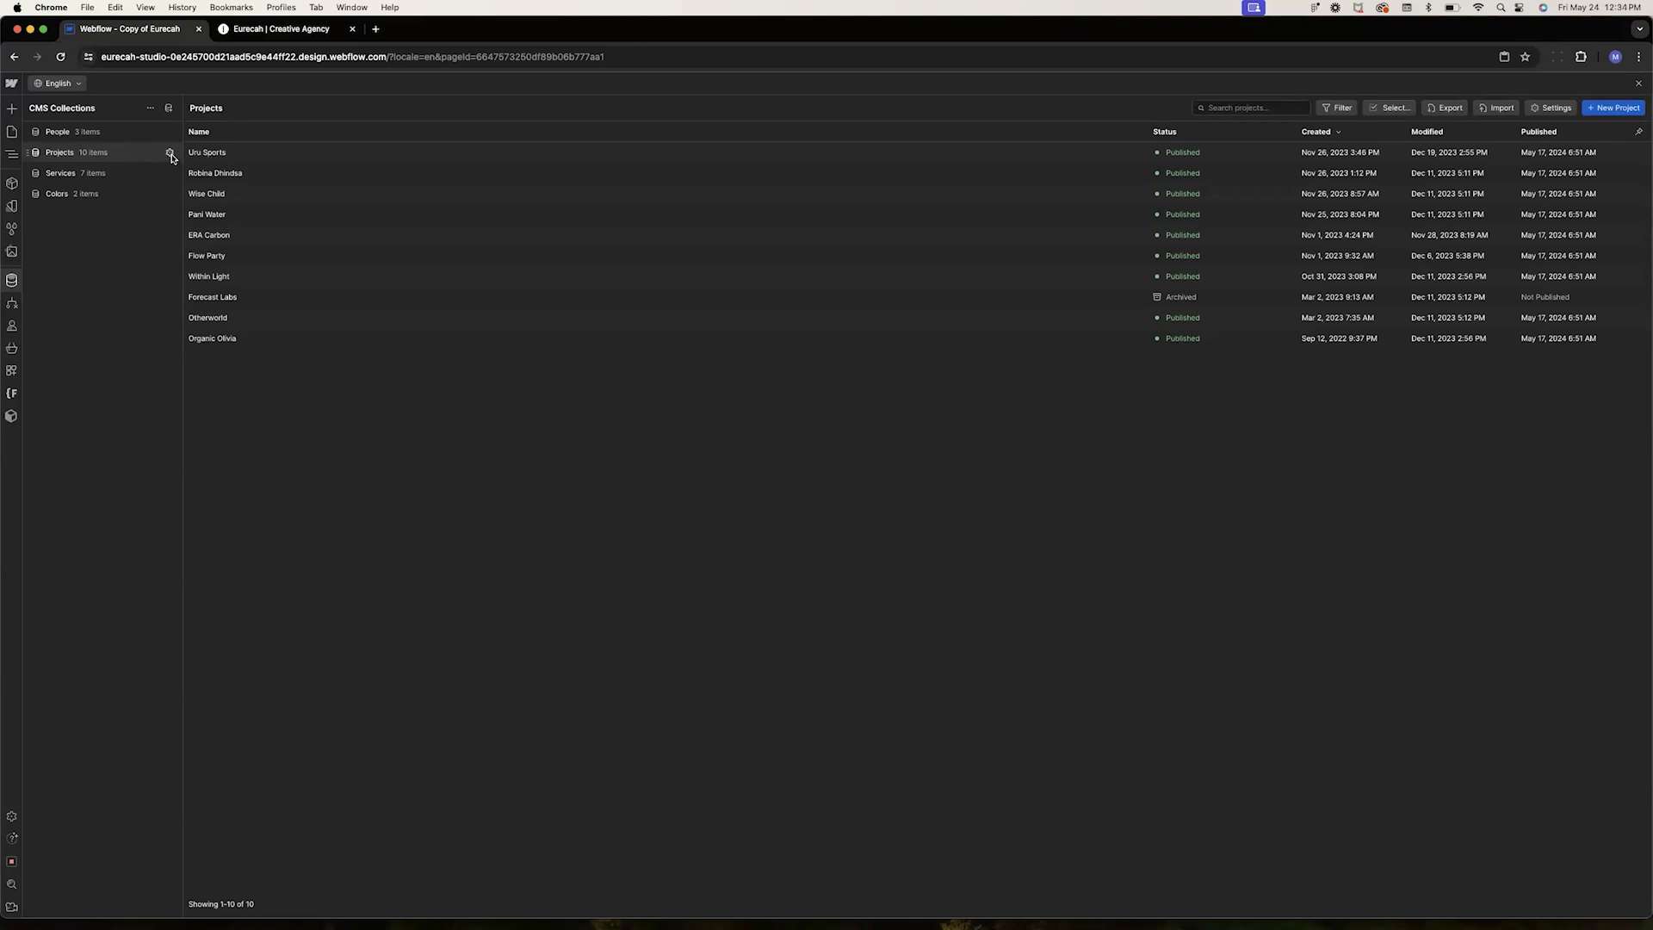
# Switch to the live Eurecah site and browse the Within Light project page to examine its layout
pyautogui.click(279, 31)
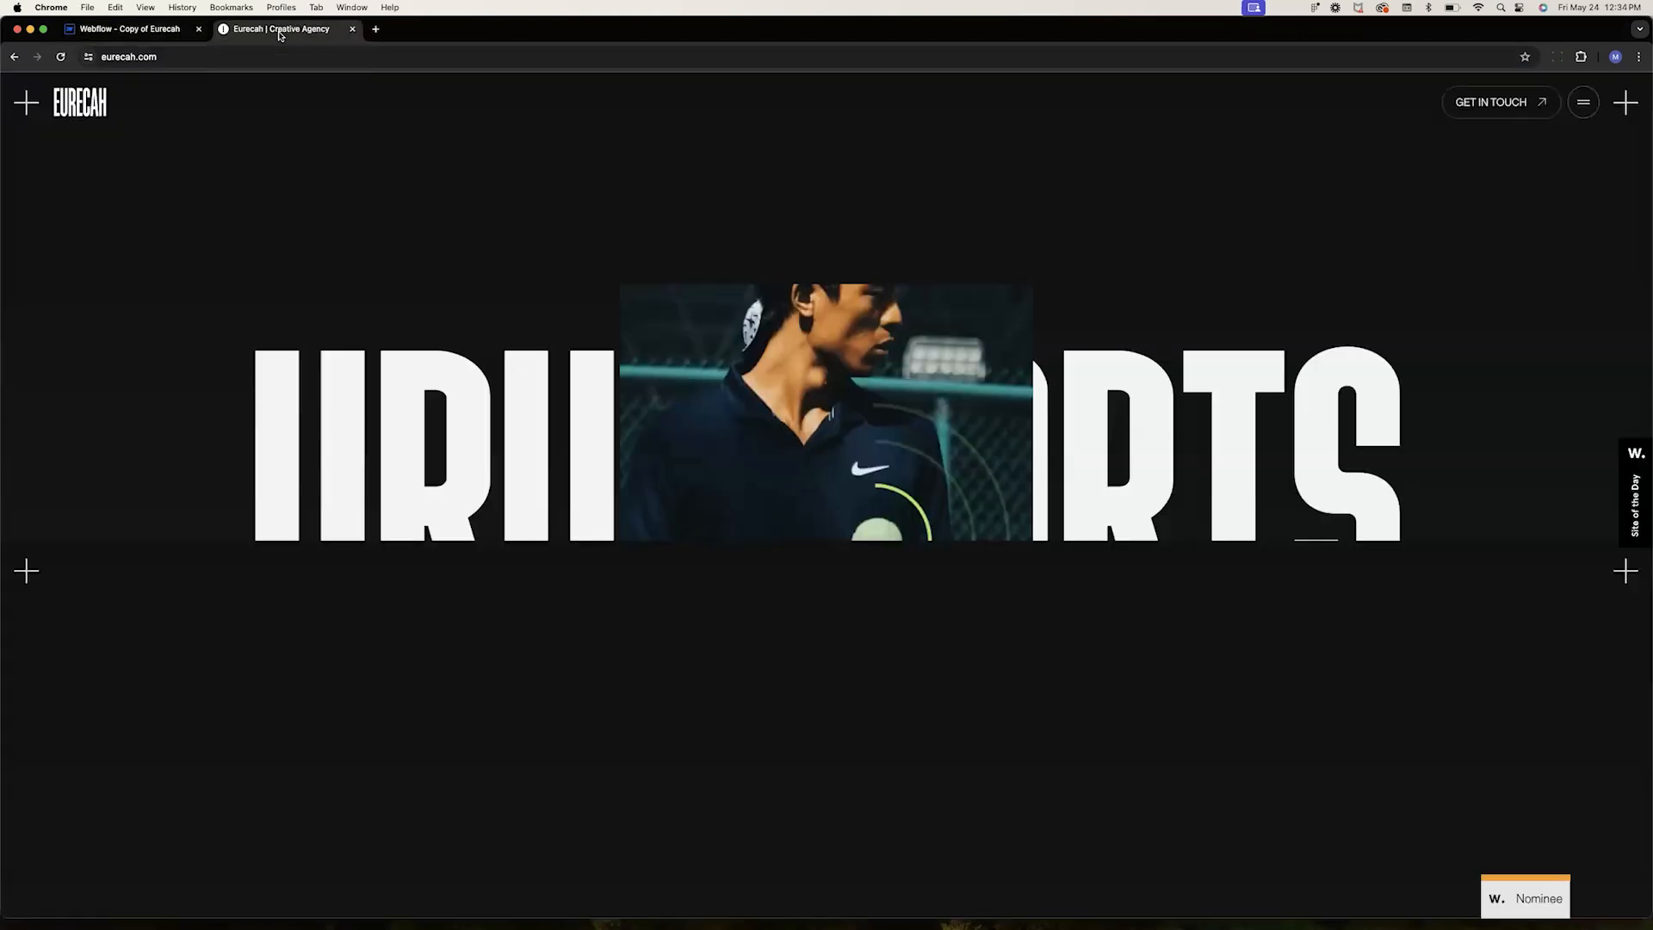
pyautogui.scroll(12, 749, 680)
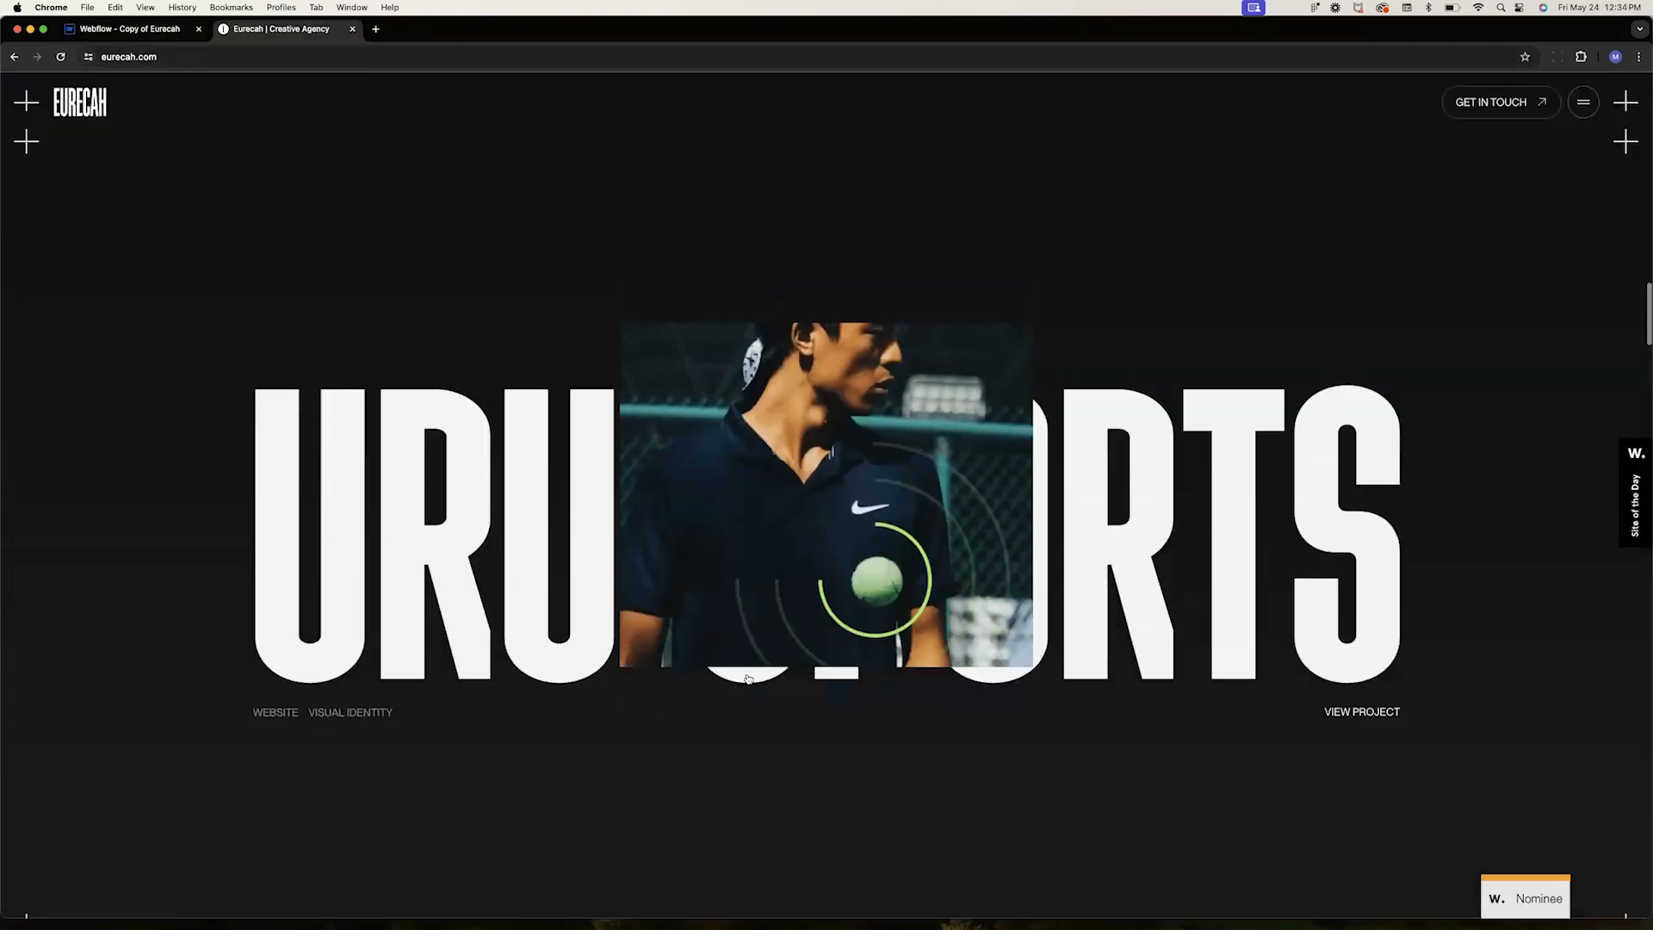
pyautogui.scroll(2, 749, 679)
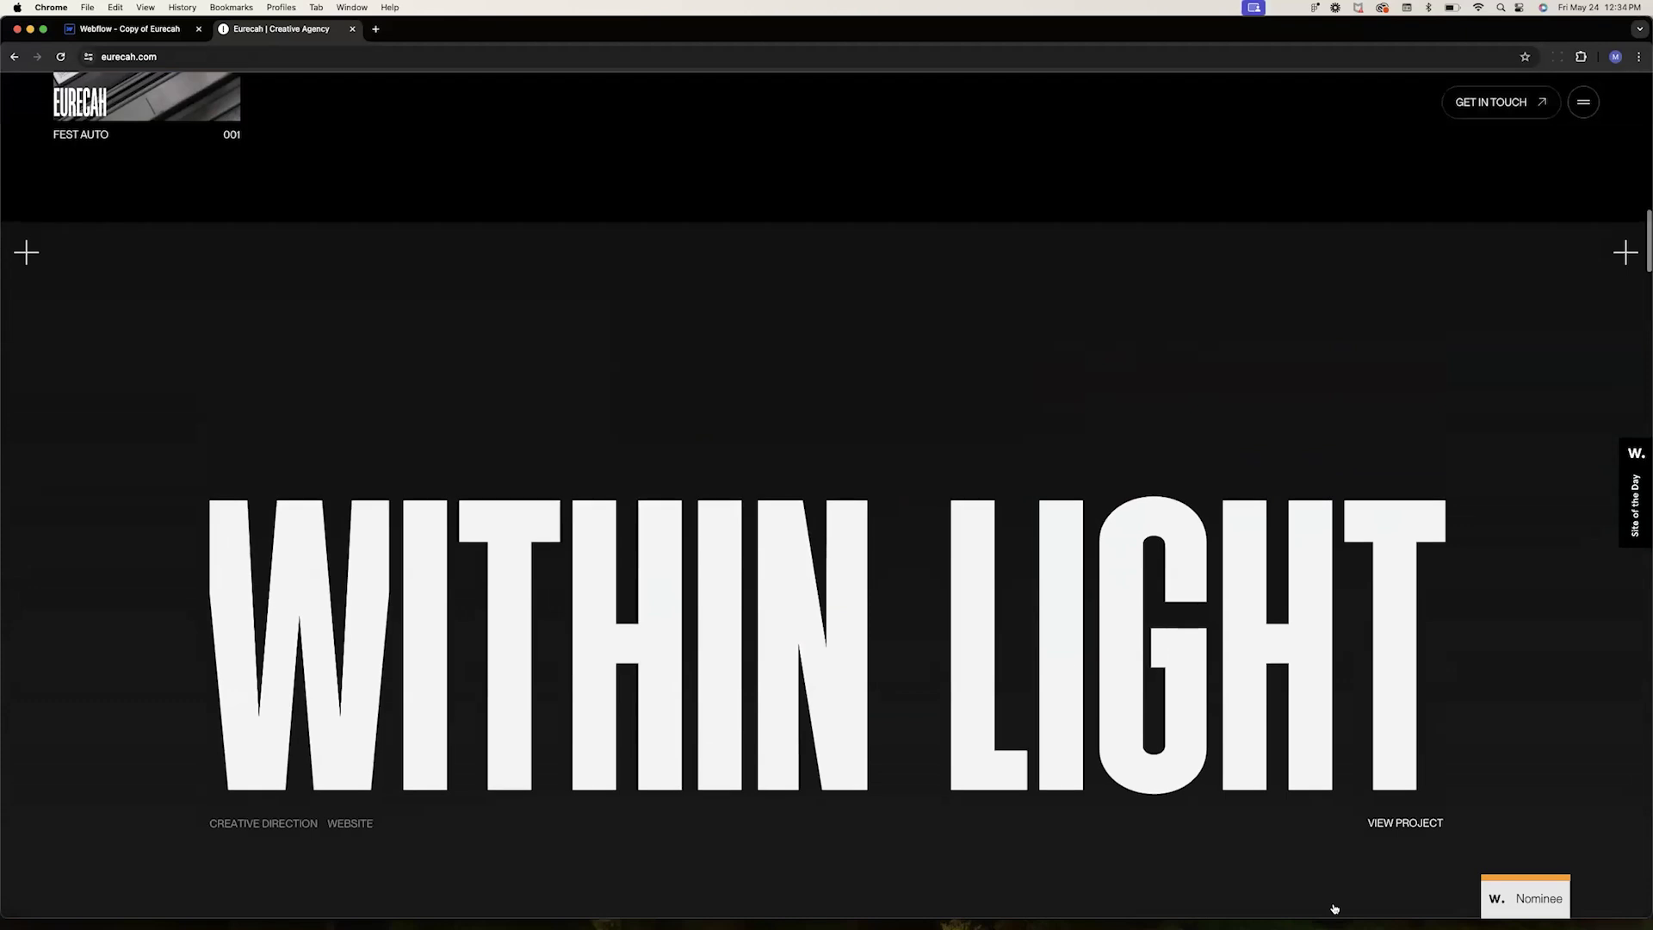
pyautogui.click(1380, 825)
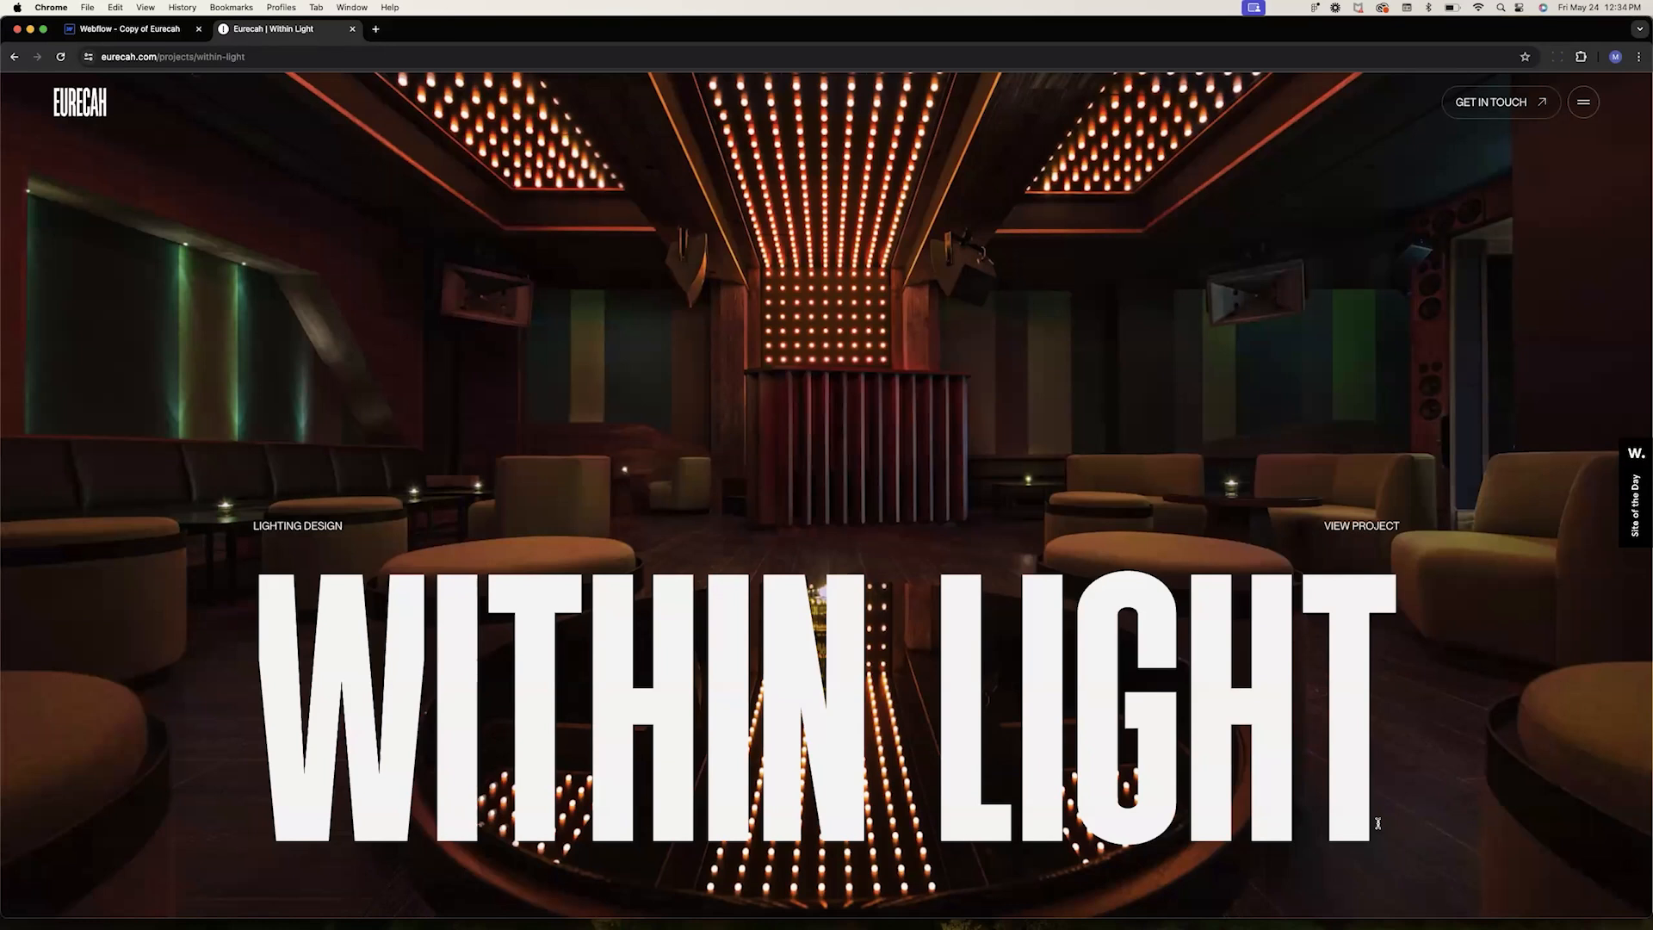
pyautogui.click(1362, 527)
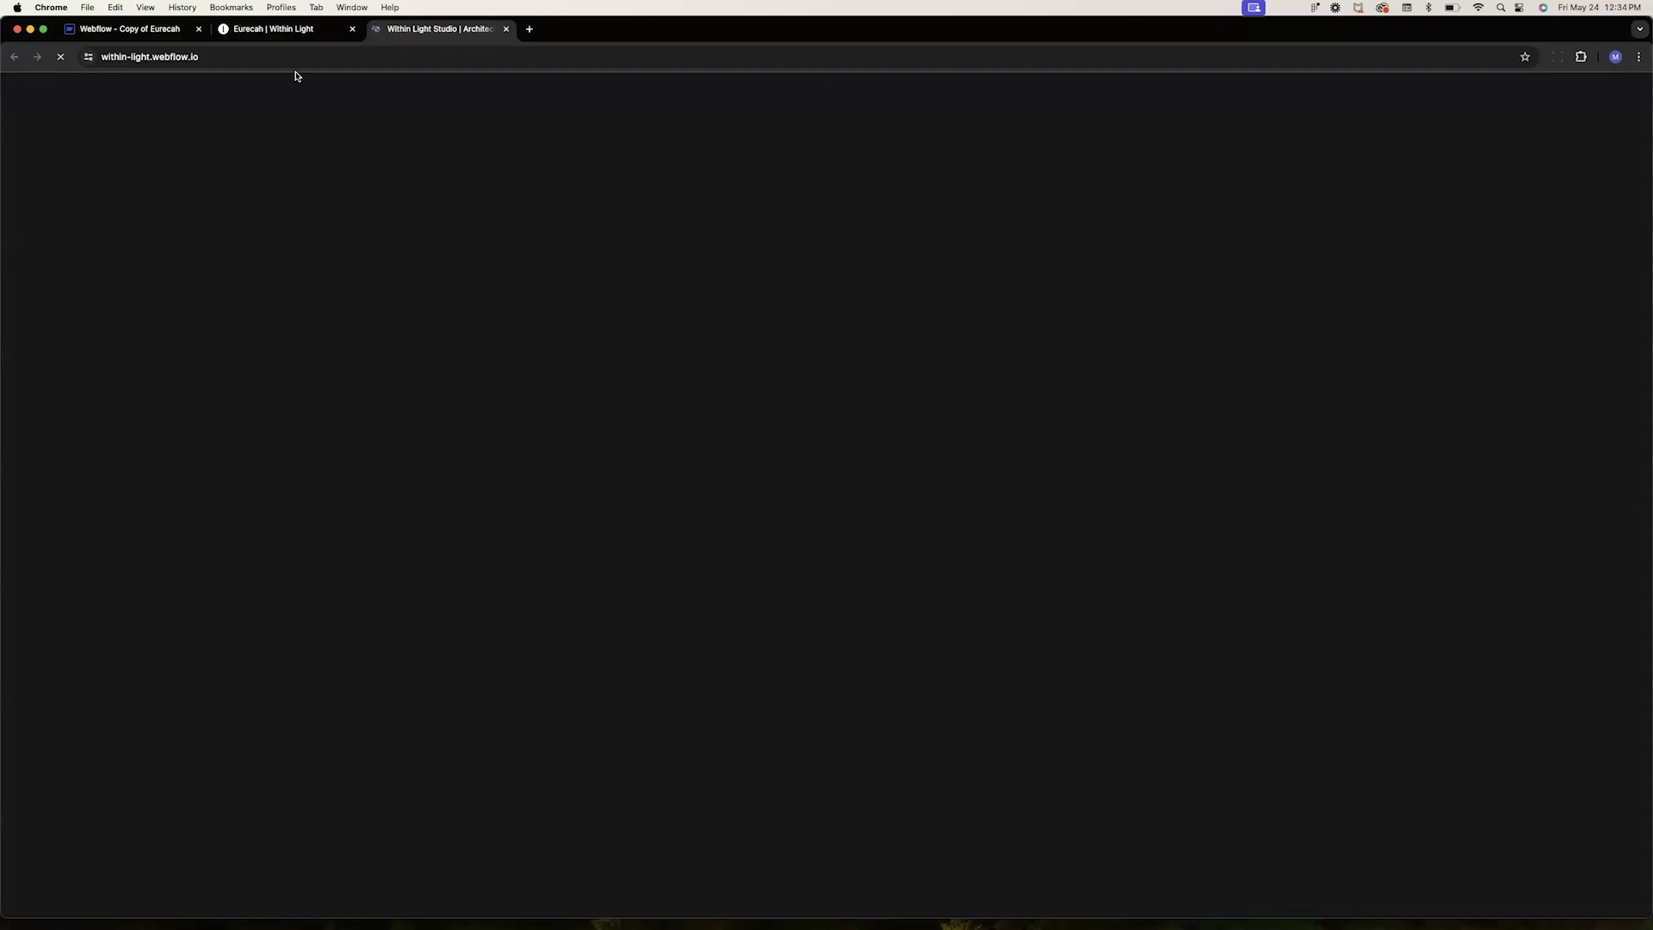
pyautogui.click(288, 33)
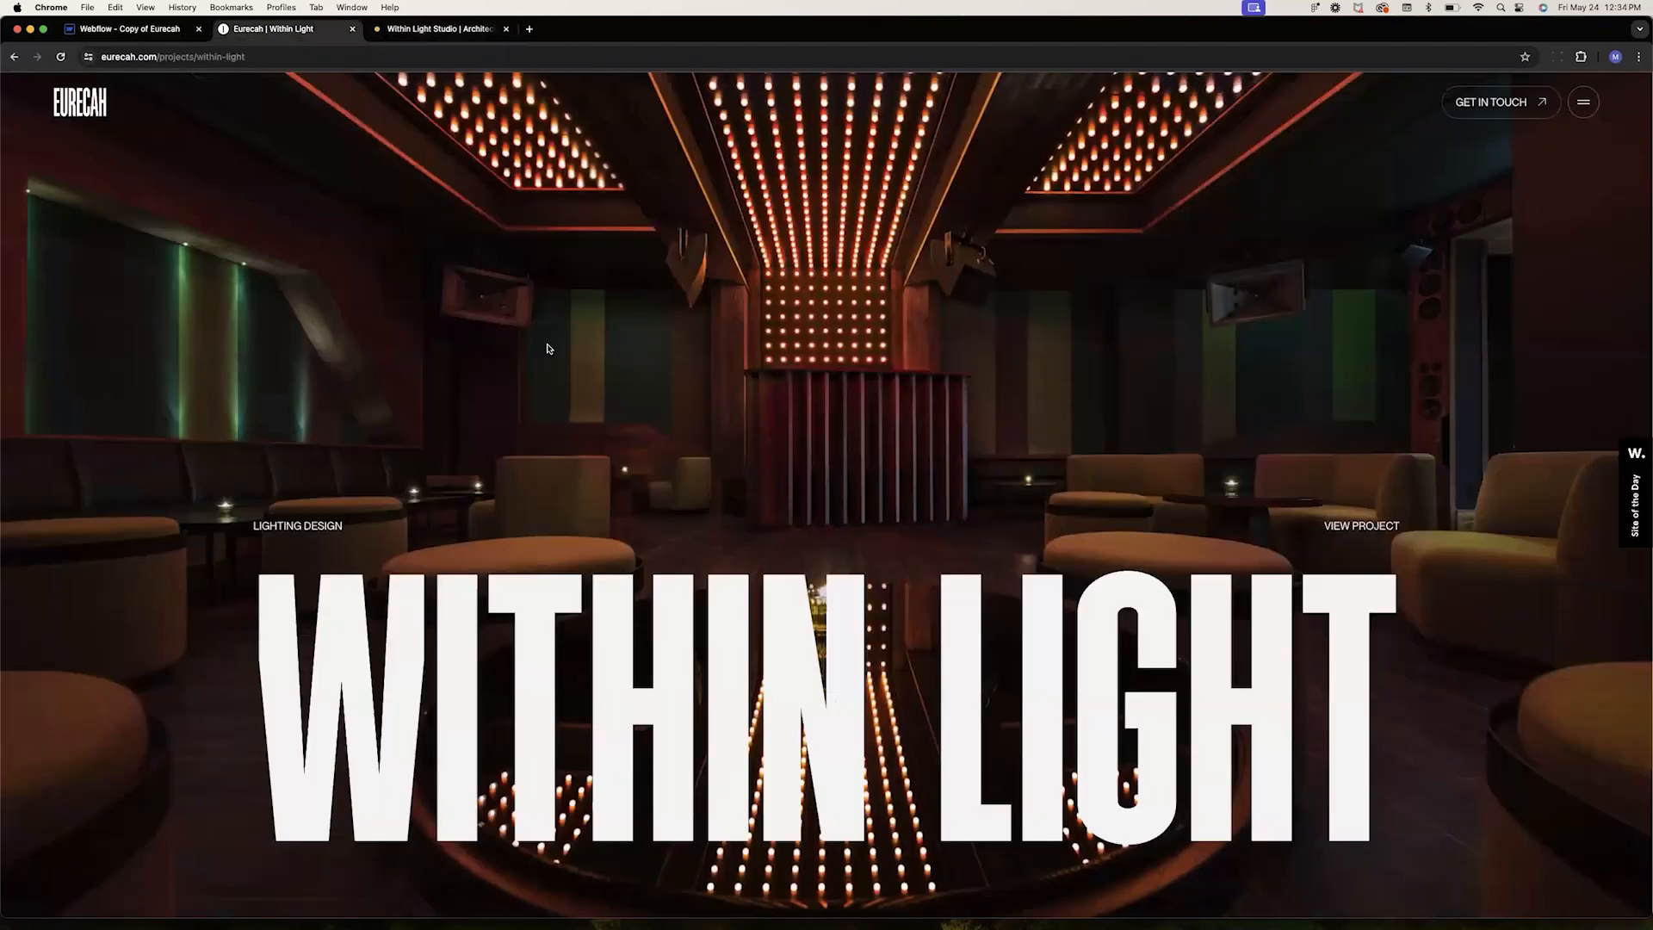
pyautogui.scroll(-3, 549, 344)
pyautogui.scroll(-5, 858, 633)
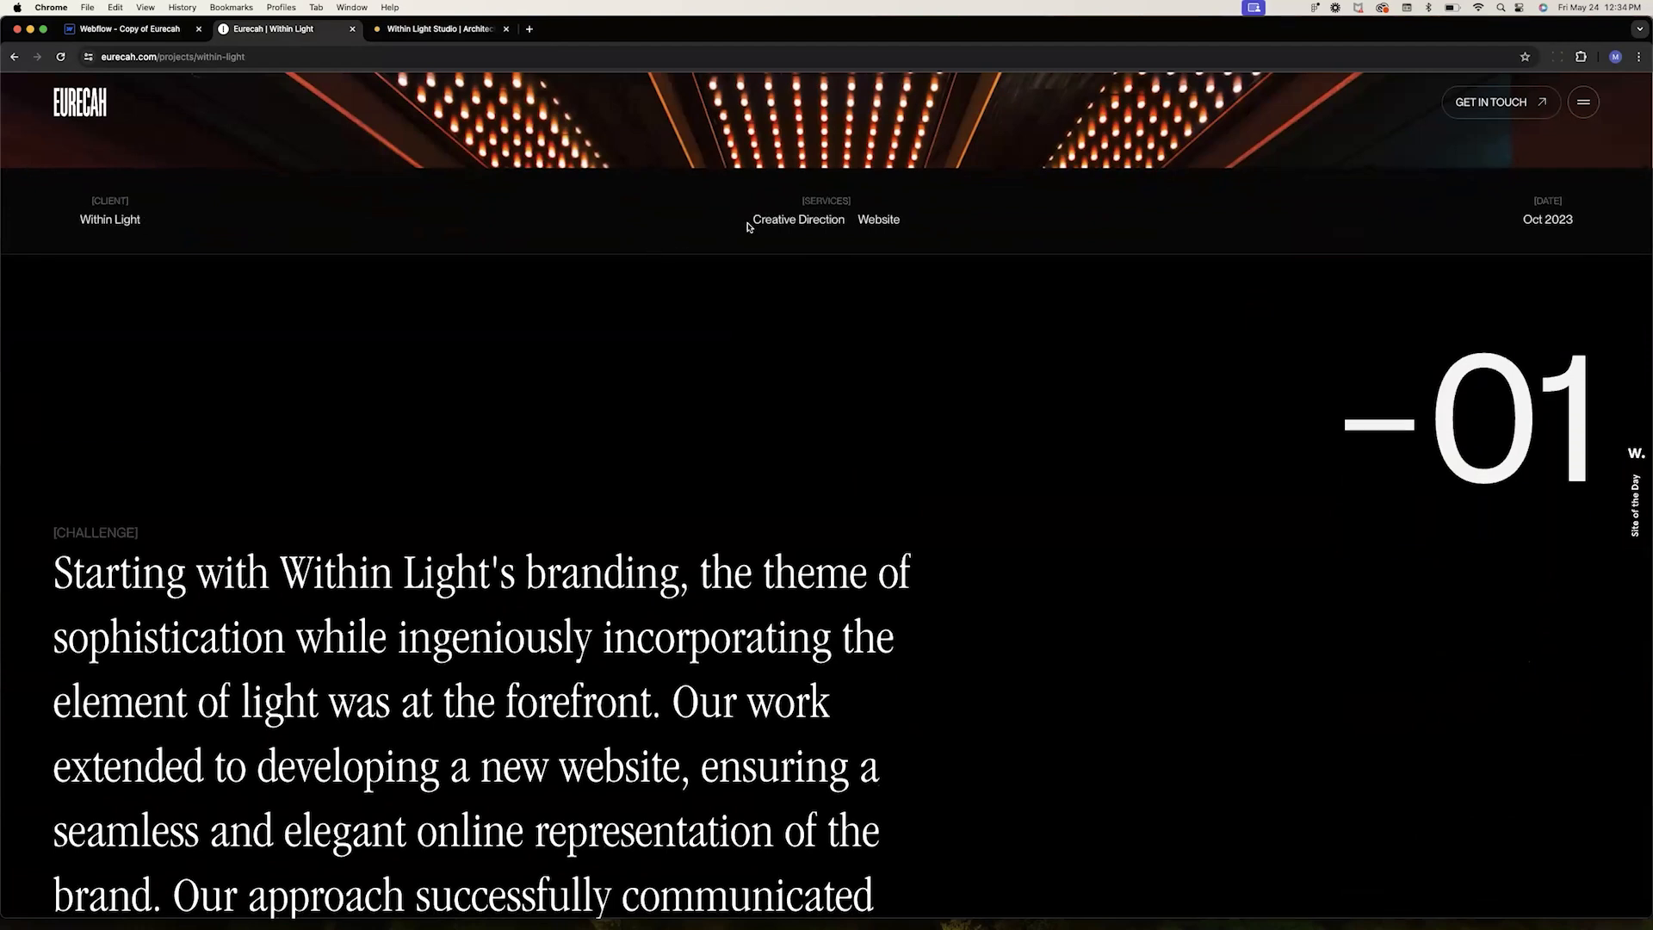
# Scroll through the rest of the live Within Light project page to examine its sections down to the footer
pyautogui.moveTo(751, 220); pyautogui.dragTo(903, 226)
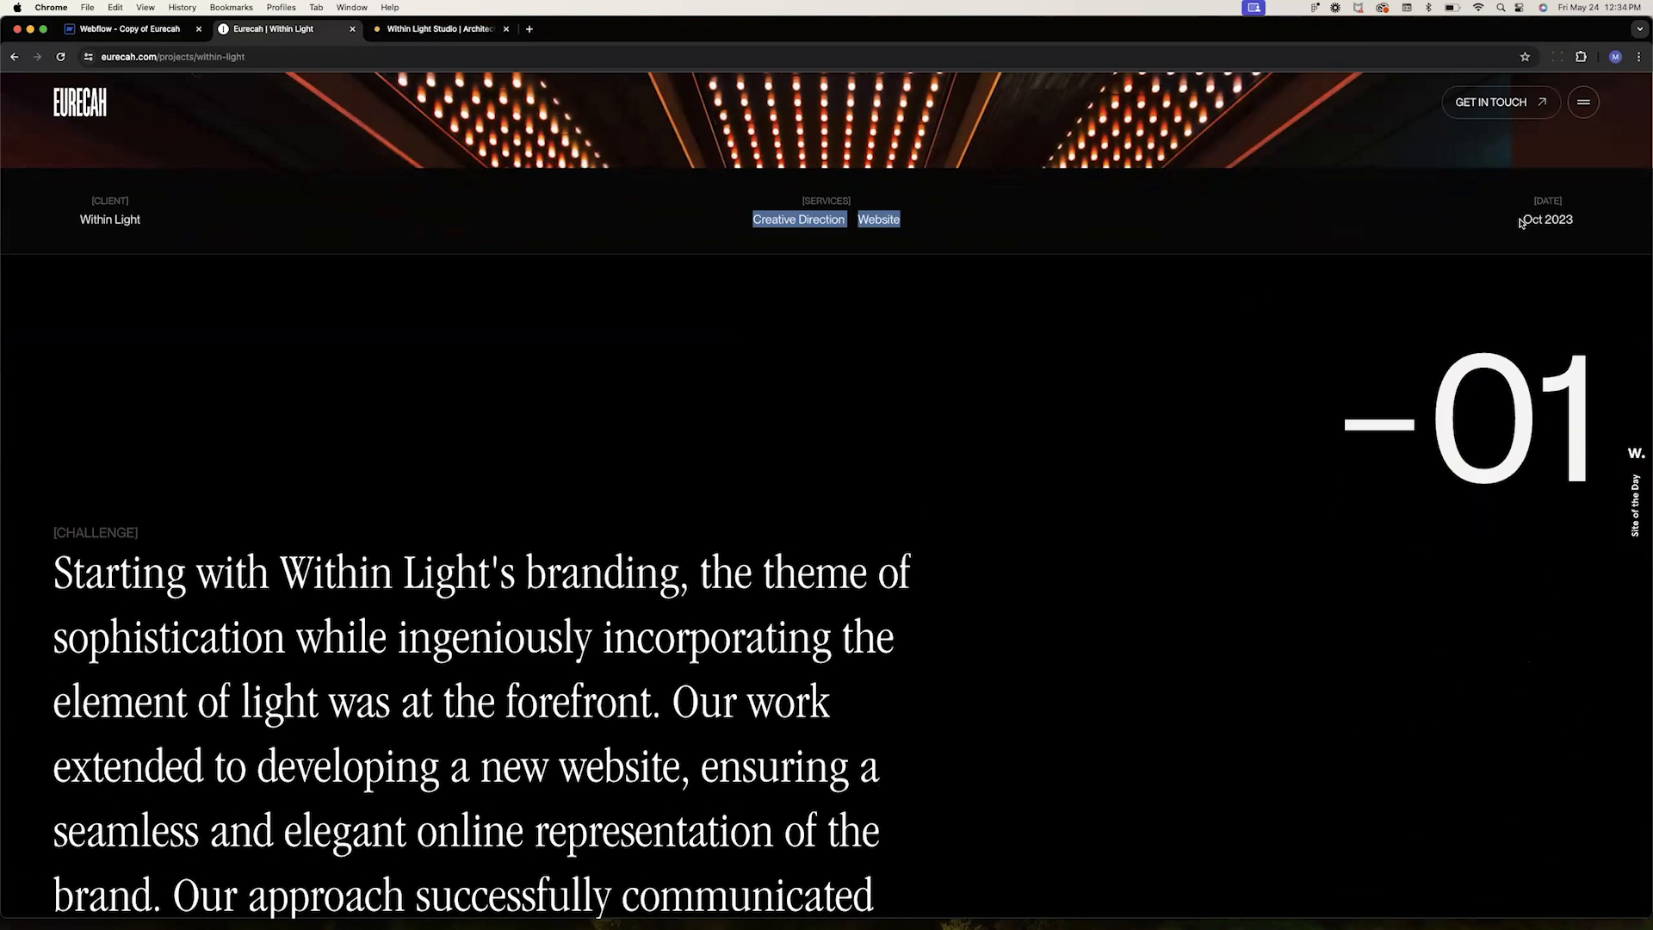
pyautogui.scroll(-4, 844, 357)
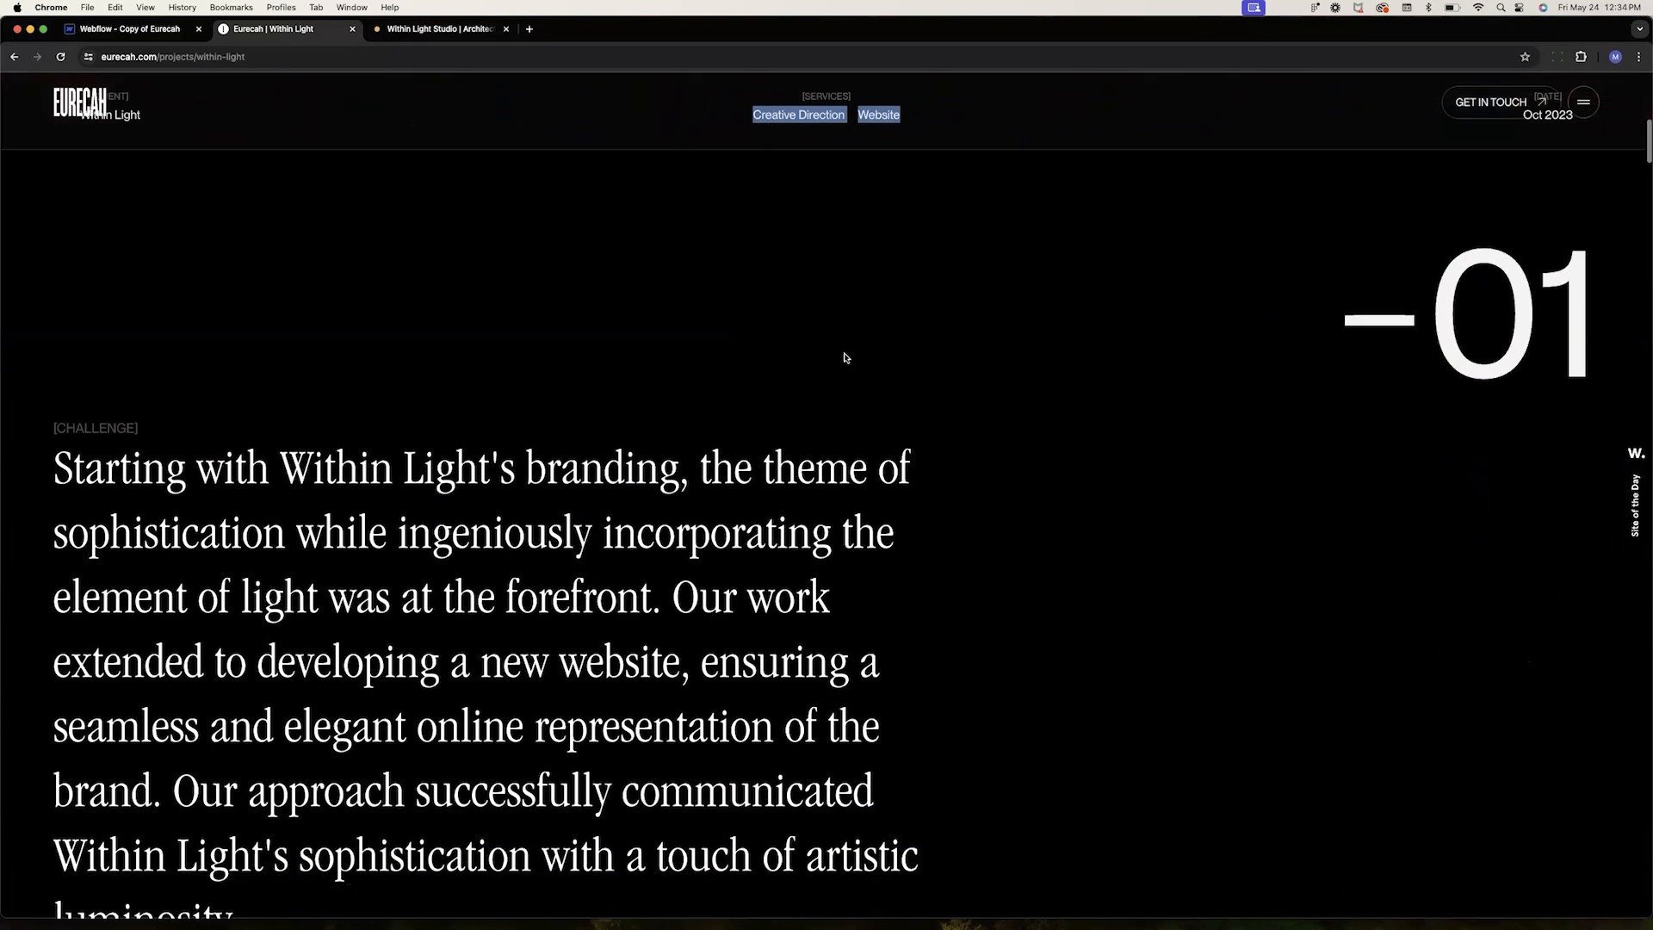
pyautogui.scroll(-6, 844, 355)
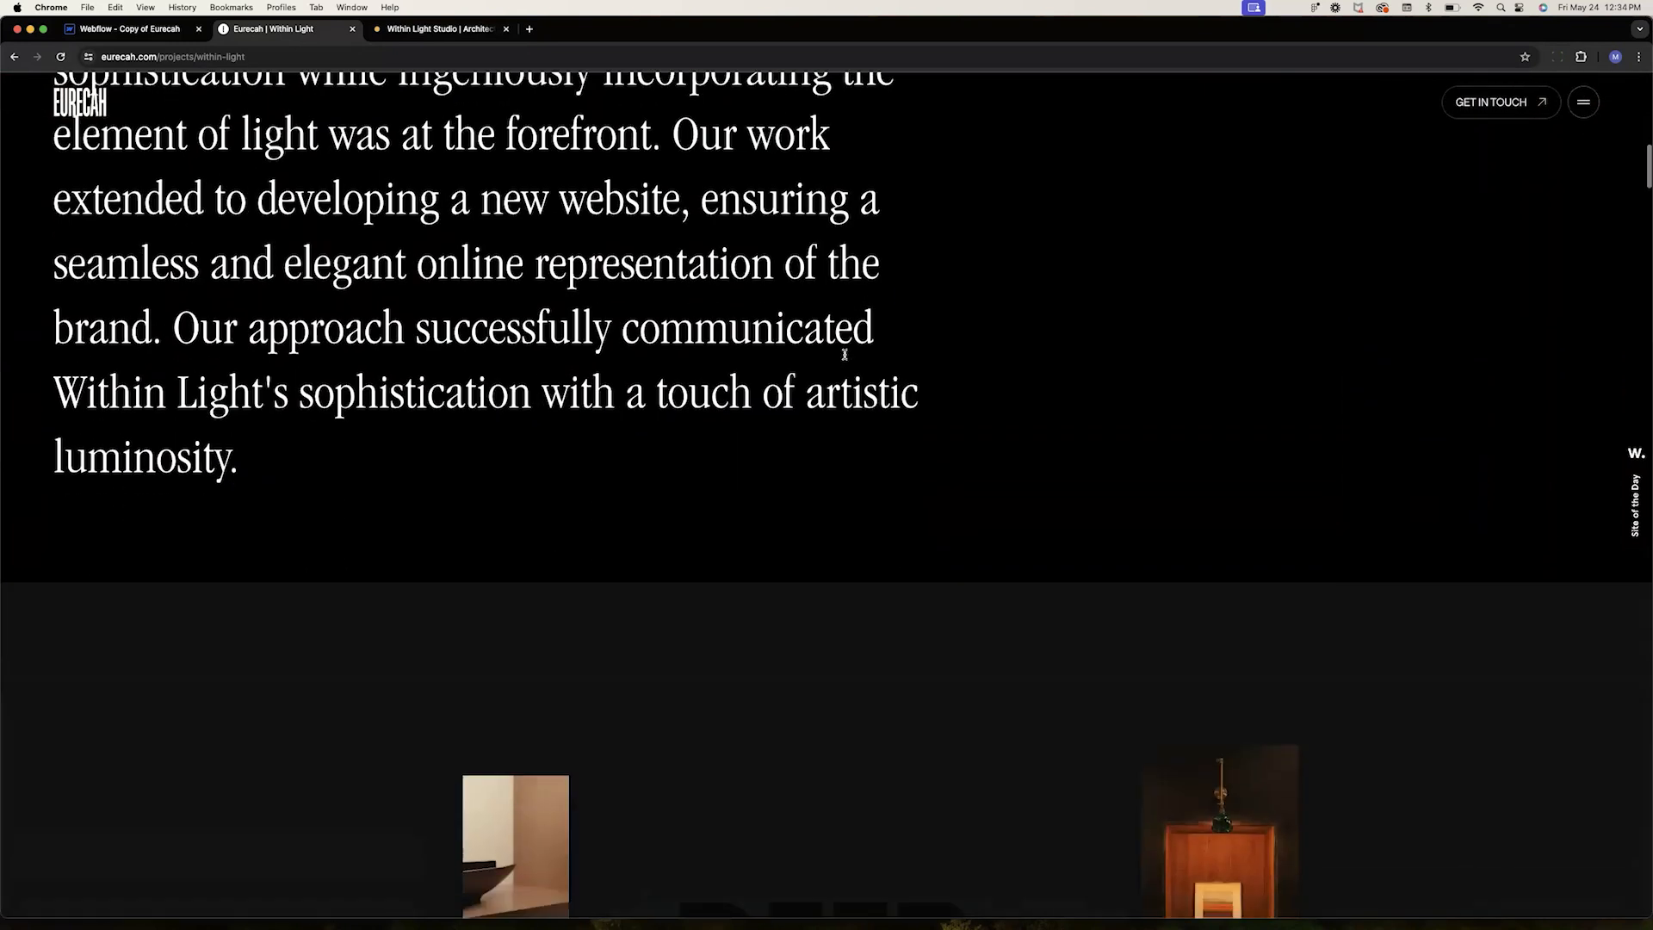
pyautogui.scroll(-4, 845, 356)
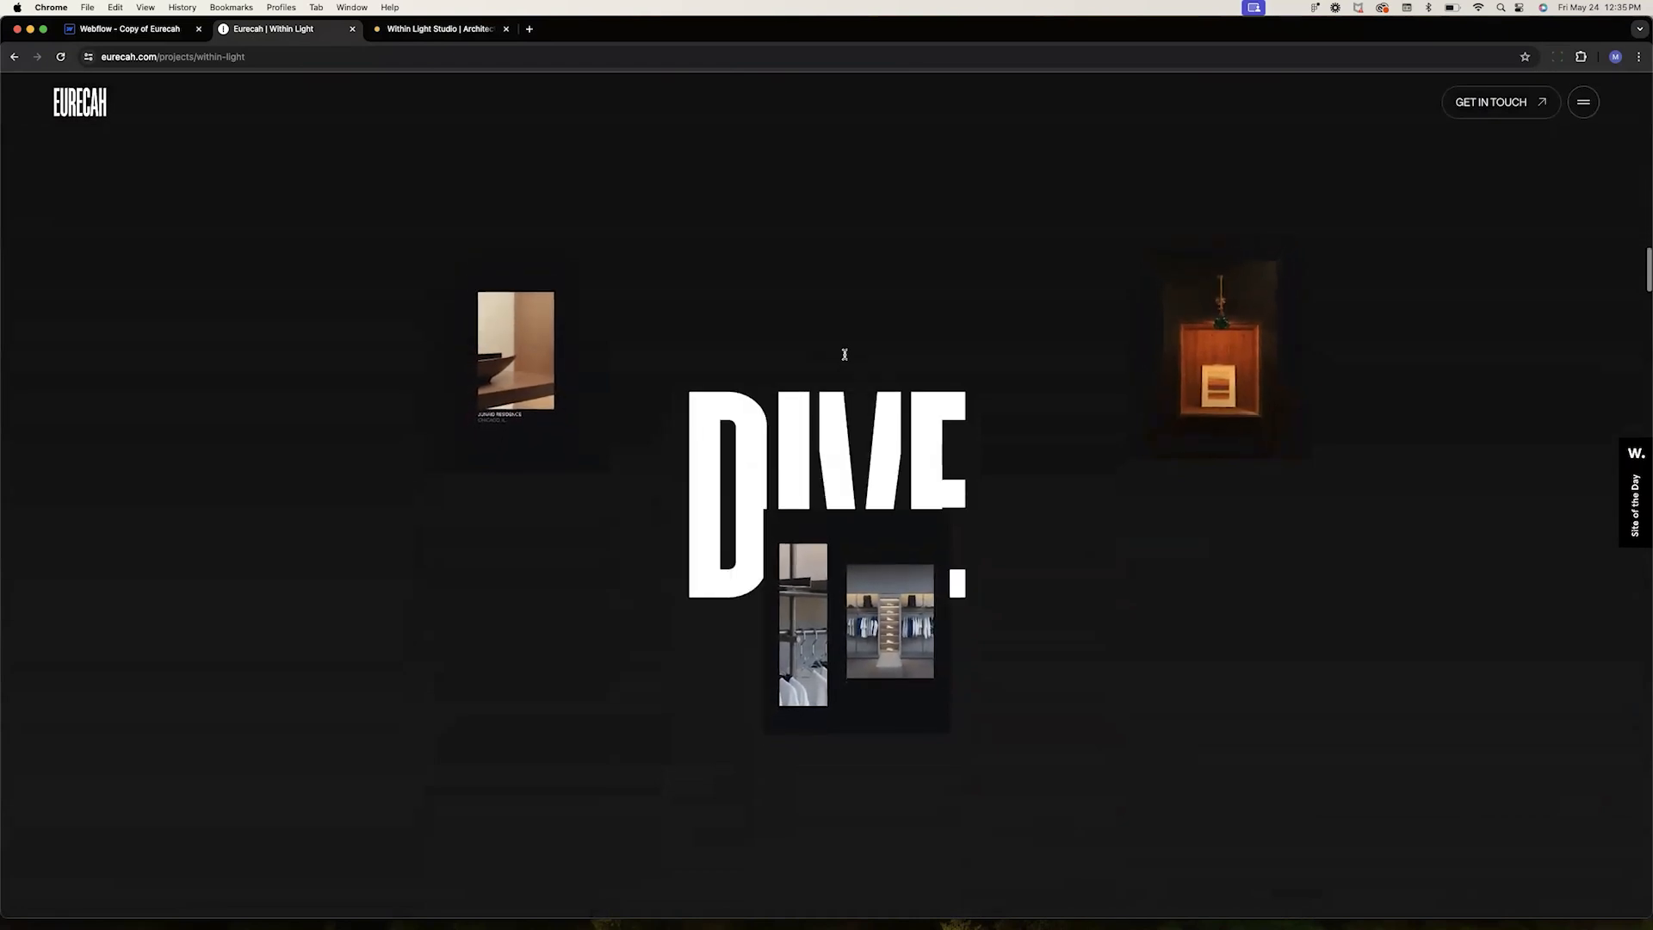
pyautogui.scroll(-5, 845, 356)
pyautogui.scroll(-10, 844, 358)
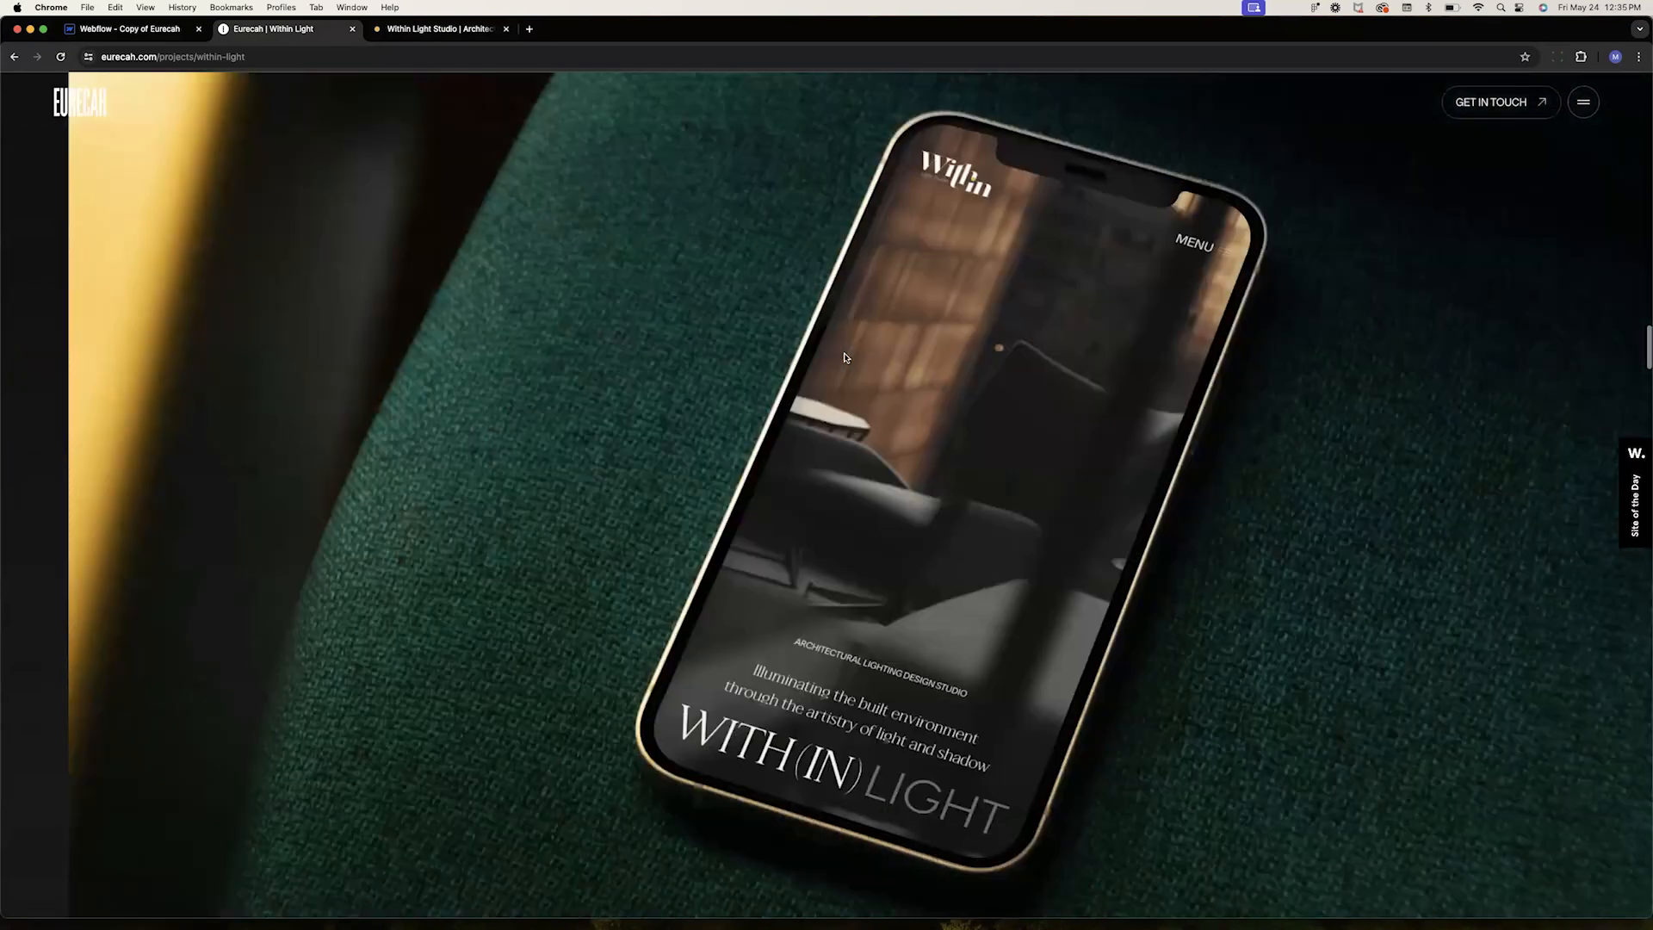
pyautogui.scroll(-10, 844, 357)
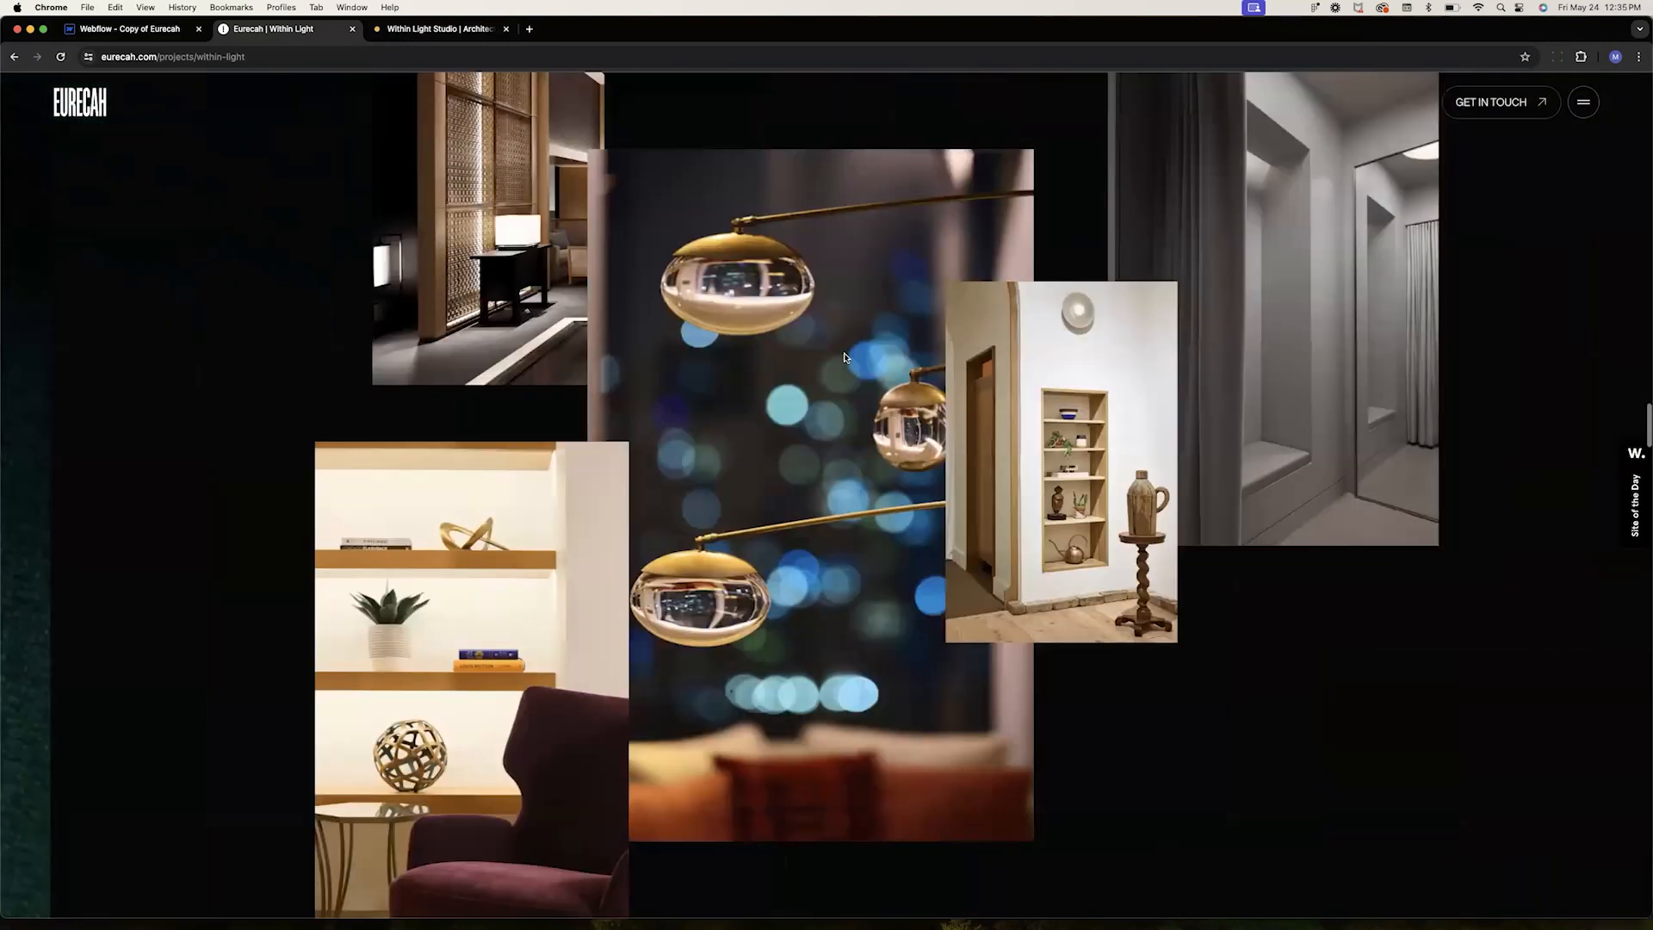
pyautogui.scroll(-10, 844, 357)
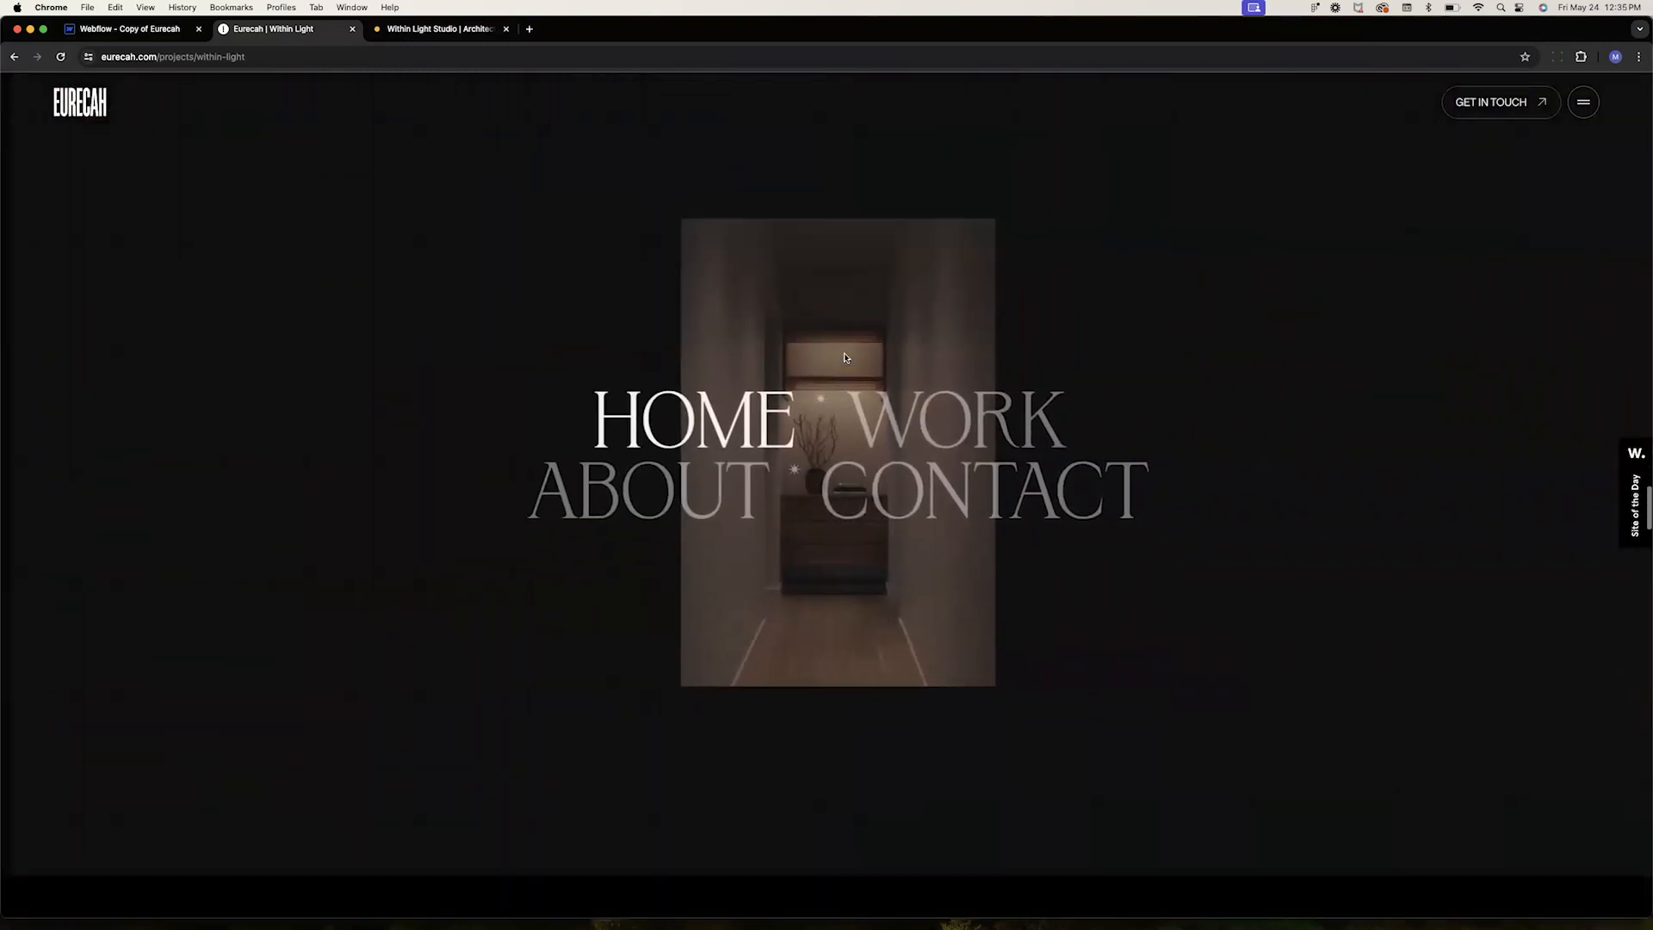
pyautogui.scroll(-10, 845, 358)
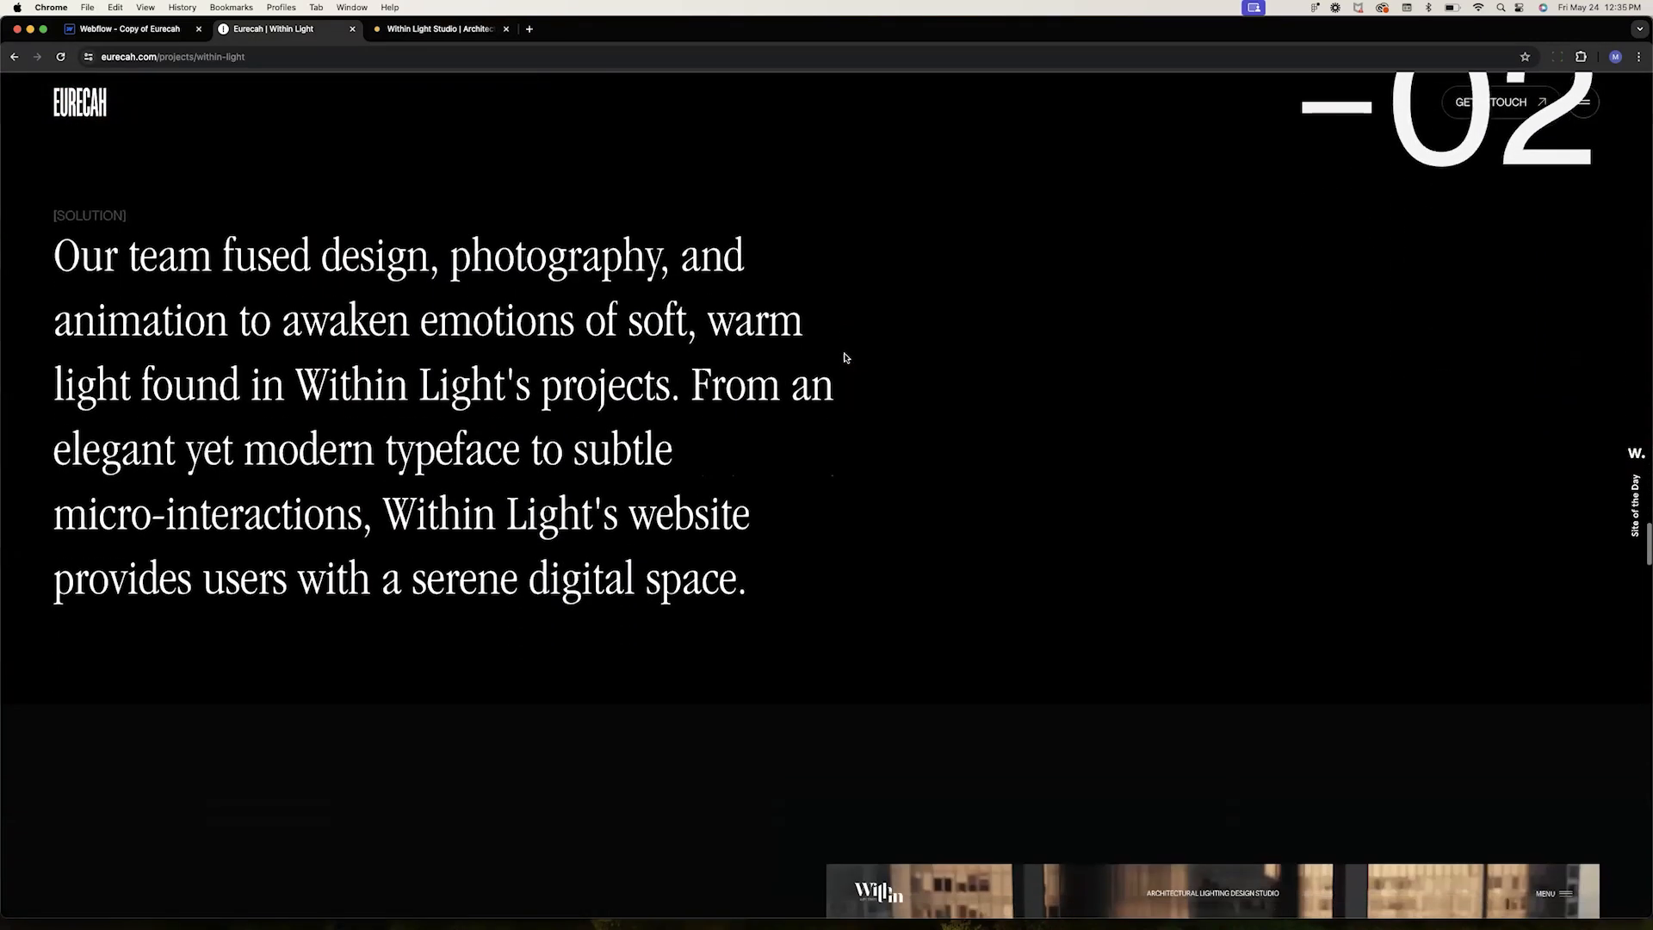
pyautogui.scroll(-3, 845, 357)
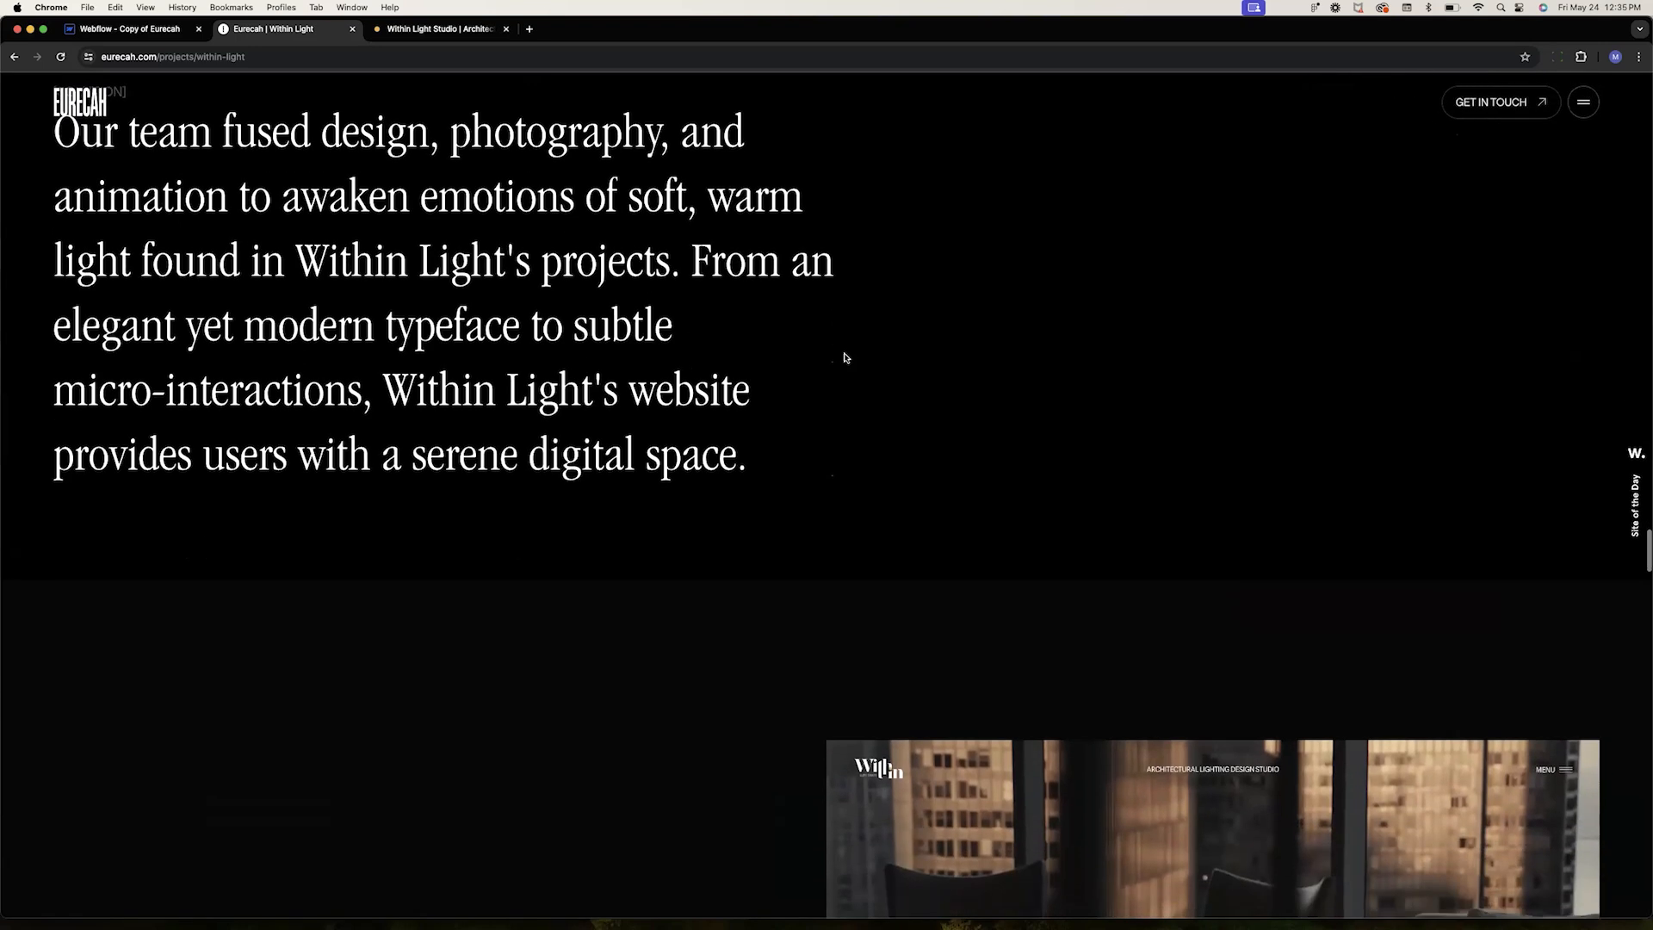
pyautogui.scroll(-10, 845, 357)
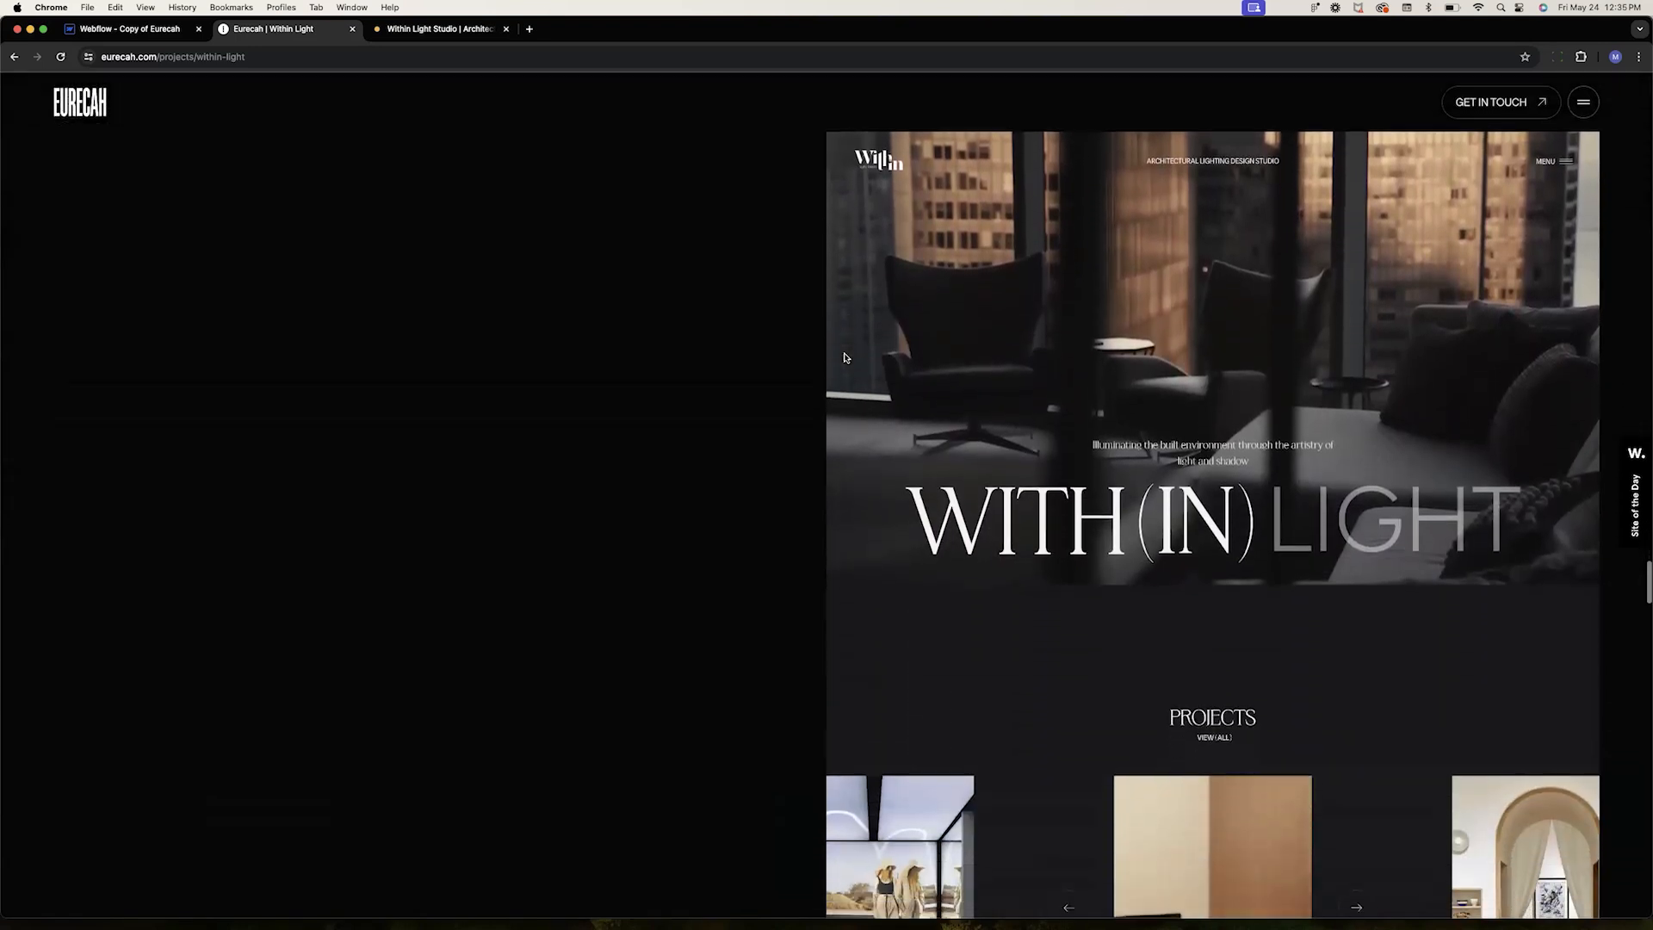
pyautogui.scroll(-15, 844, 357)
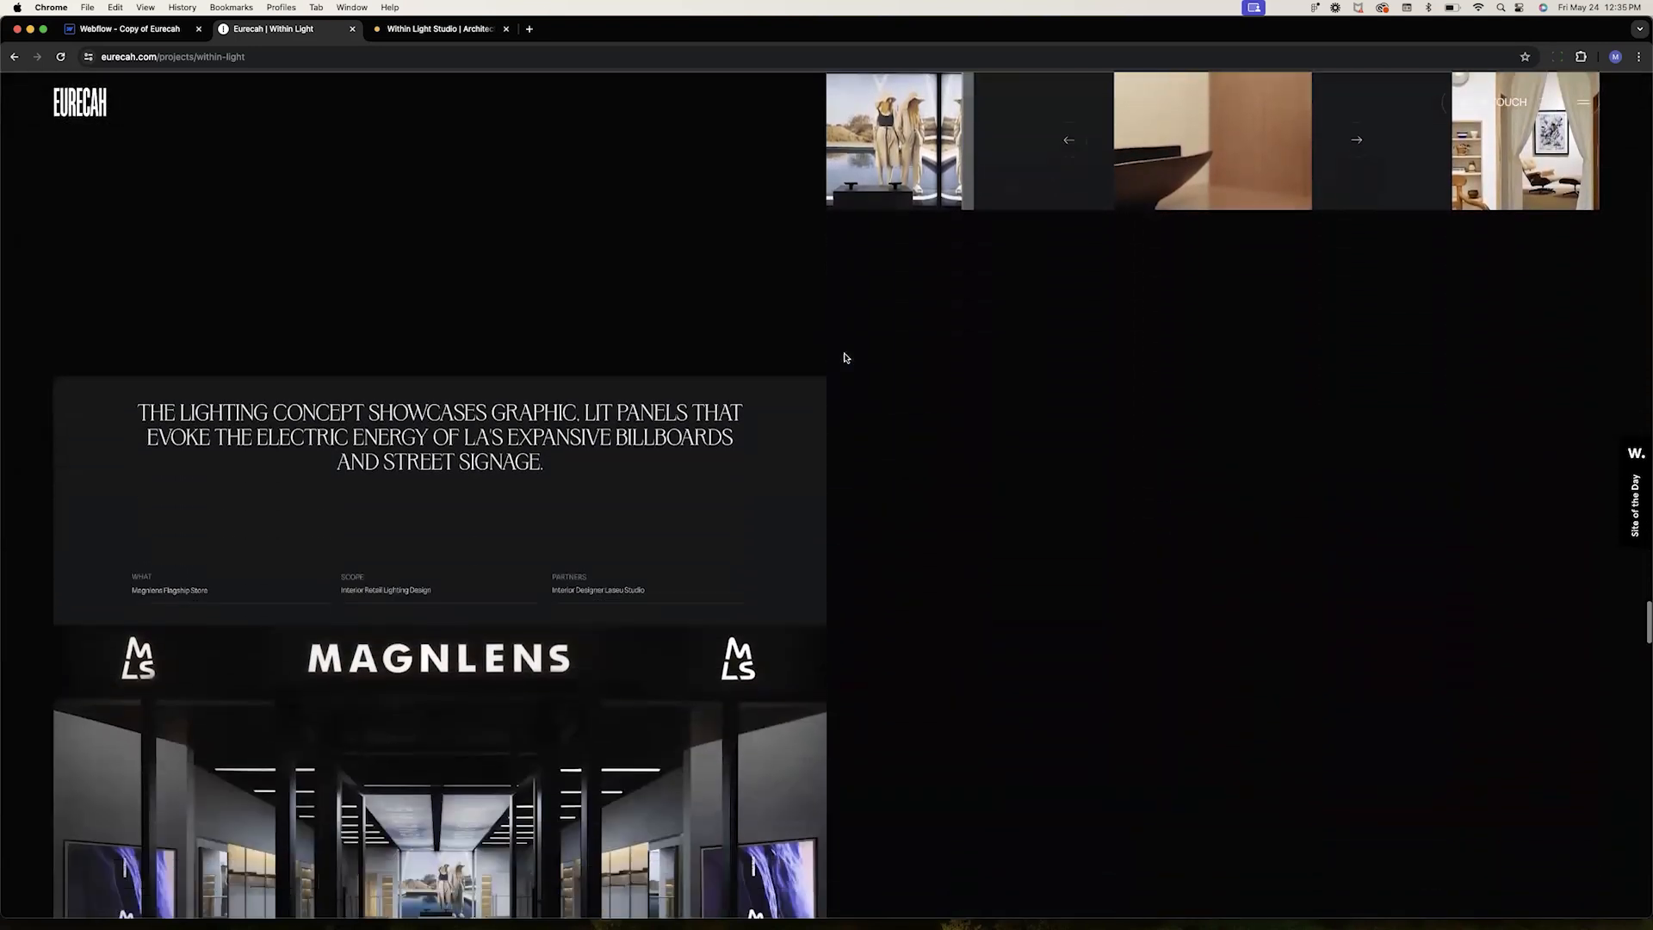
pyautogui.scroll(-20, 845, 357)
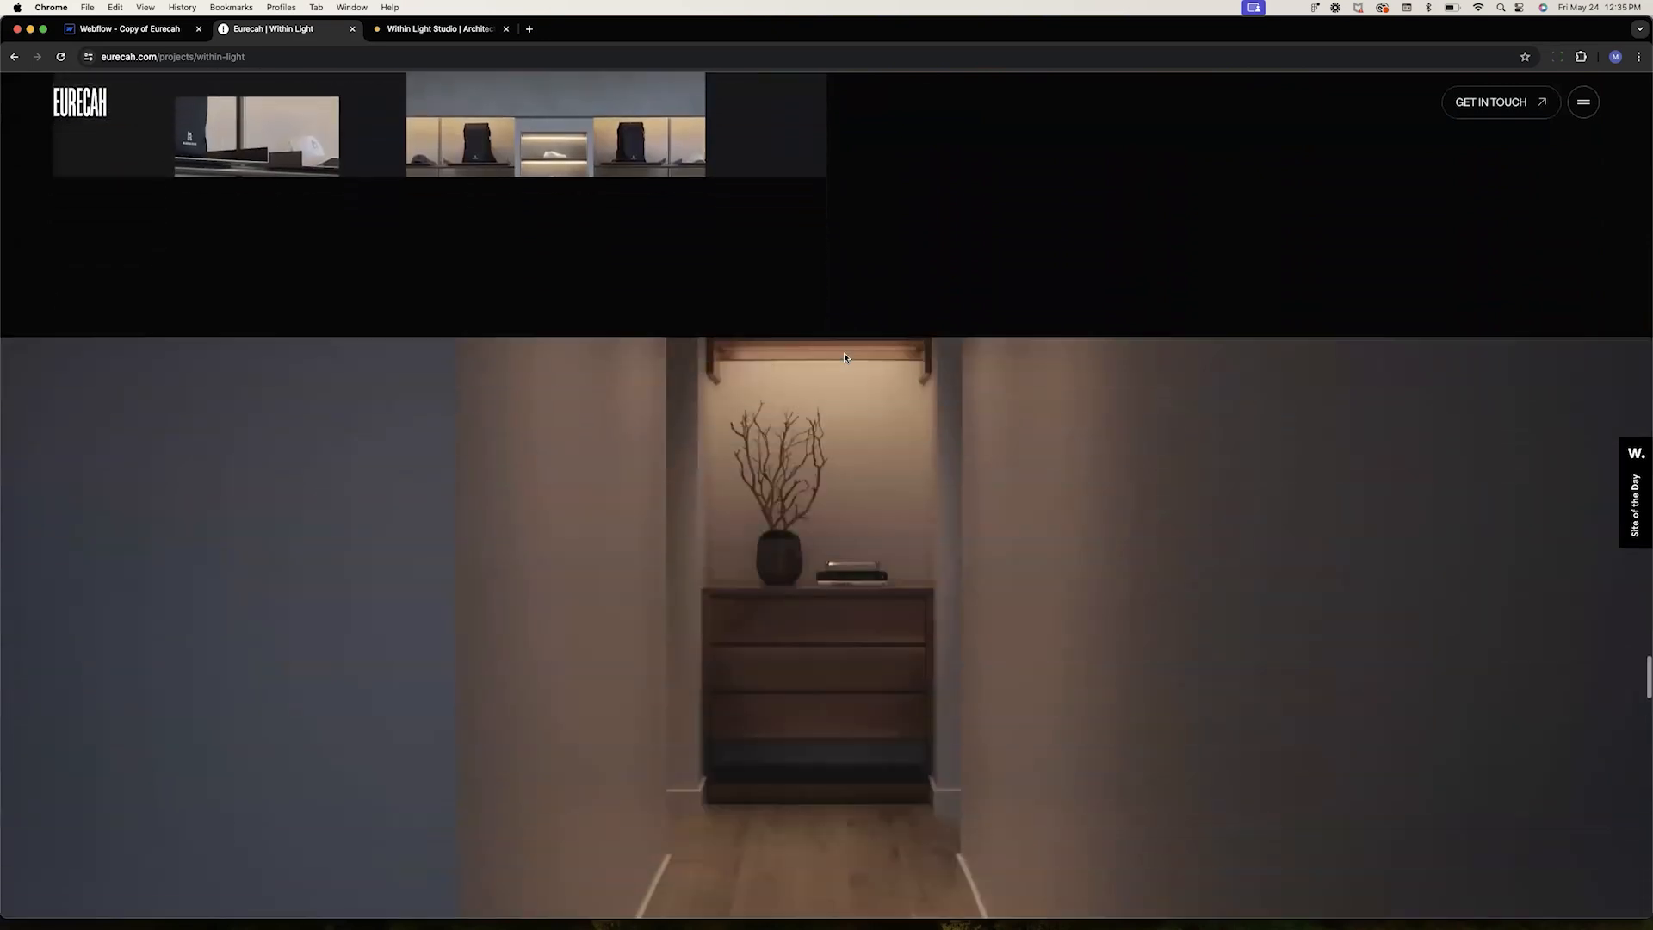
pyautogui.scroll(-10, 844, 357)
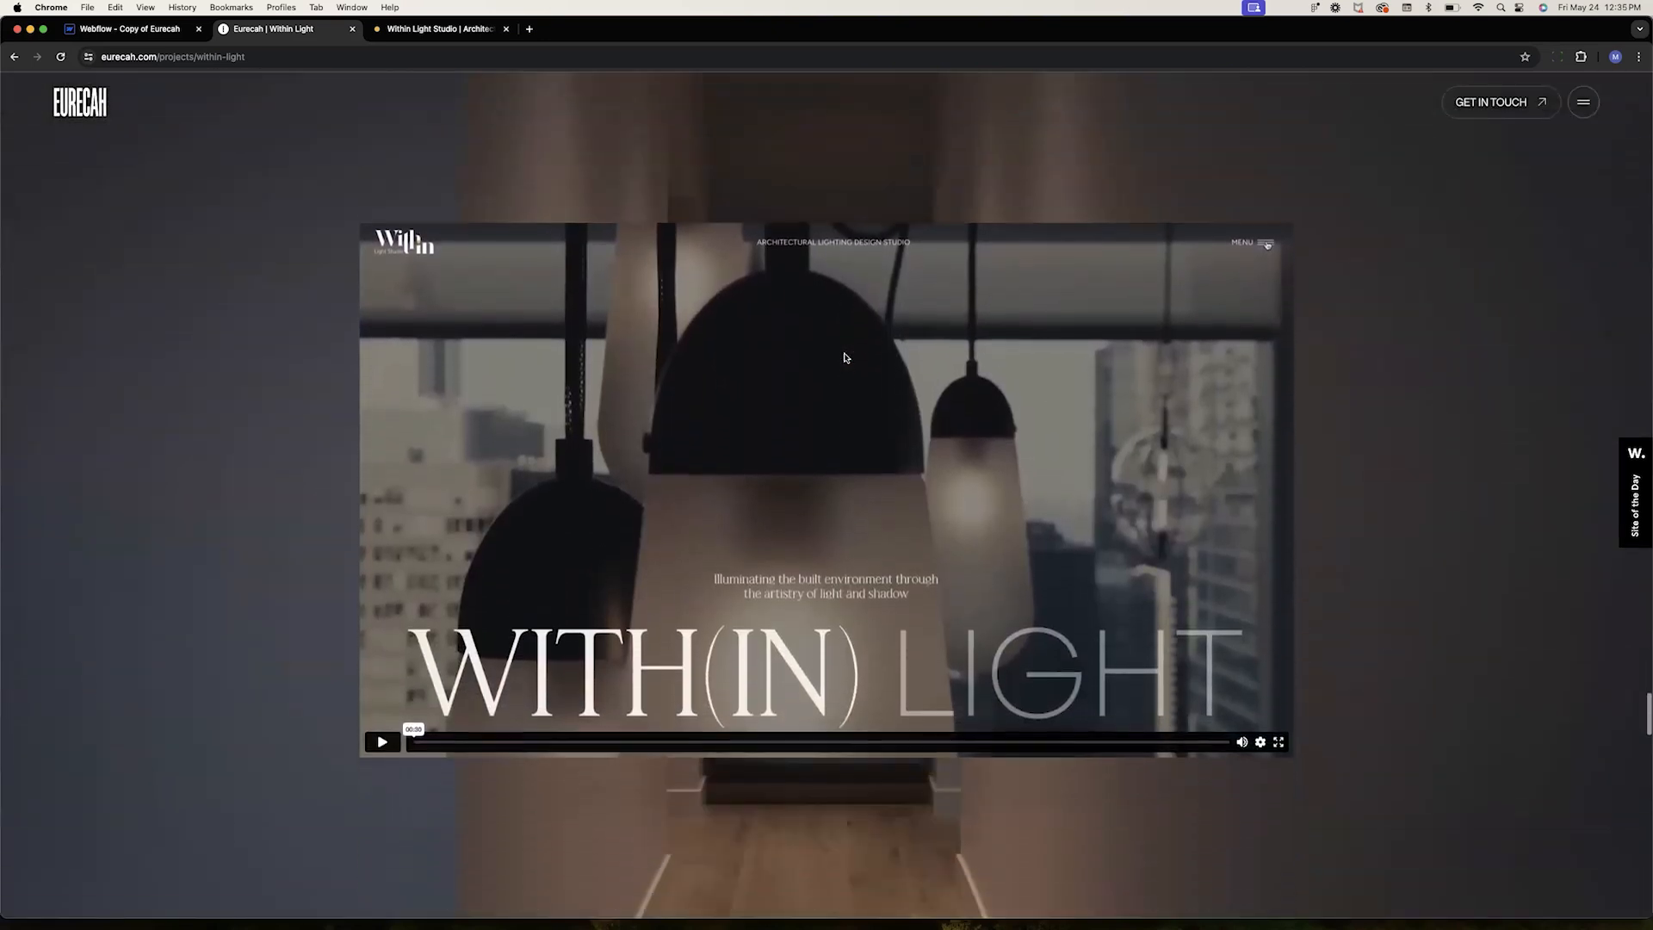
pyautogui.scroll(-10, 844, 358)
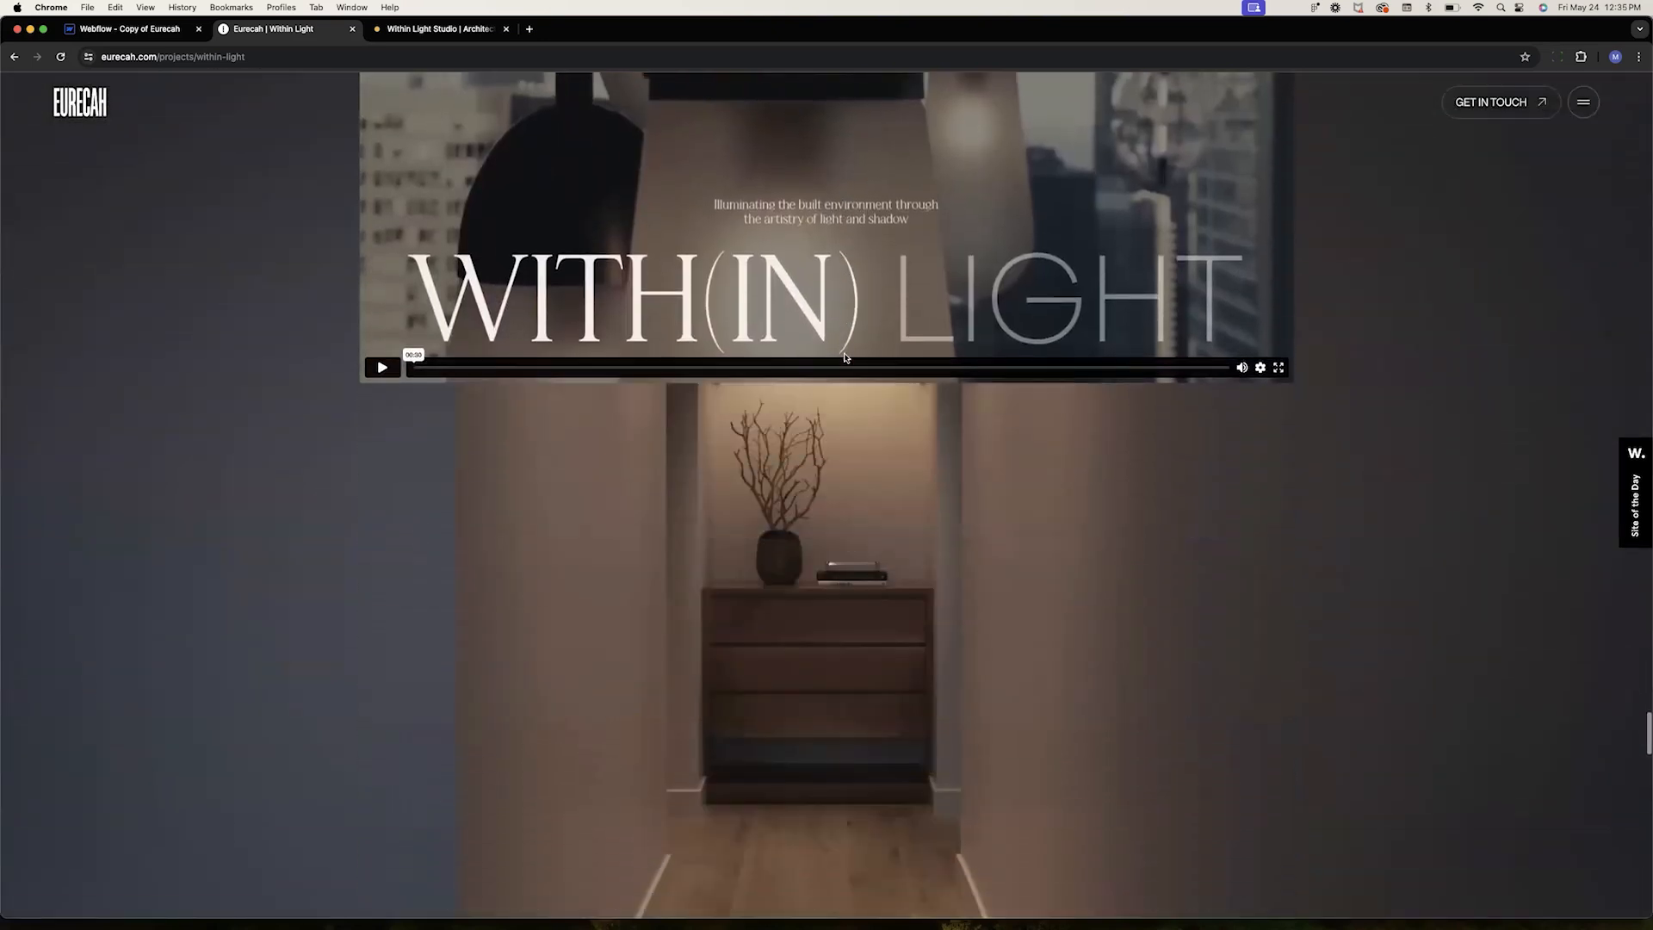
pyautogui.scroll(-10, 844, 357)
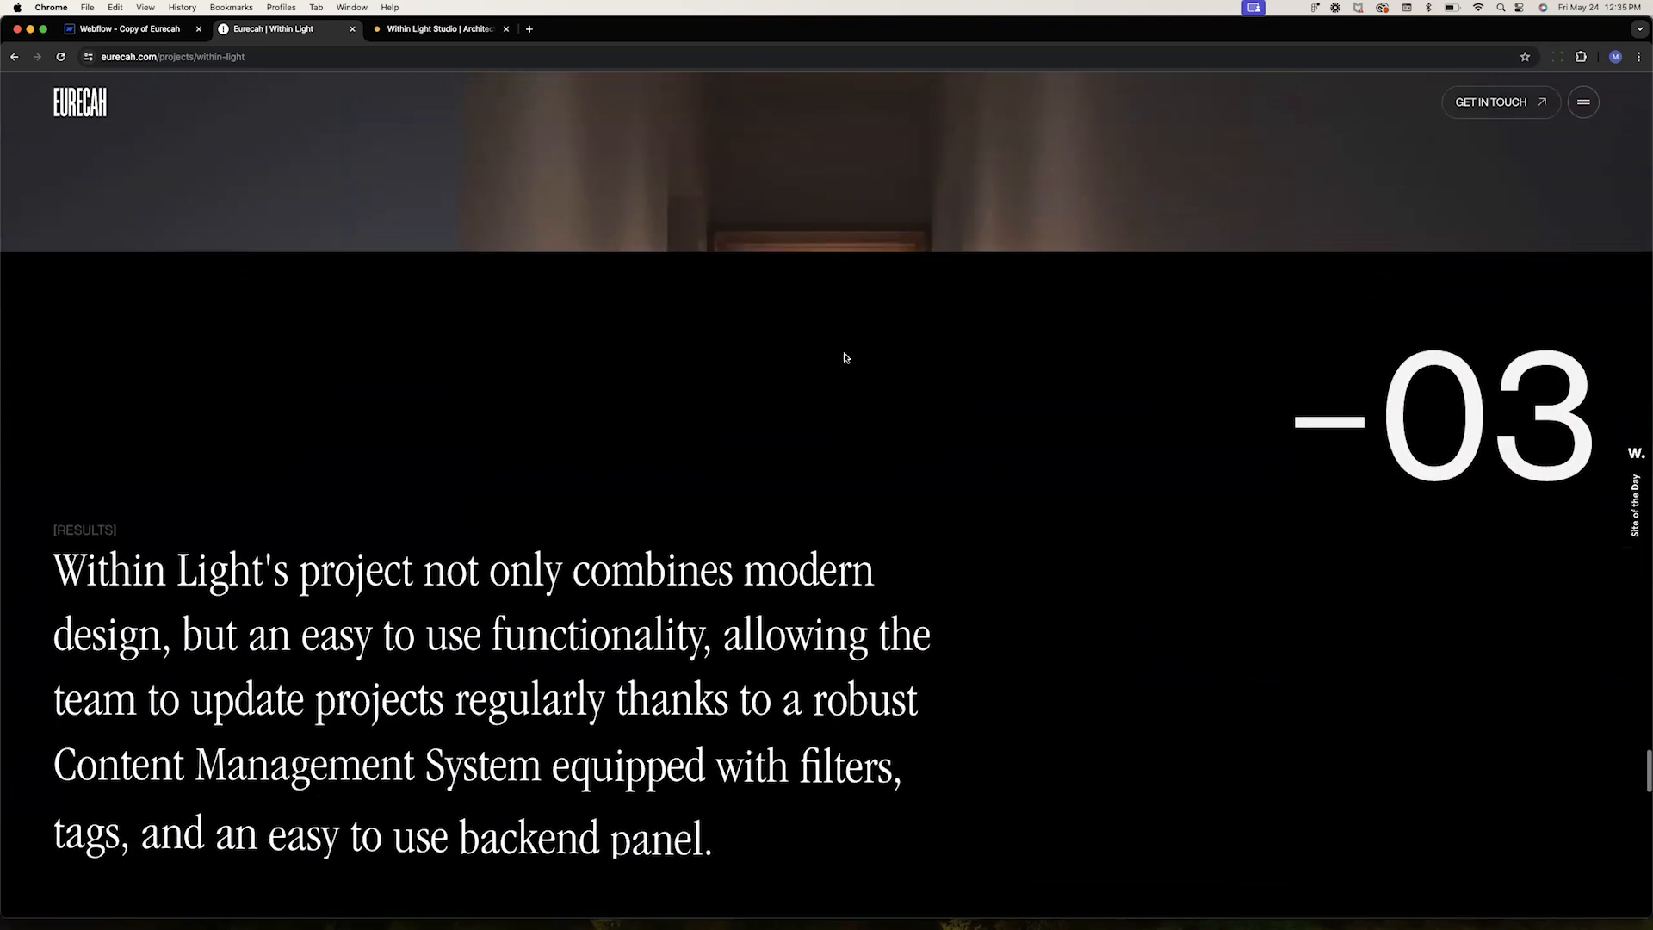
pyautogui.scroll(-10, 845, 356)
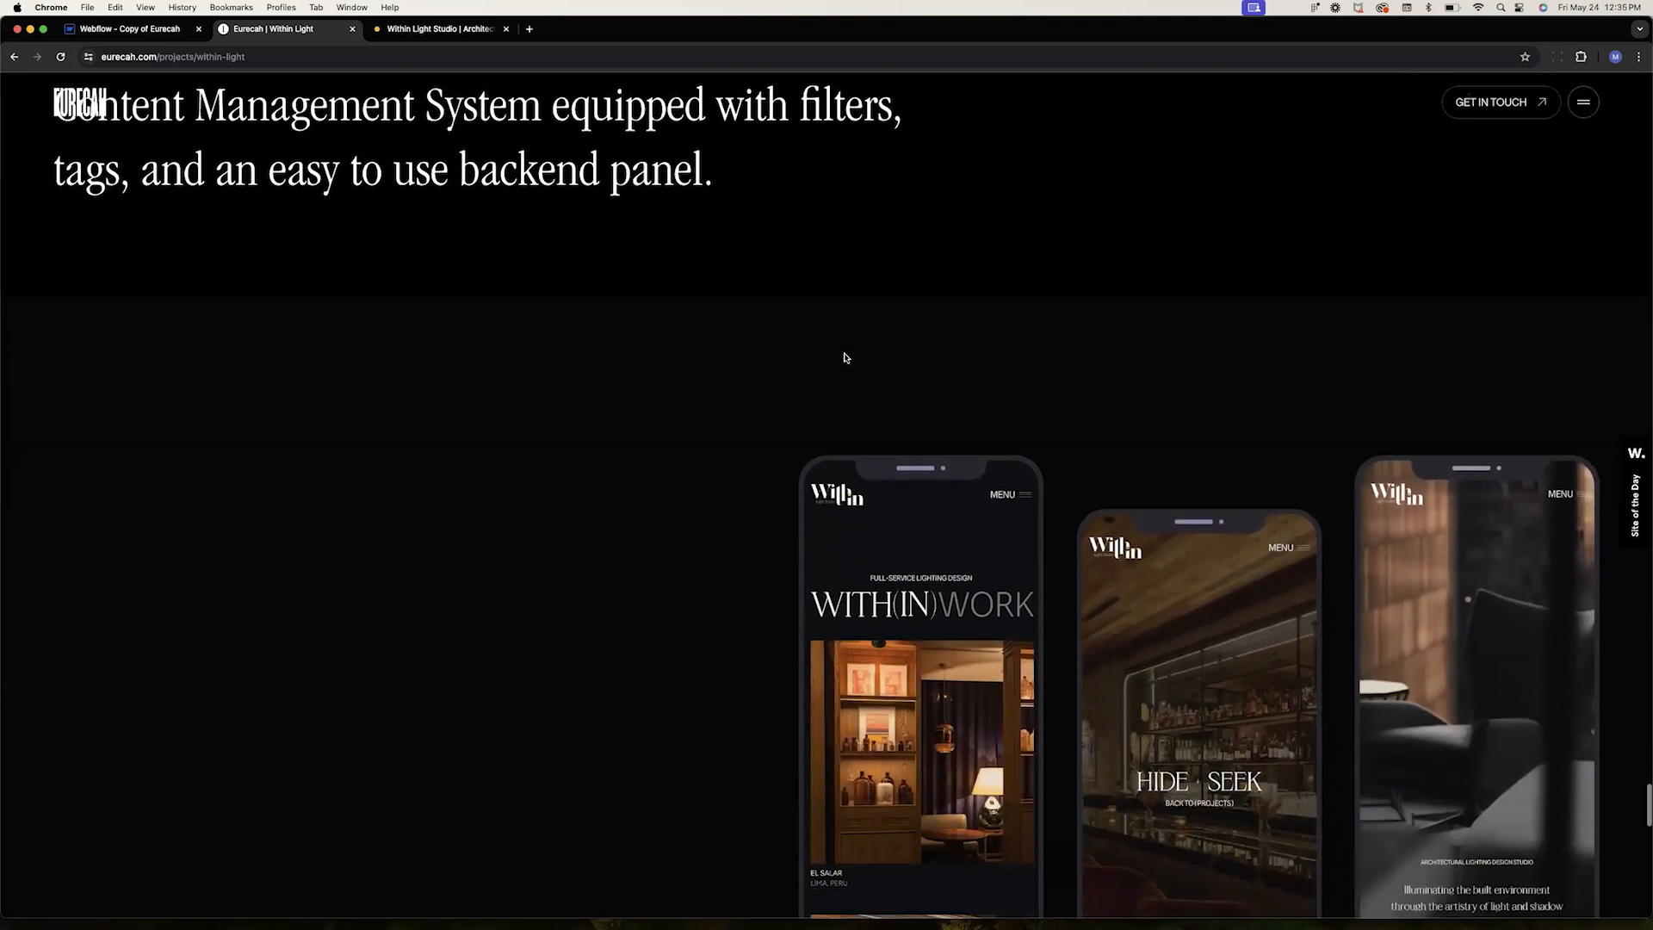
pyautogui.scroll(-10, 845, 357)
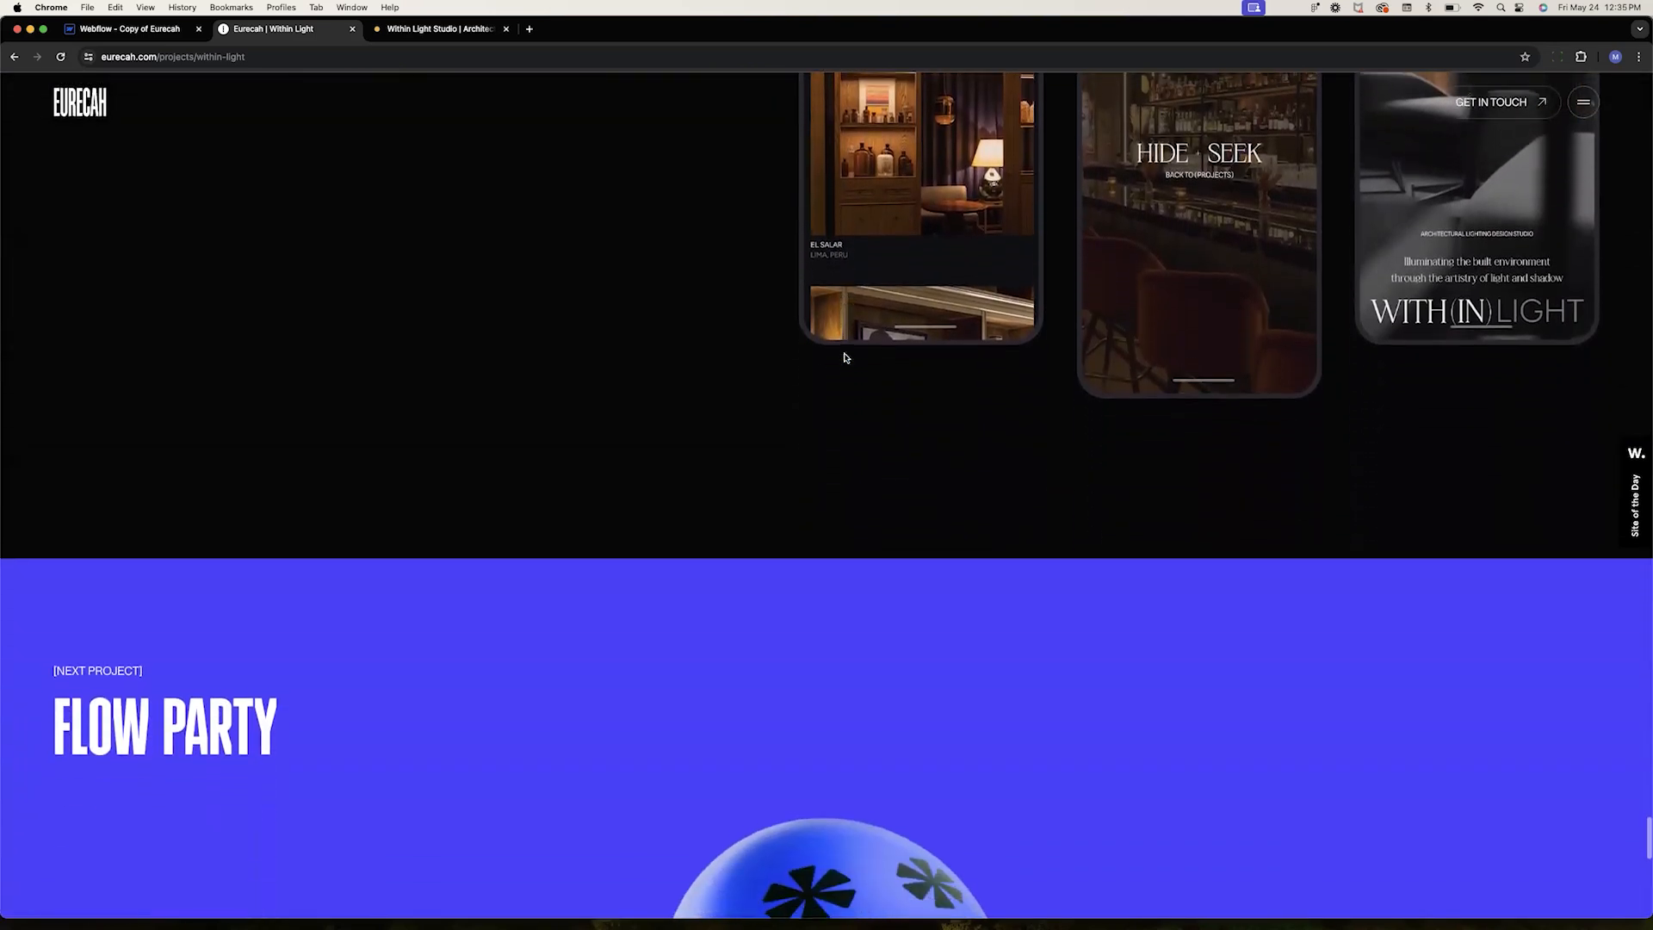
pyautogui.scroll(5, 845, 358)
pyautogui.scroll(-11, 844, 359)
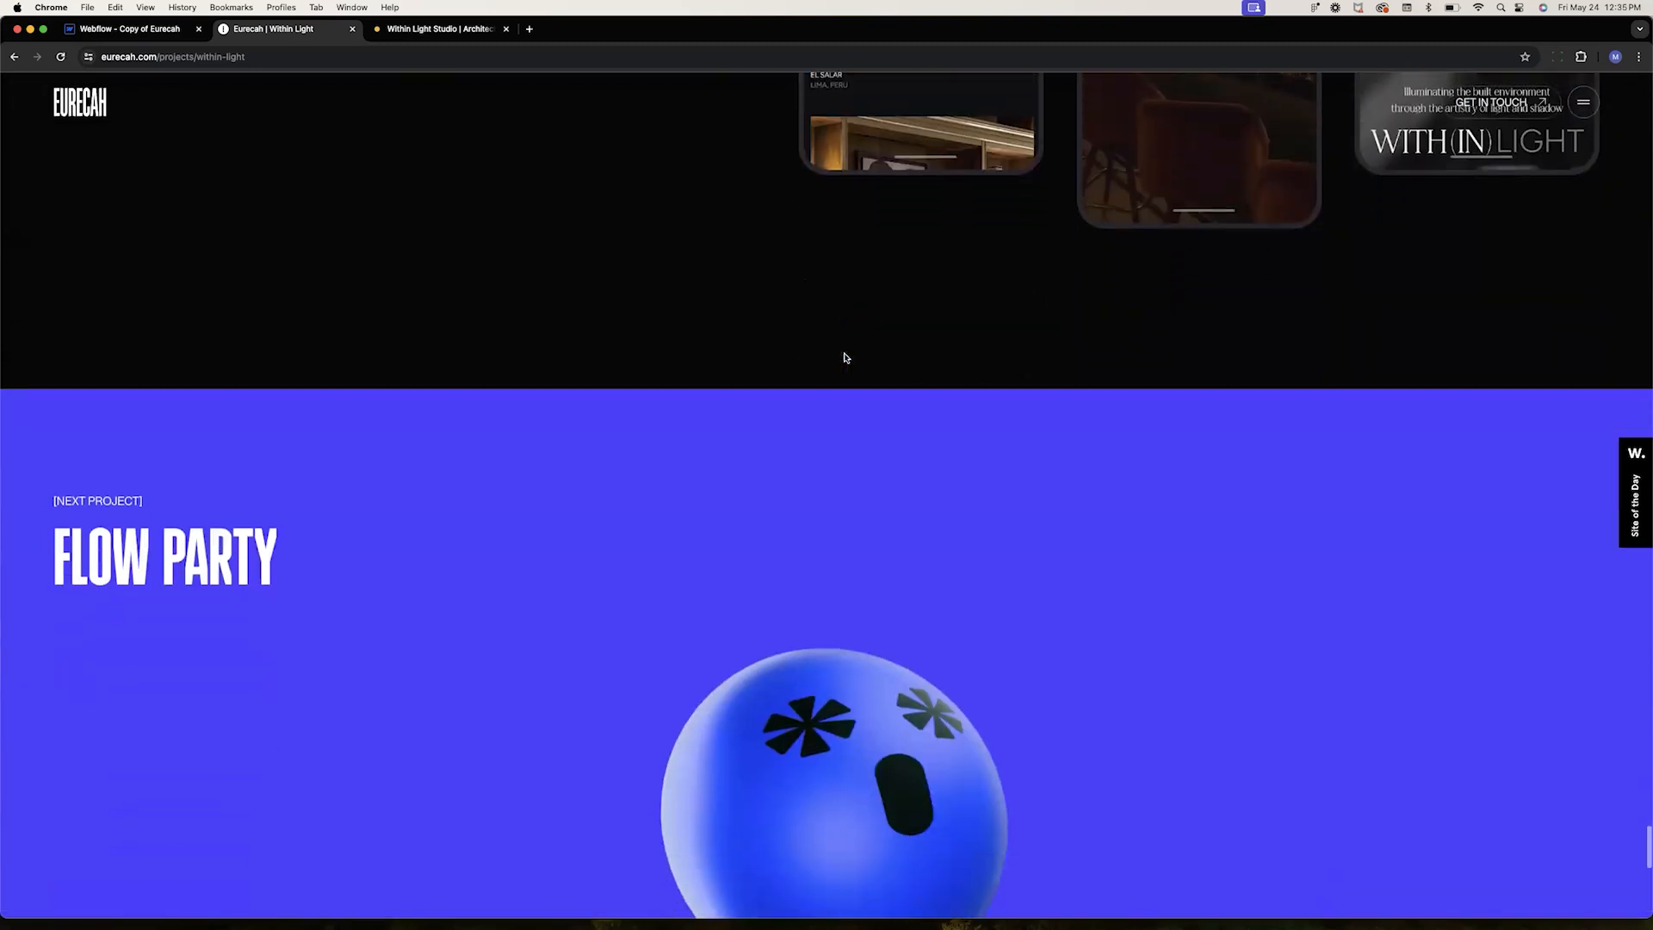
pyautogui.scroll(-2, 845, 358)
pyautogui.scroll(3, 851, 362)
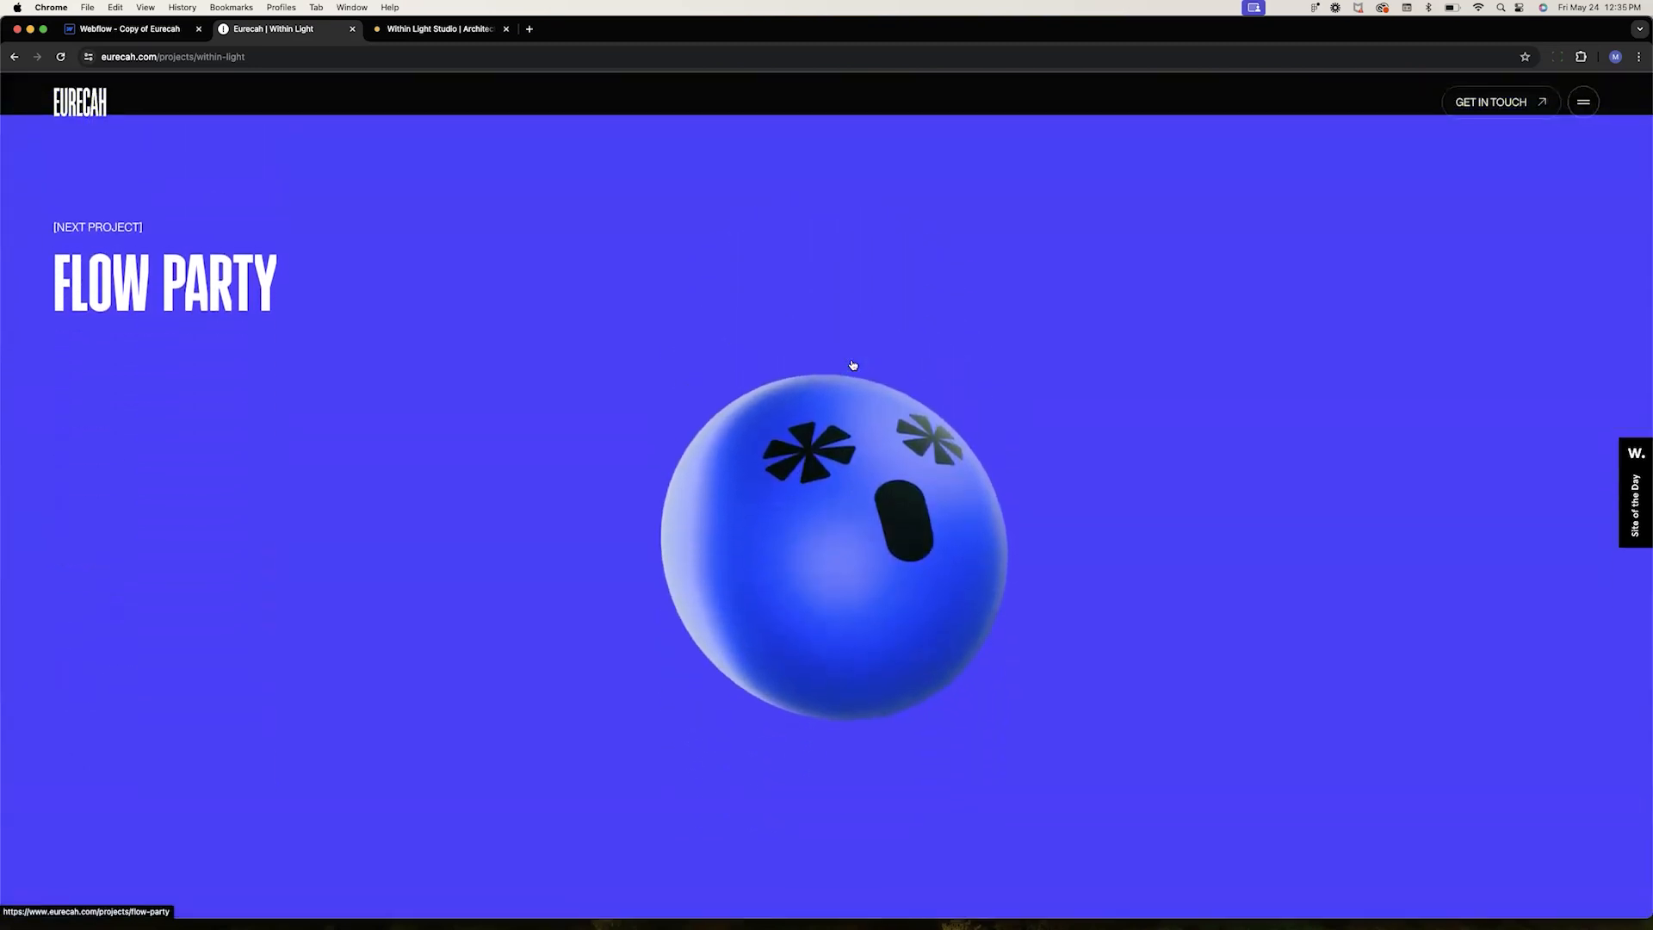
pyautogui.scroll(-7, 854, 365)
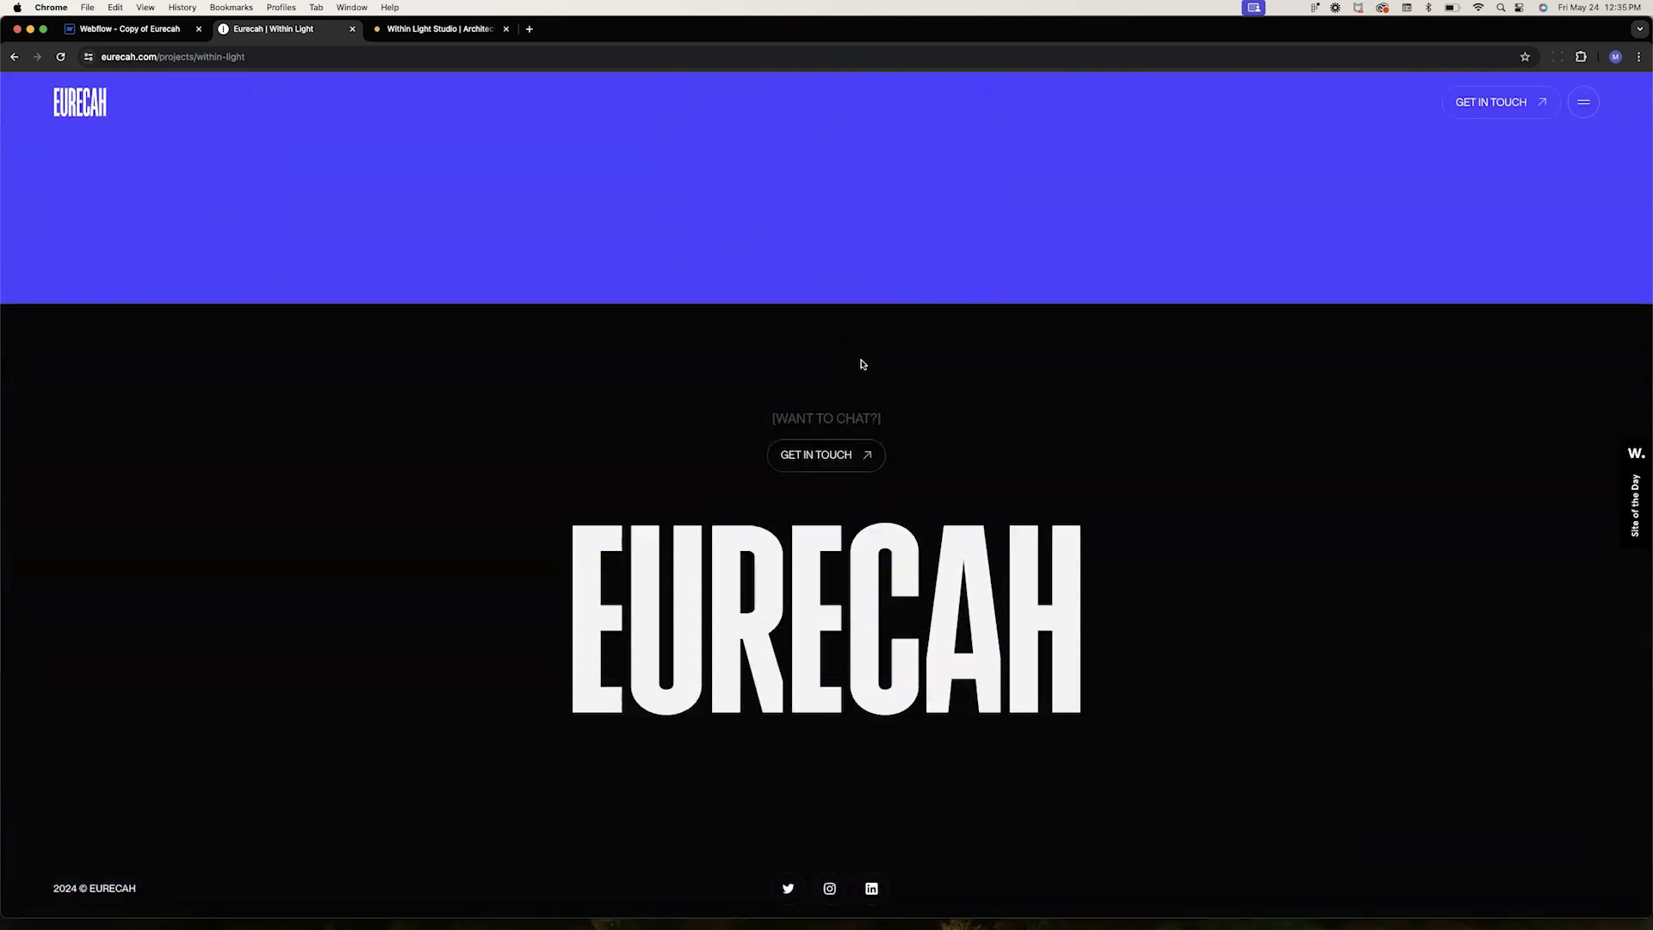
# Switch to Webflow and open the Within Light item in the Projects collection to inspect its punchline and industry fields
pyautogui.click(176, 31)
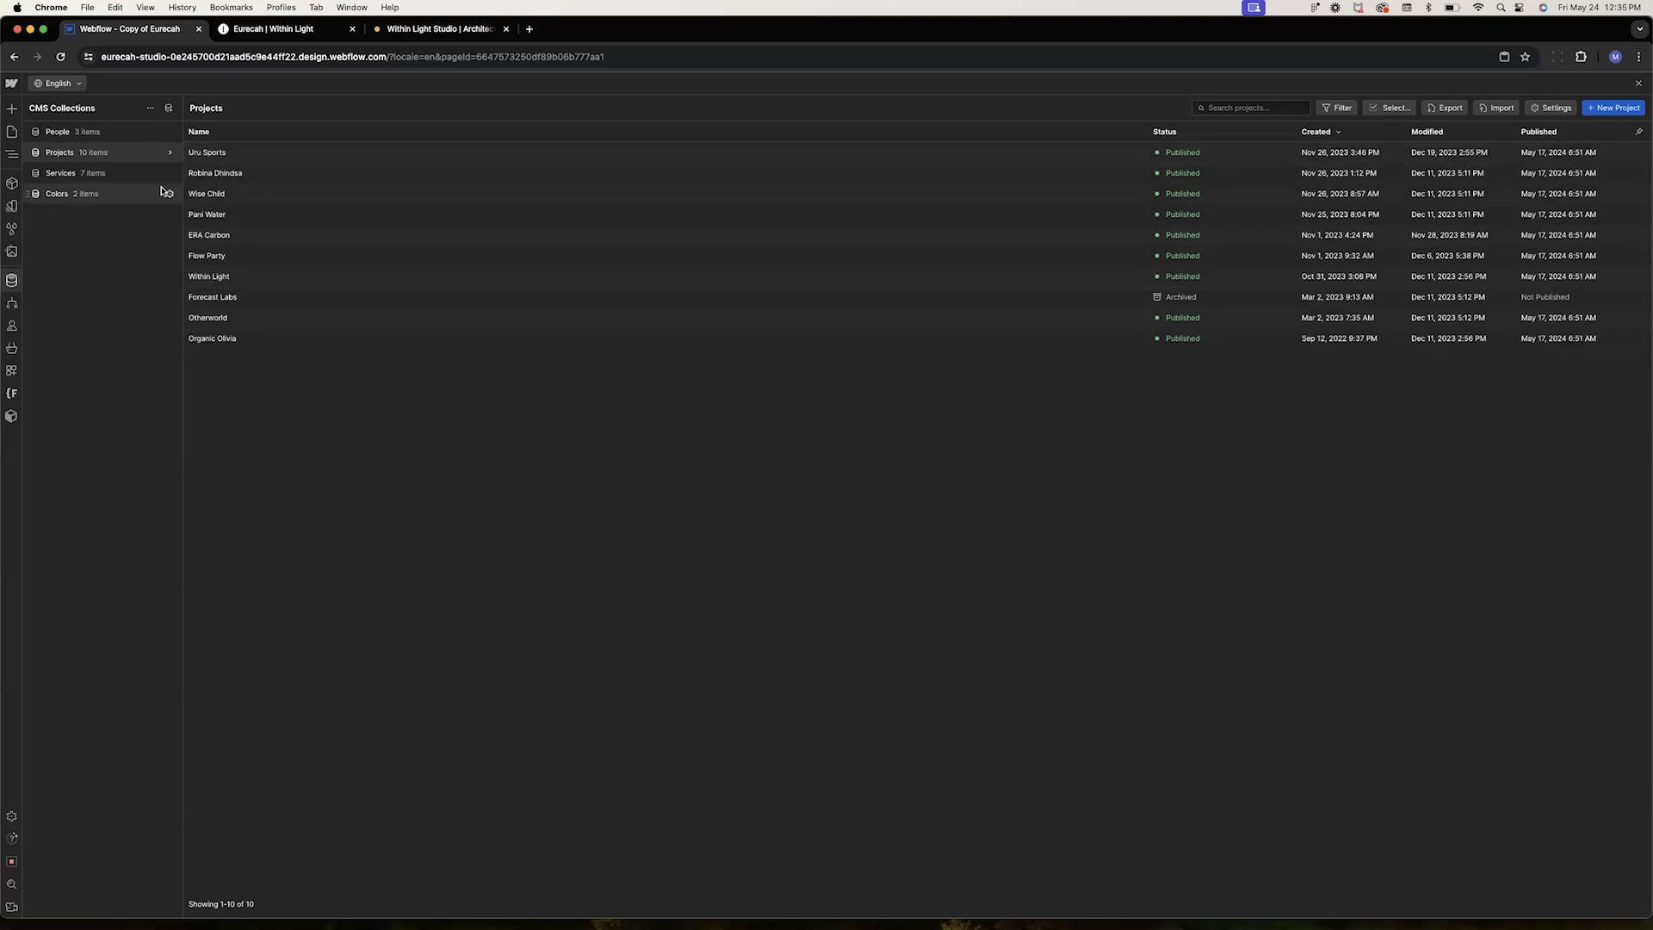
pyautogui.click(220, 280)
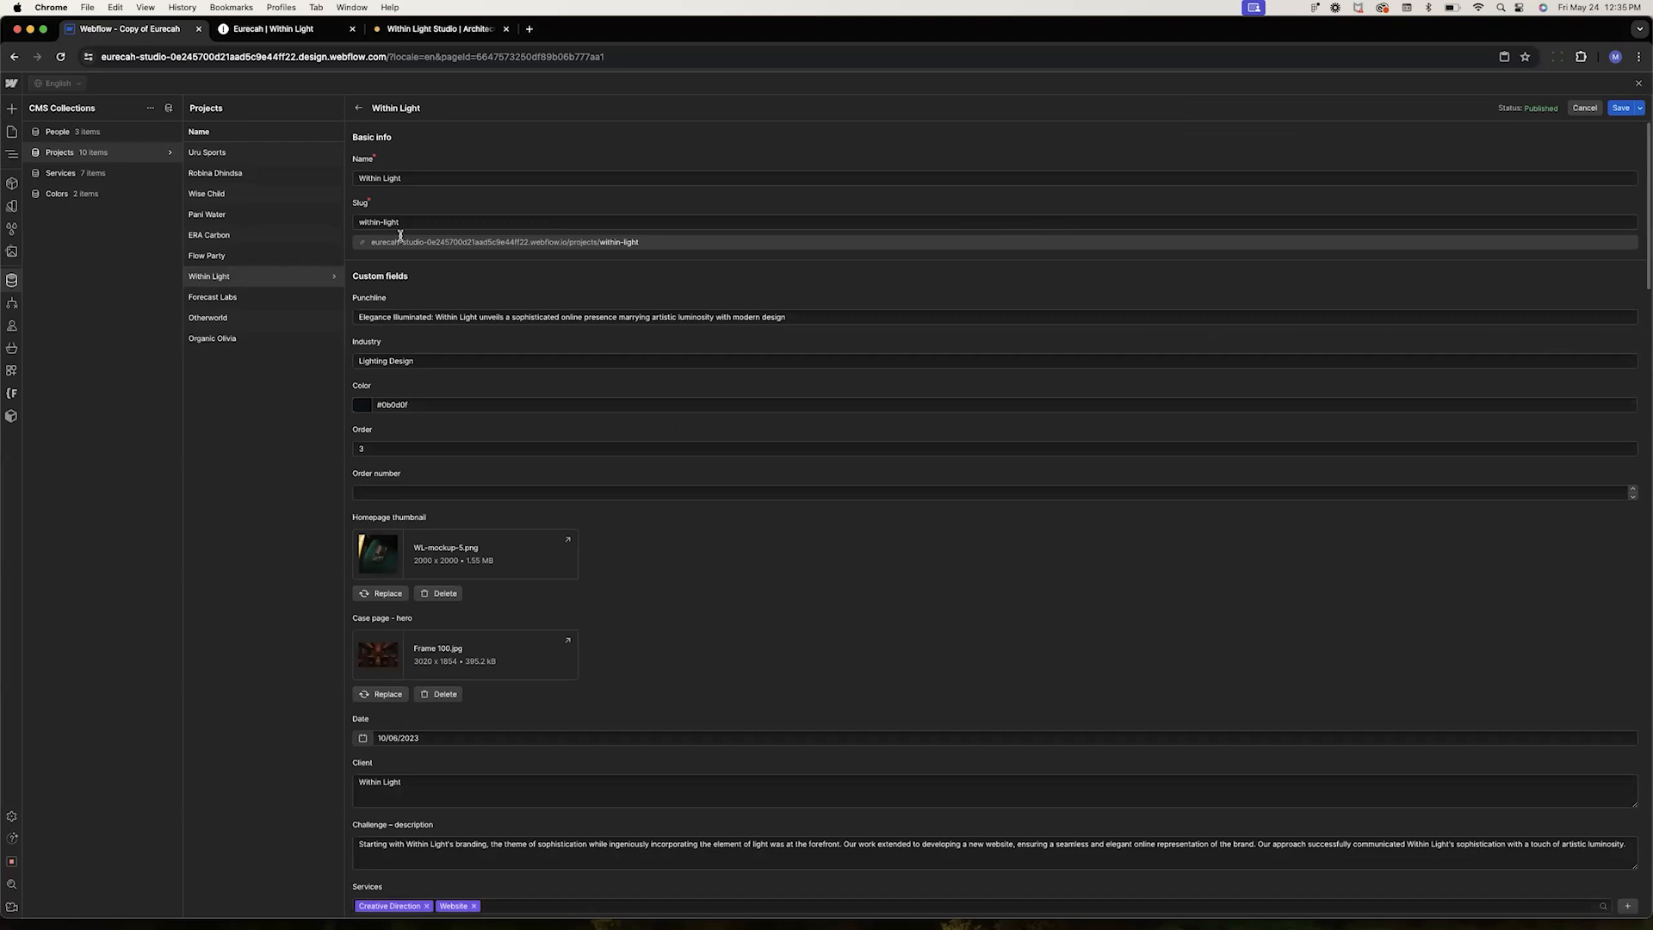
pyautogui.click(392, 318)
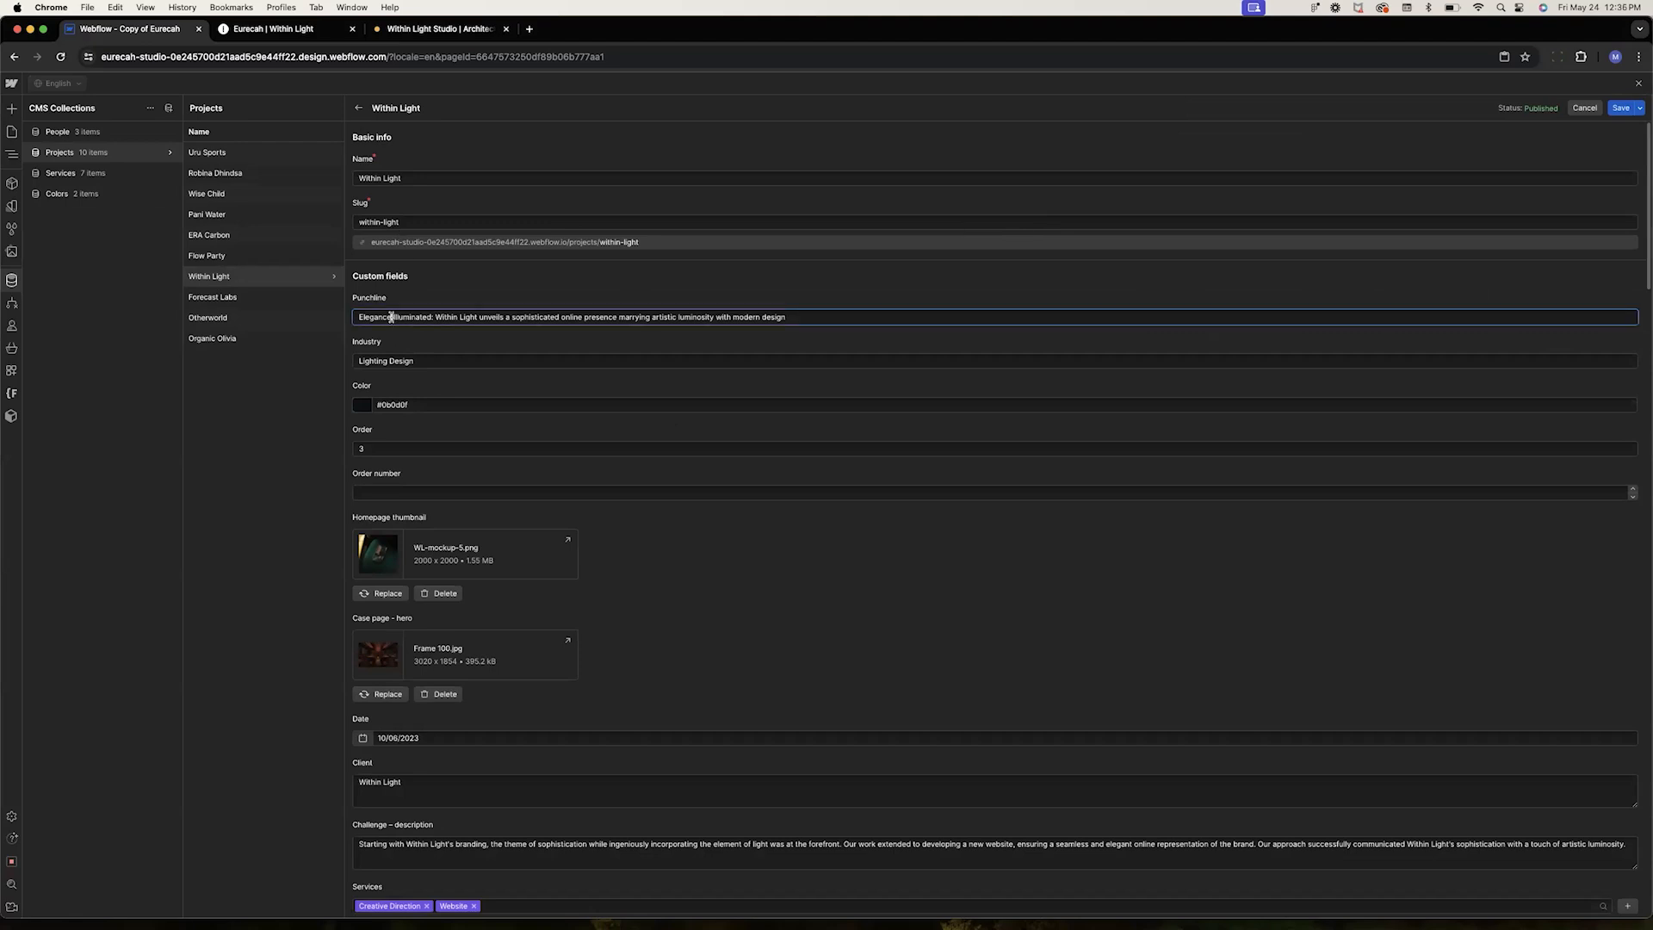
pyautogui.scroll(-3, 392, 318)
pyautogui.click(414, 219)
pyautogui.moveTo(414, 219); pyautogui.dragTo(336, 219)
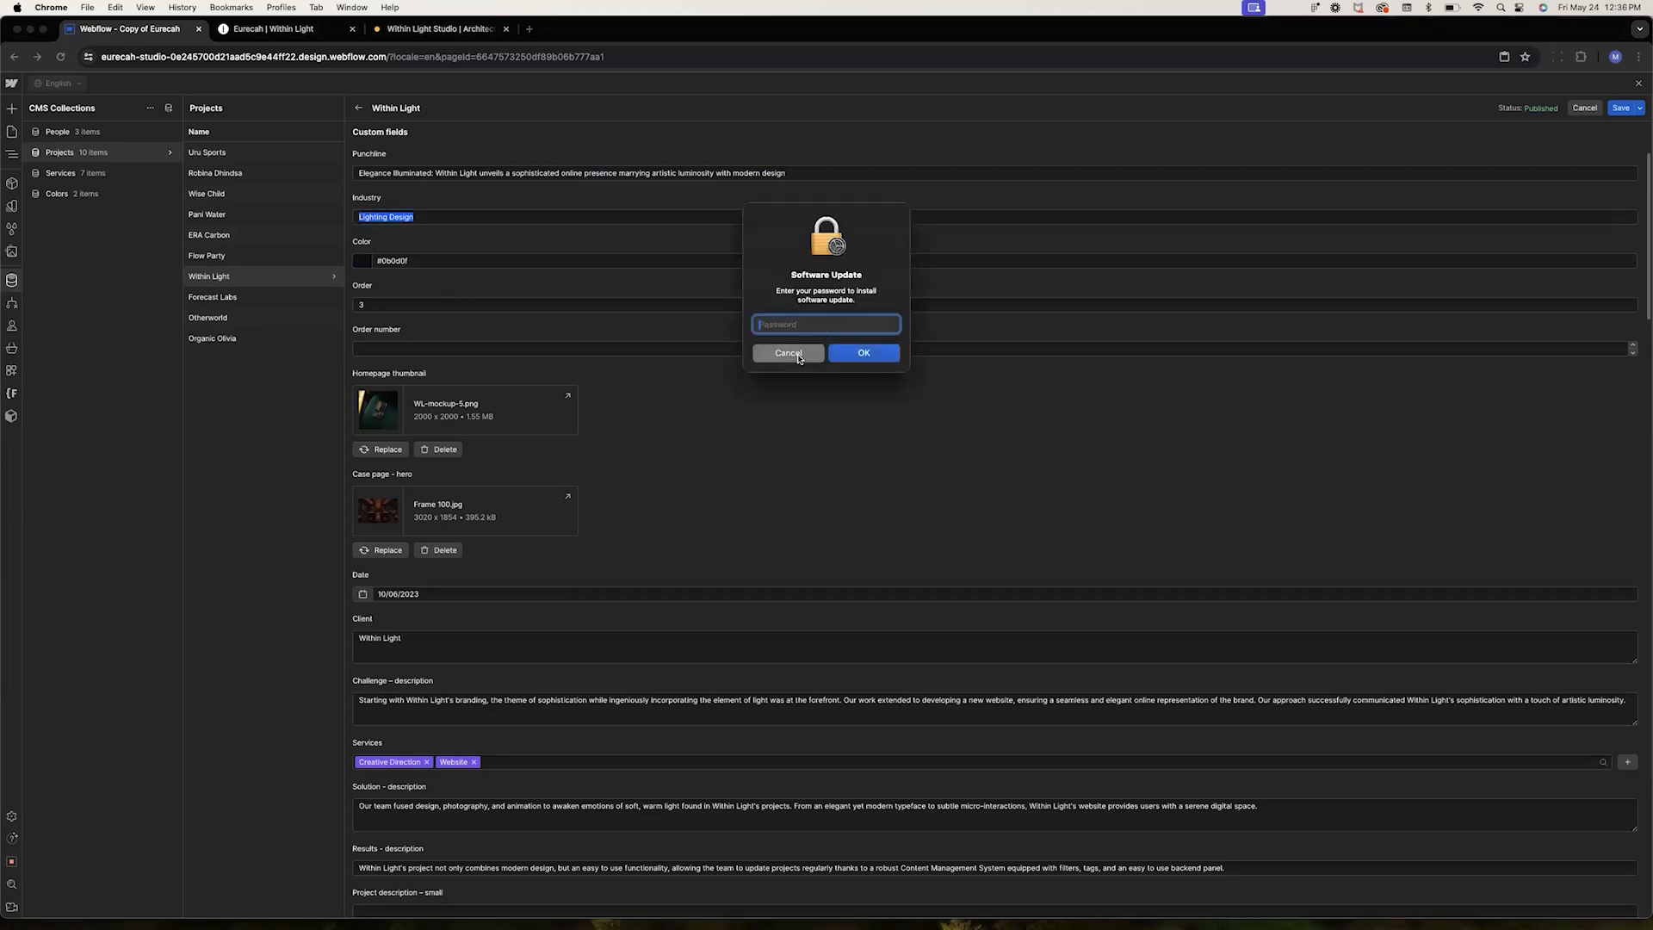
pyautogui.click(818, 357)
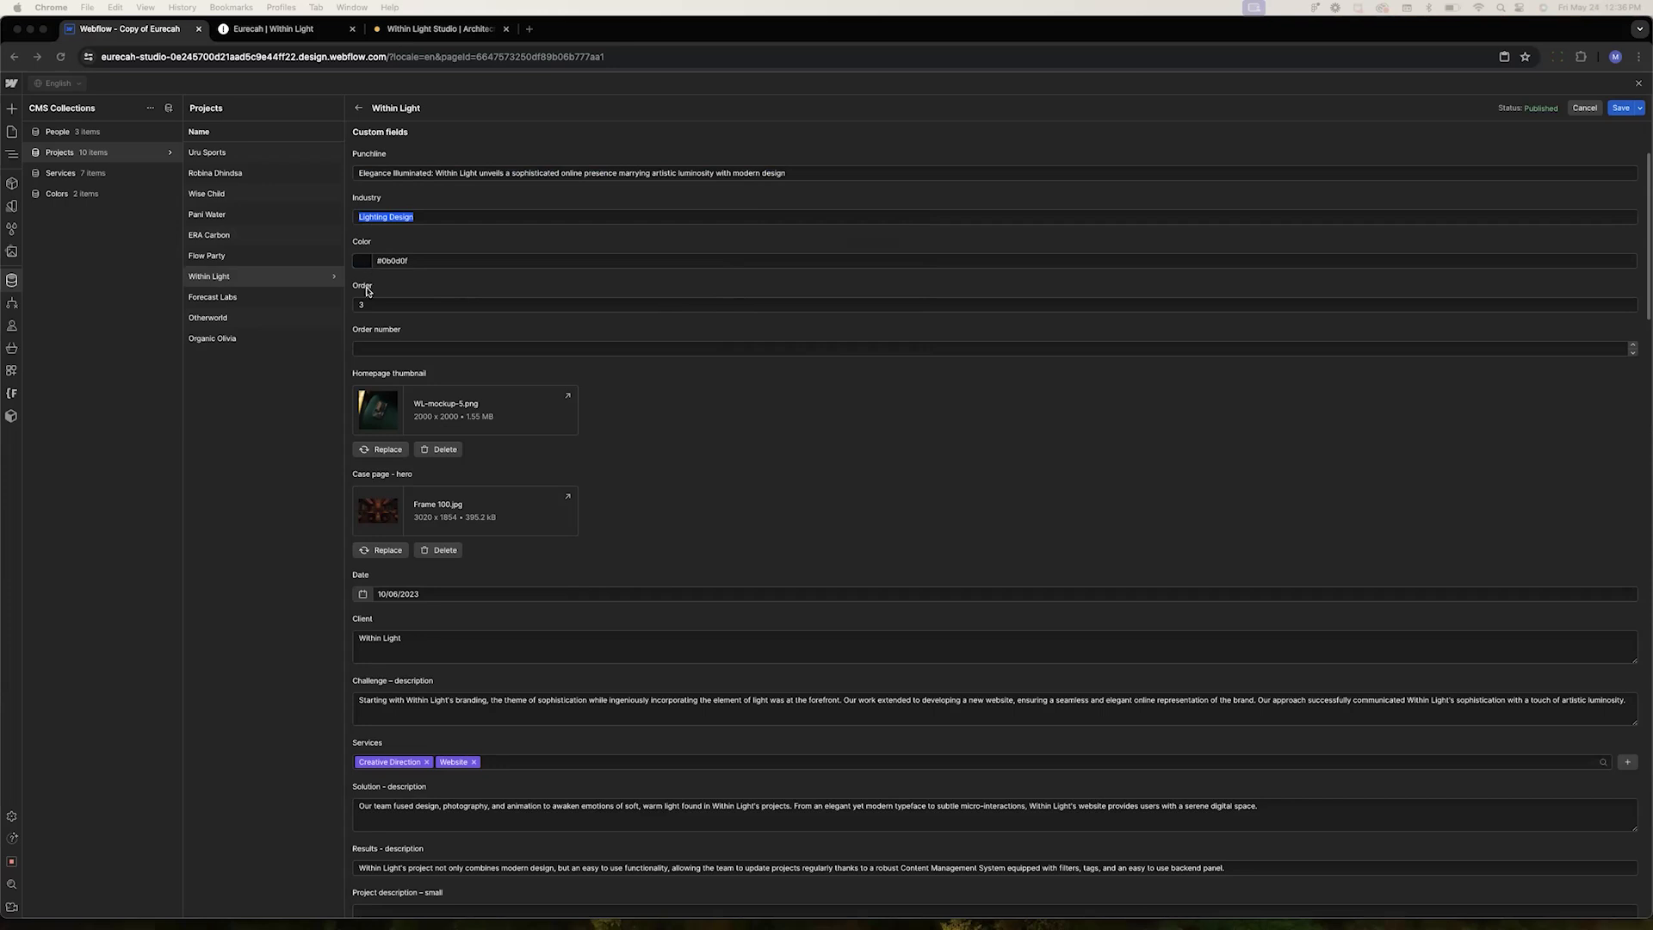
# Scroll through the Within Light item's remaining fields to examine its descriptions, images, services and next project settings
pyautogui.press('Tab')
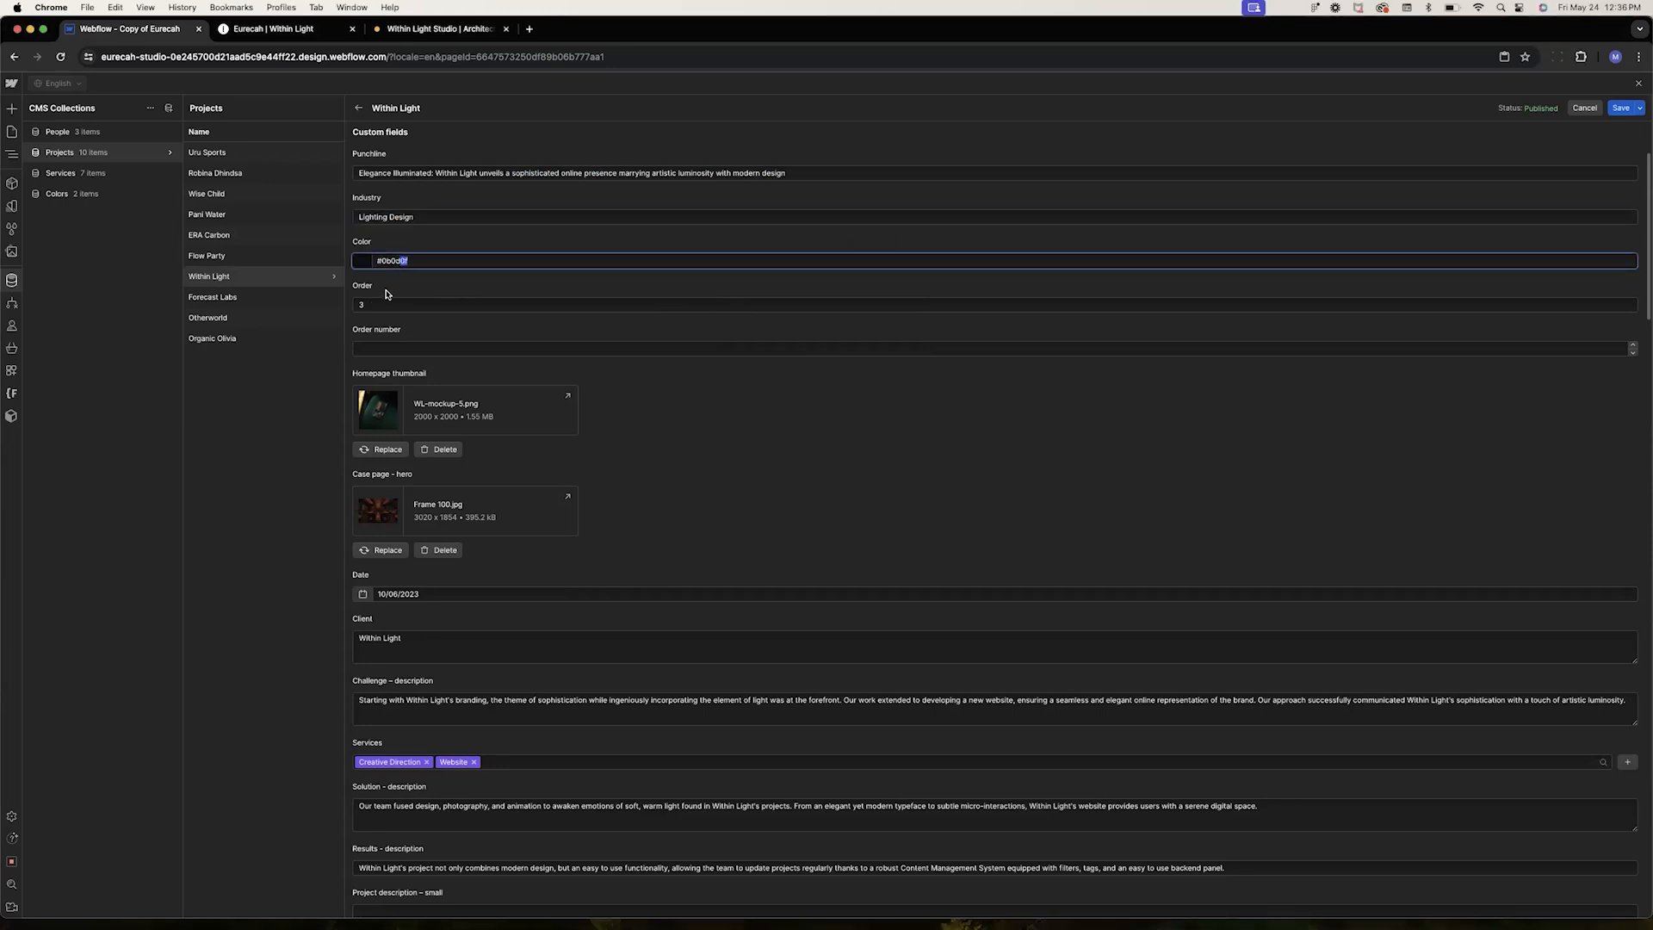
pyautogui.click(383, 285)
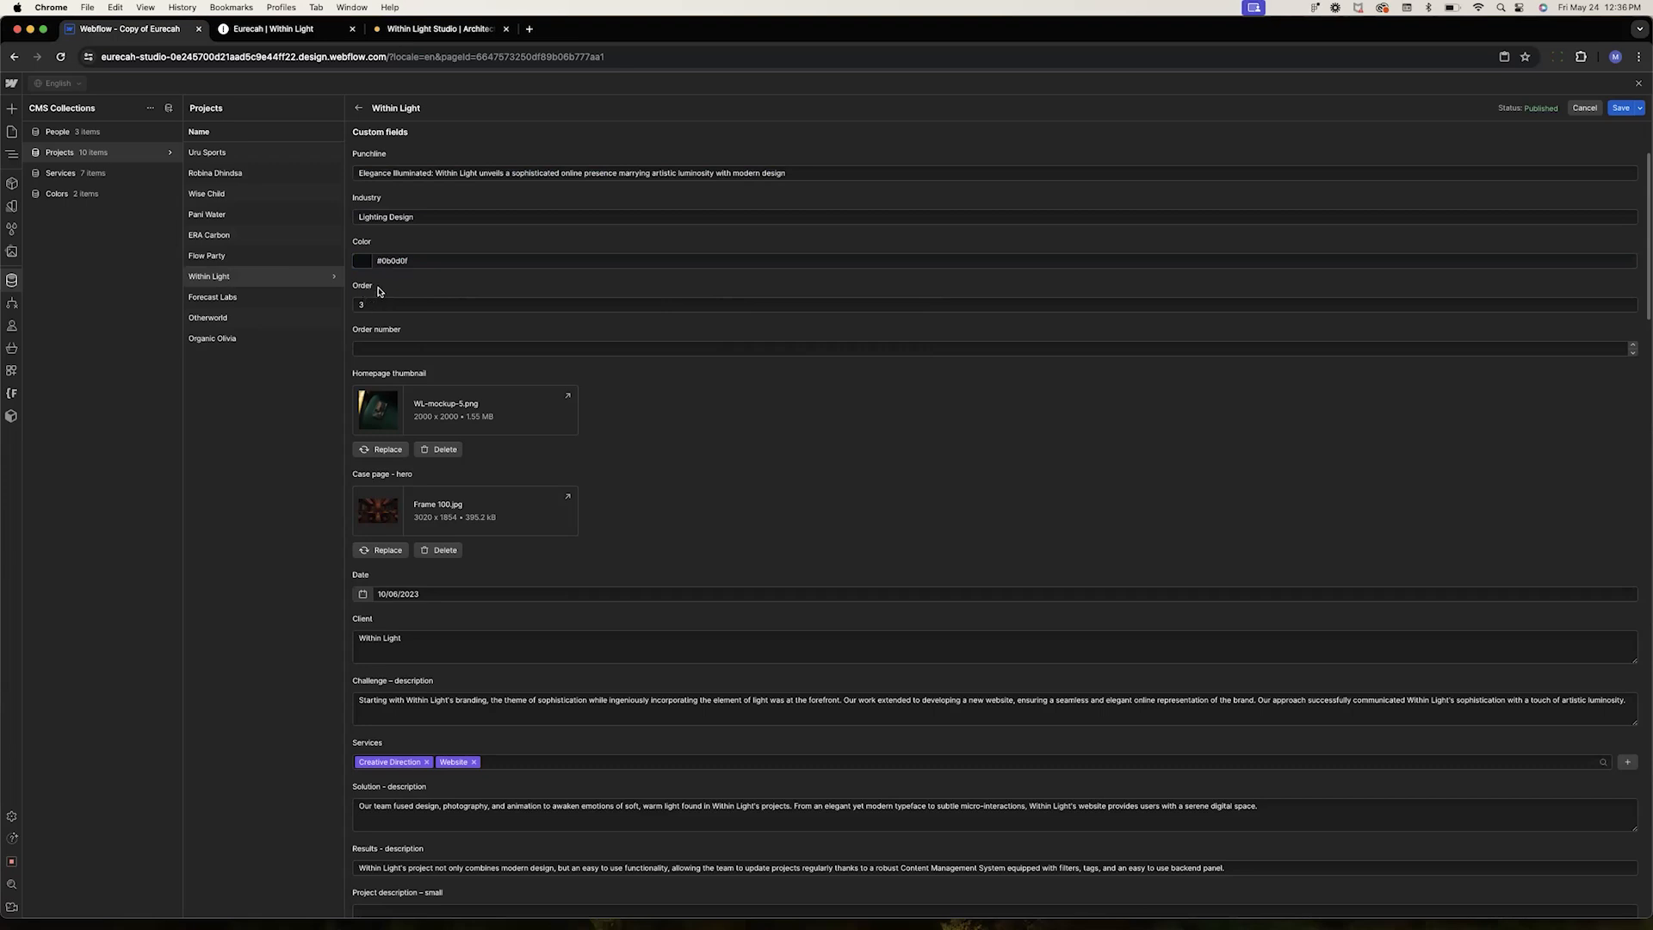
pyautogui.scroll(-3, 398, 391)
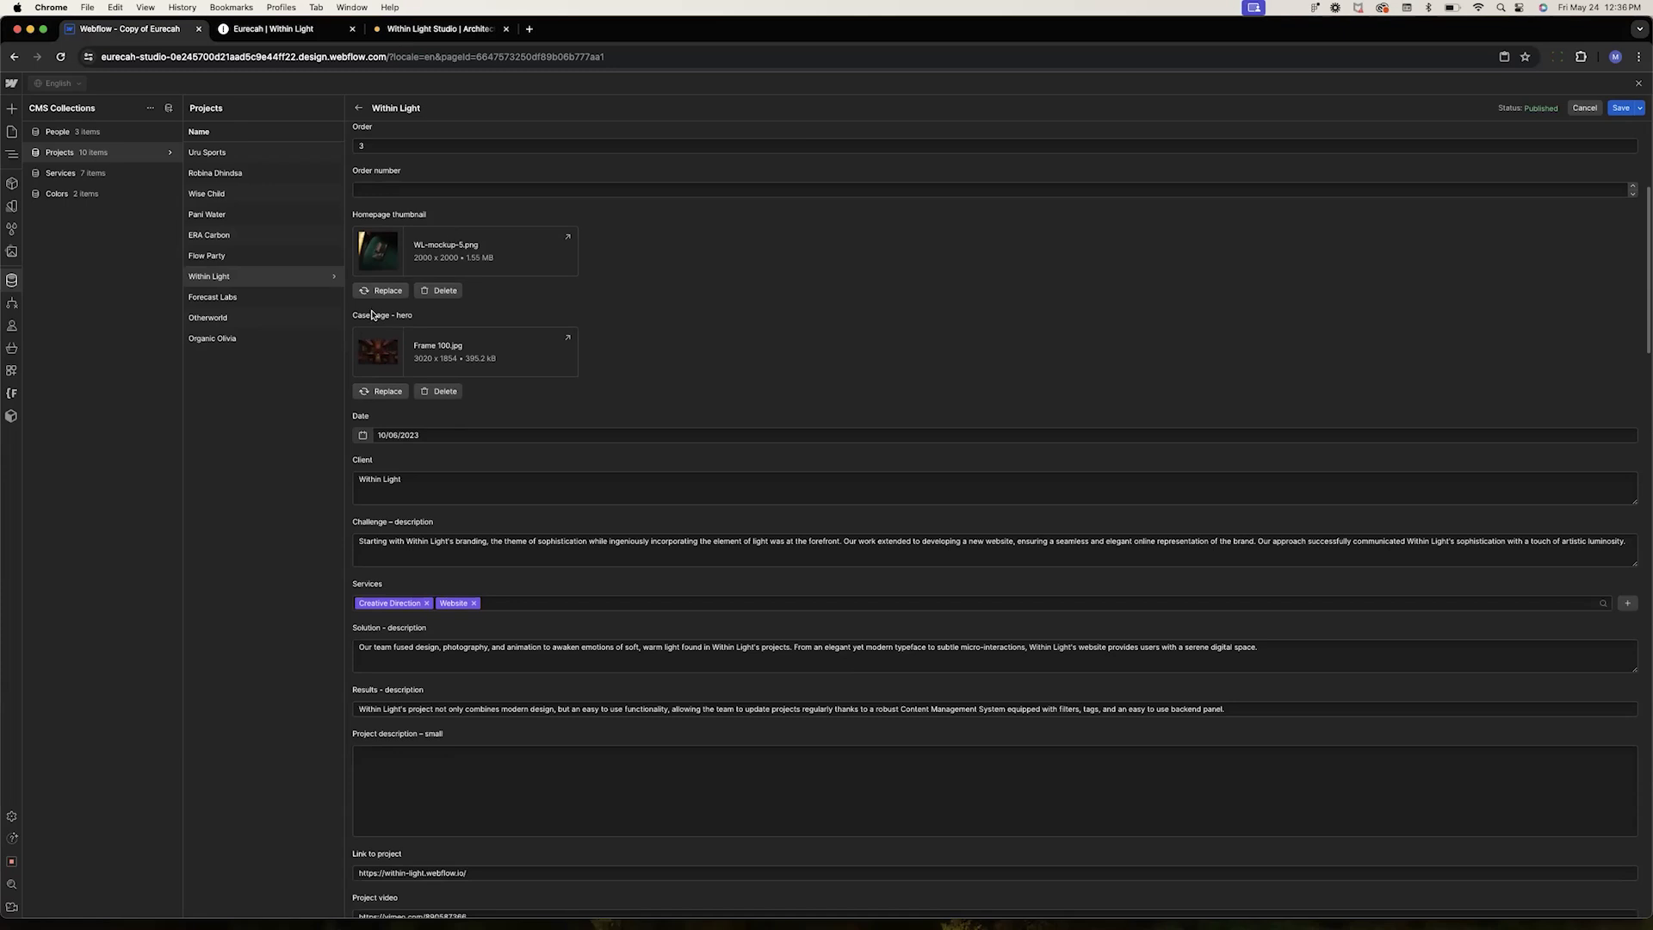
pyautogui.scroll(-3, 411, 325)
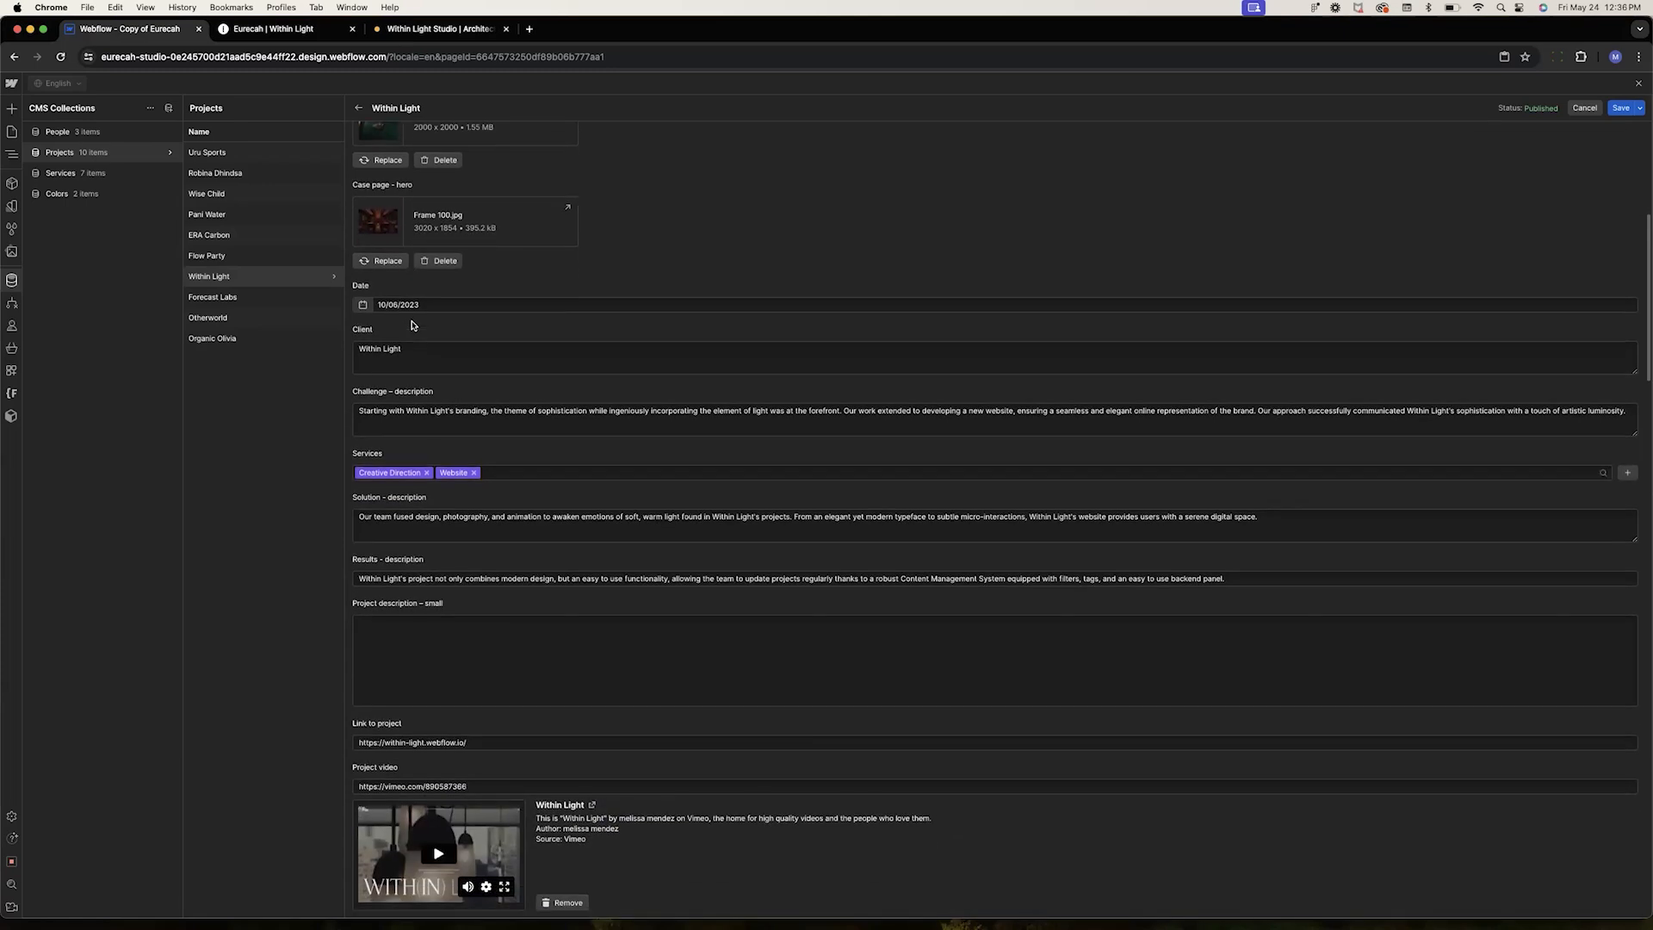
pyautogui.scroll(-5, 391, 459)
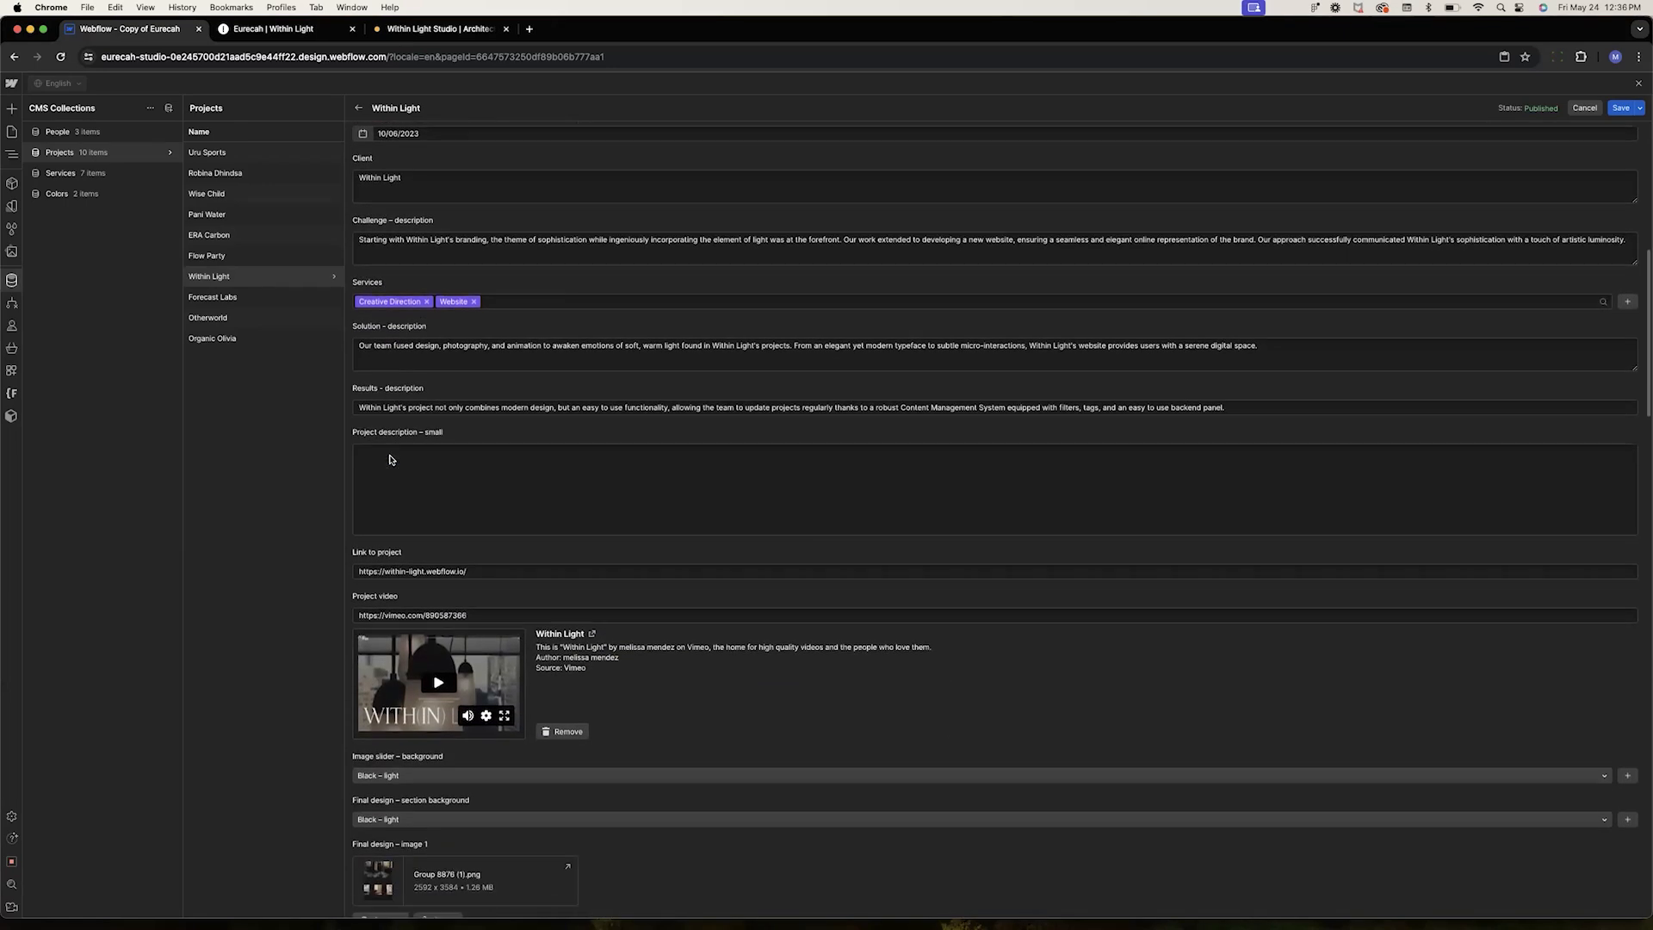
pyautogui.scroll(-12, 390, 459)
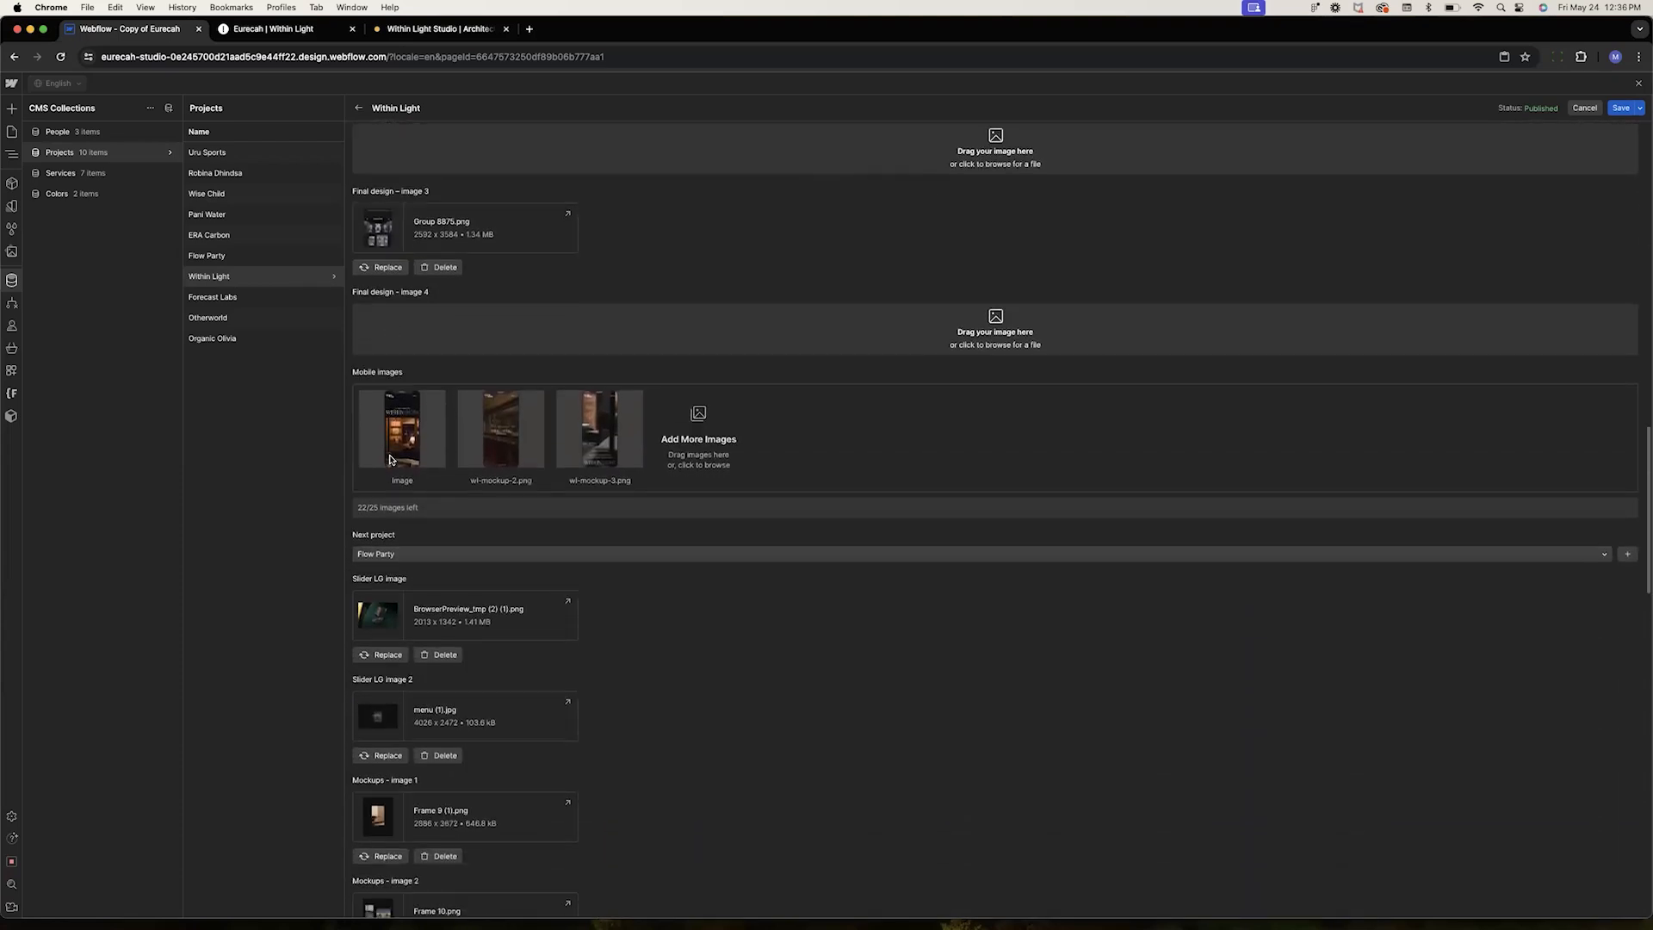
pyautogui.scroll(-15, 390, 459)
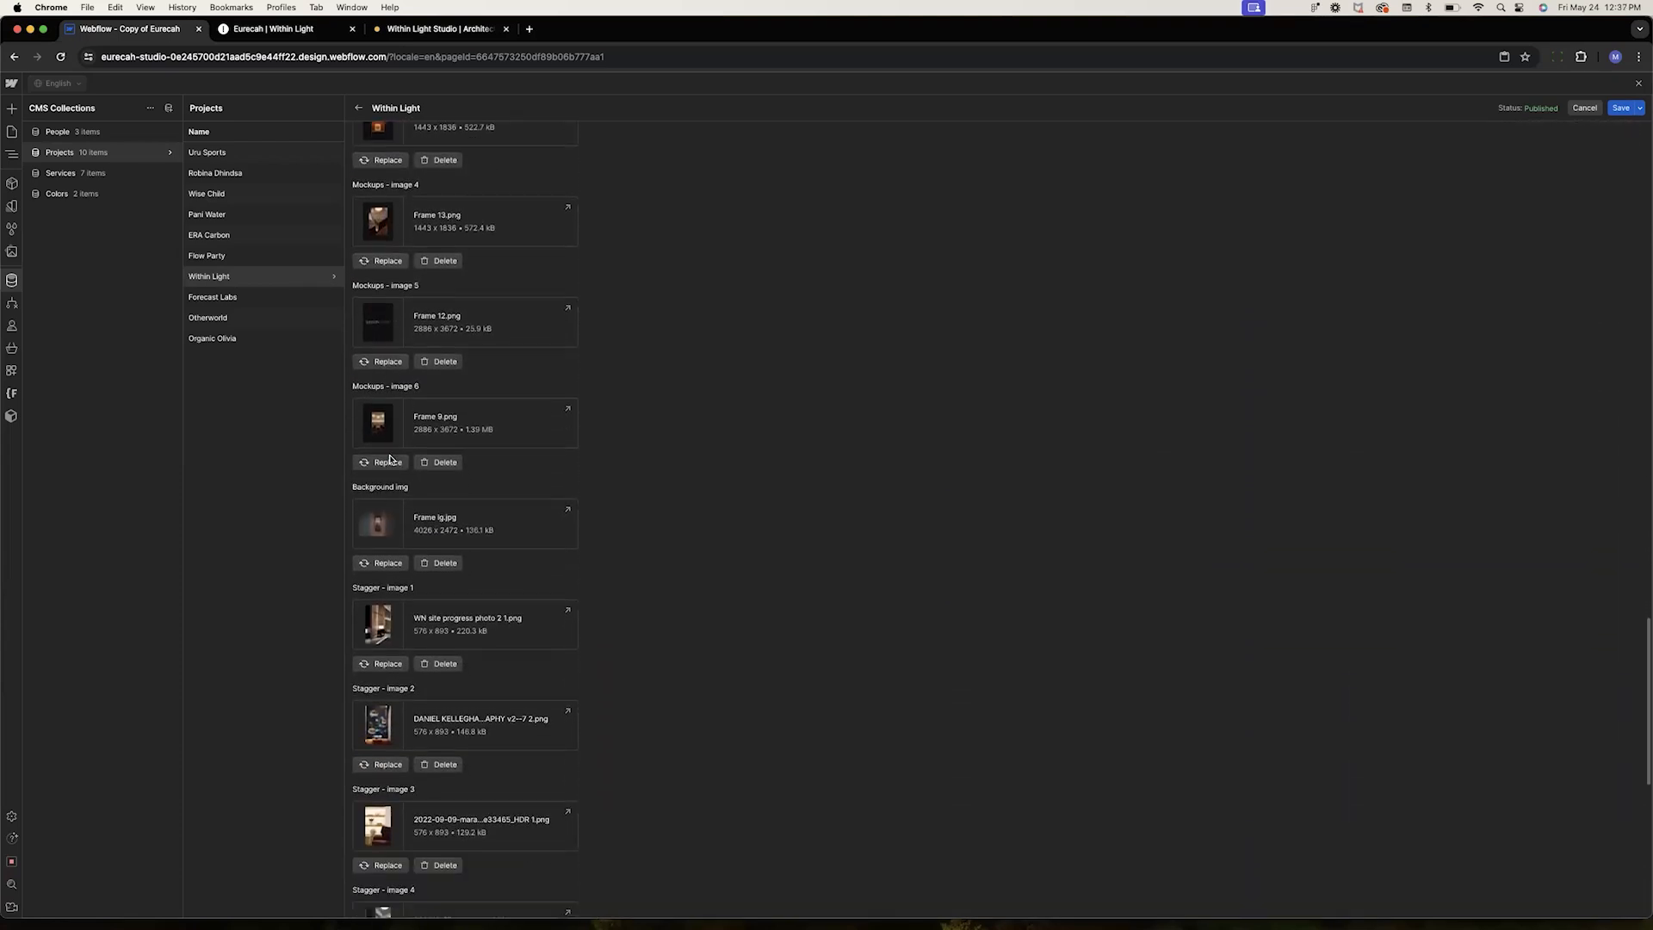
pyautogui.scroll(-4, 390, 459)
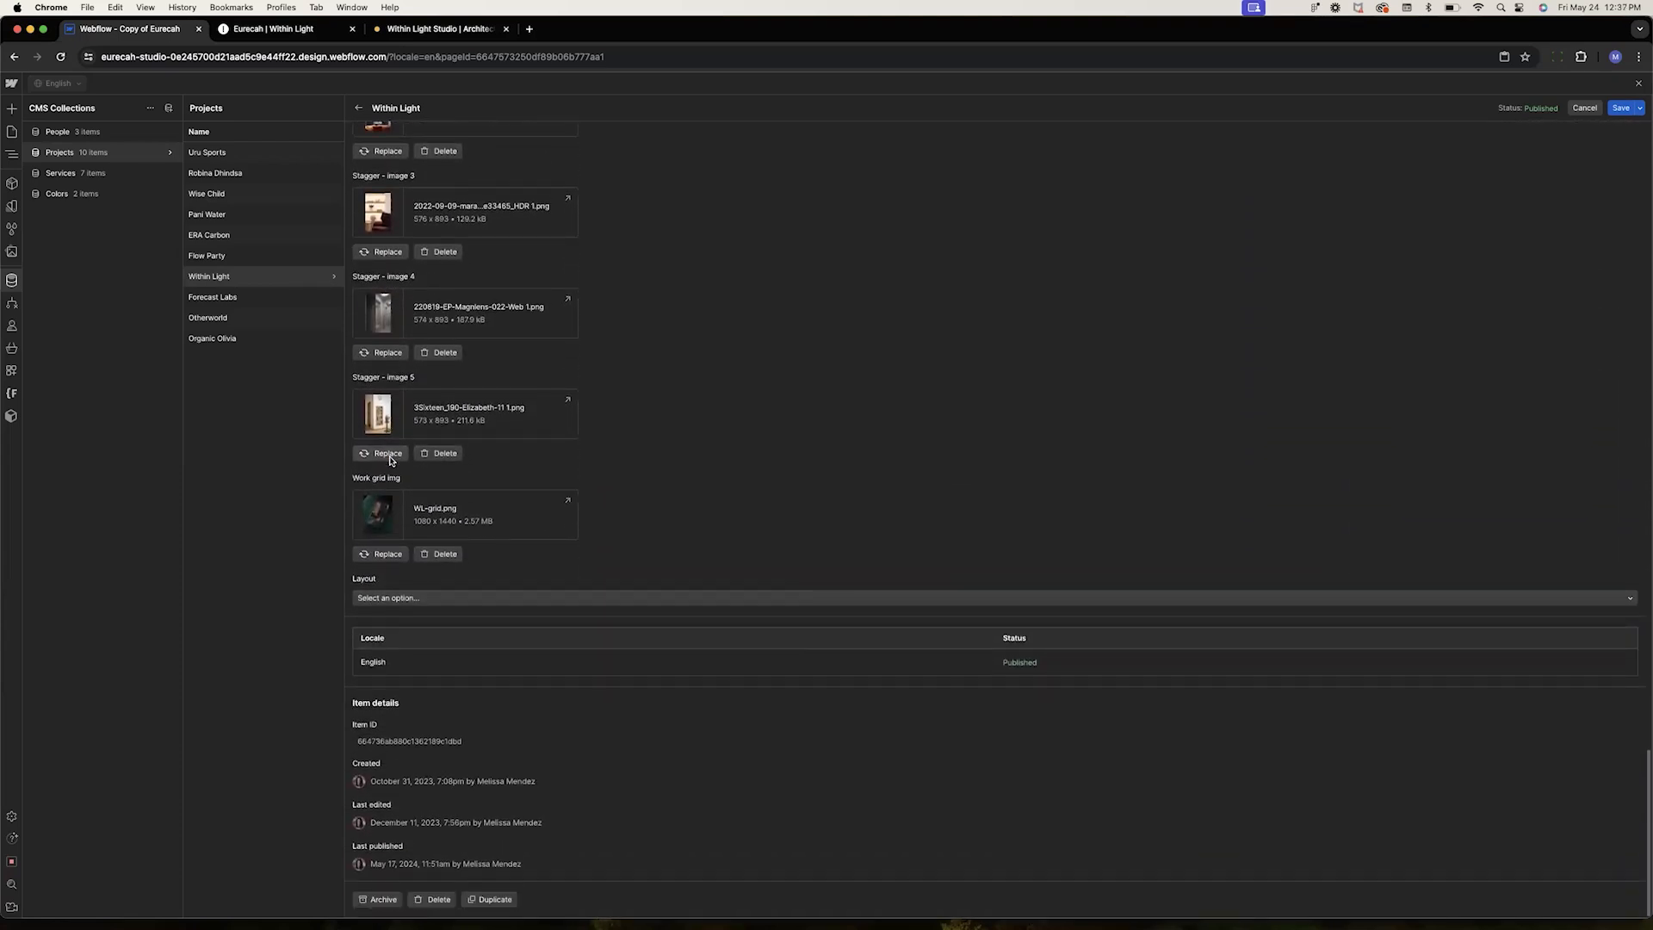
pyautogui.scroll(4, 391, 461)
pyautogui.scroll(15, 390, 462)
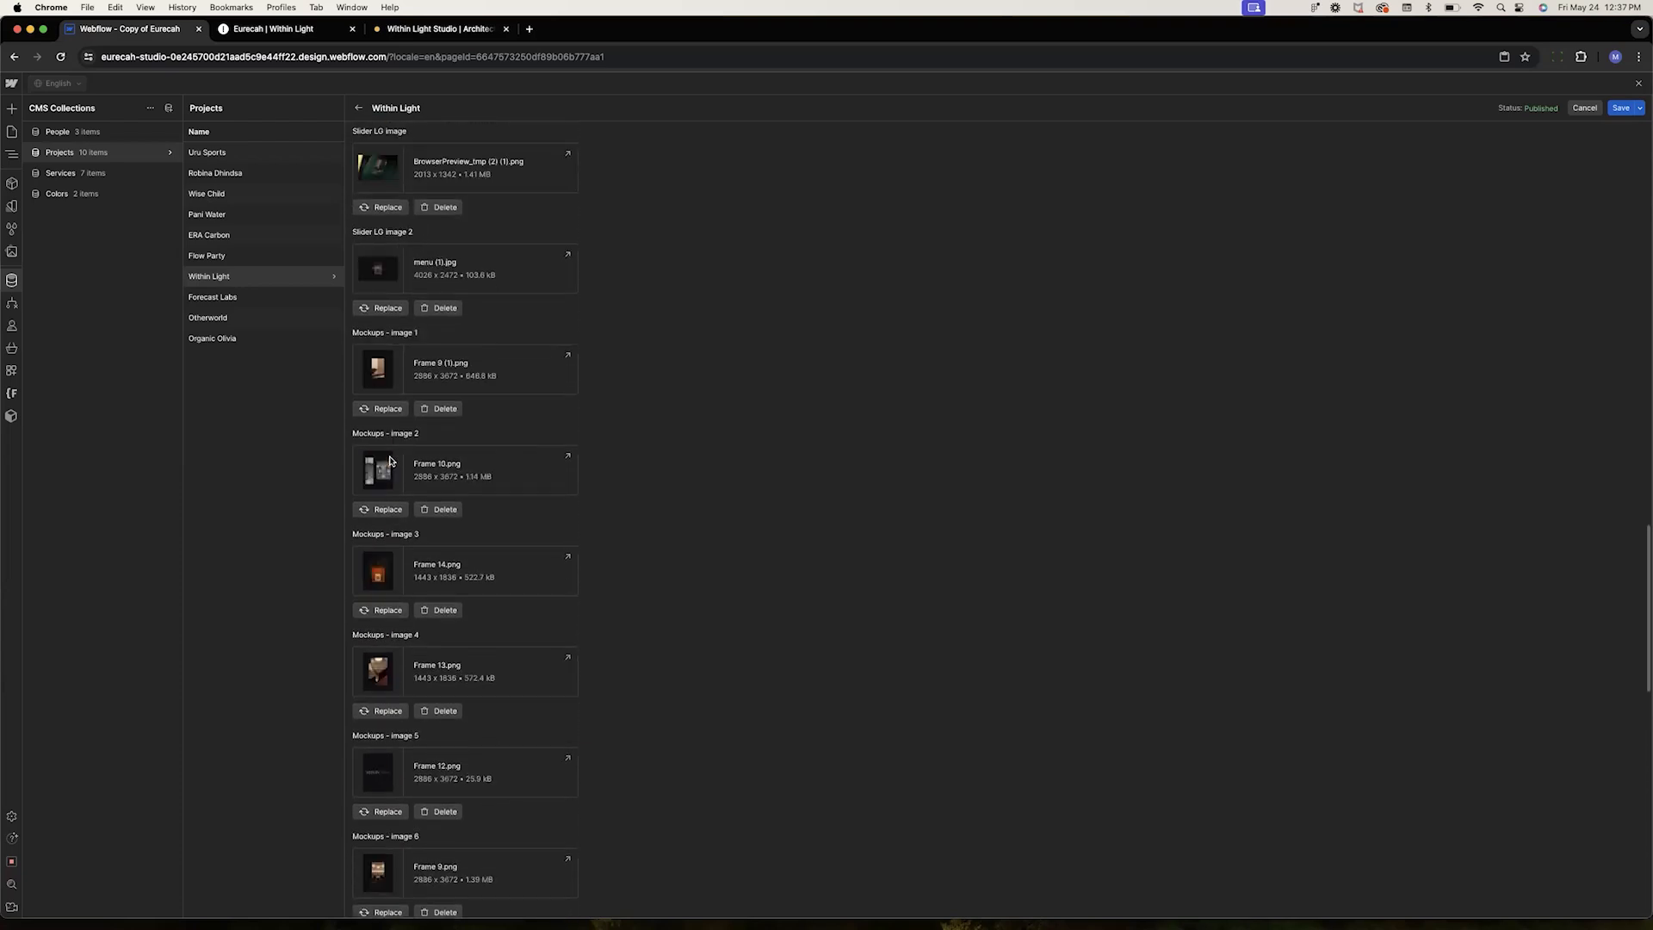
pyautogui.scroll(3, 390, 459)
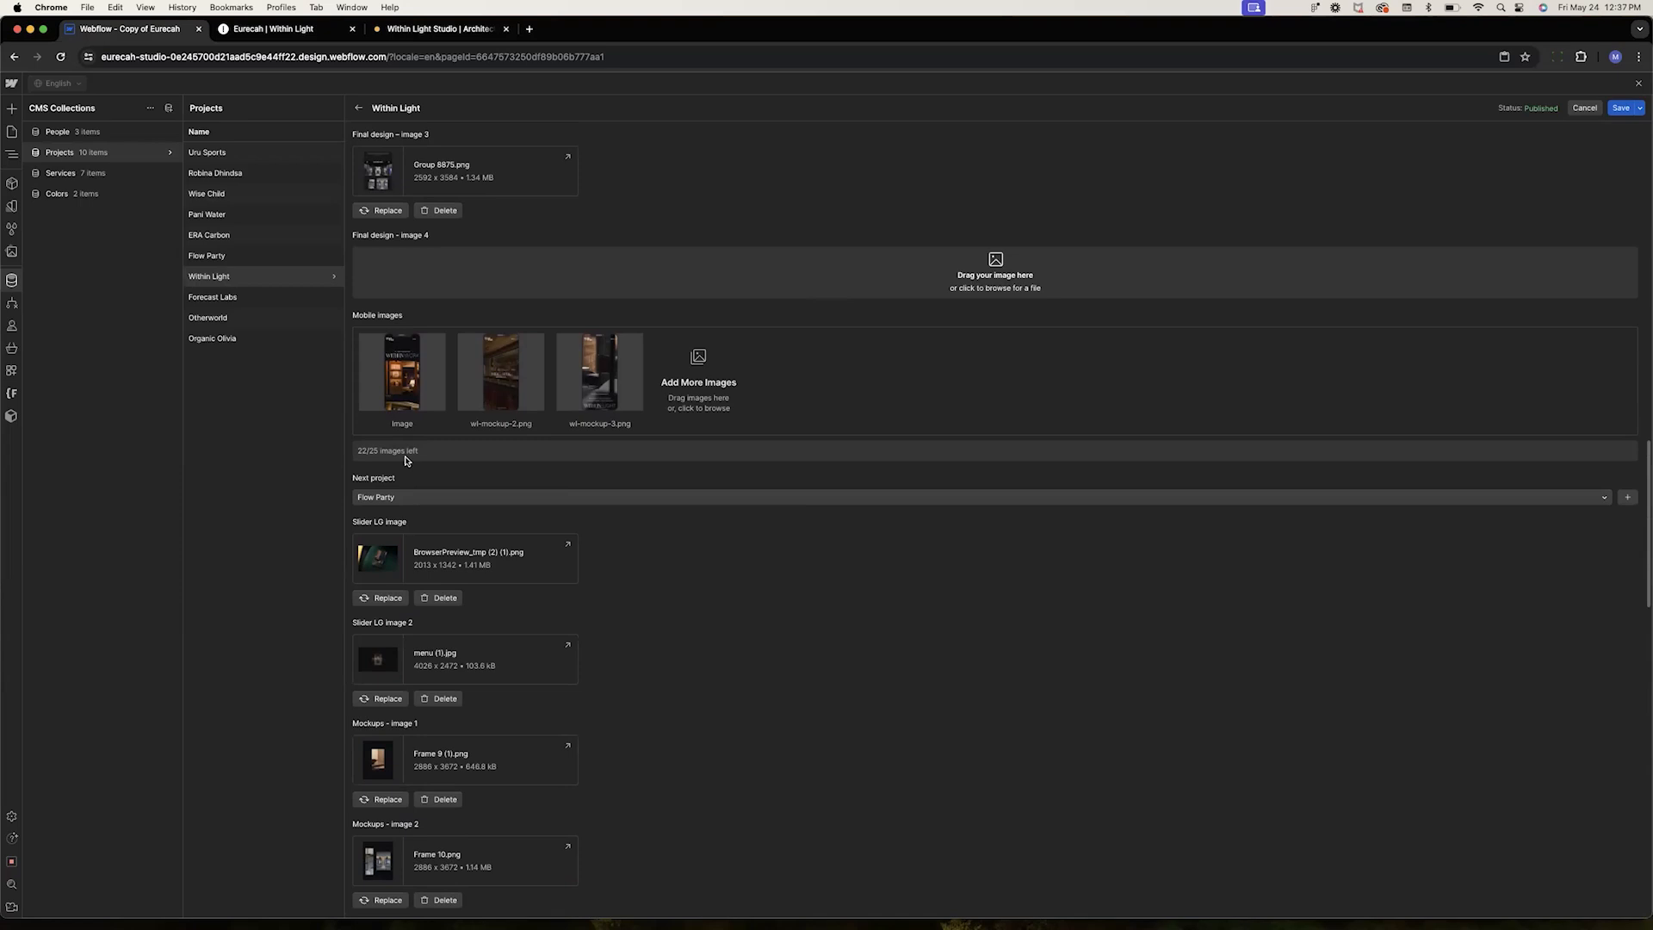
# Close the Within Light item discarding its changes, and start a new collection named Lesson Projects
pyautogui.click(1586, 110)
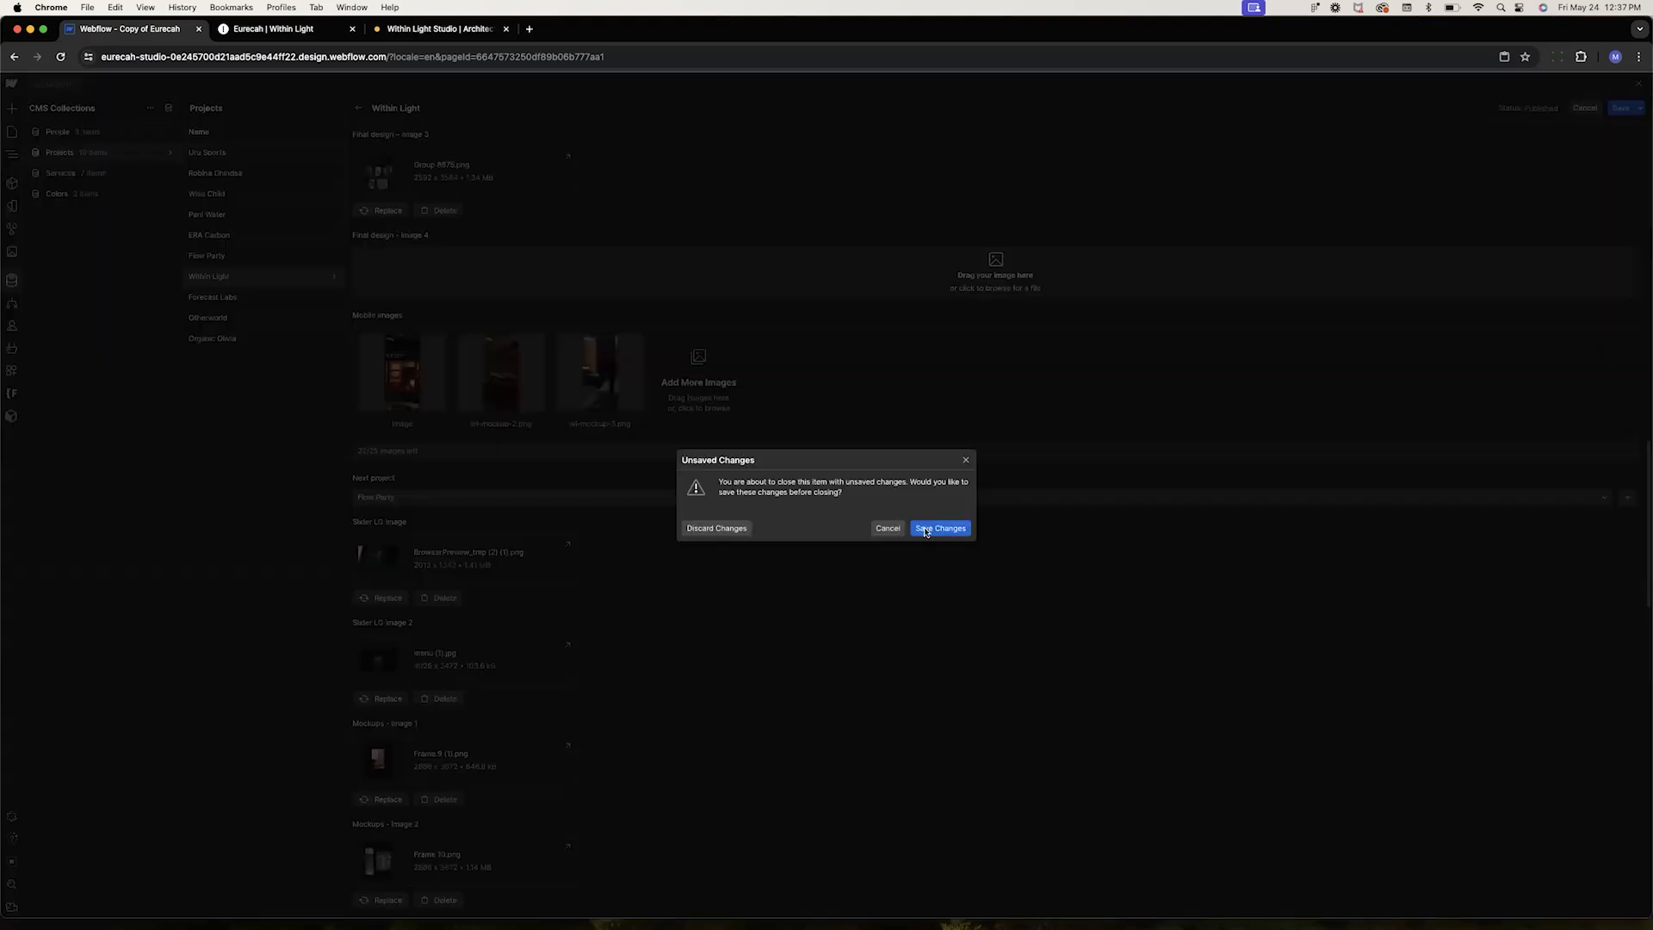
pyautogui.click(699, 529)
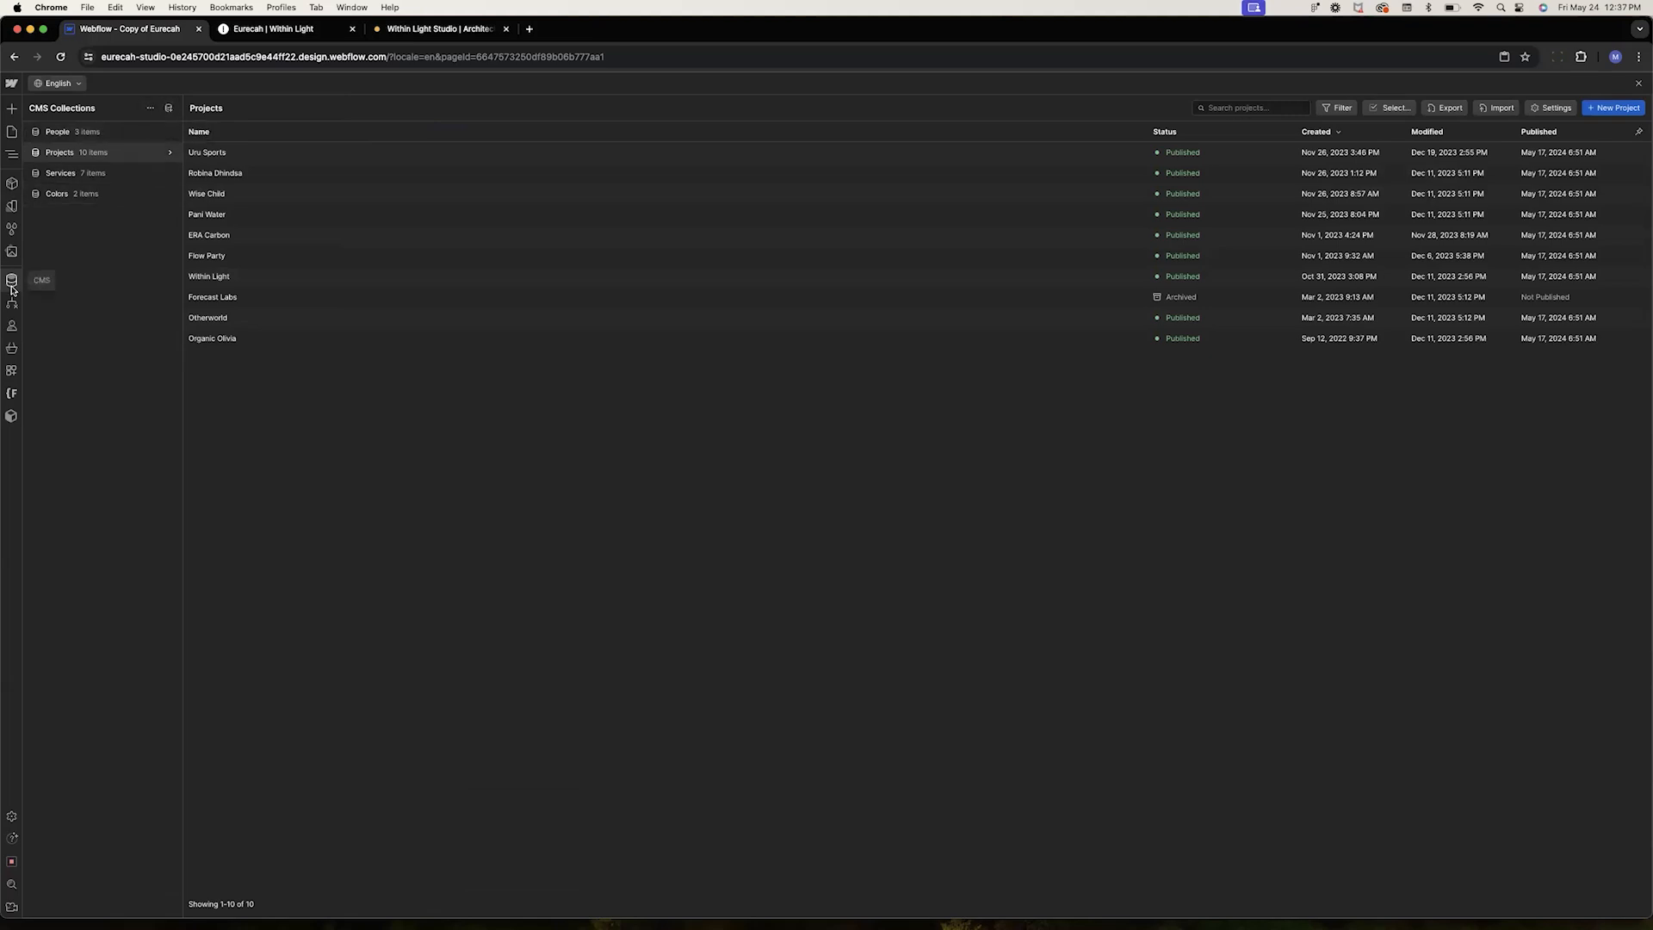
pyautogui.click(170, 108)
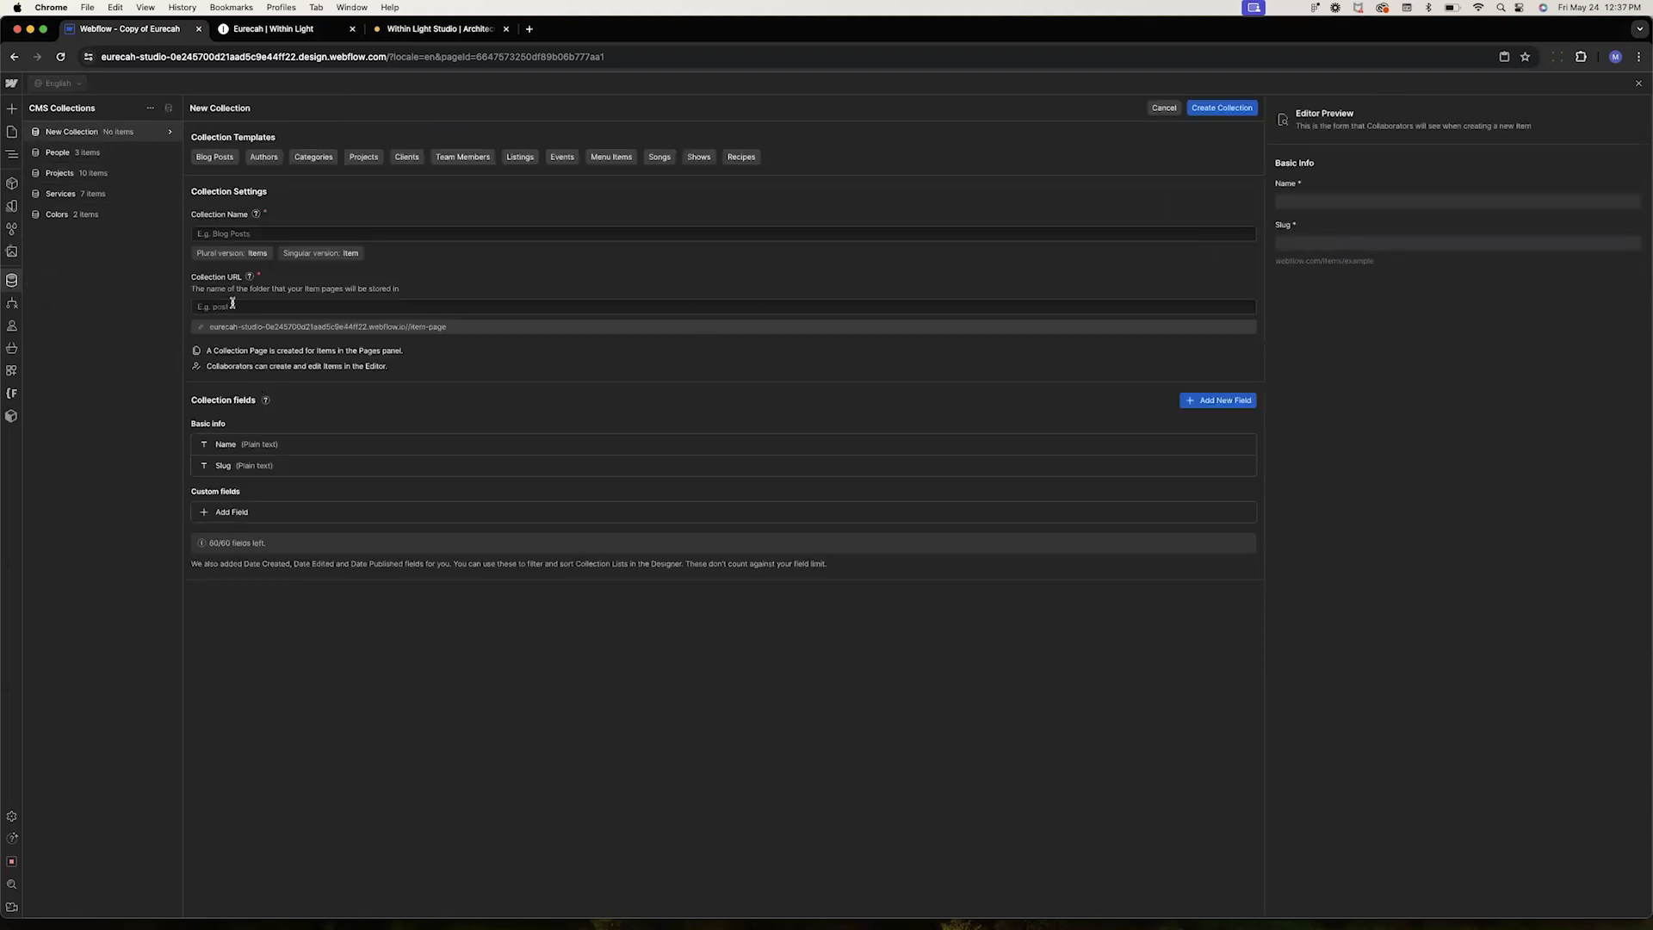
pyautogui.click(232, 235)
pyautogui.write('Lesson Projects')
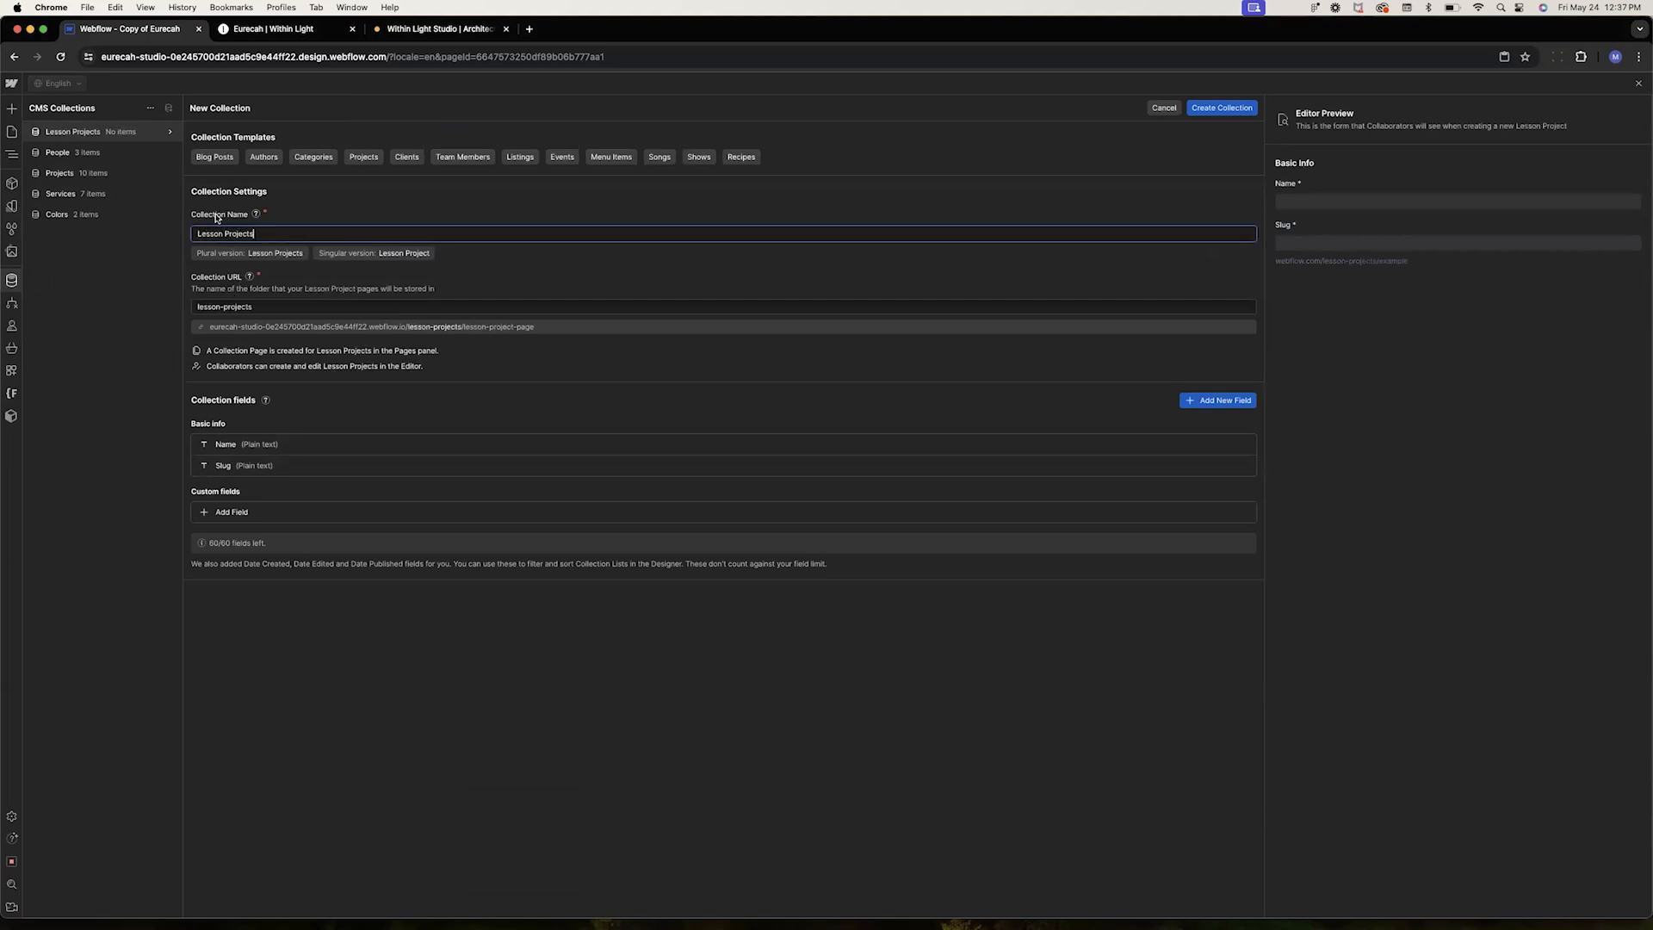
# Add a Rich text field labelled Introduction with help text "Type an introduction about the project"
pyautogui.click(241, 513)
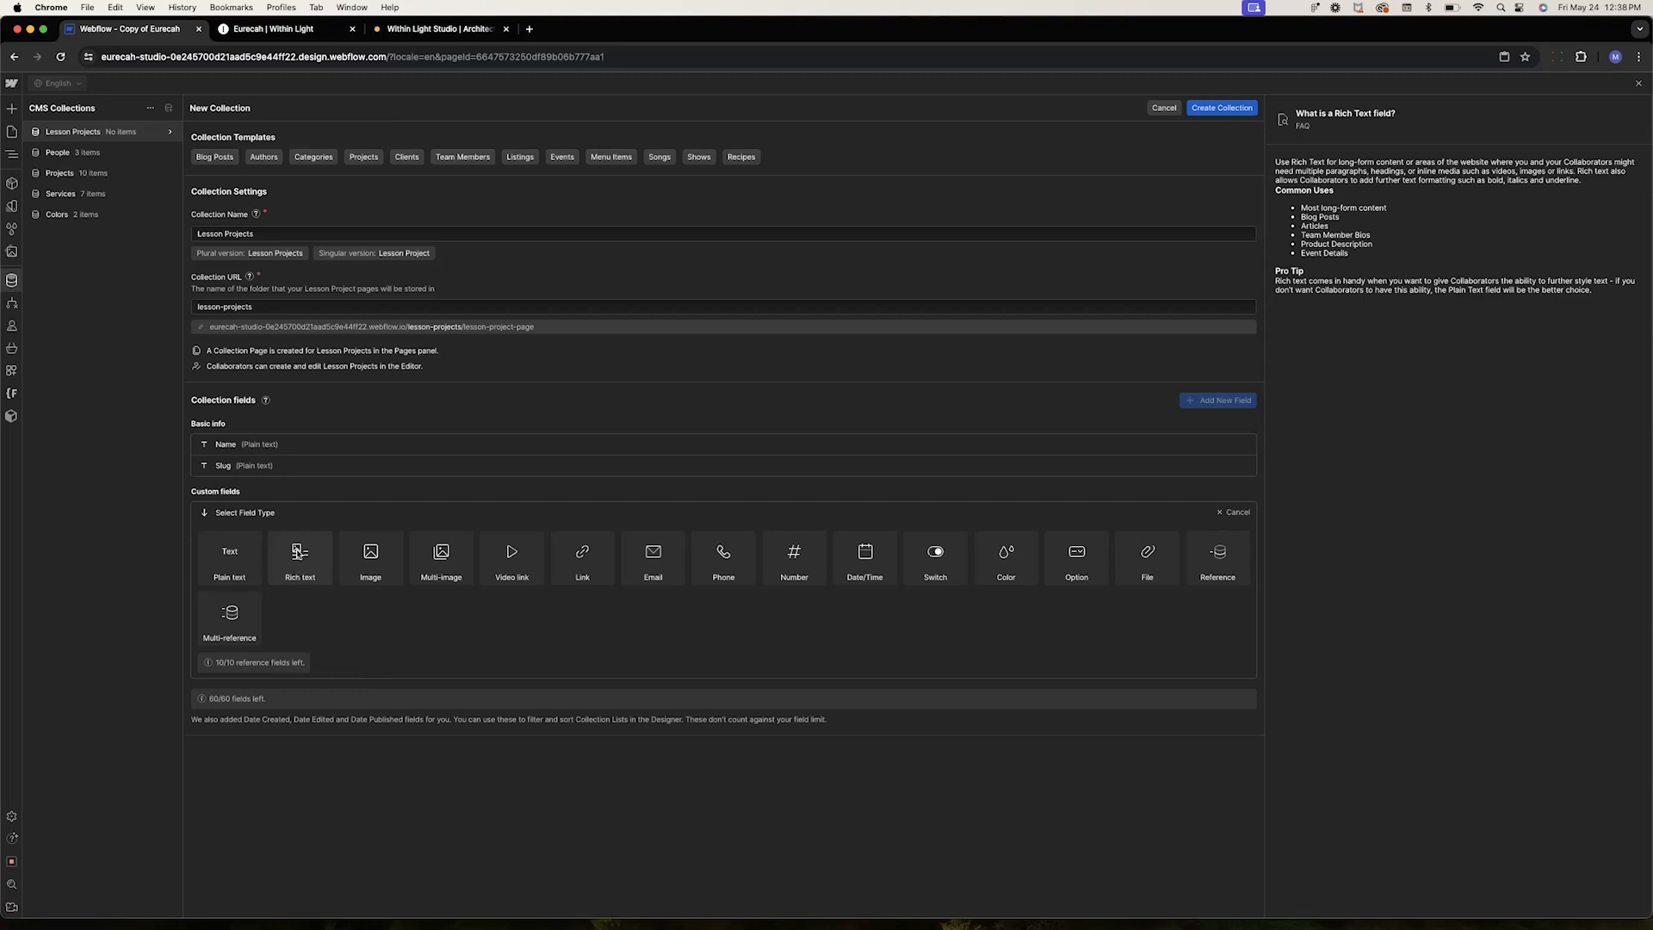
pyautogui.click(300, 559)
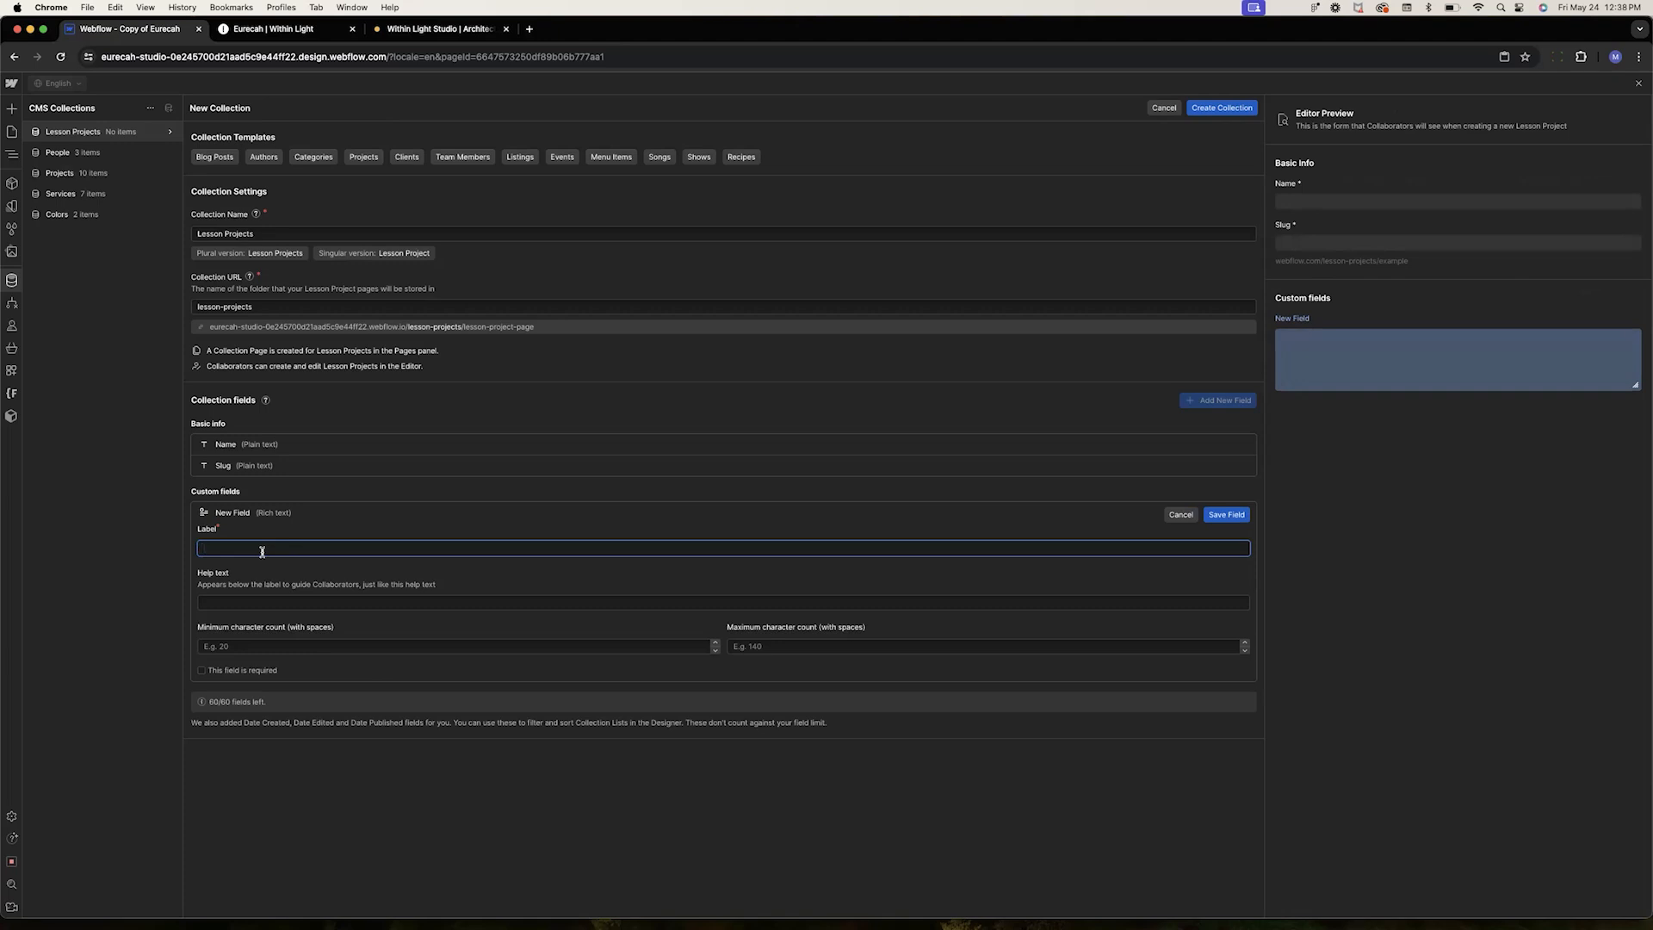
pyautogui.write('Introduction')
pyautogui.click(288, 577)
pyautogui.click(225, 605)
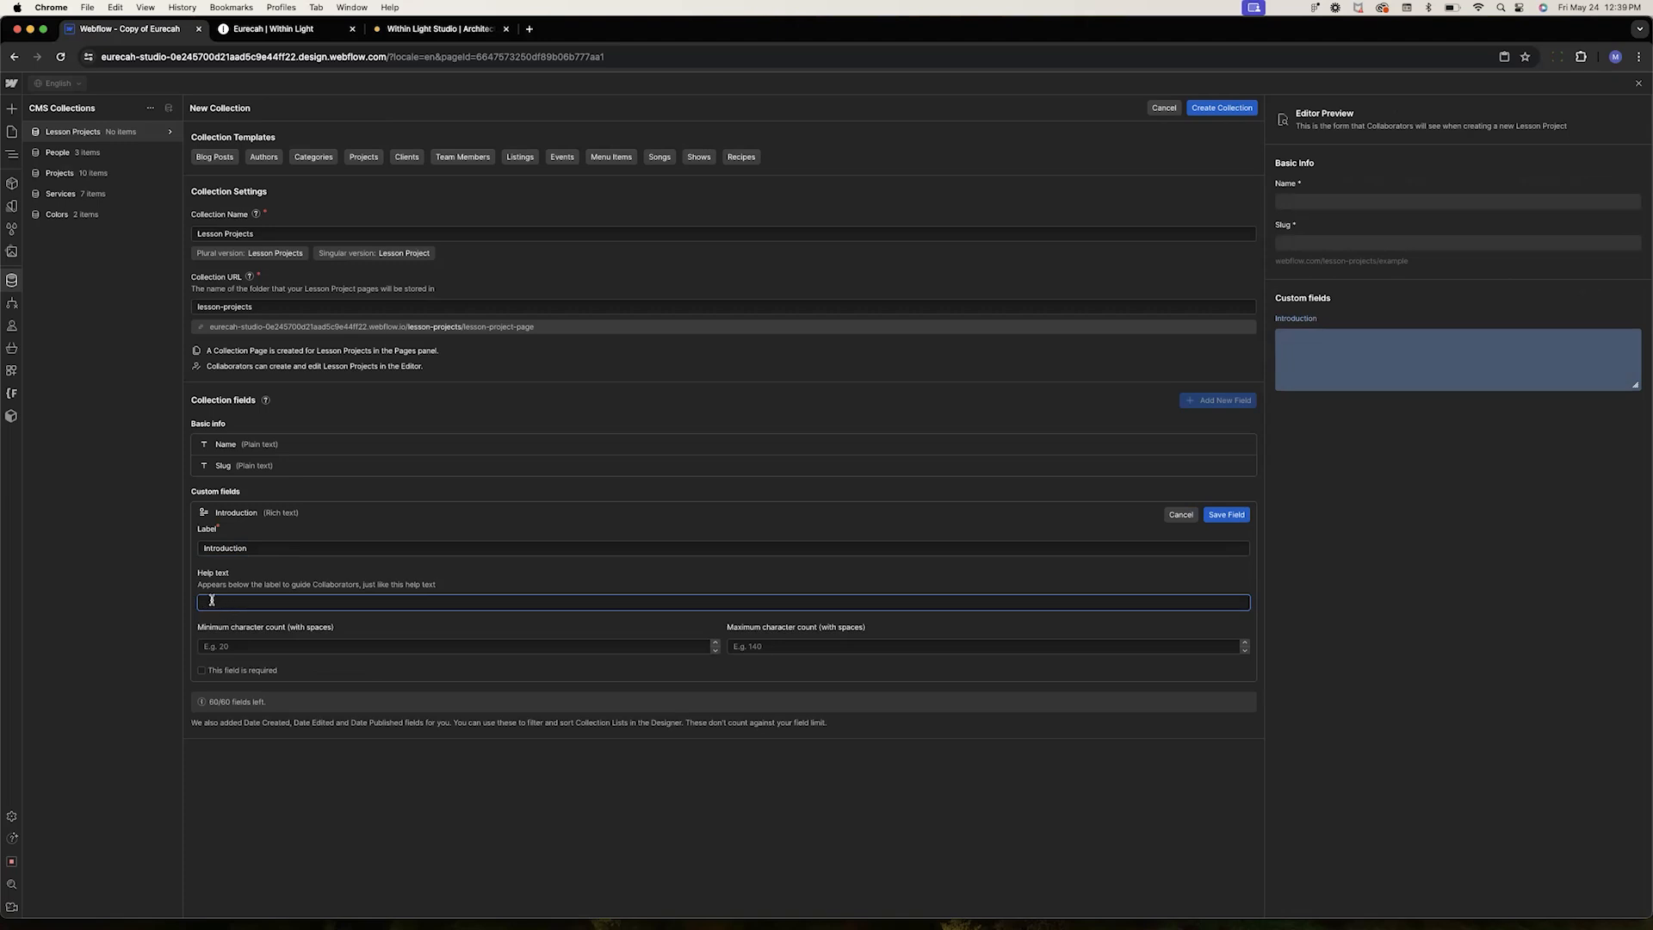
pyautogui.write('Typ')
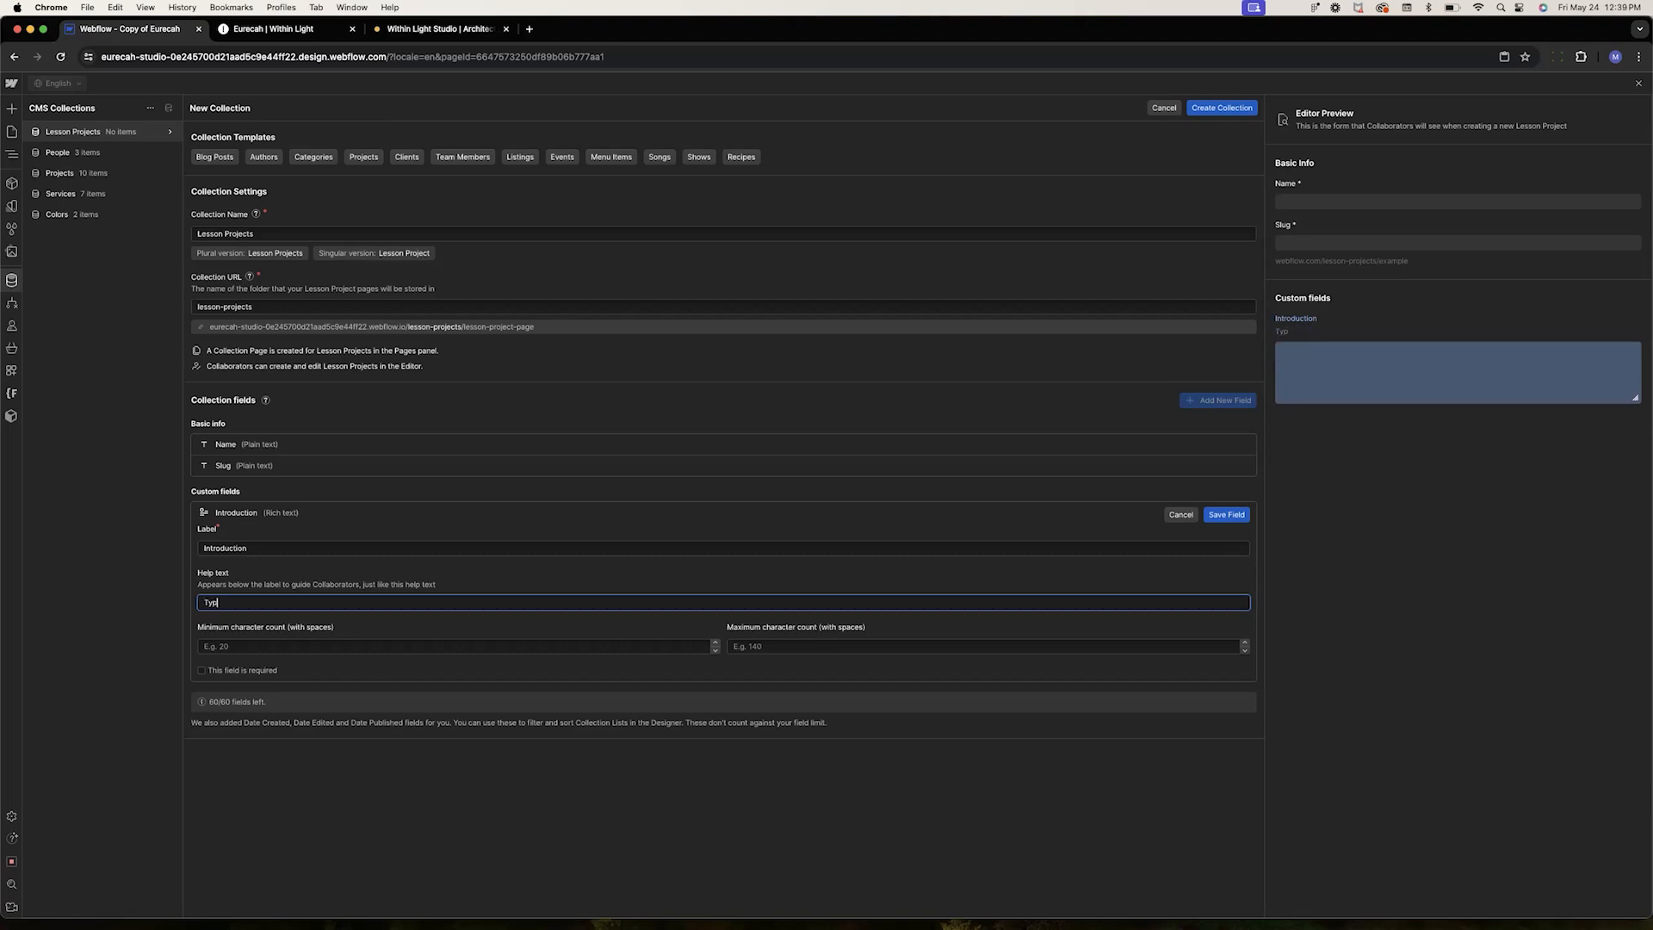
pyautogui.write('e an introduction about the project')
pyautogui.click(325, 590)
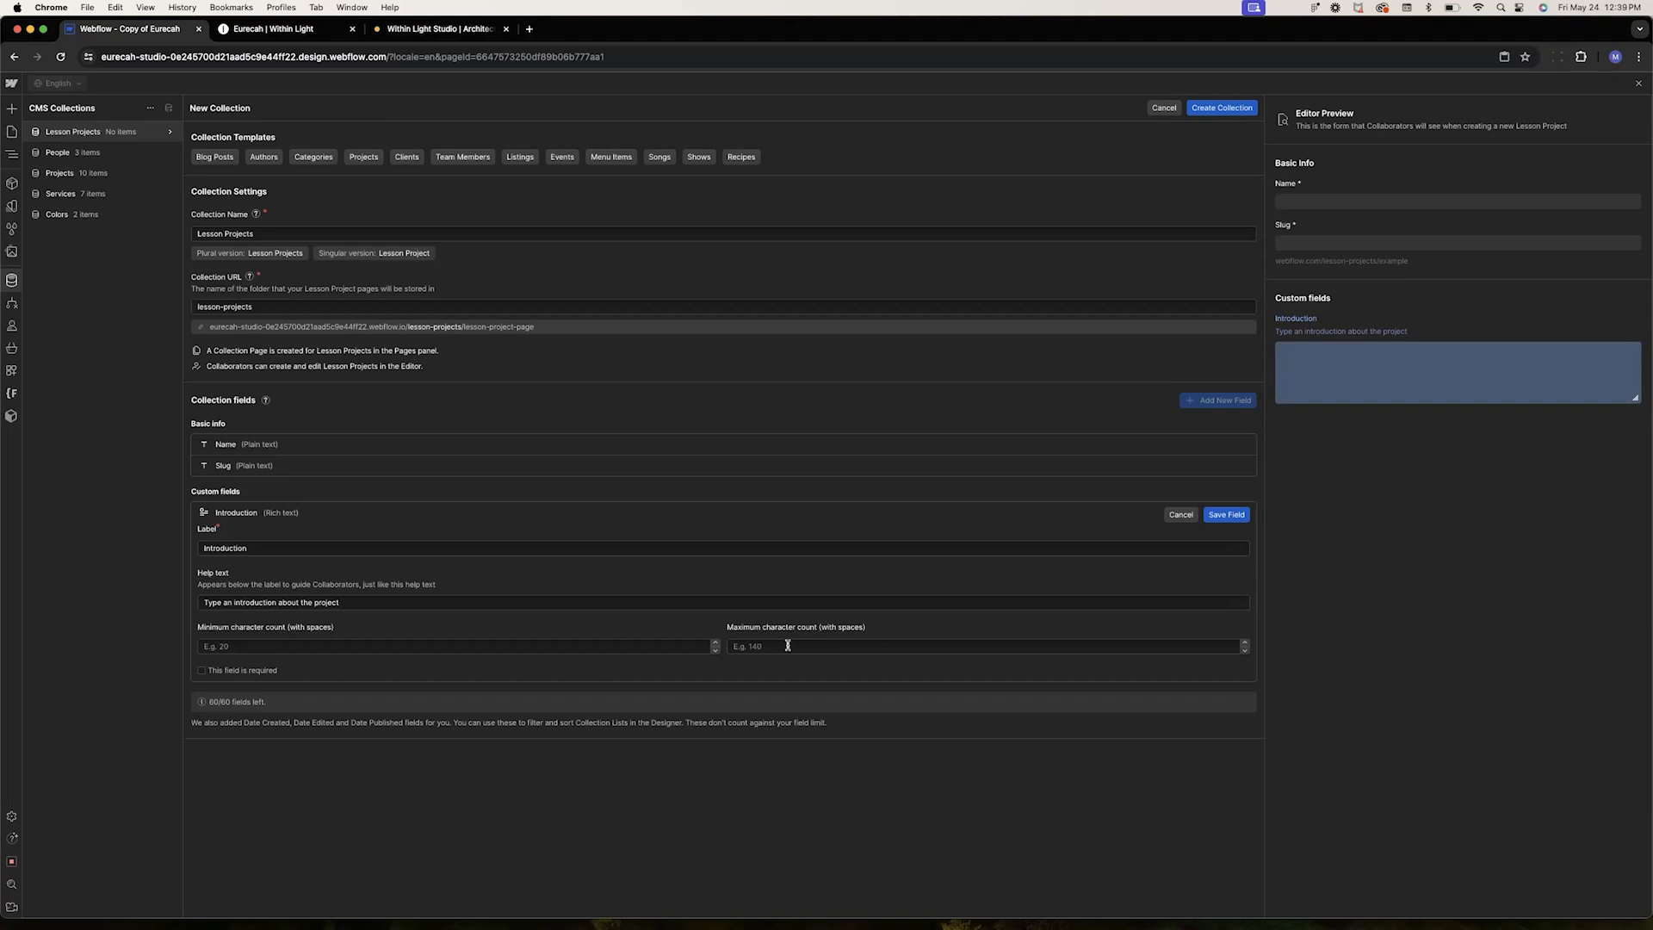
pyautogui.click(1221, 520)
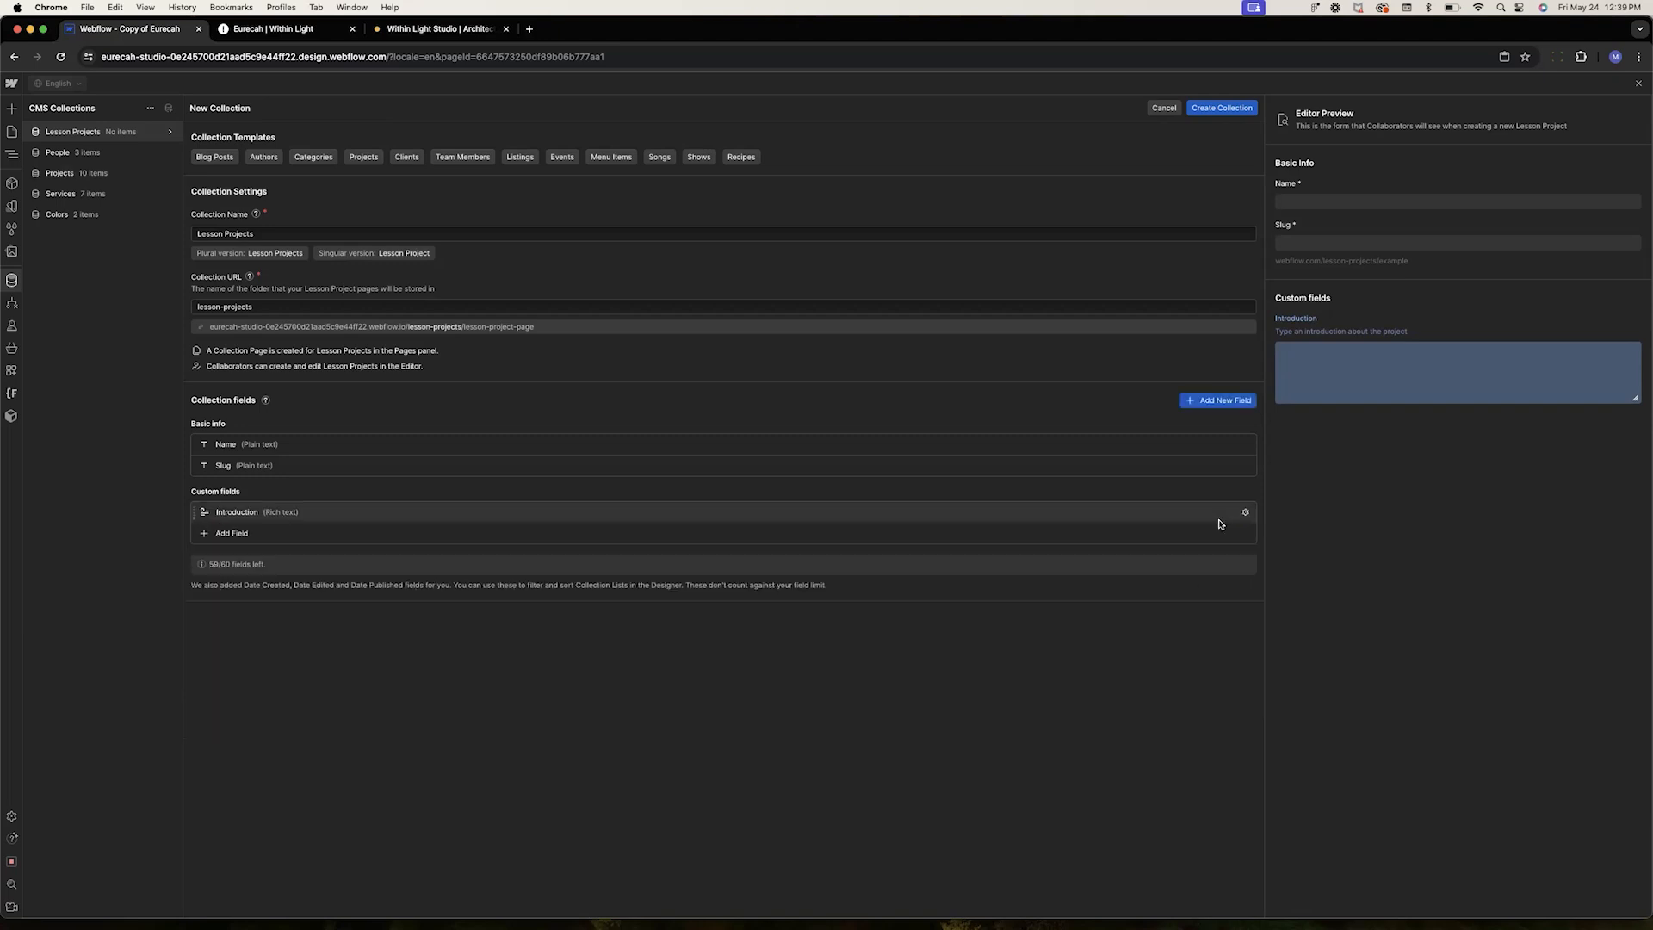
# Add an Image field labelled Hero image with help text "Drop the main image here"
pyautogui.click(244, 535)
pyautogui.click(362, 581)
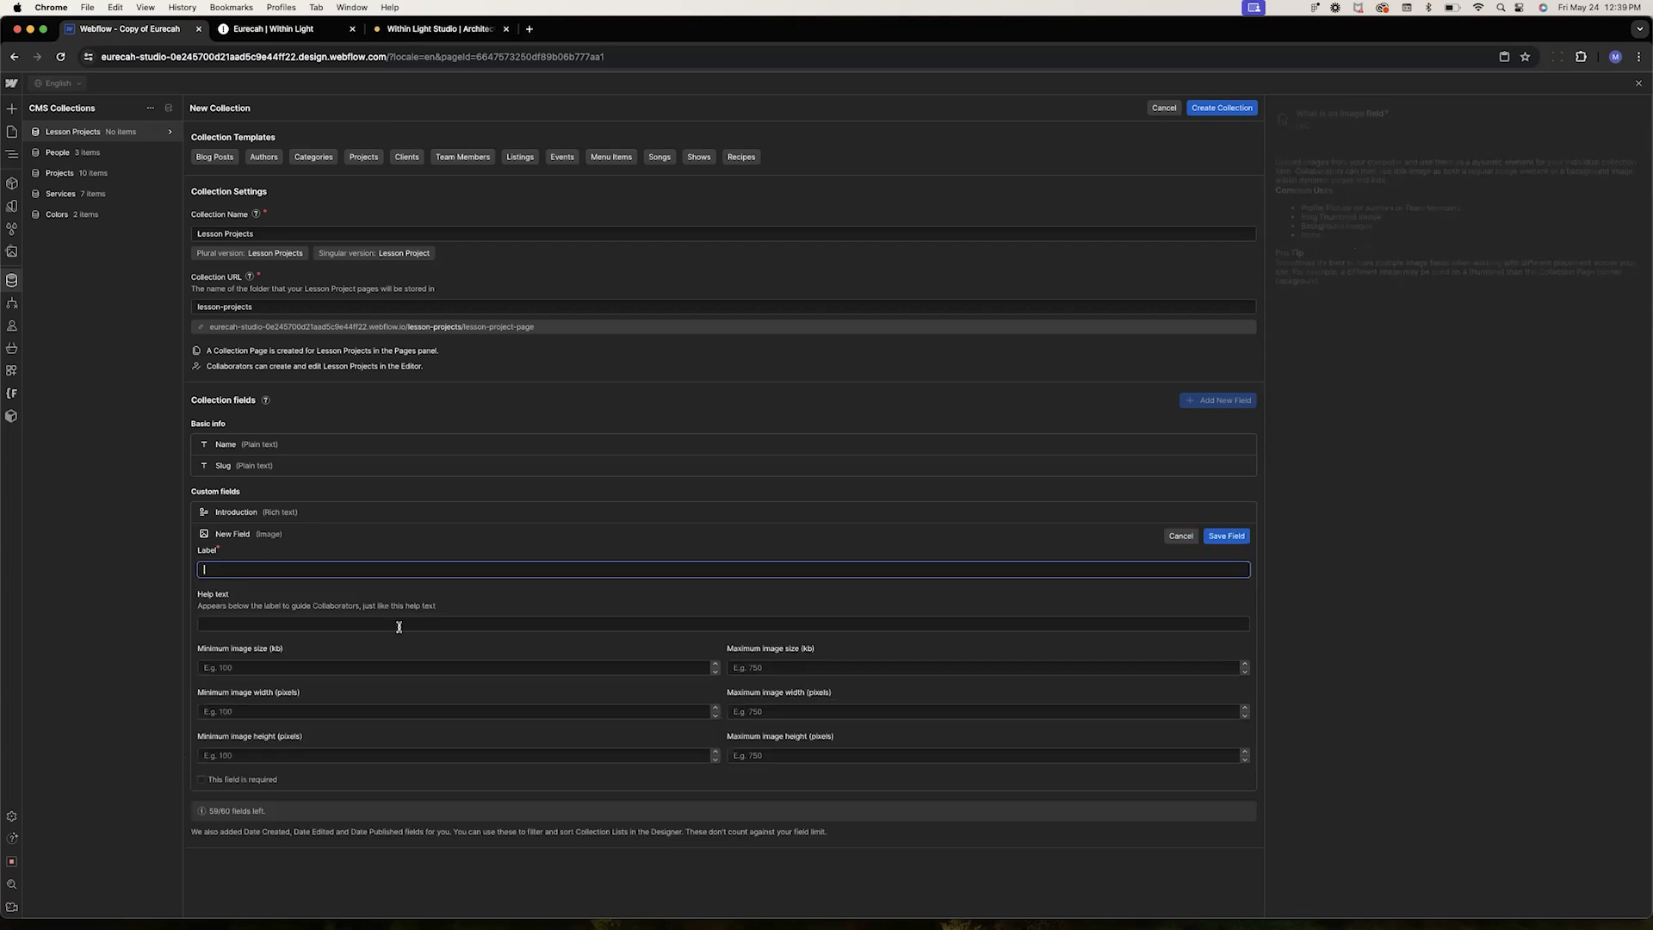
pyautogui.write('Hero image')
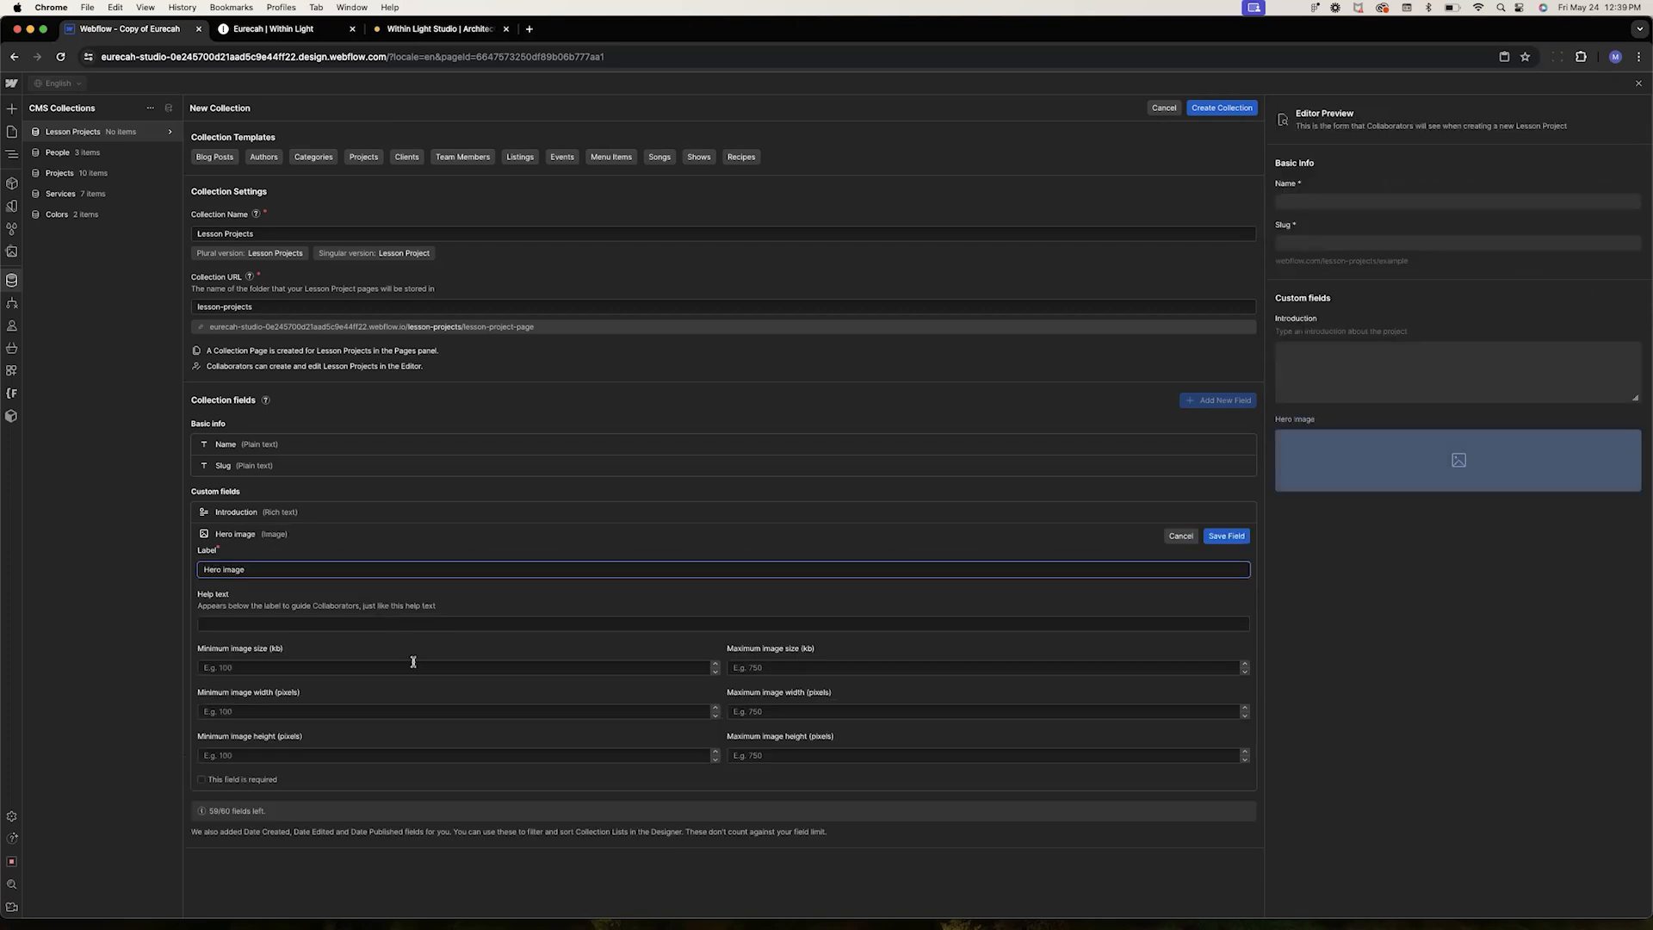
pyautogui.click(266, 624)
pyautogui.write('Drop ')
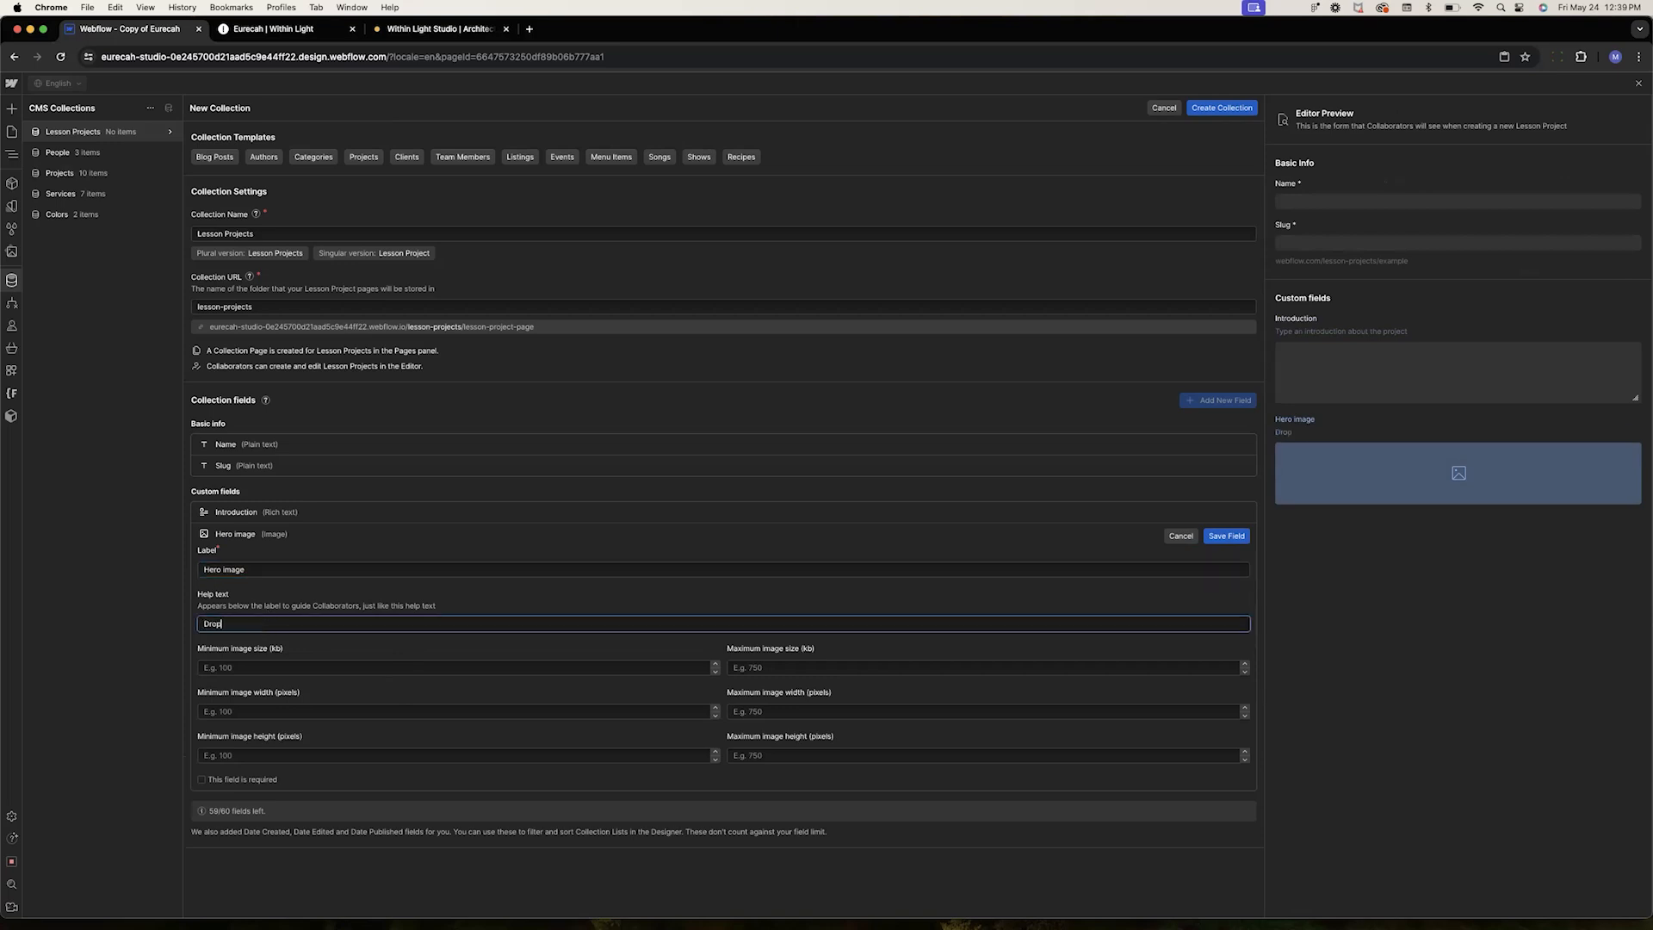
pyautogui.write('the main imagere here')
pyautogui.click(1228, 538)
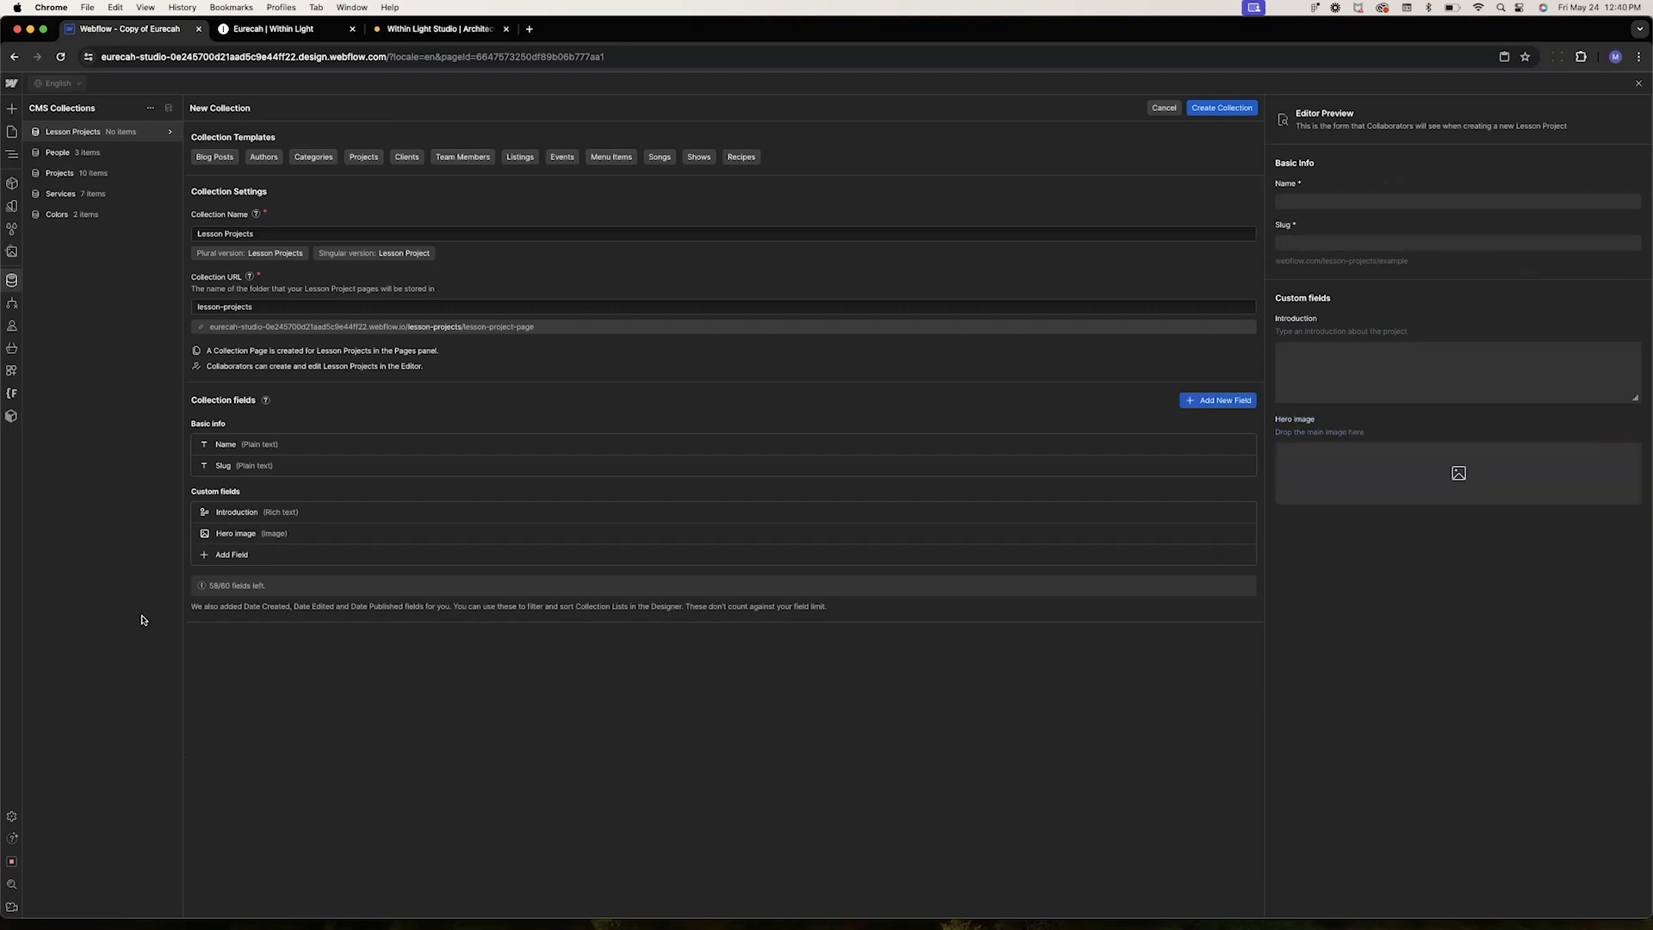
# Add a Multi-image field labelled Multi image with help text "Drop as many images as needed"
pyautogui.click(230, 555)
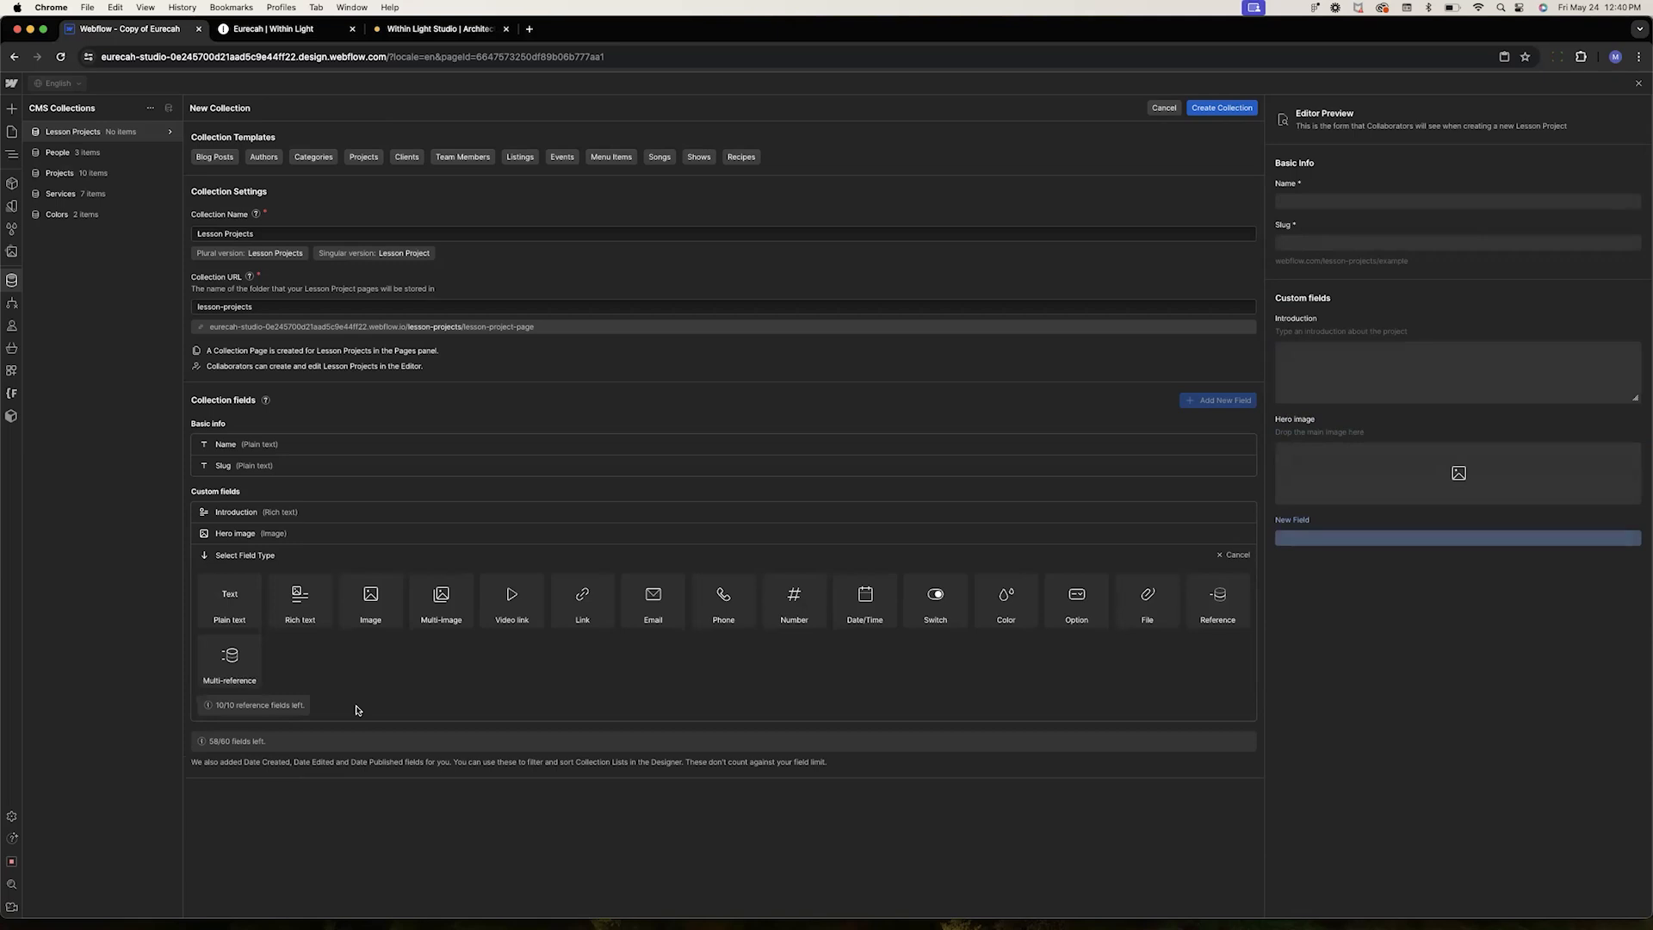
pyautogui.click(441, 603)
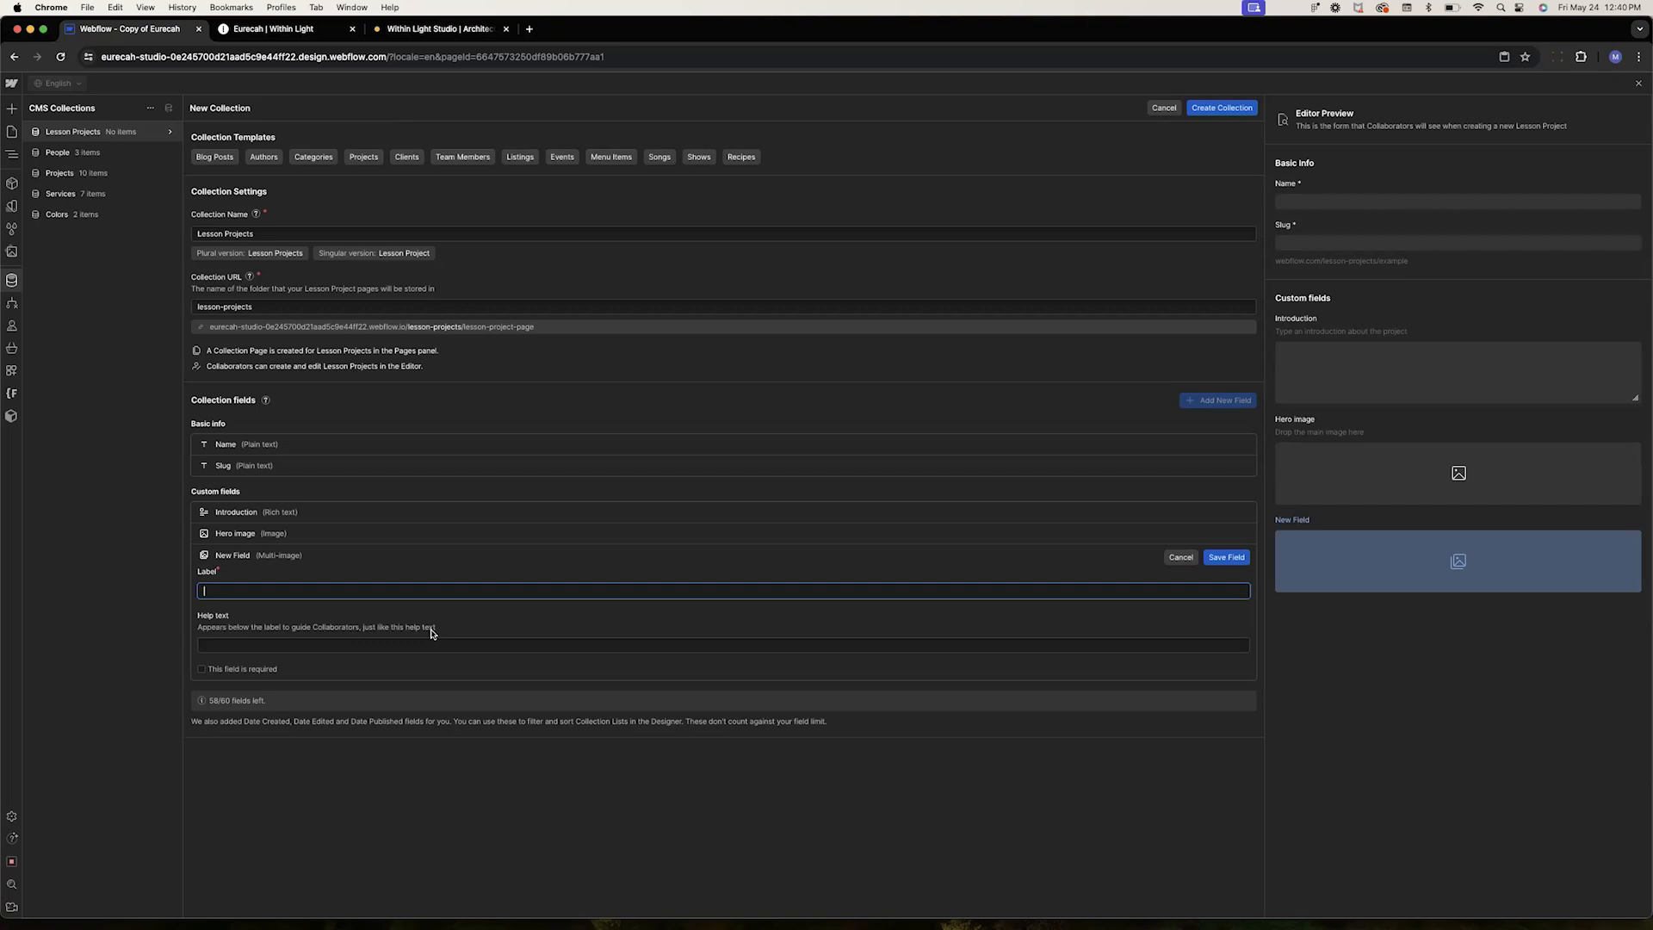
pyautogui.write('Multi image')
pyautogui.click(434, 641)
pyautogui.write('D')
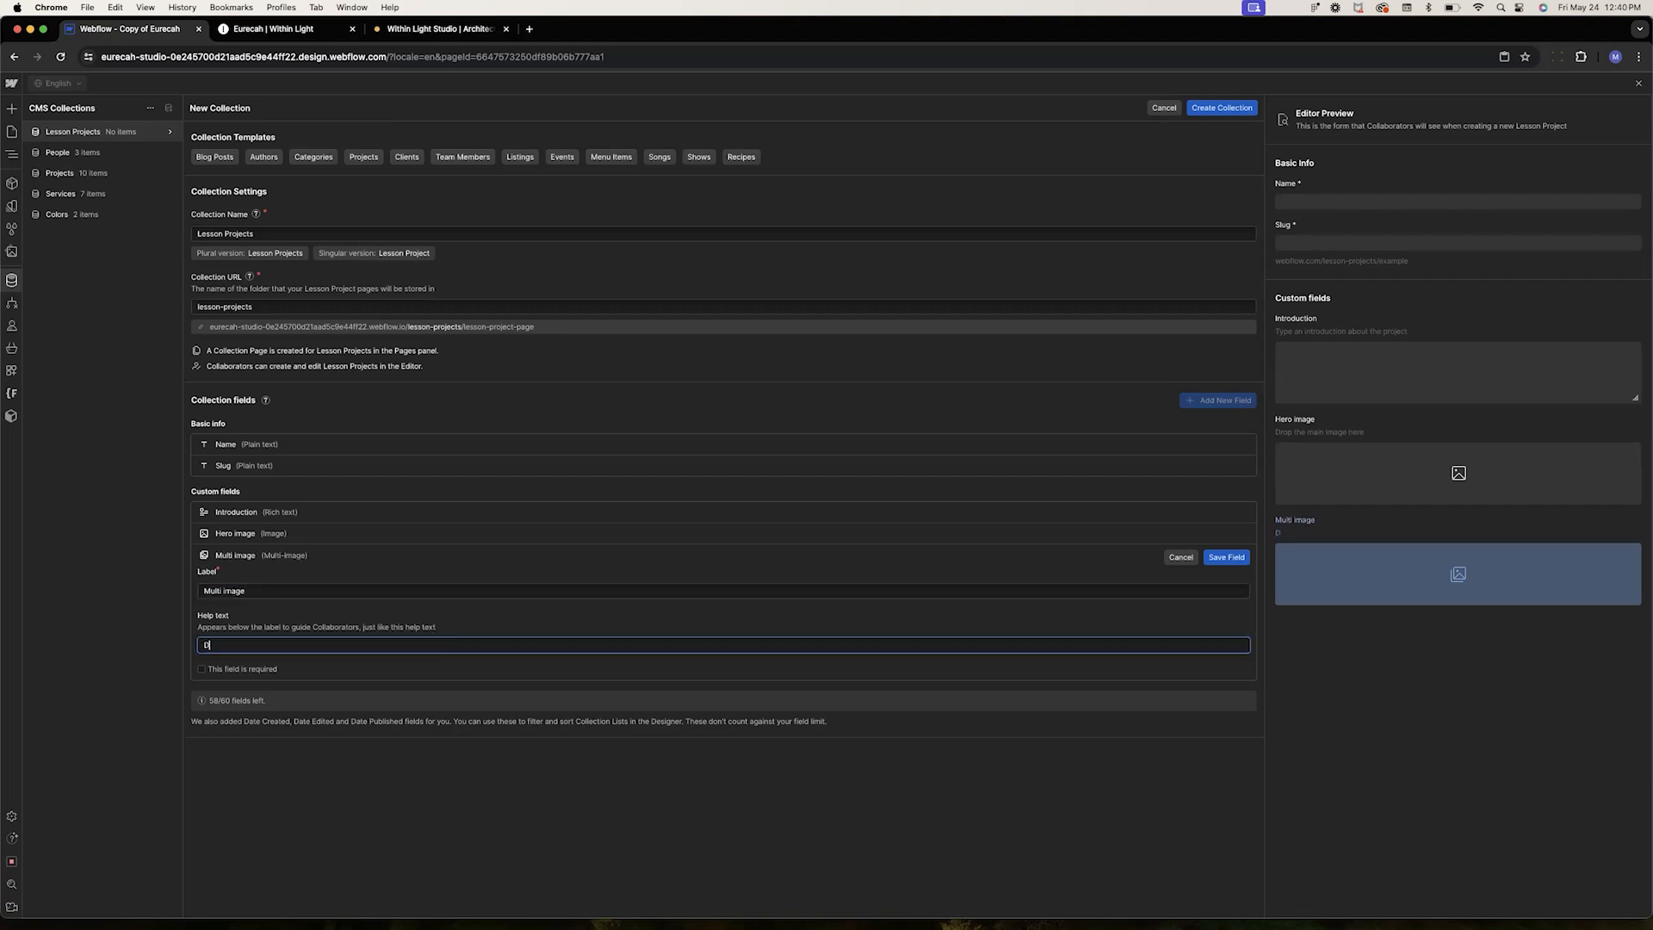
pyautogui.write('rop as many images as you nee')
pyautogui.press('BackSpace')
pyautogui.press('BackSpace')
pyautogui.press('BackSpace')
pyautogui.press('BackSpace')
pyautogui.press('BackSpace')
pyautogui.press('BackSpace')
pyautogui.press('BackSpace')
pyautogui.write('needed')
pyautogui.click(1223, 558)
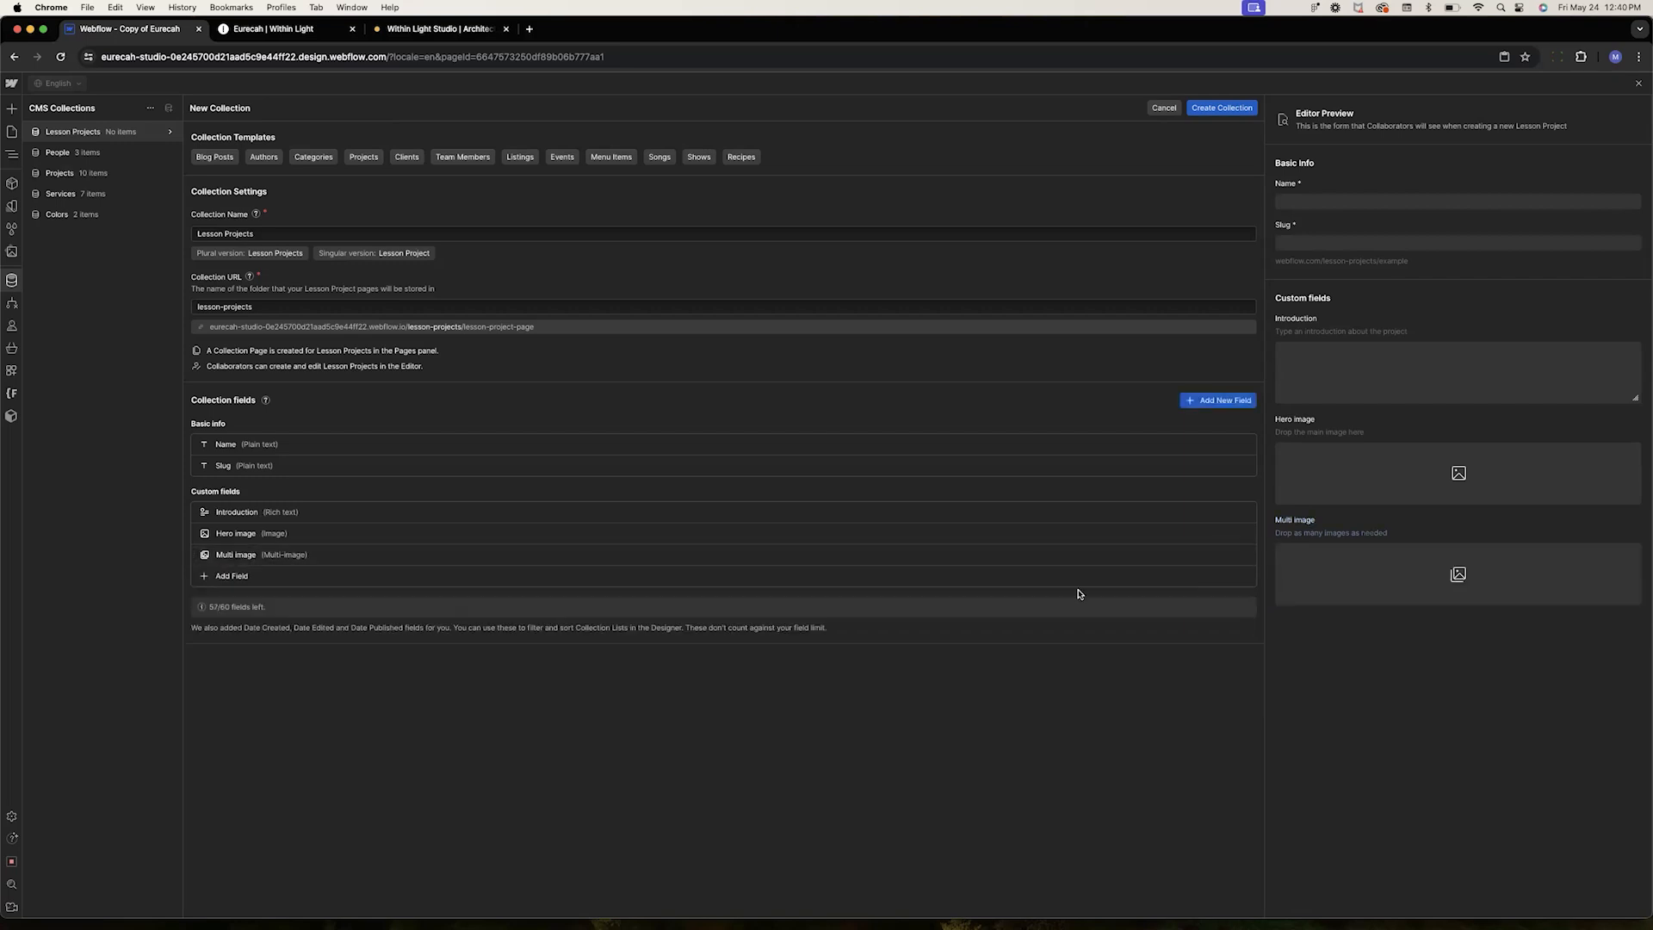
# Open the Multi image field's settings for editing
pyautogui.click(317, 556)
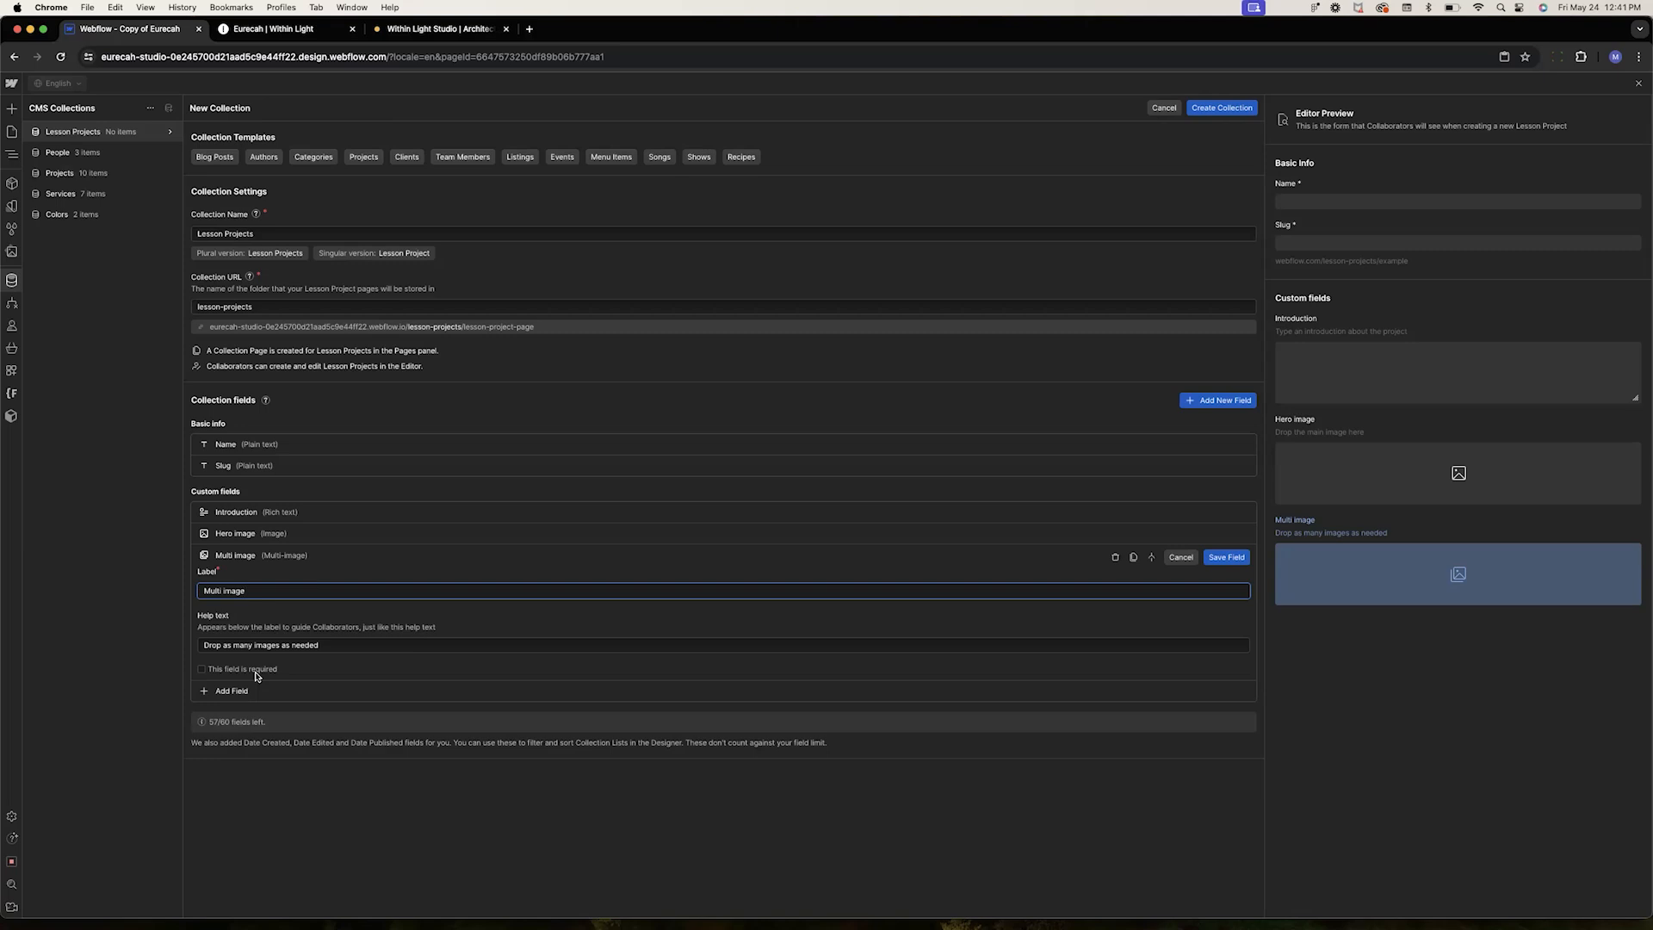
# Save the Multi image field and add a Rich text field labelled Challenge
pyautogui.click(1226, 558)
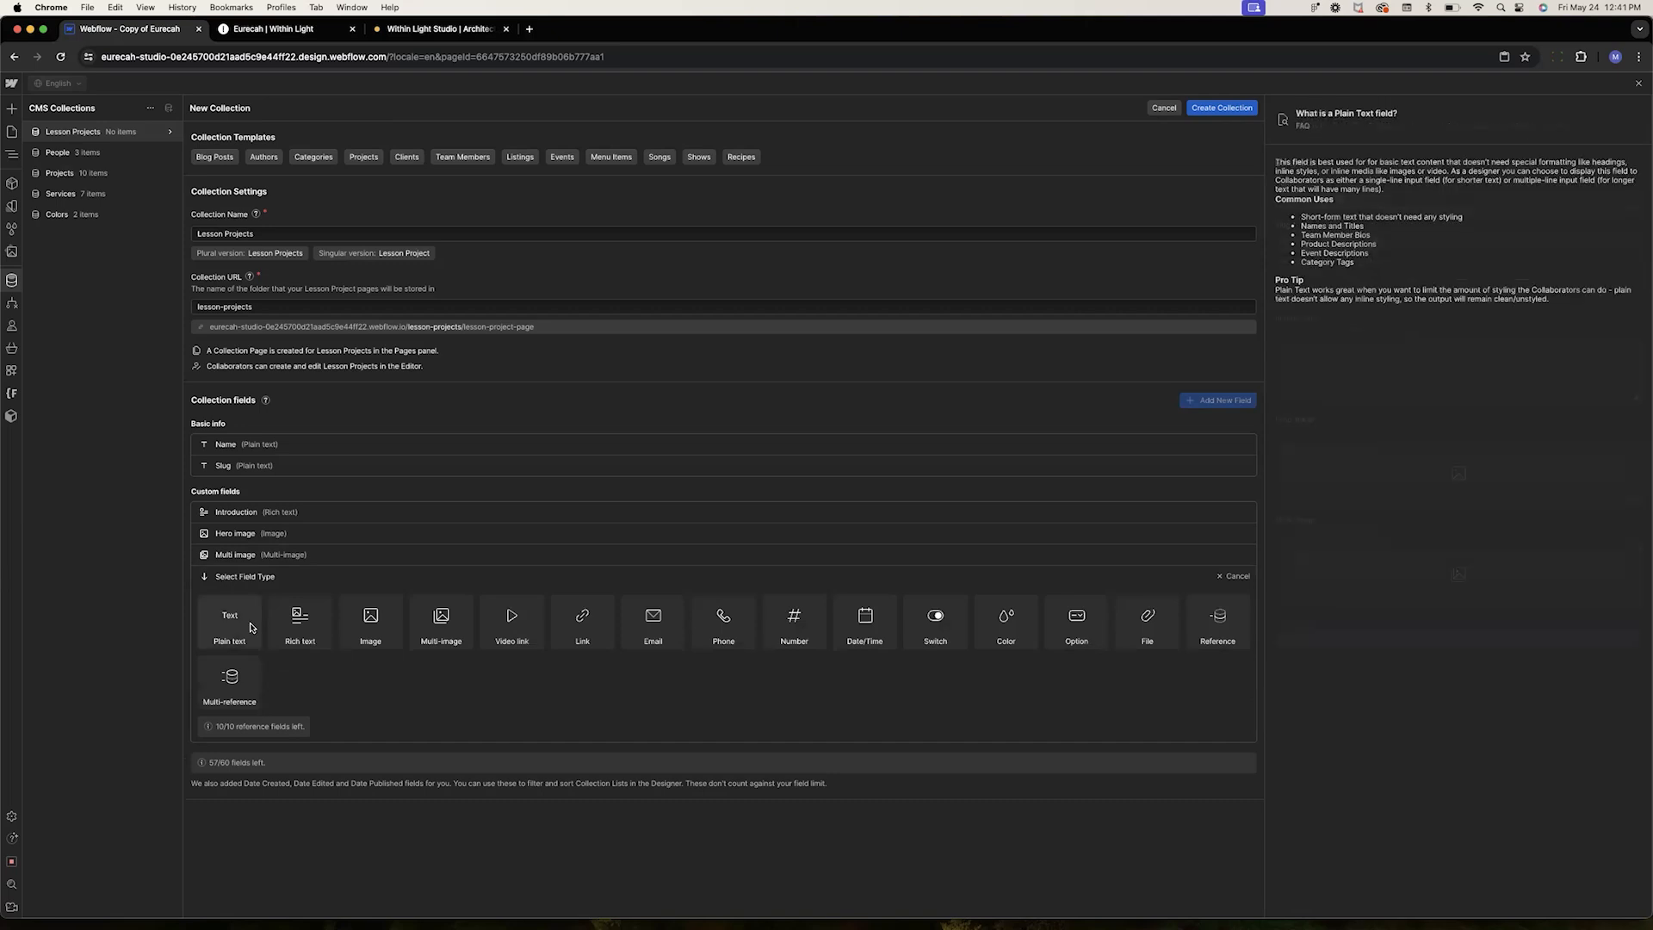
pyautogui.click(301, 625)
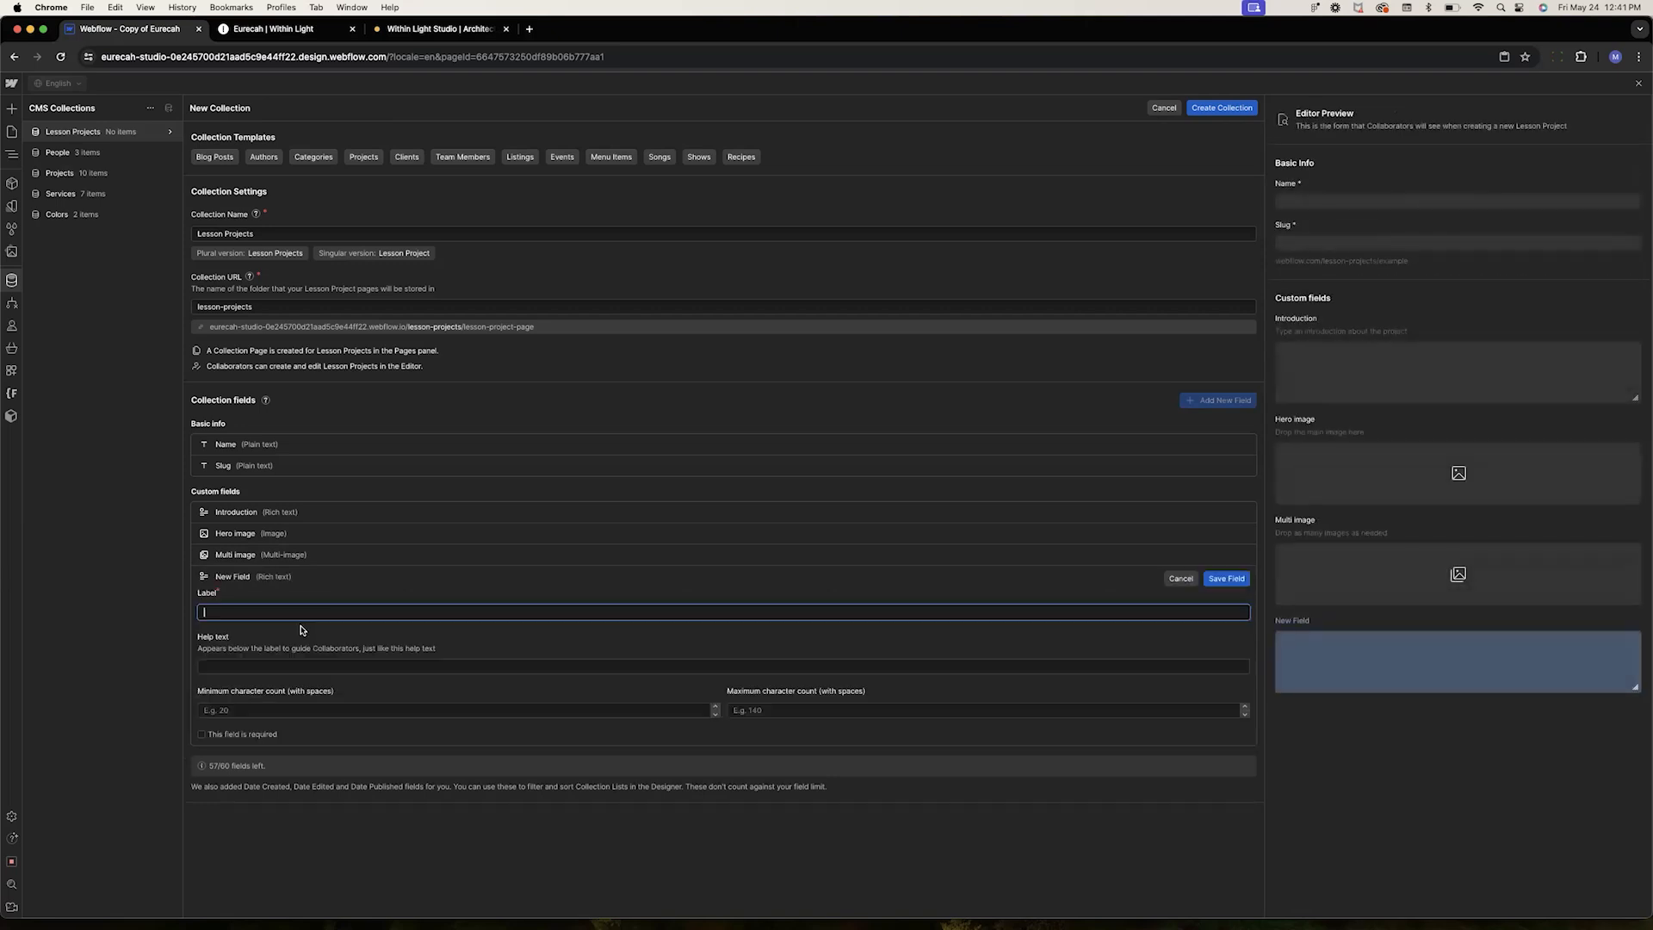
pyautogui.write('Challenge')
pyautogui.press('Return')
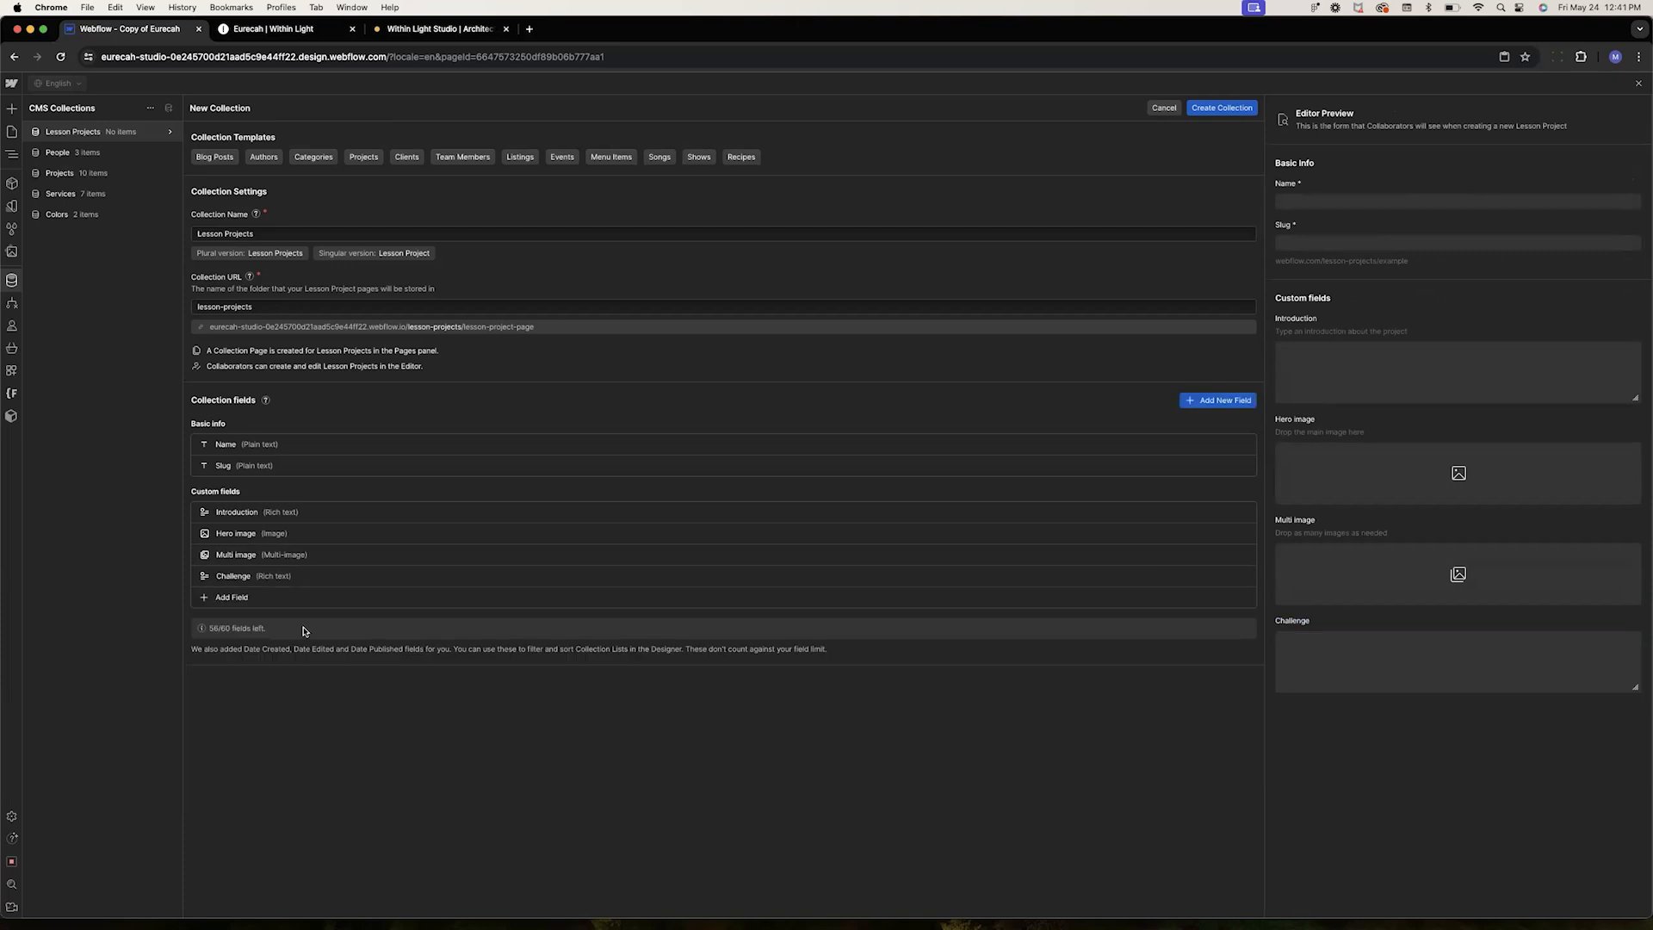
pyautogui.click(258, 600)
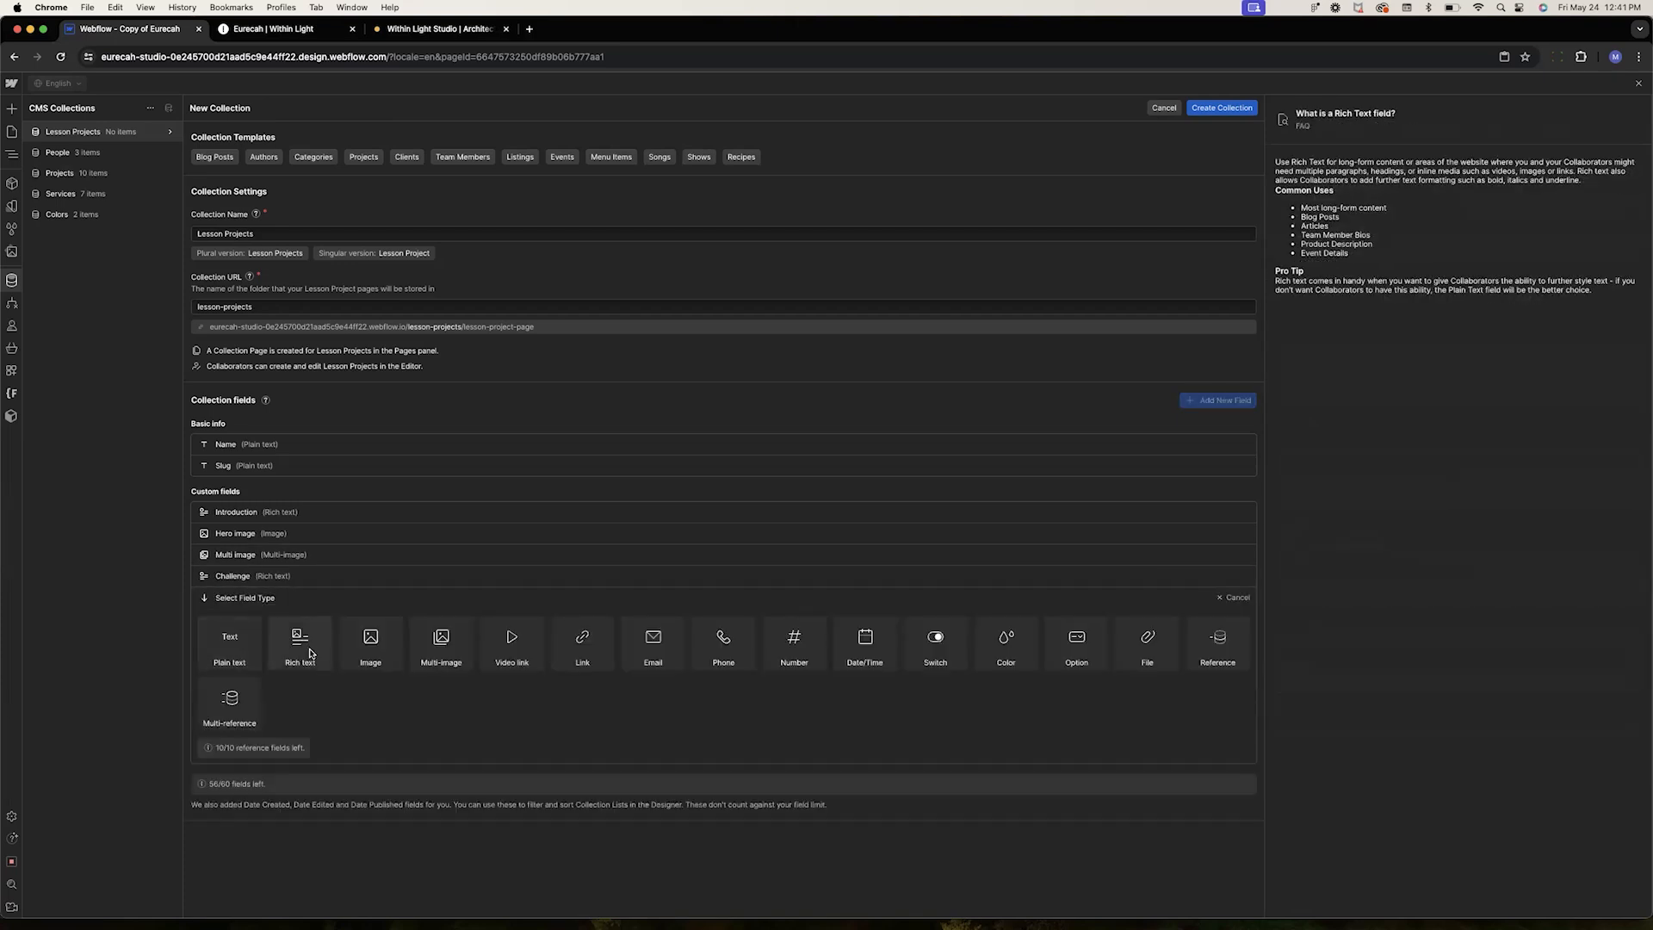
pyautogui.click(356, 657)
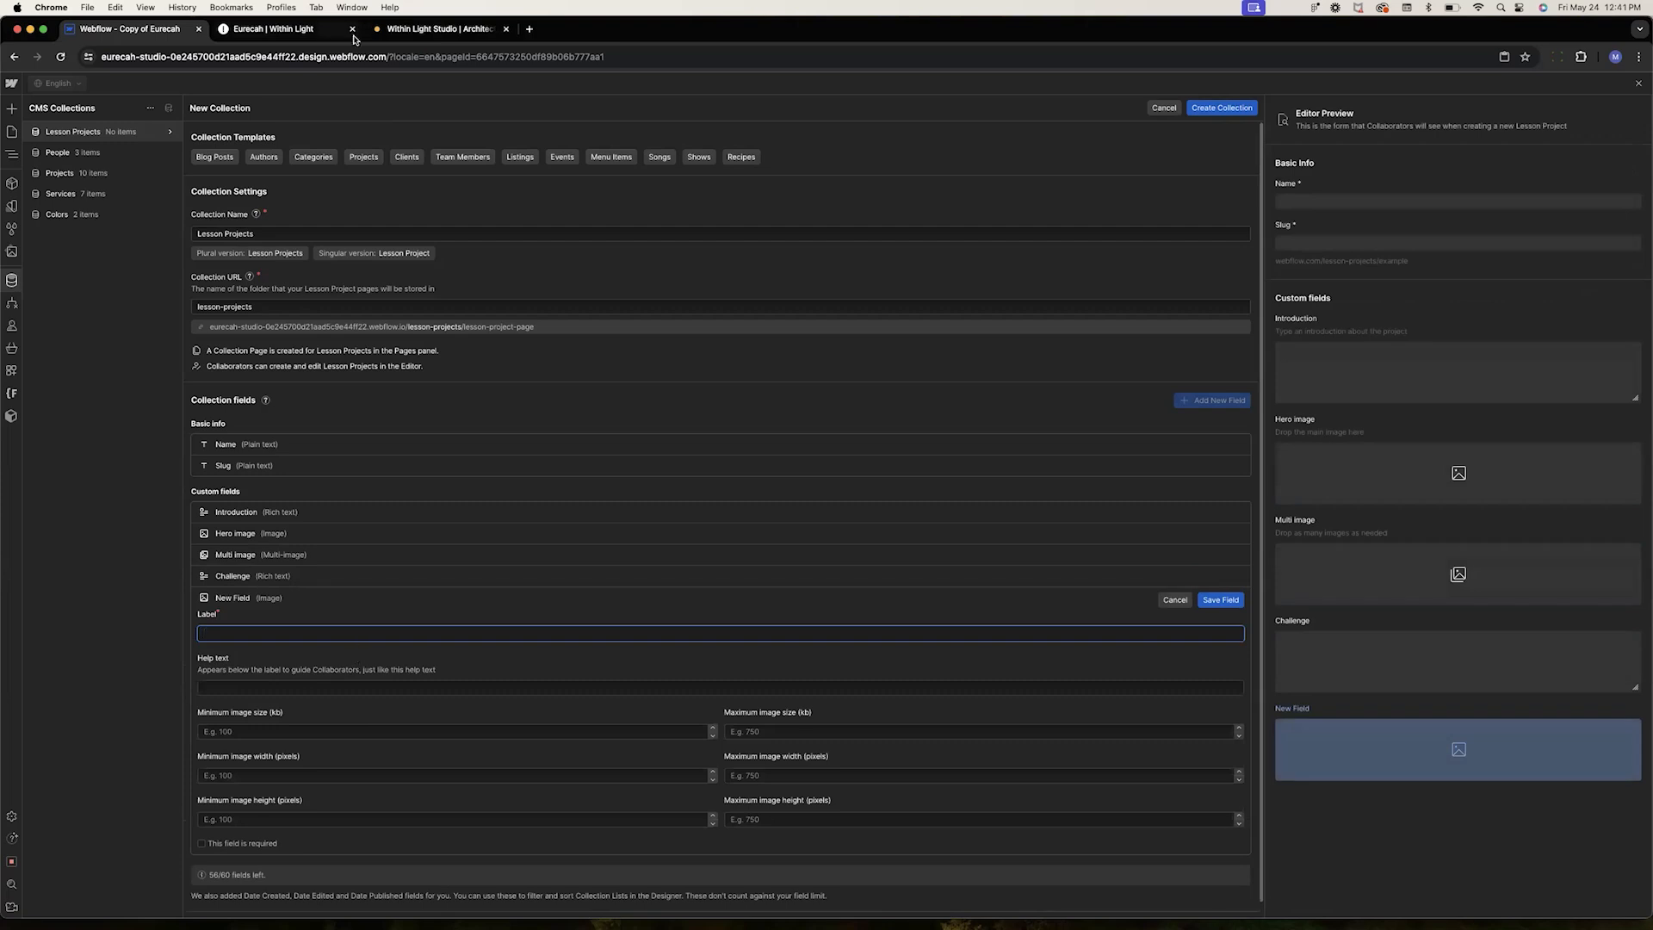
# Scroll through the Within Light project page on the Eurecah site to review its sections
pyautogui.click(327, 29)
pyautogui.scroll(15, 672, 832)
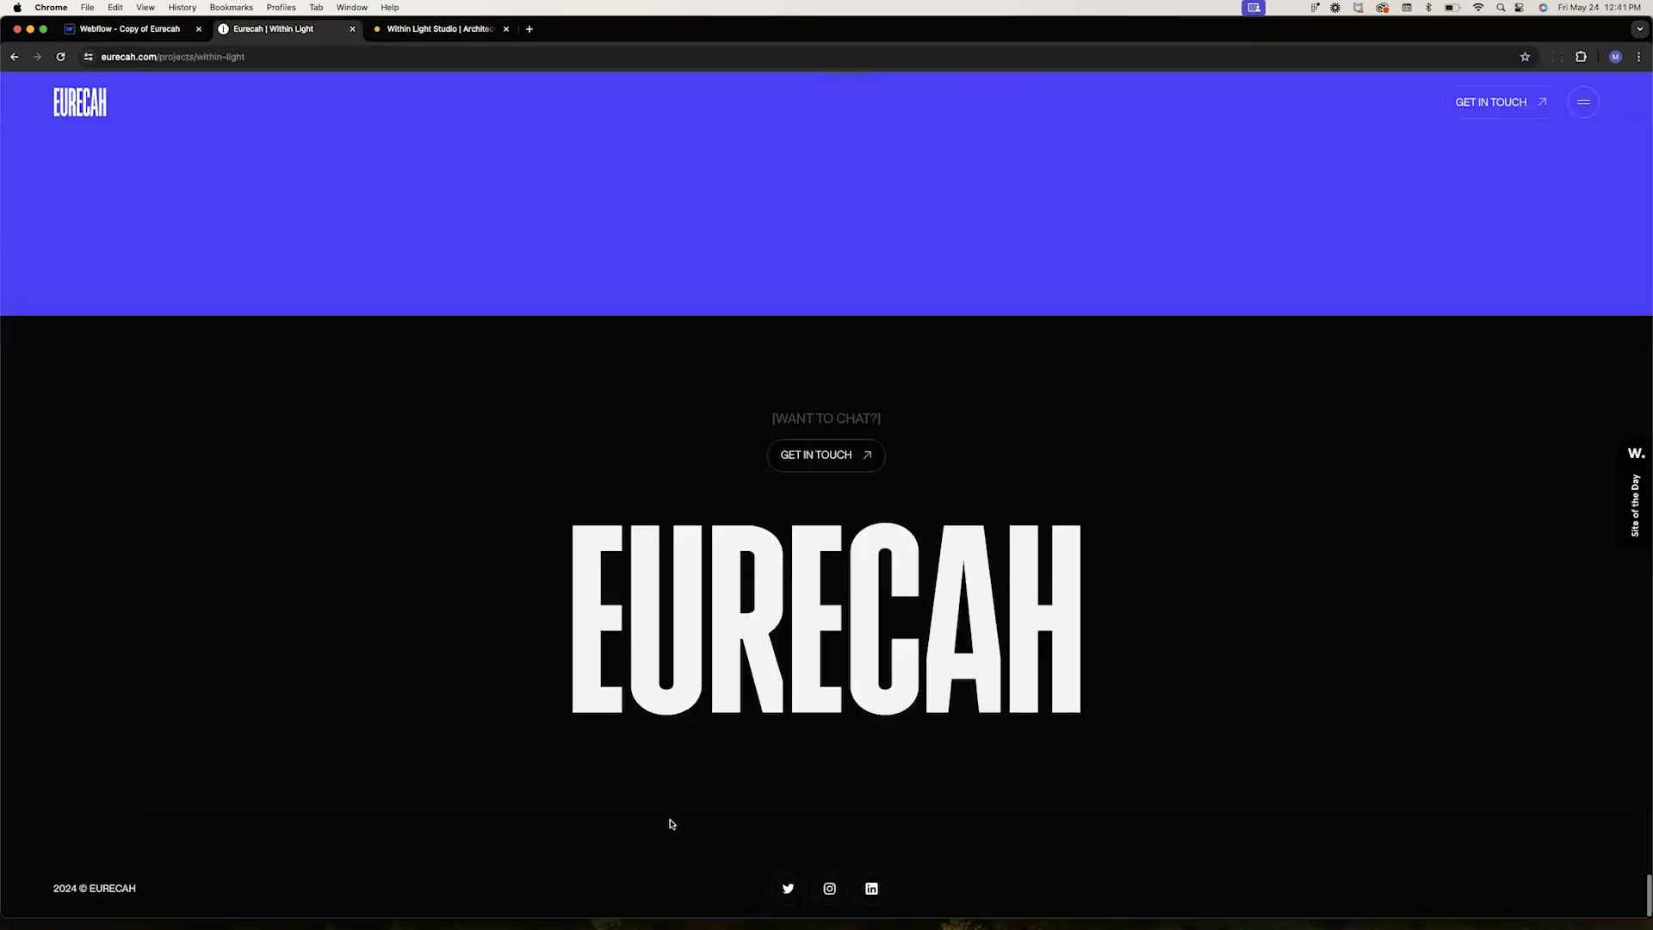
pyautogui.scroll(15, 672, 824)
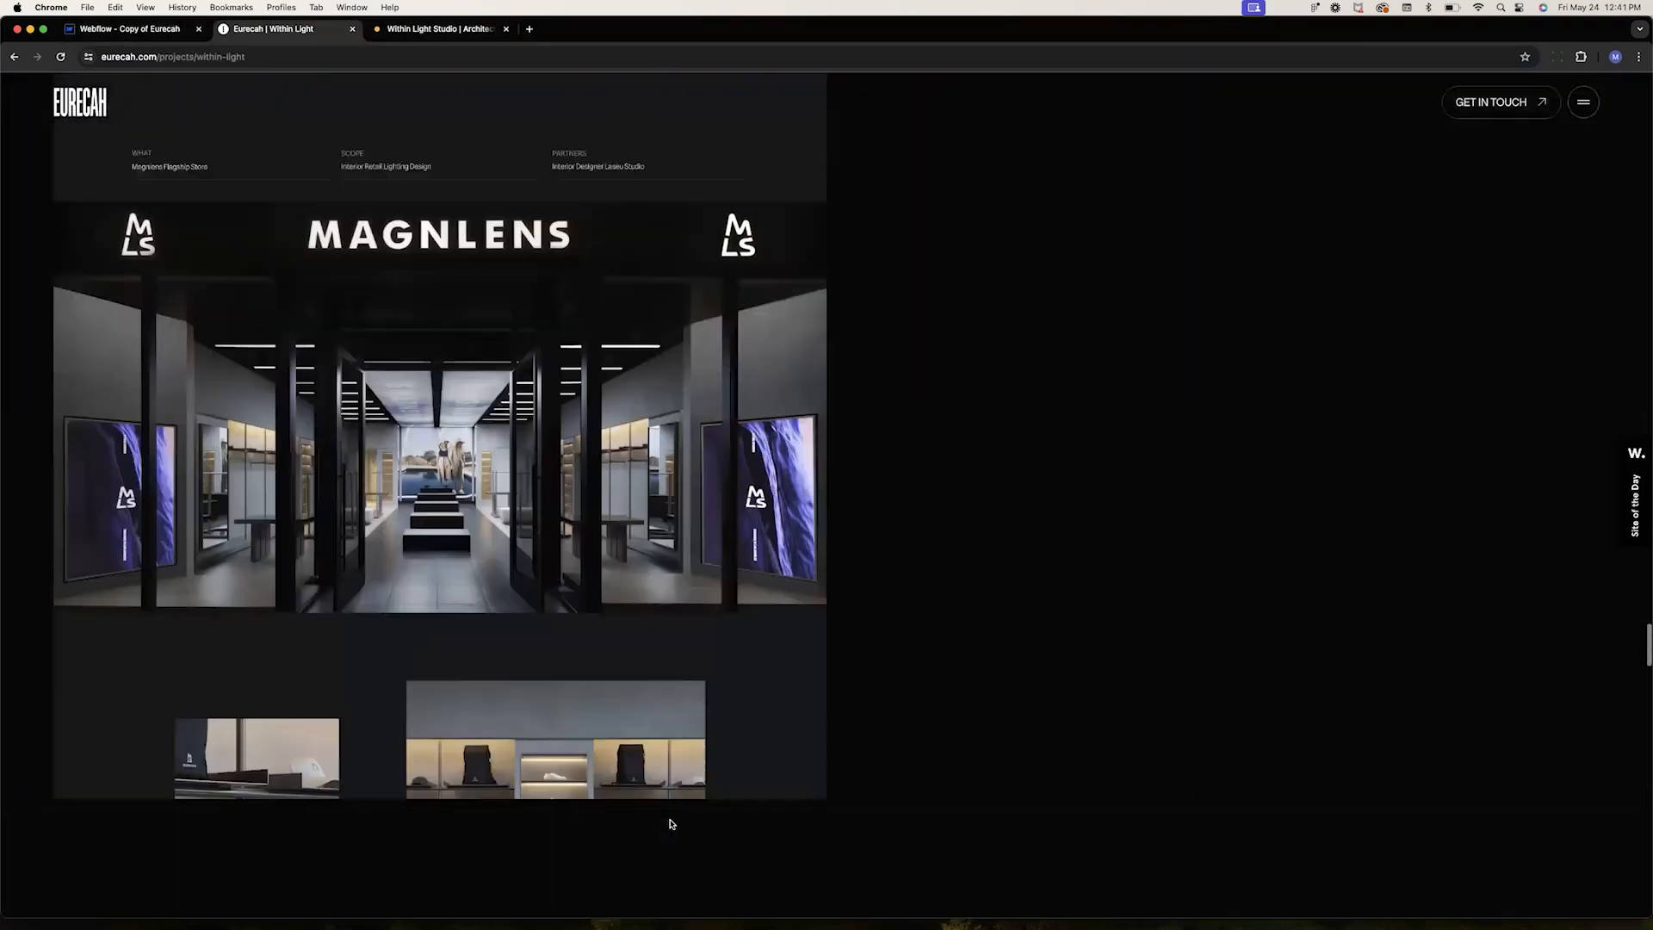
pyautogui.scroll(10, 672, 824)
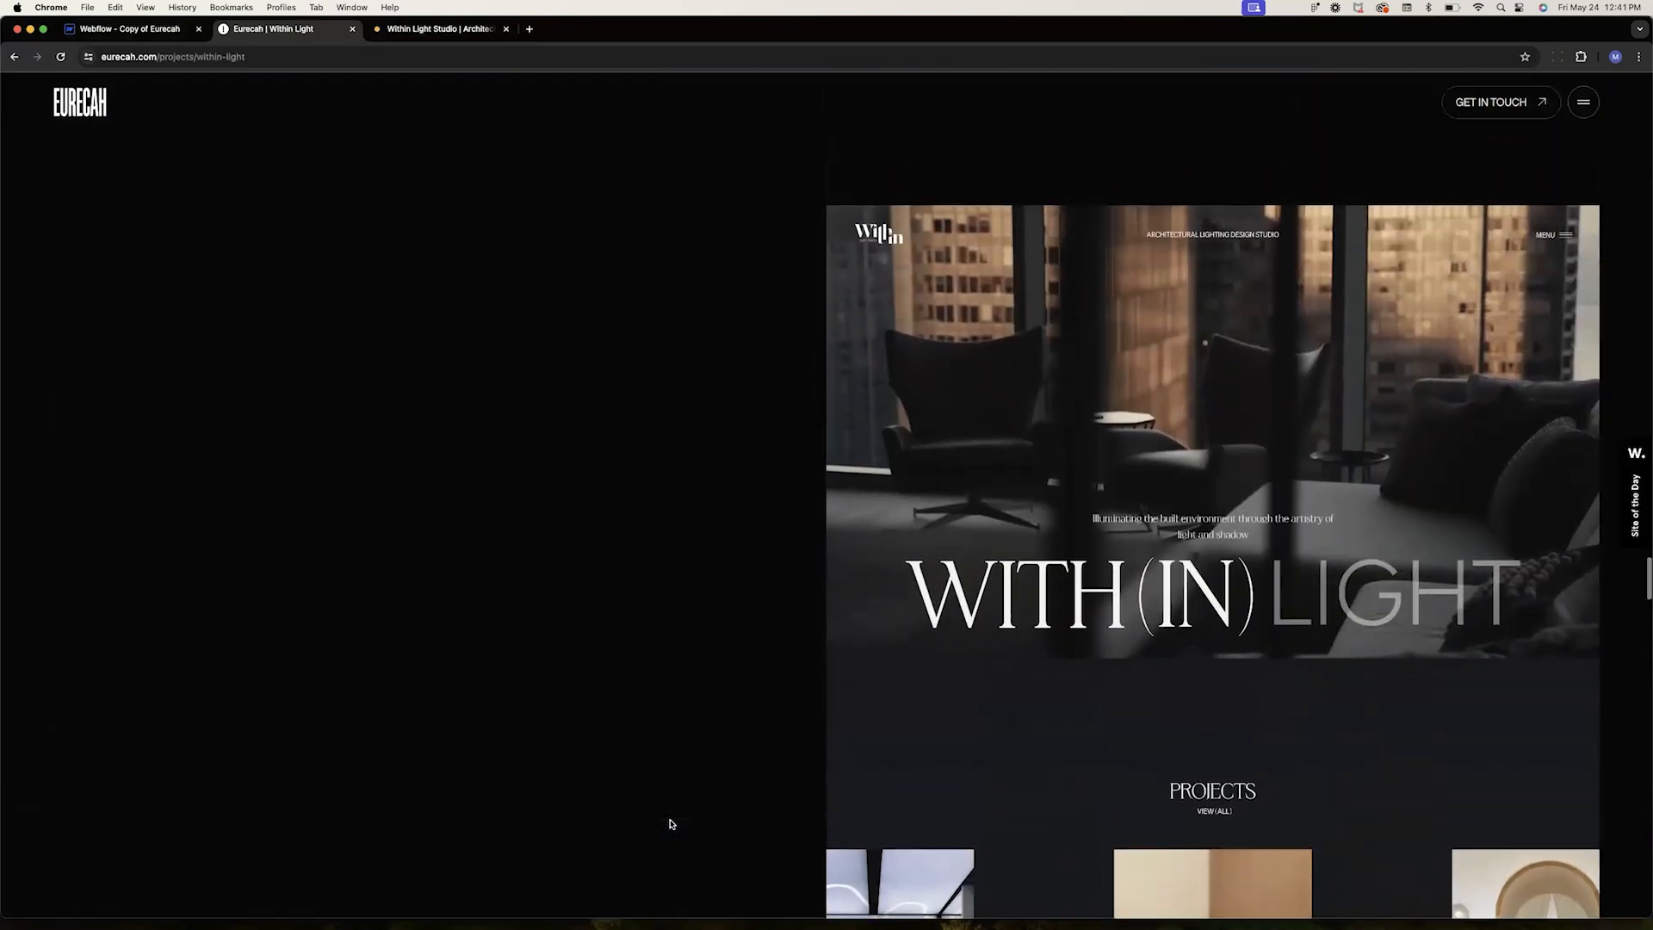
pyautogui.scroll(10, 672, 824)
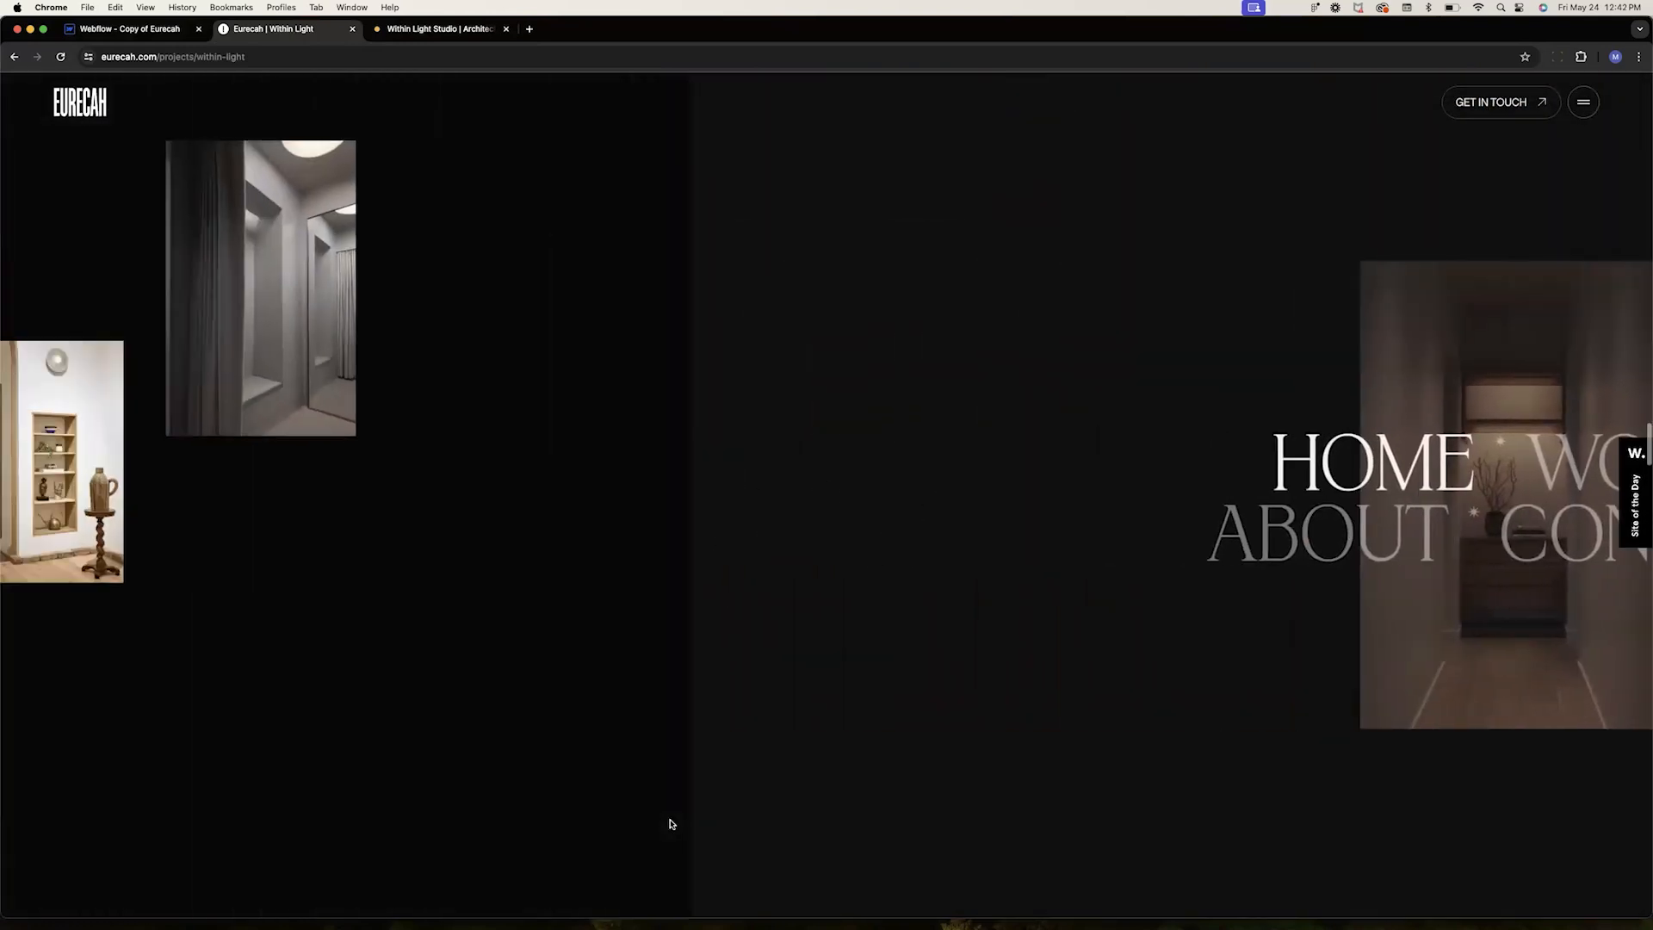
pyautogui.scroll(10, 672, 824)
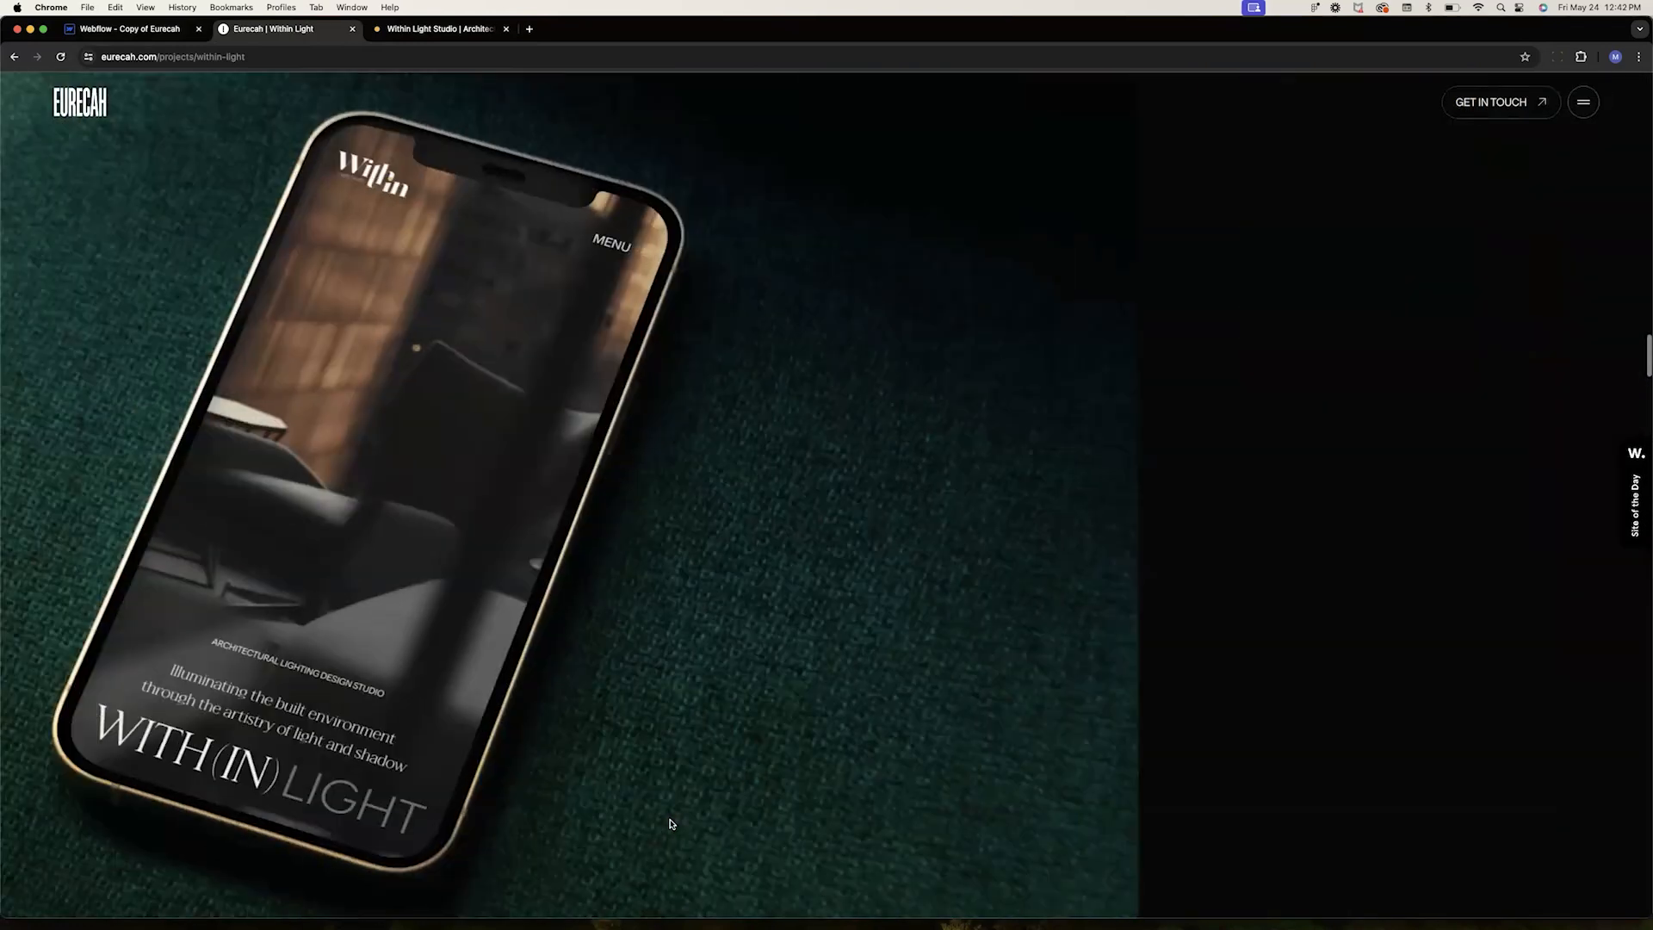
pyautogui.scroll(10, 672, 824)
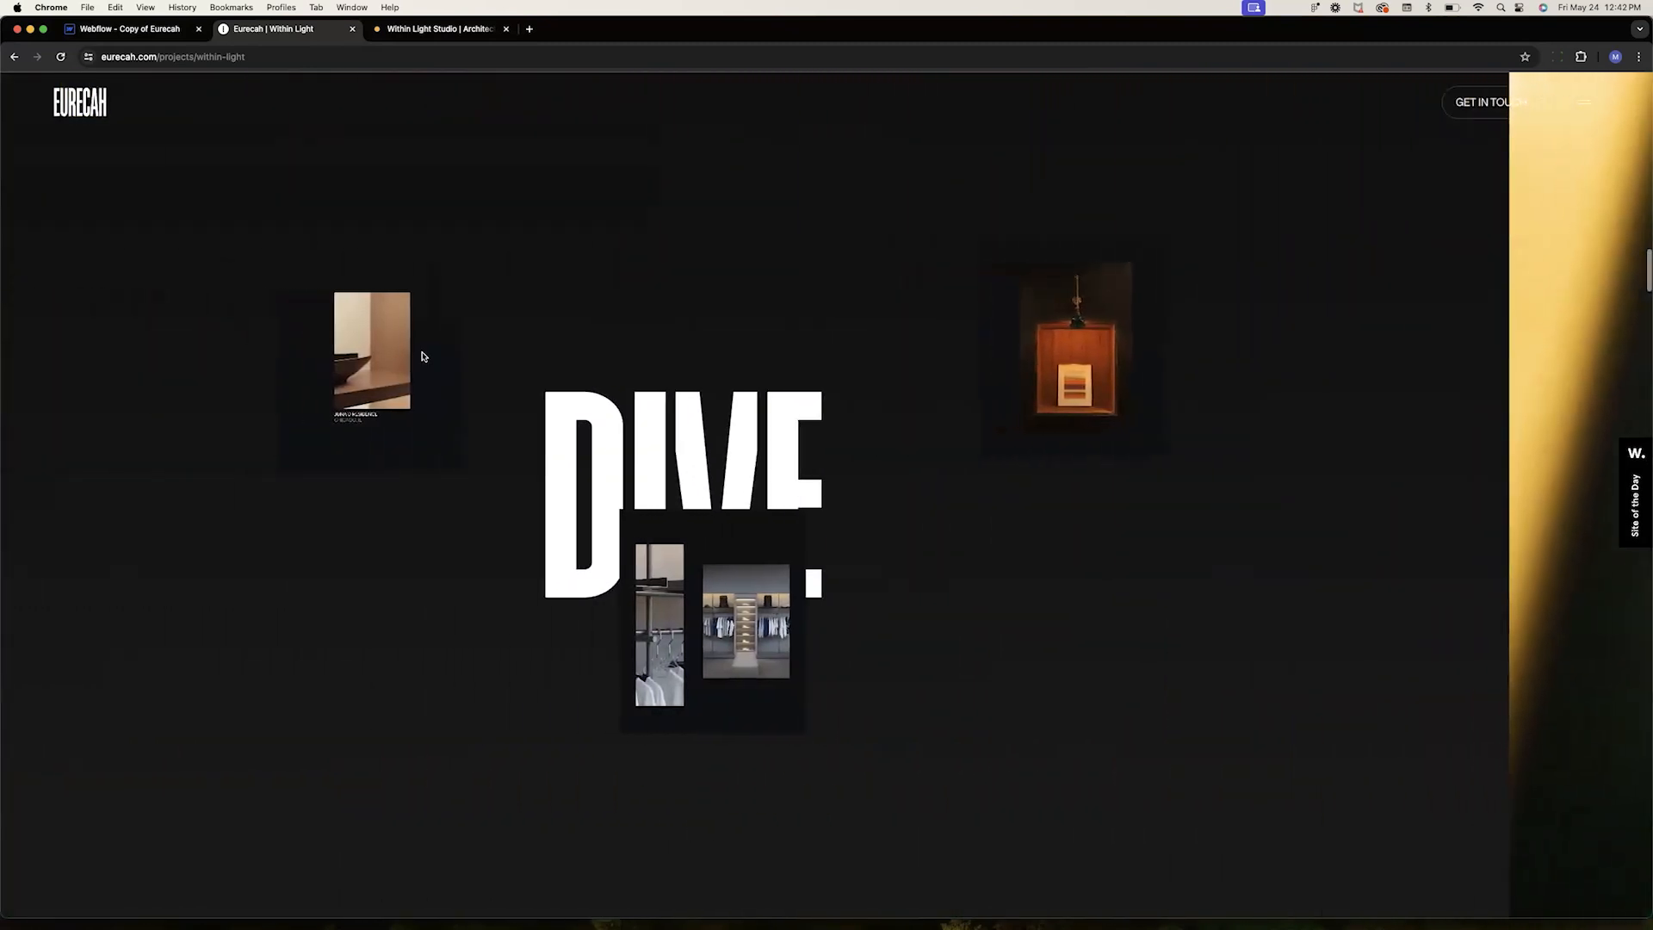
pyautogui.scroll(-1, 1073, 416)
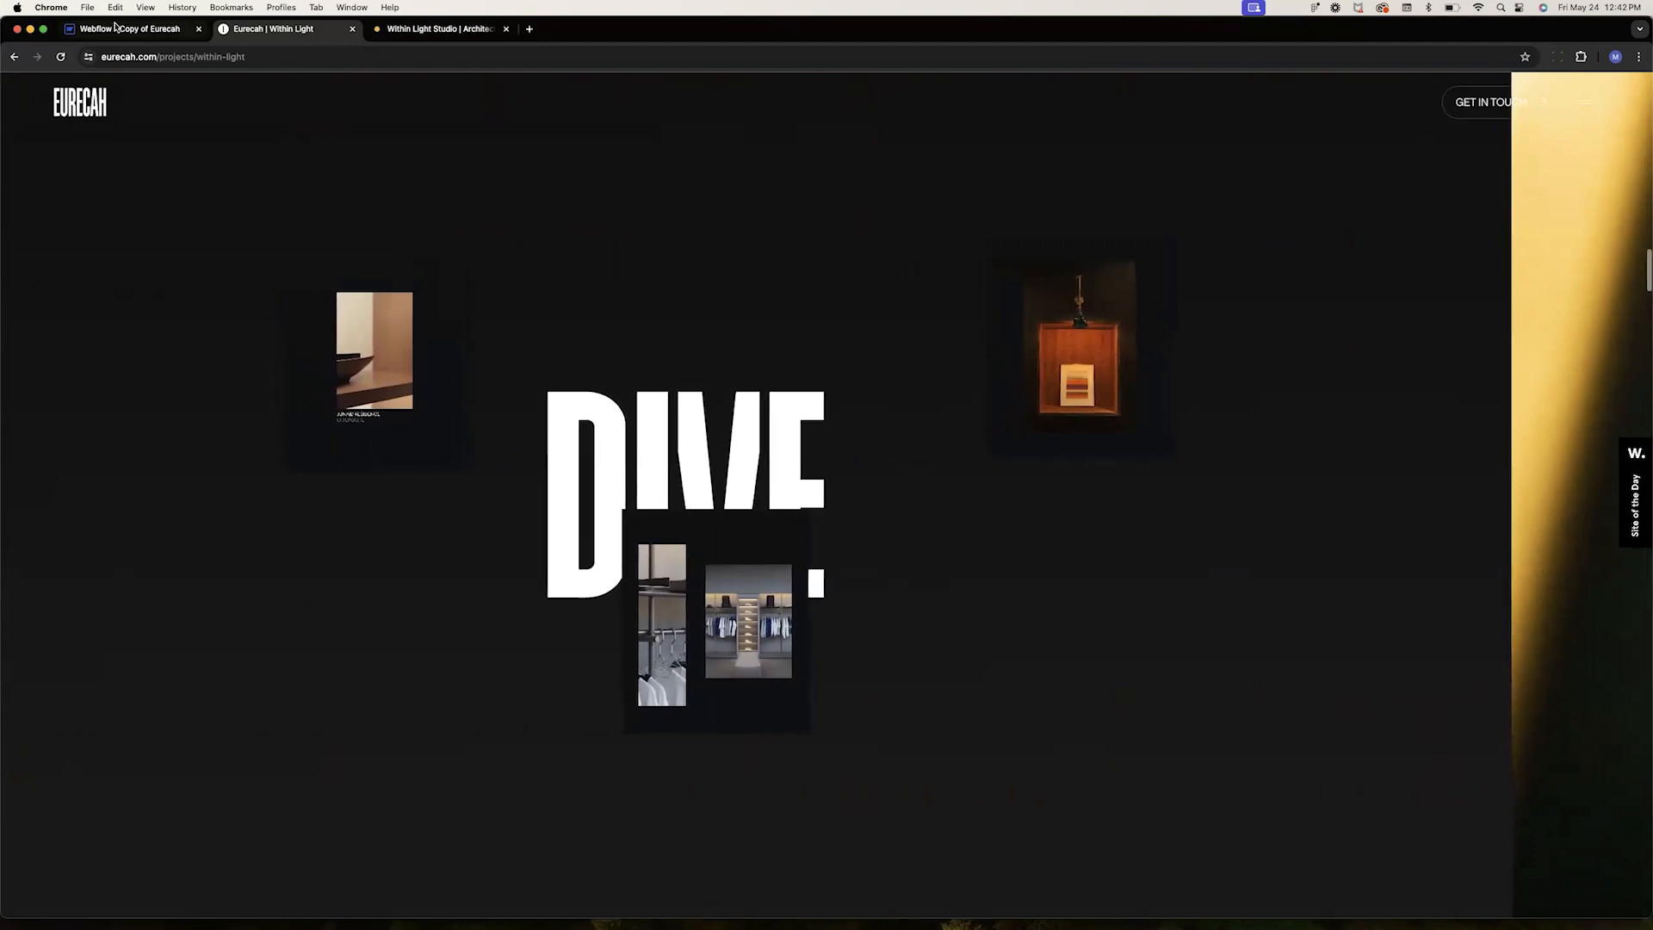
# Discard the unfinished image field and create the Lesson Projects collection
pyautogui.click(114, 26)
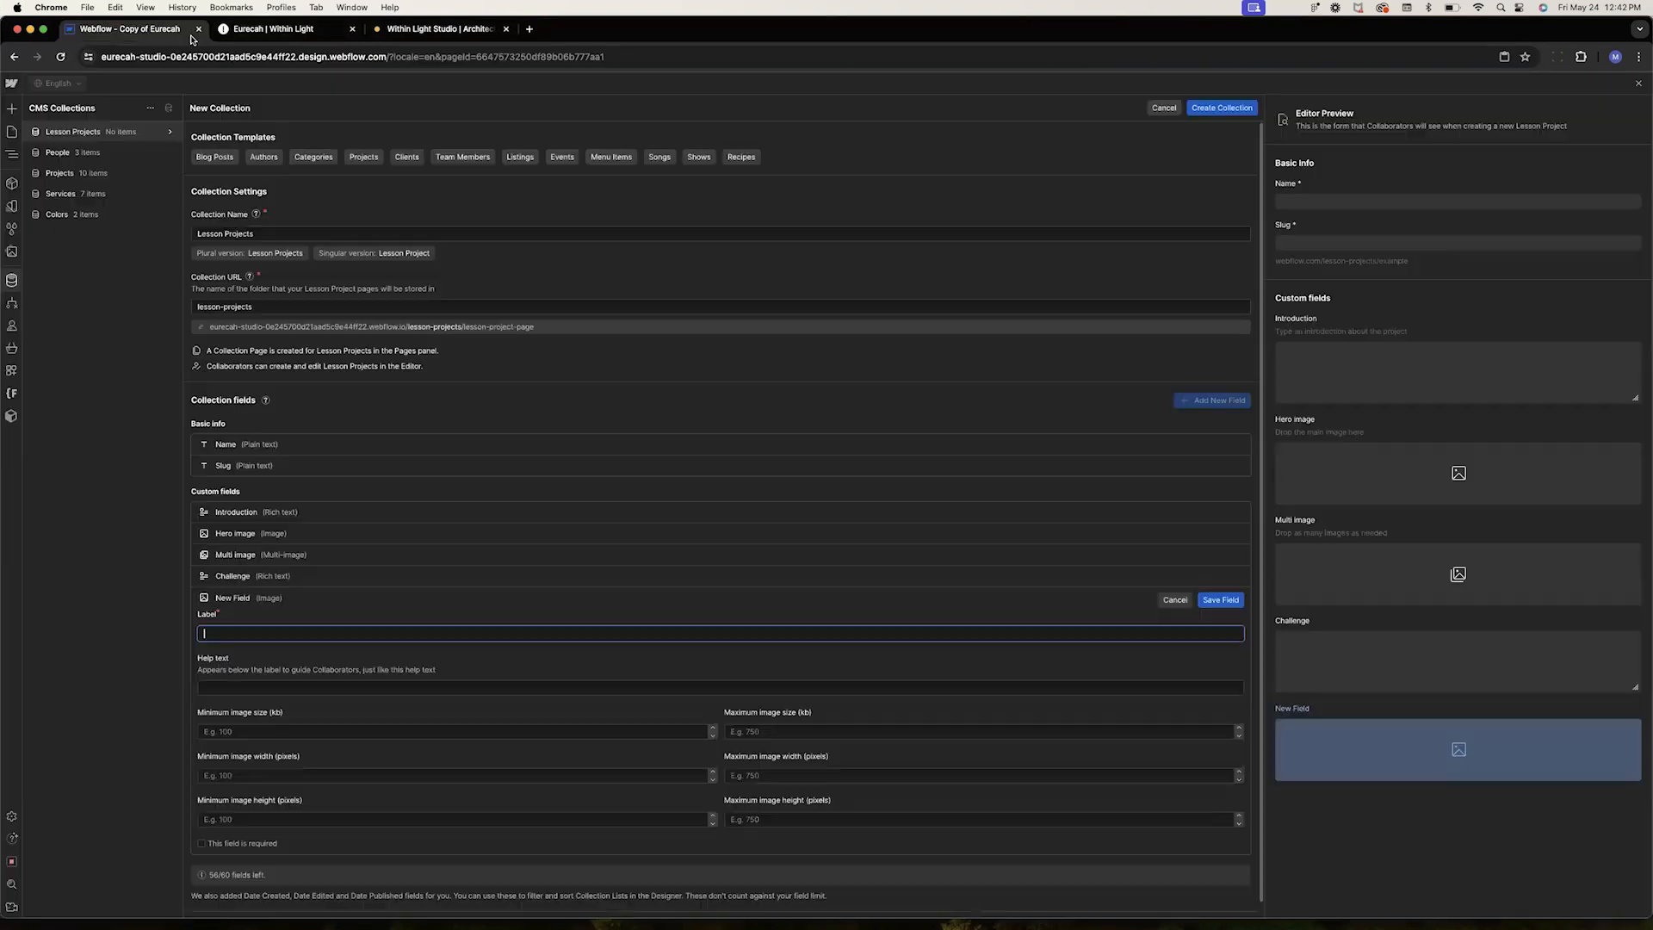
pyautogui.click(1172, 600)
pyautogui.click(949, 527)
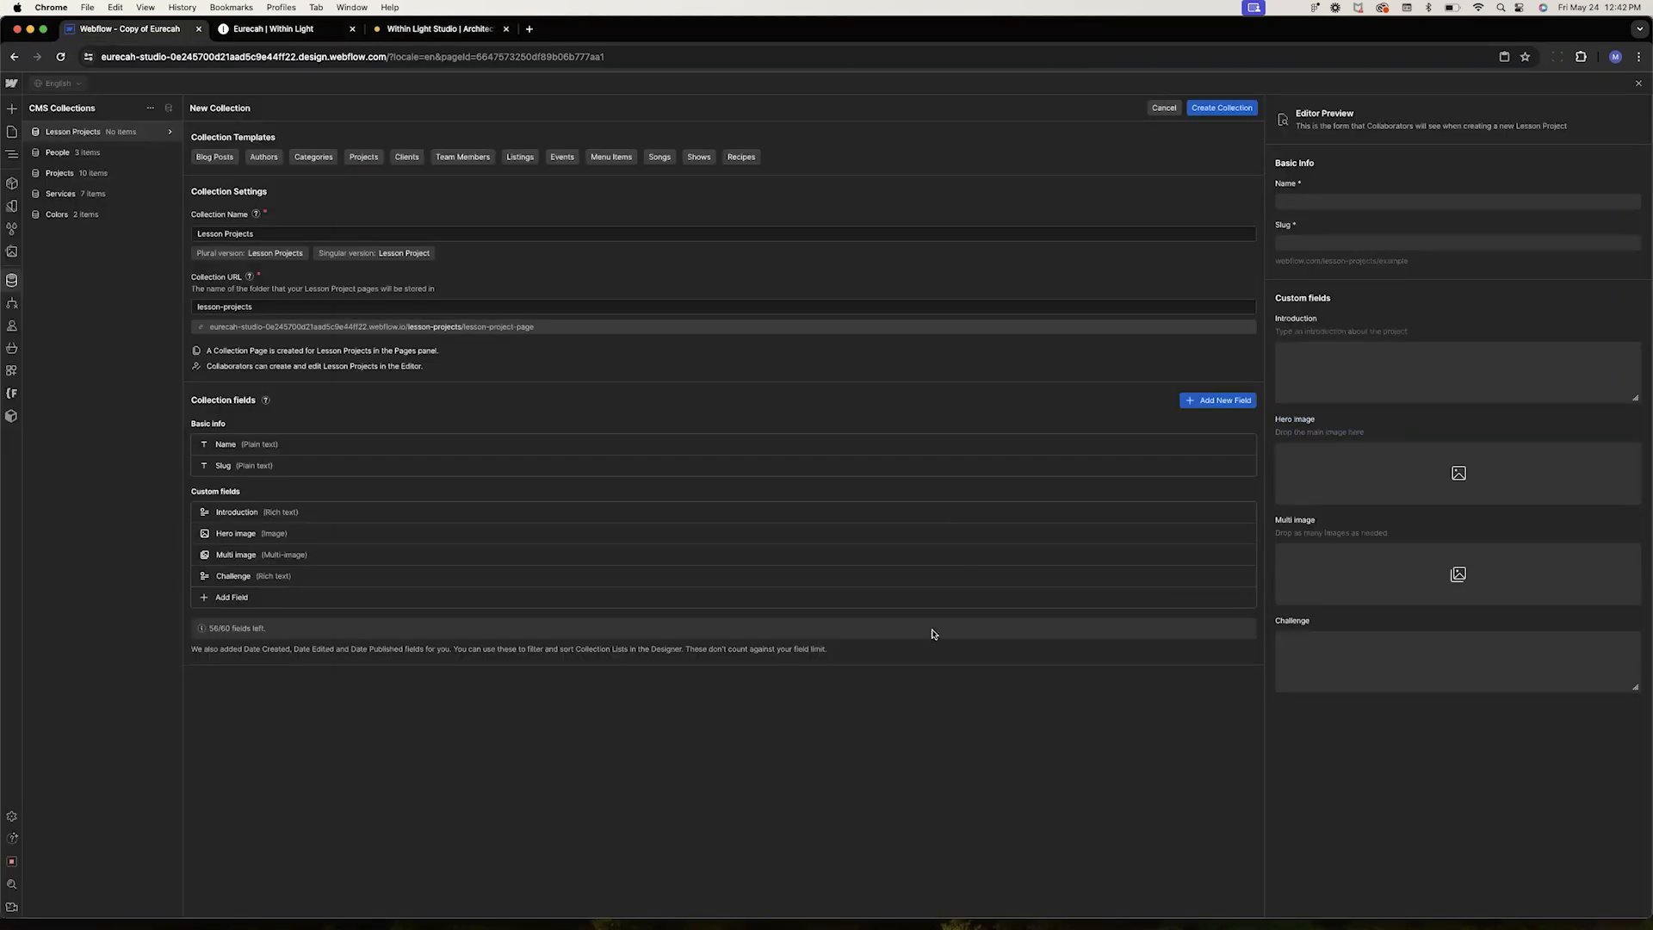
pyautogui.click(1204, 109)
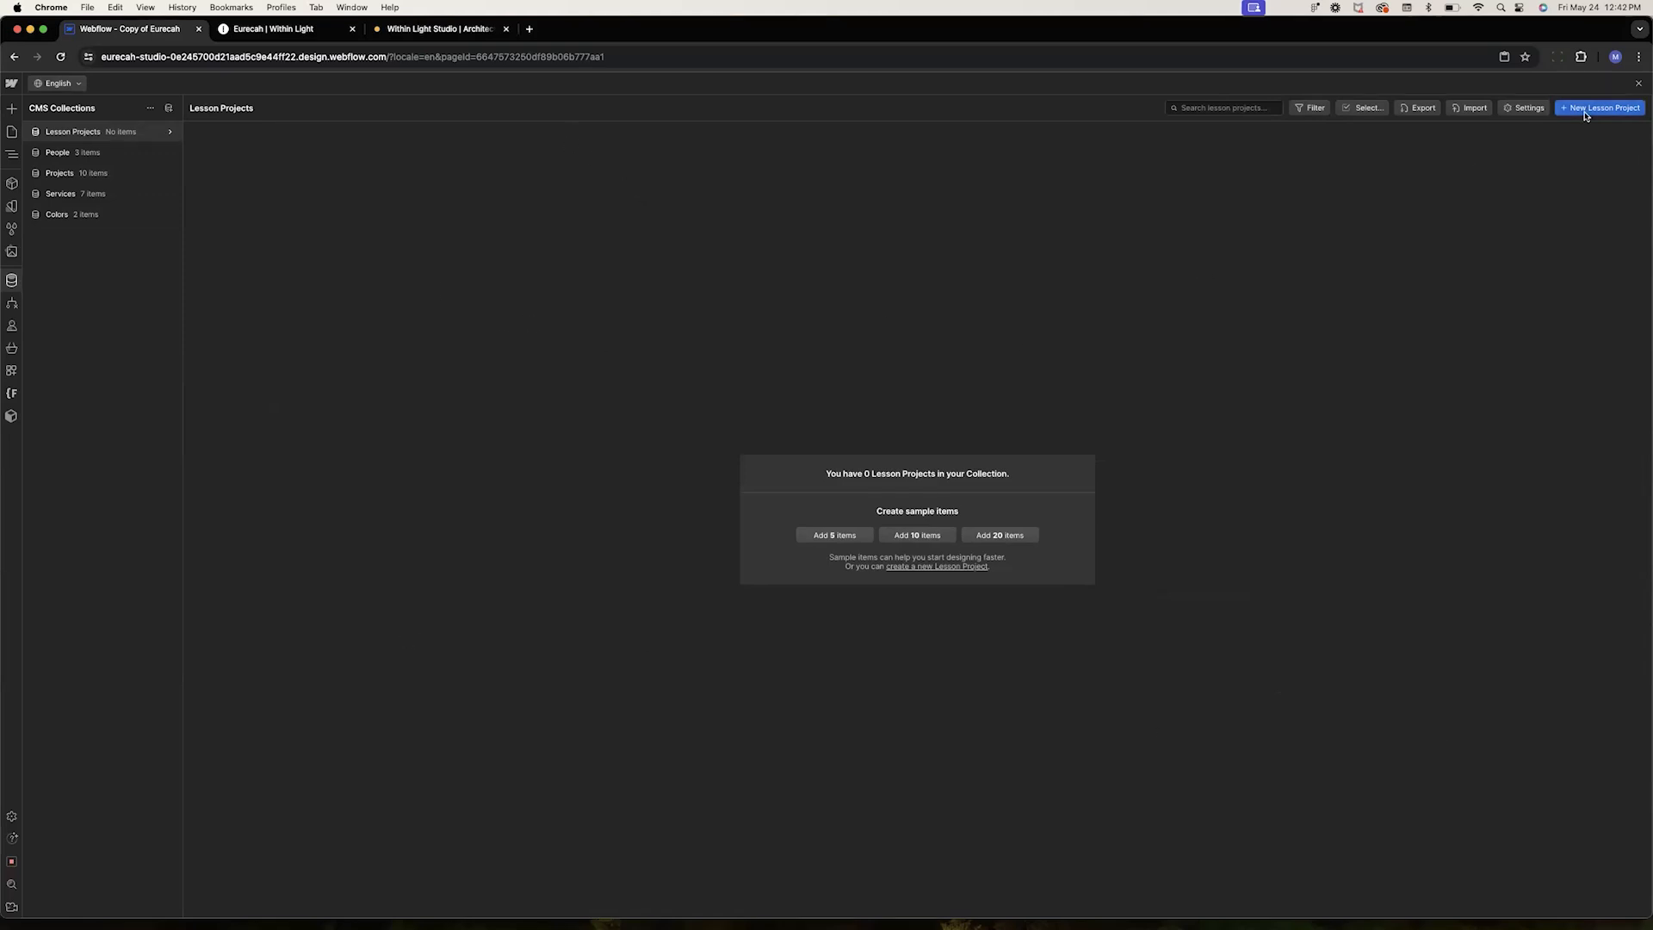
# Open the Projects Template page in the Designer and scroll into its sticky section
pyautogui.click(1639, 82)
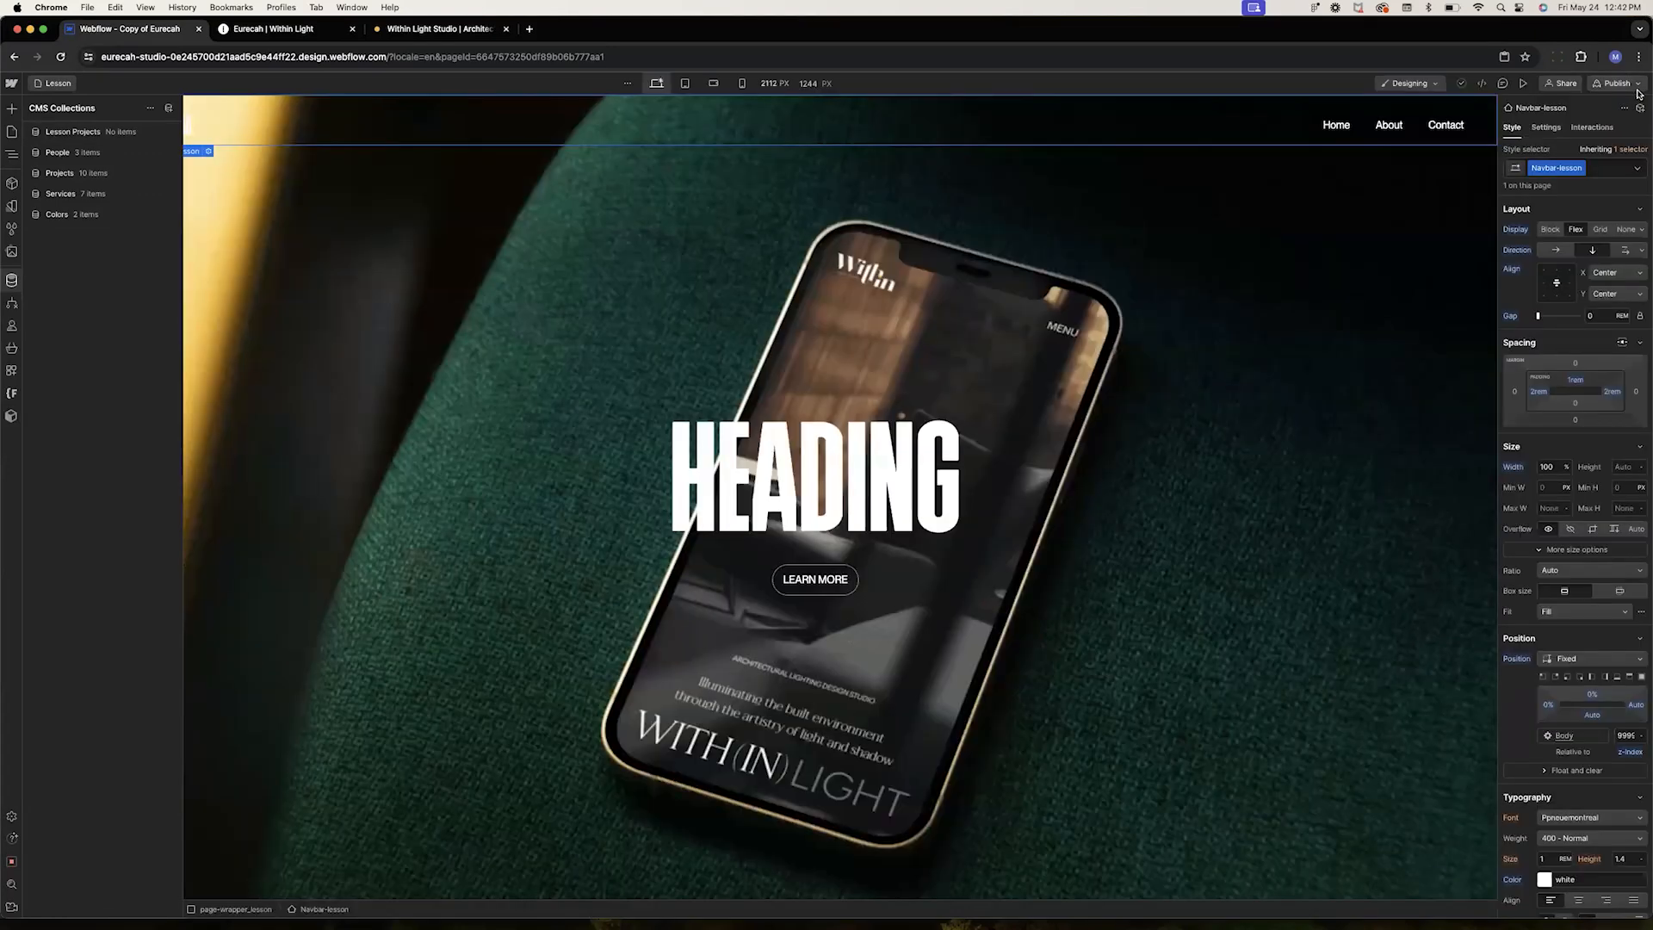
pyautogui.click(11, 131)
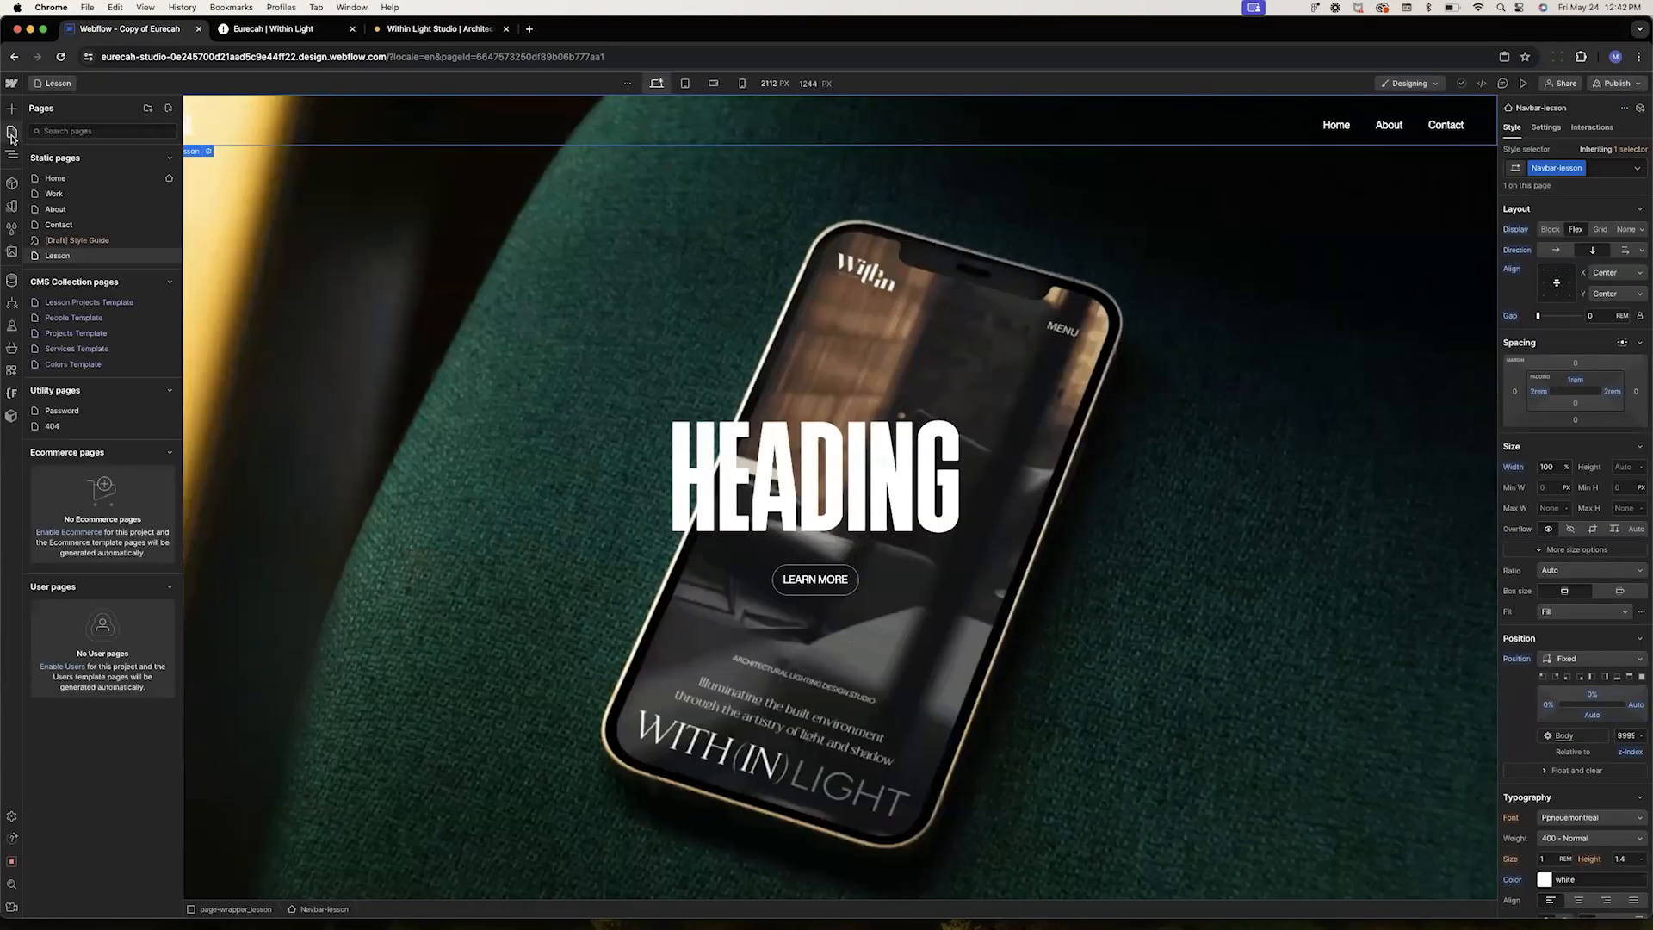
pyautogui.click(54, 337)
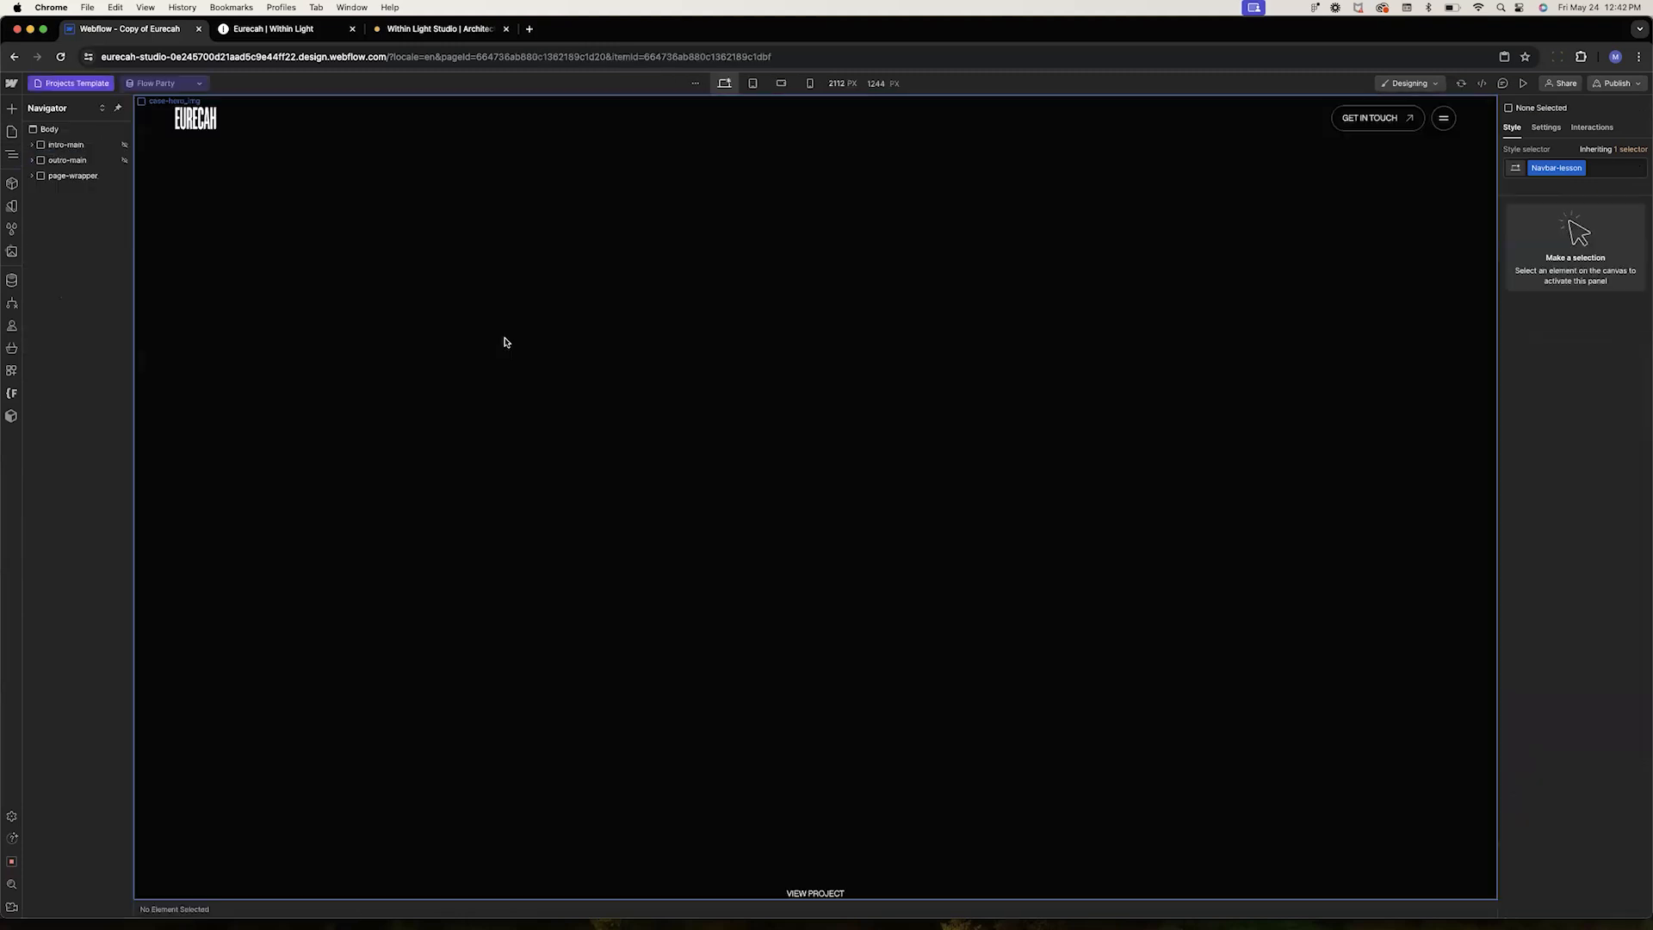
pyautogui.scroll(-10, 785, 387)
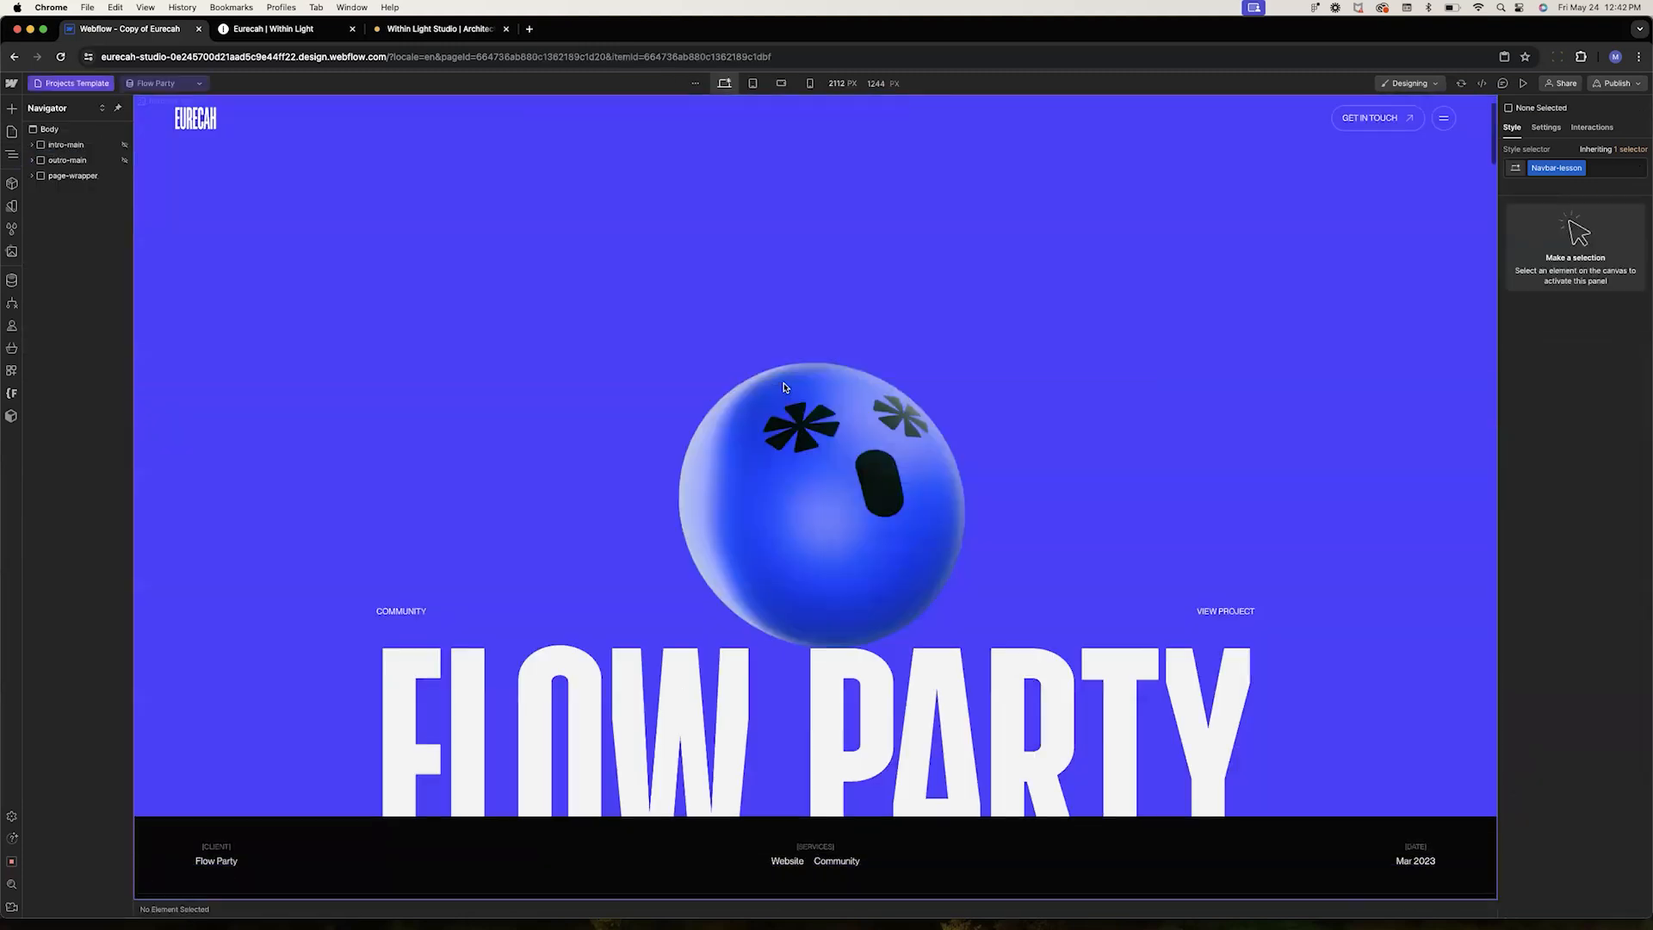
pyautogui.scroll(-8, 784, 387)
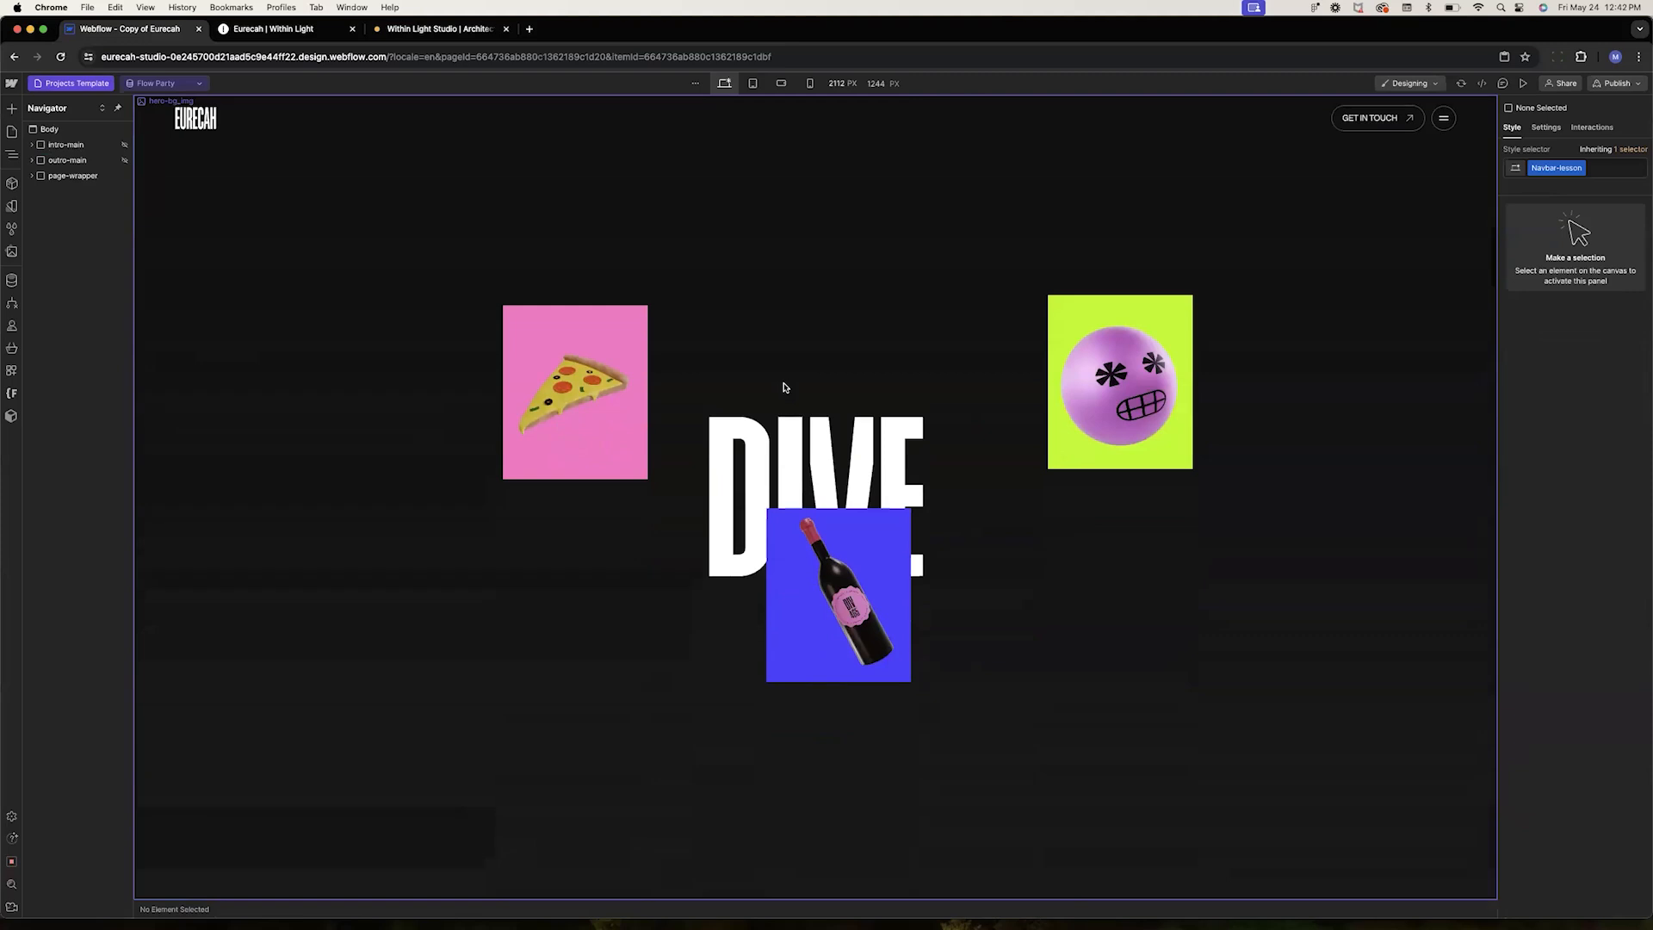
# Inspect the image settings of the three floating photos in the sticky section
pyautogui.click(553, 362)
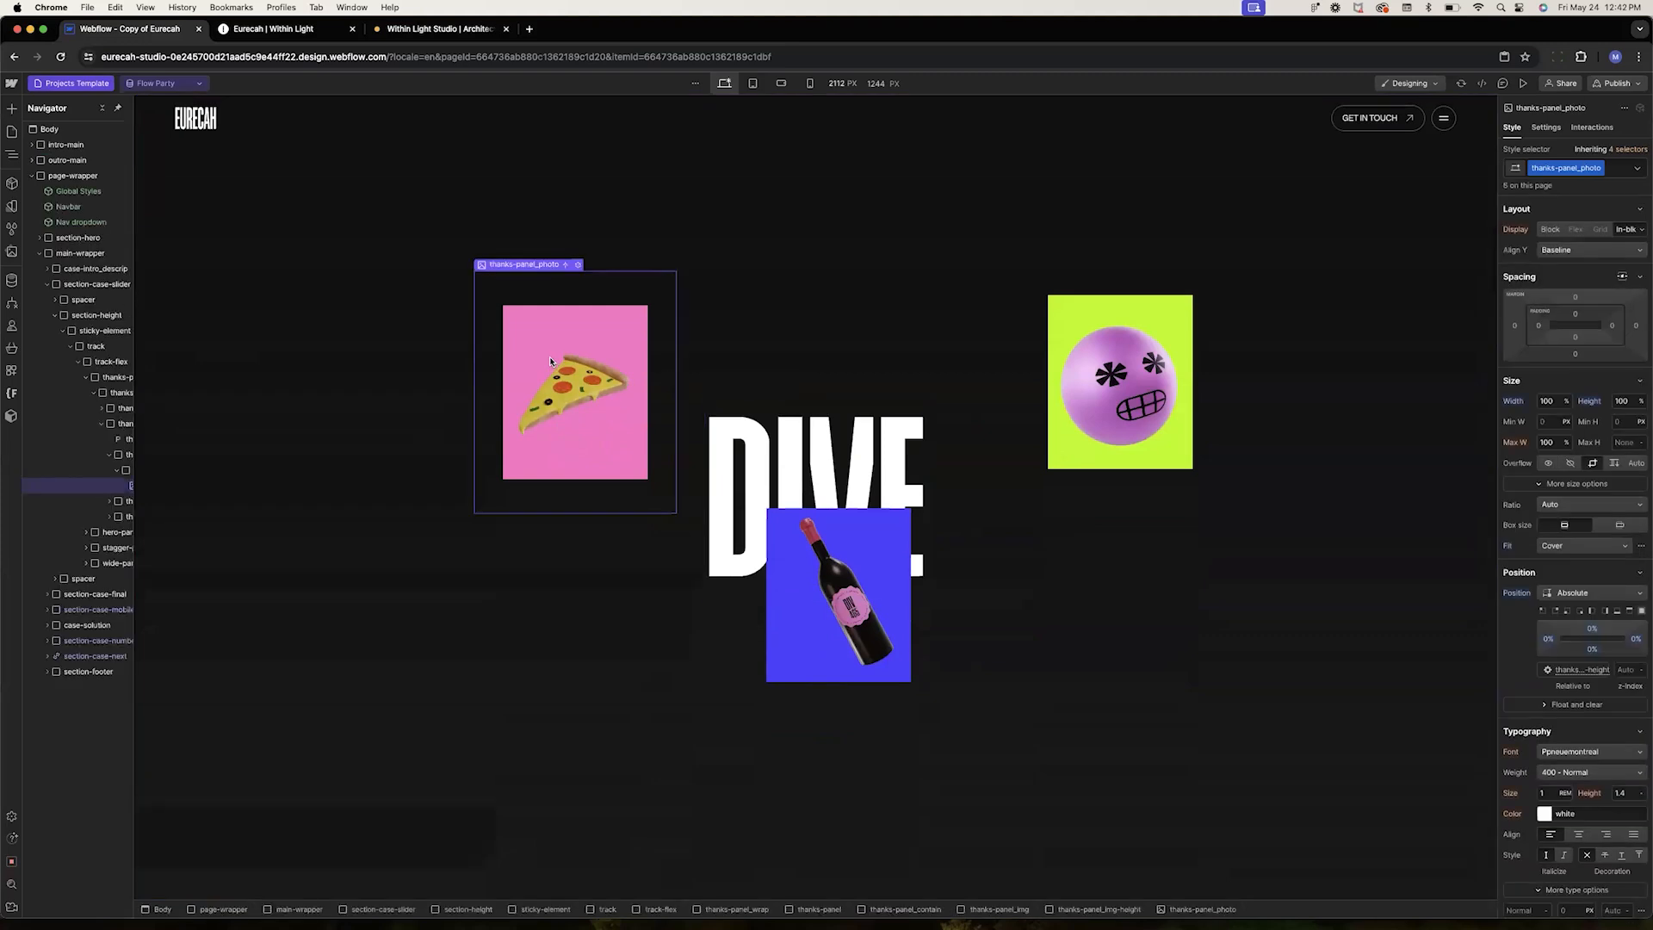
pyautogui.click(577, 266)
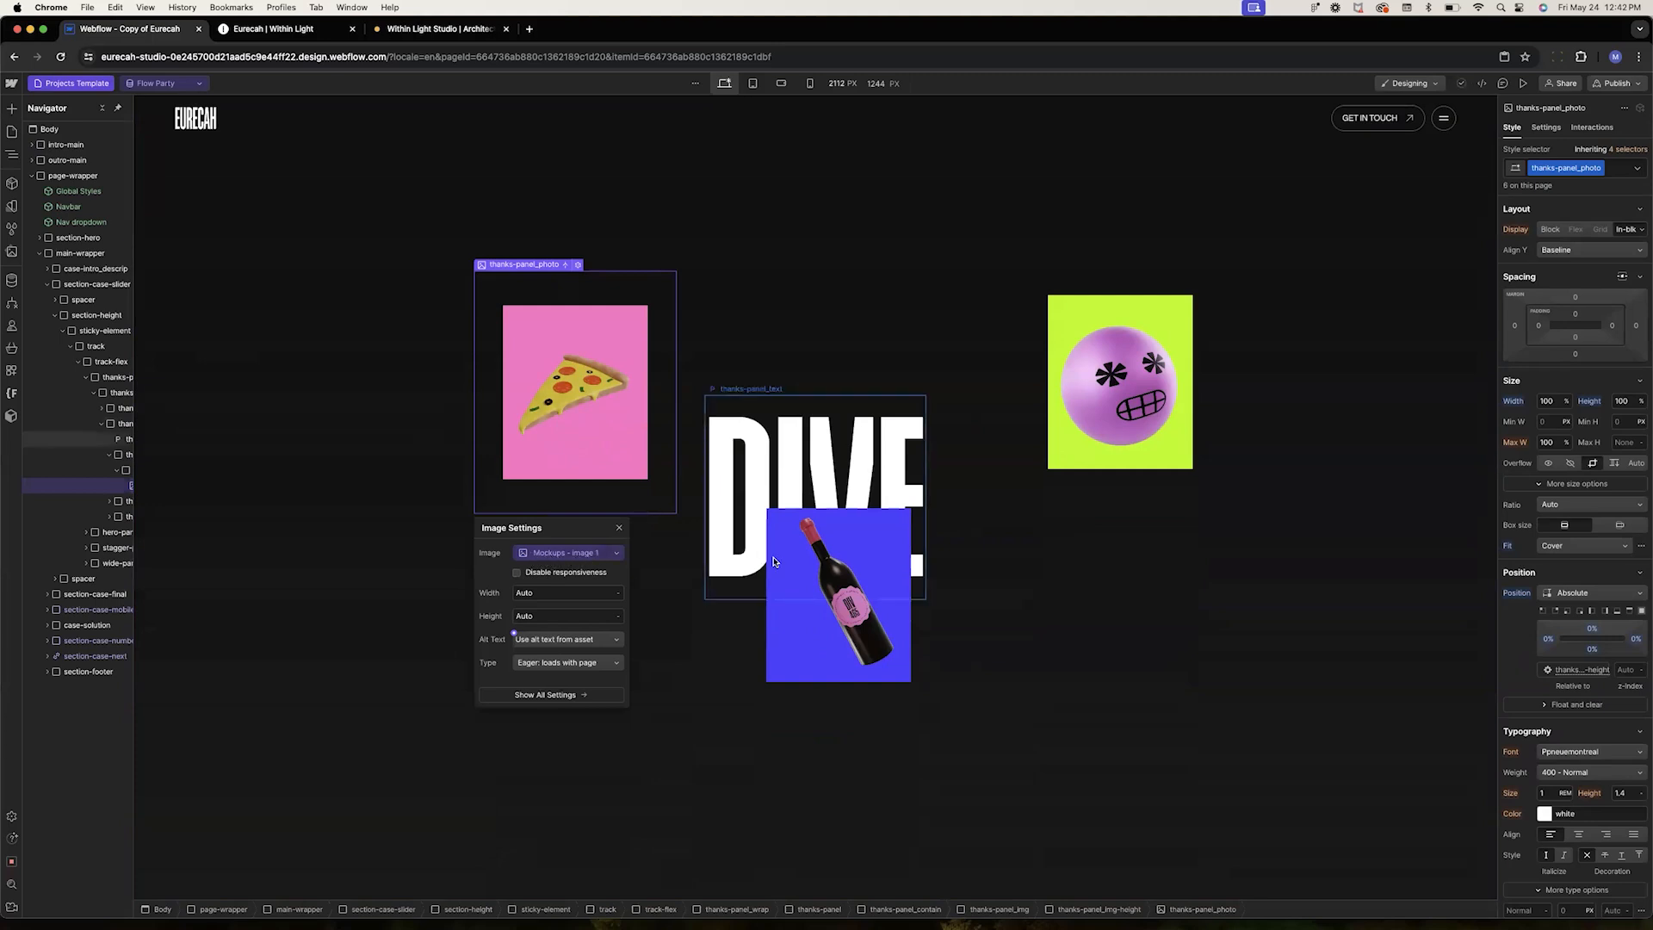
pyautogui.click(829, 656)
pyautogui.click(841, 468)
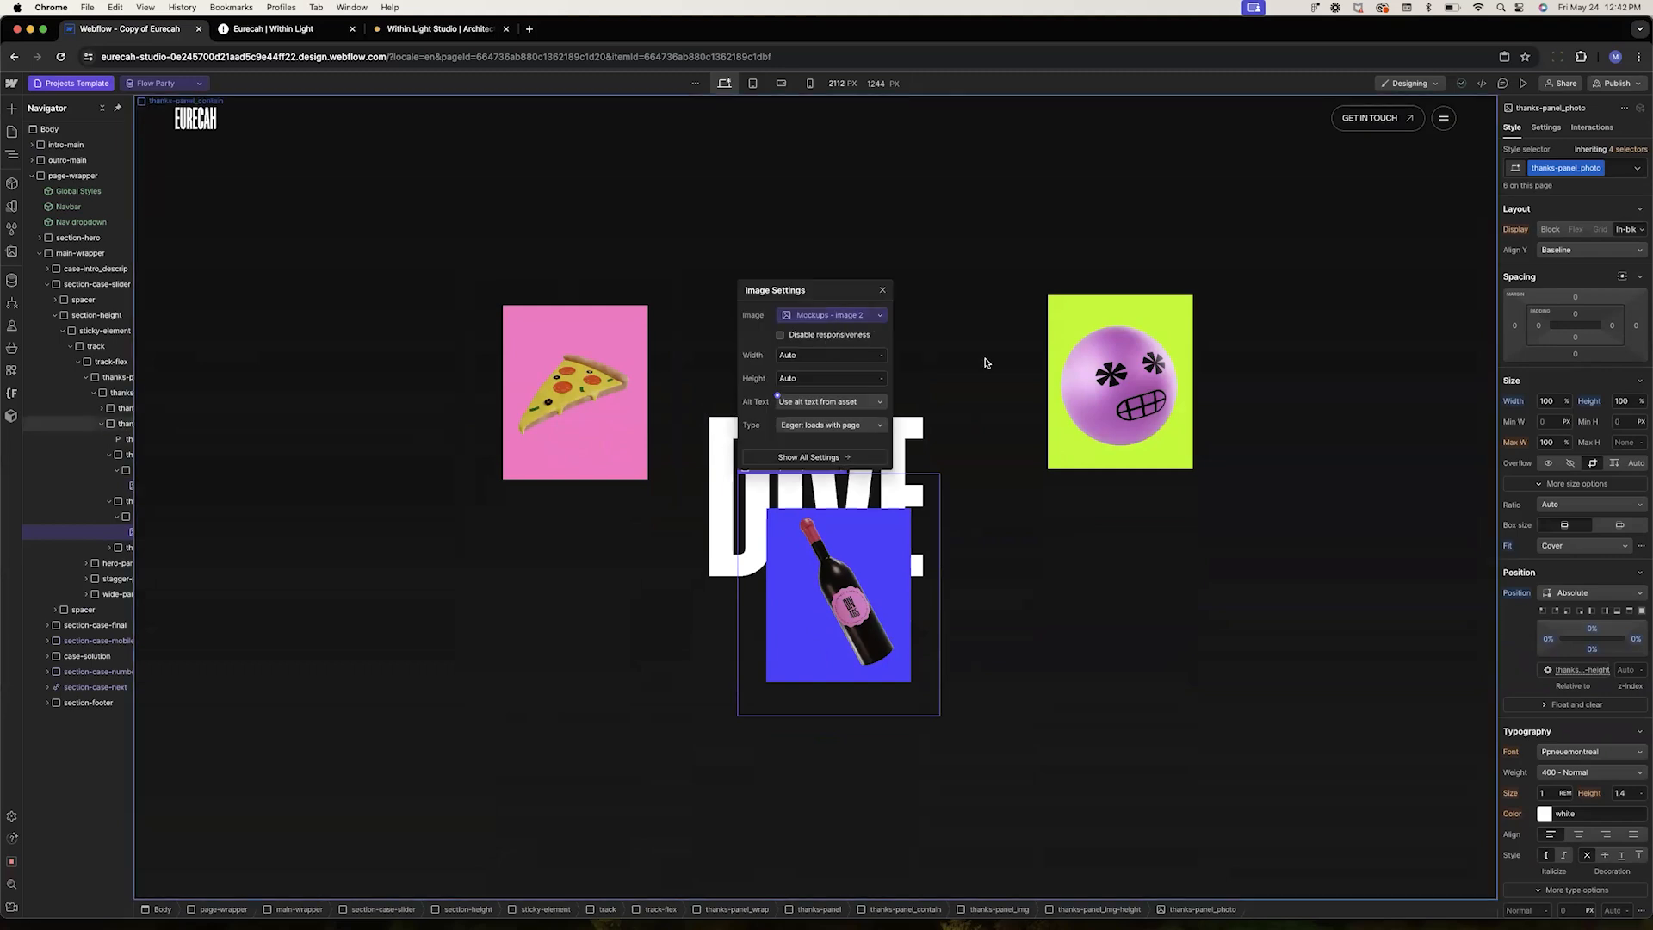
pyautogui.click(1096, 291)
pyautogui.click(1123, 255)
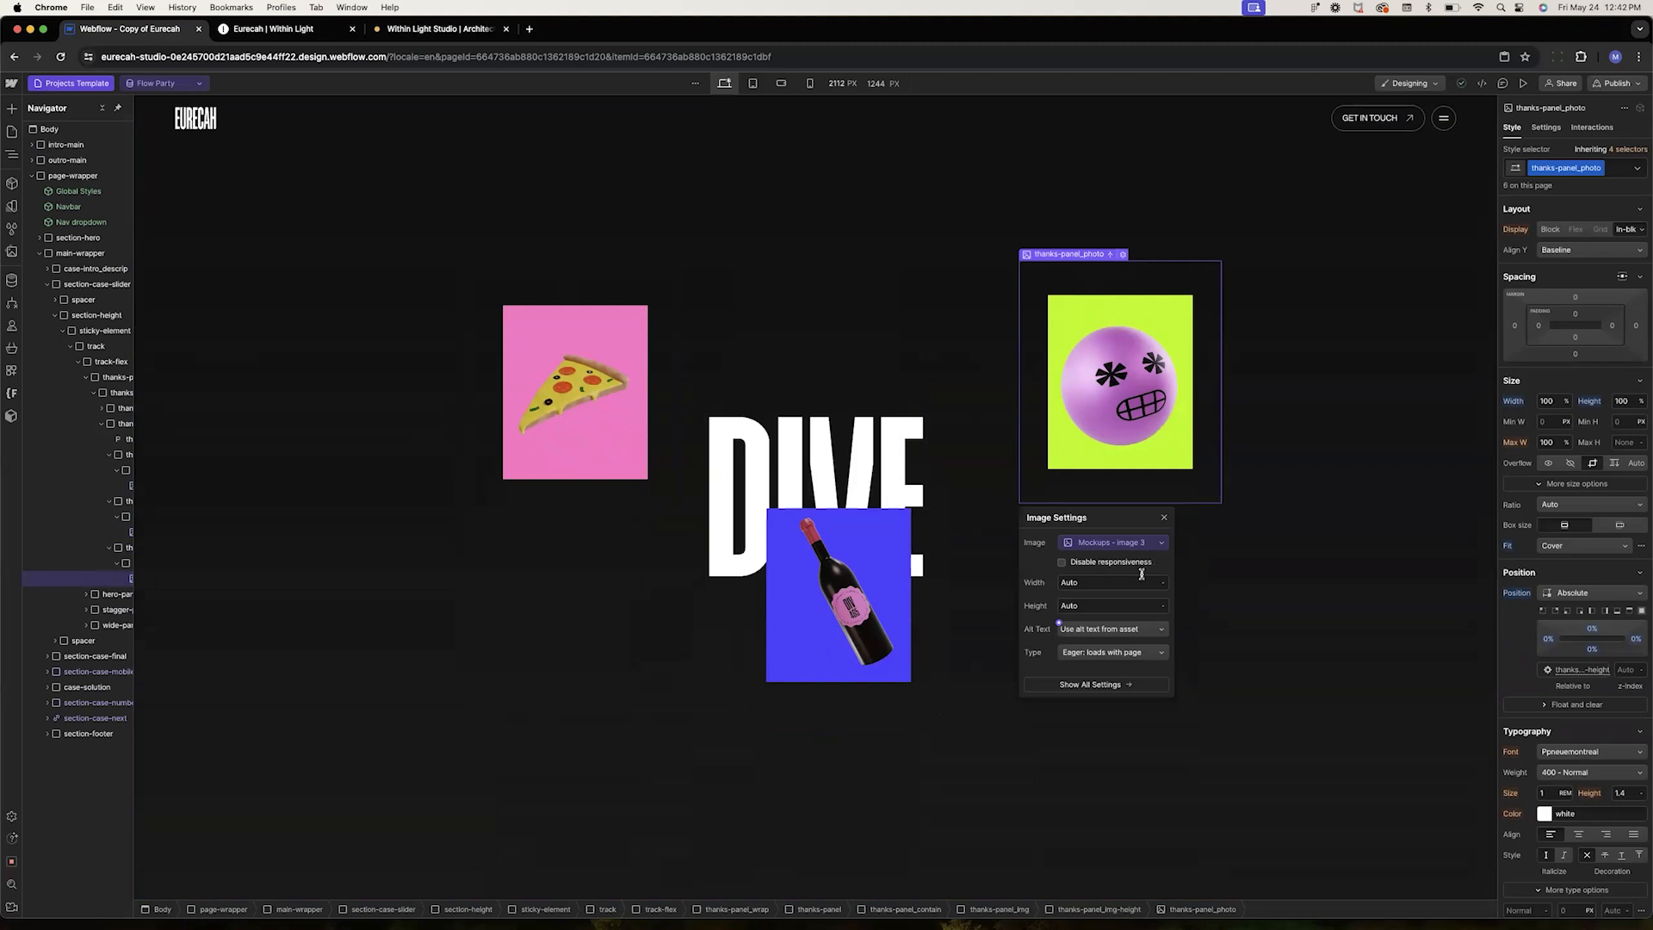
pyautogui.click(1296, 566)
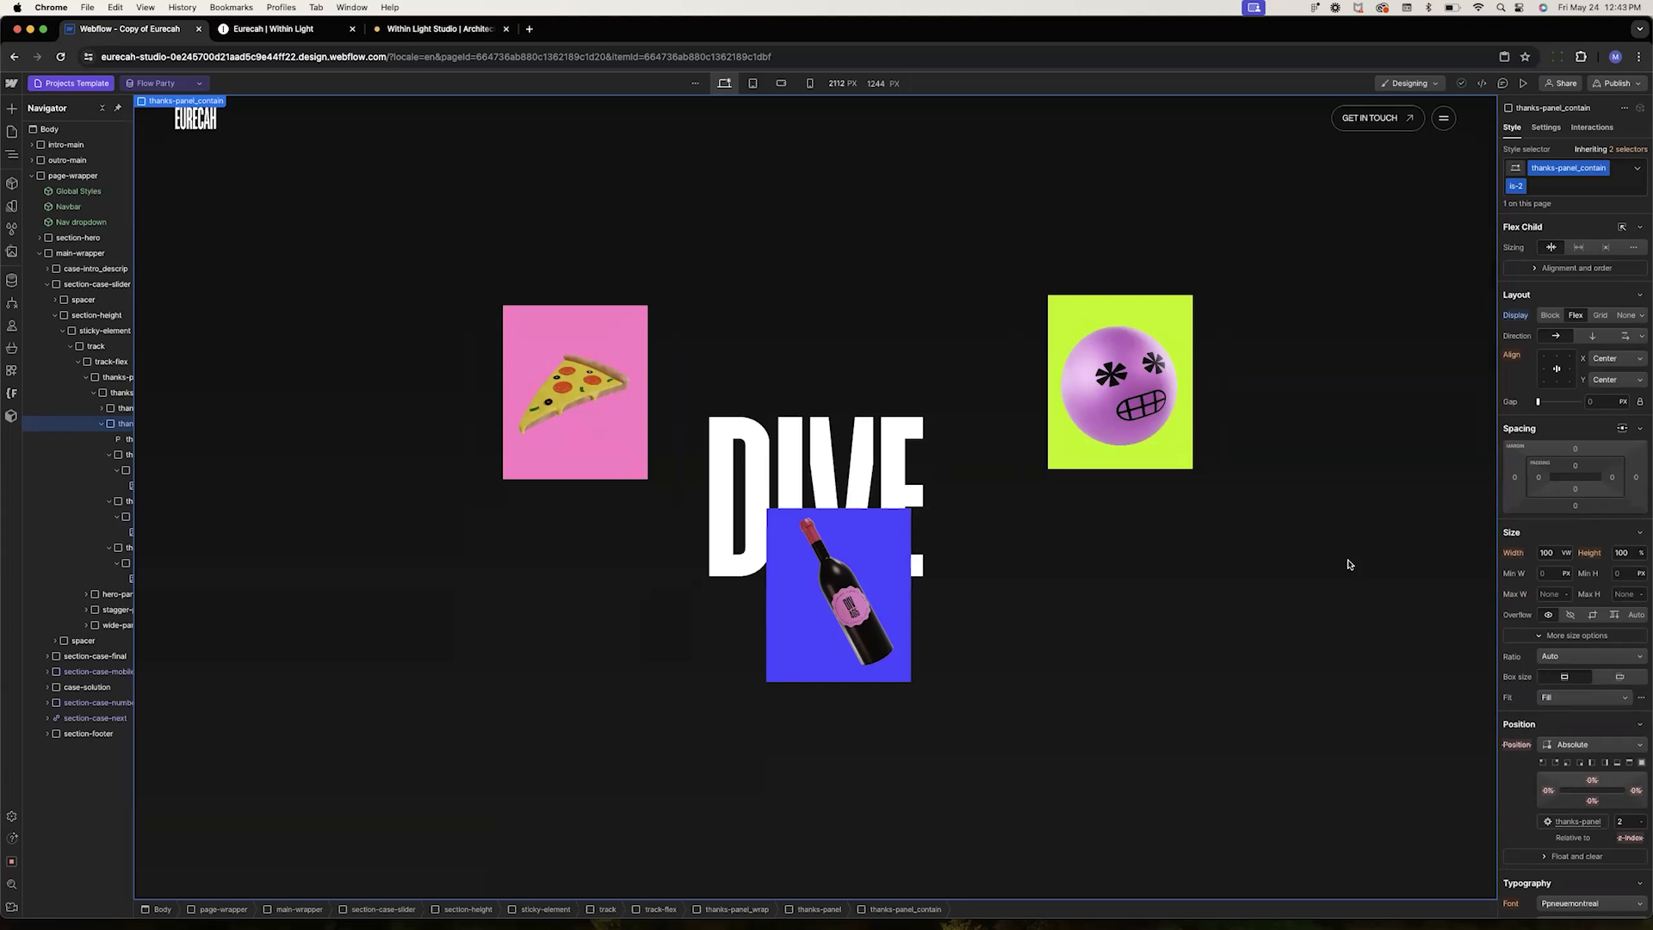
# Inspect the image settings of the final design image further down the template
pyautogui.scroll(-10, 1349, 565)
pyautogui.scroll(-5, 1350, 565)
pyautogui.click(874, 458)
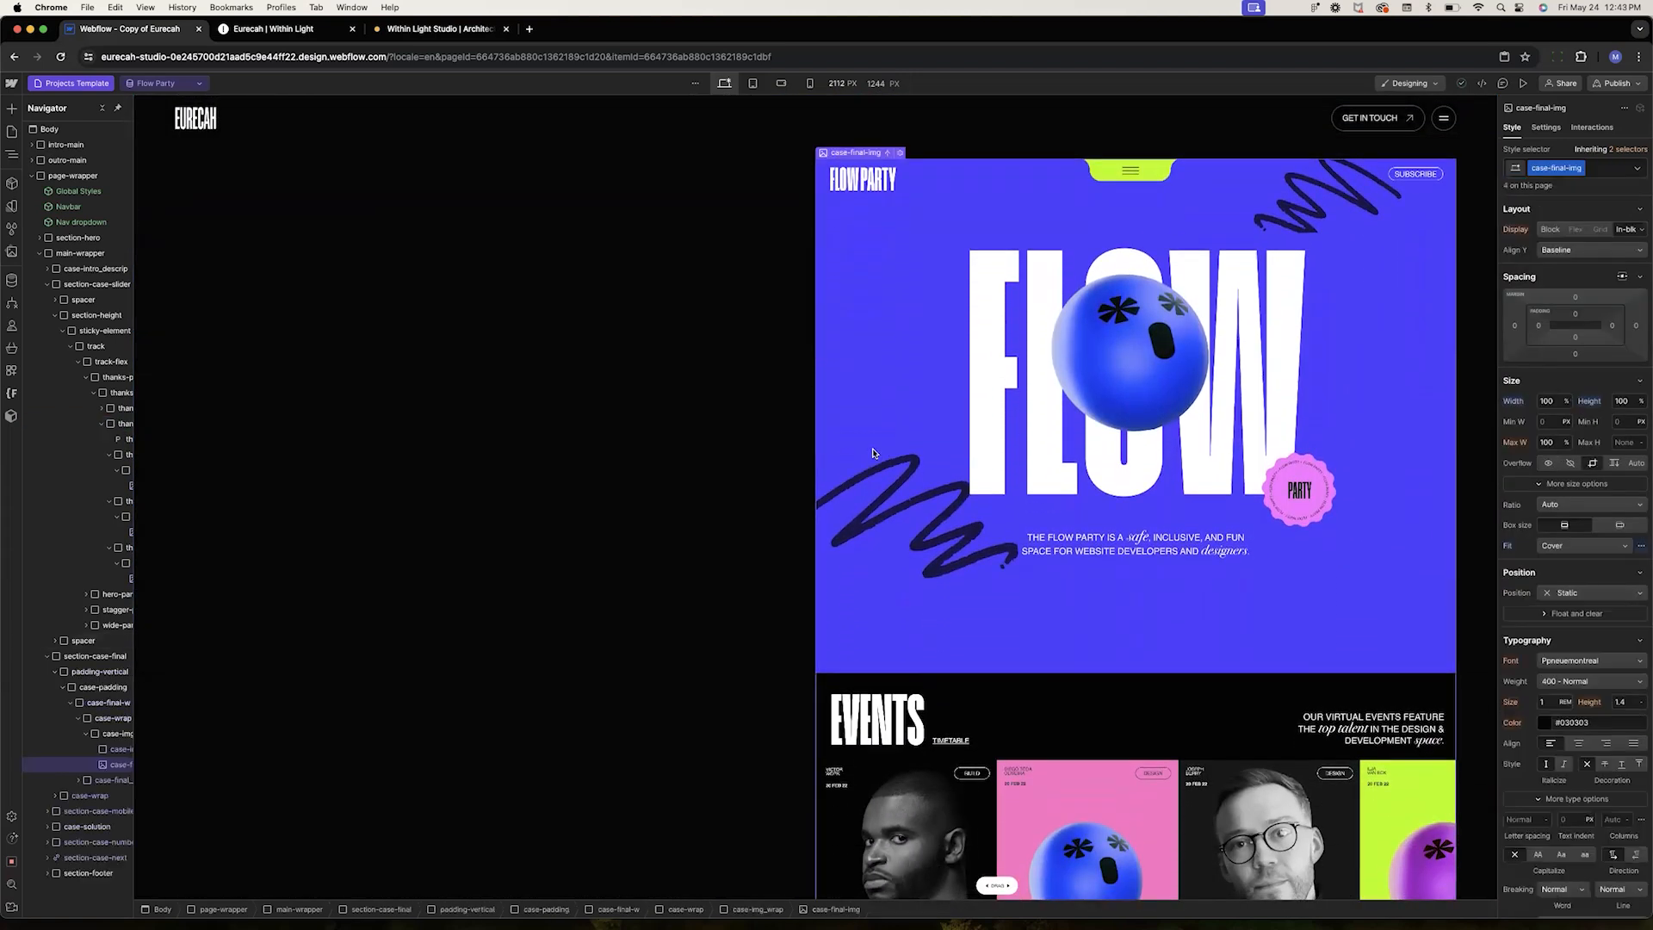
pyautogui.click(900, 153)
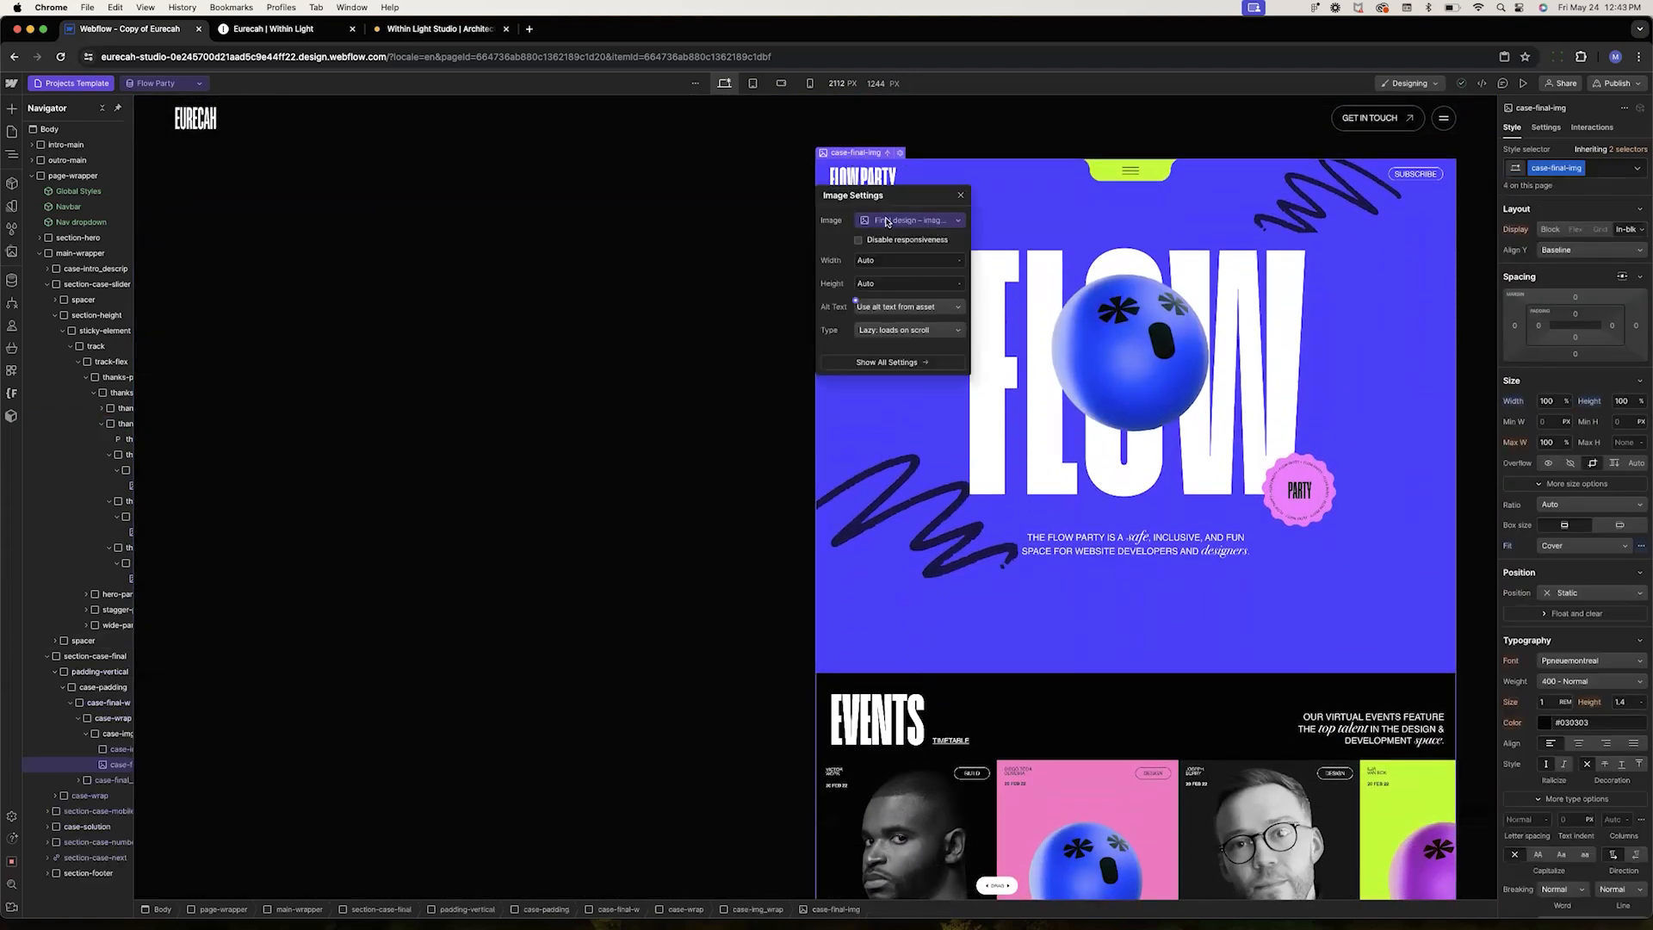
pyautogui.click(934, 227)
pyautogui.click(933, 225)
pyautogui.click(1024, 300)
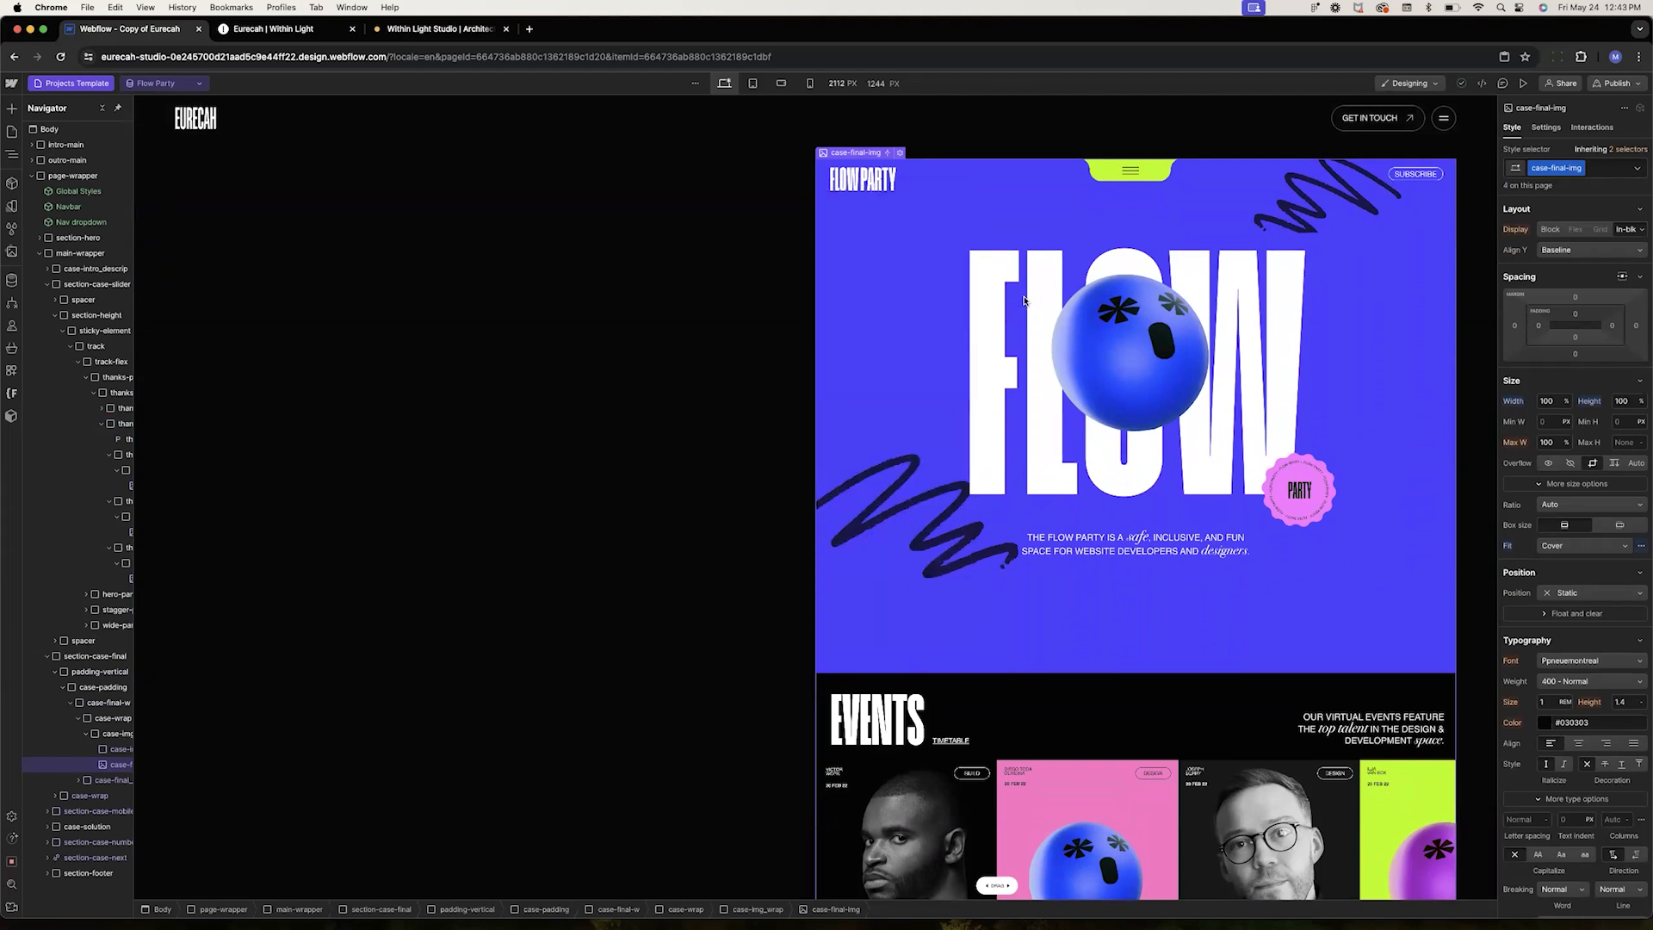
pyautogui.scroll(-10, 1024, 300)
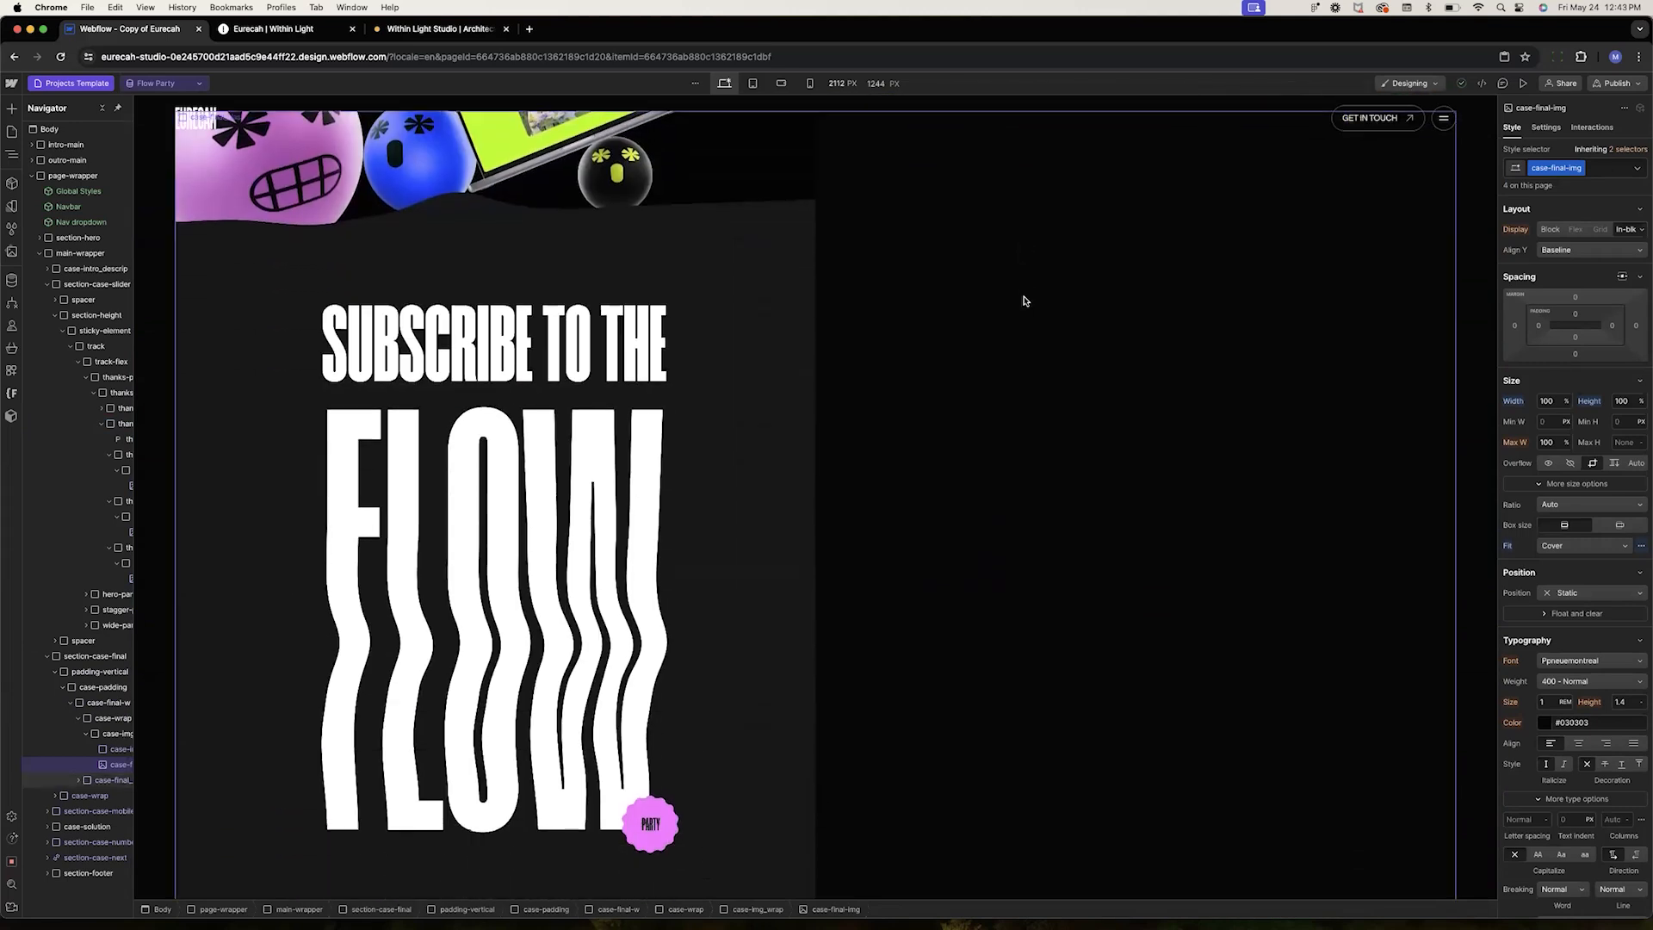
pyautogui.scroll(-5, 245, 337)
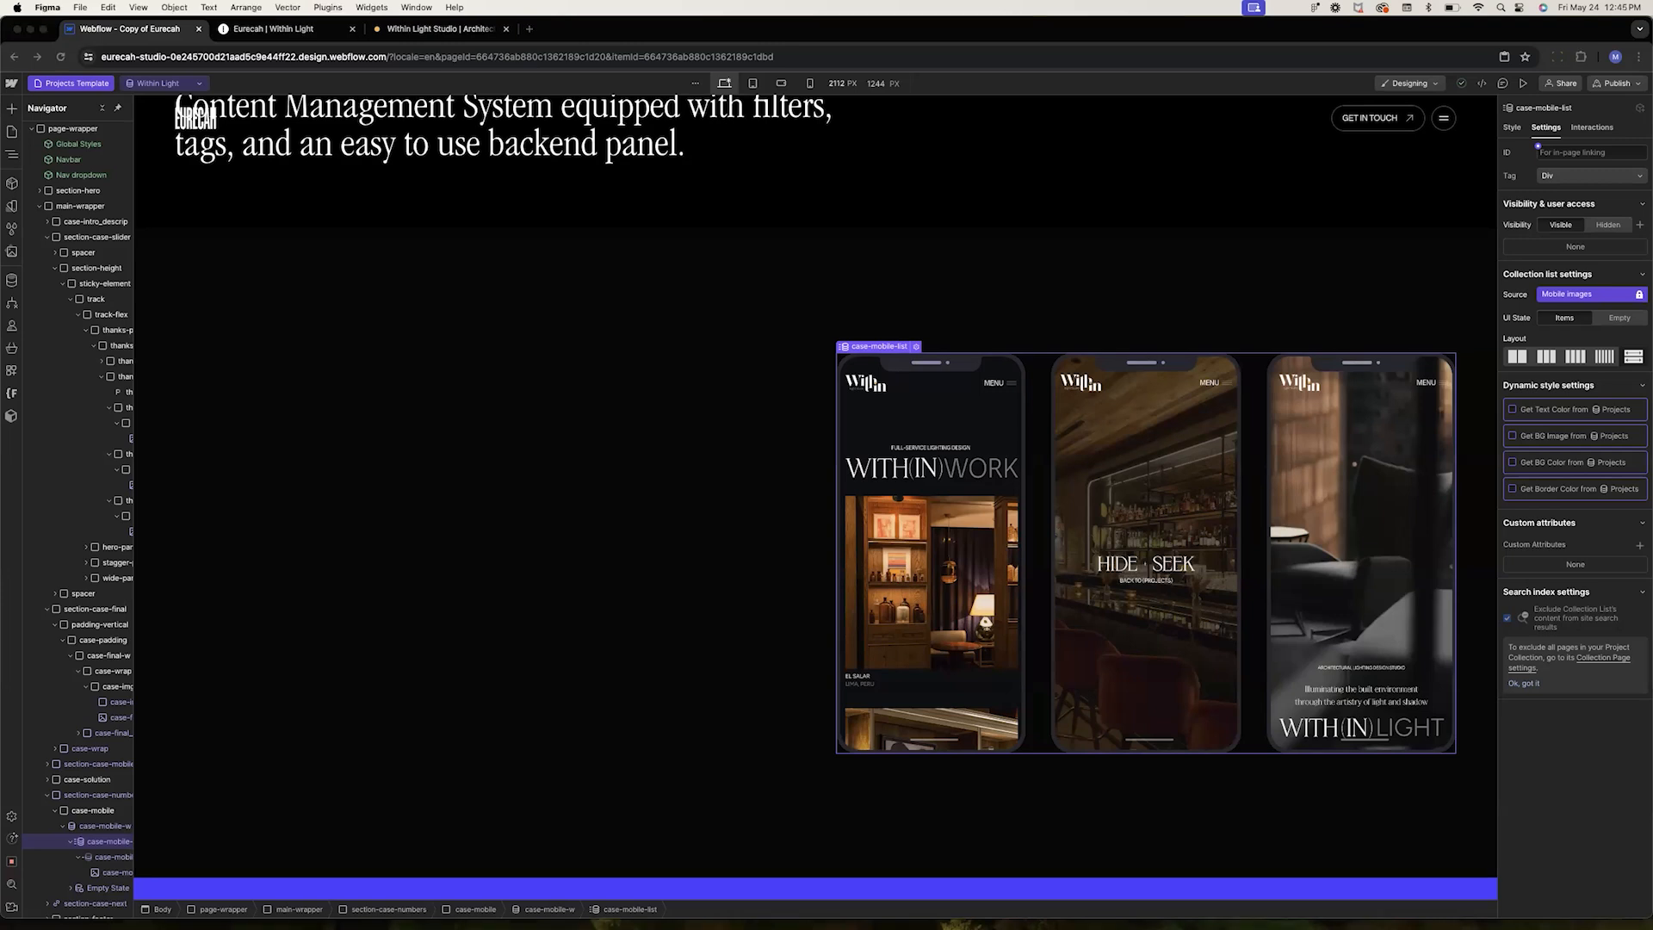
# Switch to Figma and select the Case Studies - Otherworld frame on the 02 - DESIGN page to view it
pyautogui.press('super+Tab')
pyautogui.click(52, 155)
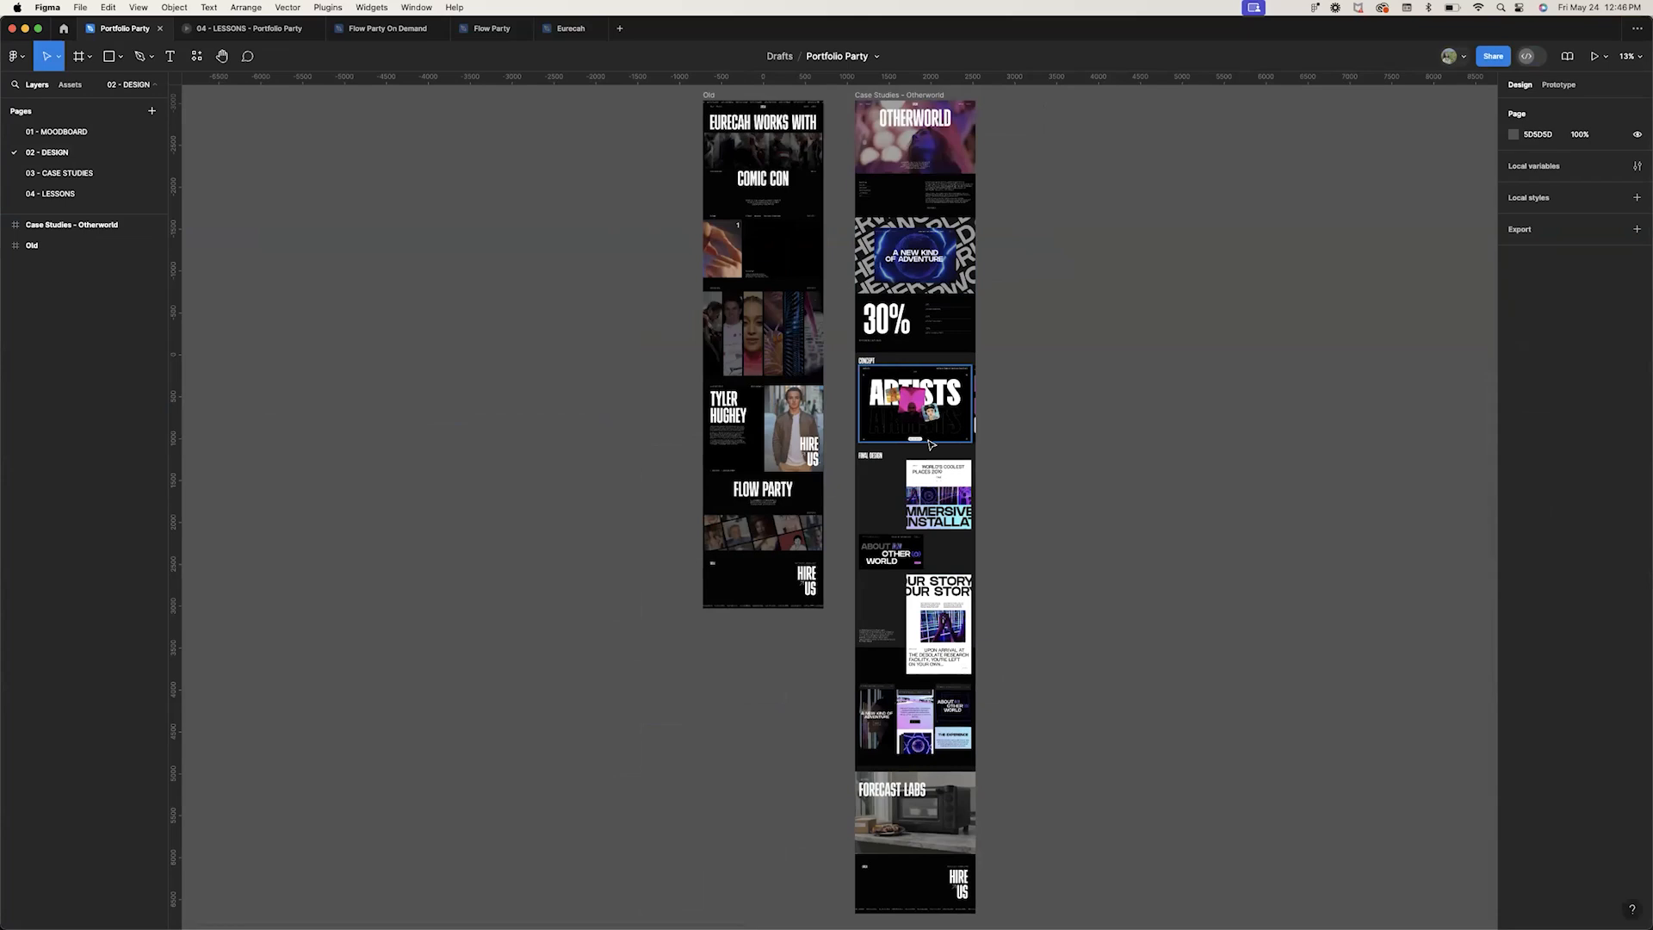
pyautogui.hscroll(2, 930, 444)
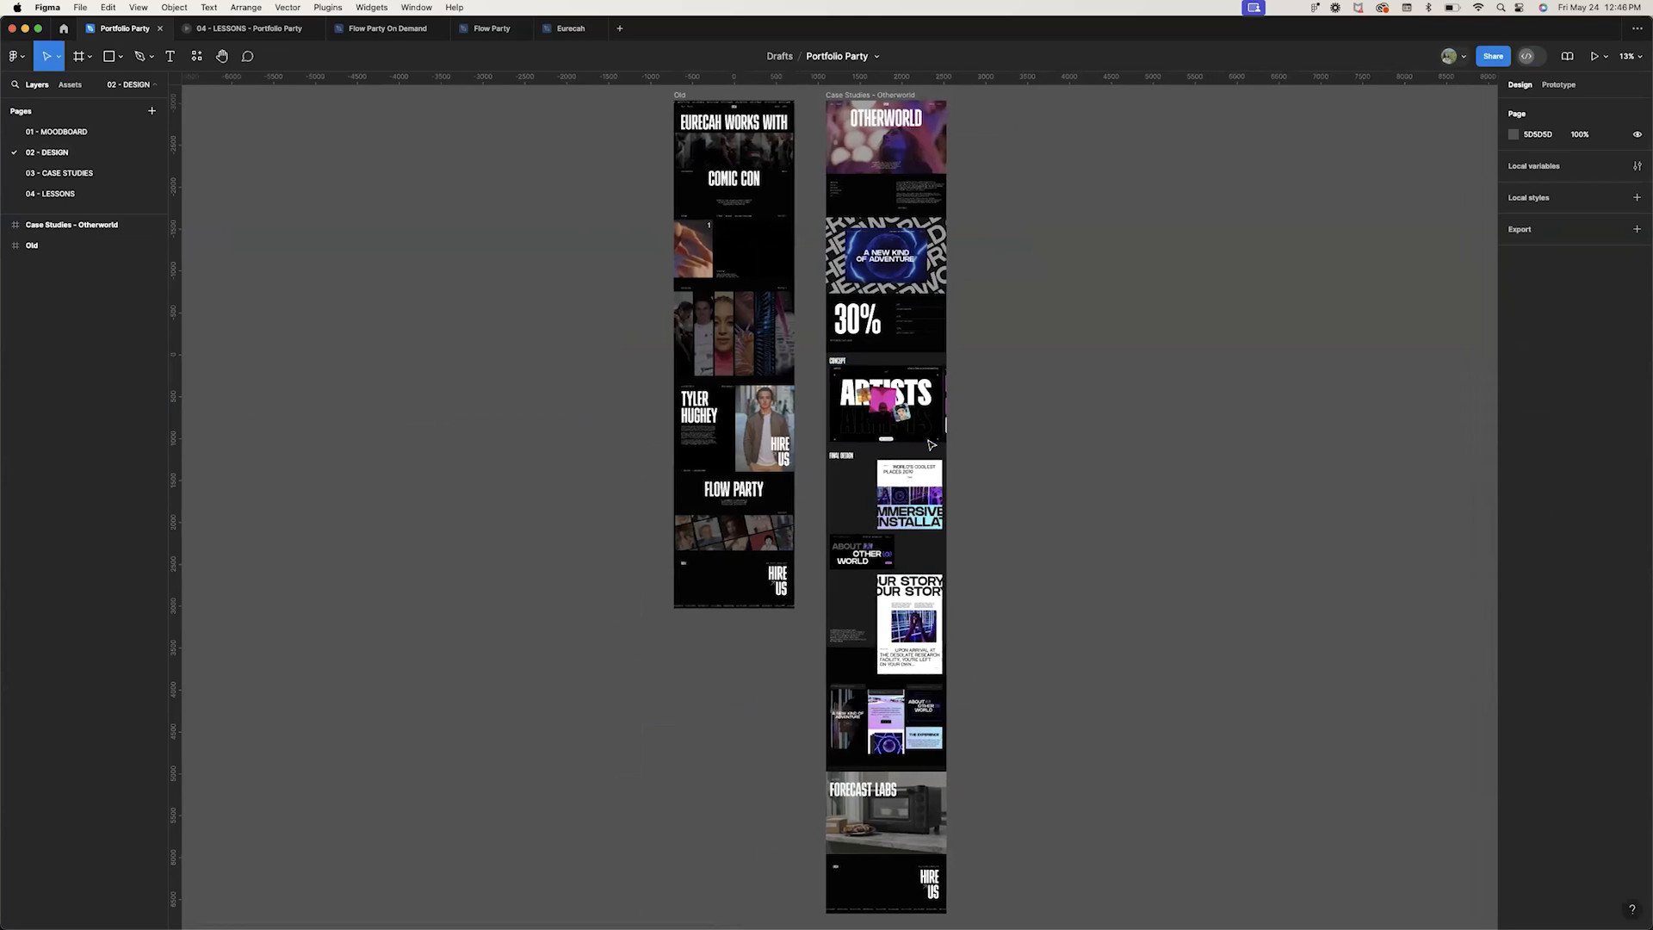
pyautogui.click(872, 98)
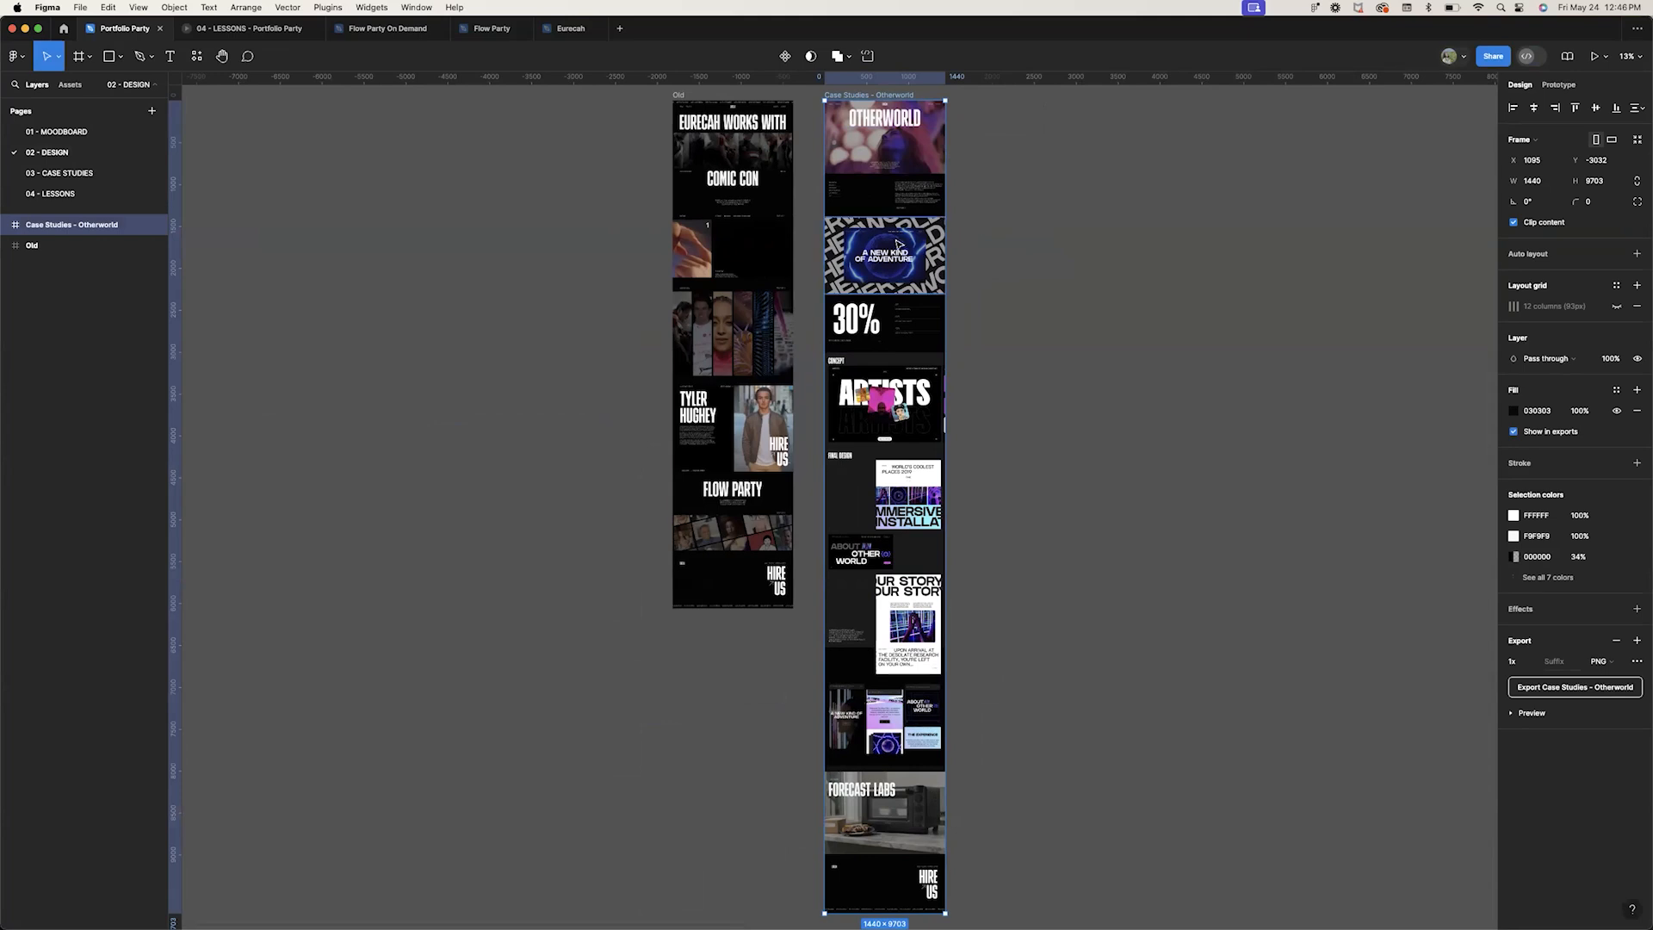
pyautogui.scroll(5, 900, 244)
pyautogui.scroll(3, 898, 244)
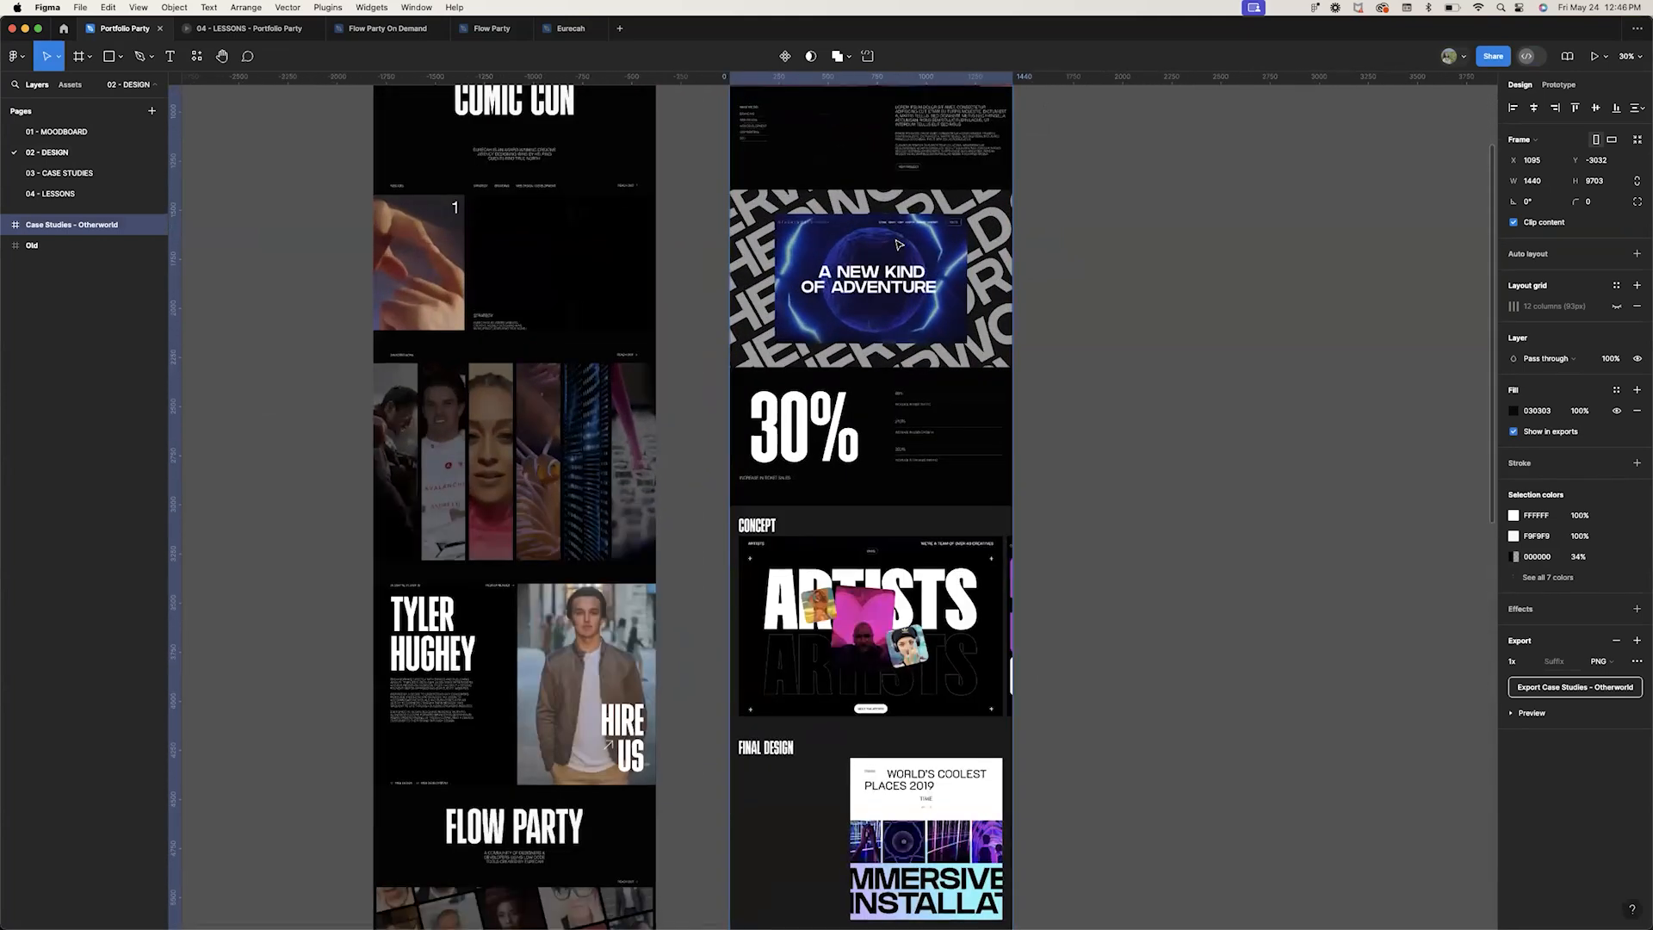
pyautogui.scroll(3, 898, 244)
pyautogui.scroll(10, 898, 245)
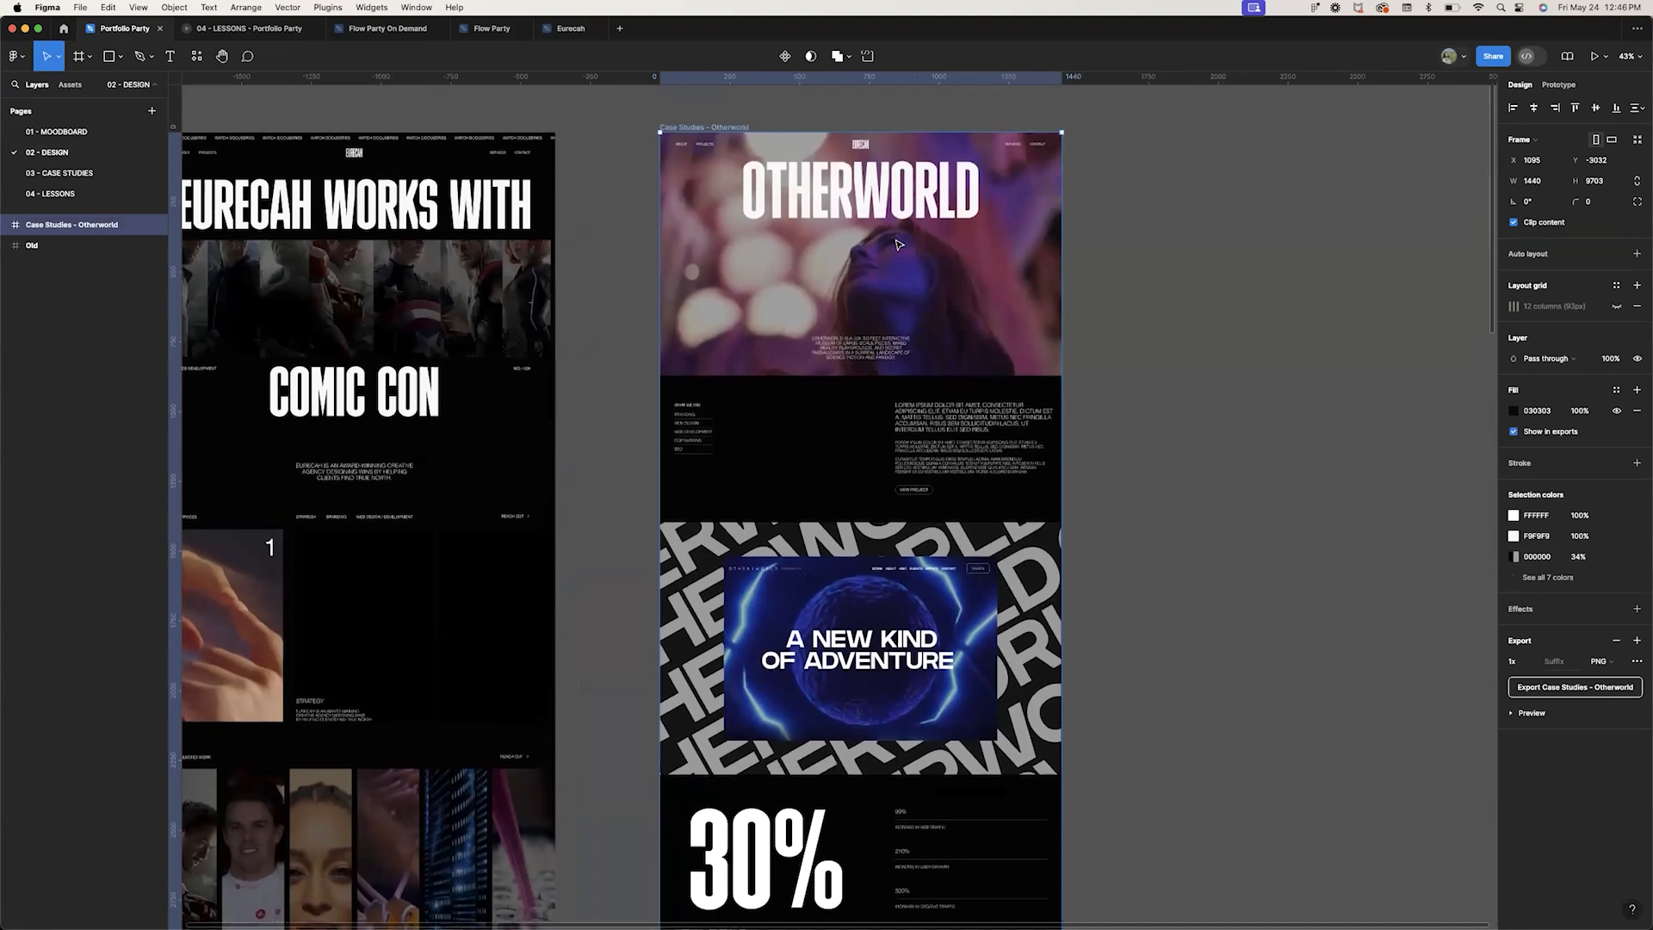
# Scroll down the Otherworld case study frame, selecting its final design screenshots and text block to inspect them
pyautogui.scroll(-3, 898, 245)
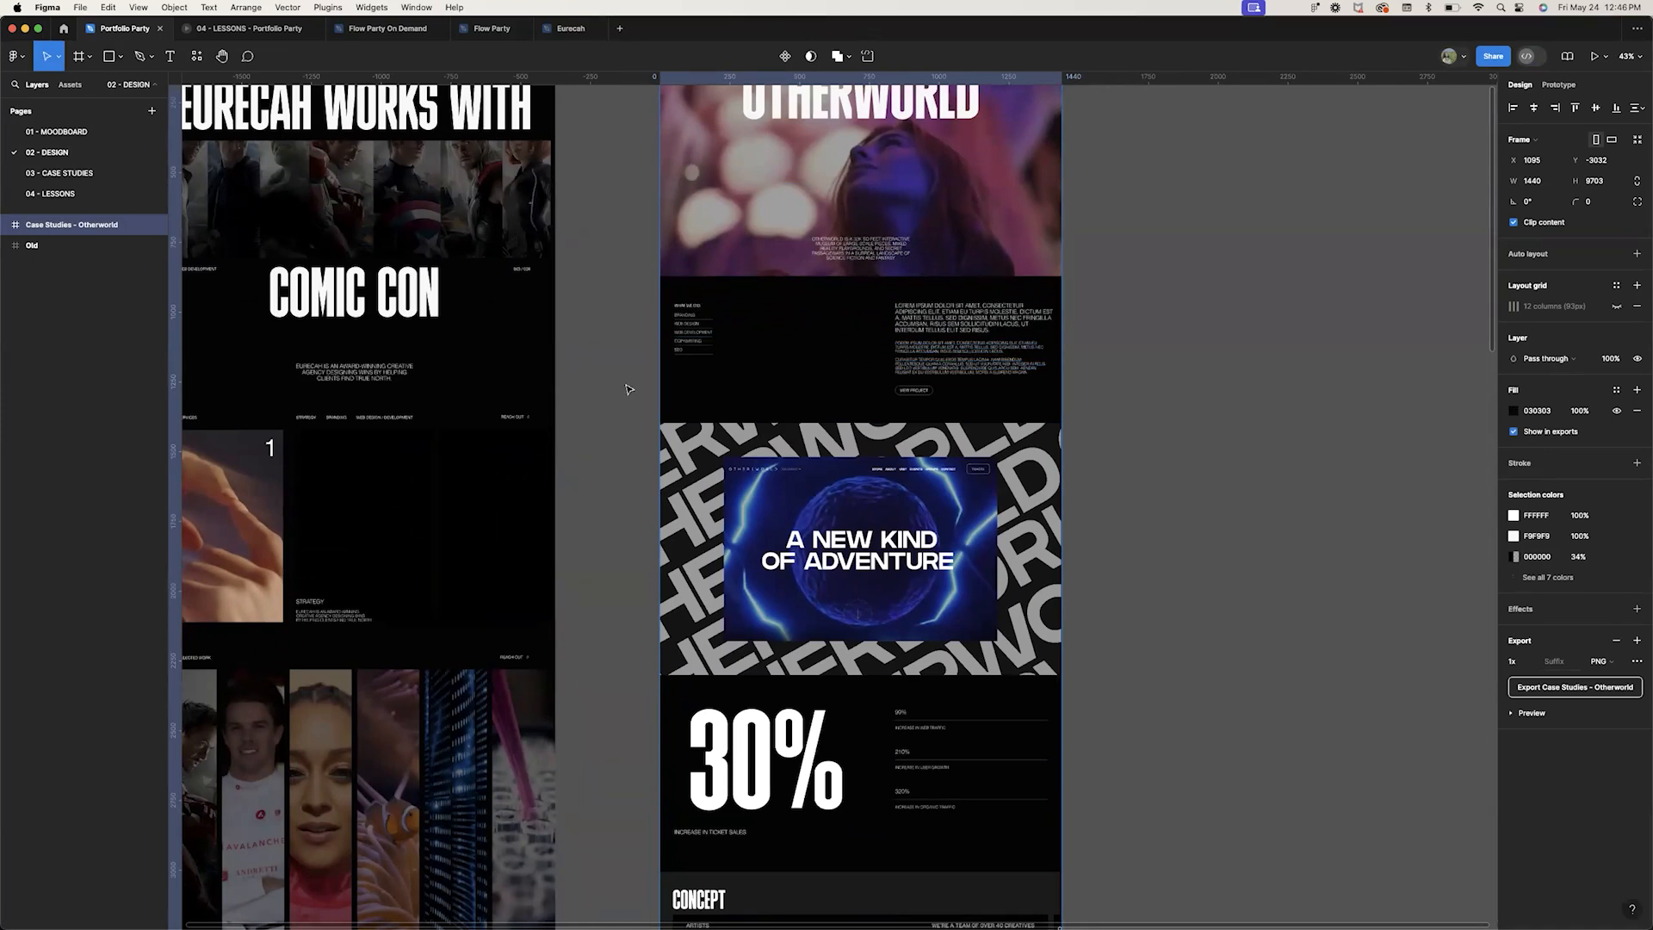
pyautogui.scroll(-4, 783, 517)
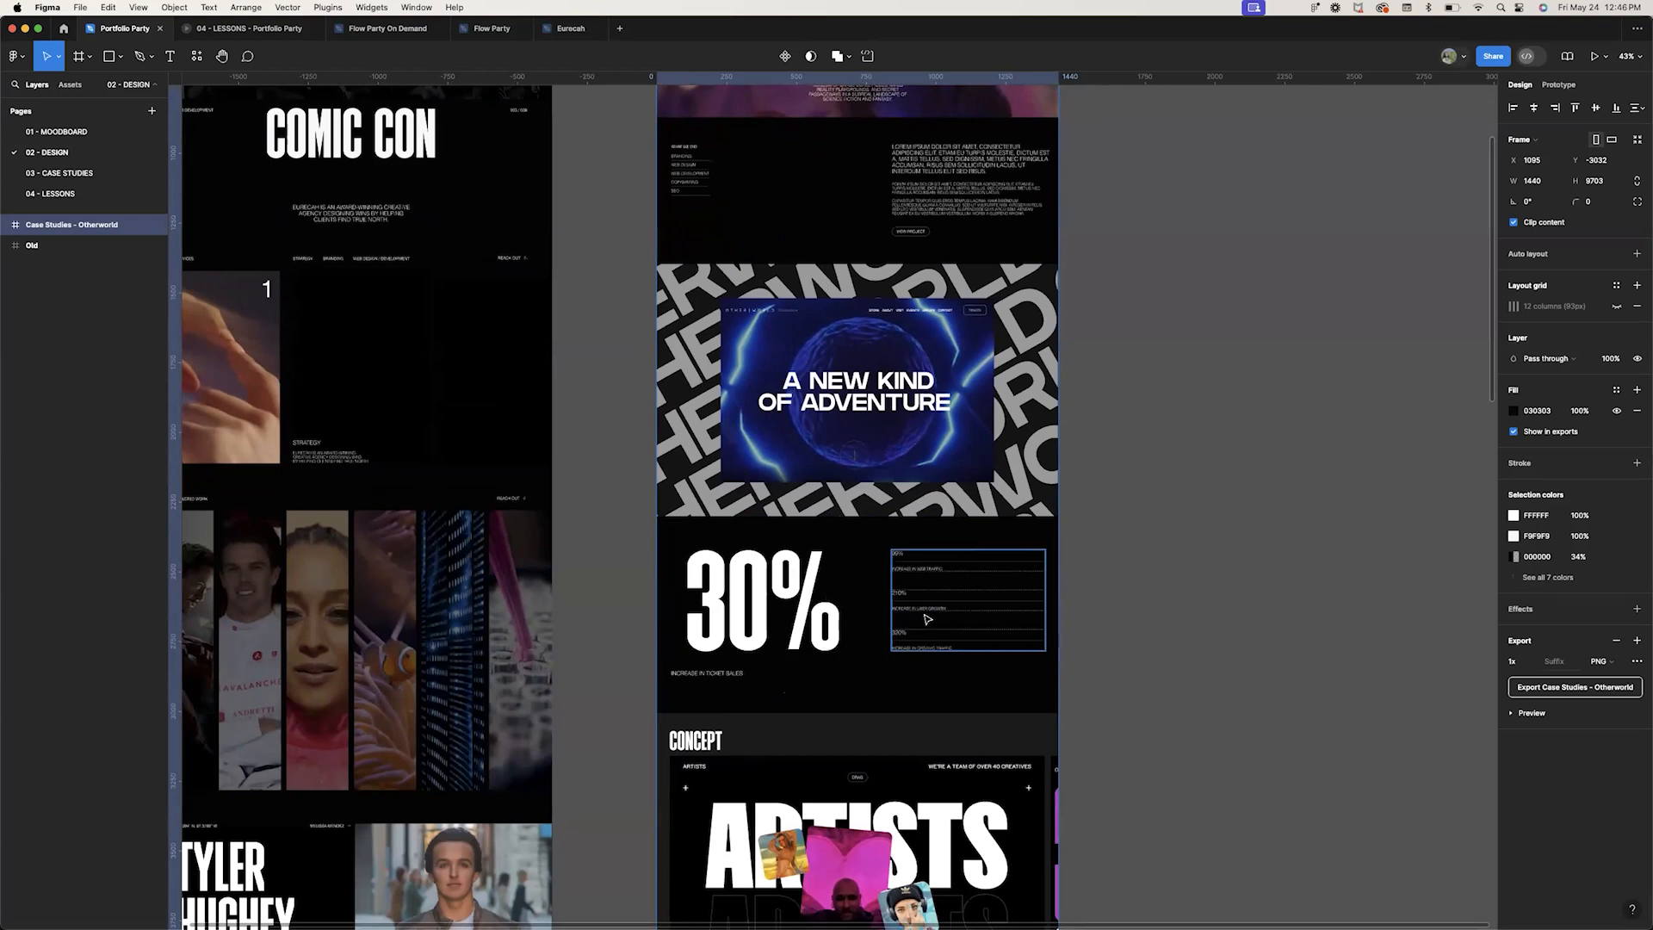
pyautogui.scroll(-3, 881, 600)
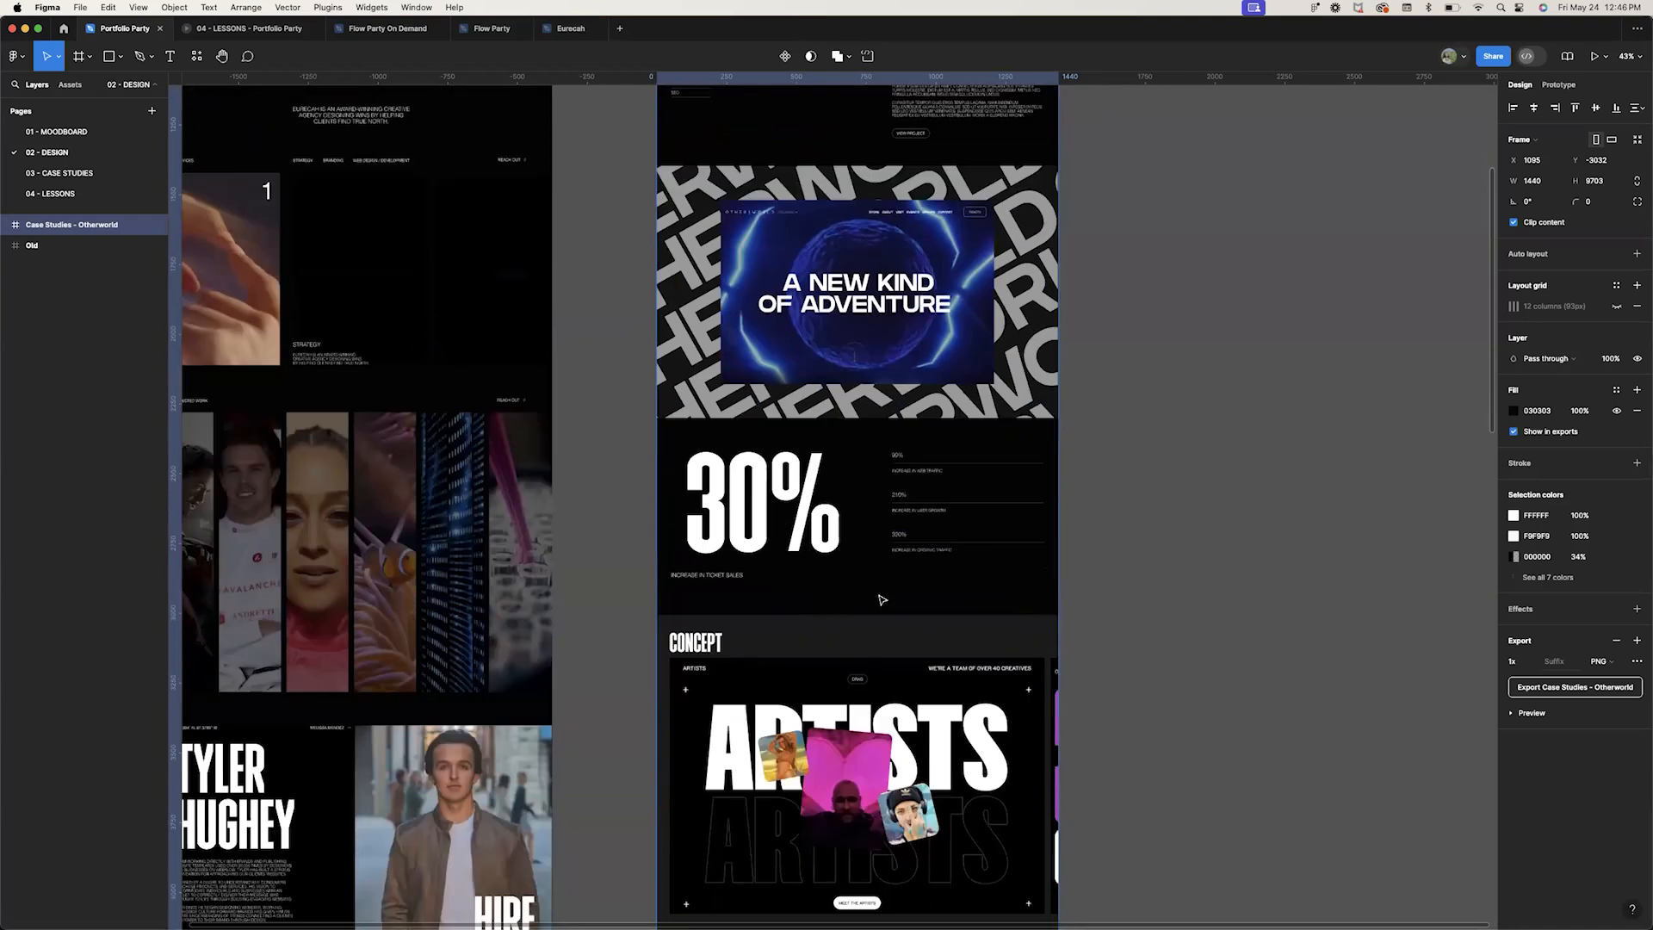
pyautogui.scroll(-10, 882, 600)
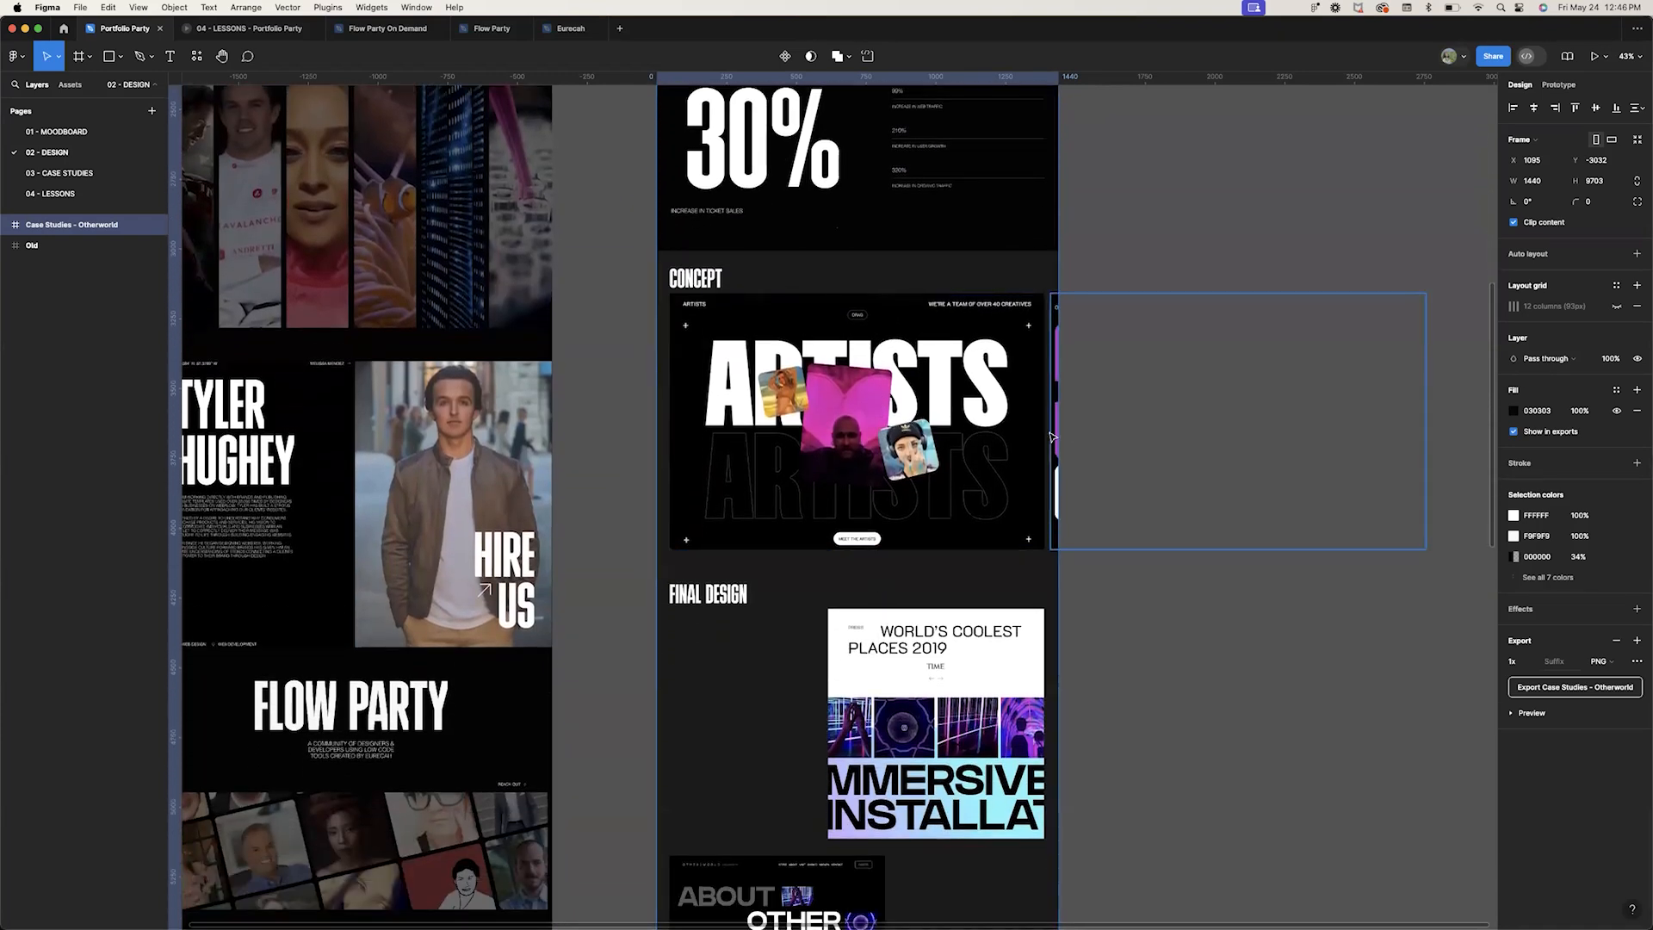
pyautogui.scroll(-9, 794, 449)
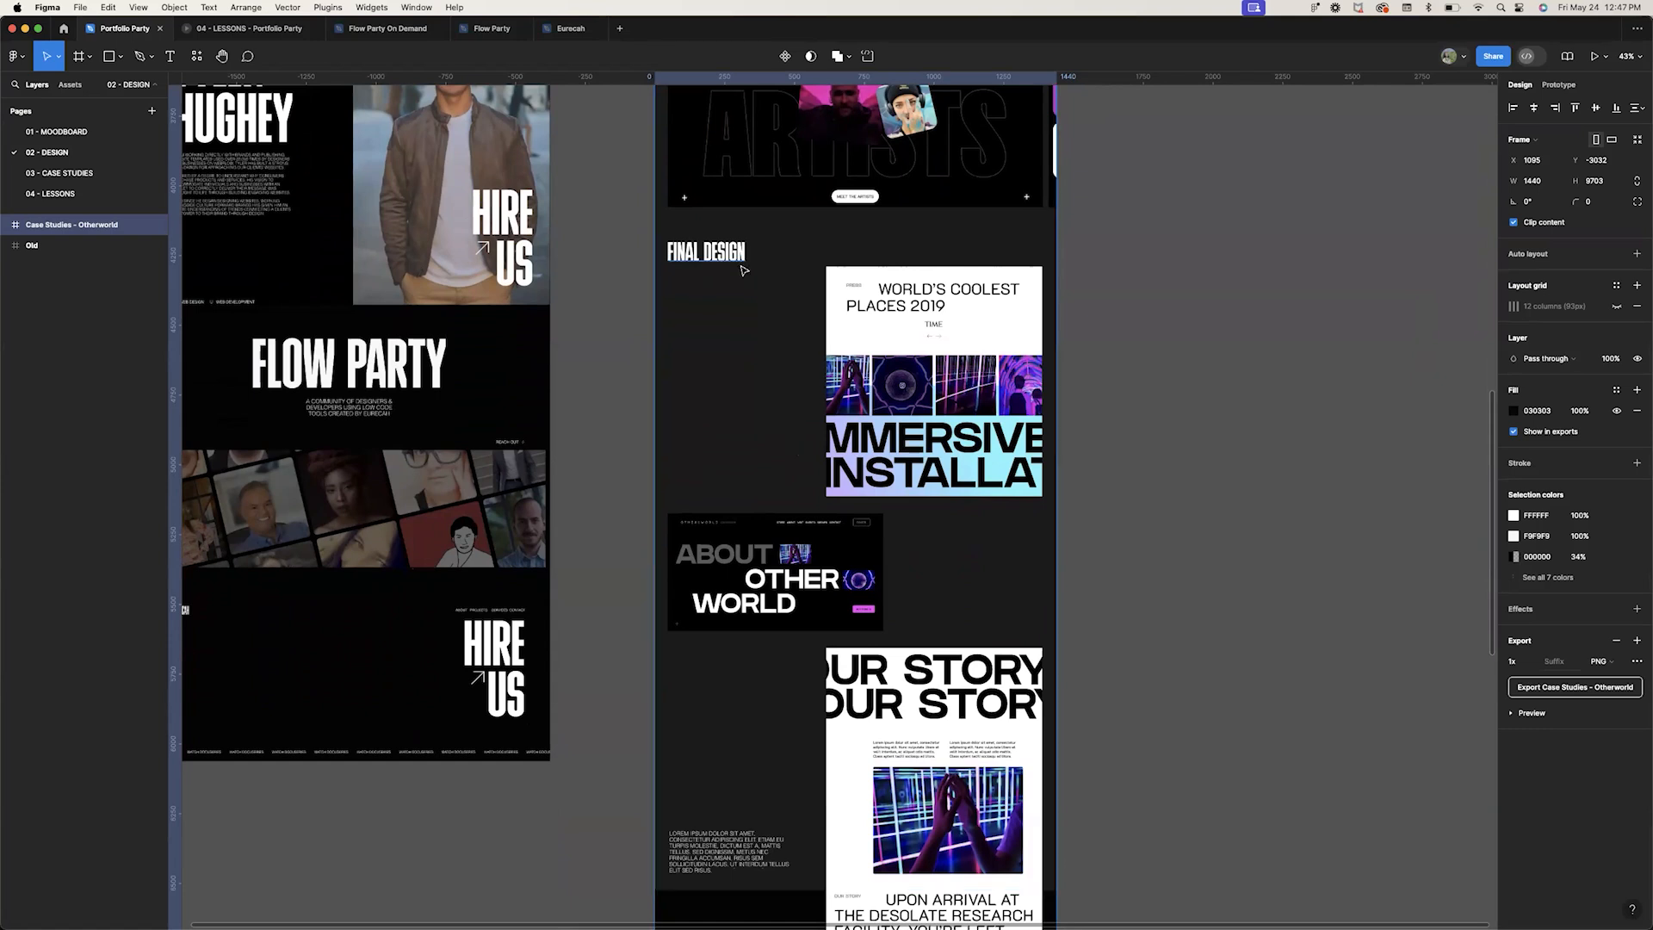
pyautogui.click(742, 625)
pyautogui.scroll(-5, 850, 667)
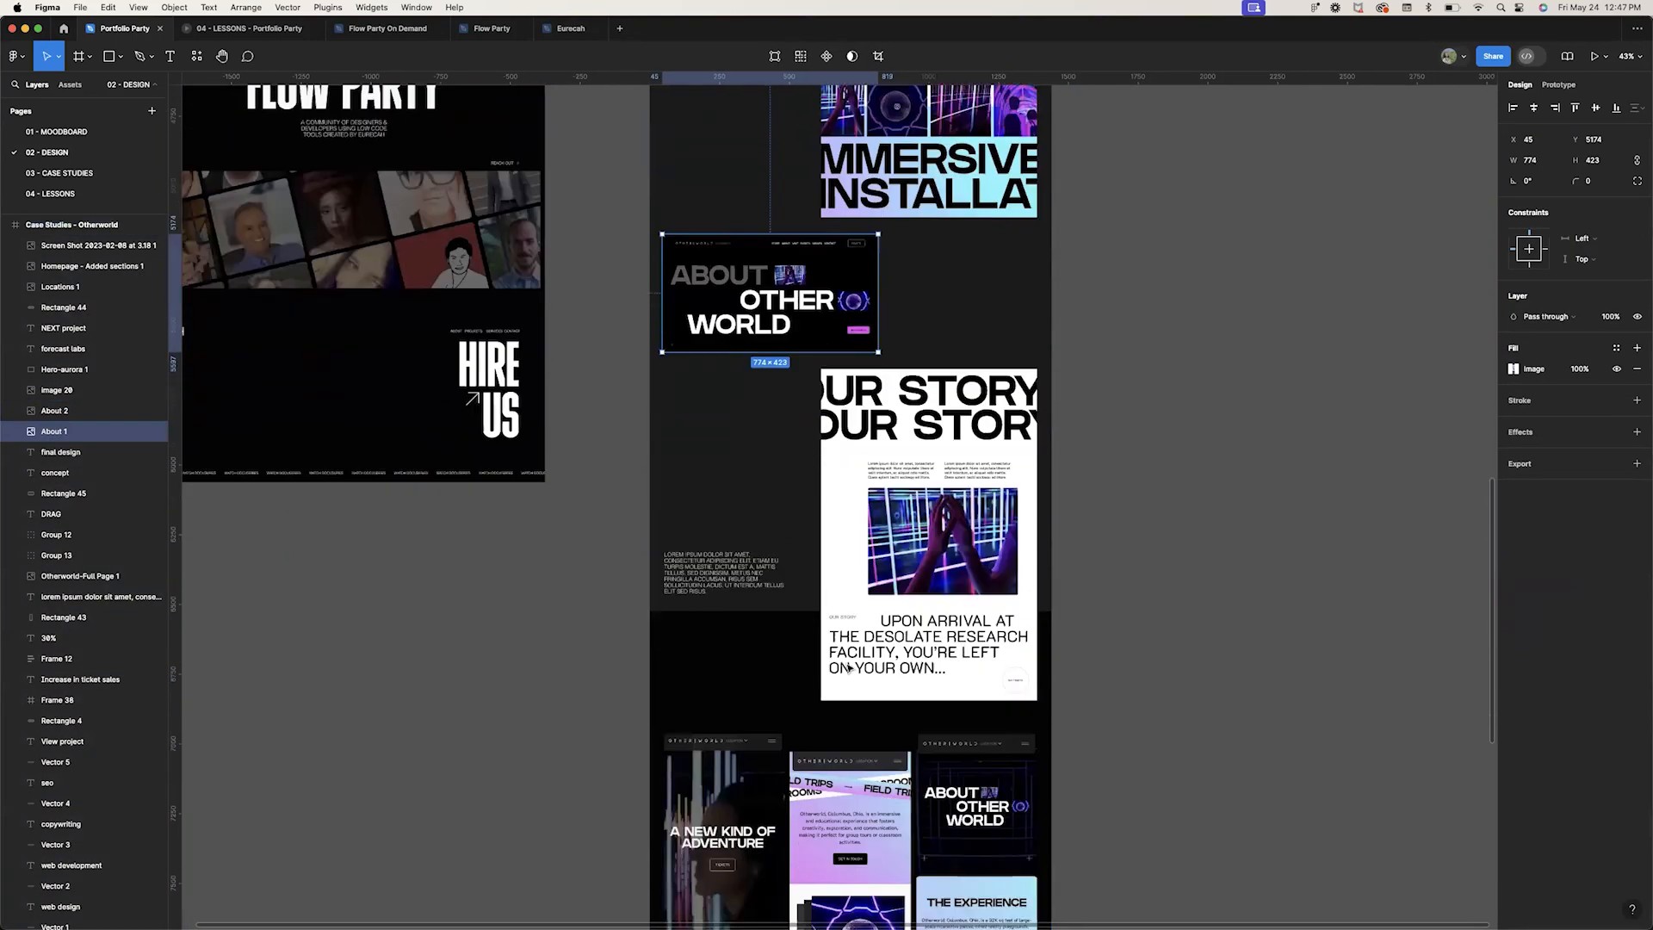
pyautogui.click(711, 446)
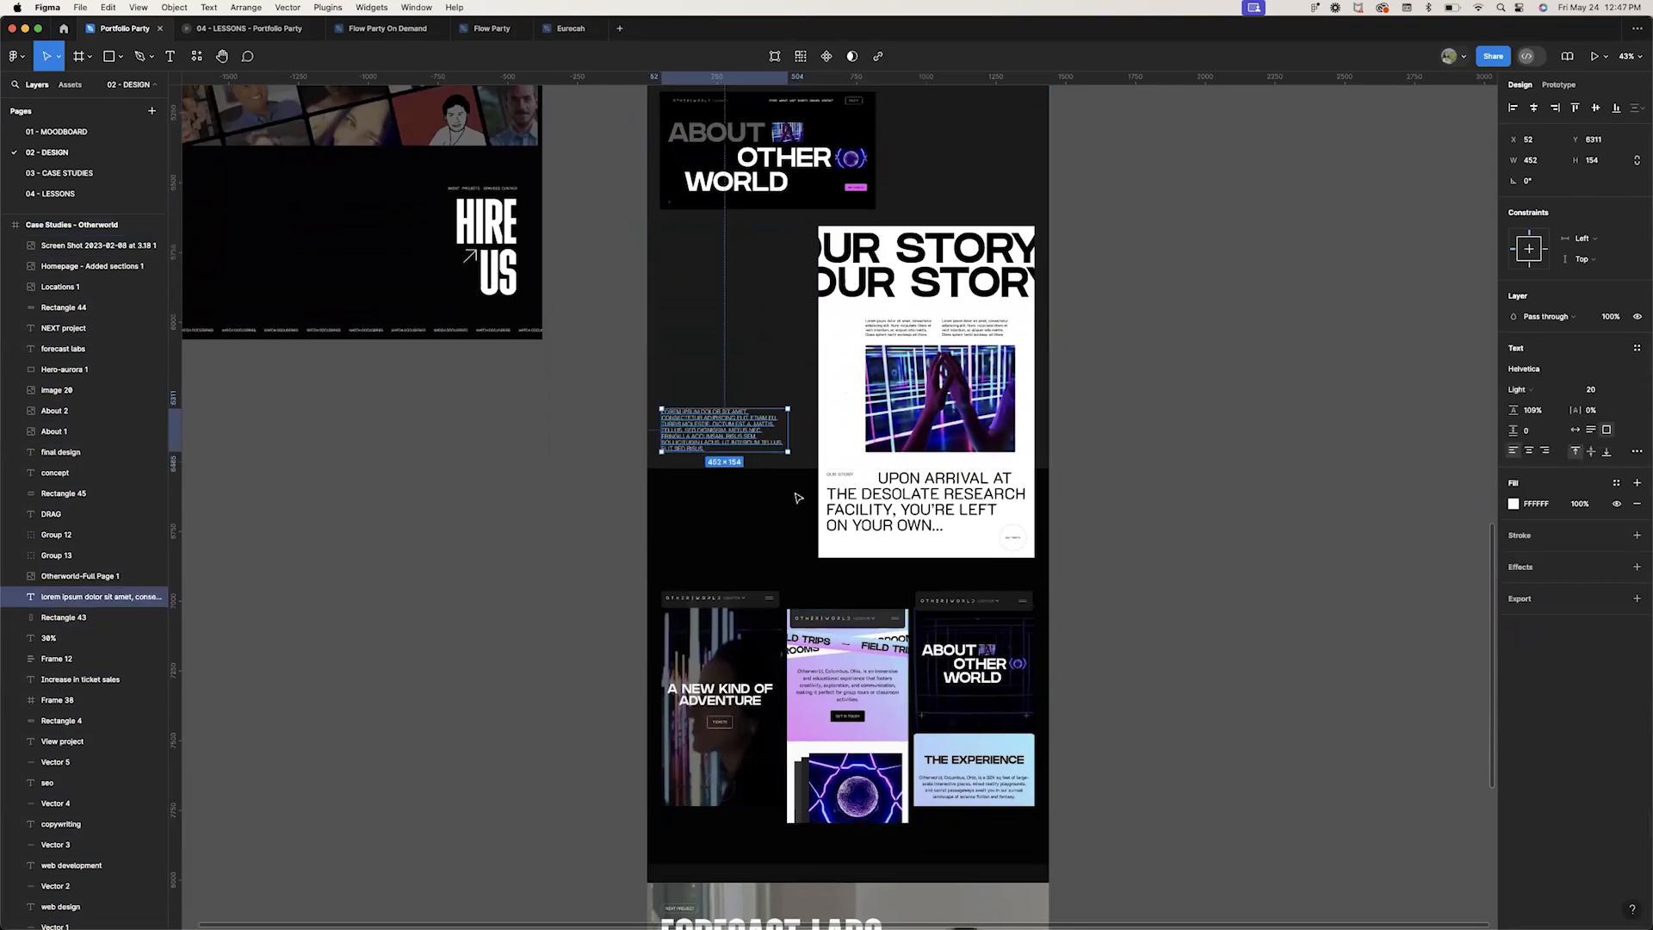
pyautogui.scroll(-2, 790, 492)
pyautogui.scroll(-2, 790, 492)
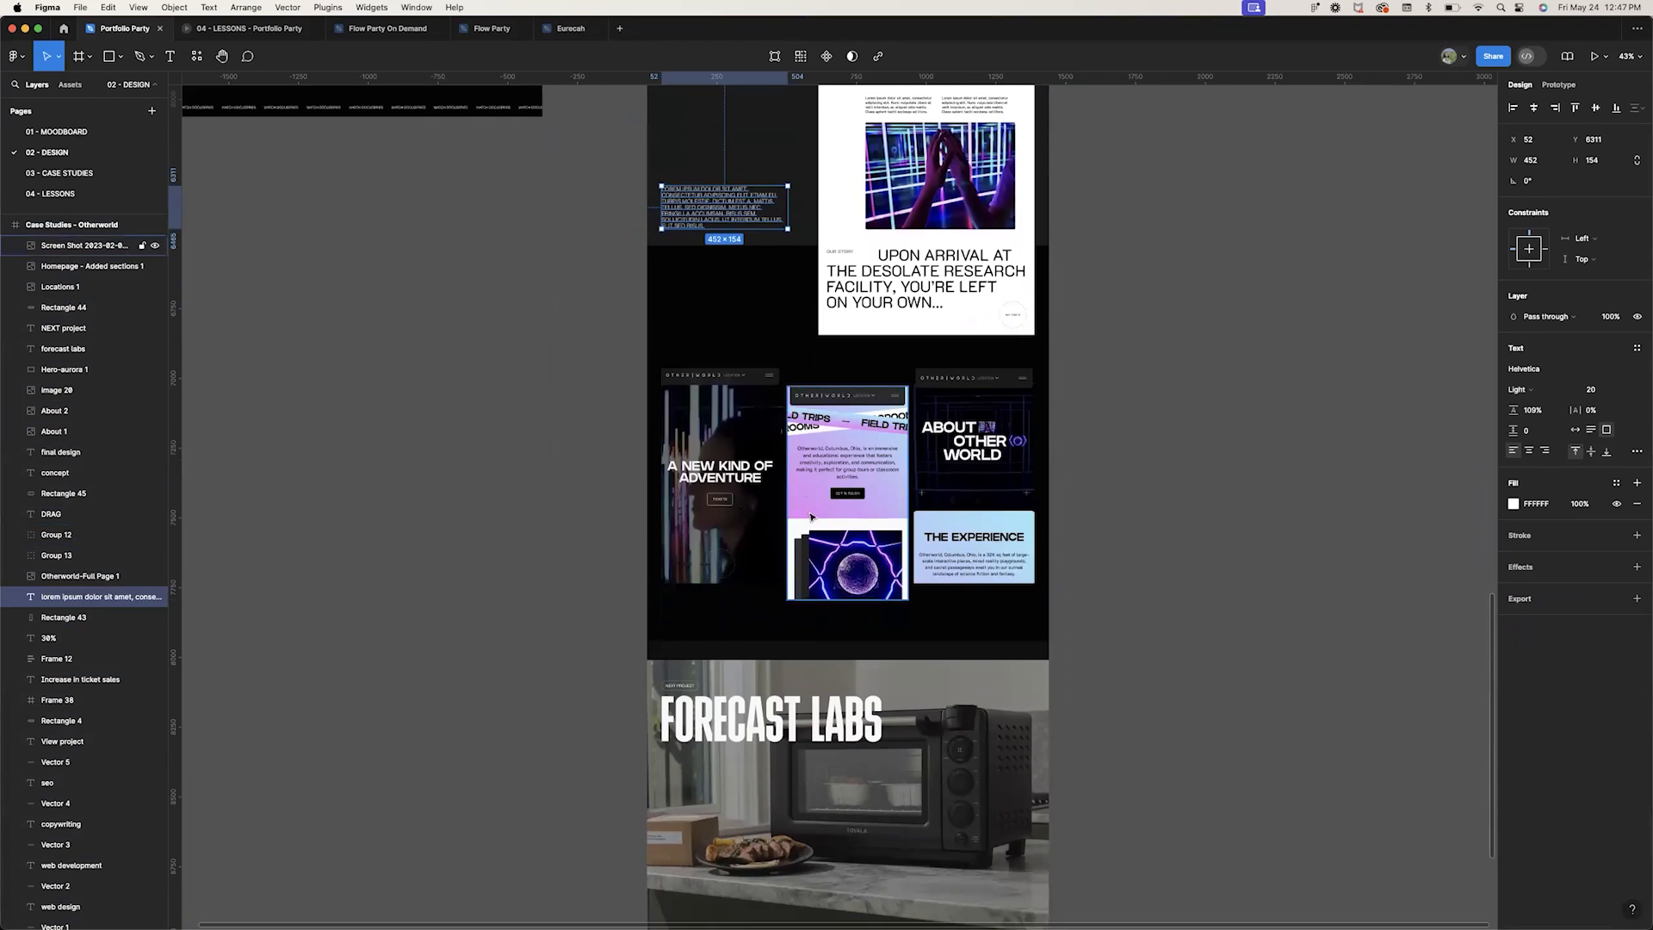
pyautogui.click(800, 493)
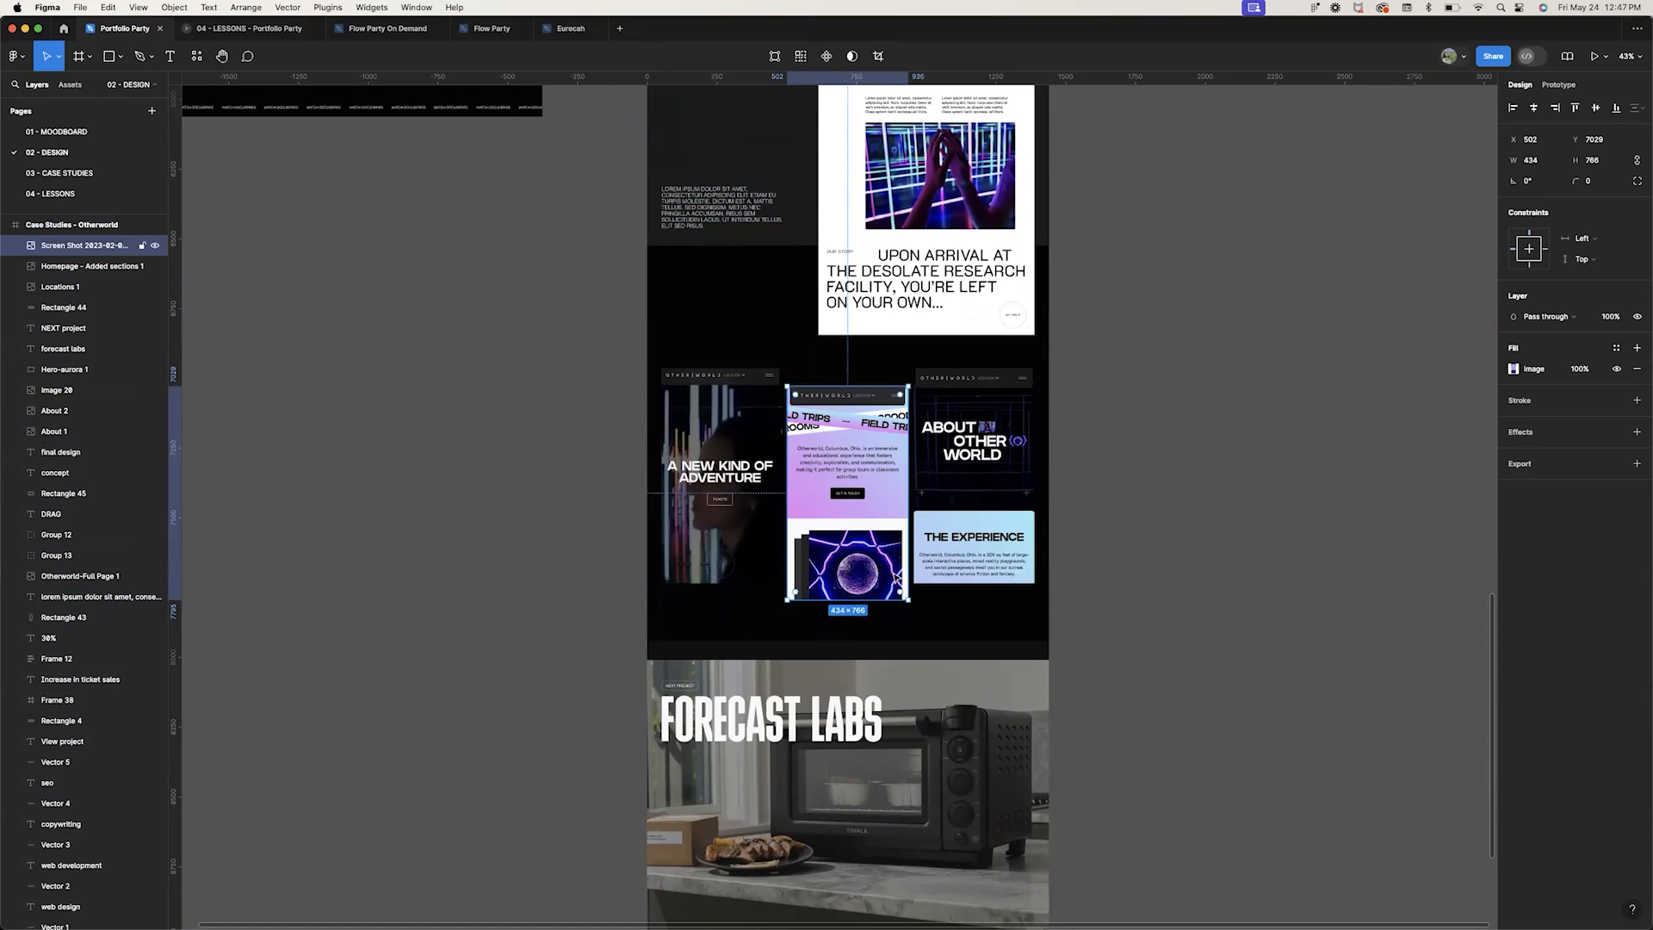
# Scroll back up through the Otherworld frame to its header and clear the selection
pyautogui.scroll(-2, 895, 575)
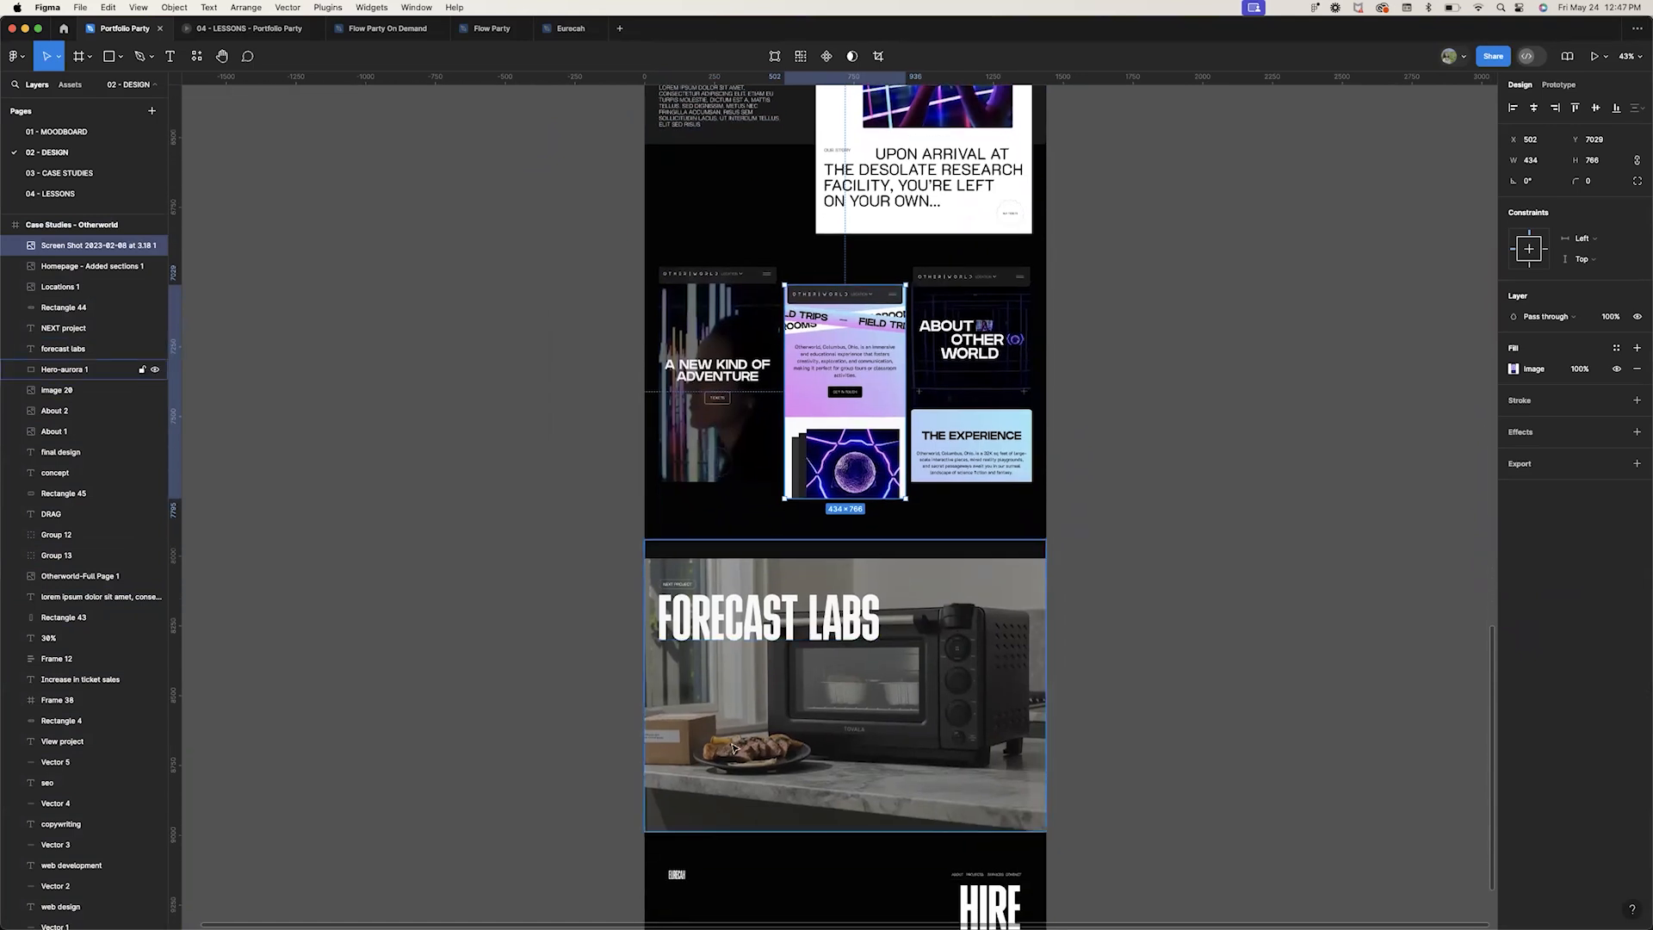
pyautogui.scroll(-3, 790, 743)
pyautogui.scroll(15, 791, 742)
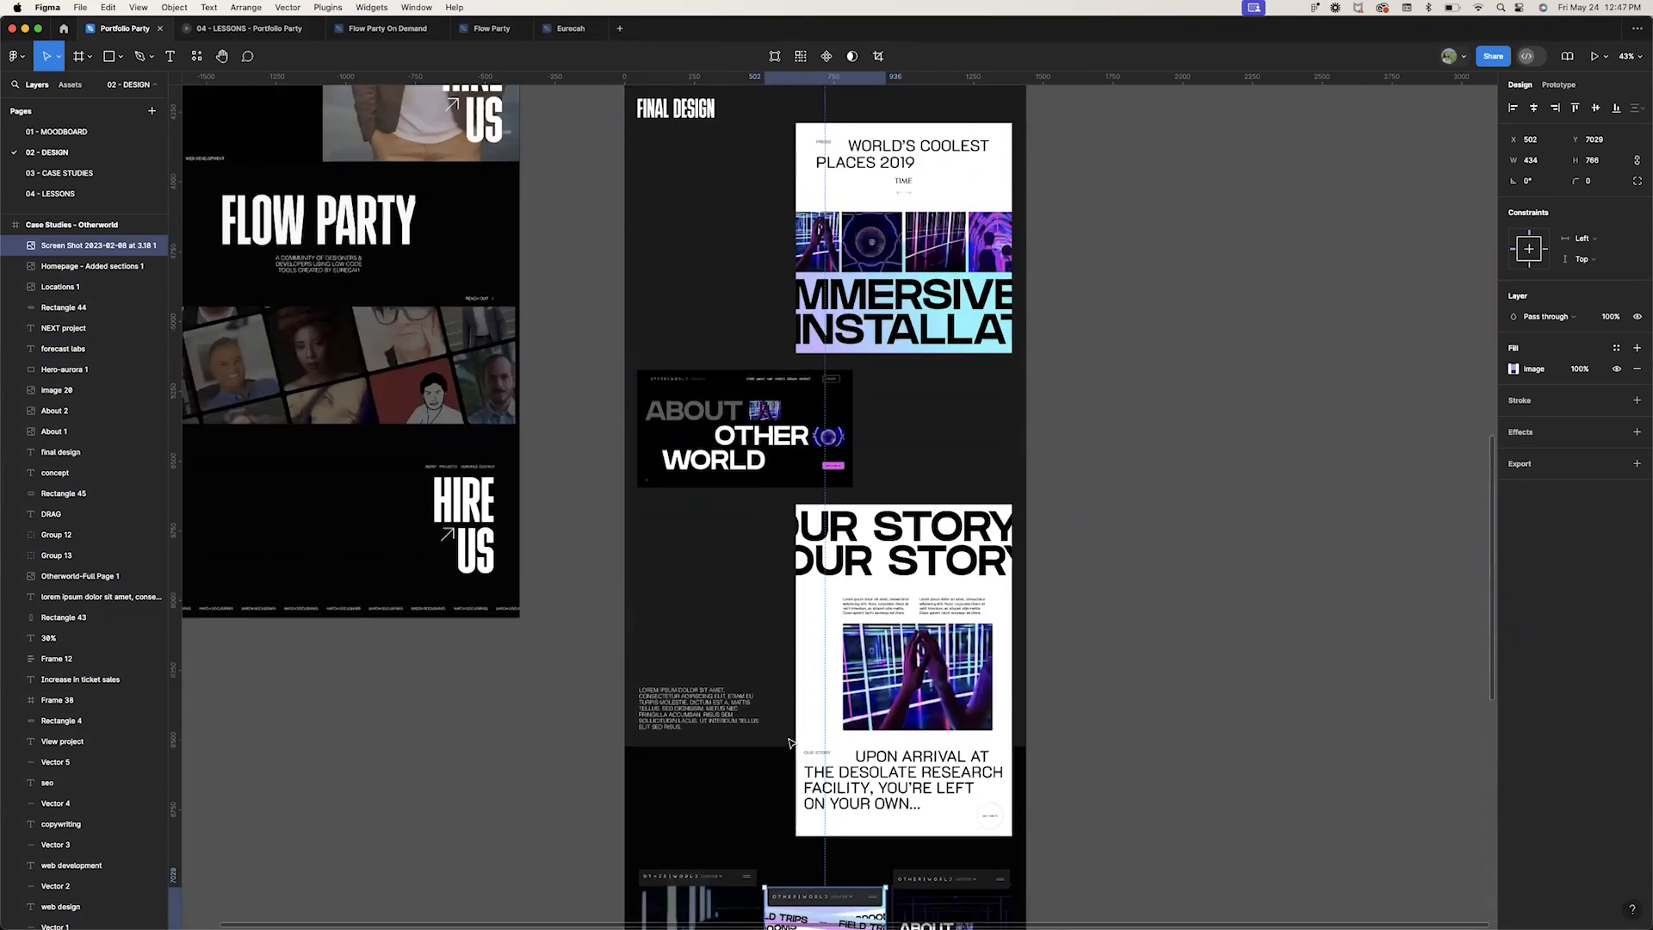
pyautogui.scroll(10, 790, 742)
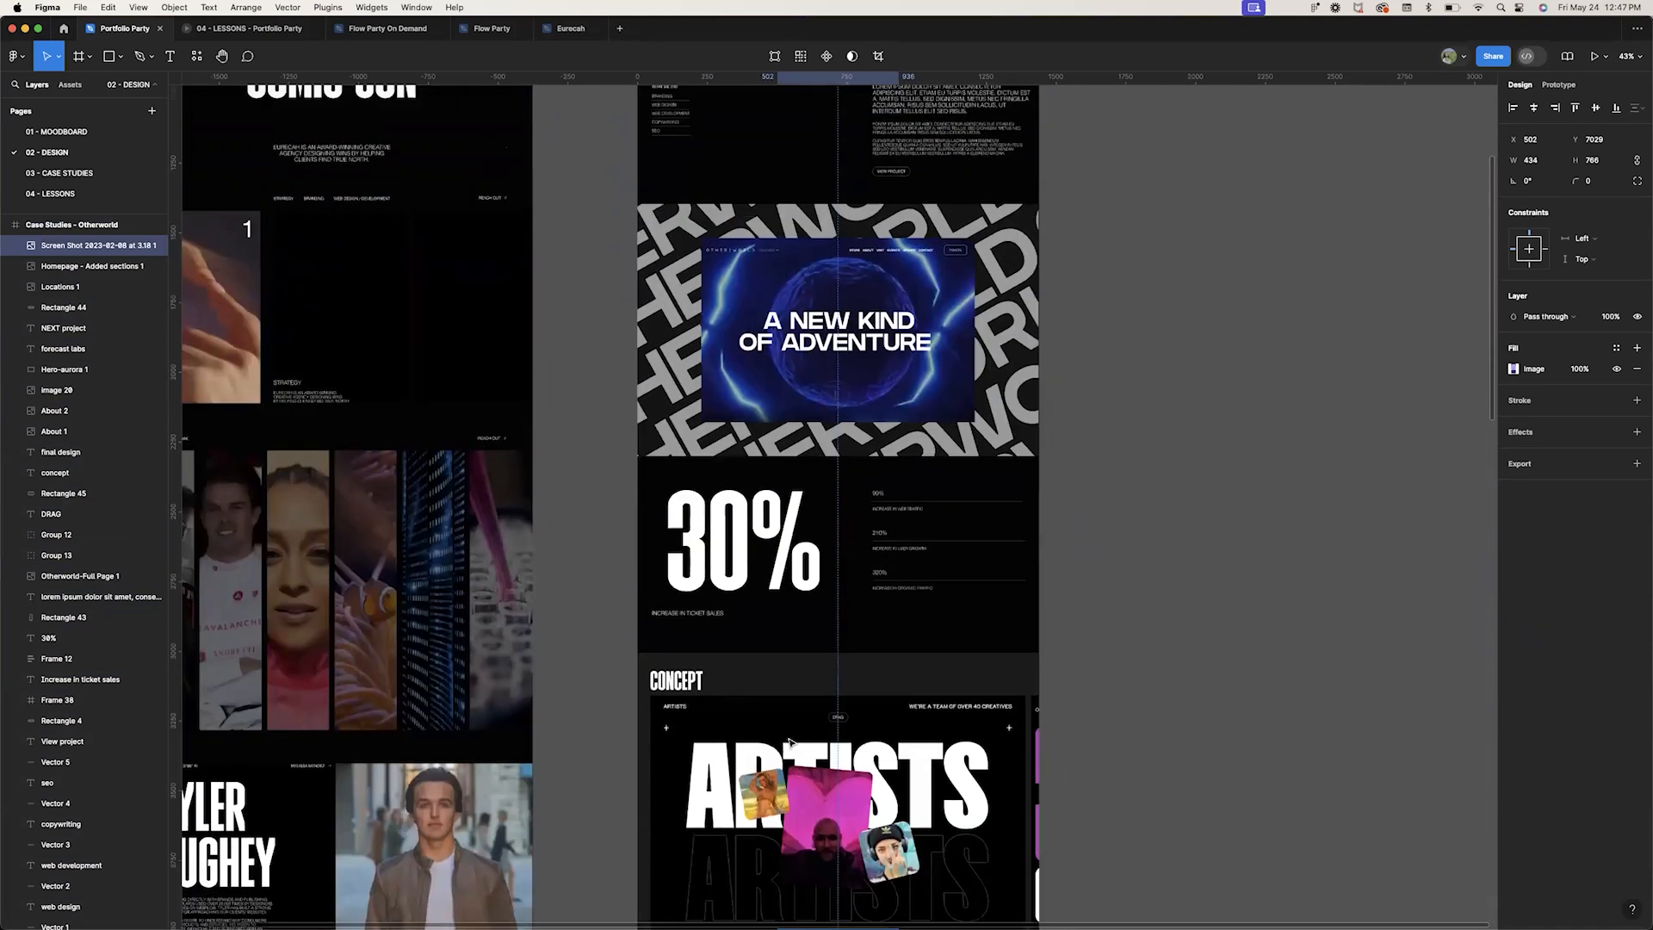
pyautogui.scroll(6, 790, 743)
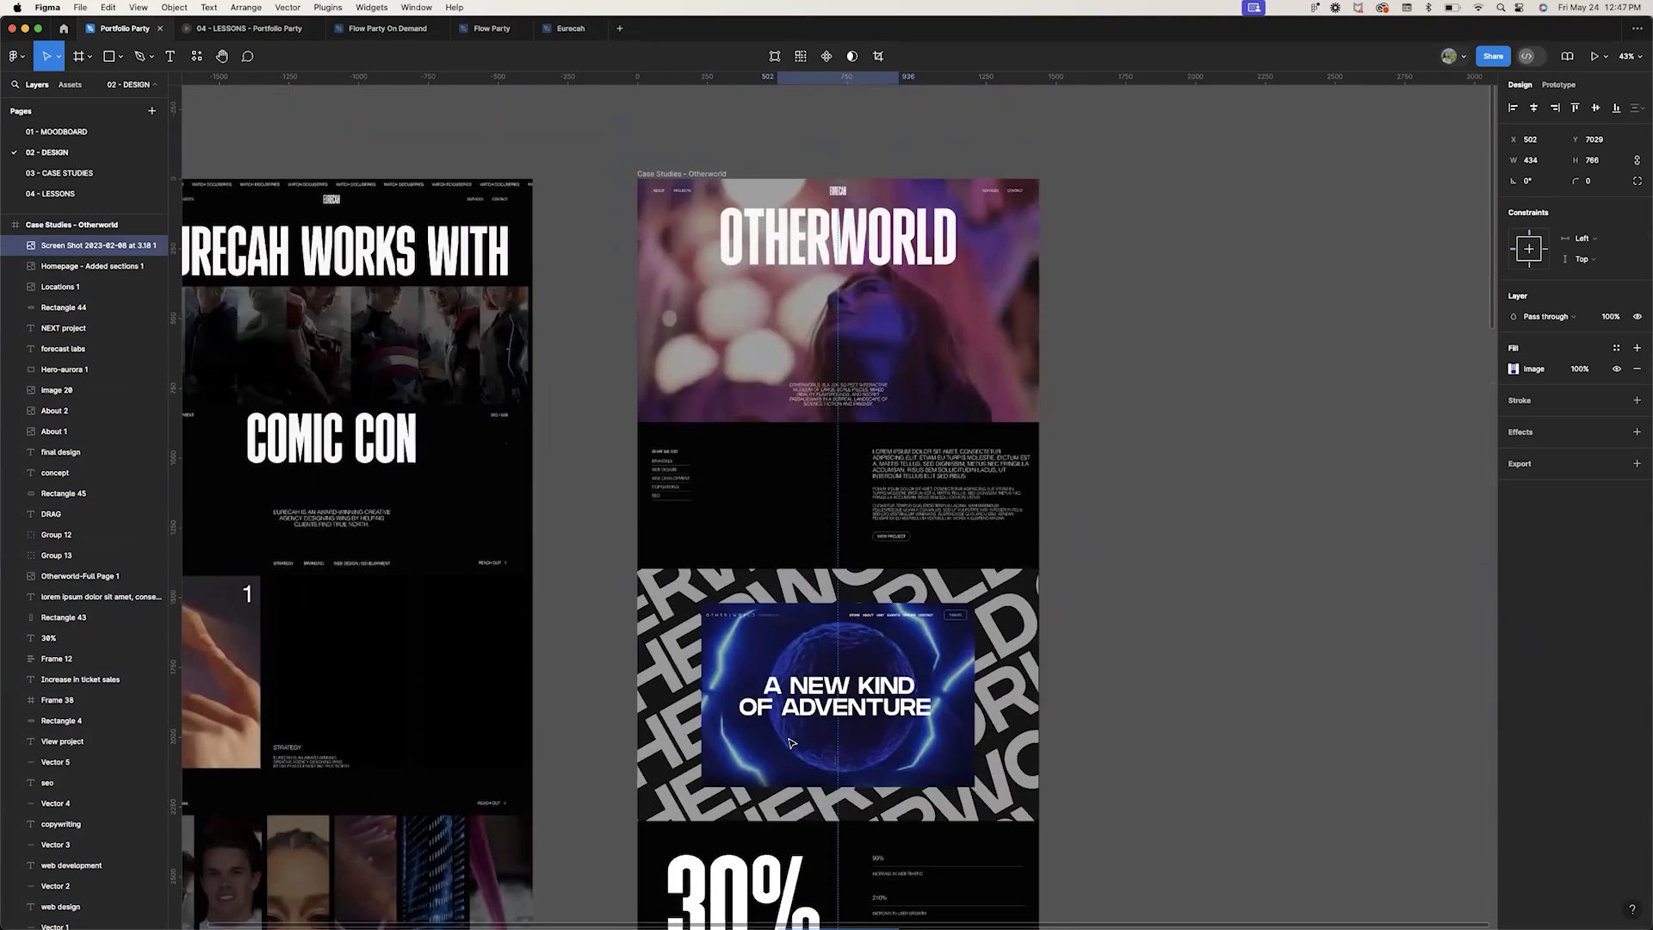
pyautogui.click(1156, 701)
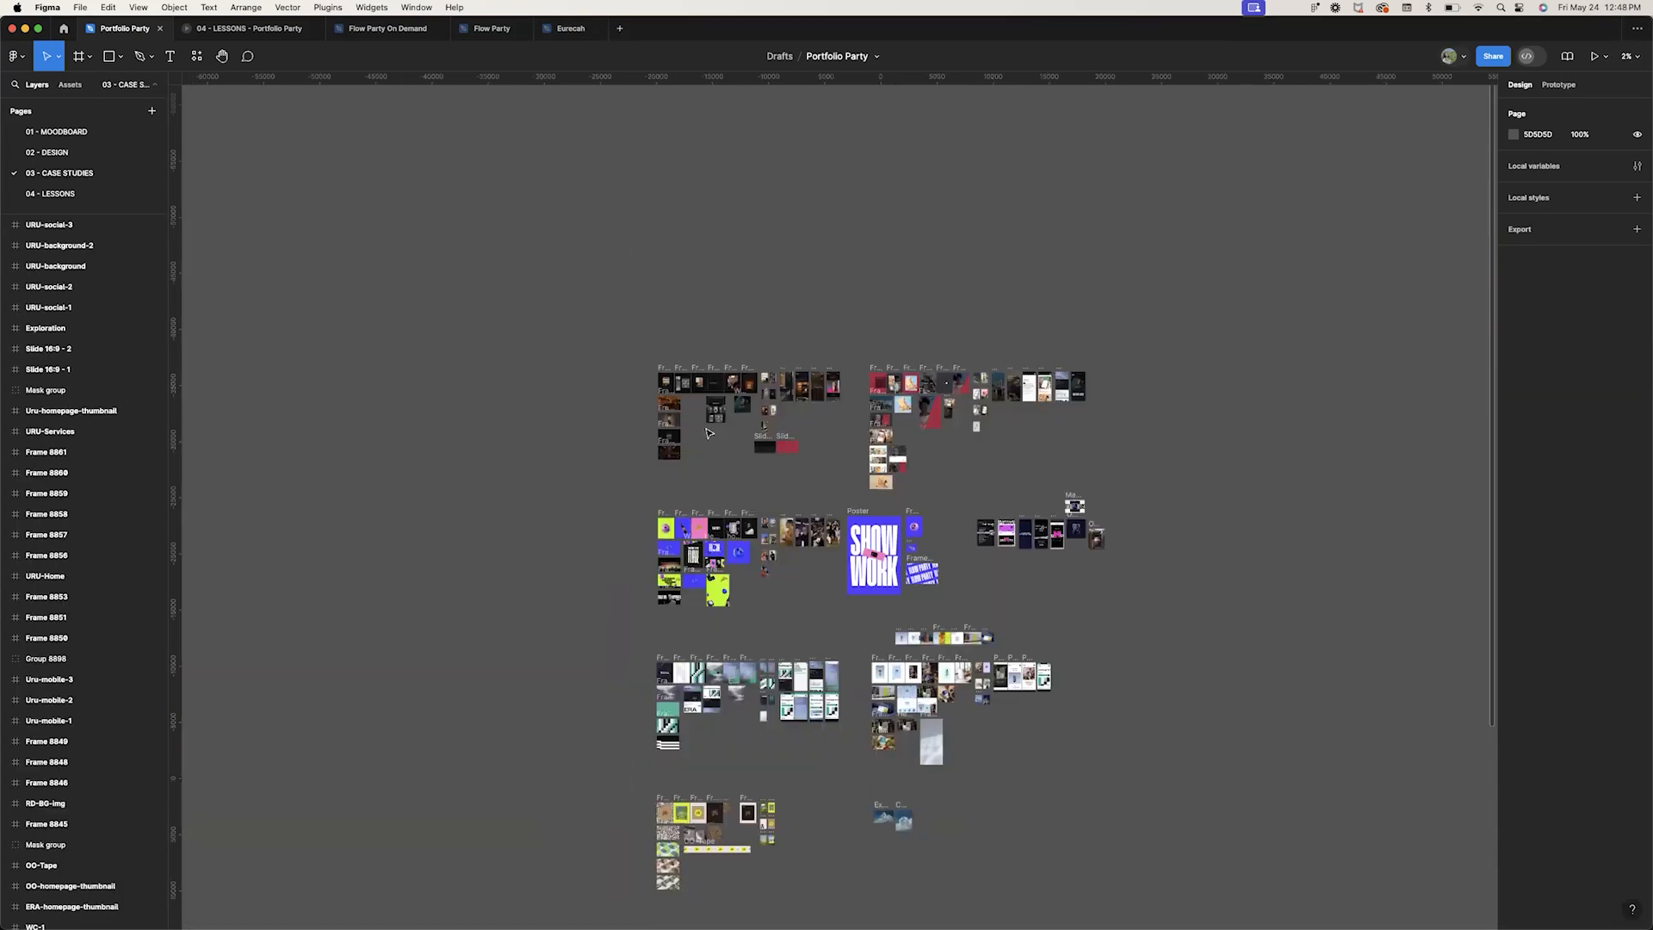
# Open the 03 - CASE STUDIES page and browse the Within Light frames with the interface hidden
pyautogui.scroll(10, 706, 431)
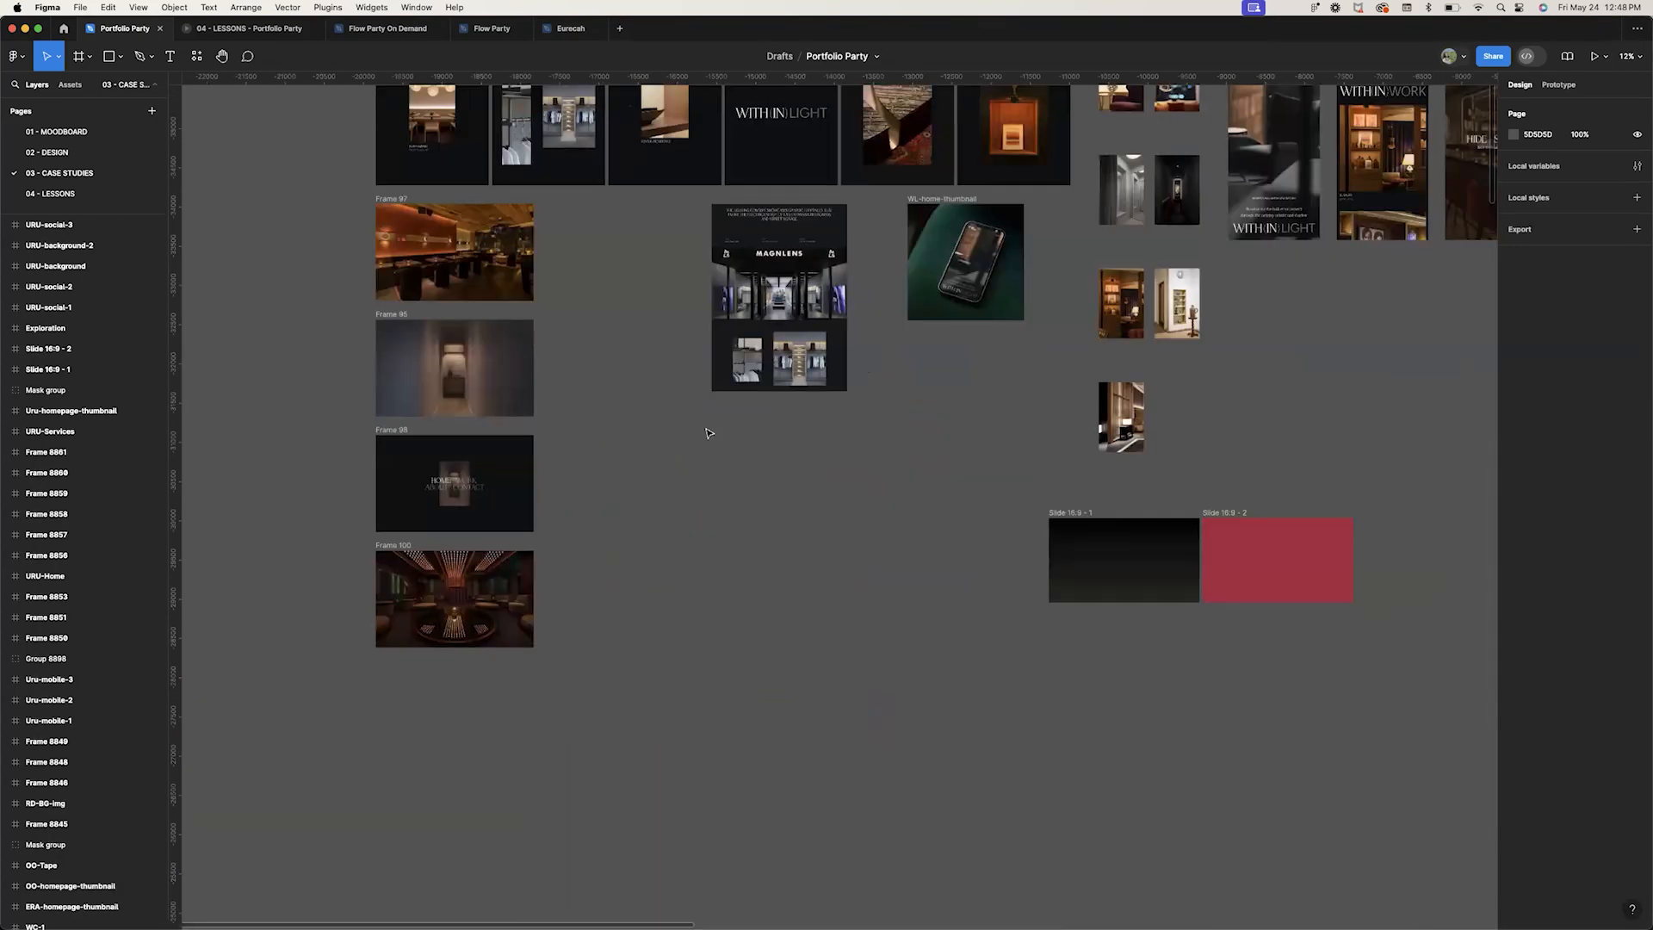
pyautogui.press('super+backslash')
pyautogui.hscroll(-2, 710, 433)
pyautogui.scroll(2, 709, 433)
pyautogui.scroll(5, 707, 434)
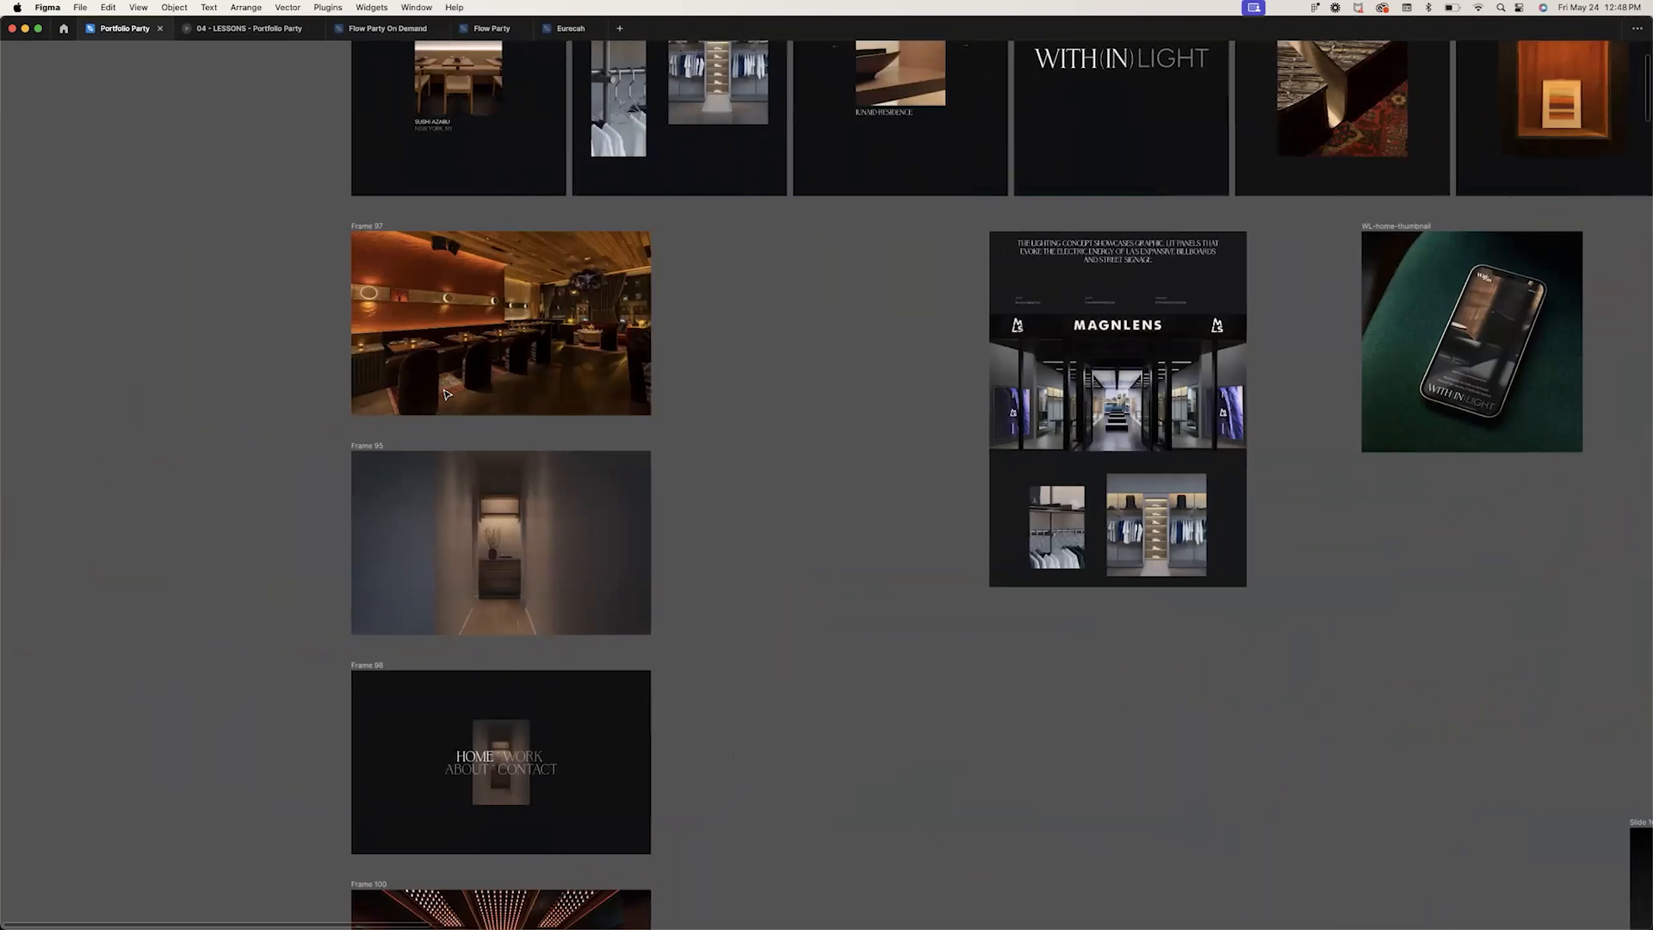
pyautogui.hscroll(-1, 447, 394)
pyautogui.scroll(-3, 531, 565)
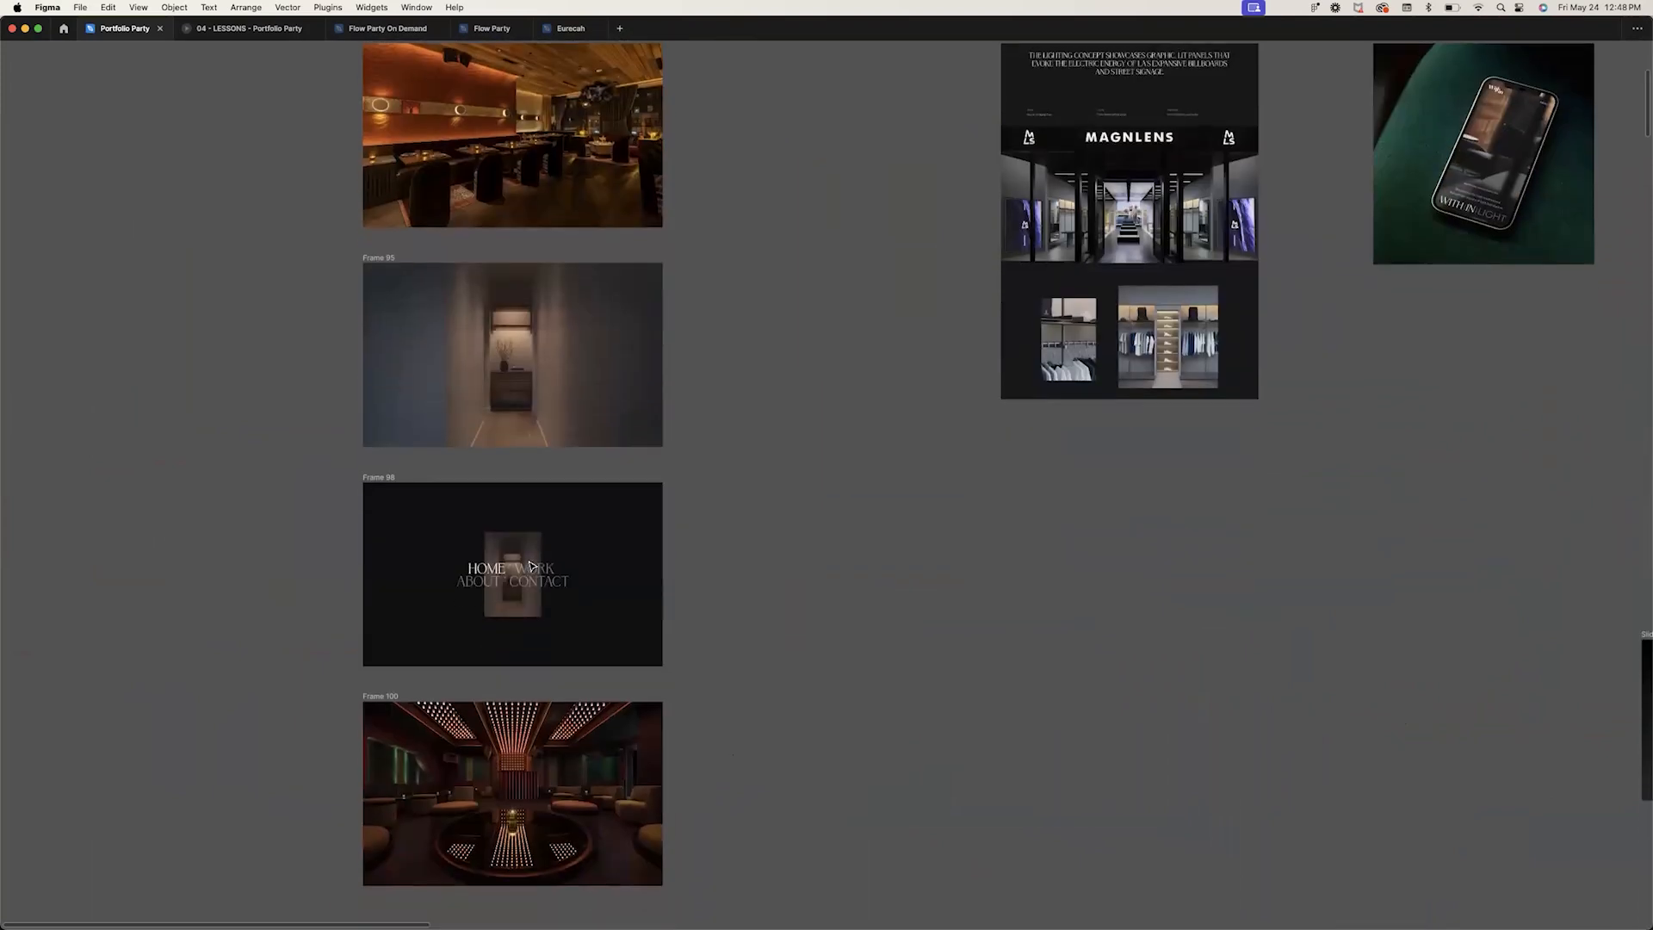
pyautogui.scroll(-3, 531, 565)
pyautogui.scroll(10, 531, 567)
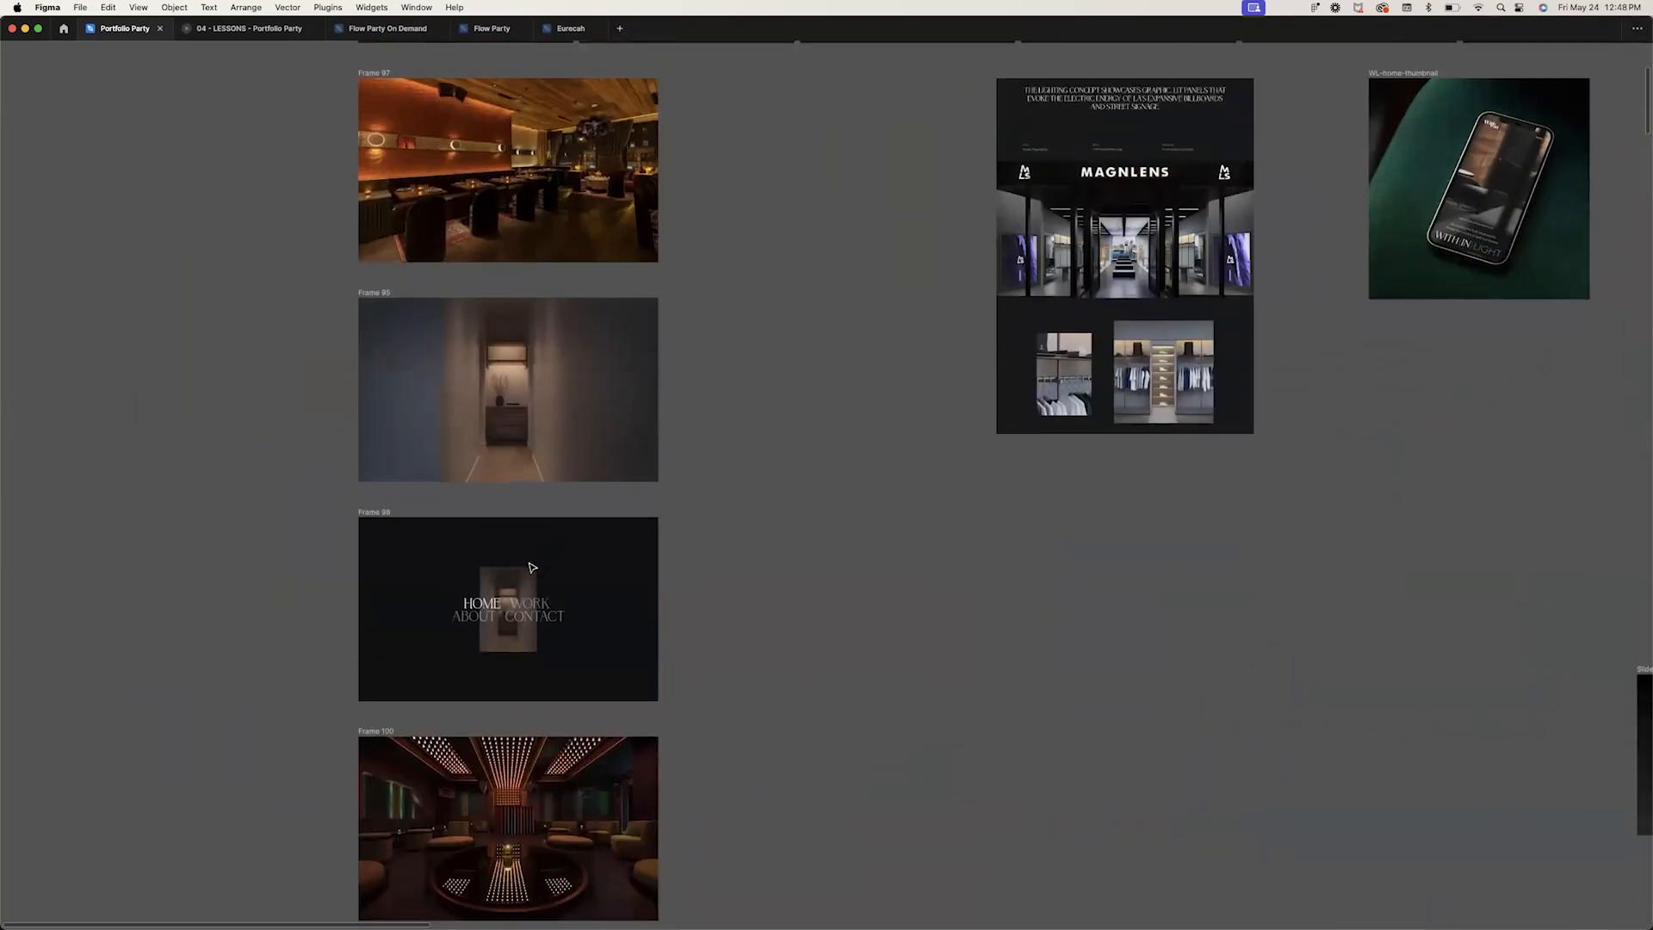
pyautogui.scroll(-9, 533, 567)
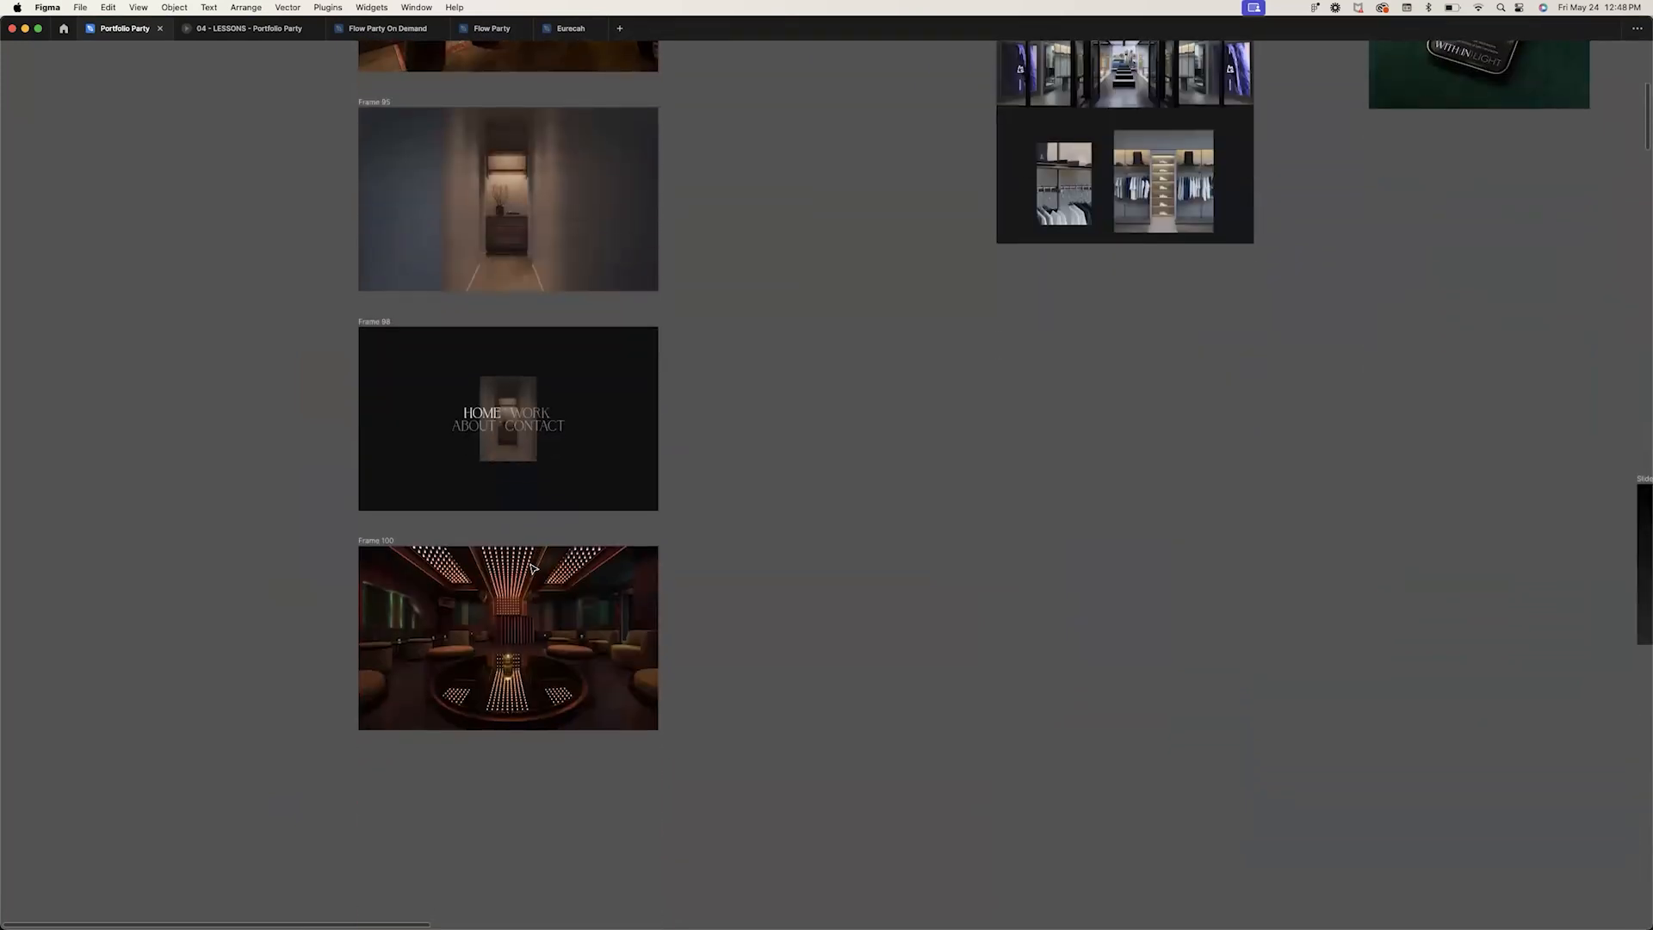
pyautogui.click(521, 237)
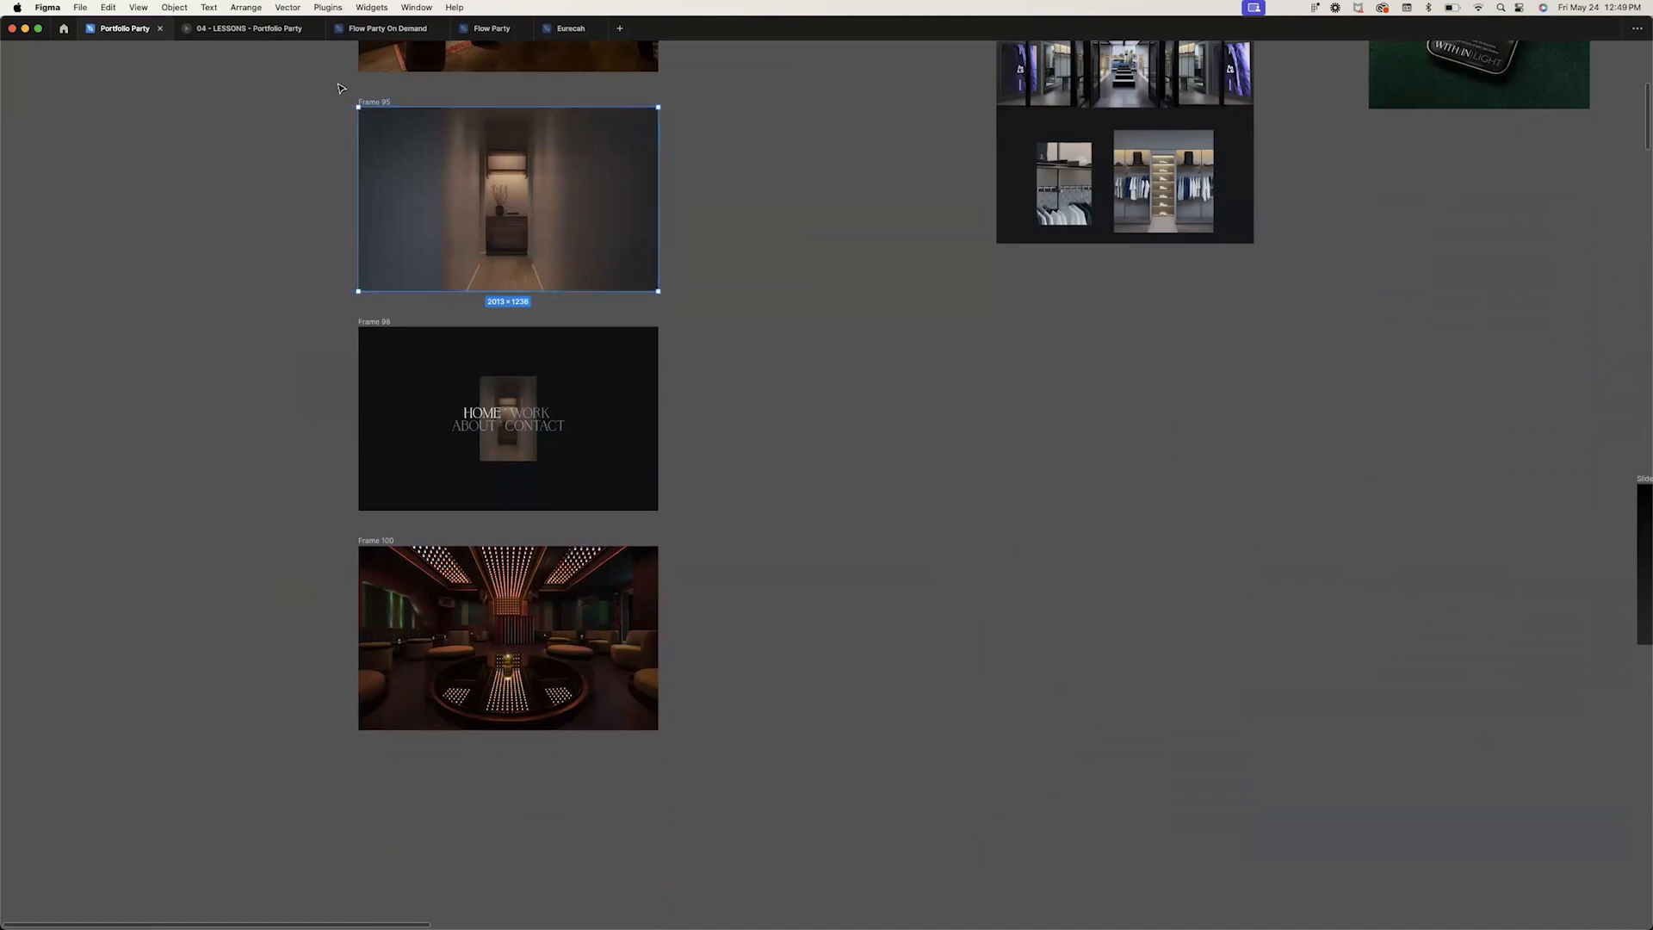
# Restore the interface and inspect Frame 95 and its image, then zoom out over the case study frames
pyautogui.press('super+backslash')
pyautogui.scroll(2, 450, 204)
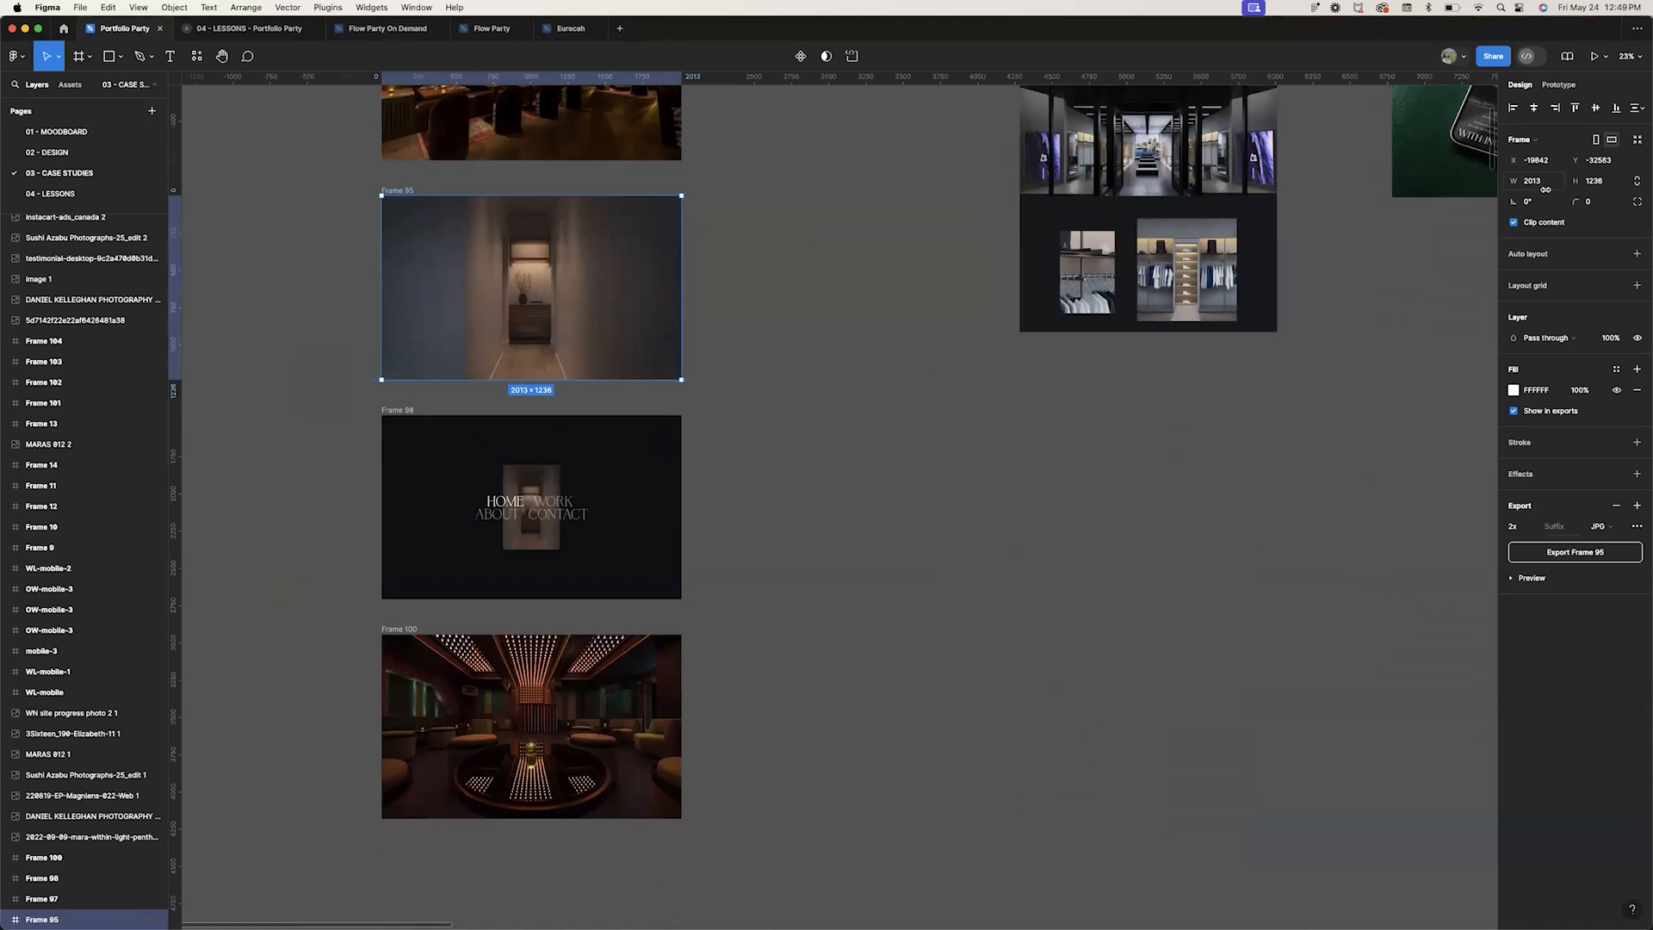
pyautogui.click(485, 324)
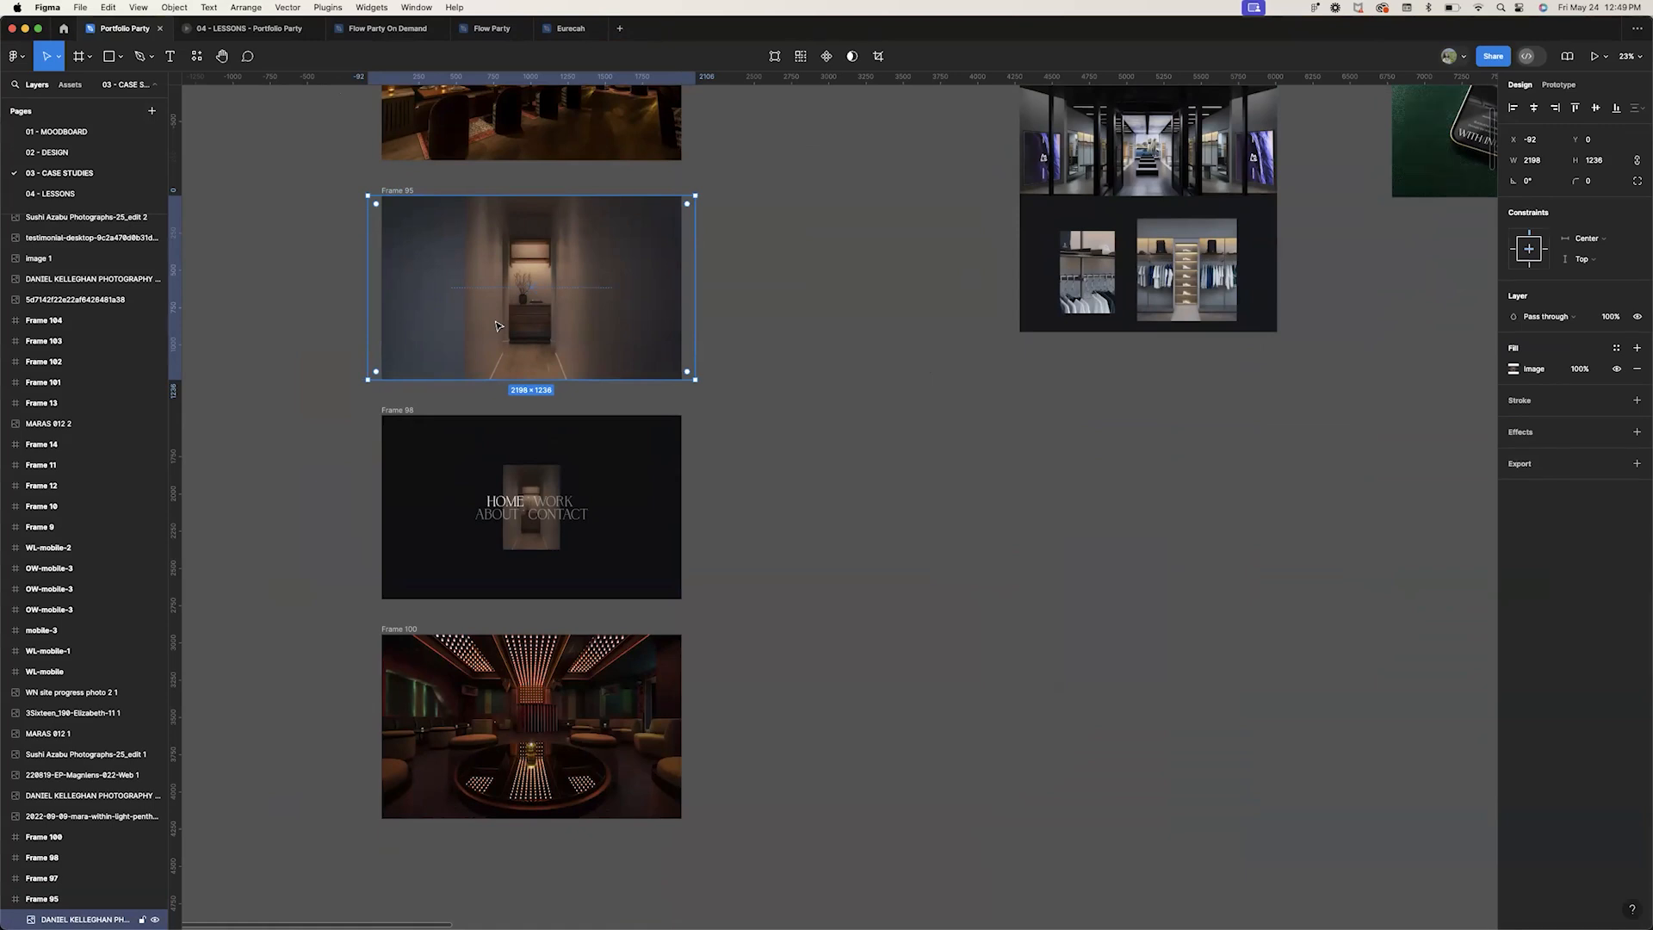
pyautogui.click(398, 190)
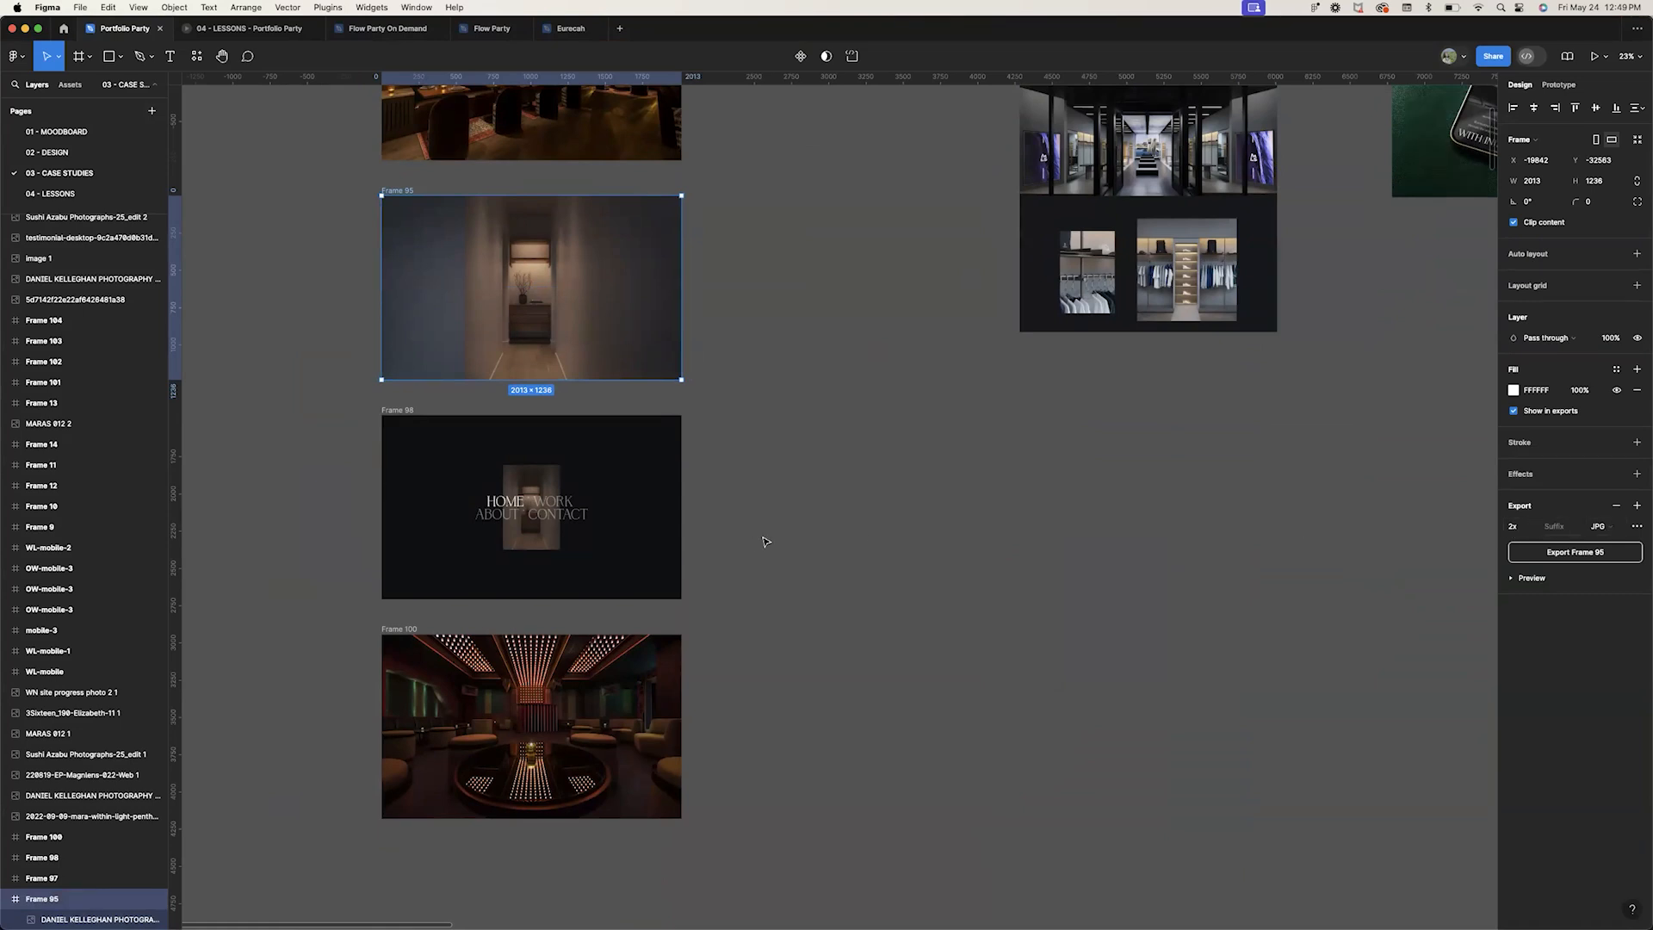
pyautogui.click(864, 535)
pyautogui.scroll(-3, 864, 534)
pyautogui.scroll(5, 866, 536)
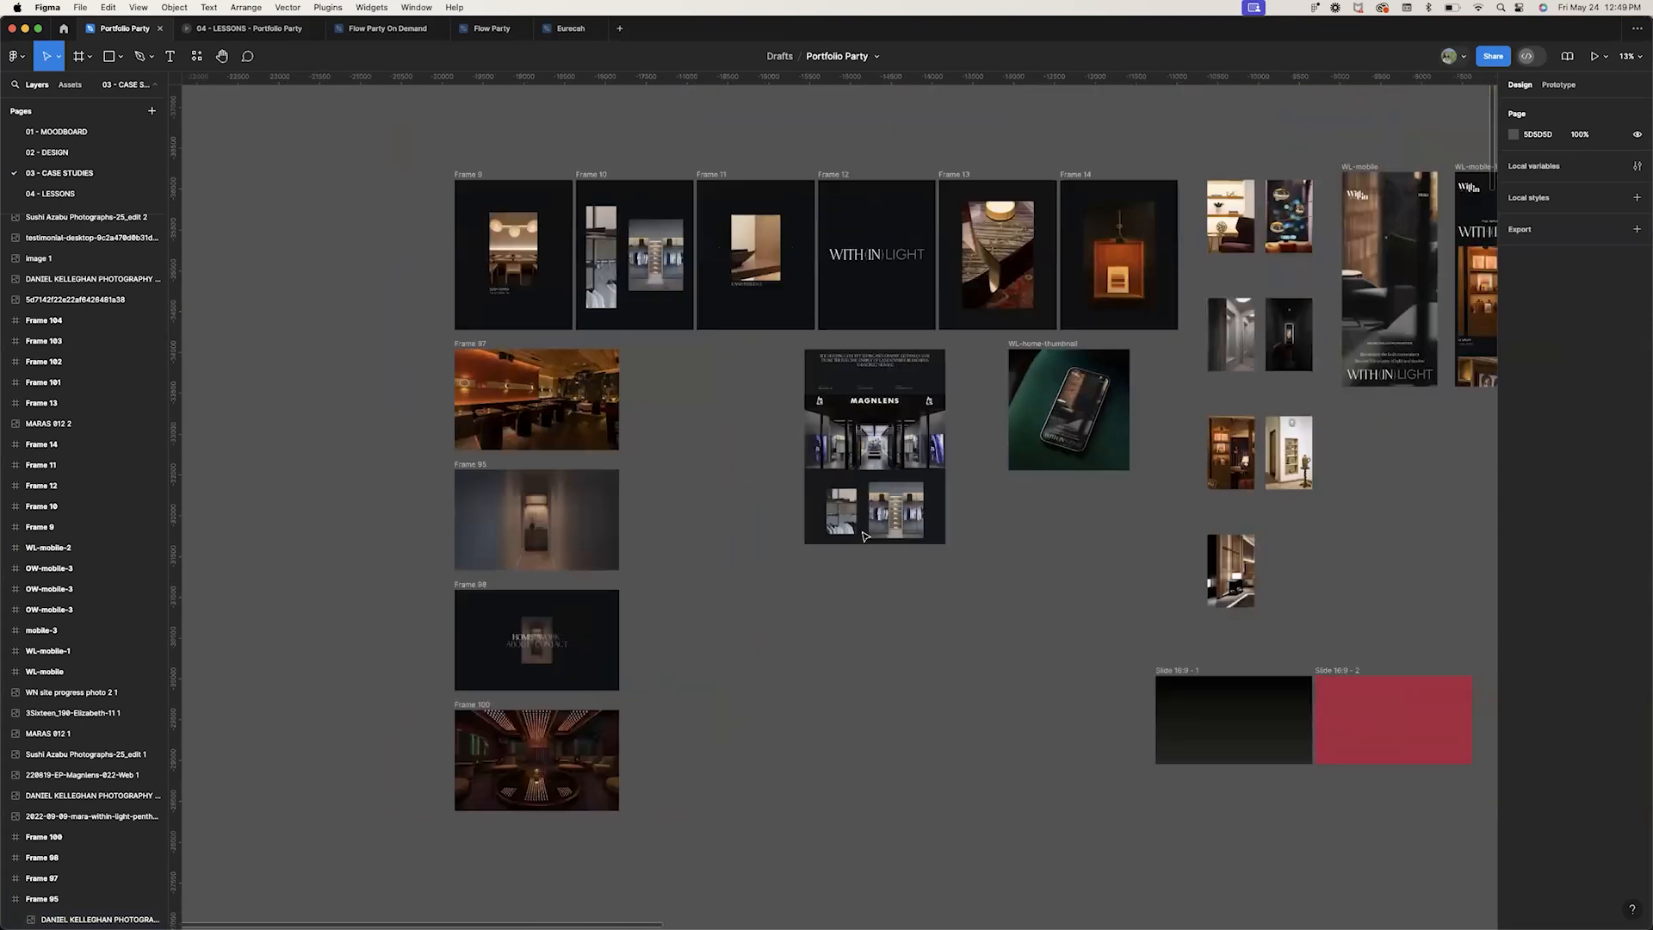
pyautogui.scroll(1, 865, 536)
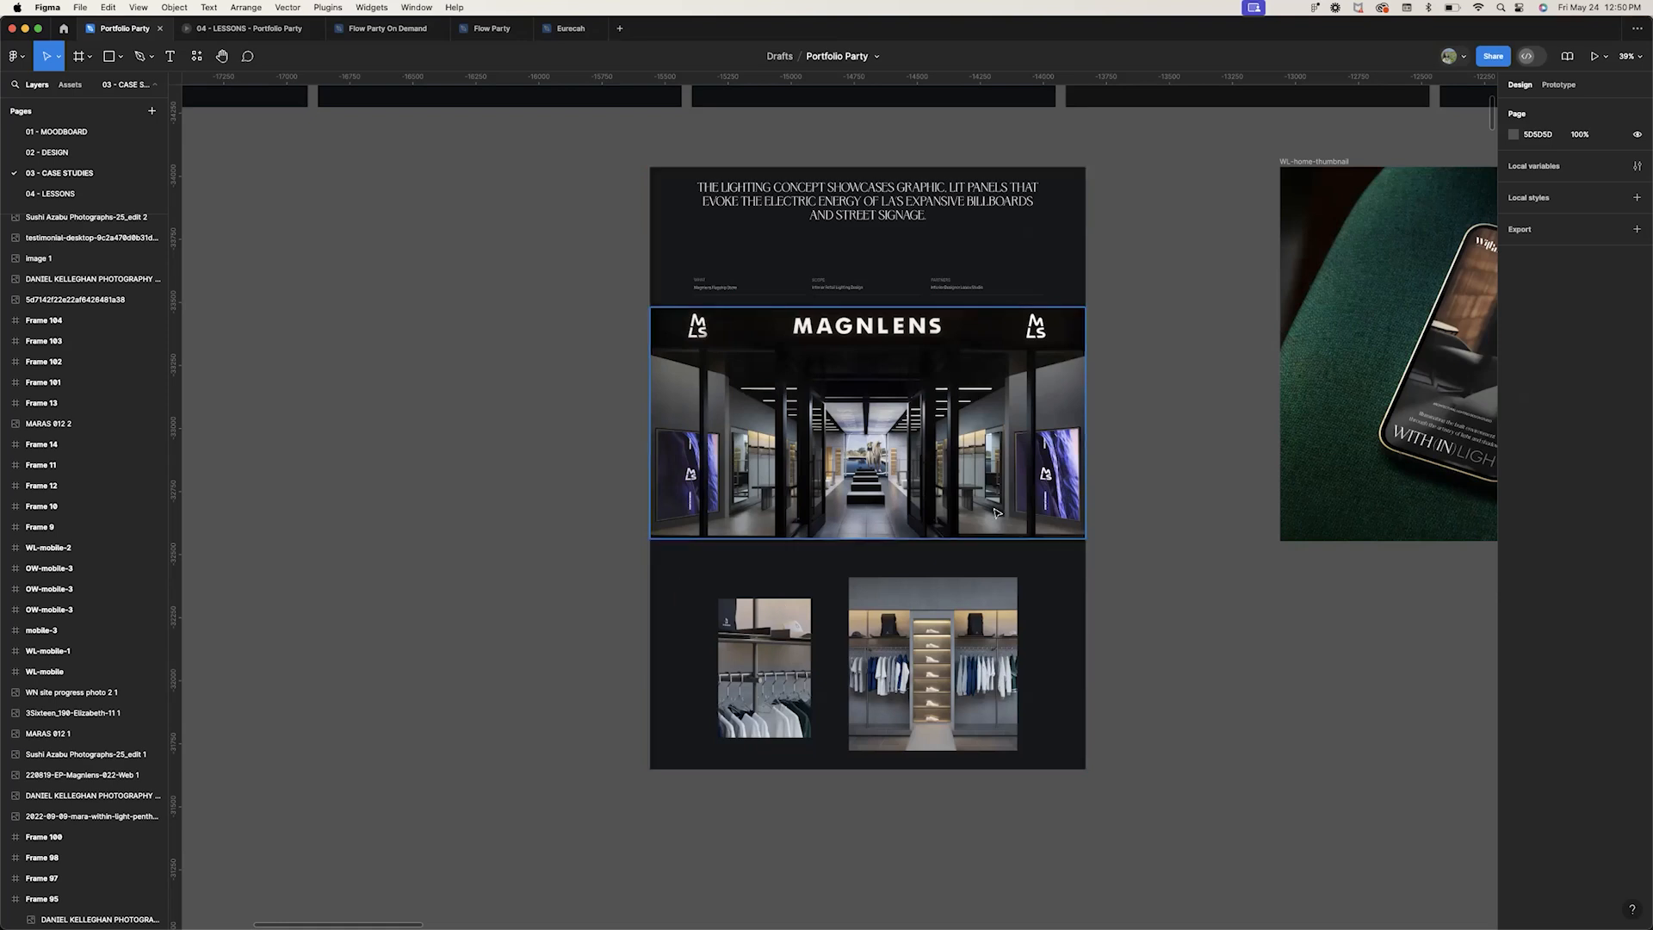
# Pan across the Within Light frames and select the WL-home-thumbnail frame to inspect it
pyautogui.scroll(-5, 996, 512)
pyautogui.scroll(-2, 997, 512)
pyautogui.hscroll(10, 996, 512)
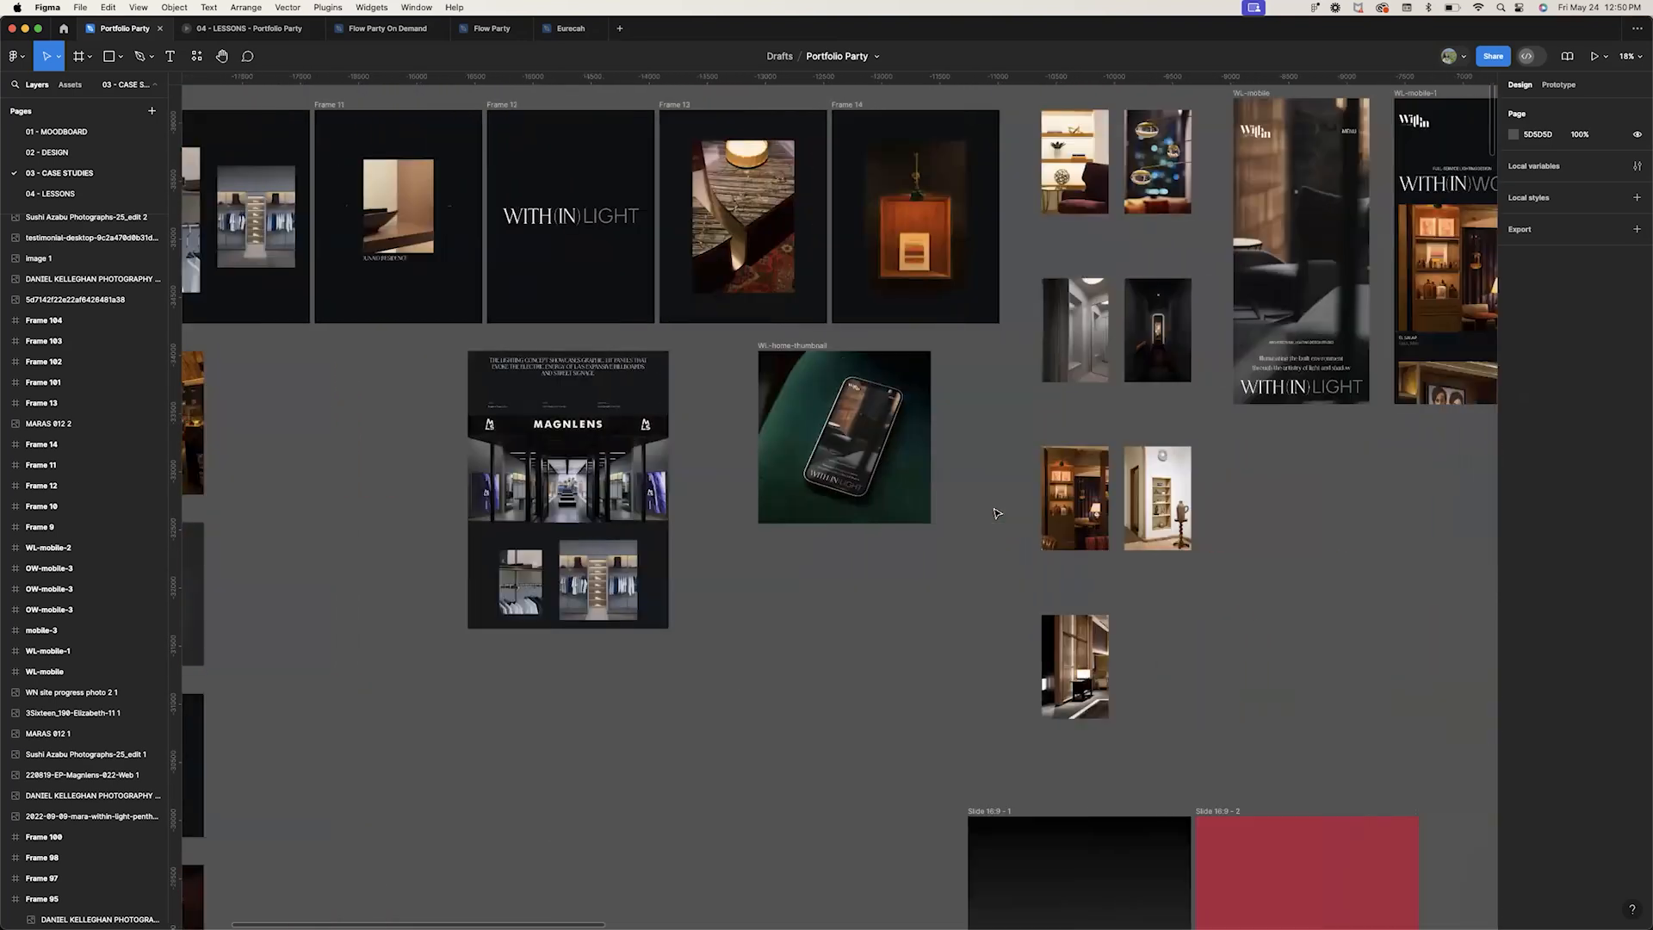
pyautogui.scroll(4, 996, 512)
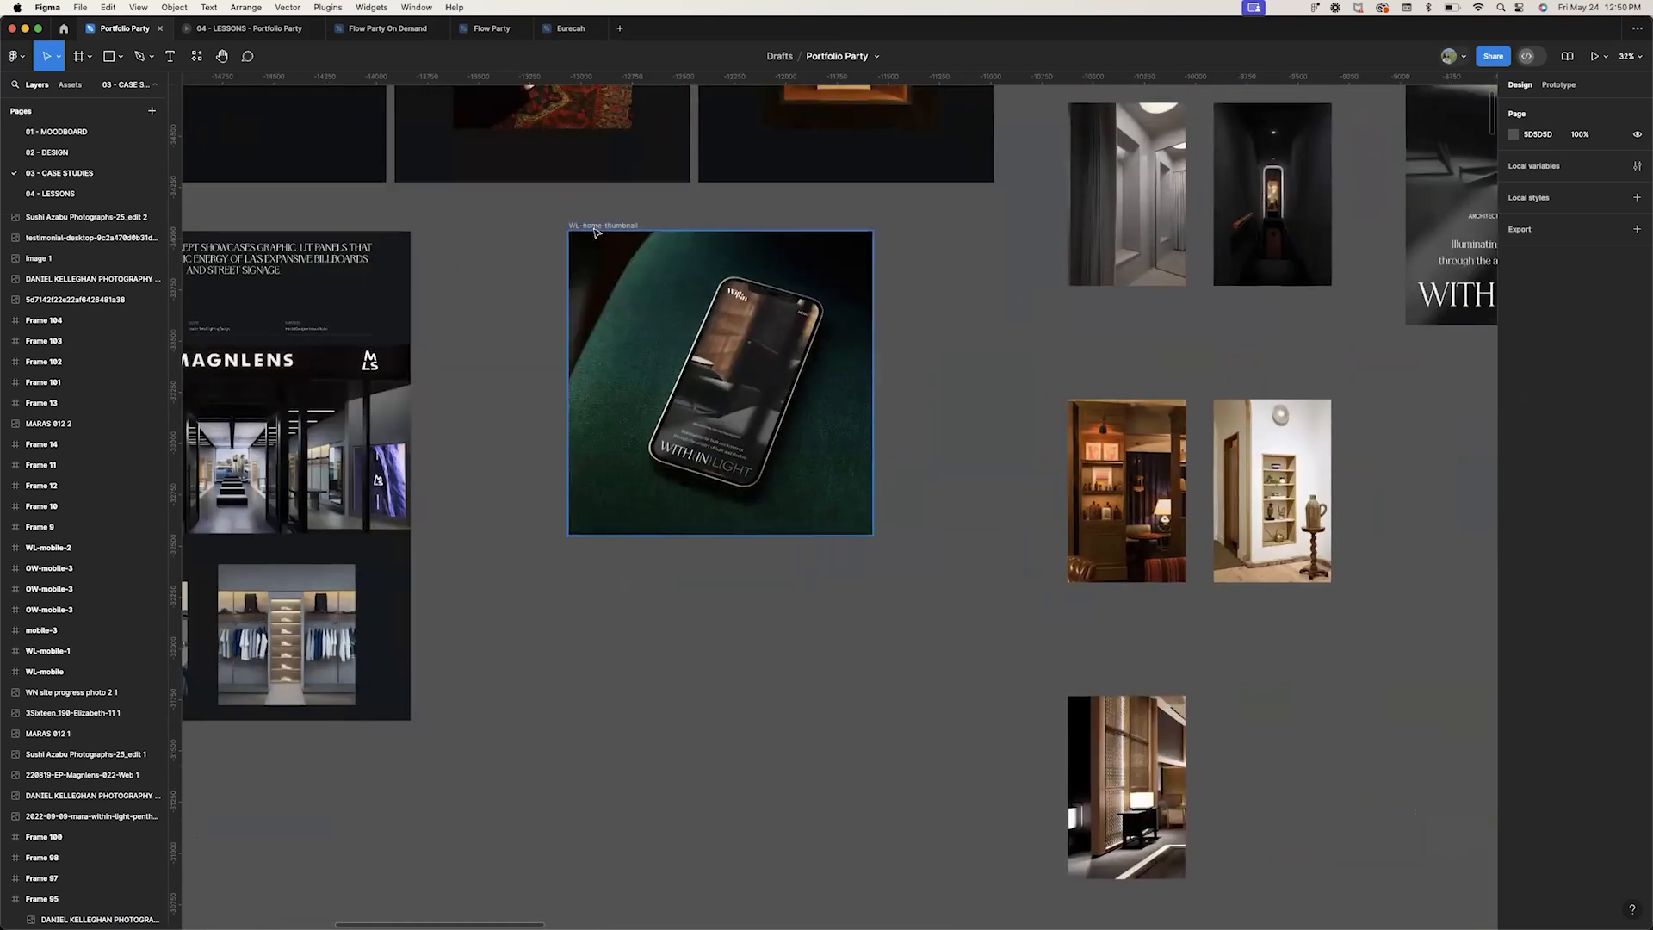
pyautogui.click(589, 412)
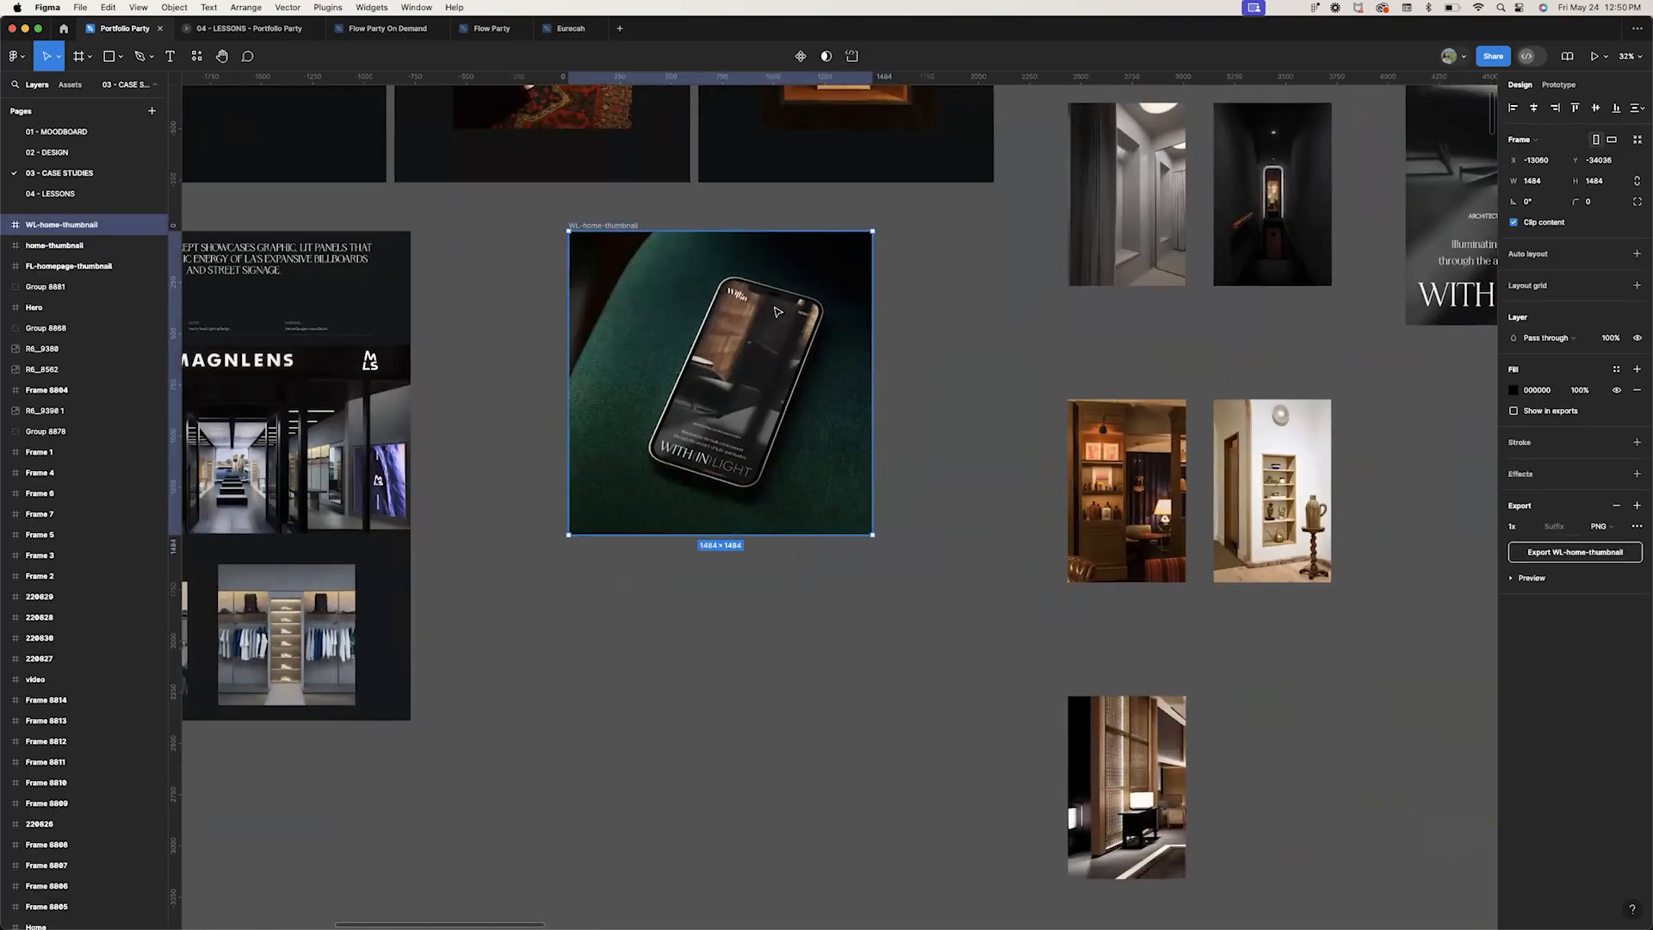
# Switch to the browser's Eurecah tab, go to the home page and scroll to the Within Light project thumbnail
pyautogui.click(469, 897)
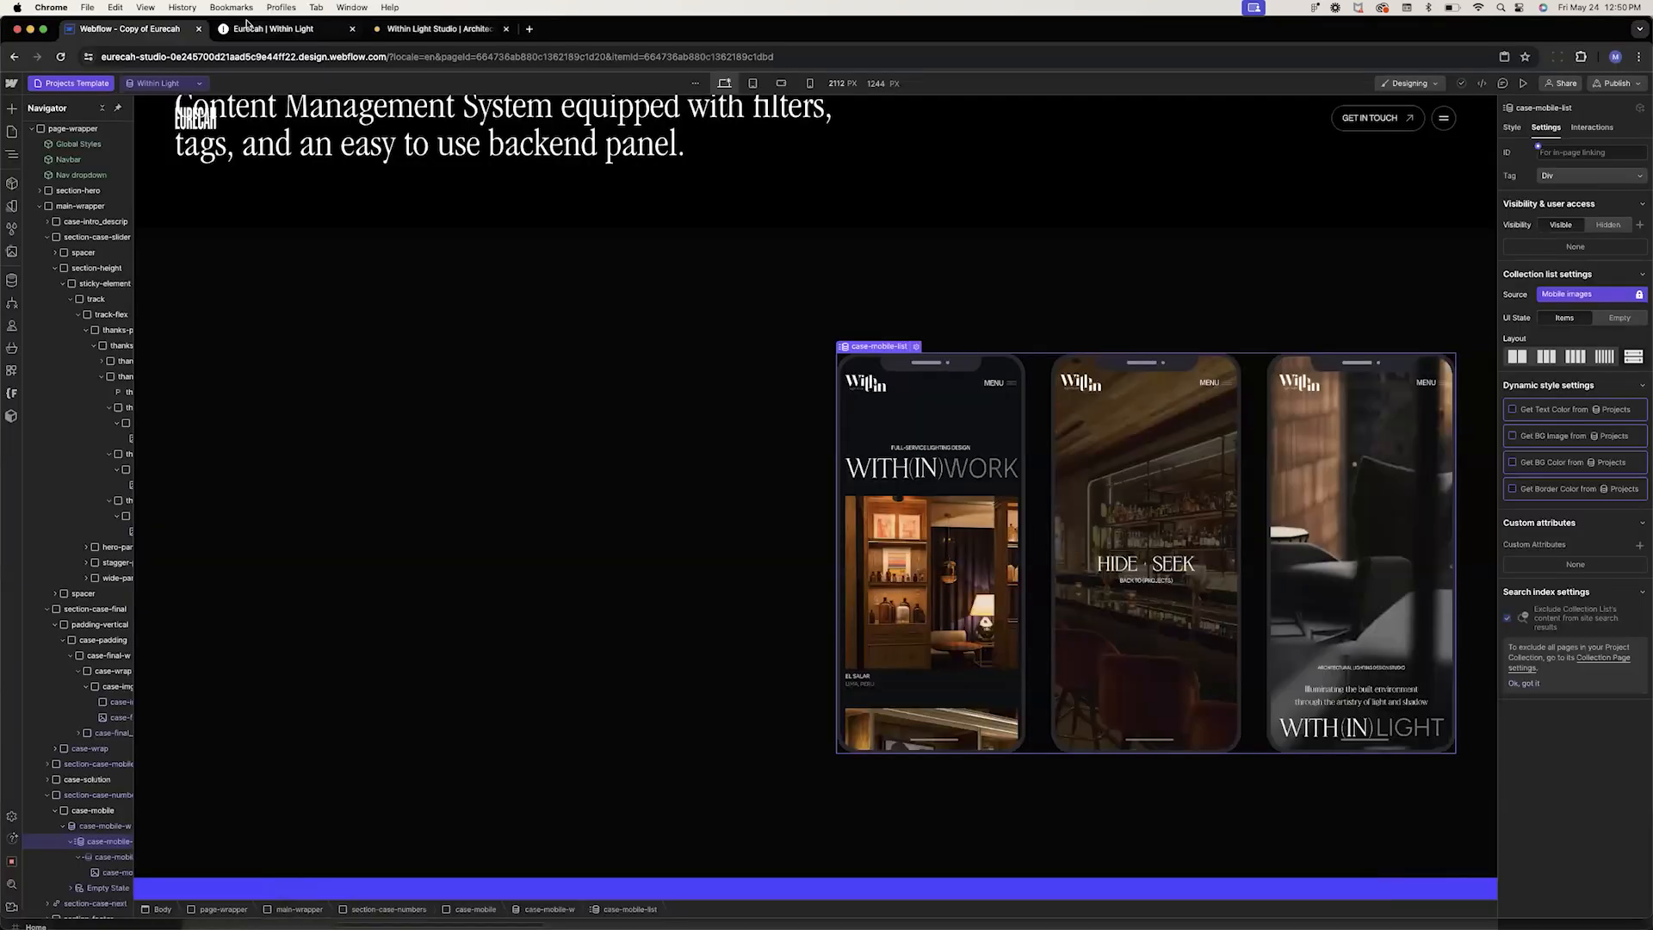
pyautogui.click(249, 32)
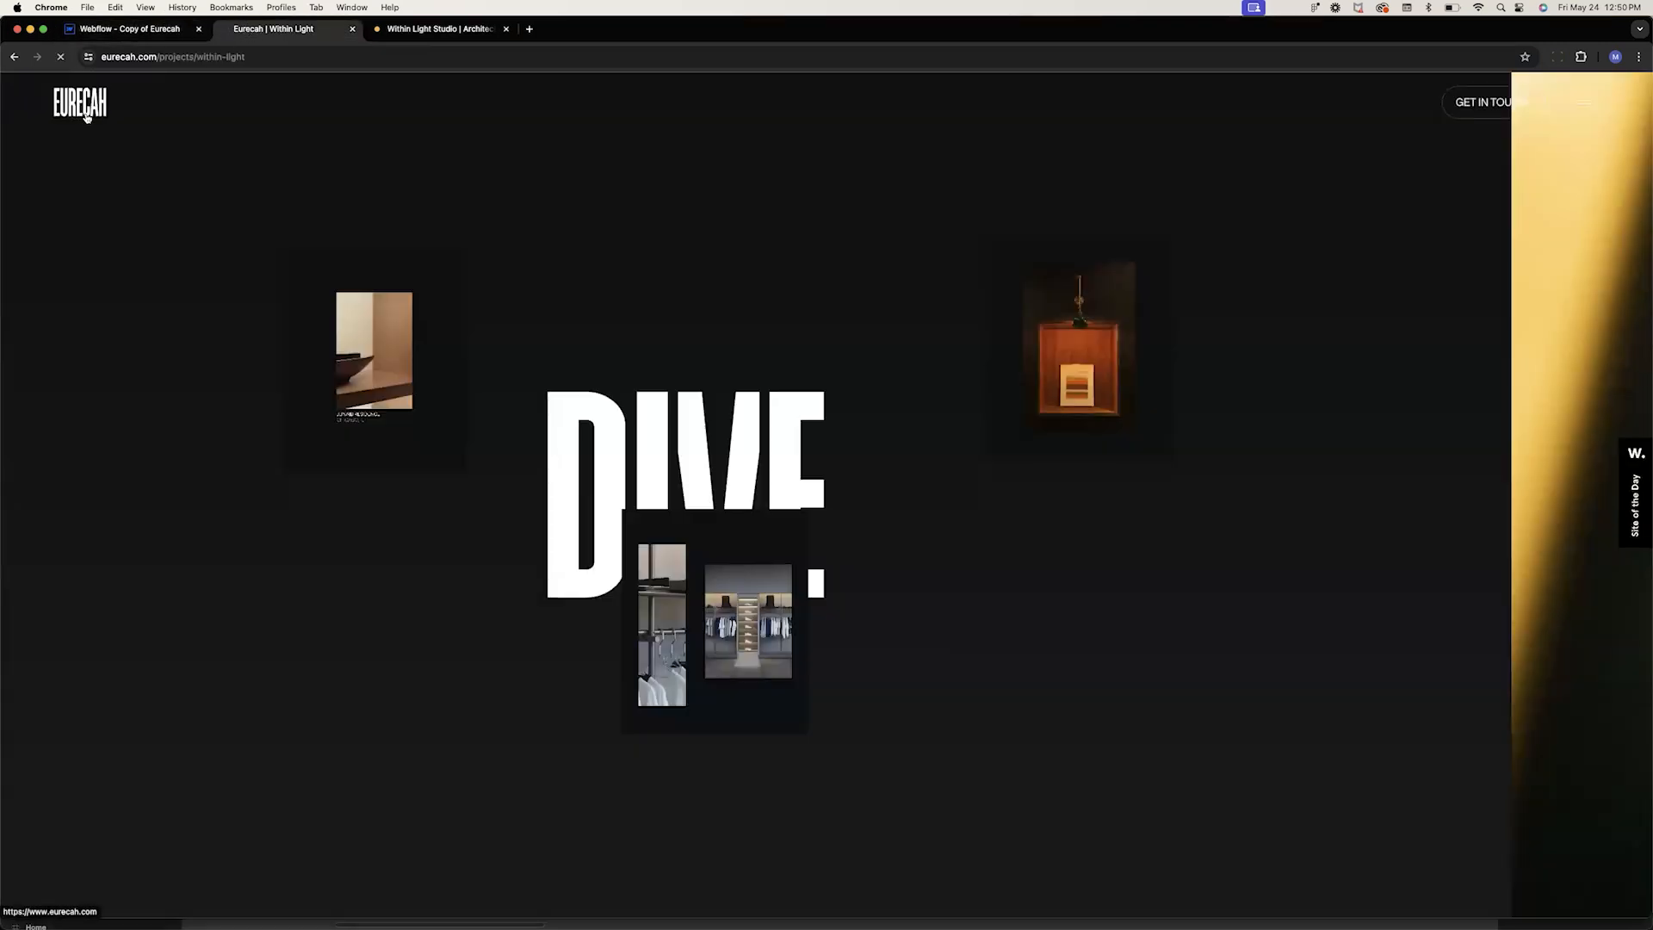
pyautogui.click(79, 103)
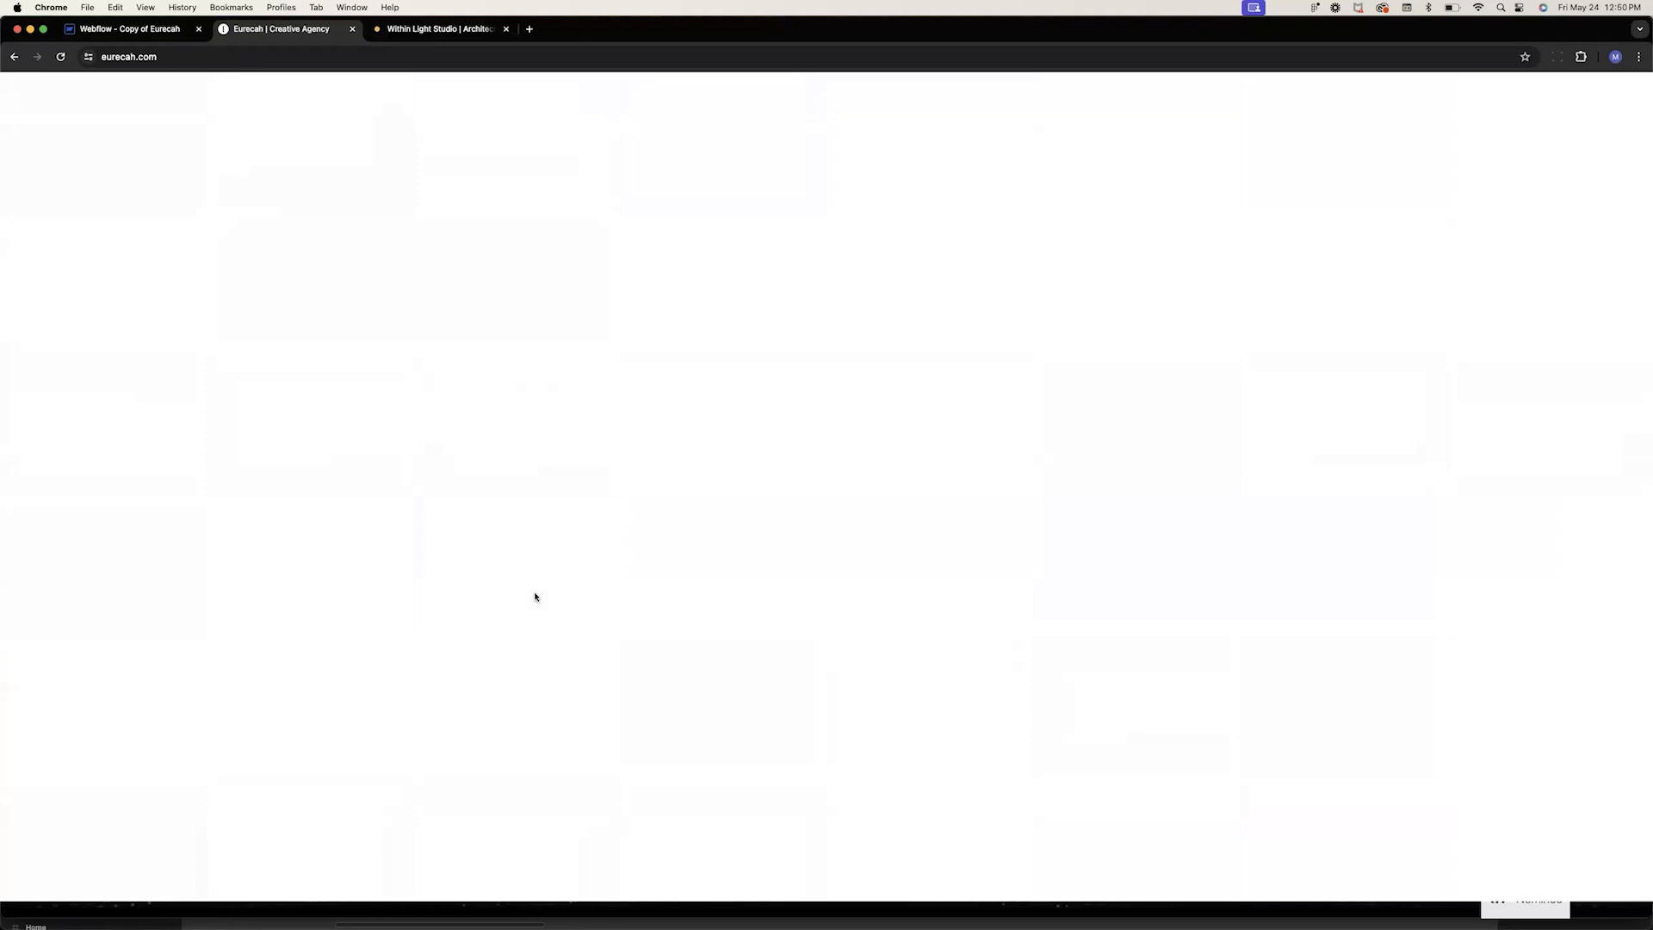
pyautogui.scroll(-15, 534, 597)
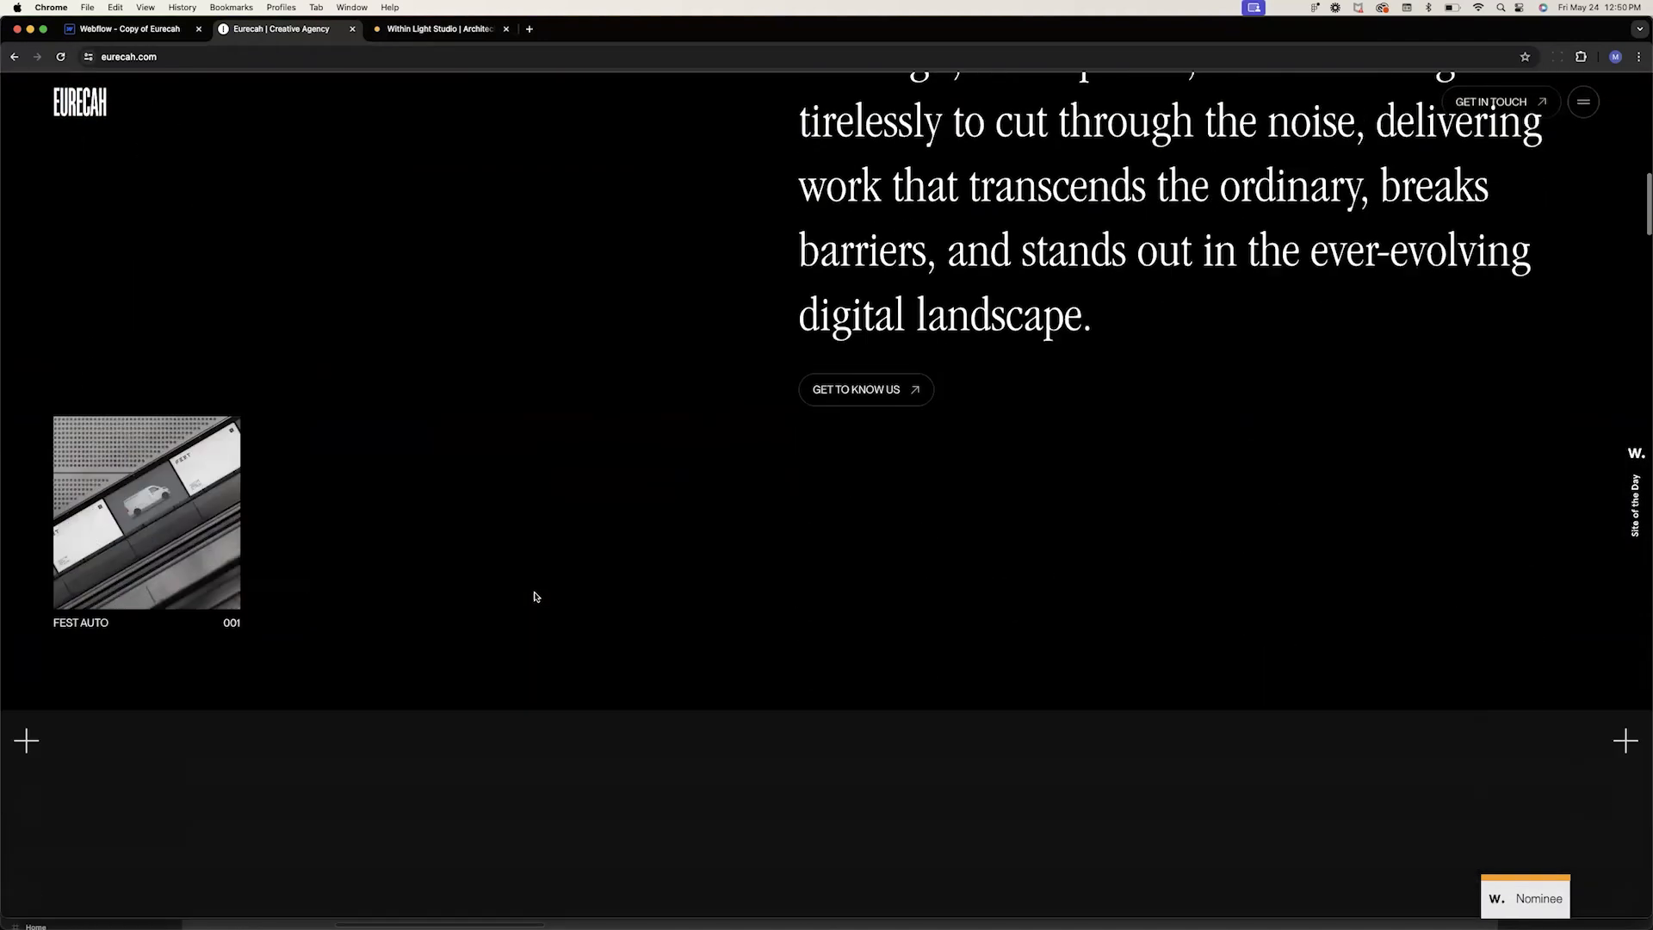
pyautogui.scroll(-3, 536, 597)
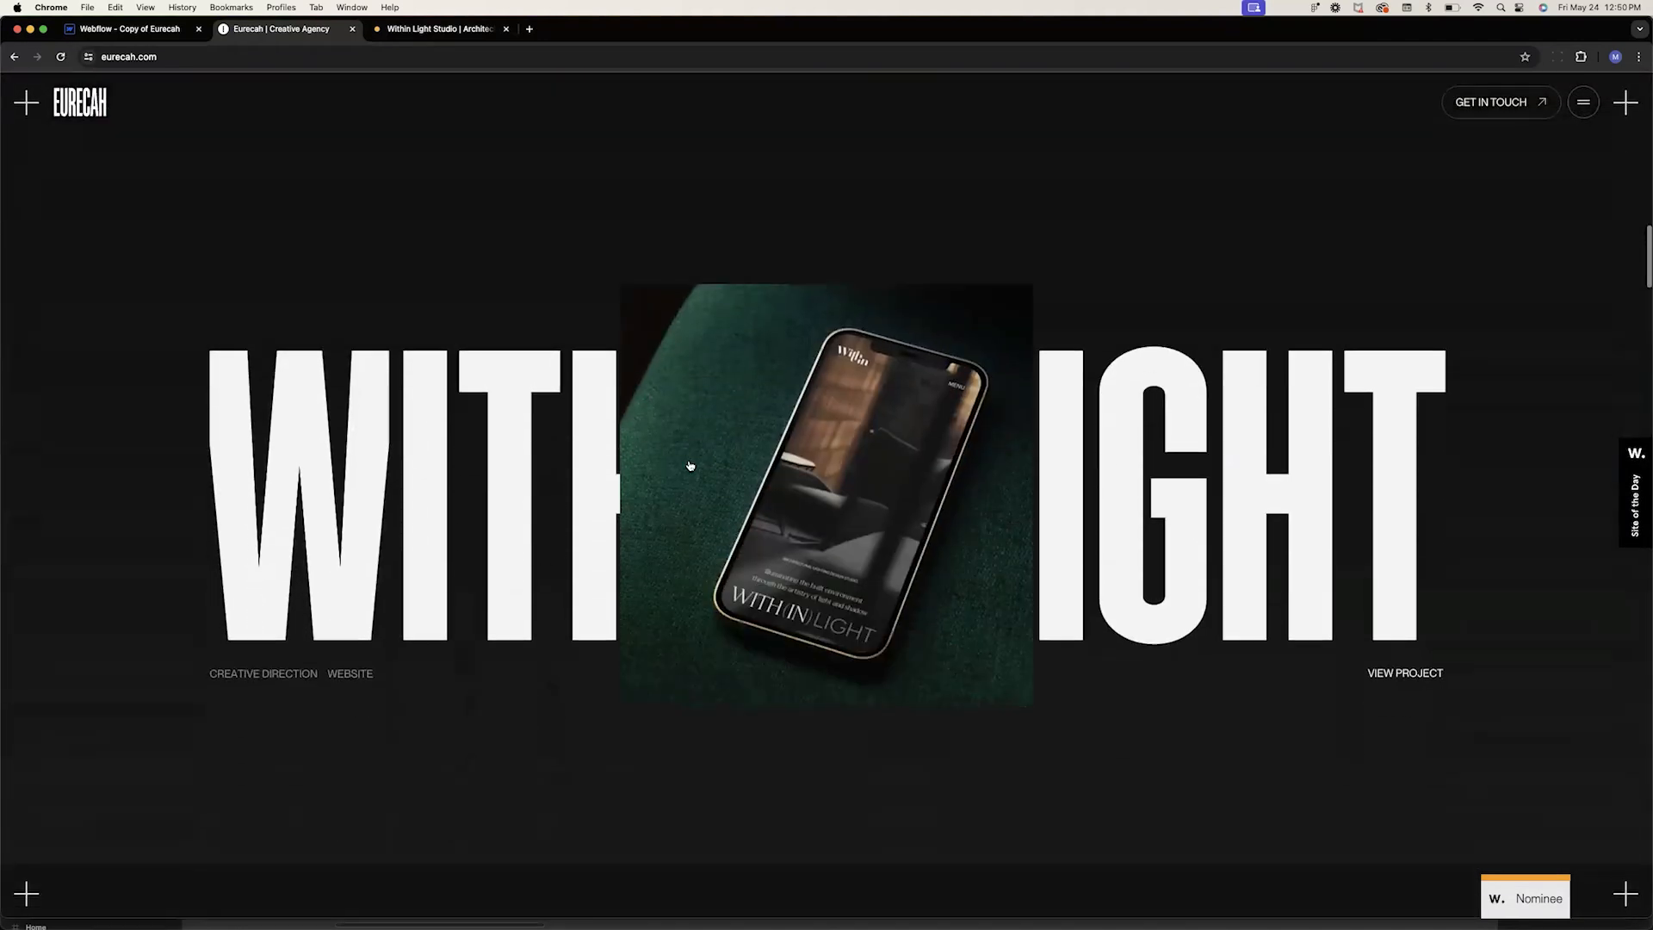
# Return to Figma and browse around the WL-home-thumbnail frame on the canvas
pyautogui.moveTo(870, 924)
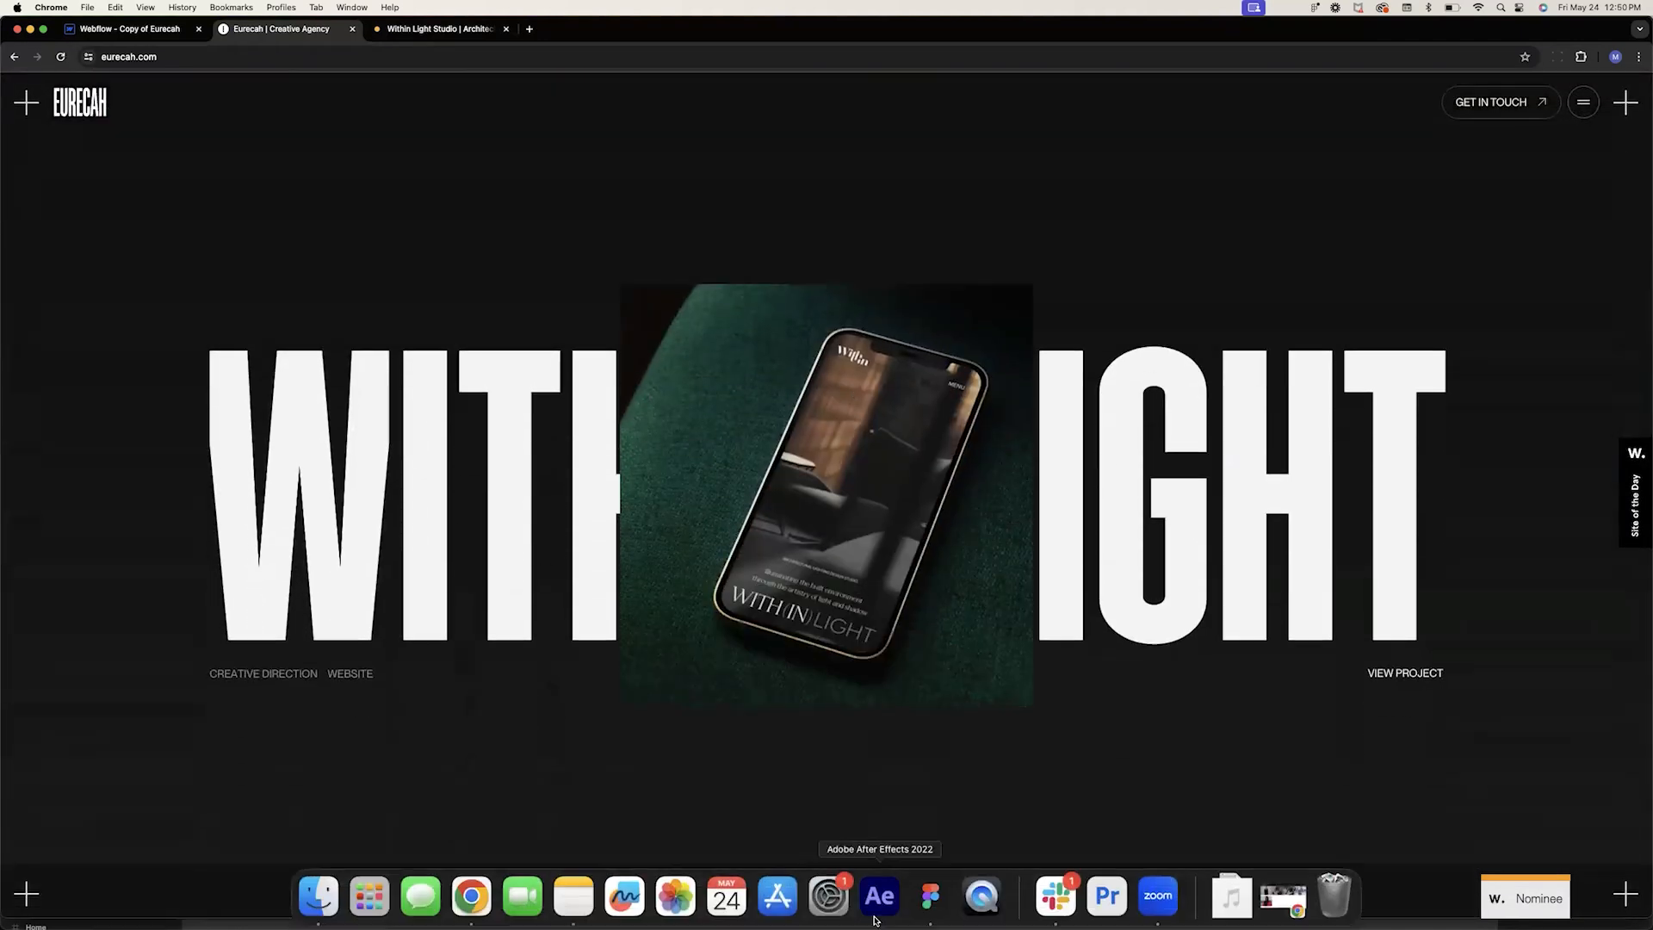
pyautogui.click(932, 910)
pyautogui.click(988, 634)
pyautogui.scroll(10, 990, 638)
pyautogui.hscroll(4, 990, 638)
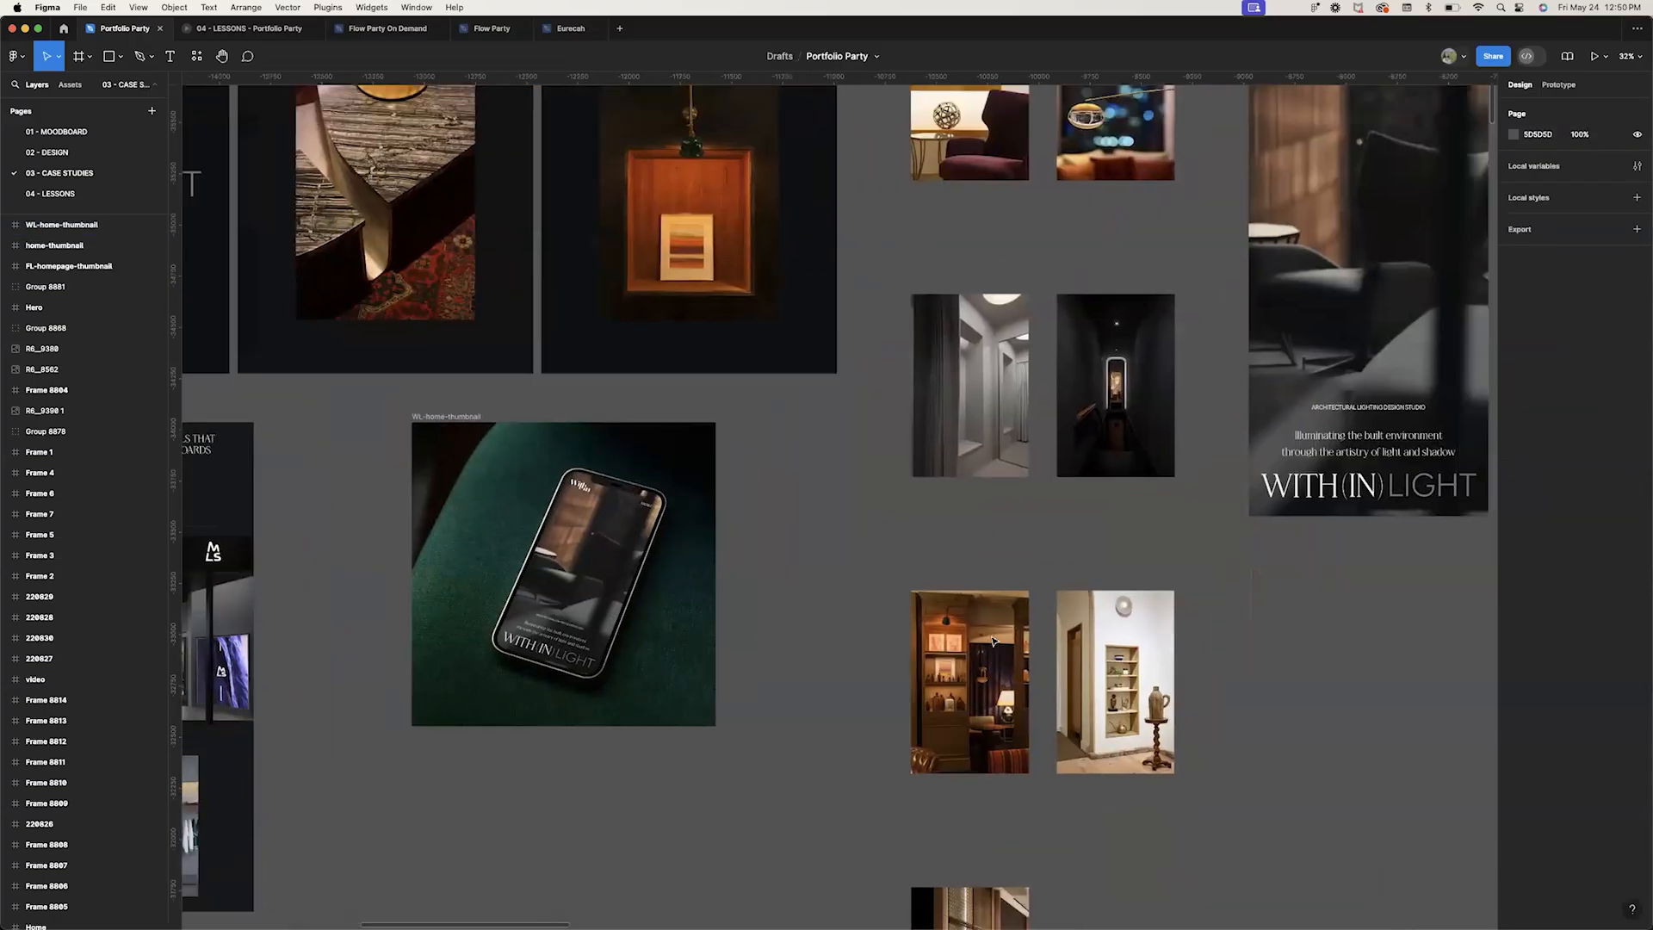
# Browse the case study frames on the Figma canvas, panning across the Within Light, Forecast Labs, Flow Party and ERA designs
pyautogui.scroll(1, 994, 638)
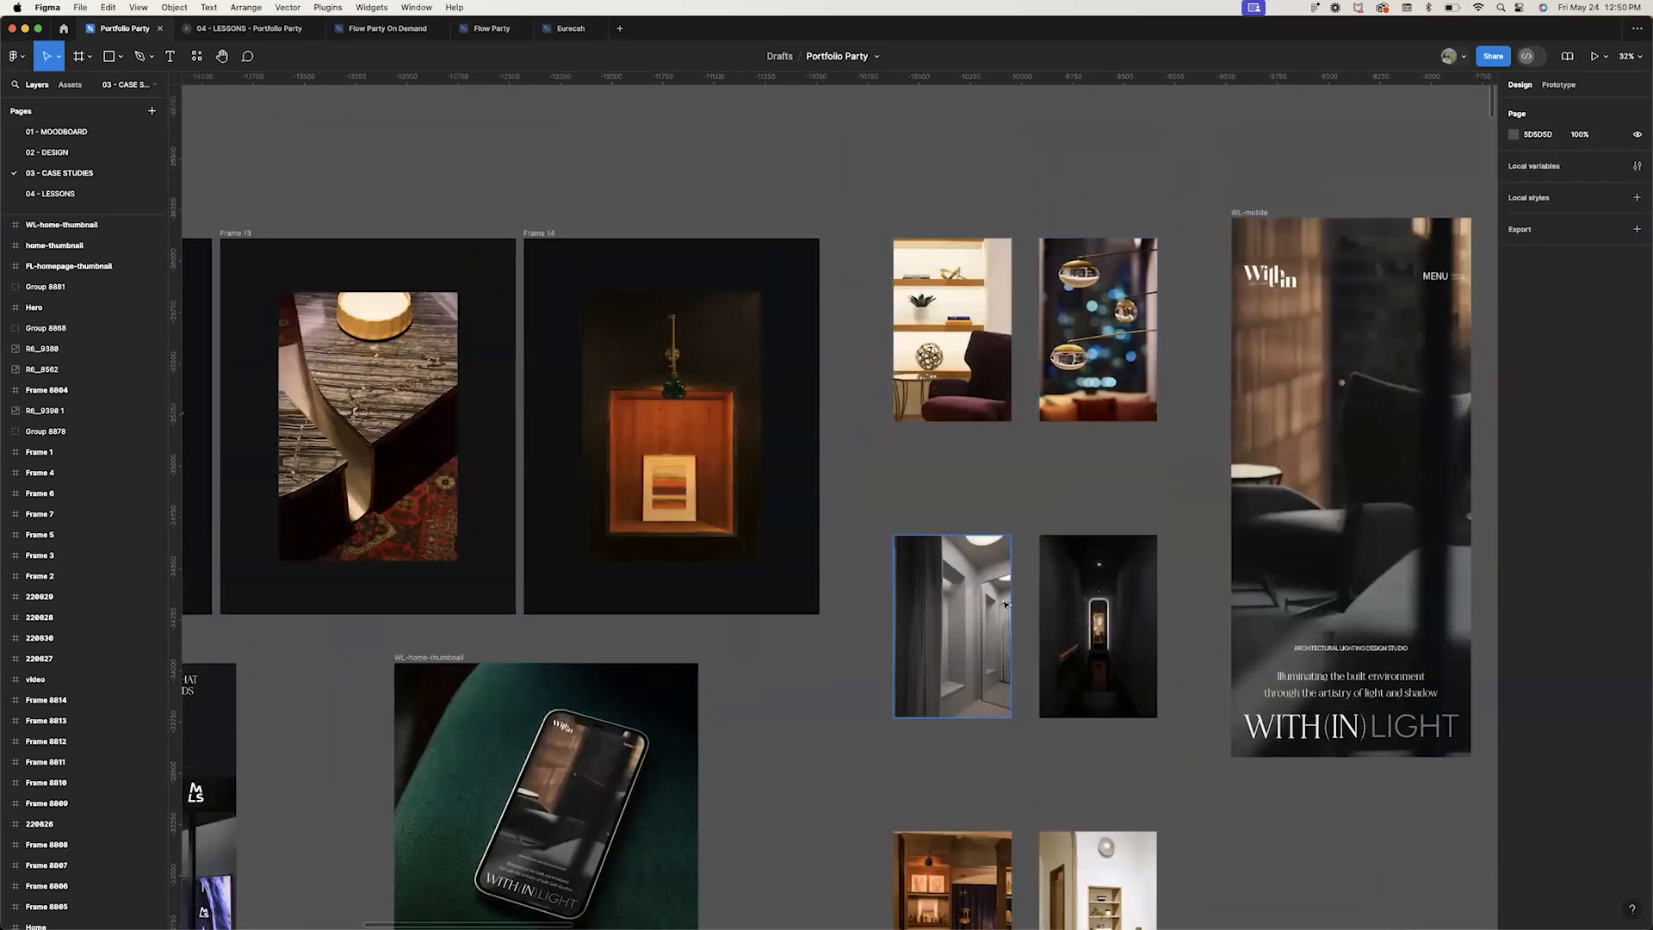
pyautogui.scroll(-10, 1112, 637)
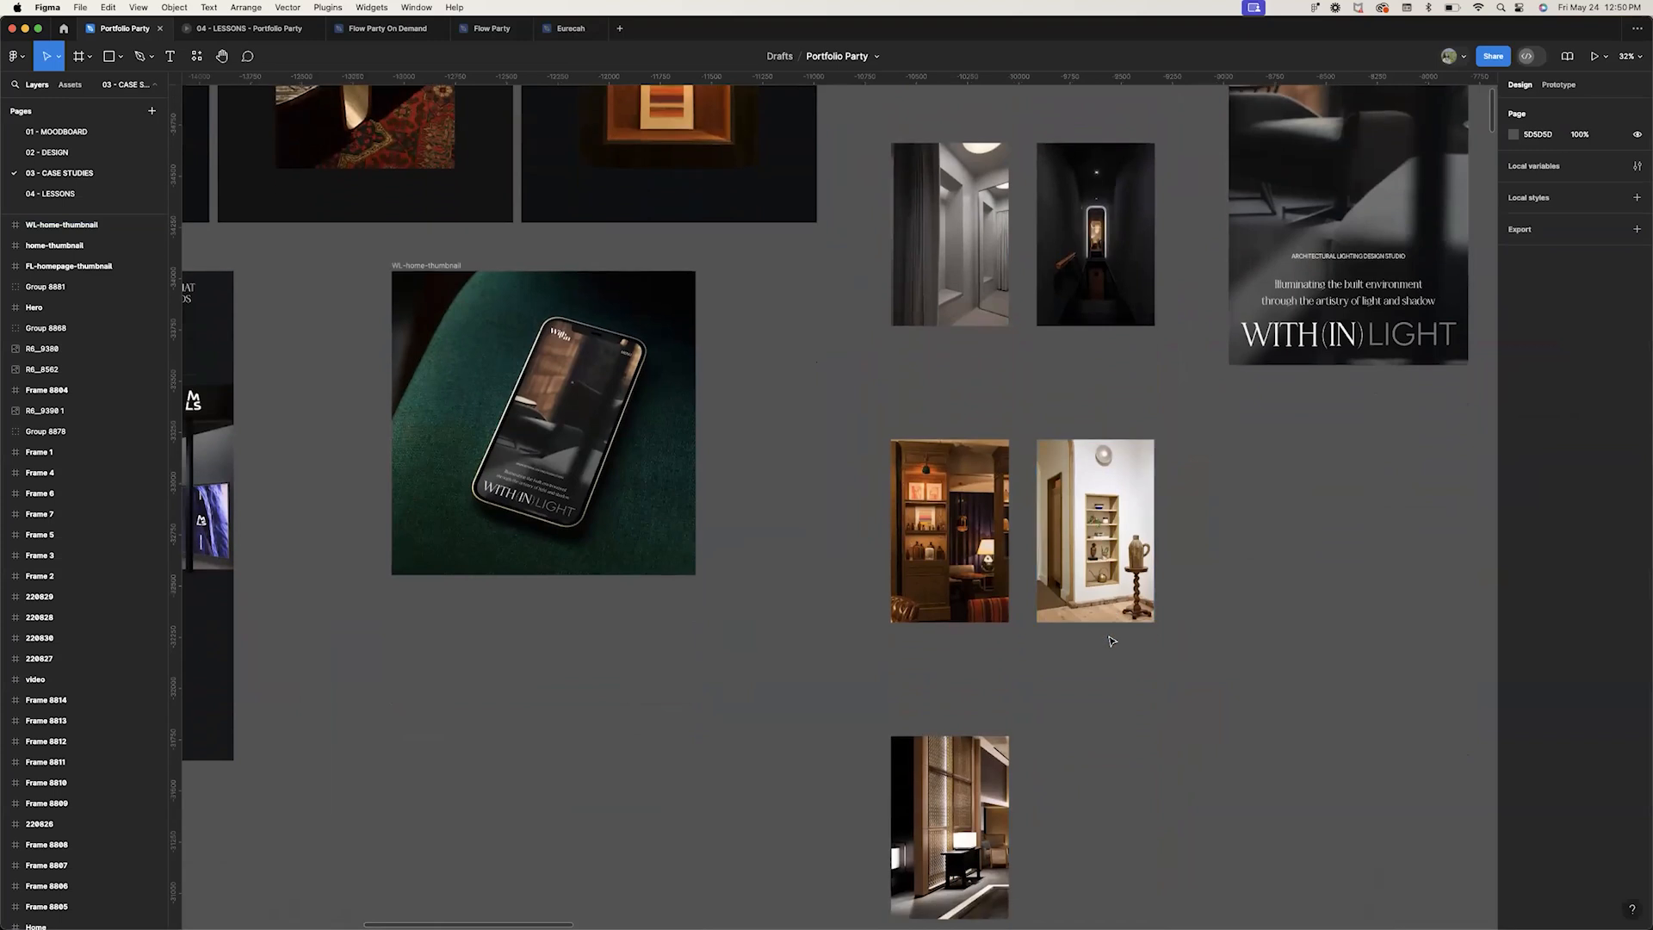
pyautogui.scroll(13, 1111, 642)
pyautogui.hscroll(14, 1110, 641)
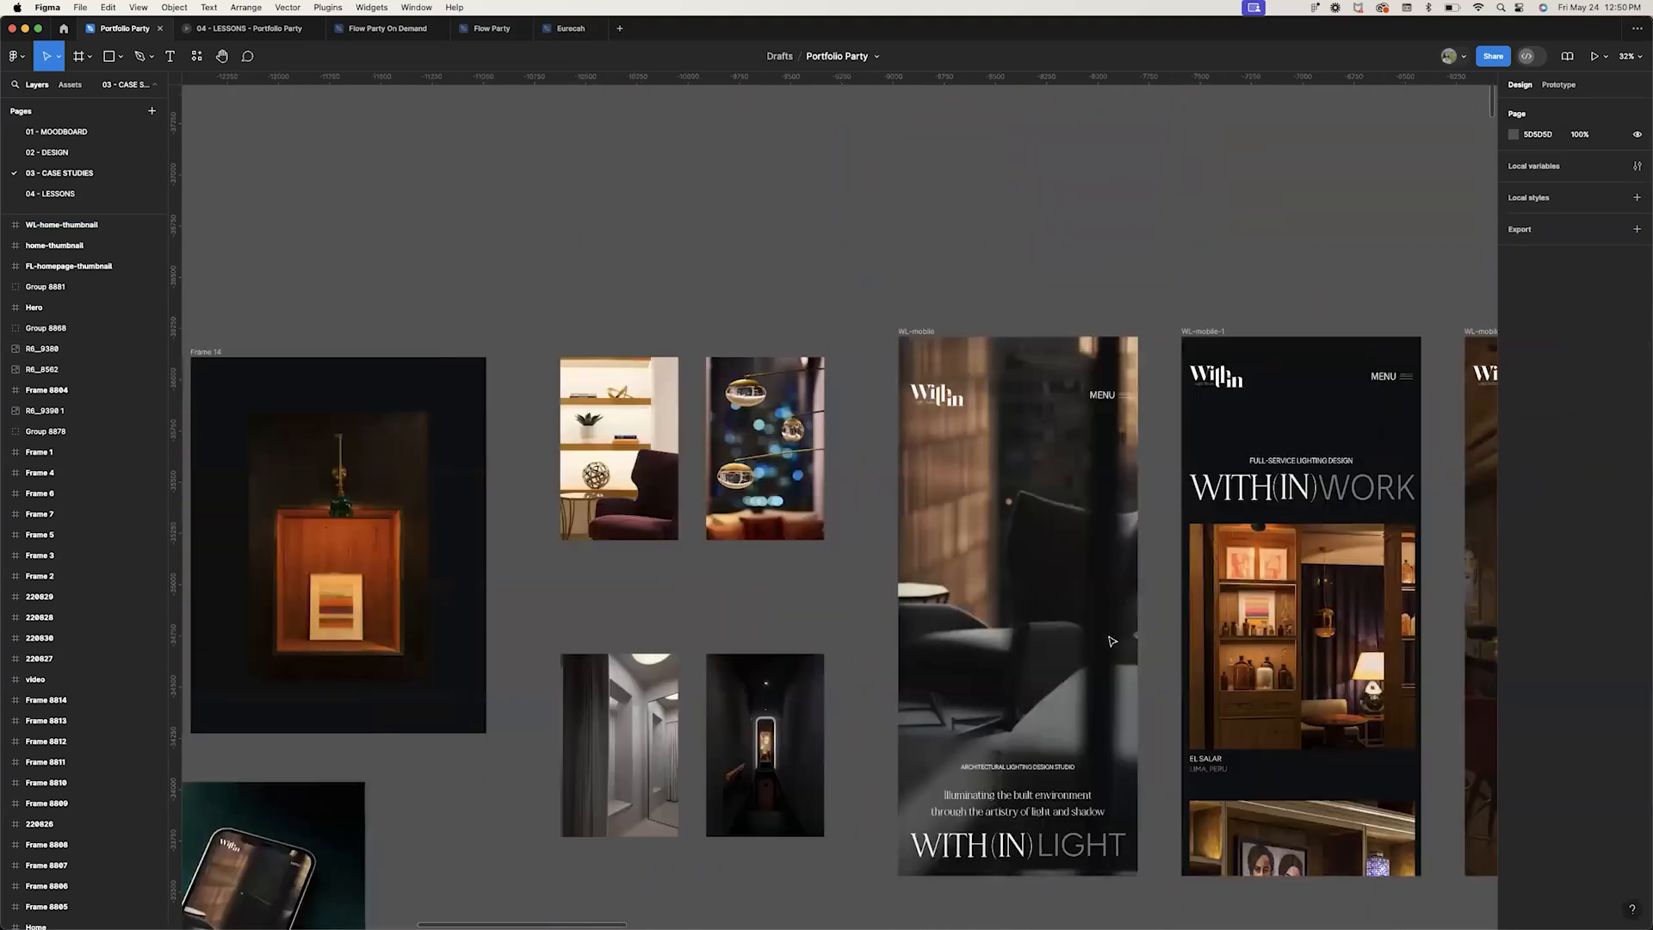
pyautogui.hscroll(3, 1111, 641)
pyautogui.scroll(-2, 1111, 642)
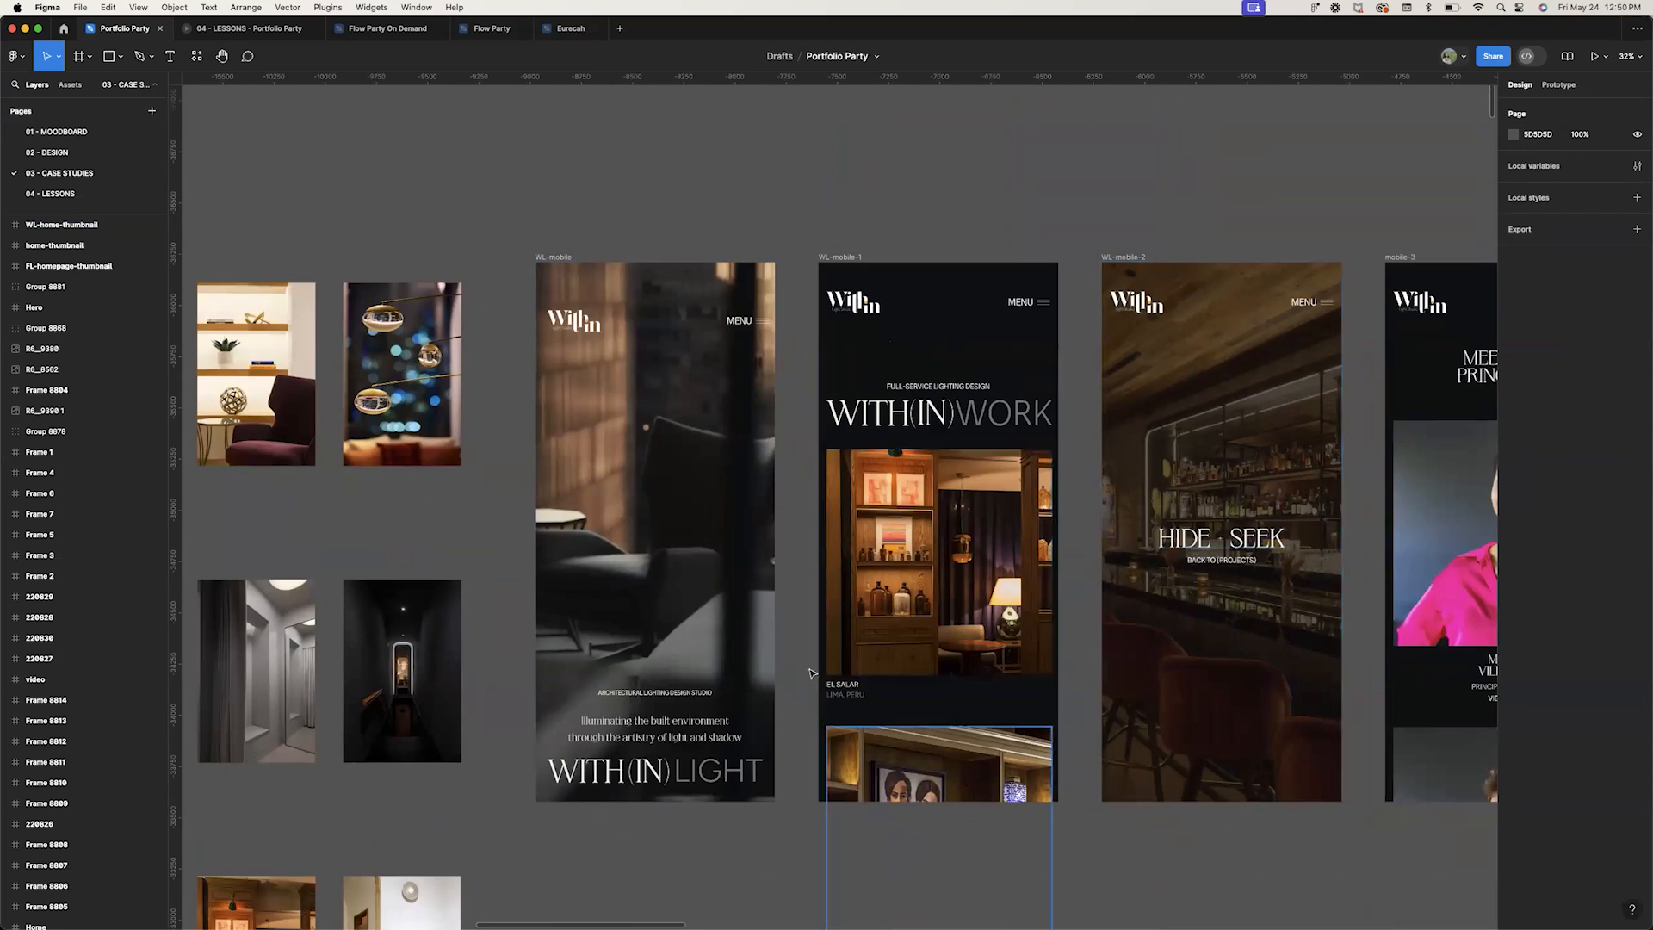
pyautogui.hscroll(5, 1165, 497)
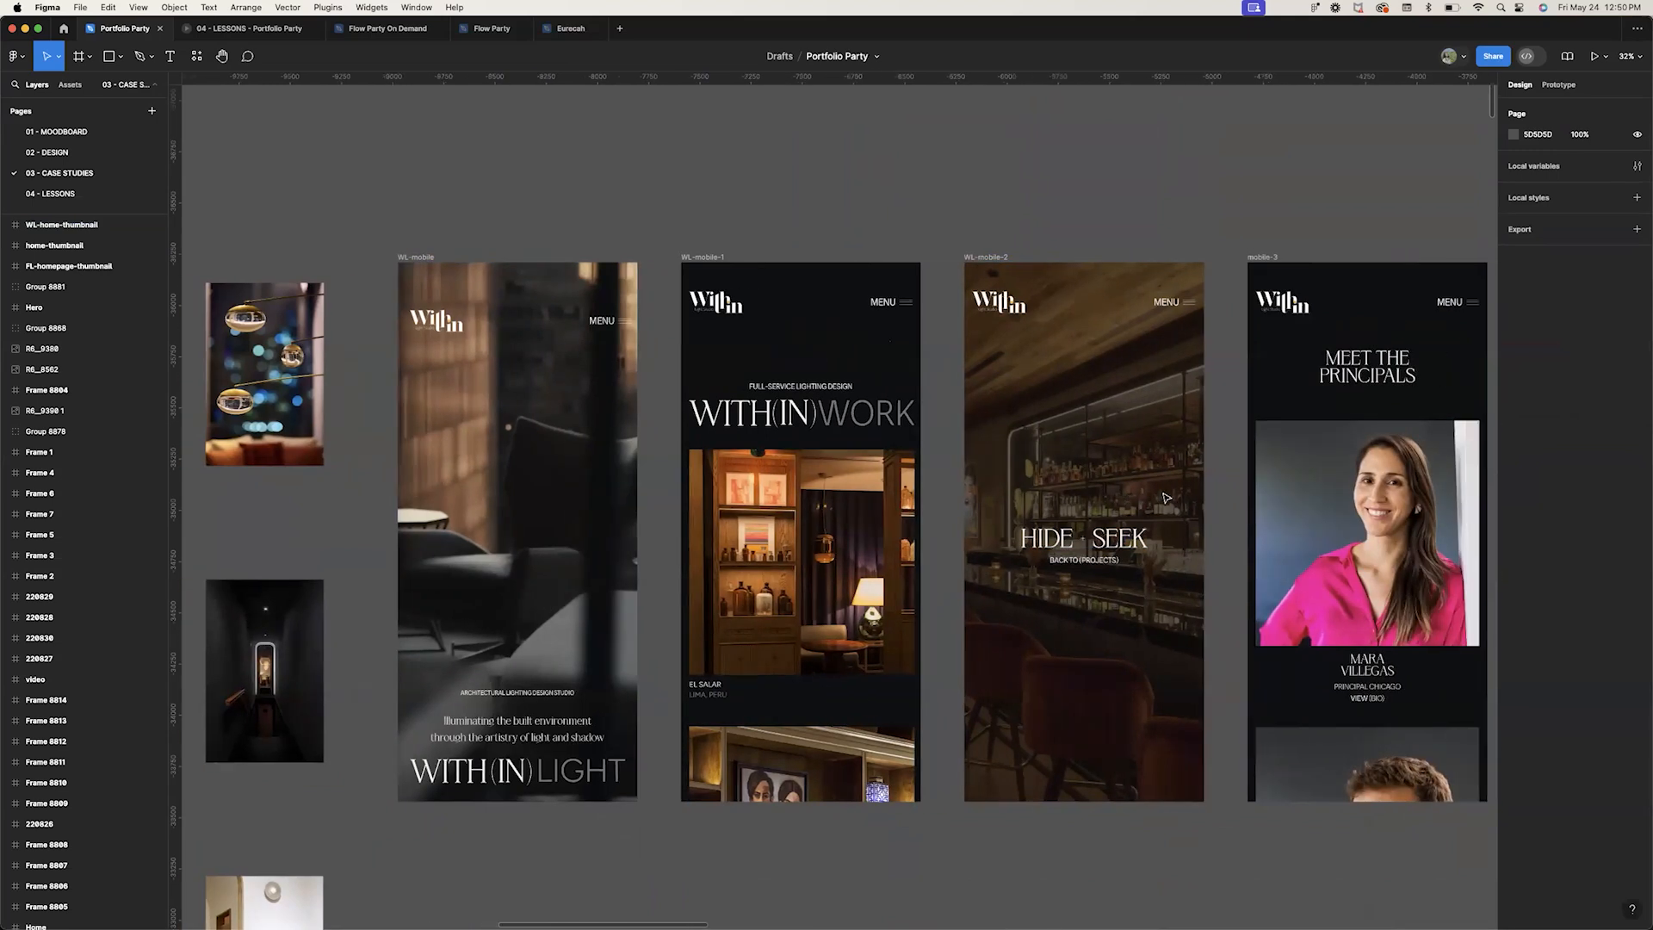
pyautogui.hscroll(4, 1166, 498)
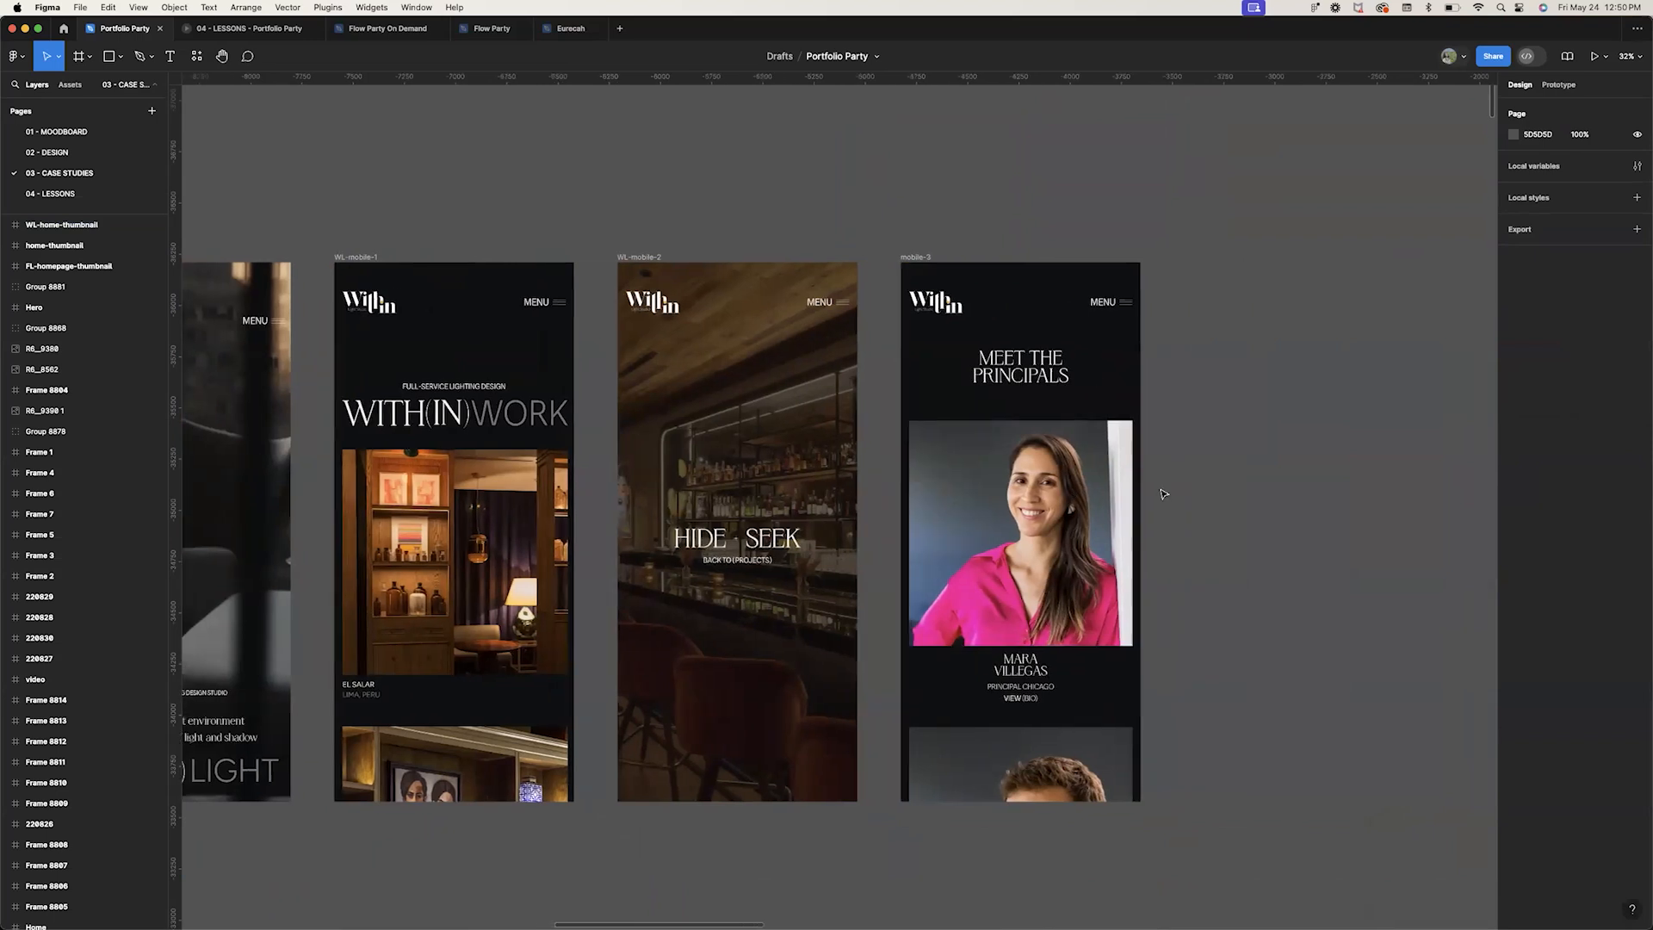
pyautogui.scroll(-5, 1163, 493)
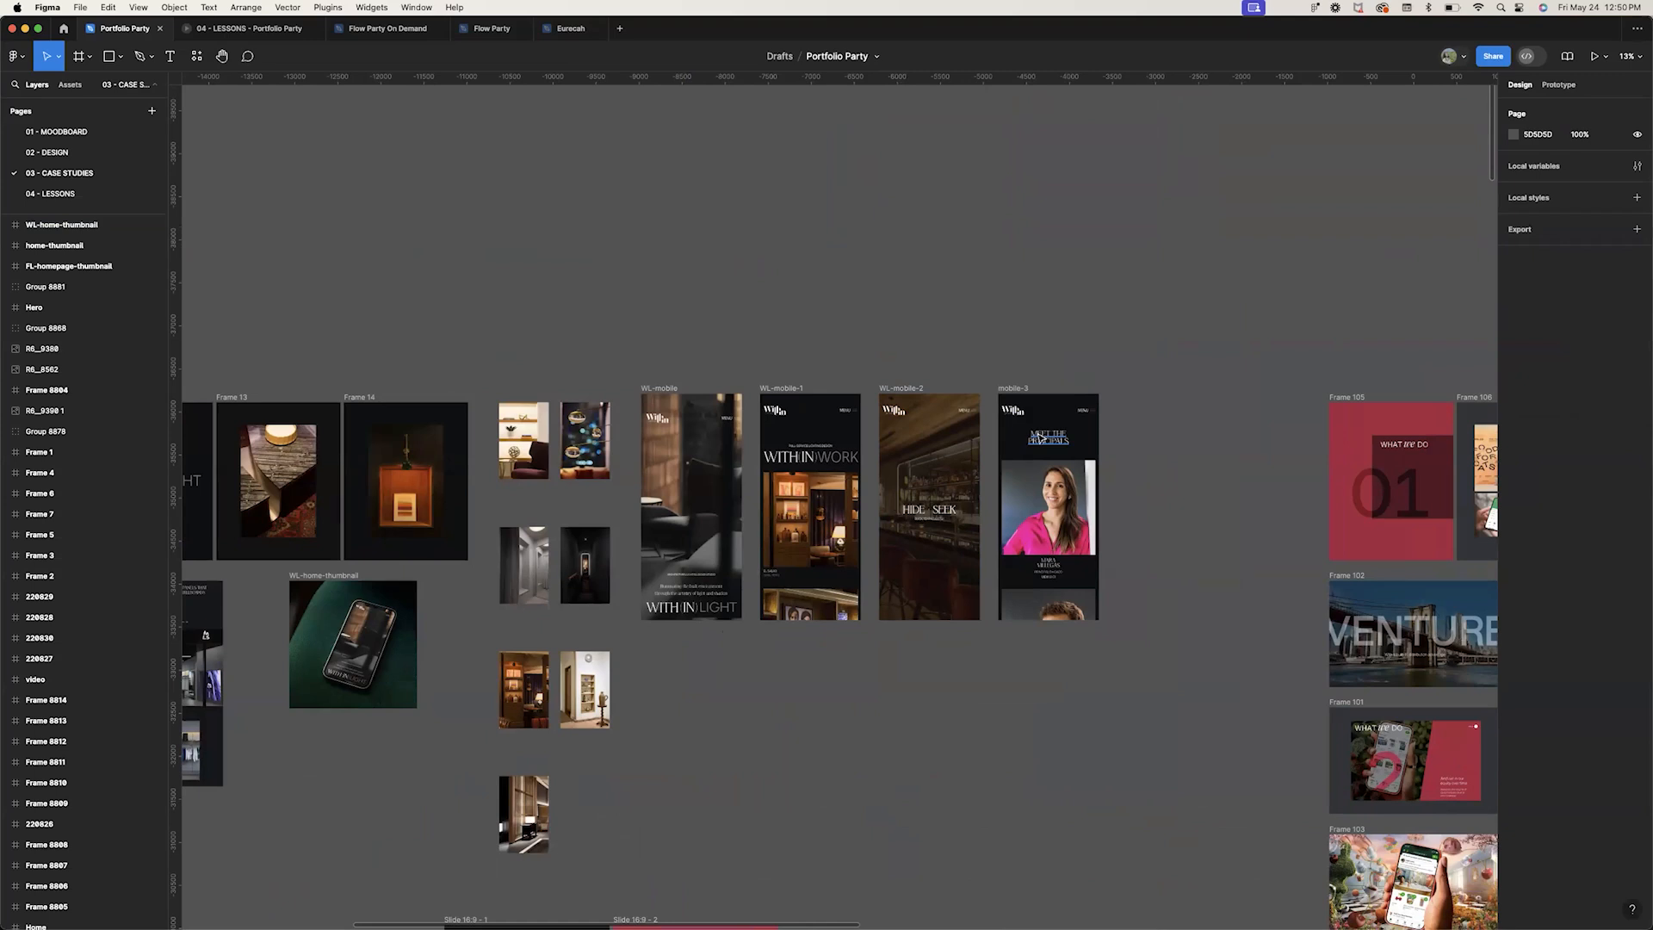
pyautogui.hscroll(10, 1040, 437)
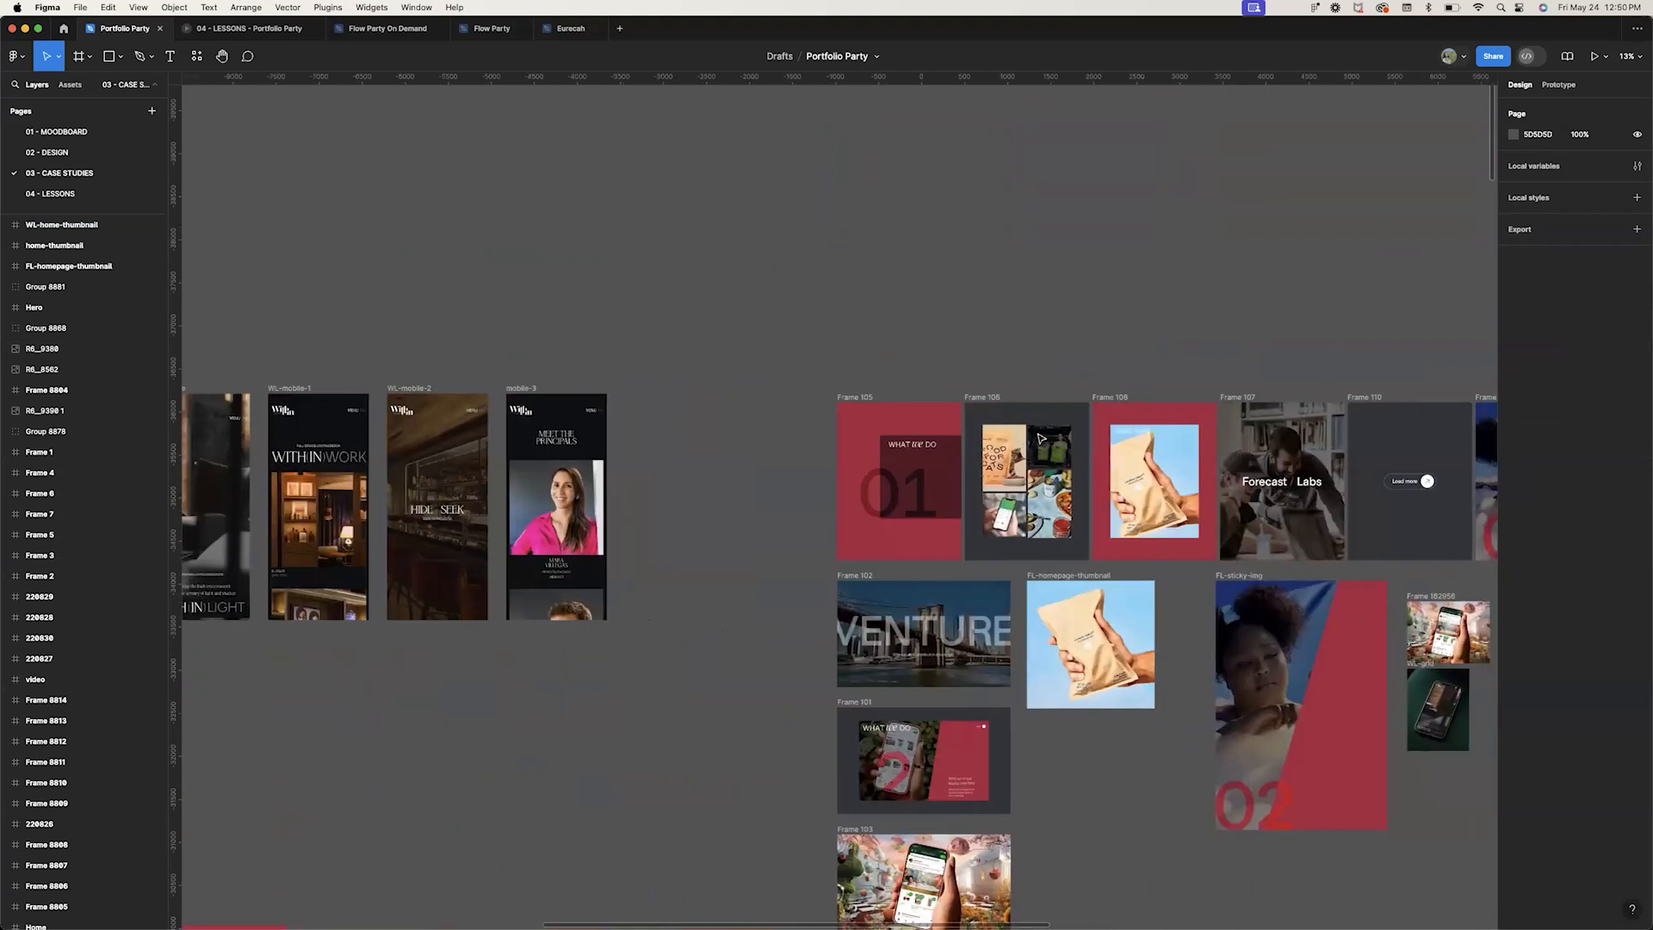
pyautogui.scroll(-5, 1040, 438)
pyautogui.hscroll(10, 1040, 437)
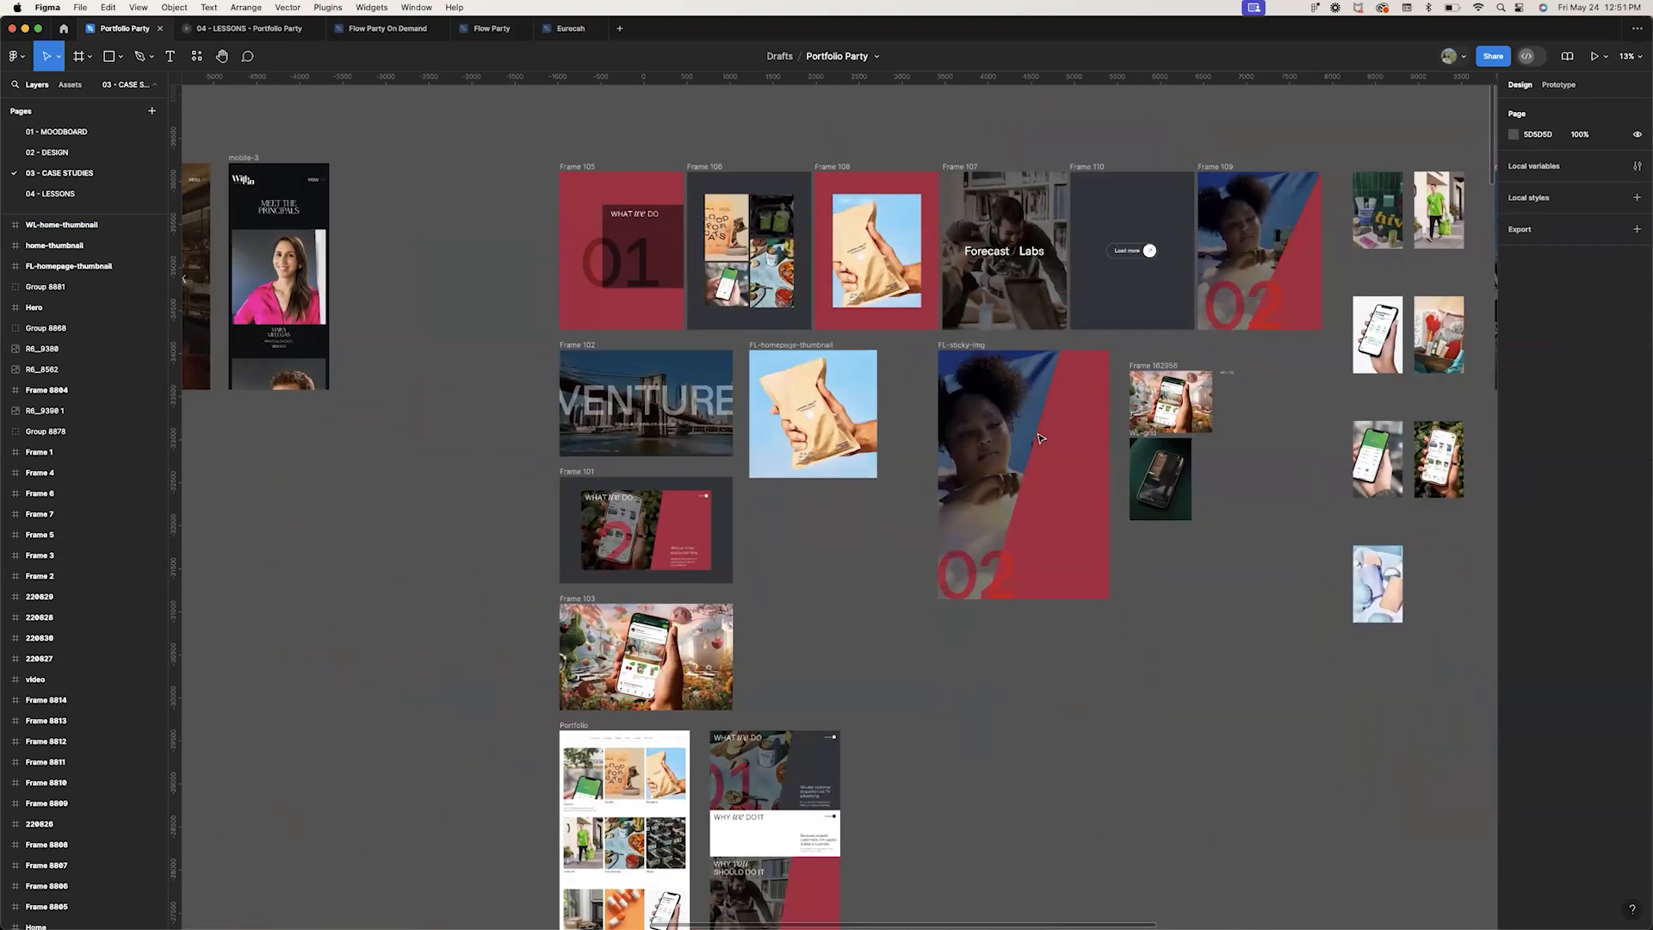
pyautogui.hscroll(13, 1040, 437)
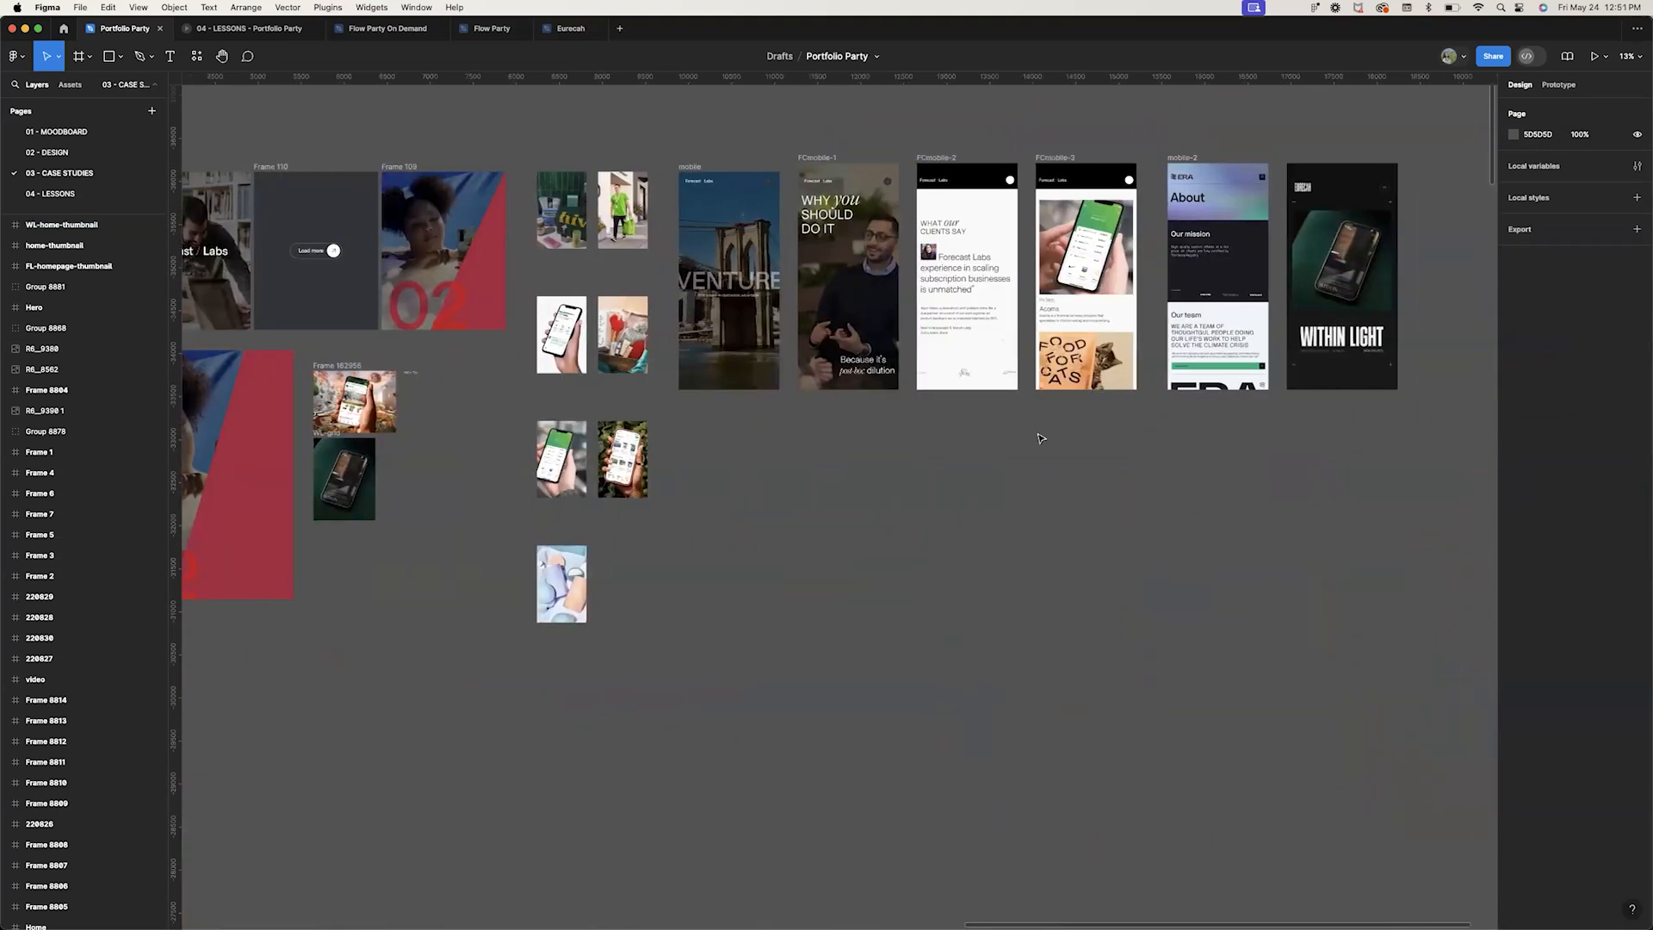
pyautogui.keyDown('ctrl'); pyautogui.scroll(-10, 1041, 438); pyautogui.keyUp('ctrl')
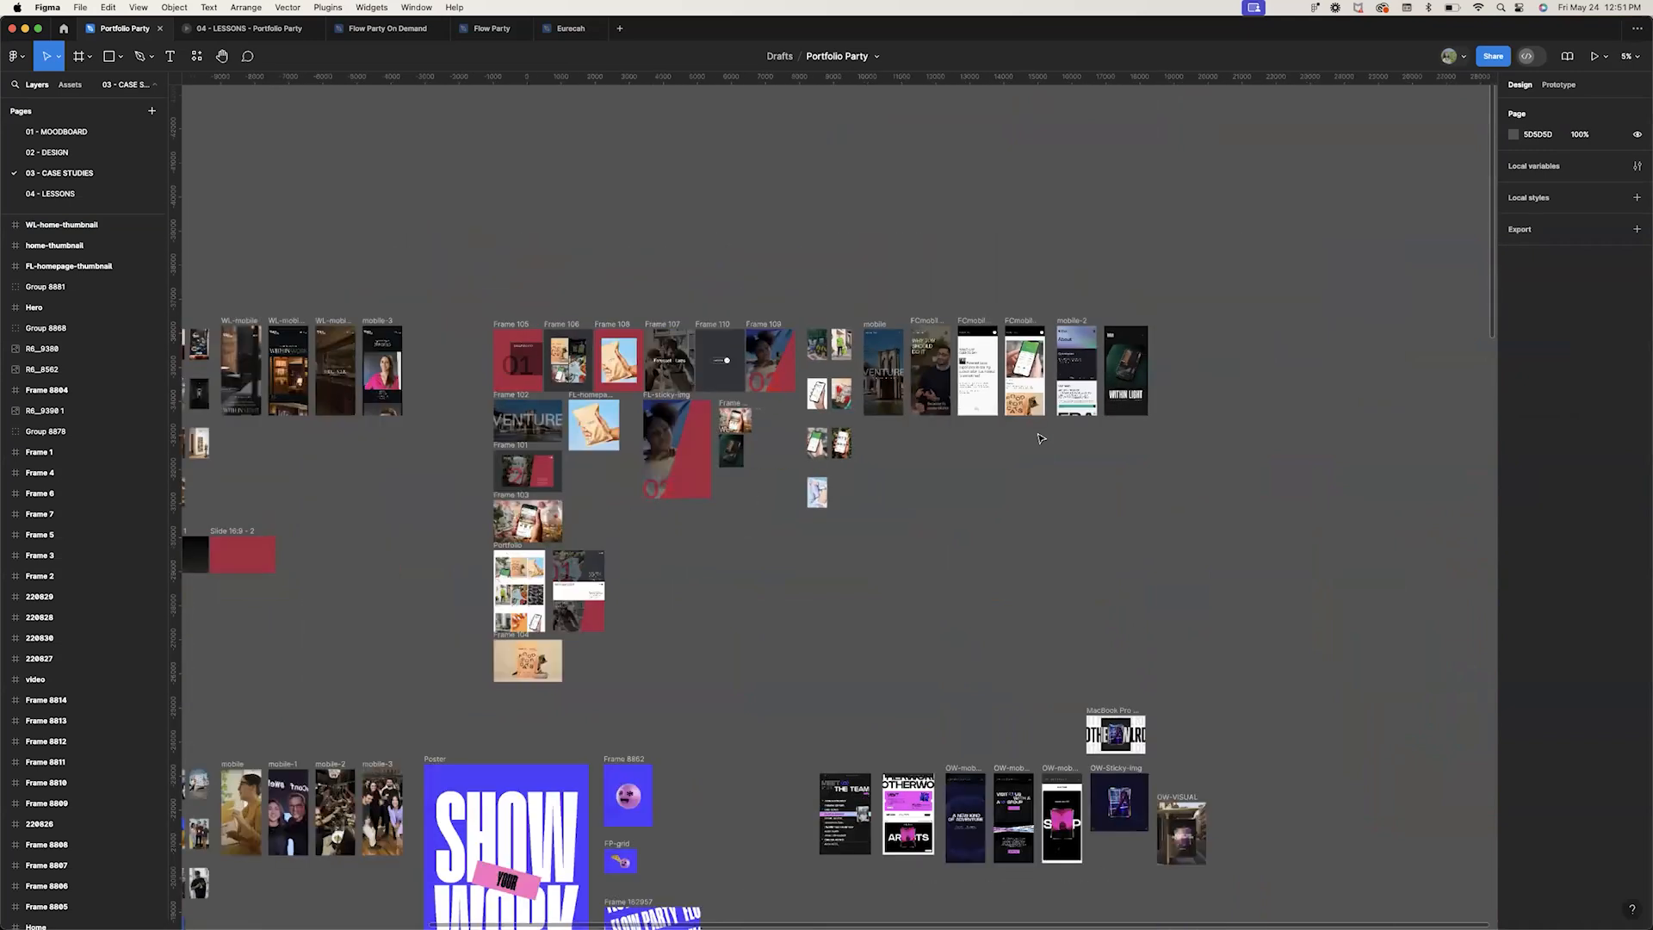
pyautogui.hscroll(-14, 1041, 437)
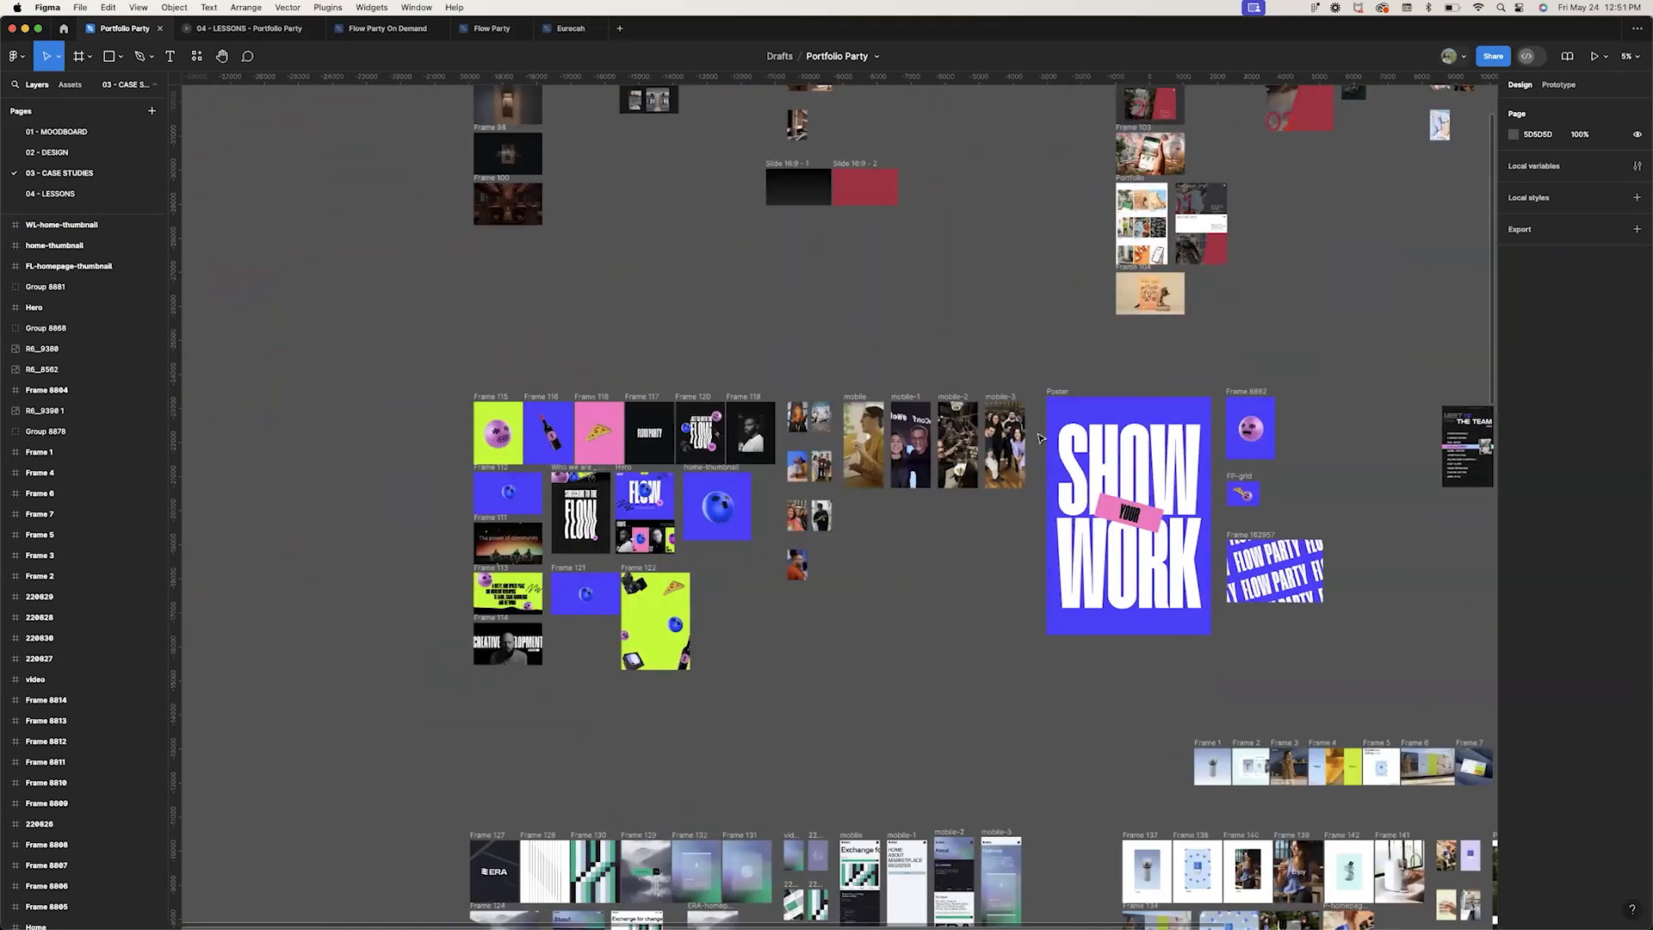
pyautogui.keyDown('ctrl'); pyautogui.scroll(8, 1041, 438); pyautogui.keyUp('ctrl')
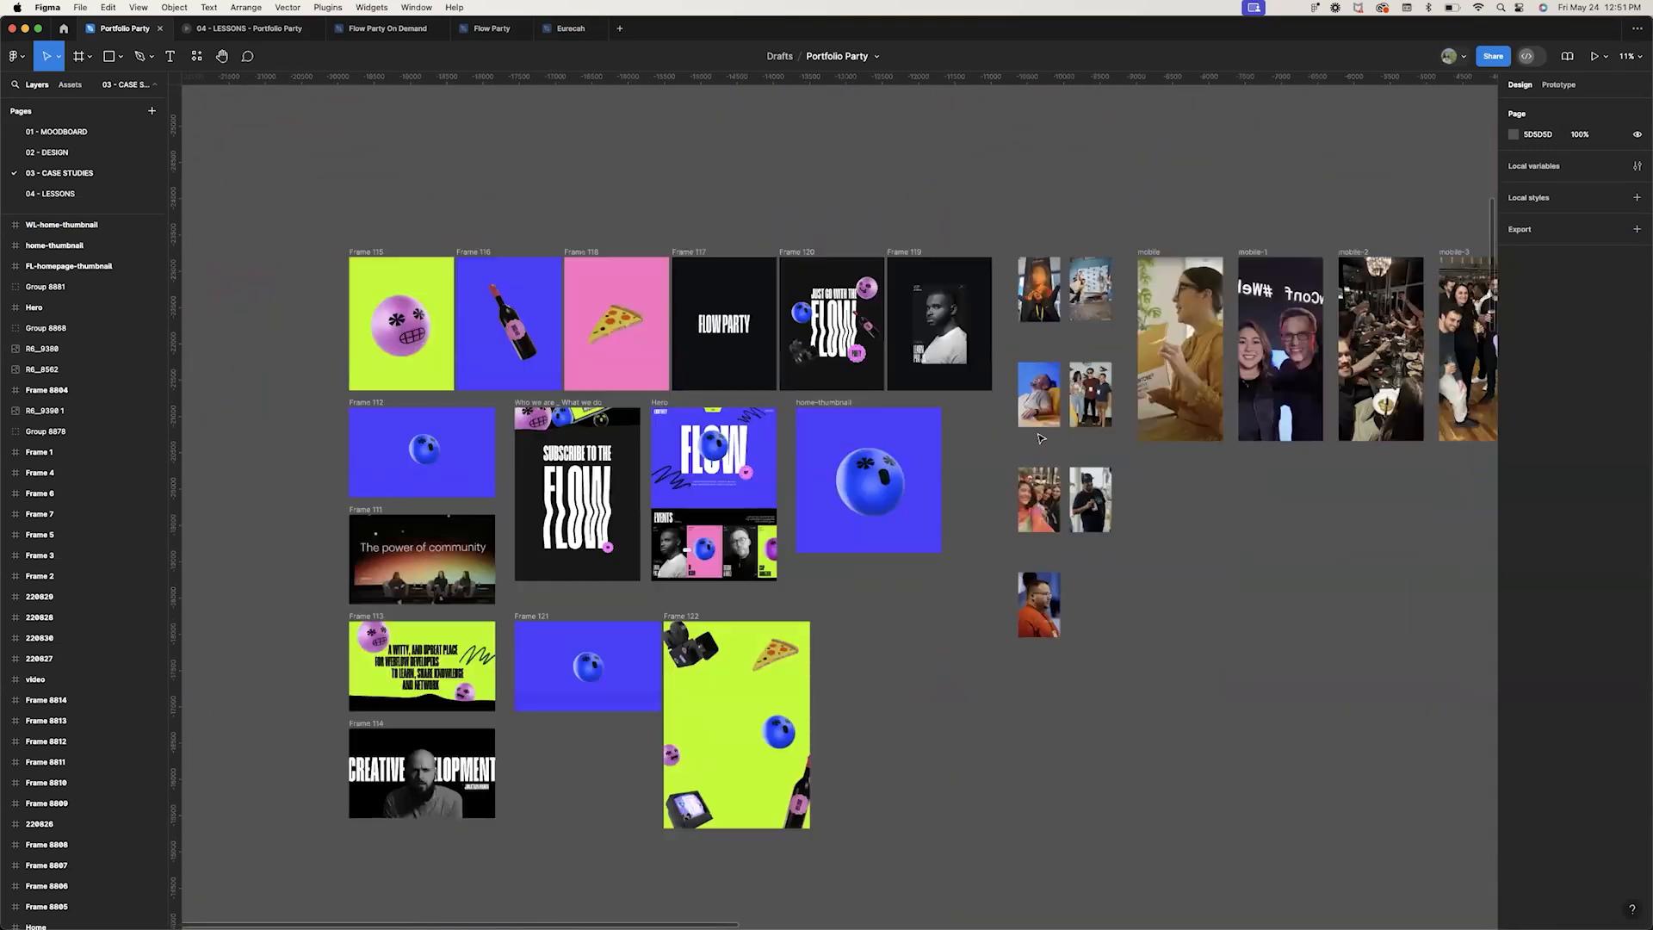
pyautogui.scroll(-5, 1039, 439)
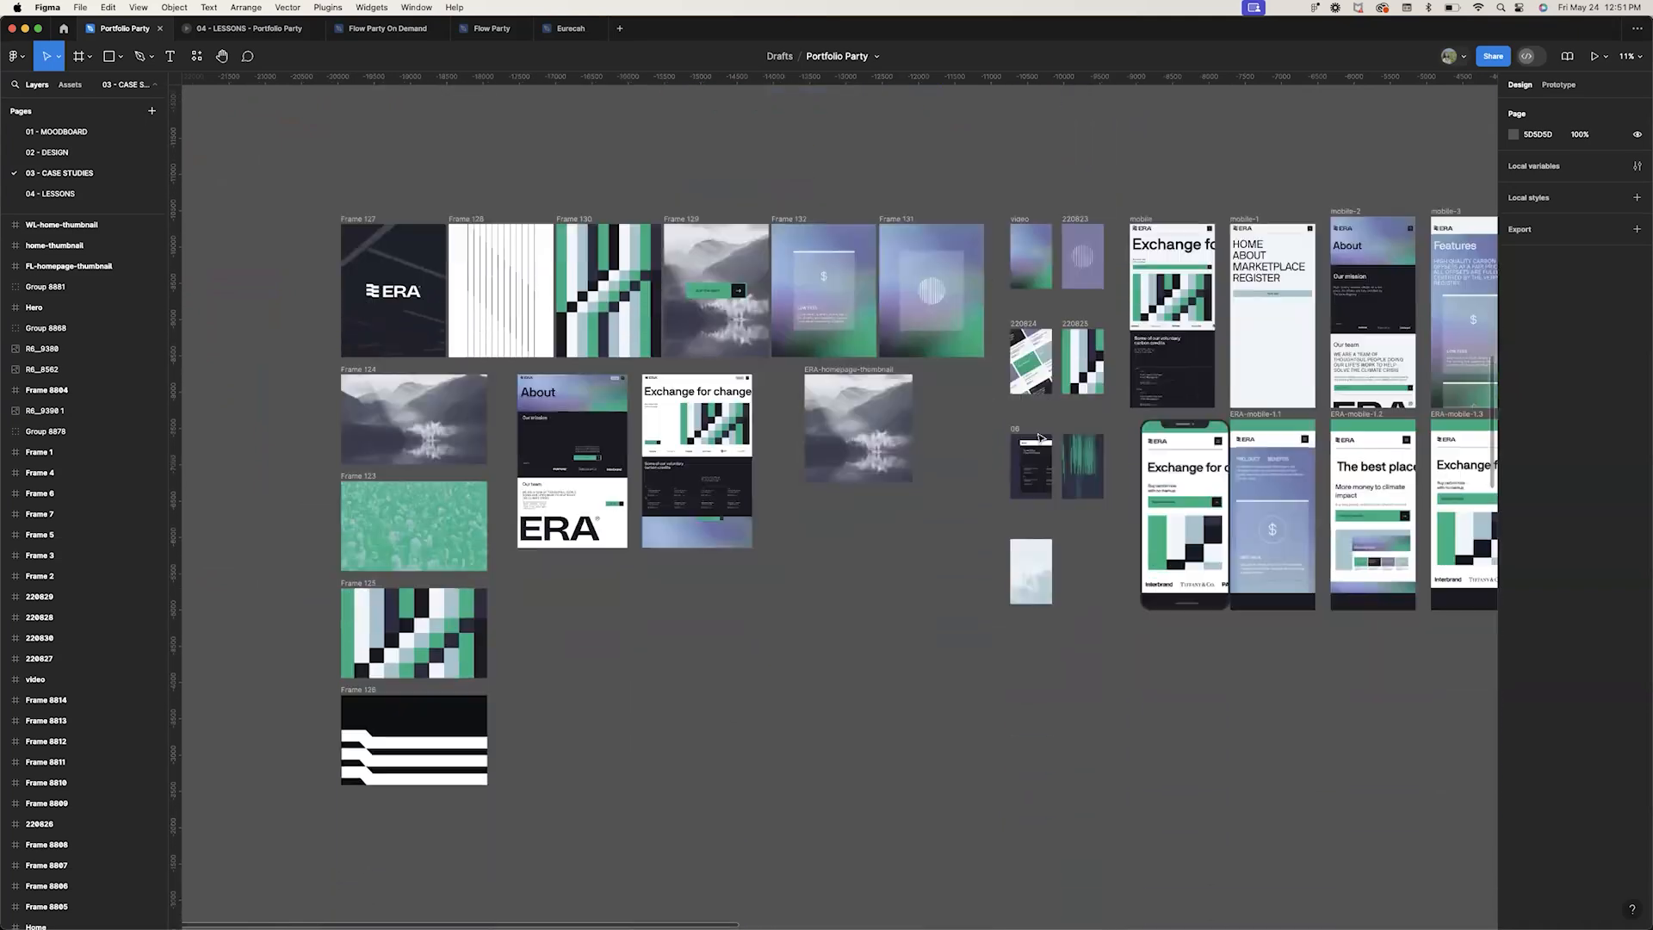
pyautogui.hscroll(5, 1039, 438)
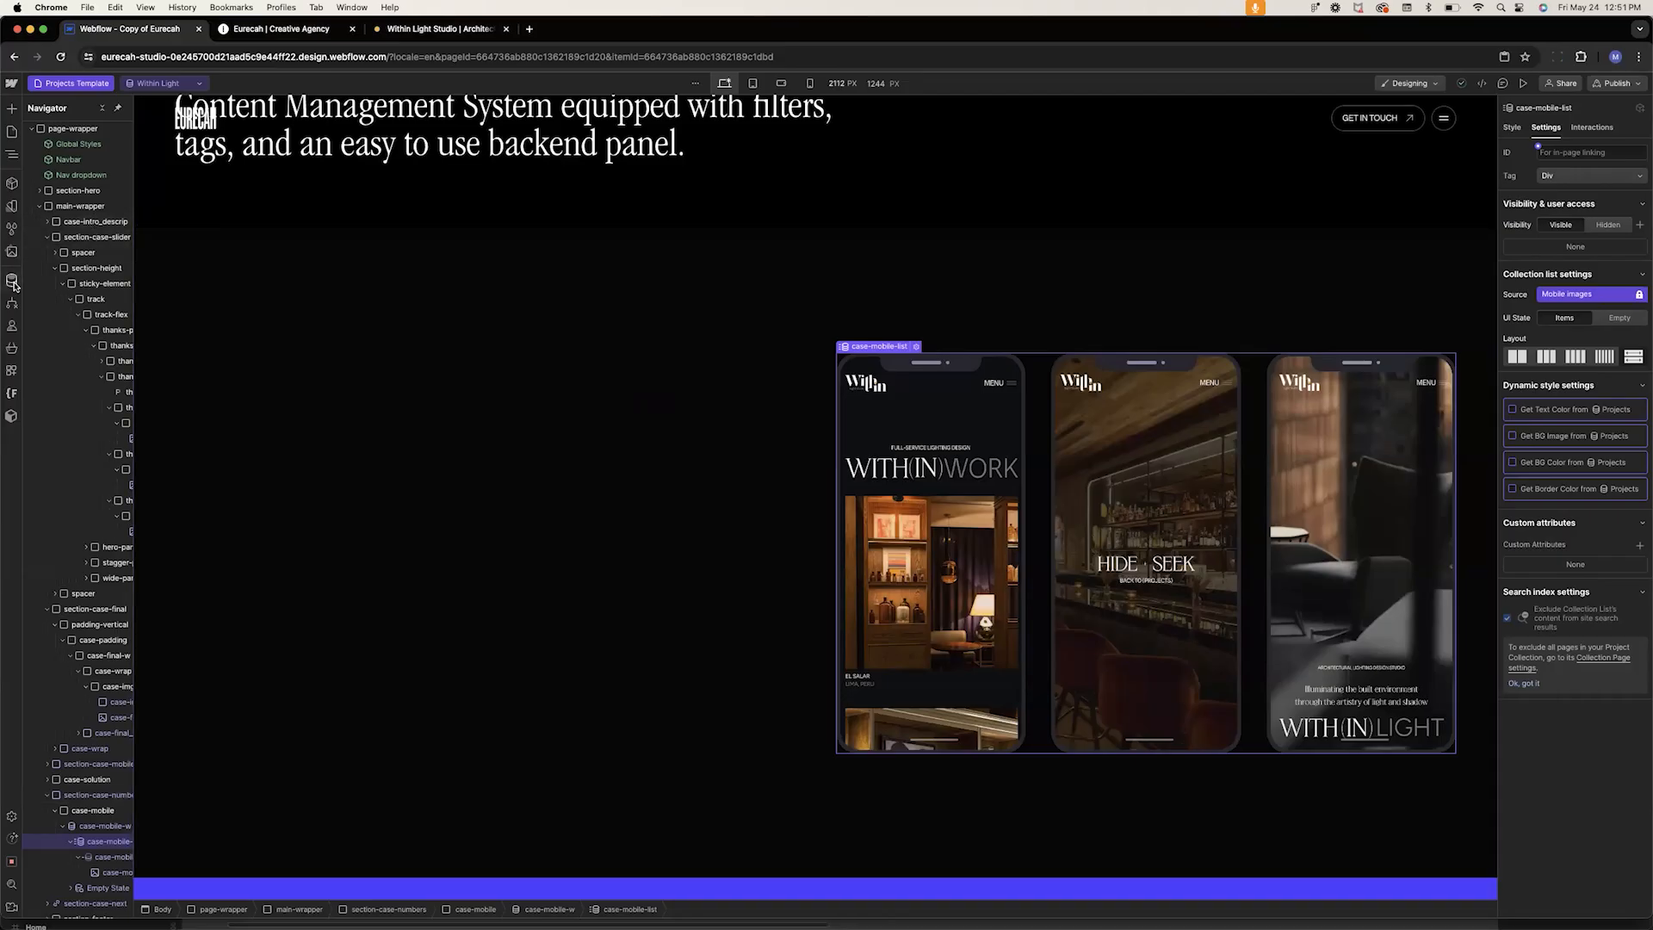
# Open the Lesson Projects CMS collection, add a new item and name it Flow Party Lesson
pyautogui.click(11, 281)
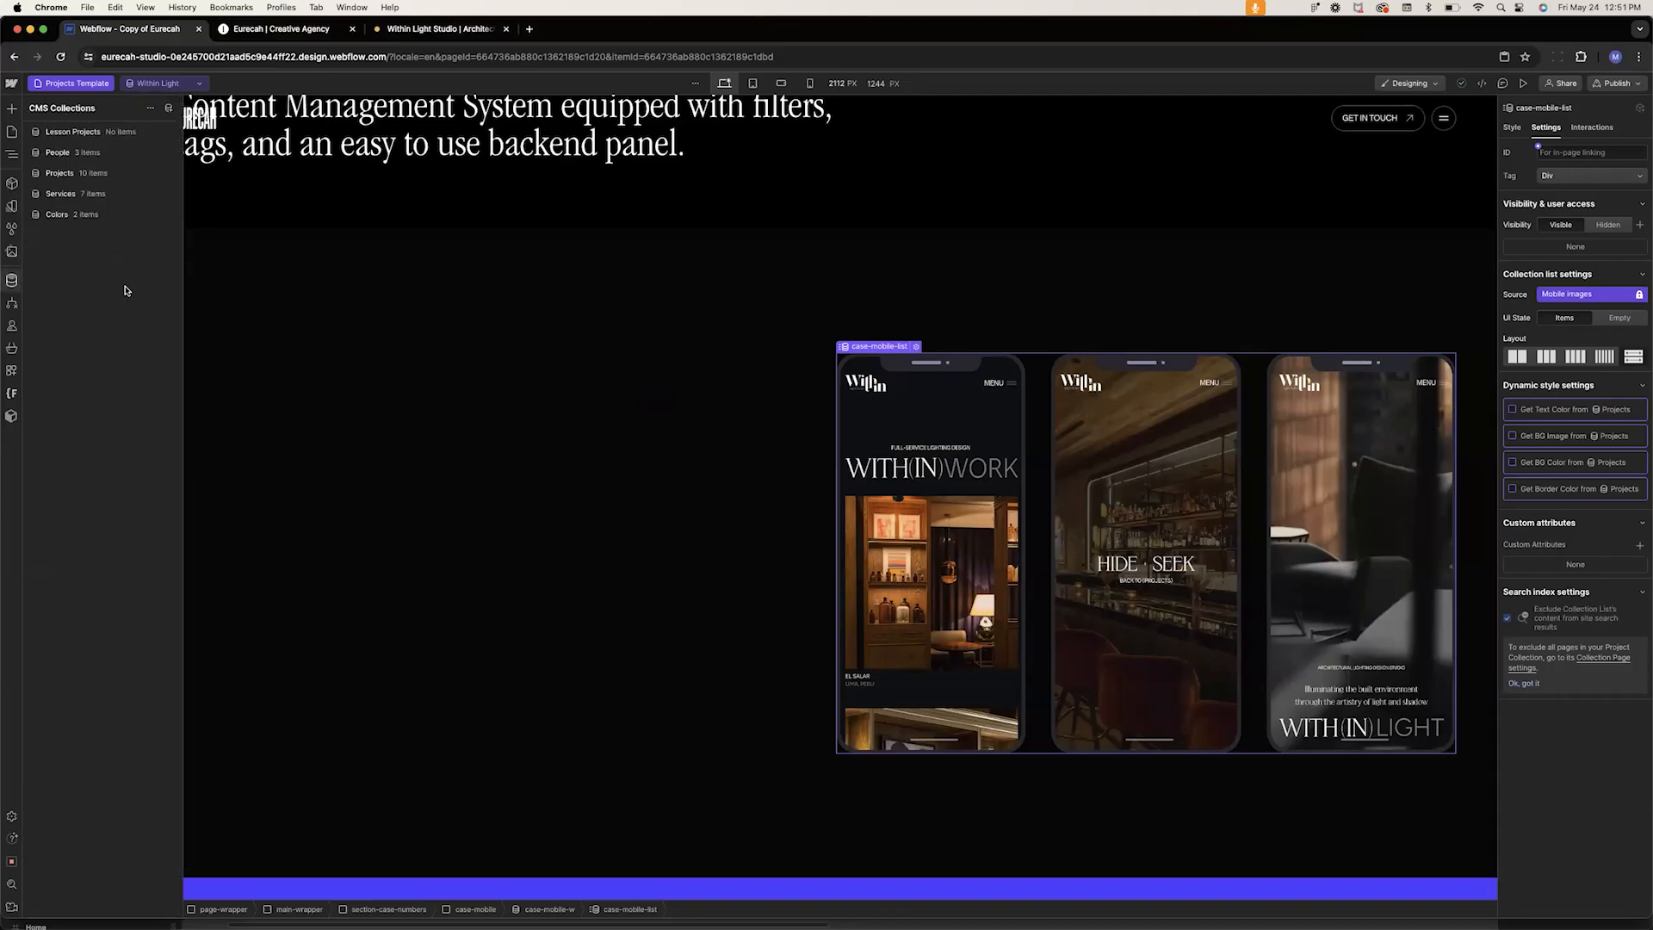
pyautogui.click(75, 131)
pyautogui.click(1574, 114)
pyautogui.click(383, 180)
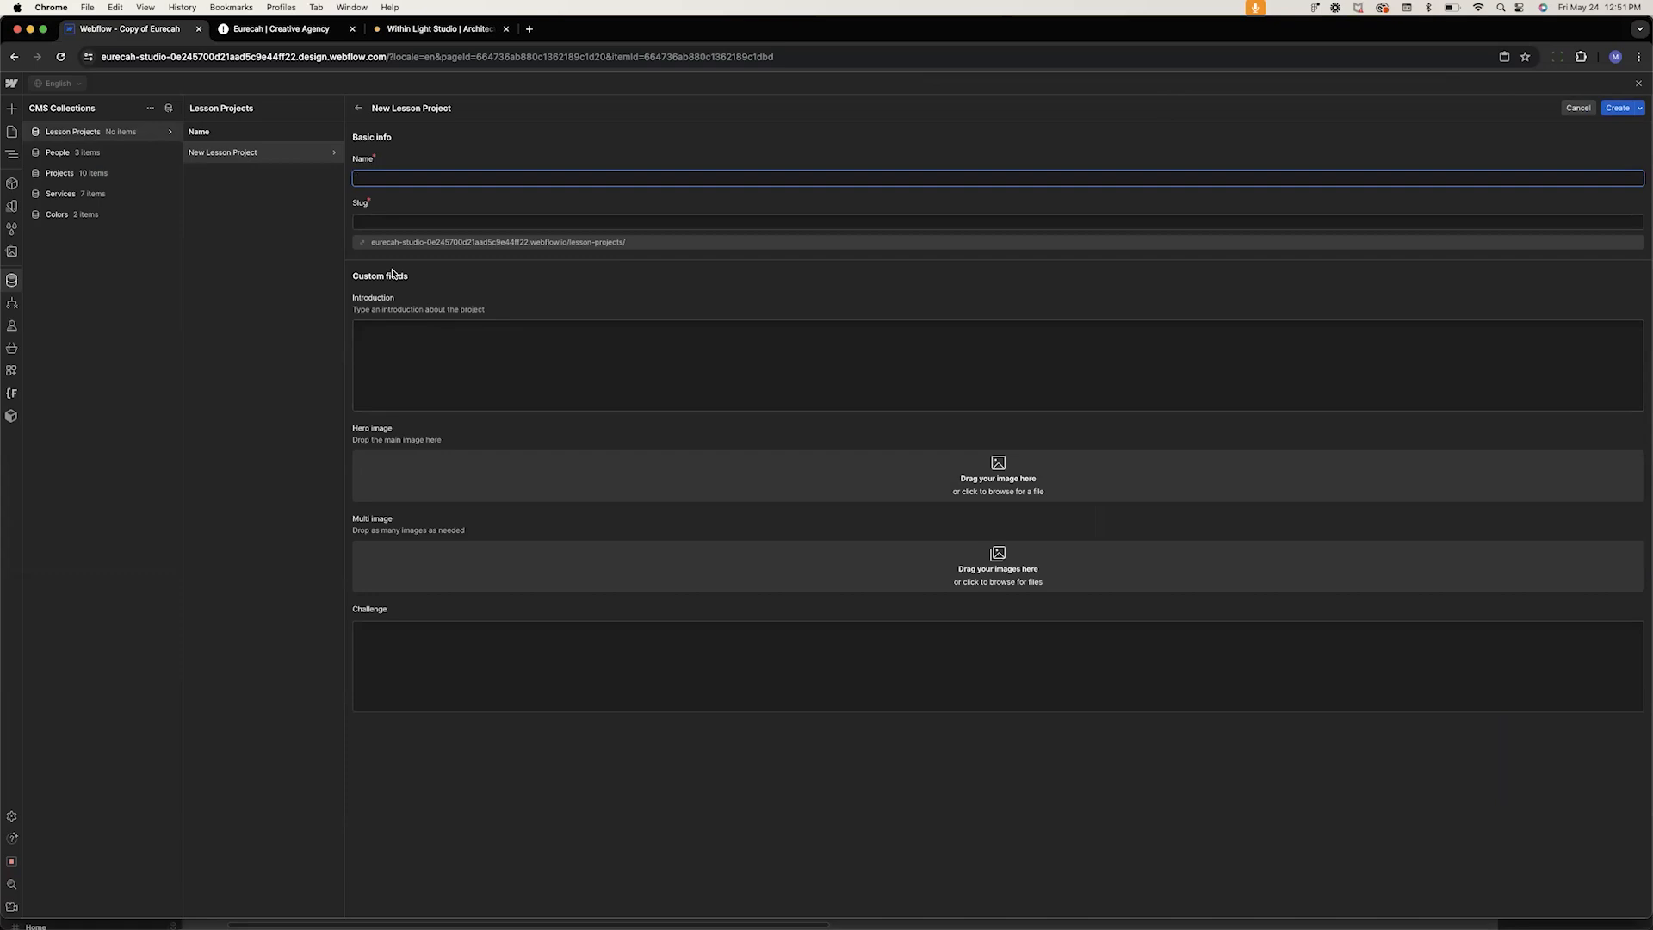
pyautogui.write('Flow Party Lesson')
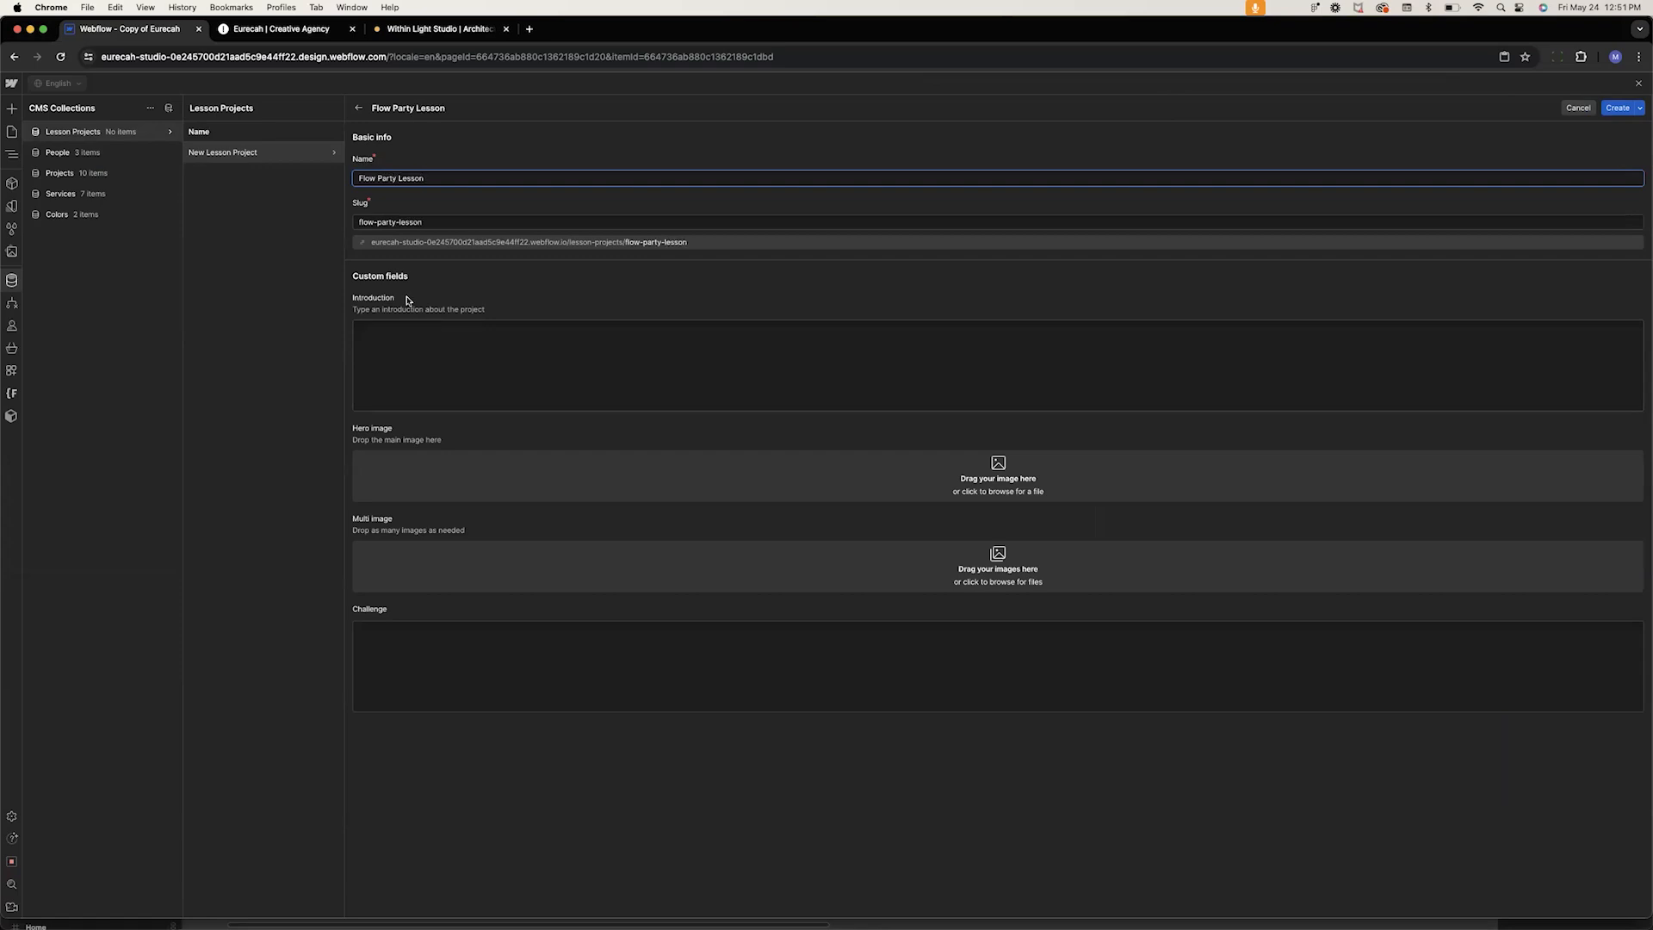
# Switch to Figma, create a text layer and fill it with one paragraph of placeholder text using the LORE plugin
pyautogui.click(451, 389)
pyautogui.moveTo(796, 924)
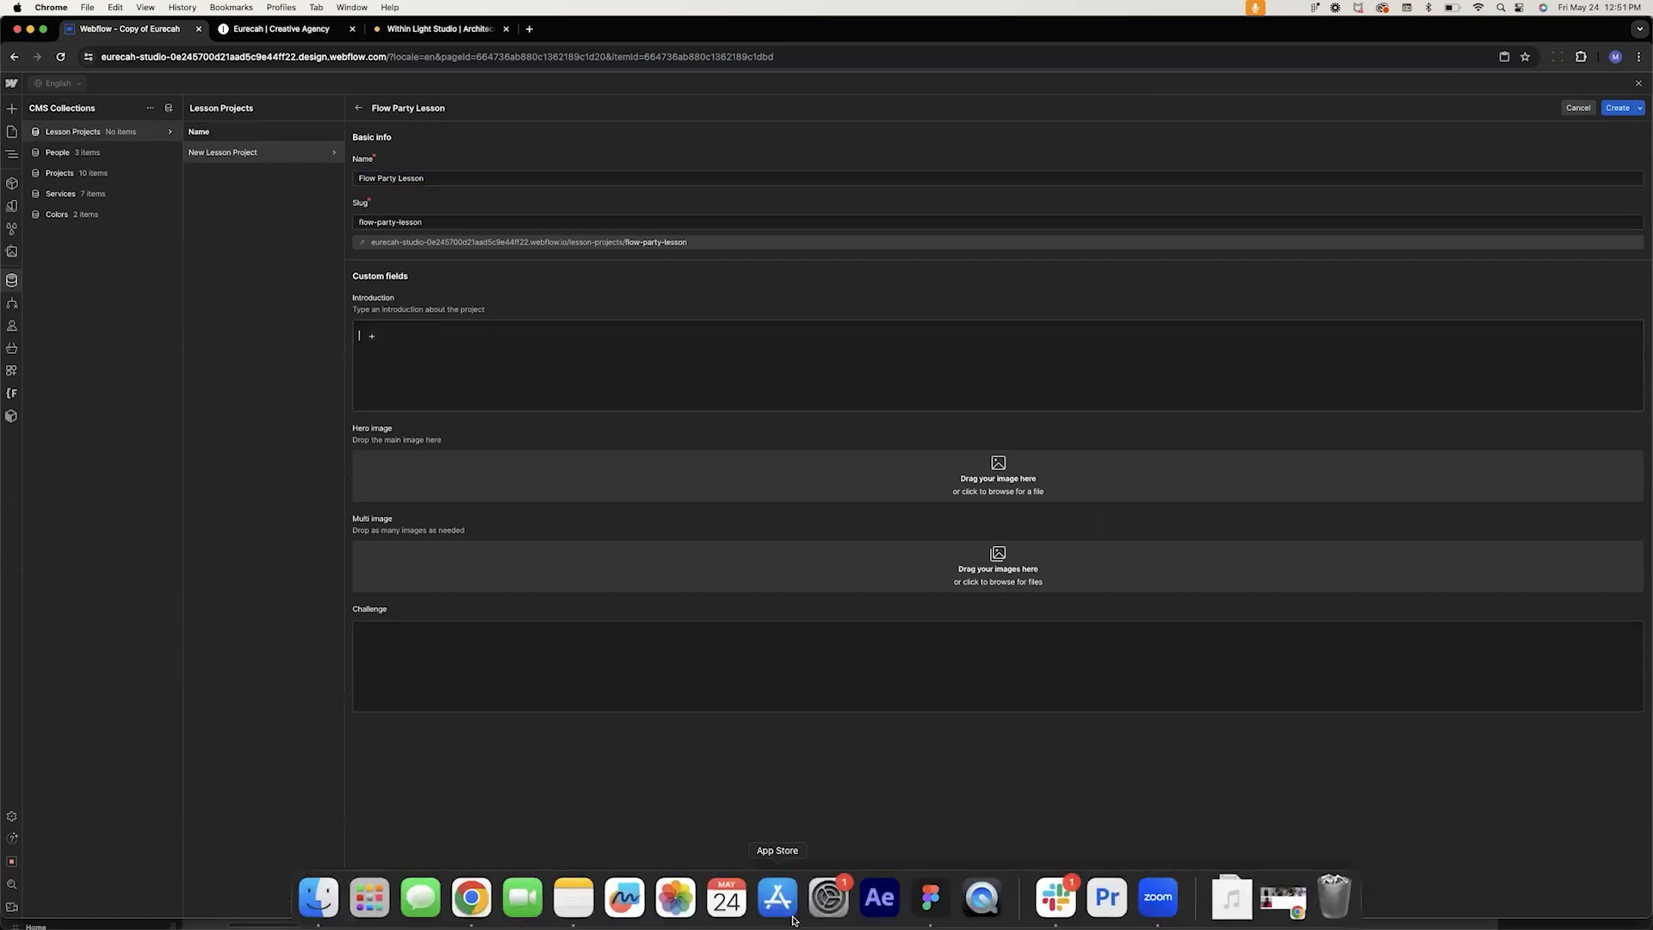
pyautogui.click(930, 897)
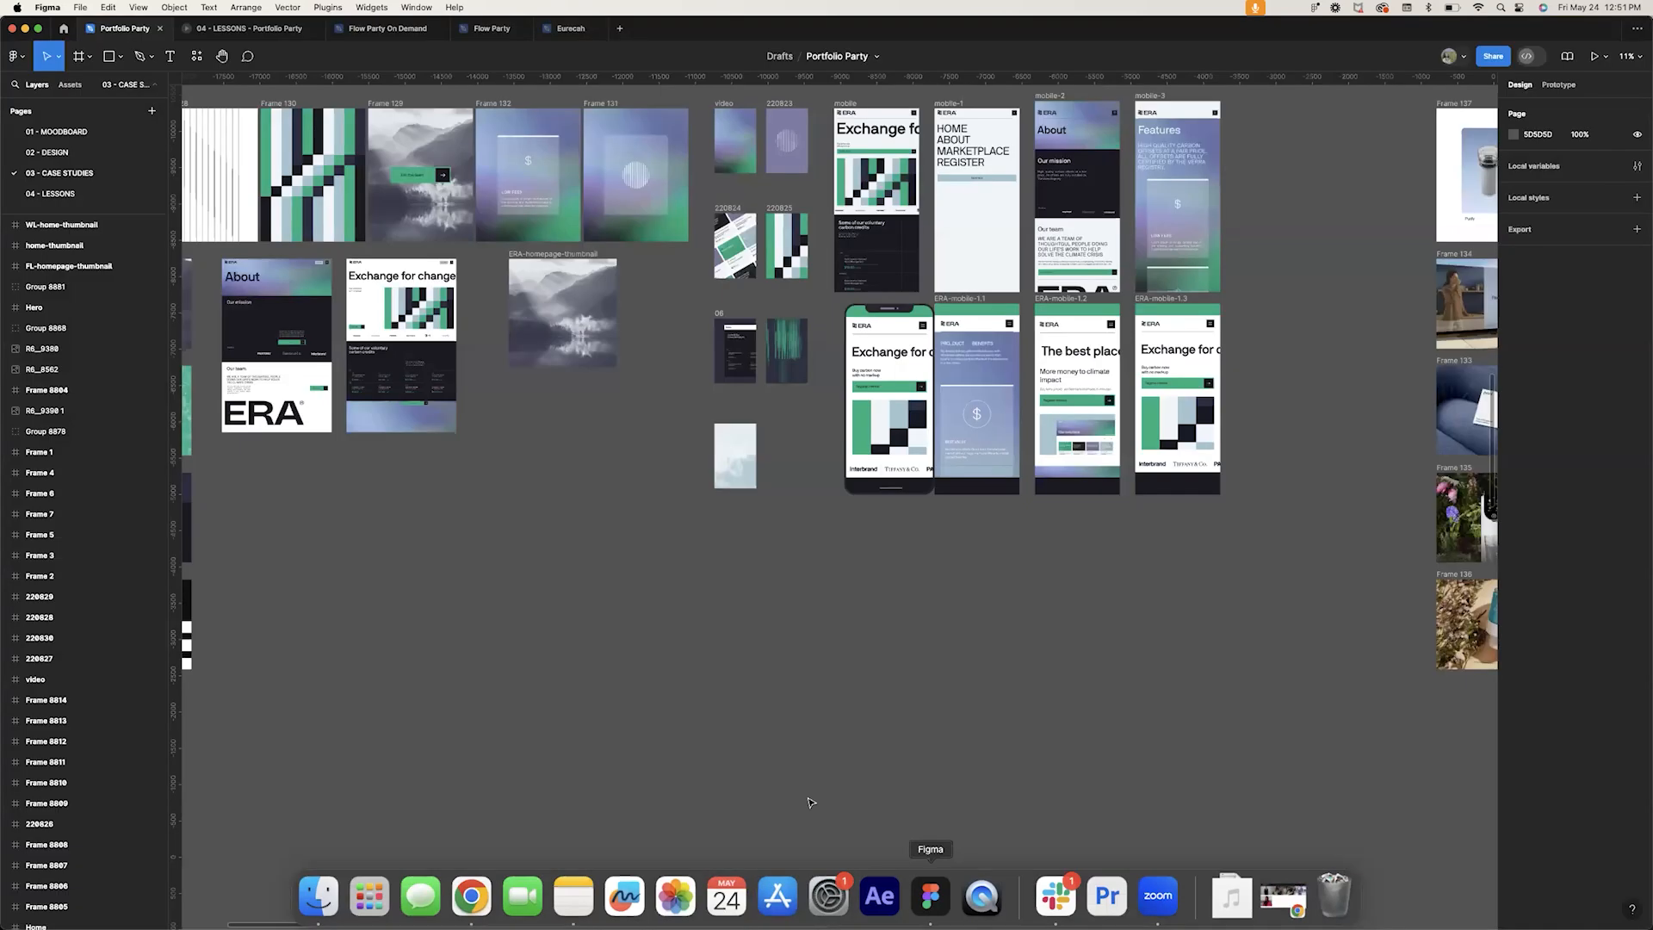
pyautogui.click(170, 56)
pyautogui.click(521, 658)
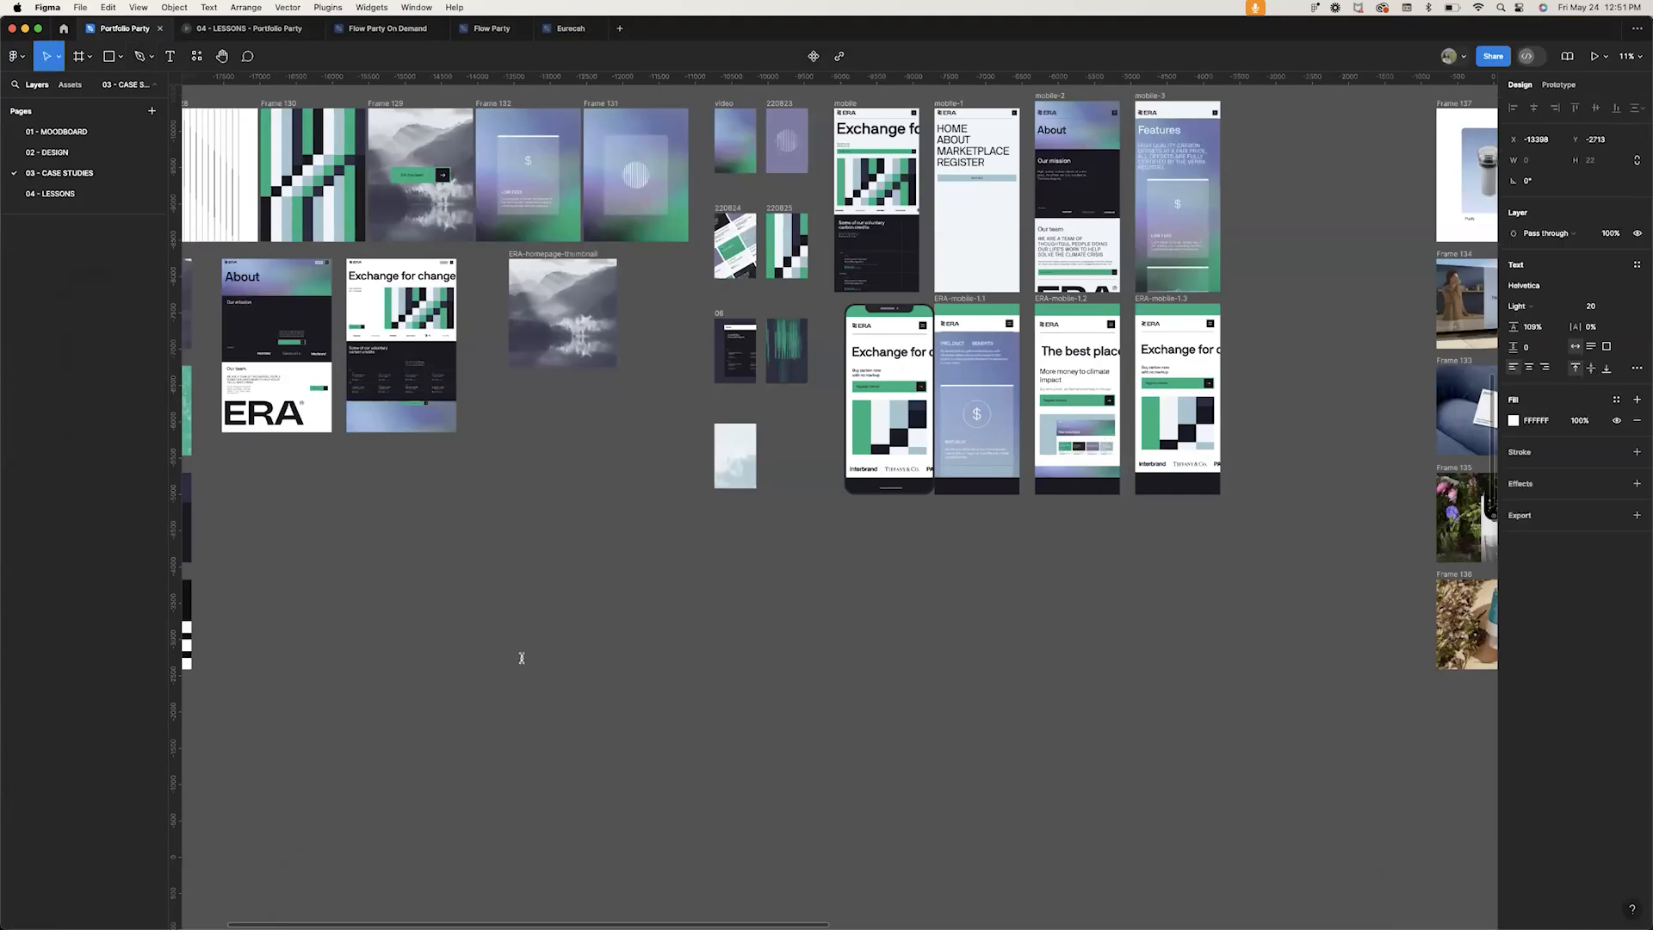
pyautogui.rightClick(609, 599)
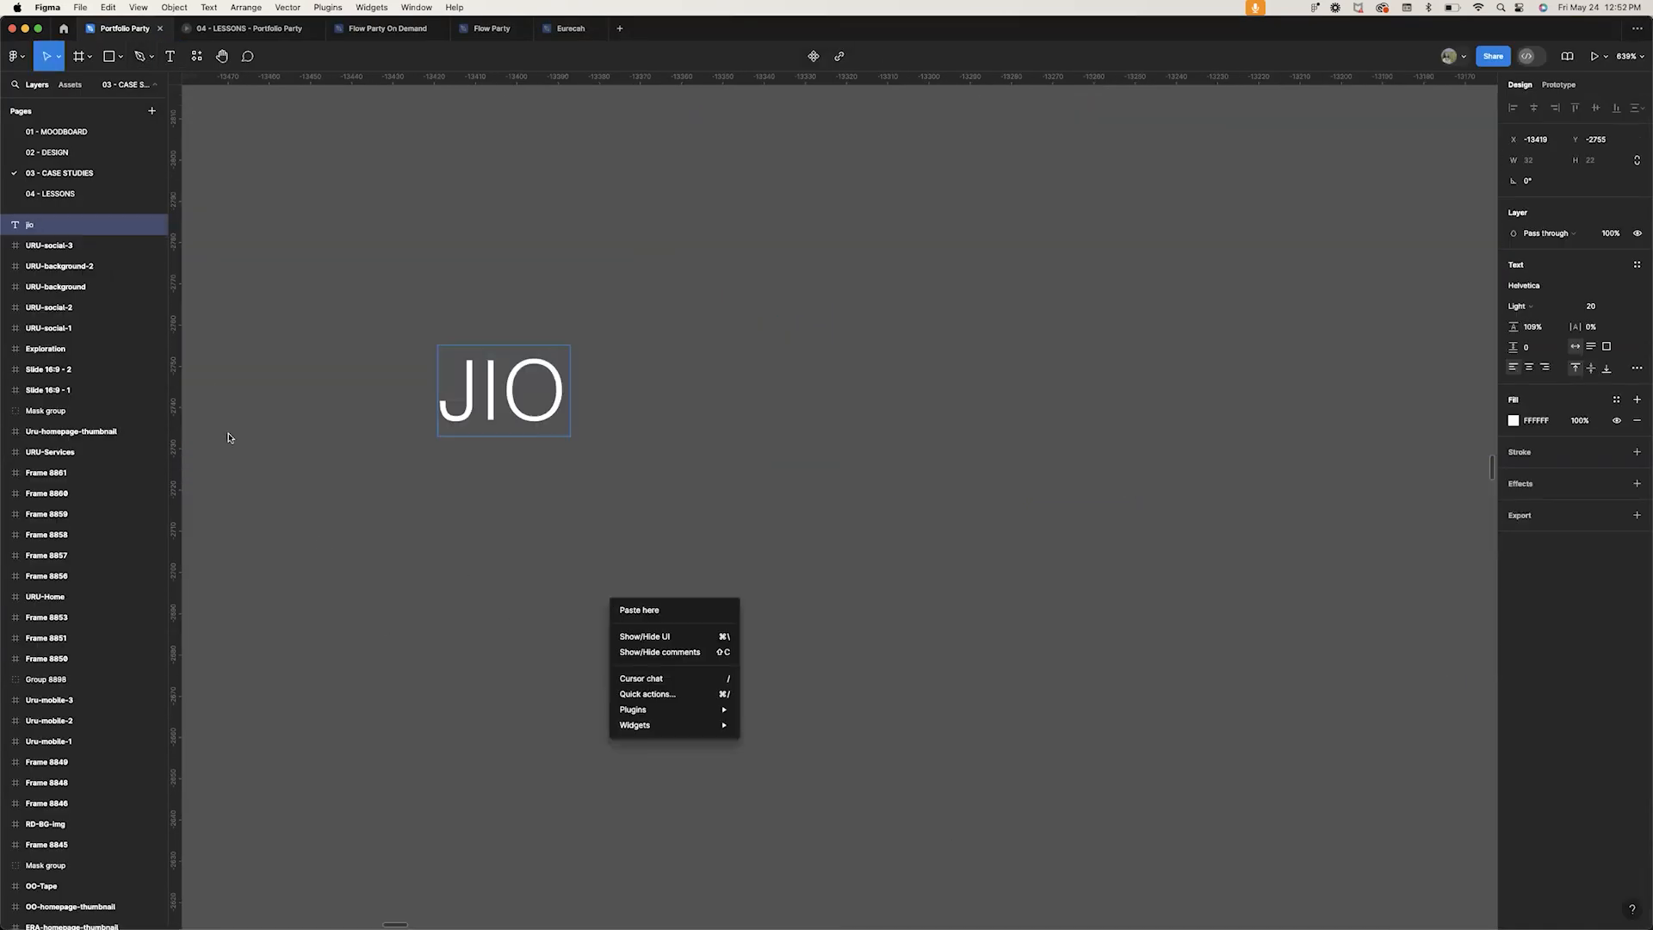
pyautogui.moveTo(657, 711)
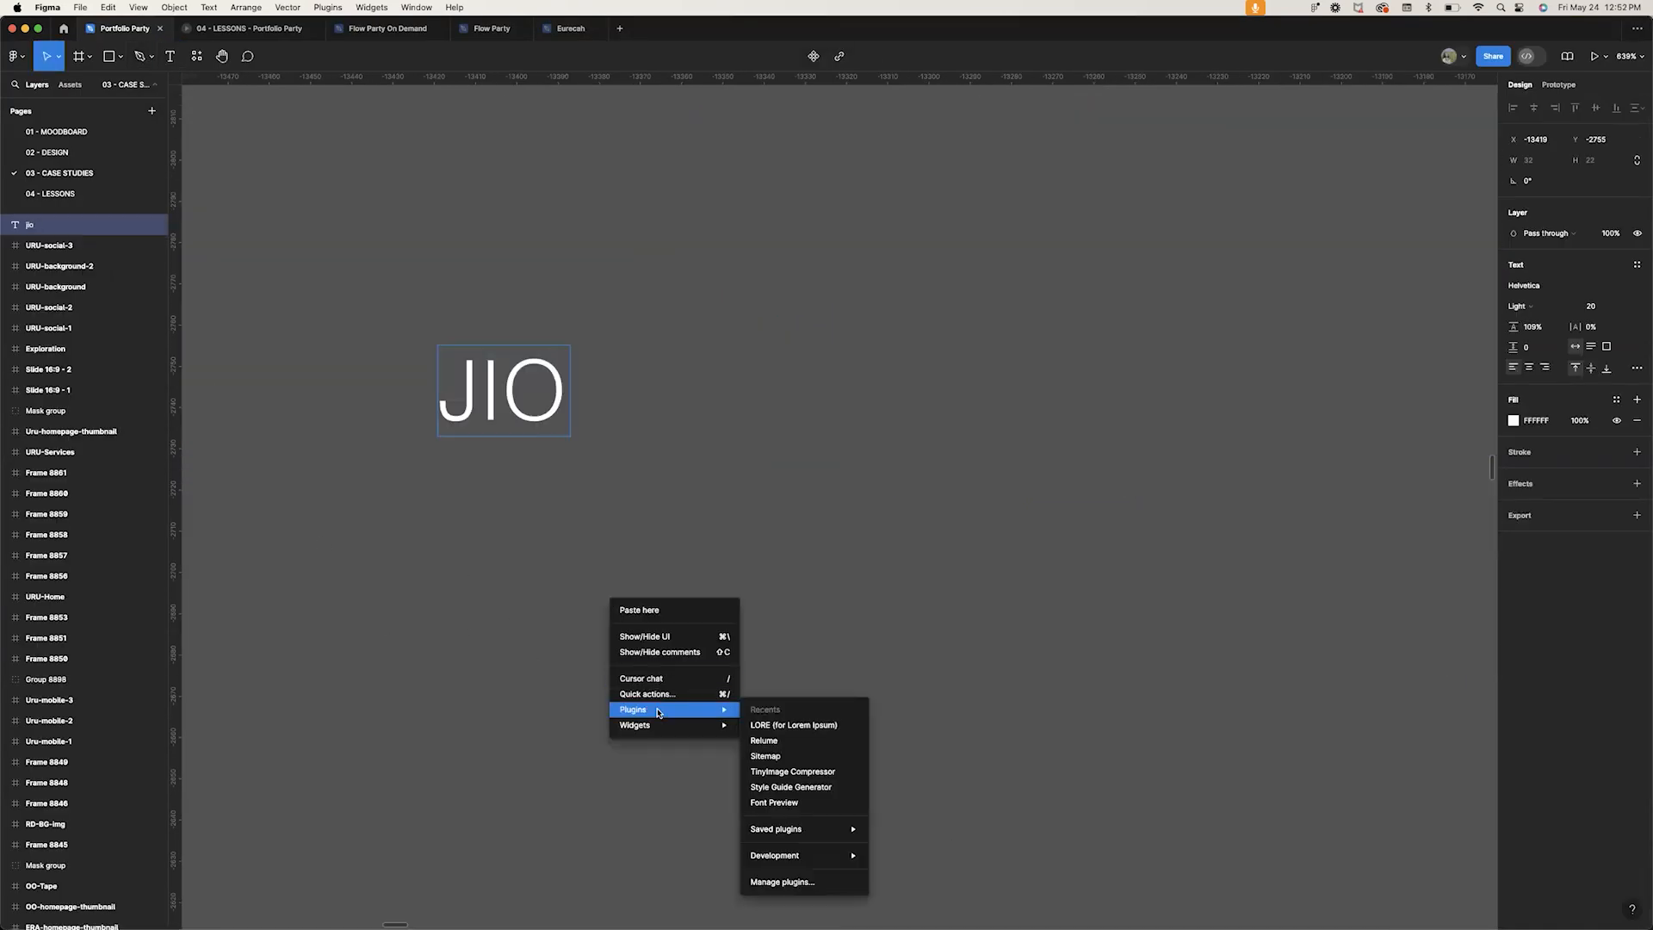
pyautogui.click(811, 726)
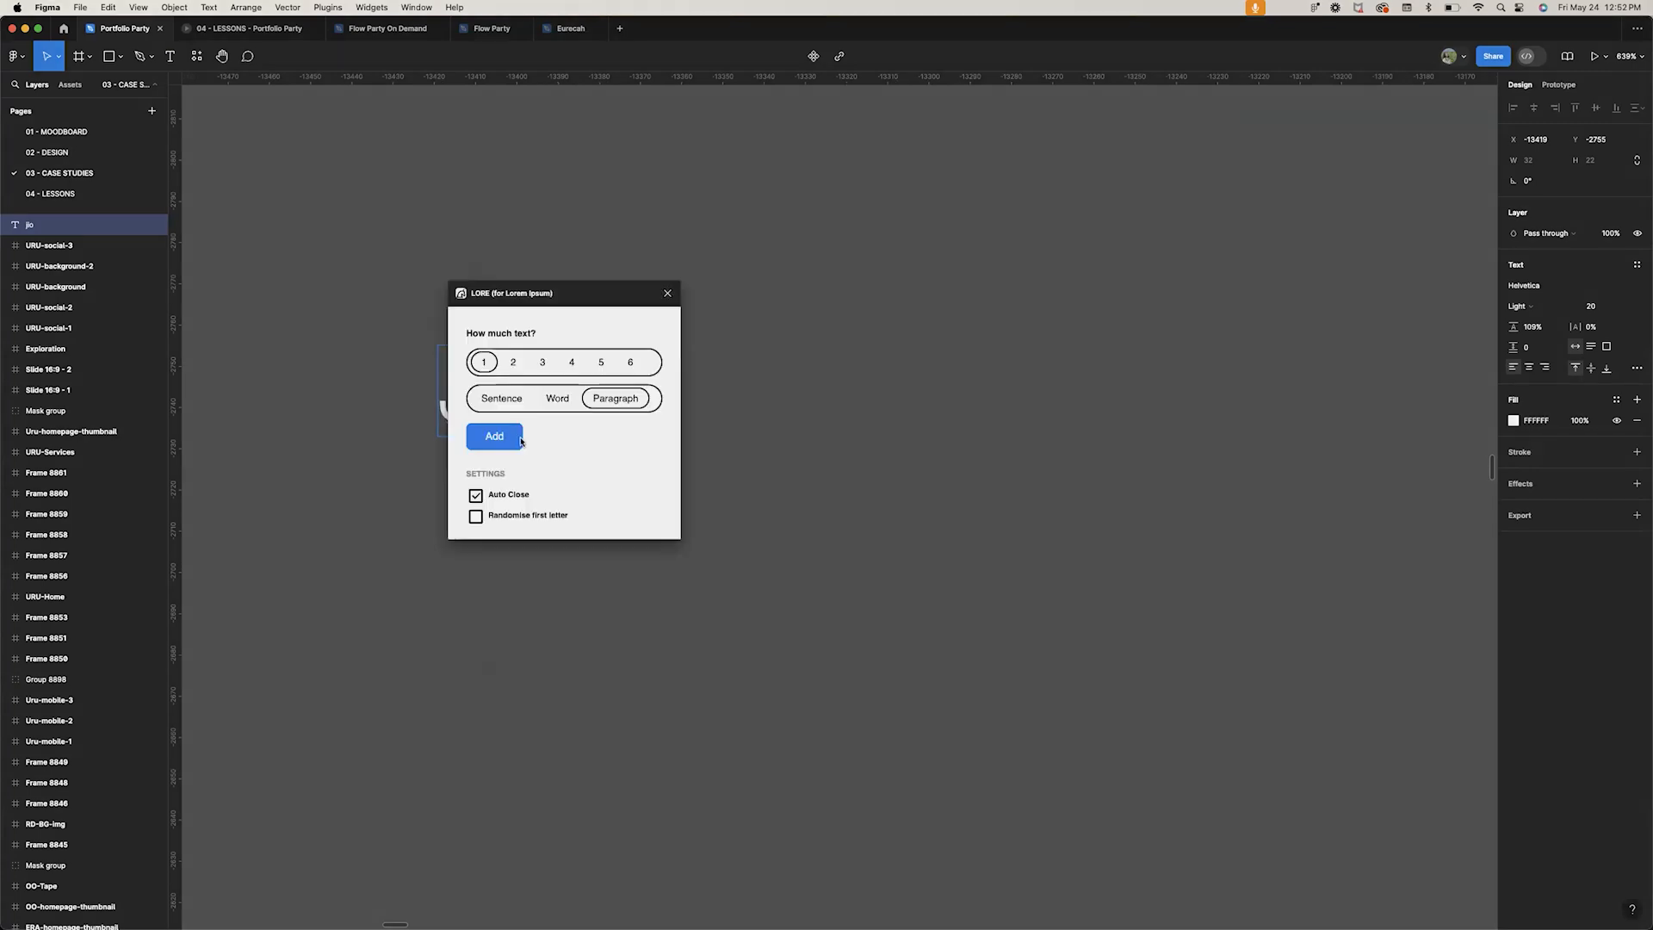
pyautogui.click(495, 435)
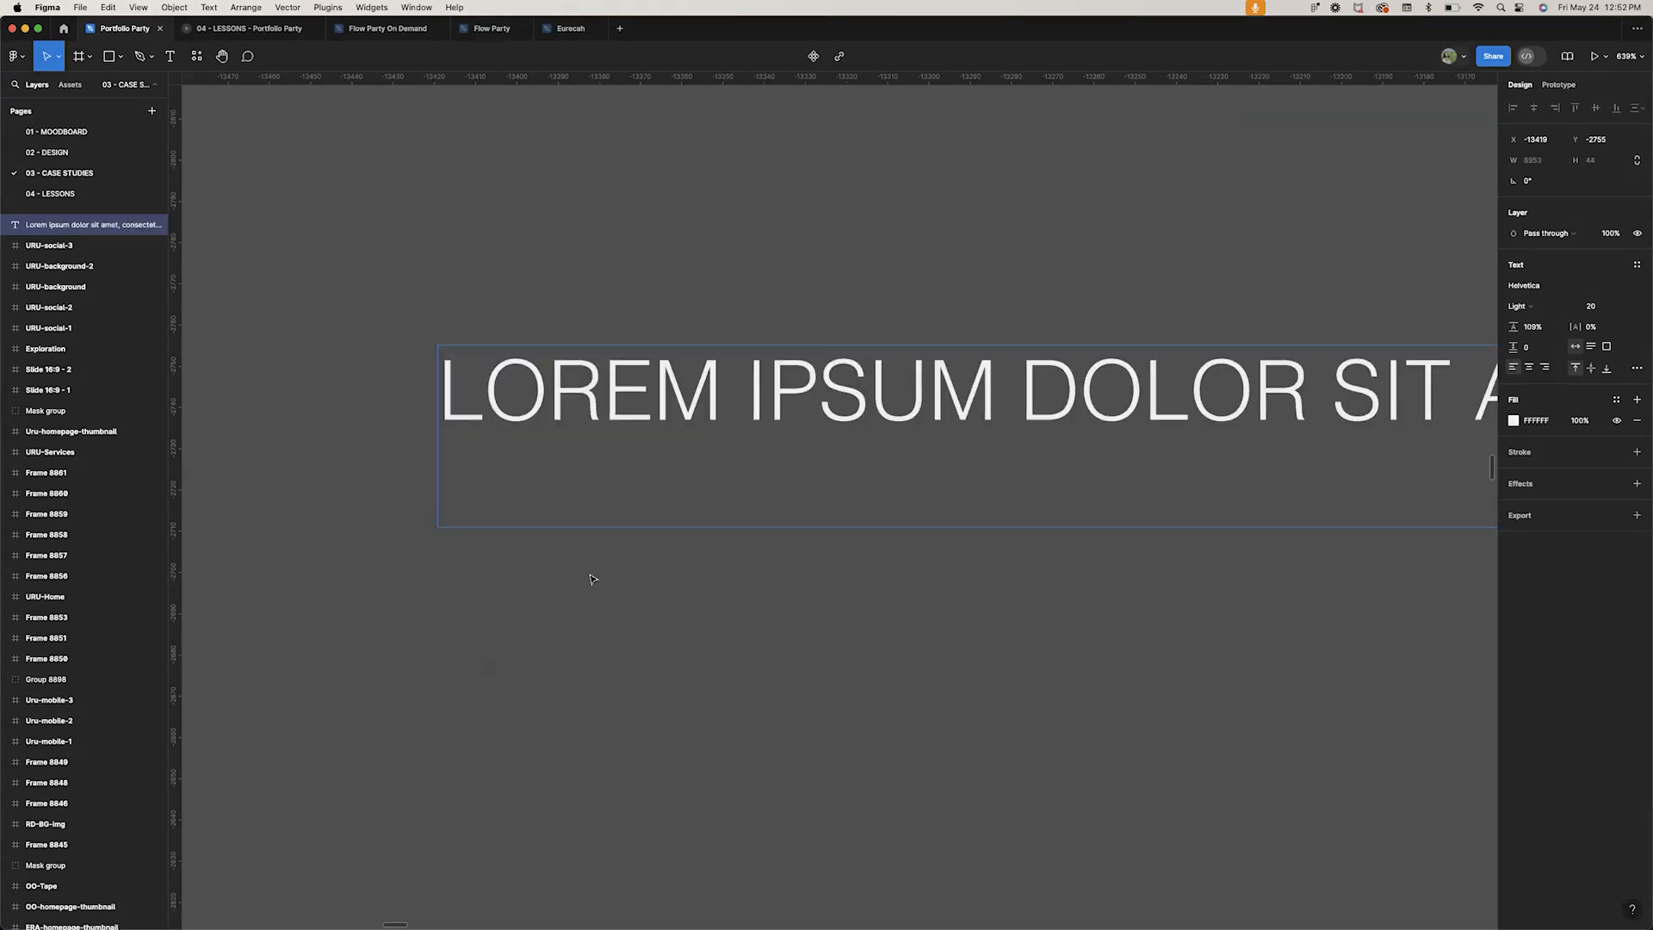
# Copy the generated placeholder paragraph and paste it into the lesson item's Introduction field
pyautogui.doubleClick(597, 426)
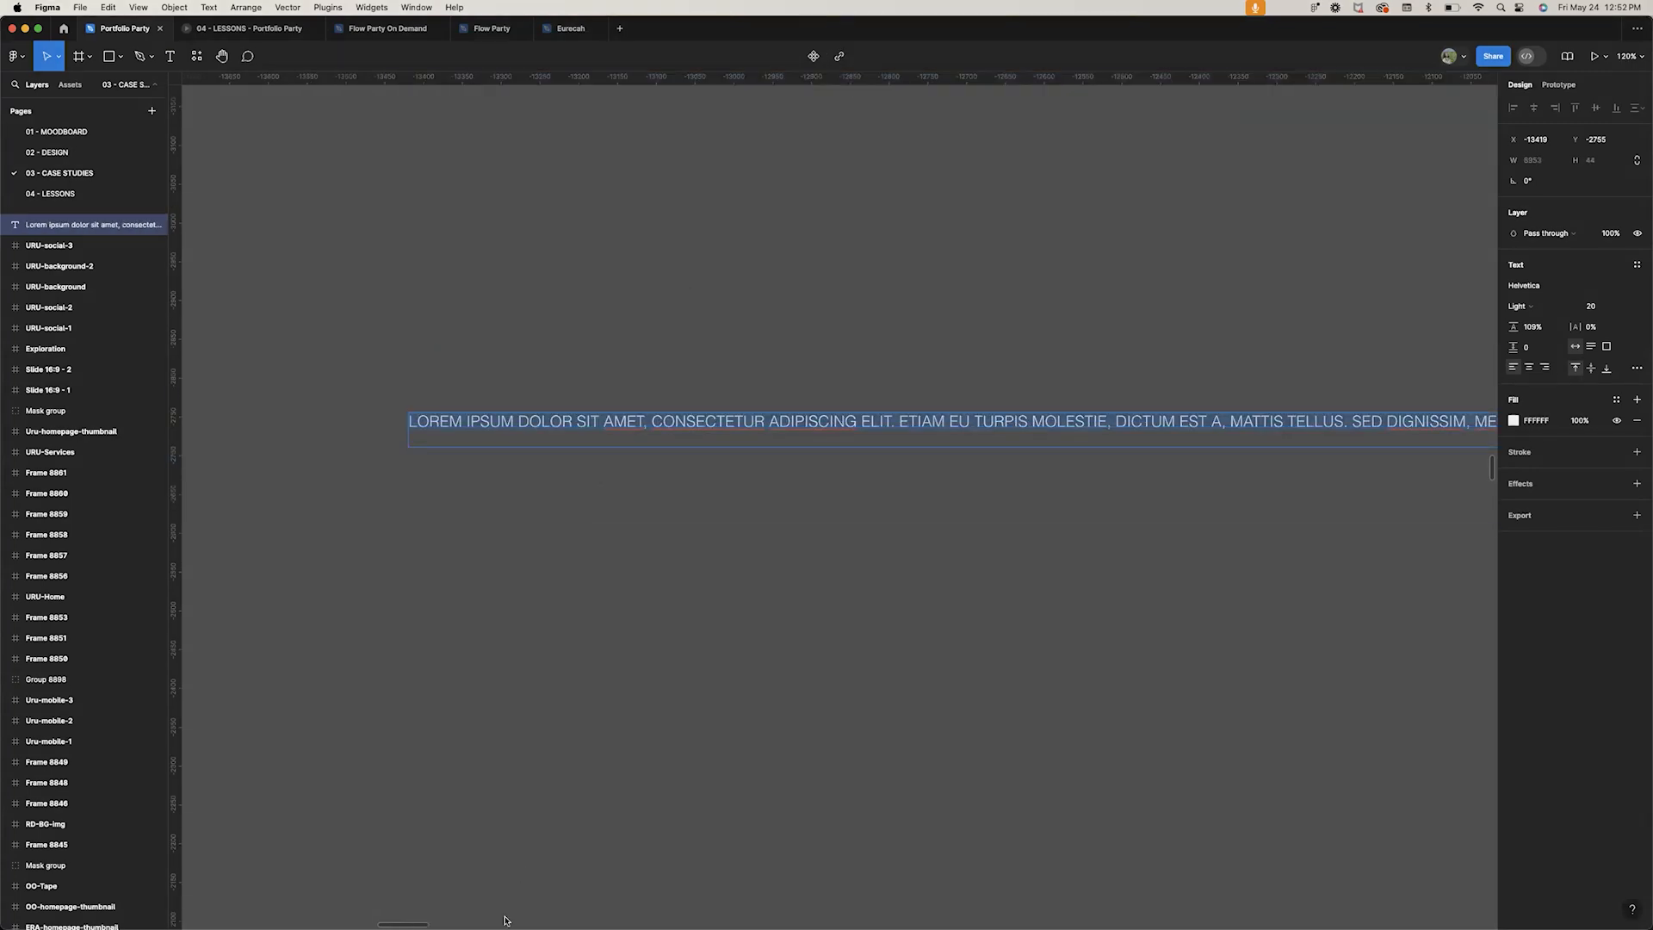
pyautogui.moveTo(504, 926)
pyautogui.click(473, 893)
pyautogui.click(458, 381)
pyautogui.write('Lorem ipsum dolor sit amet, consectetur adipiscing elit. Etiam eu turpis molestie, dictum est a, mattis tellus. Sed dignissim, metus nec fringilla accumsan, risus sem sollicitudin lacus, ut interdum tellus elit sed risus. Maecenas eget condimentum velit, sit amet feugiat lectus. Class aptent taciti sociosqu ad litora torquent per conubia nostra, per inceptos himenaeos. Praesent auctor purus luctus enim egestas, ac scelerisque ante pulvinar. Donec ut rhoncus ex. Suspendisse ac rhoncus nisl, eu tempor urna. Curabitur vel bibendum lorem. Morbi convallis convallis diam sit amet lacinia. Aliquam in elementum tellus.')
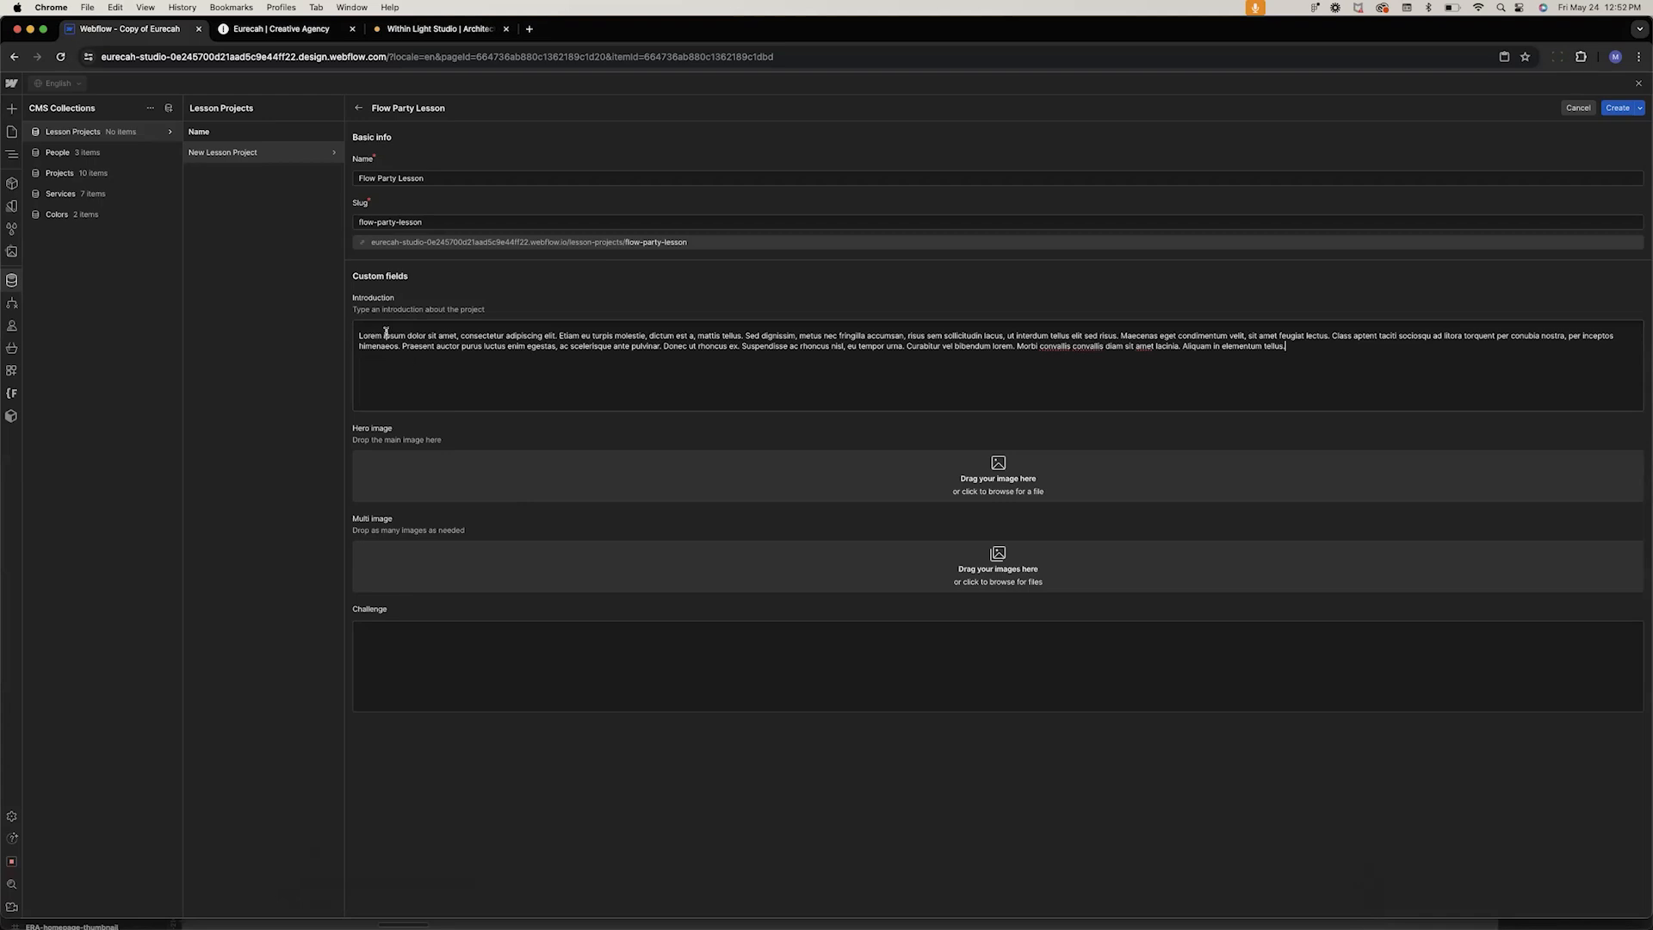
# Split the first sentence of the introduction onto its own line and format it as a heading
pyautogui.moveTo(357, 334); pyautogui.dragTo(556, 337)
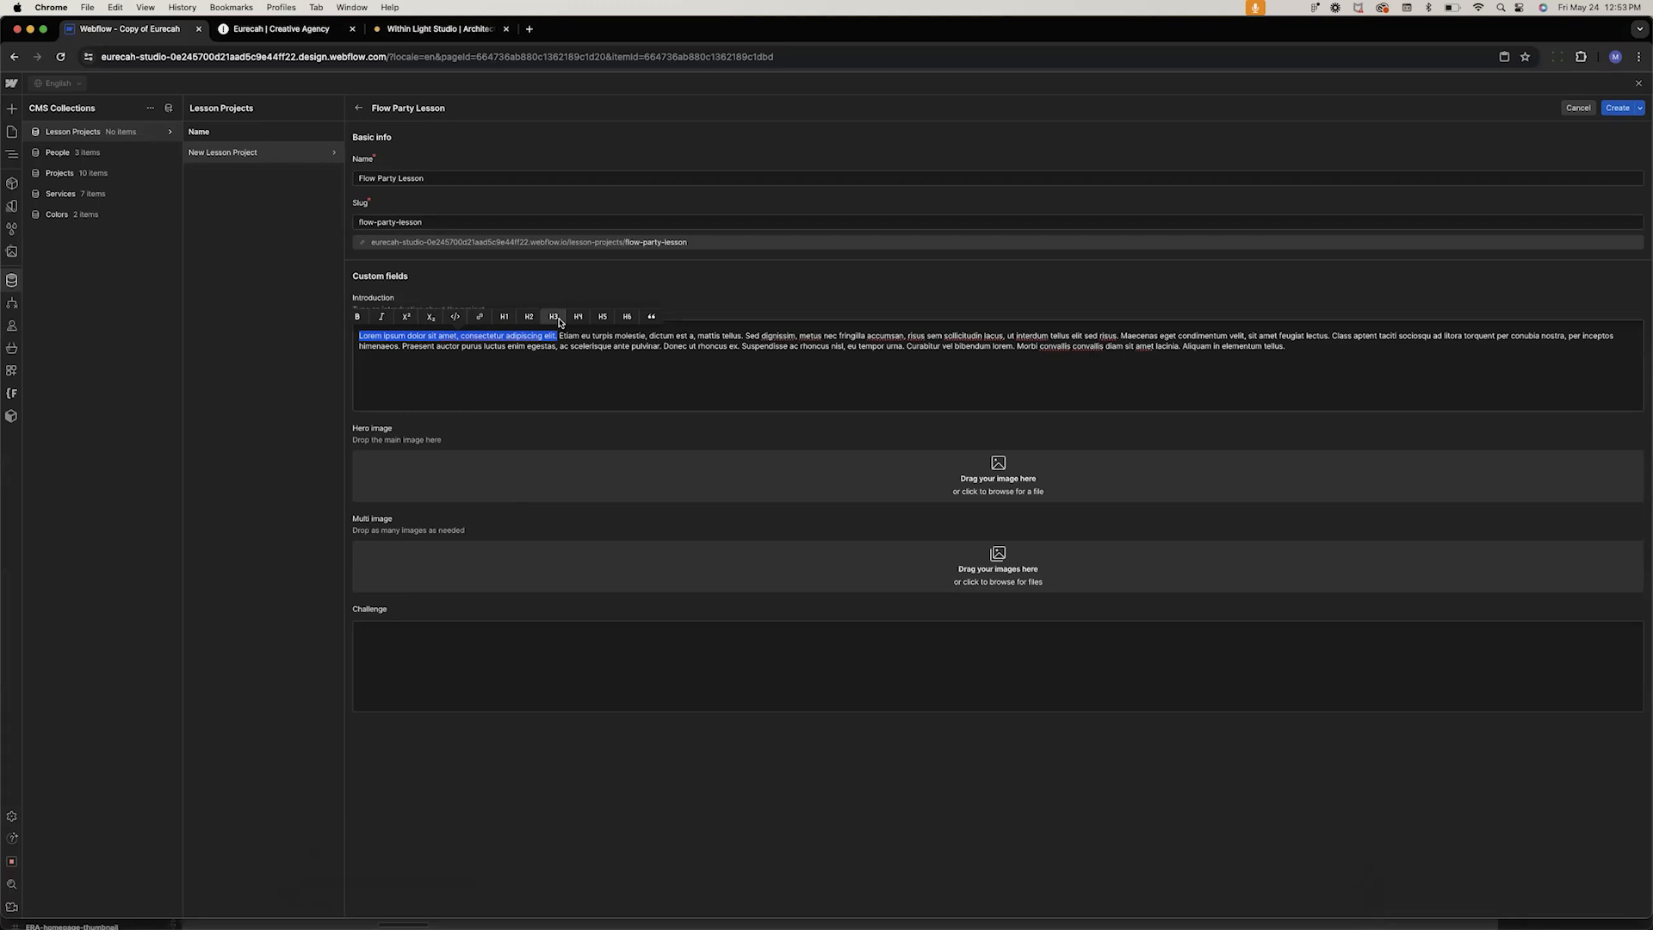
pyautogui.click(661, 346)
pyautogui.click(560, 336)
pyautogui.press('Return')
pyautogui.moveTo(564, 335); pyautogui.dragTo(350, 336)
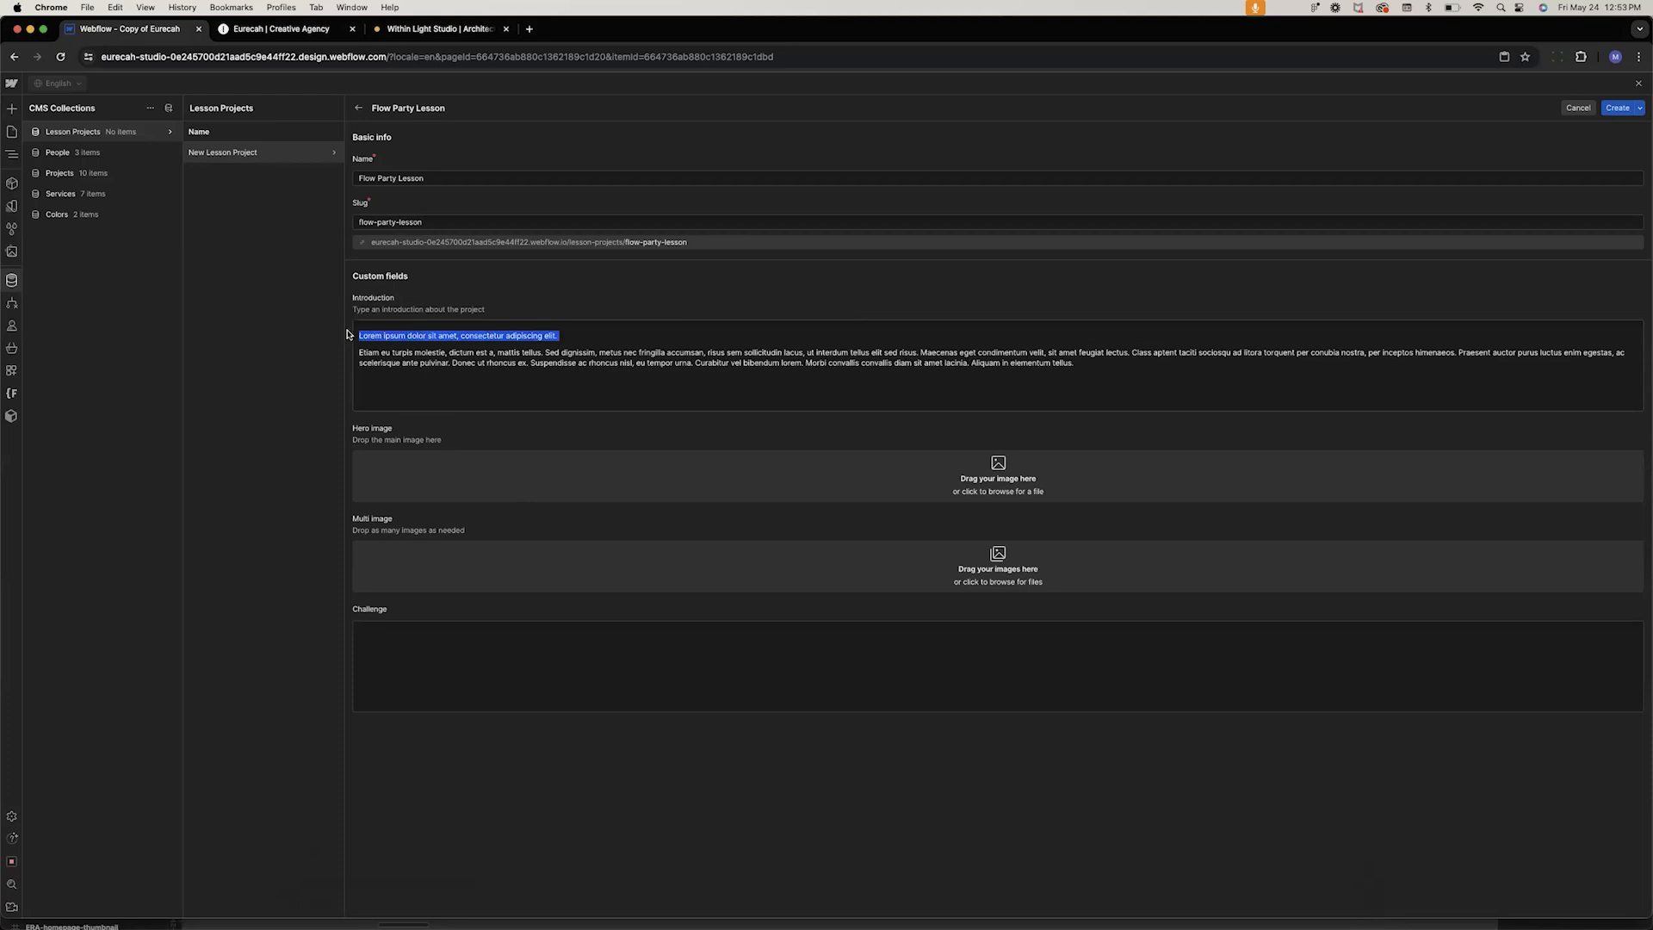
pyautogui.click(554, 317)
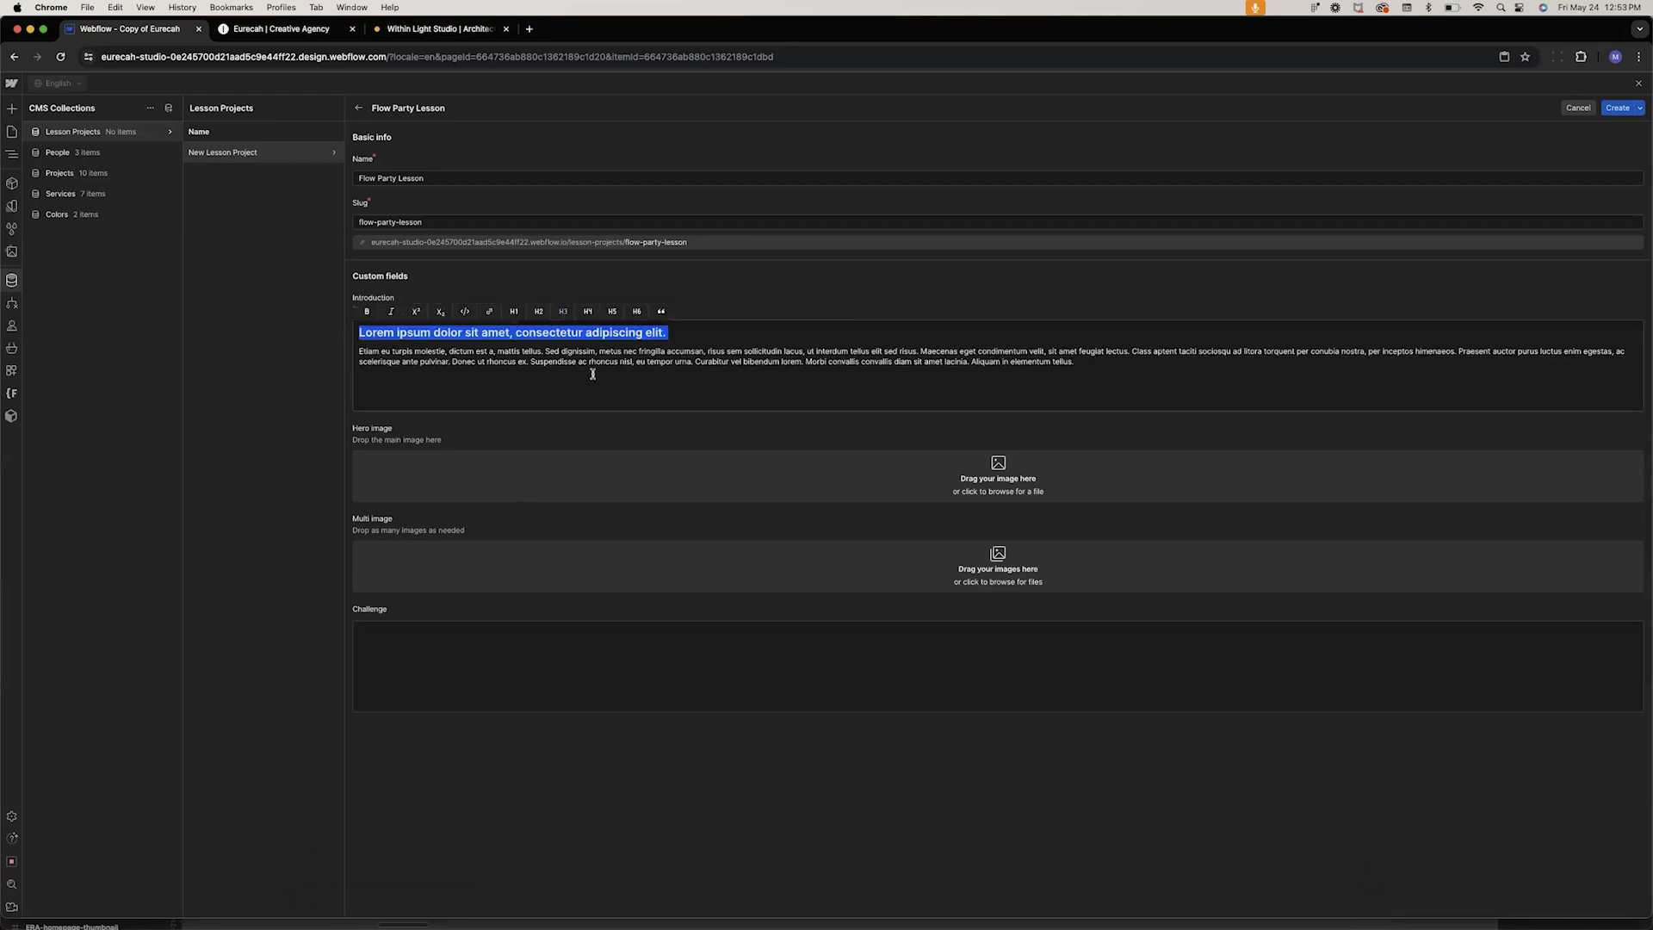
pyautogui.click(588, 353)
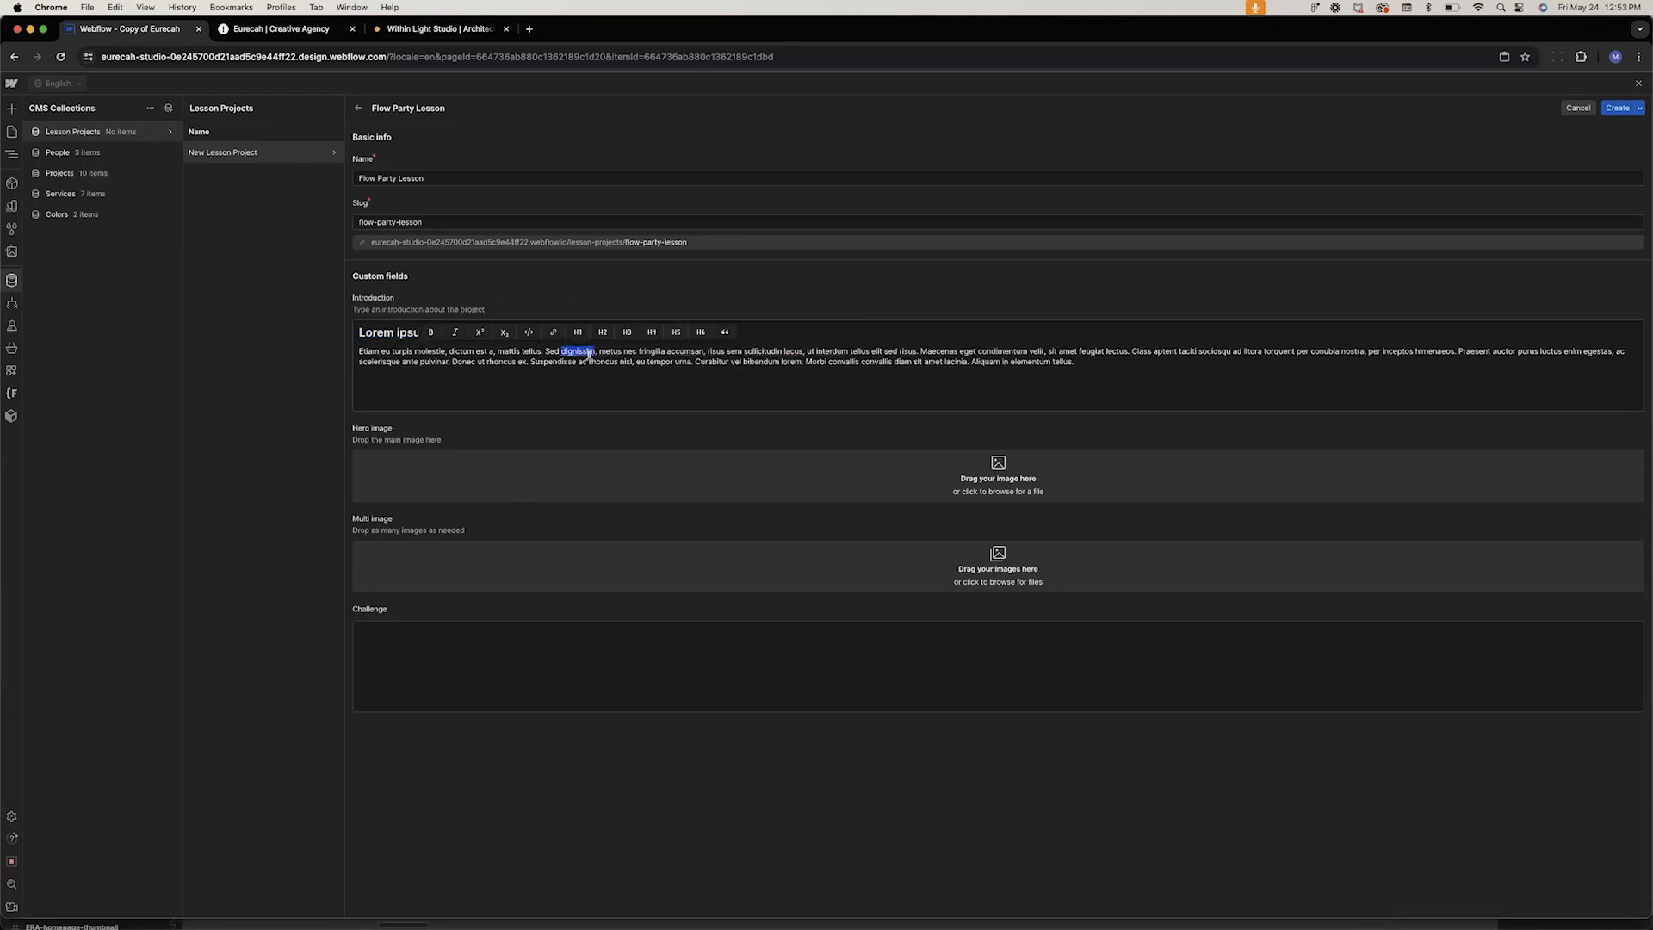
pyautogui.tripleClick(587, 353)
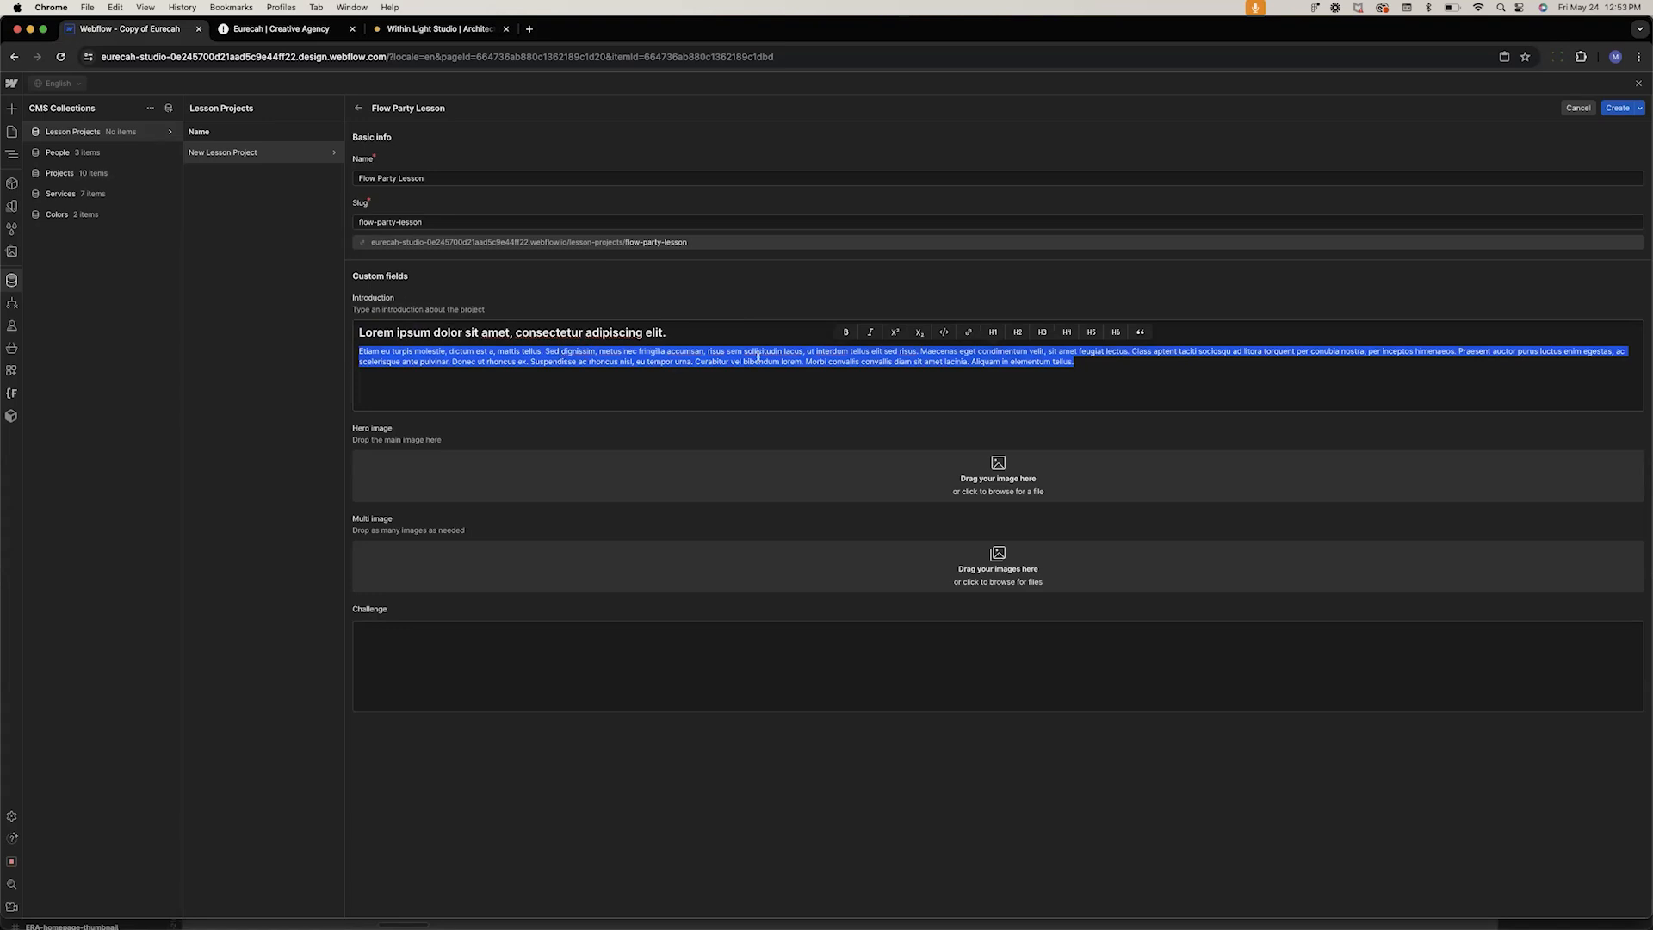
pyautogui.click(881, 374)
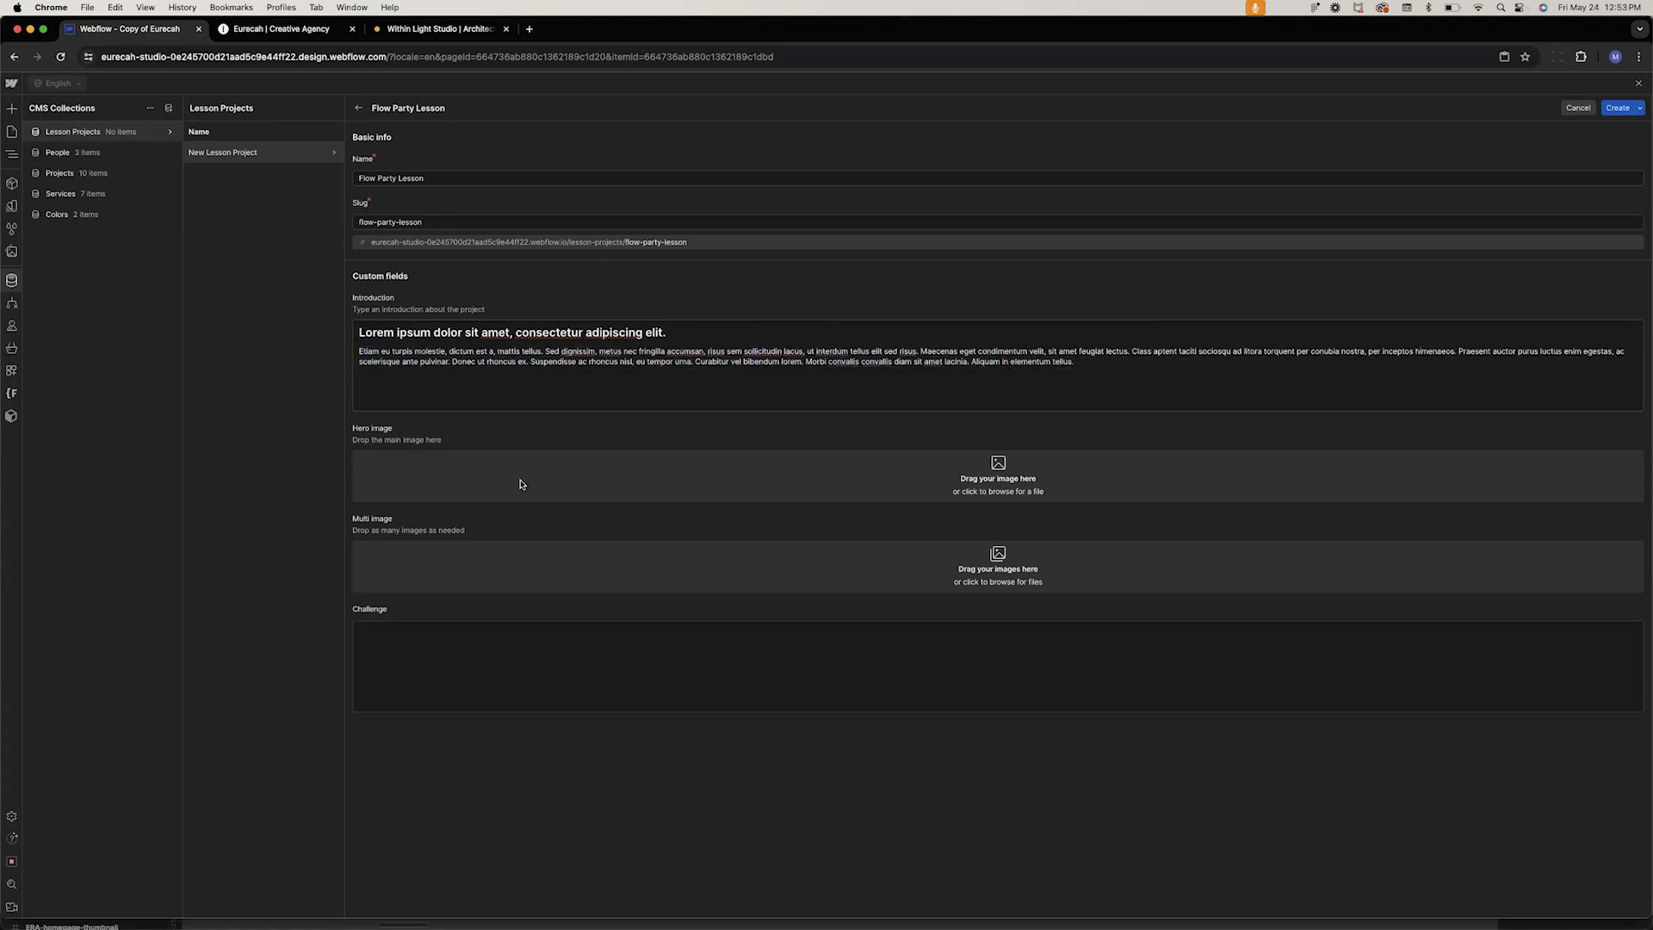
# Upload Frame 8805.jpg as the lesson item's Hero image
pyautogui.click(1006, 471)
pyautogui.click(1218, 255)
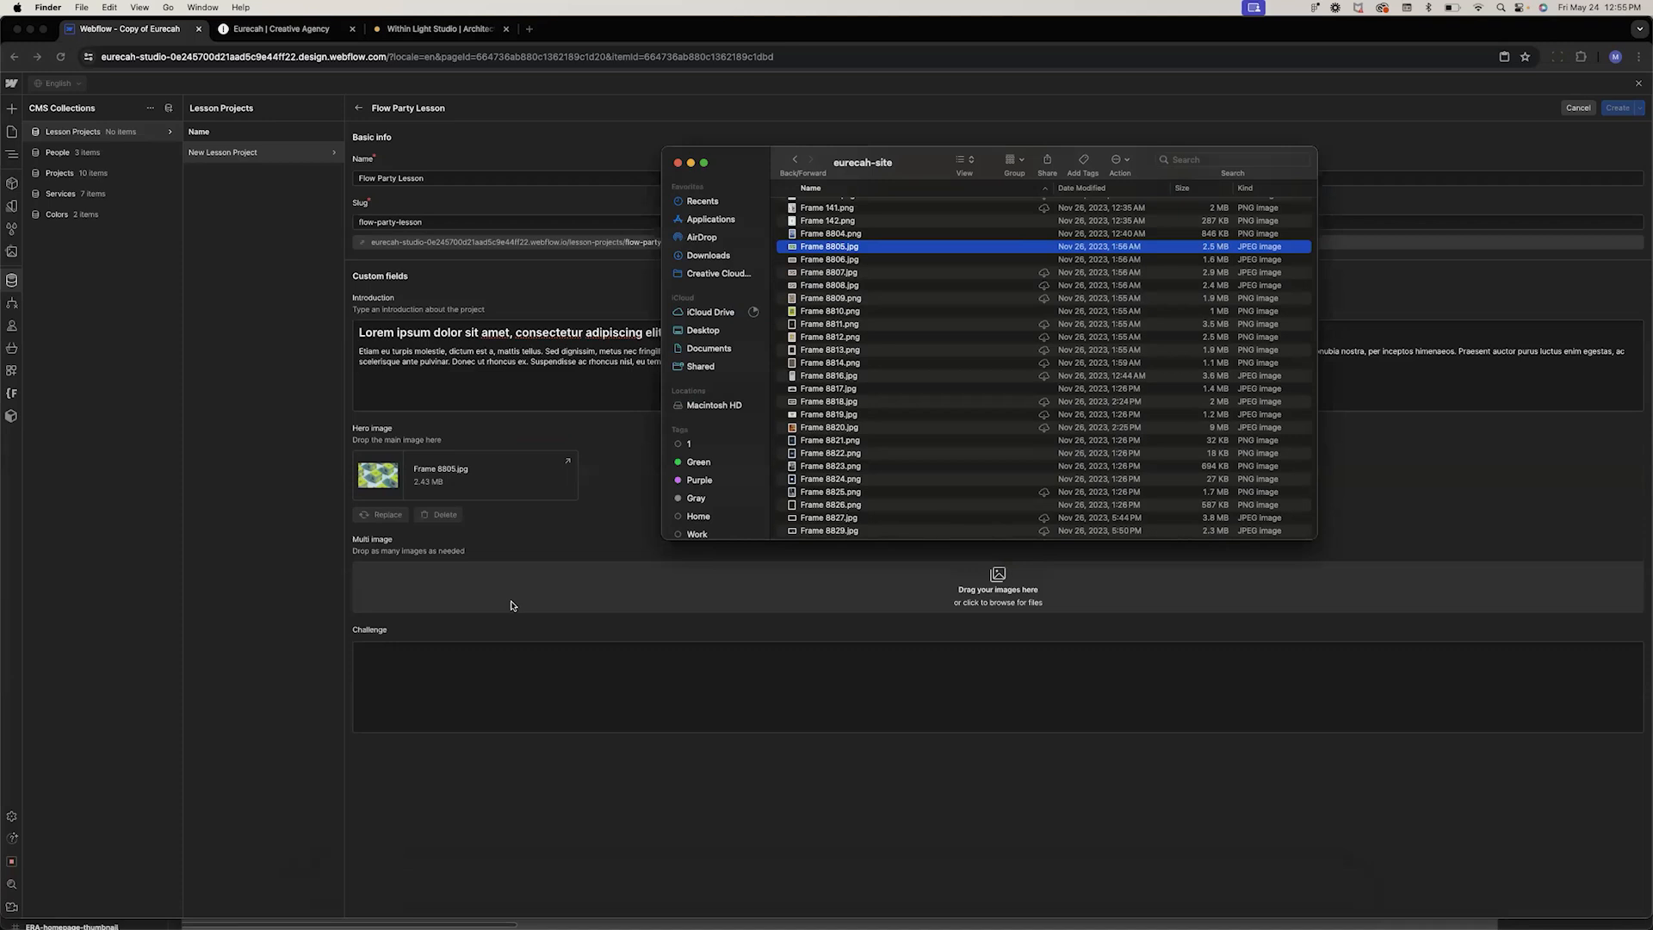
pyautogui.click(581, 535)
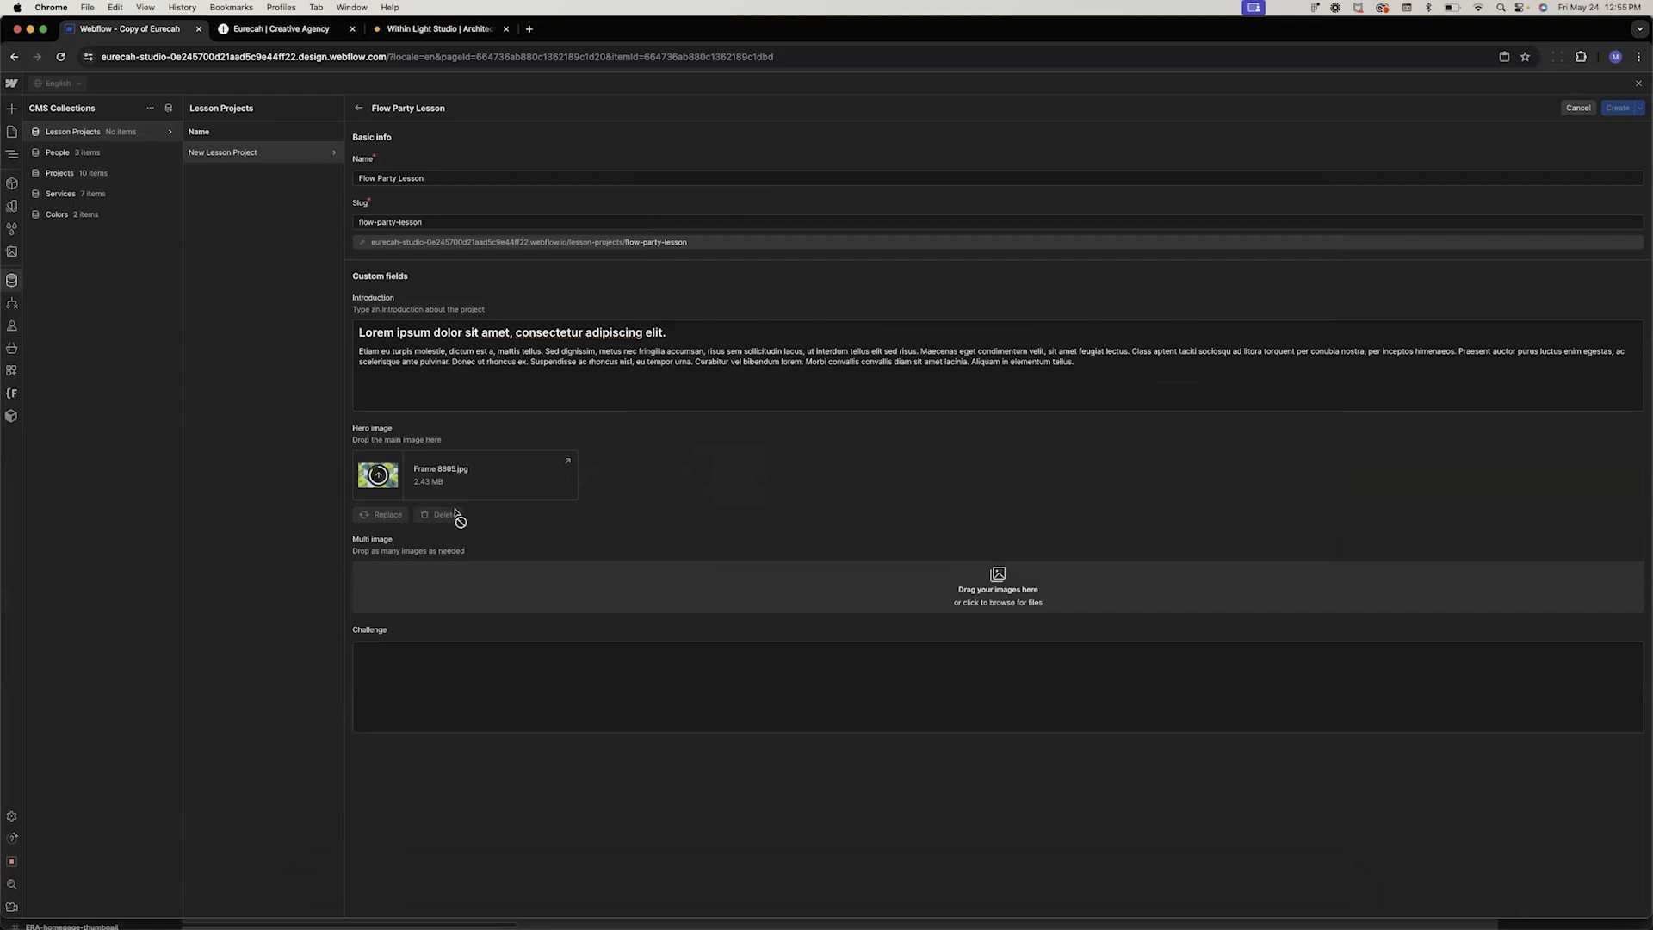
# Open the TinyPNG website in a new browser tab and return to the Webflow editor
pyautogui.click(530, 31)
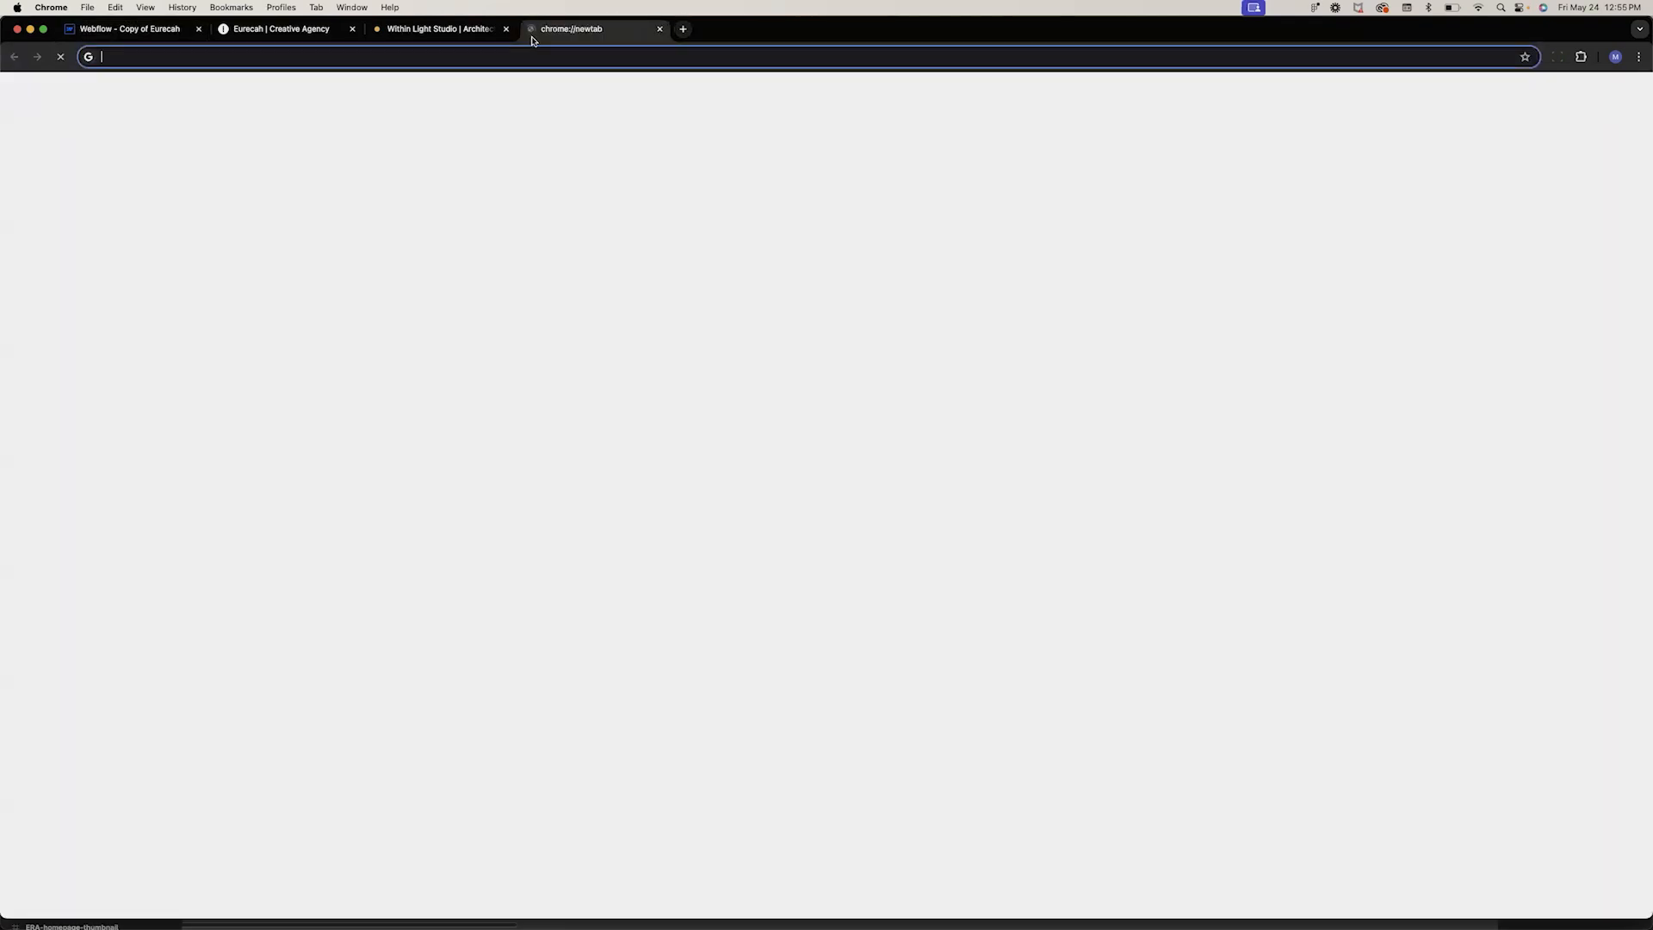
pyautogui.write('tinypng.com')
pyautogui.press('Return')
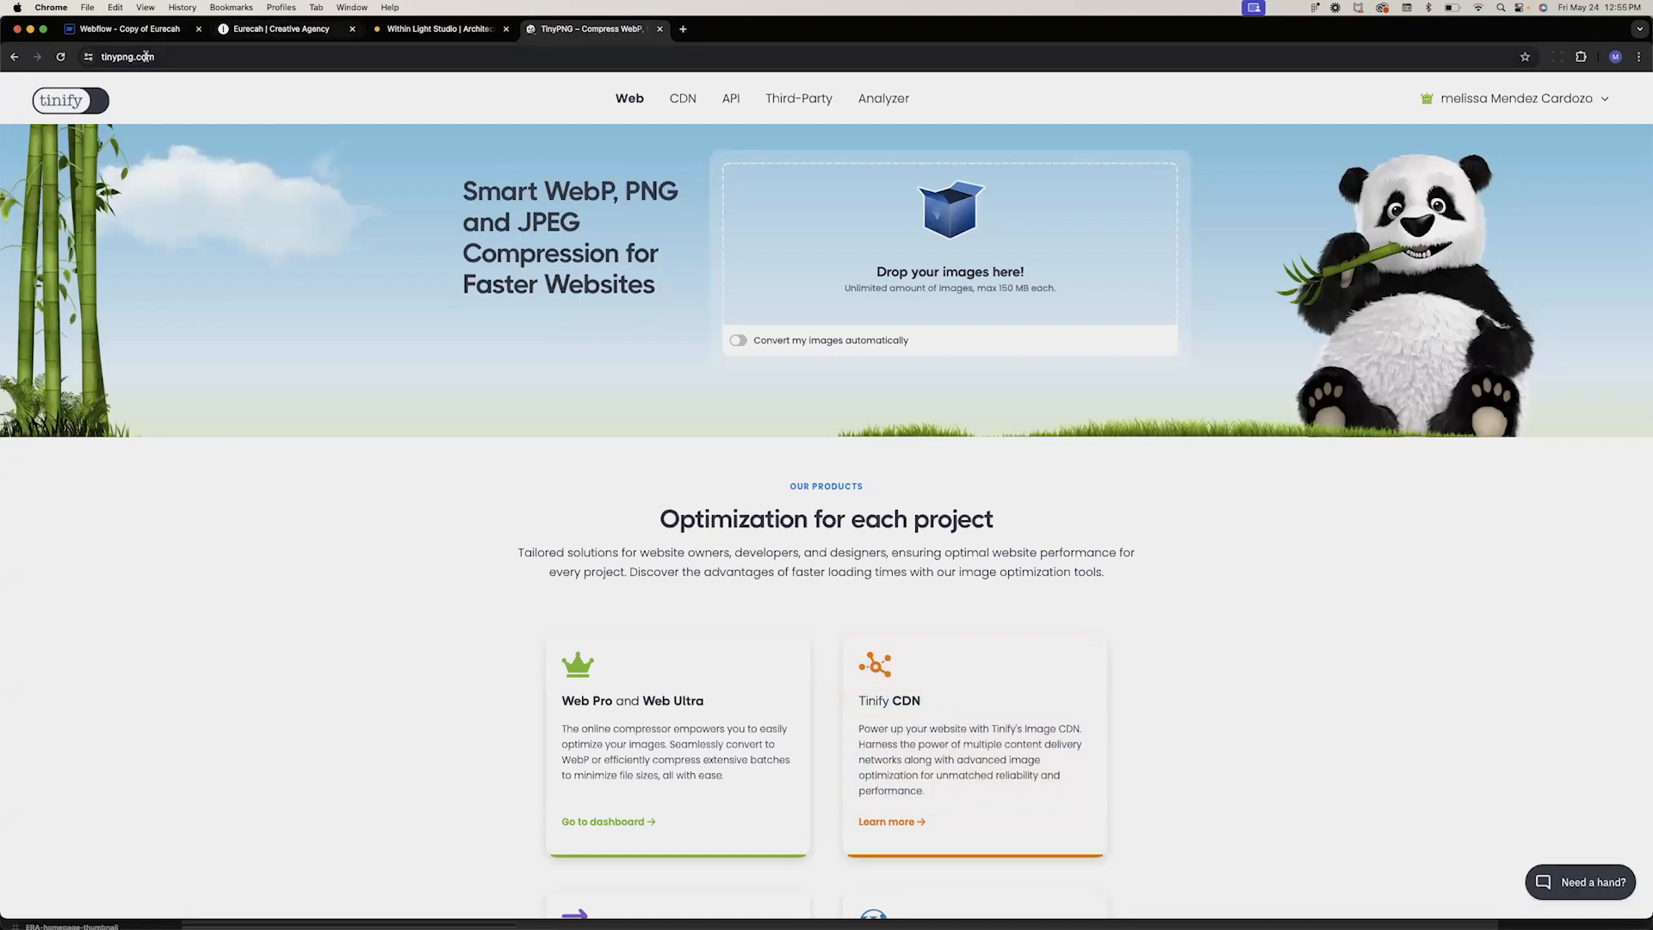
pyautogui.click(148, 30)
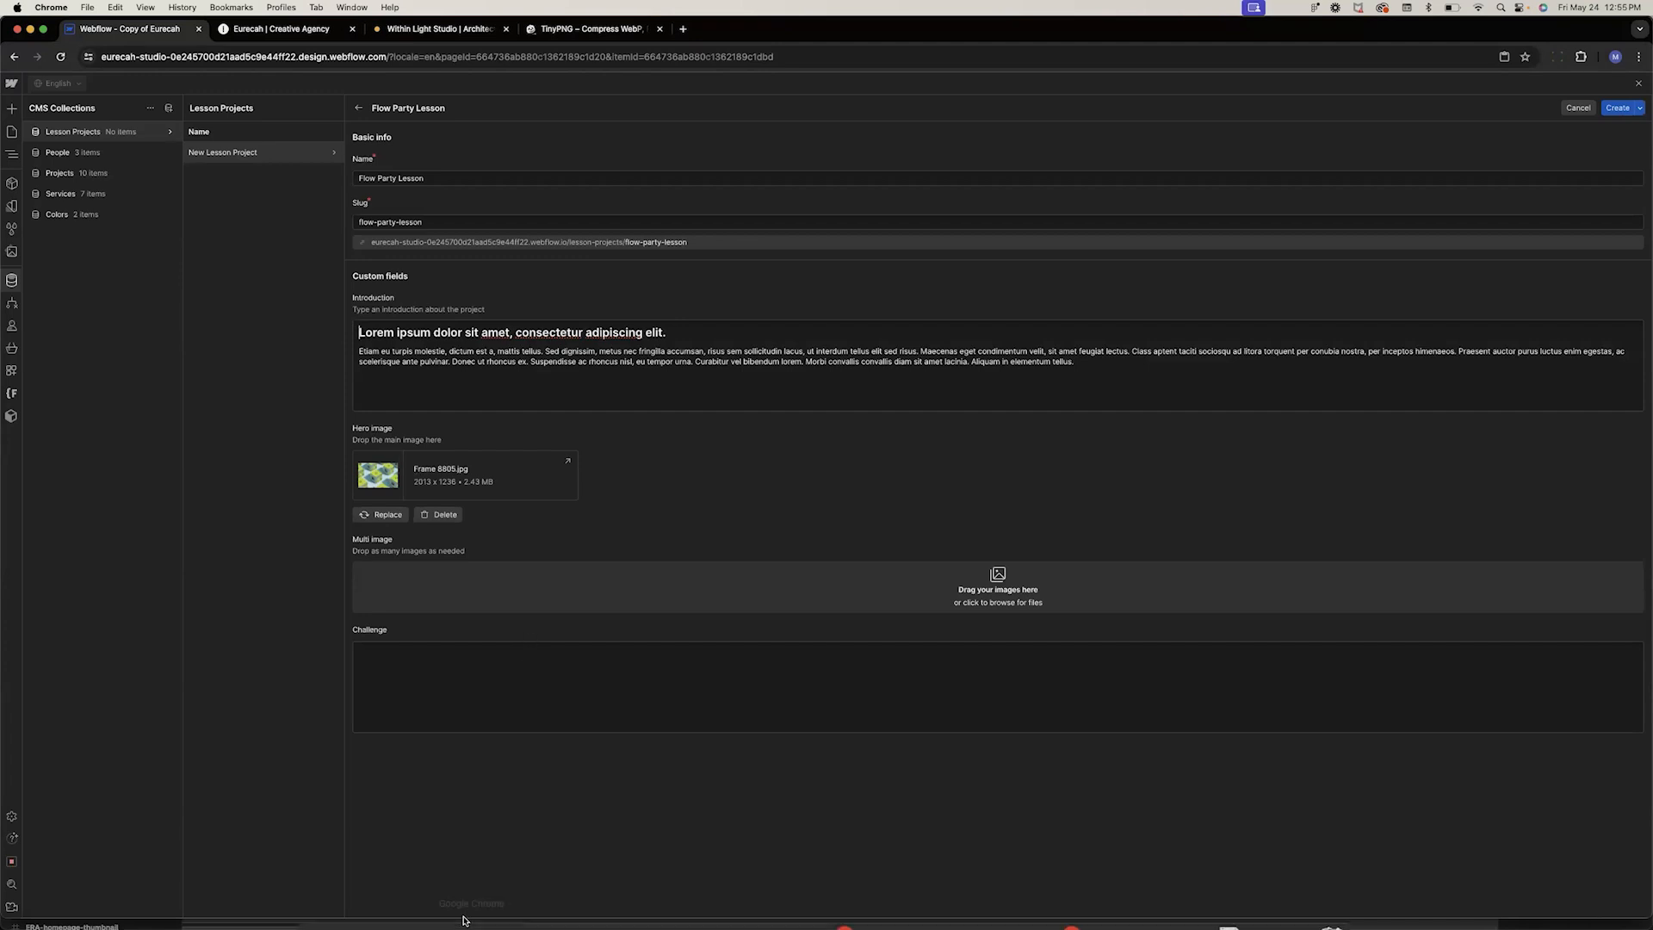
# Add Frame 8809 through Frame 8812 from the eurecah-site folder to the lesson item's Multi image field
pyautogui.moveTo(388, 923)
pyautogui.click(336, 910)
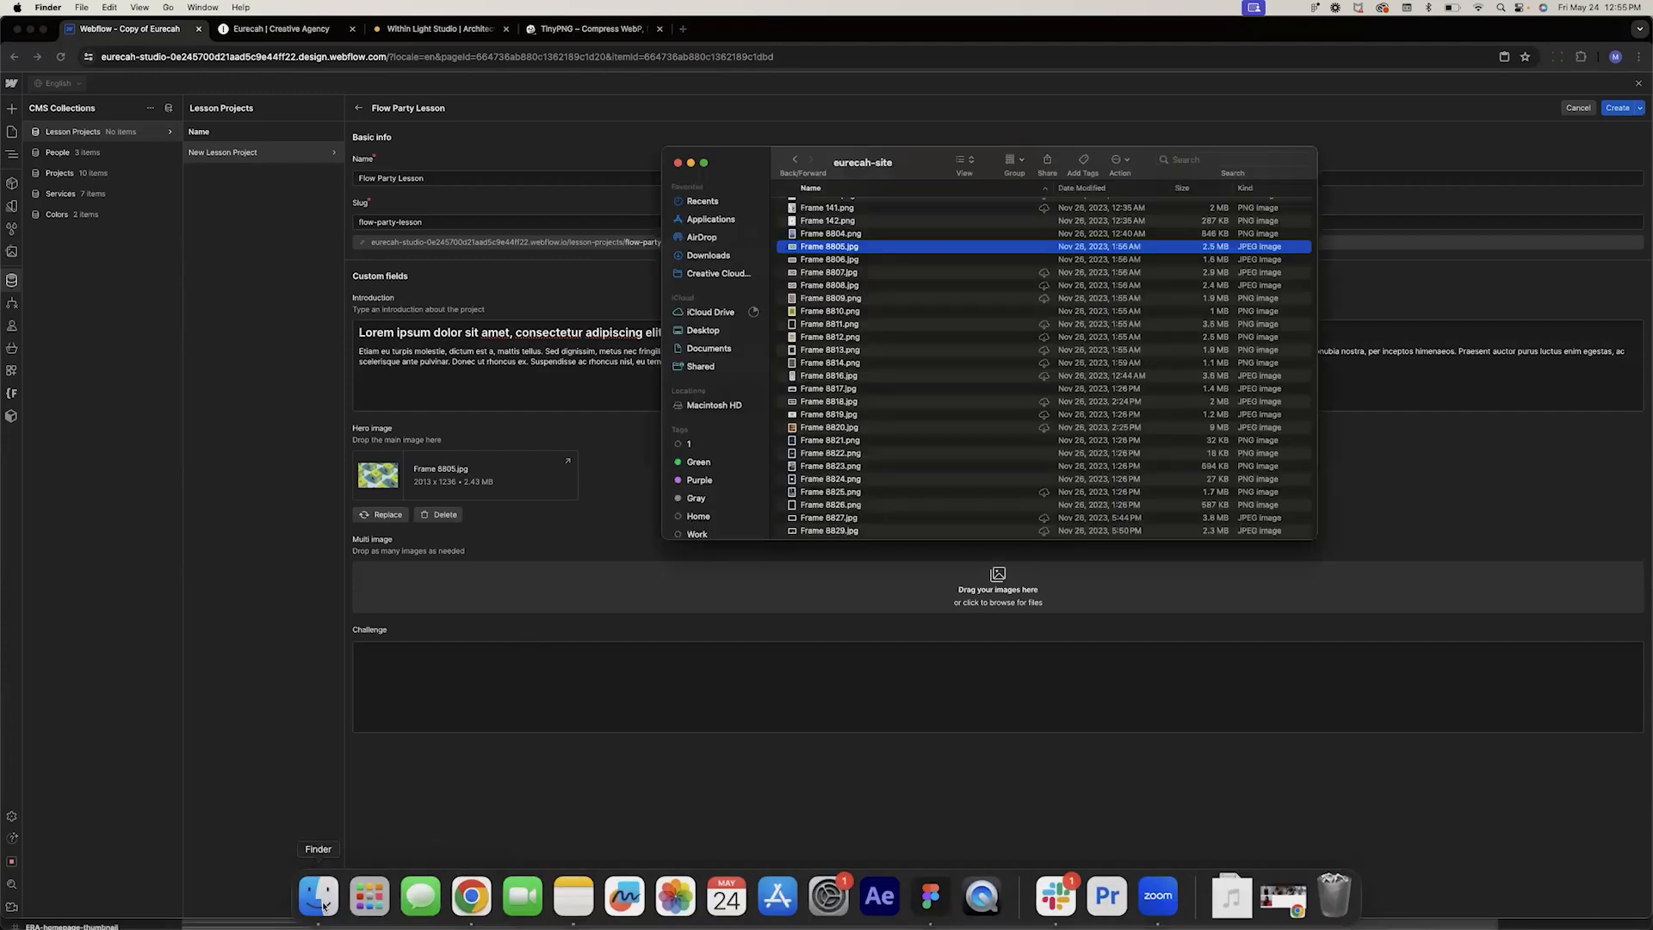
pyautogui.click(828, 260)
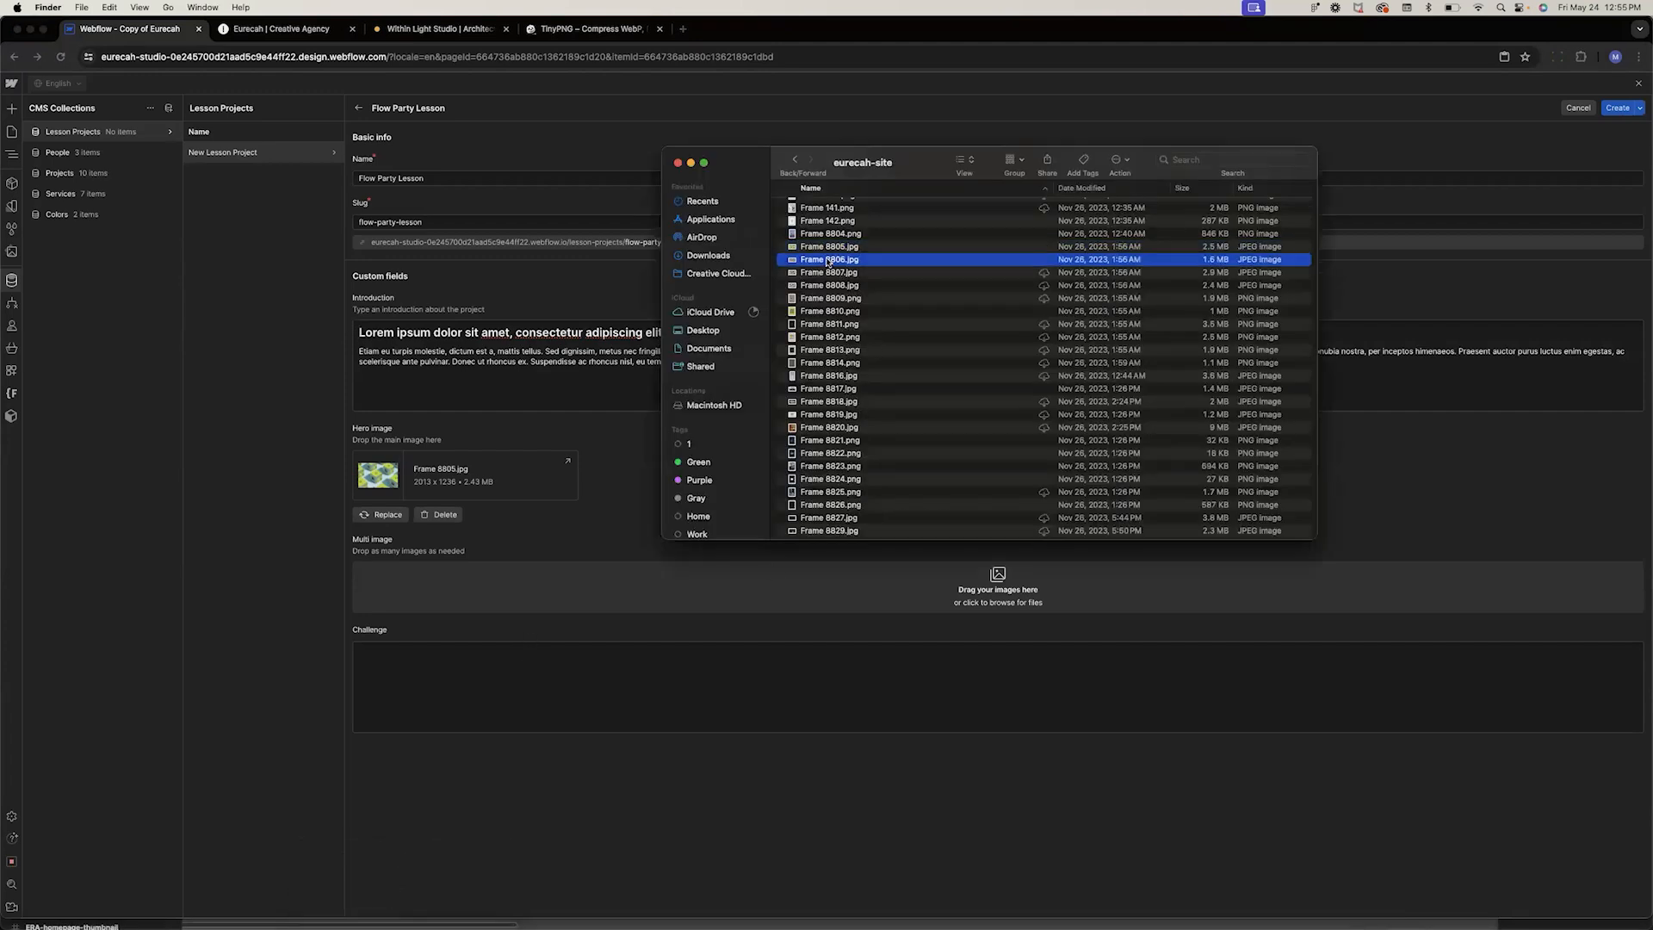
pyautogui.click(810, 299)
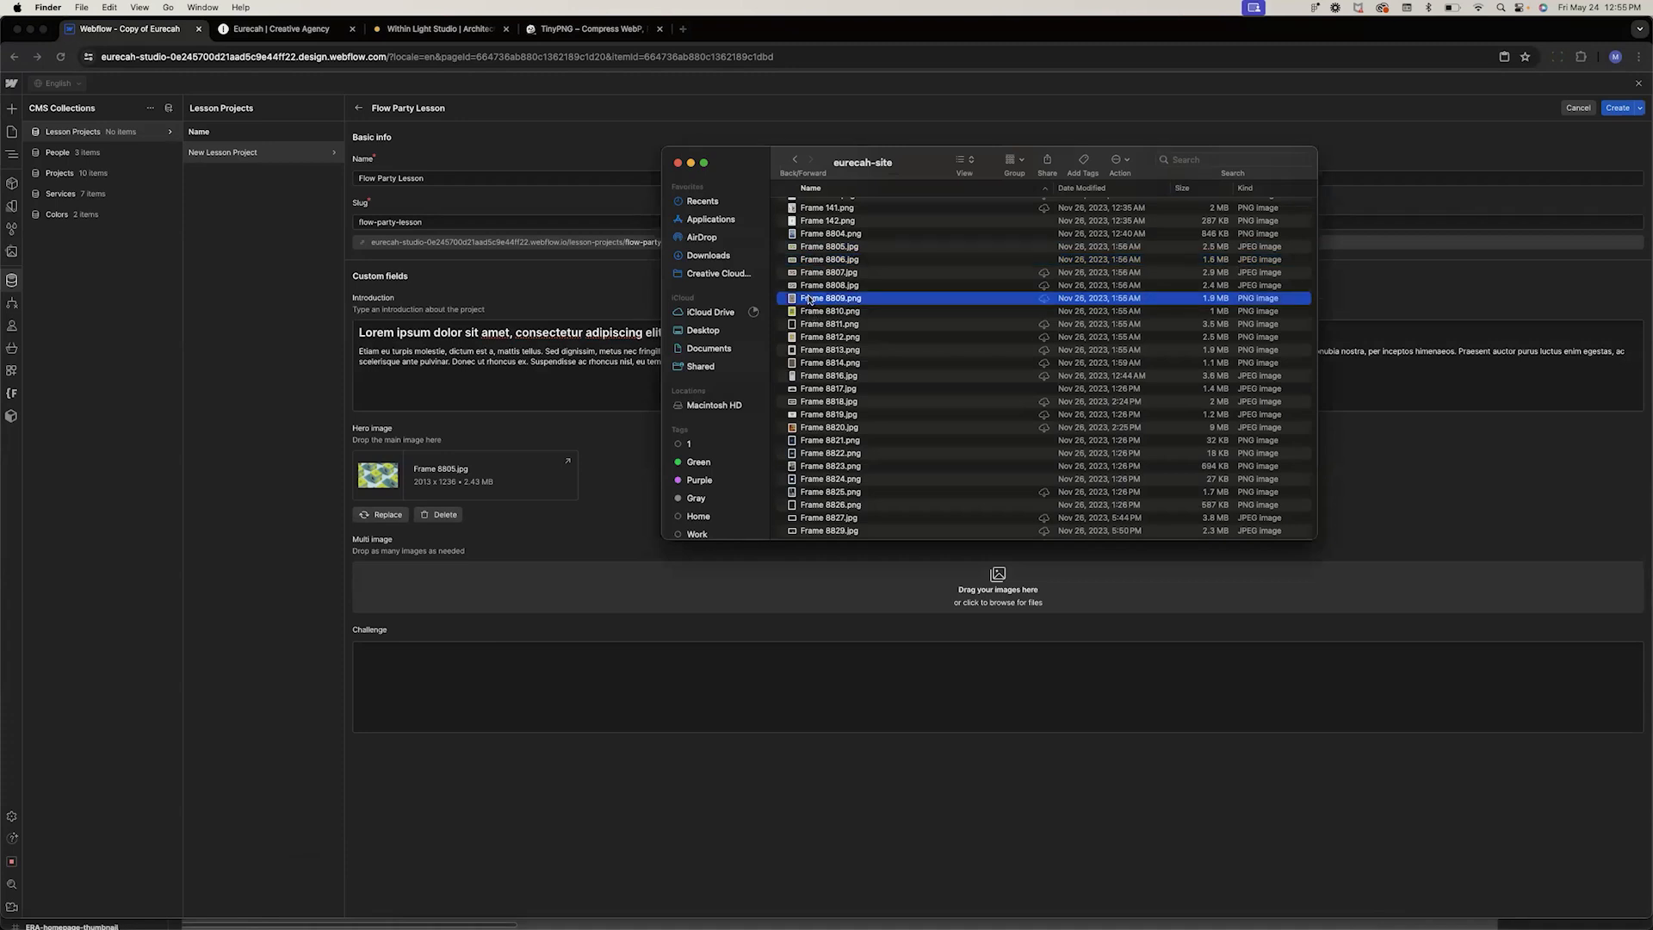
pyautogui.keyDown('shift'); pyautogui.click(811, 337); pyautogui.keyUp('shift')
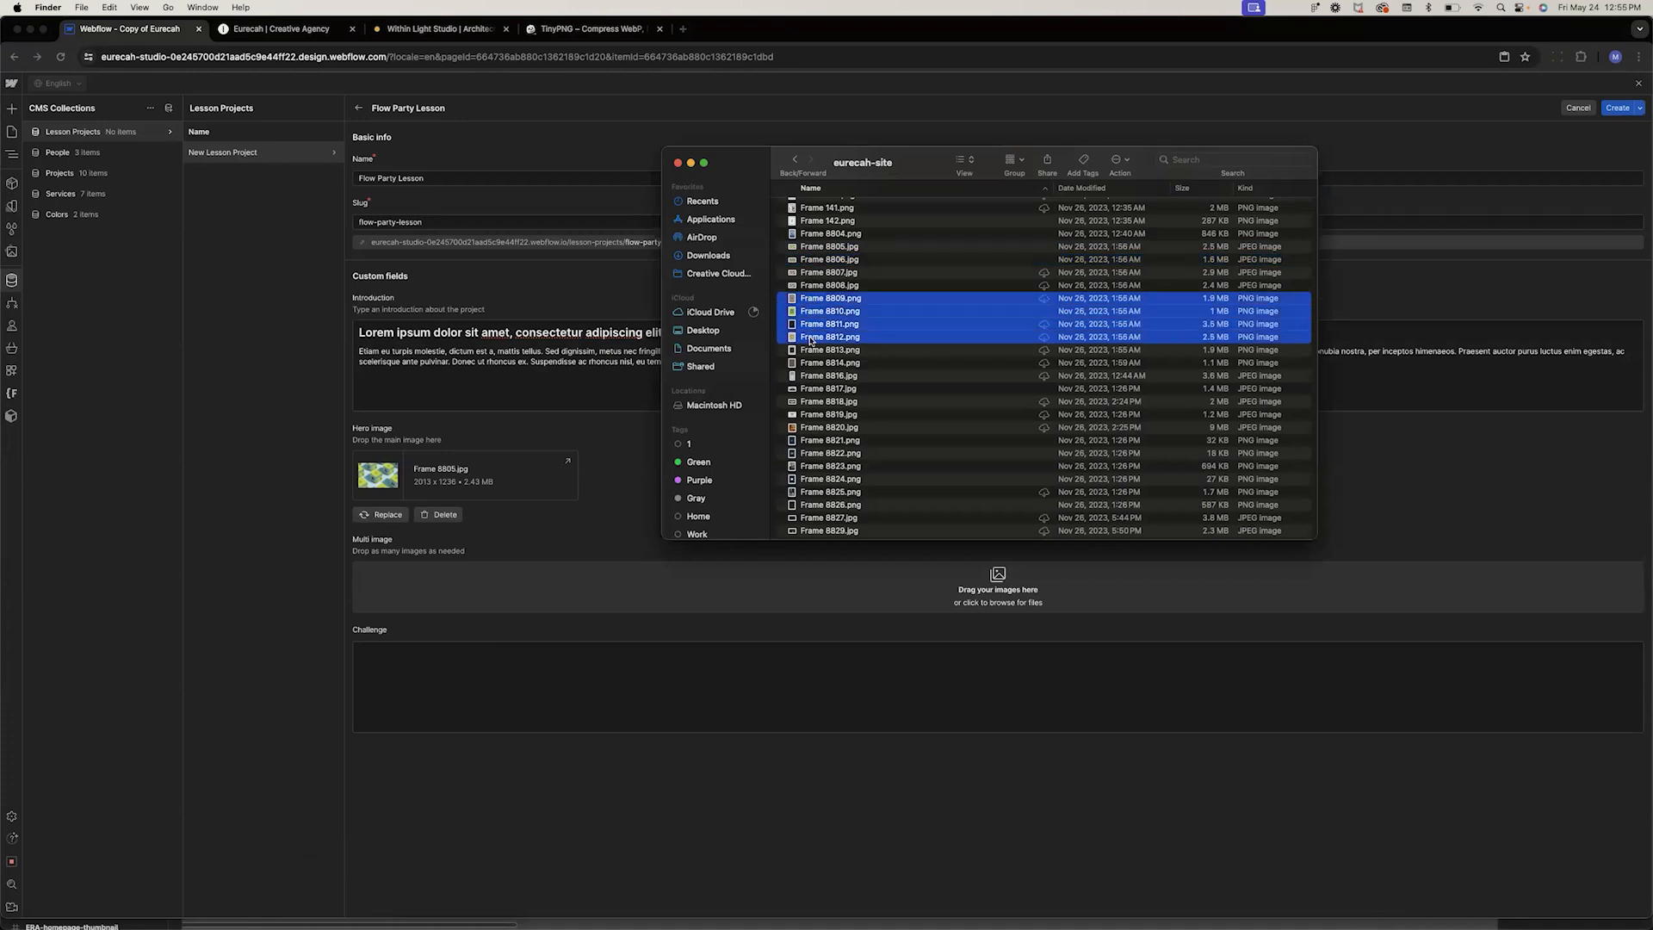
pyautogui.moveTo(810, 297); pyautogui.dragTo(681, 579)
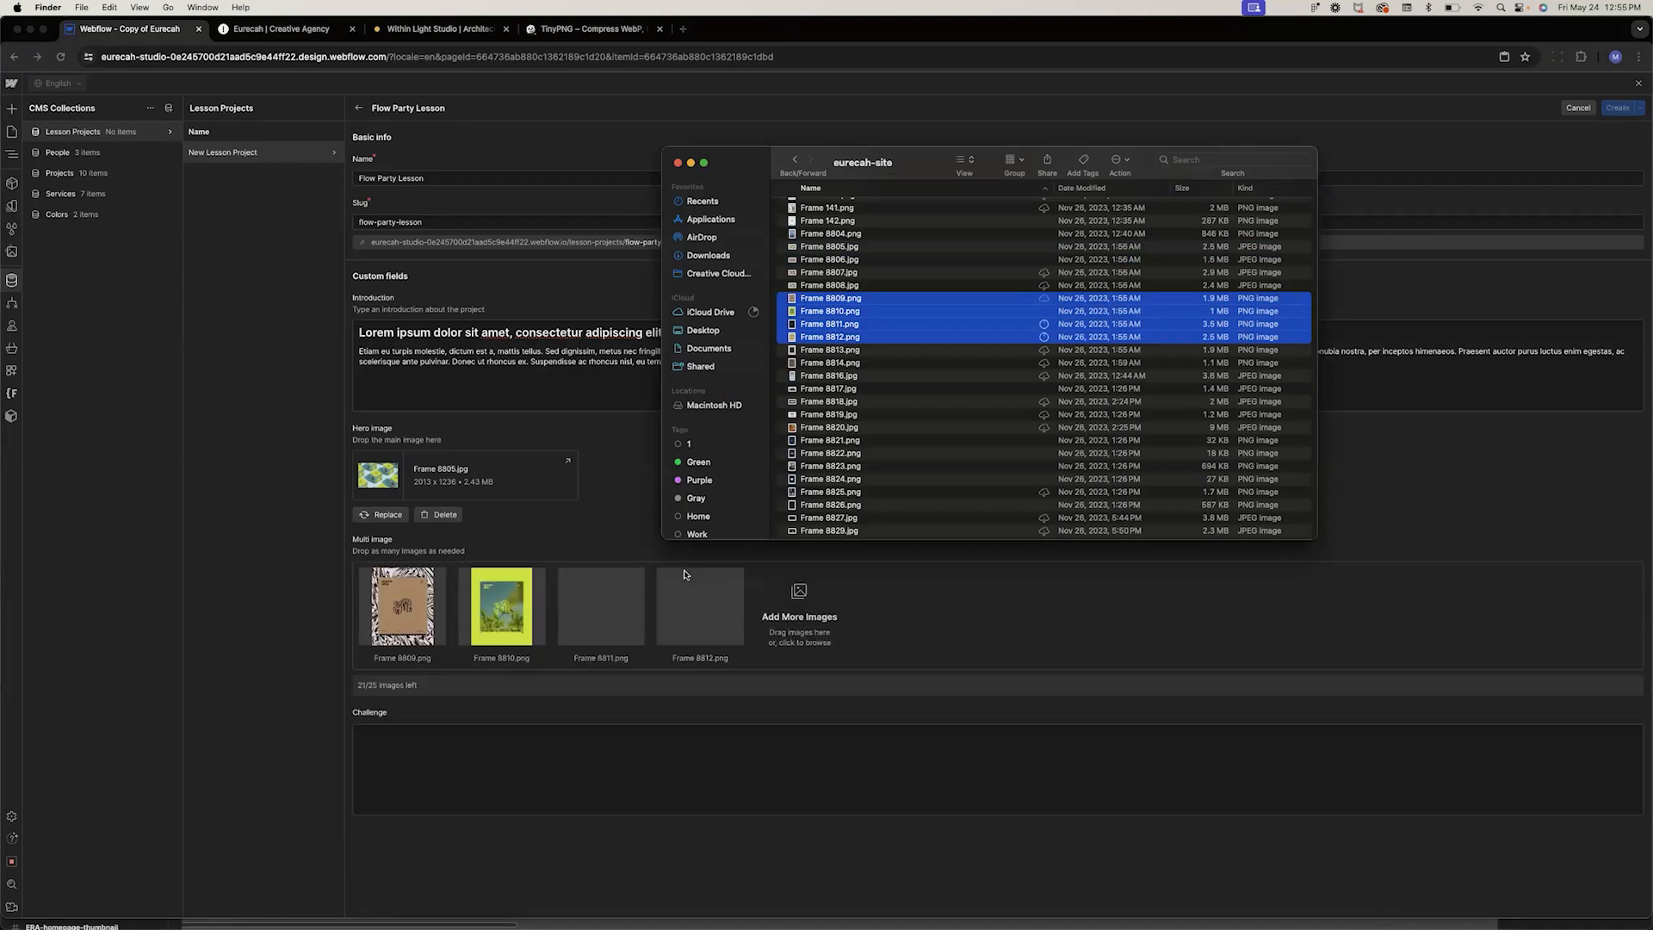
pyautogui.click(852, 716)
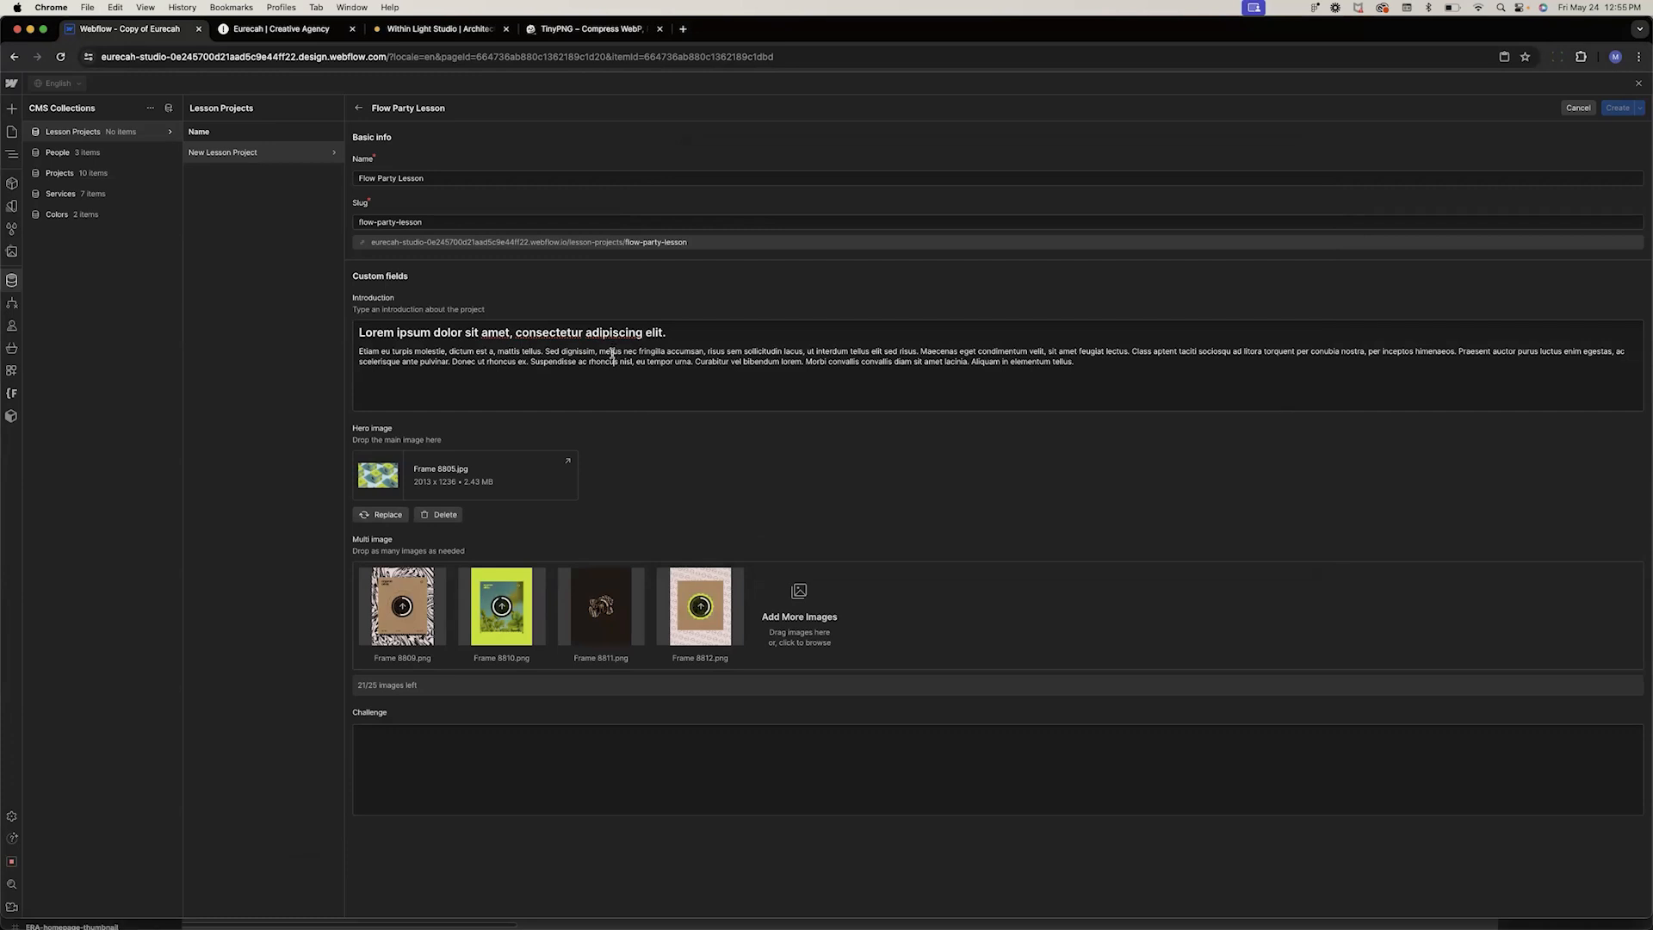
# Paste the introduction's body paragraph into the lesson item's Challenge field
pyautogui.tripleClick(612, 355)
pyautogui.press('cmd+c')
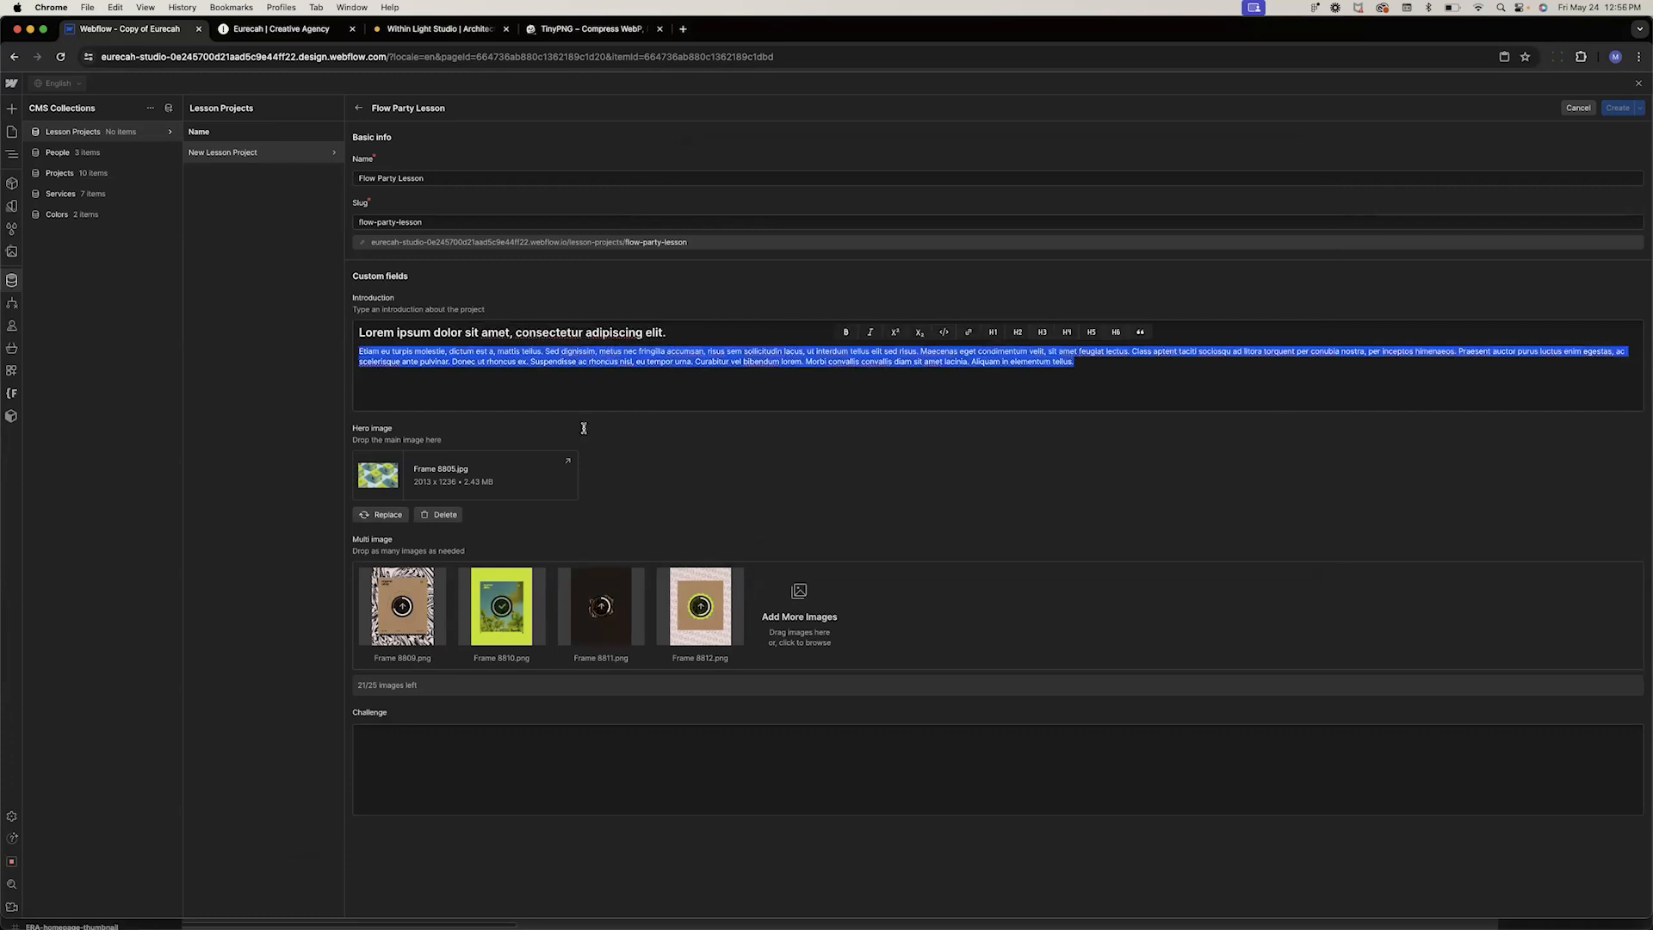
pyautogui.click(414, 737)
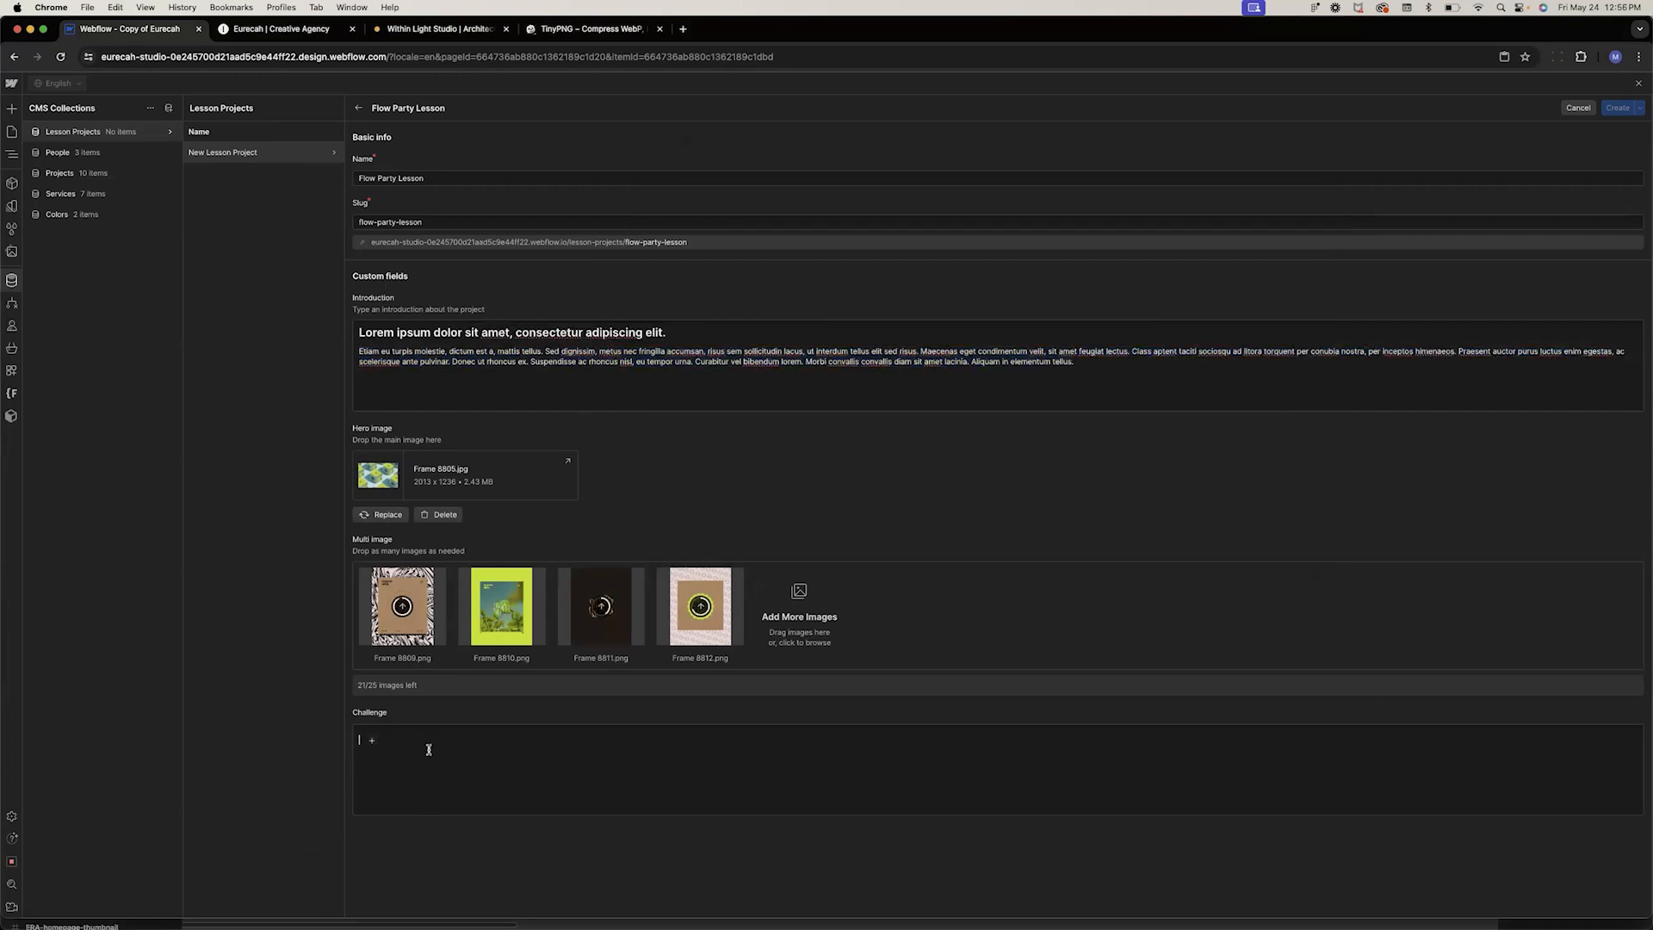
pyautogui.press('cmd+v')
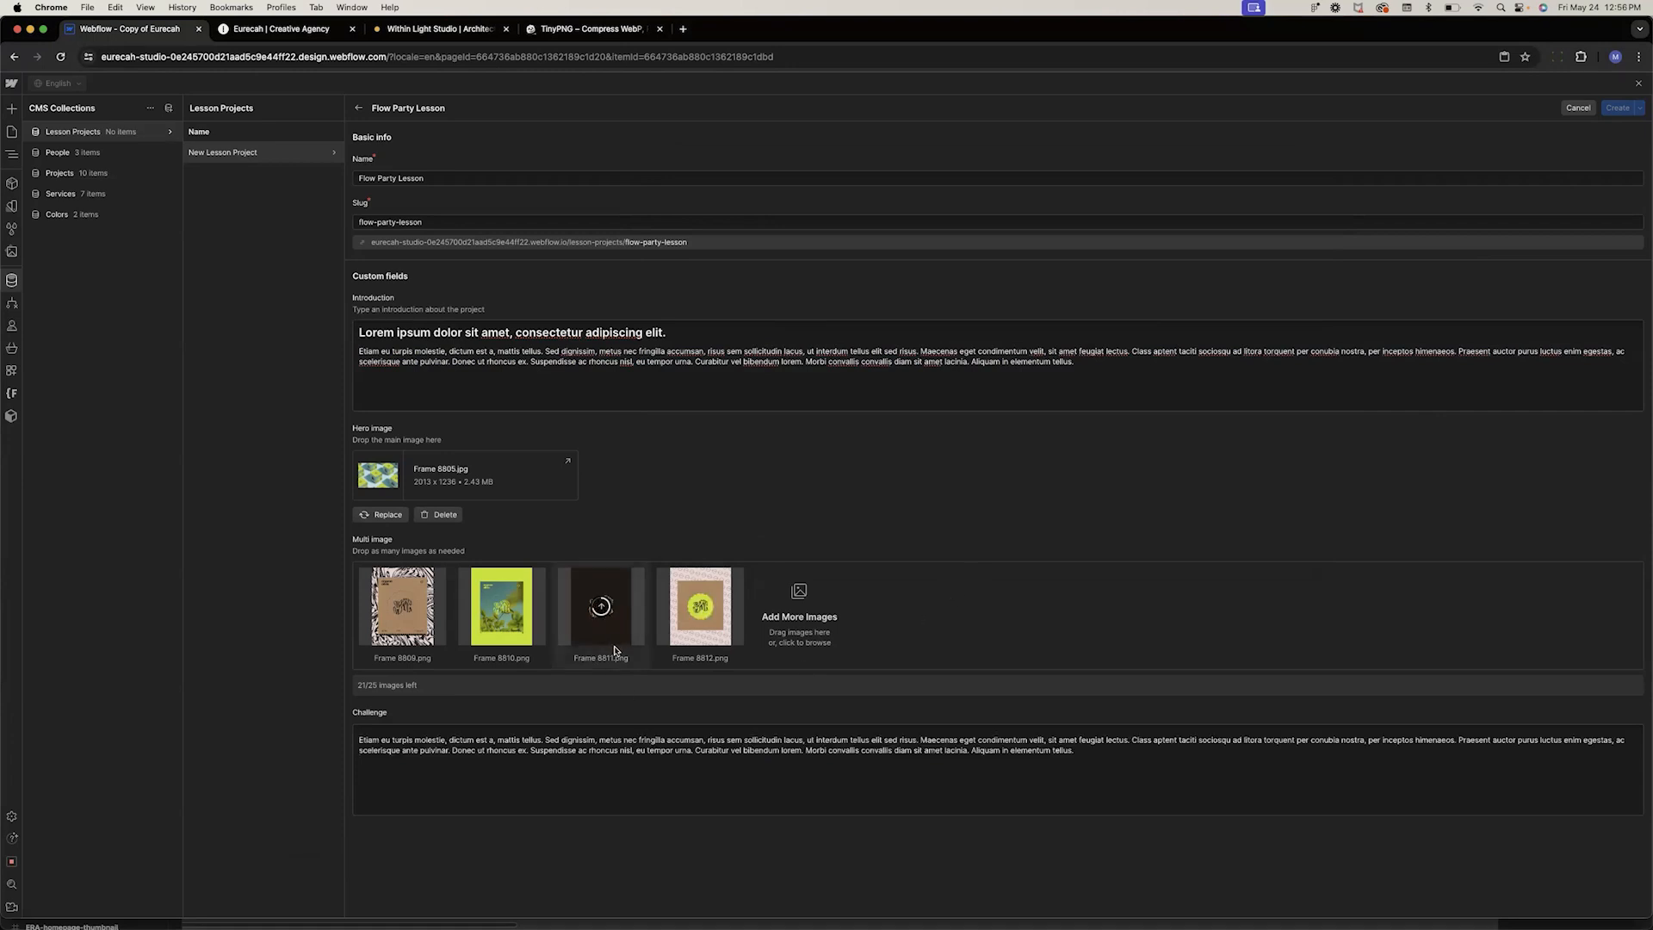
# Create the Flow Party Lesson item, then reopen it to review its saved fields and close it
pyautogui.click(1613, 111)
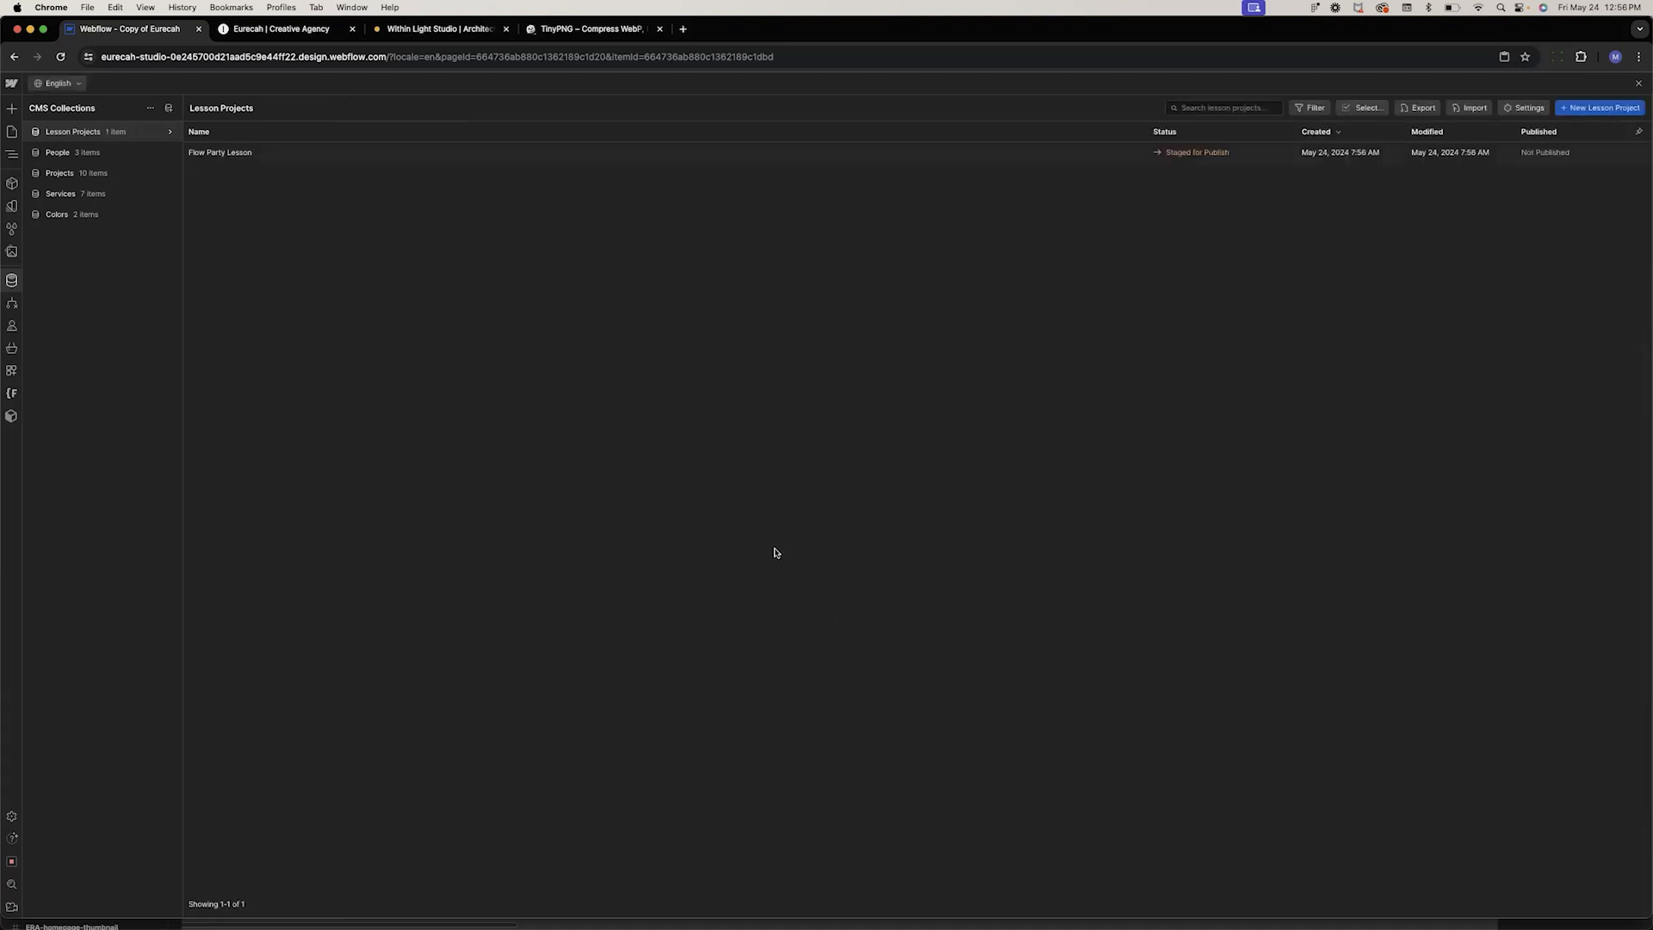
pyautogui.click(219, 156)
pyautogui.scroll(-3, 790, 726)
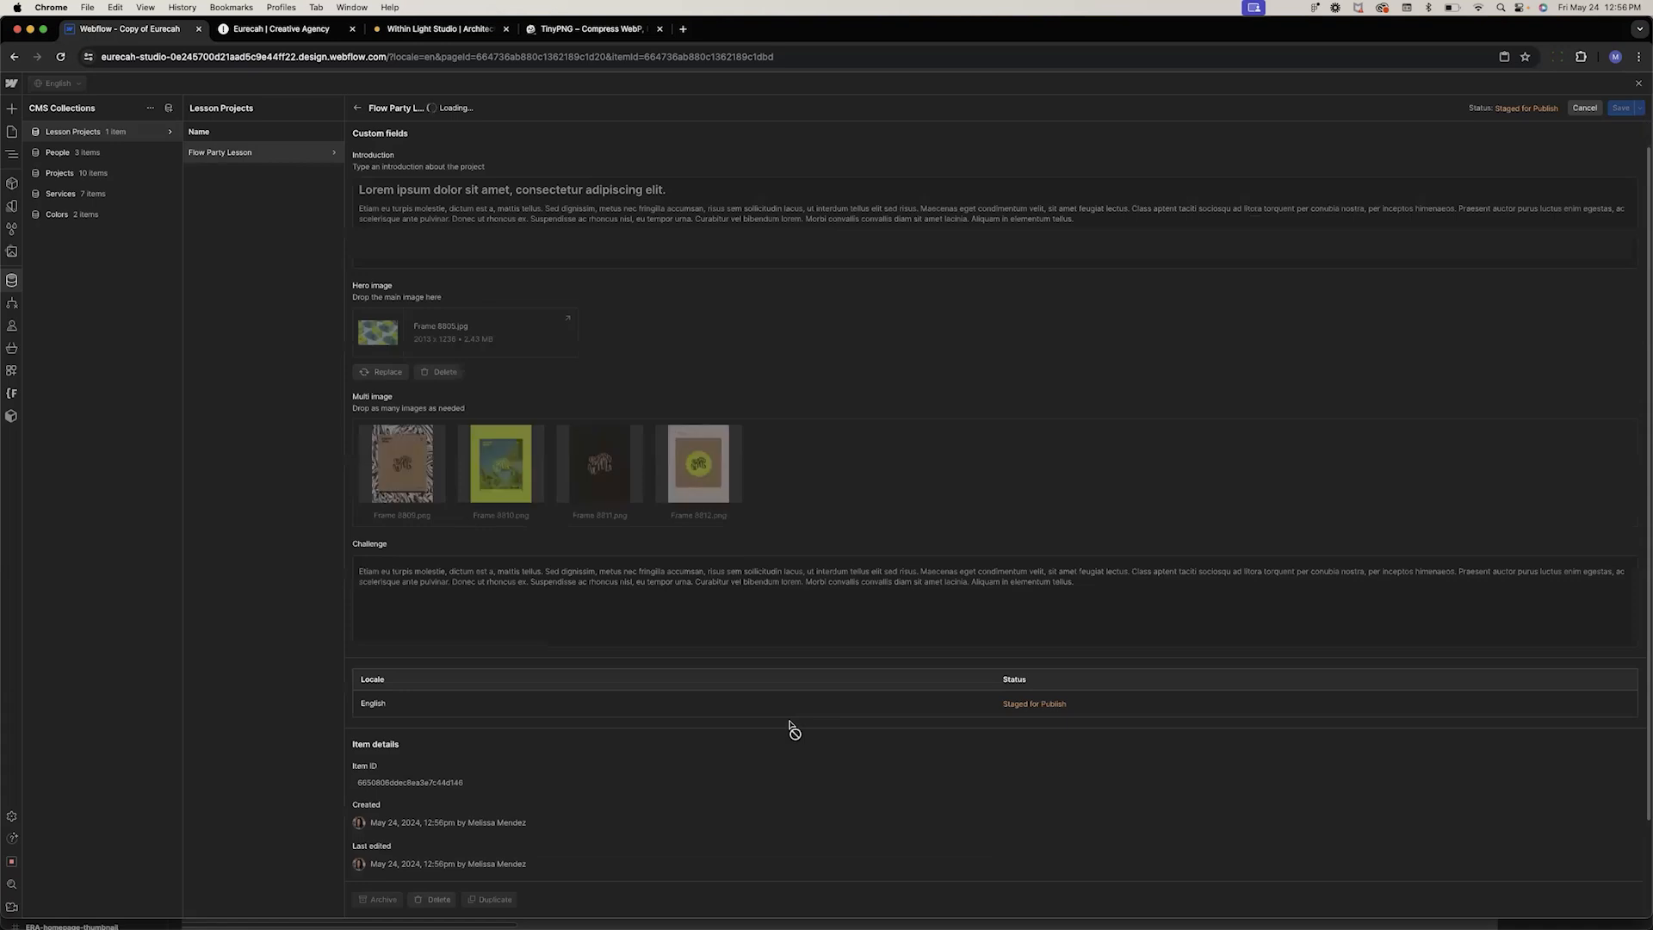
pyautogui.scroll(-1, 592, 825)
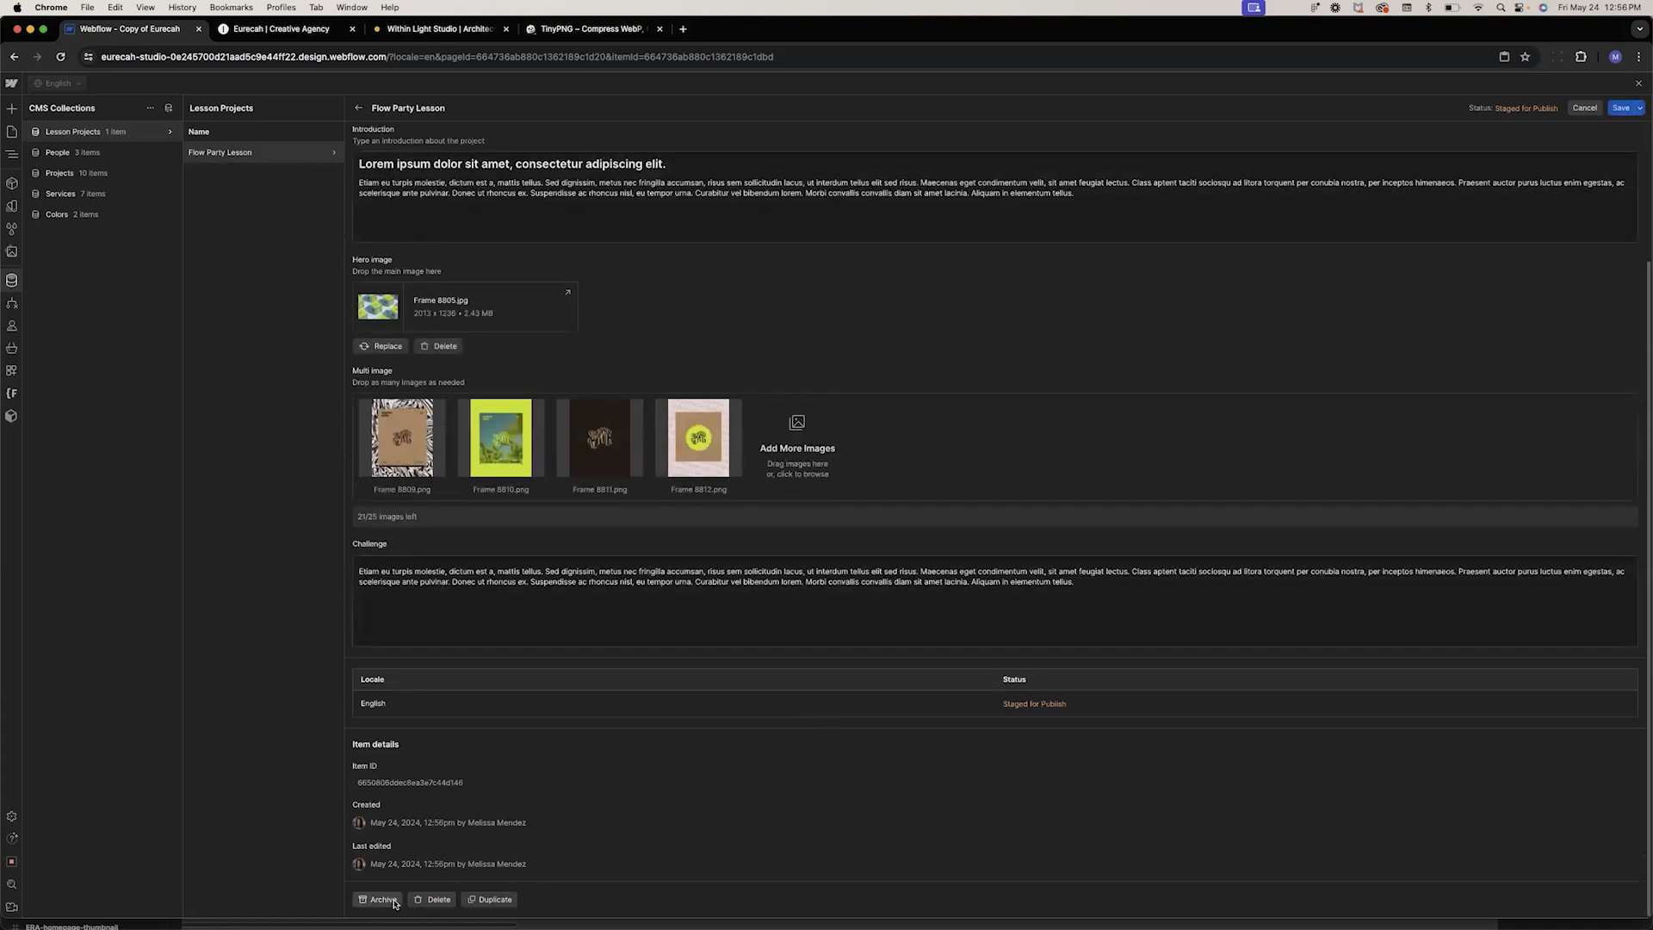
pyautogui.click(1639, 84)
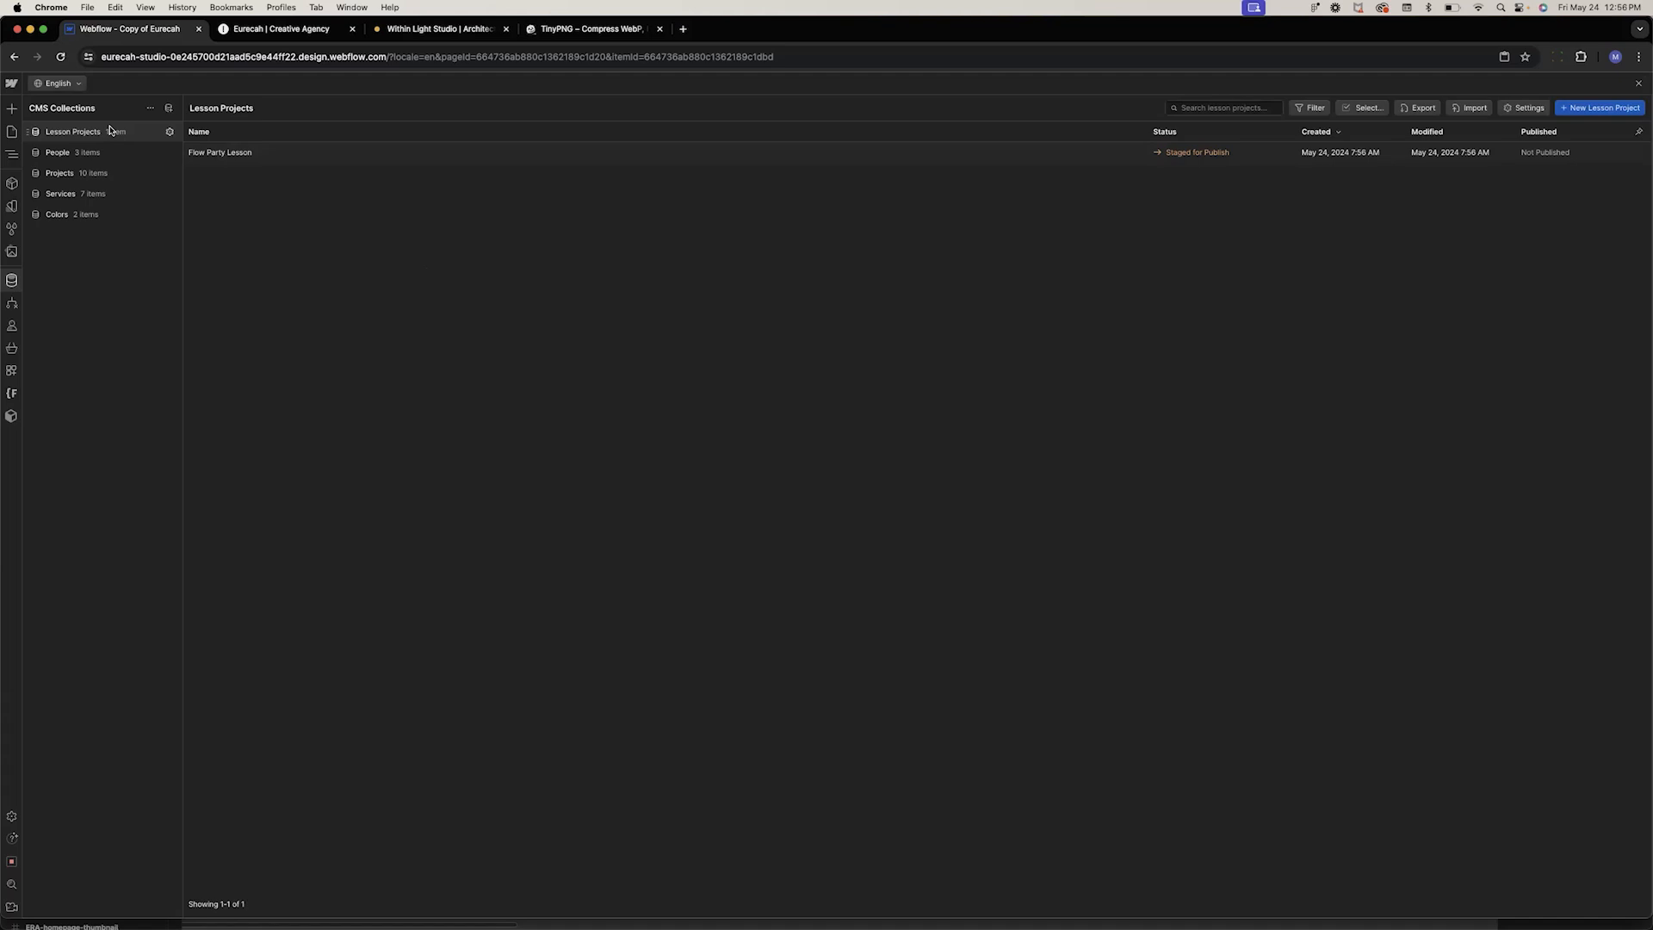
# Start a new CMS collection named Lesson Services
pyautogui.click(170, 109)
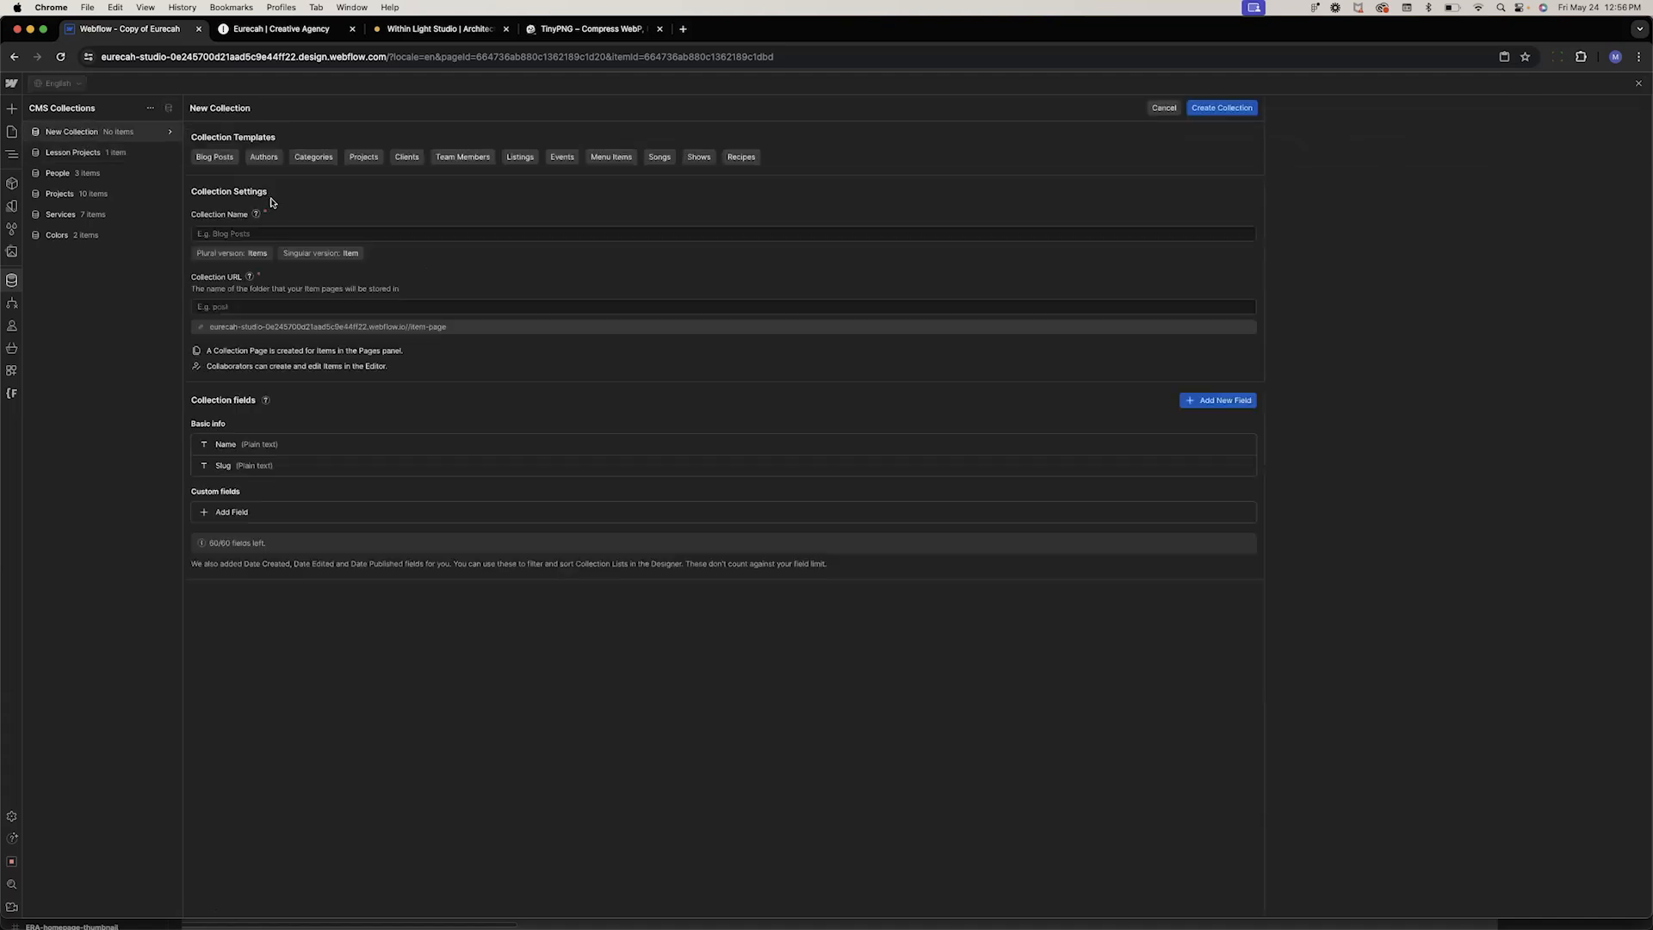
pyautogui.click(230, 232)
pyautogui.write('Services')
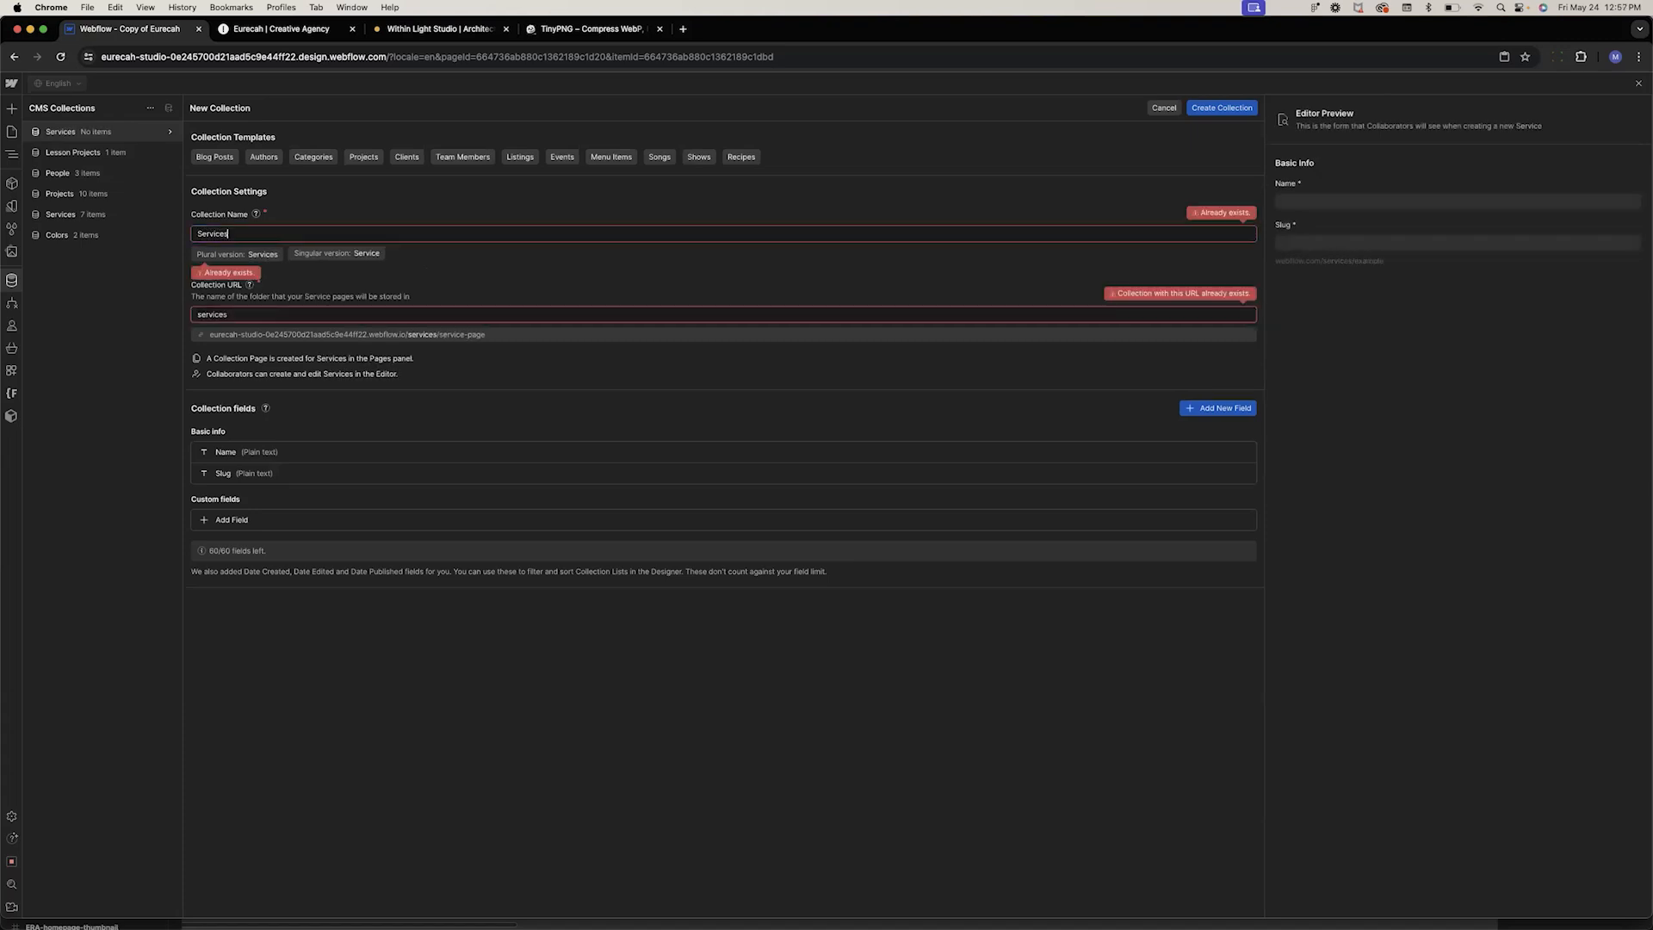
pyautogui.write(' le')
pyautogui.press('BackSpace')
pyautogui.press('BackSpace')
pyautogui.press('BackSpace')
pyautogui.press('BackSpace')
pyautogui.press('BackSpace')
pyautogui.press('BackSpace')
pyautogui.press('BackSpace')
pyautogui.press('BackSpace')
pyautogui.press('BackSpace')
pyautogui.press('BackSpace')
pyautogui.press('BackSpace')
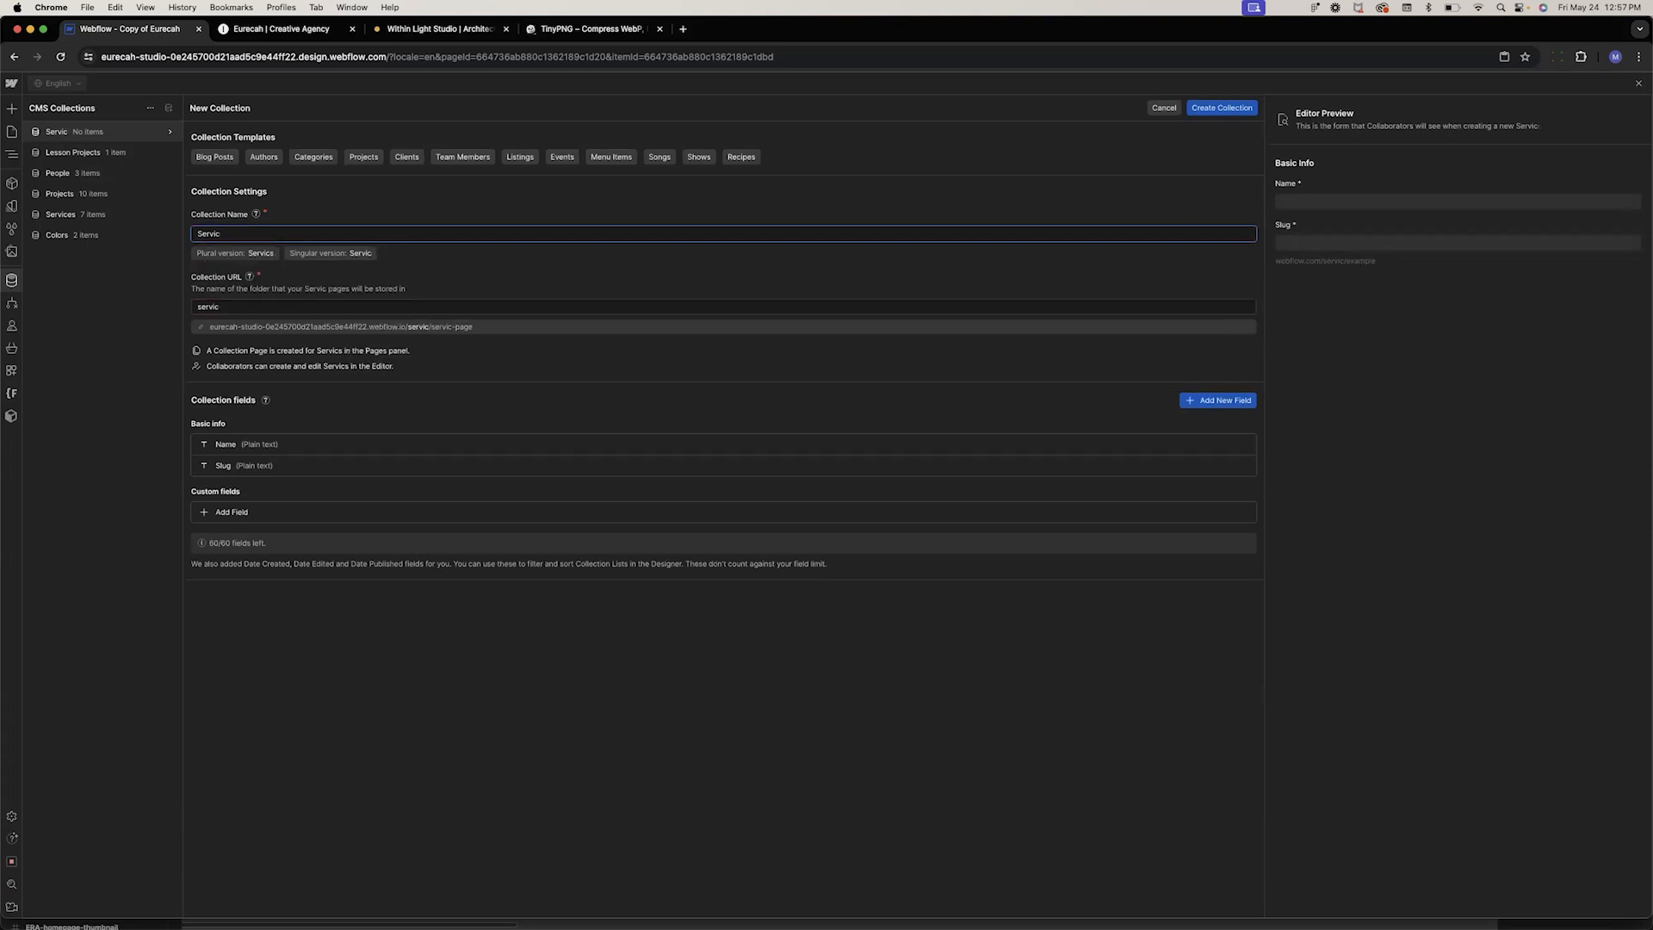
pyautogui.write('L')
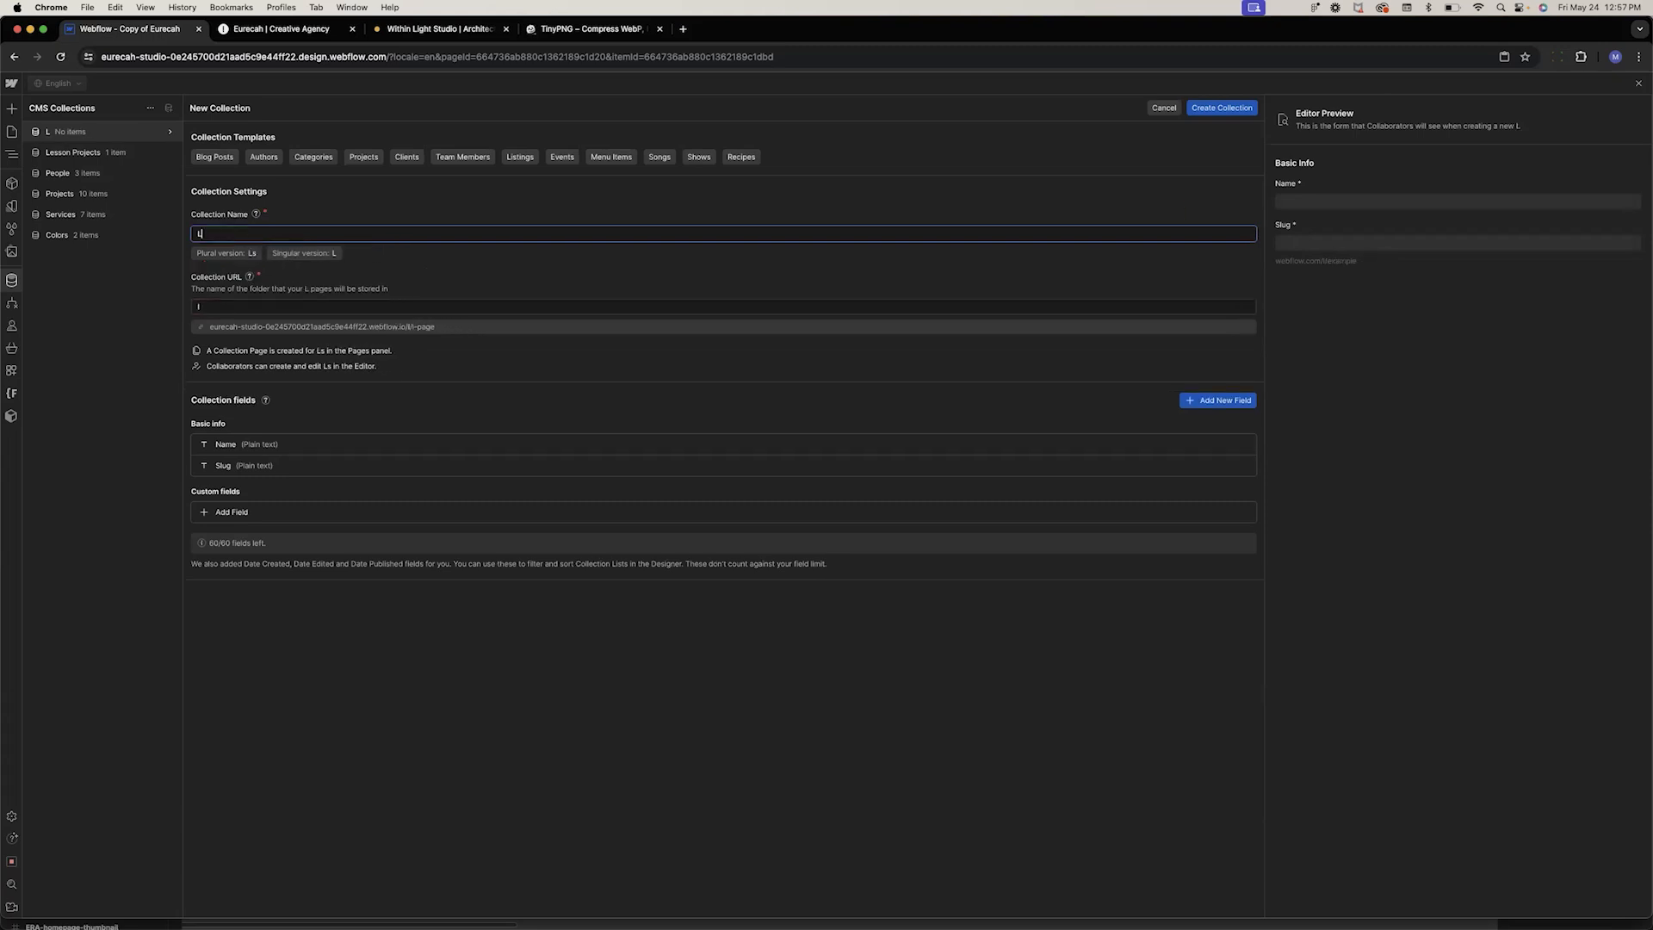
pyautogui.write('esson Services')
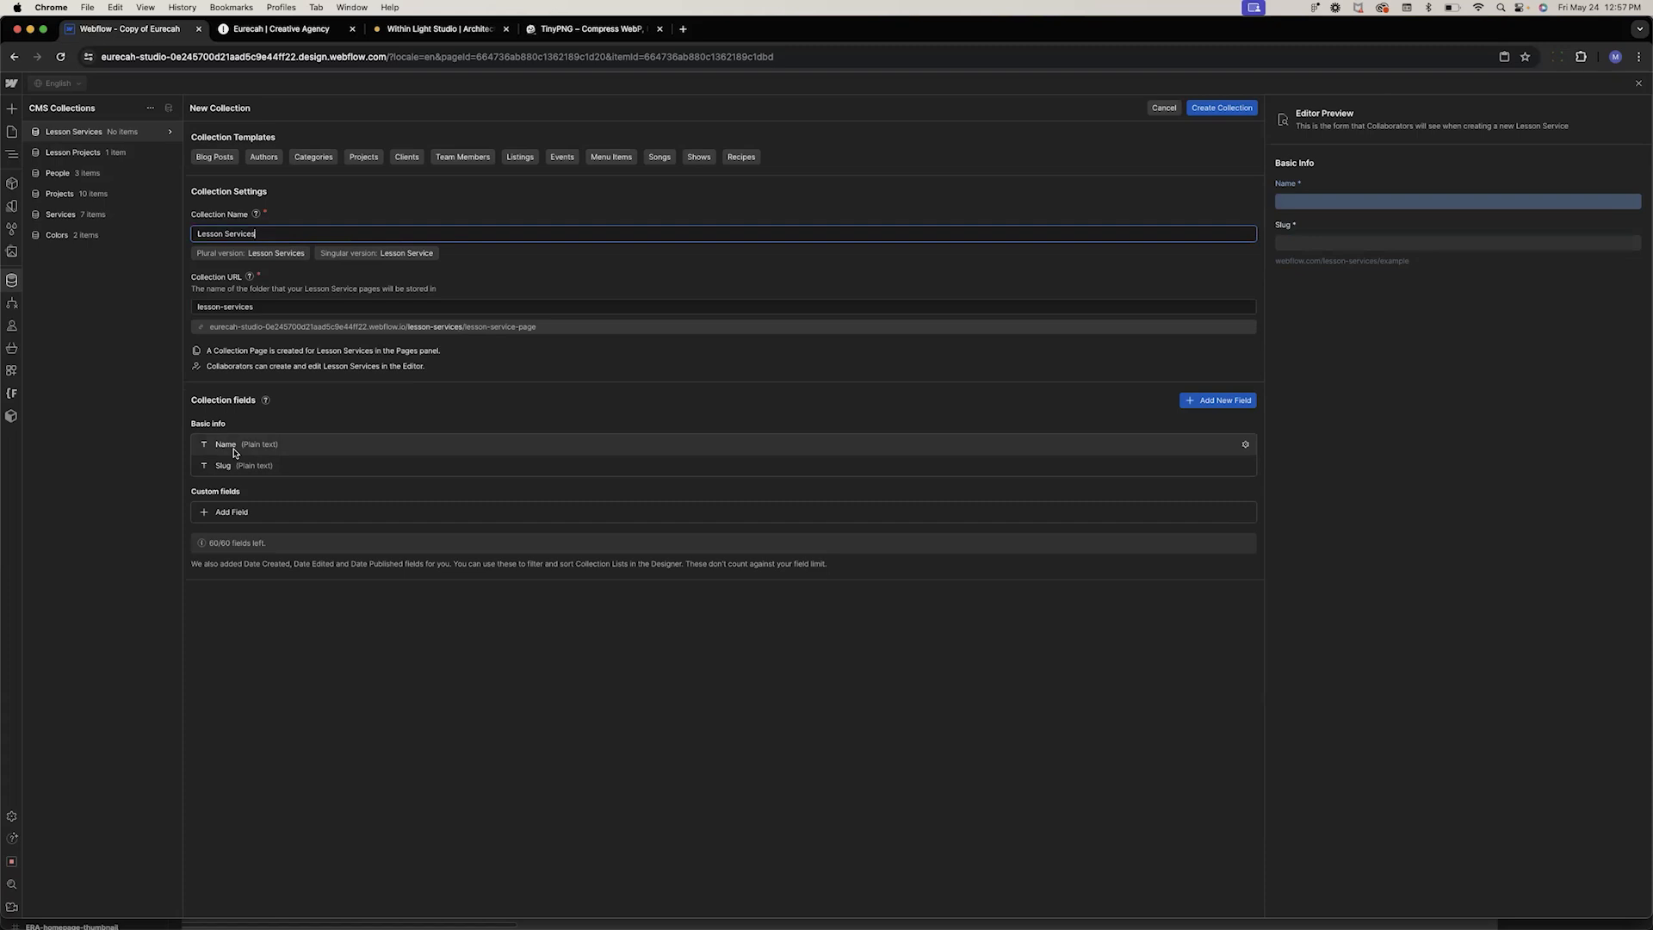
# Add an Image field labelled Image and create the Lesson Services collection
pyautogui.click(228, 512)
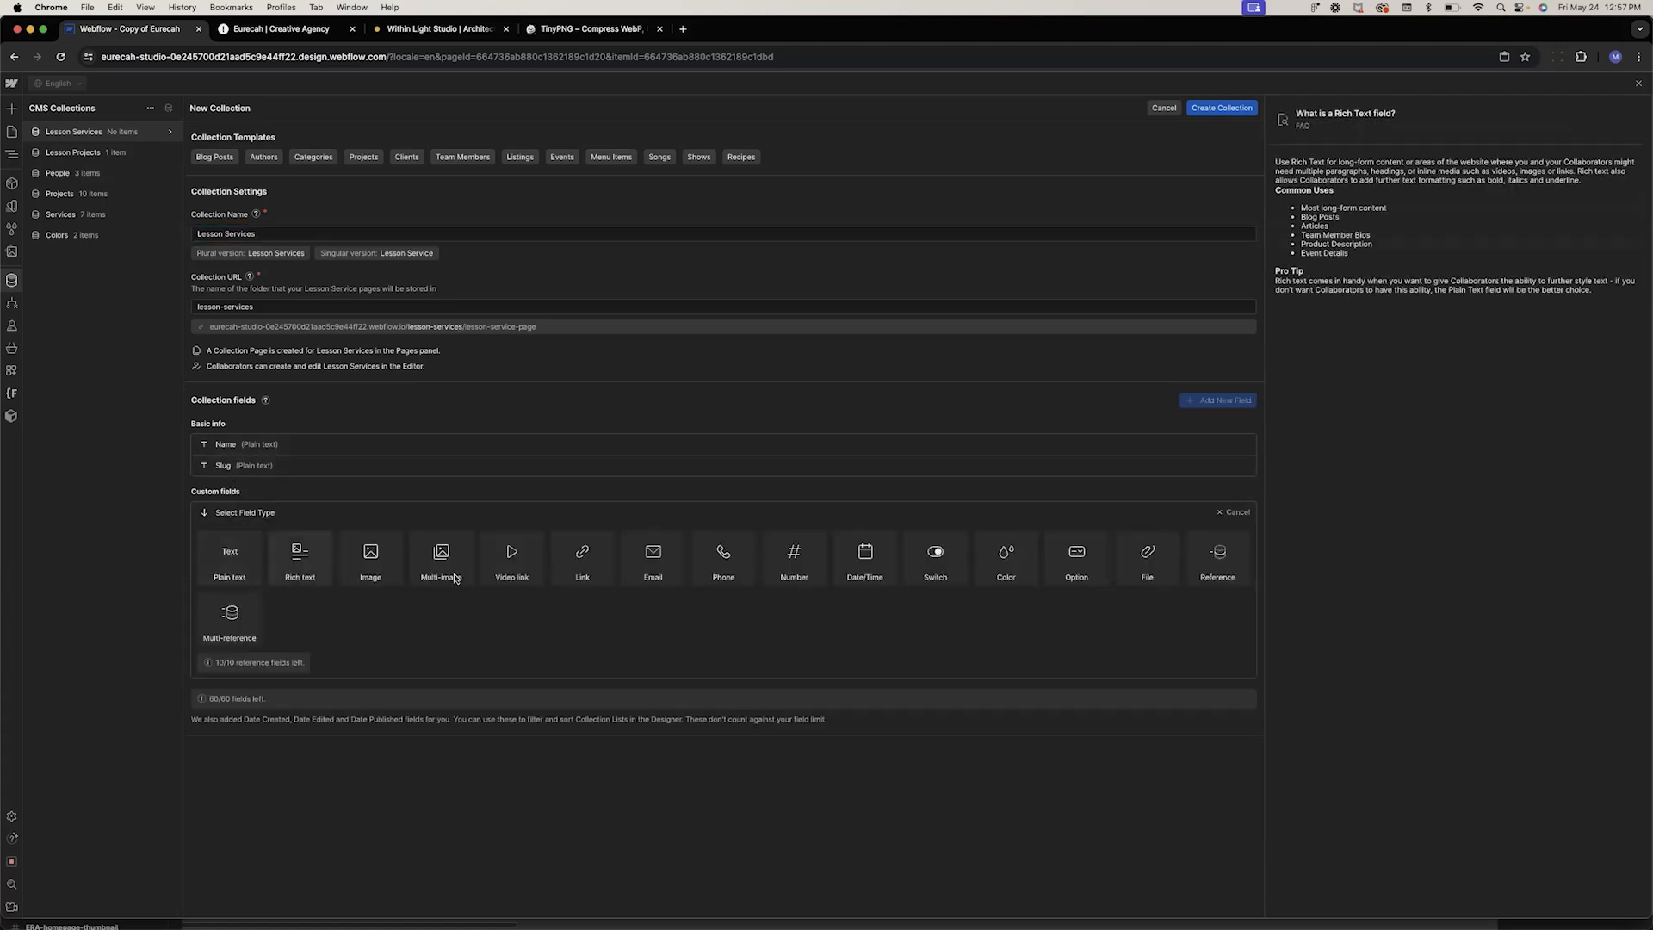
pyautogui.click(372, 577)
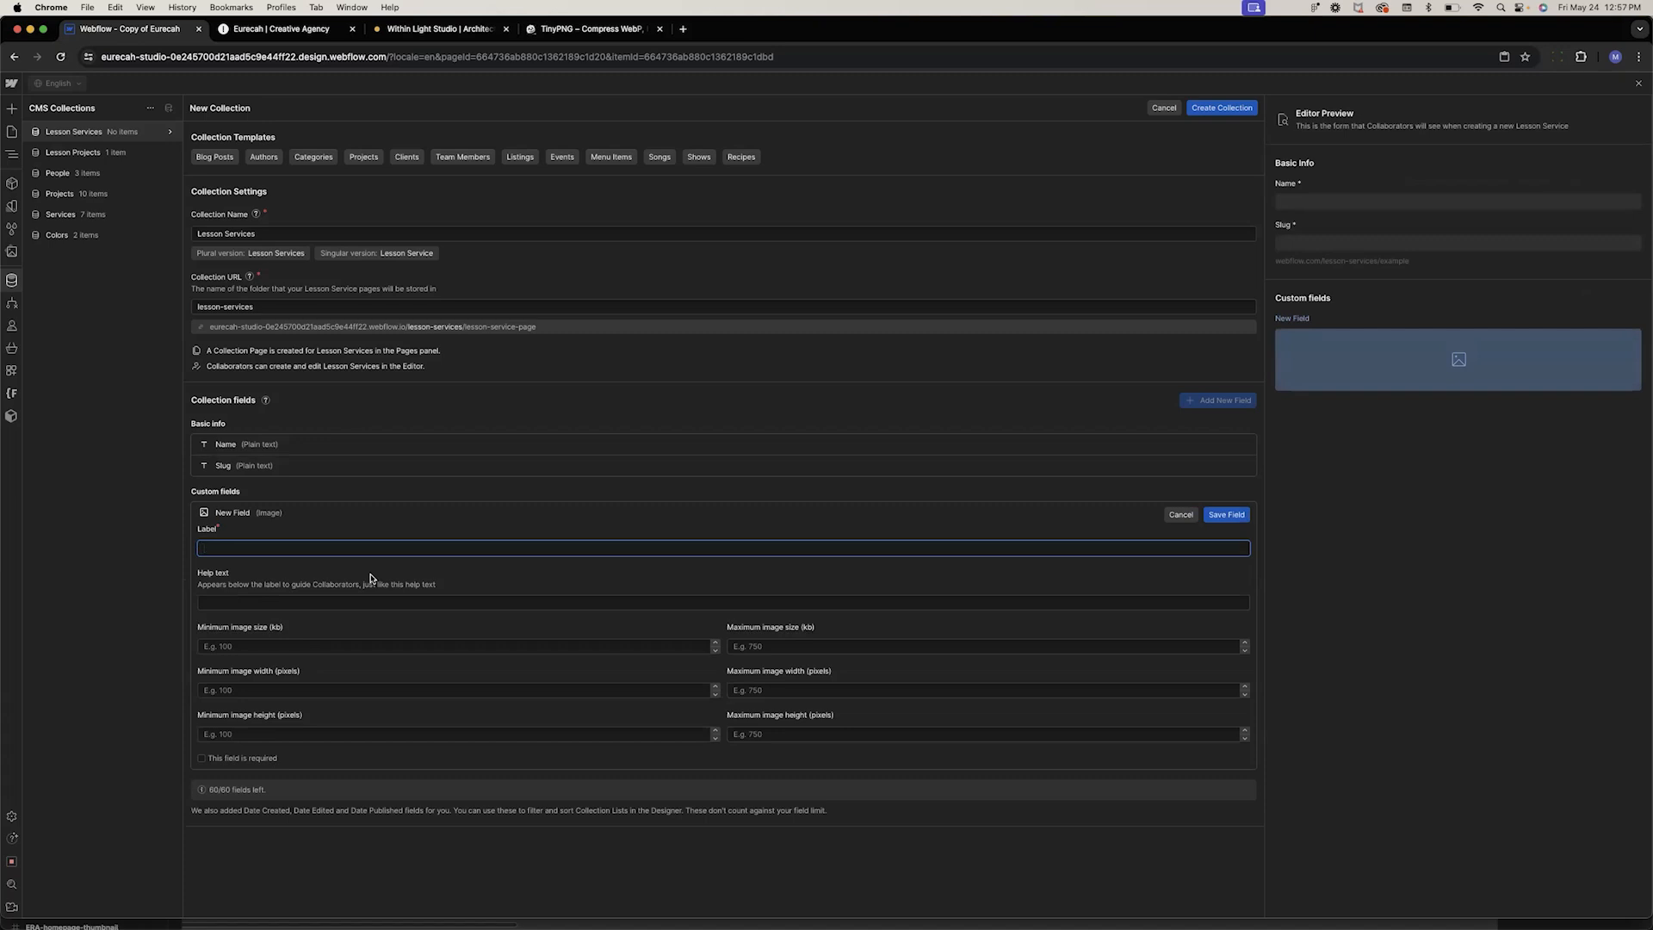
pyautogui.write('Image')
pyautogui.click(1226, 515)
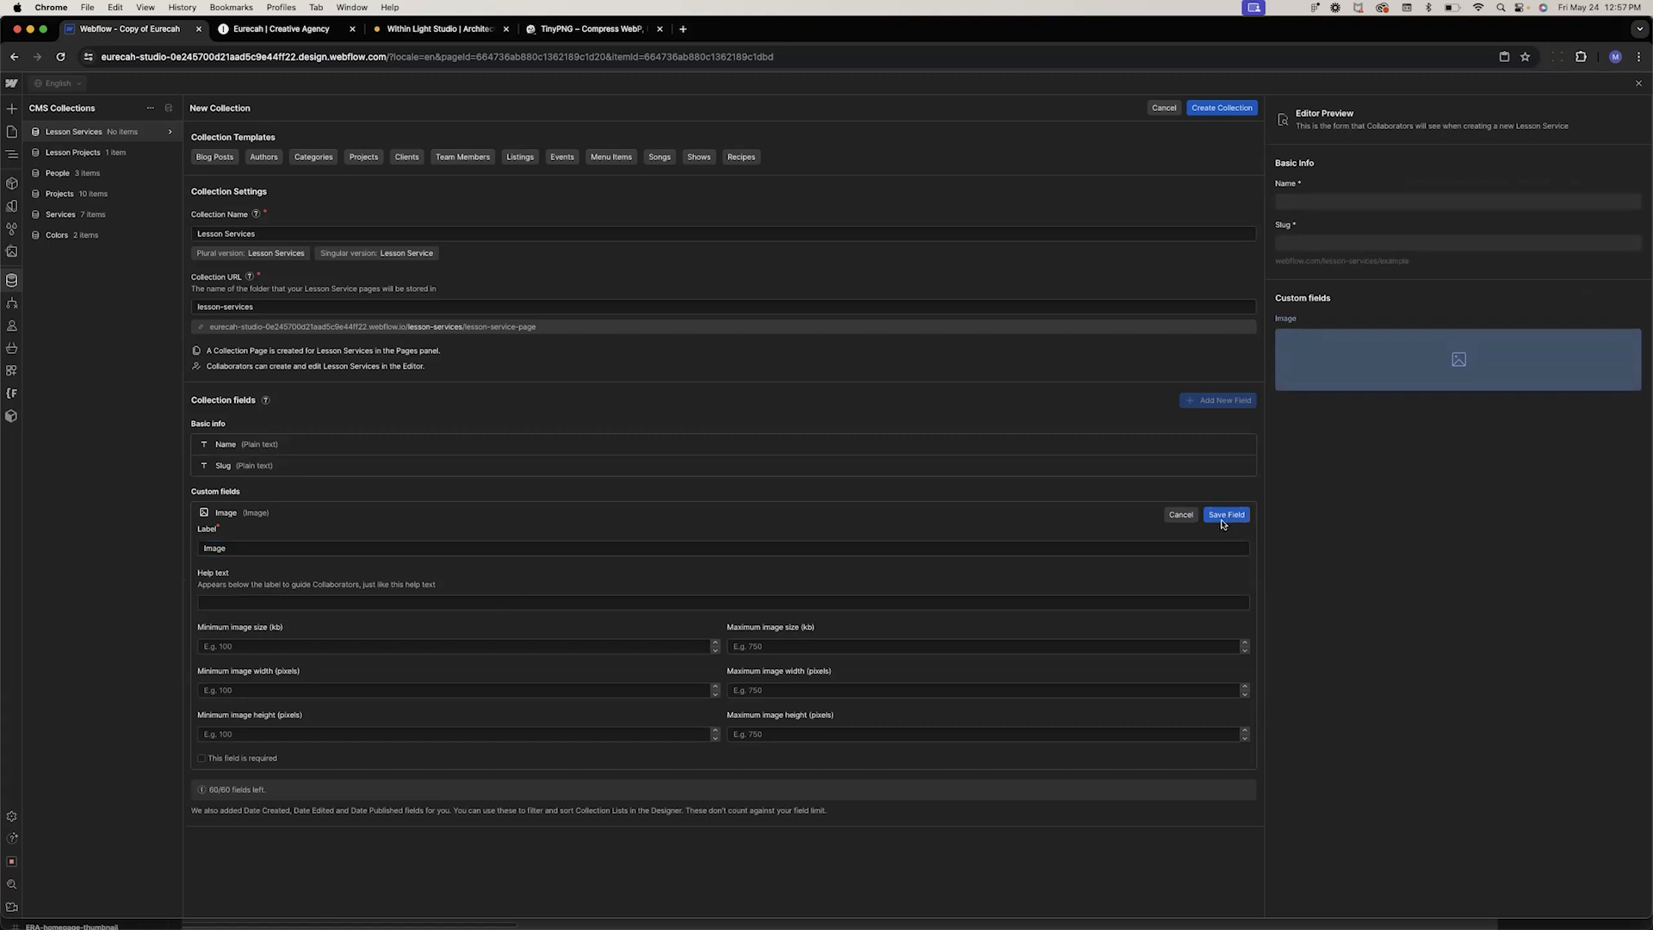
pyautogui.click(1221, 107)
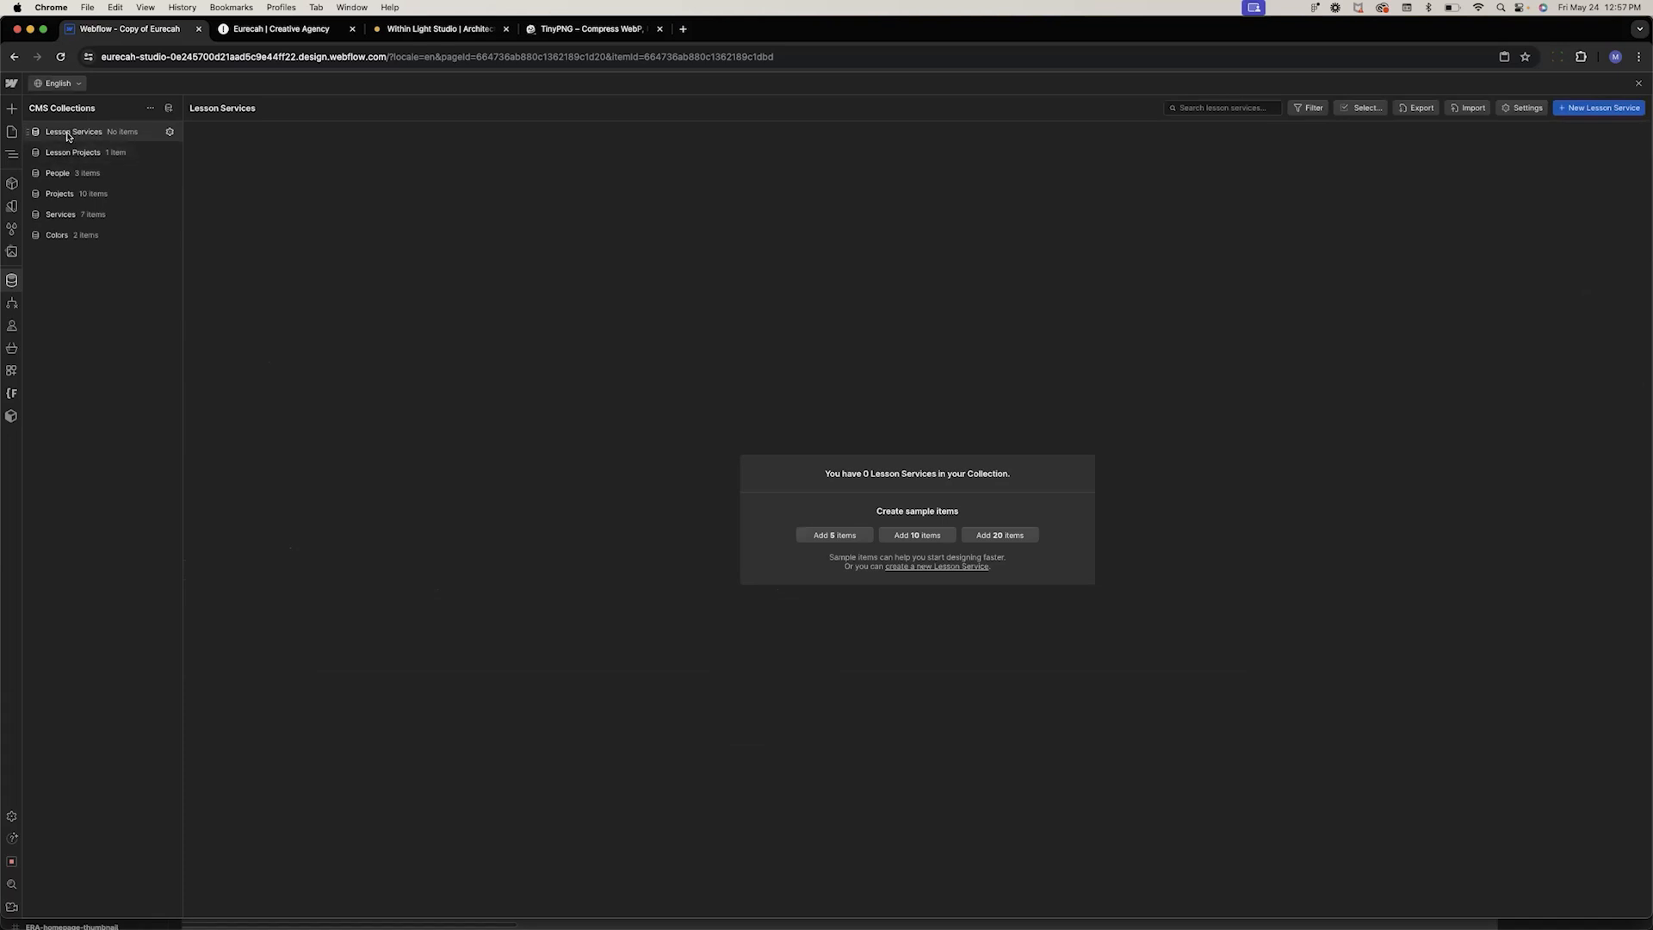
# Add a Services reference field pointing to Lesson Services to the Lesson Projects collection and save the collection
pyautogui.click(169, 153)
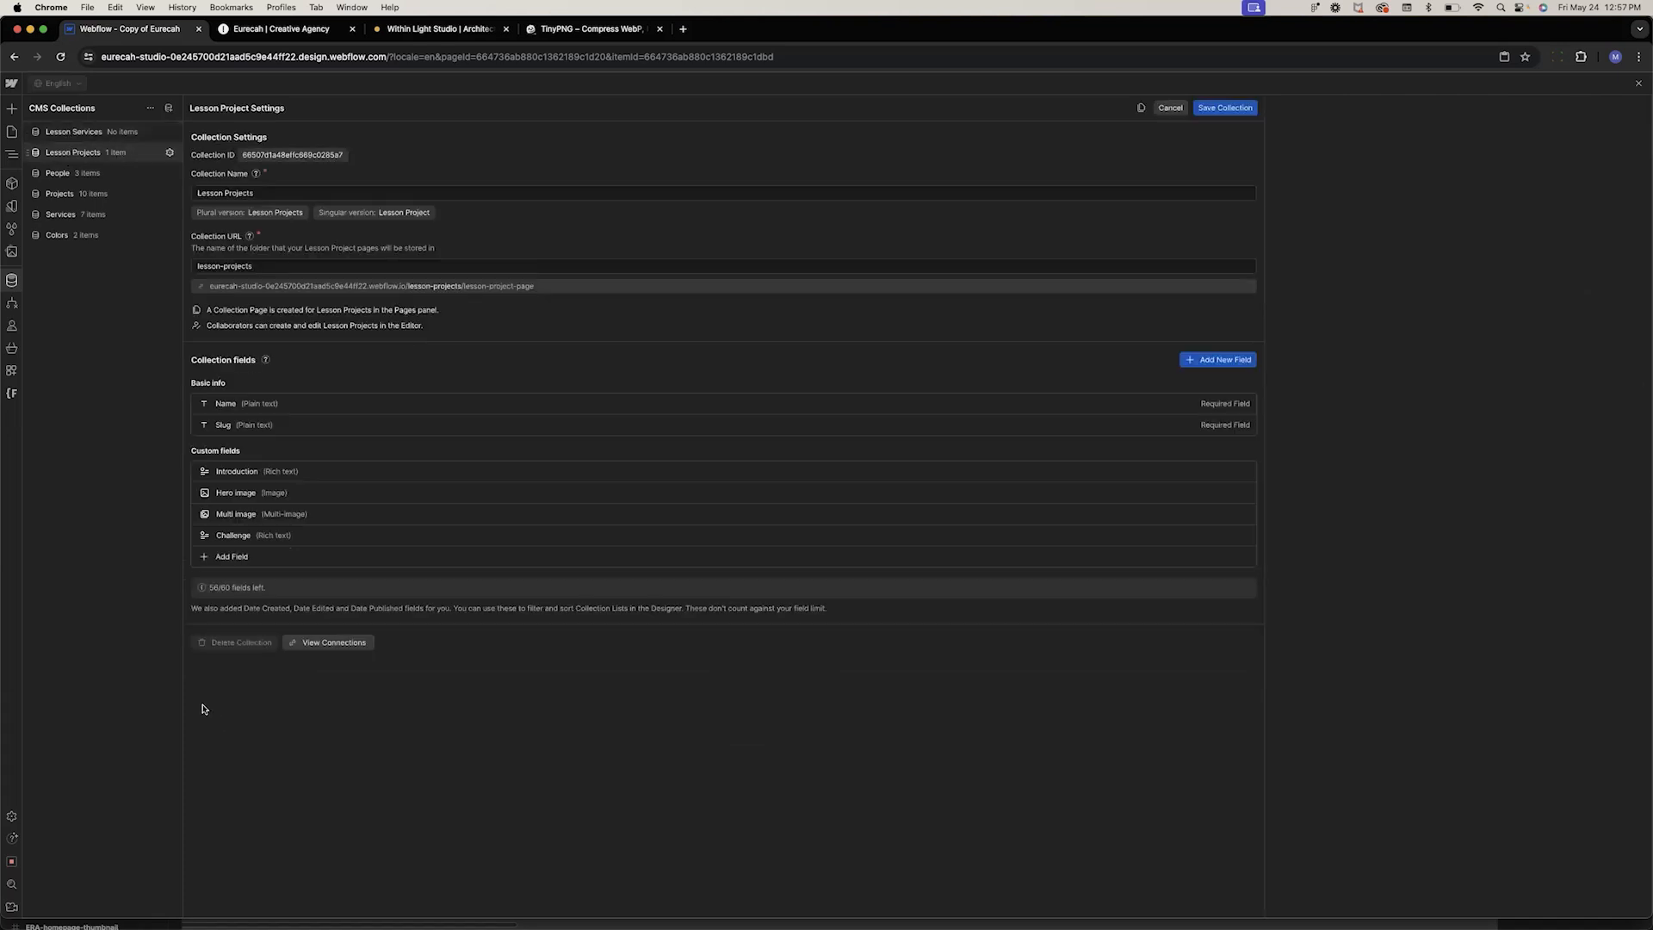
pyautogui.click(232, 558)
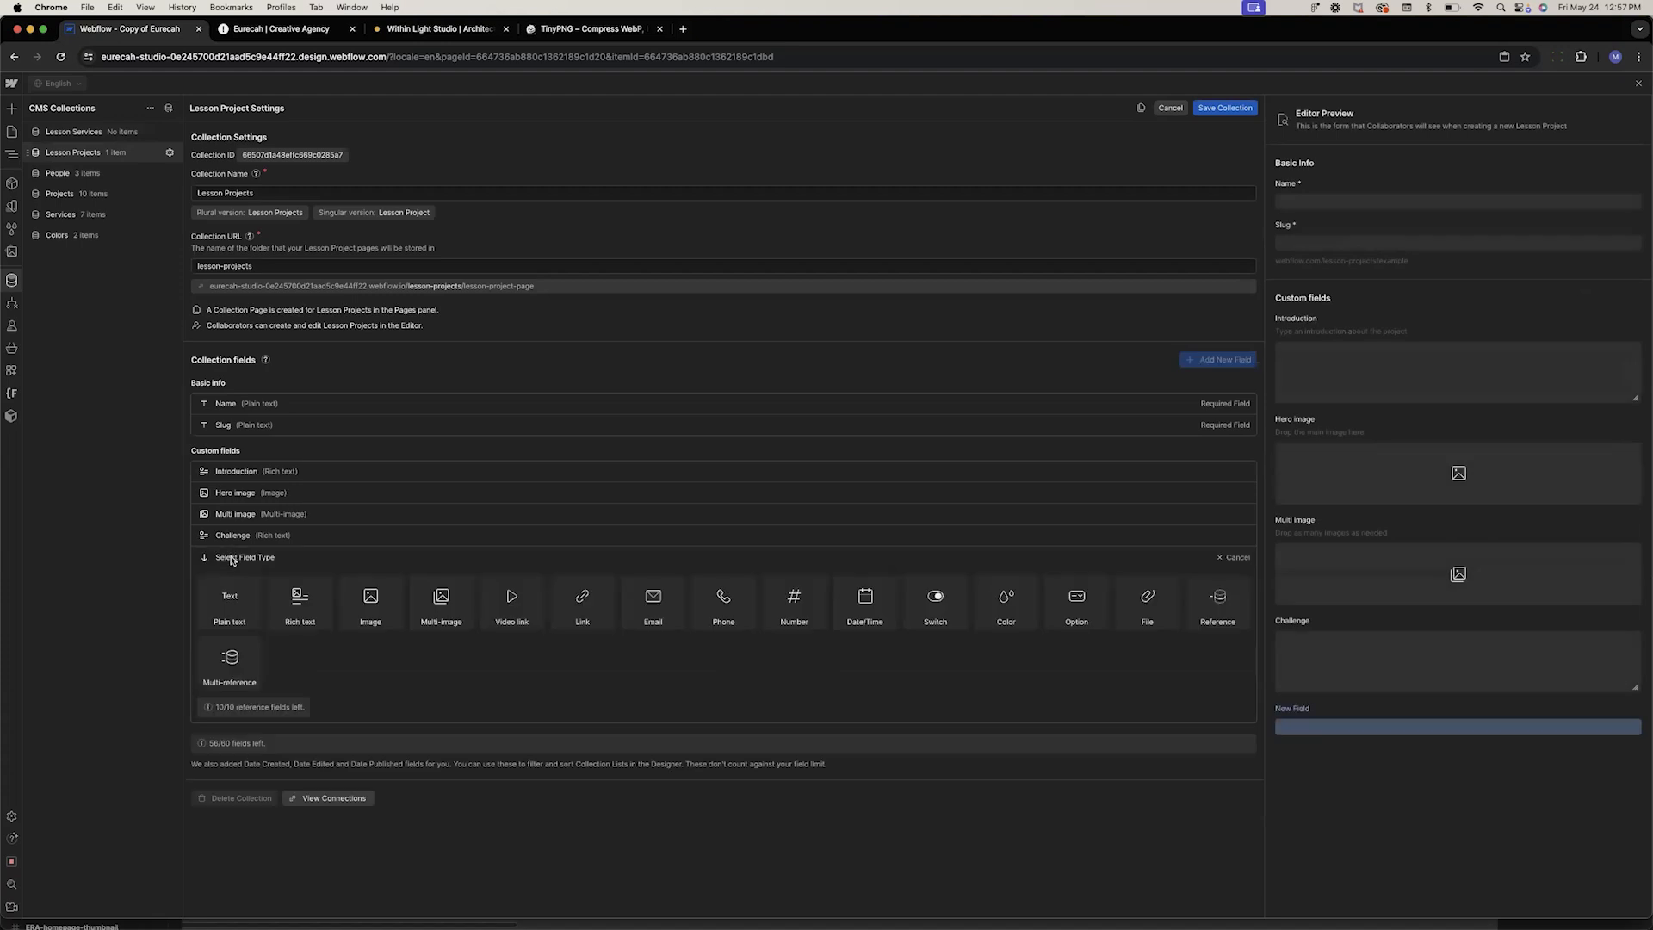
pyautogui.click(1220, 602)
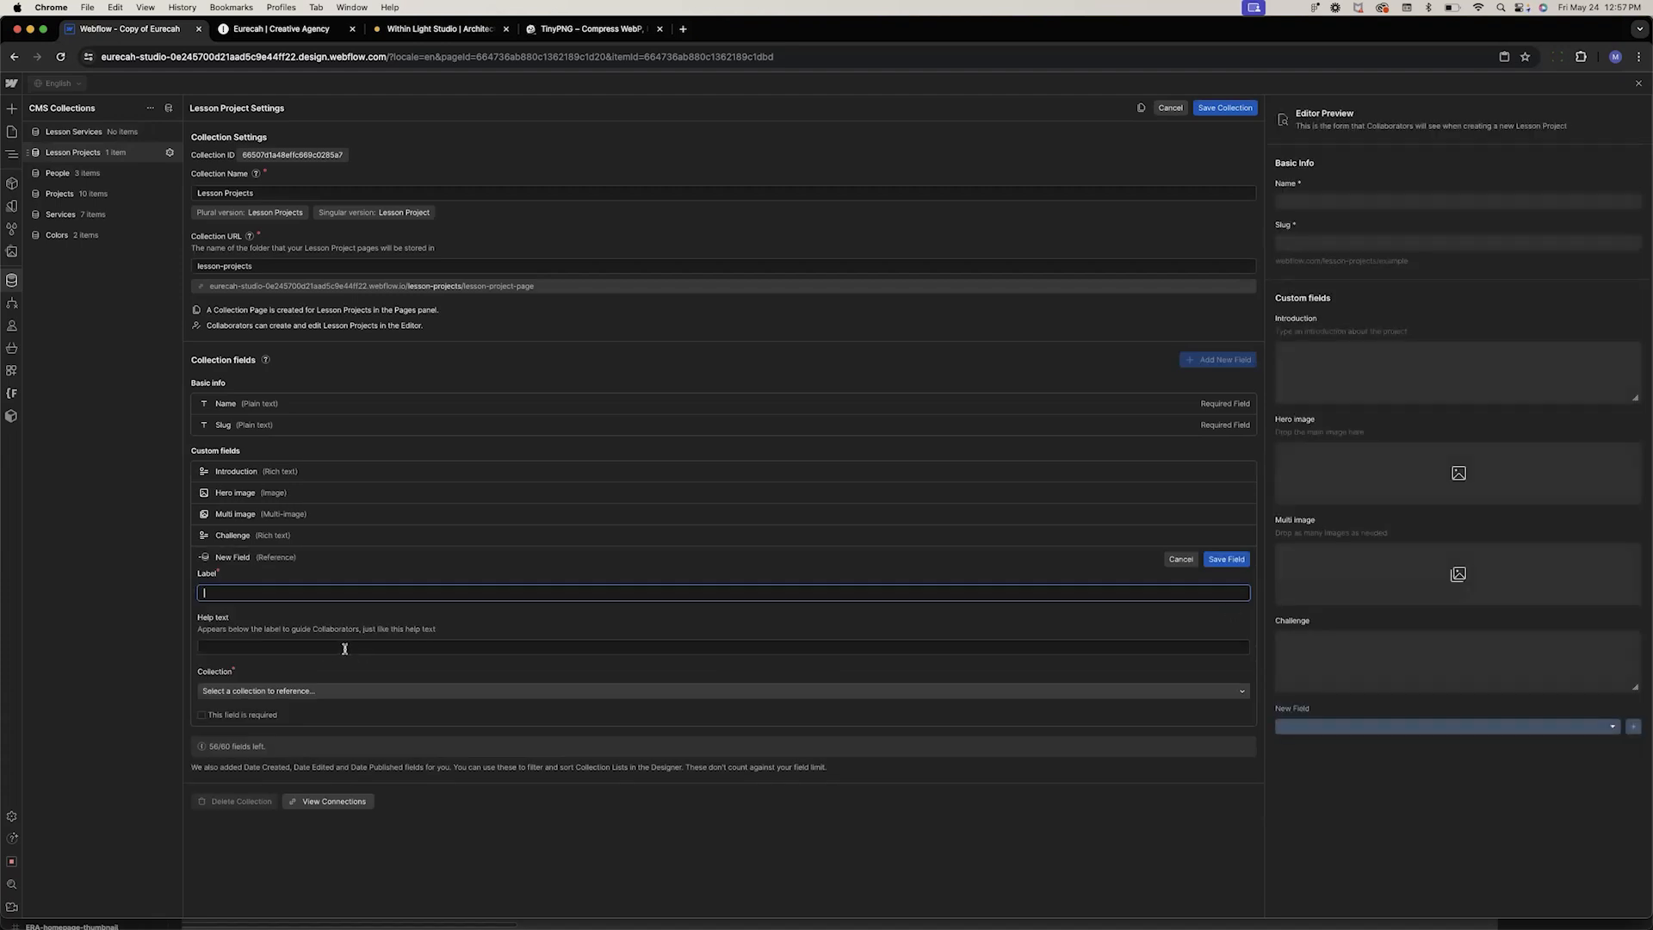
pyautogui.write('Services')
pyautogui.click(230, 691)
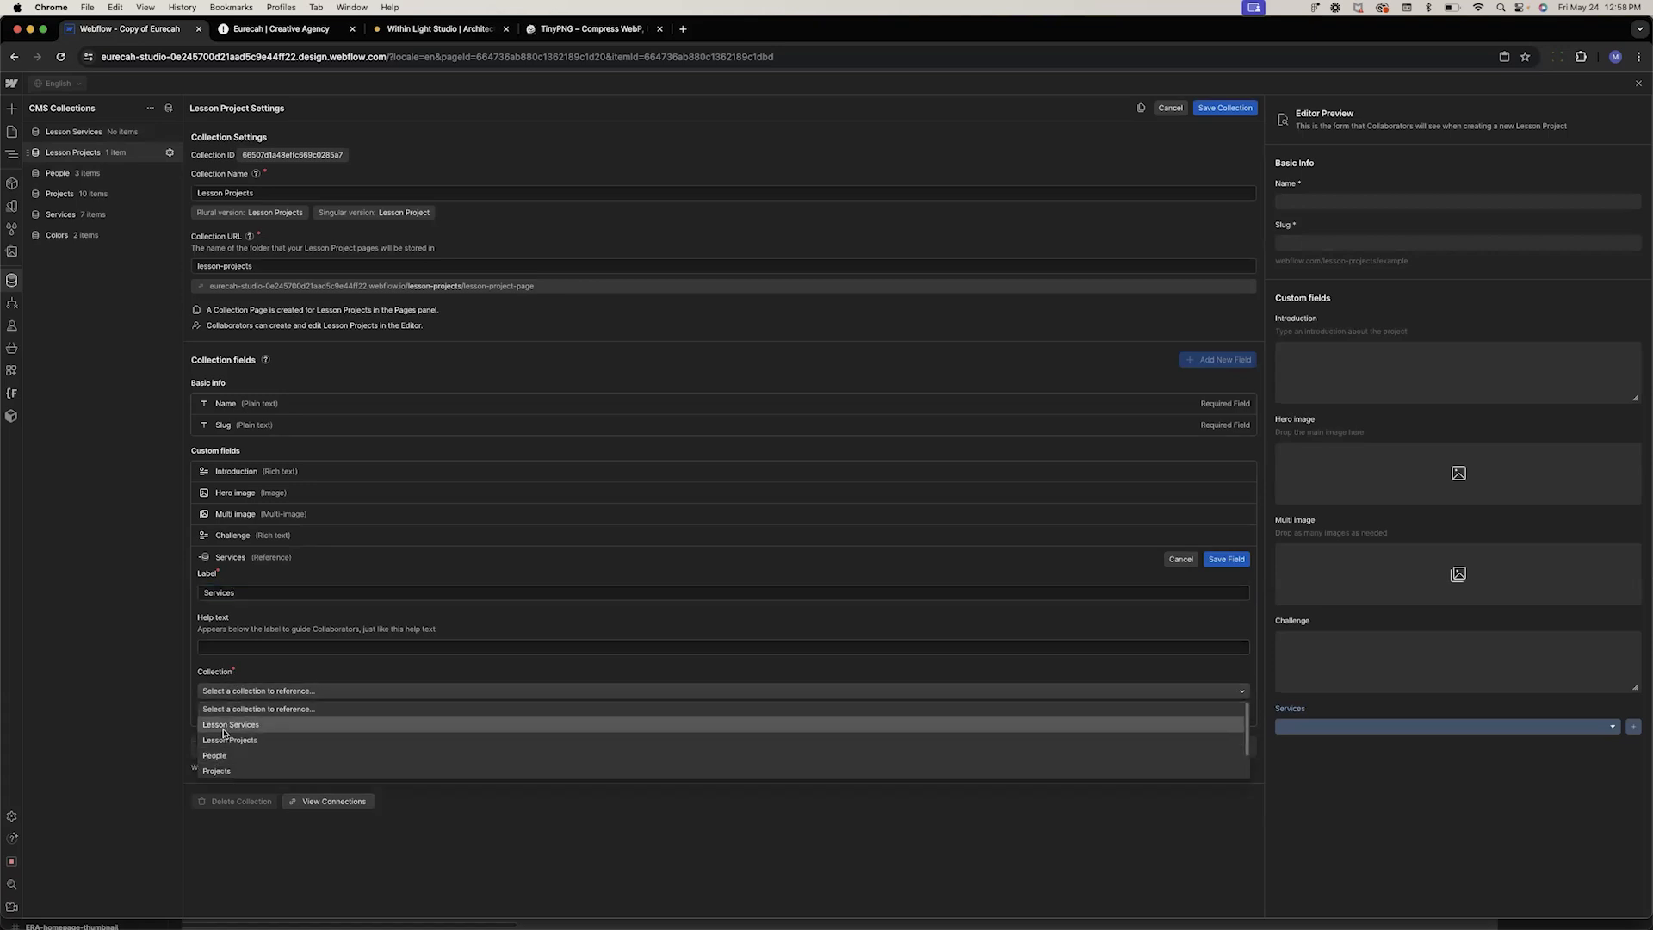
pyautogui.click(227, 730)
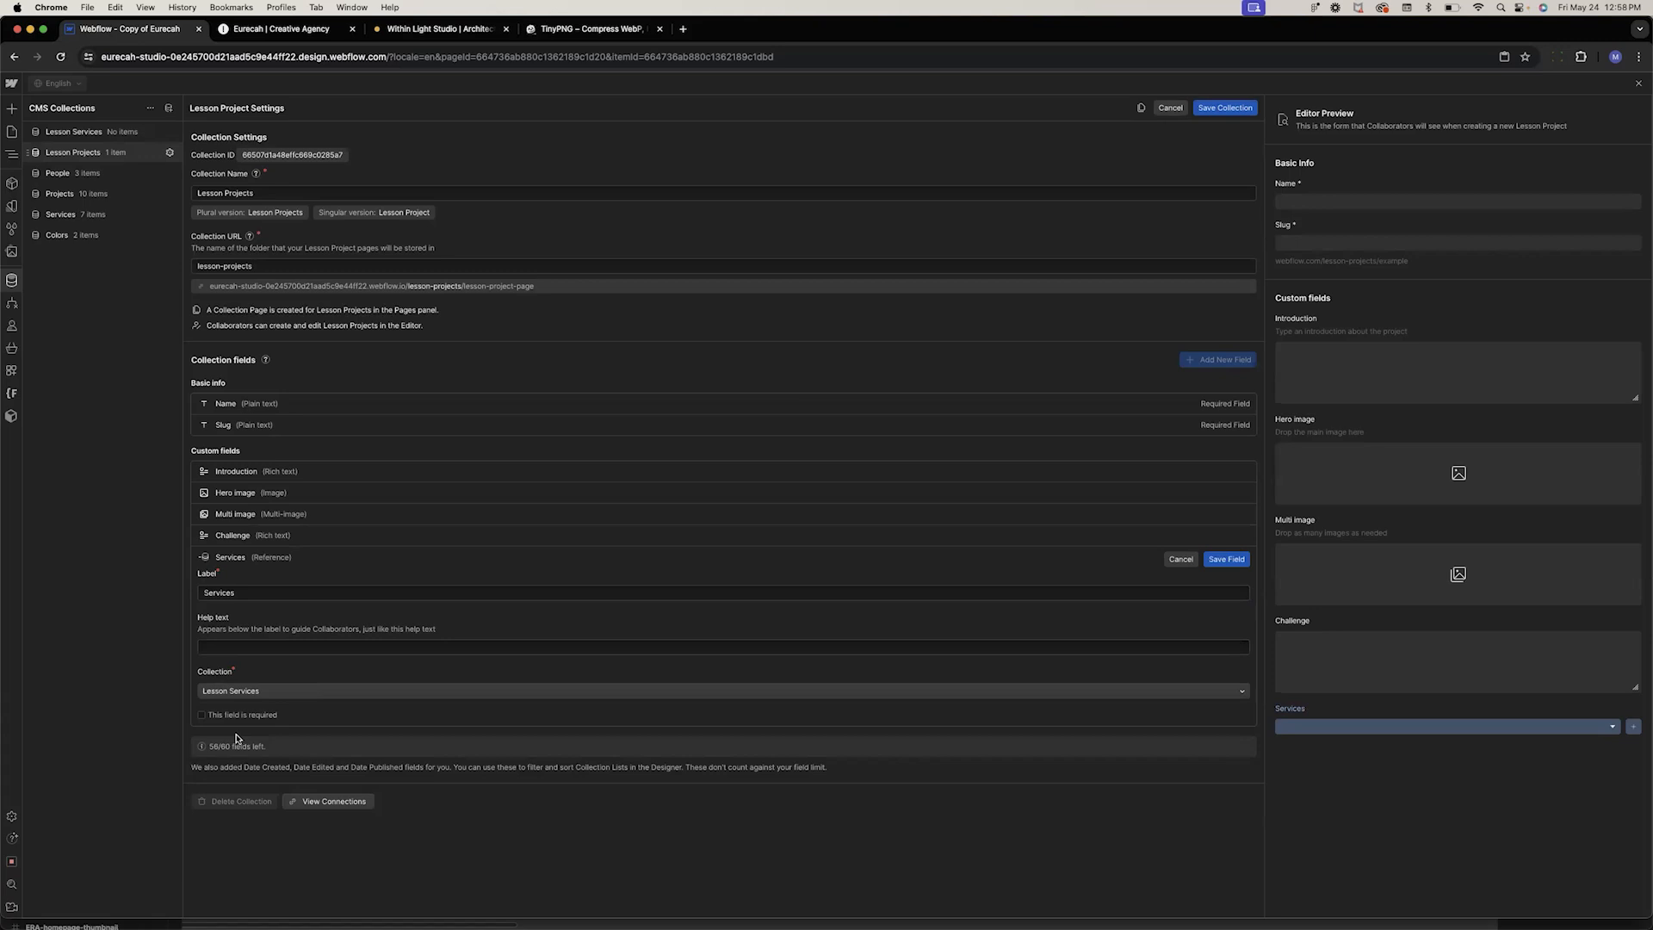
pyautogui.click(1226, 560)
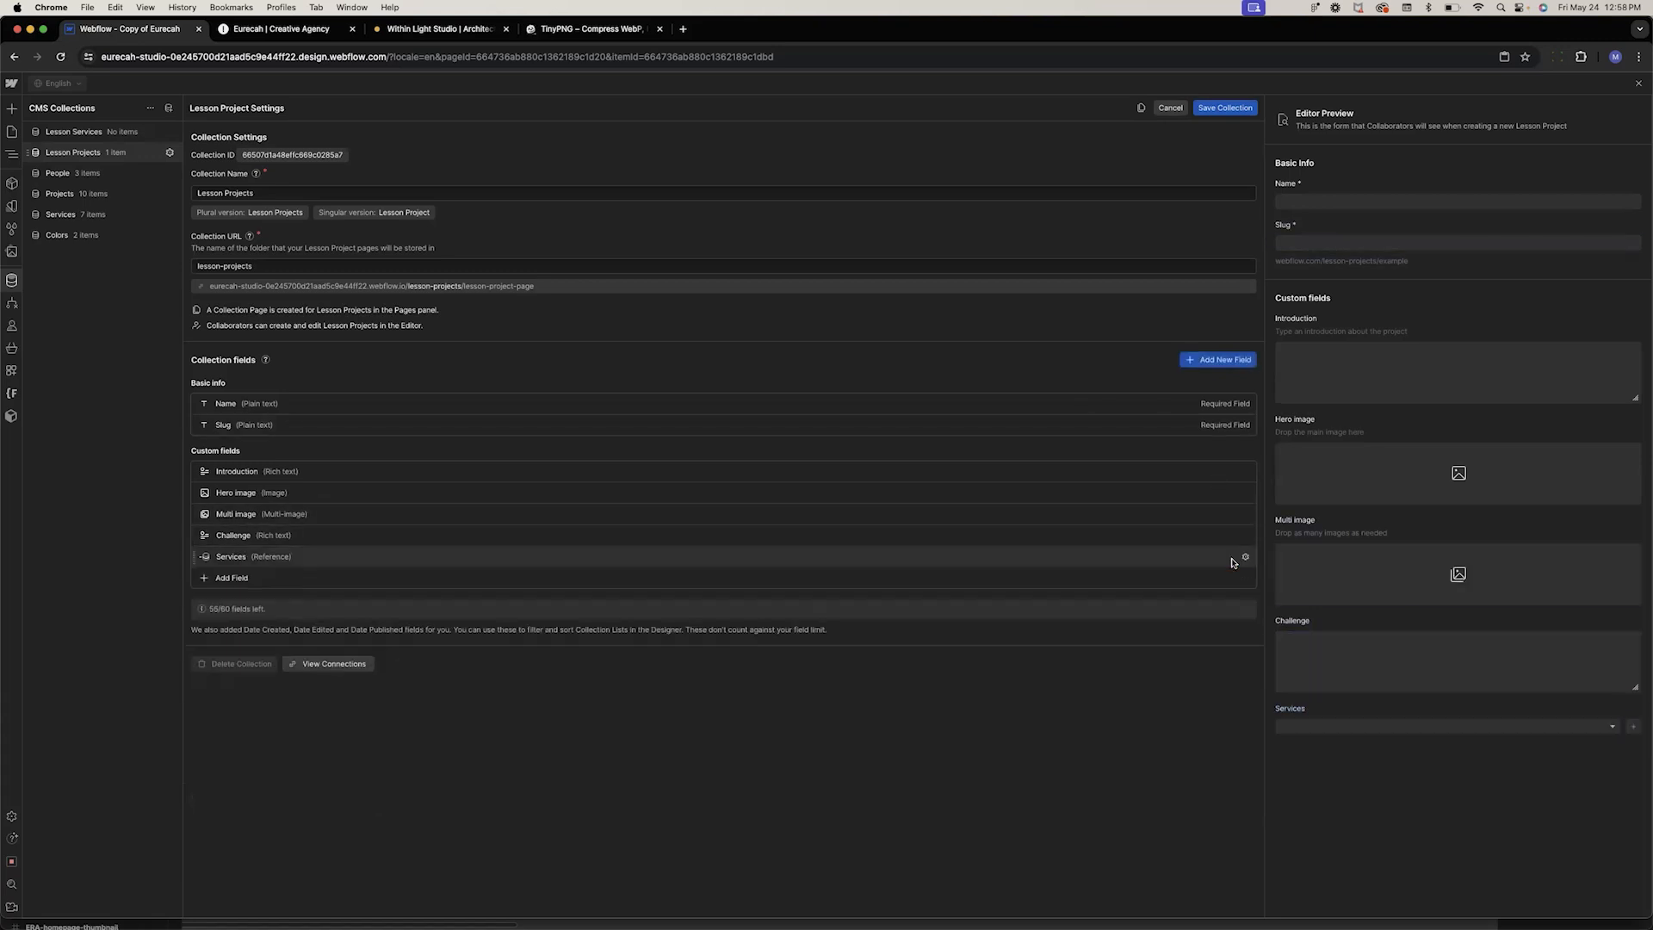
pyautogui.click(1227, 110)
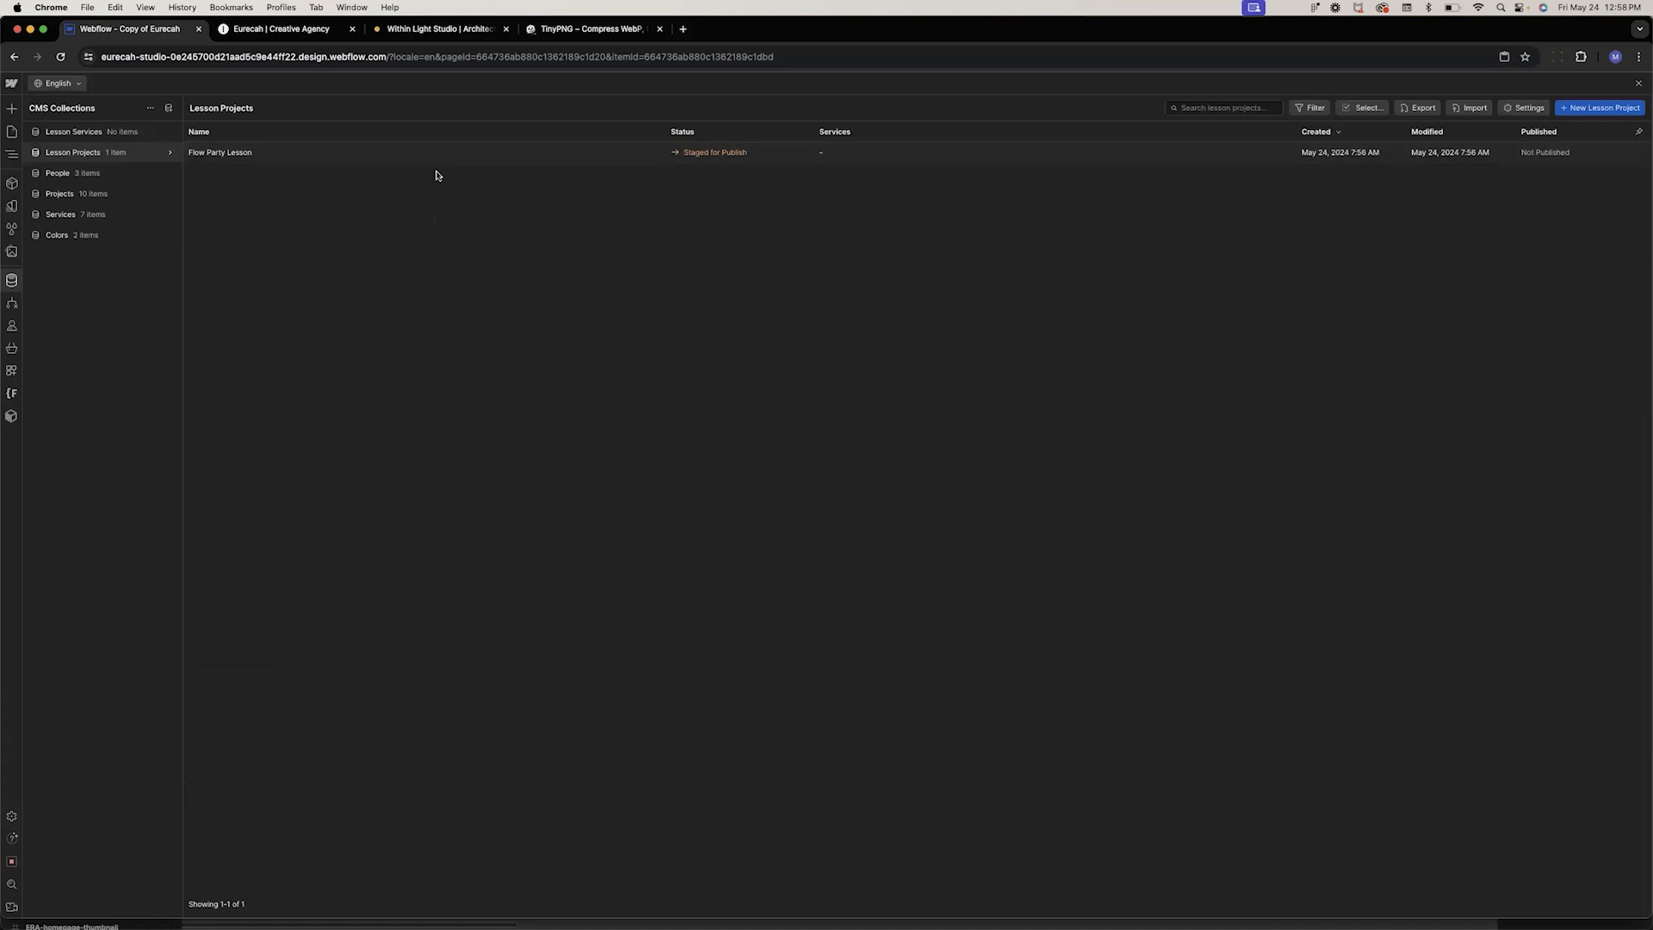
# From the Flow Party Lesson item's Services field, start a new Lesson Service named Branding
pyautogui.click(248, 154)
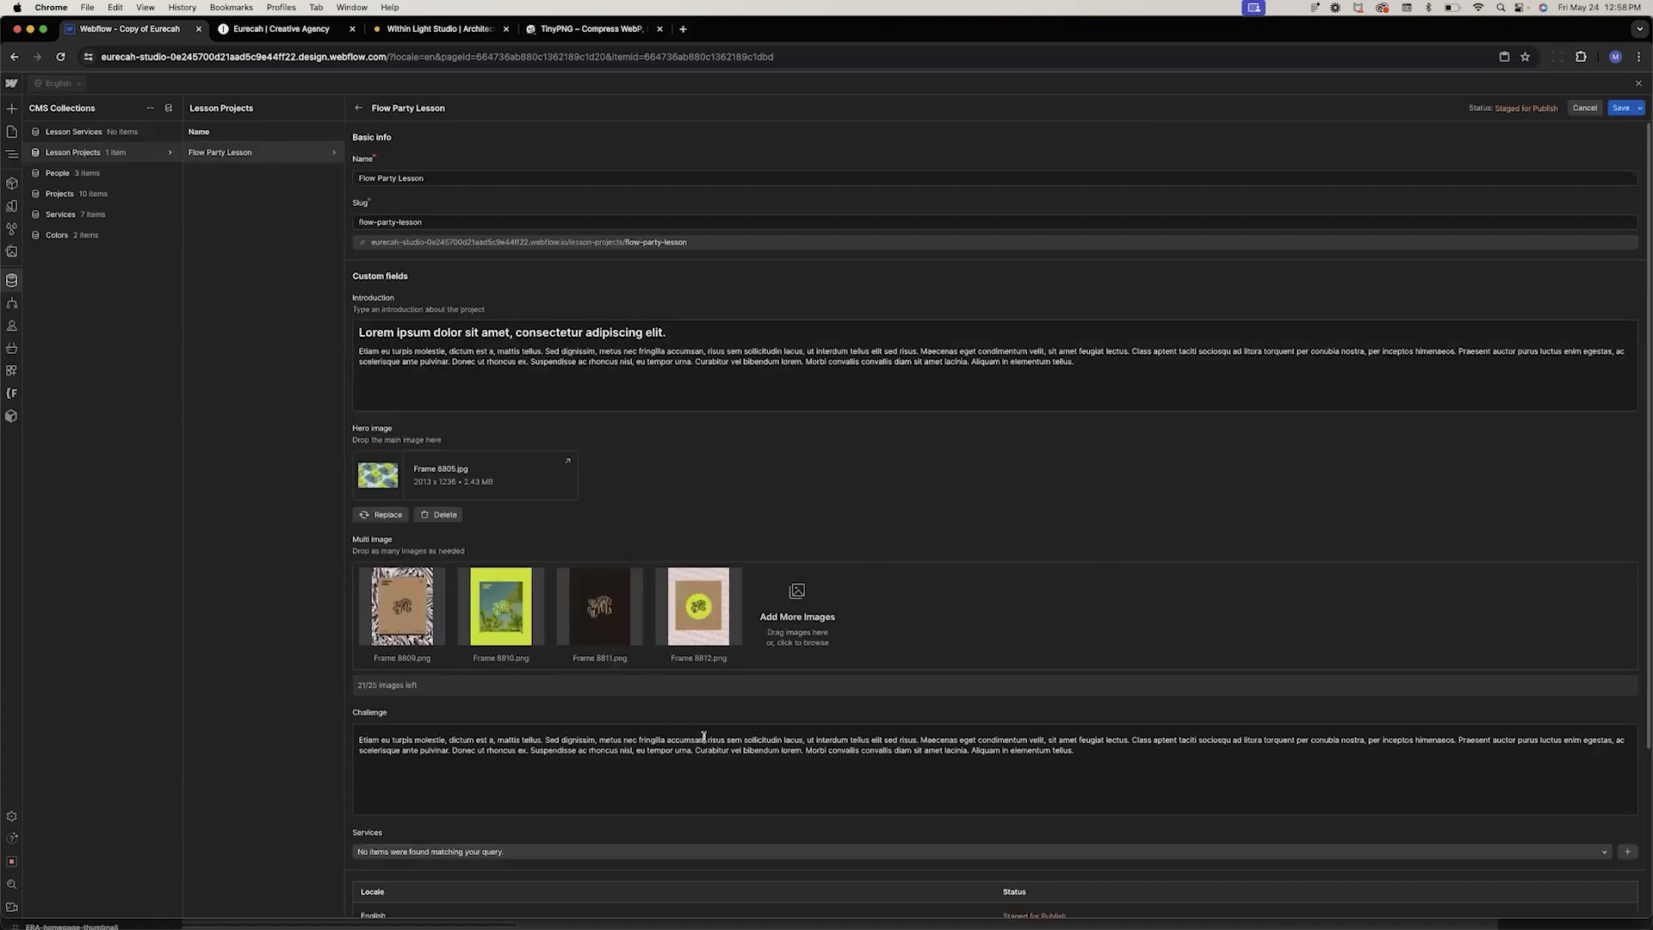
pyautogui.scroll(-3, 704, 737)
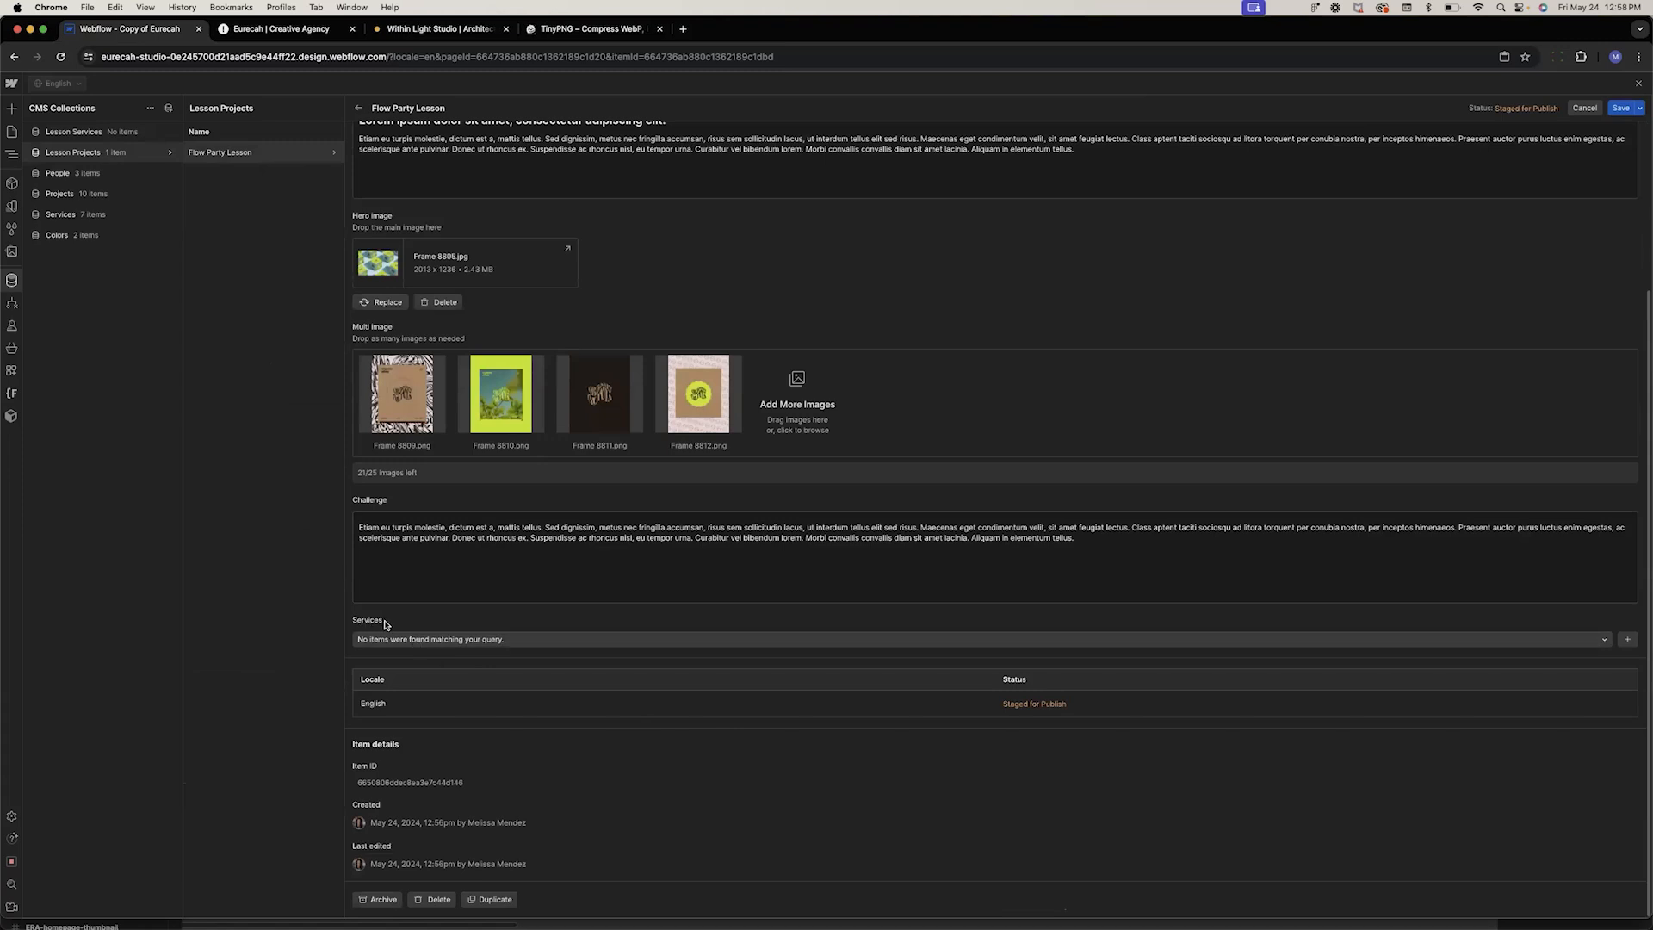
pyautogui.click(491, 641)
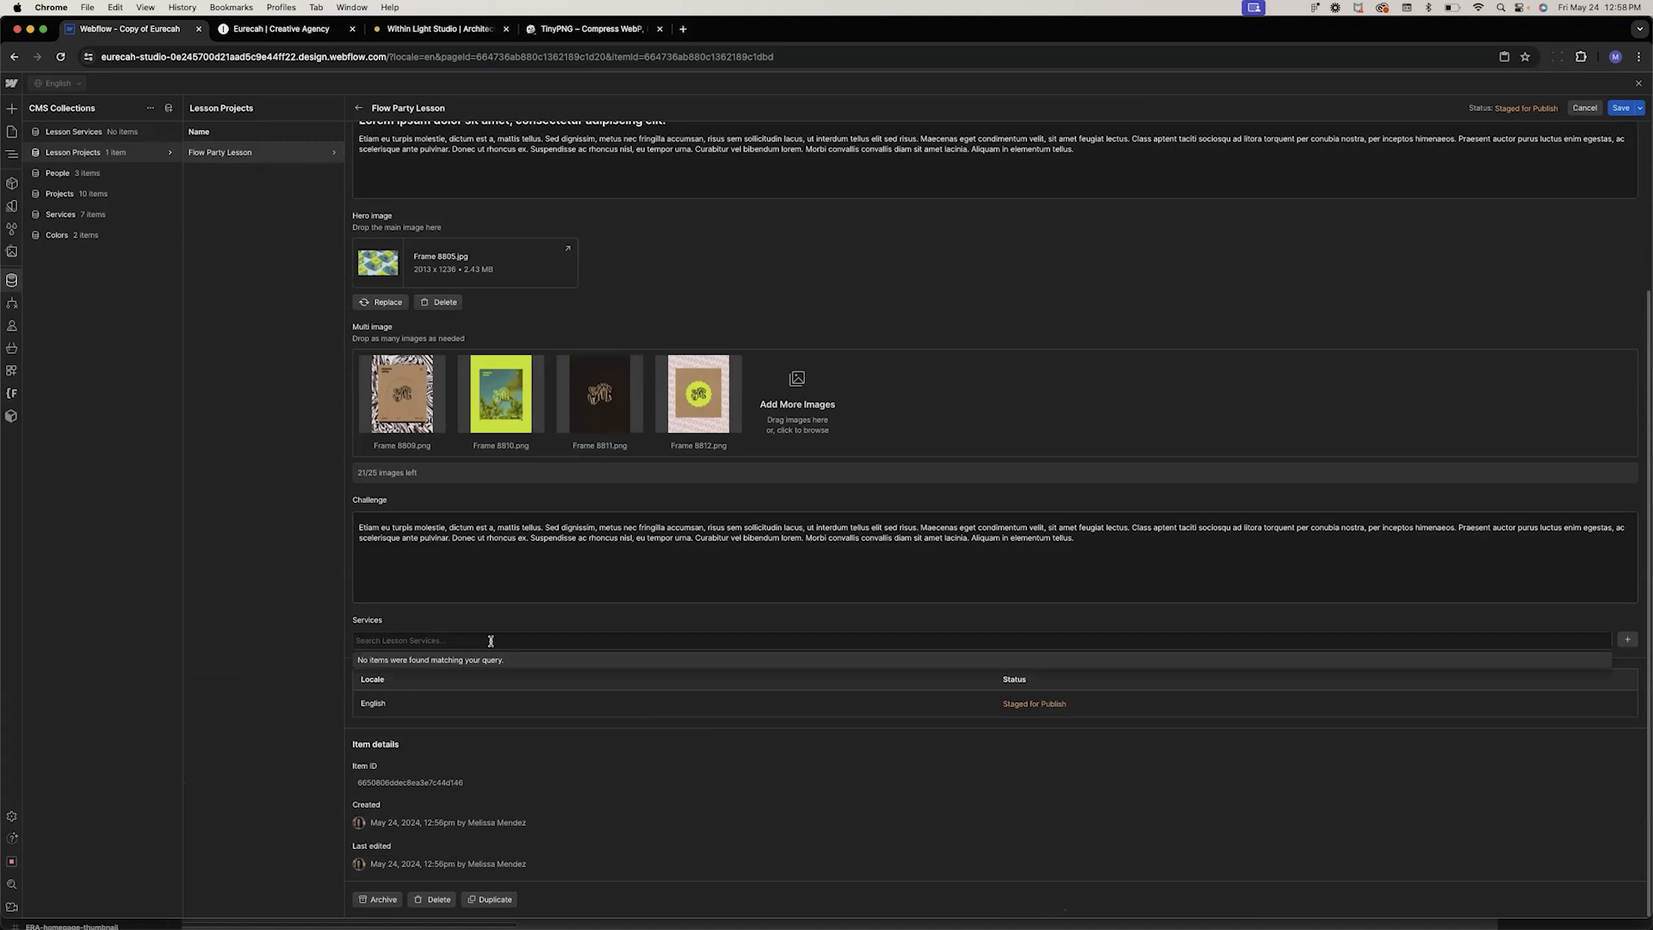
pyautogui.click(1627, 641)
pyautogui.click(736, 439)
pyautogui.write('Branding')
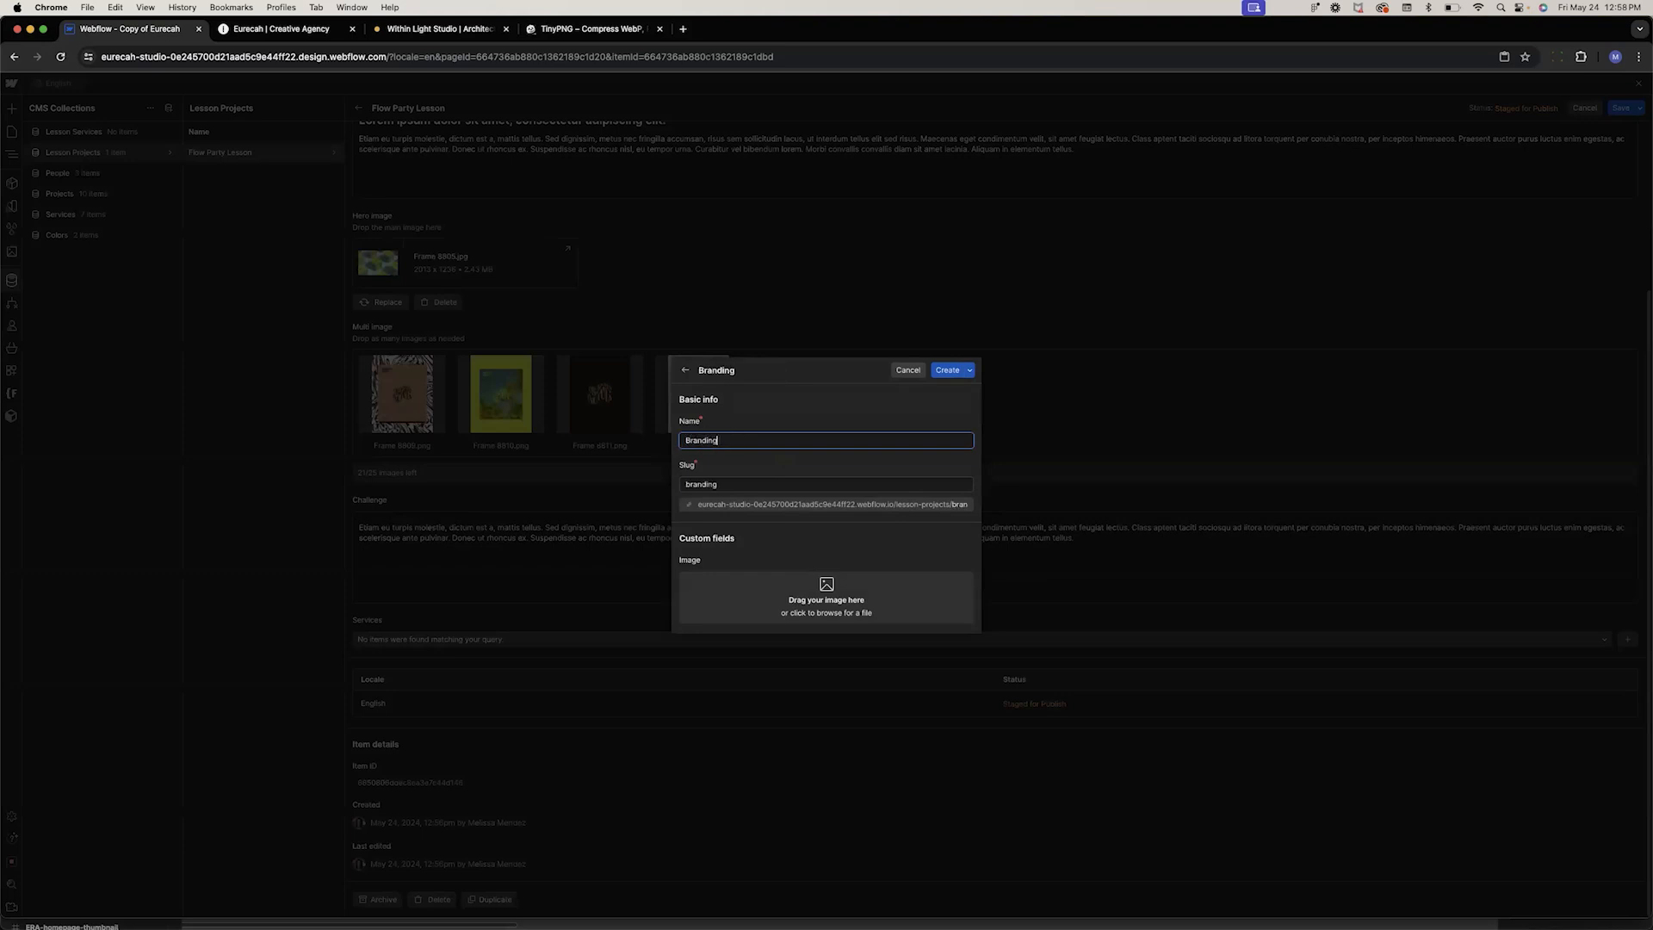
# Attach Frame 8814.png as the Branding service's image, create the service, and save the Flow Party Lesson item
pyautogui.click(829, 590)
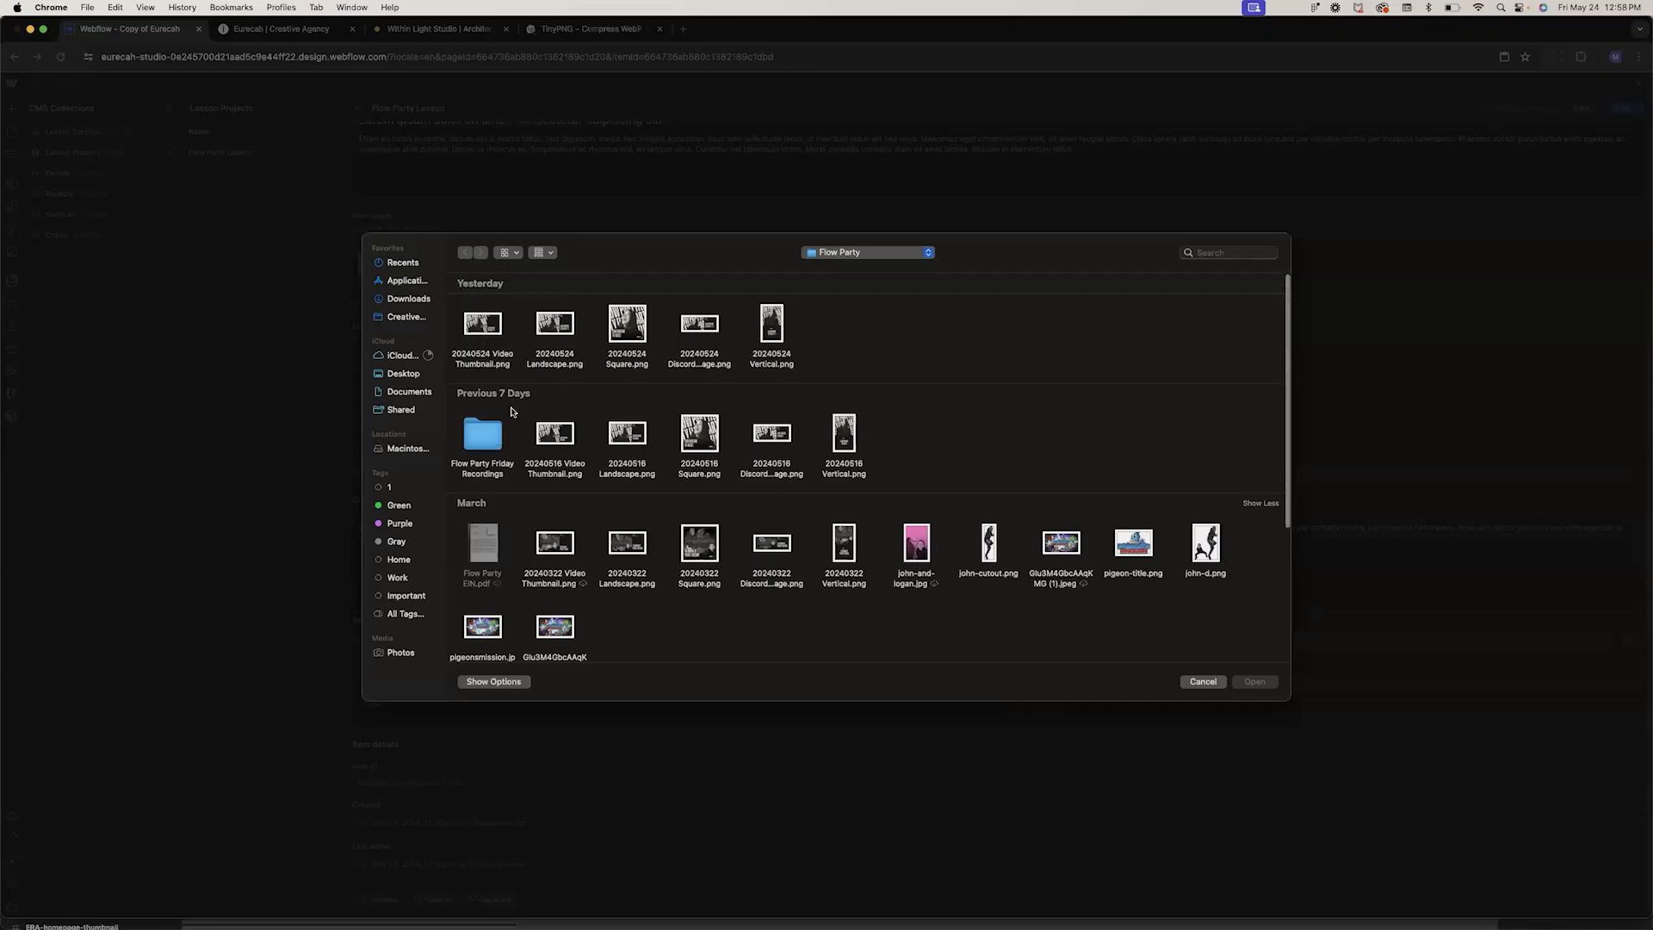
pyautogui.click(1202, 682)
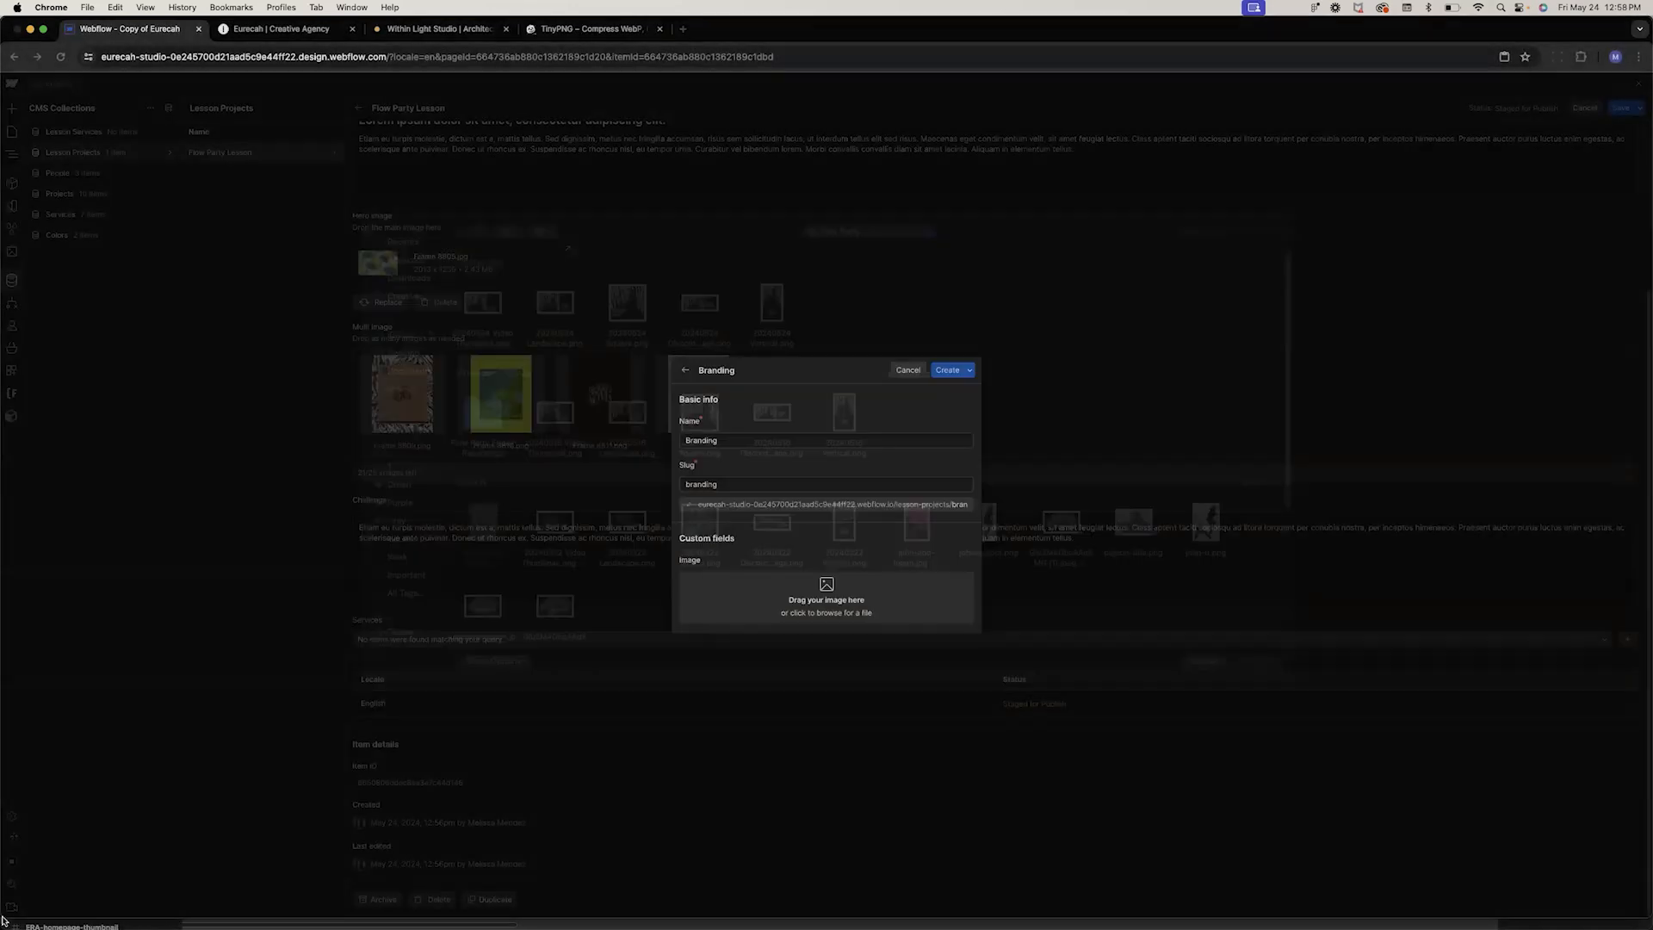
pyautogui.click(319, 896)
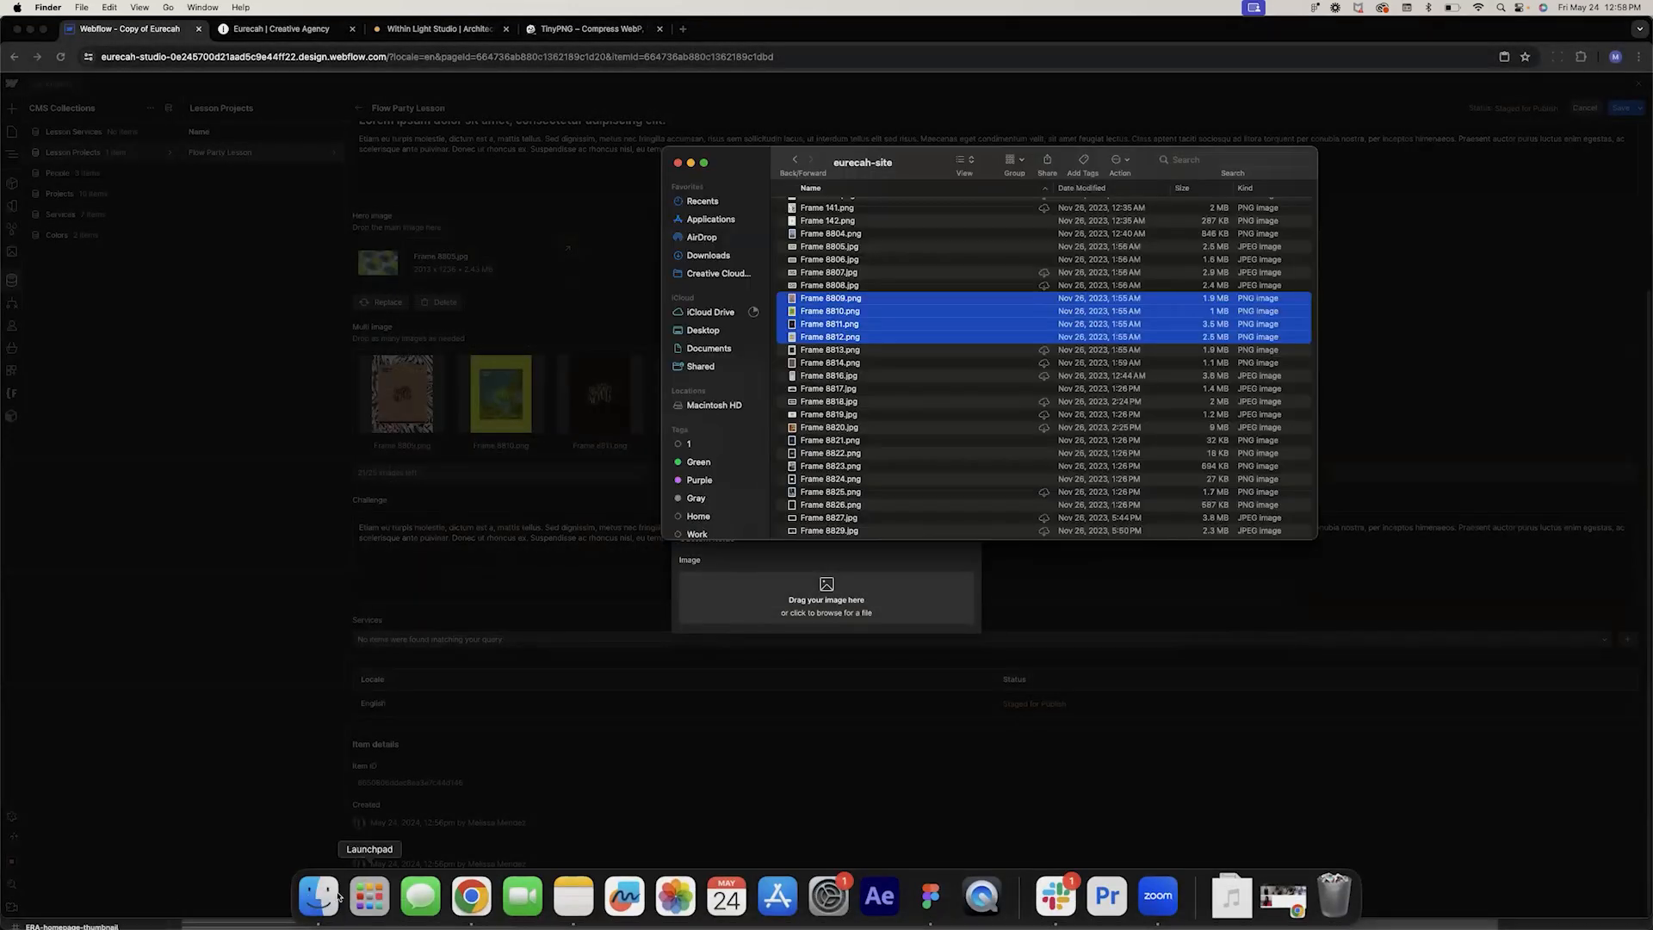
pyautogui.moveTo(824, 365); pyautogui.dragTo(838, 612)
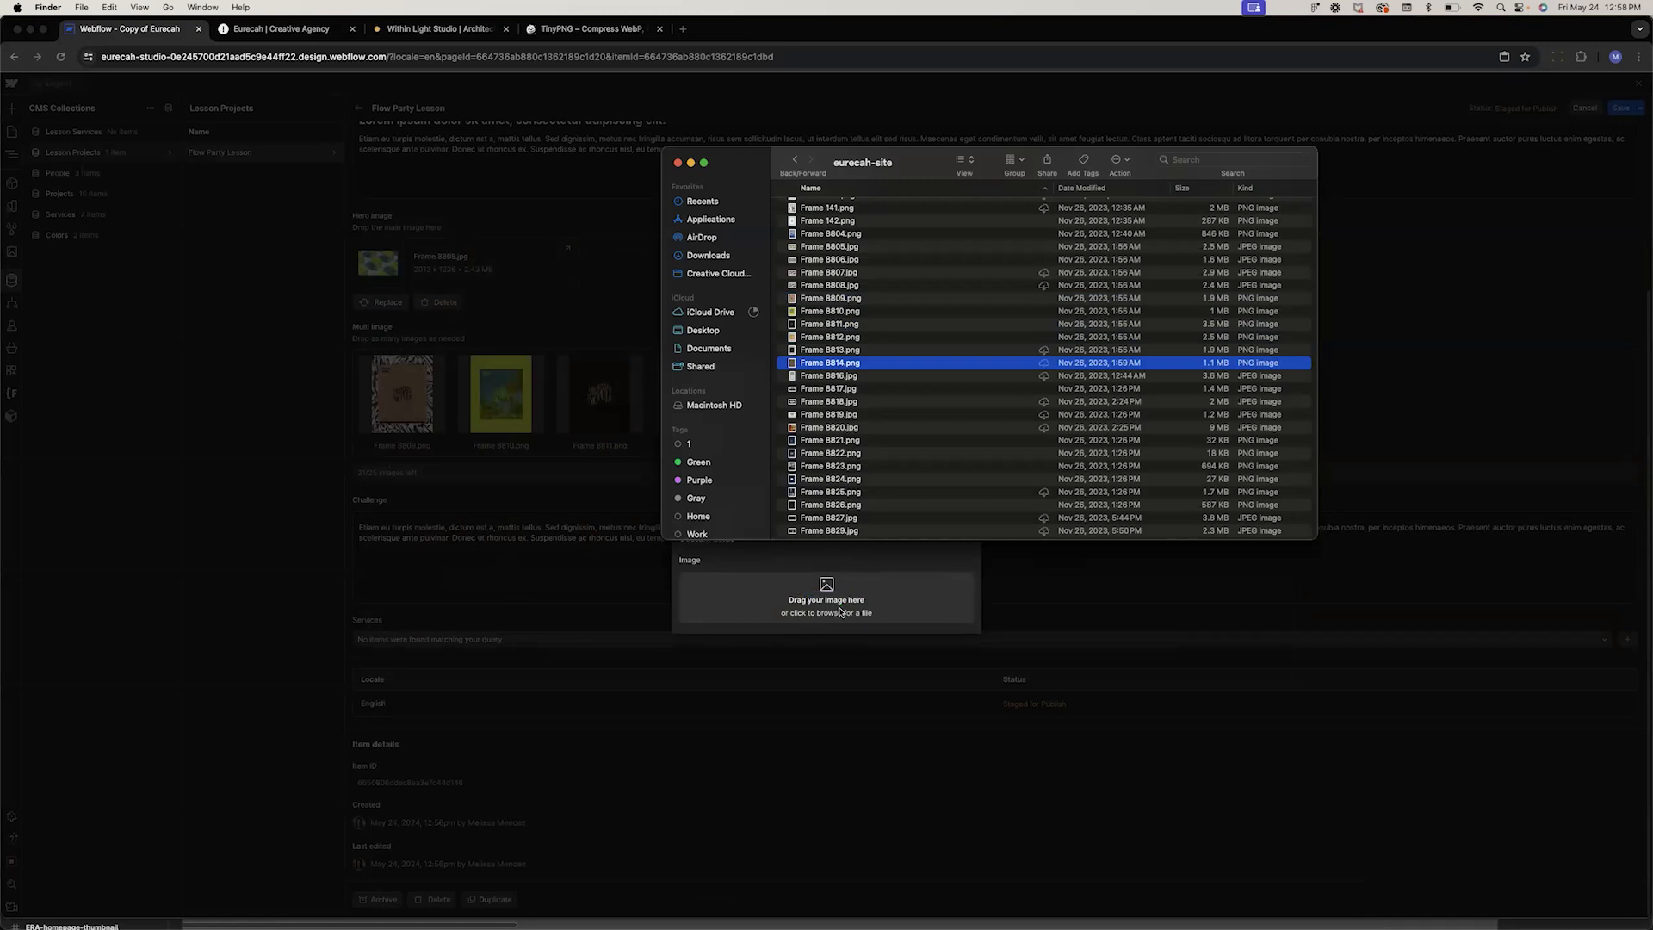
pyautogui.click(841, 611)
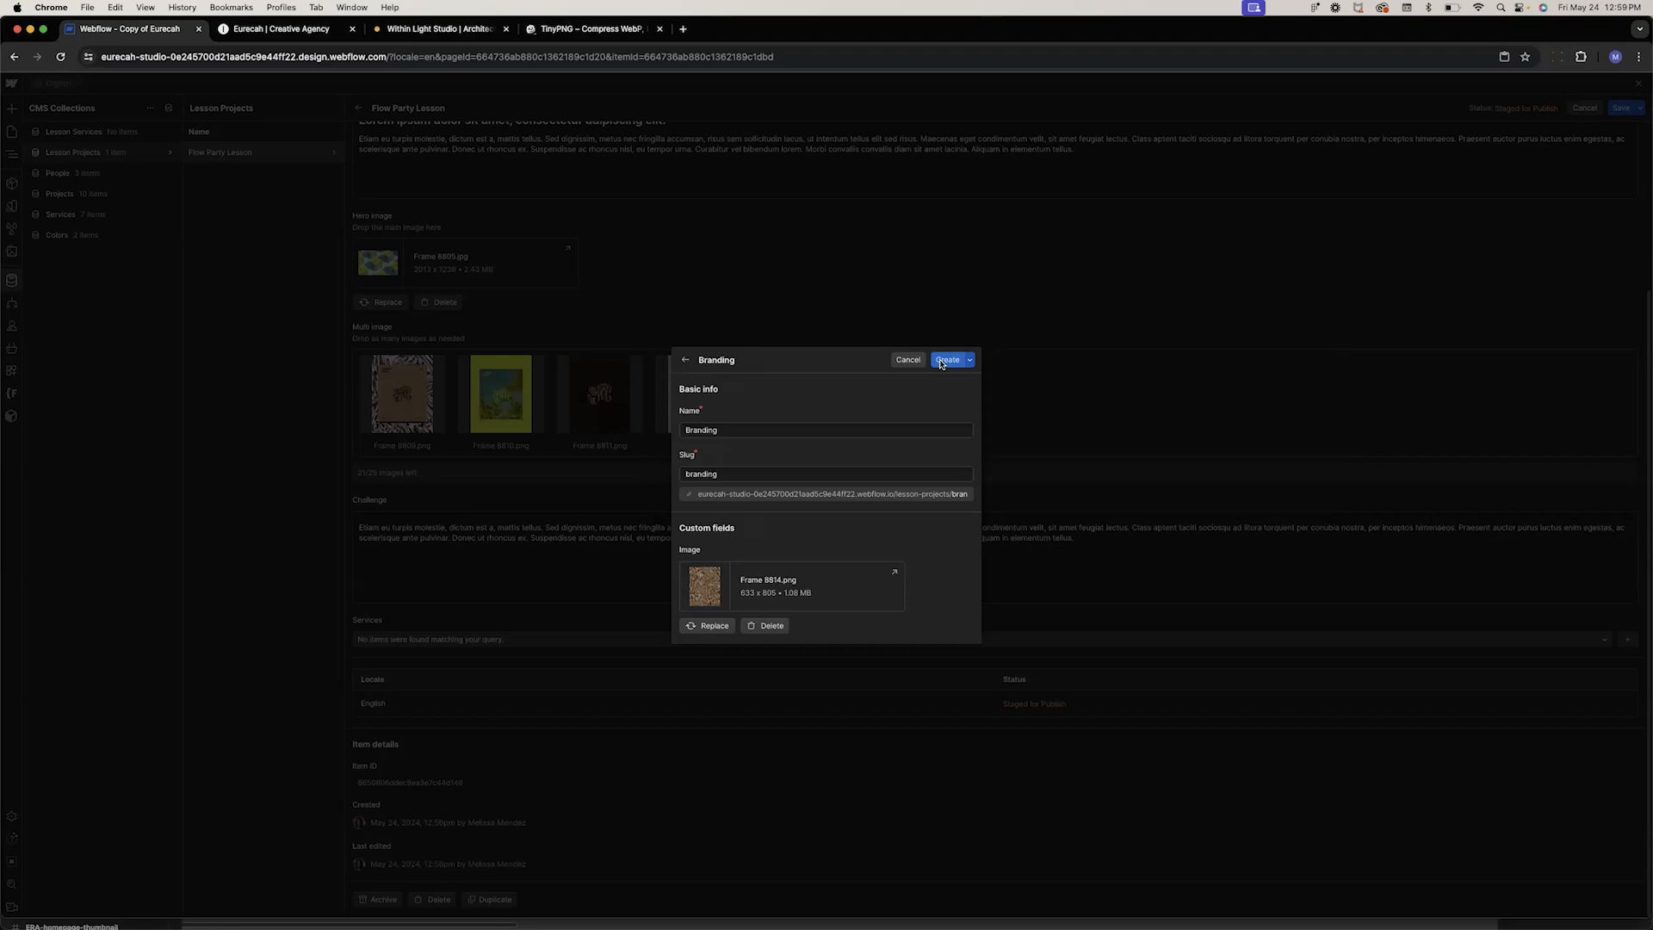
pyautogui.click(941, 363)
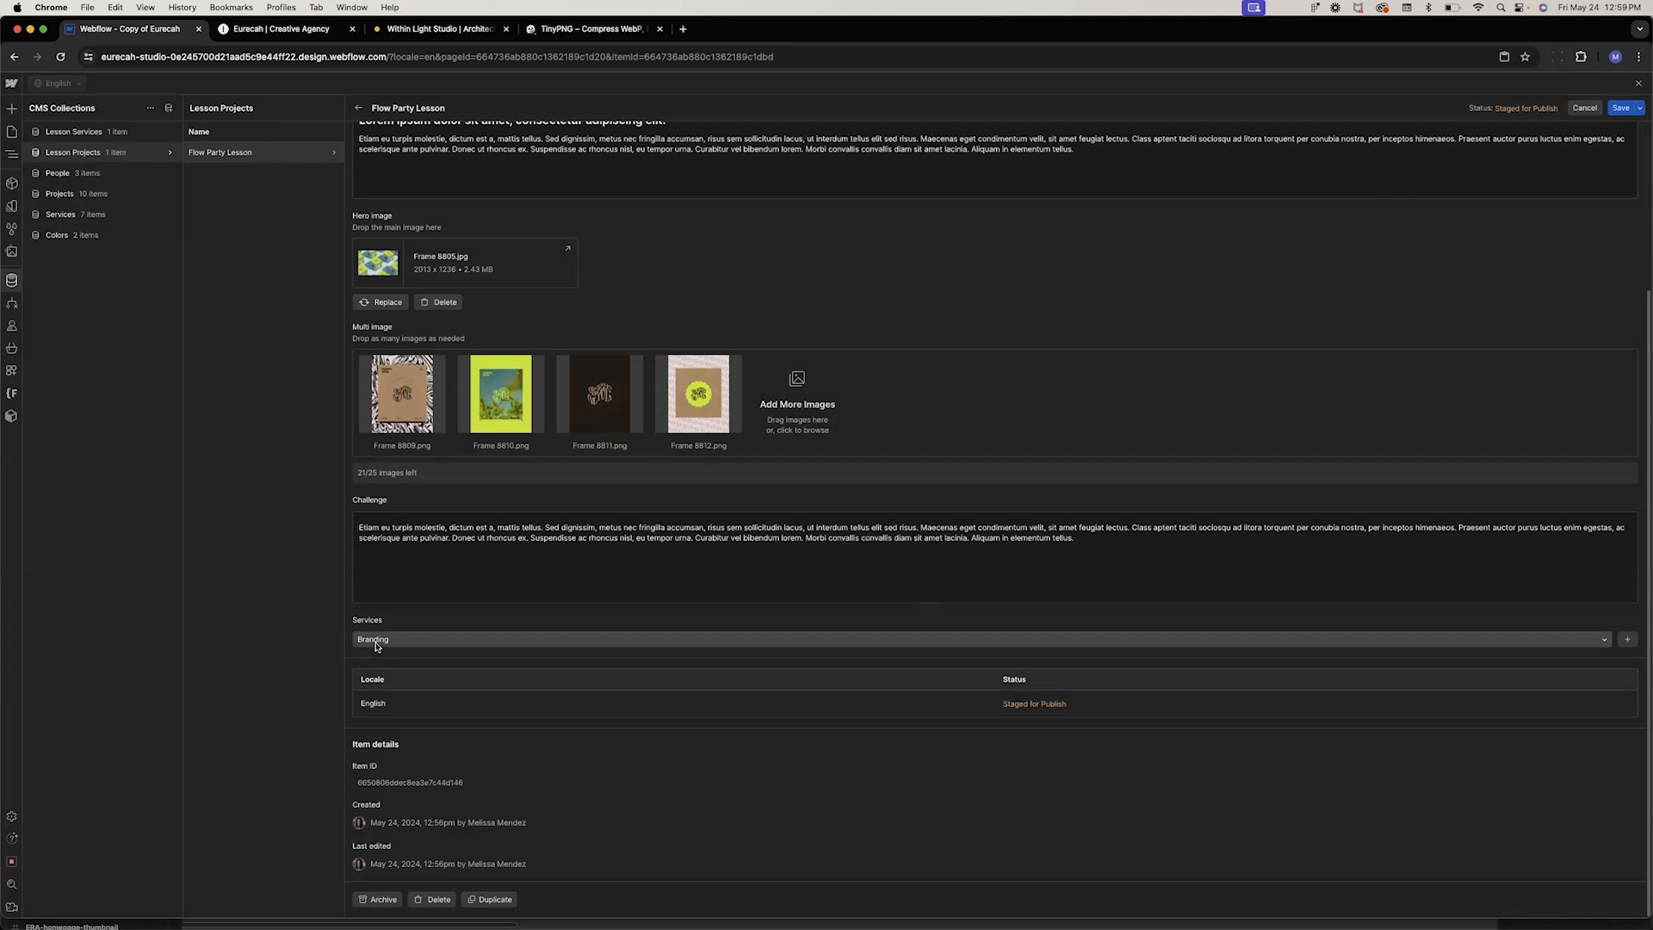
pyautogui.click(1619, 109)
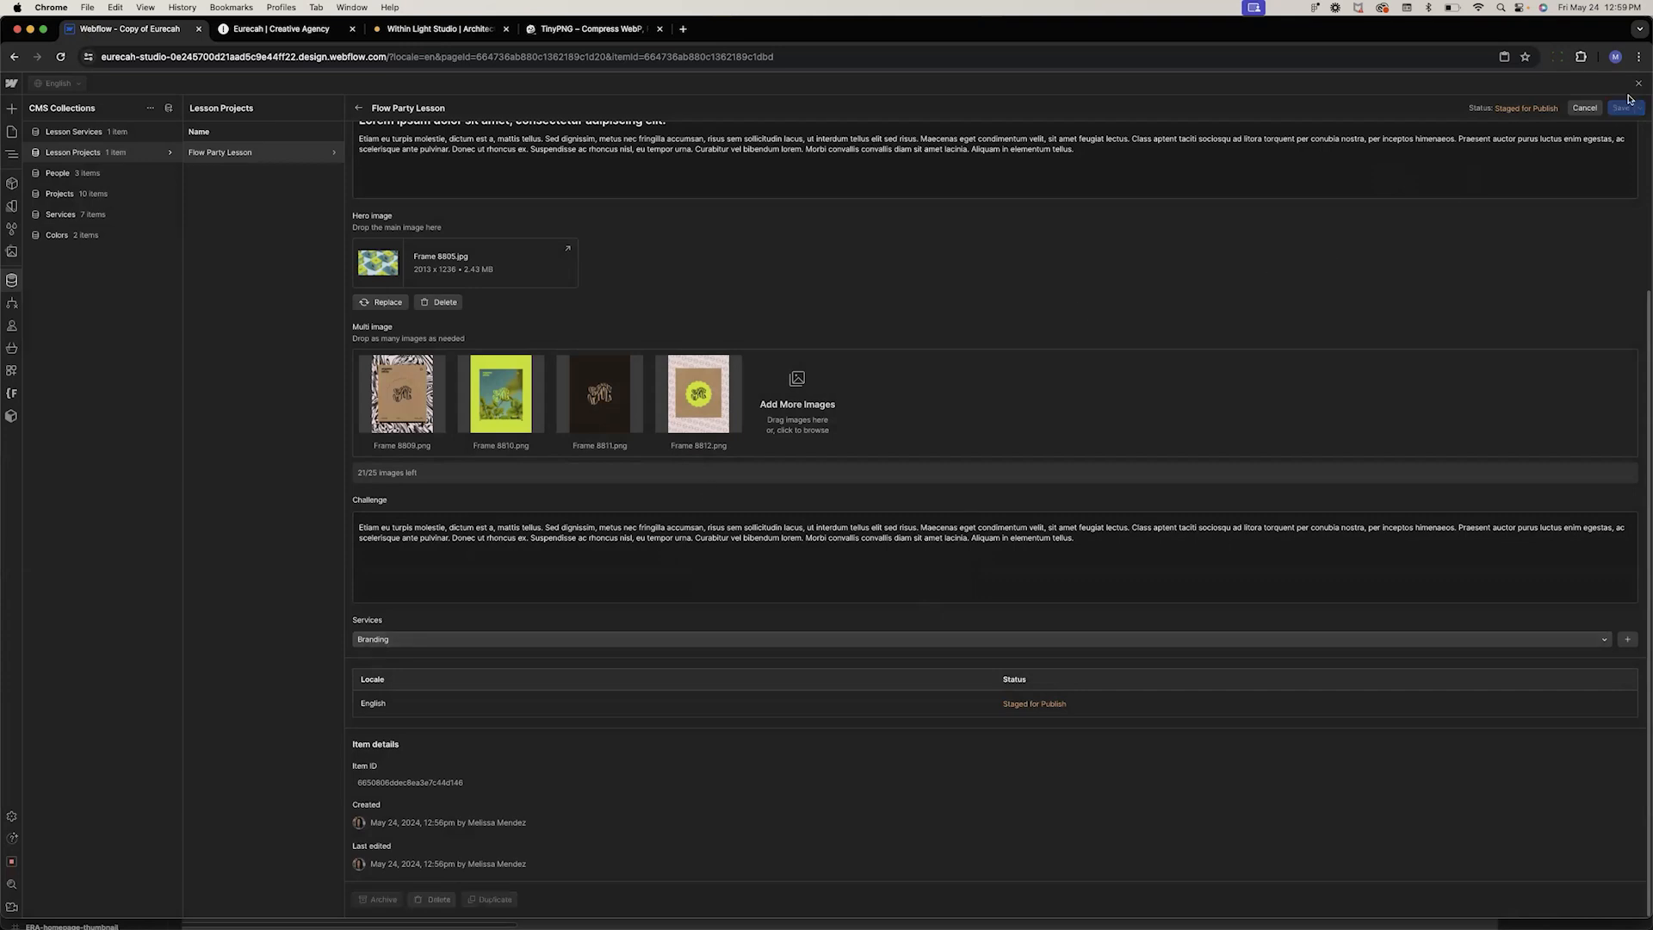
# Create a Lesson Services item named Web Design with Frame 139.png as its image
pyautogui.click(87, 133)
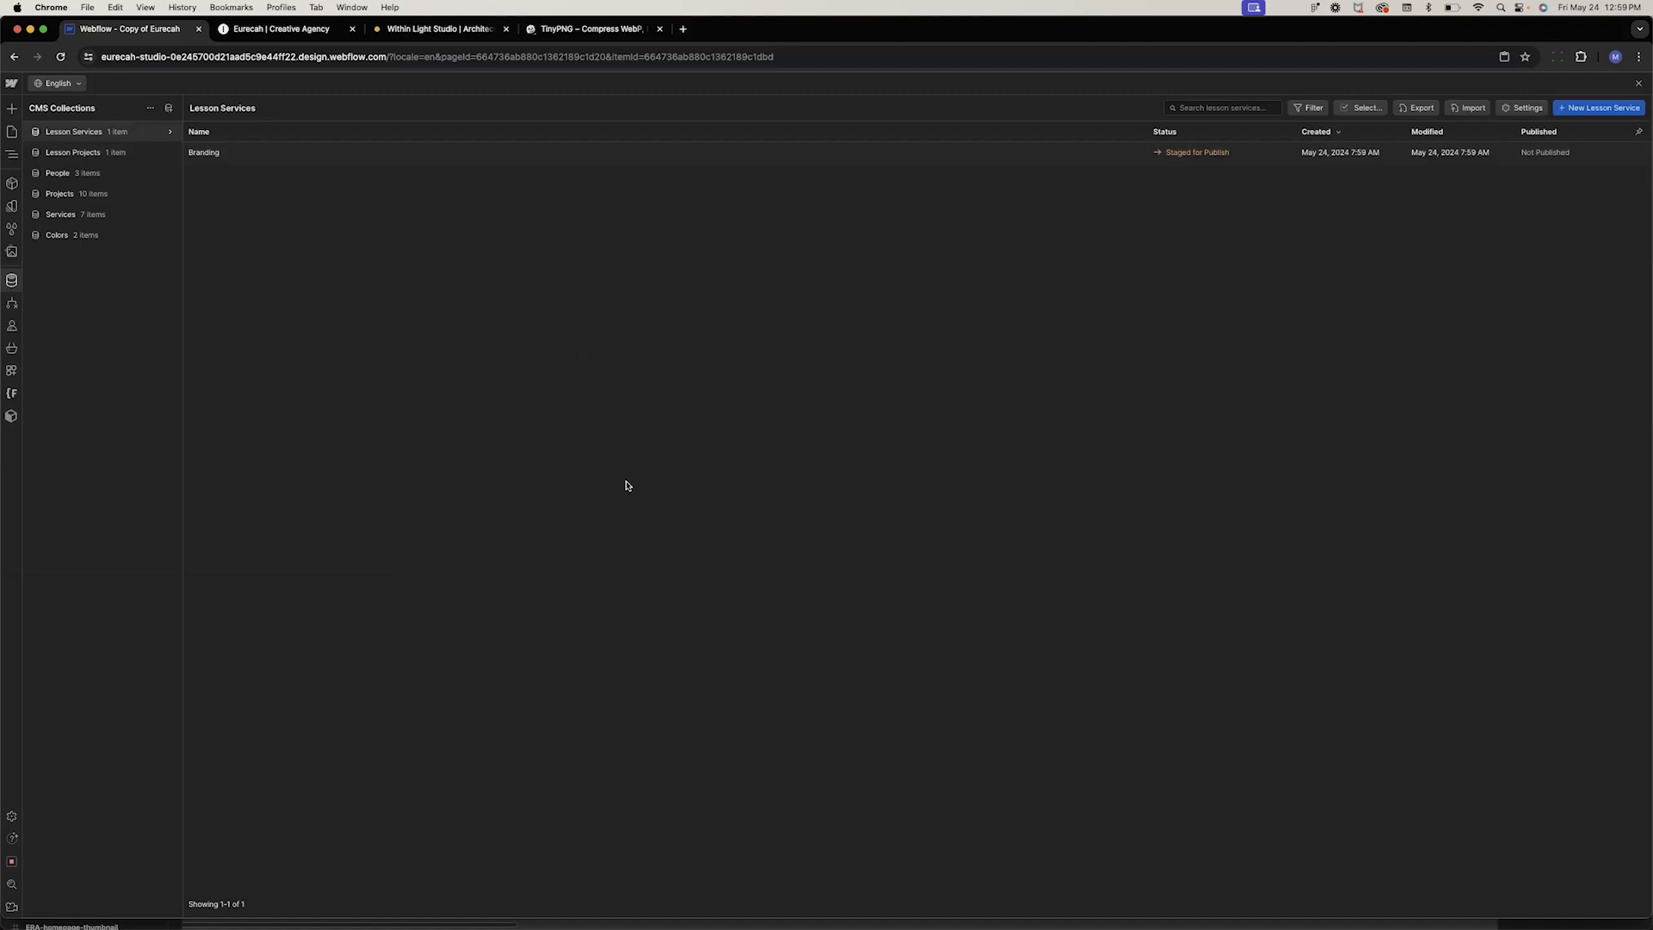
pyautogui.click(406, 177)
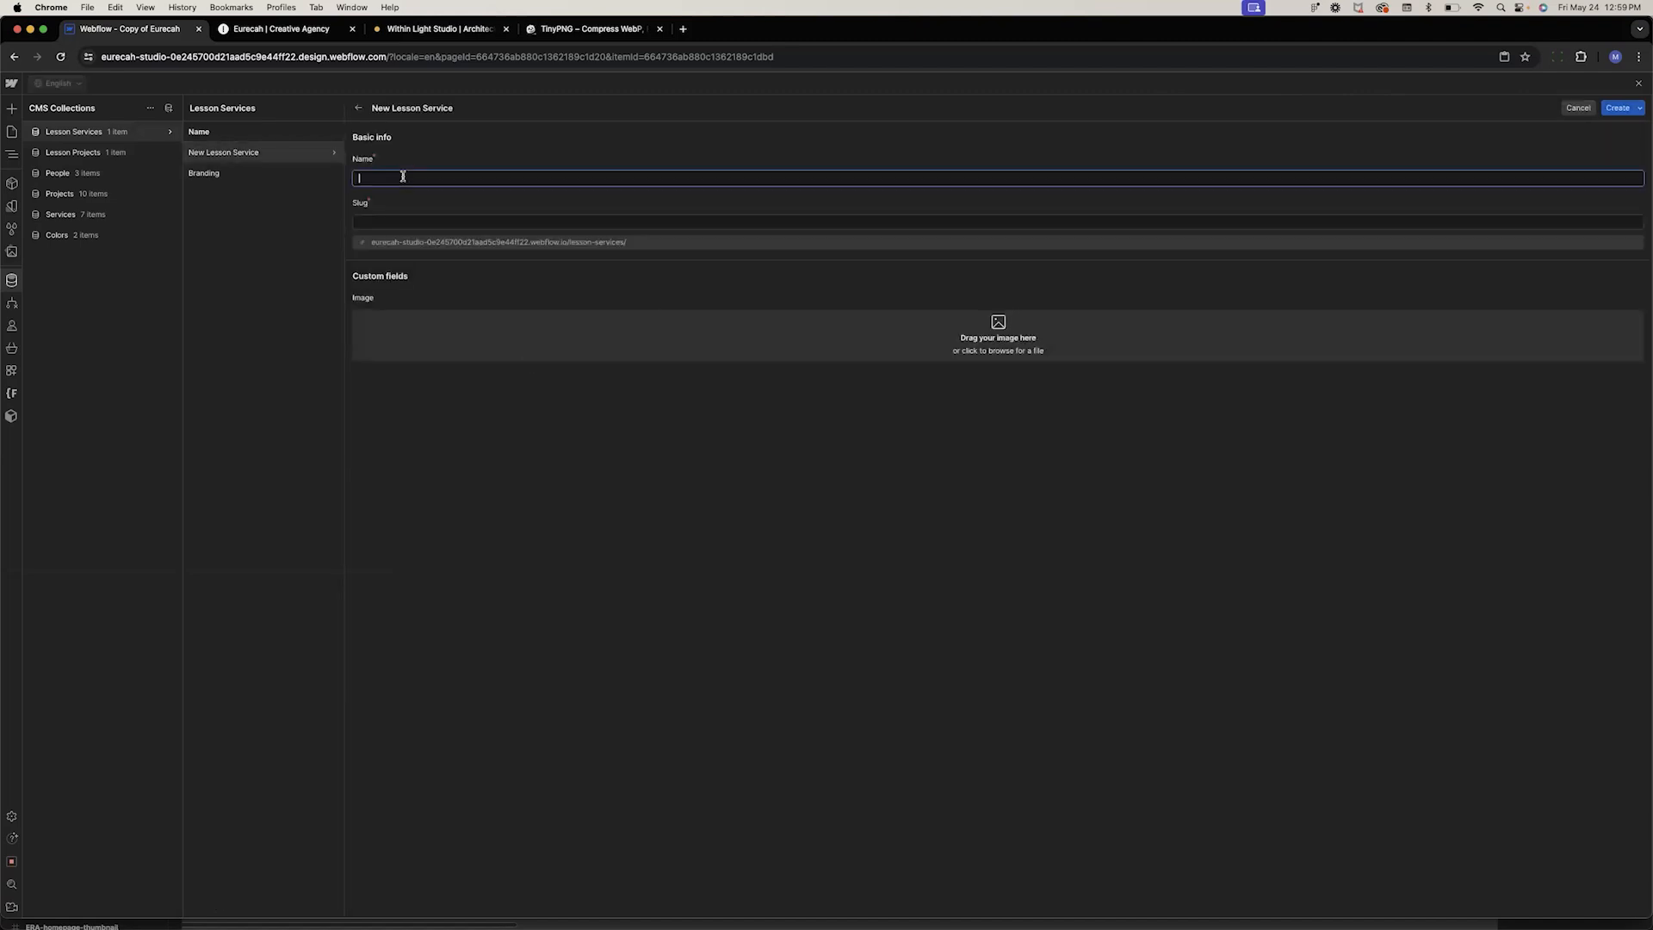
pyautogui.write('Web Design')
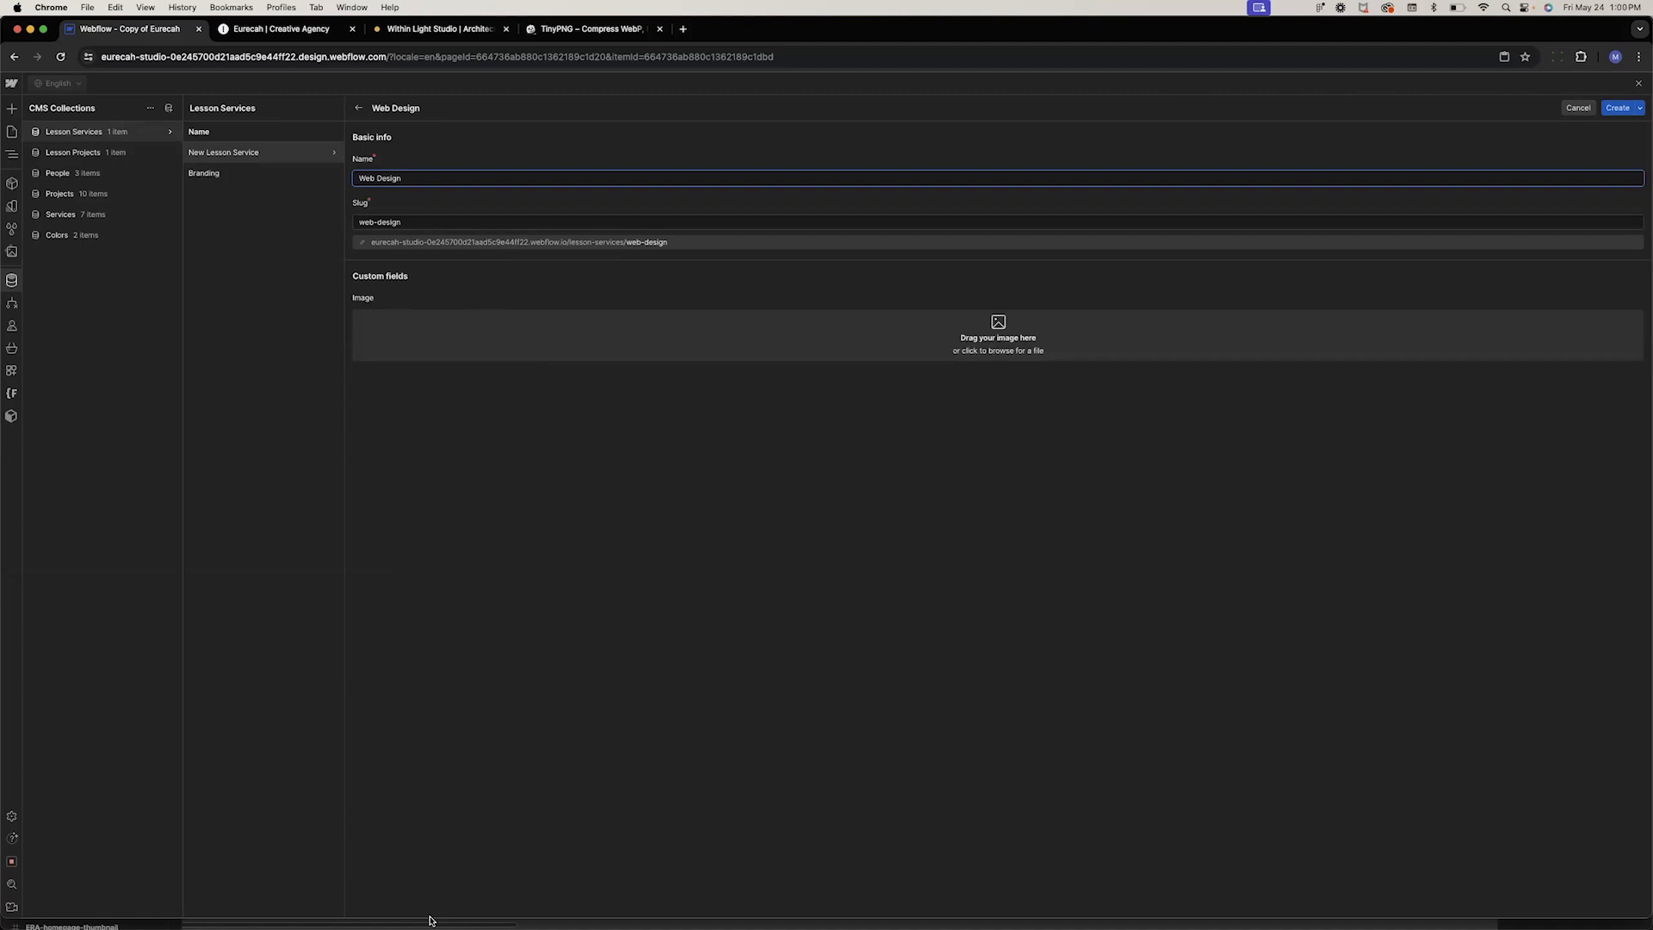
pyautogui.click(325, 896)
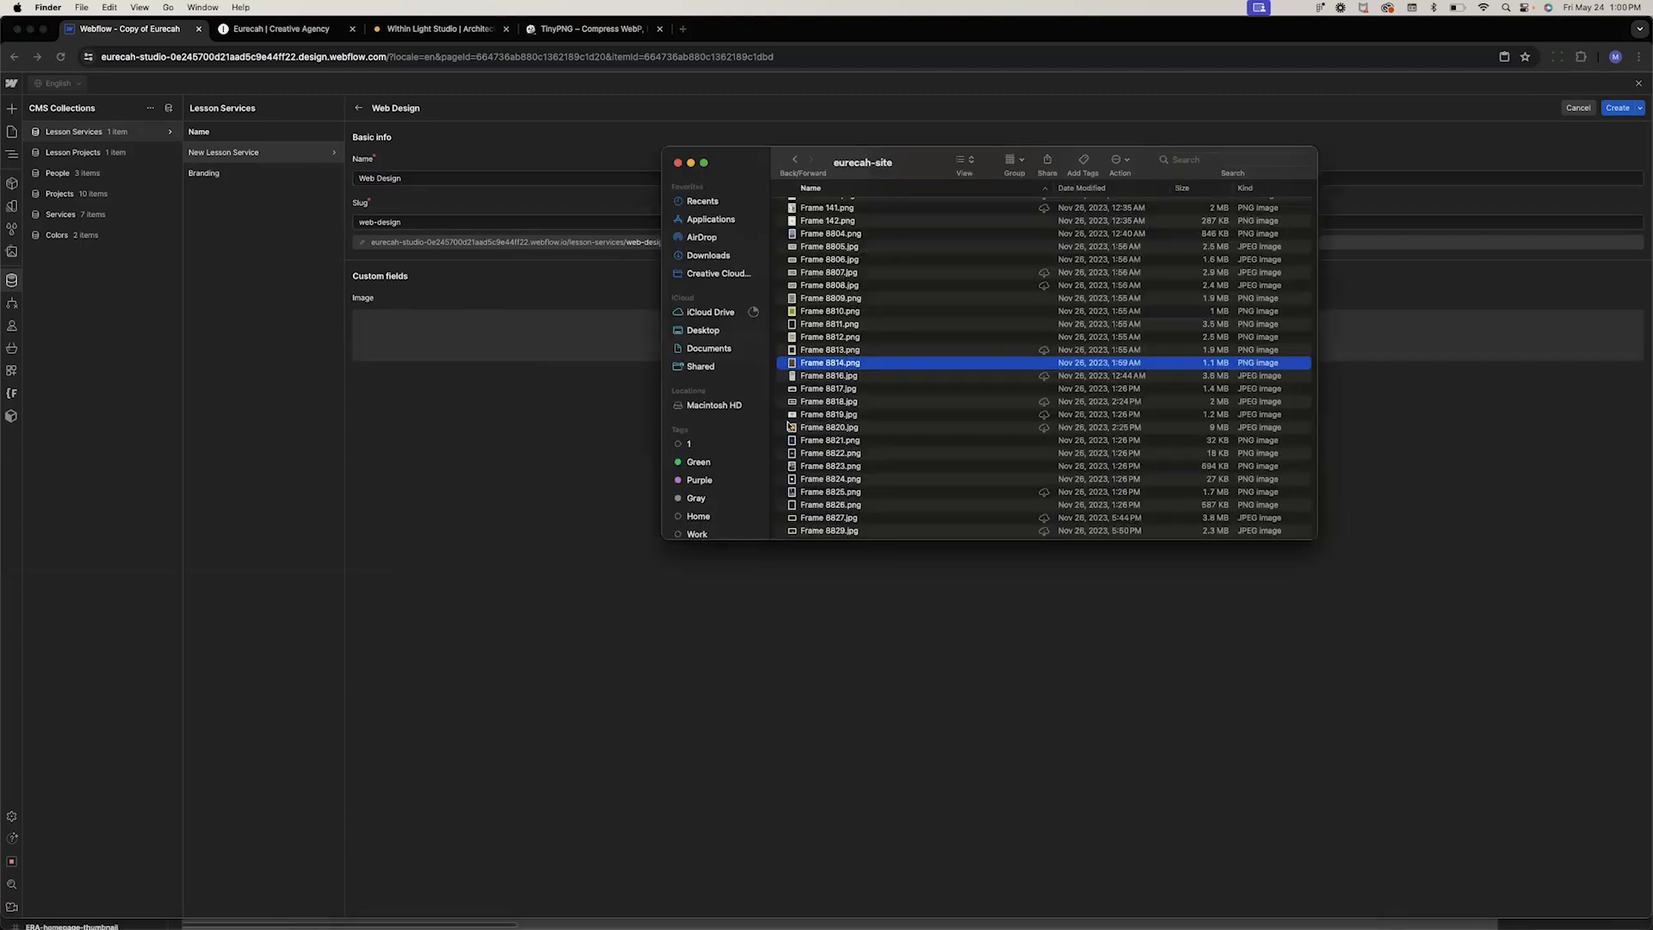
pyautogui.moveTo(824, 377); pyautogui.dragTo(465, 334)
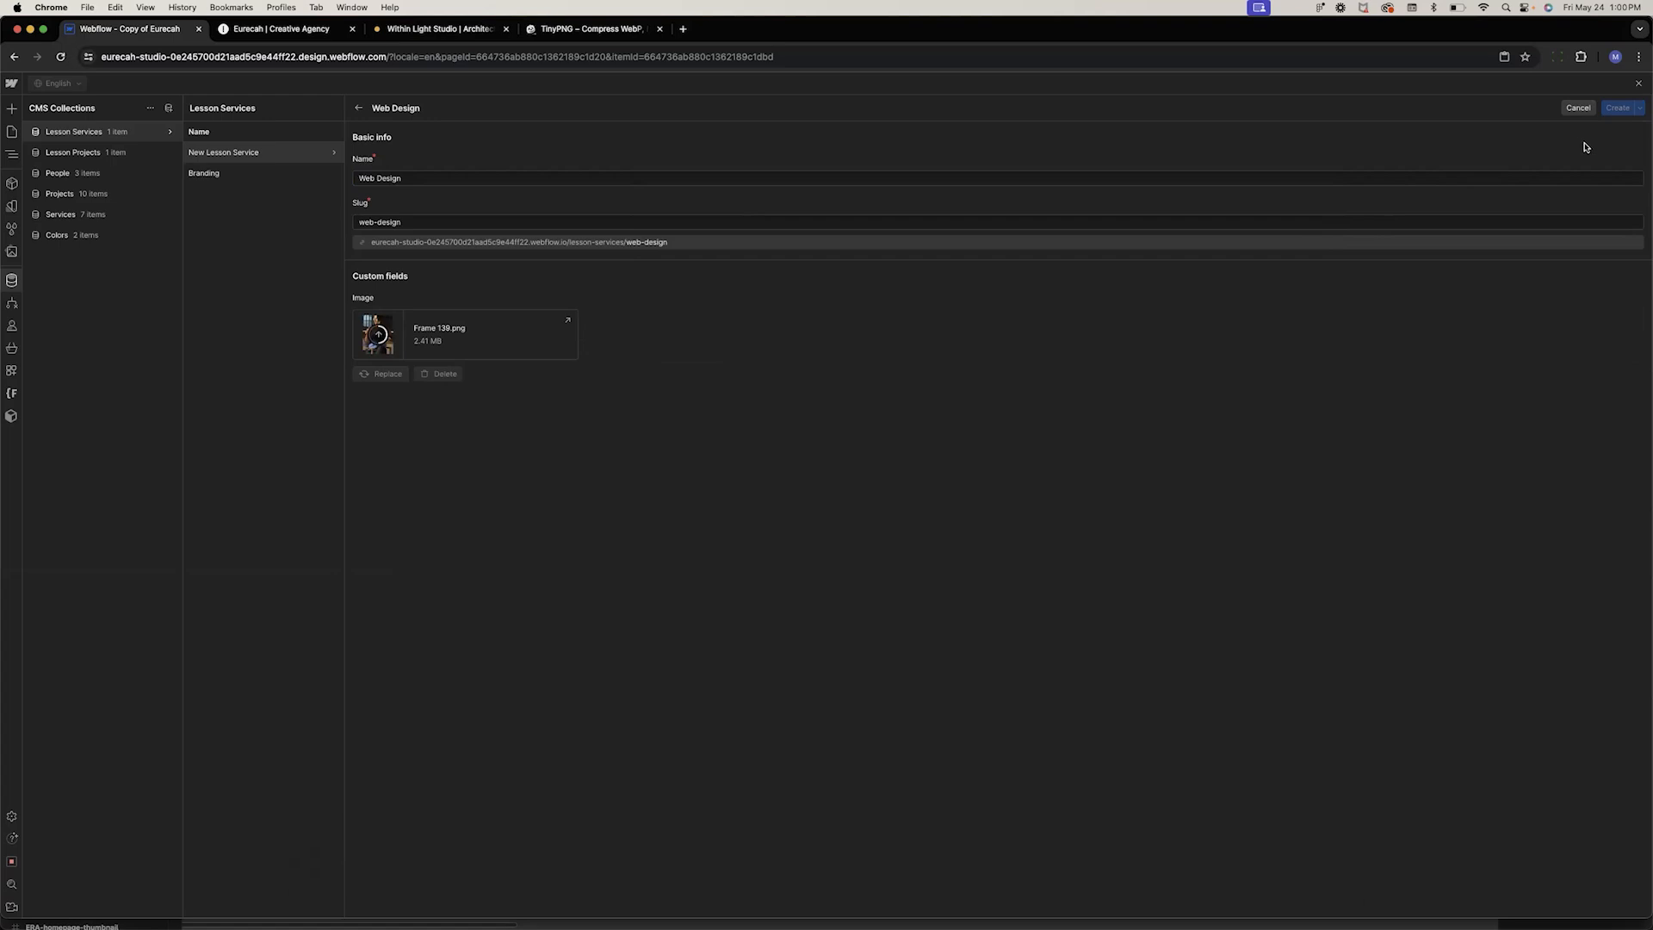
pyautogui.click(1616, 112)
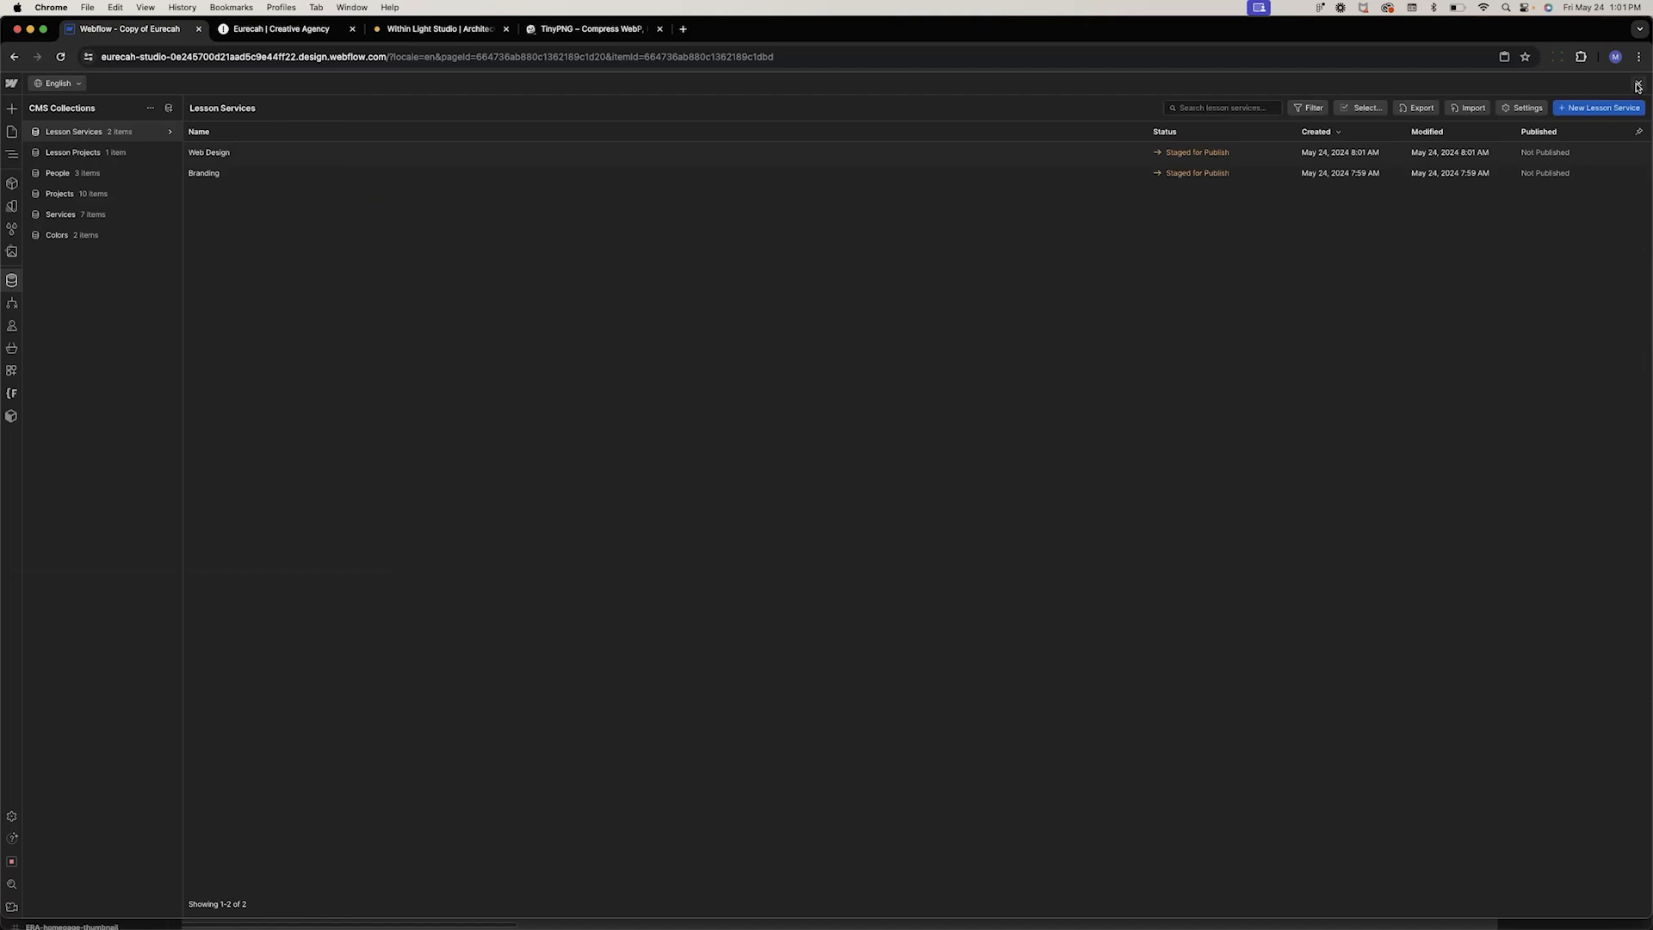
# Inspect the Lesson page and the Lesson Projects Template page, their element structure and hero heading
pyautogui.click(1638, 84)
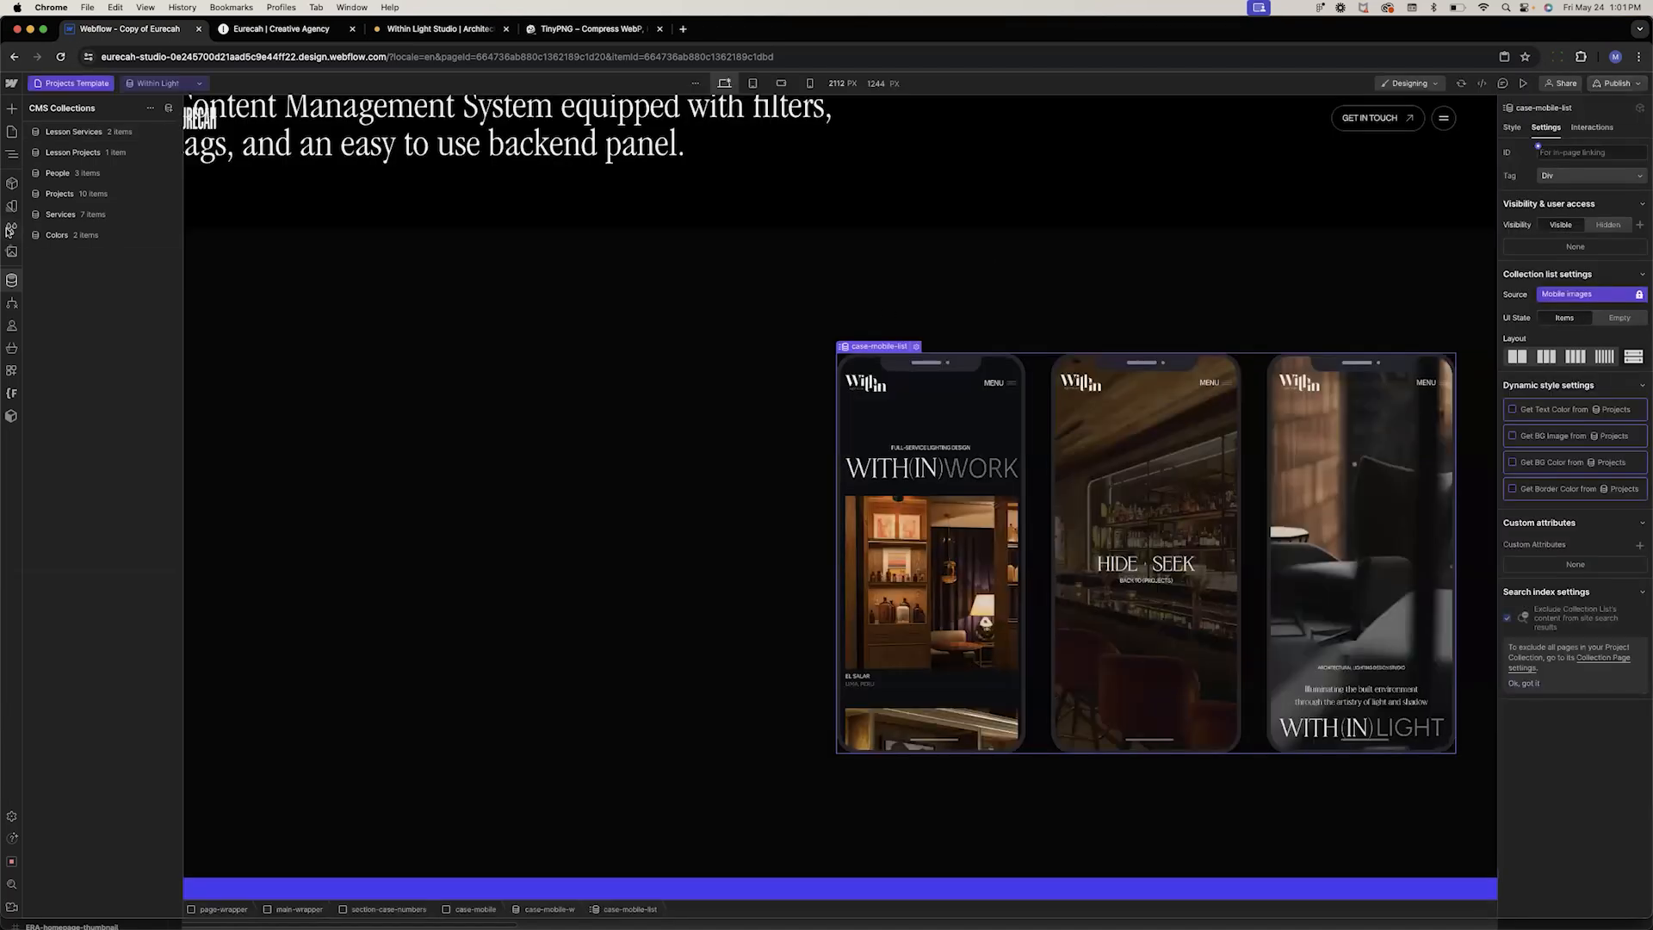
pyautogui.click(11, 131)
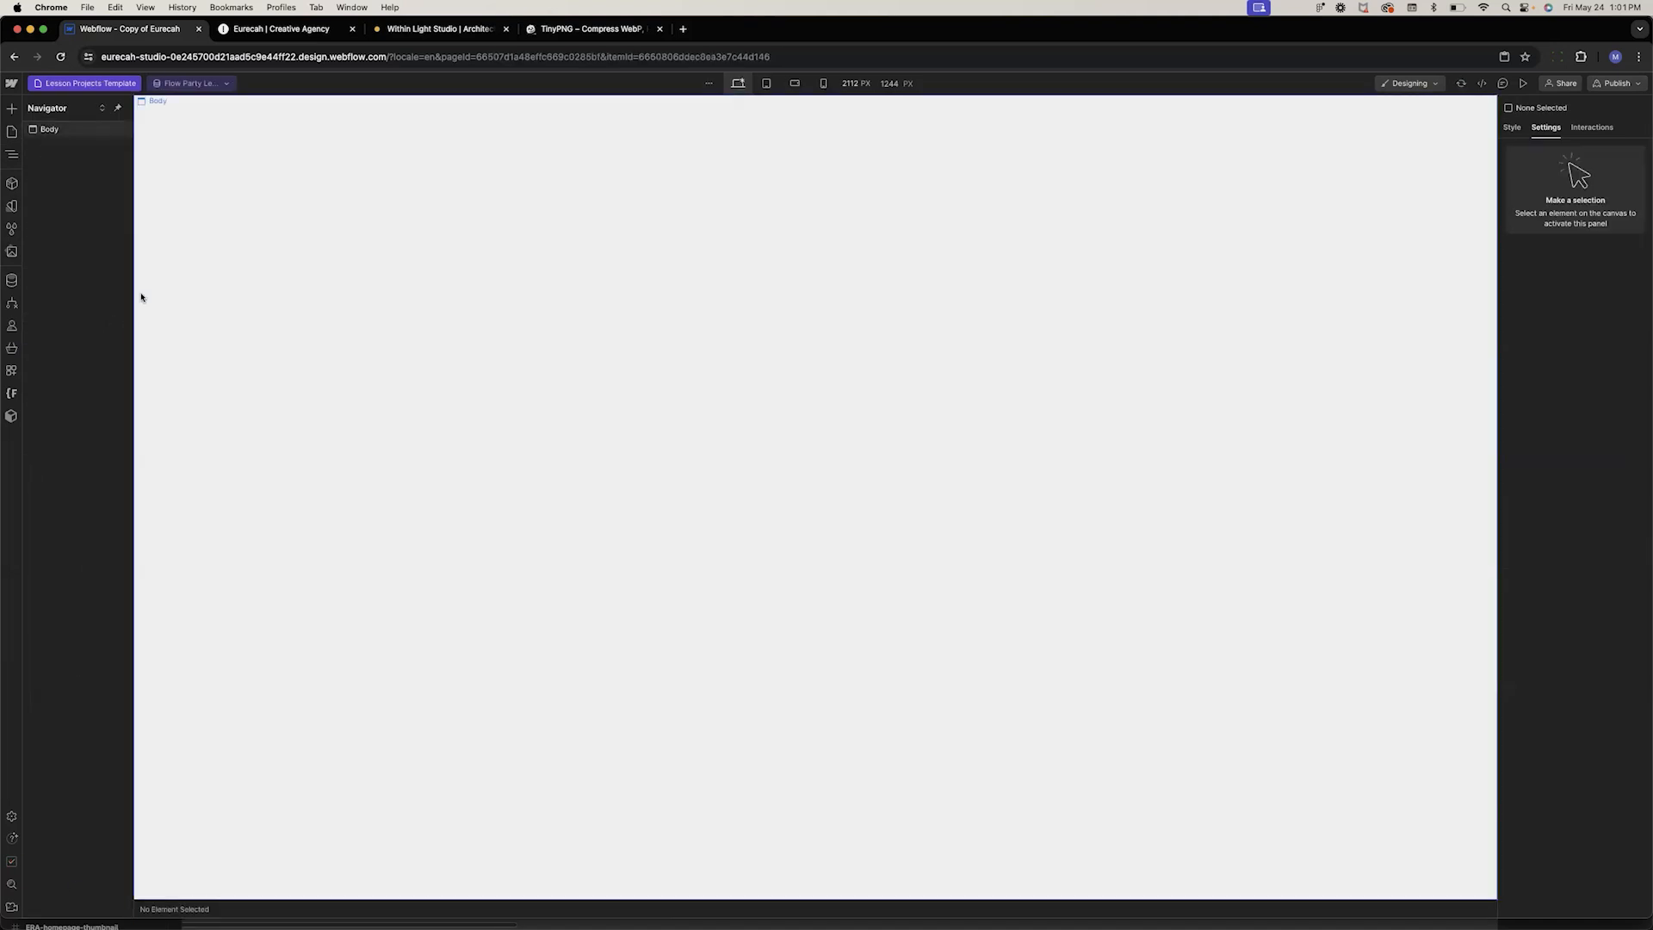
pyautogui.click(54, 130)
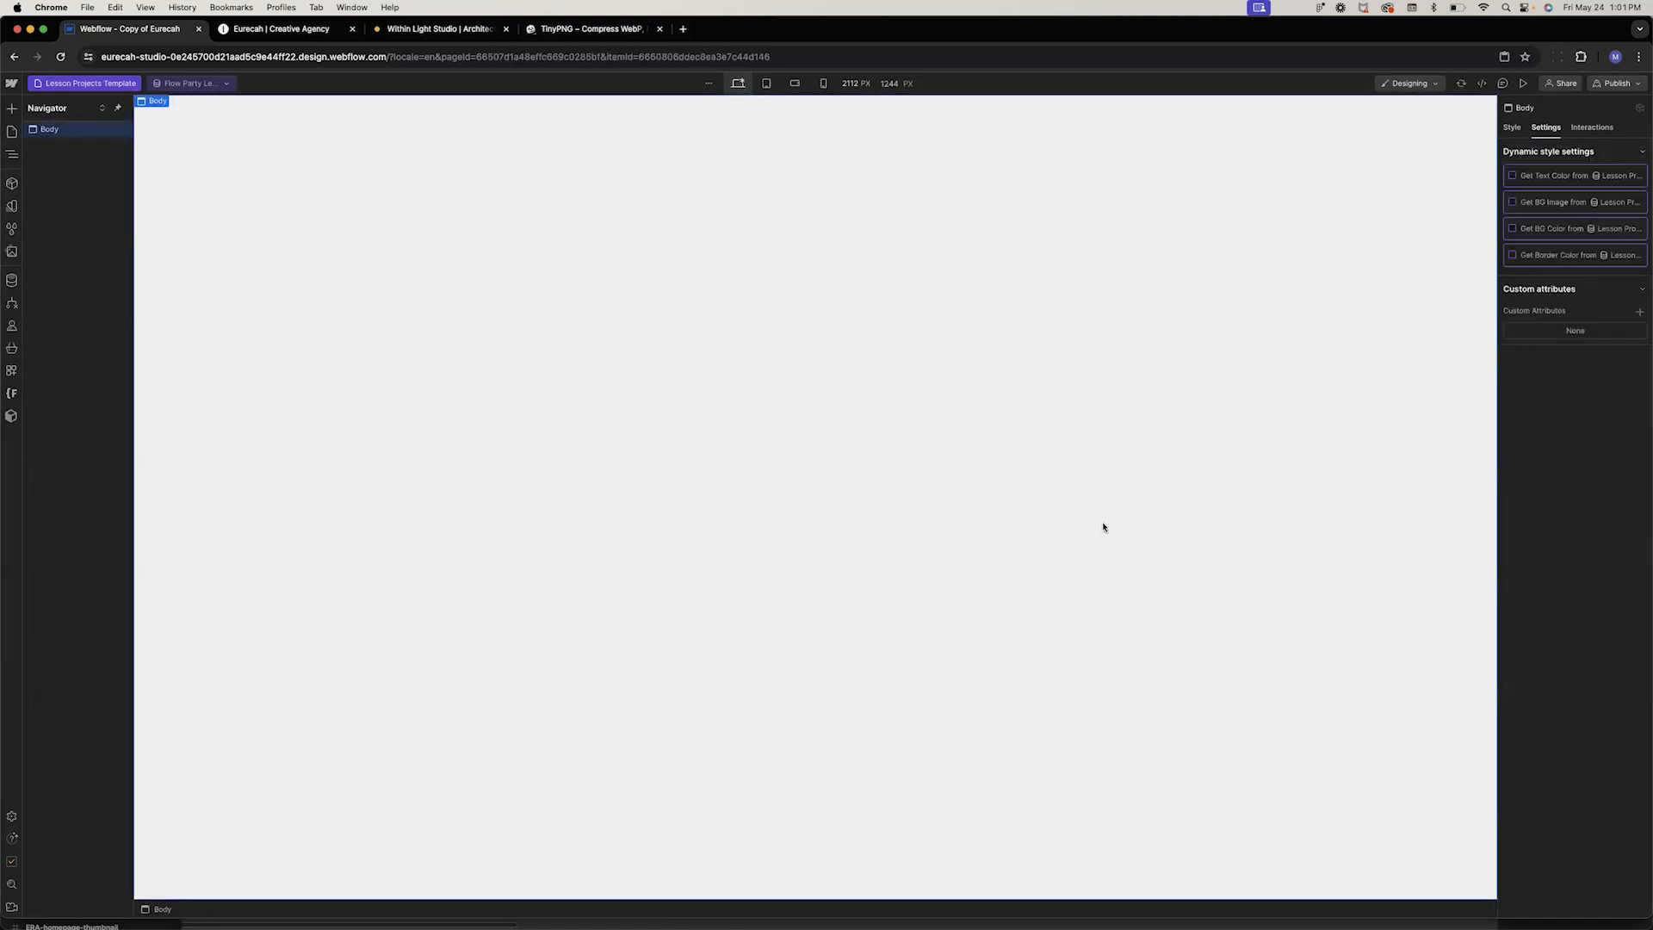
pyautogui.click(1511, 128)
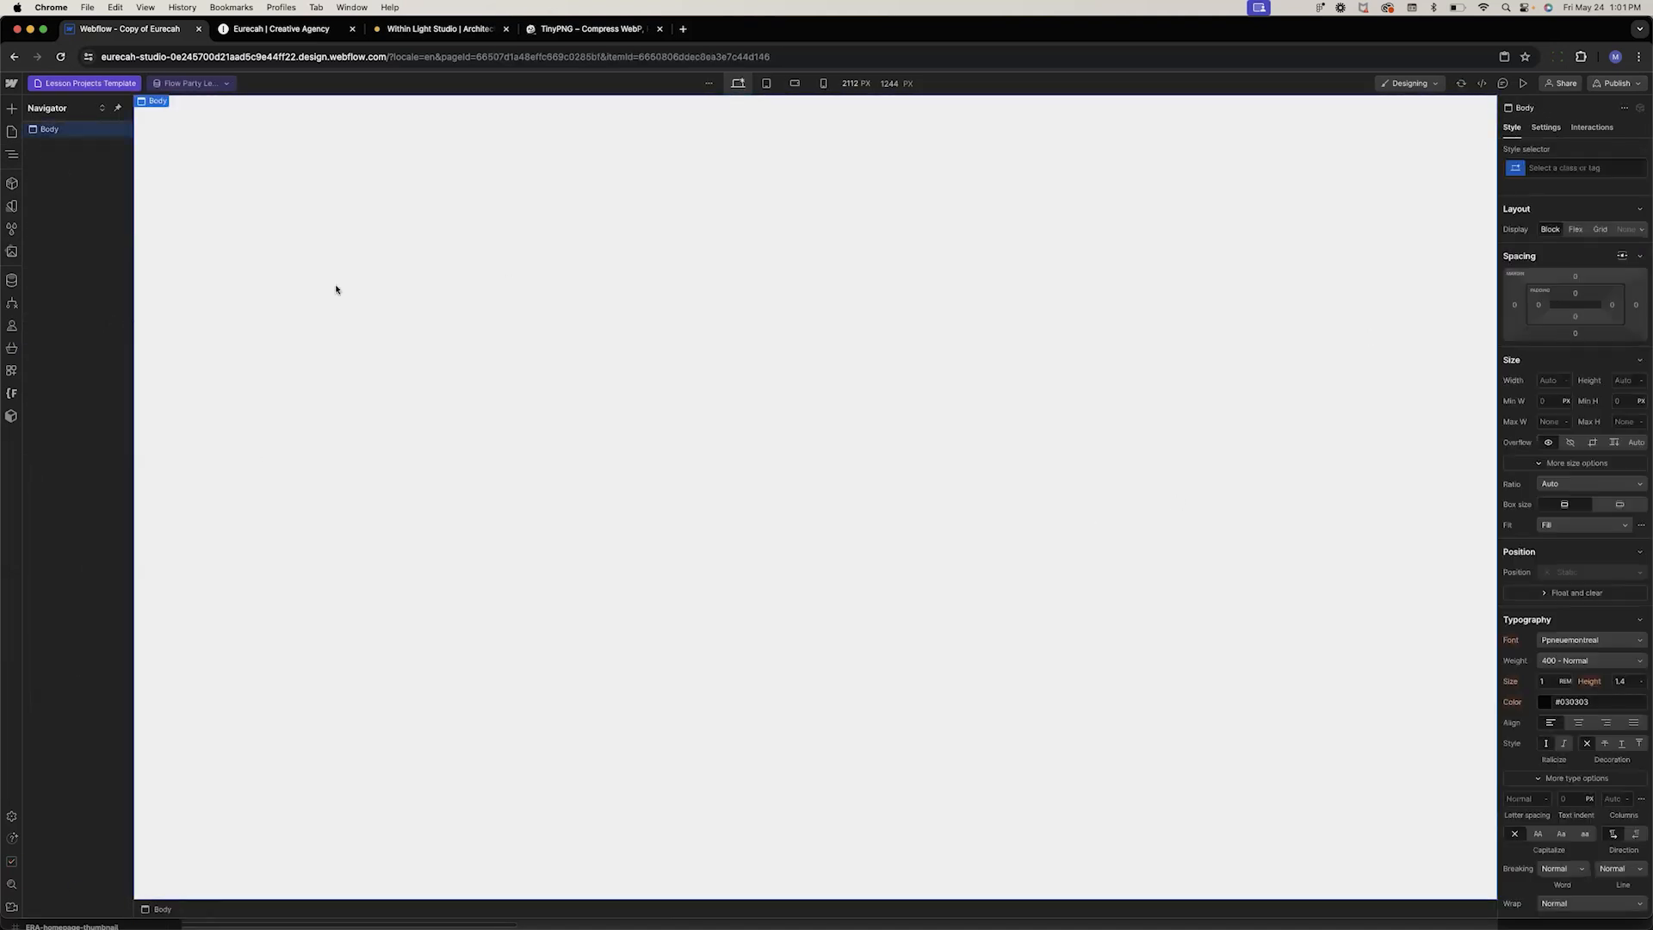
pyautogui.click(11, 134)
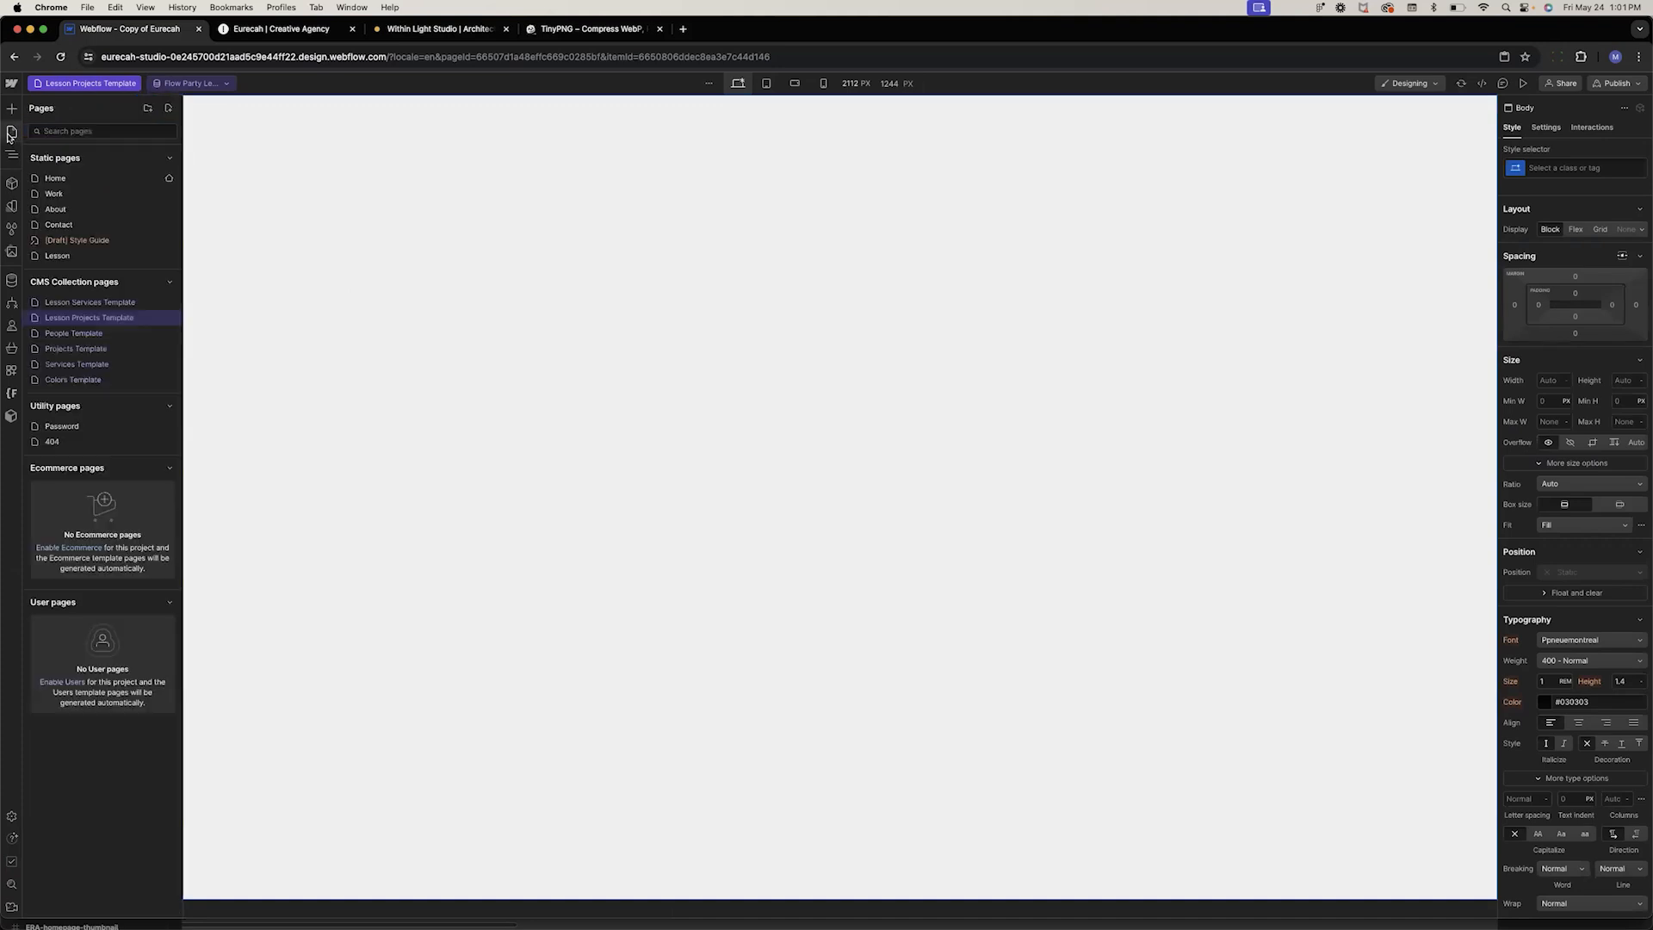
pyautogui.click(59, 255)
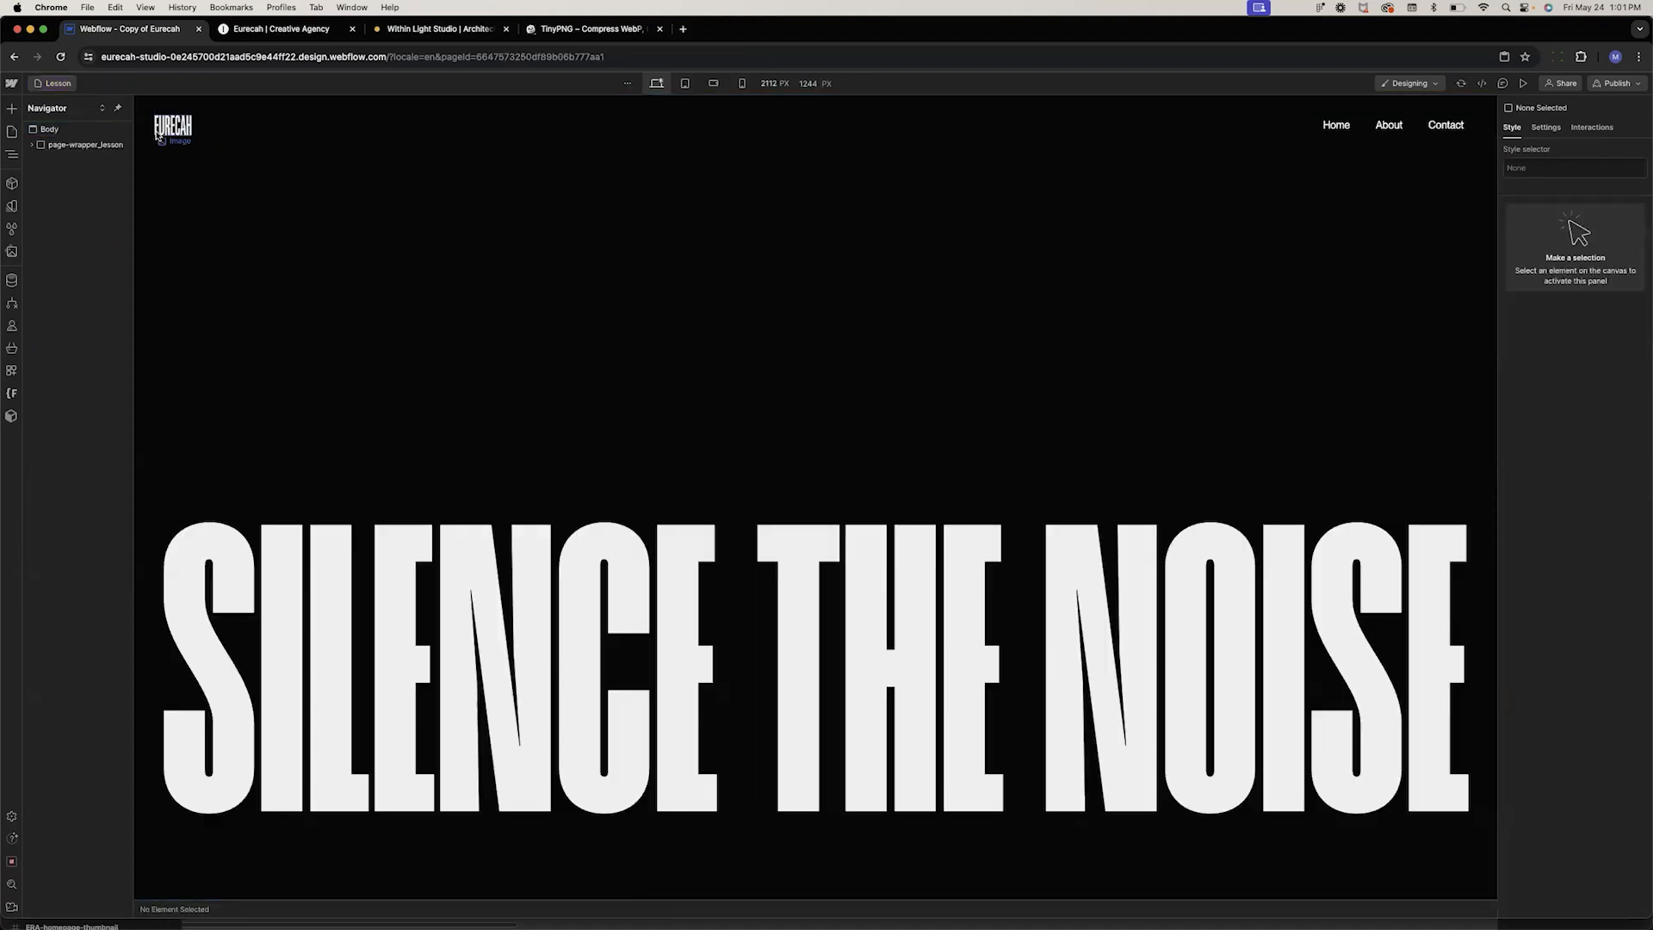
pyautogui.click(150, 133)
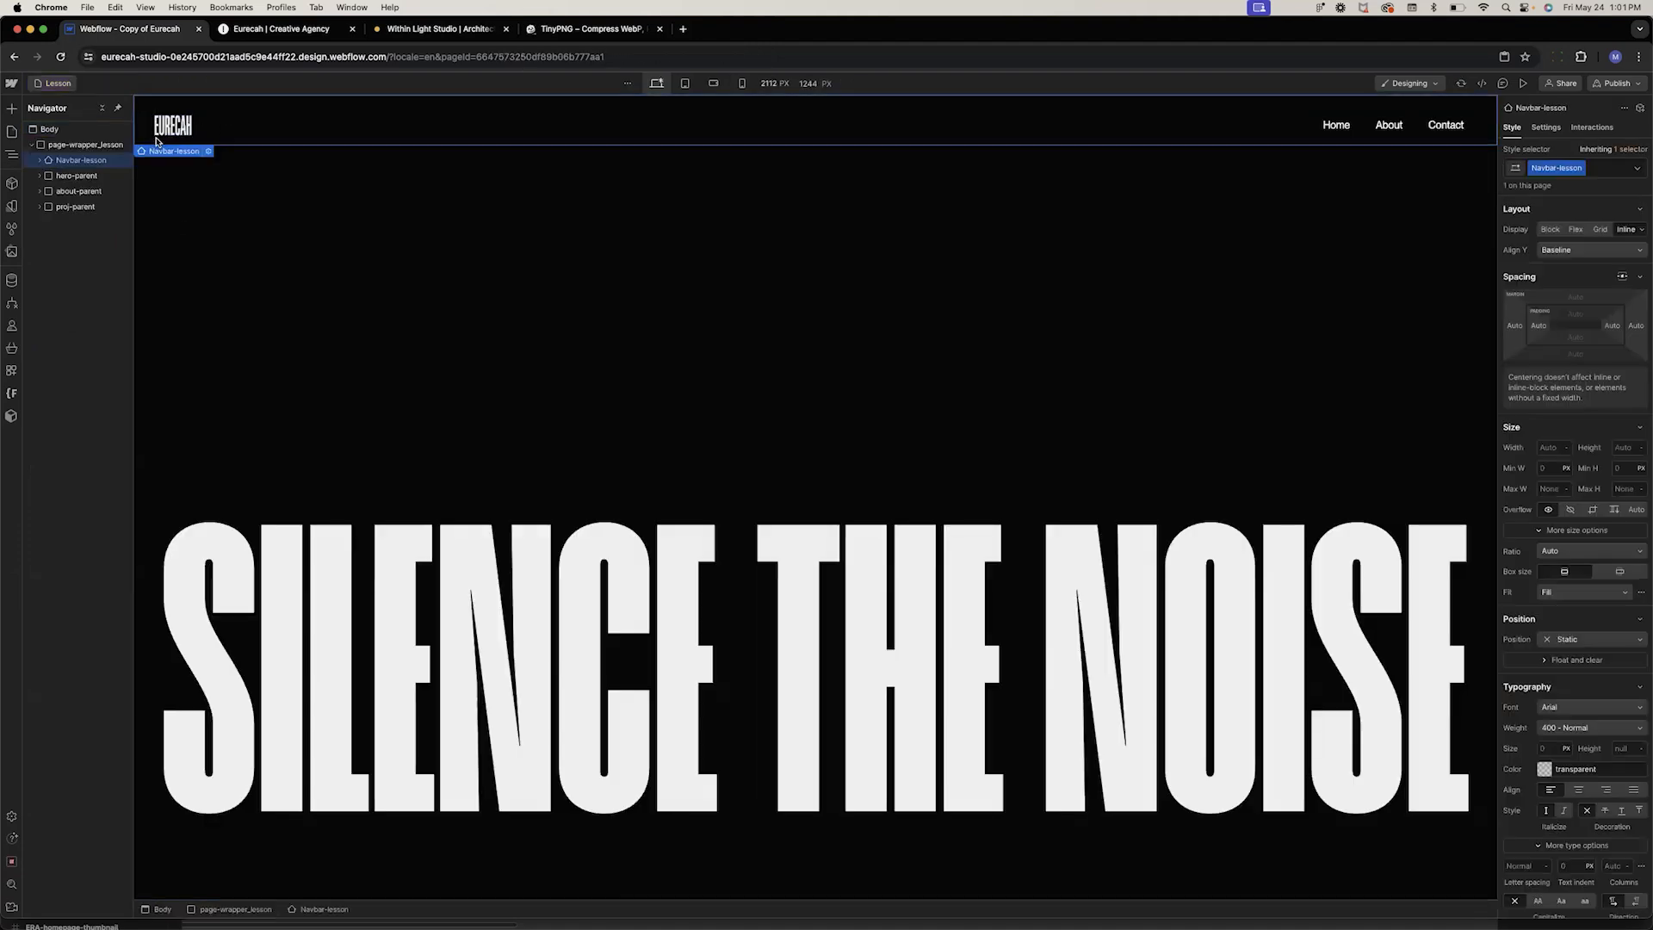
pyautogui.click(64, 148)
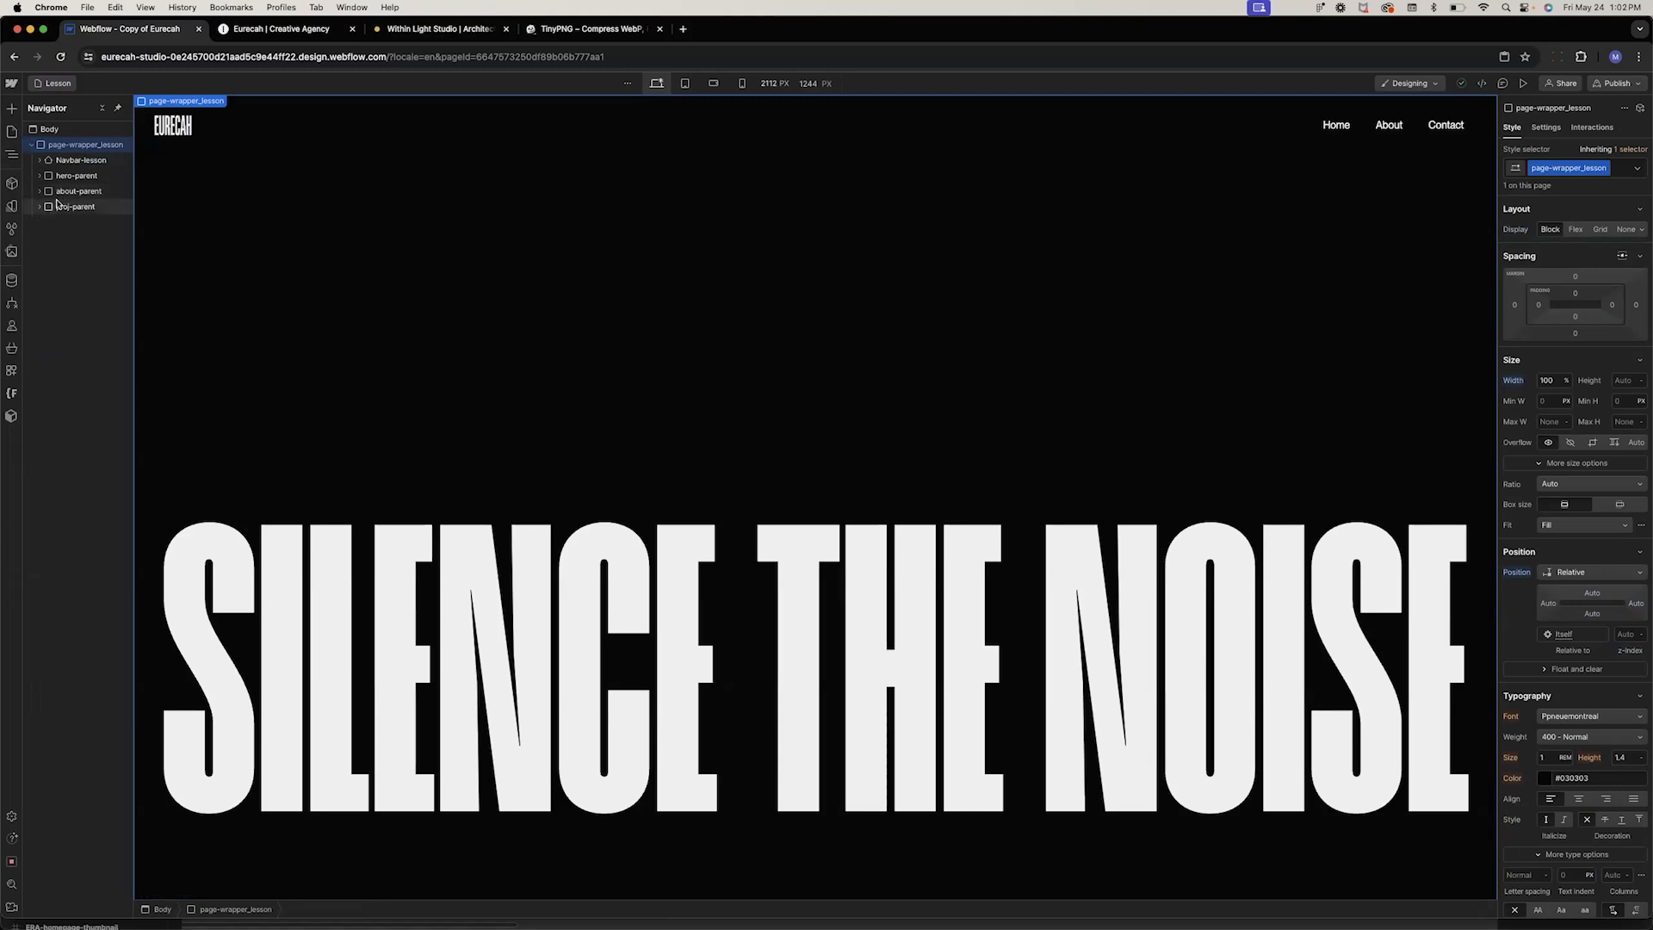
pyautogui.click(11, 131)
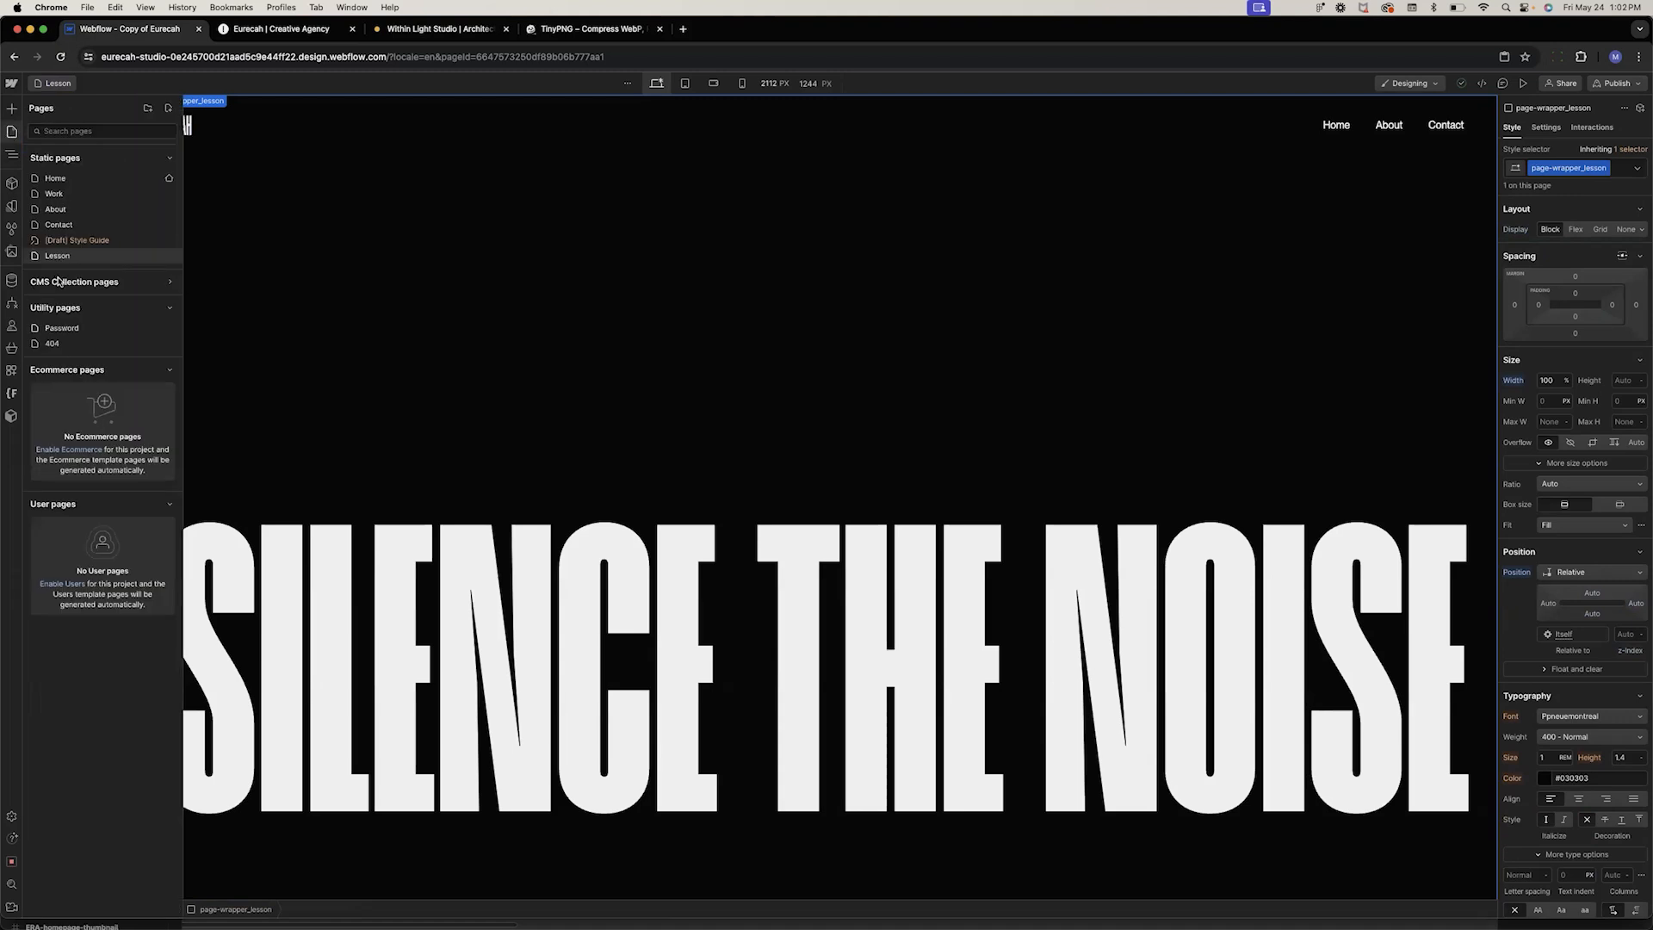
pyautogui.click(58, 282)
pyautogui.click(75, 321)
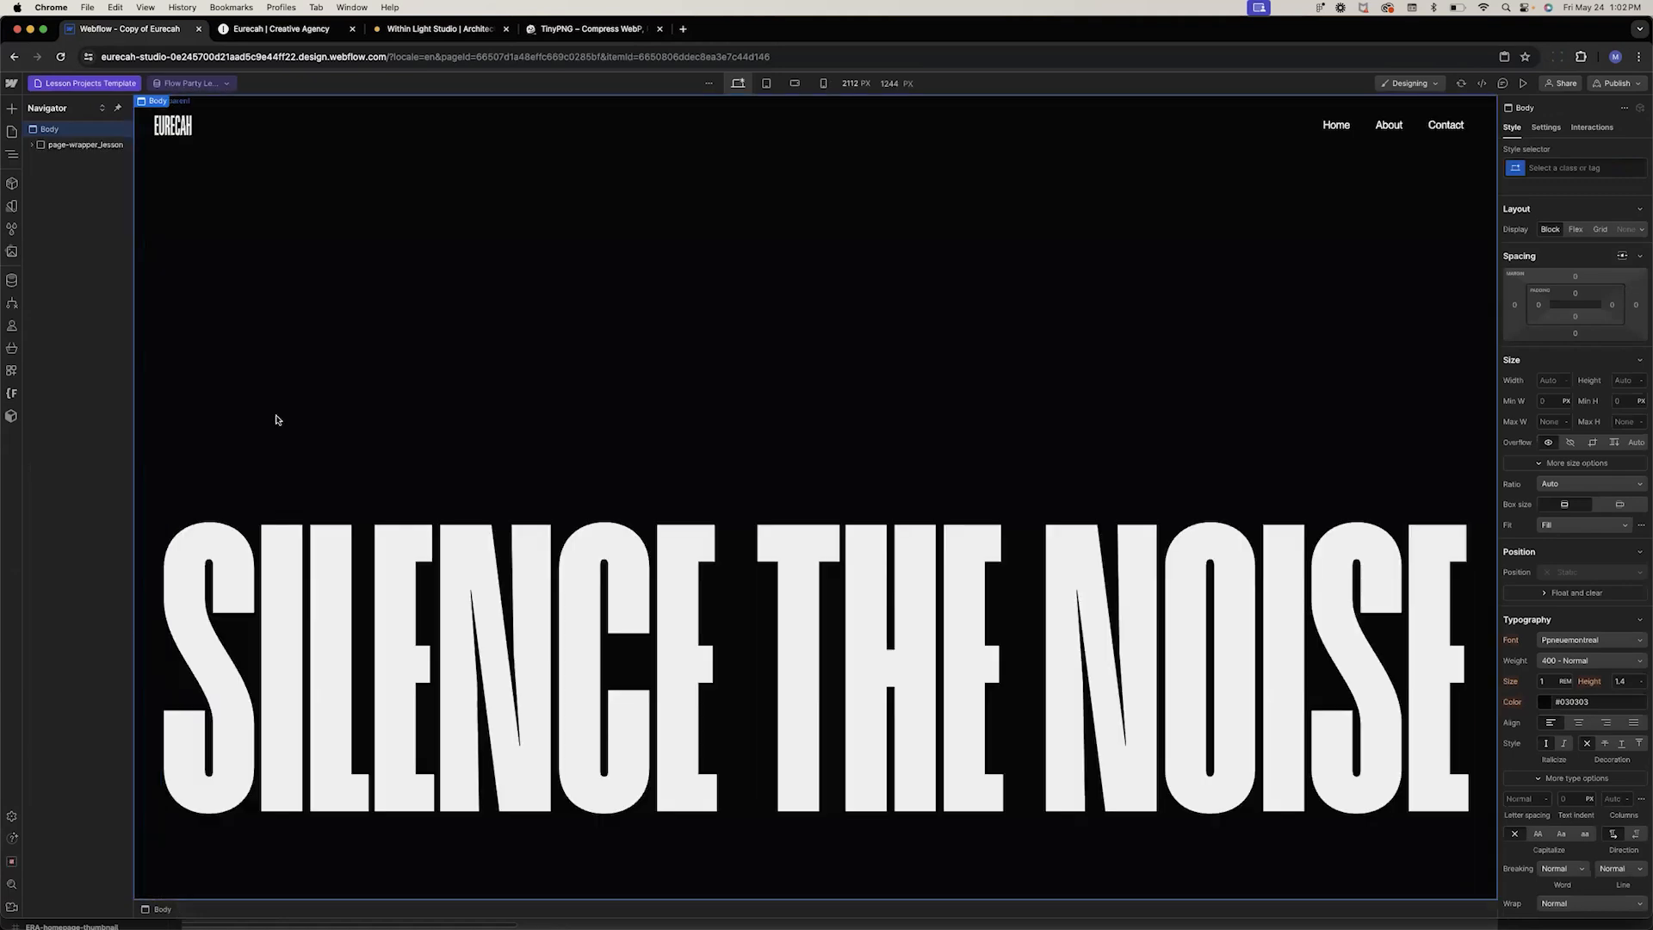
pyautogui.click(86, 145)
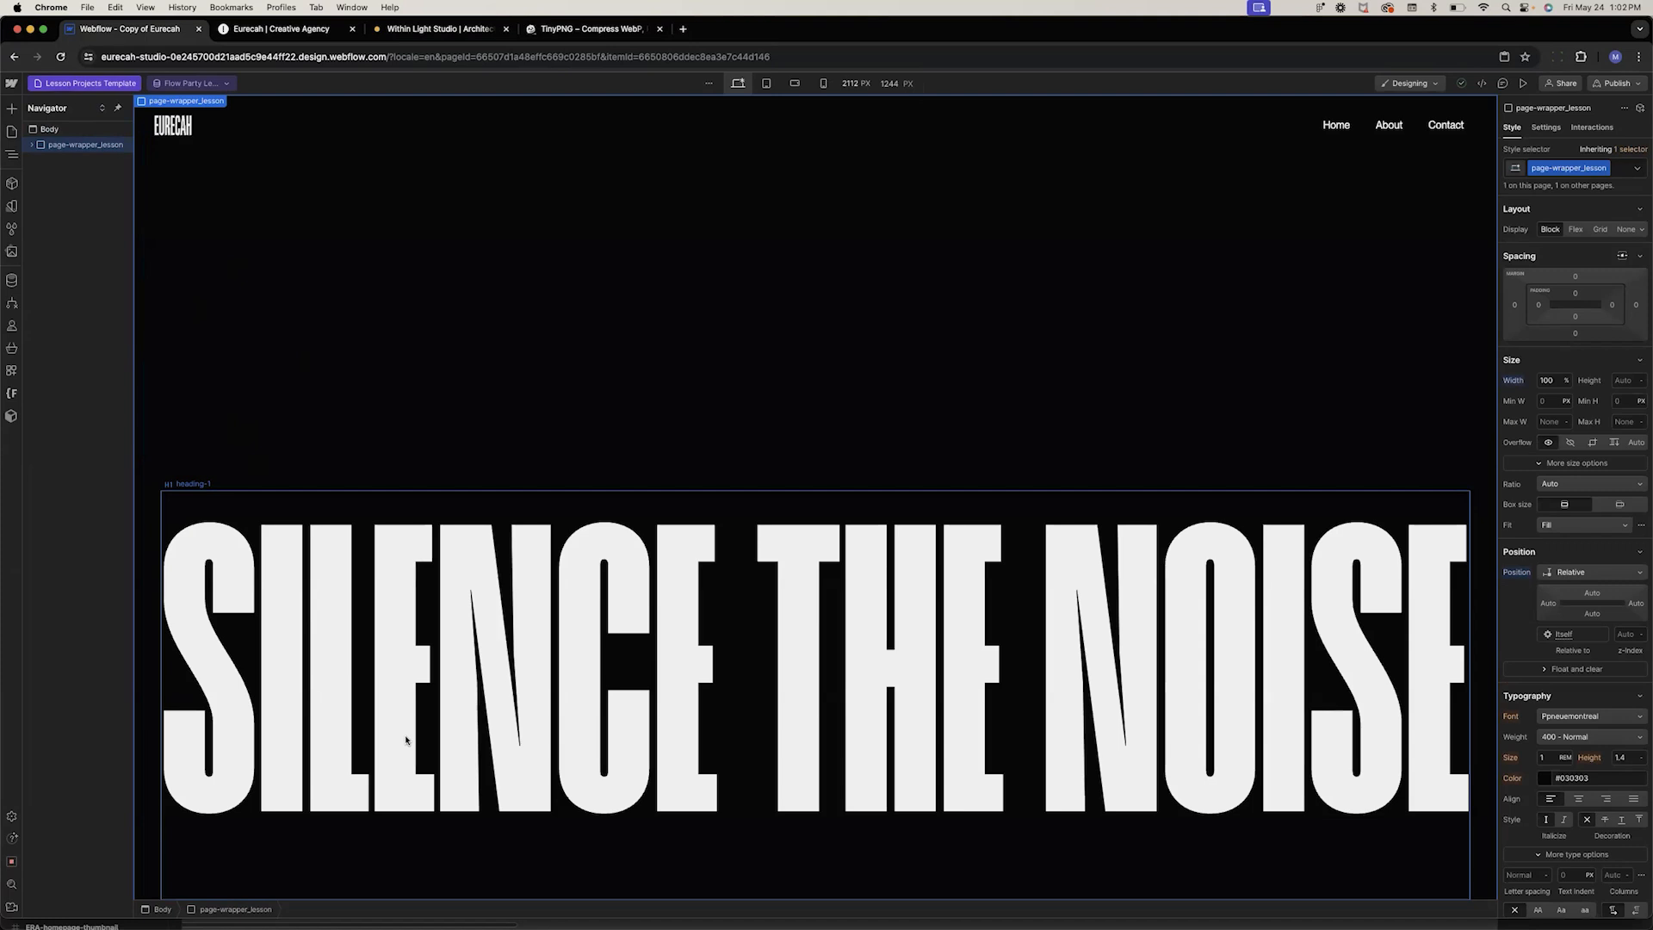
pyautogui.click(464, 756)
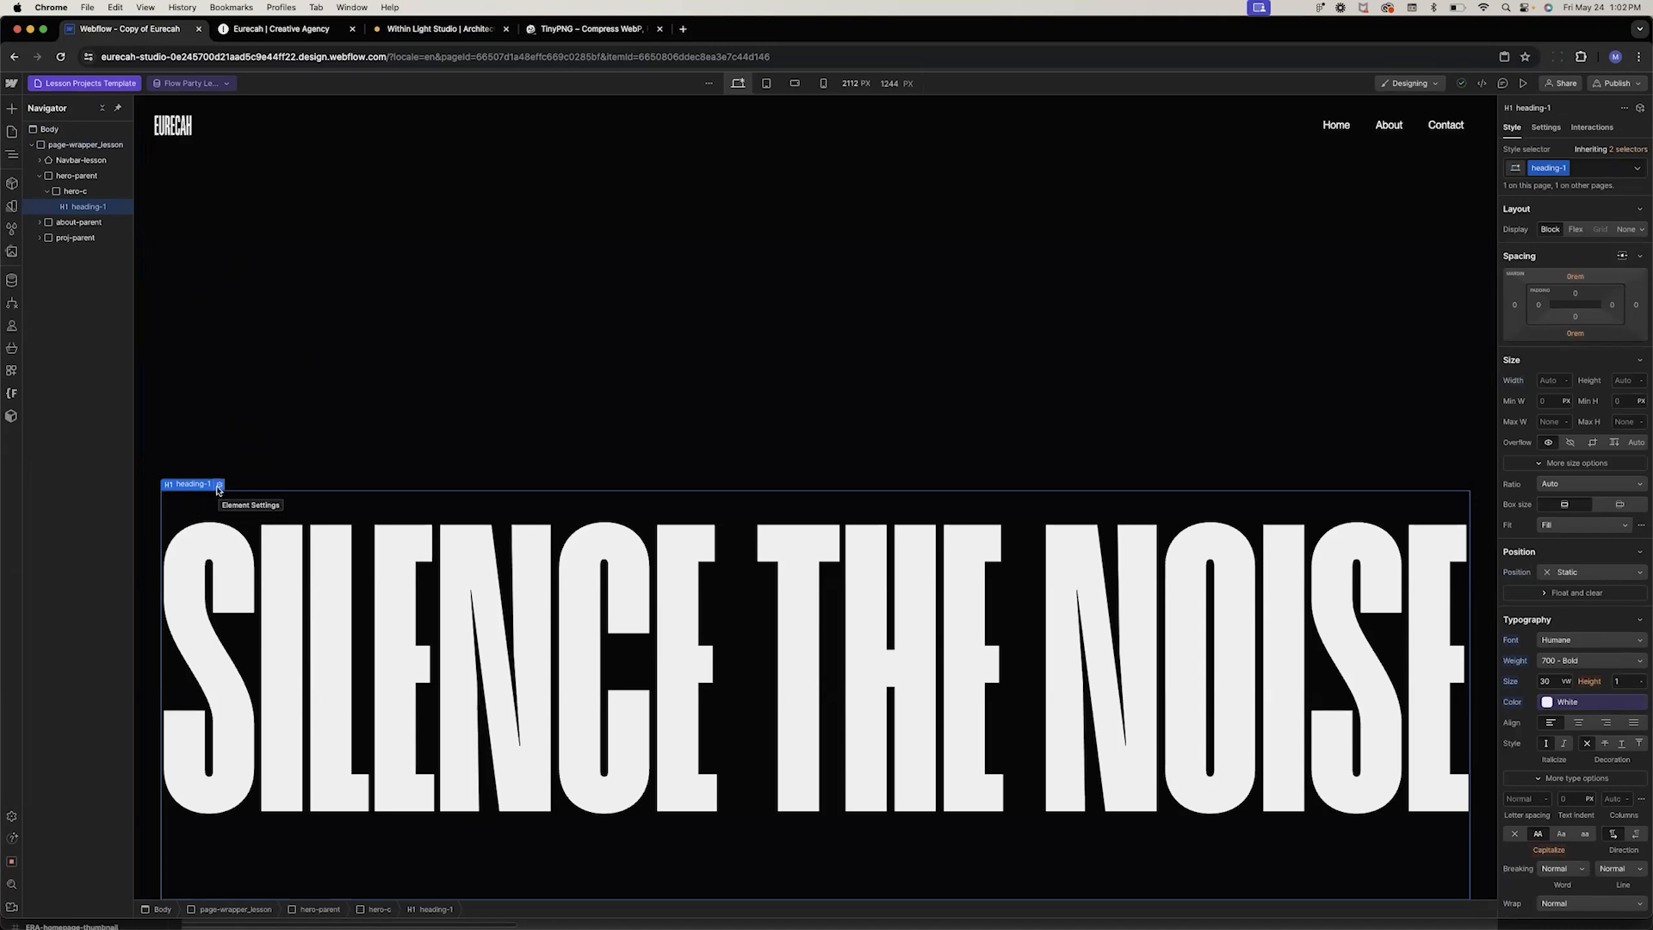
# Examine the live Eurecah site's Within Light project page for reference
pyautogui.click(281, 29)
pyautogui.scroll(20, 490, 604)
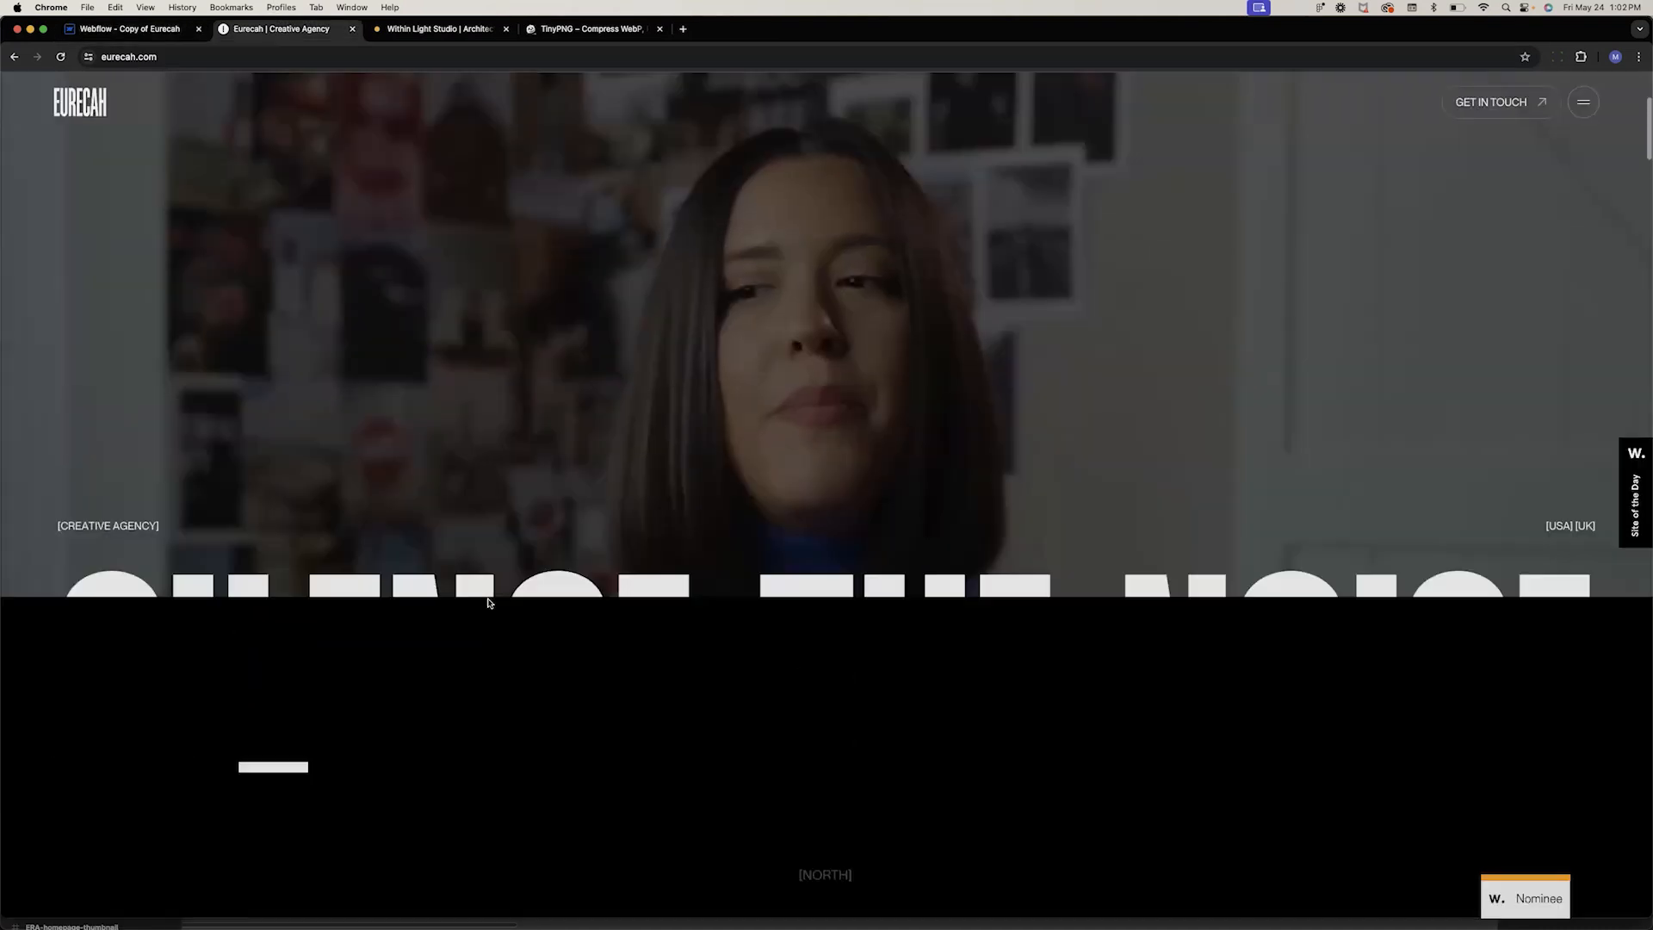
pyautogui.scroll(-20, 490, 604)
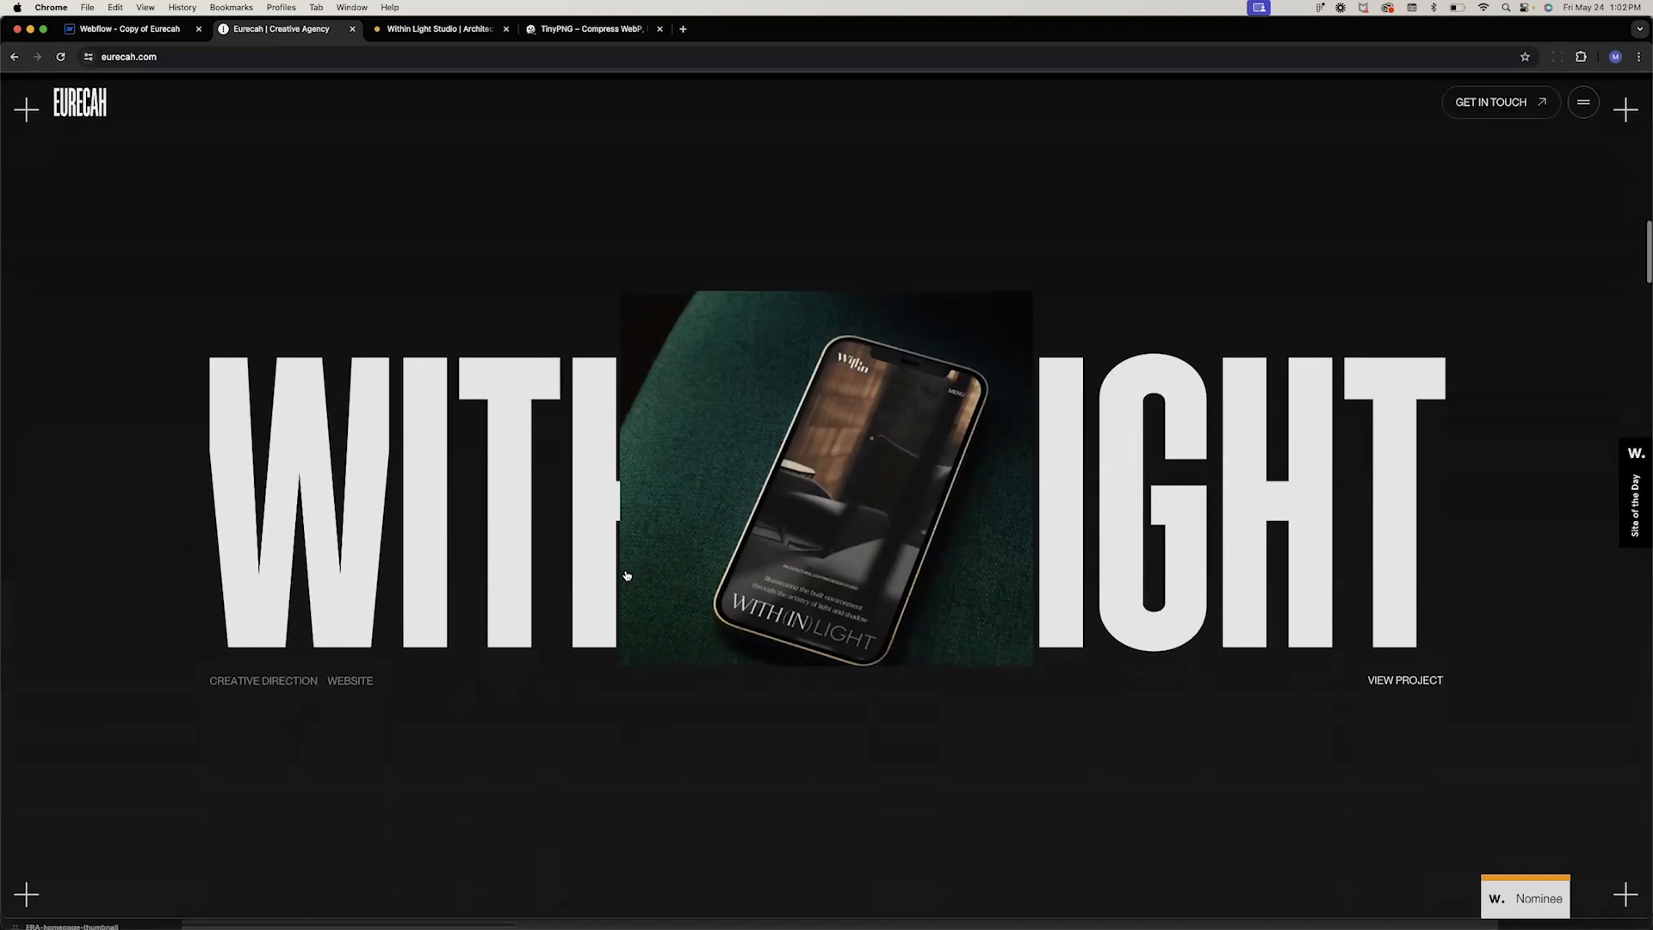
pyautogui.click(1412, 693)
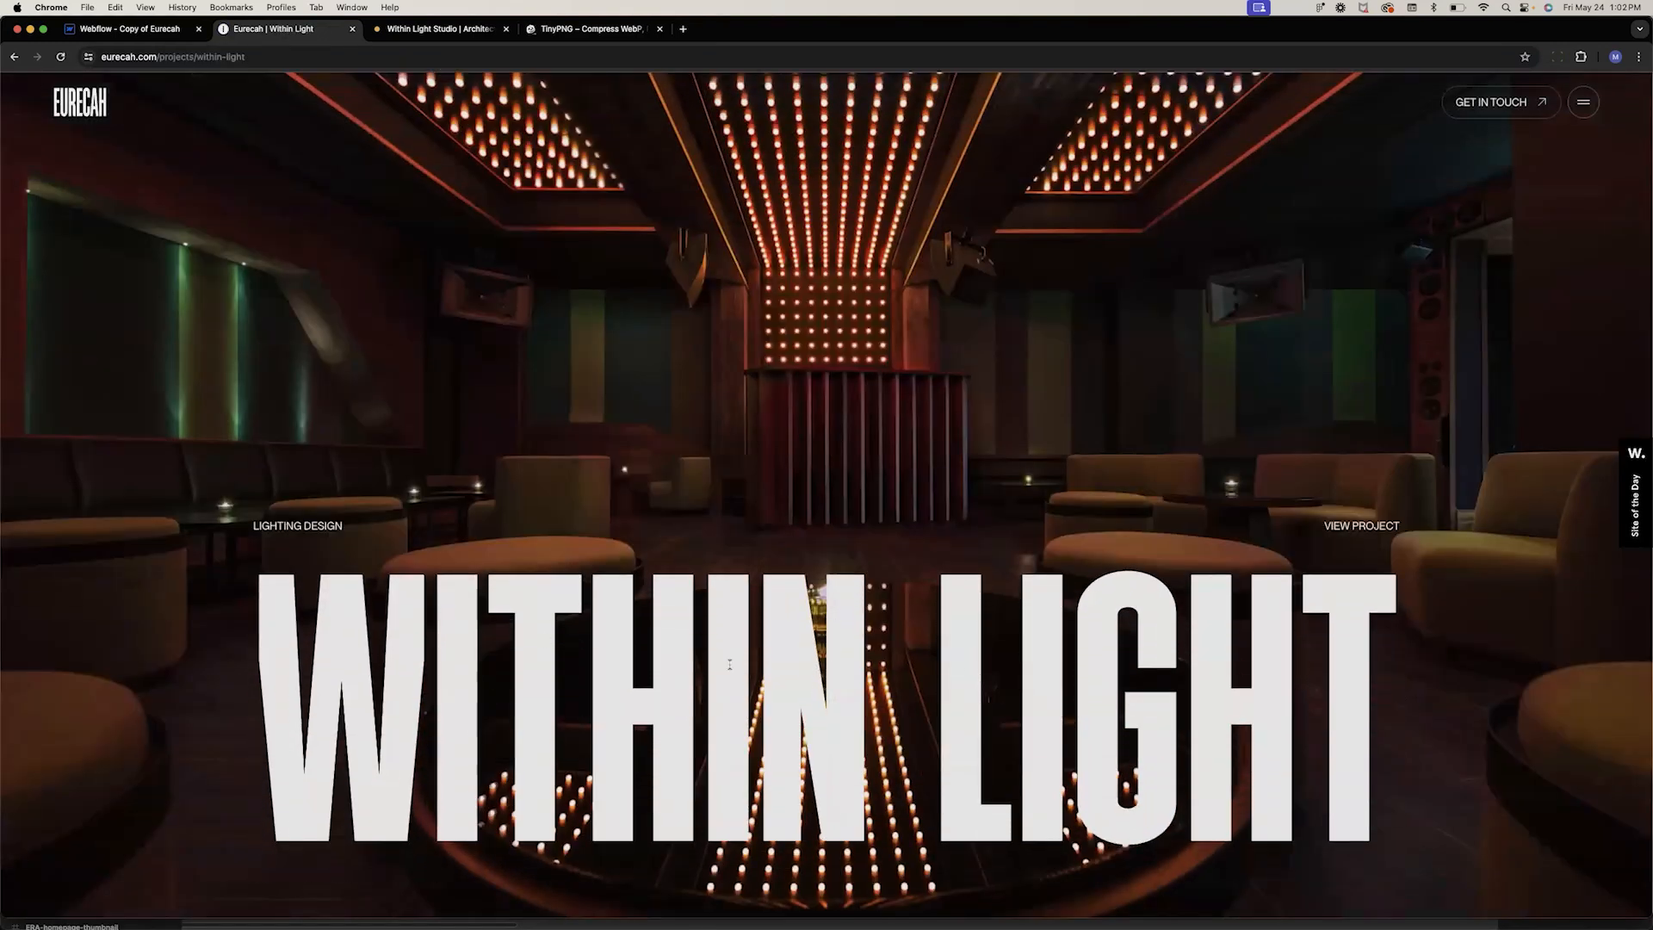
pyautogui.click(161, 31)
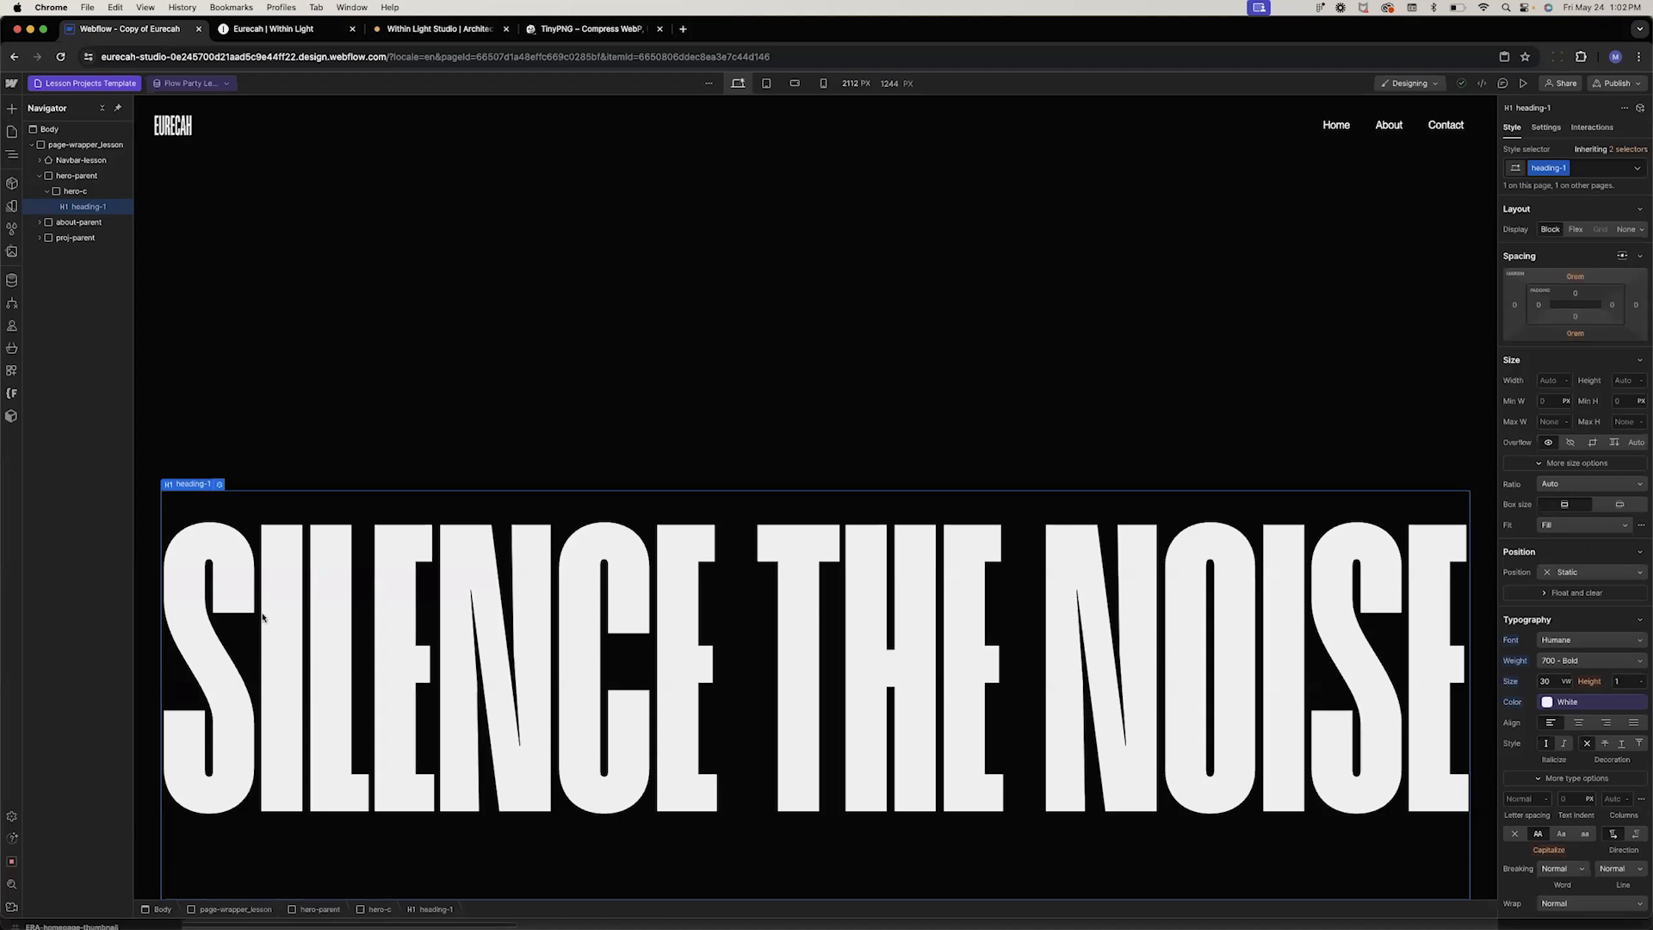
# Connect the template's hero heading text to the Lesson Projects Name field
pyautogui.click(218, 486)
pyautogui.click(200, 442)
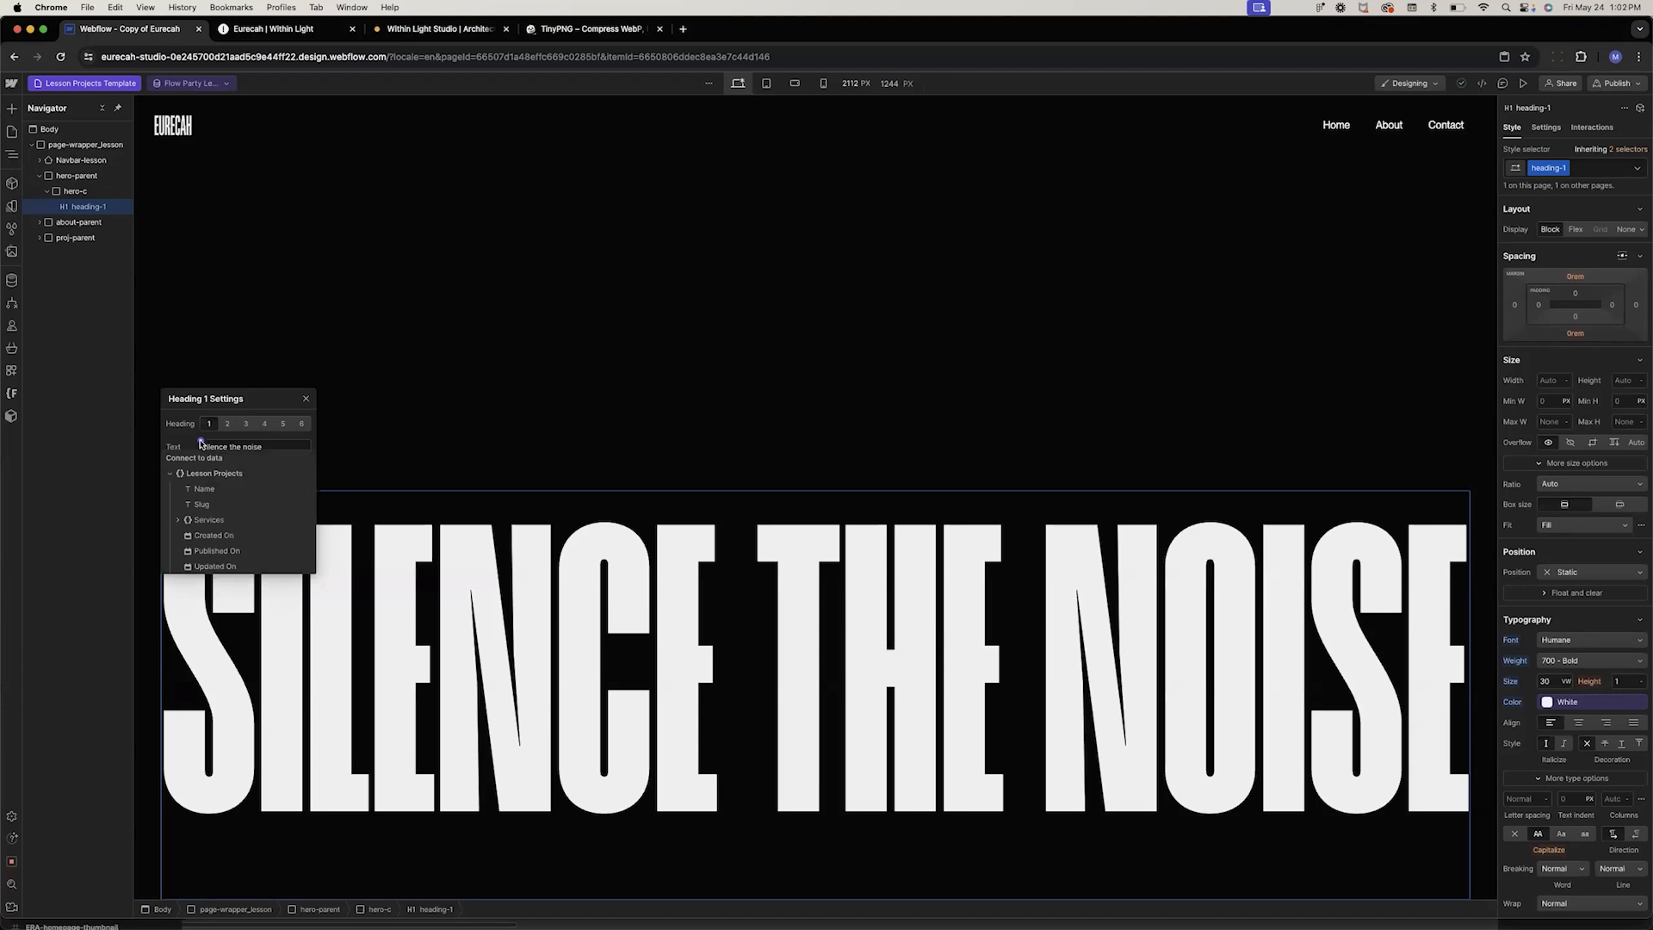
pyautogui.click(200, 489)
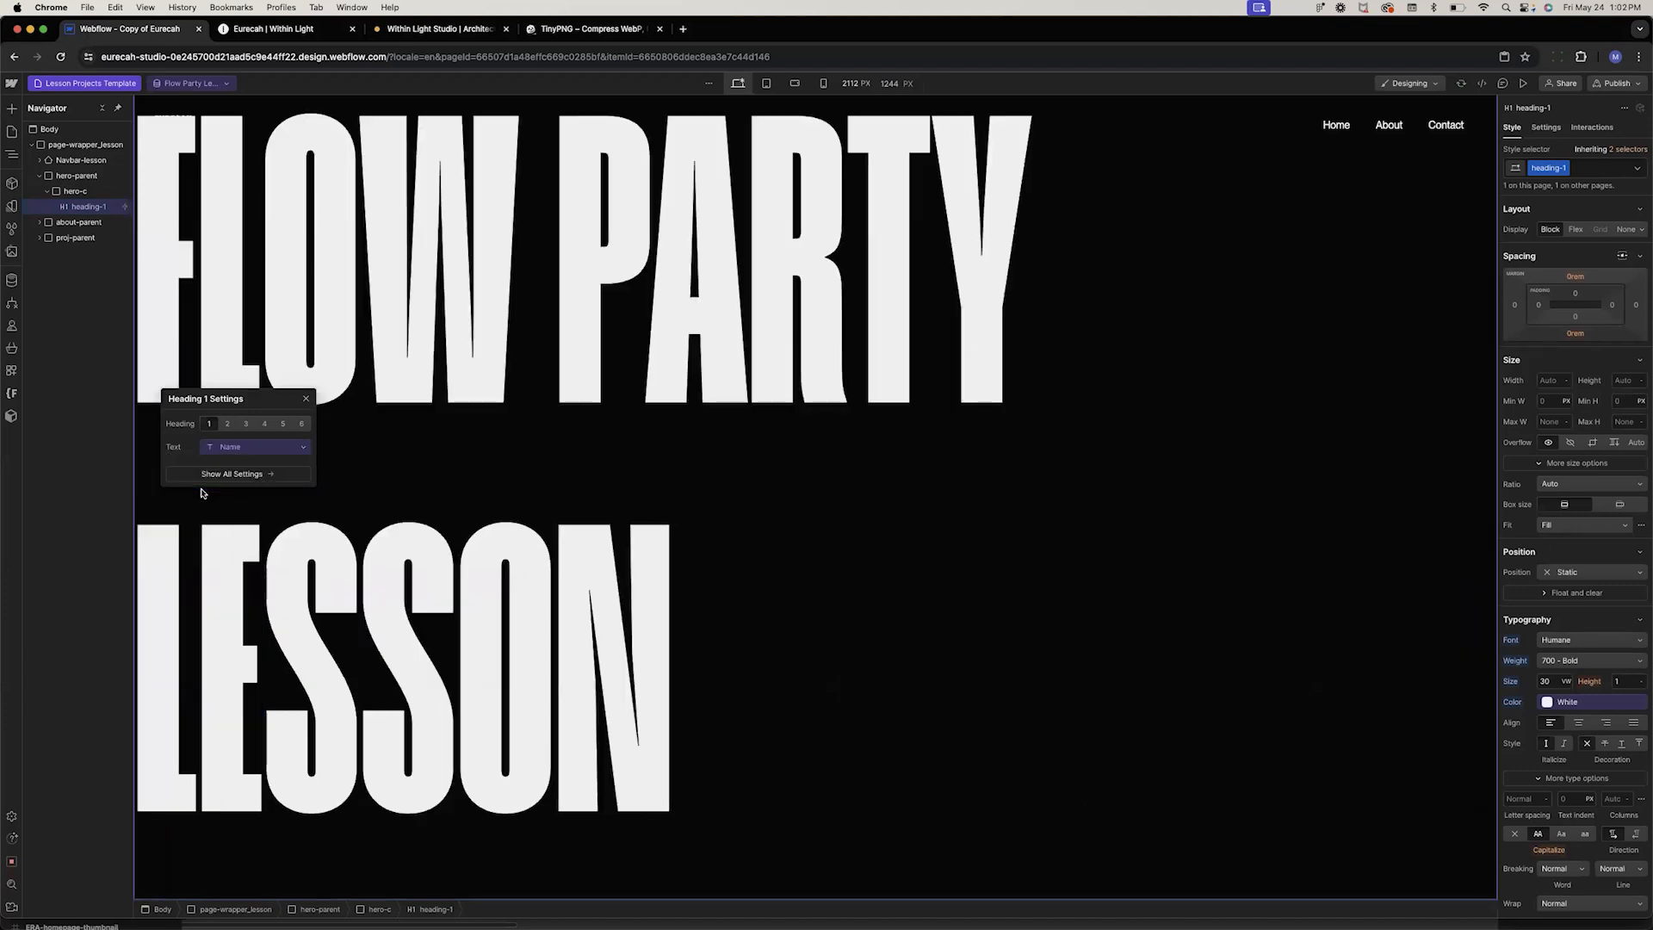
# Duplicate the hero heading's class and rename the copy less-heading-1
pyautogui.click(1545, 128)
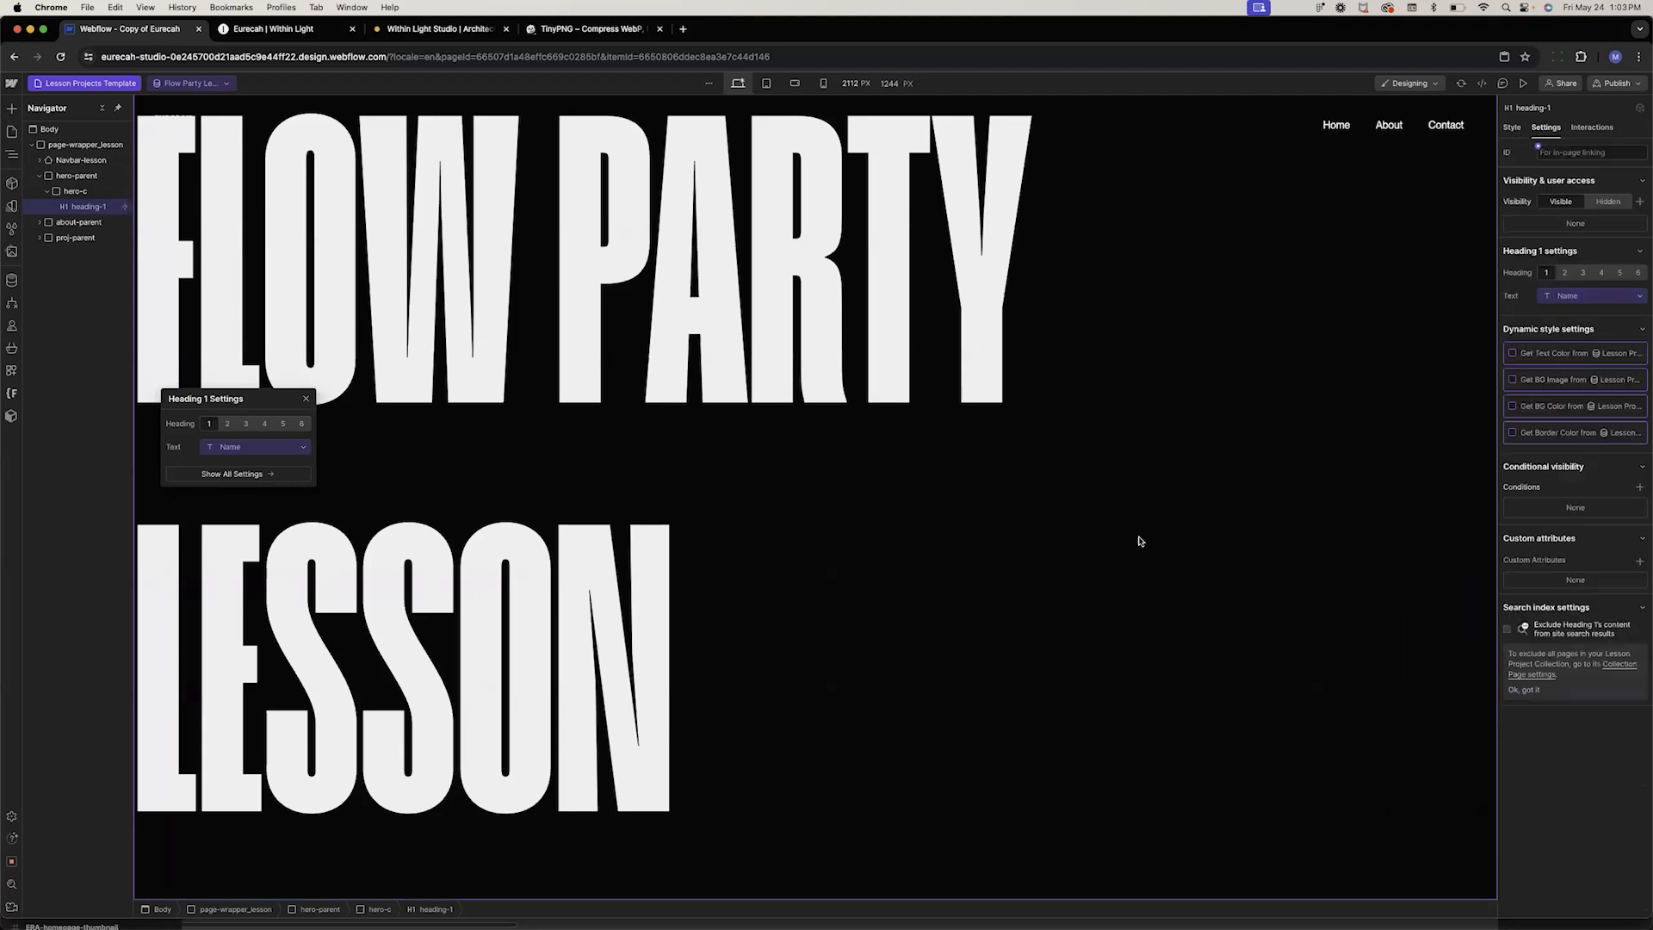
pyautogui.click(1512, 128)
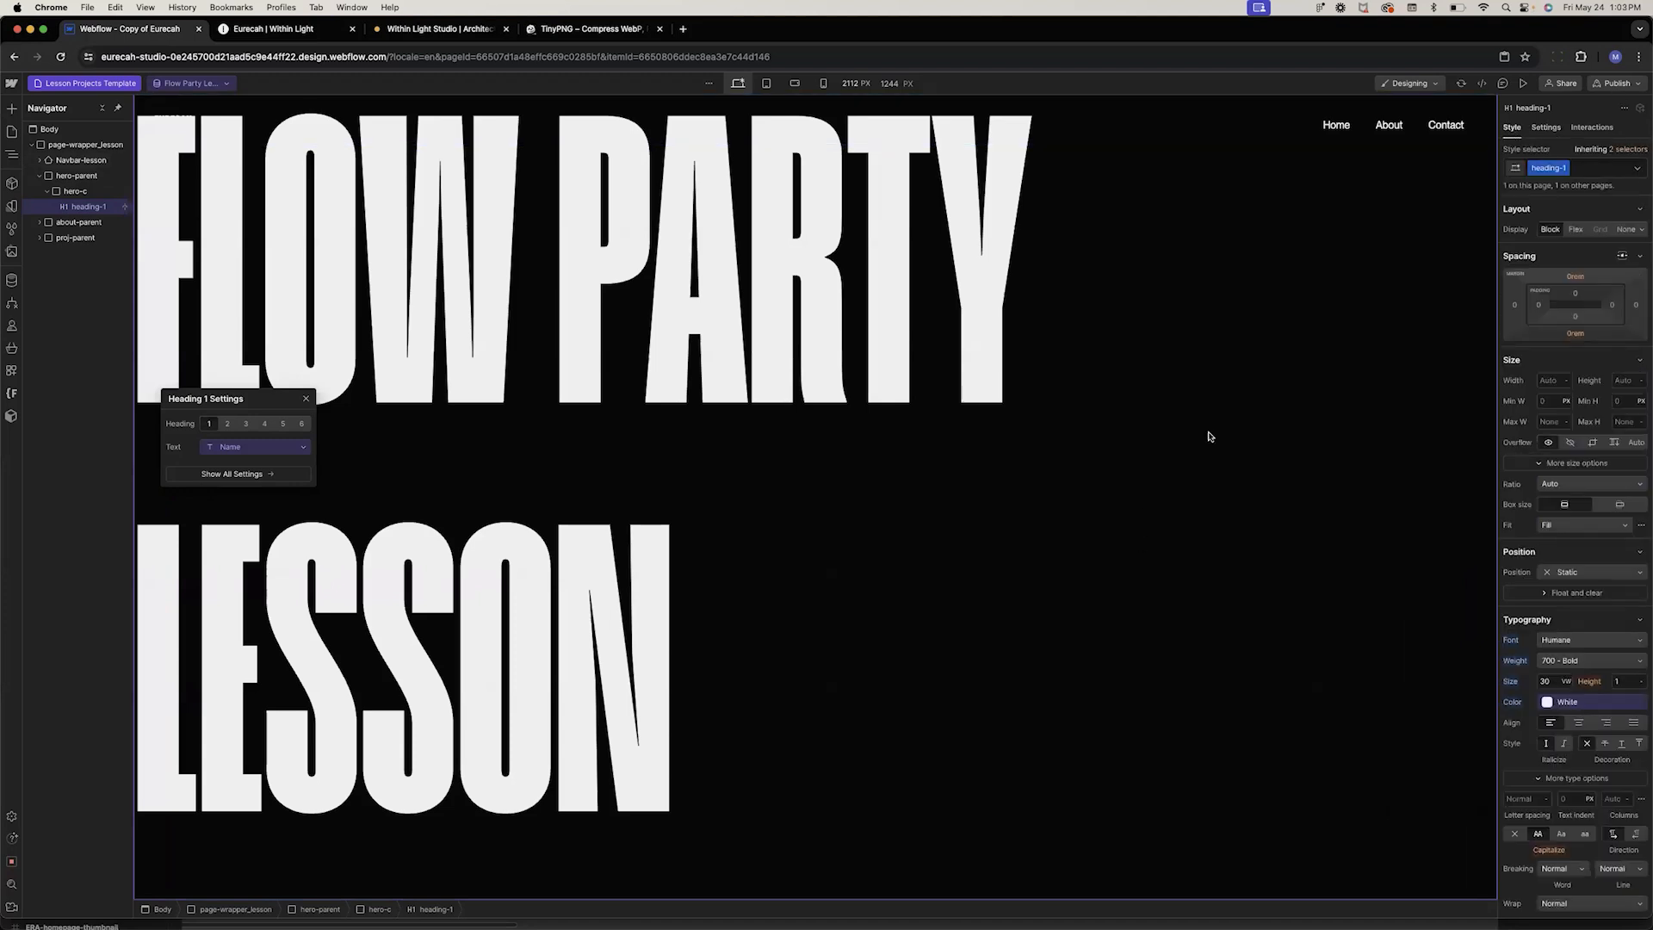
pyautogui.click(1566, 171)
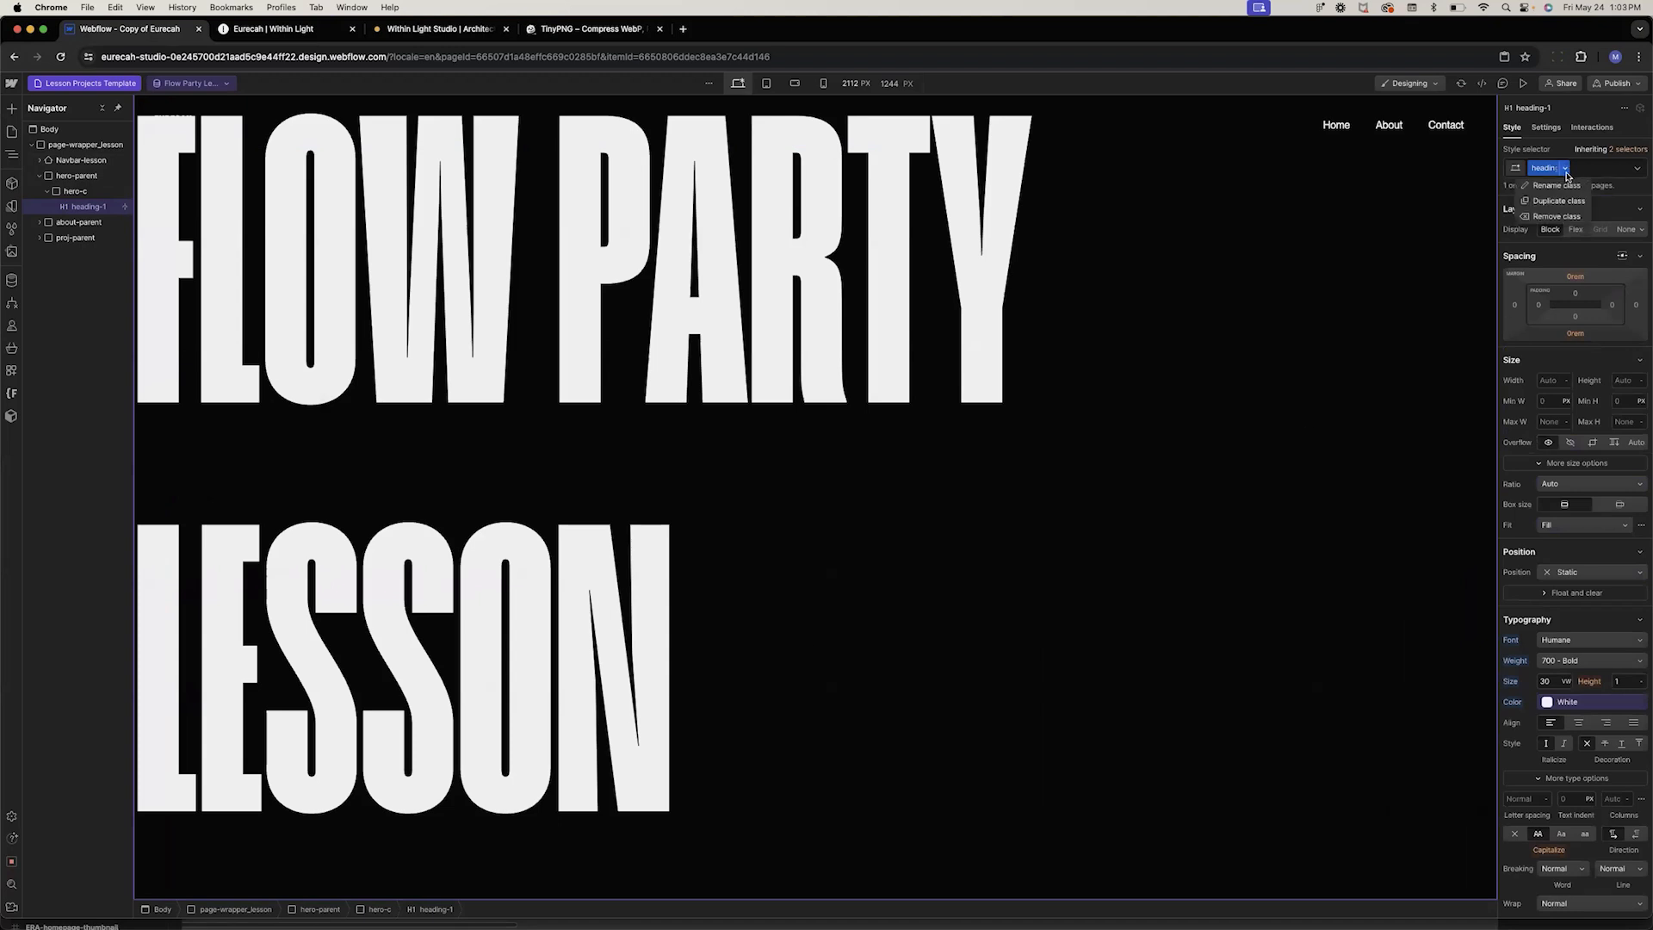
pyautogui.click(1558, 202)
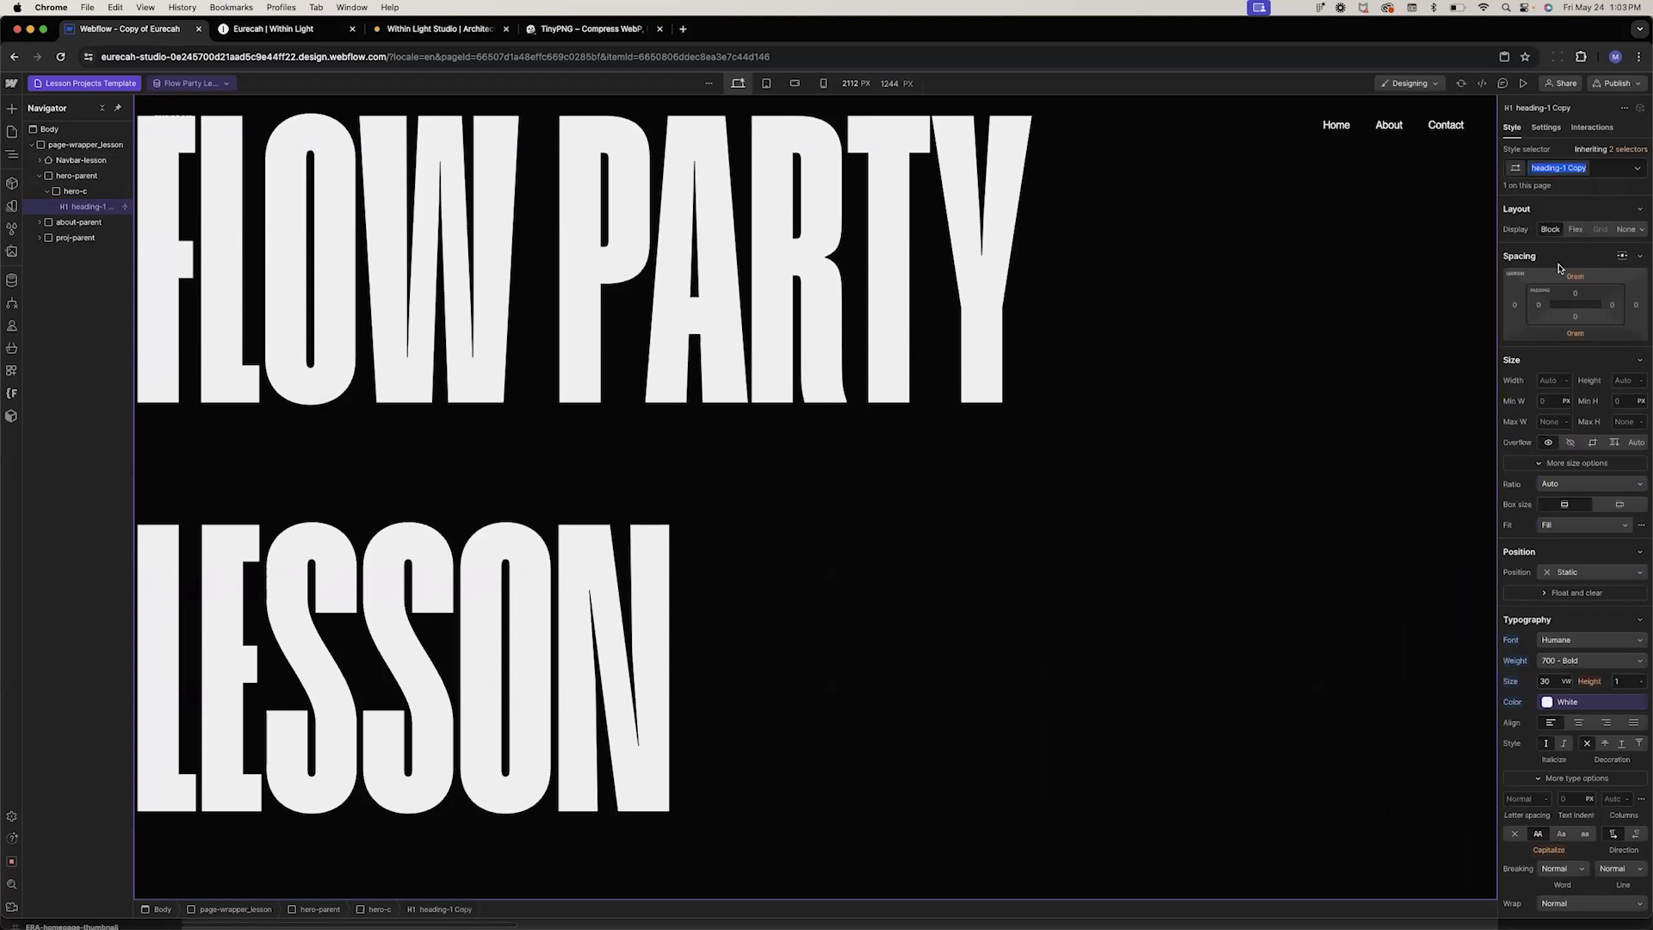
pyautogui.write('less-t')
pyautogui.write('eading-1')
pyautogui.press('Return')
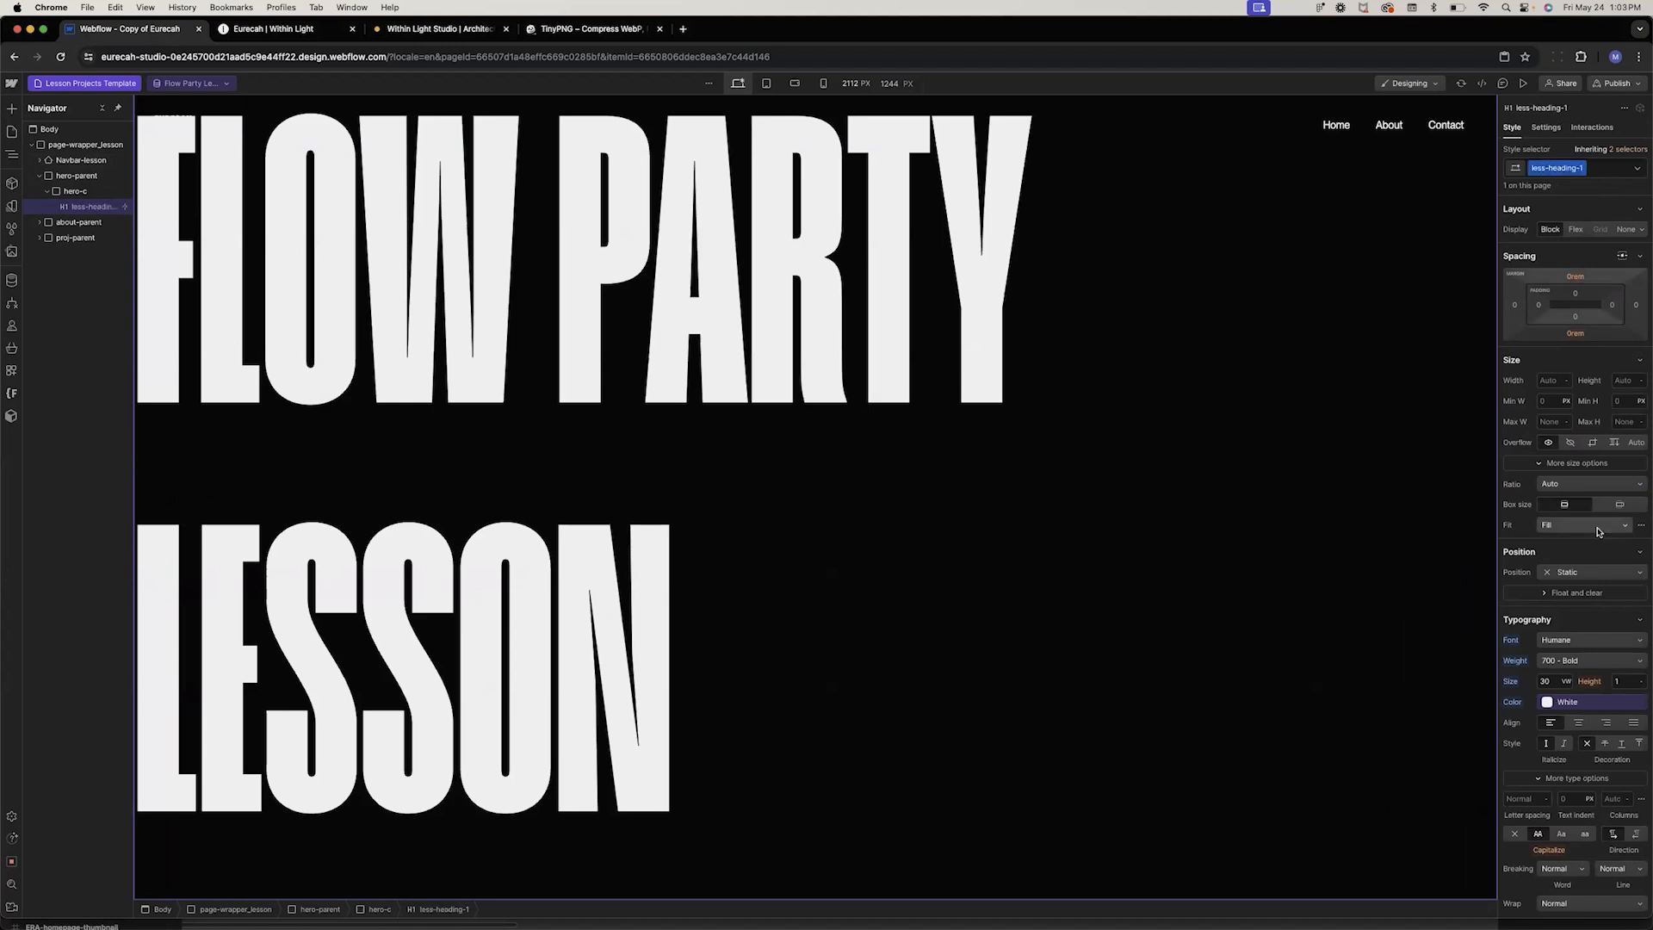
# Center-align the heading text and set its font size to 25 VW
pyautogui.click(1577, 716)
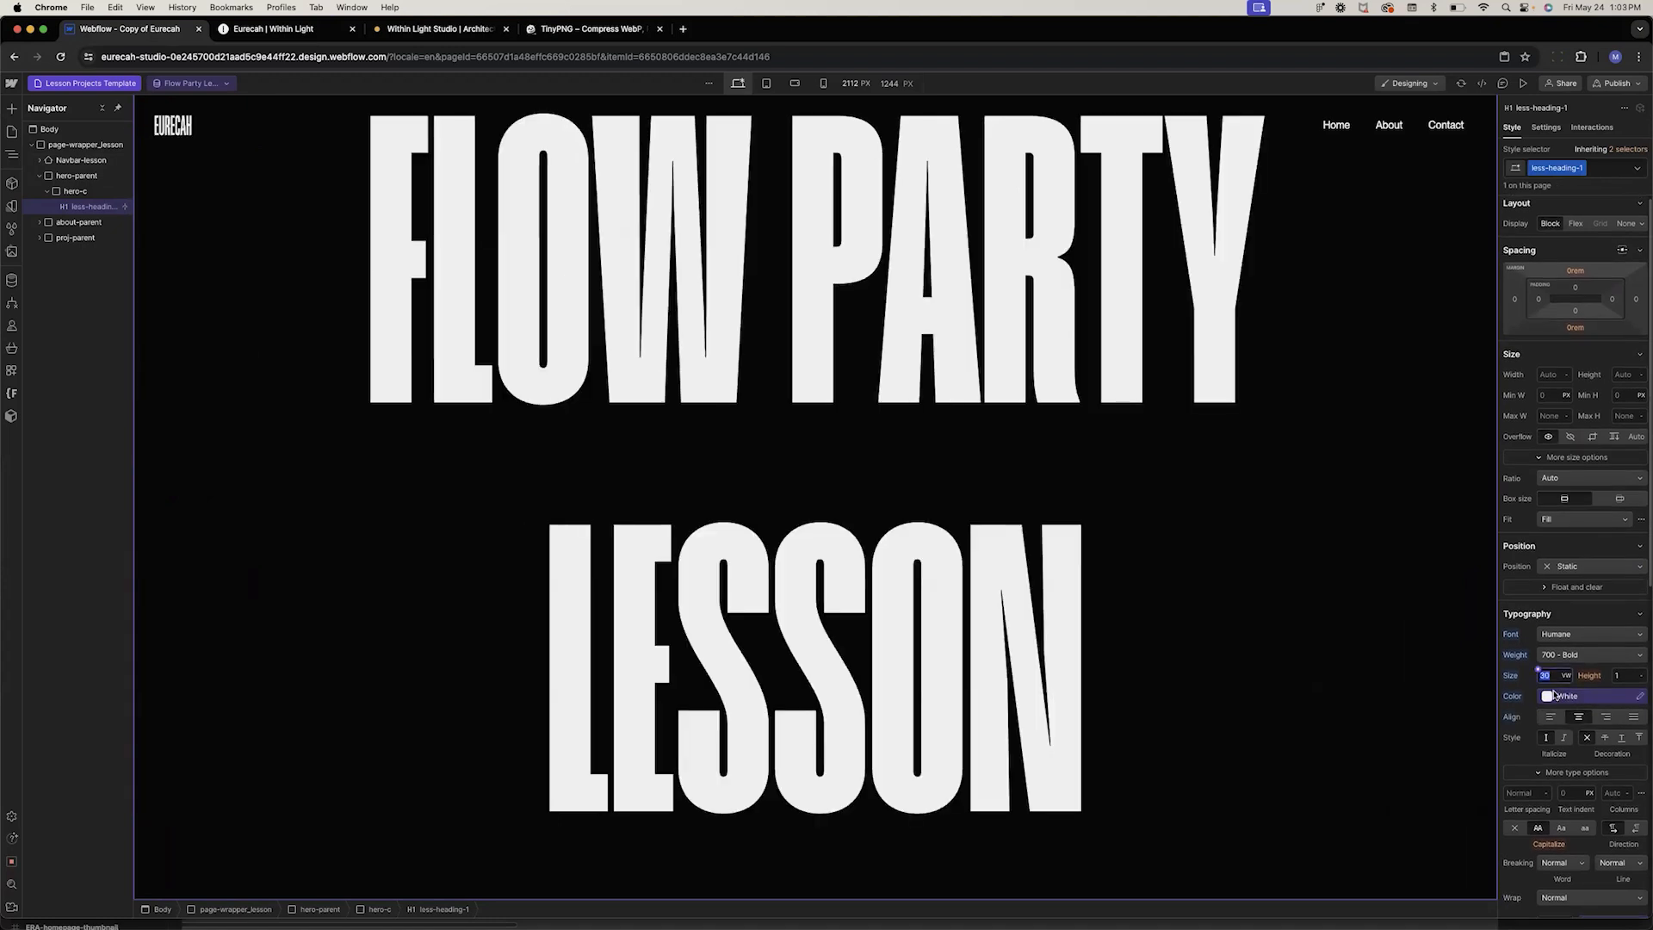
pyautogui.write('27')
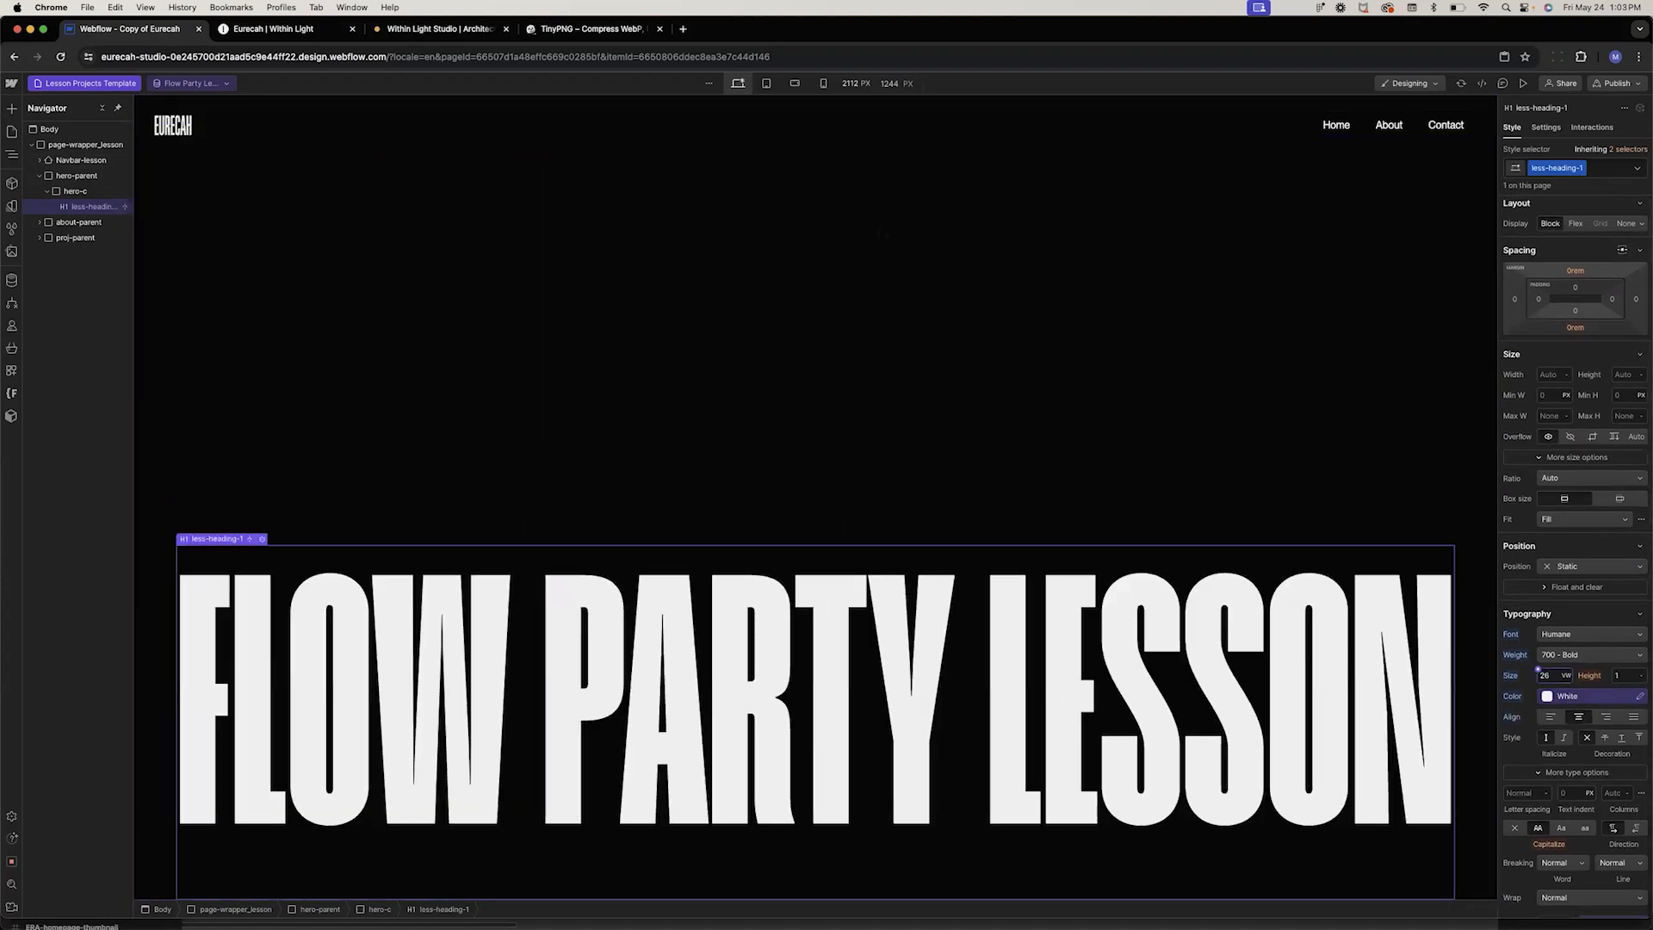
pyautogui.press('Down')
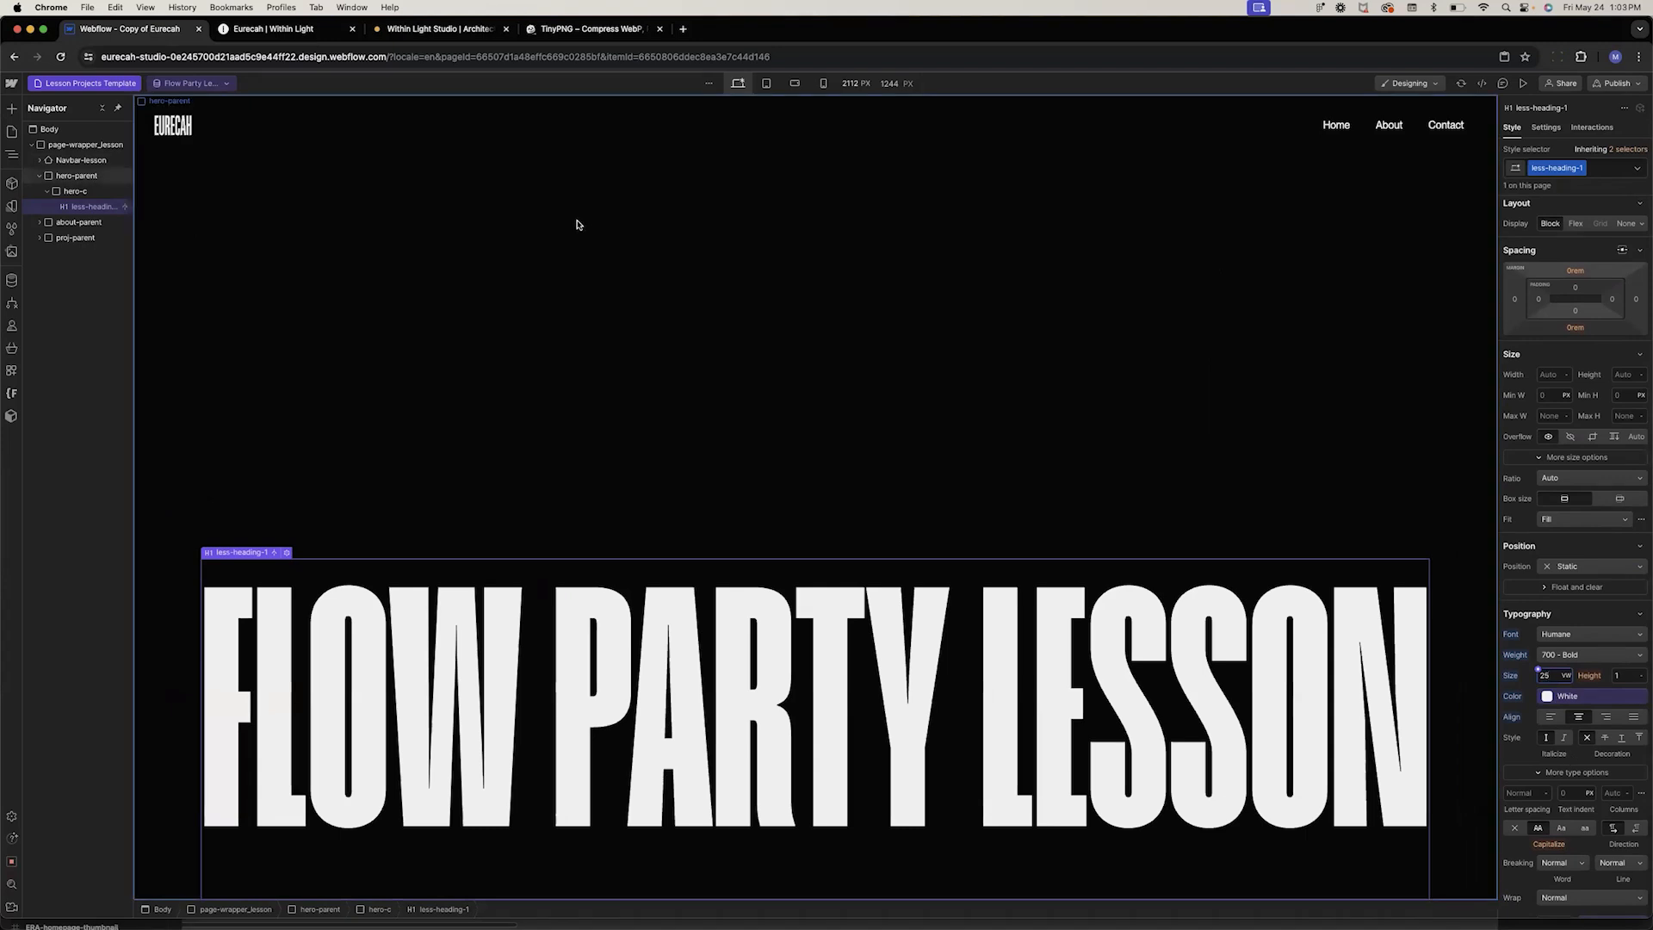
# Compare with the live Within Light page and browse the navigator to locate the project section's work image block
pyautogui.click(258, 28)
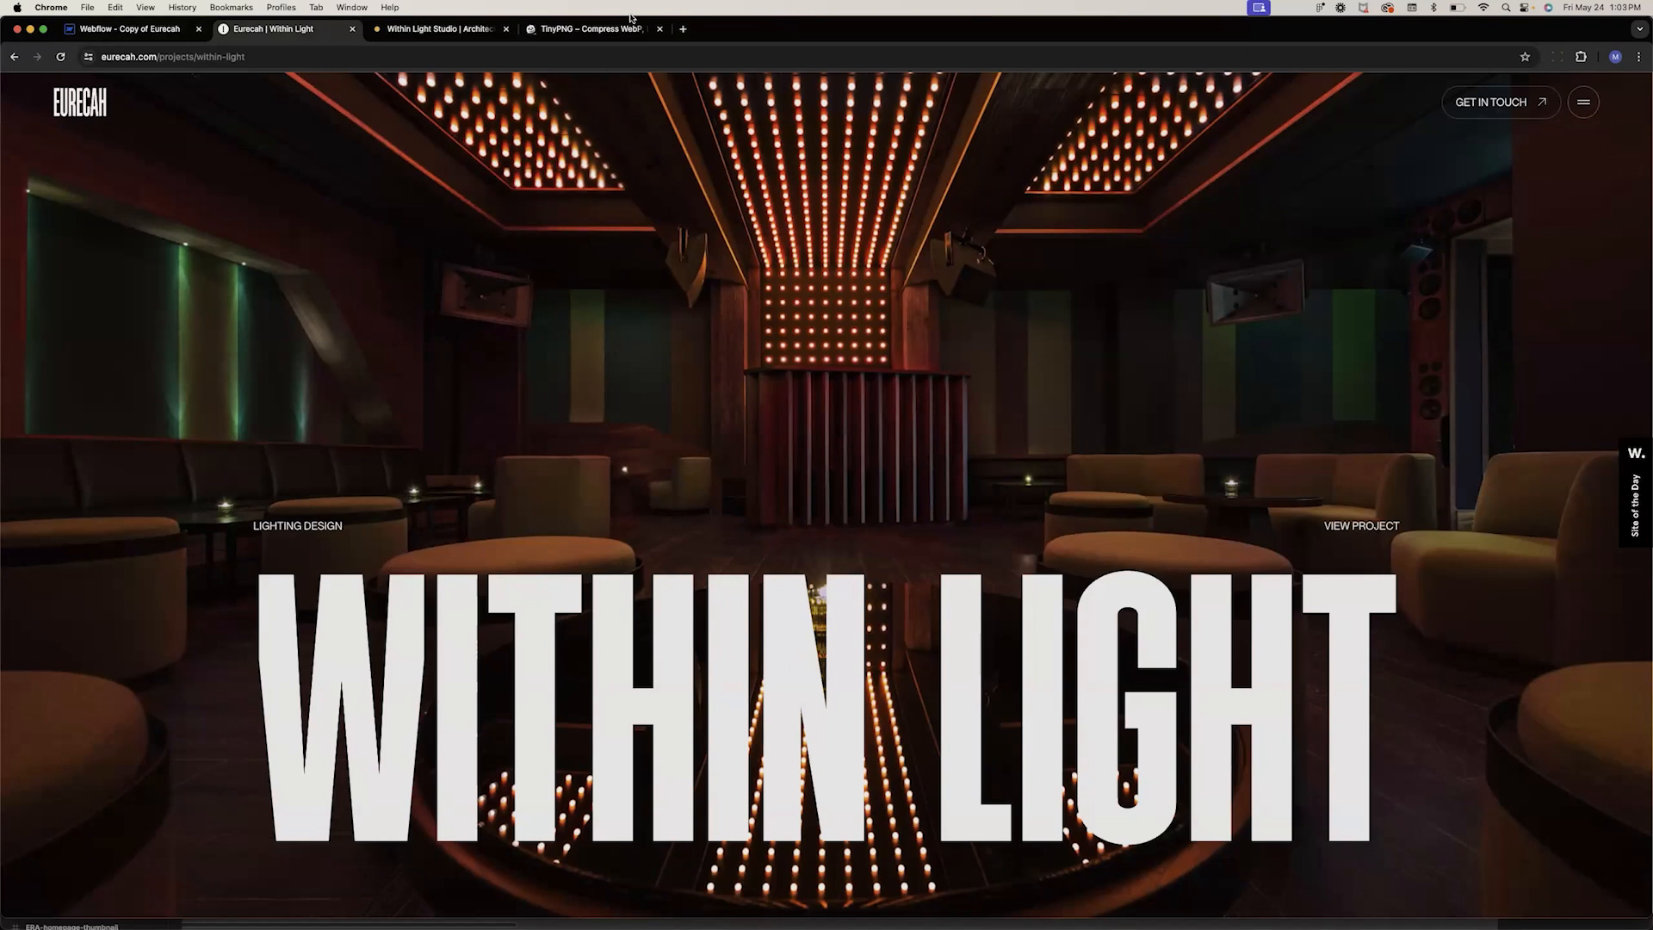
pyautogui.click(128, 32)
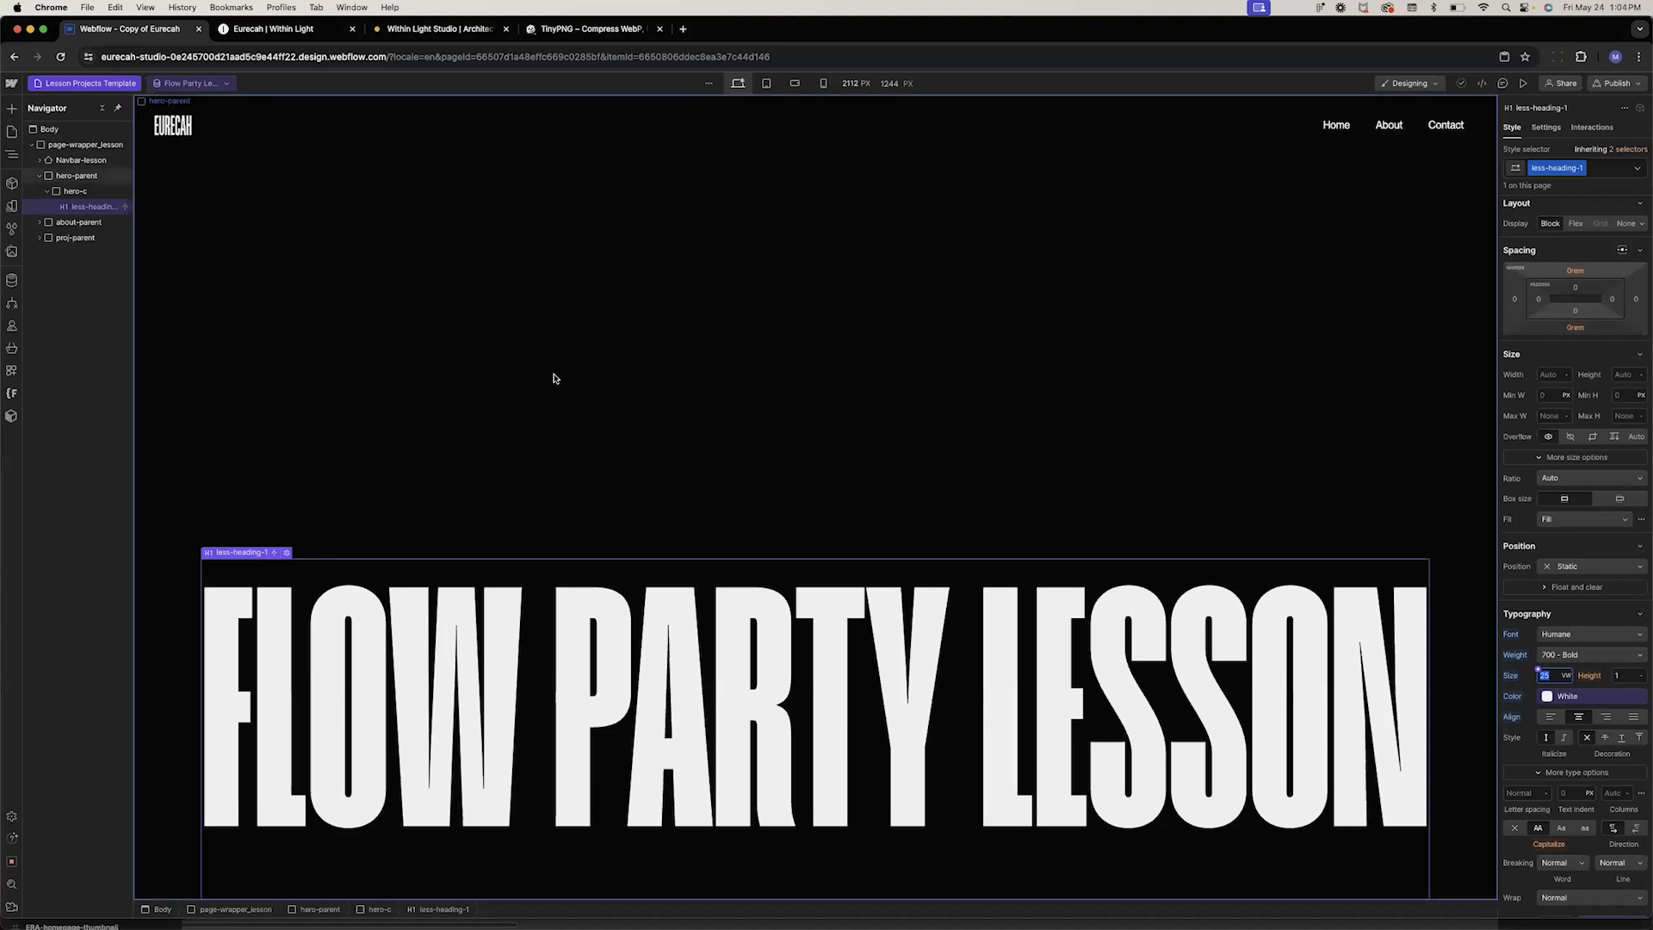
pyautogui.click(70, 192)
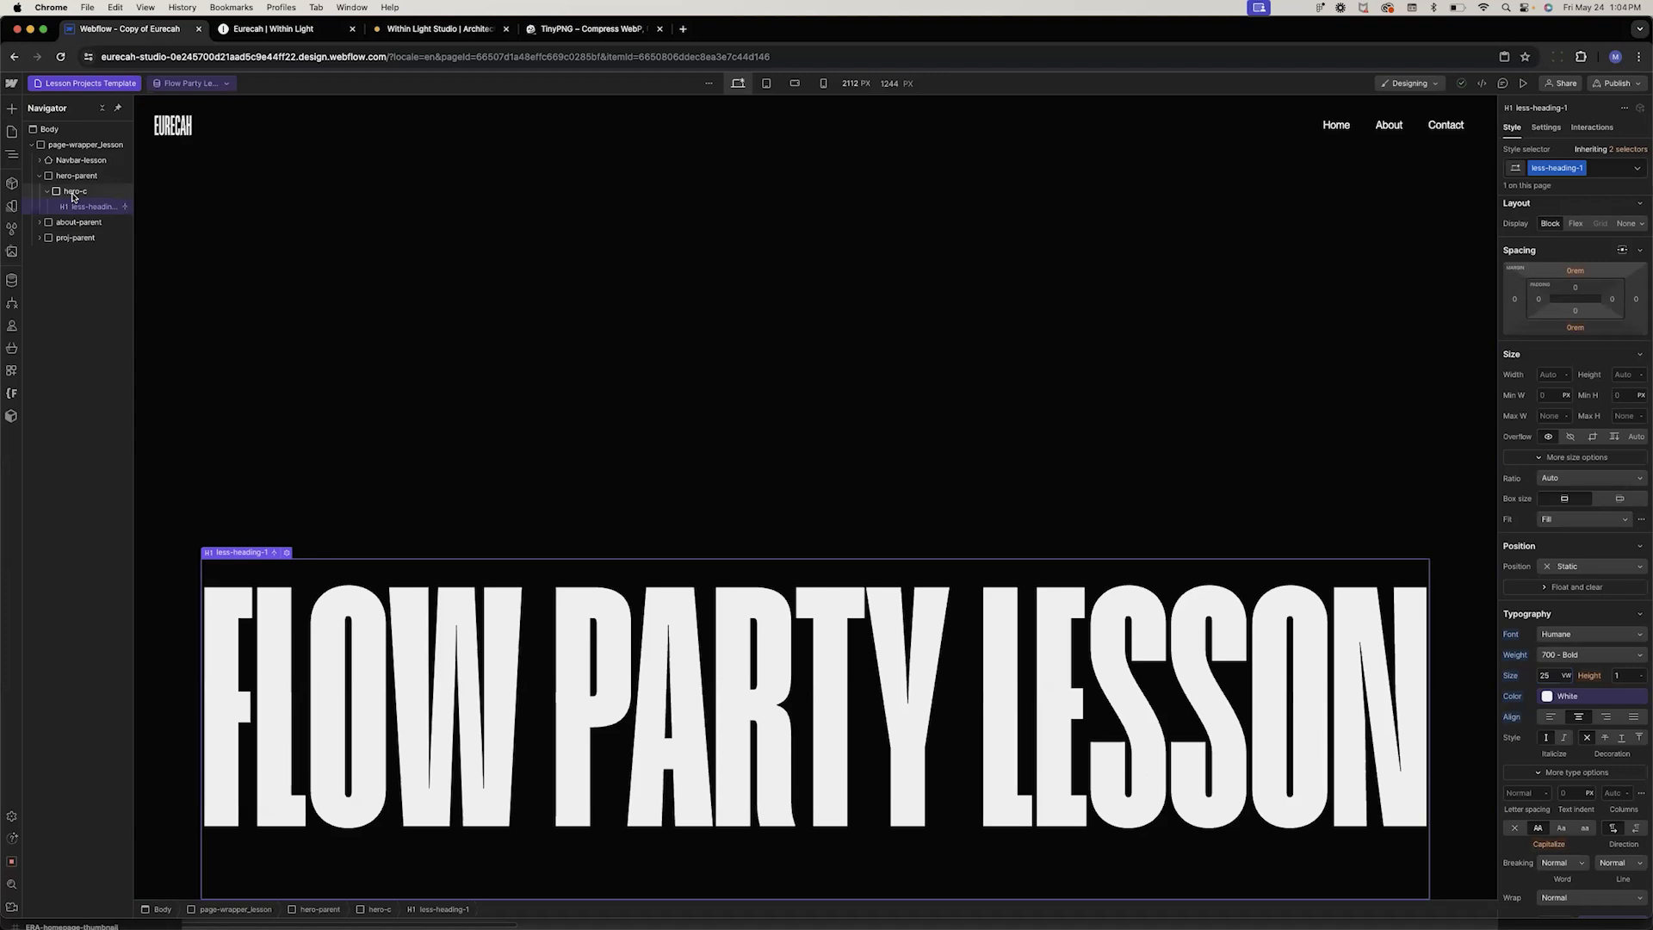
pyautogui.click(69, 178)
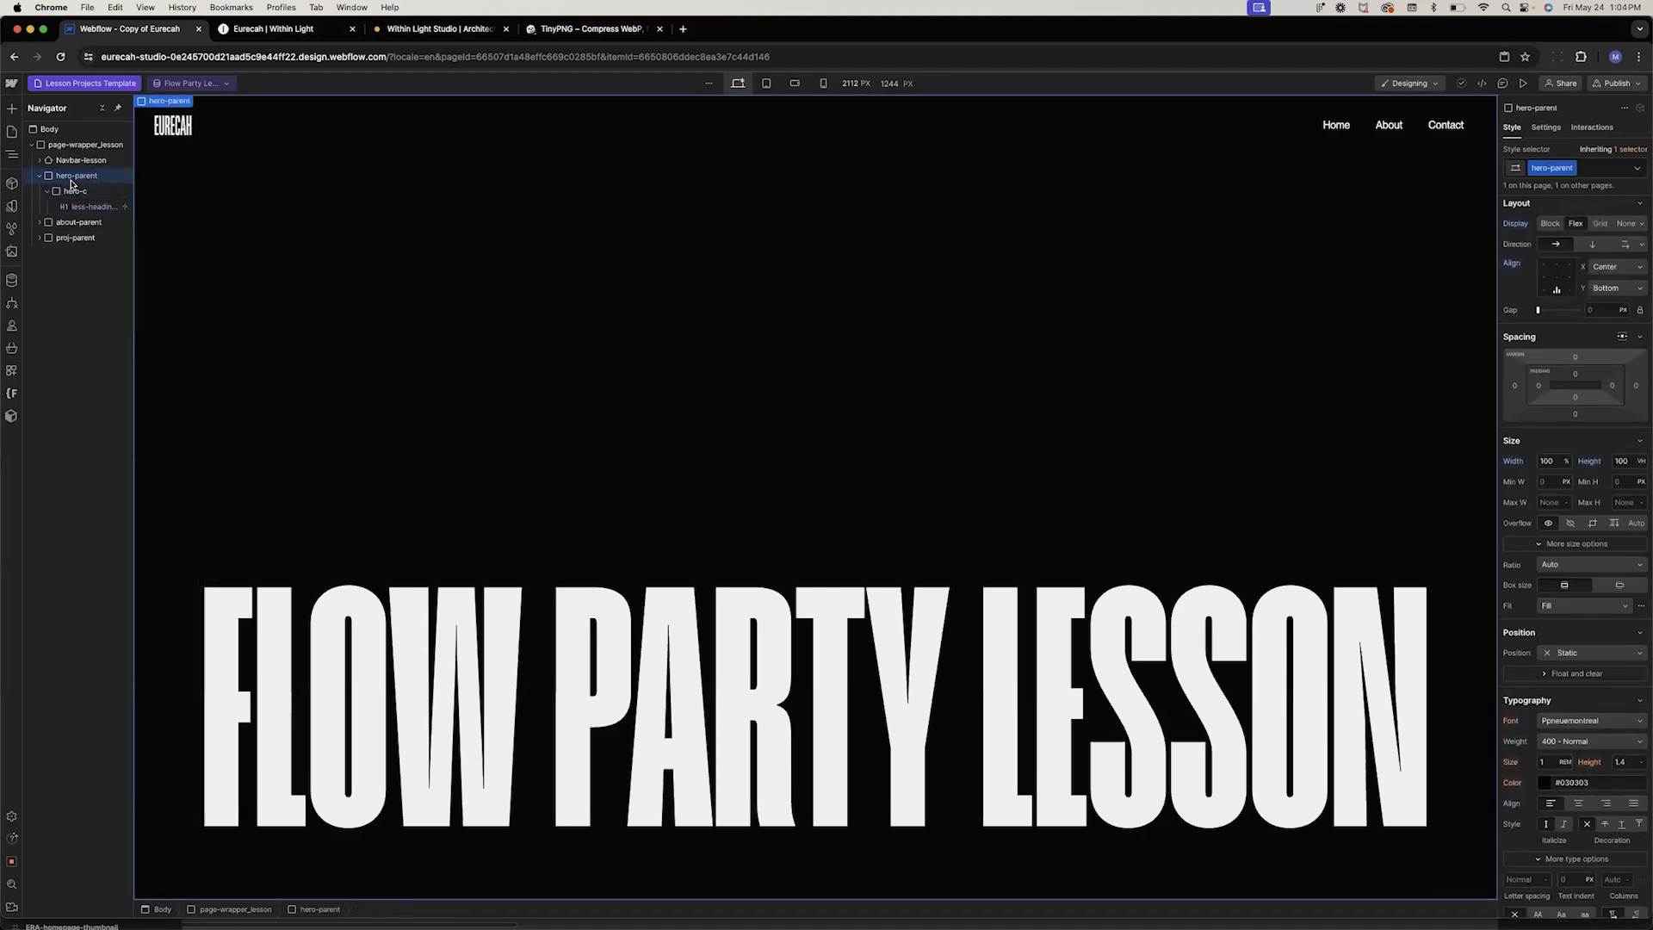
pyautogui.press('super+k')
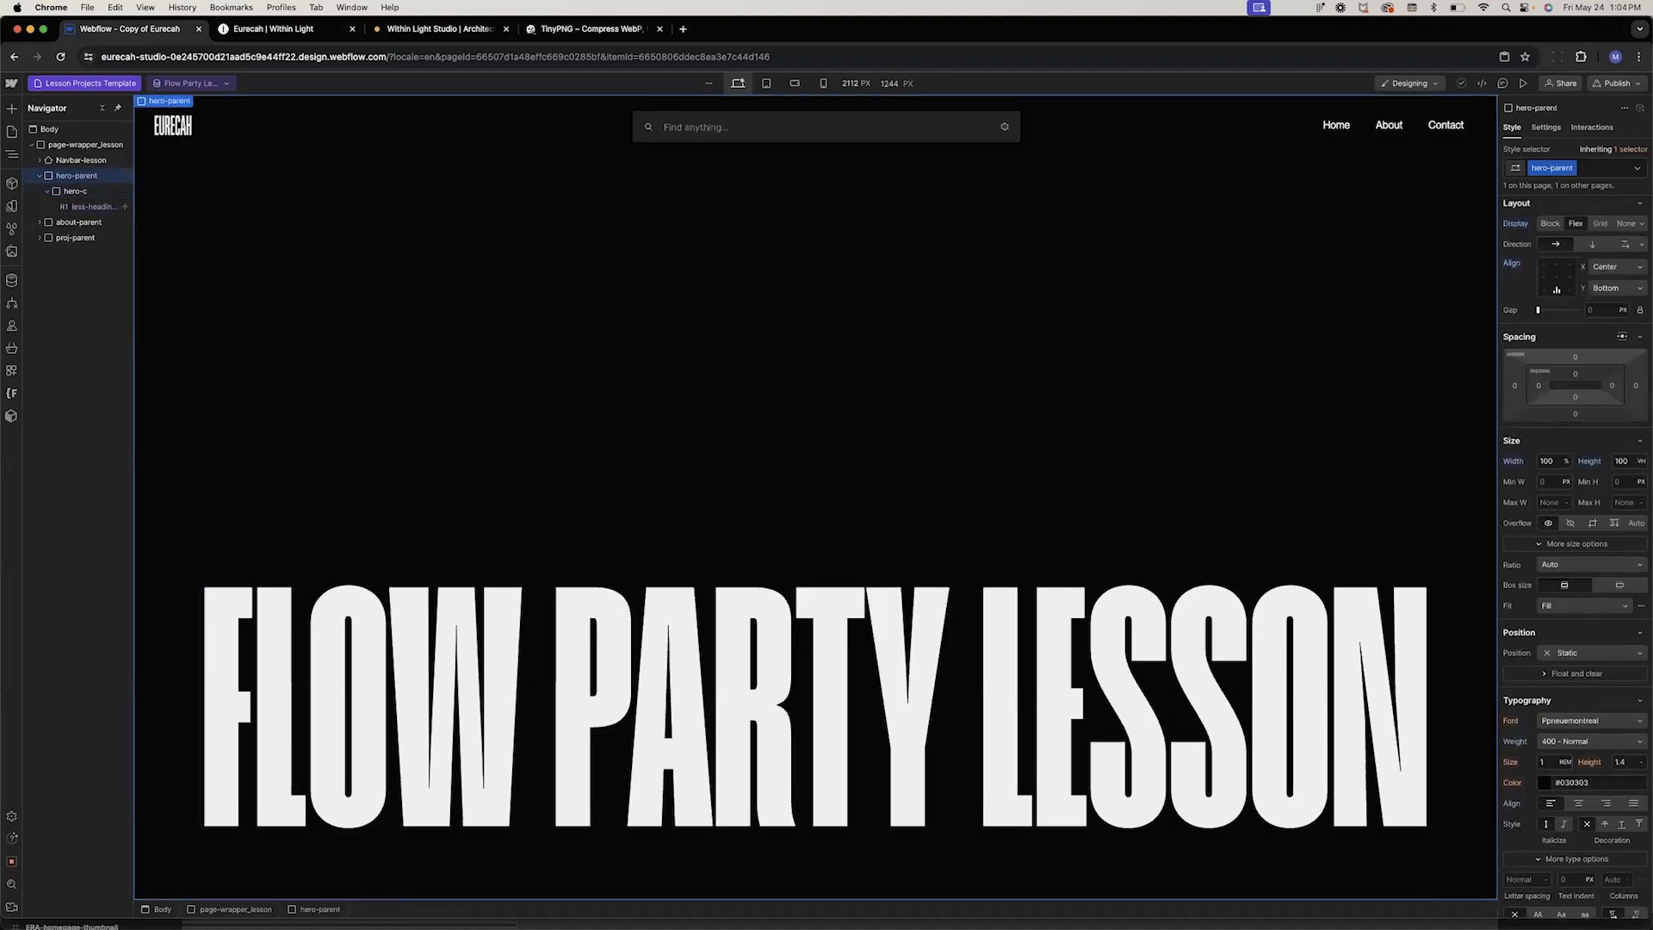
pyautogui.write('flow')
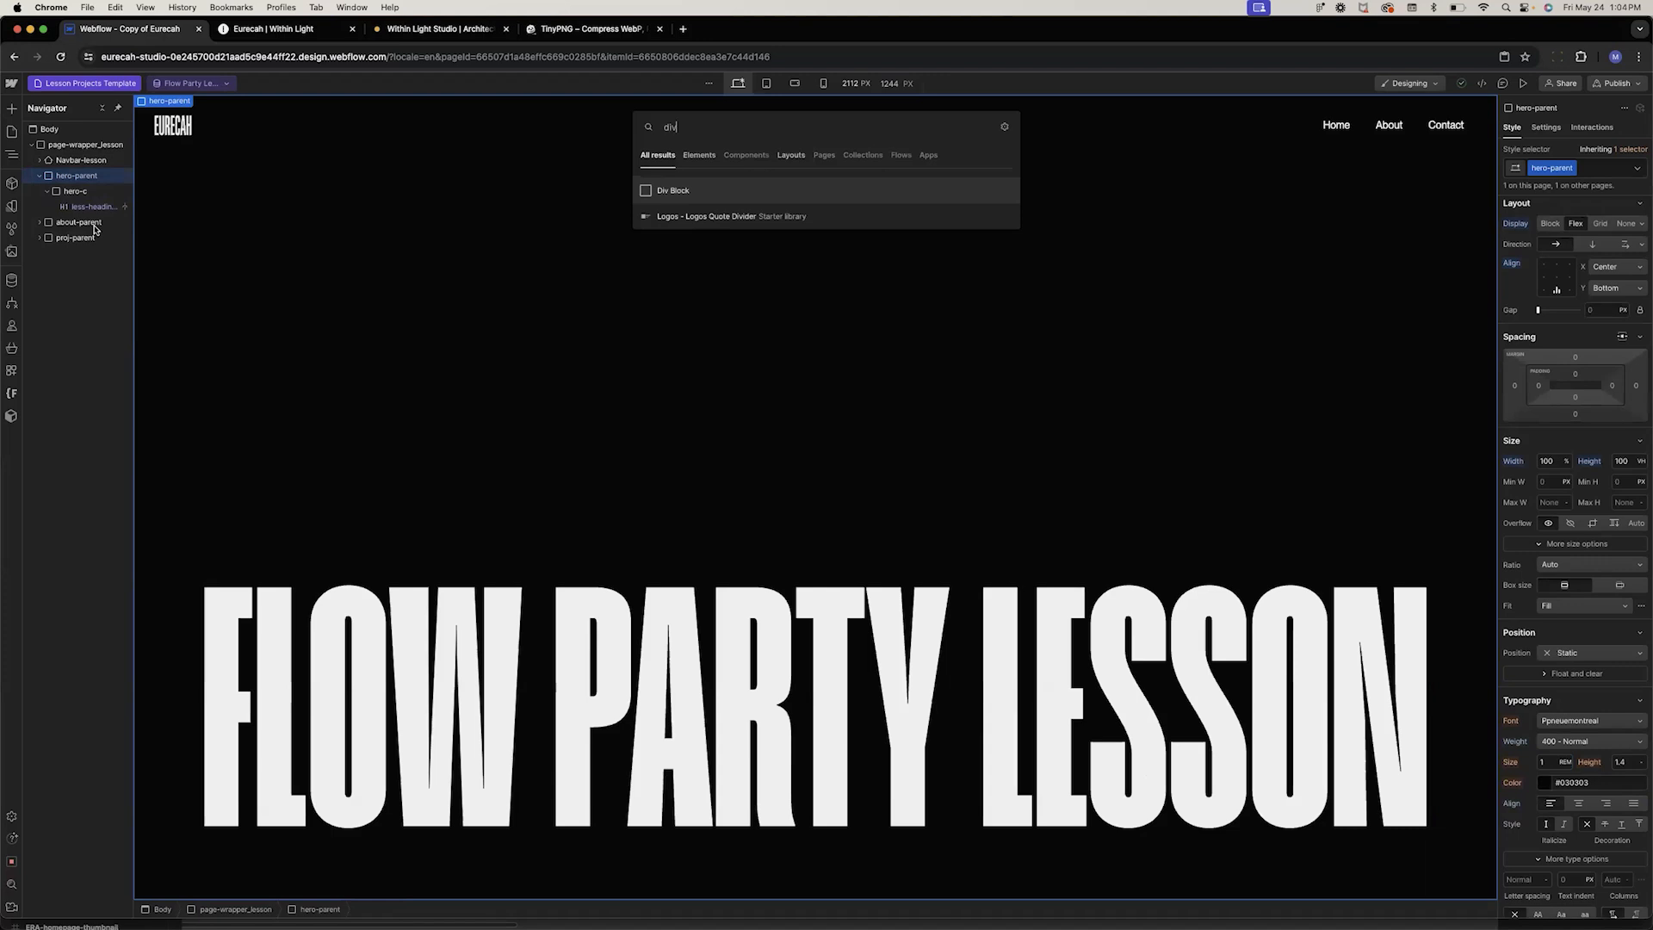
pyautogui.press('Escape')
pyautogui.press('Escape')
pyautogui.click(40, 222)
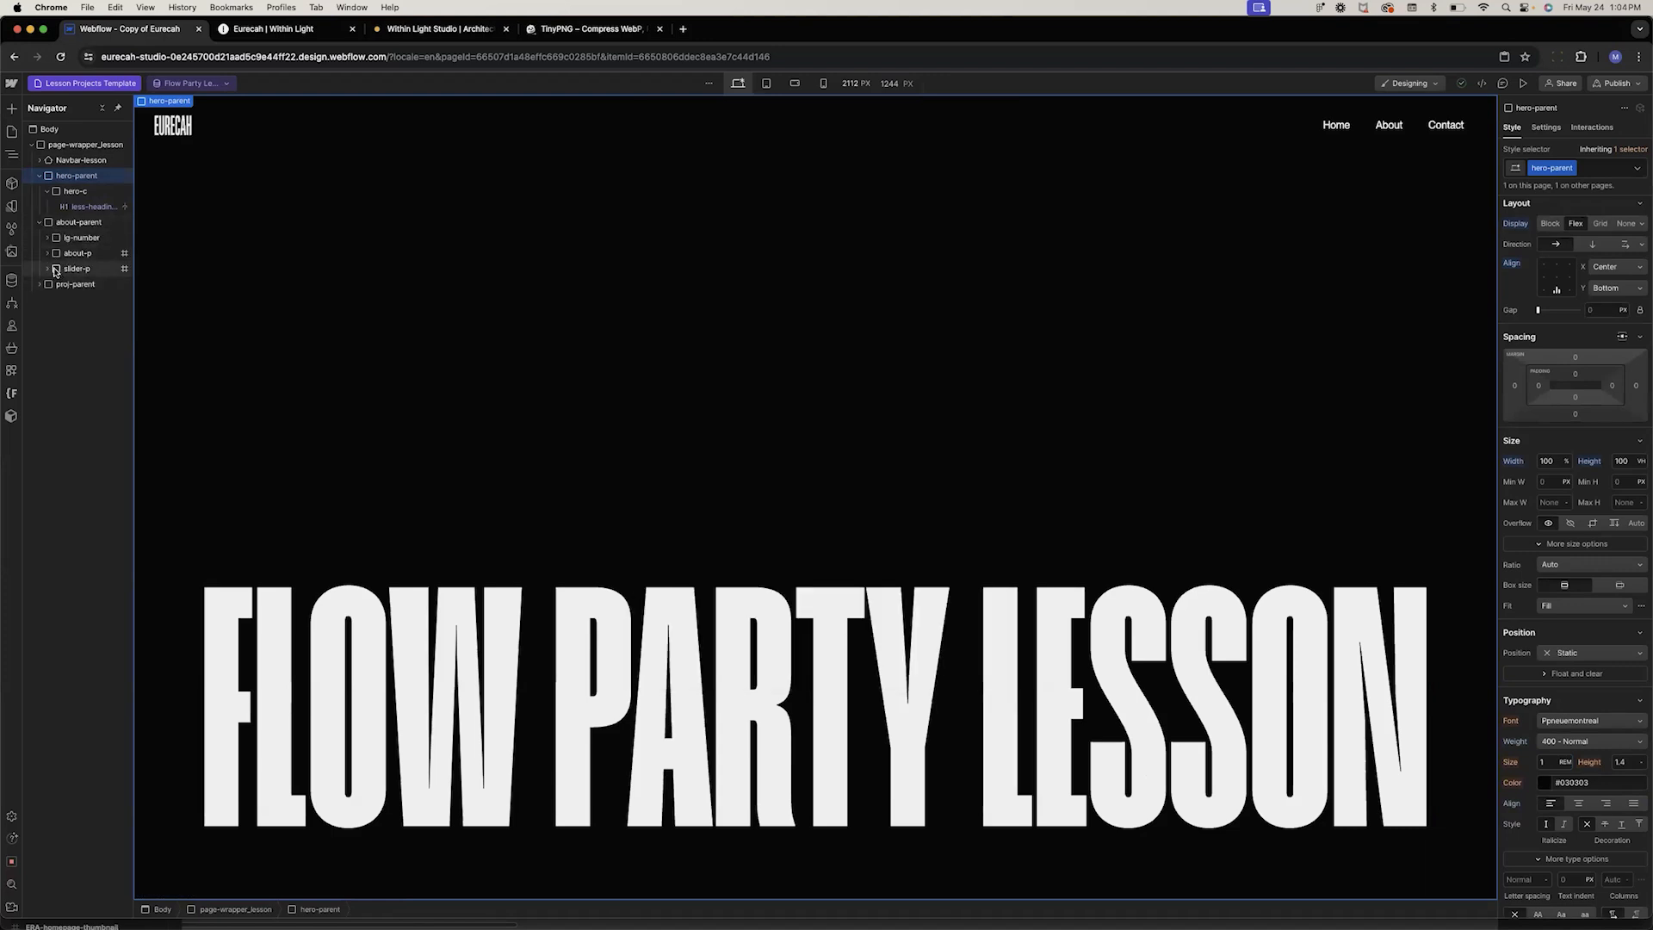
pyautogui.click(40, 222)
pyautogui.click(40, 238)
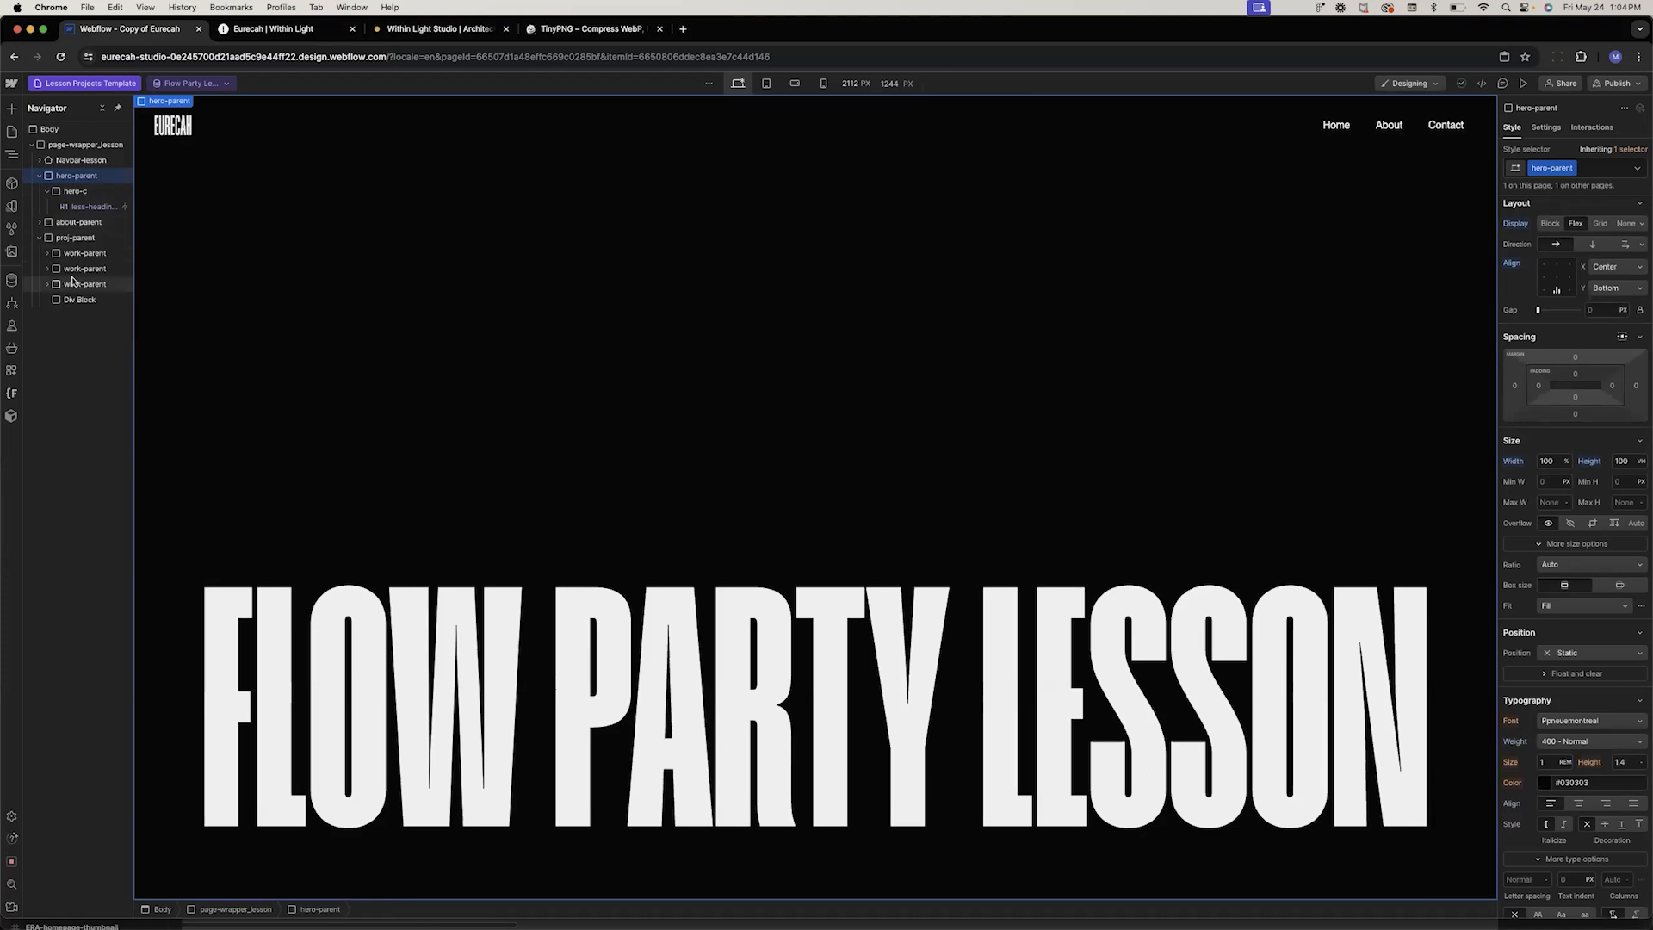
pyautogui.click(47, 253)
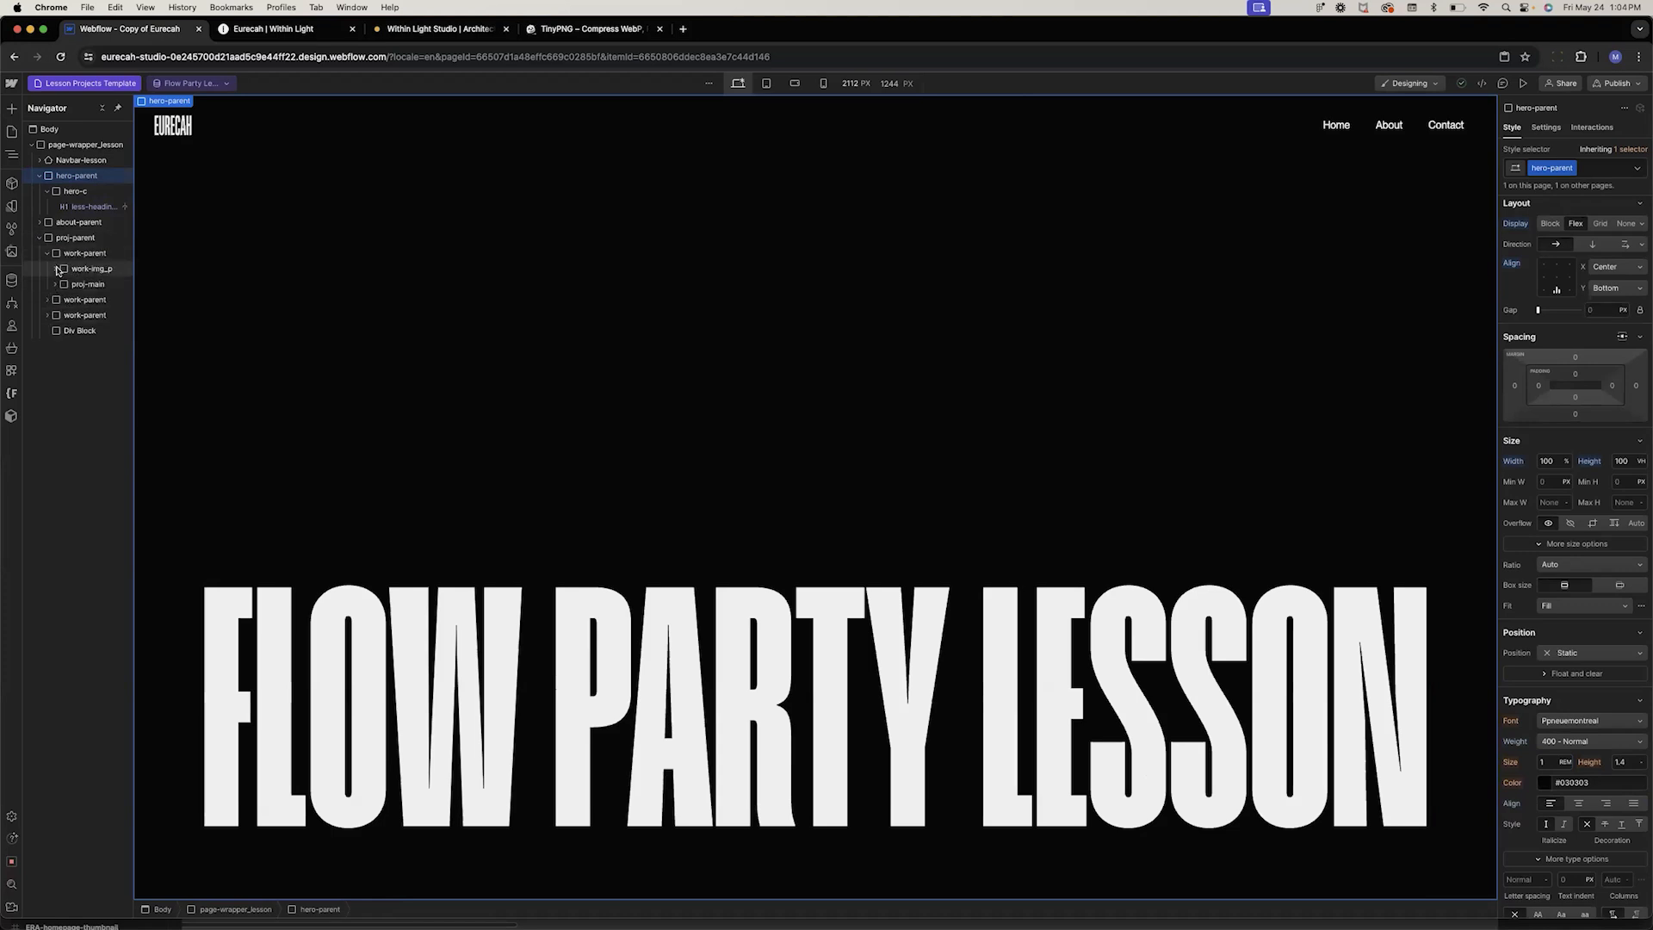
pyautogui.click(94, 269)
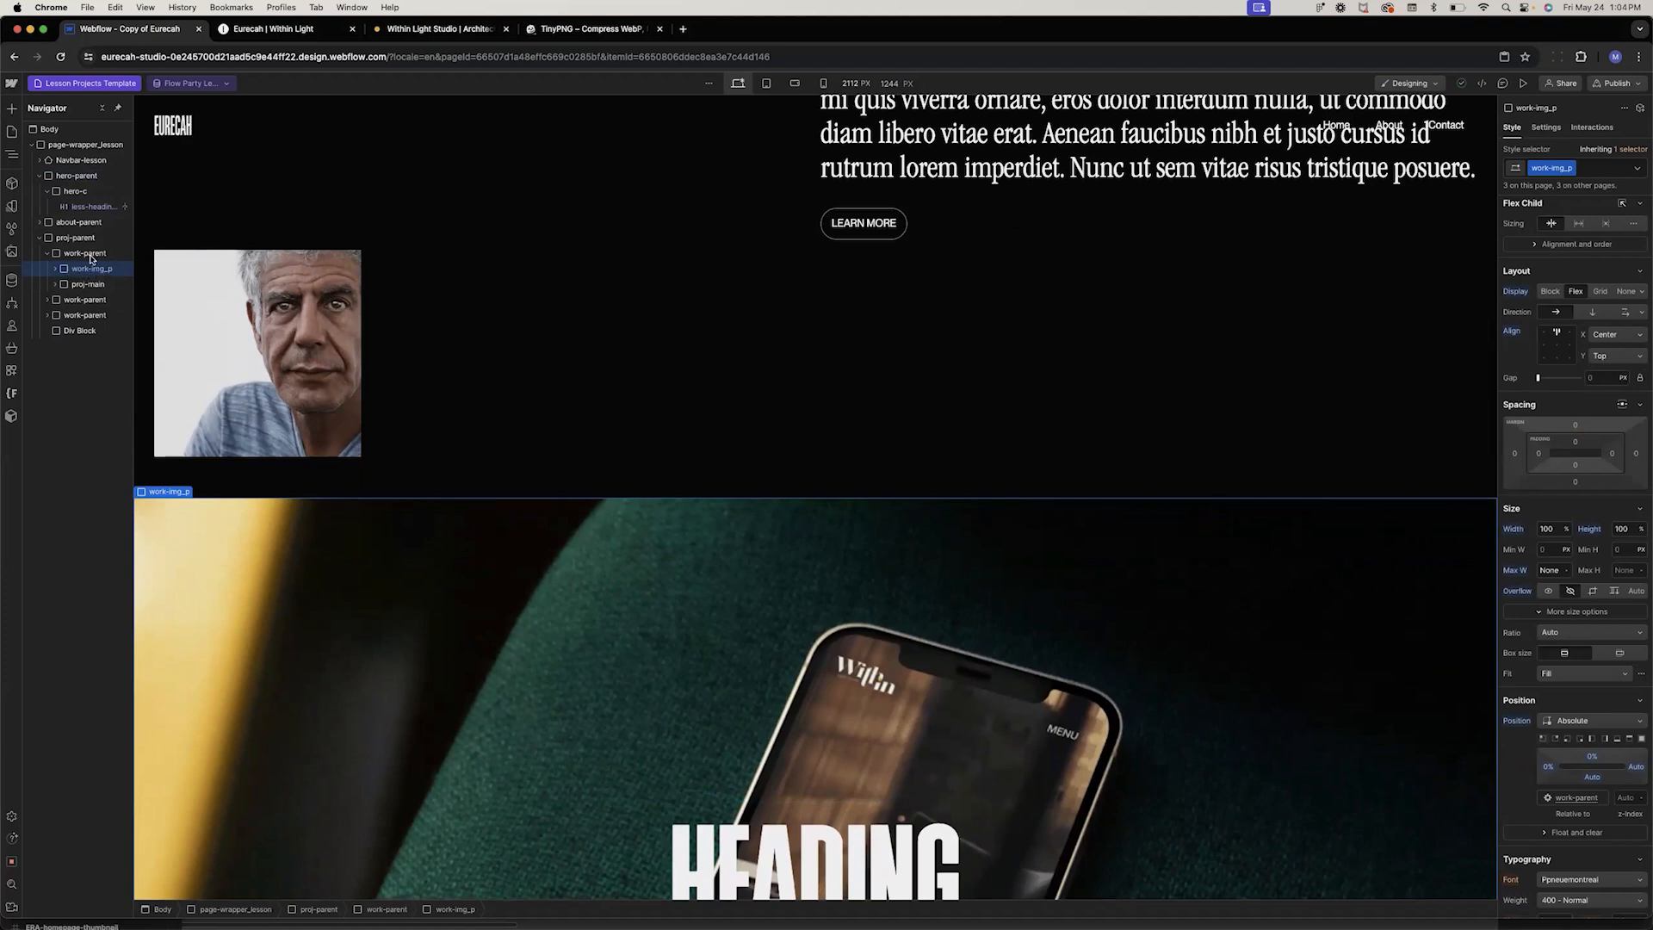
# Set hero-parent's position to Relative and paste the work image block into it
pyautogui.click(74, 176)
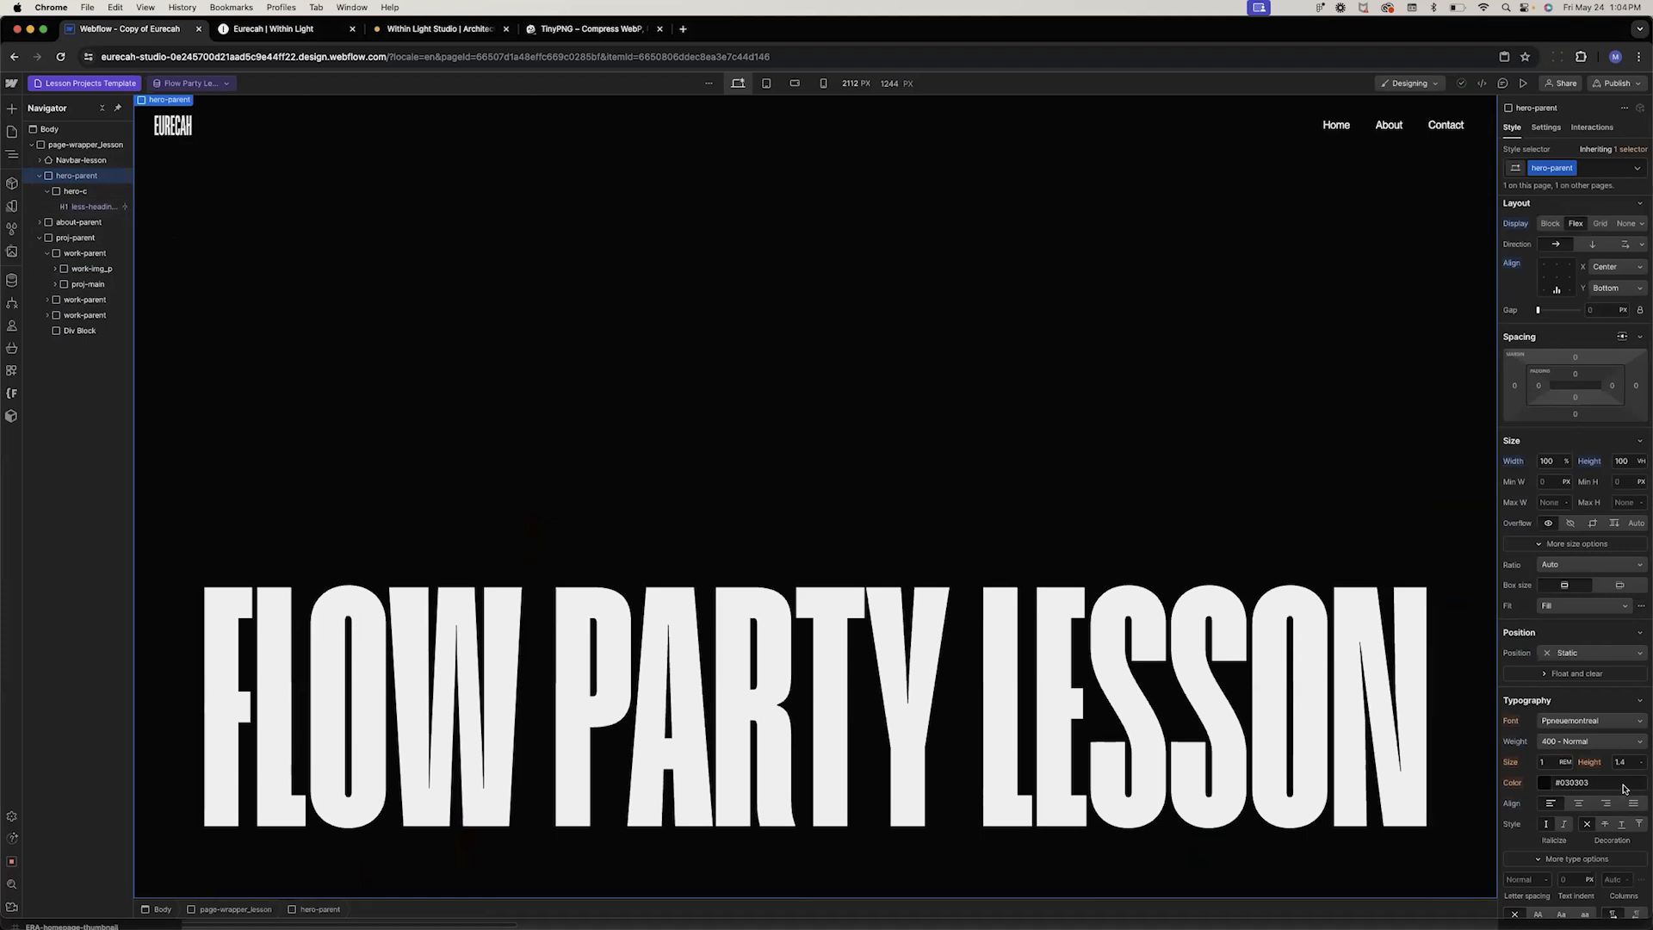
pyautogui.click(1576, 652)
pyautogui.click(1573, 668)
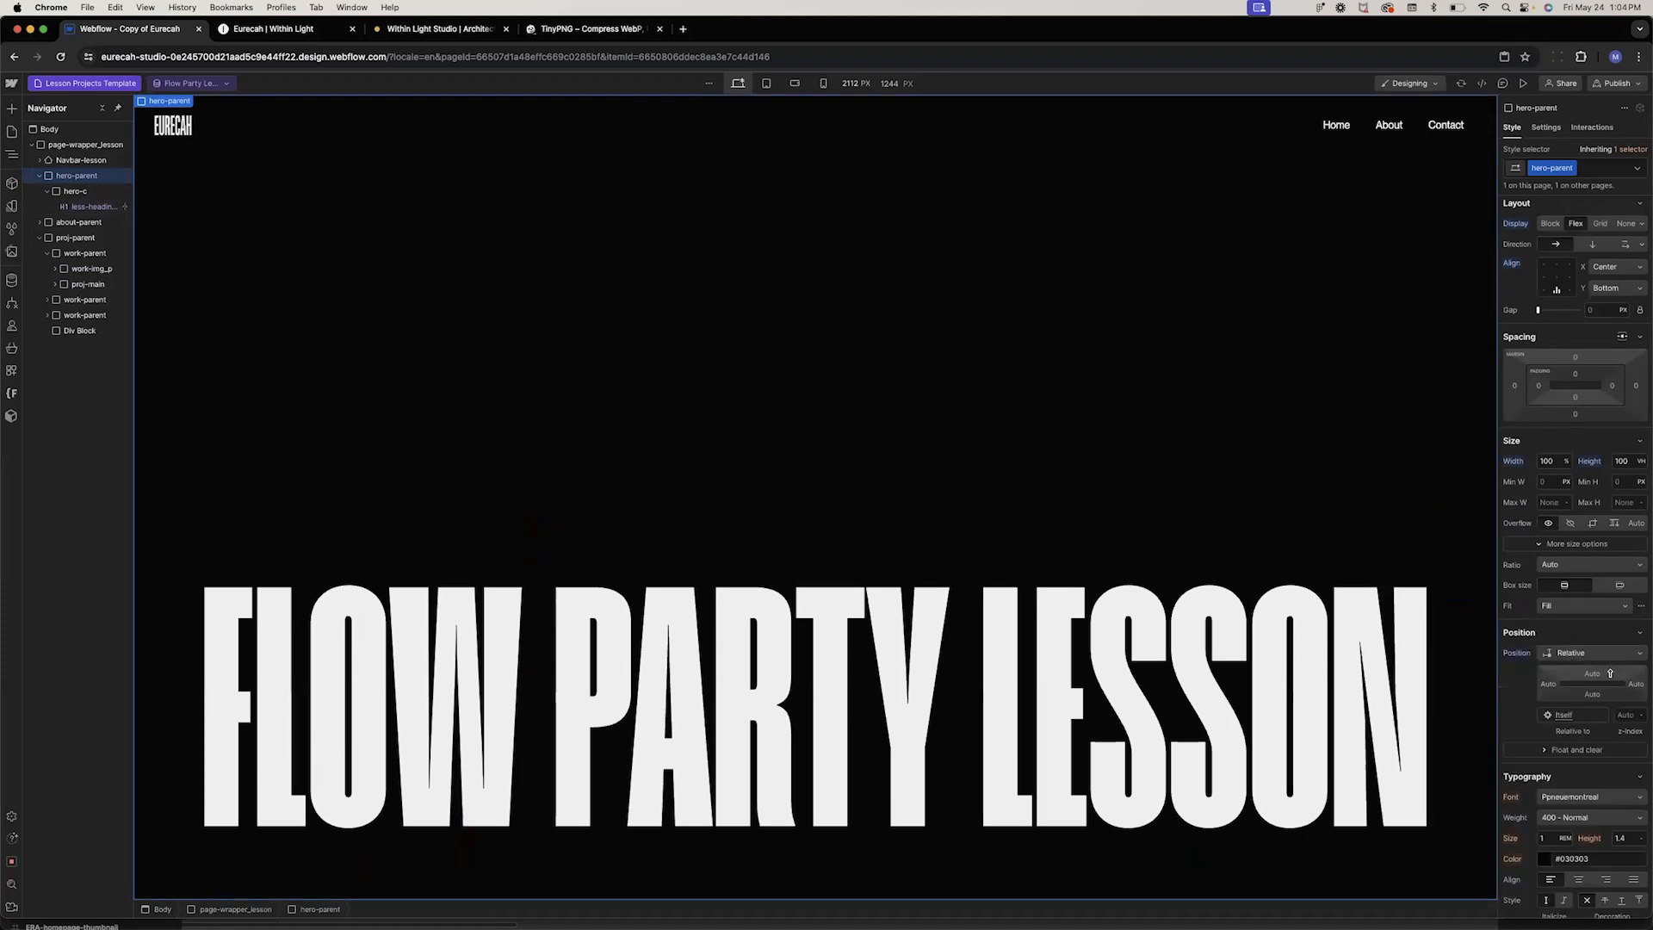
pyautogui.press('super+v')
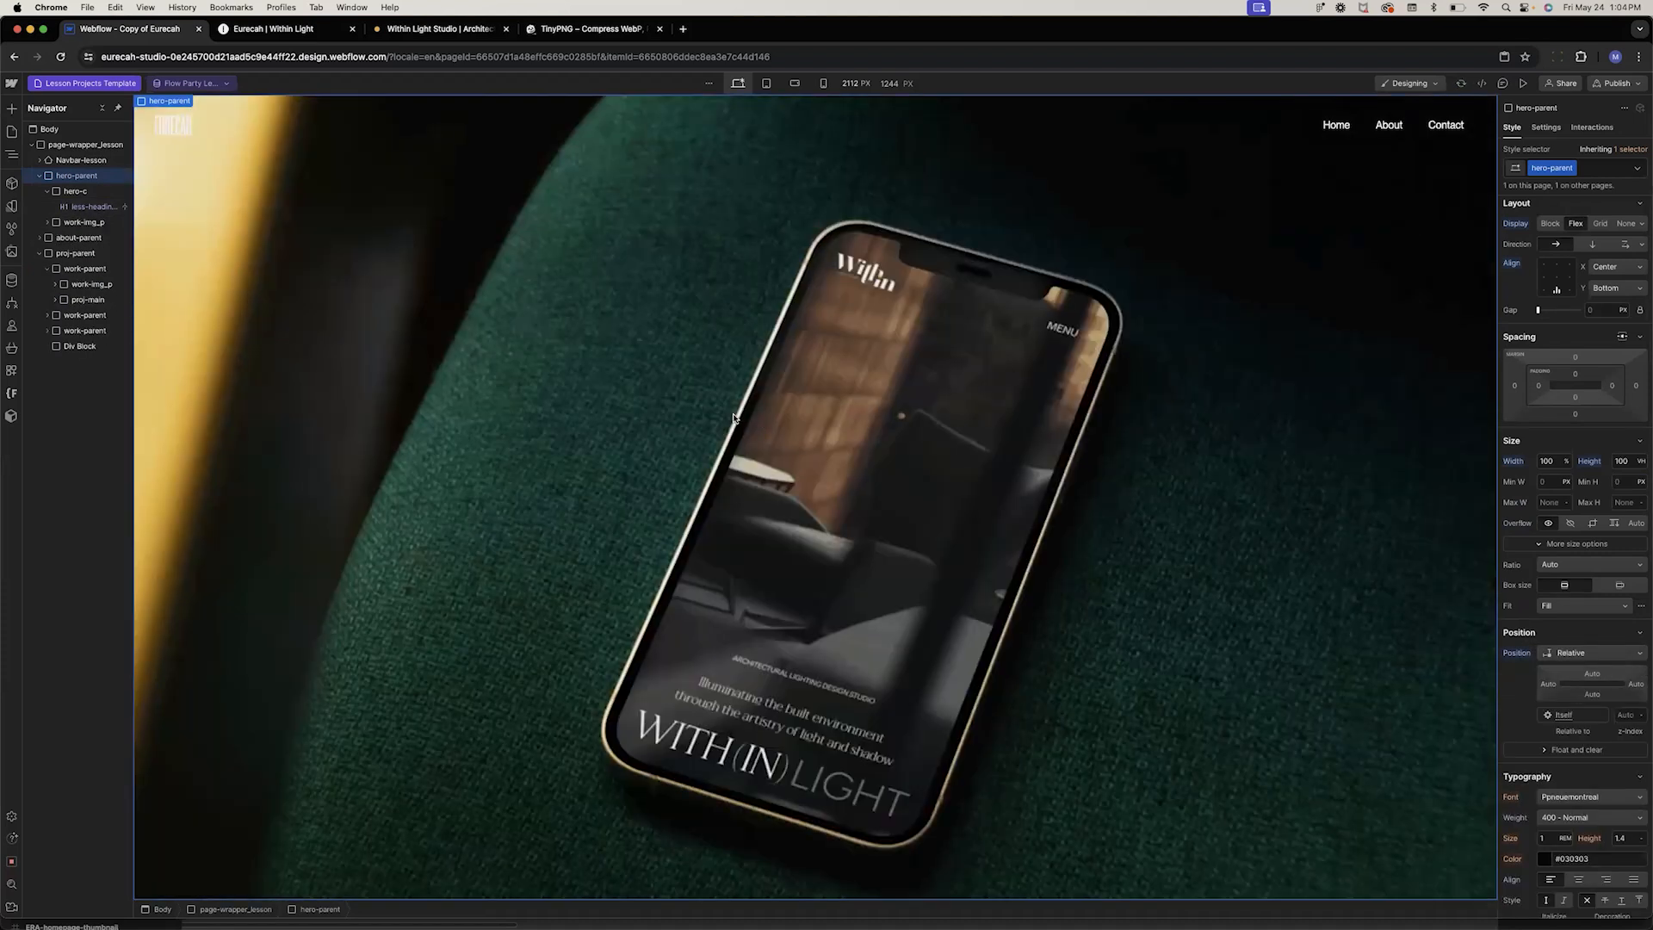
# Rename the pasted image block's class to img_p
pyautogui.click(71, 225)
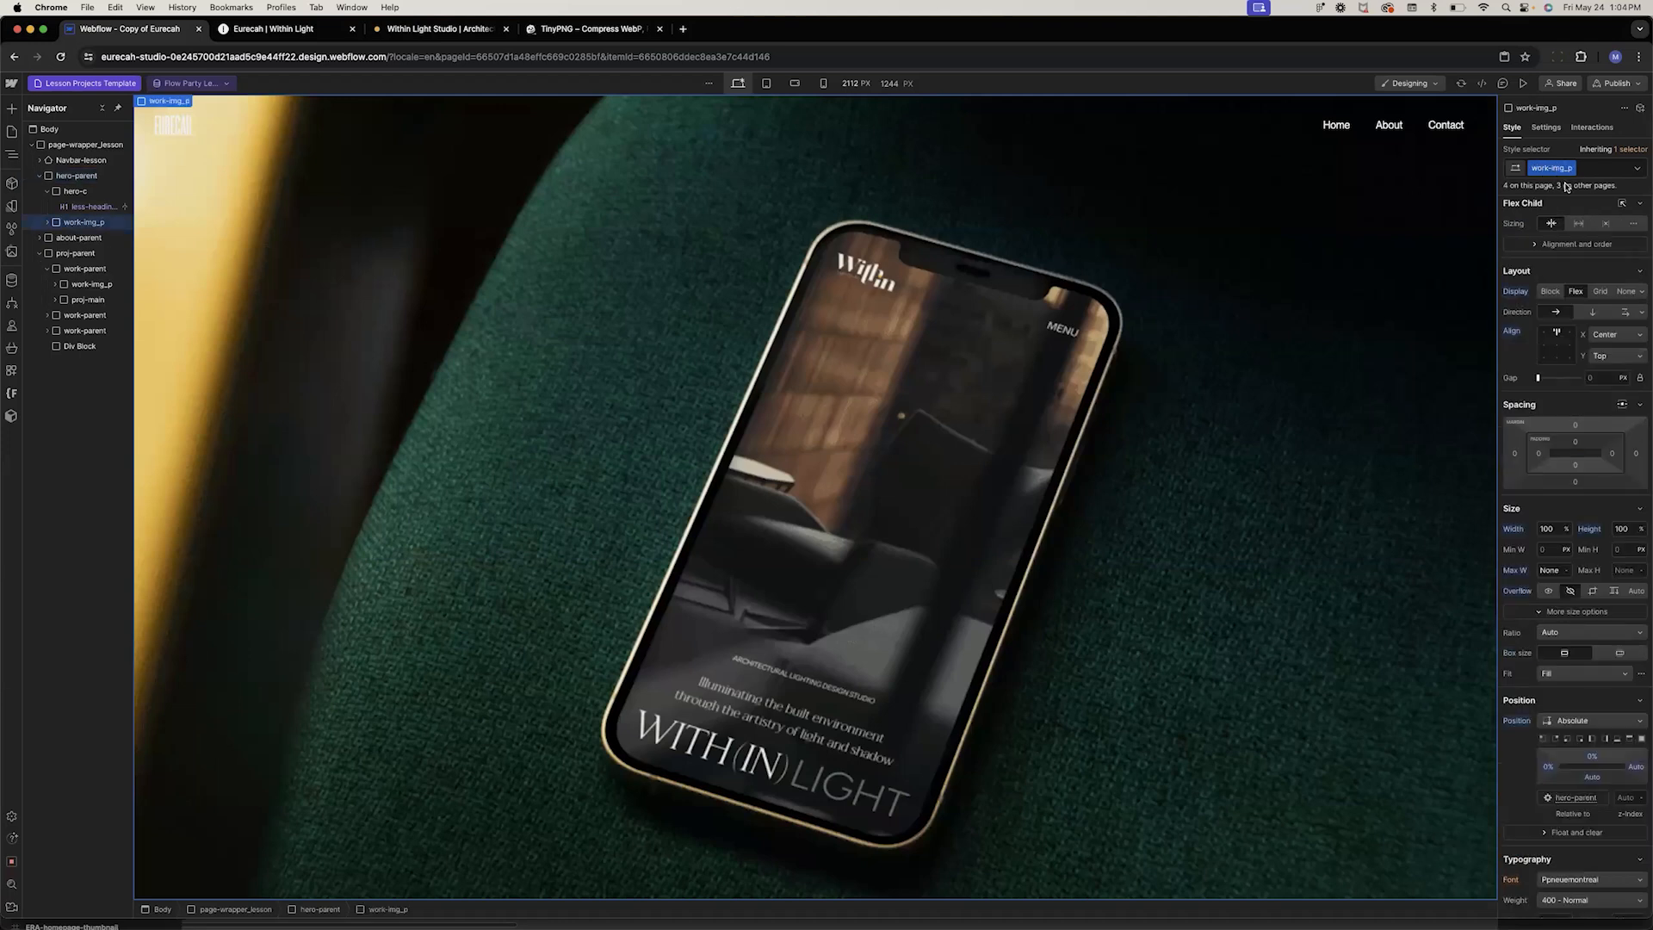
pyautogui.doubleClick(1538, 169)
pyautogui.click(1551, 169)
pyautogui.press('BackSpace')
pyautogui.press('BackSpace')
pyautogui.press('BackSpace')
pyautogui.press('BackSpace')
pyautogui.press('BackSpace')
pyautogui.press('Return')
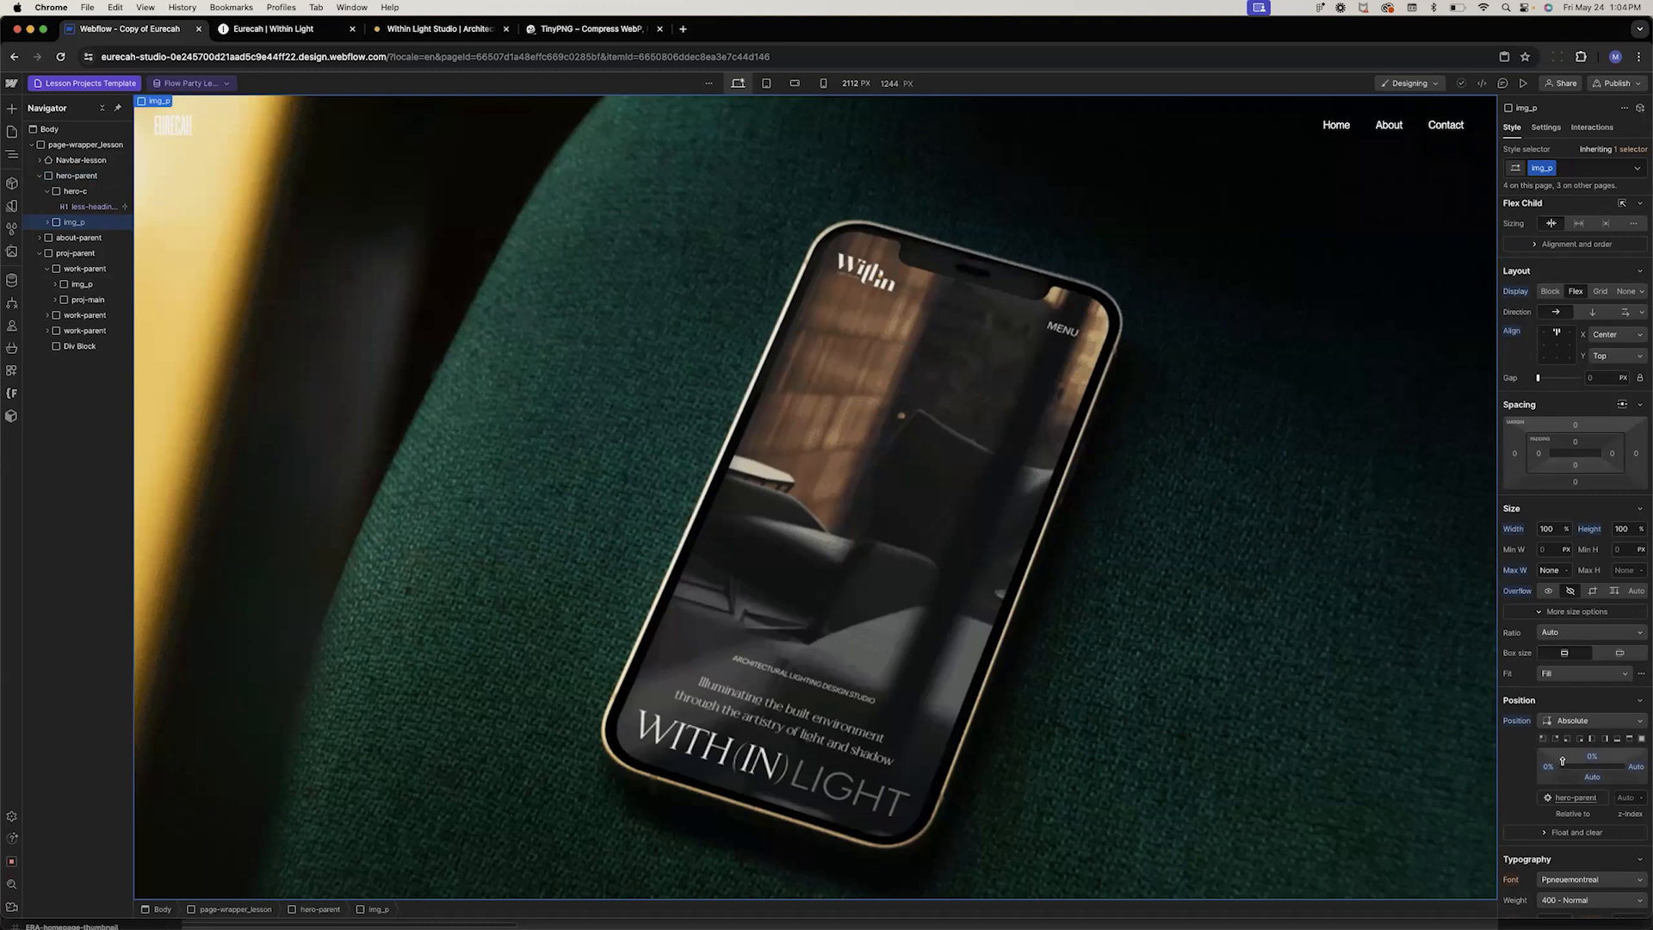
# Set the img_p block's z-index to 0
pyautogui.click(1624, 797)
pyautogui.write('-1')
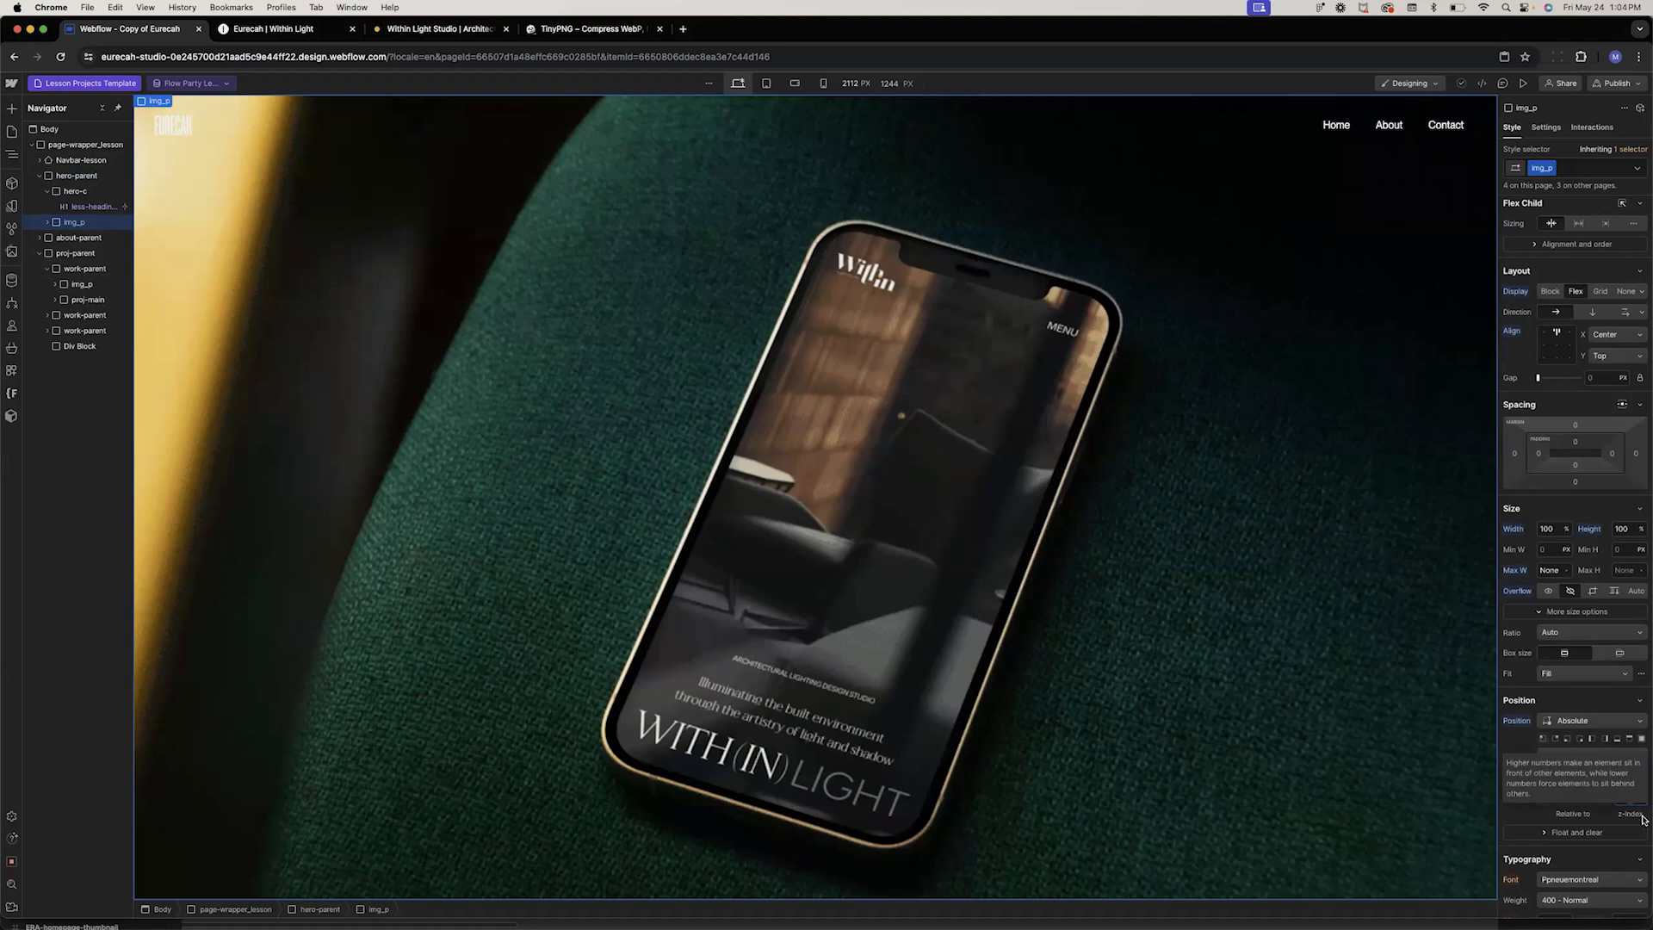
pyautogui.press('Return')
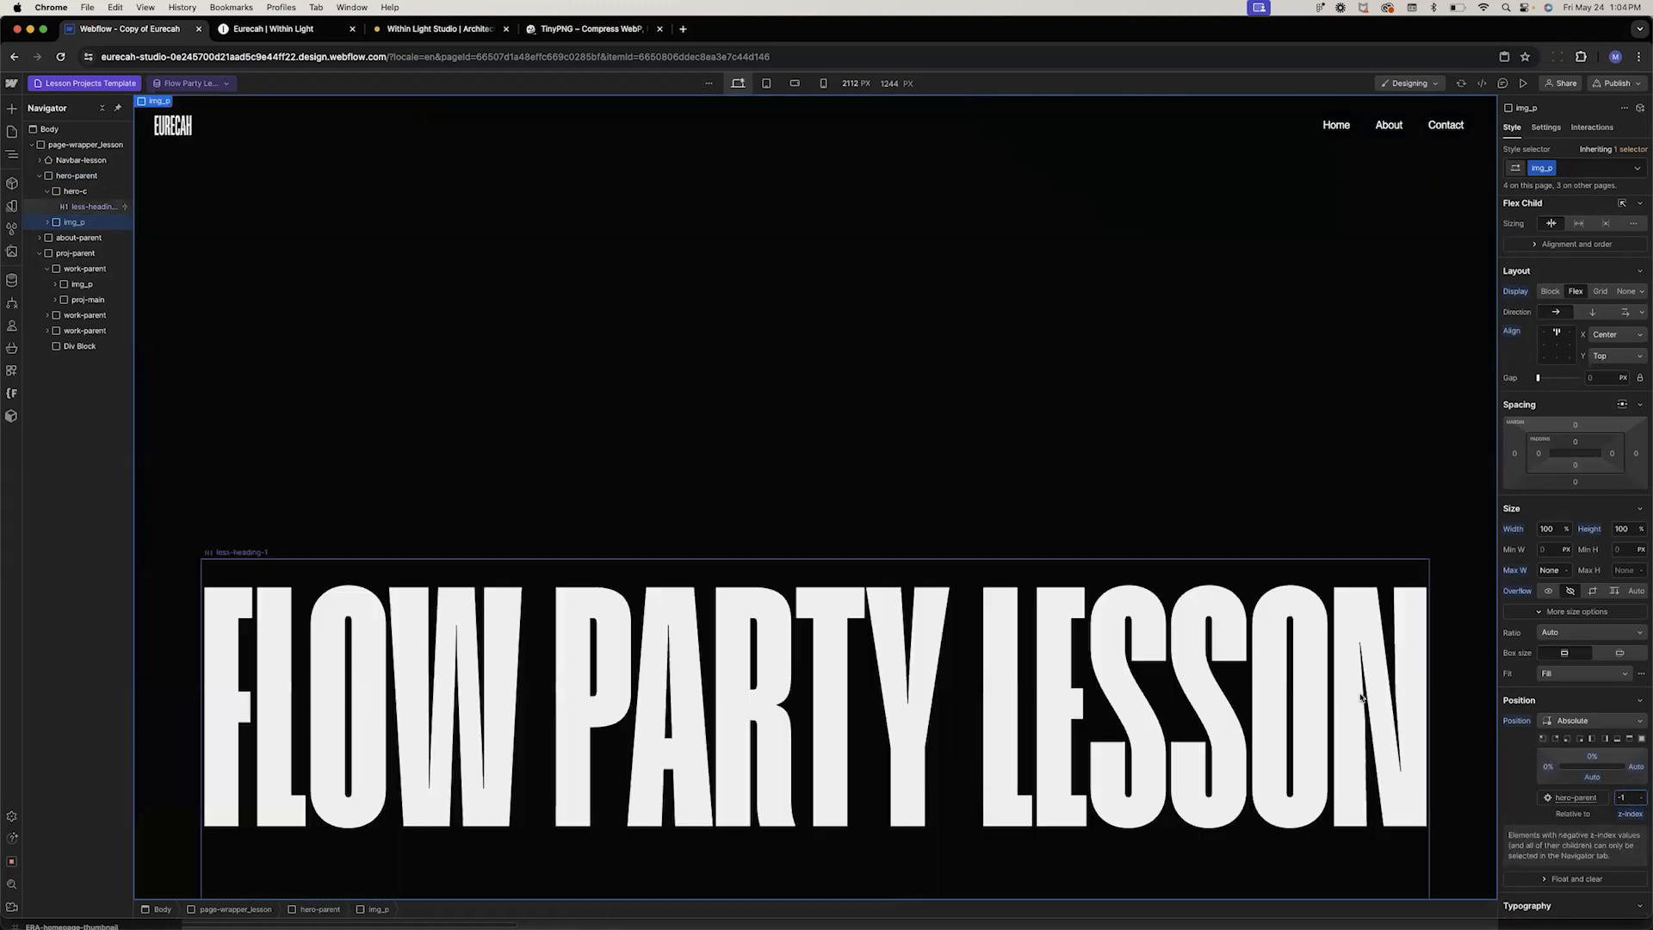
pyautogui.press('Up')
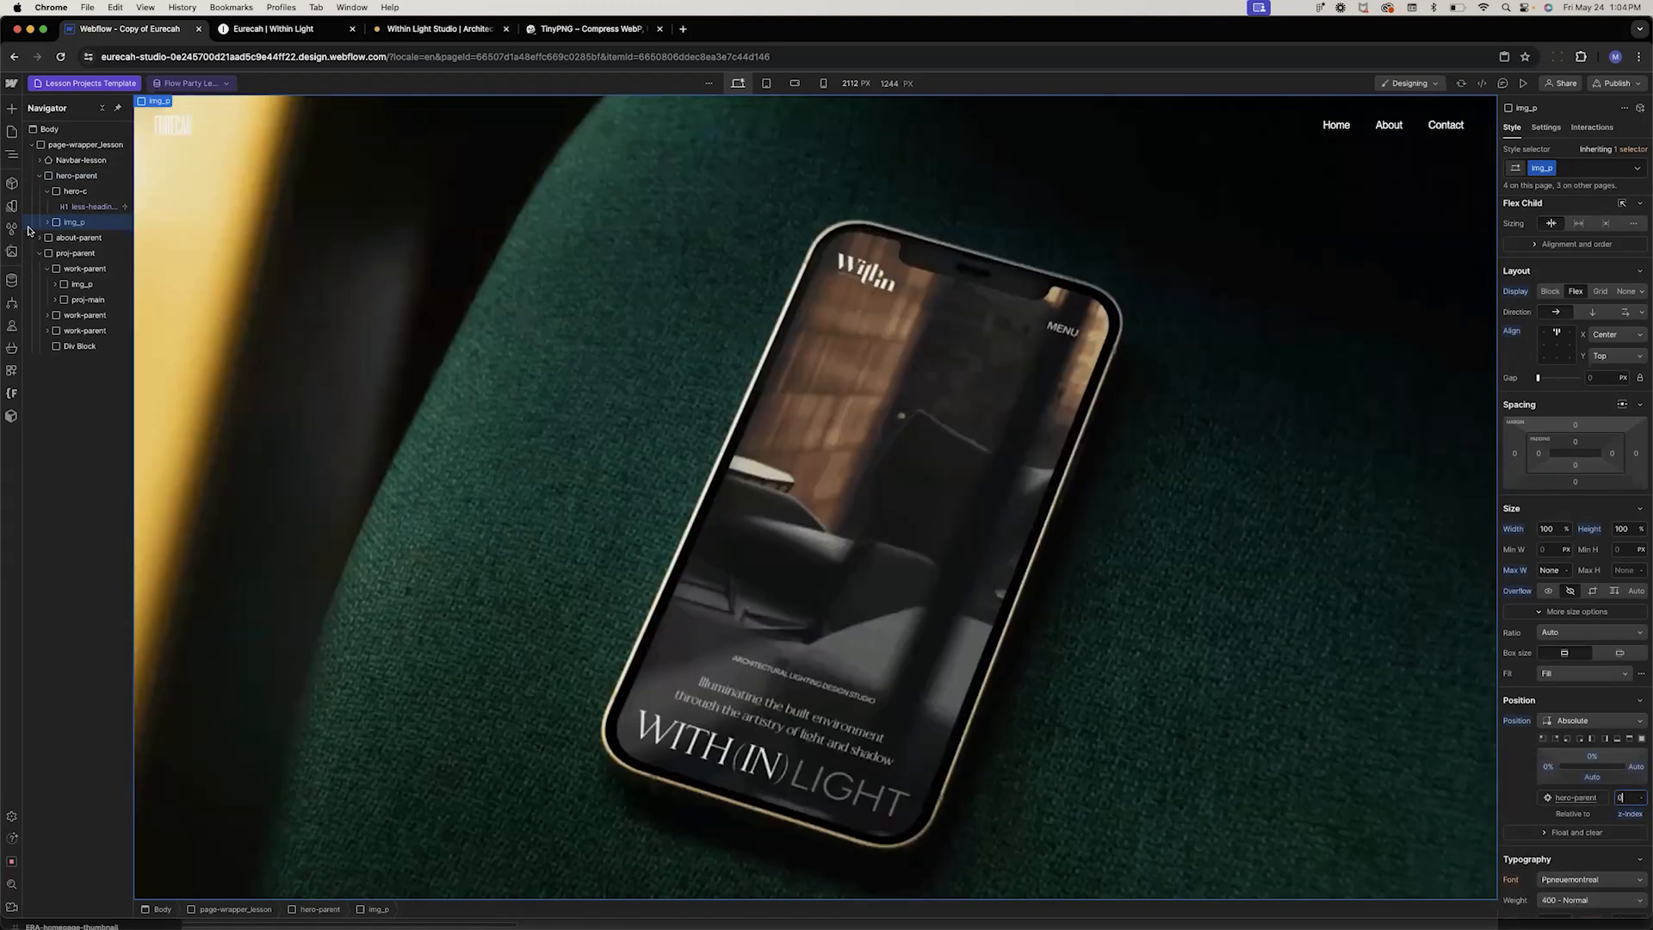
# Set the hero heading's position to Relative with a z-index of 1 so it sits above the image
pyautogui.click(75, 211)
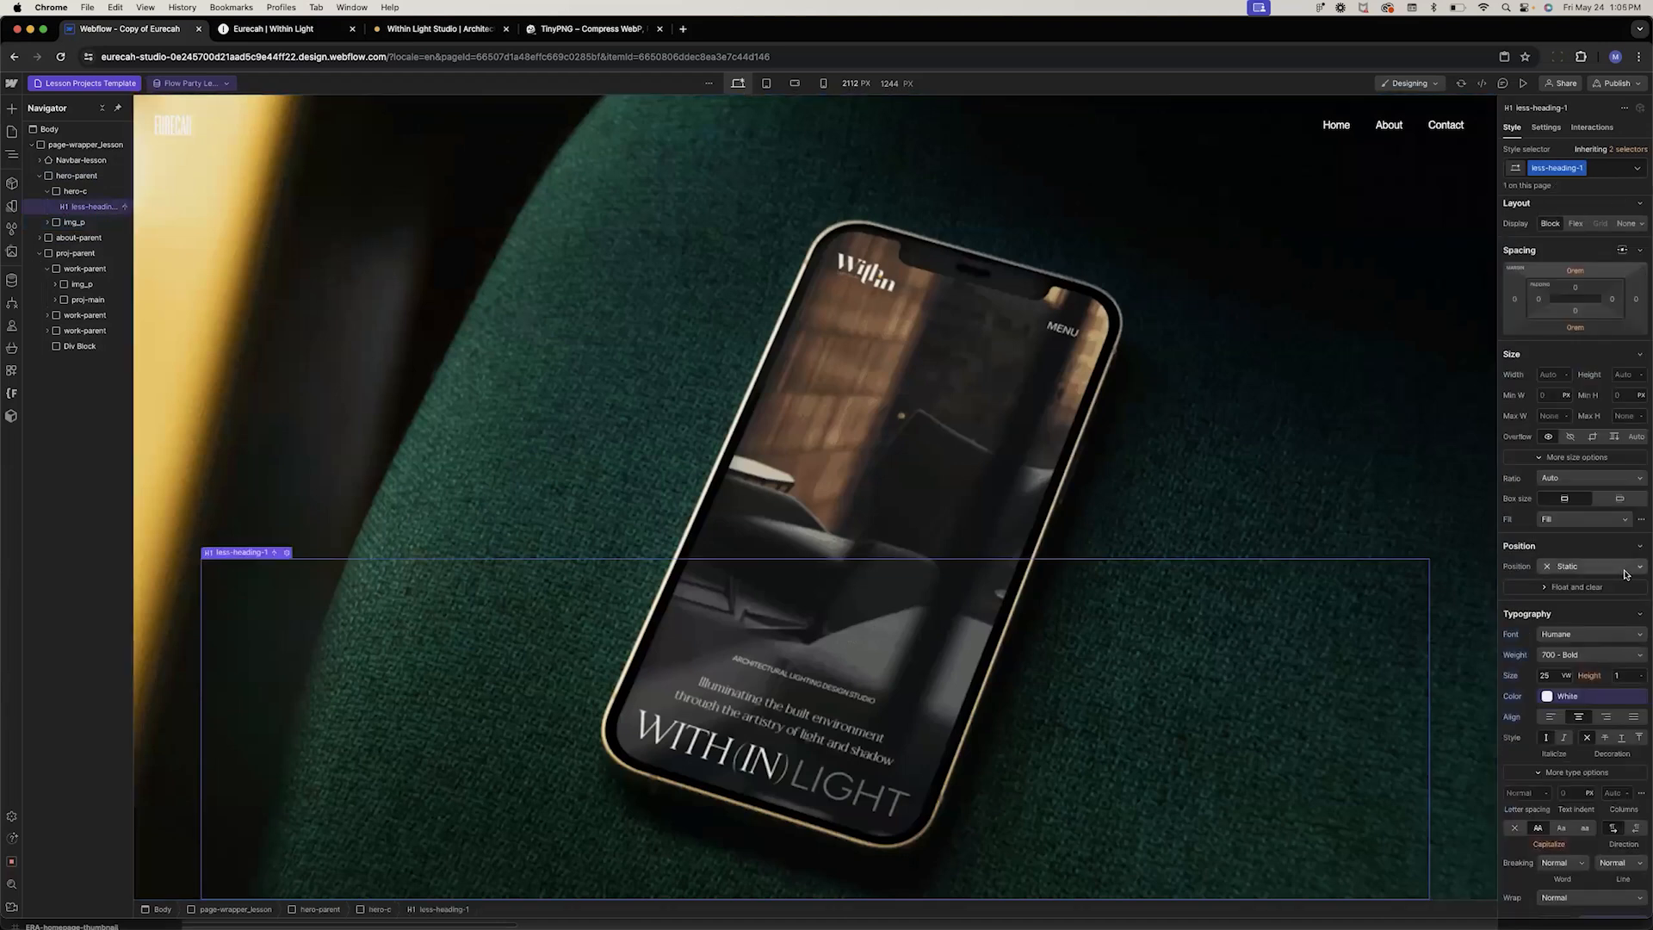
pyautogui.click(1598, 567)
pyautogui.click(1568, 589)
pyautogui.click(1626, 628)
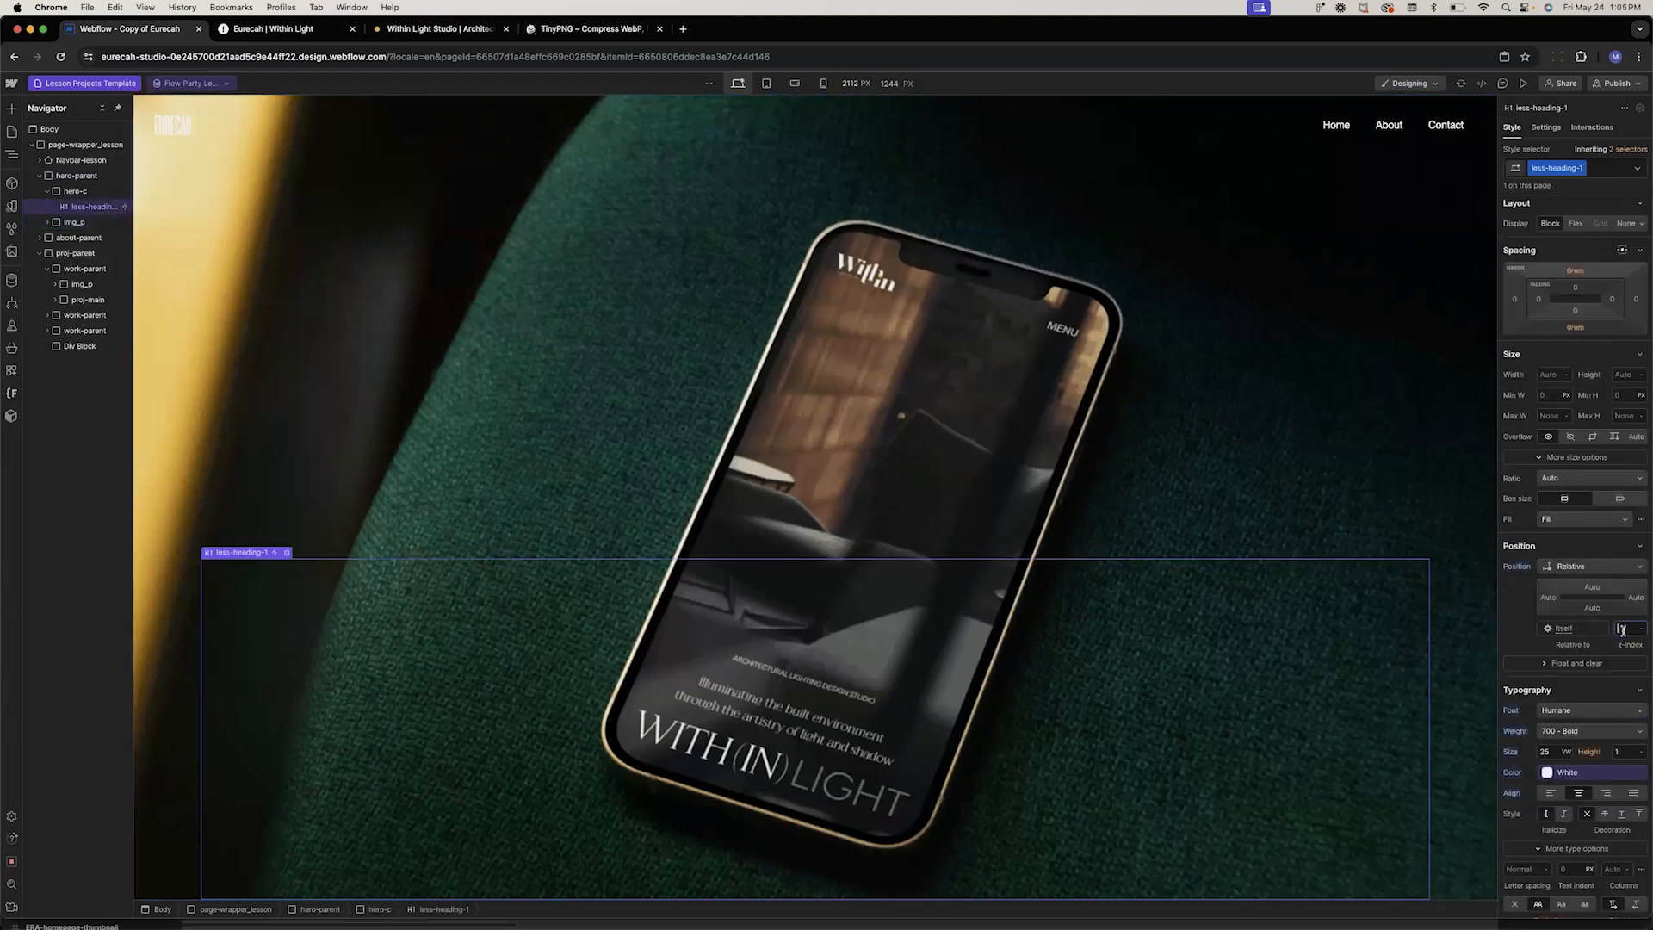
pyautogui.write('1')
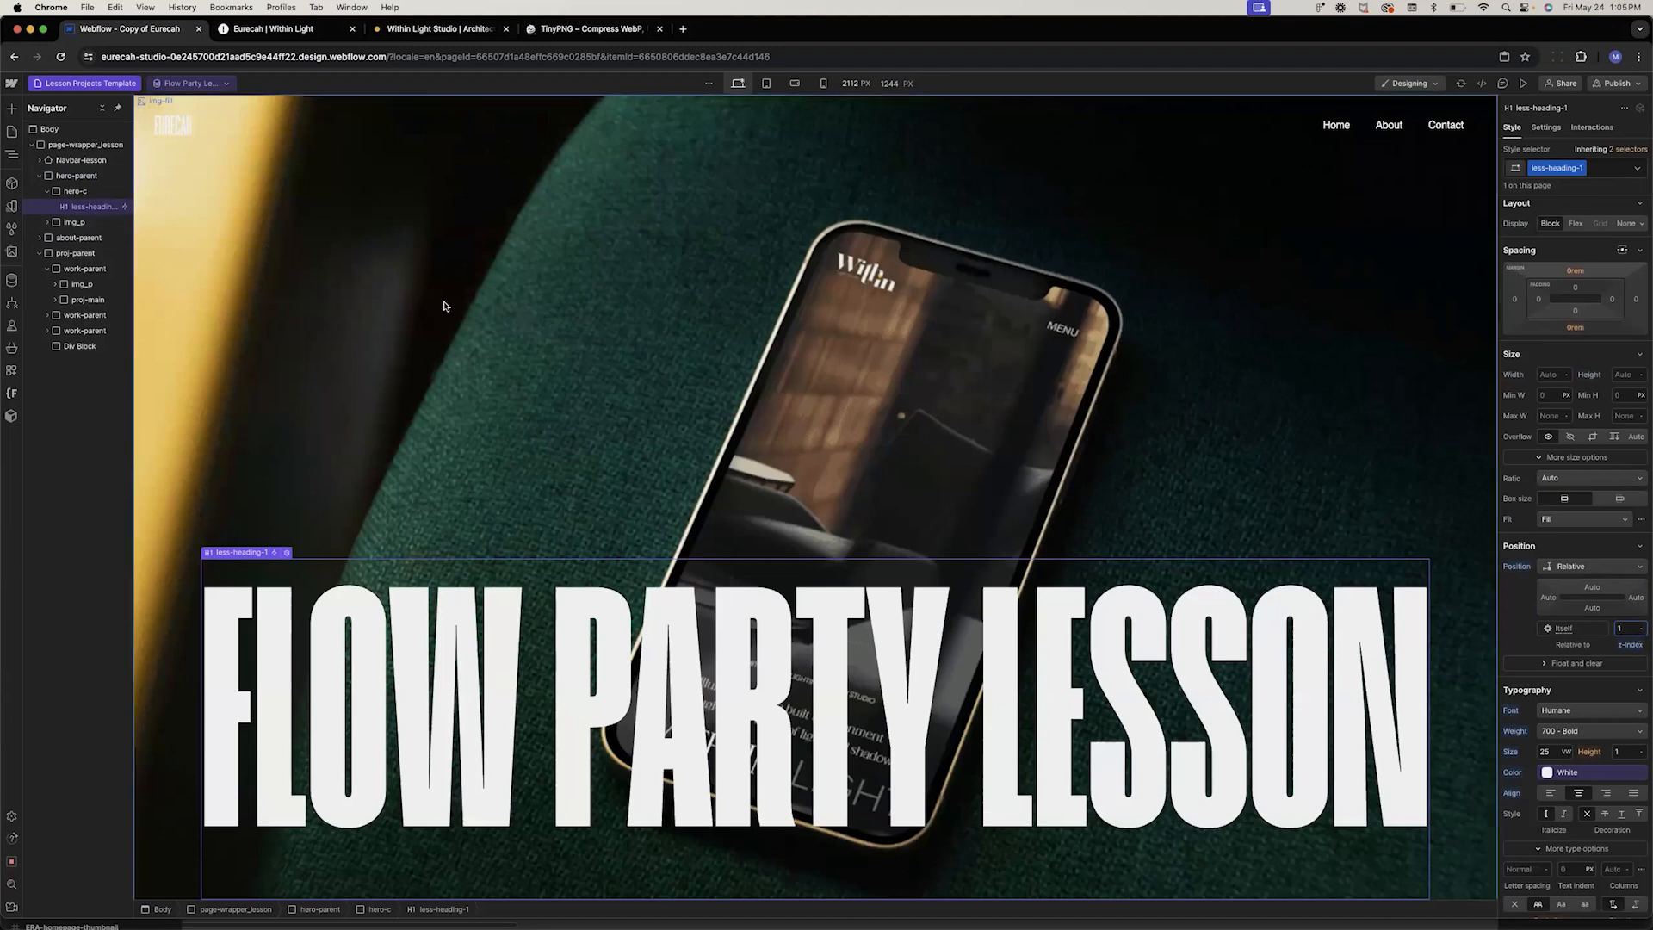
# Add a combo class named faded to the img_p image block
pyautogui.click(47, 222)
pyautogui.click(74, 222)
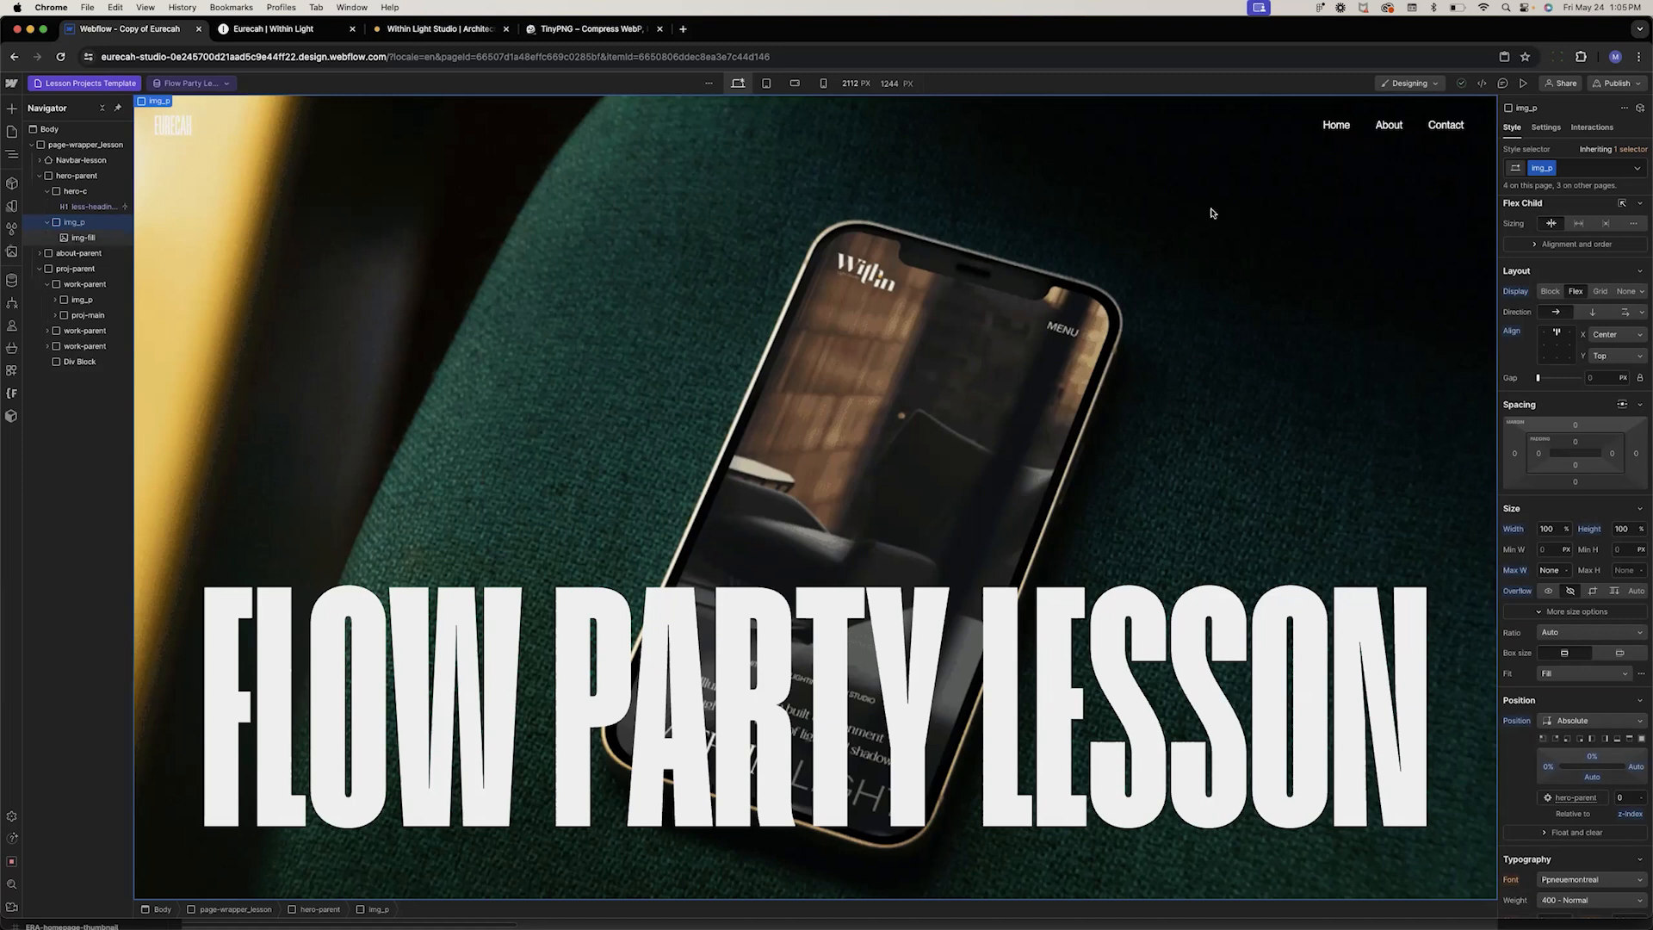
pyautogui.click(1573, 176)
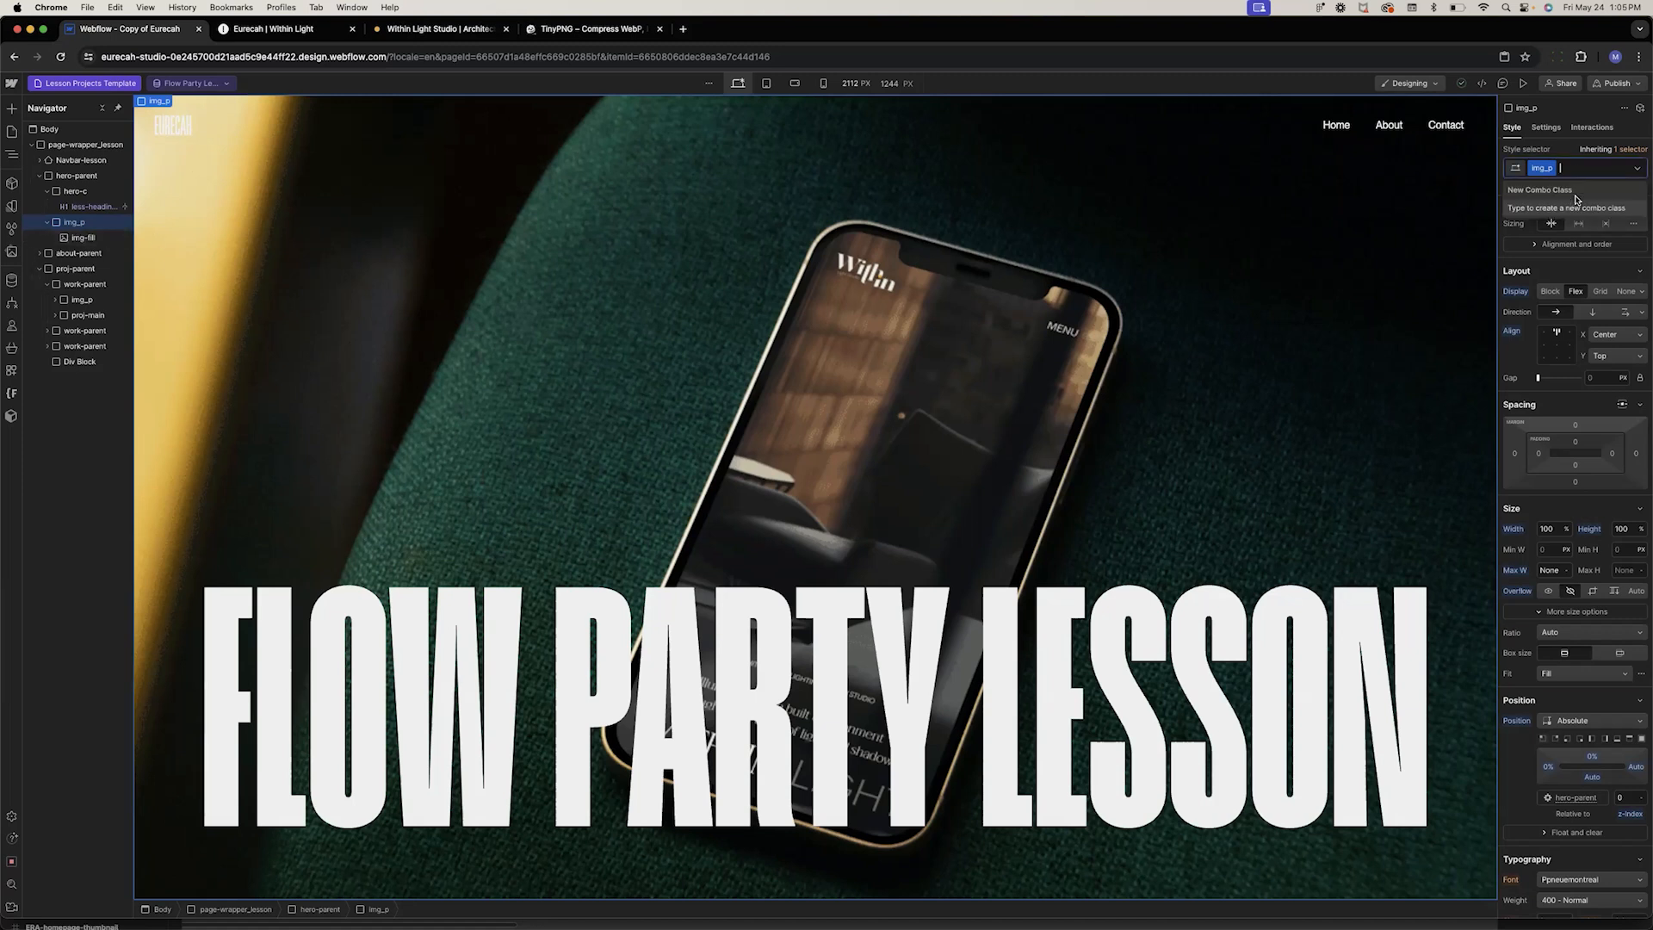
pyautogui.write('faded')
pyautogui.press('Return')
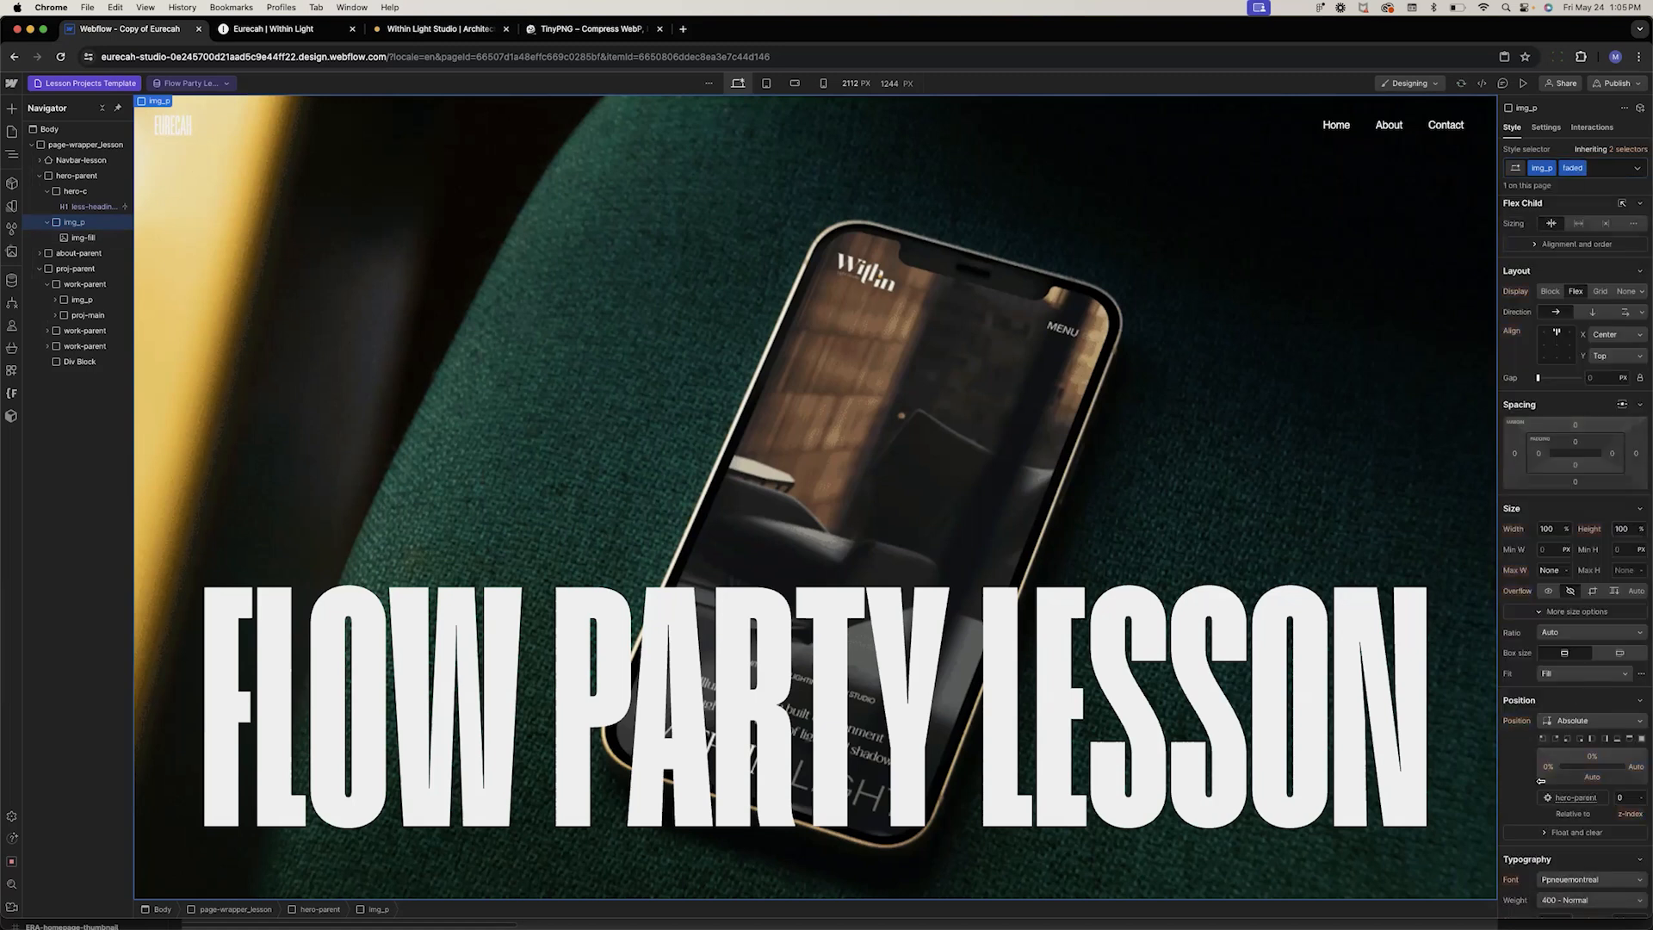
# Set the faded image block's opacity to 70%
pyautogui.scroll(-10, 1541, 780)
pyautogui.click(1622, 620)
pyautogui.write('70')
pyautogui.press('Return')
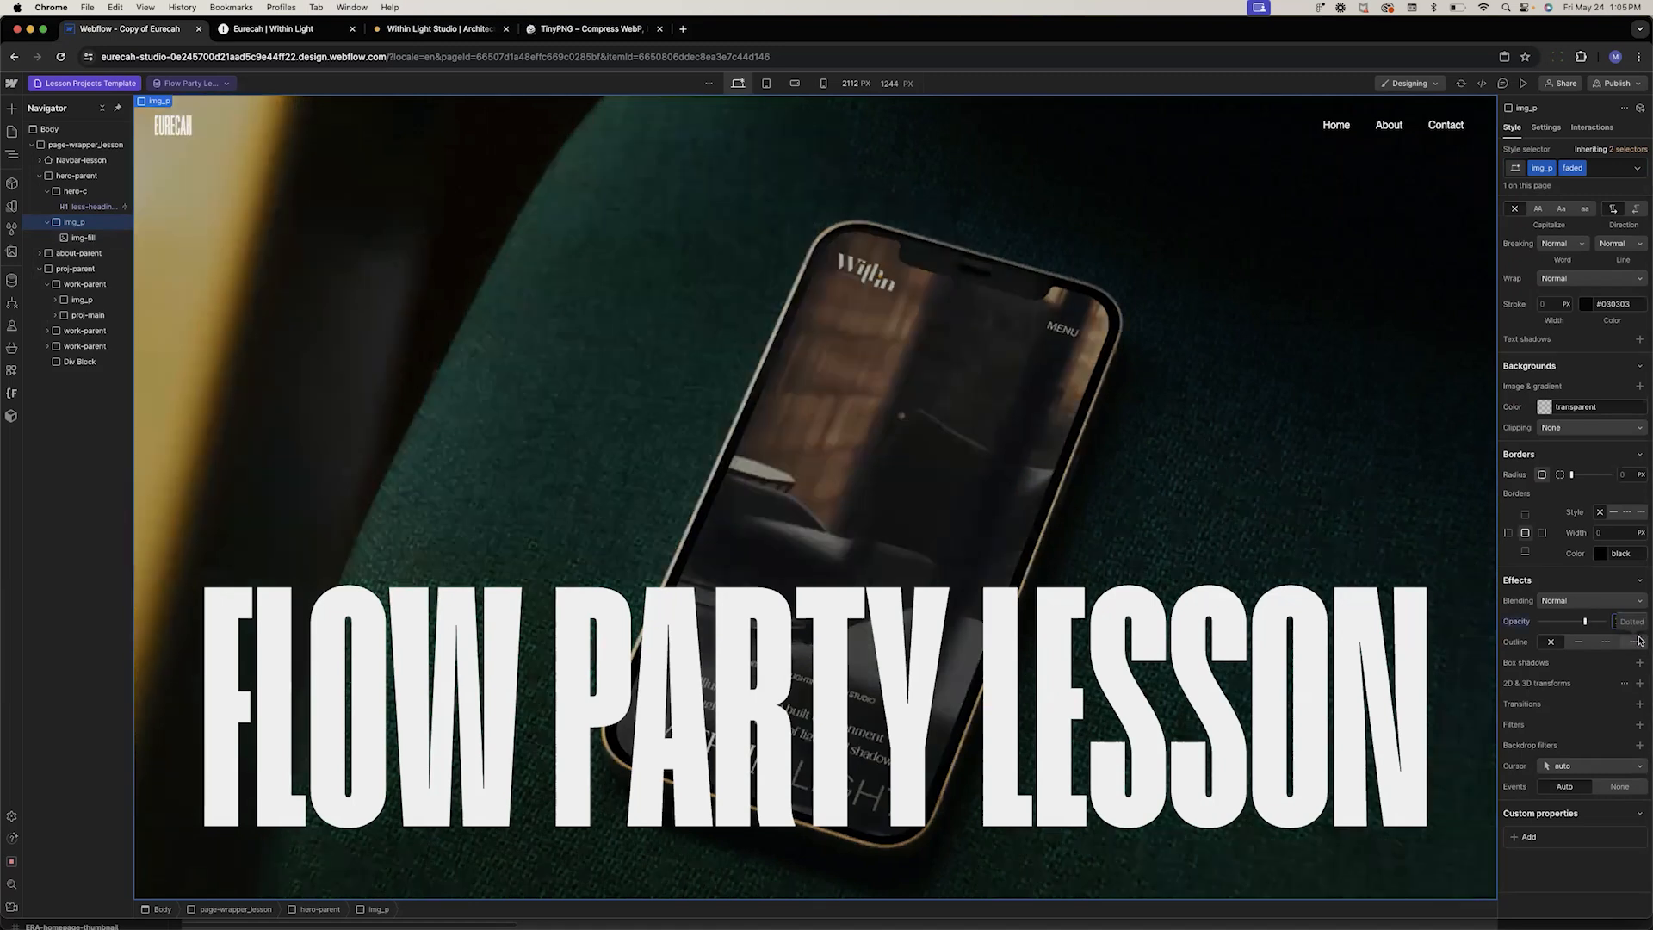
pyautogui.write('60')
pyautogui.press('Return')
pyautogui.write('70')
pyautogui.press('Return')
# Select the Navbar-lesson element and review its position and layout settings
pyautogui.click(301, 512)
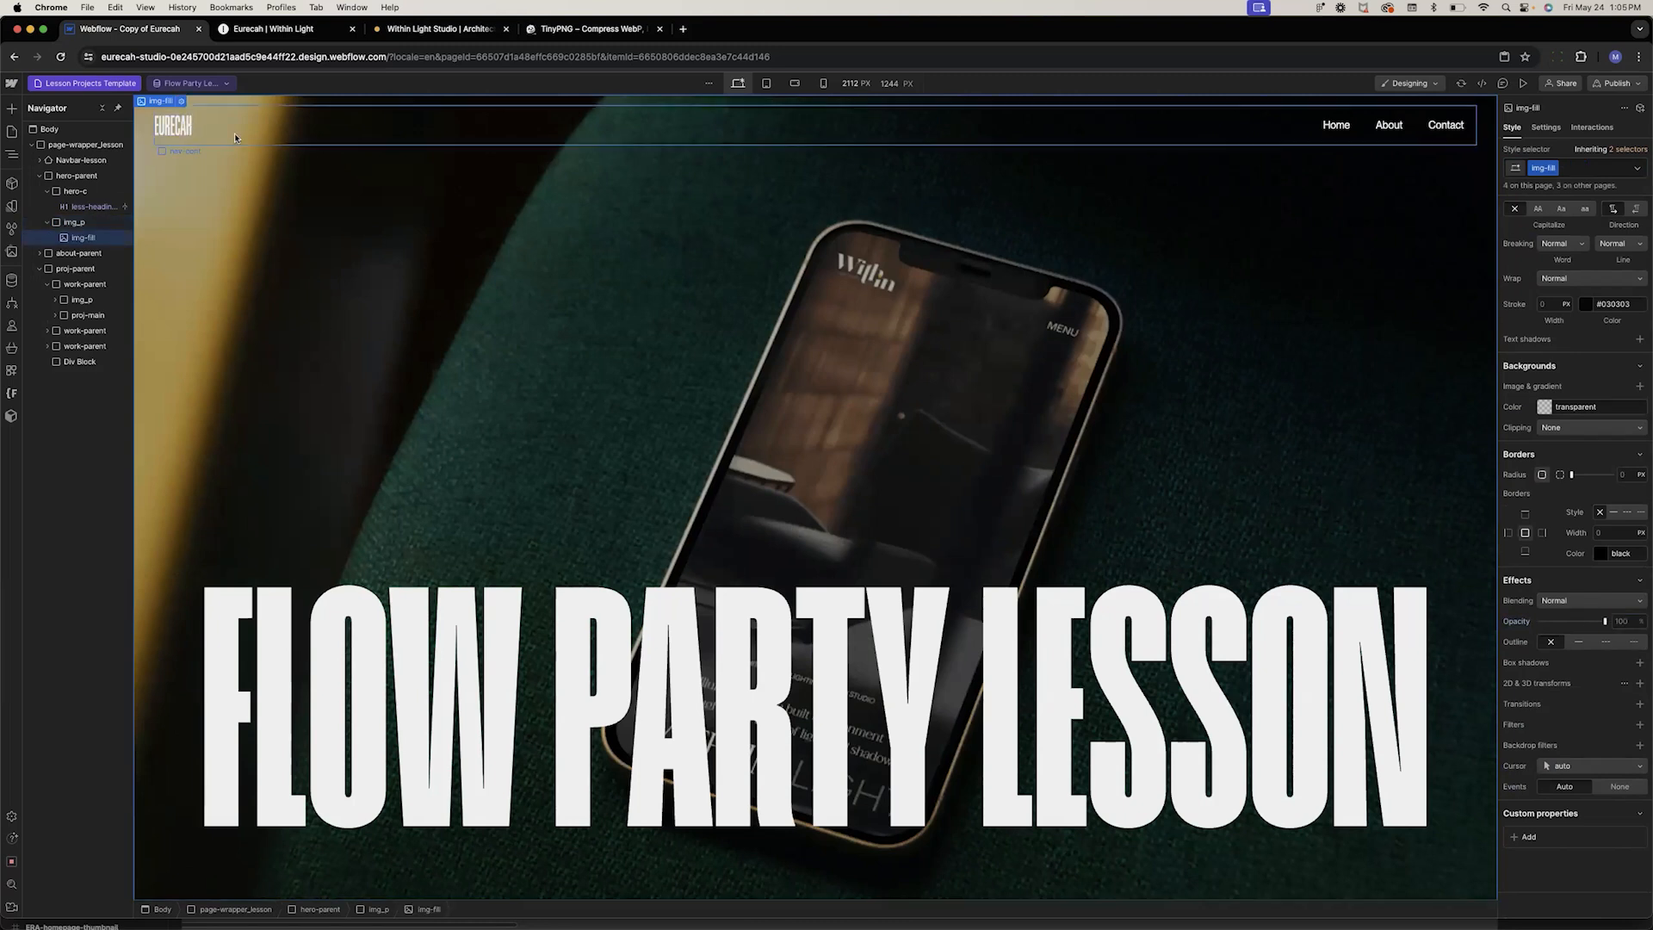
pyautogui.click(140, 130)
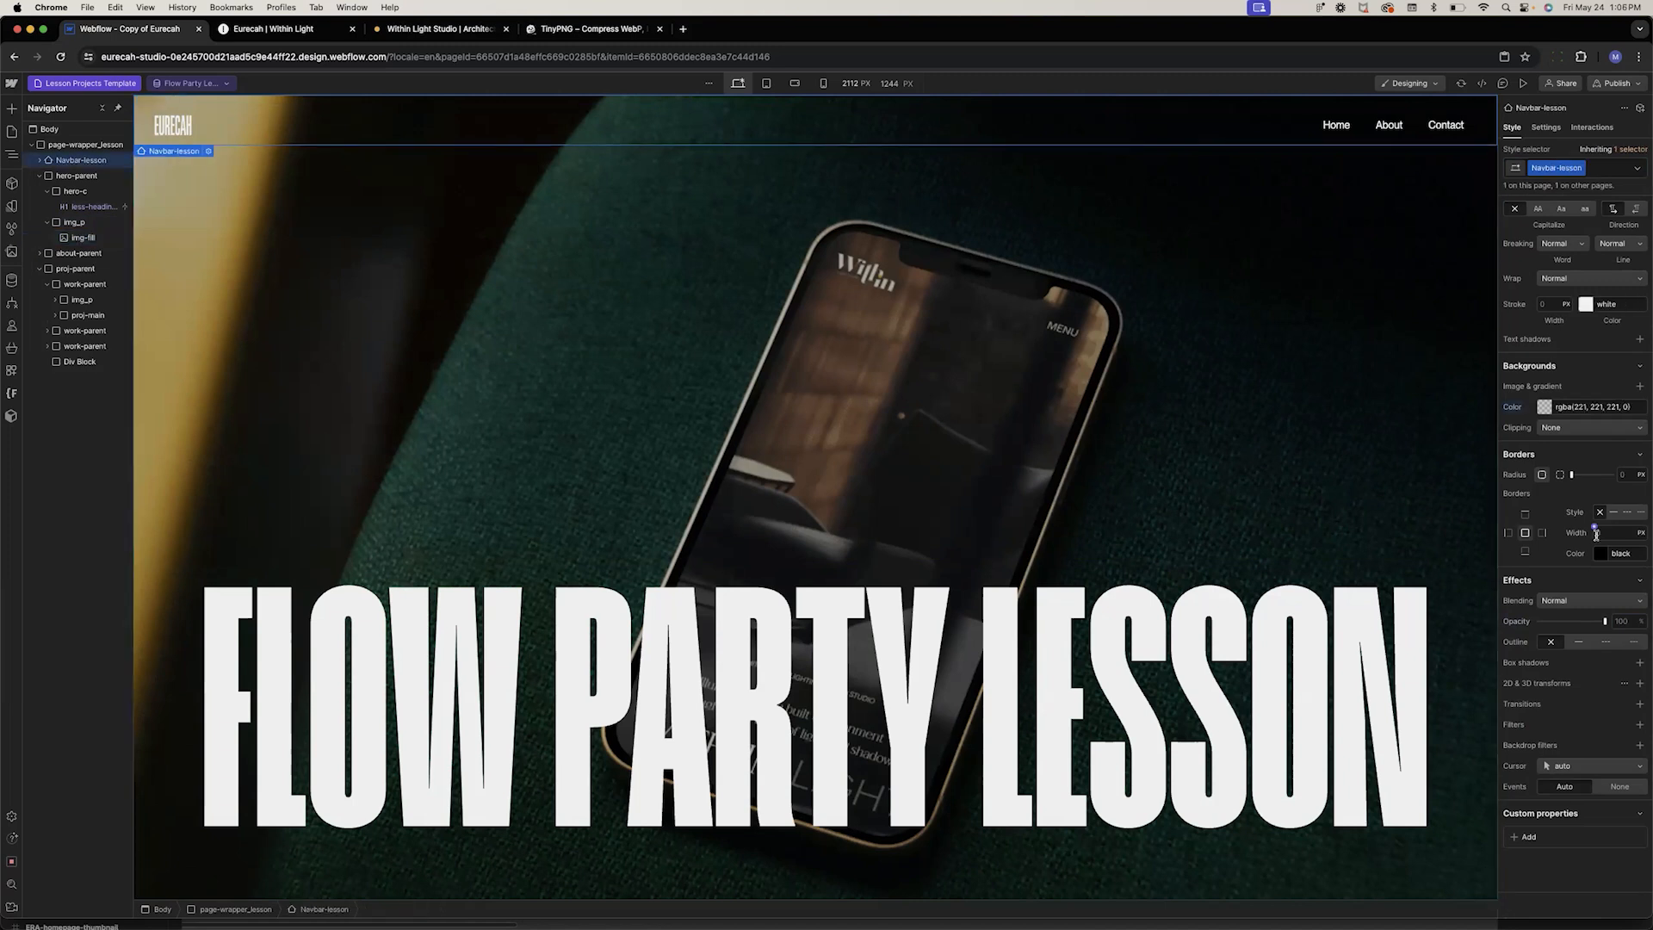
pyautogui.scroll(10, 1597, 538)
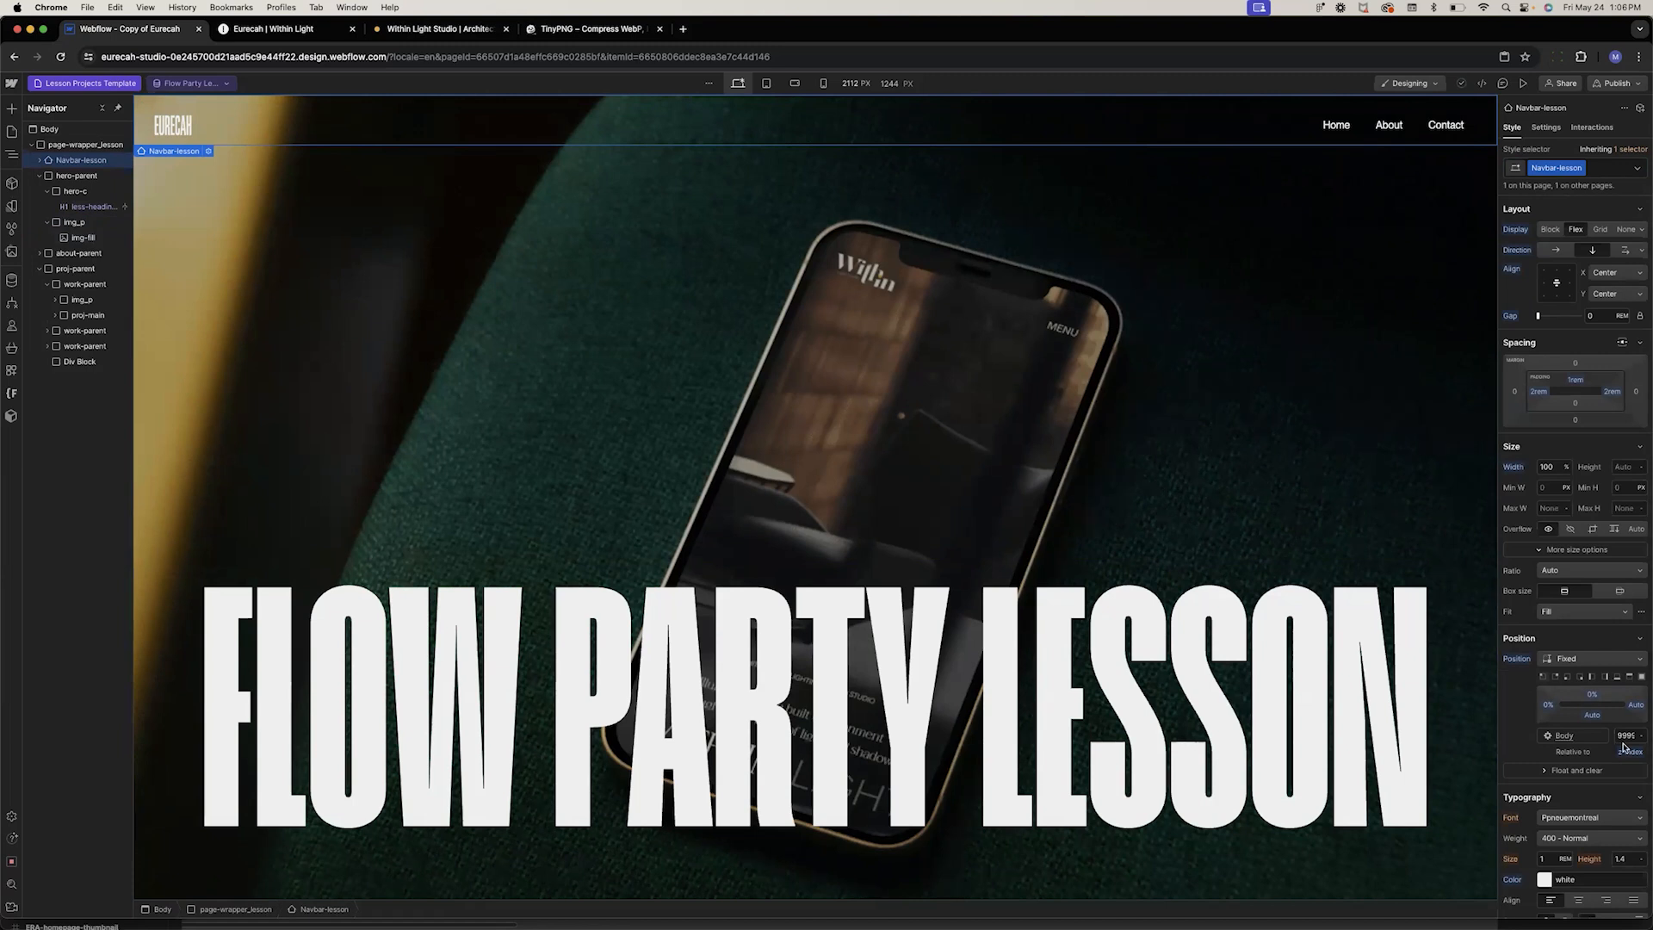
# Try giving the large-number text a duplicated class renamed case-number, and undo that change
pyautogui.scroll(-5, 640, 455)
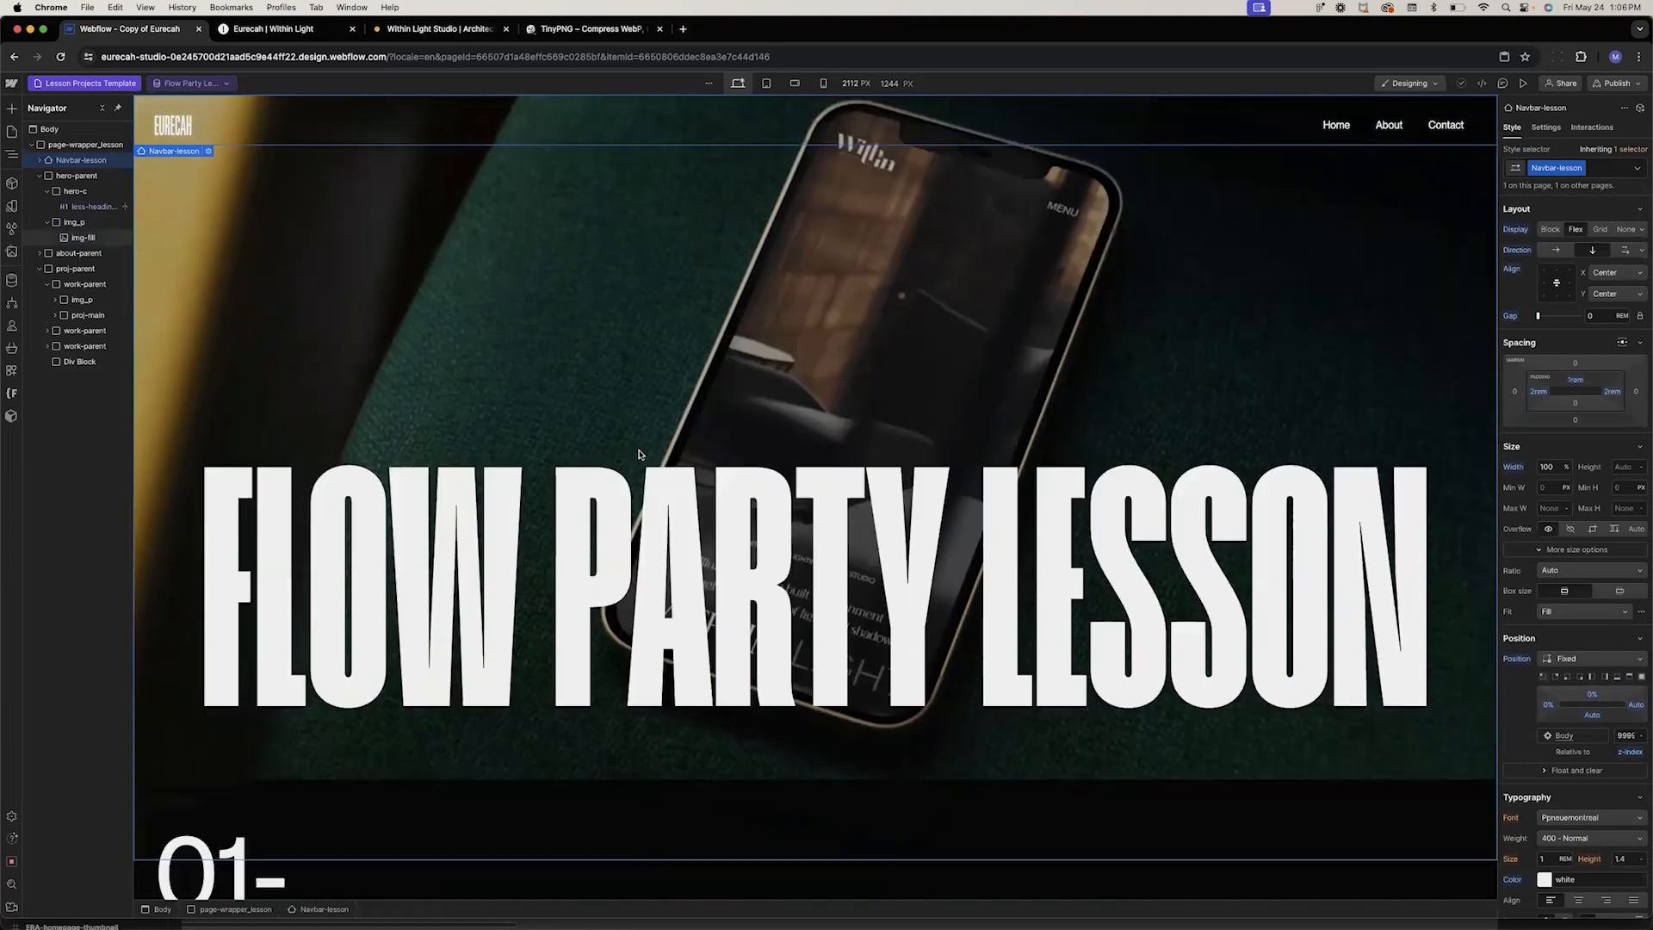
pyautogui.scroll(-5, 640, 455)
pyautogui.scroll(5, 638, 450)
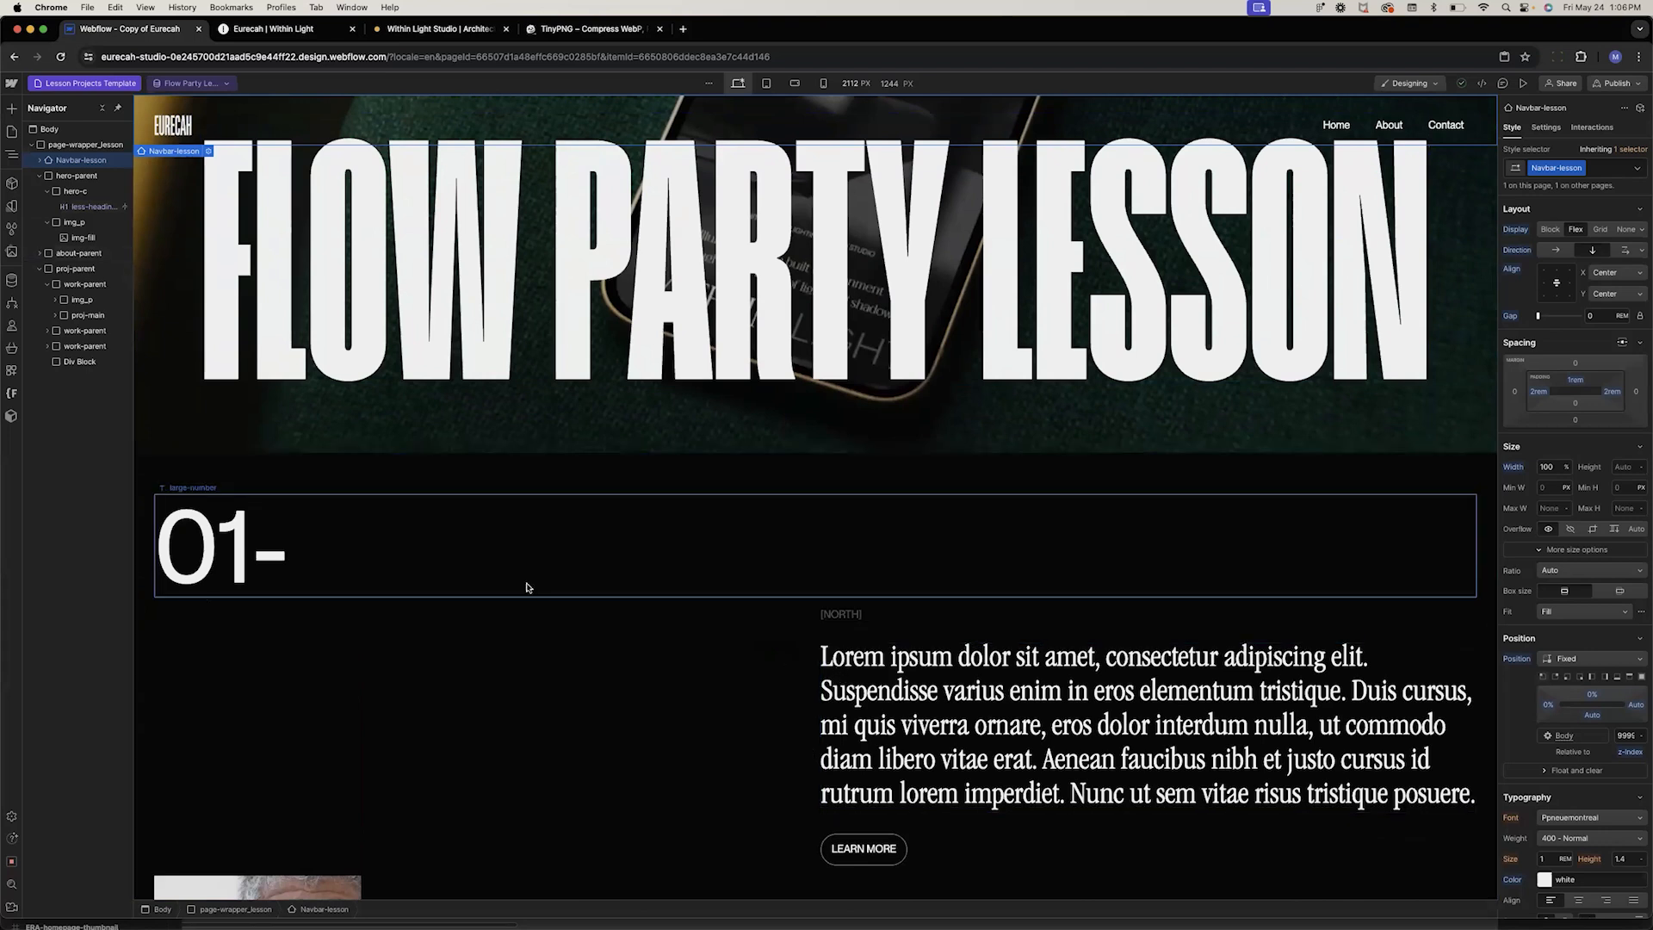
pyautogui.click(528, 588)
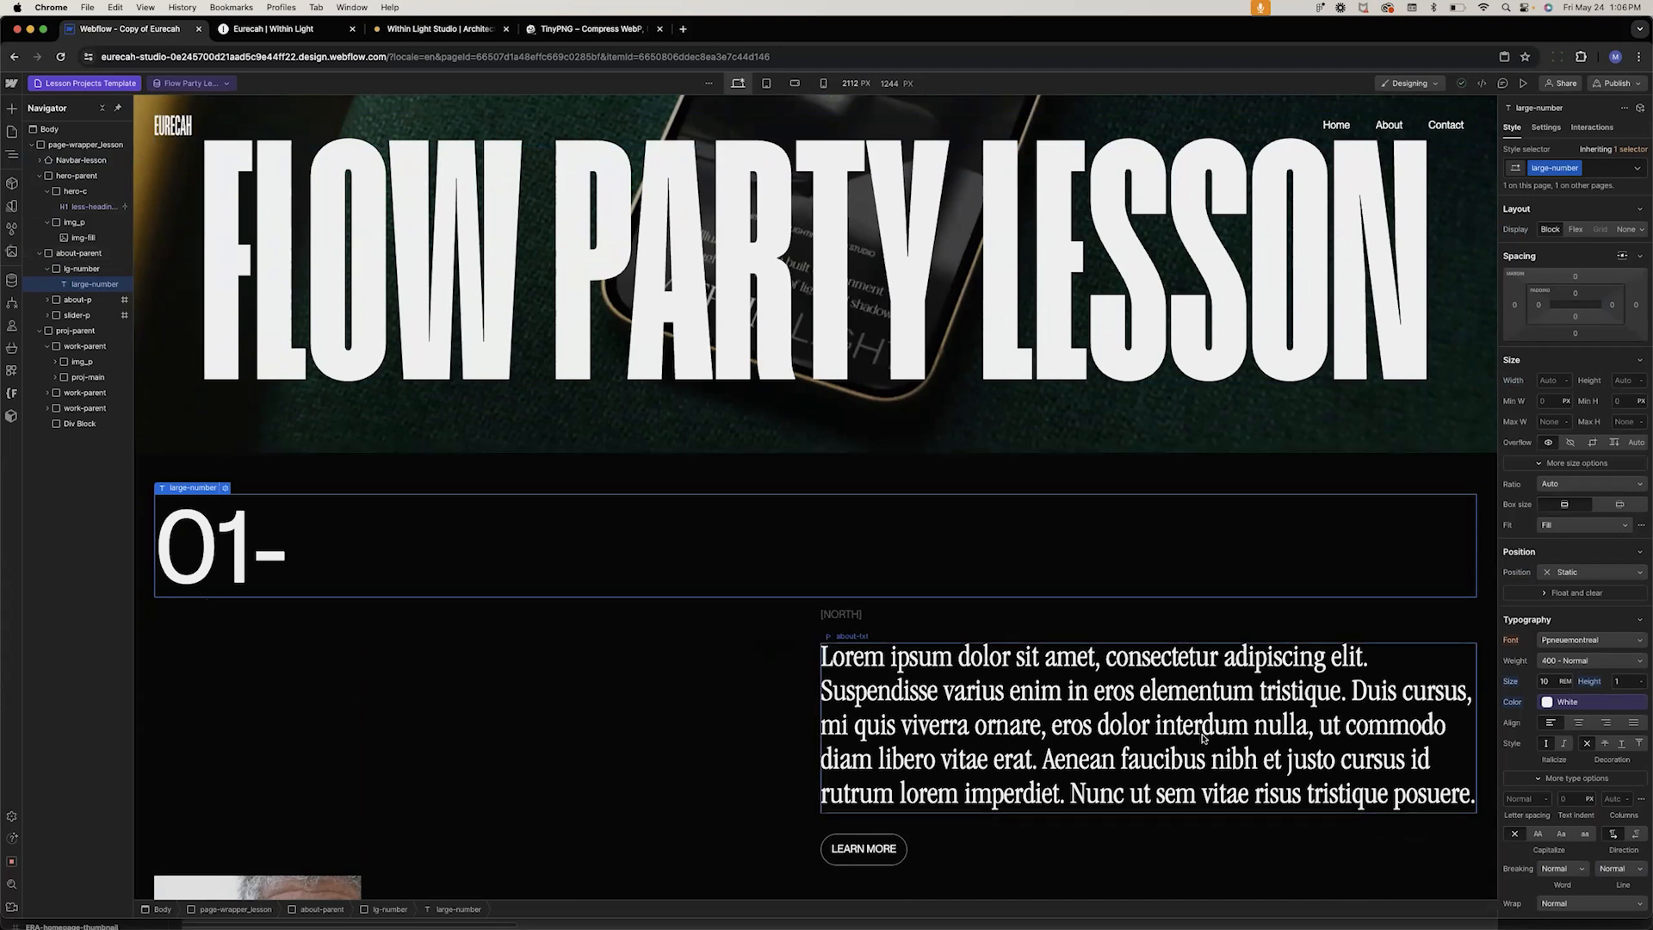
pyautogui.scroll(-3, 895, 700)
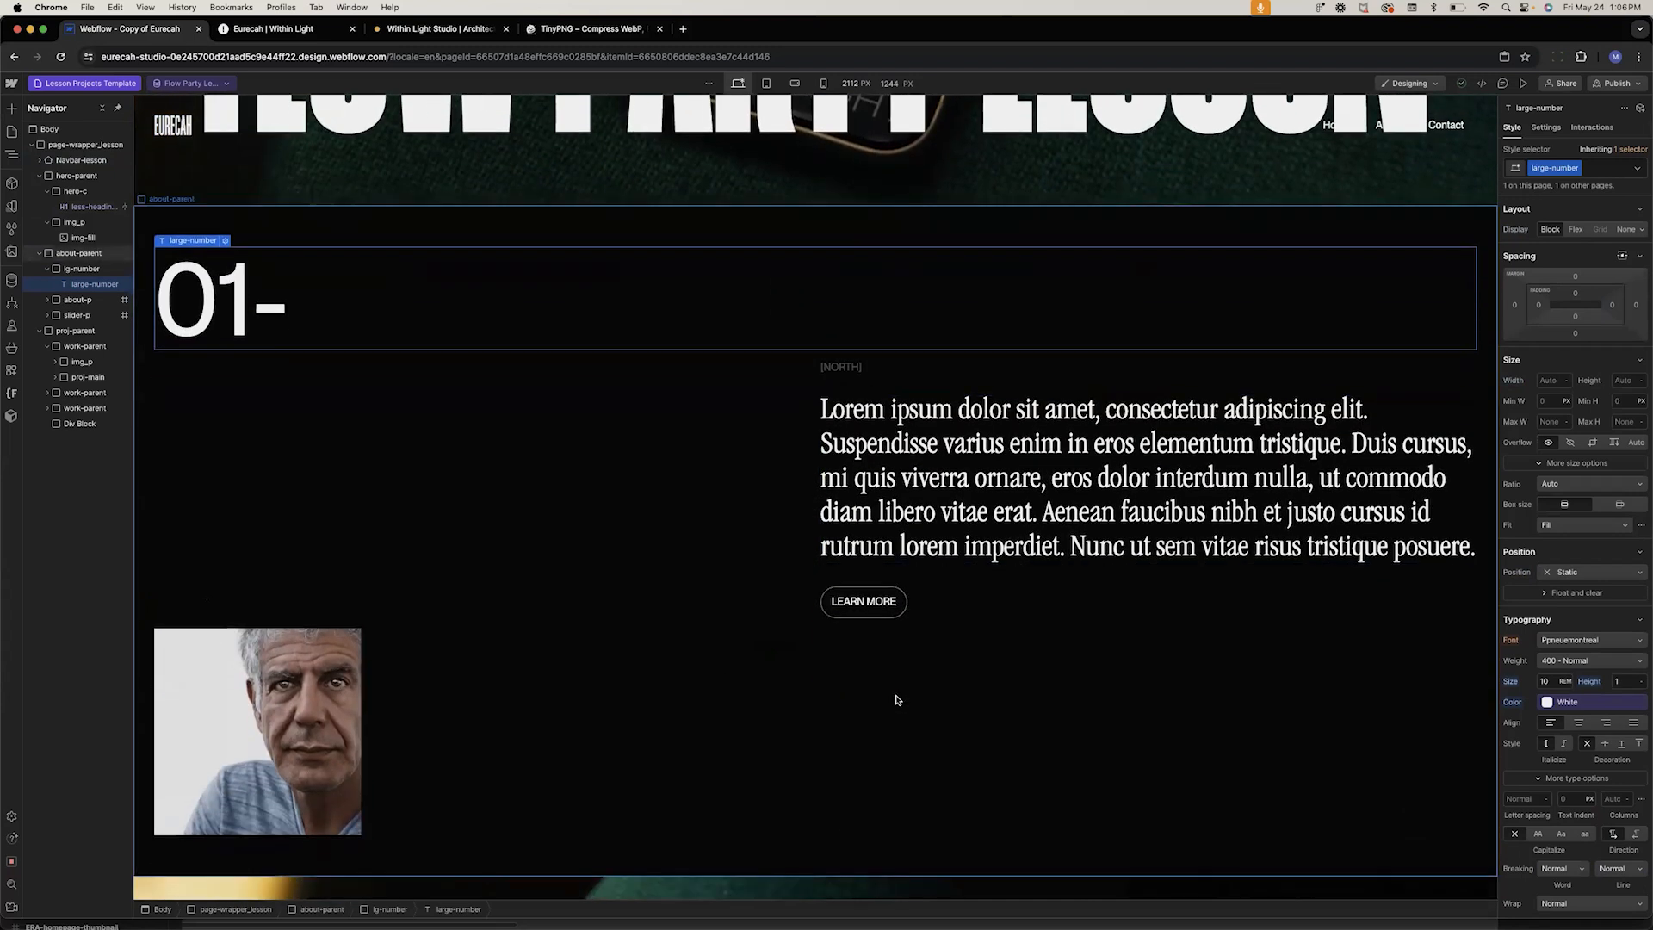
pyautogui.scroll(1, 896, 700)
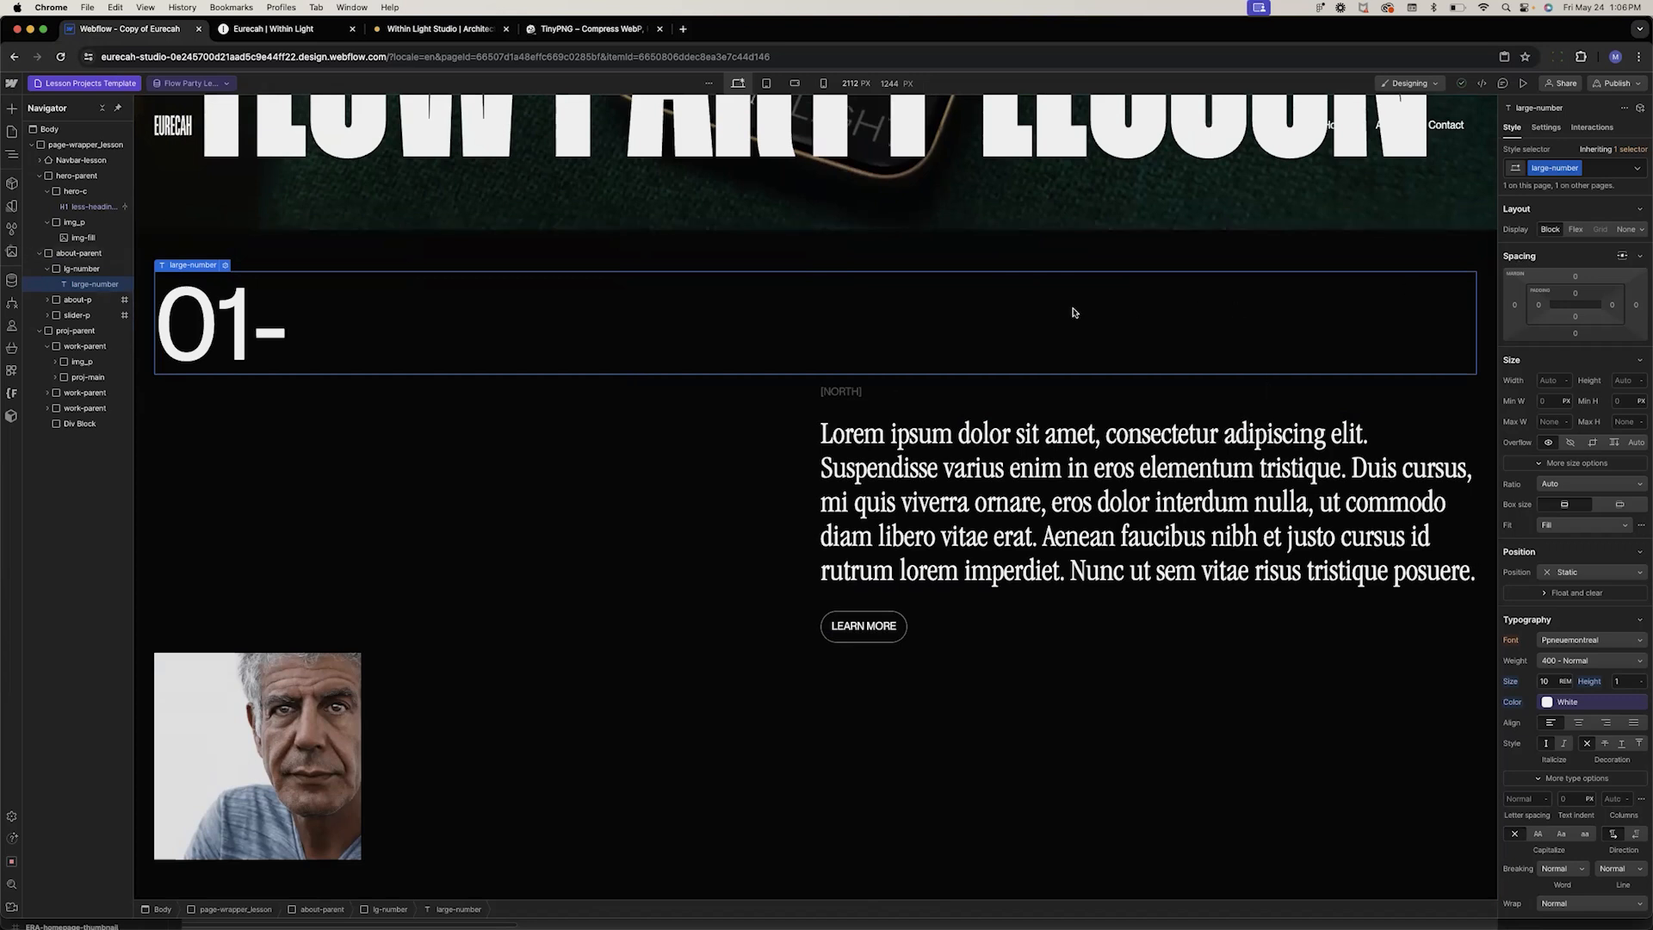
pyautogui.scroll(-1, 1378, 319)
pyautogui.click(1579, 169)
pyautogui.click(1576, 201)
pyautogui.press('Right')
pyautogui.press('BackSpace')
pyautogui.press('BackSpace')
pyautogui.press('BackSpace')
pyautogui.press('BackSpace')
pyautogui.press('BackSpace')
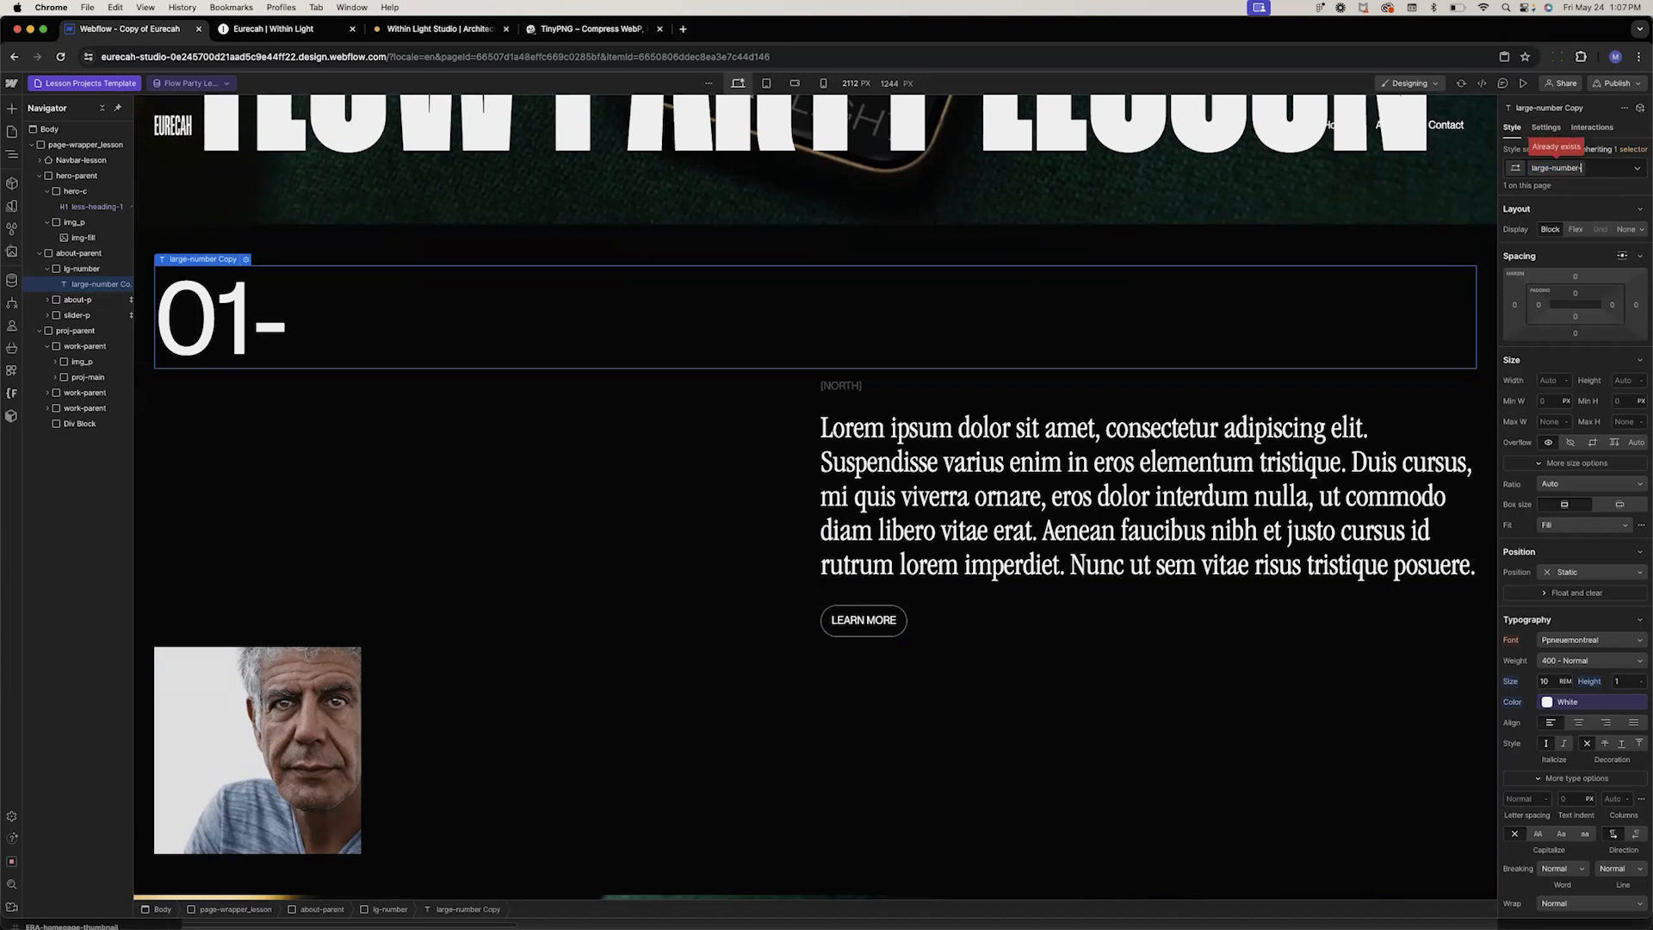
pyautogui.doubleClick(1537, 165)
pyautogui.write('case')
pyautogui.press('Return')
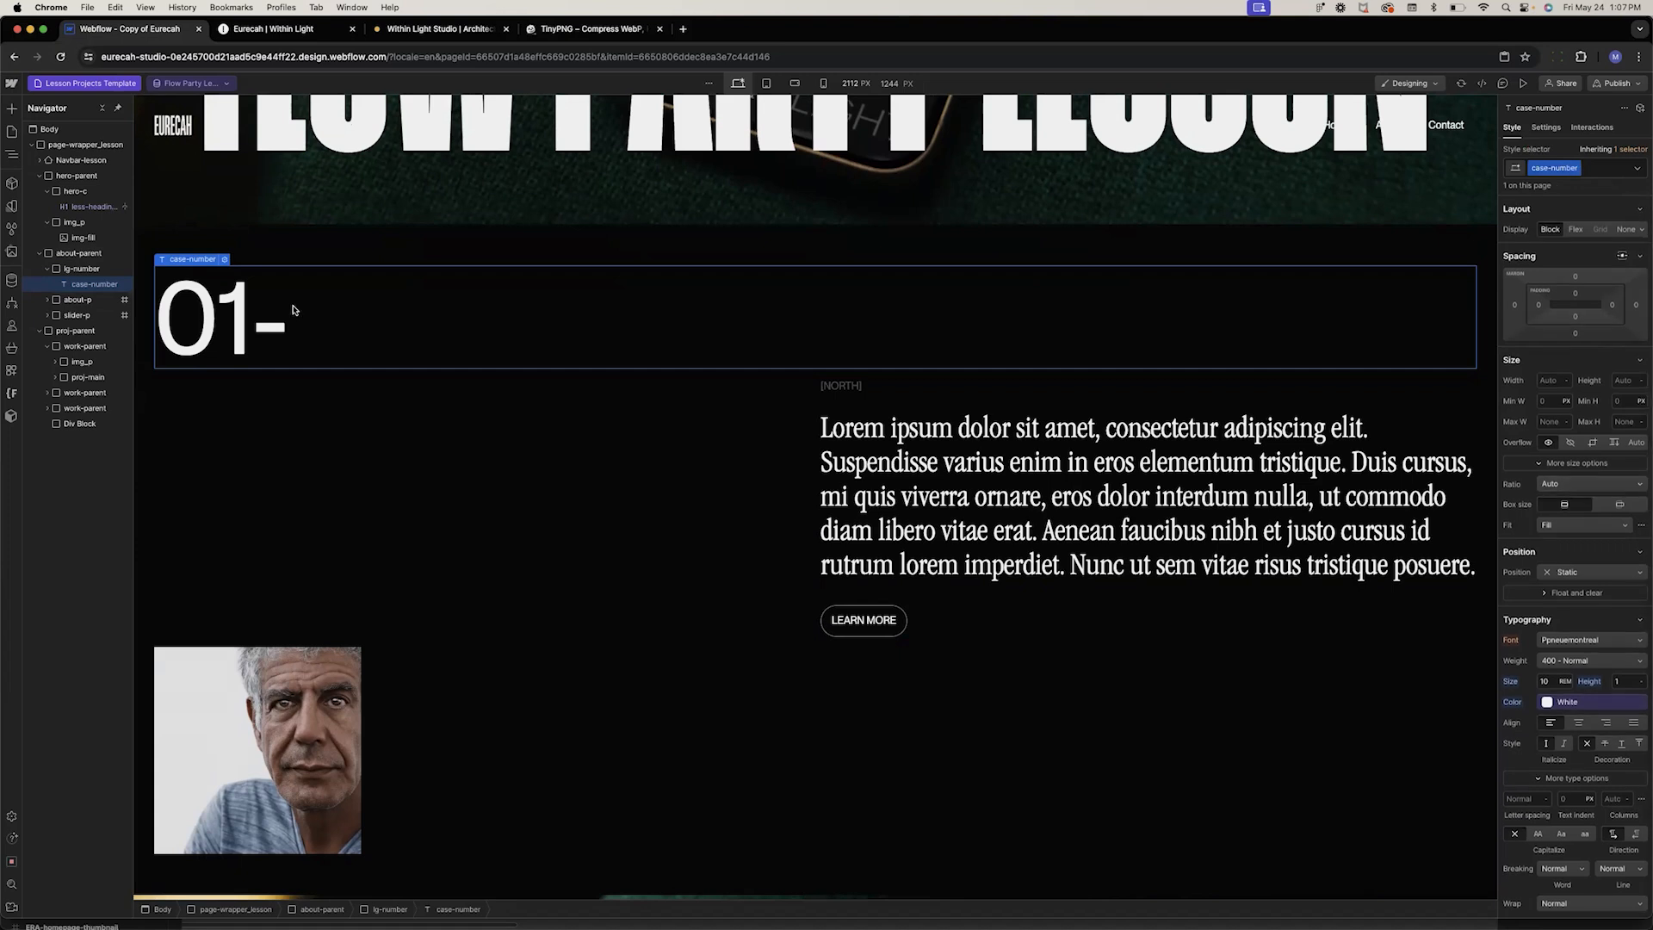
pyautogui.press('super+z')
# Select the lg-number block, duplicate its class and rename the copy to case-number
pyautogui.click(82, 269)
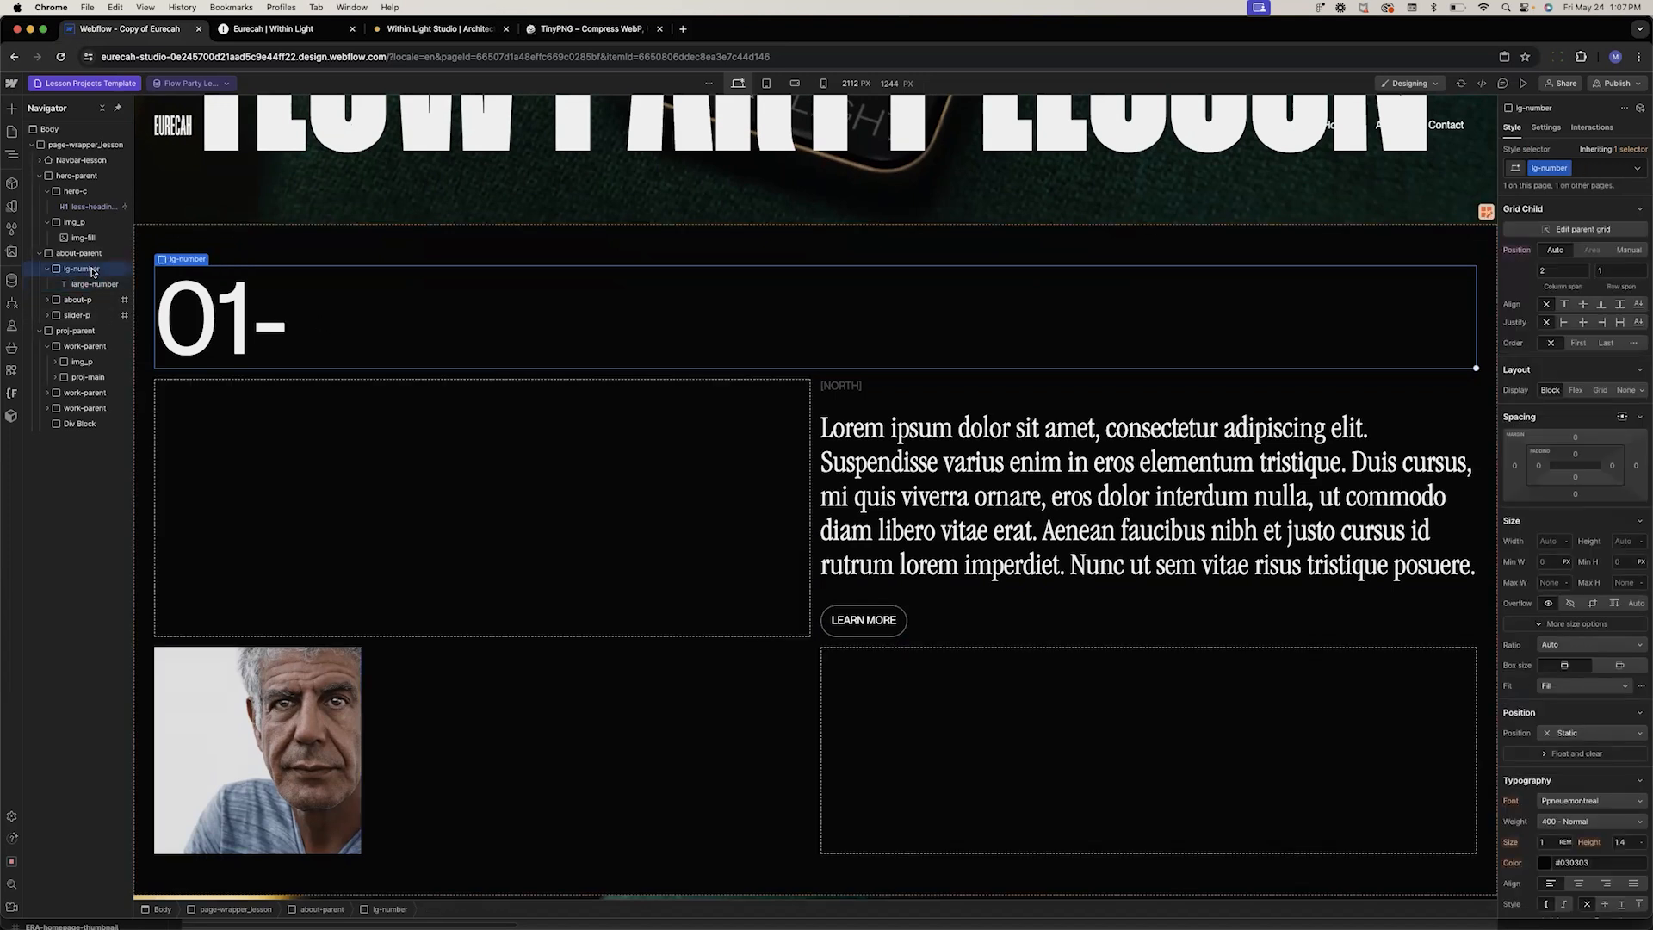
pyautogui.click(1566, 167)
pyautogui.click(1552, 206)
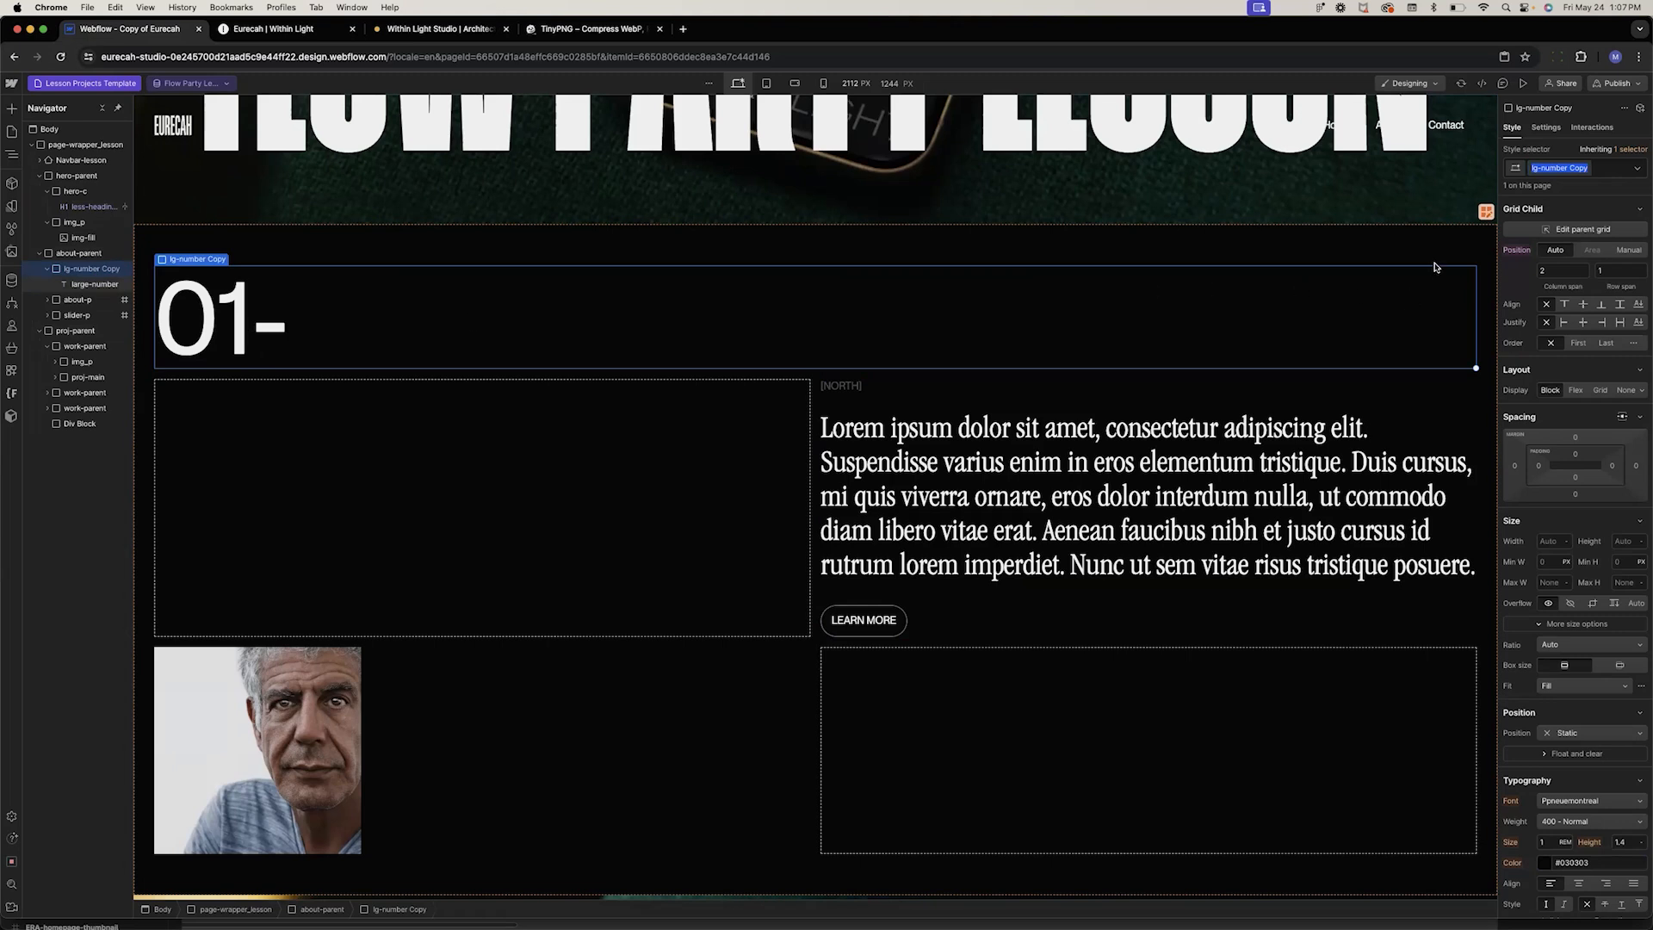
pyautogui.press('BackSpace')
pyautogui.press('BackSpace')
pyautogui.press('BackSpace')
pyautogui.press('BackSpace')
pyautogui.press('BackSpace')
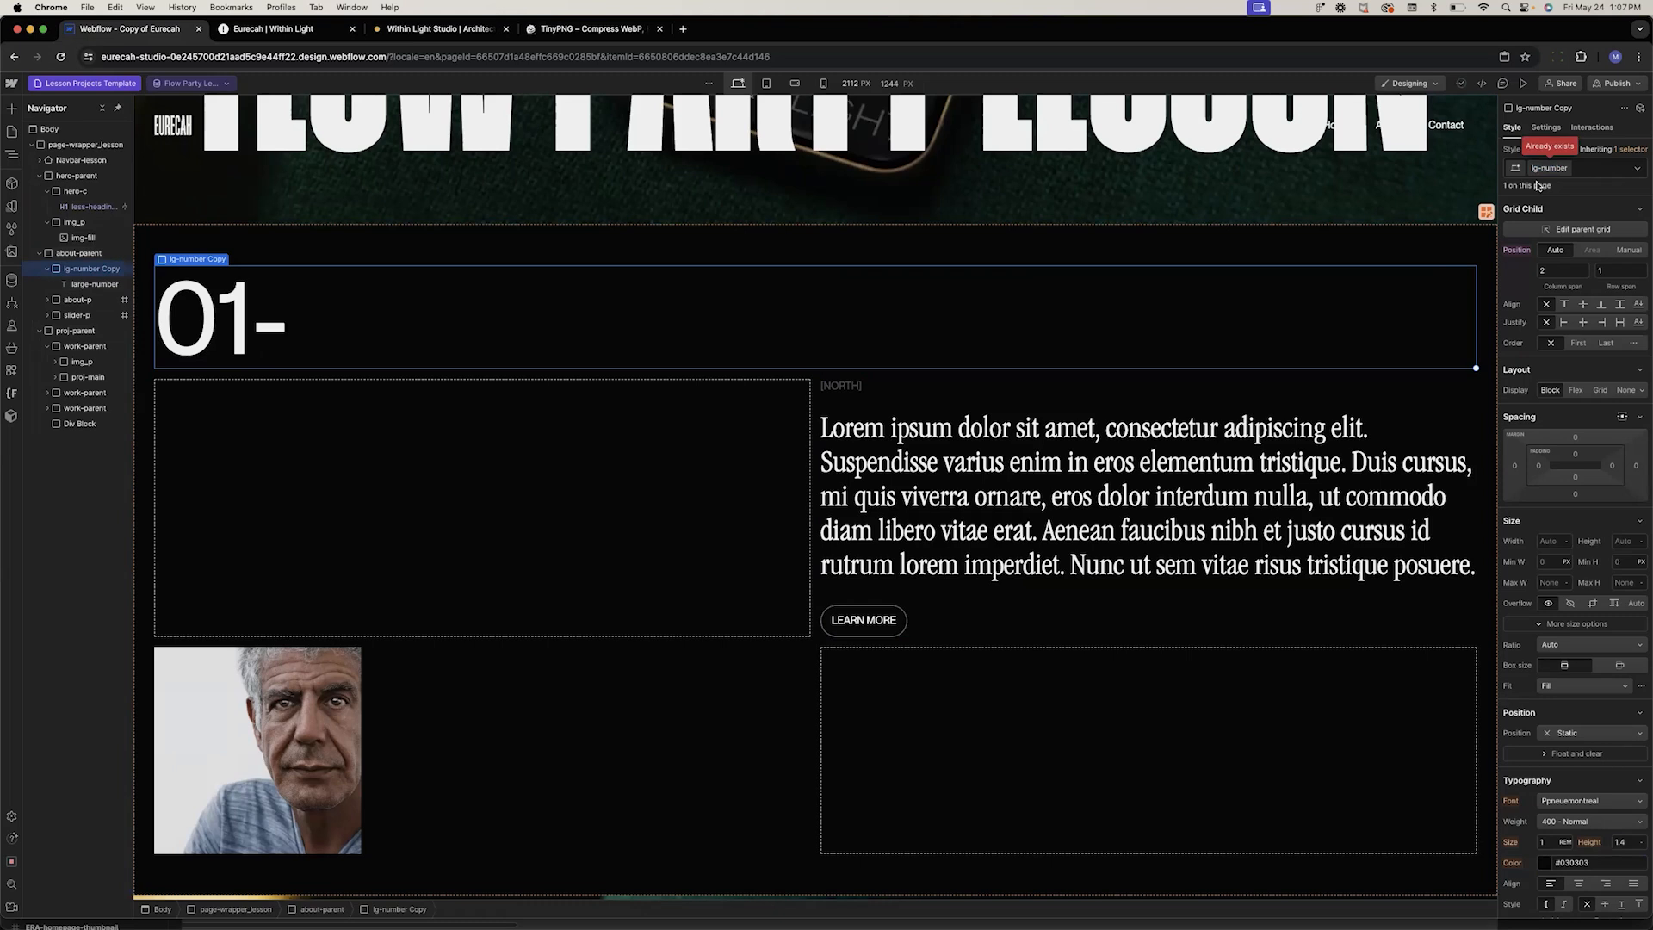
pyautogui.press('BackSpace')
pyautogui.press('BackSpace')
pyautogui.write('case')
pyautogui.press('Return')
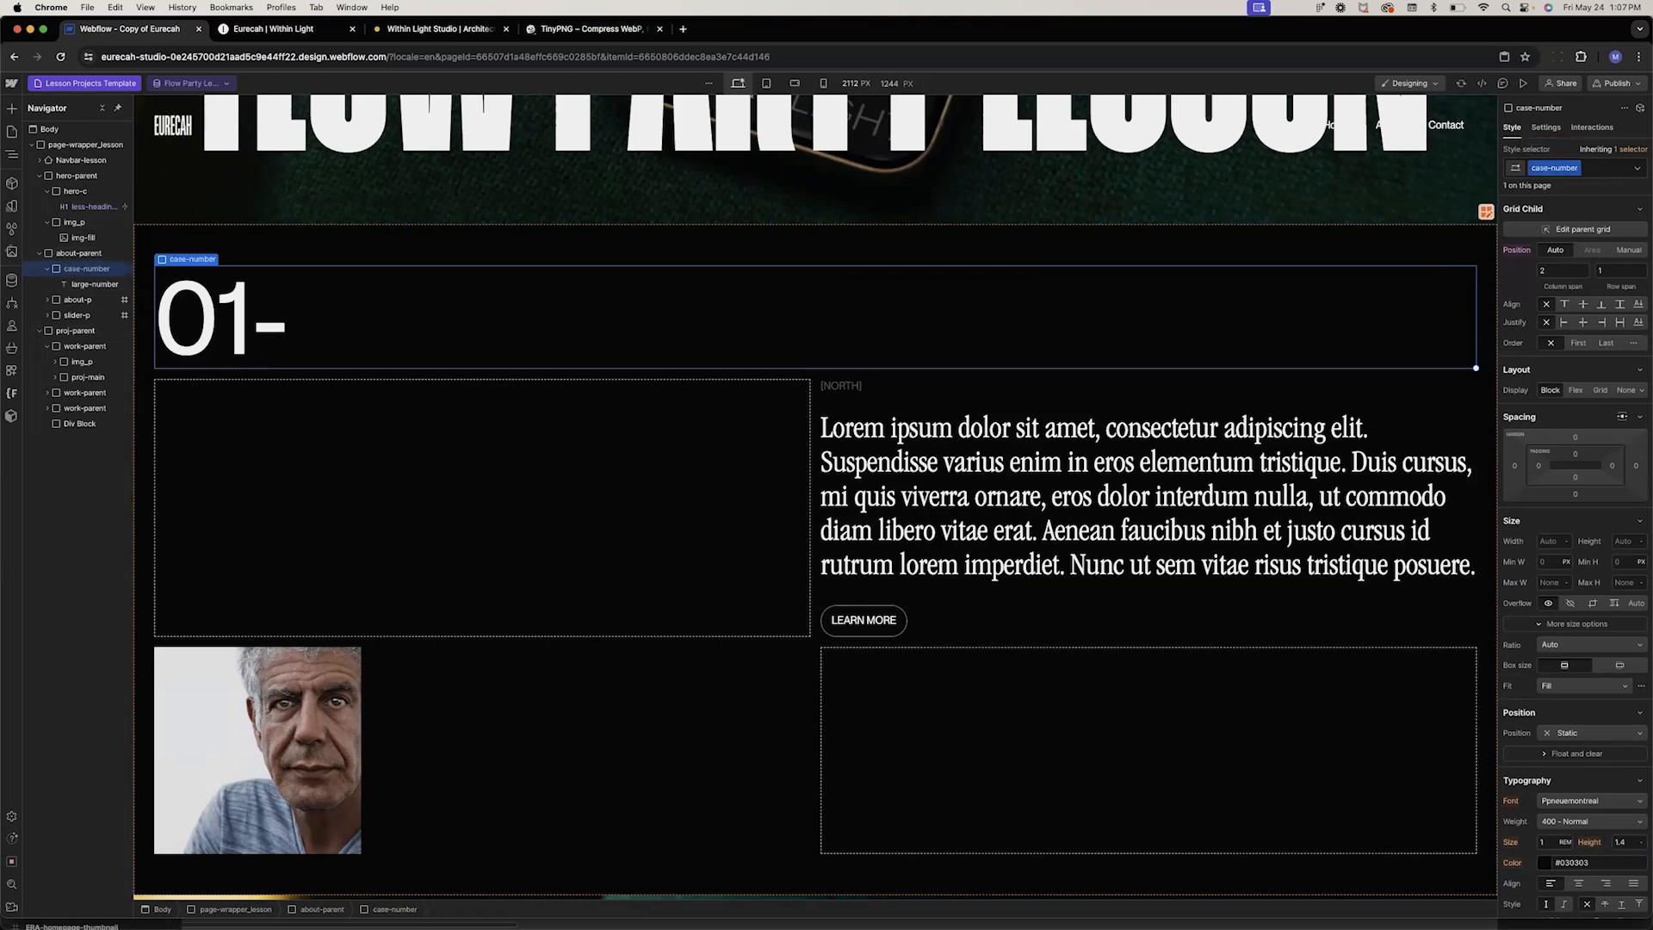
# Set the case-number block's grid child justification to end so the 01- number aligns right
pyautogui.click(1601, 323)
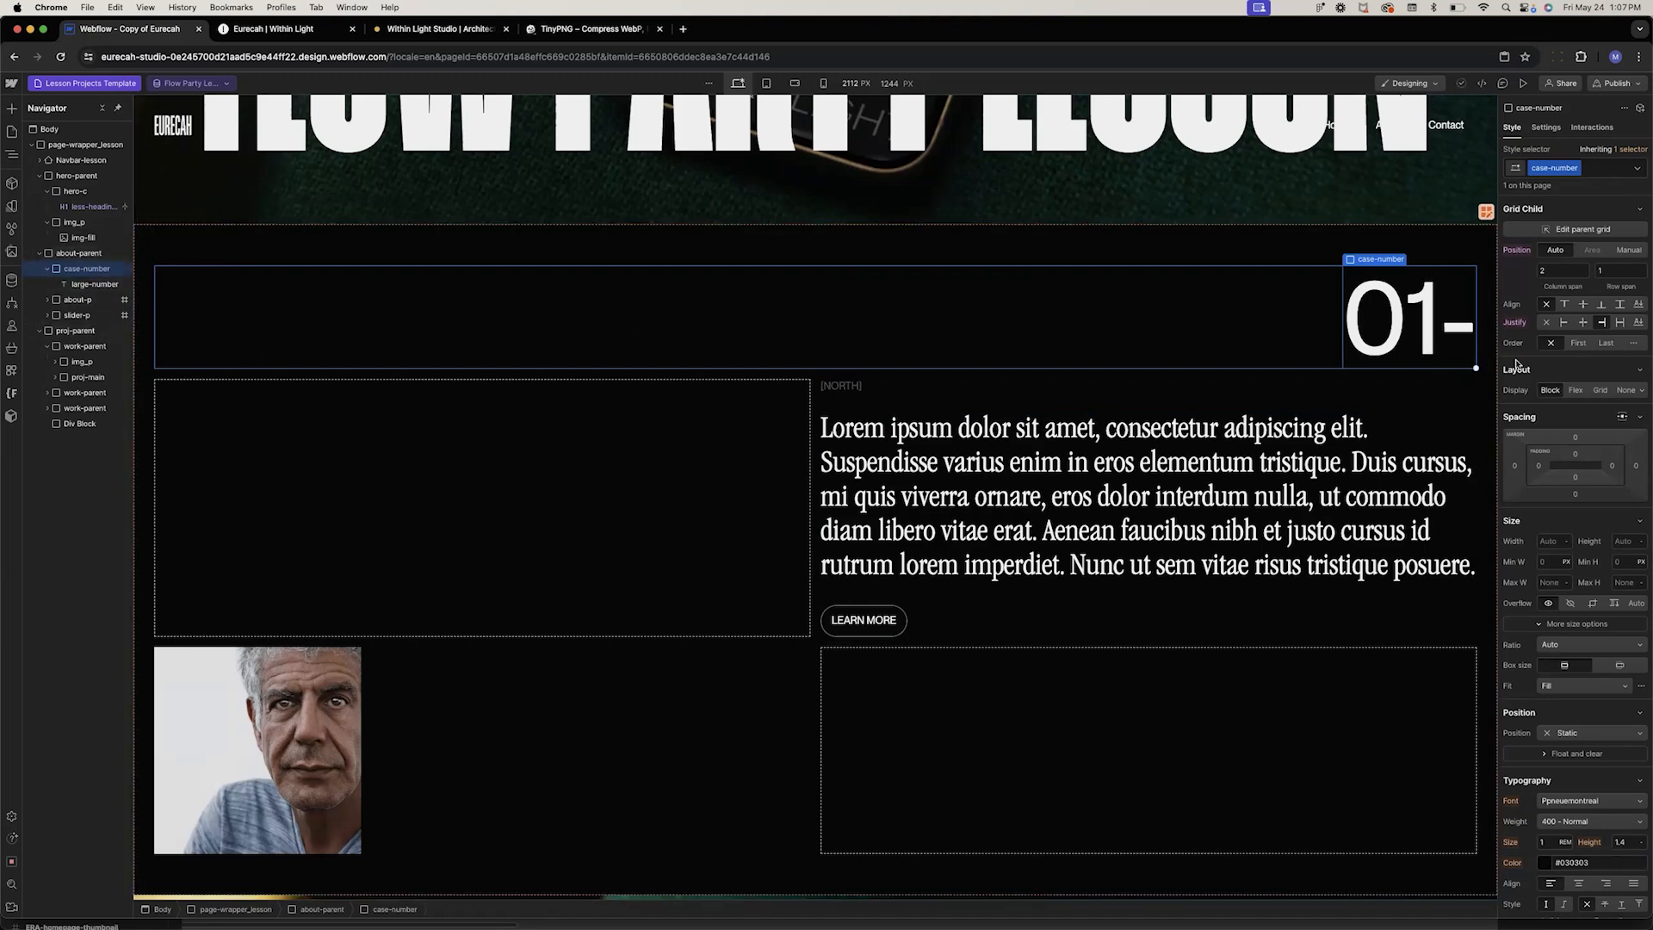
pyautogui.moveTo(1479, 346); pyautogui.dragTo(601, 376)
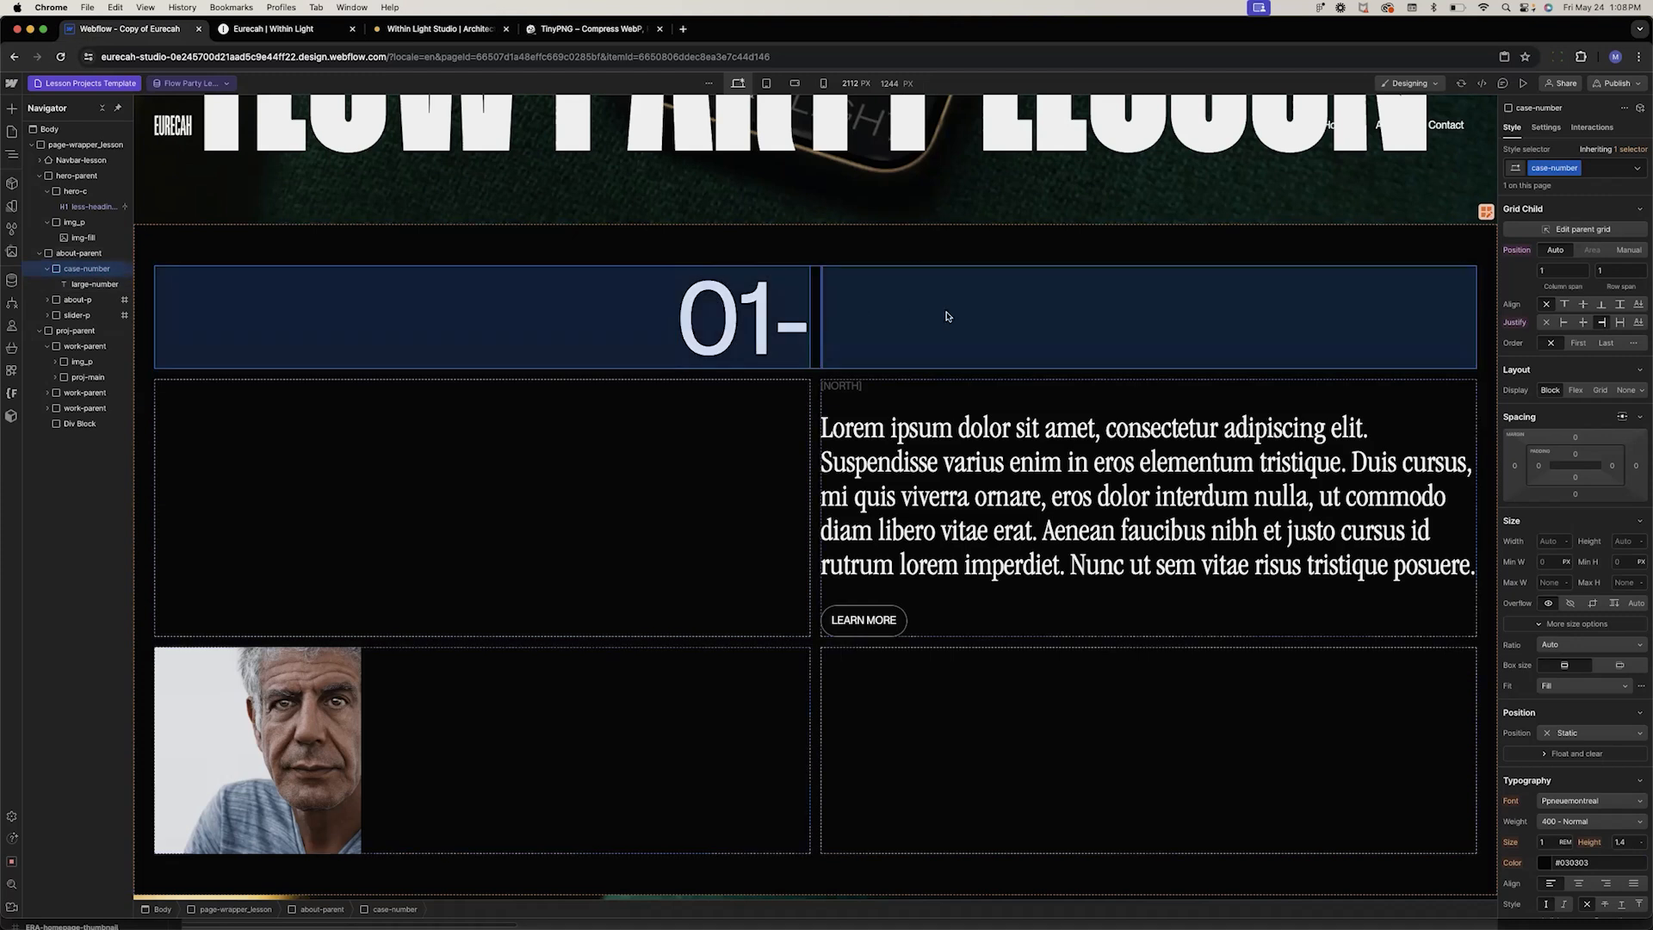
pyautogui.moveTo(1099, 318); pyautogui.dragTo(1099, 320)
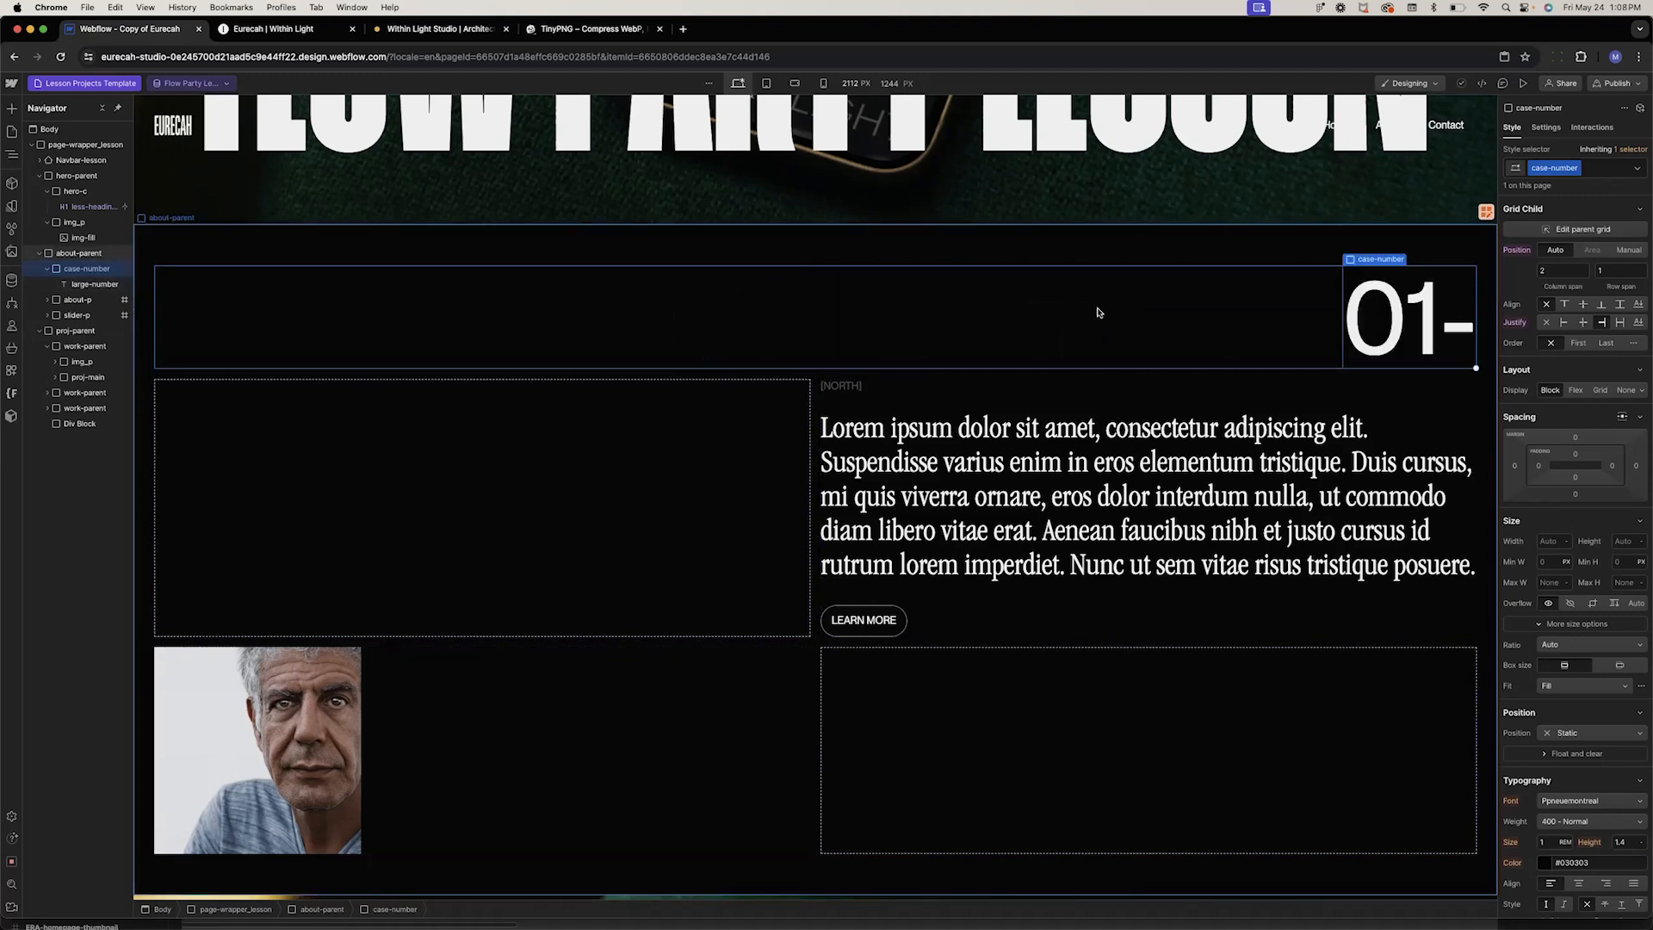
pyautogui.click(1604, 325)
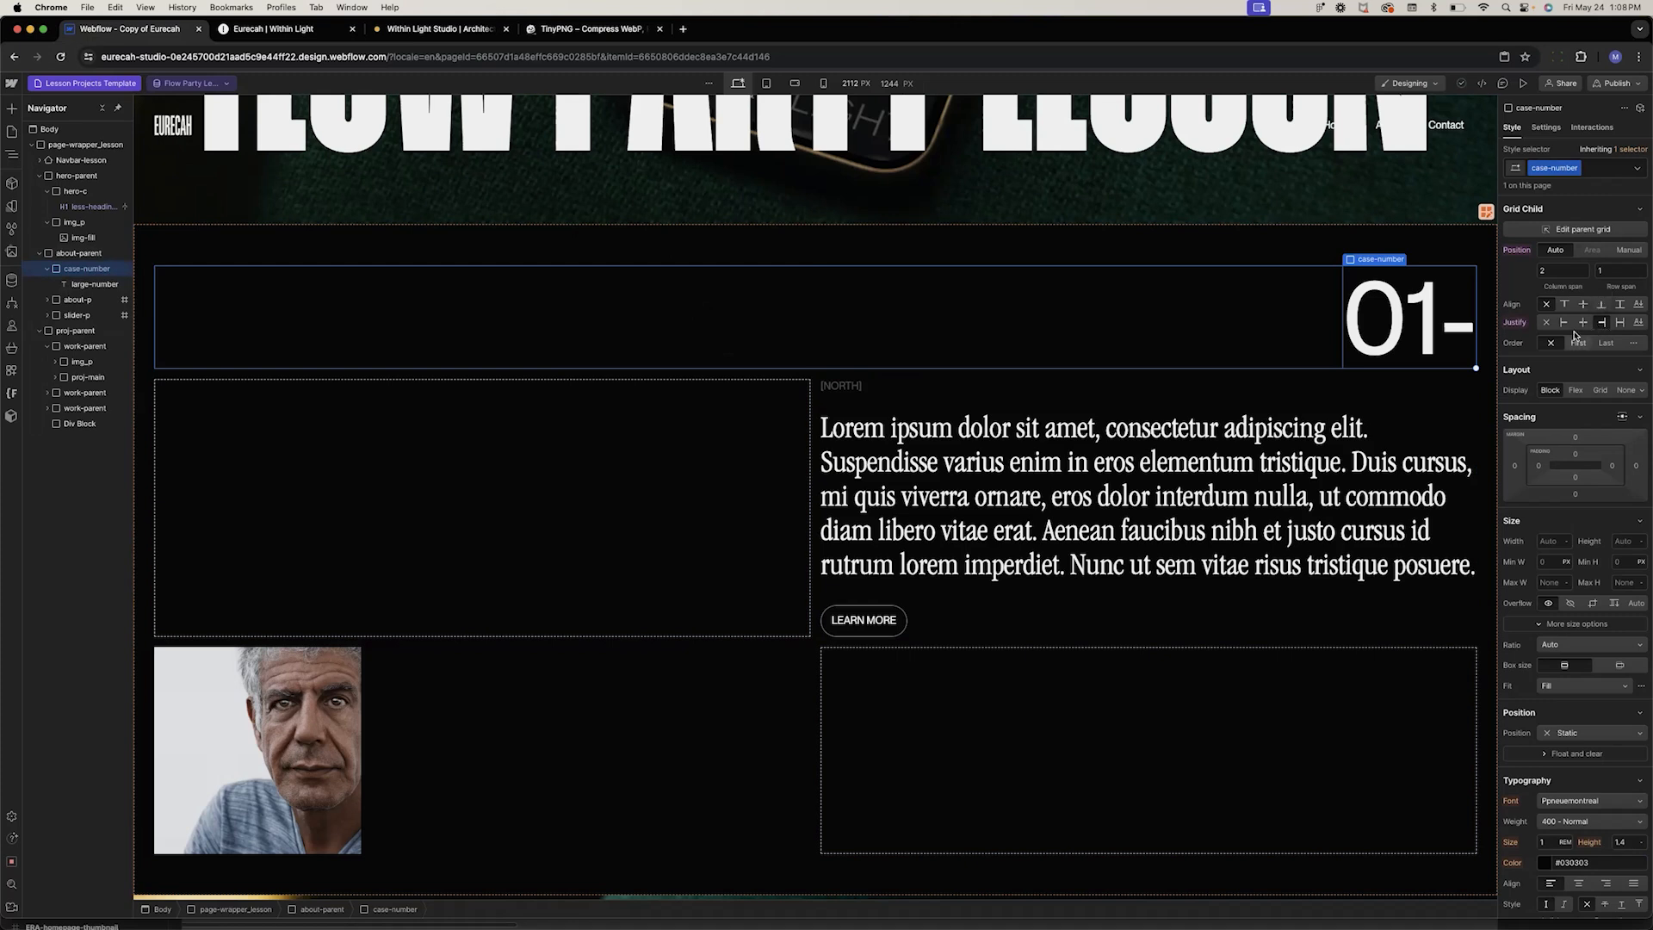
# Place the about-p block in grid column 1 by setting its manual column start to 1
pyautogui.click(938, 633)
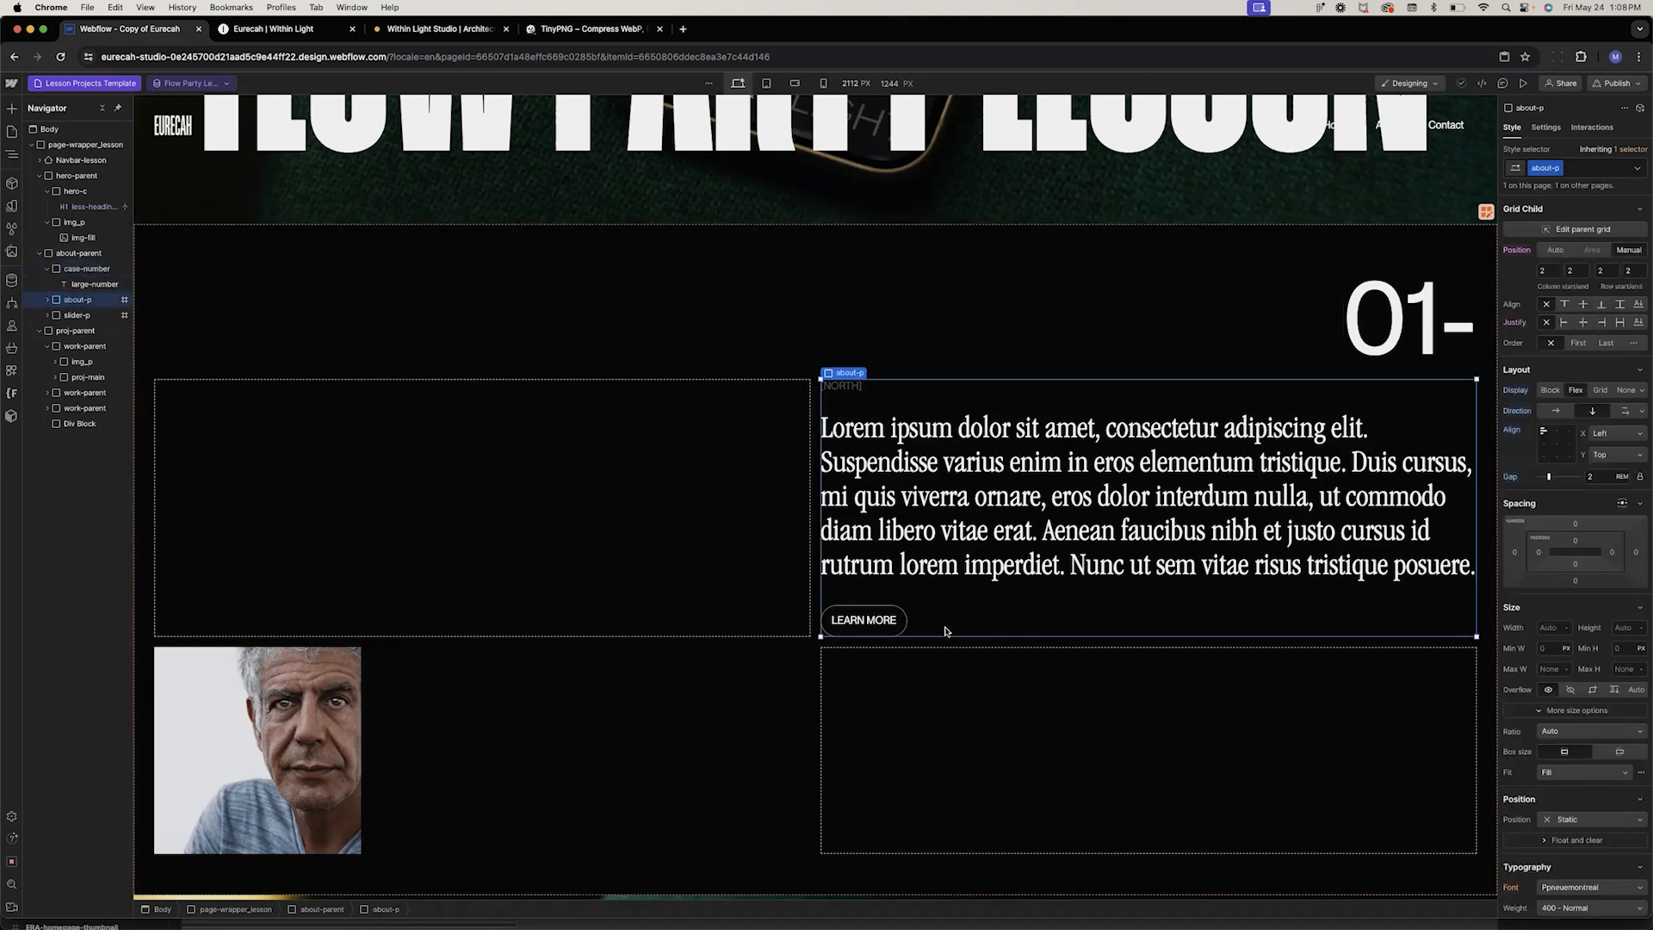
pyautogui.moveTo(820, 573); pyautogui.dragTo(627, 628)
pyautogui.press('super+z')
pyautogui.click(1547, 274)
pyautogui.write('1')
pyautogui.press('Tab')
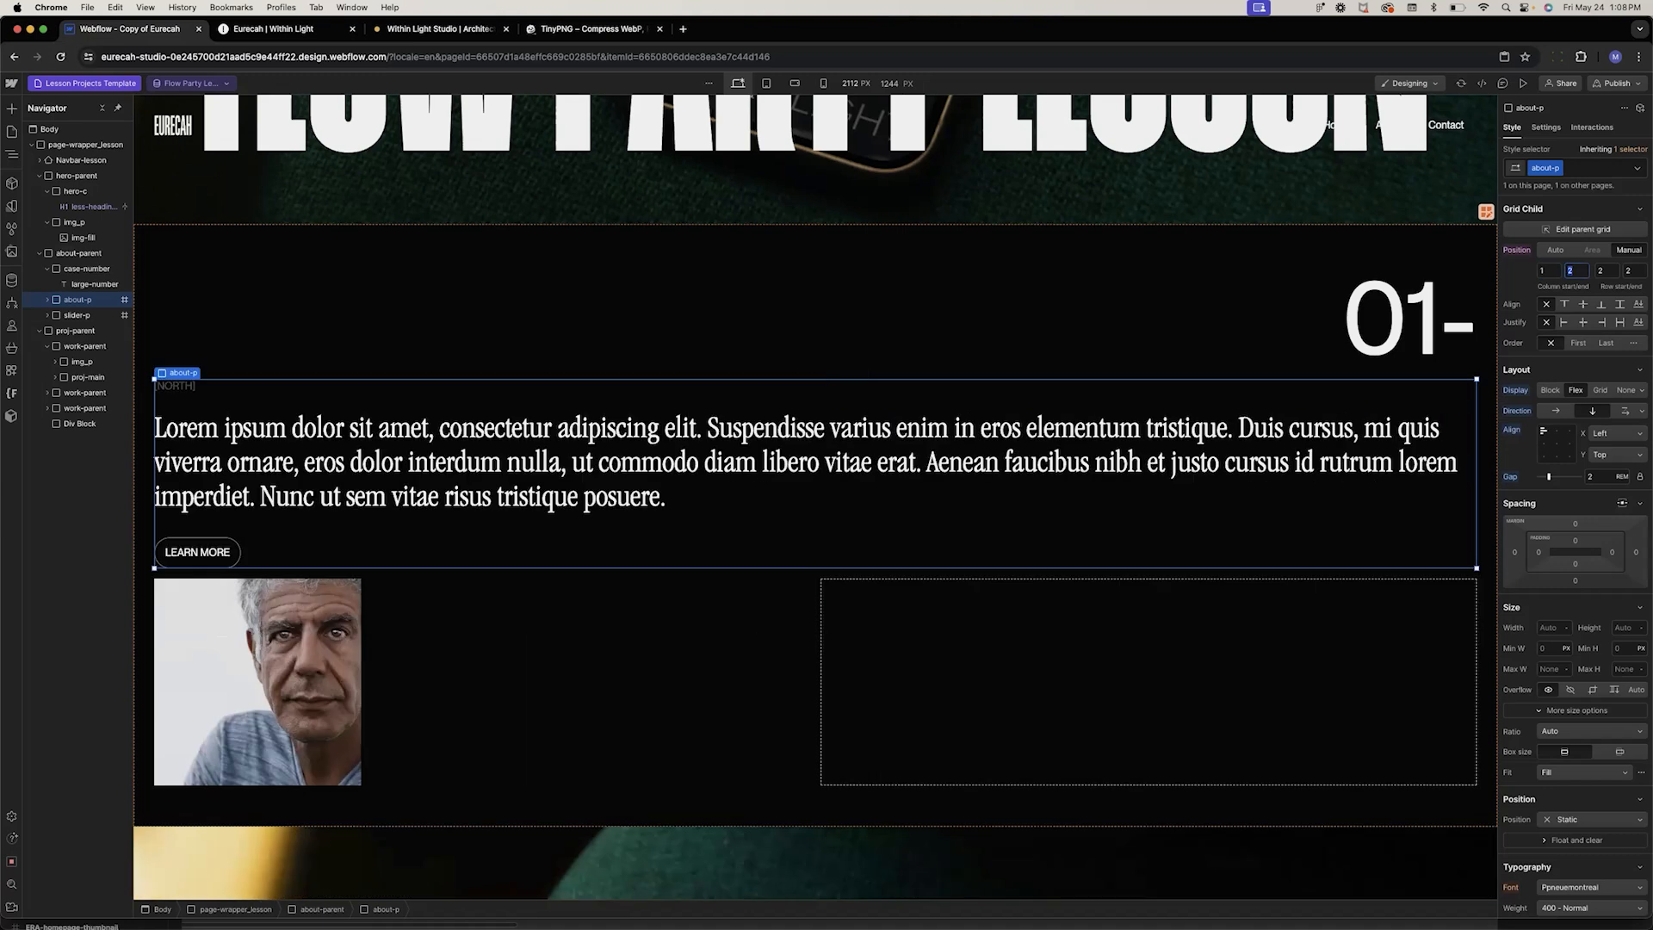
pyautogui.press('Return')
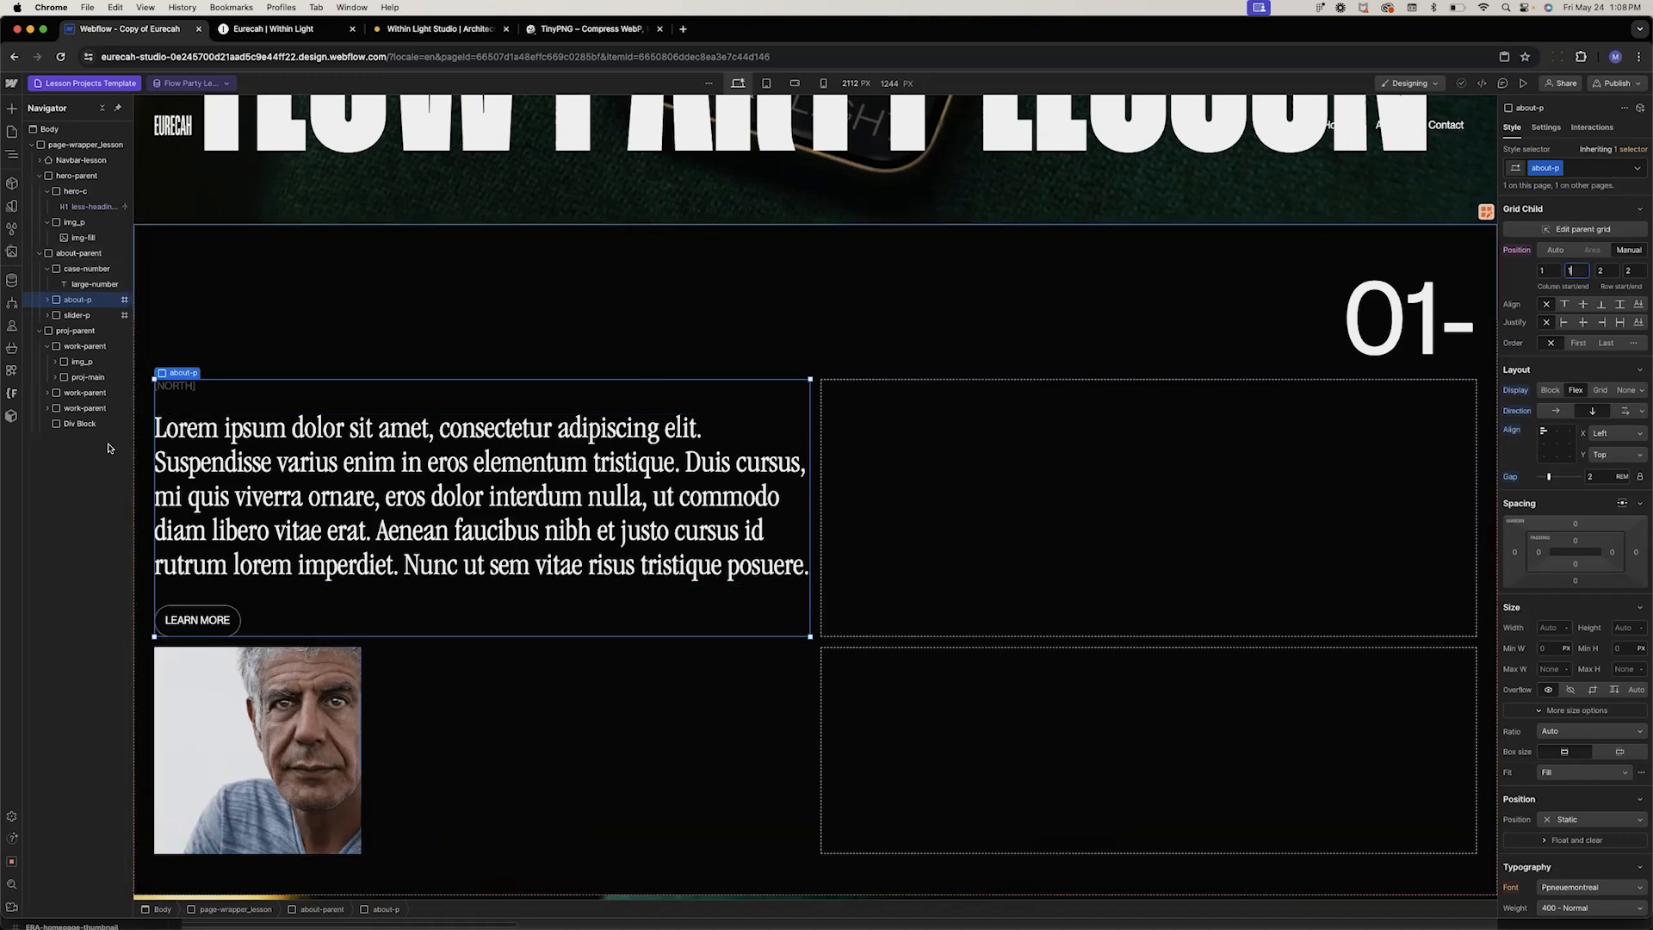
# Move the slider-p image block to grid column 2 by setting its column start to 2
pyautogui.click(91, 316)
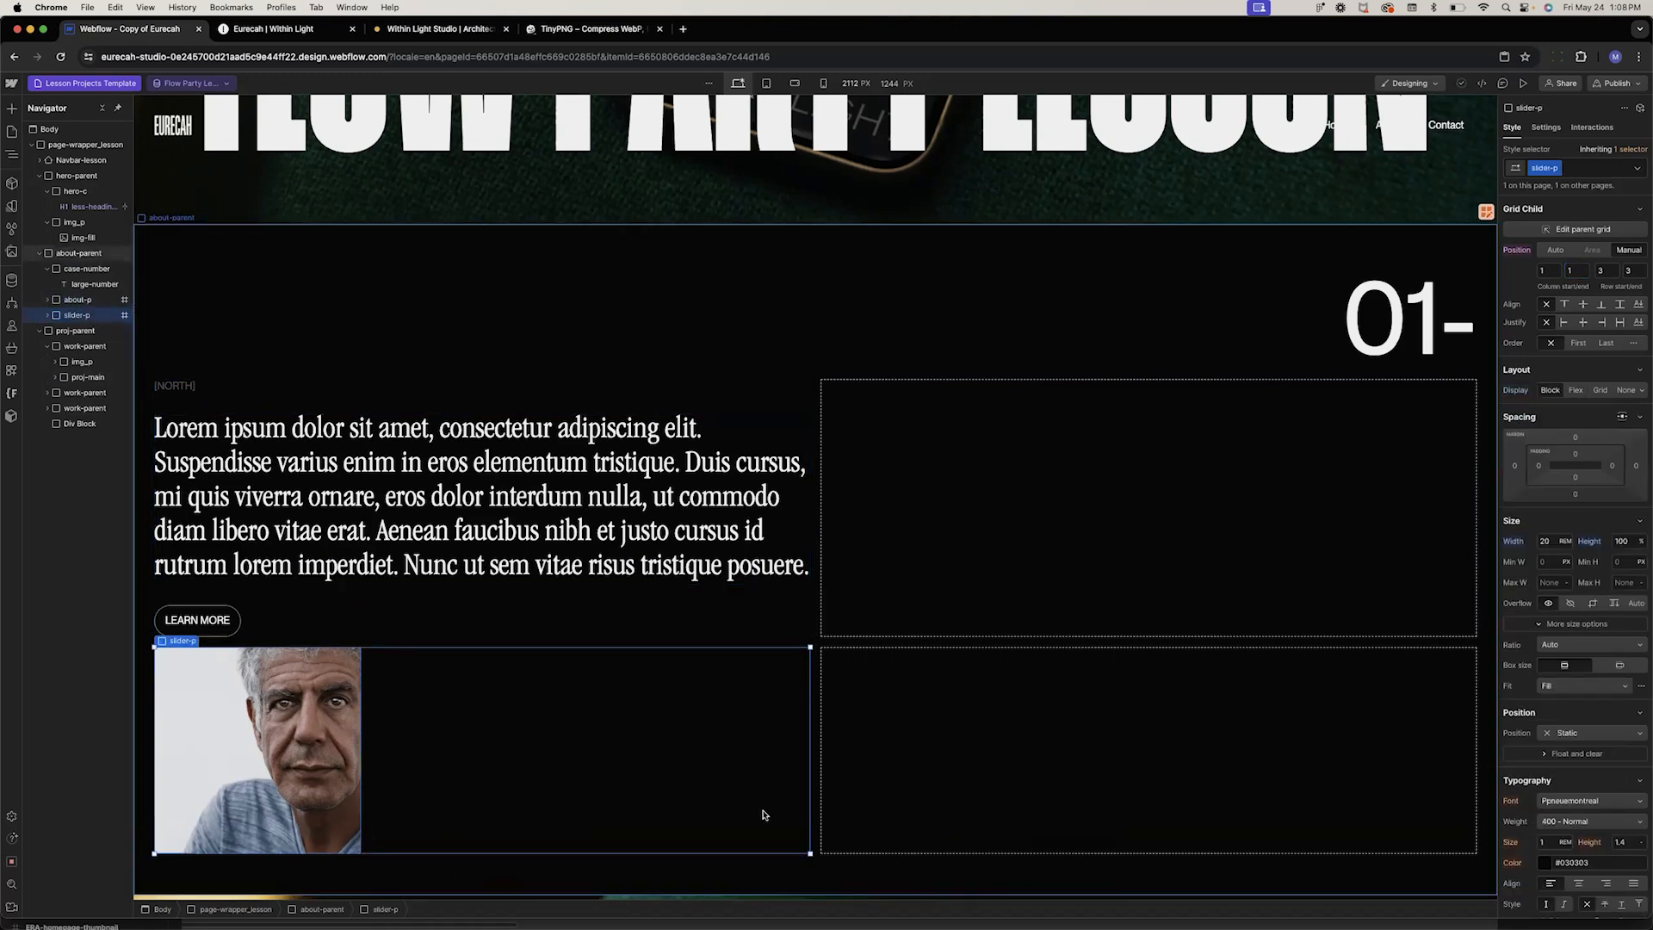
pyautogui.click(1604, 271)
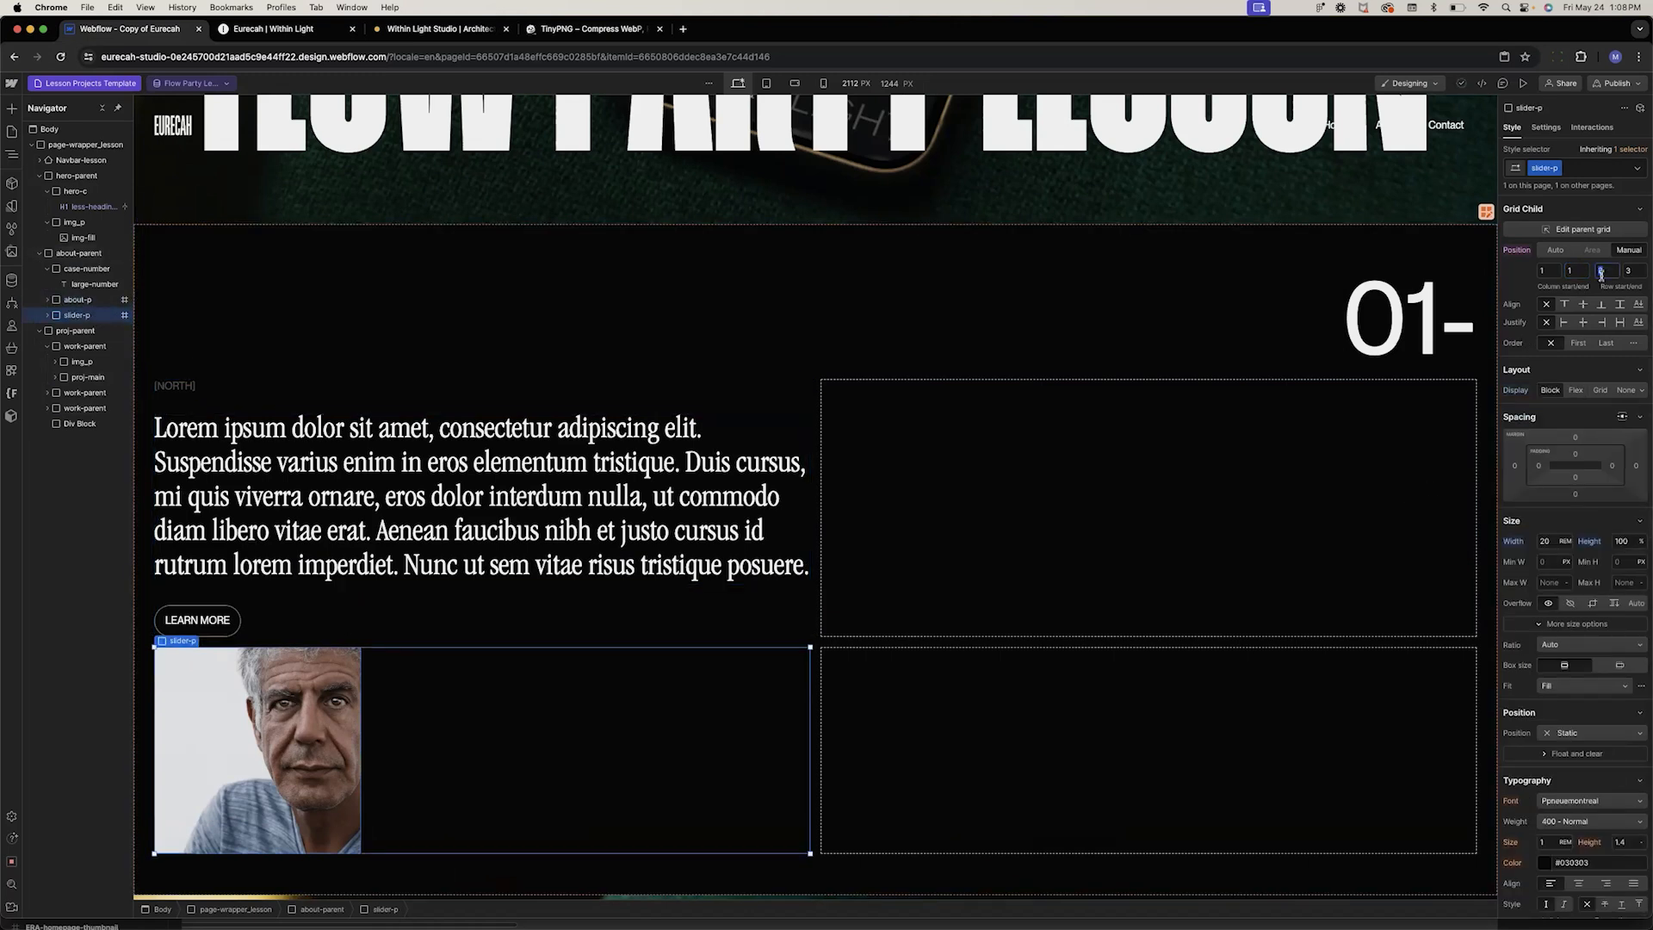
pyautogui.click(1550, 270)
pyautogui.write('2')
pyautogui.press('Tab')
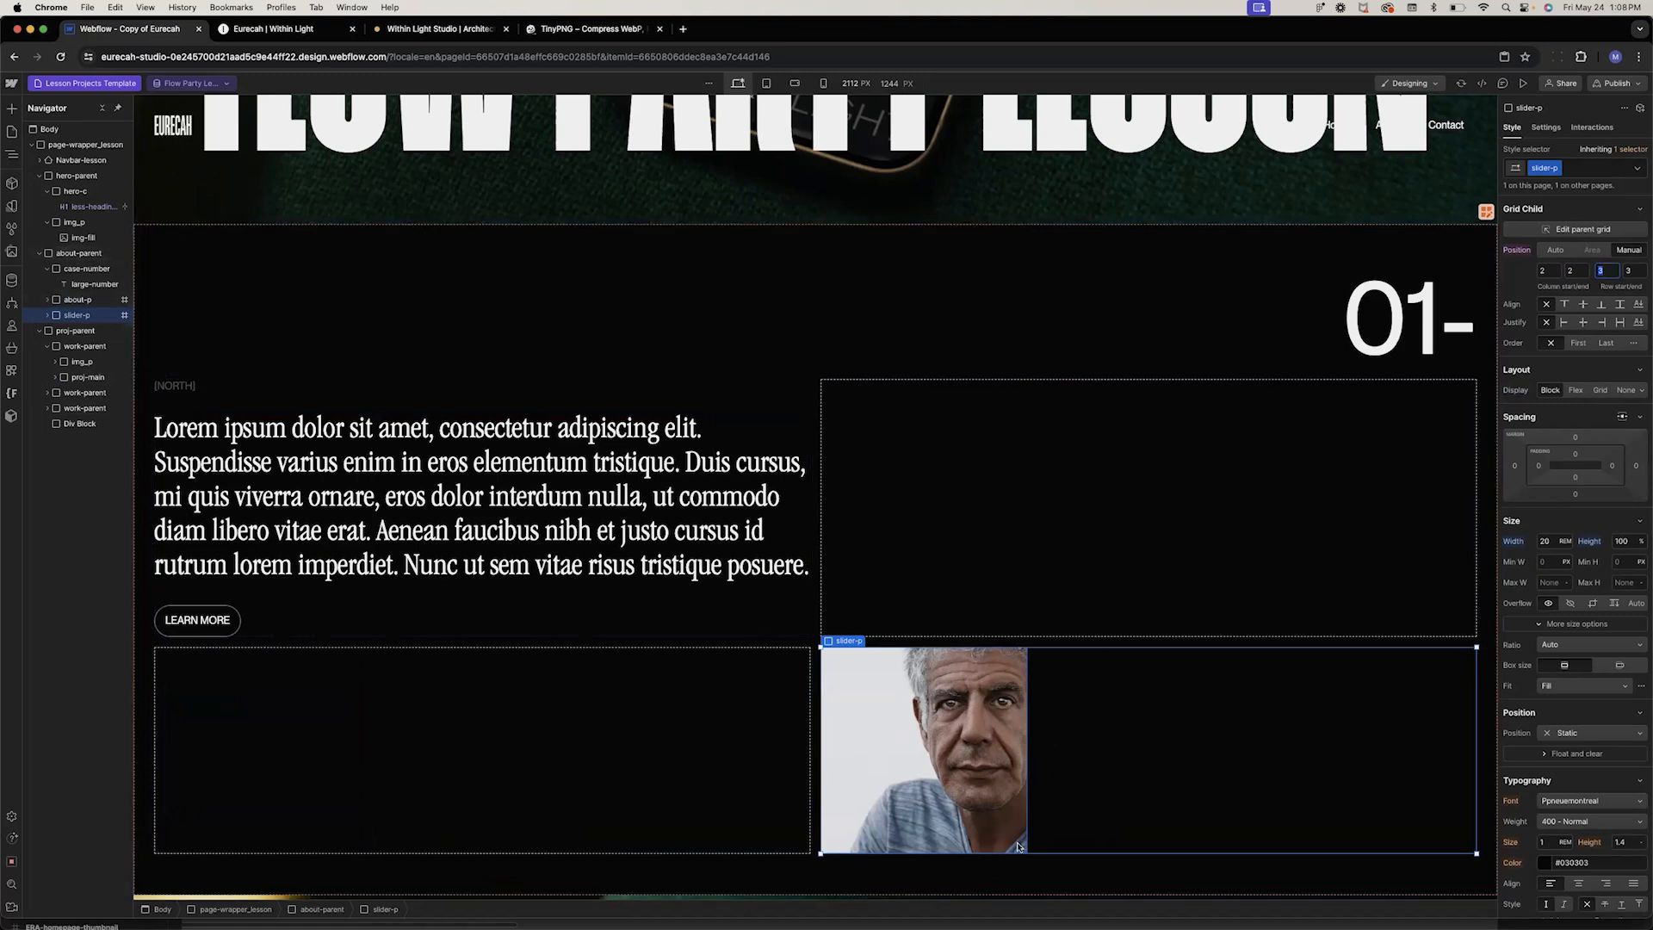
# Set the slider-p block's grid child justification to end so the image sits at the cell's right edge
pyautogui.click(48, 316)
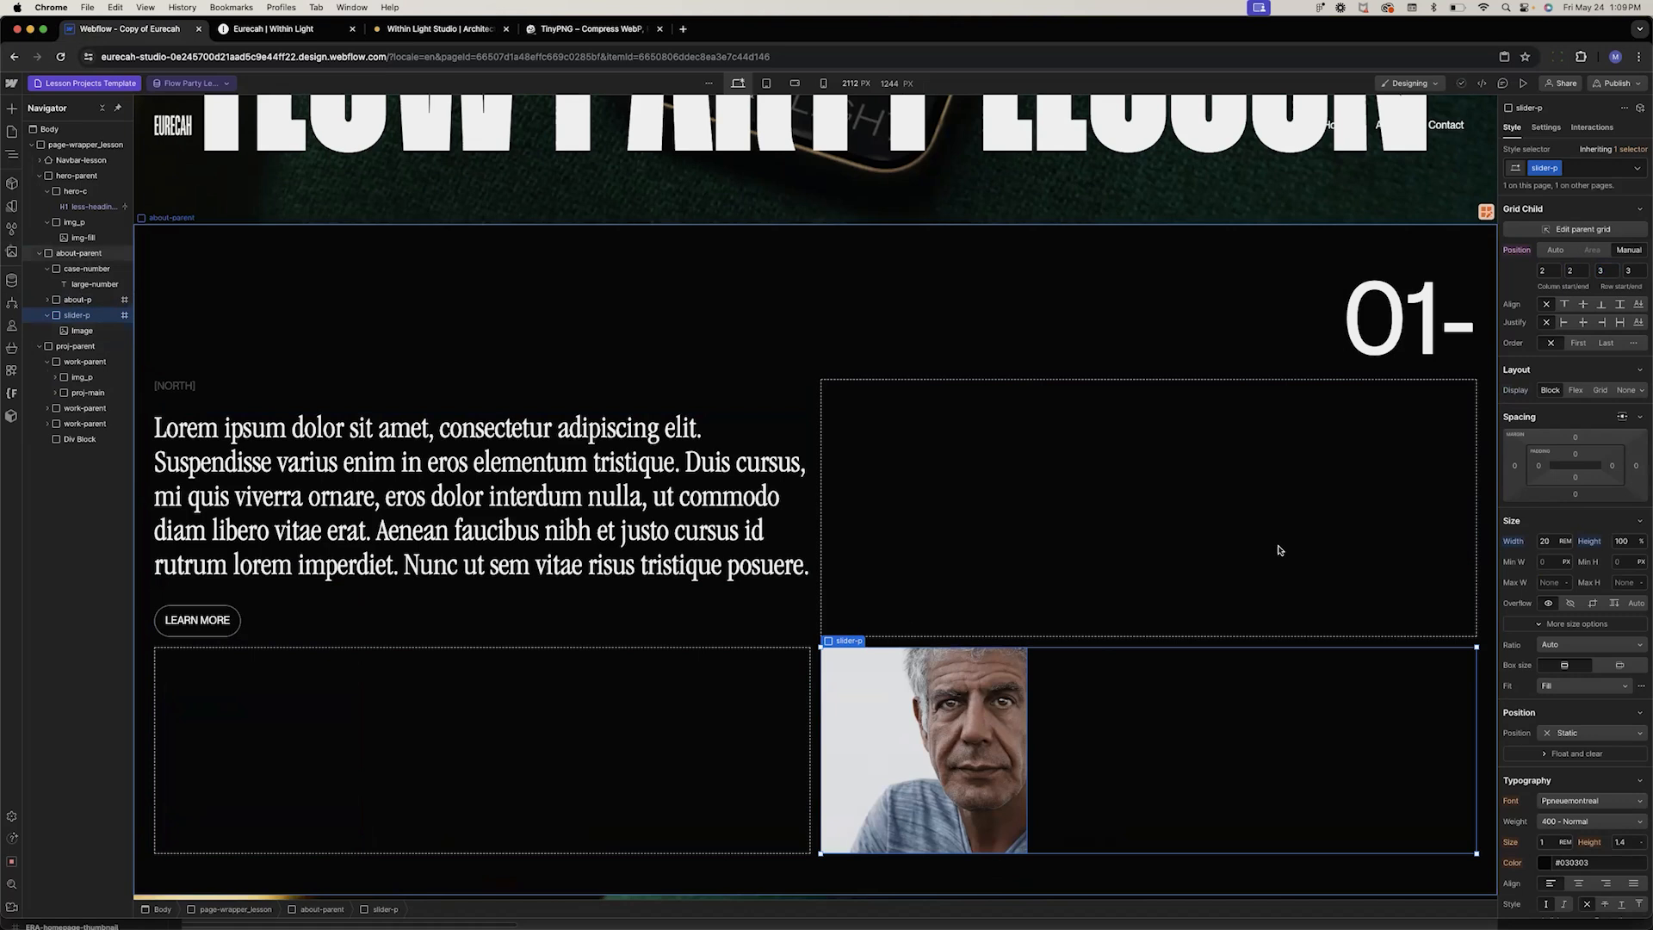
pyautogui.click(1602, 322)
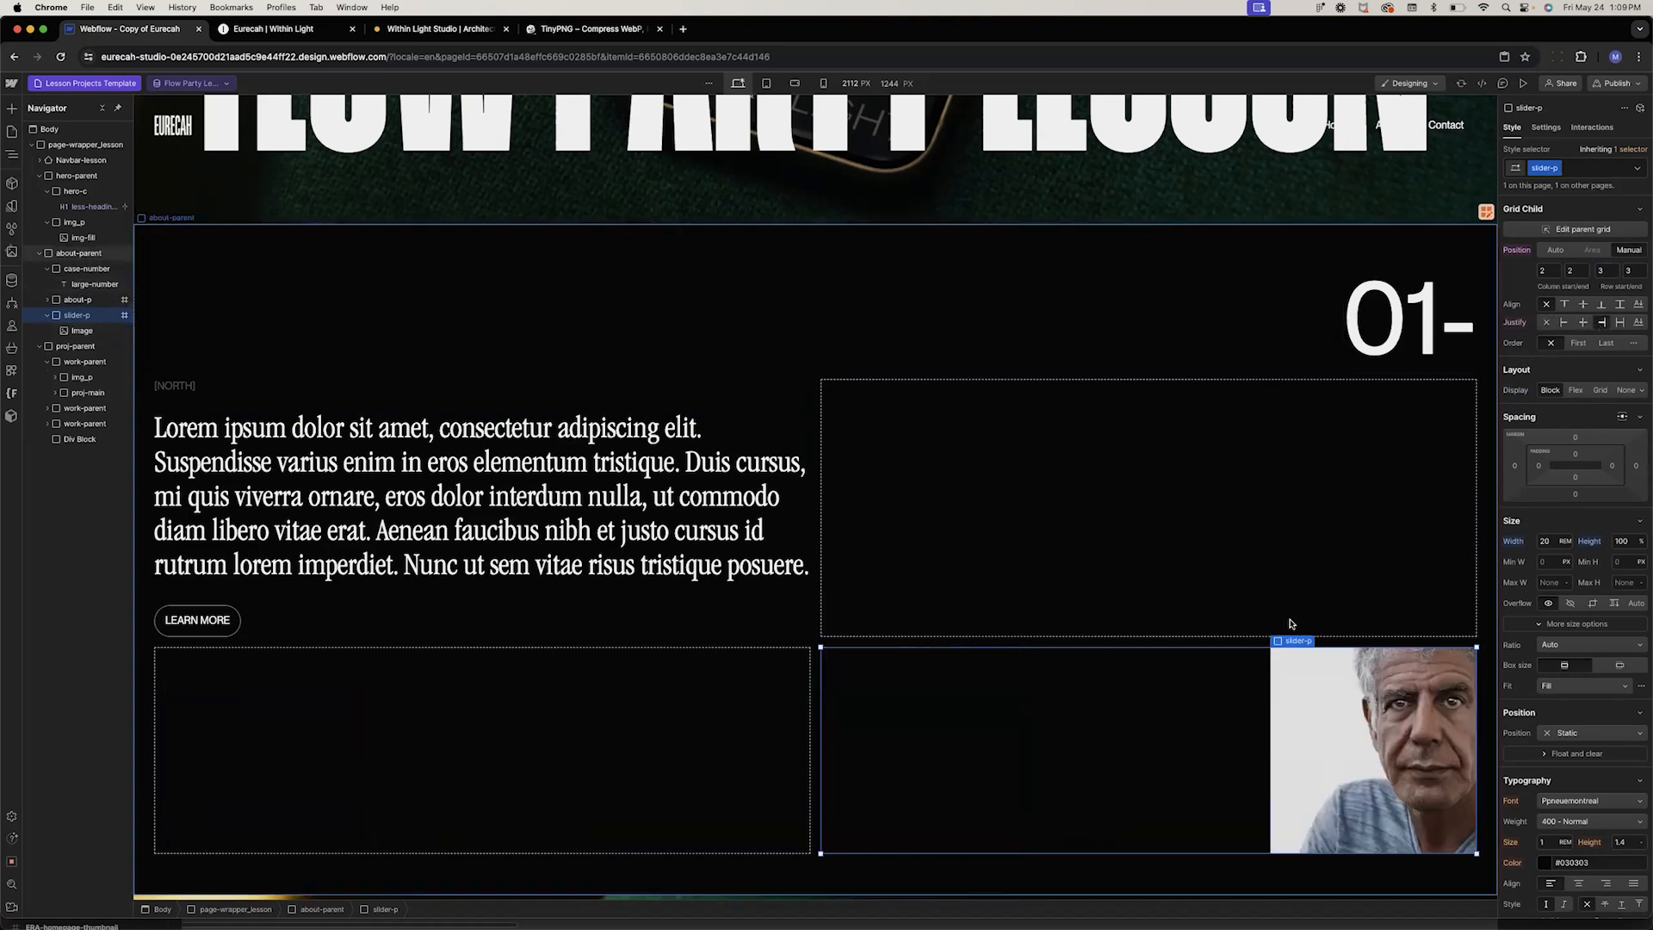
pyautogui.click(1325, 748)
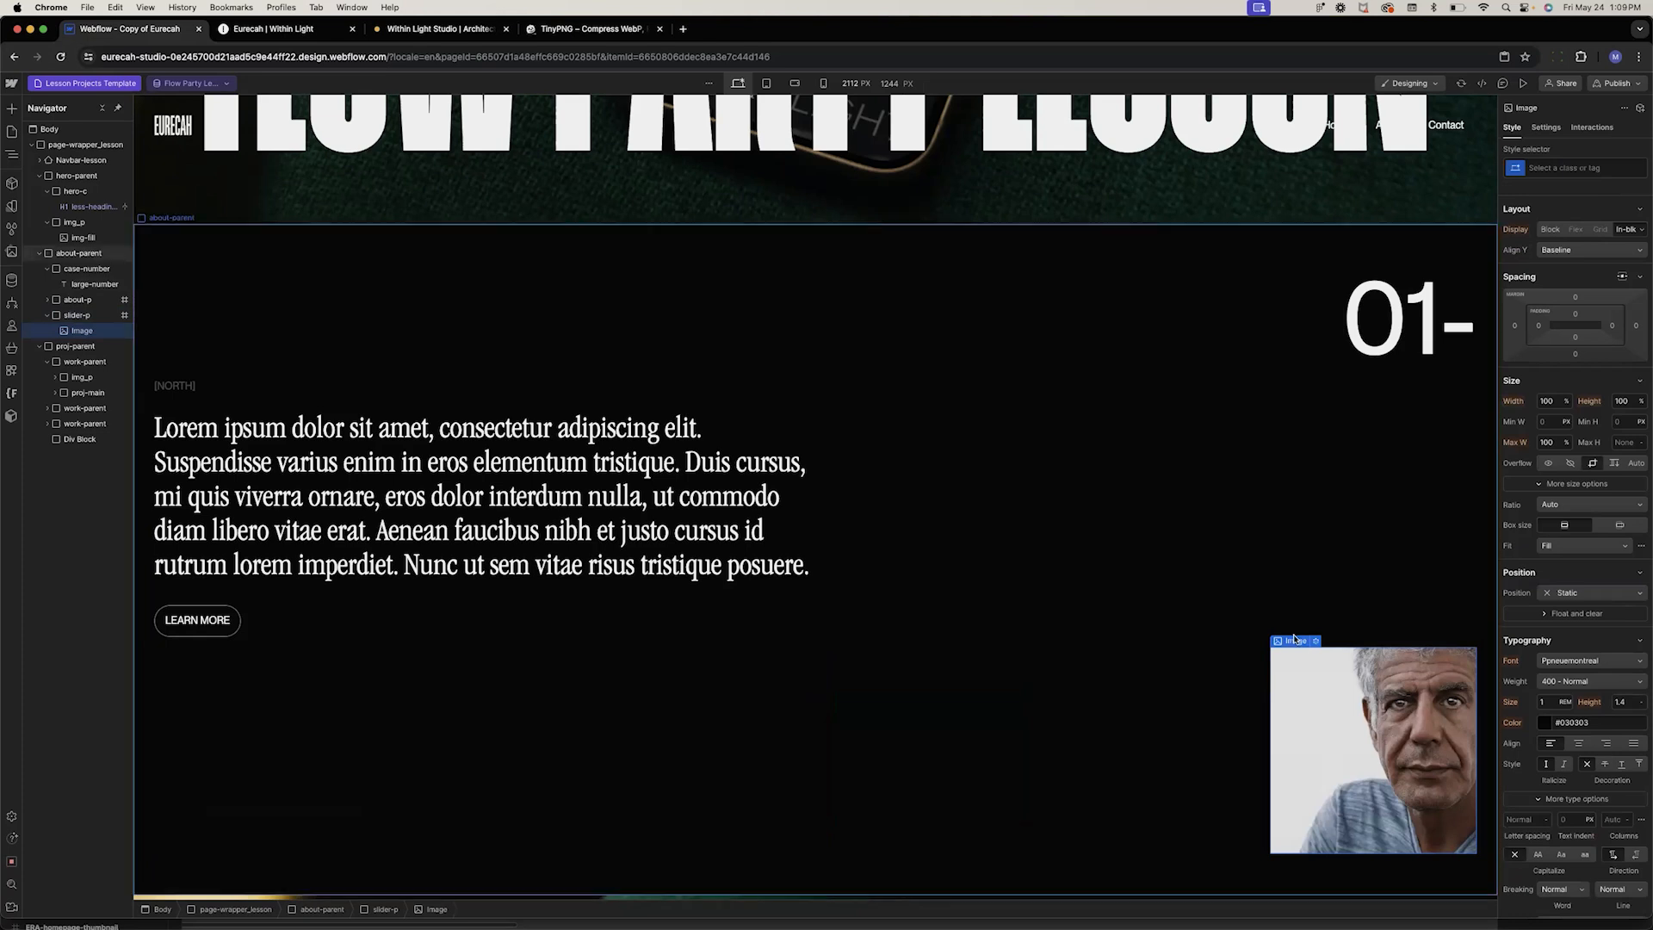
pyautogui.click(1296, 627)
pyautogui.click(1547, 541)
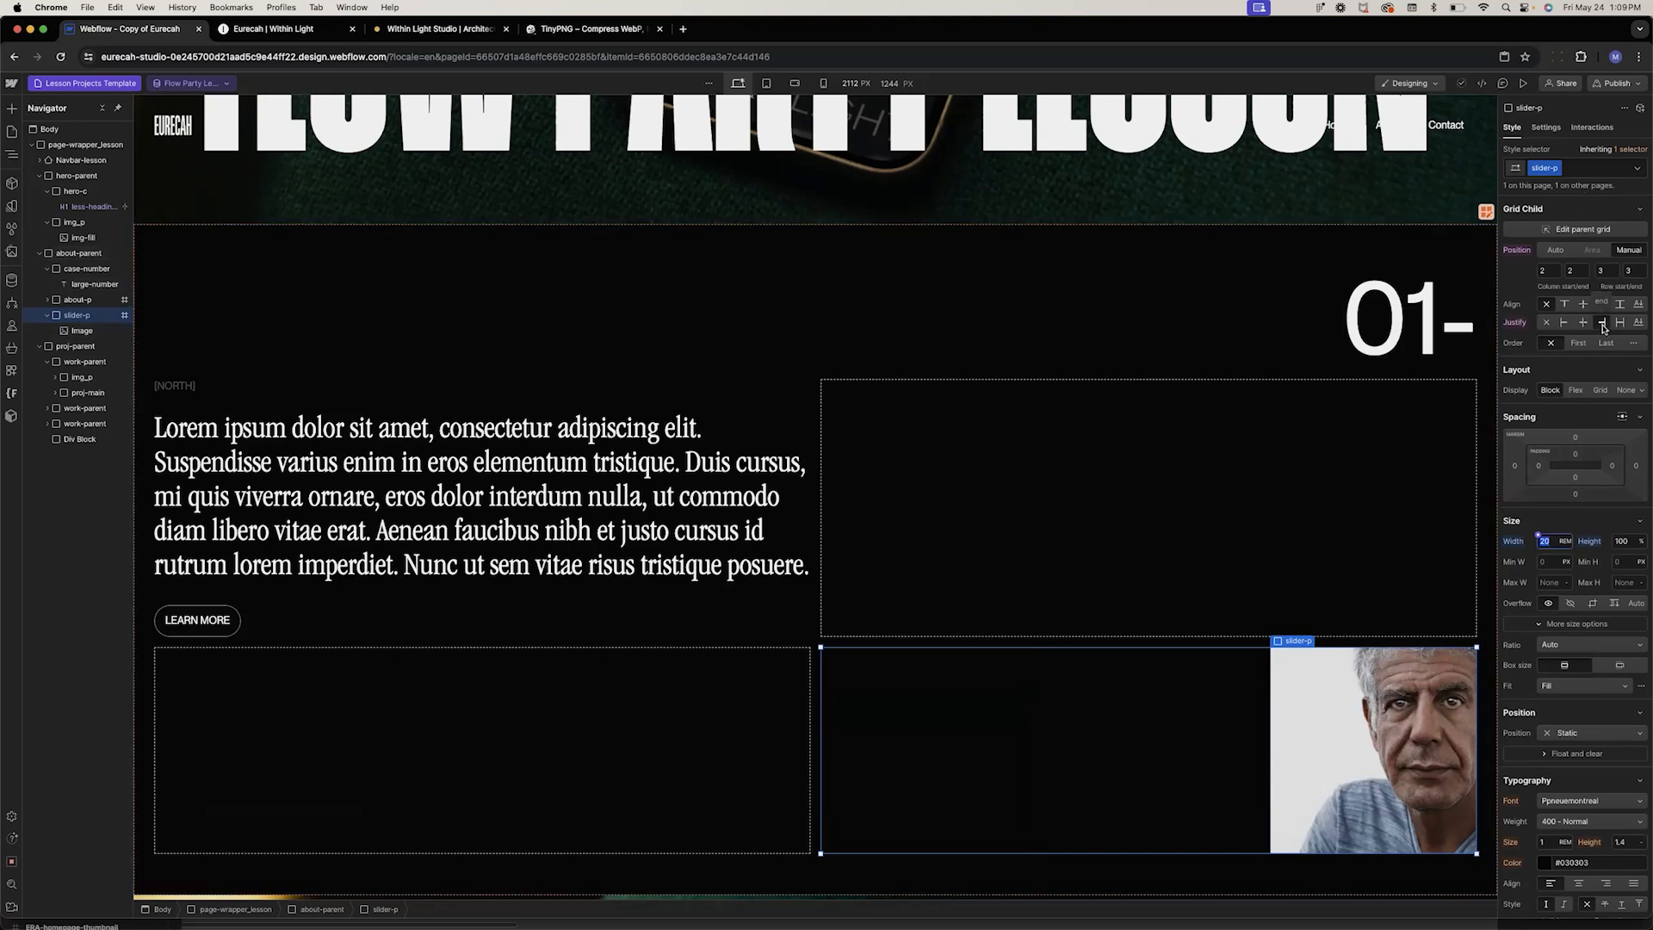
# Change the helper-t label text above the paragraph to [INTRODUCTION]
pyautogui.click(1158, 150)
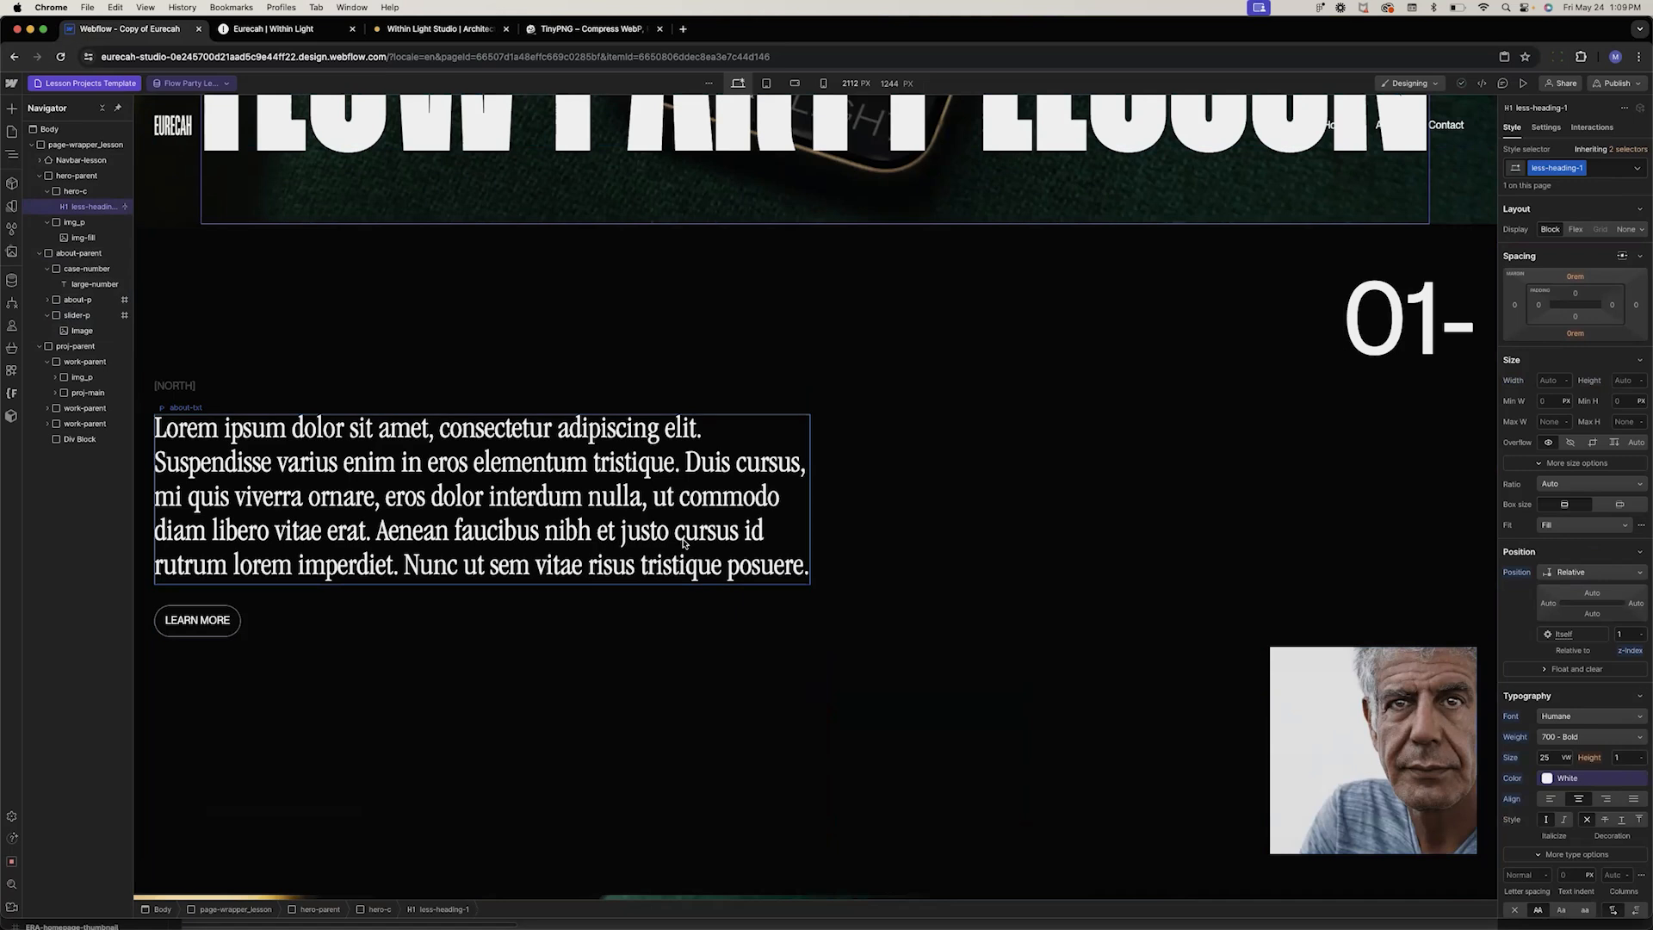
pyautogui.click(180, 389)
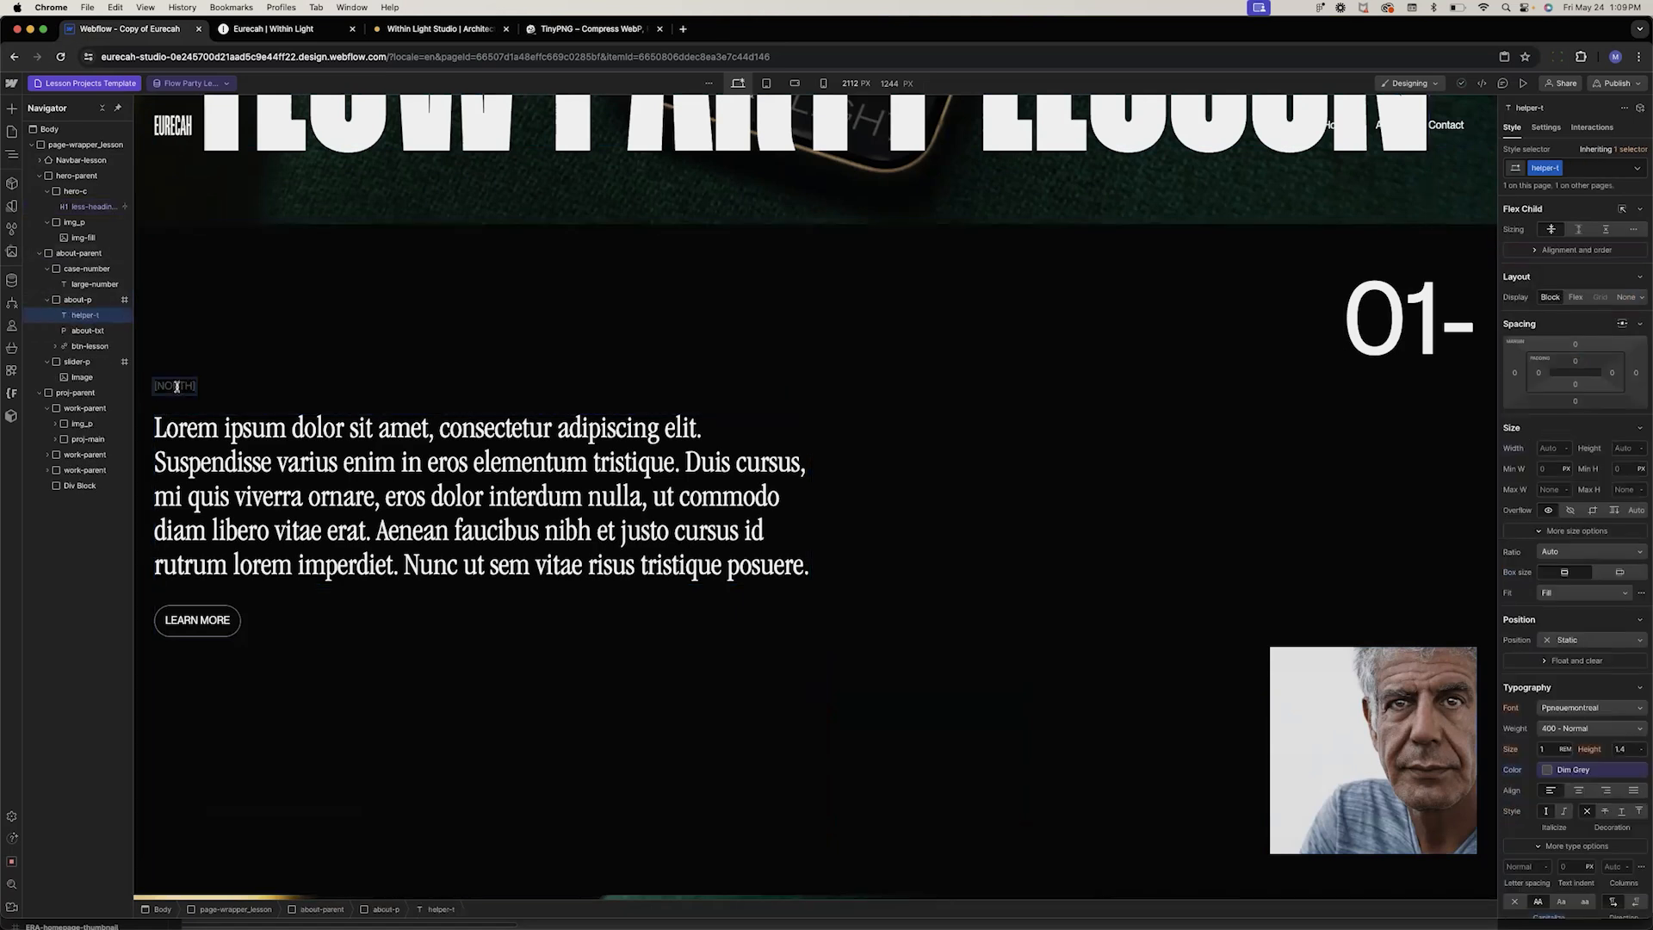
pyautogui.doubleClick(176, 385)
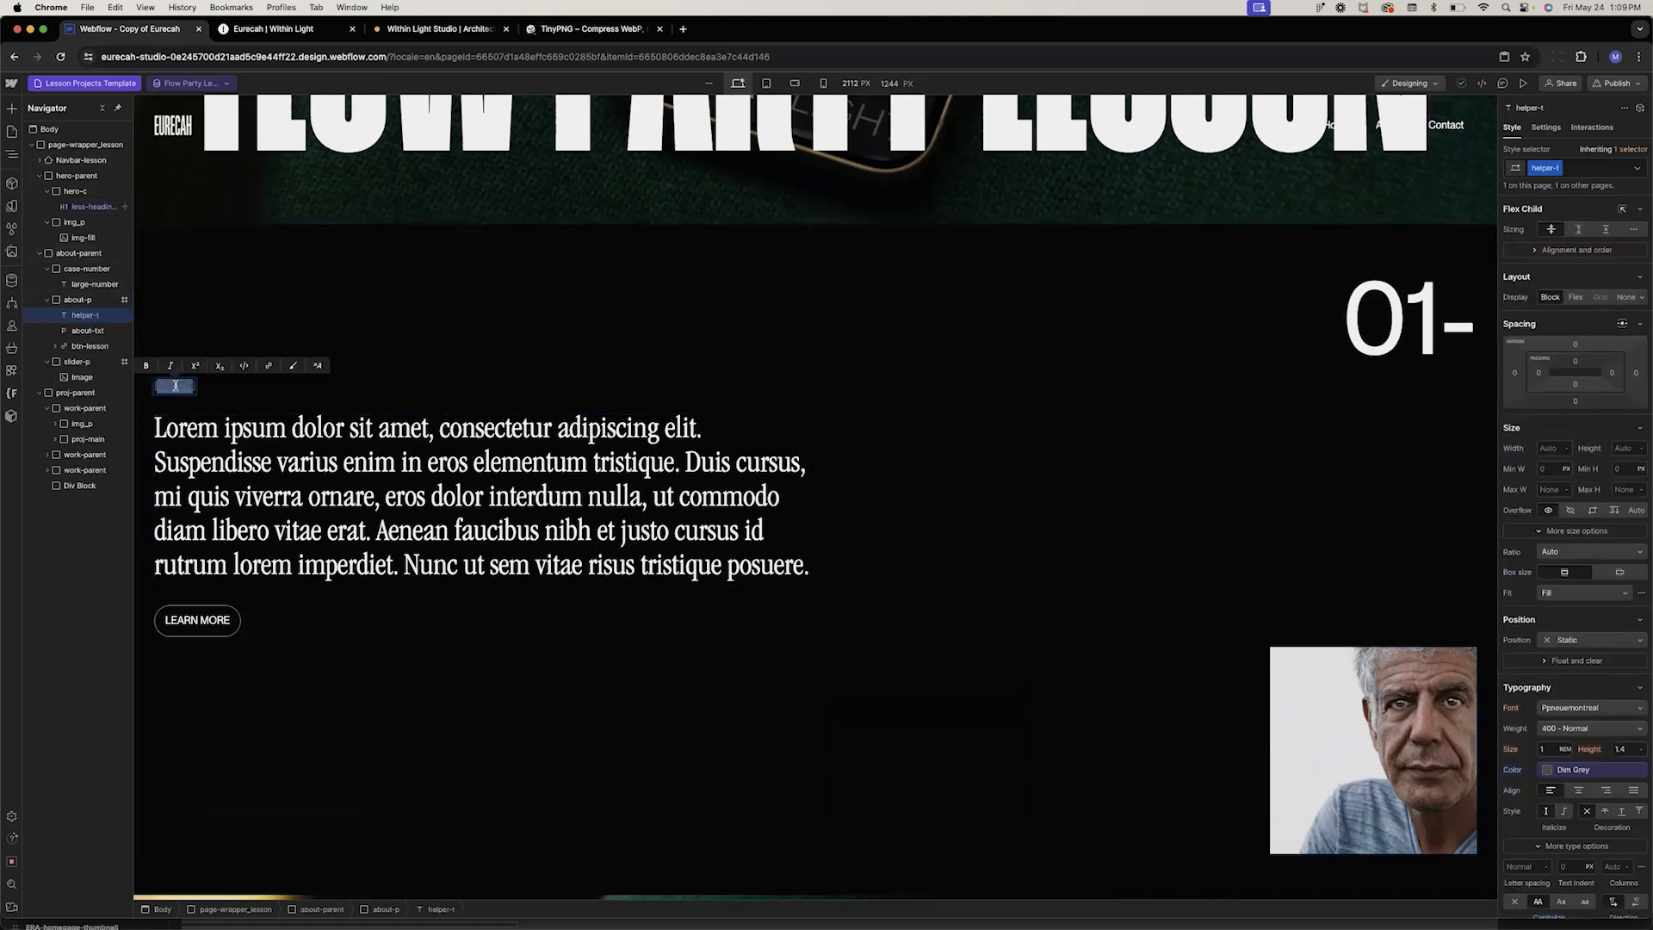
pyautogui.write('[INTRODUCTION]')
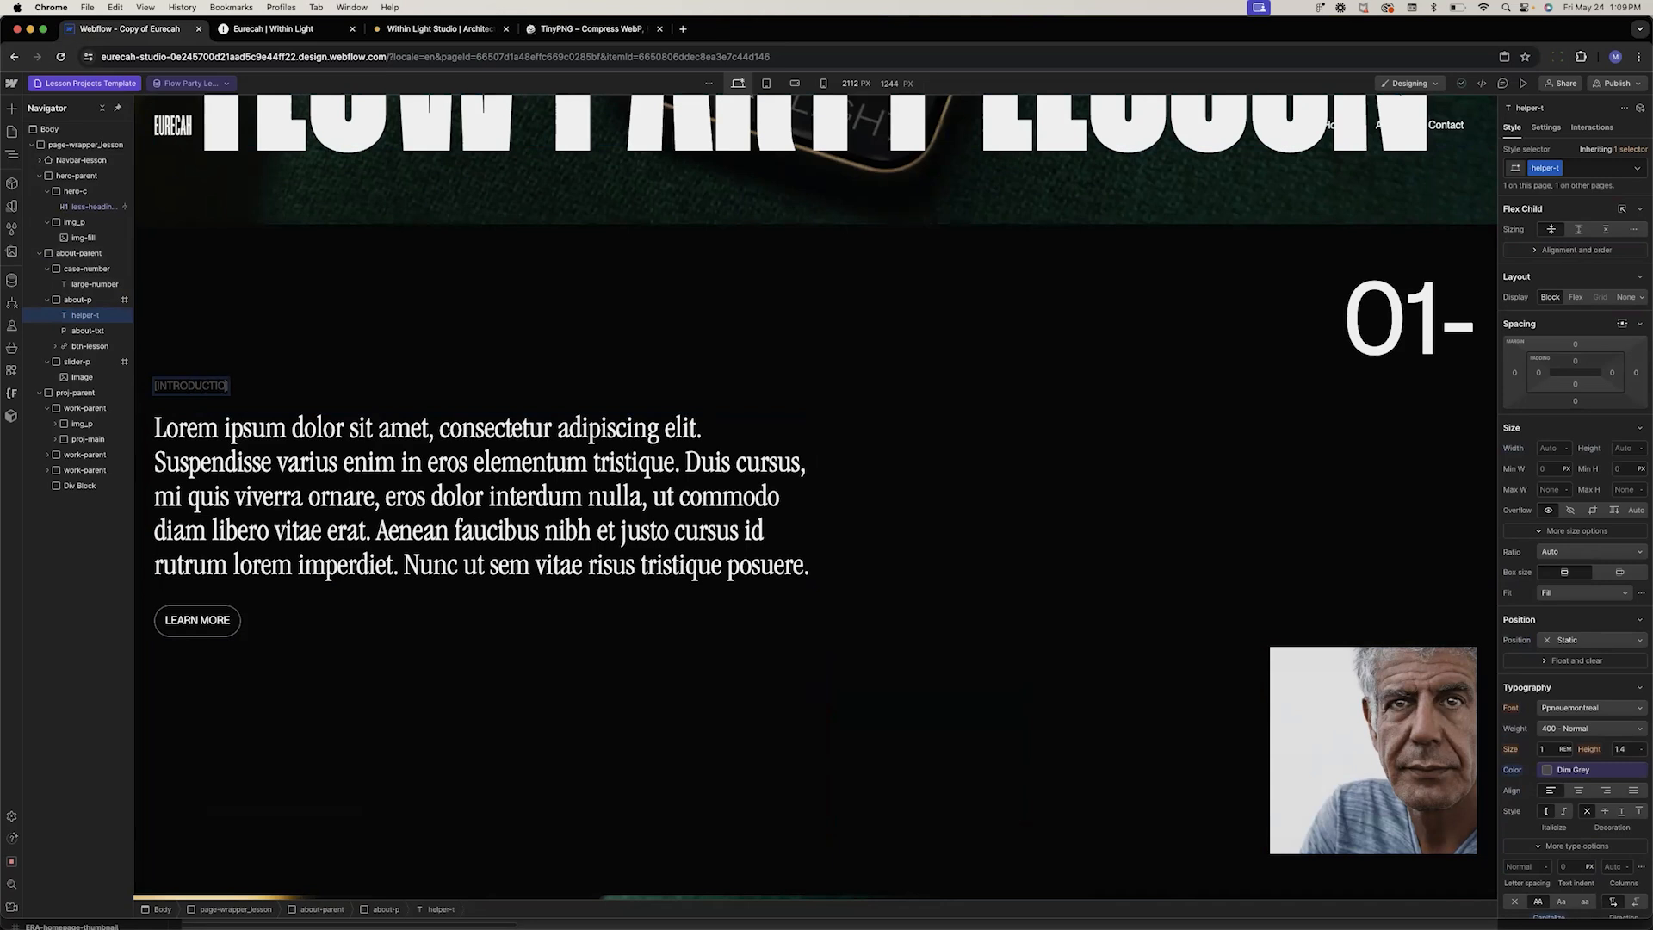
# Open the about-txt paragraph's settings and browse its Lesson Projects data connection fields
pyautogui.click(210, 416)
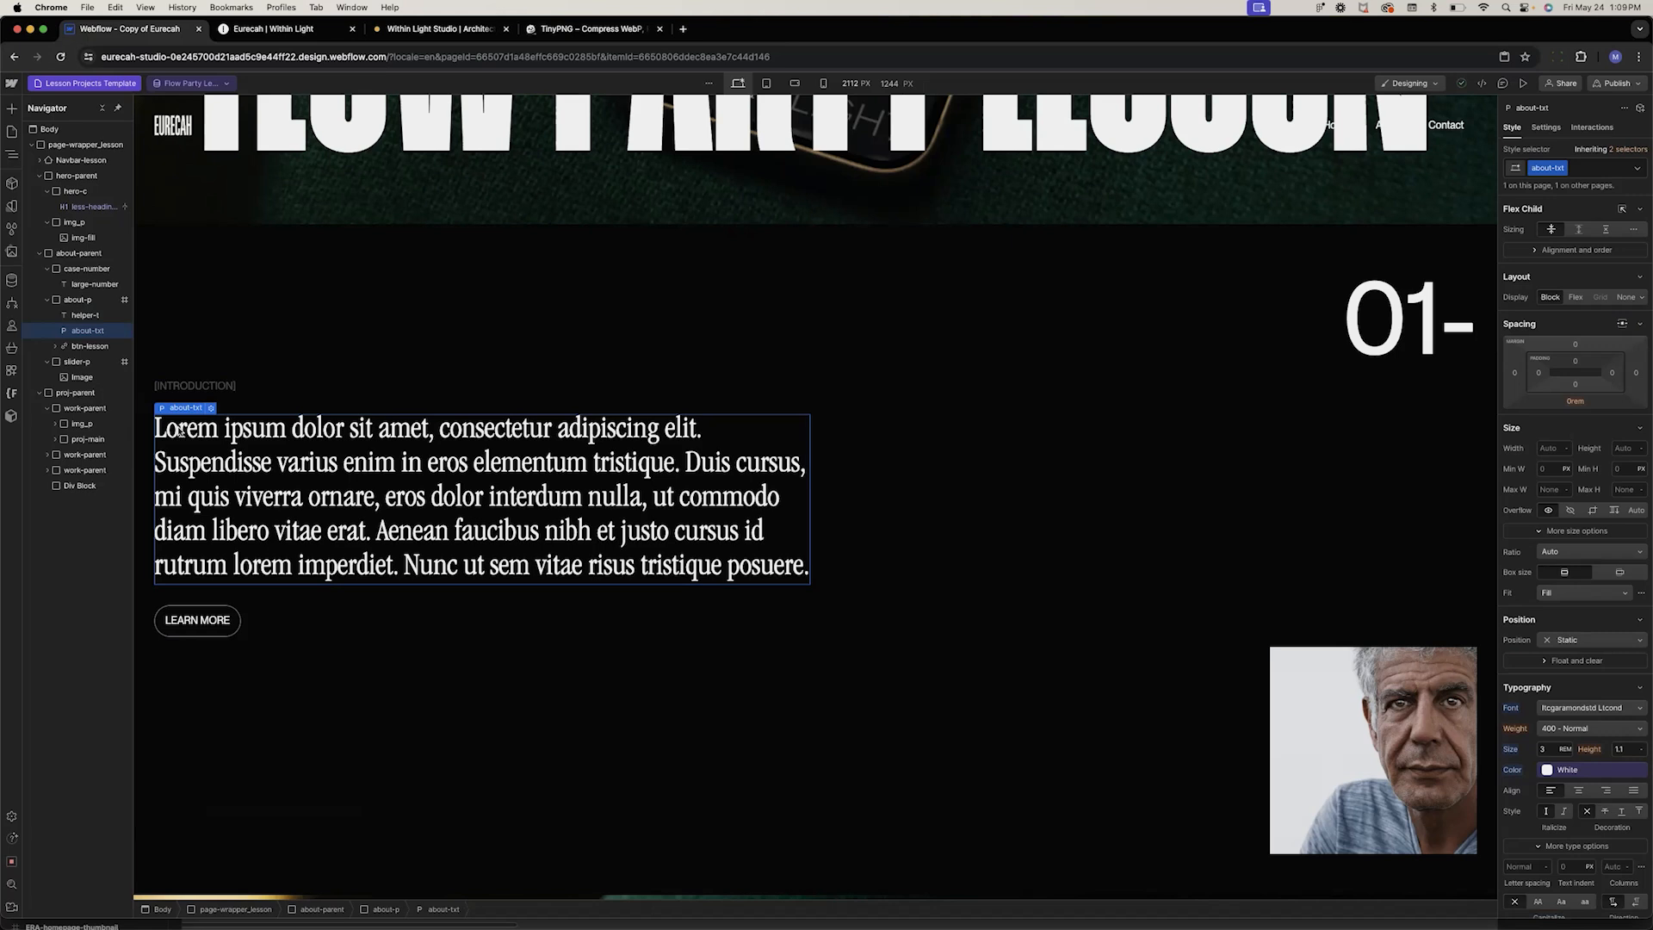
pyautogui.click(210, 408)
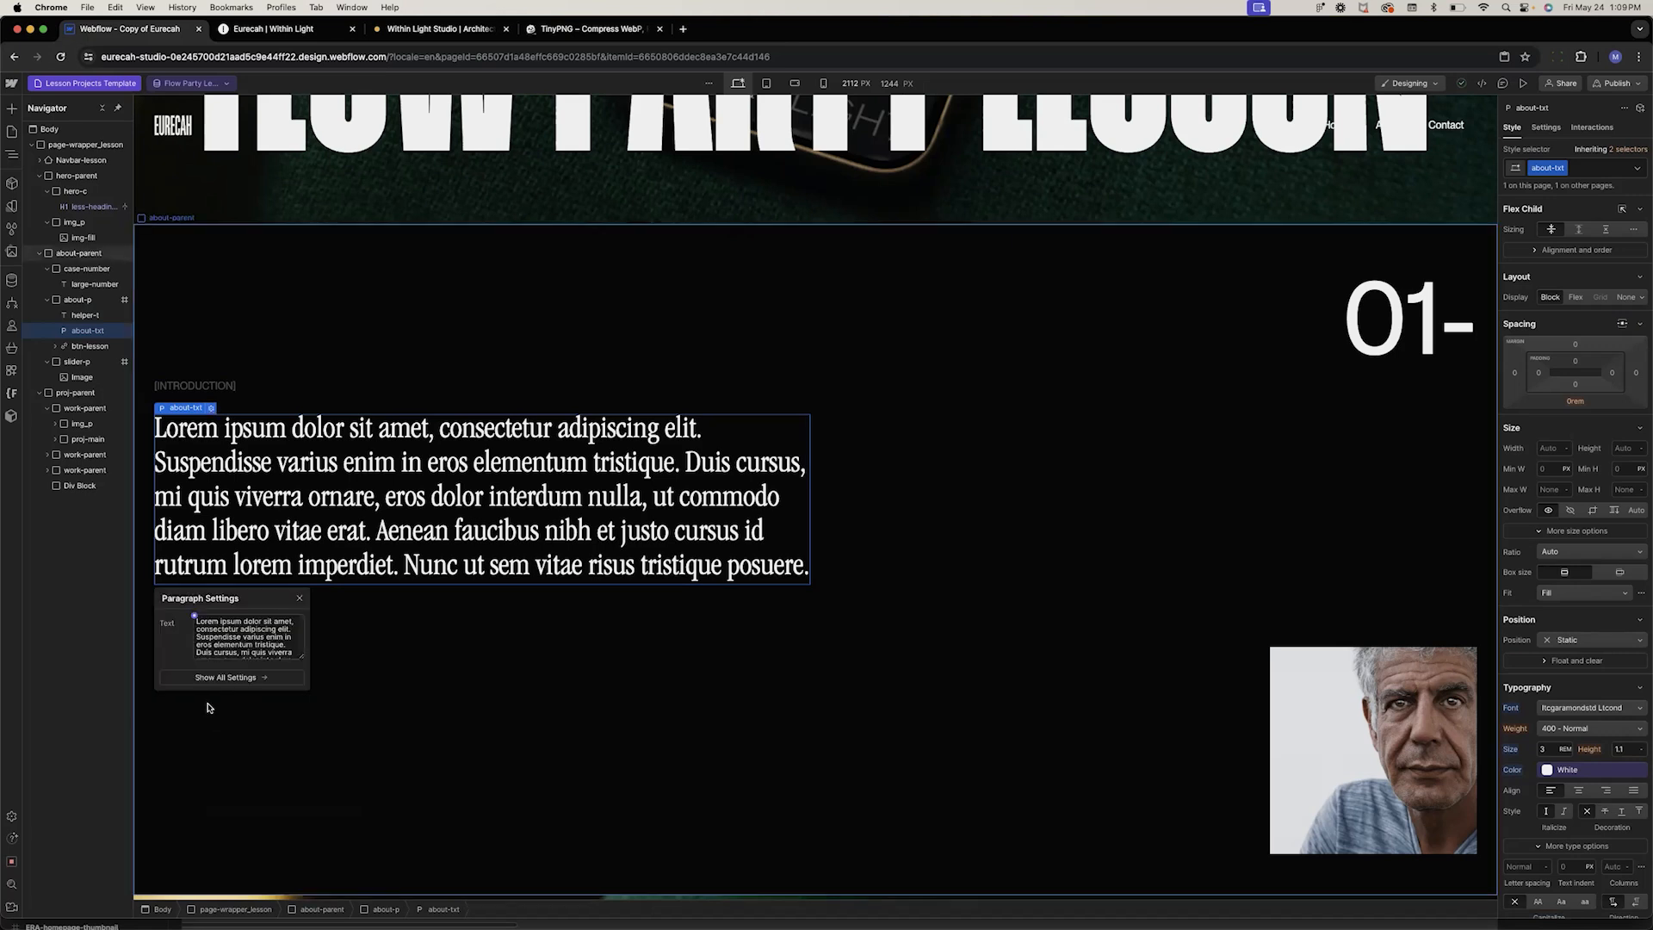
pyautogui.click(194, 617)
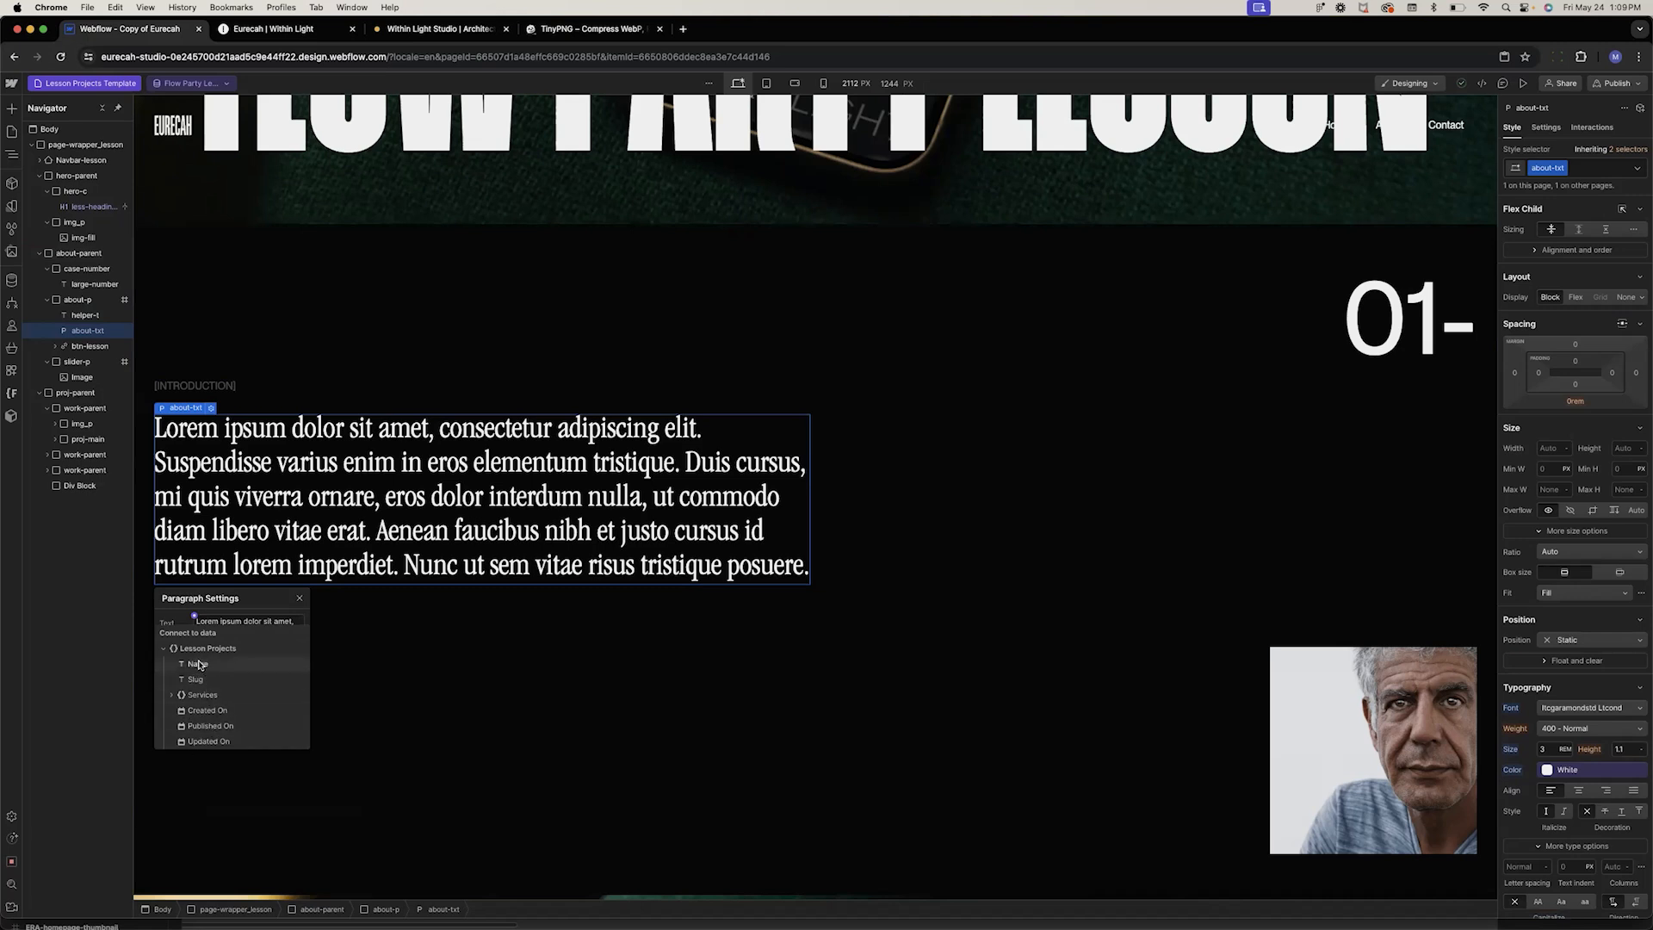
pyautogui.click(169, 516)
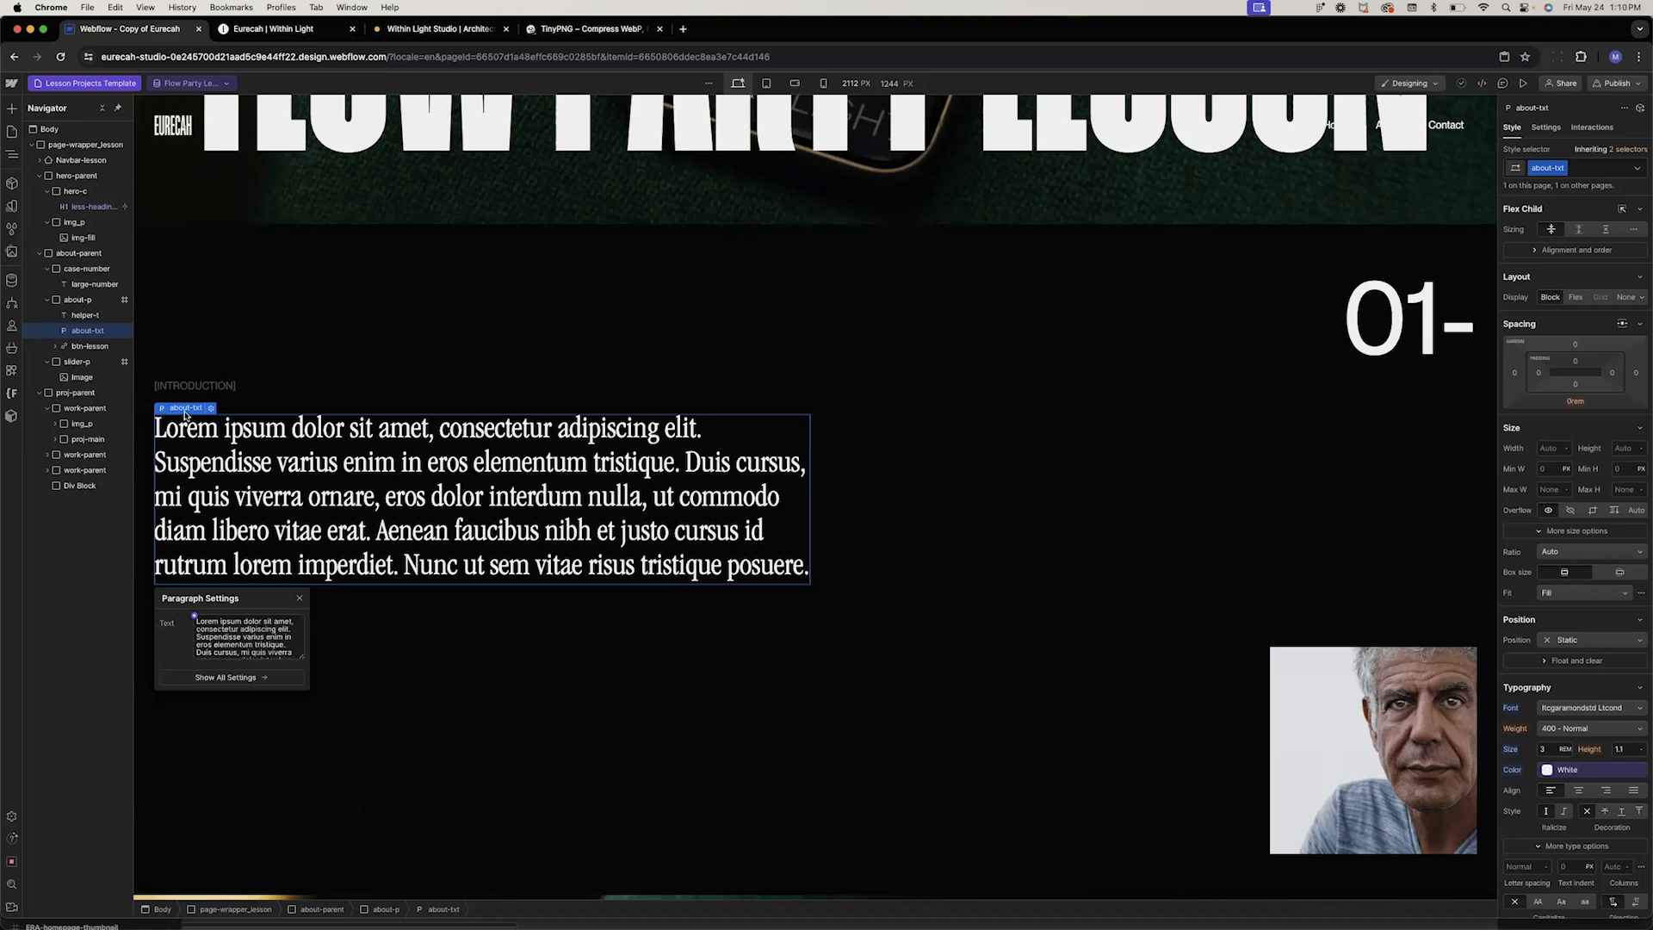
pyautogui.moveTo(183, 416)
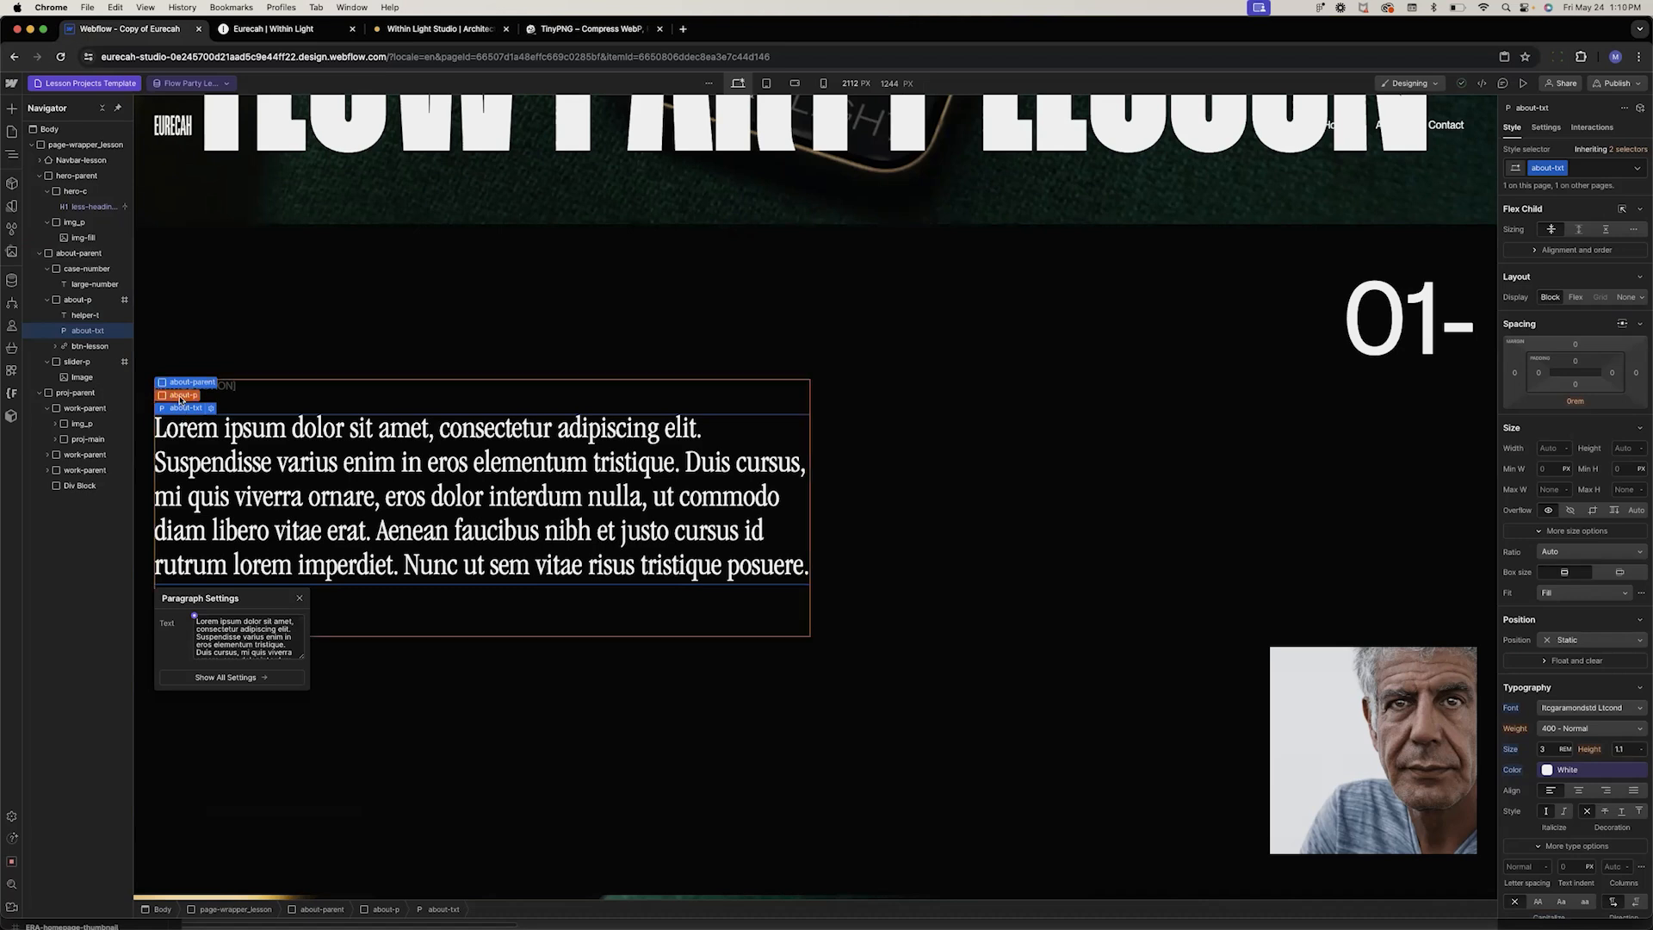
pyautogui.click(181, 396)
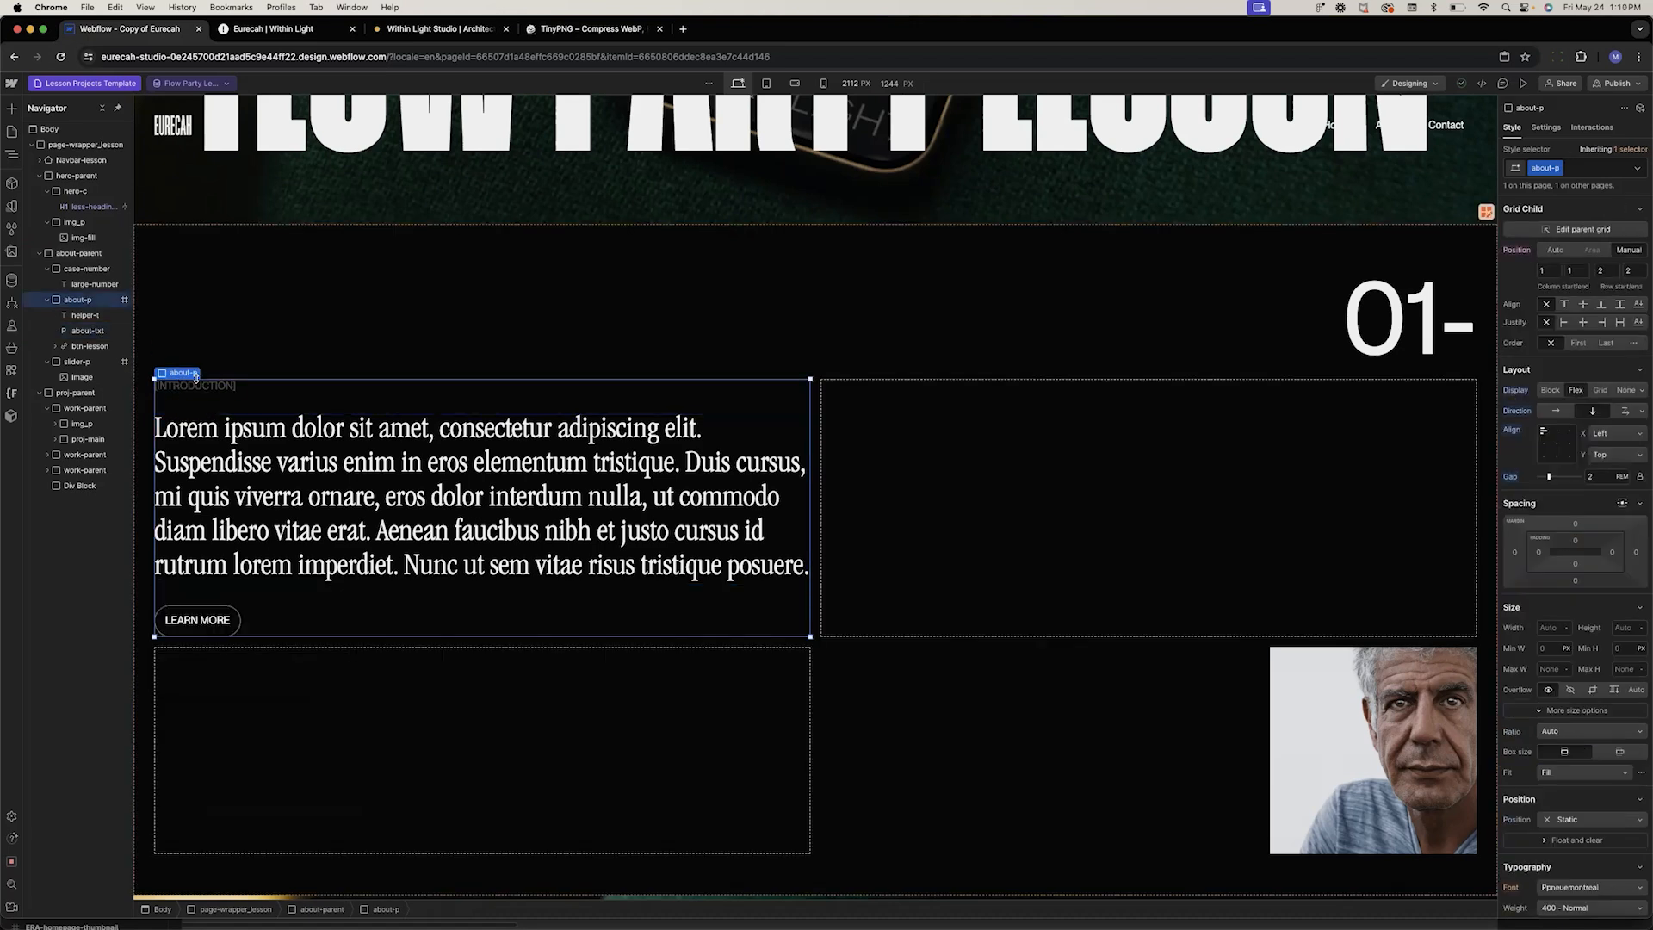
# Replace the about-txt paragraph with a new Rich Text block inside the about-p container
pyautogui.press('super+e')
pyautogui.write('rich')
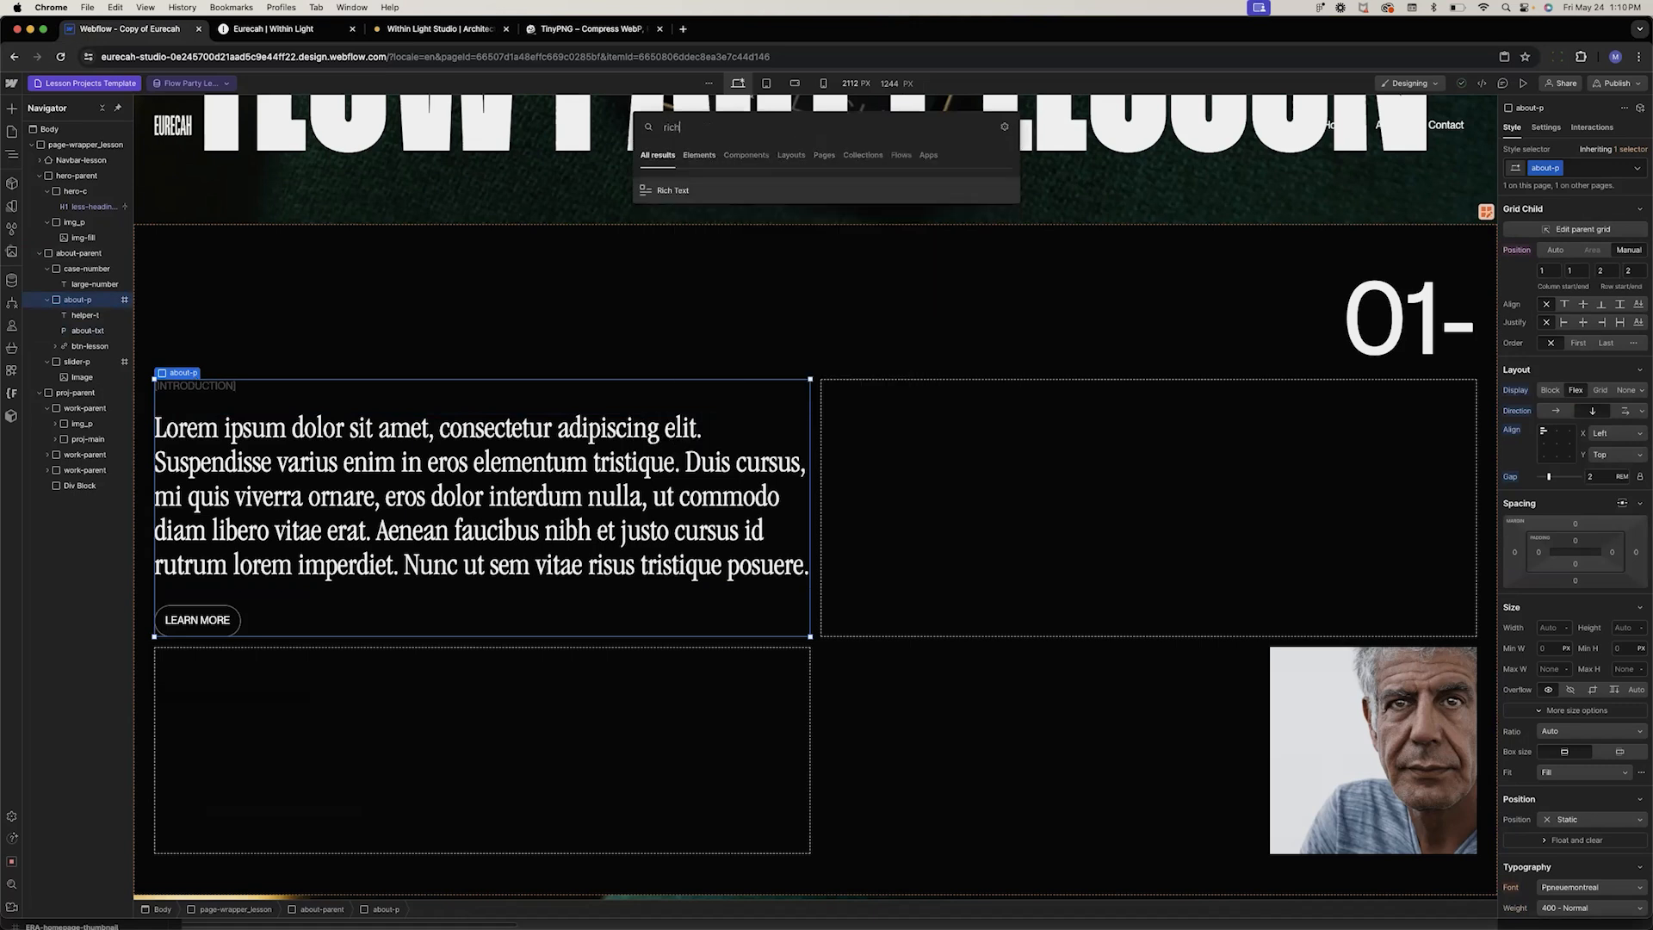
pyautogui.press('Return')
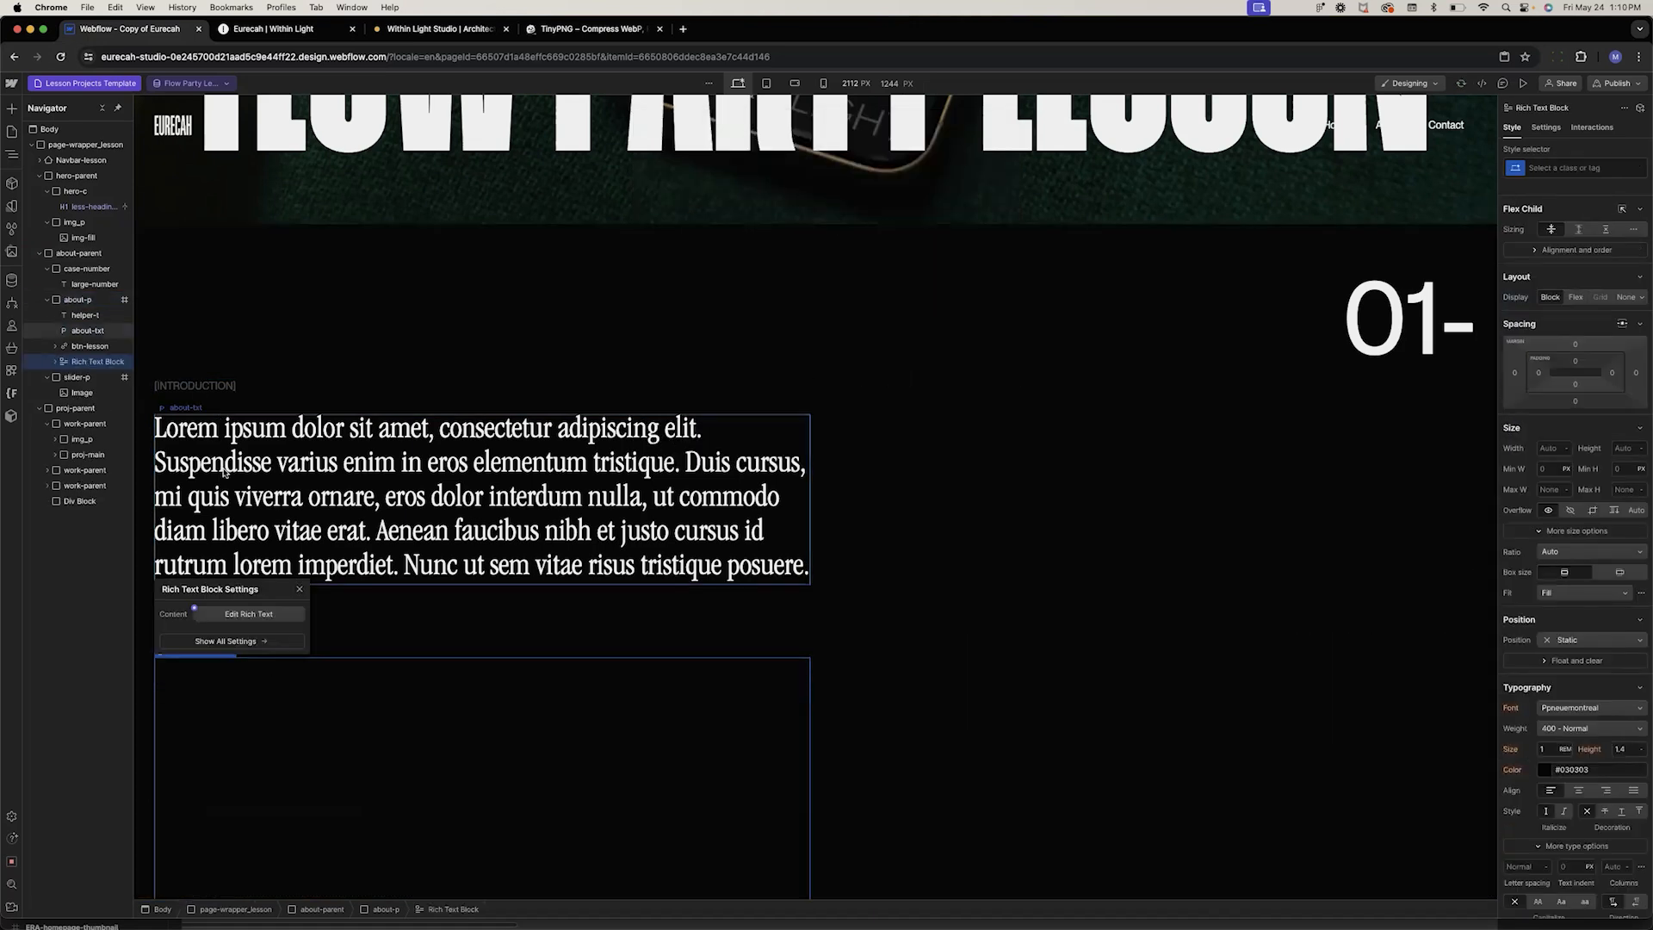
pyautogui.click(226, 471)
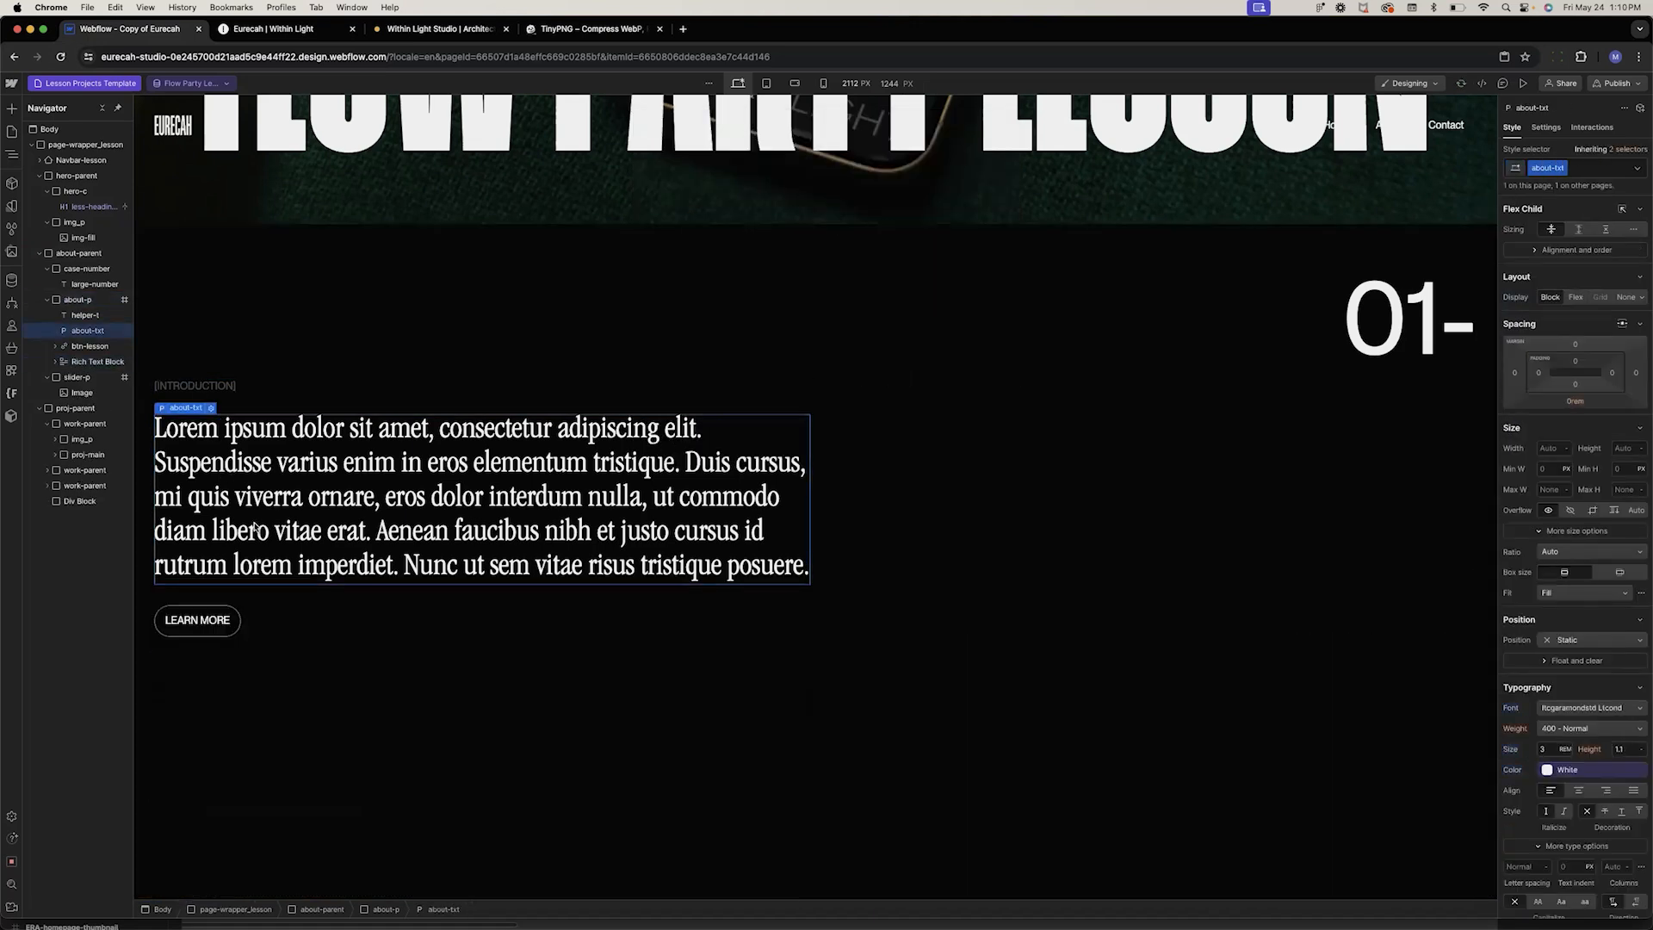
pyautogui.press('BackSpace')
# Inspect the Rich Text Block's heading elements and the All H2 Headings tag style selector
pyautogui.click(247, 592)
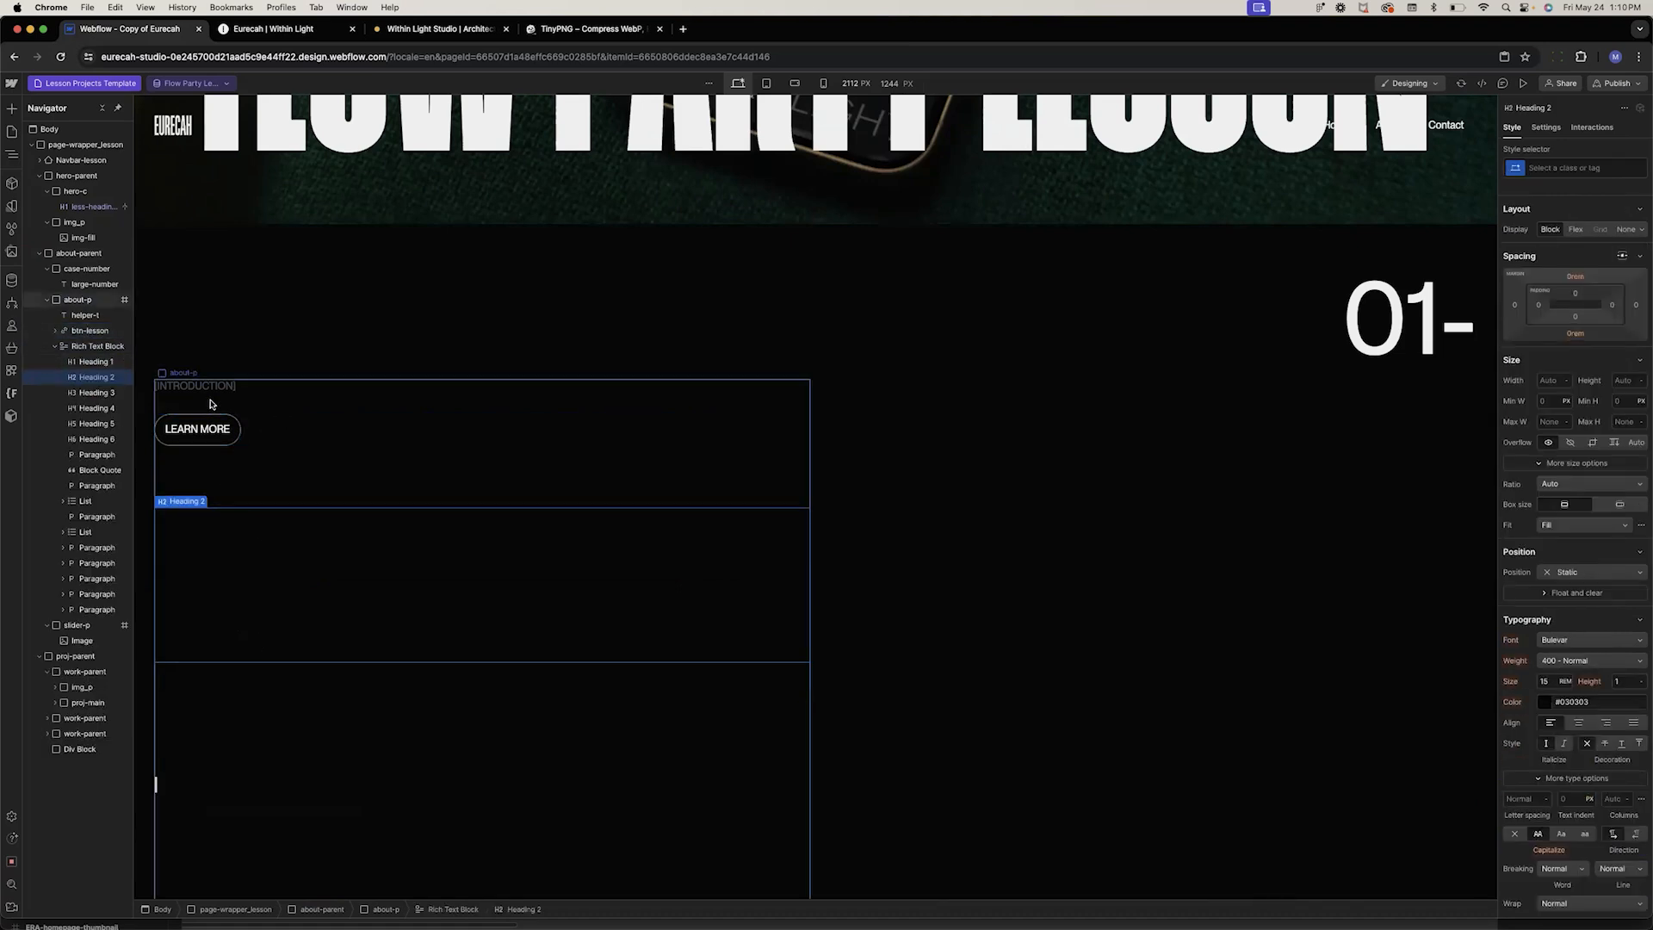
pyautogui.click(198, 696)
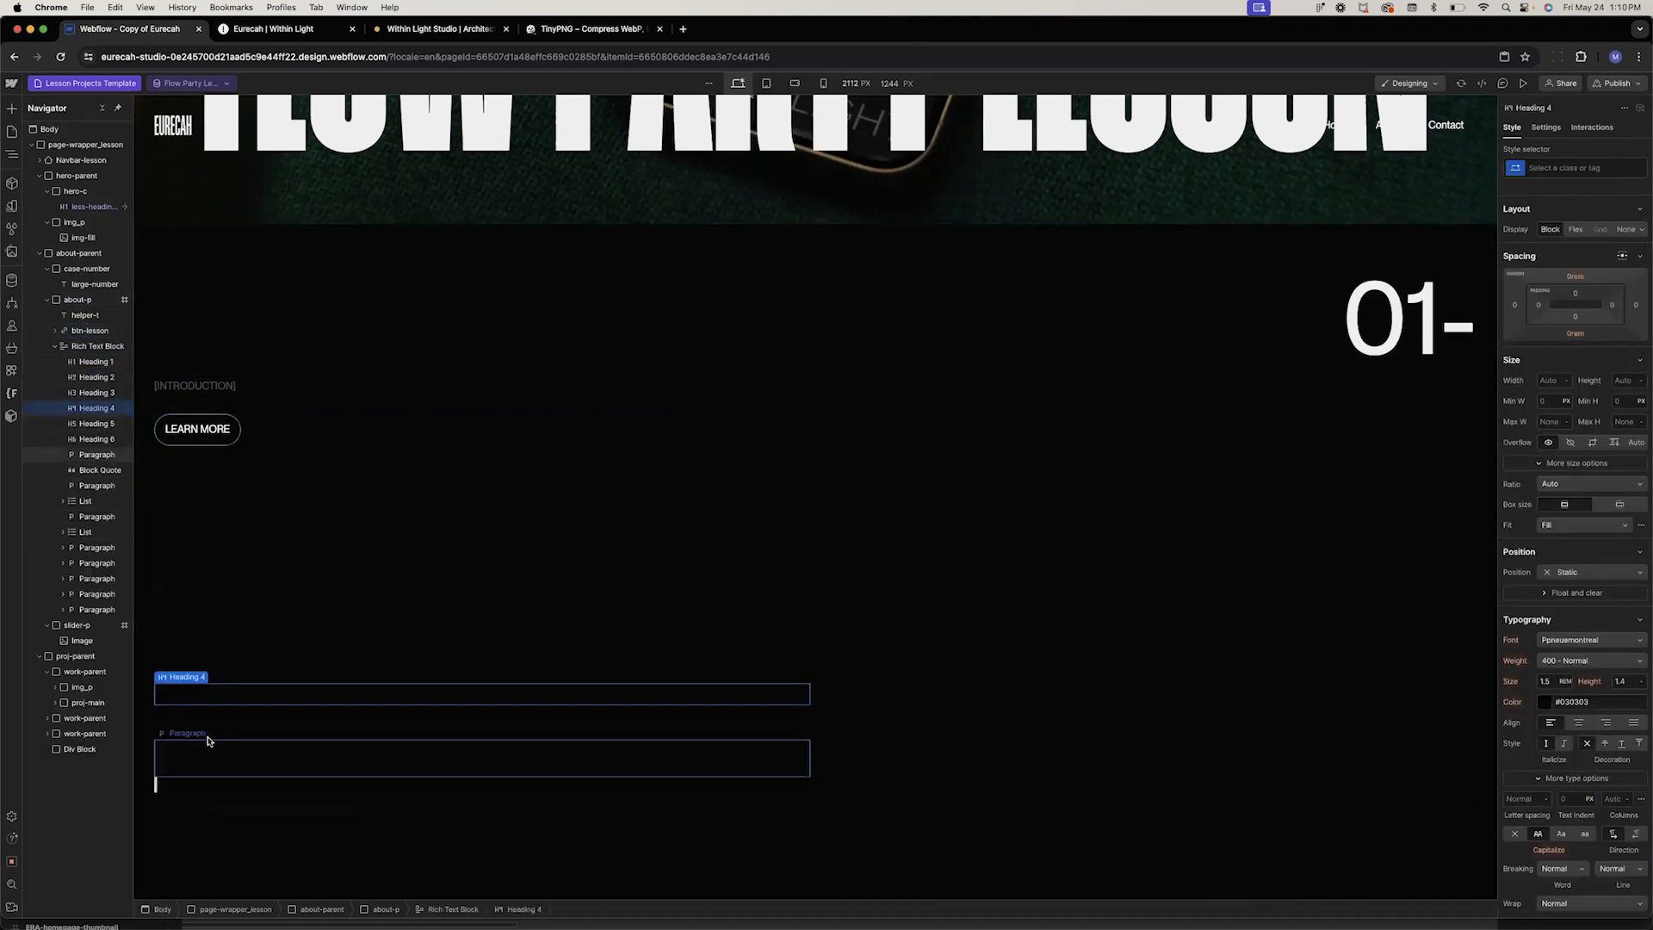
pyautogui.click(95, 347)
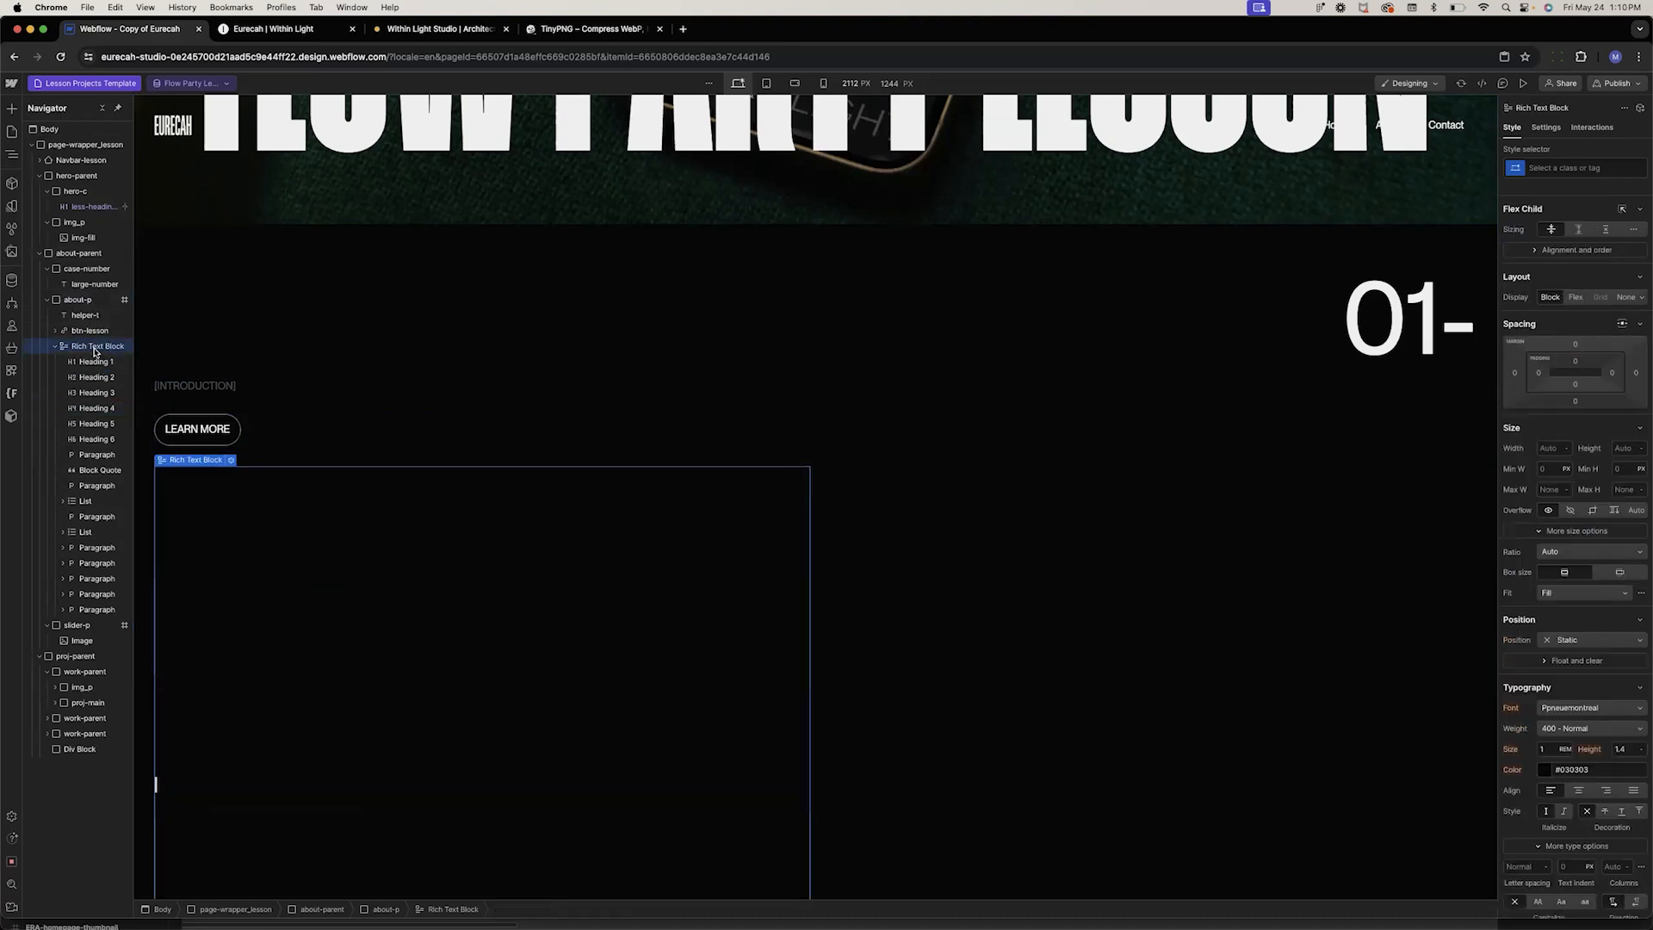
pyautogui.click(184, 568)
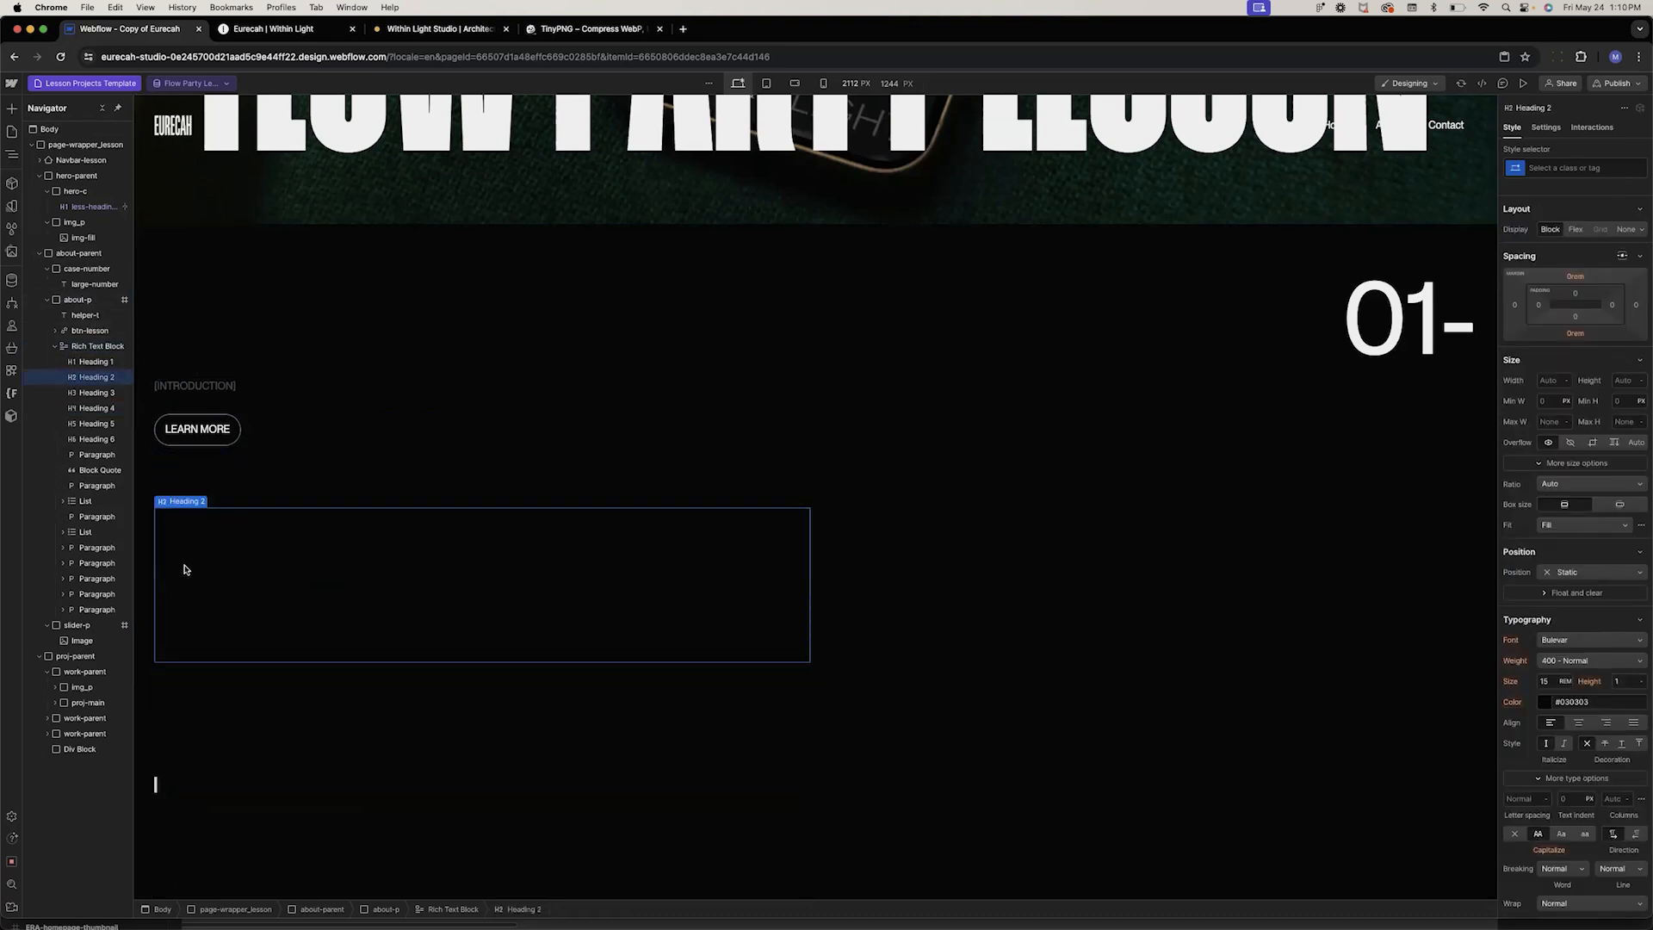
pyautogui.click(1564, 170)
pyautogui.click(1544, 241)
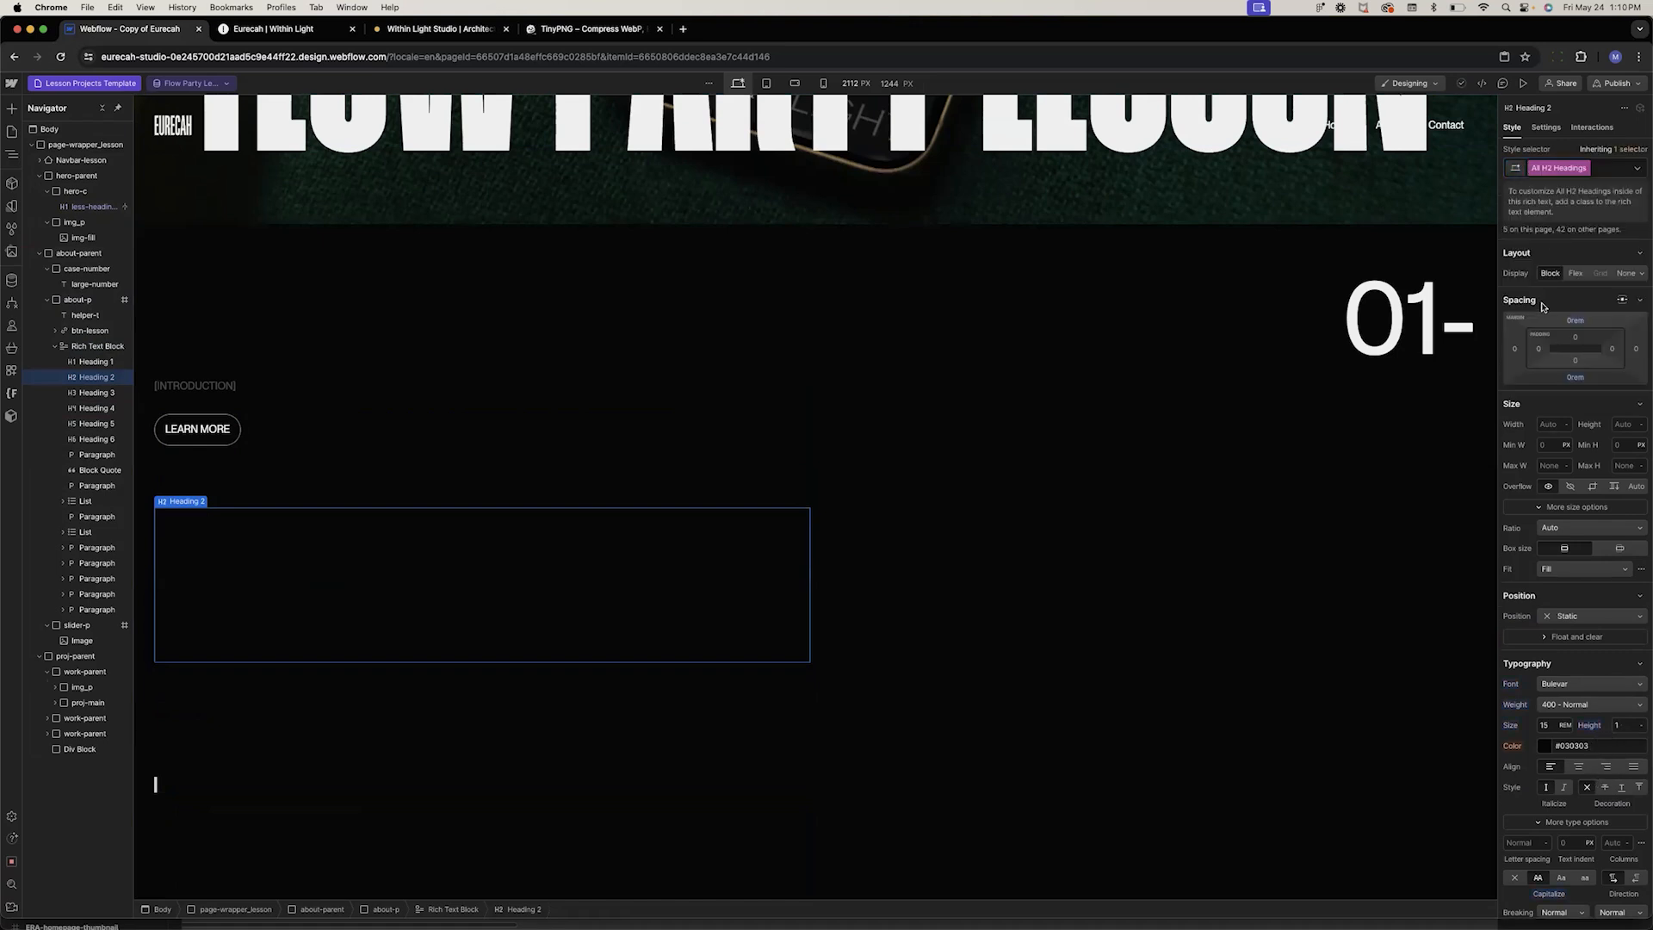
pyautogui.moveTo(187, 501)
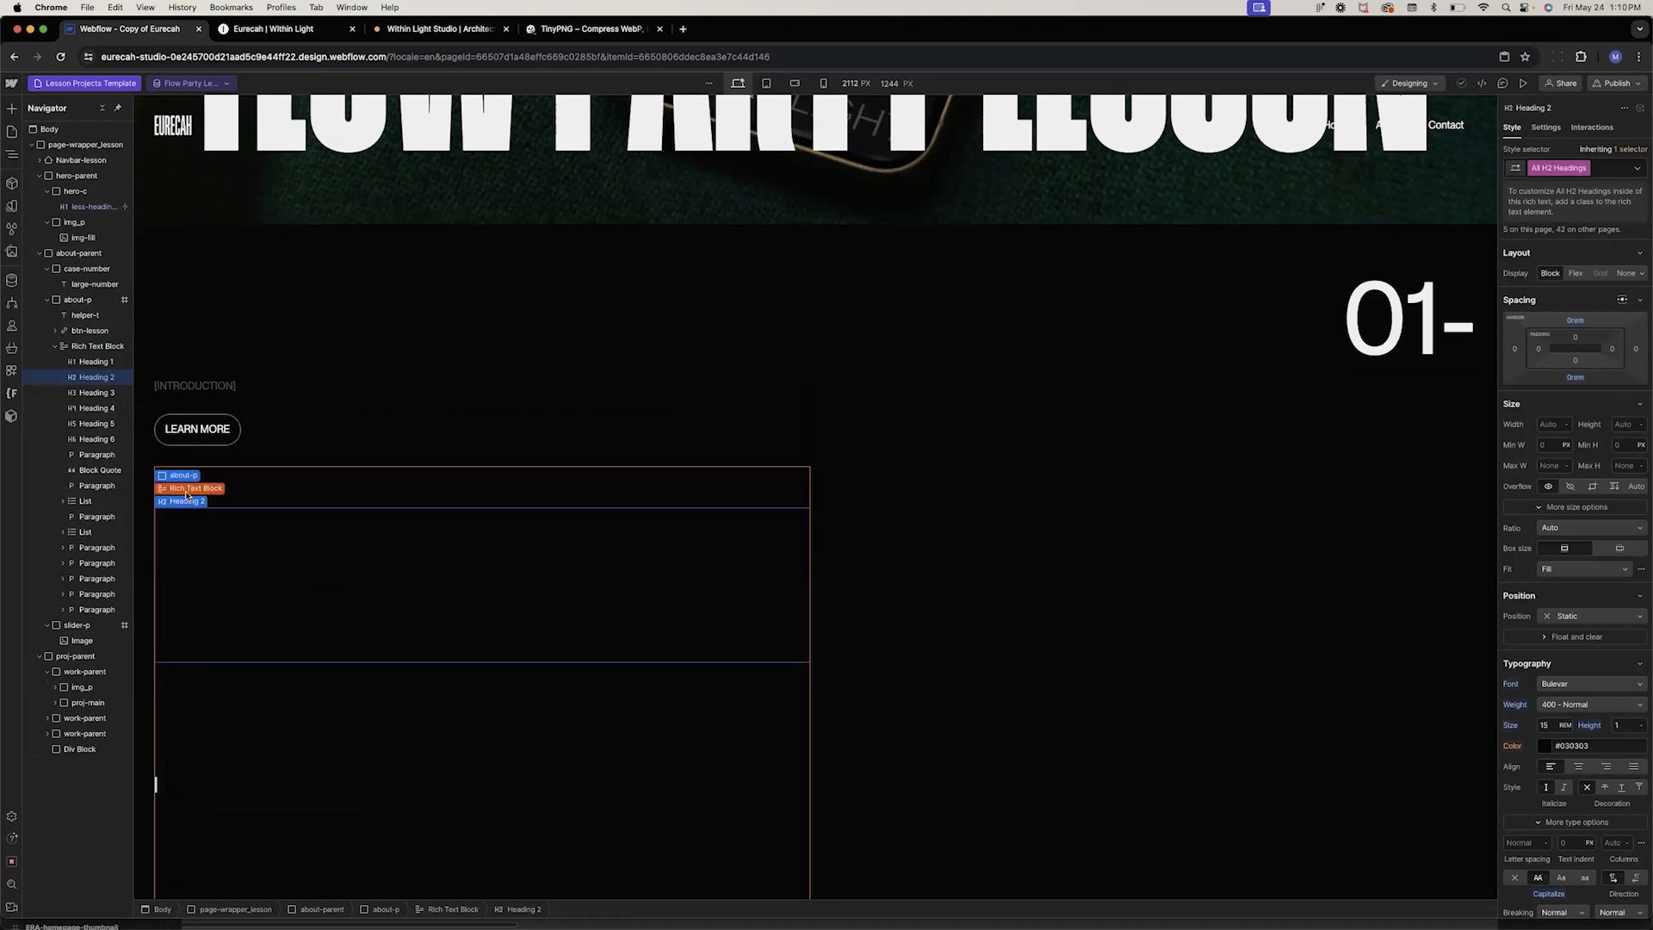
pyautogui.click(279, 579)
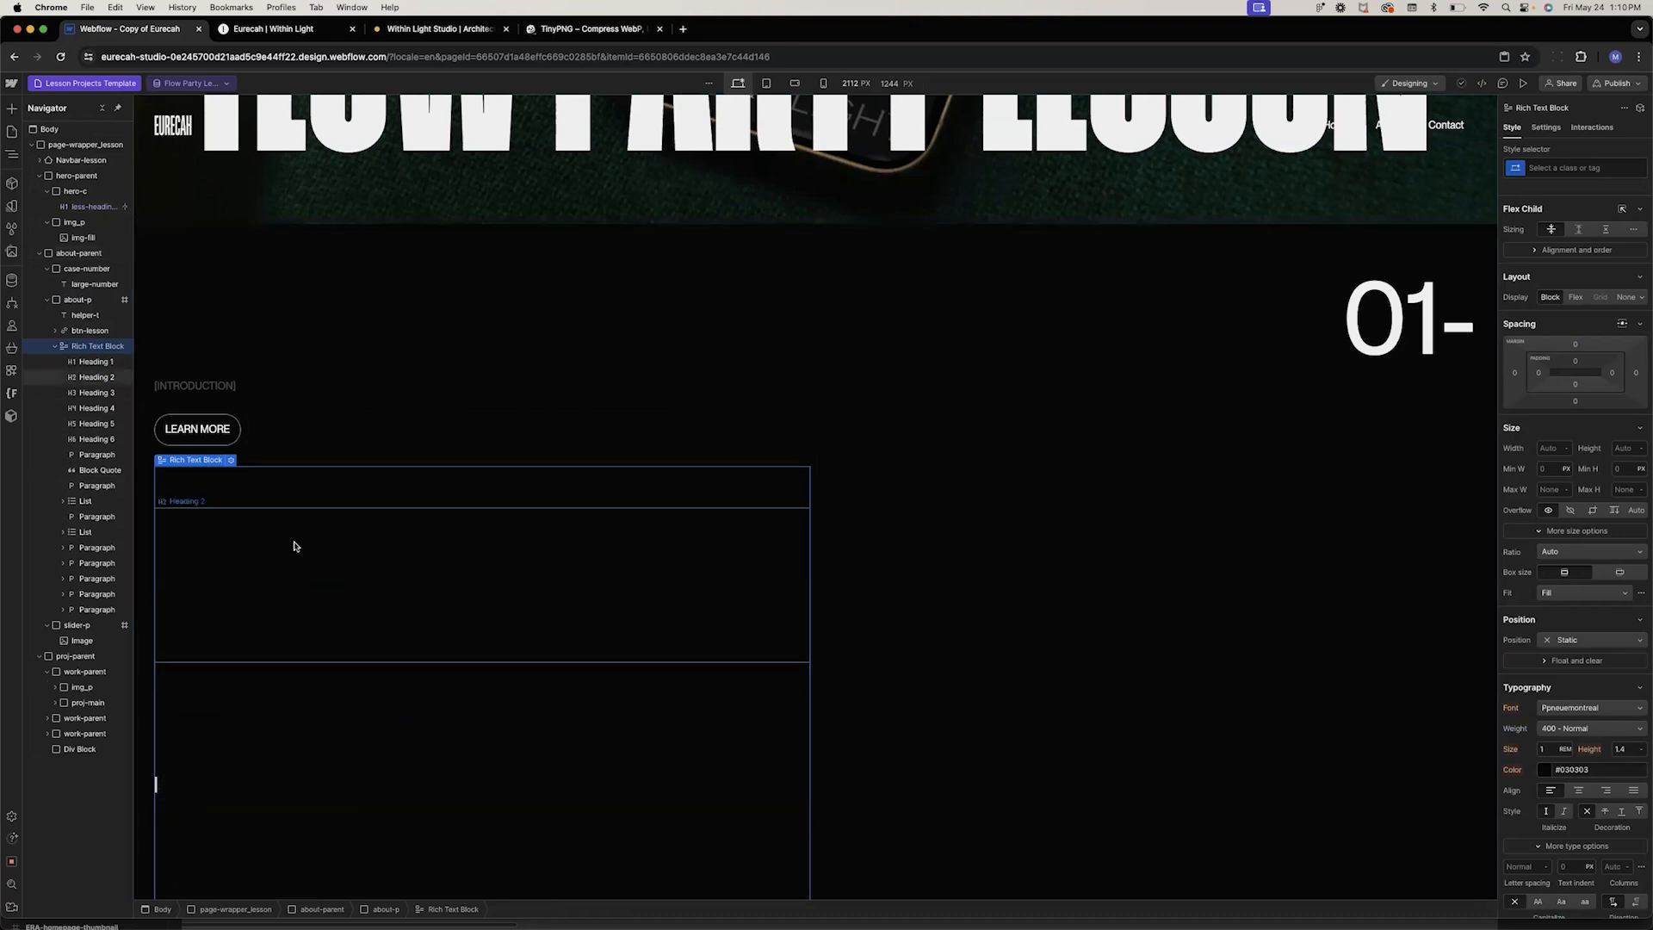
pyautogui.scroll(-3, 339, 669)
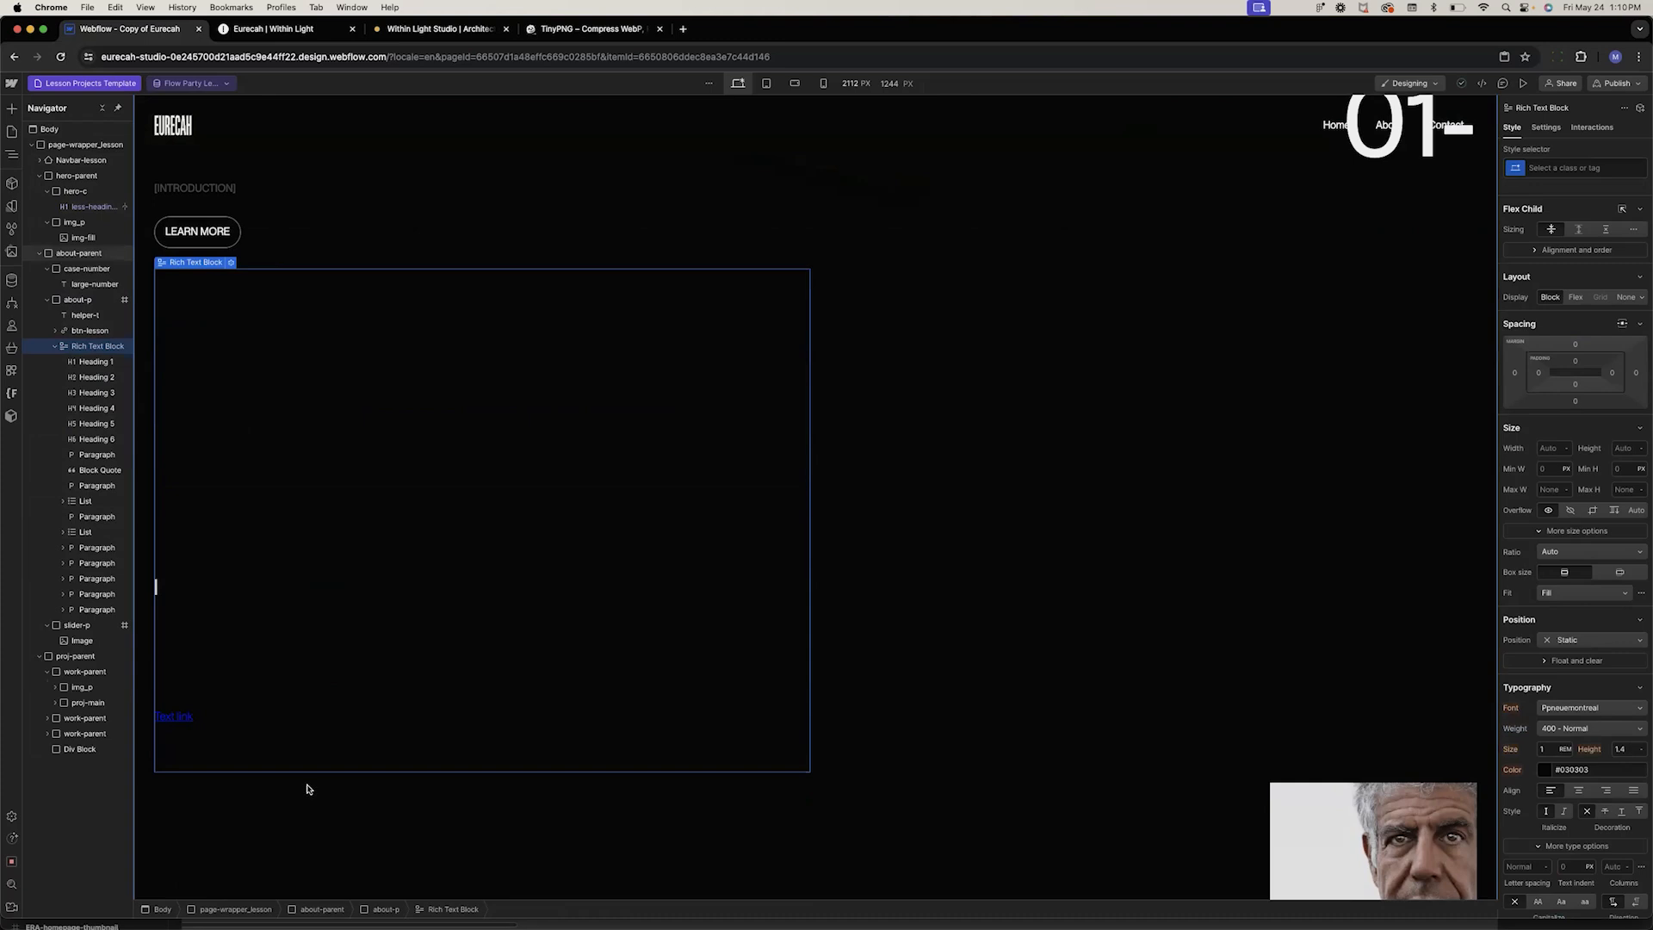
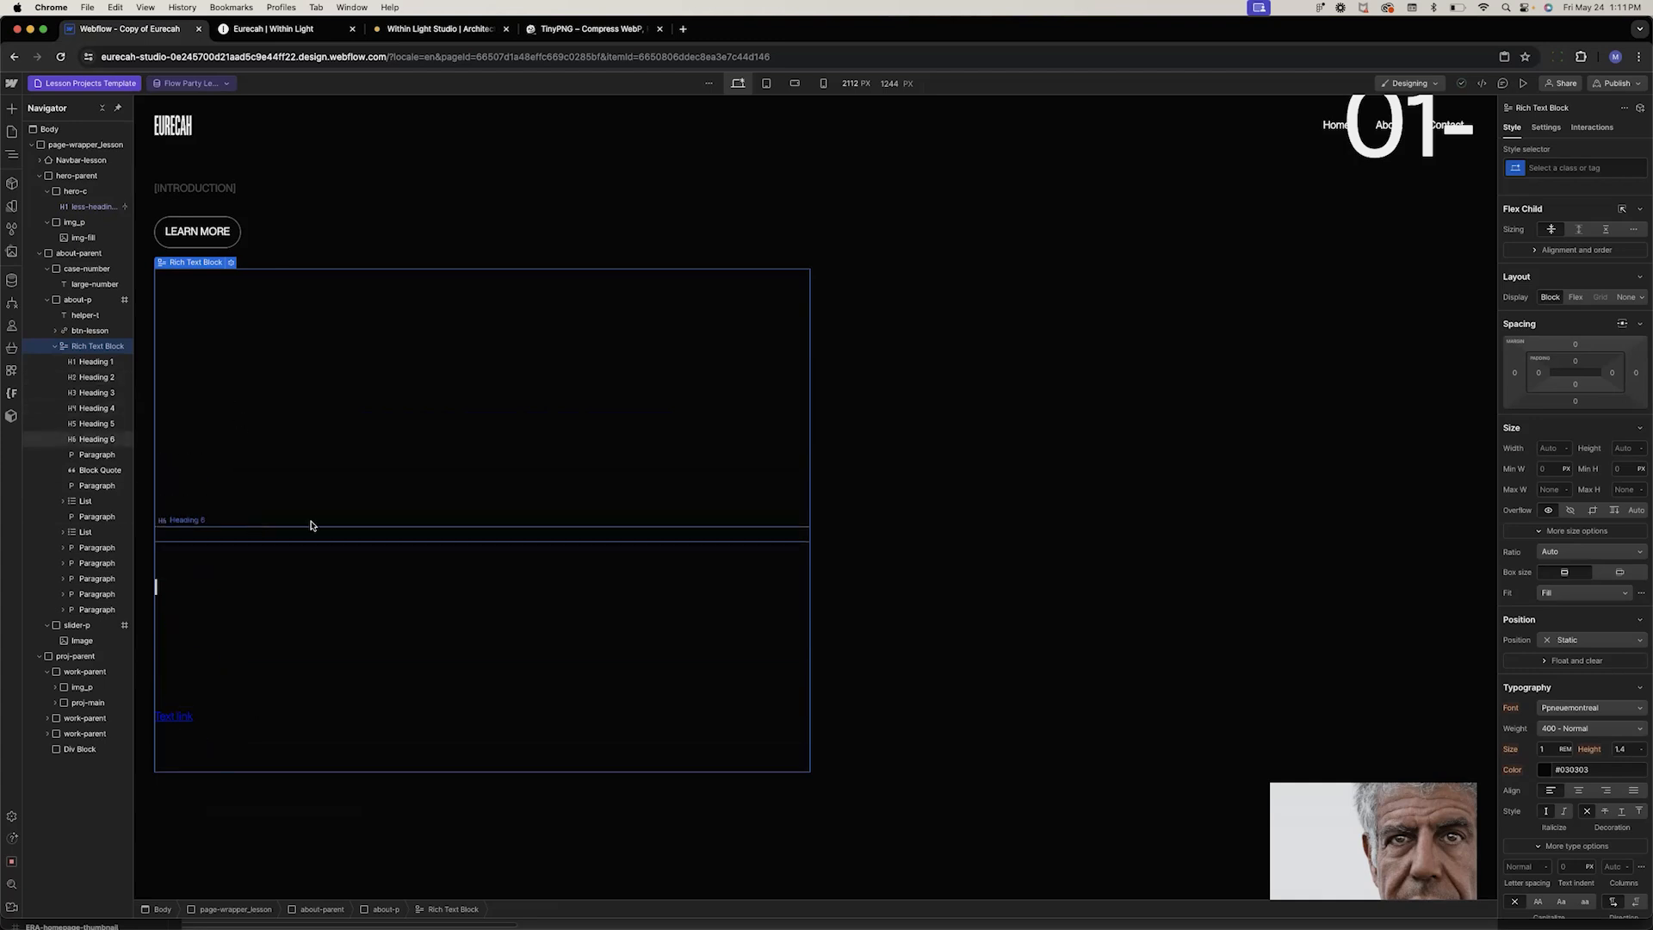
# Create and apply a lesson-rich-text class to the Rich Text Block
pyautogui.click(1593, 169)
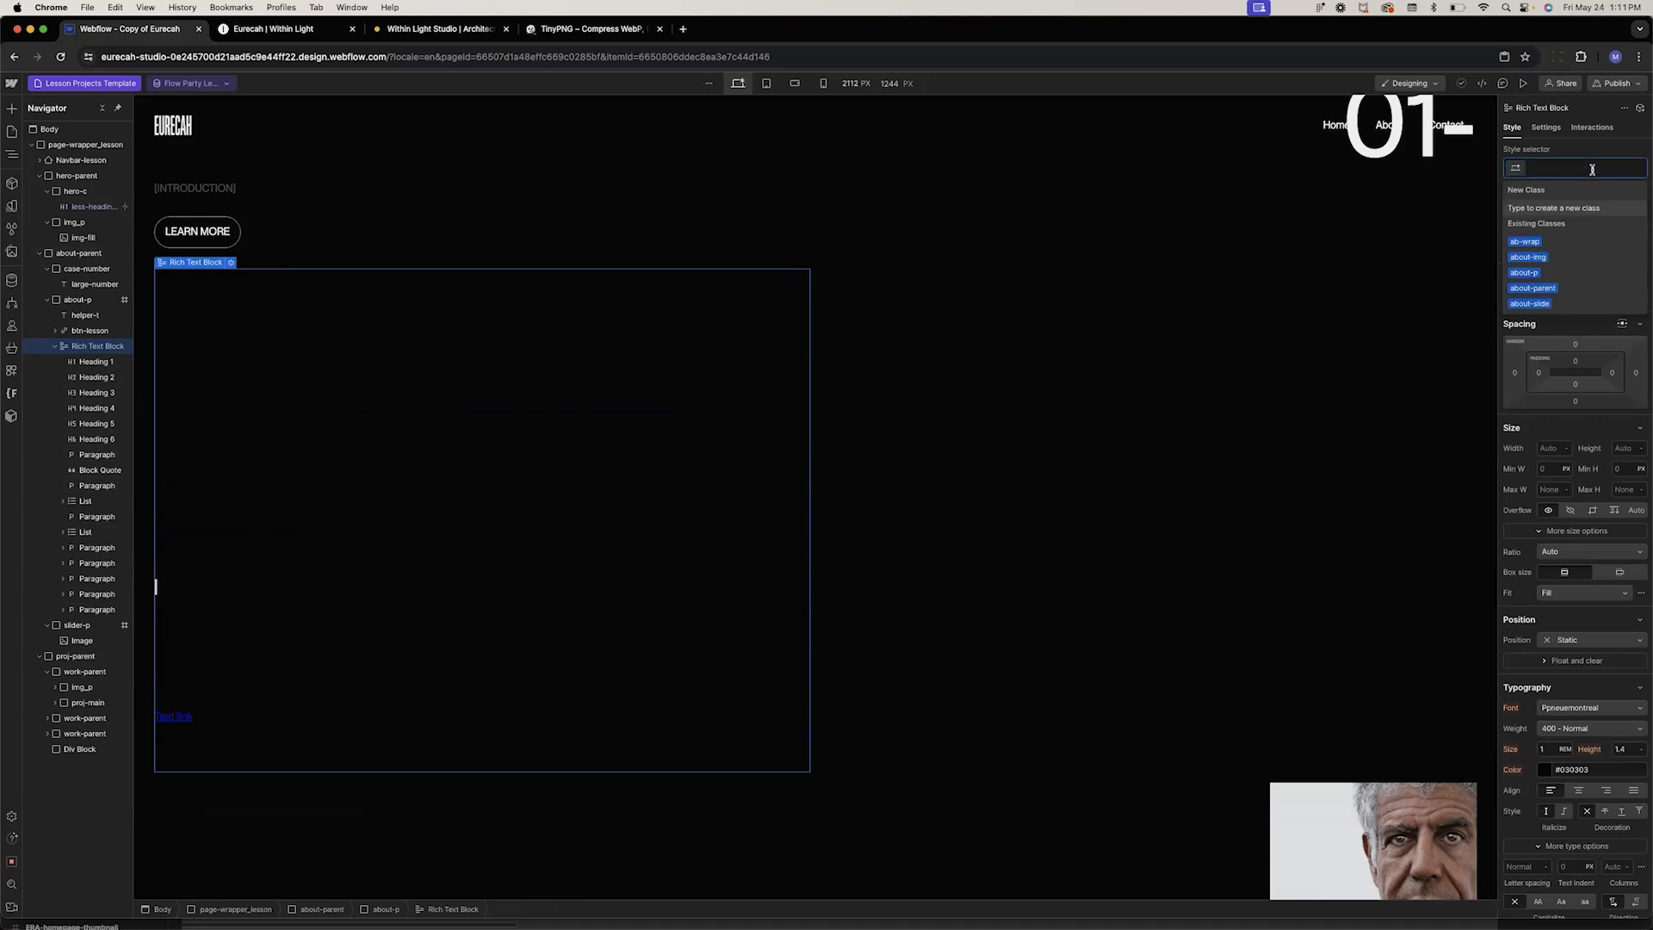
pyautogui.write('lesson-ric')
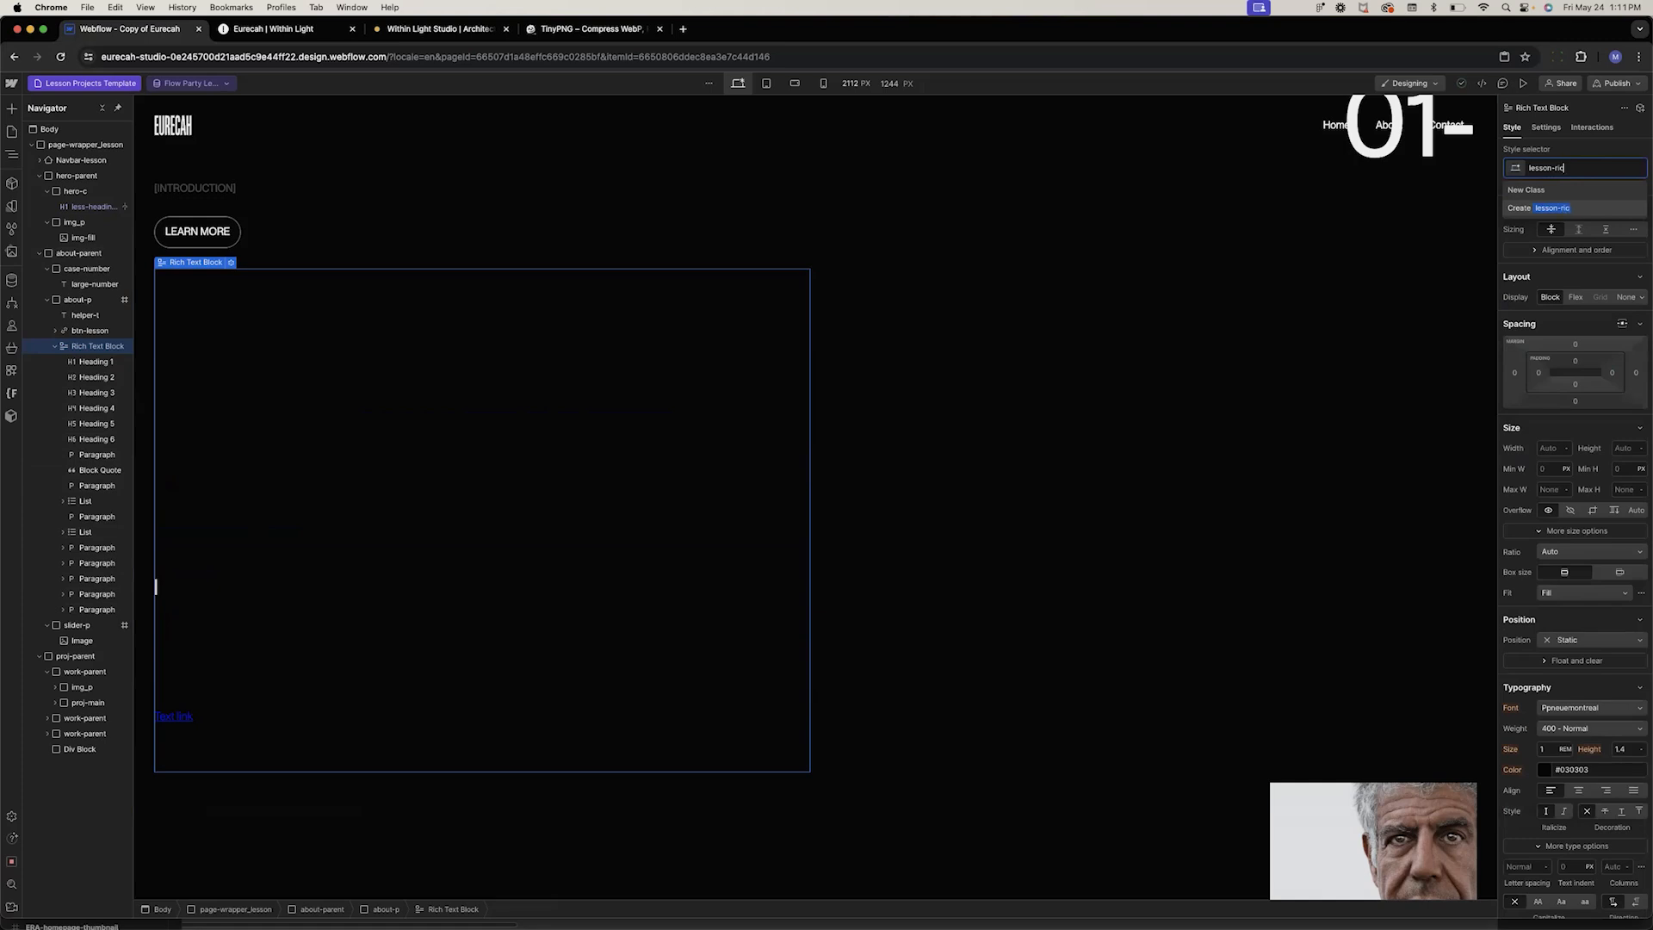
pyautogui.write('h-text')
pyautogui.press('Return')
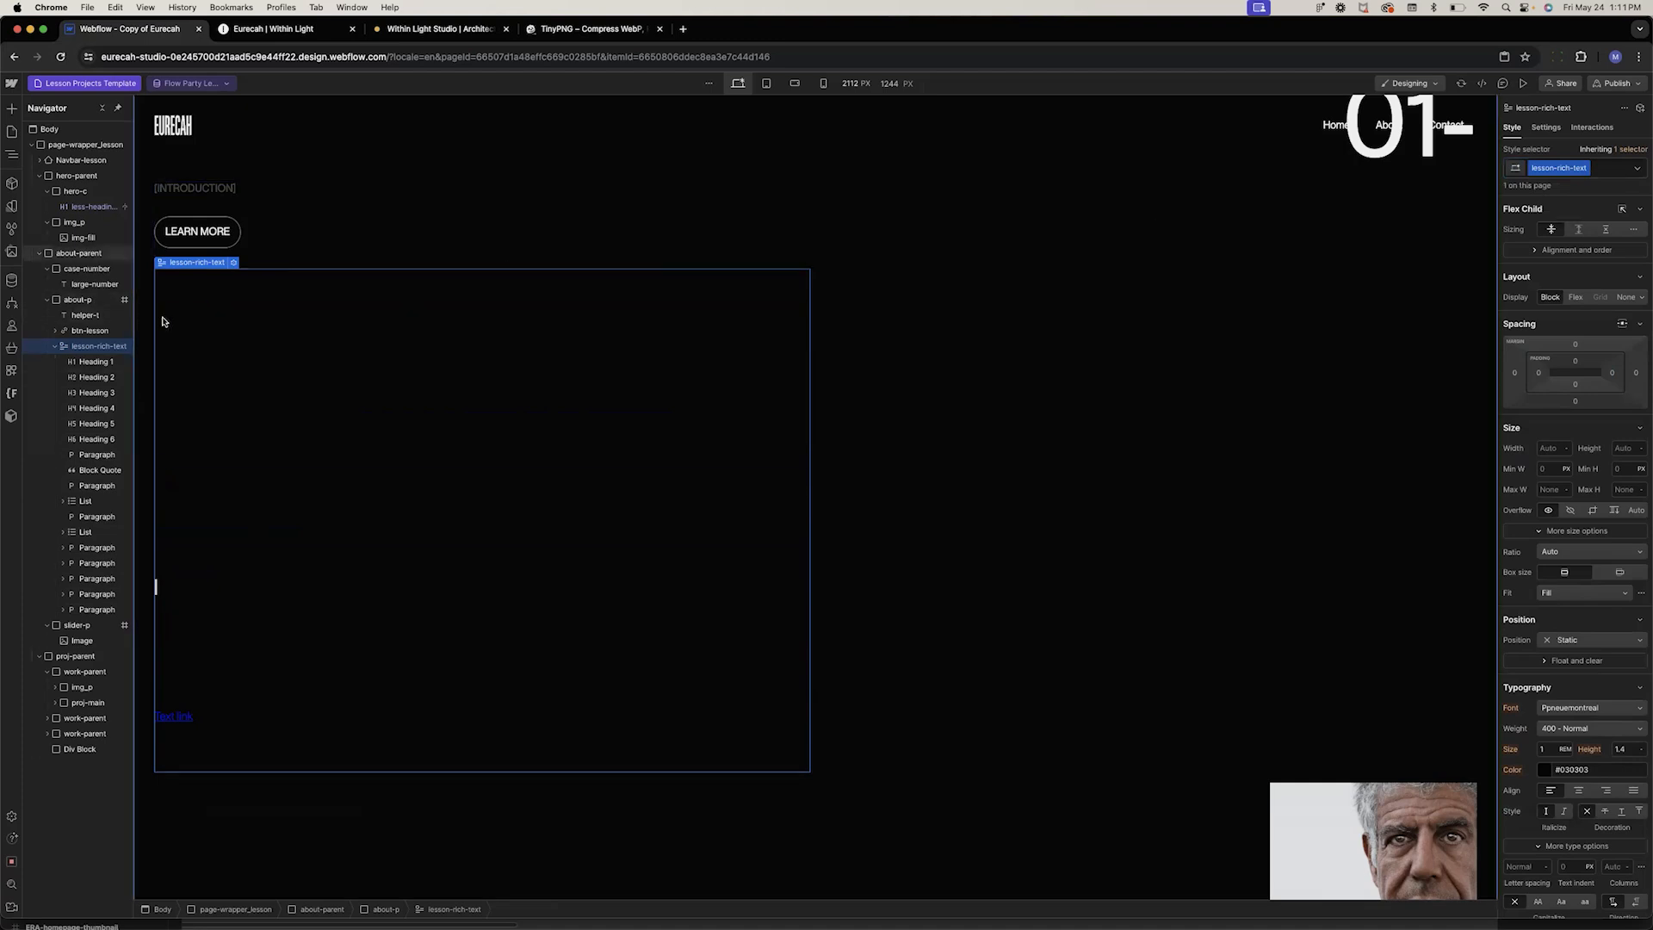
# Select Heading 1 and set the All H1 Headings style inside lesson-rich-text to White
pyautogui.click(245, 300)
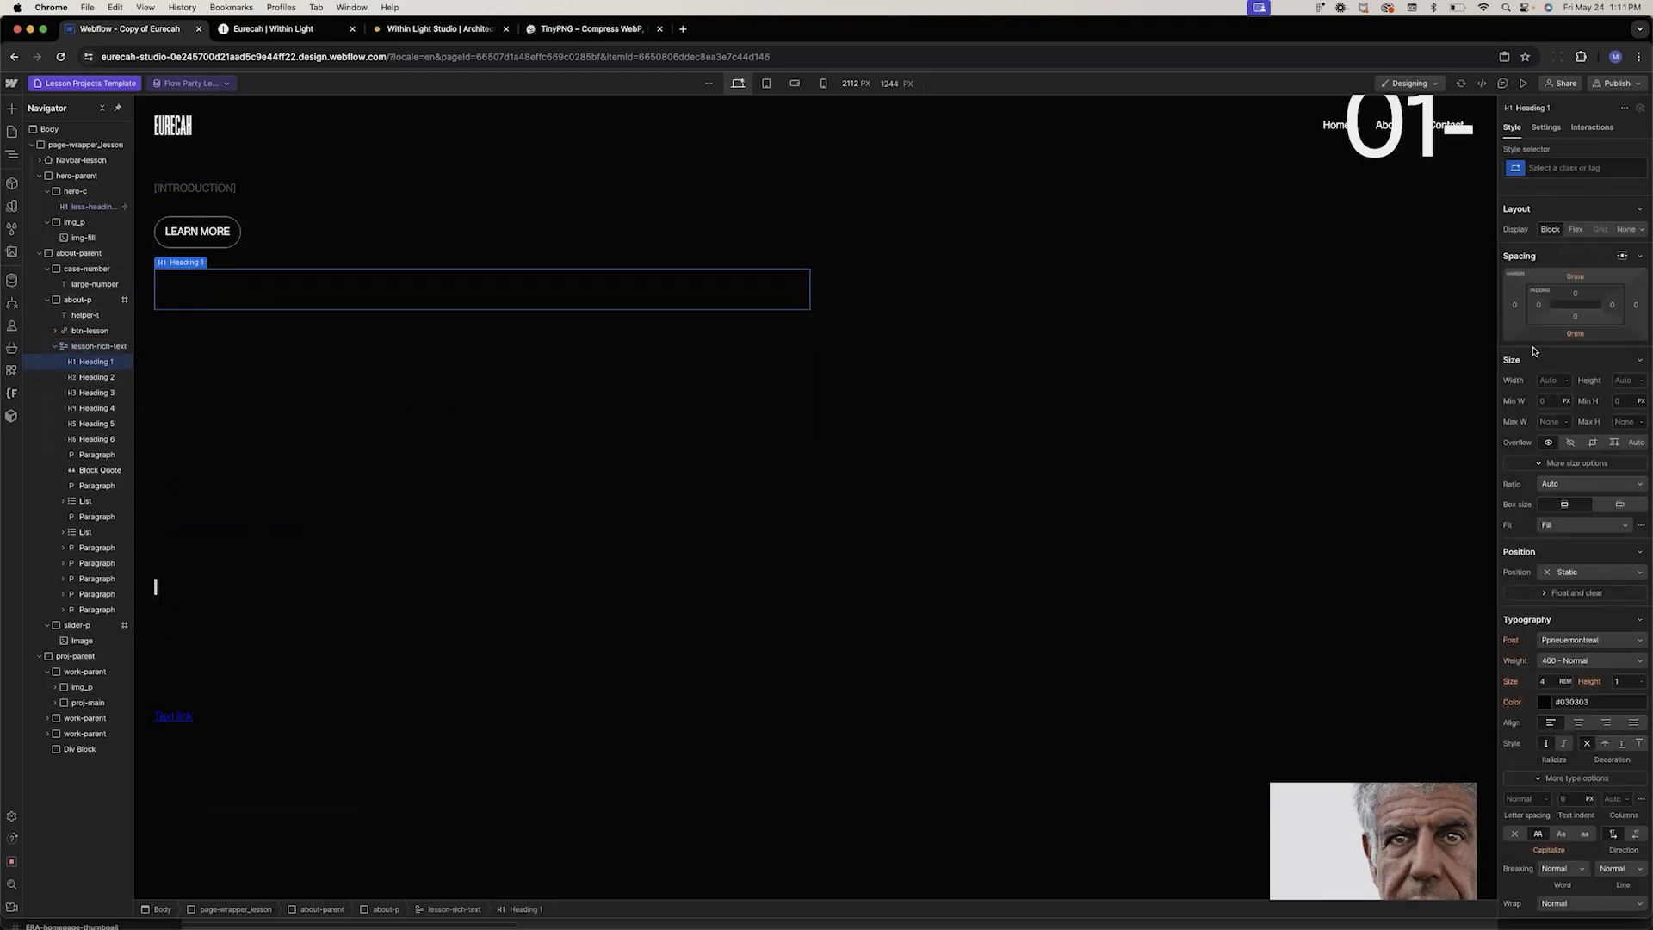
pyautogui.click(1541, 168)
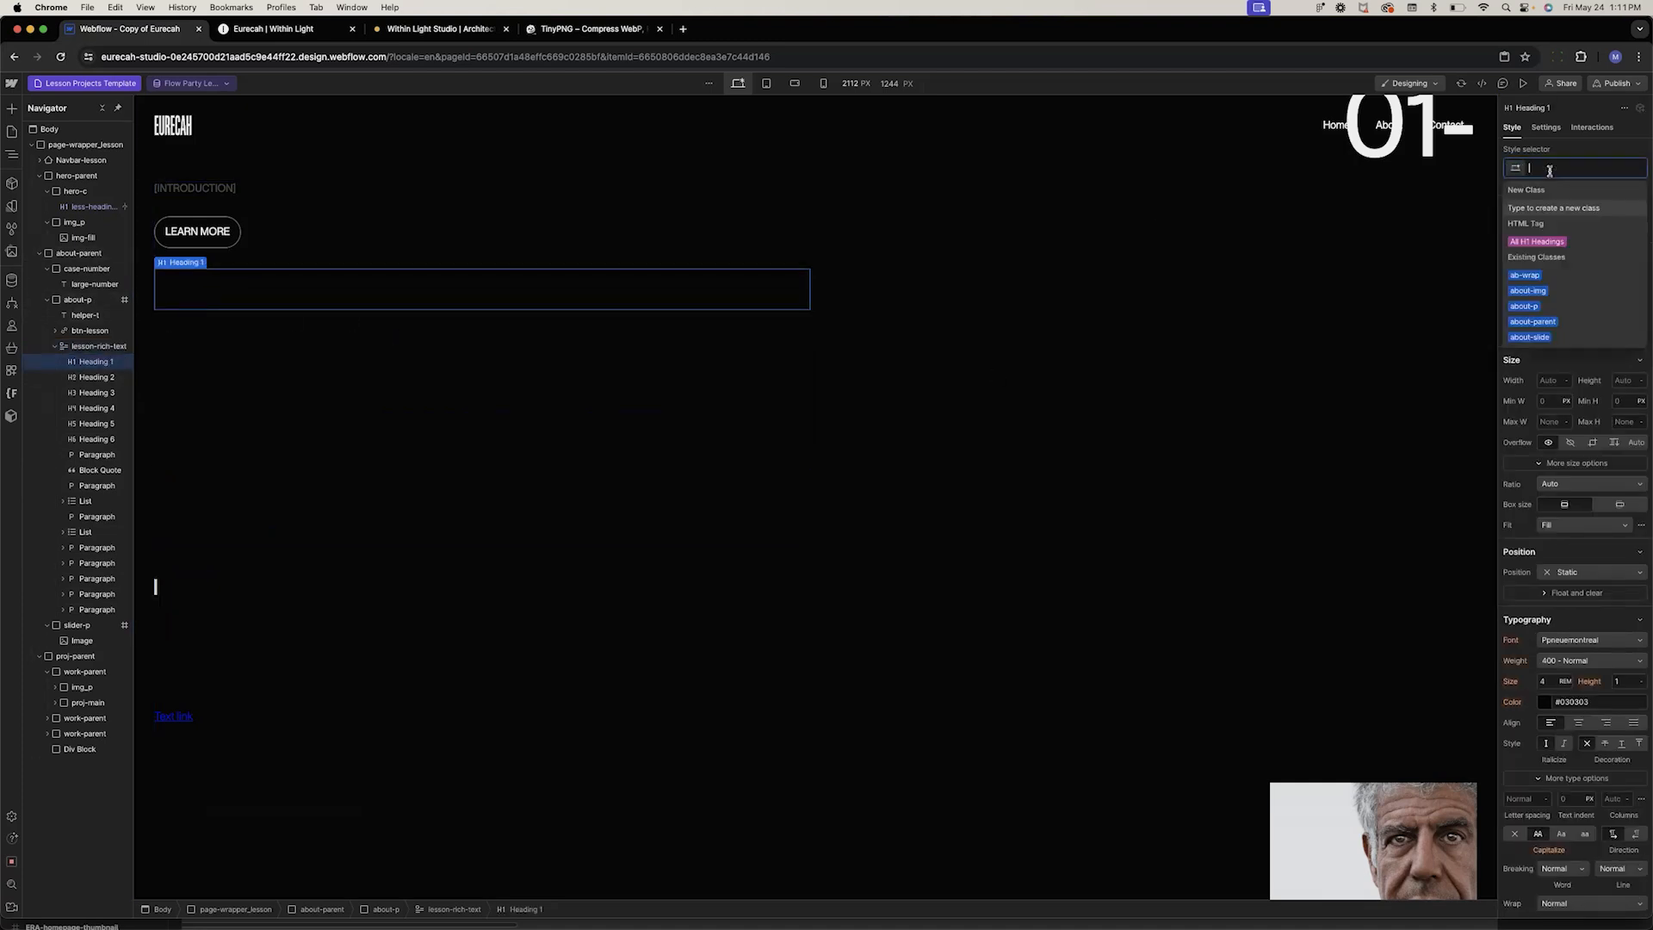
pyautogui.click(1539, 242)
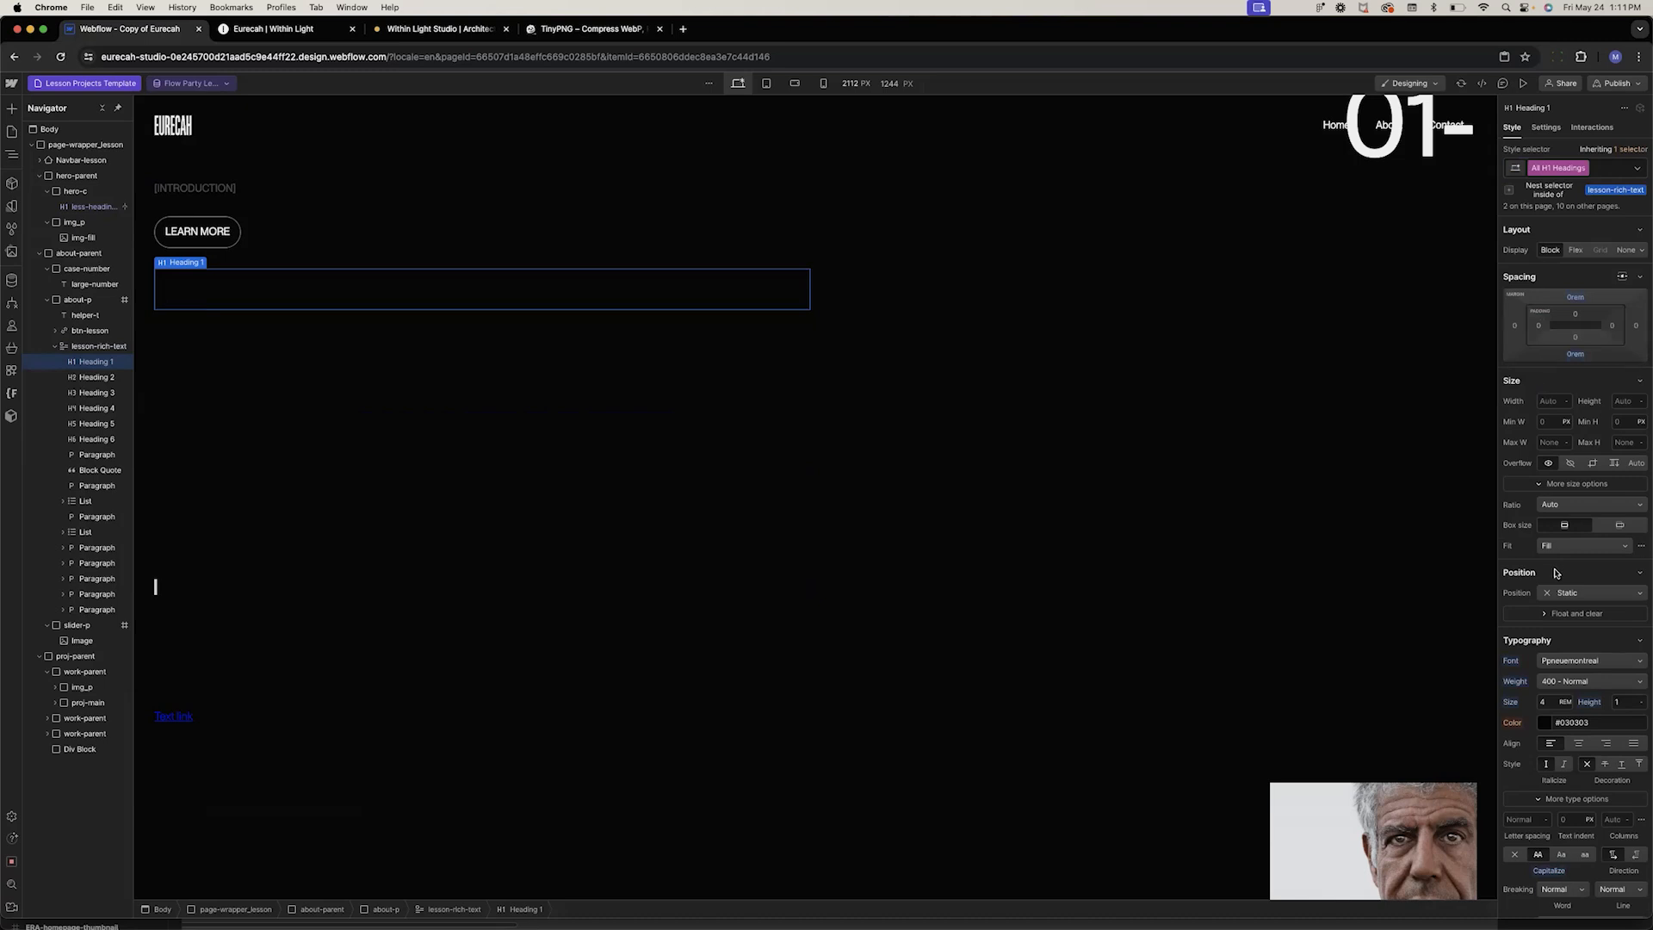
pyautogui.click(1540, 725)
pyautogui.click(1550, 790)
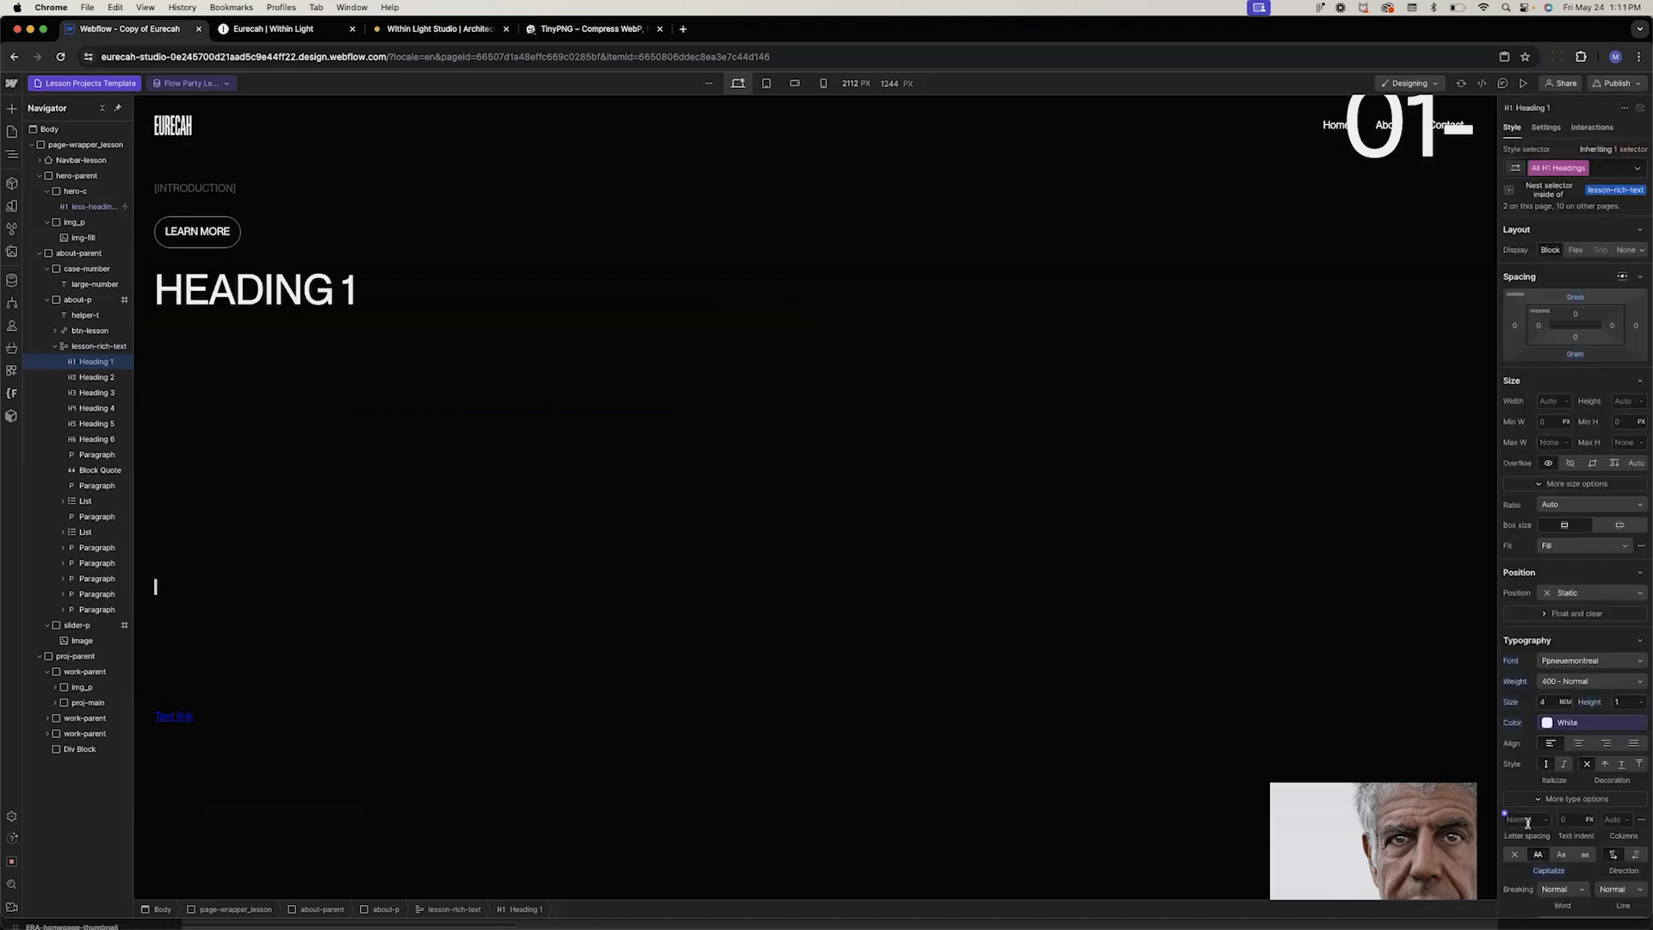
# Select Heading 2 and set the All H2 Headings style inside lesson-rich-text to White
pyautogui.click(252, 405)
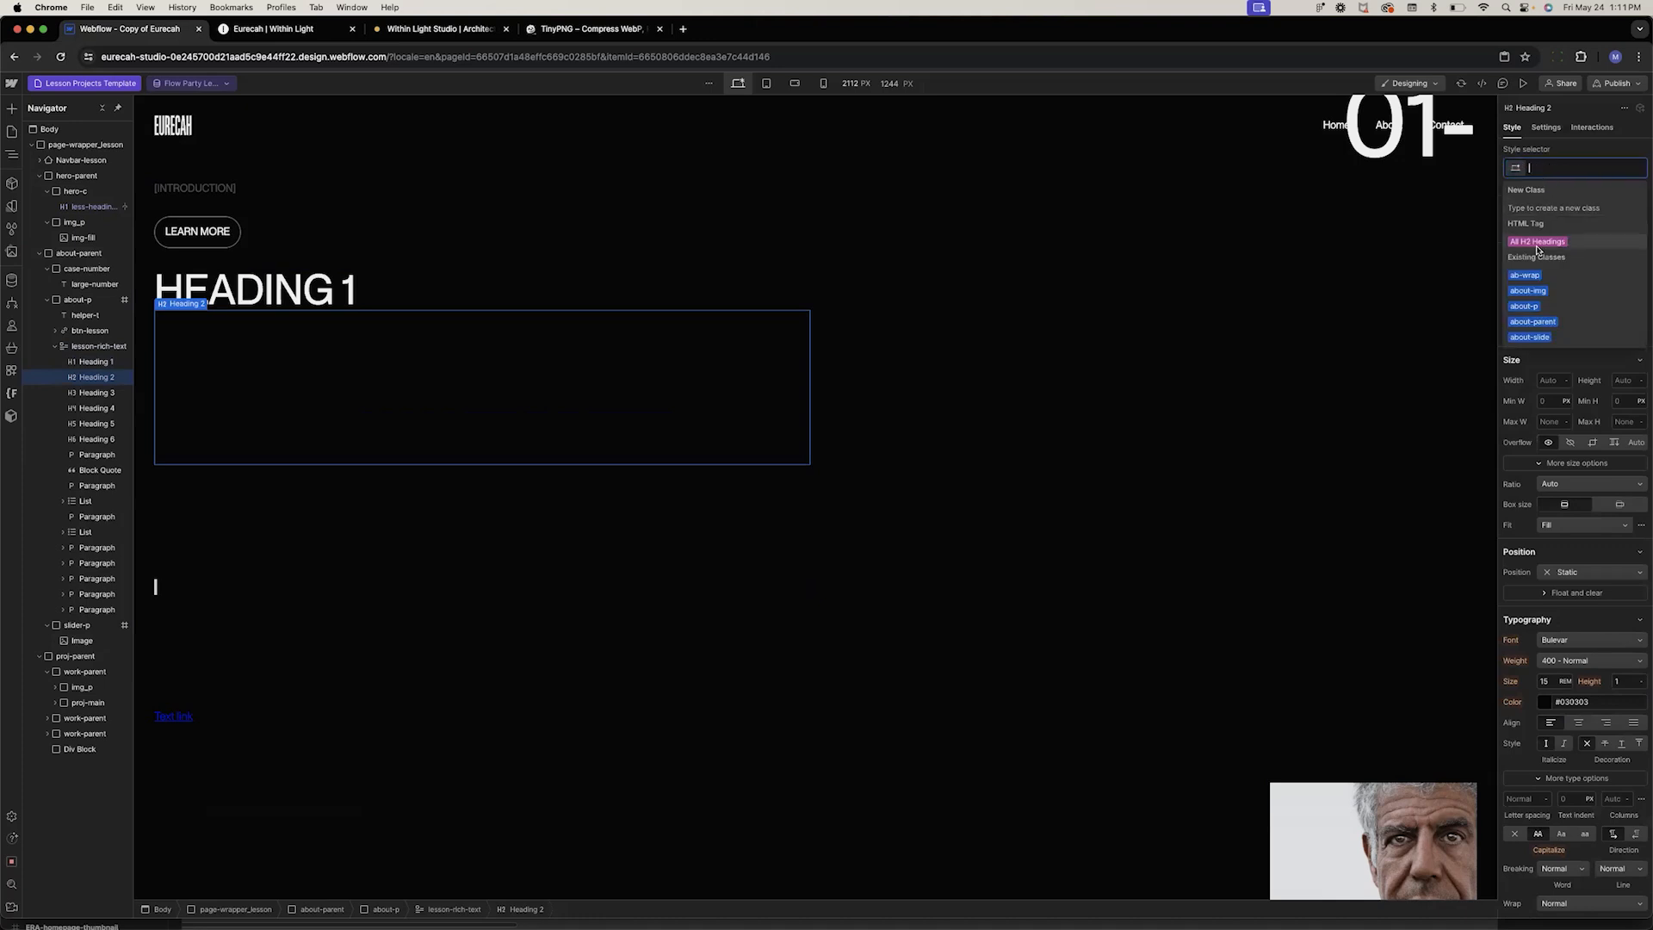
pyautogui.click(1538, 242)
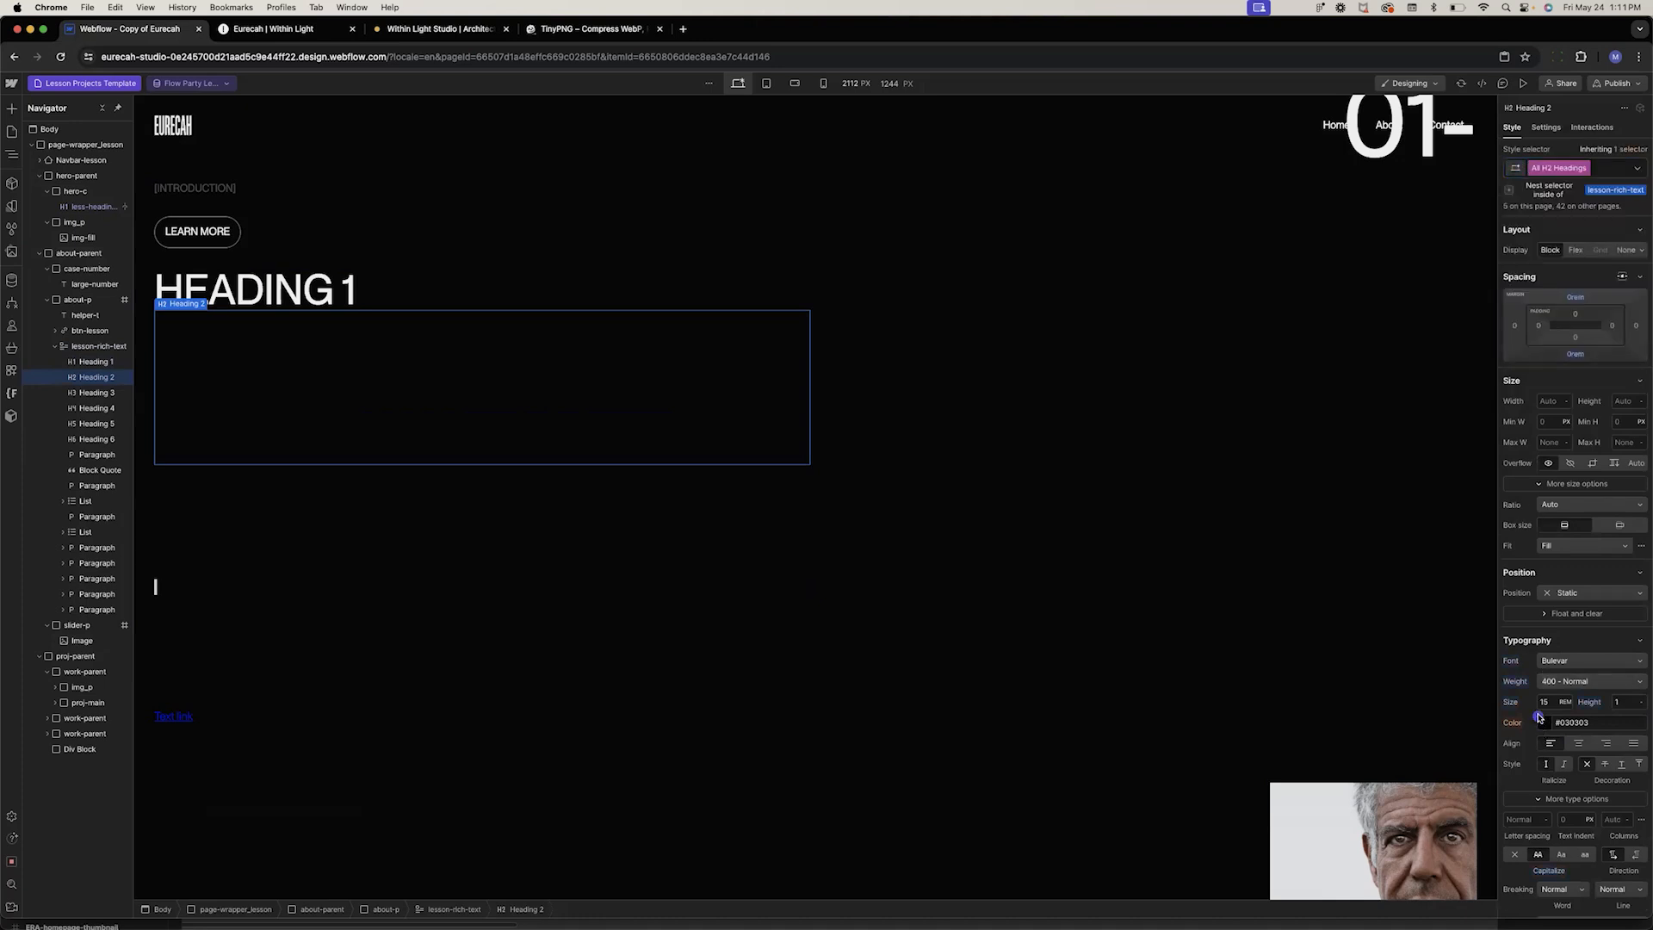
pyautogui.click(1540, 722)
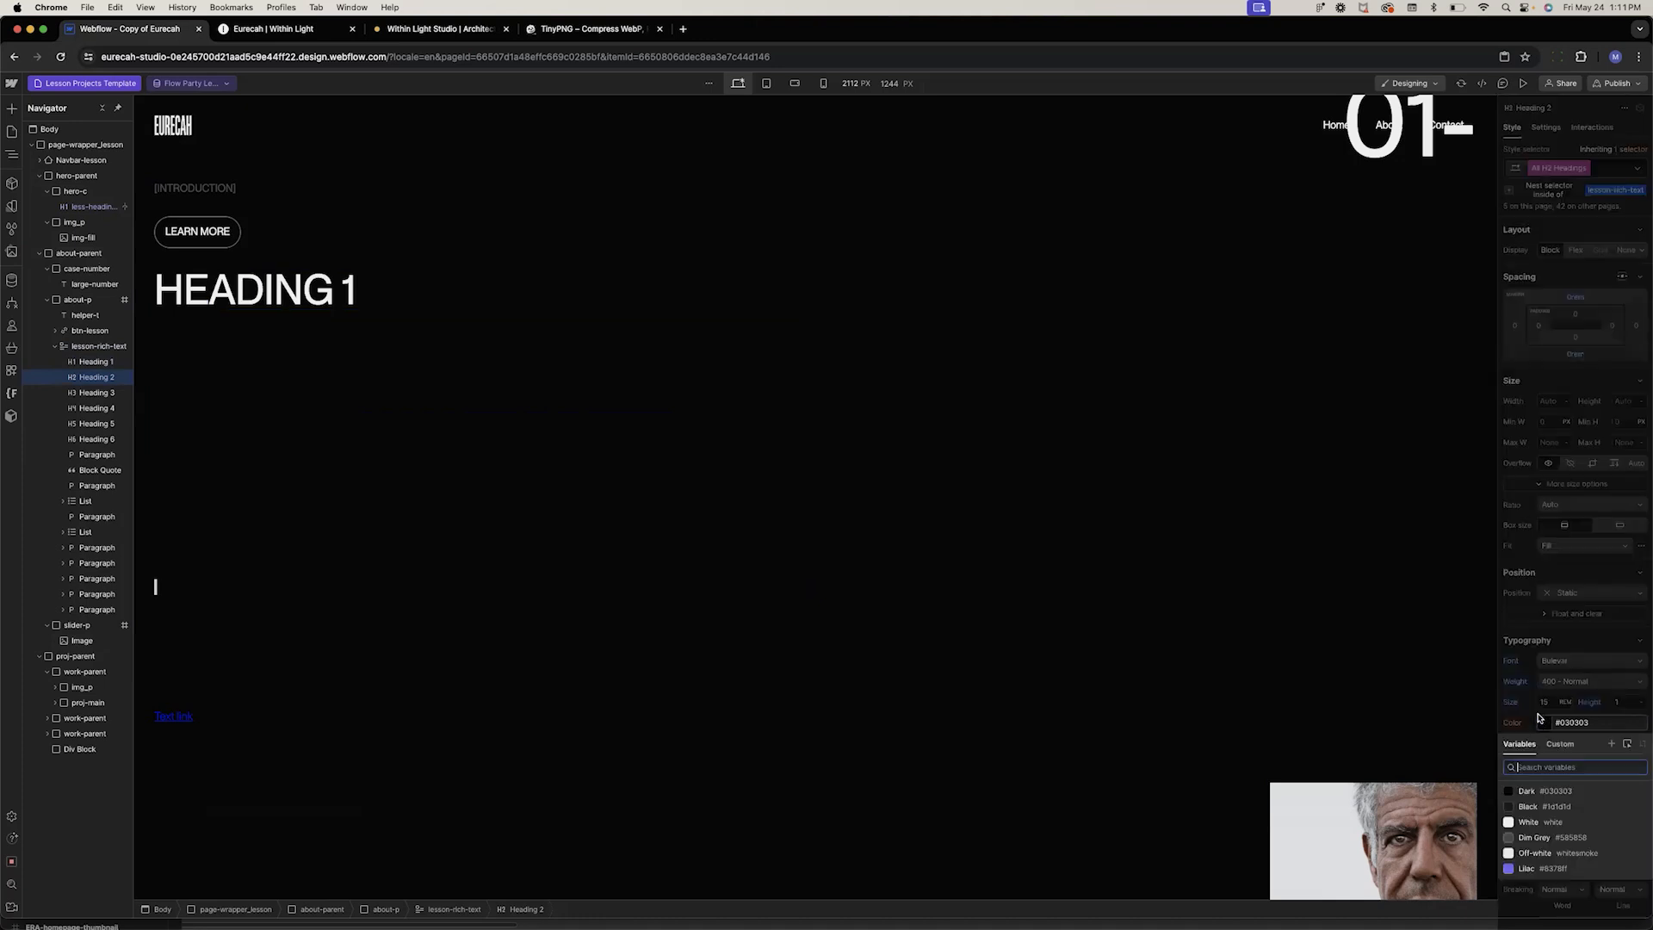
pyautogui.click(1528, 822)
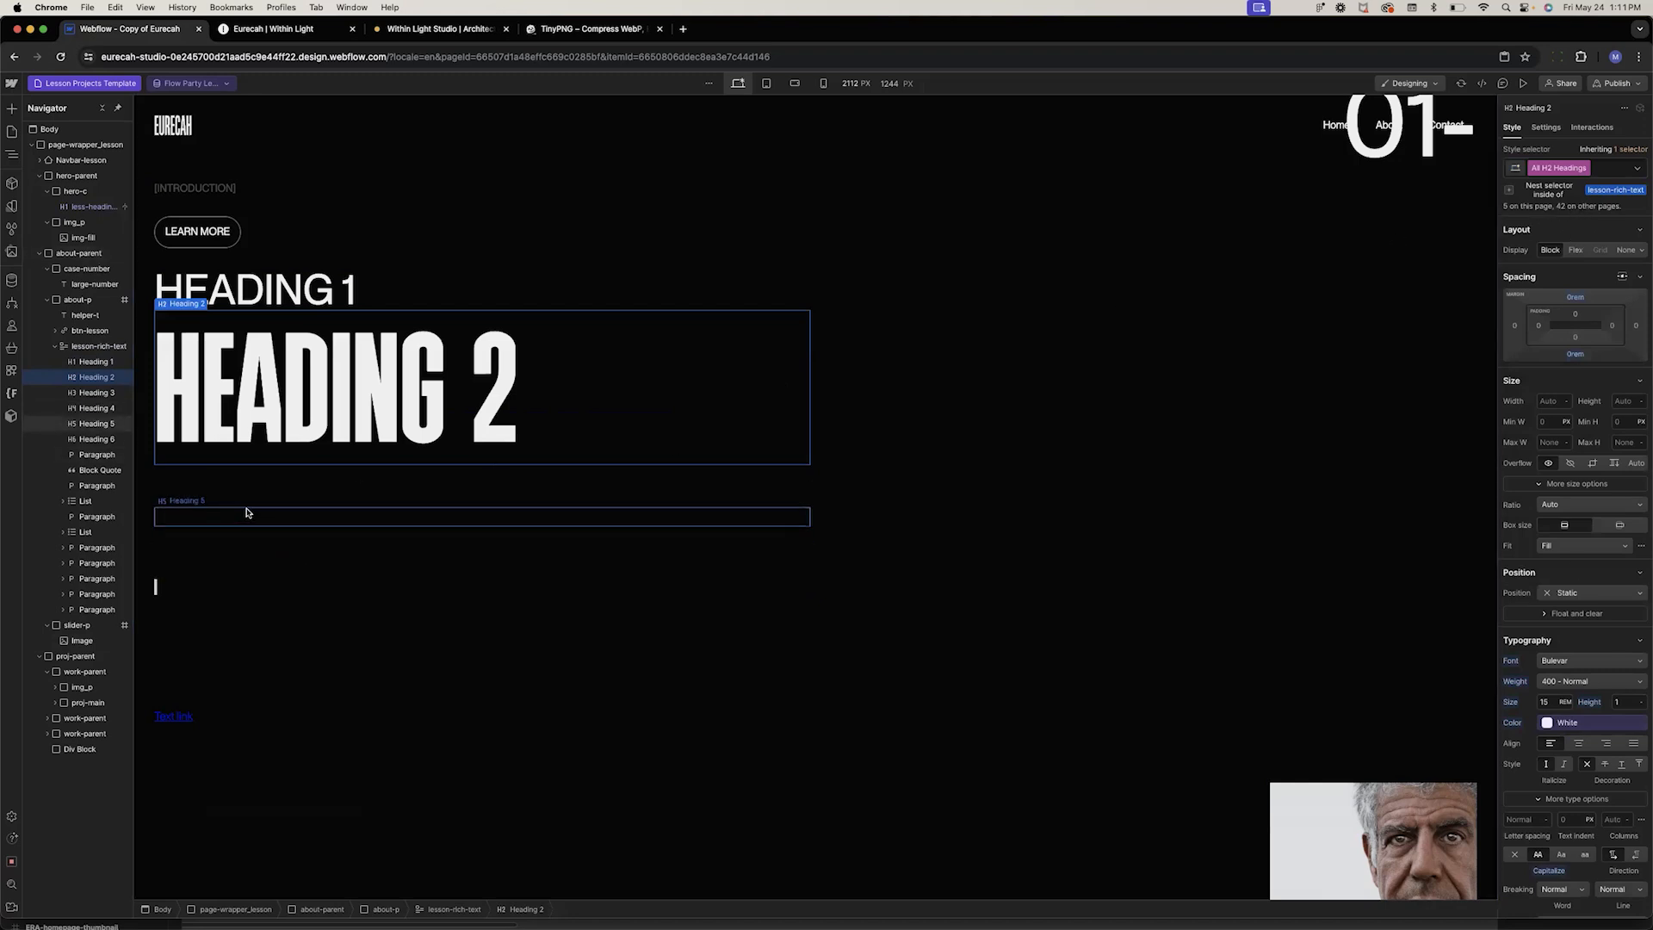
# Select a paragraph and set the All Paragraphs style inside lesson-rich-text to White
pyautogui.click(551, 562)
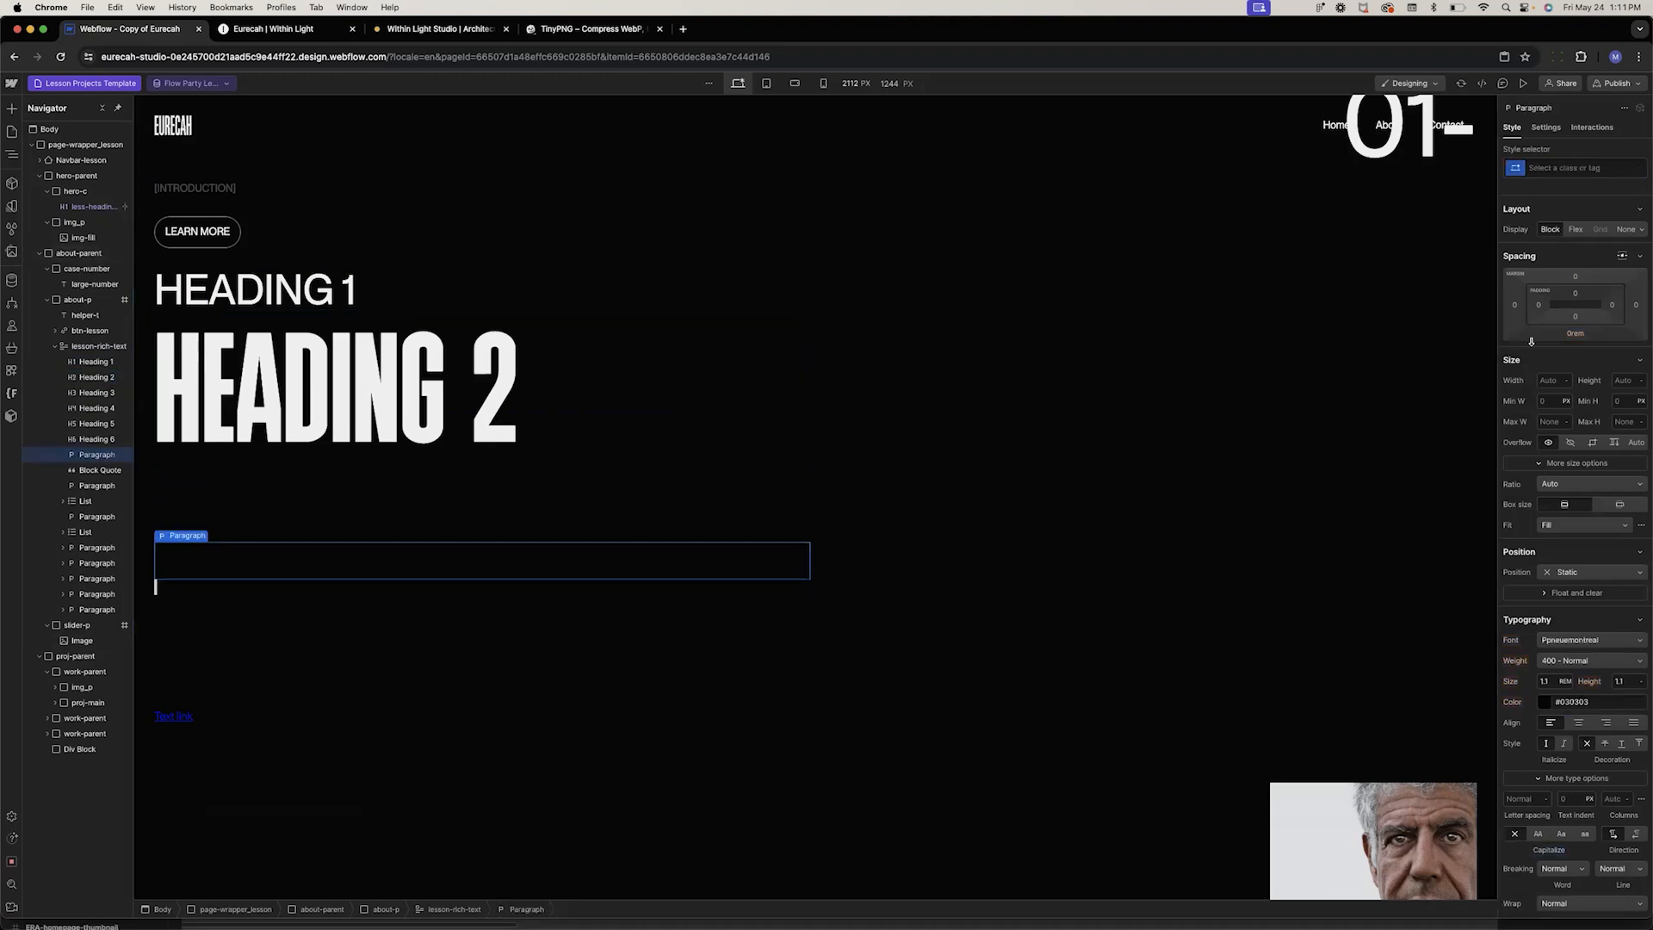
pyautogui.click(1547, 168)
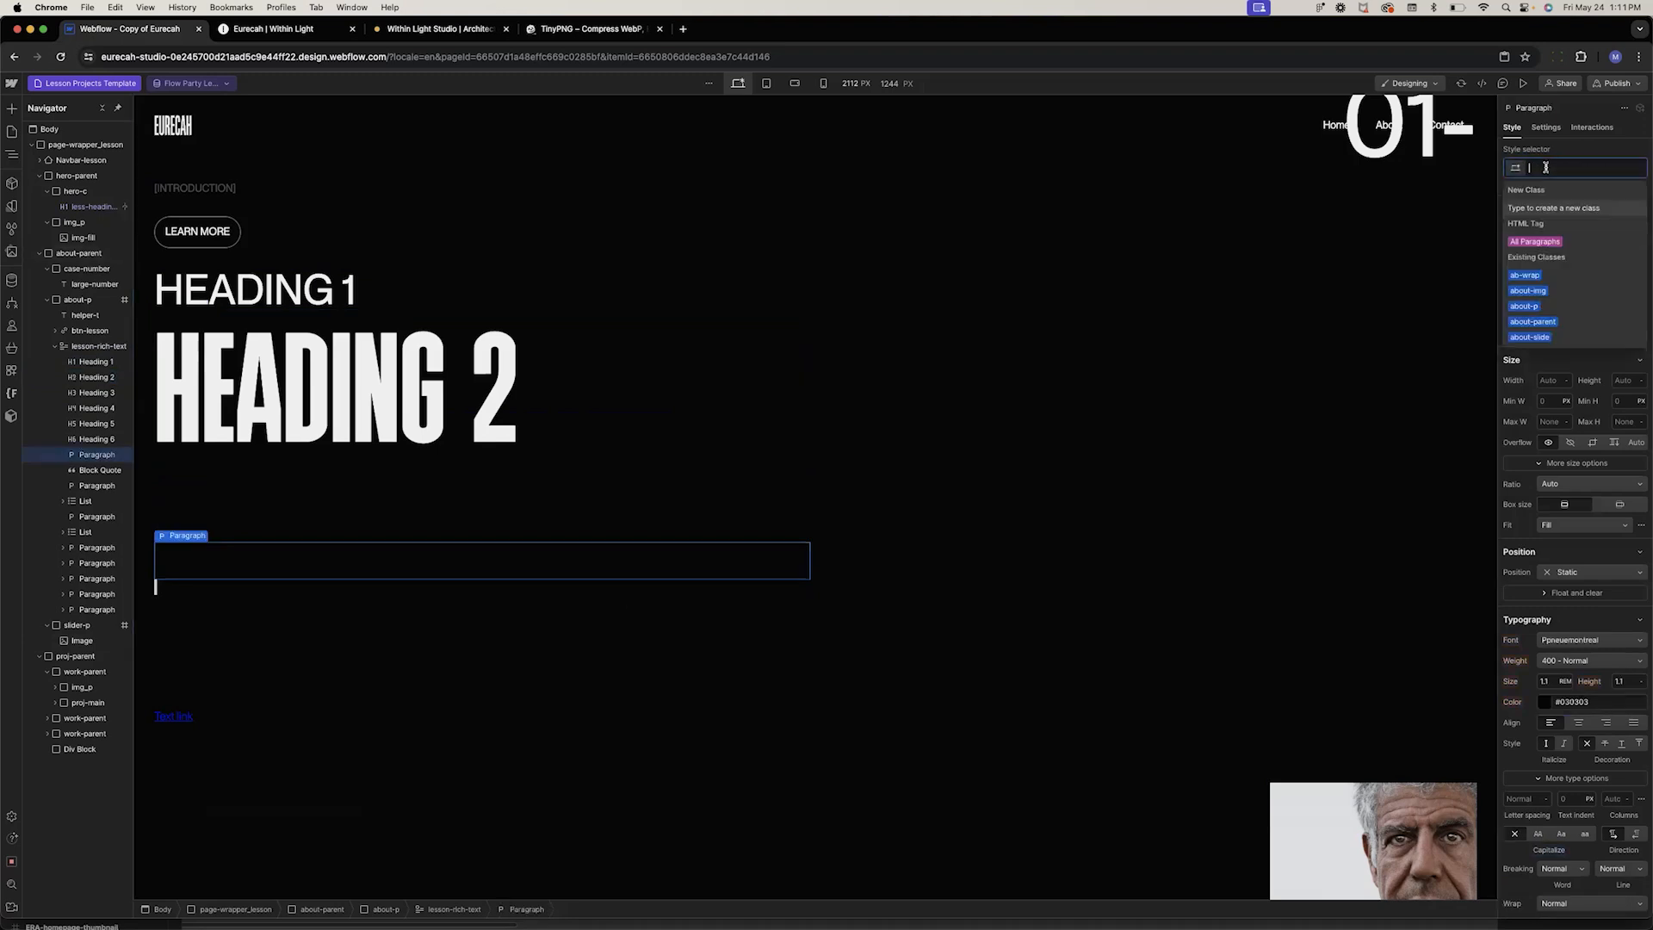
pyautogui.click(1527, 244)
pyautogui.click(1542, 721)
pyautogui.click(1528, 821)
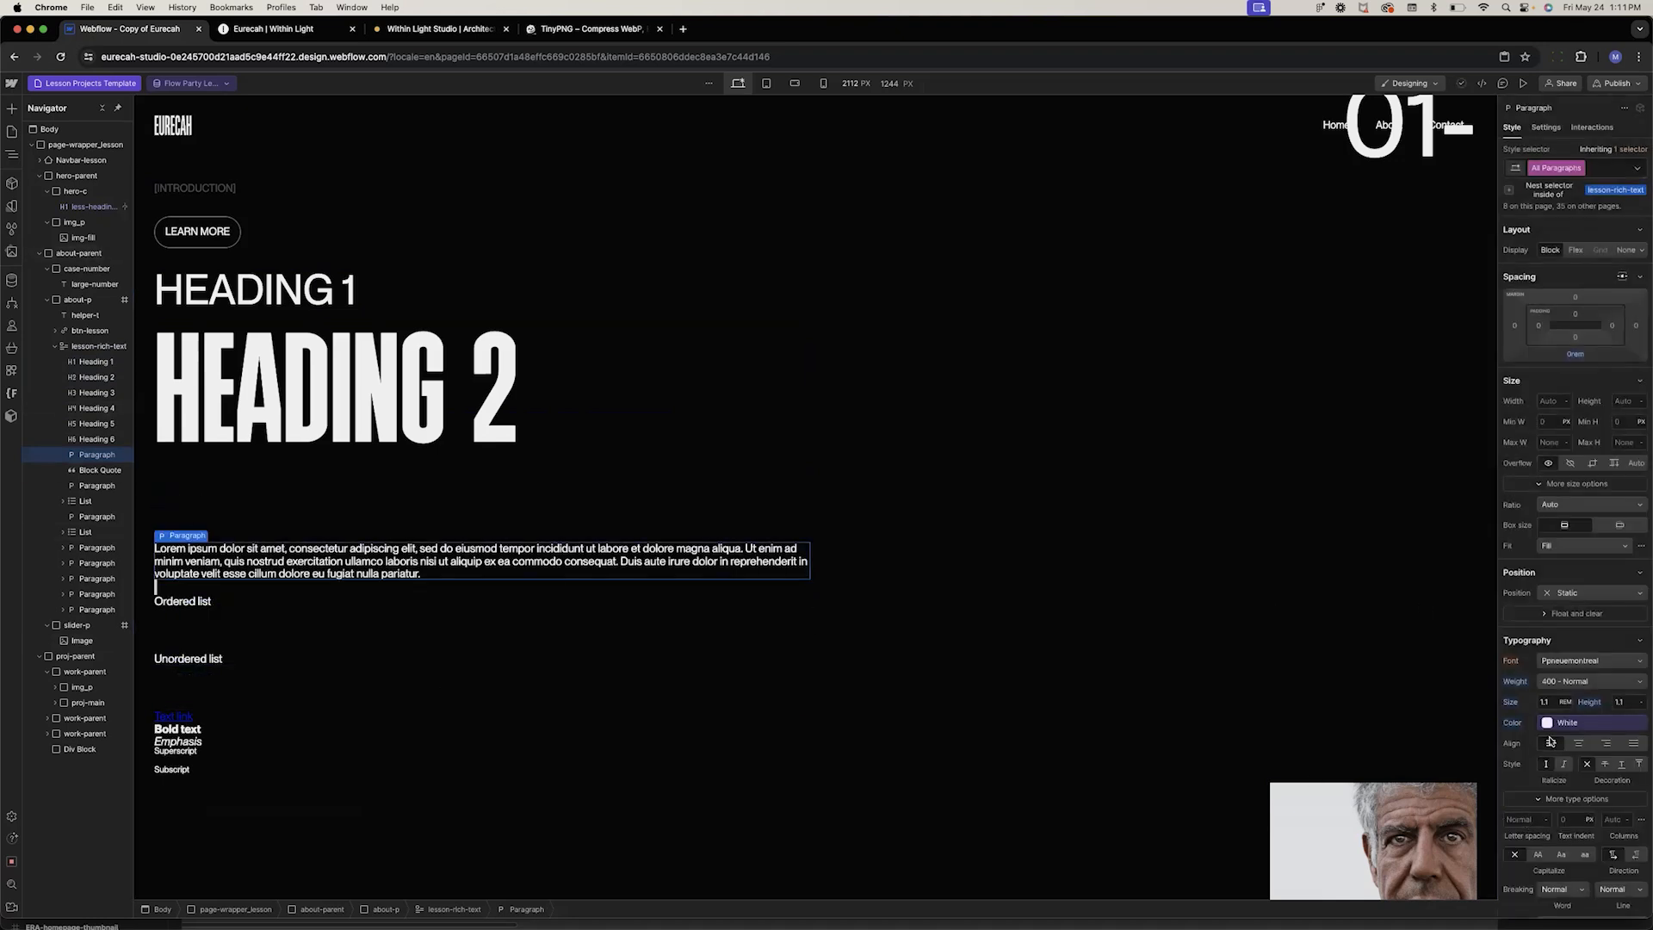
# Set the nested paragraphs to all caps with a line height of 1.5
pyautogui.click(1560, 685)
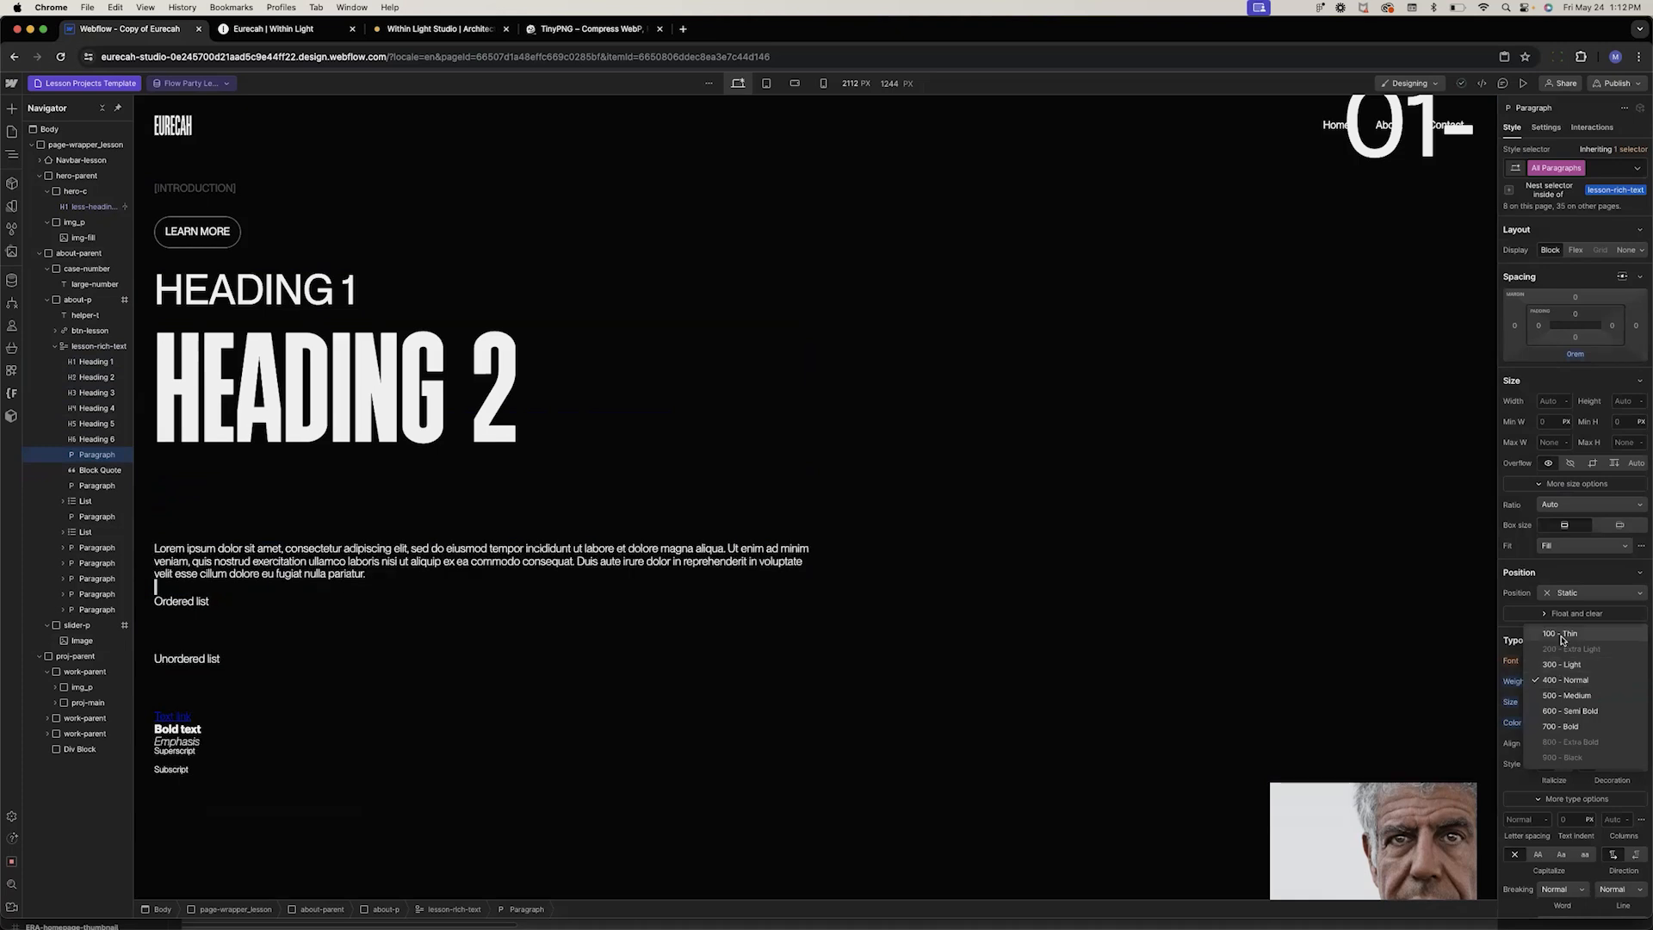
pyautogui.click(1565, 680)
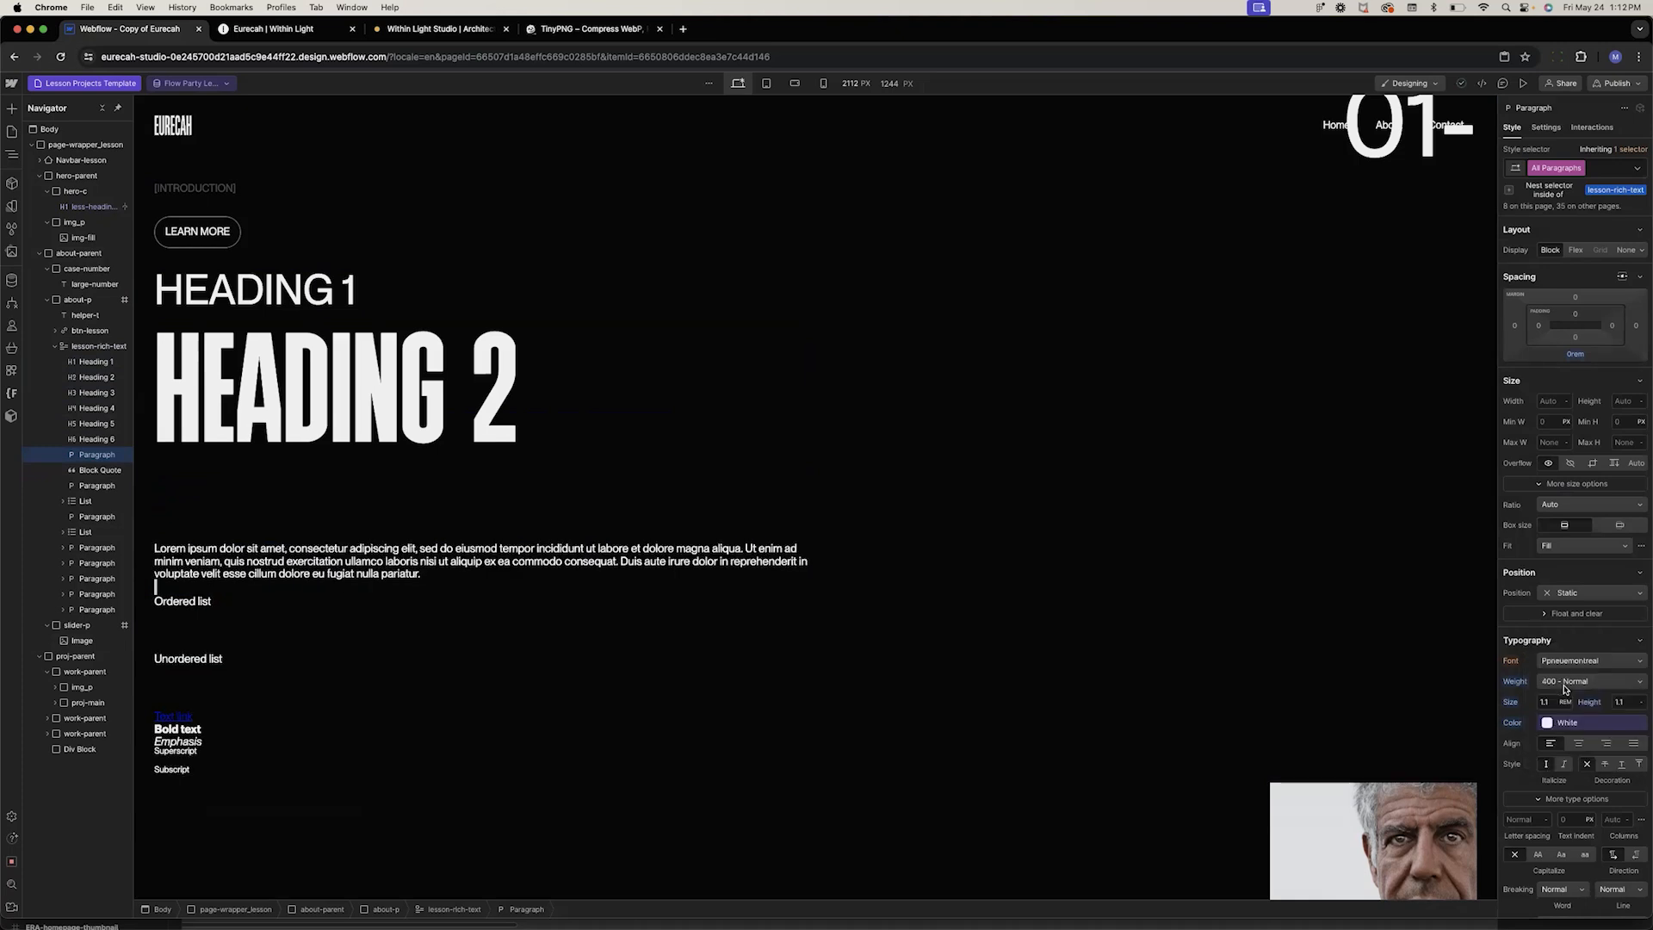
pyautogui.click(1539, 855)
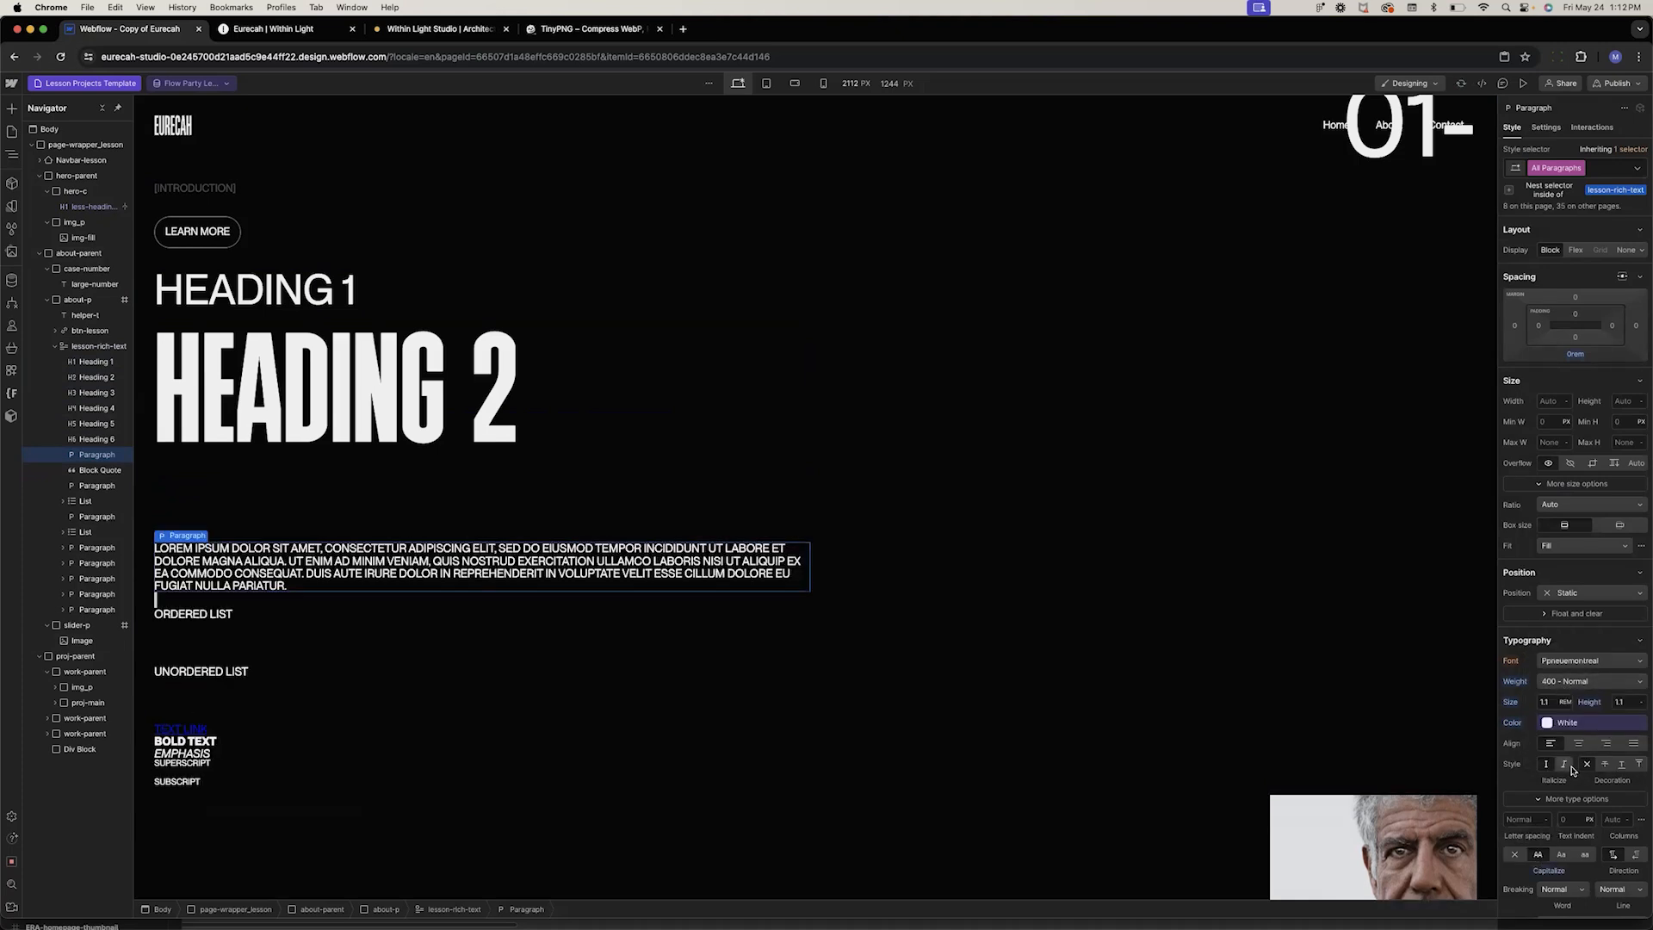
pyautogui.click(1627, 702)
pyautogui.press('Up')
pyautogui.press('Up')
pyautogui.press('Up')
pyautogui.press('Up')
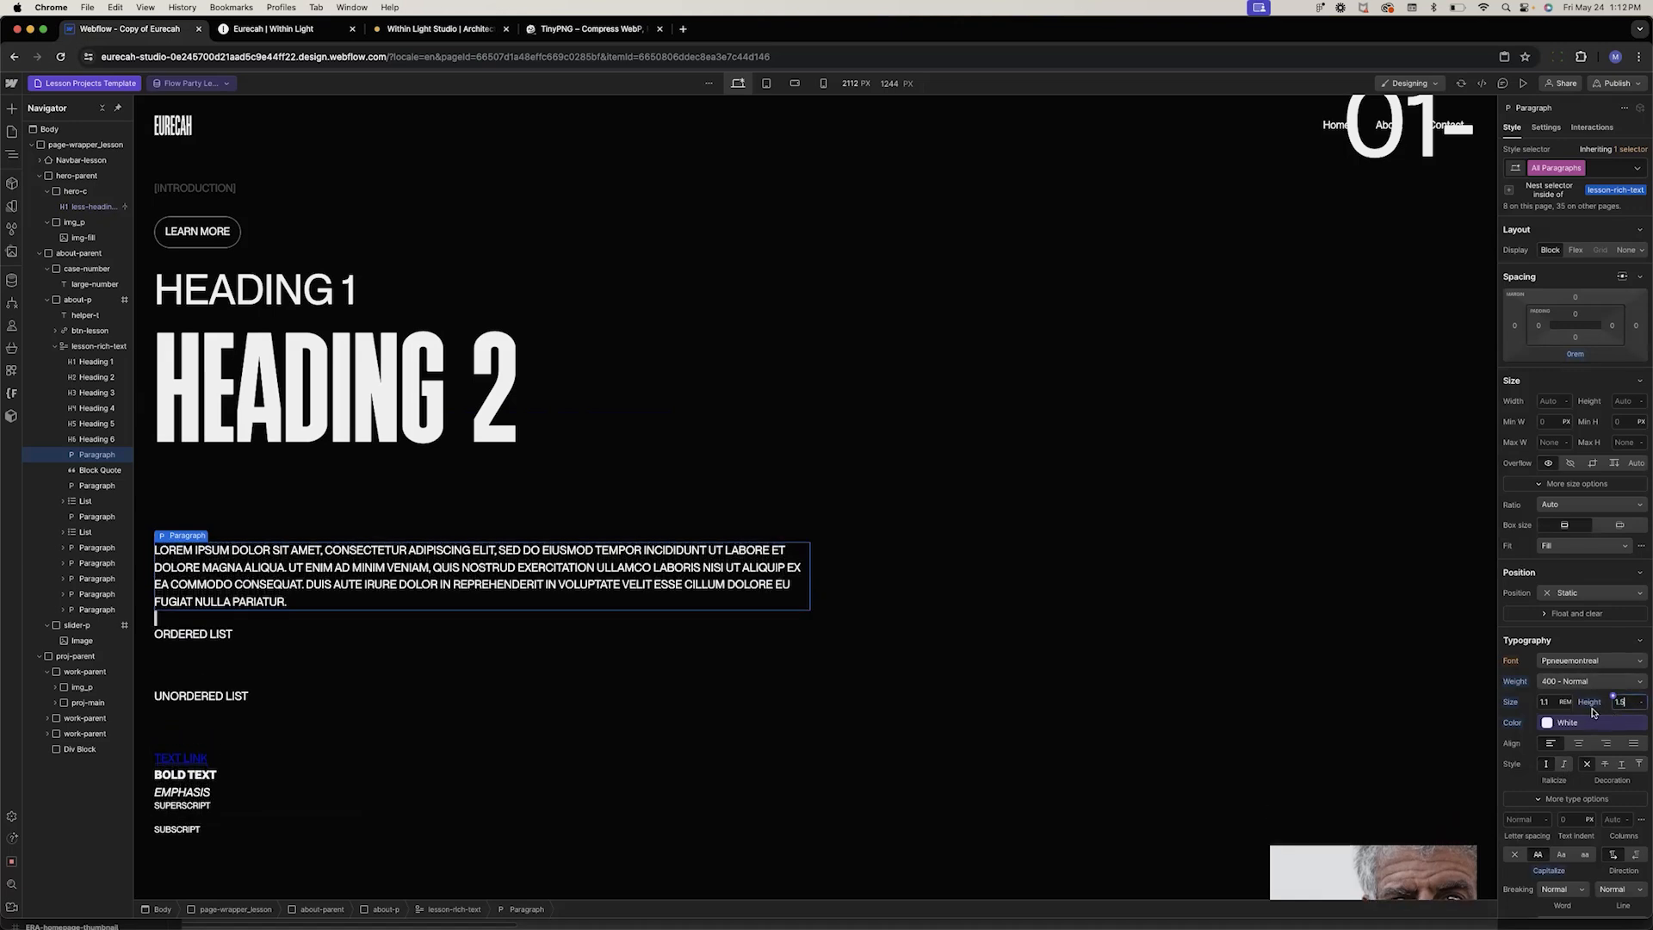
# Set the nested paragraphs' color to Off-white, size to 0.9, and weight to 300 - Light
pyautogui.click(1547, 728)
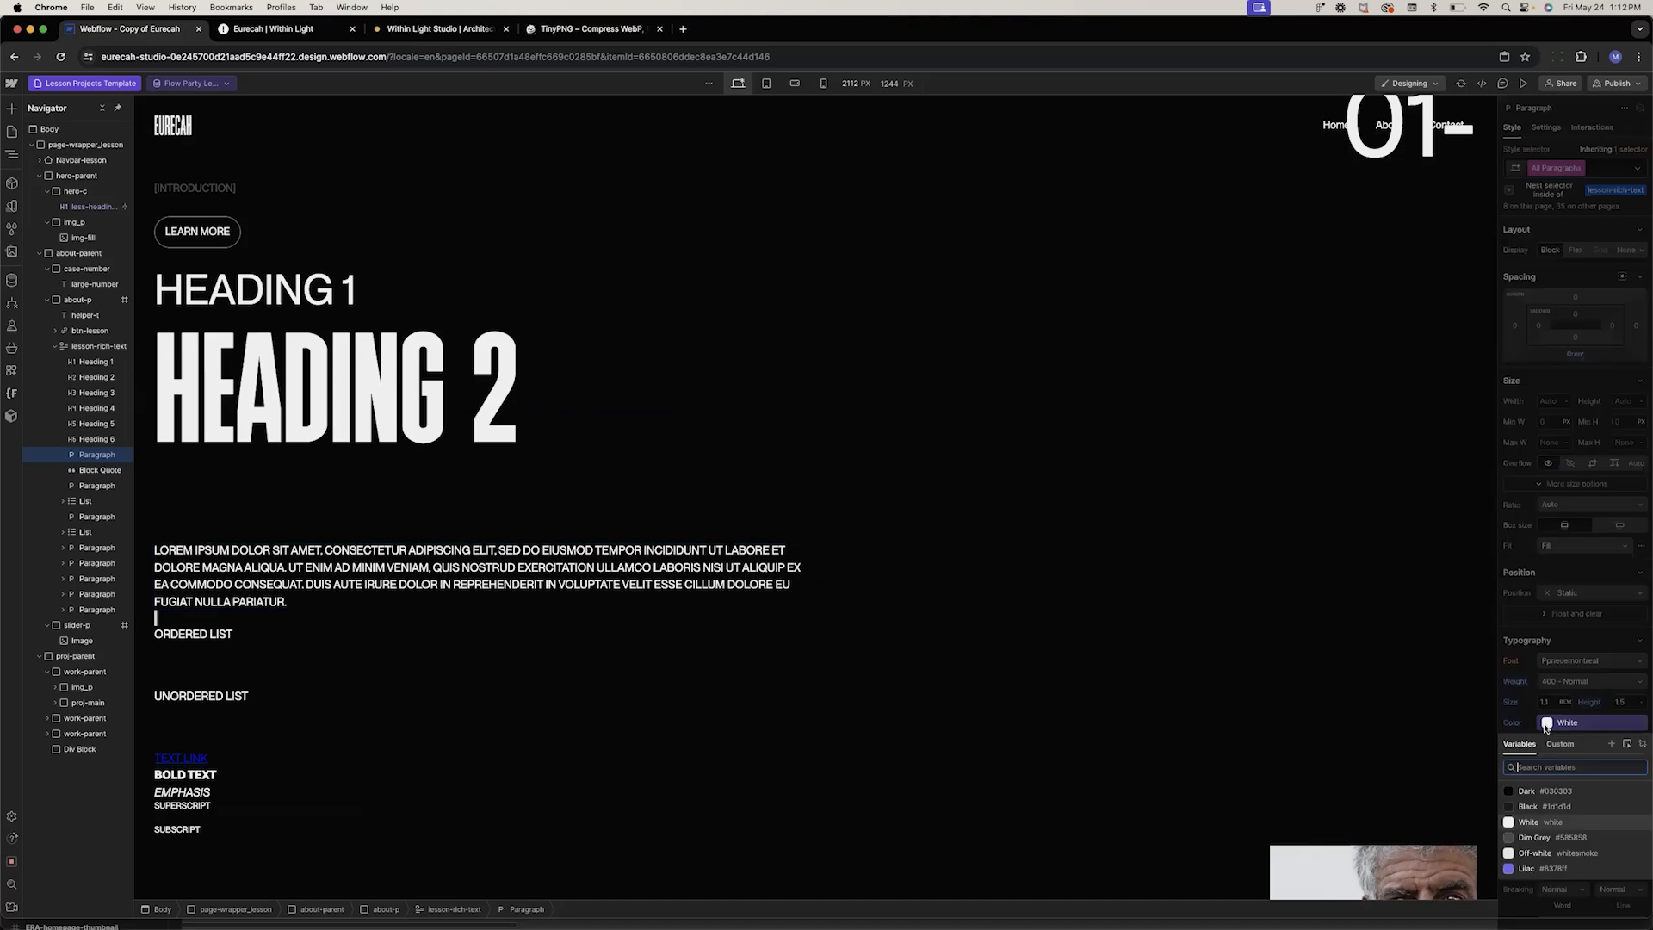
pyautogui.click(1546, 854)
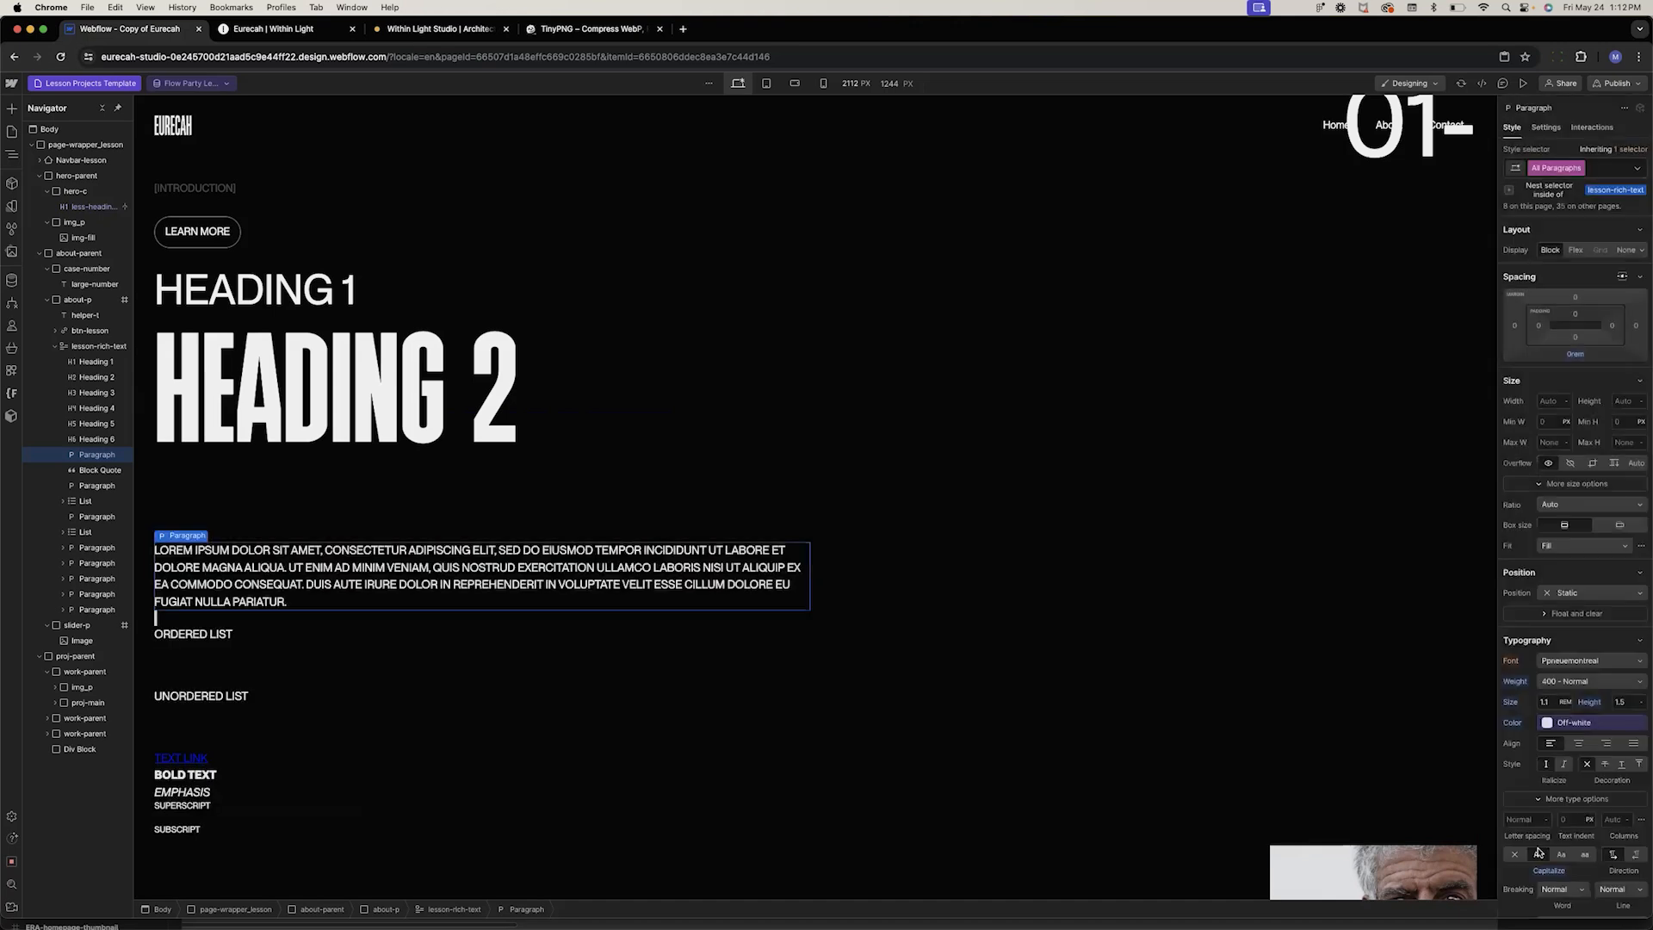
pyautogui.hotkey('alt', 'Down')
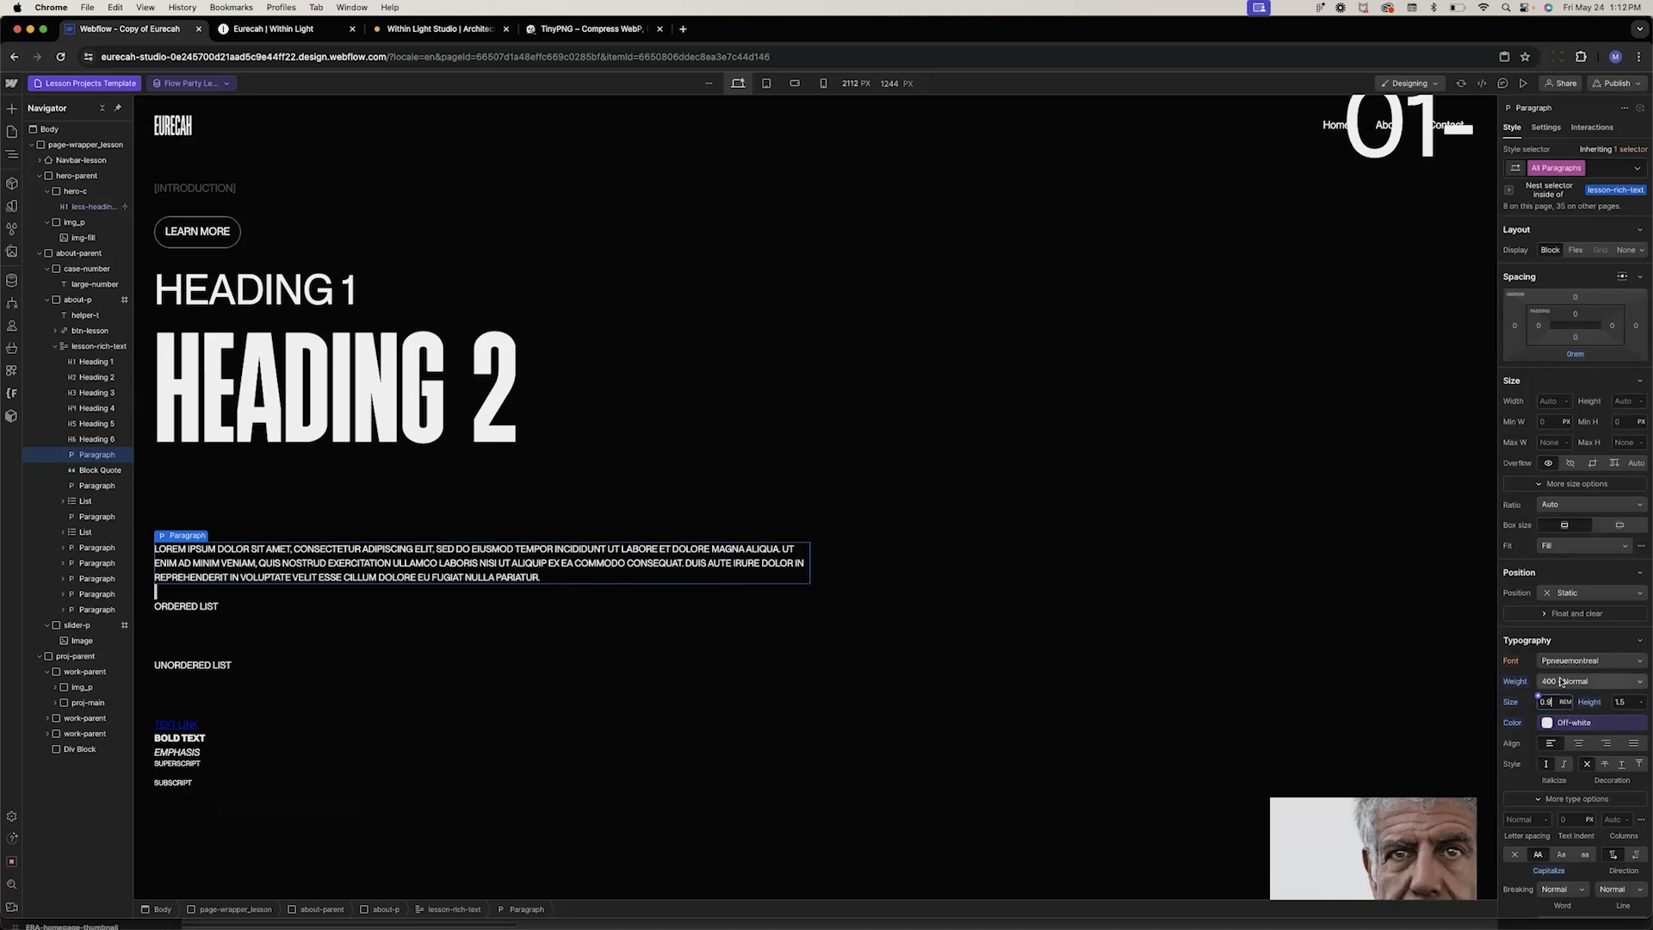
pyautogui.click(1560, 681)
pyautogui.click(1547, 668)
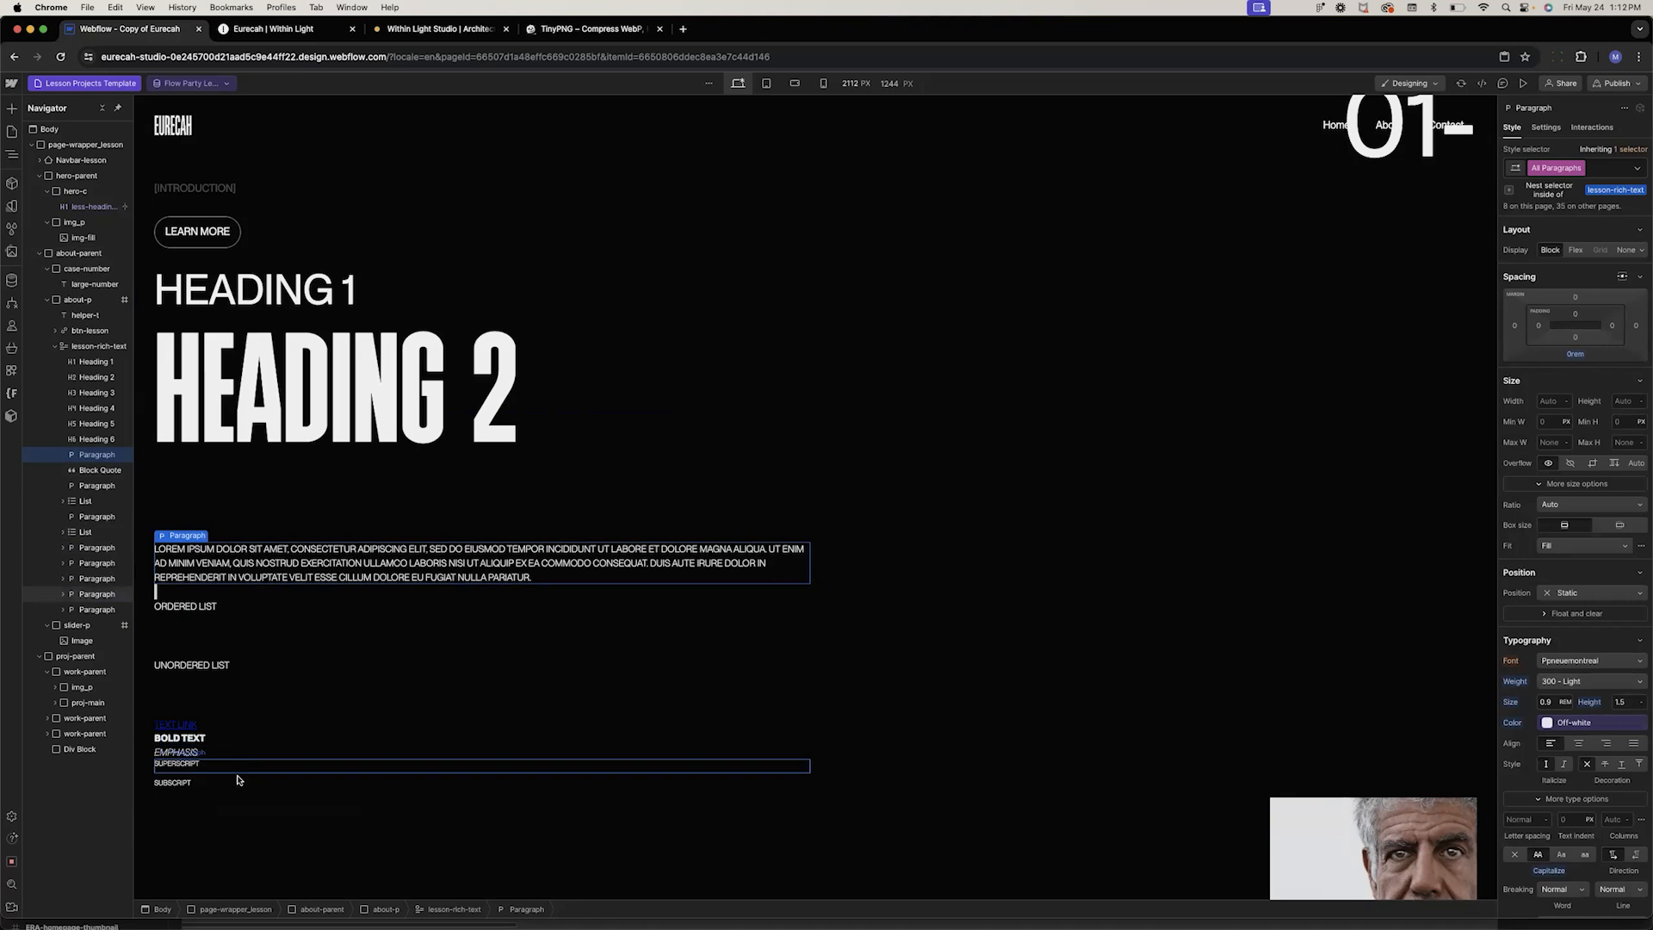
# Select the link in the rich text and switch to the All Links nested selector
pyautogui.click(174, 730)
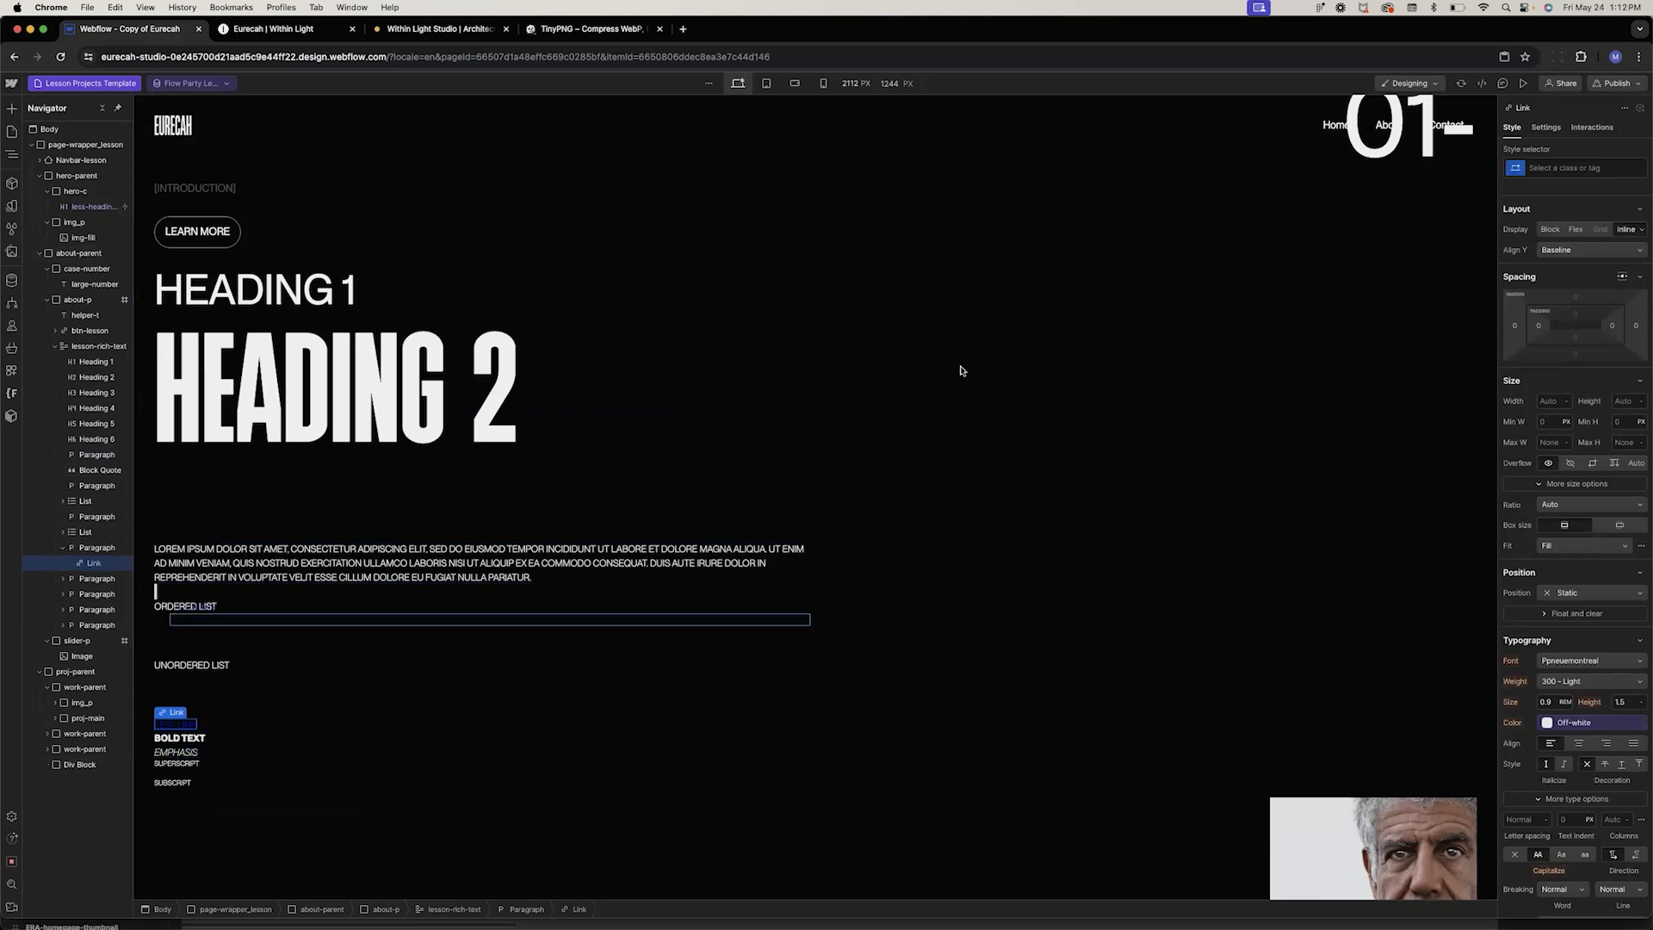
pyautogui.click(1533, 167)
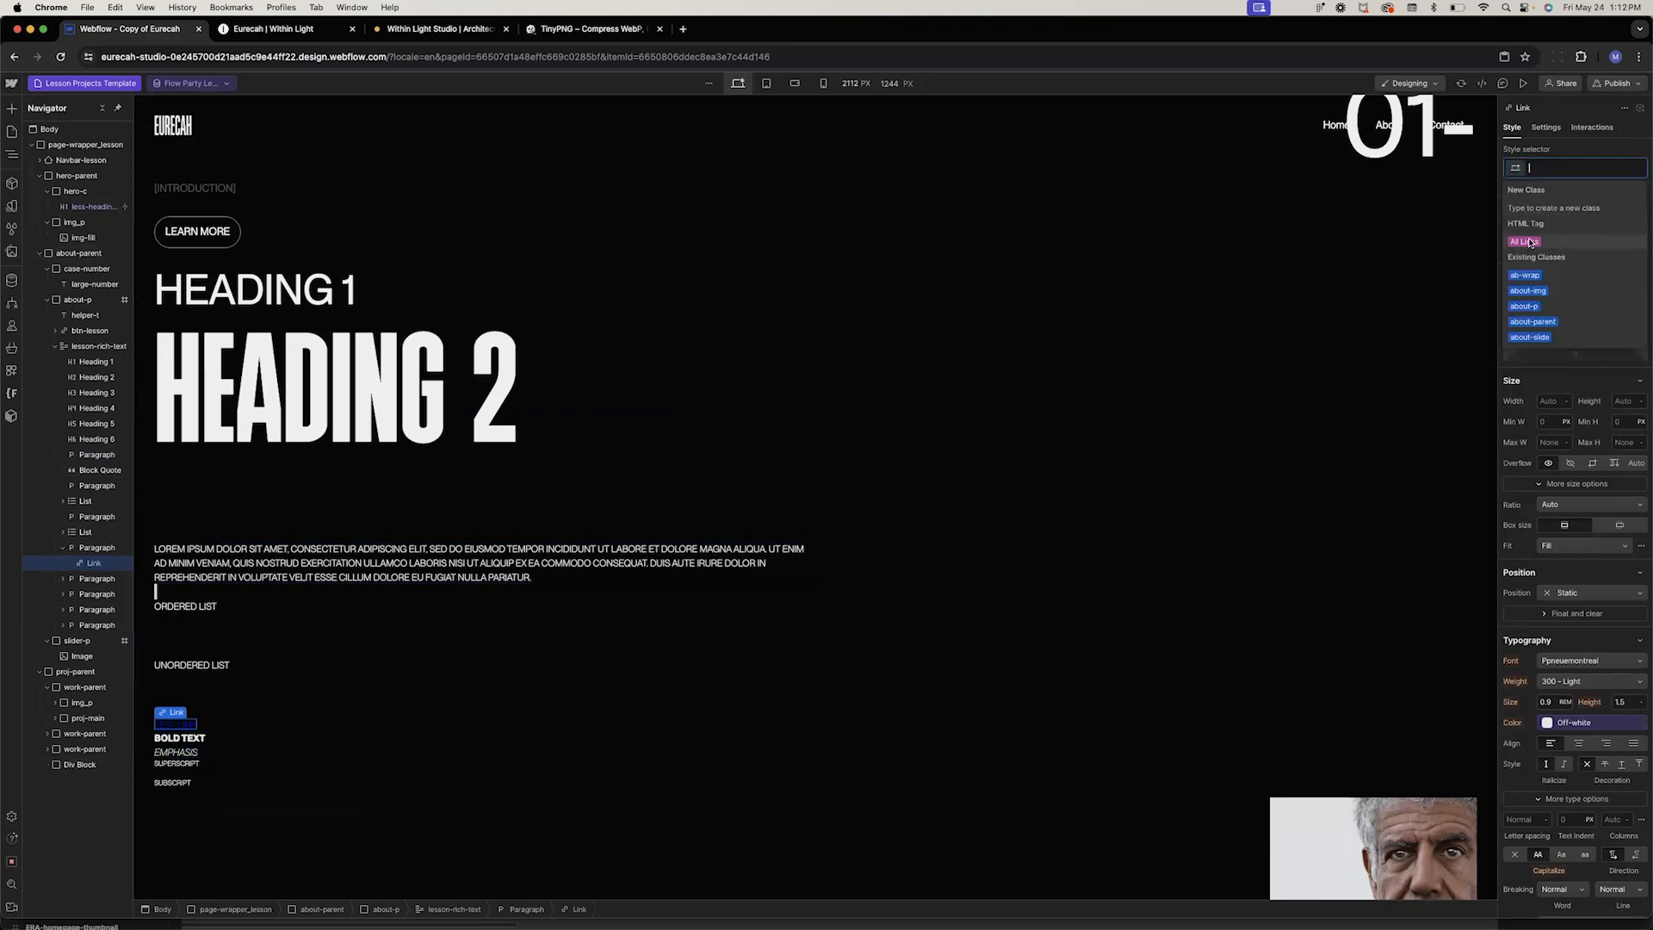
pyautogui.click(1530, 239)
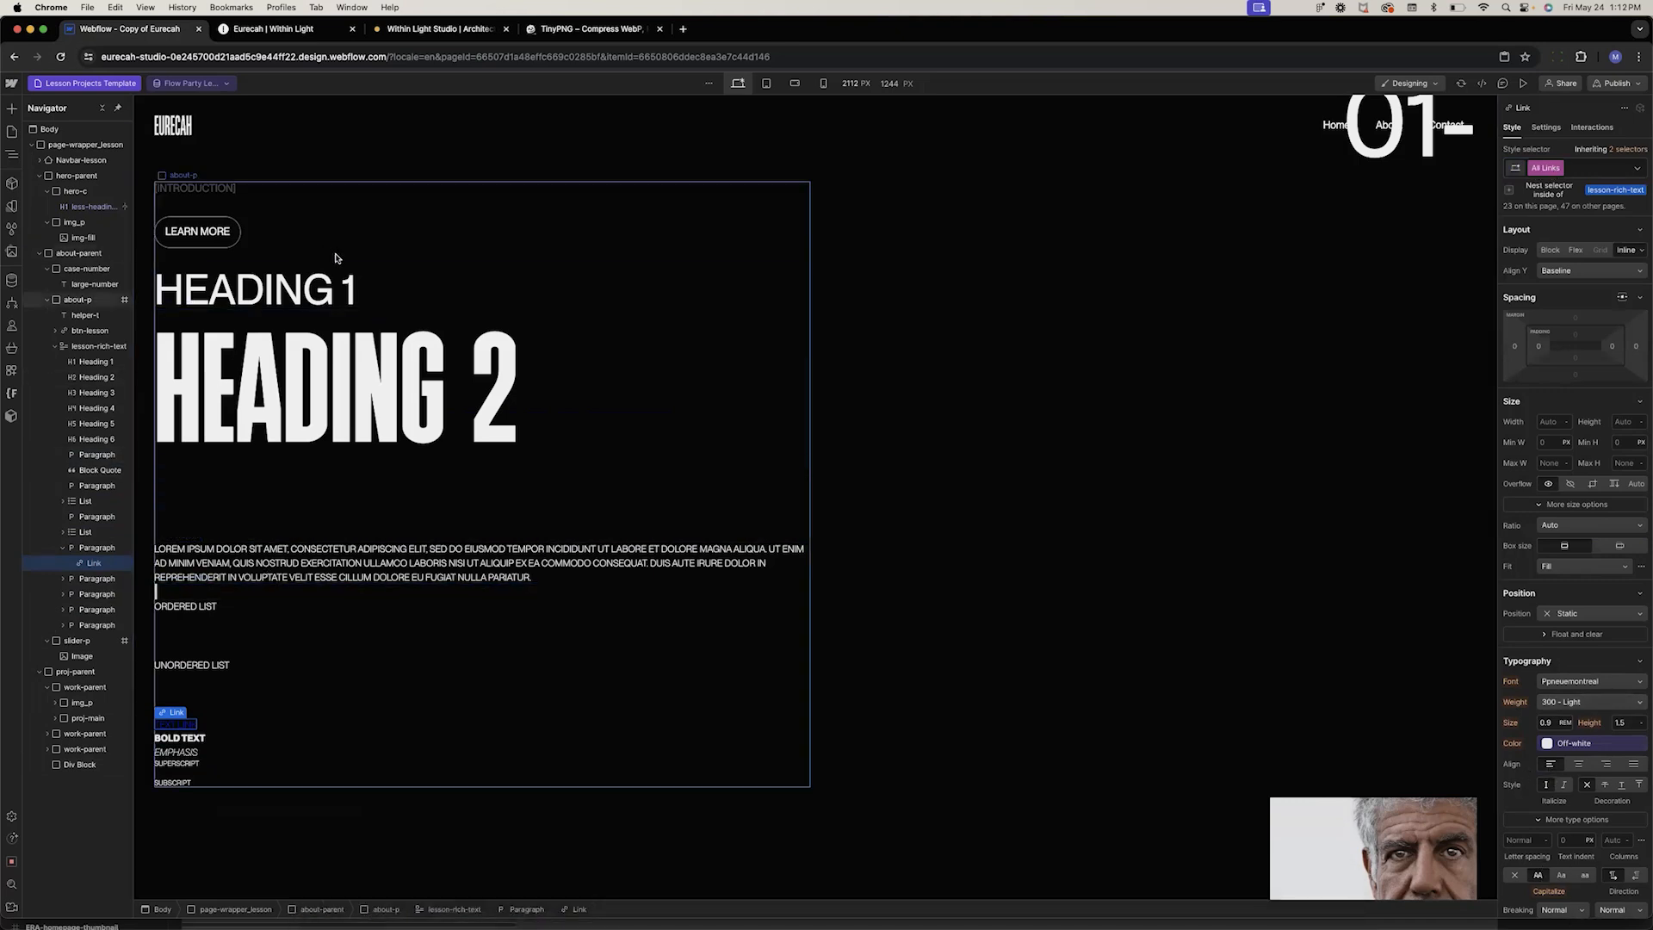
# Select the lesson-rich-text block and bind its content to the Introduction field
pyautogui.click(344, 288)
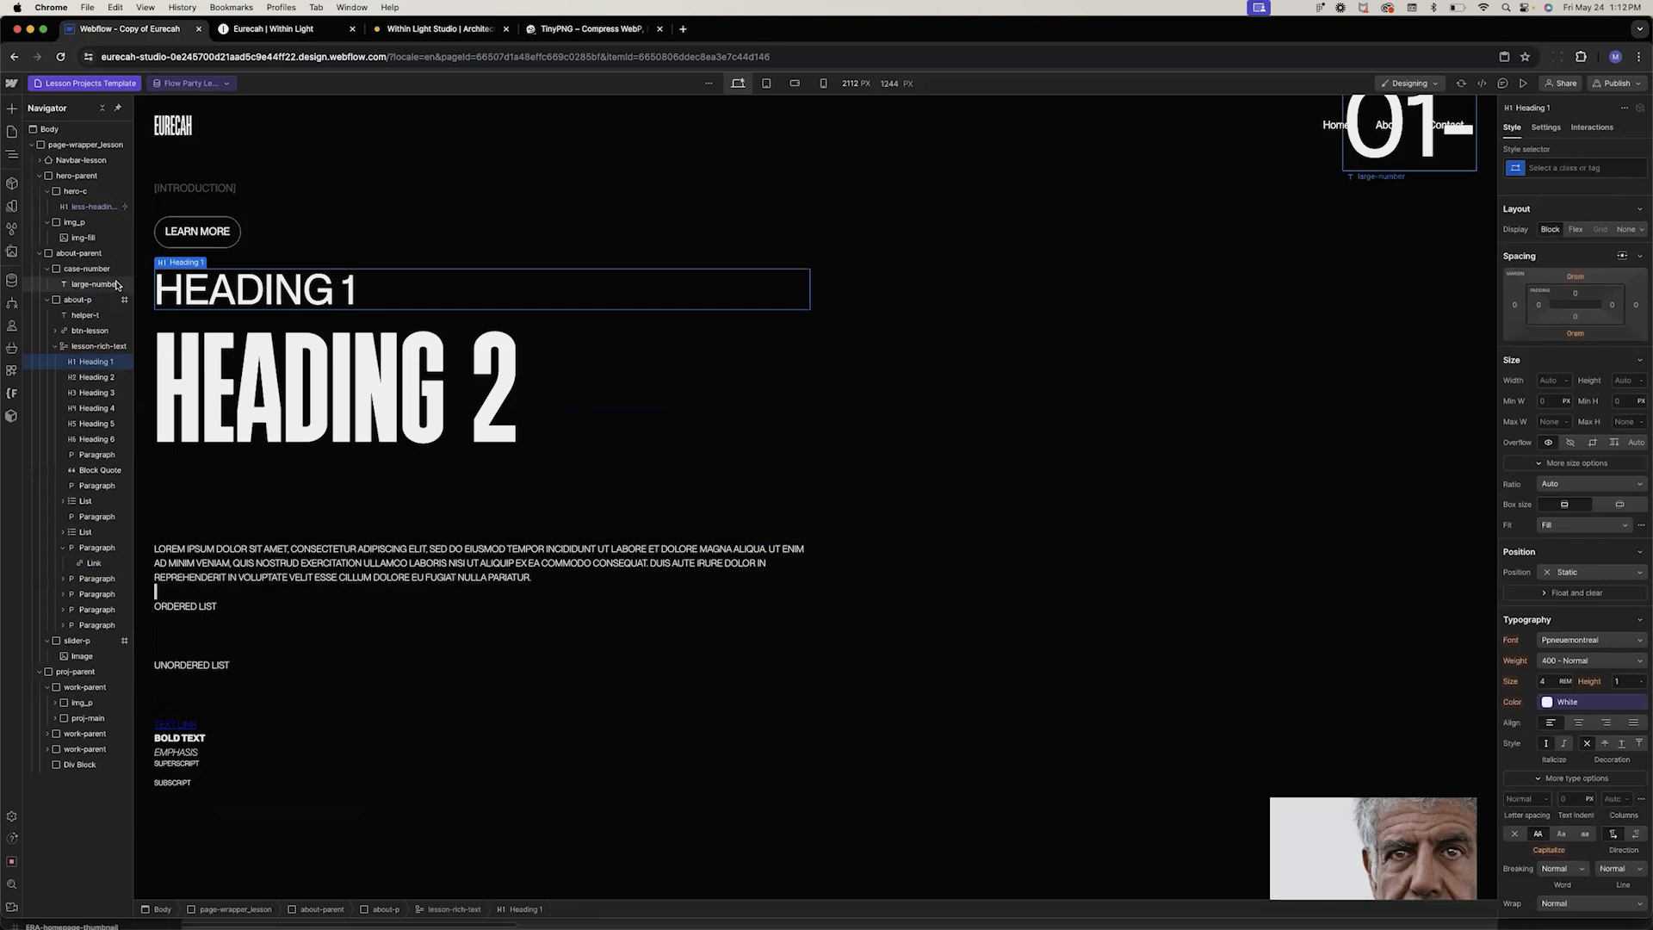
pyautogui.click(181, 249)
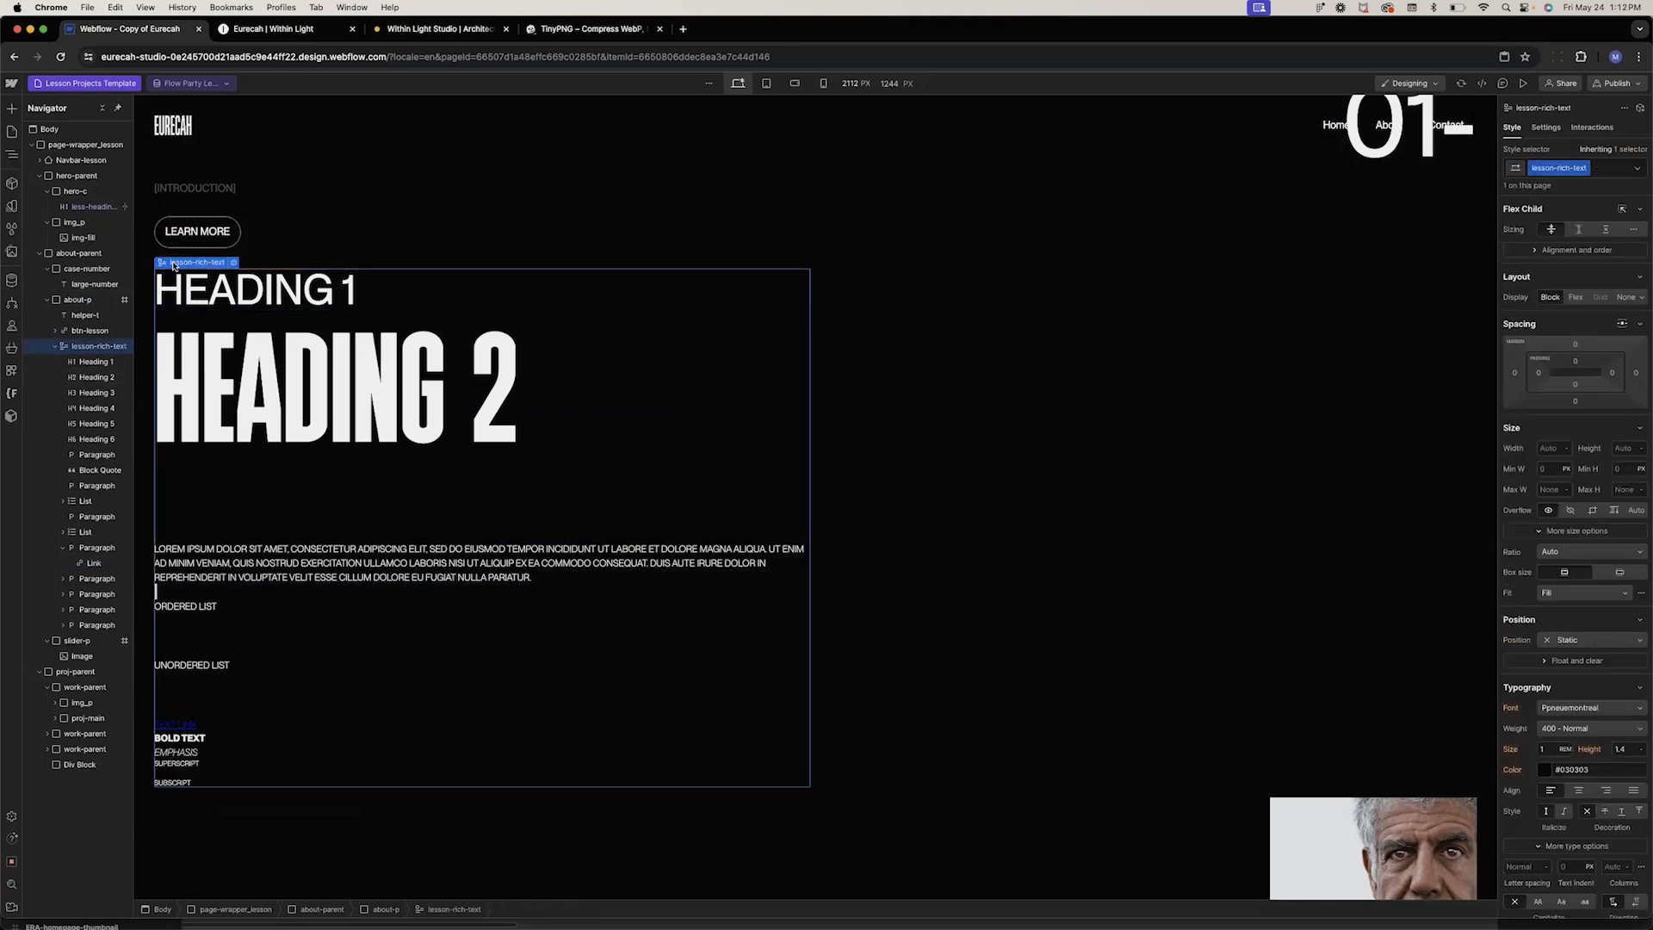
pyautogui.click(233, 262)
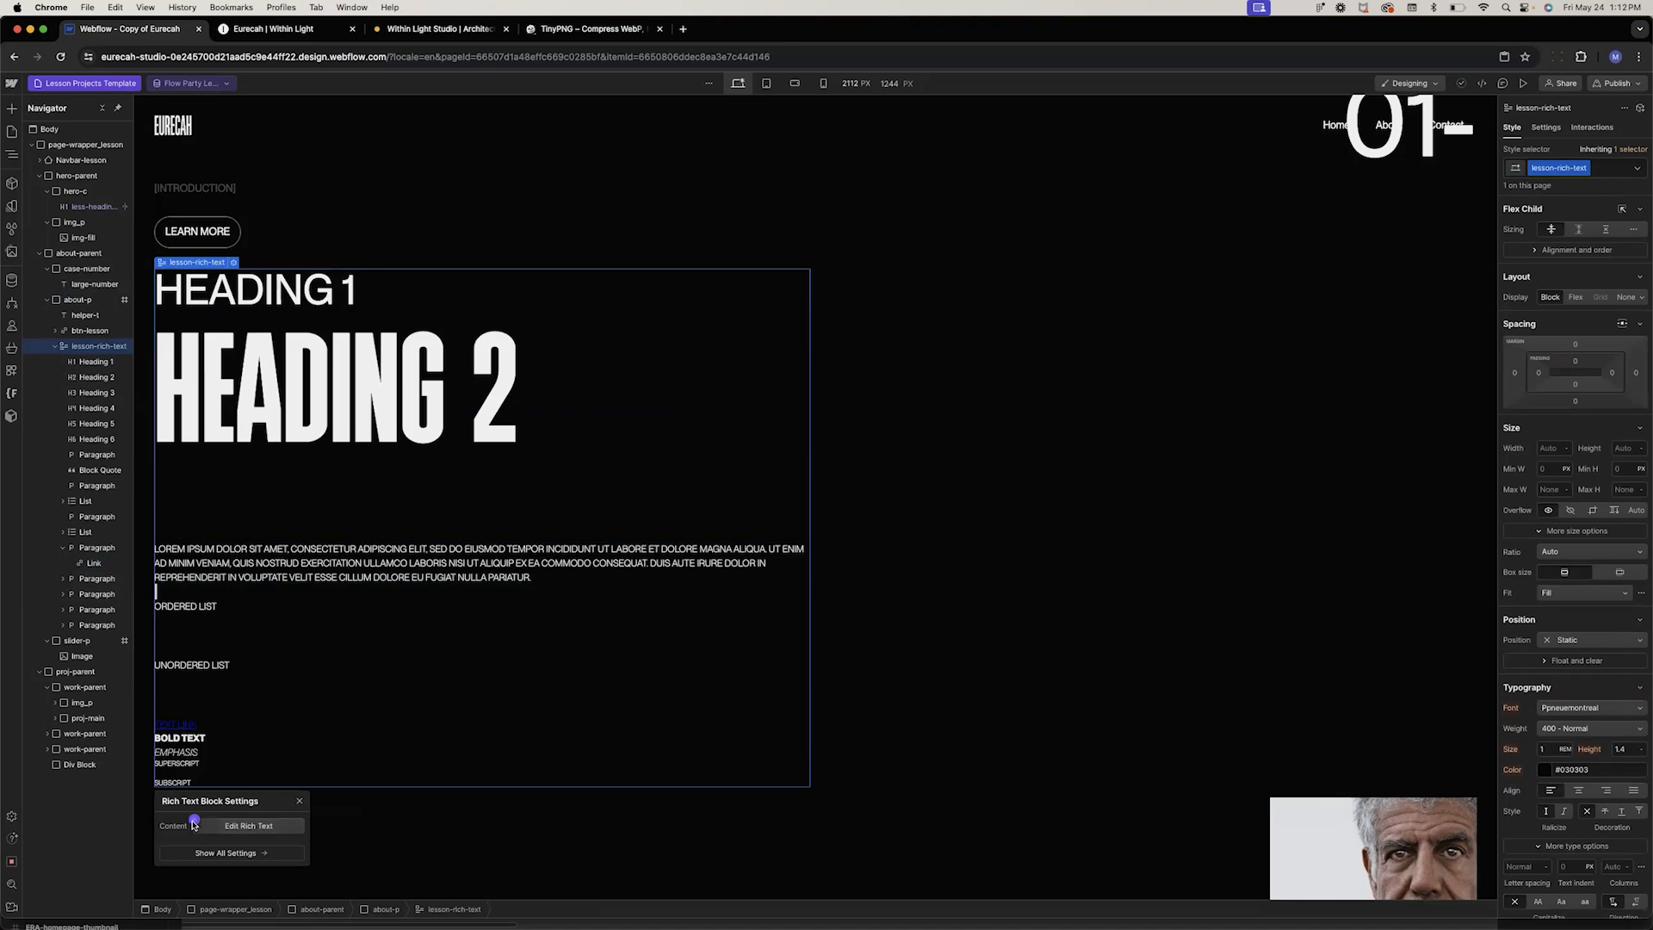
pyautogui.click(195, 821)
pyautogui.click(208, 884)
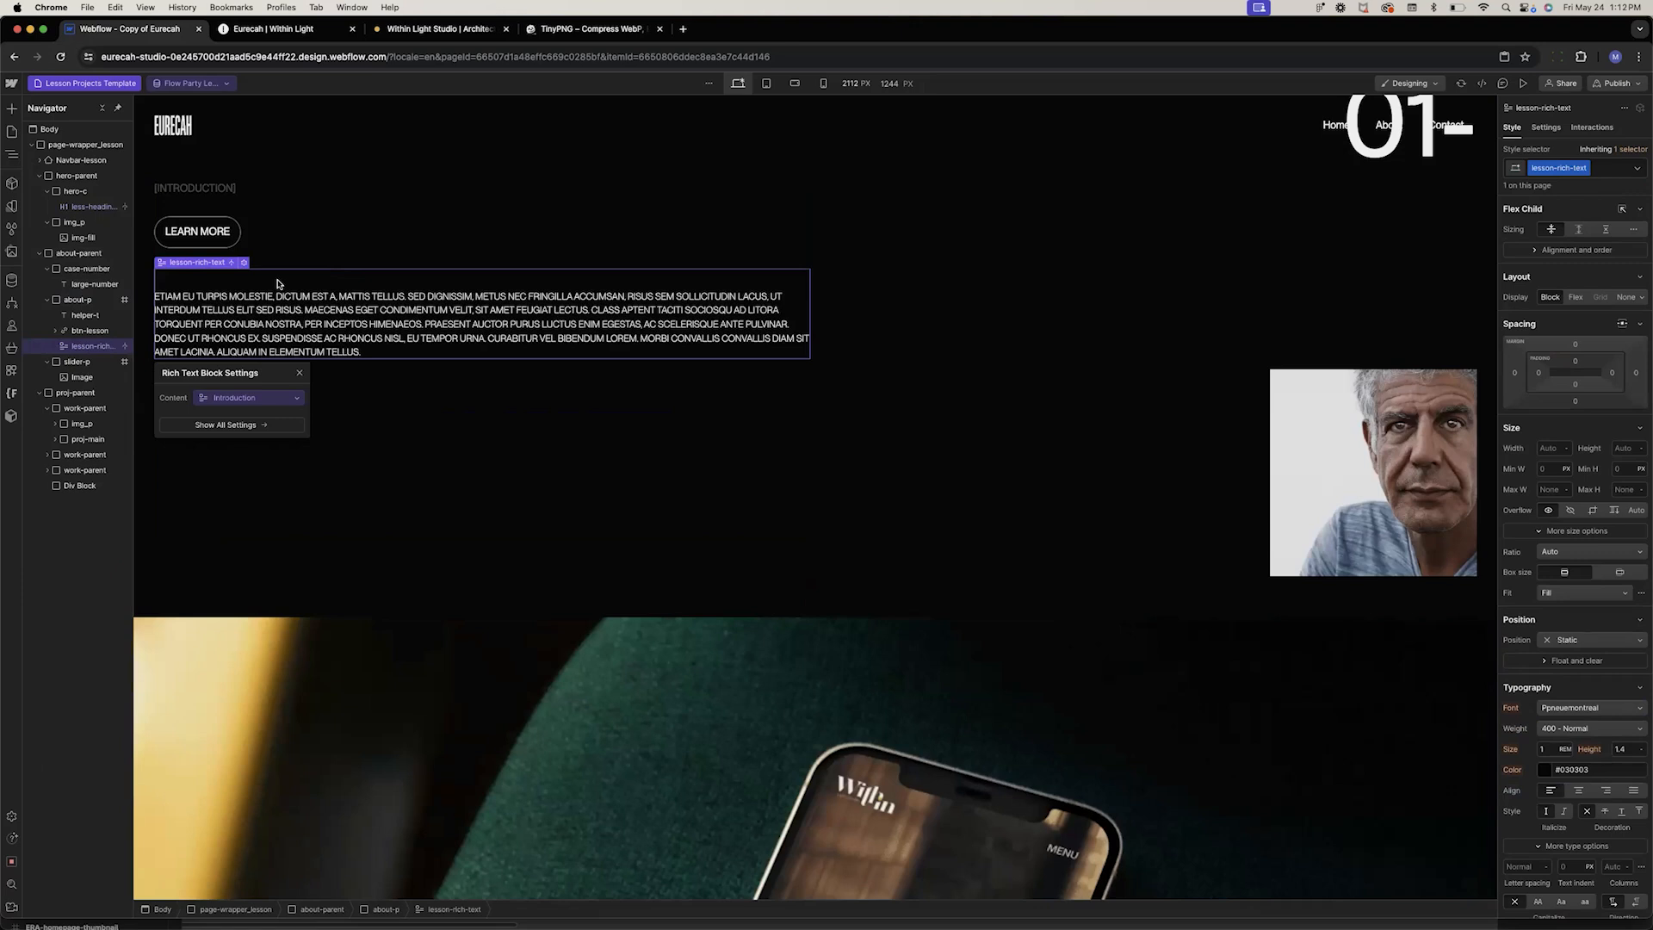
# Move the Learn More button below the rich text block inside about-p
pyautogui.click(337, 198)
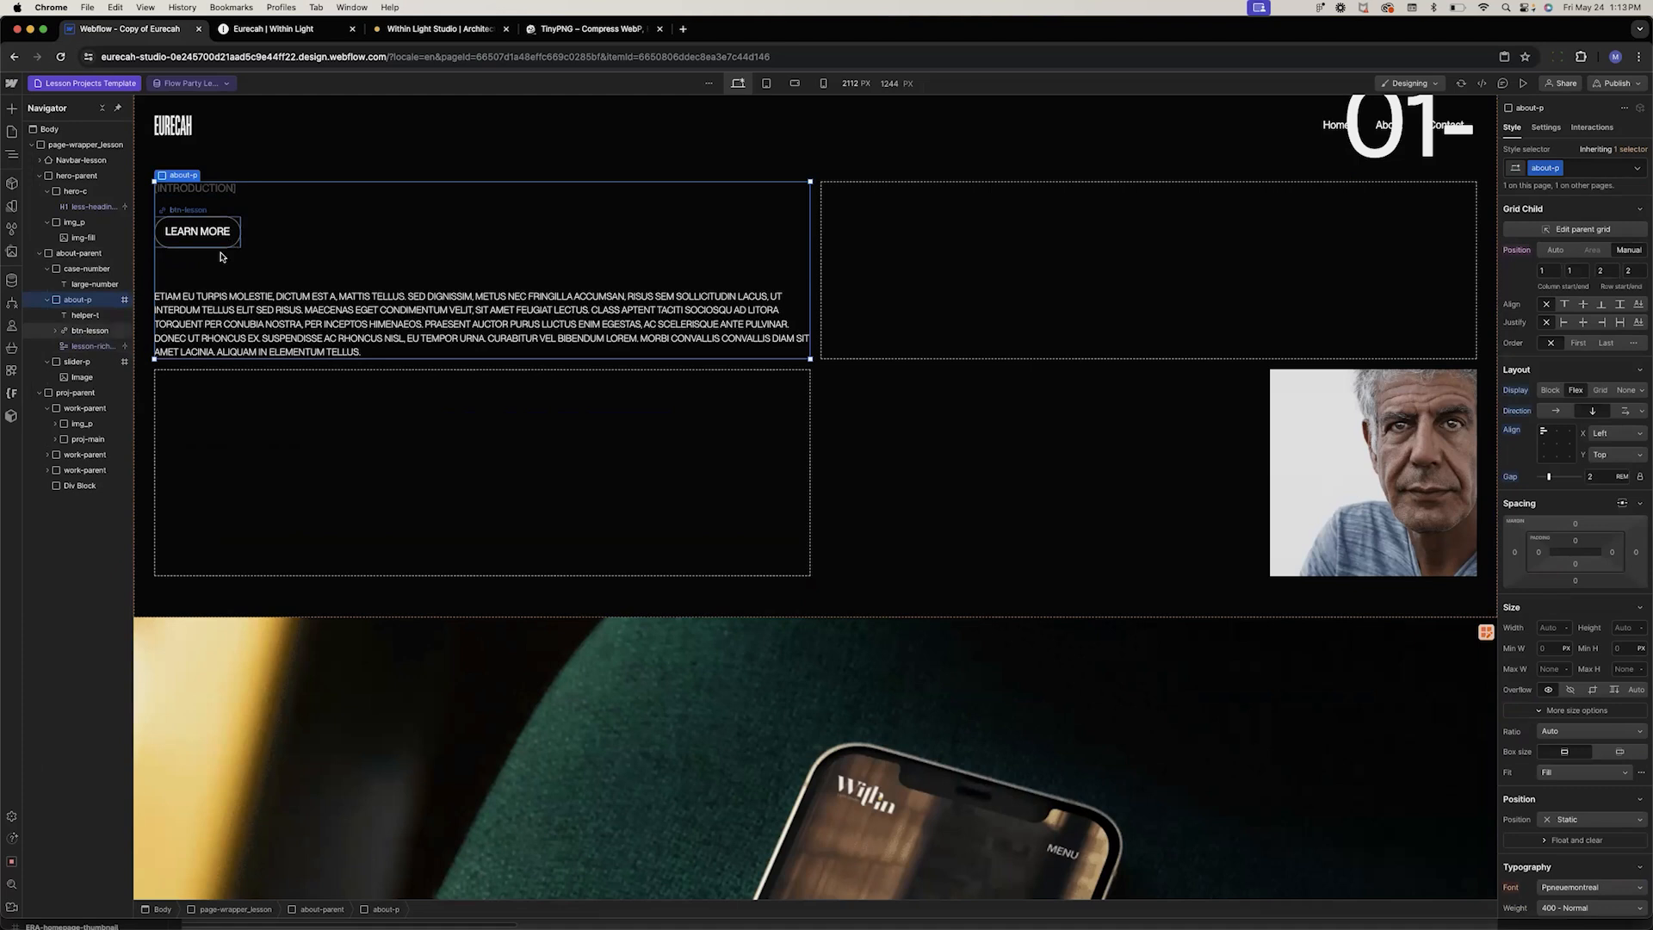
pyautogui.click(69, 334)
pyautogui.moveTo(88, 334); pyautogui.dragTo(97, 348)
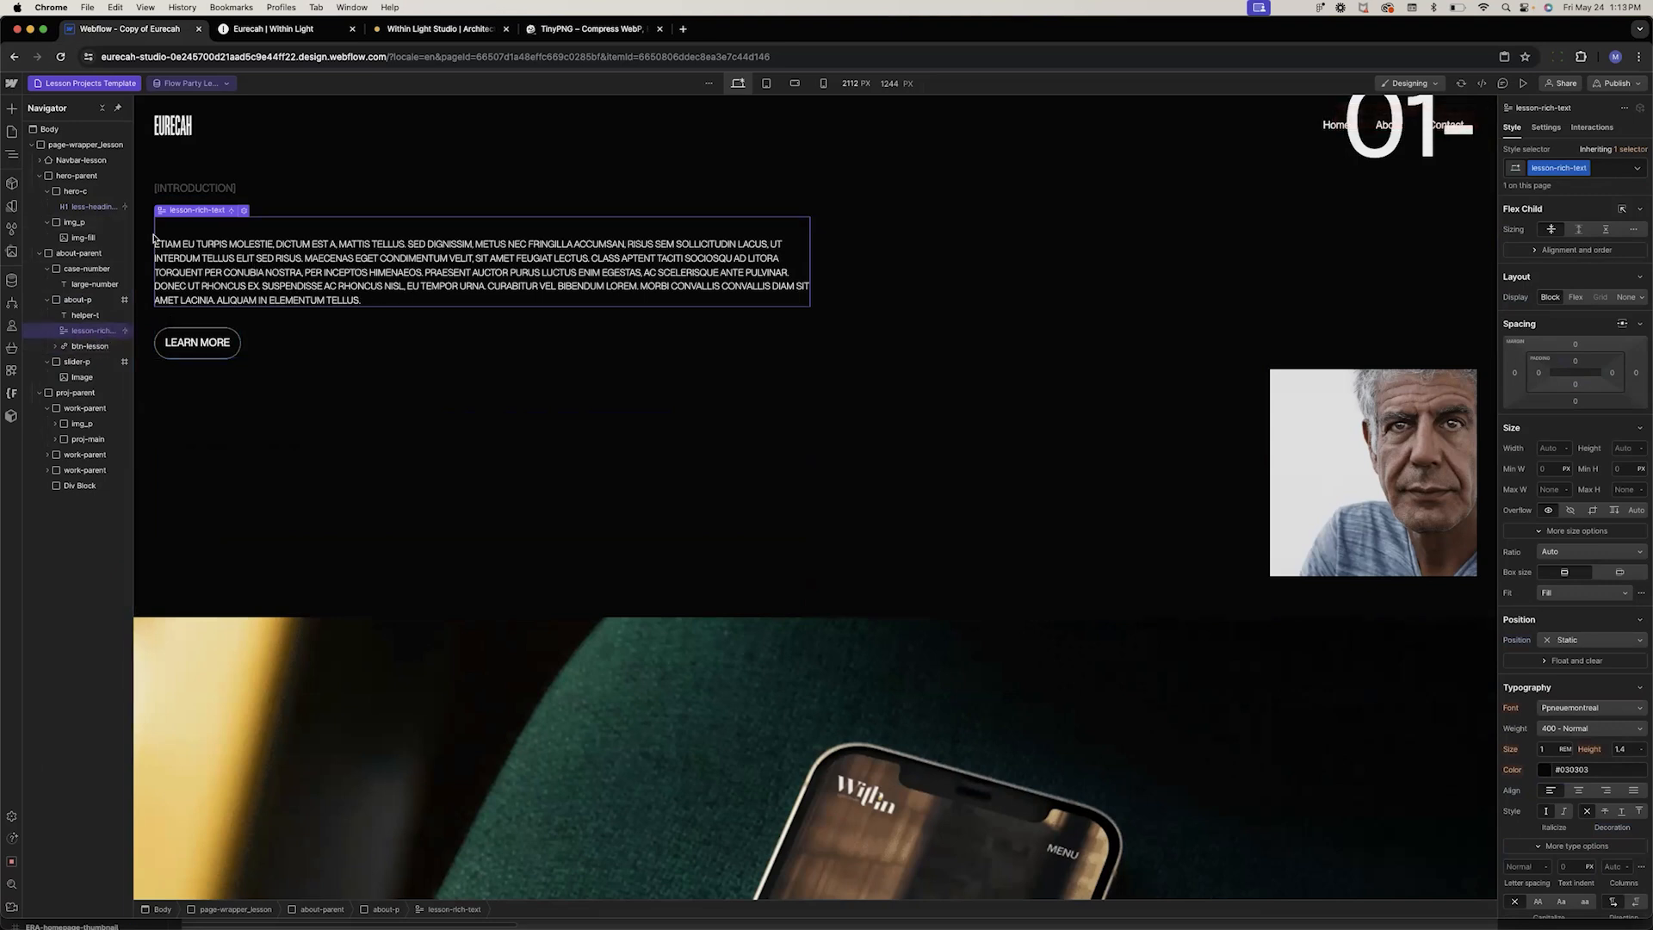
# Open the Flow Party Lesson item in the Lesson Projects collection and examine the heading line of its Introduction
pyautogui.click(12, 280)
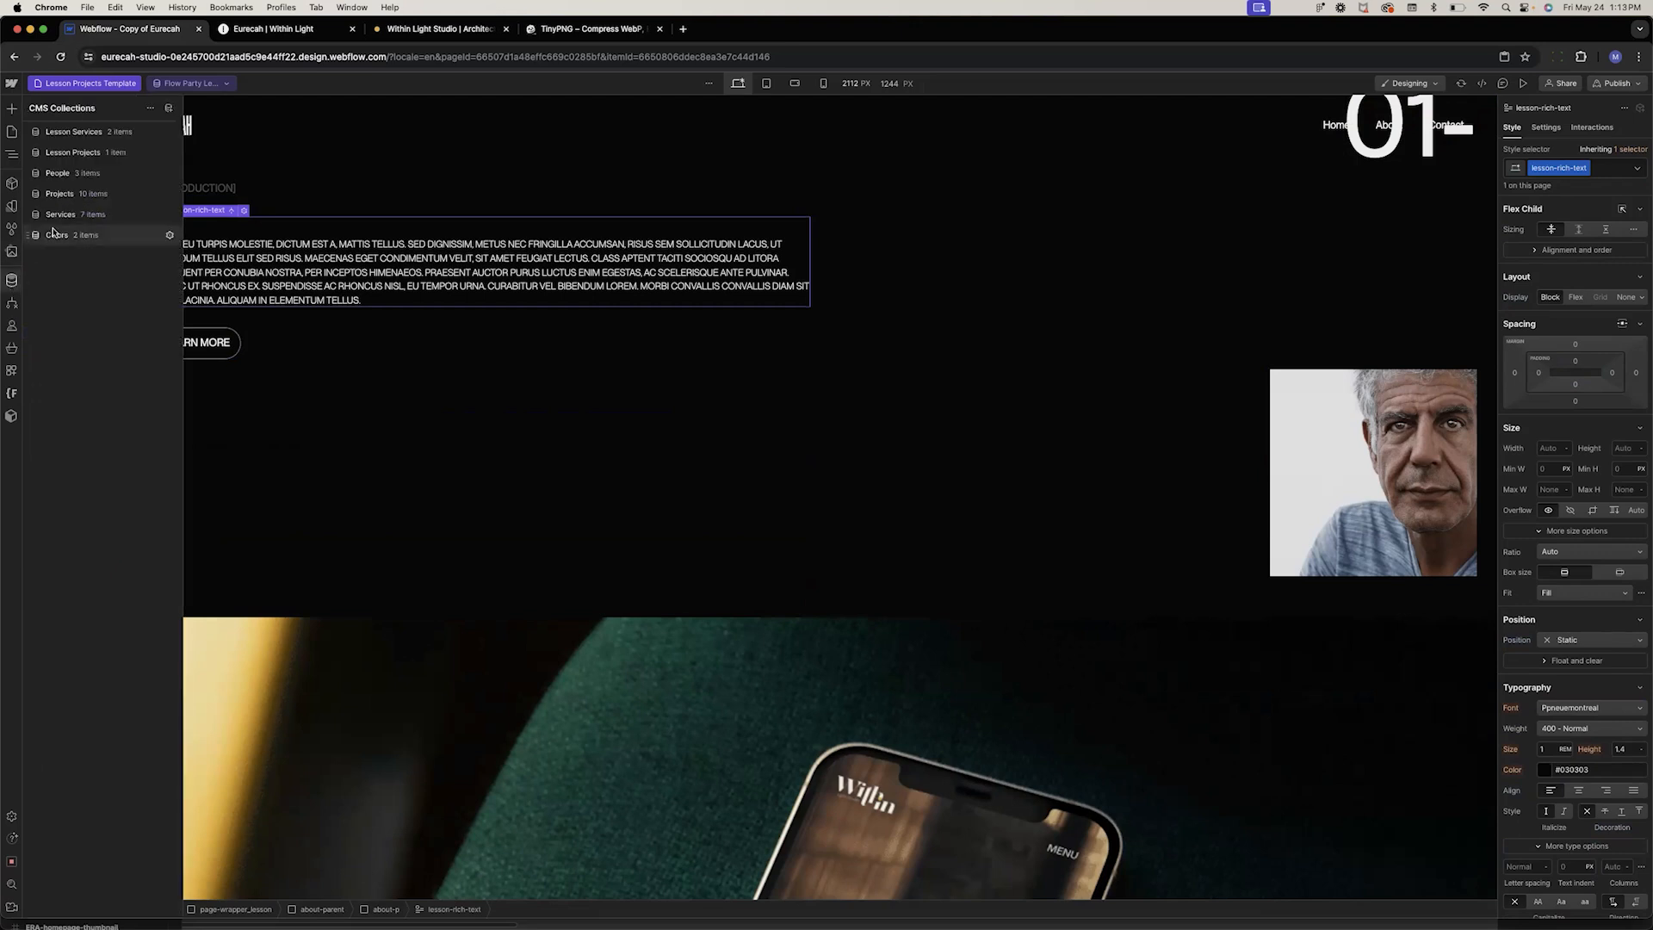
pyautogui.click(86, 155)
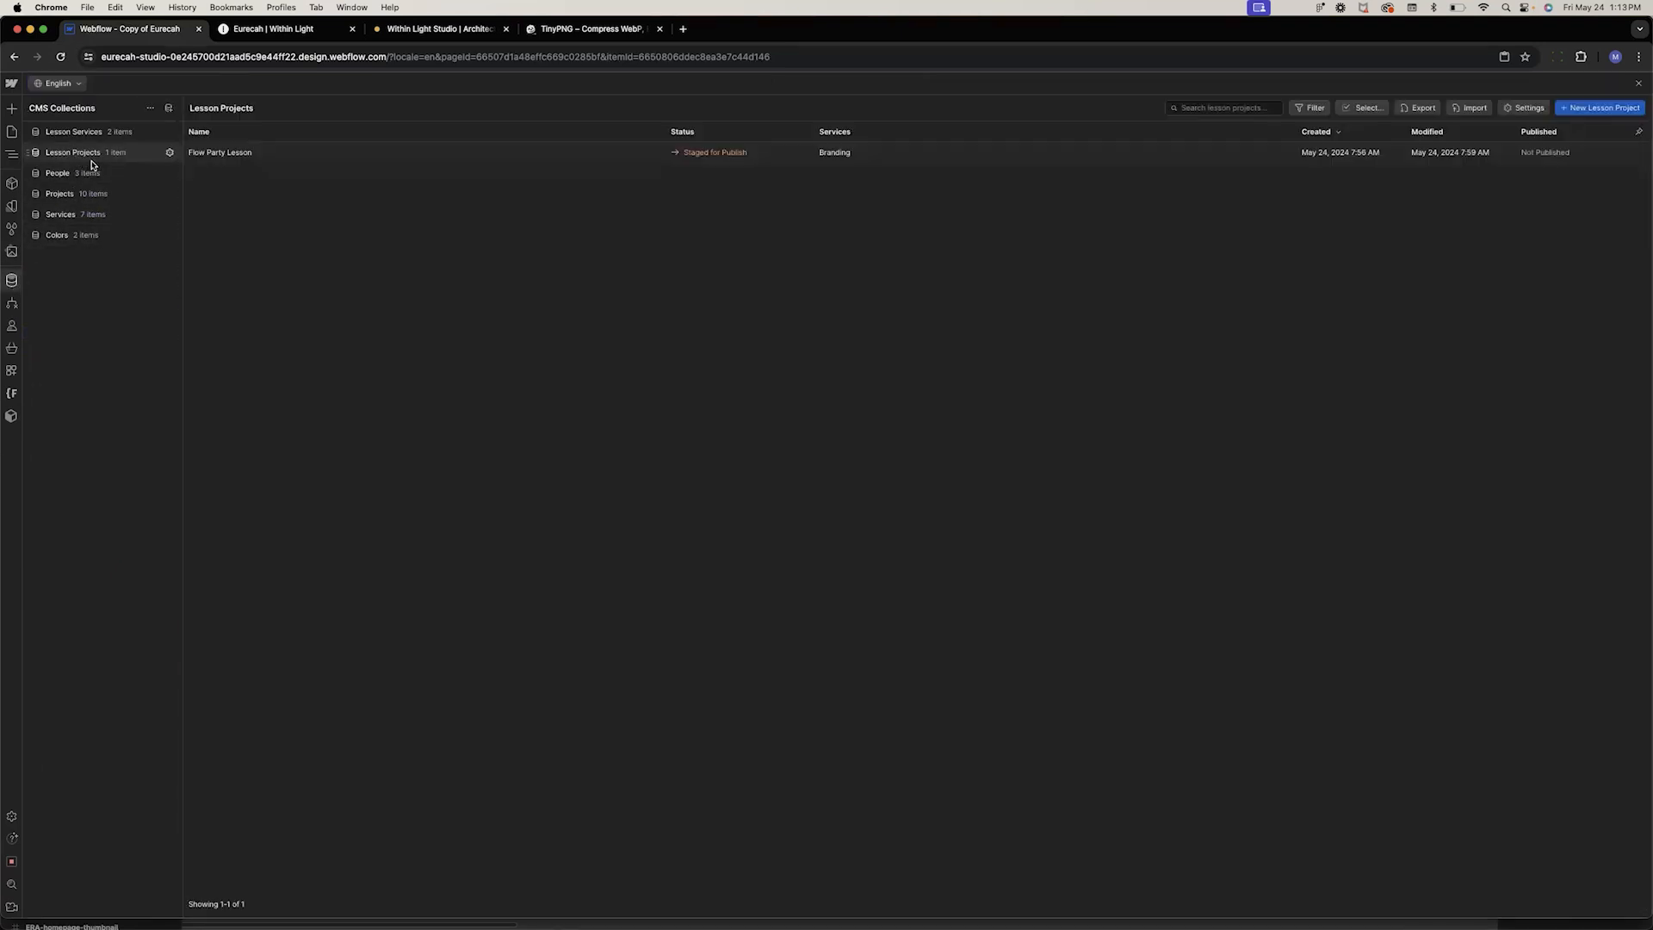
pyautogui.click(225, 160)
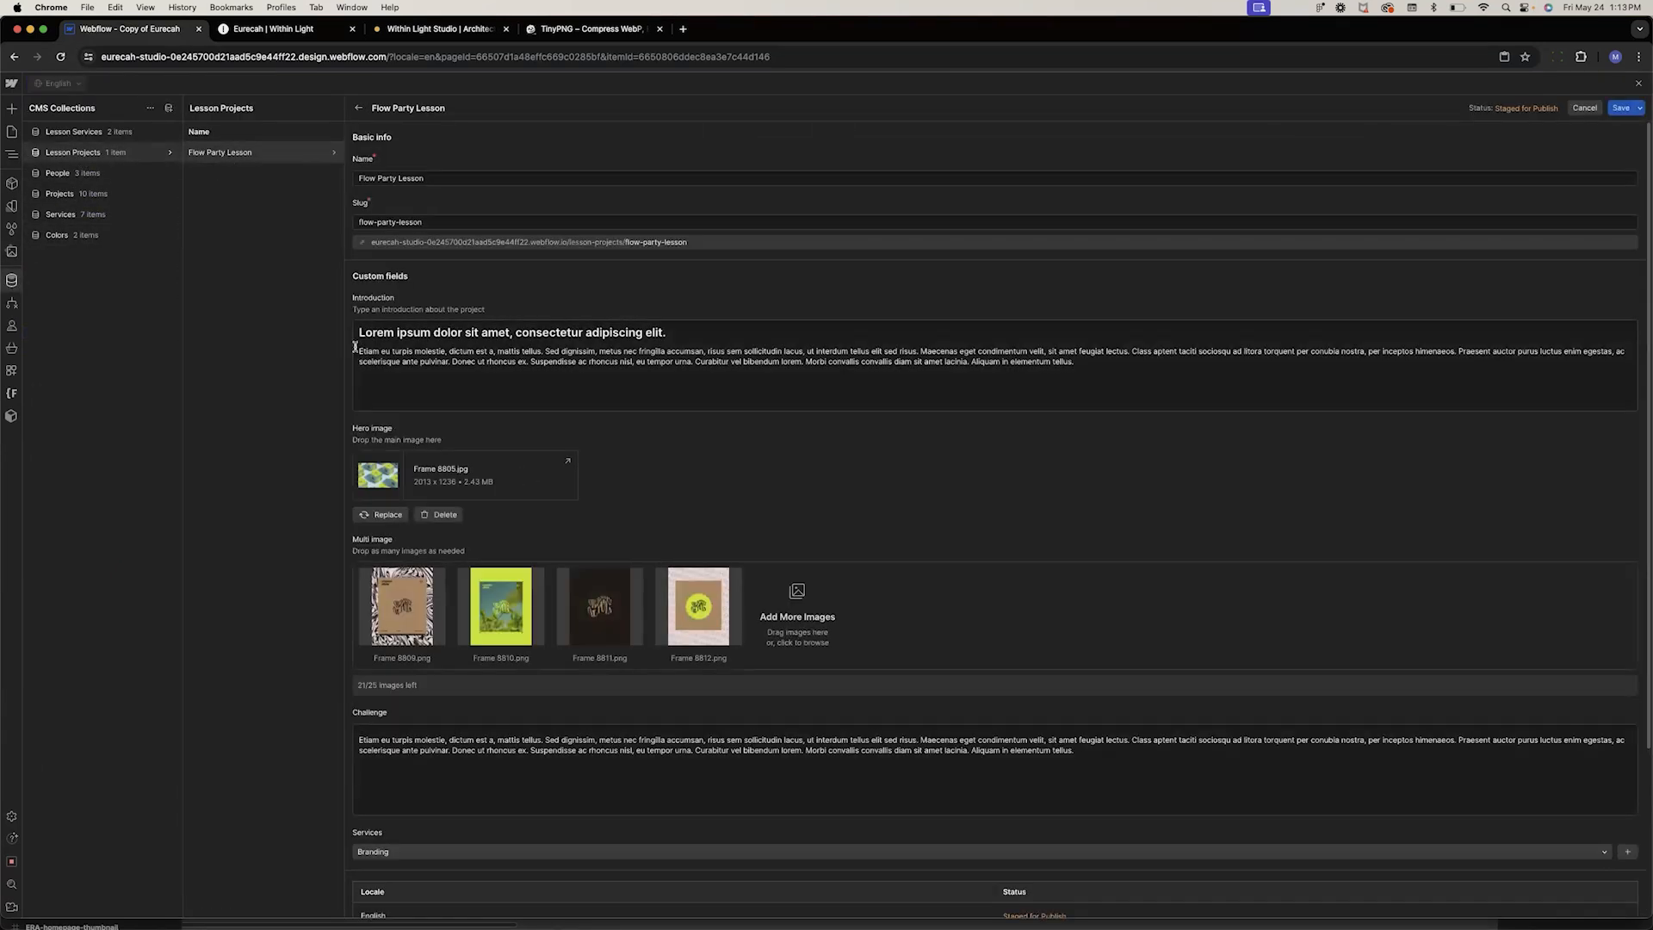
pyautogui.doubleClick(379, 334)
pyautogui.click(375, 334)
pyautogui.tripleClick(375, 334)
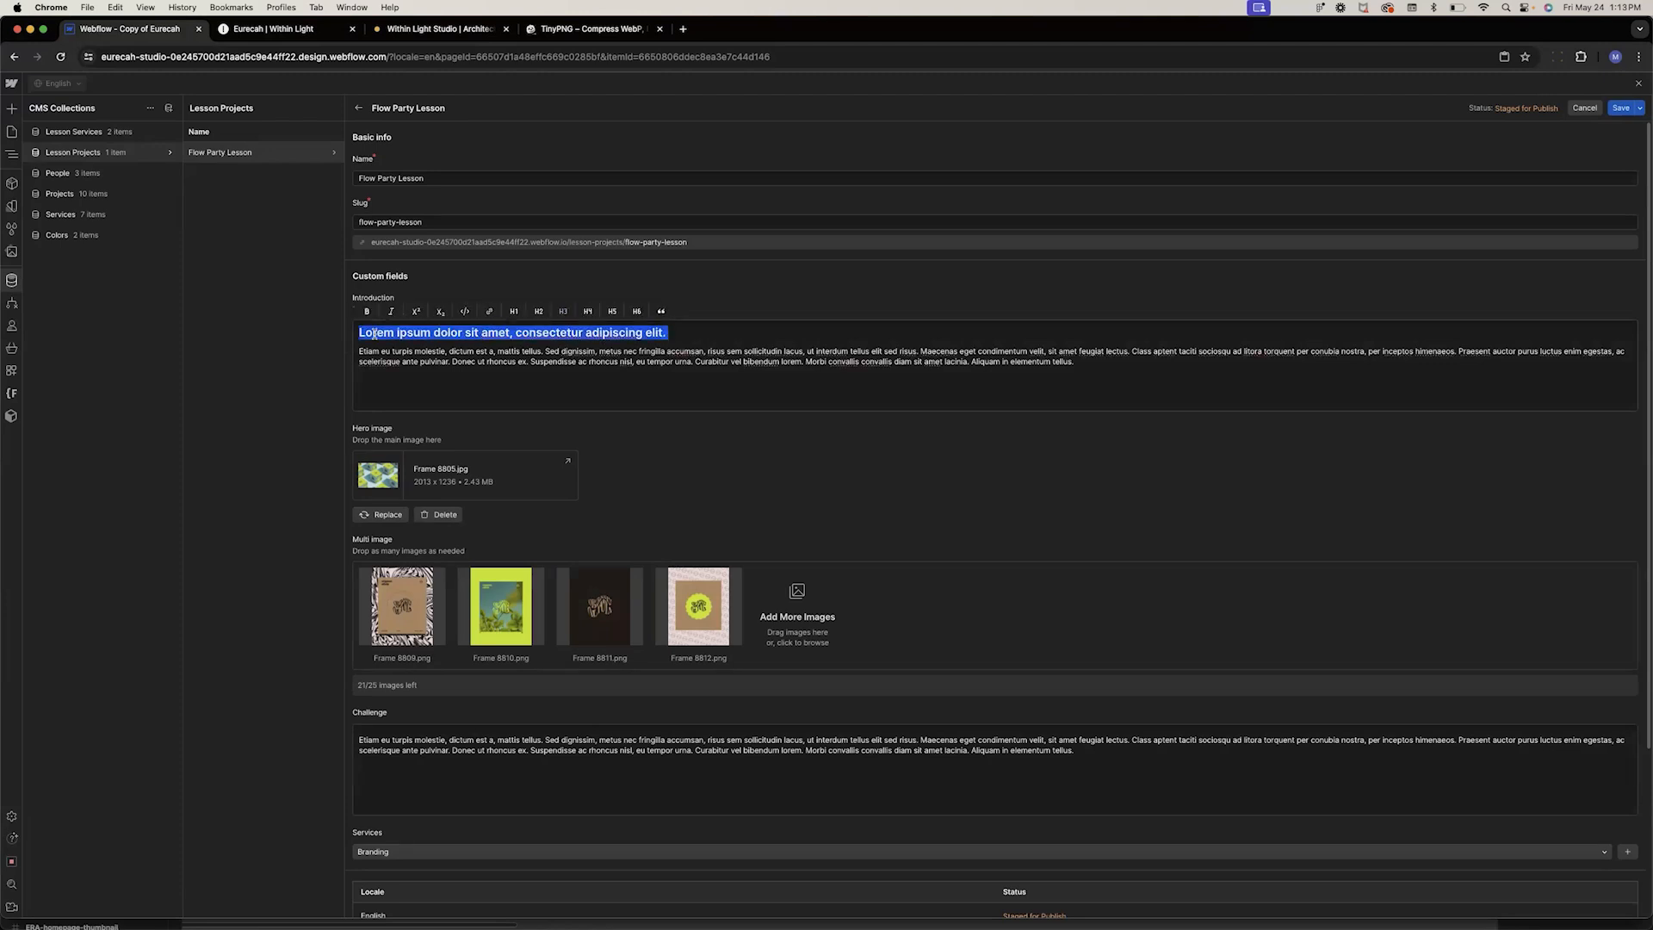
pyautogui.click(1621, 107)
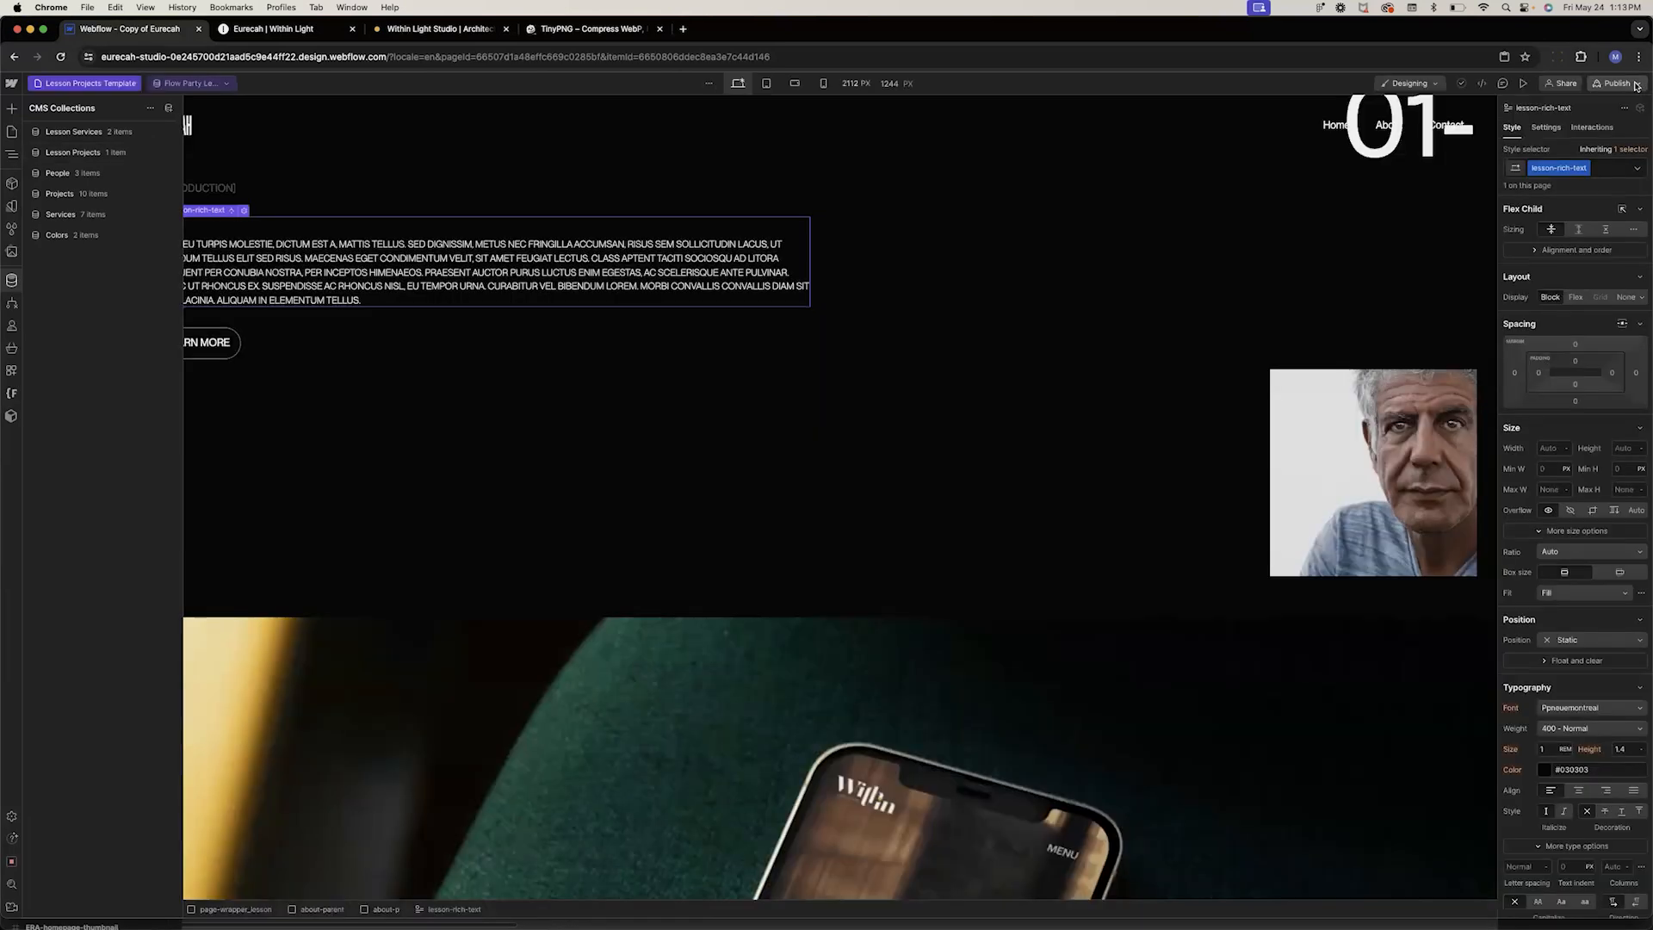
# Return to the canvas and disconnect the lesson-rich-text block's content from the Introduction field
pyautogui.click(1639, 83)
pyautogui.click(354, 524)
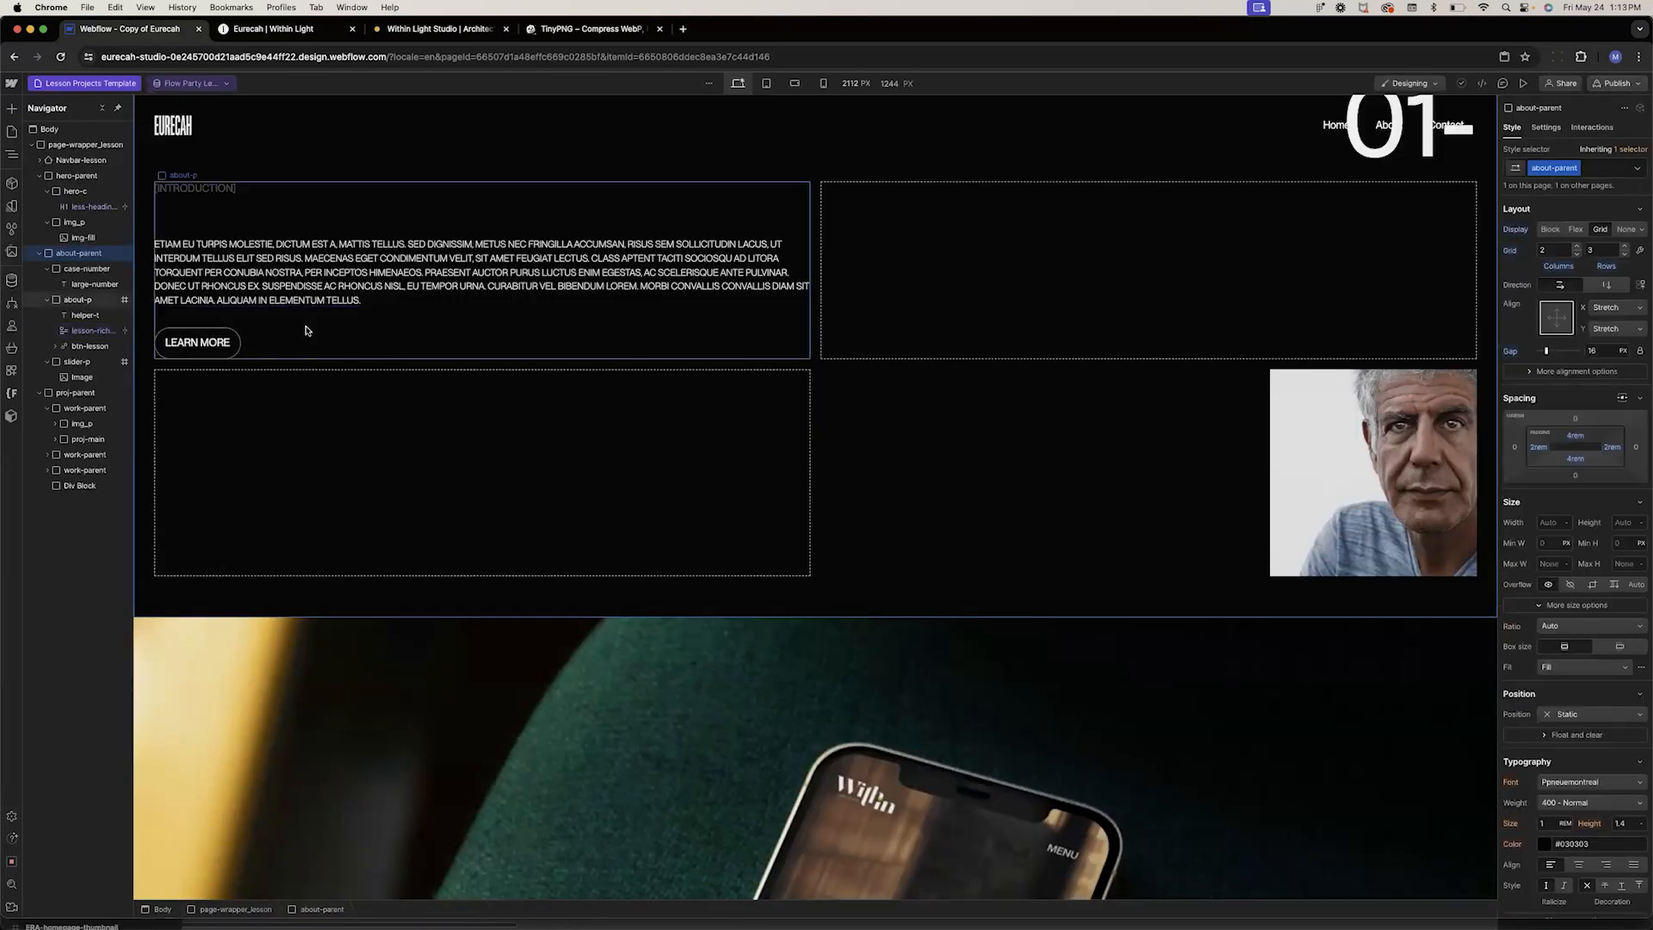
pyautogui.click(278, 274)
pyautogui.click(244, 211)
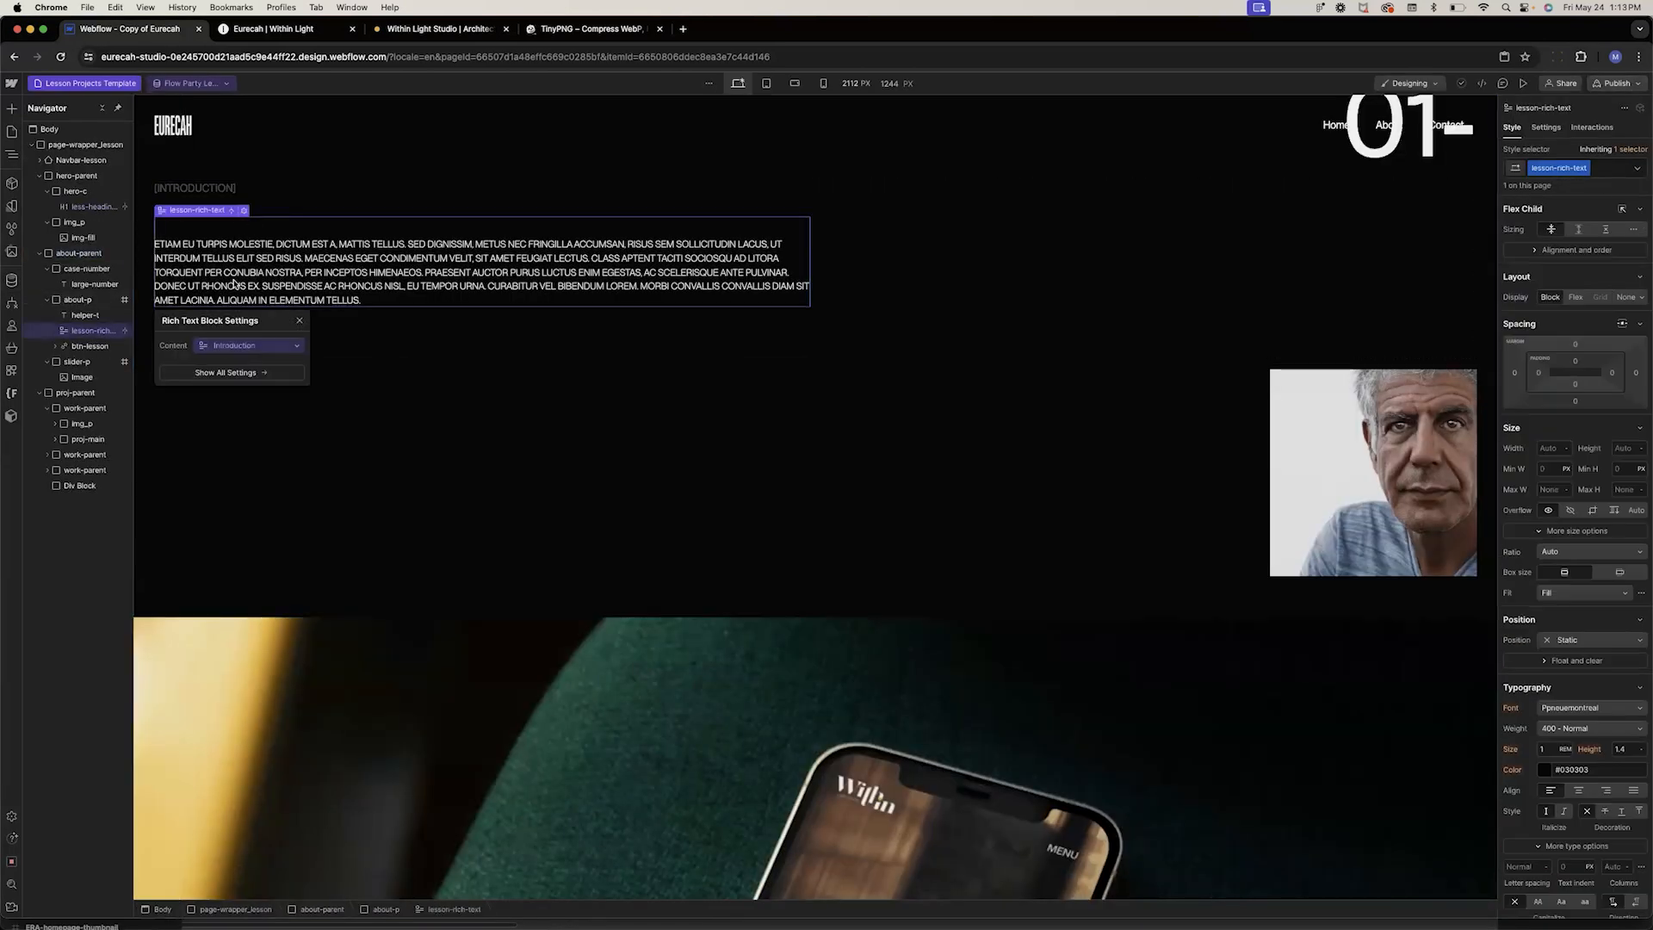
pyautogui.click(206, 345)
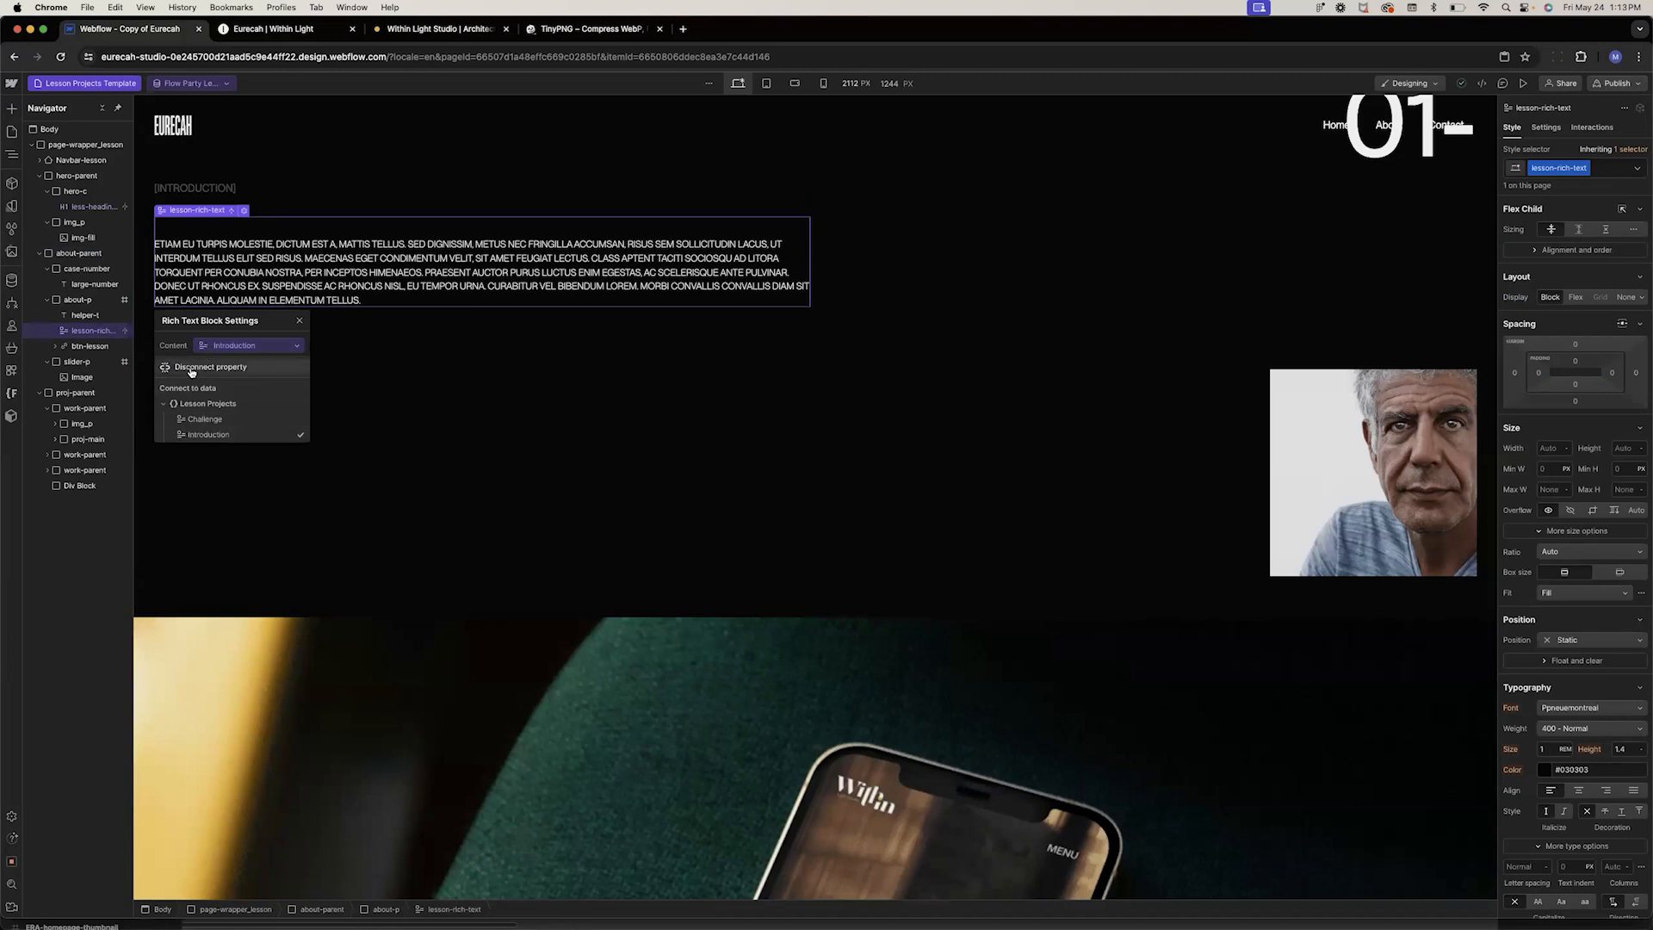
pyautogui.click(194, 384)
# Style all H3 headings inside lesson-rich-text with White color and 300 - Light weight
pyautogui.click(277, 243)
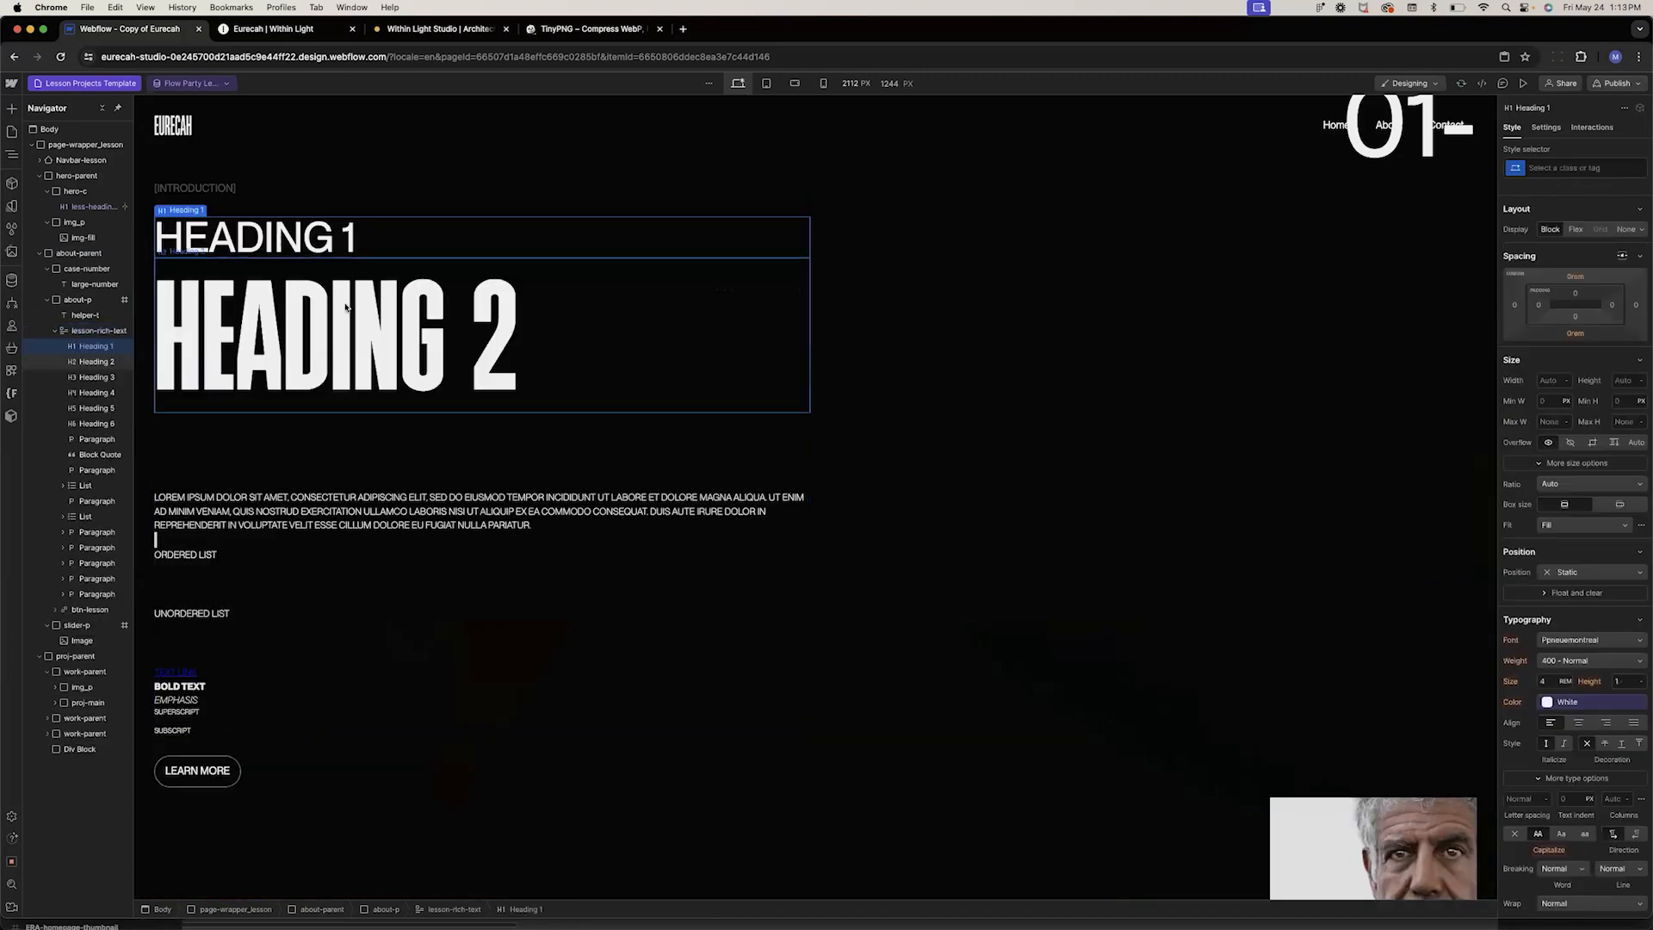
pyautogui.click(252, 435)
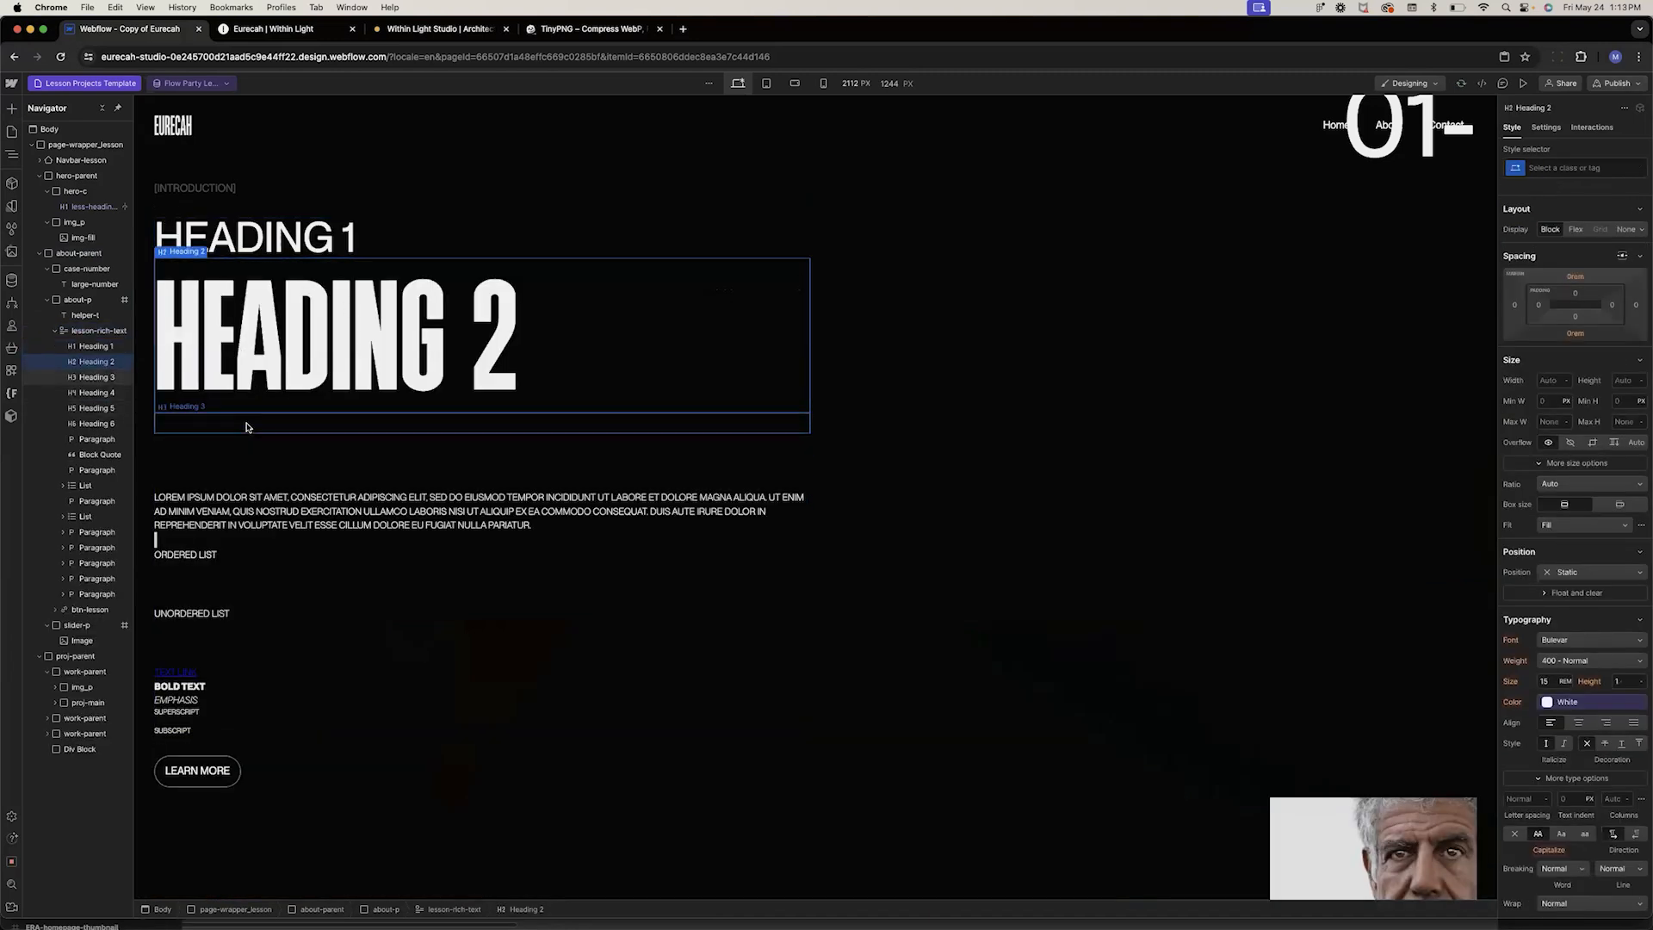
pyautogui.click(1558, 169)
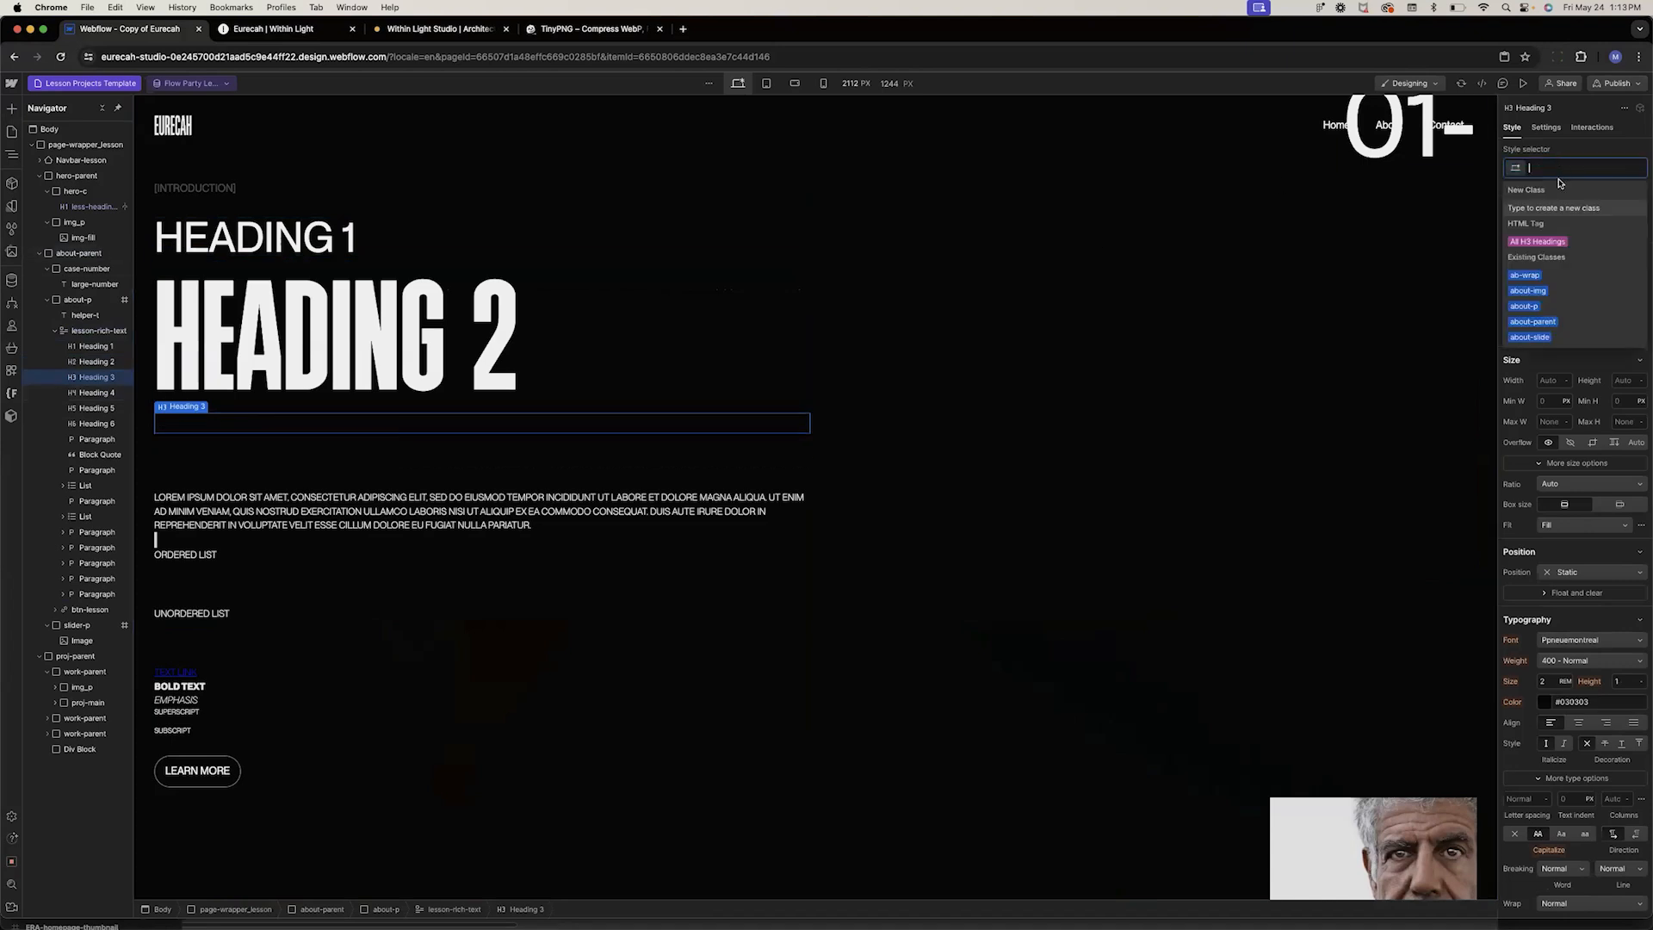
pyautogui.click(1540, 242)
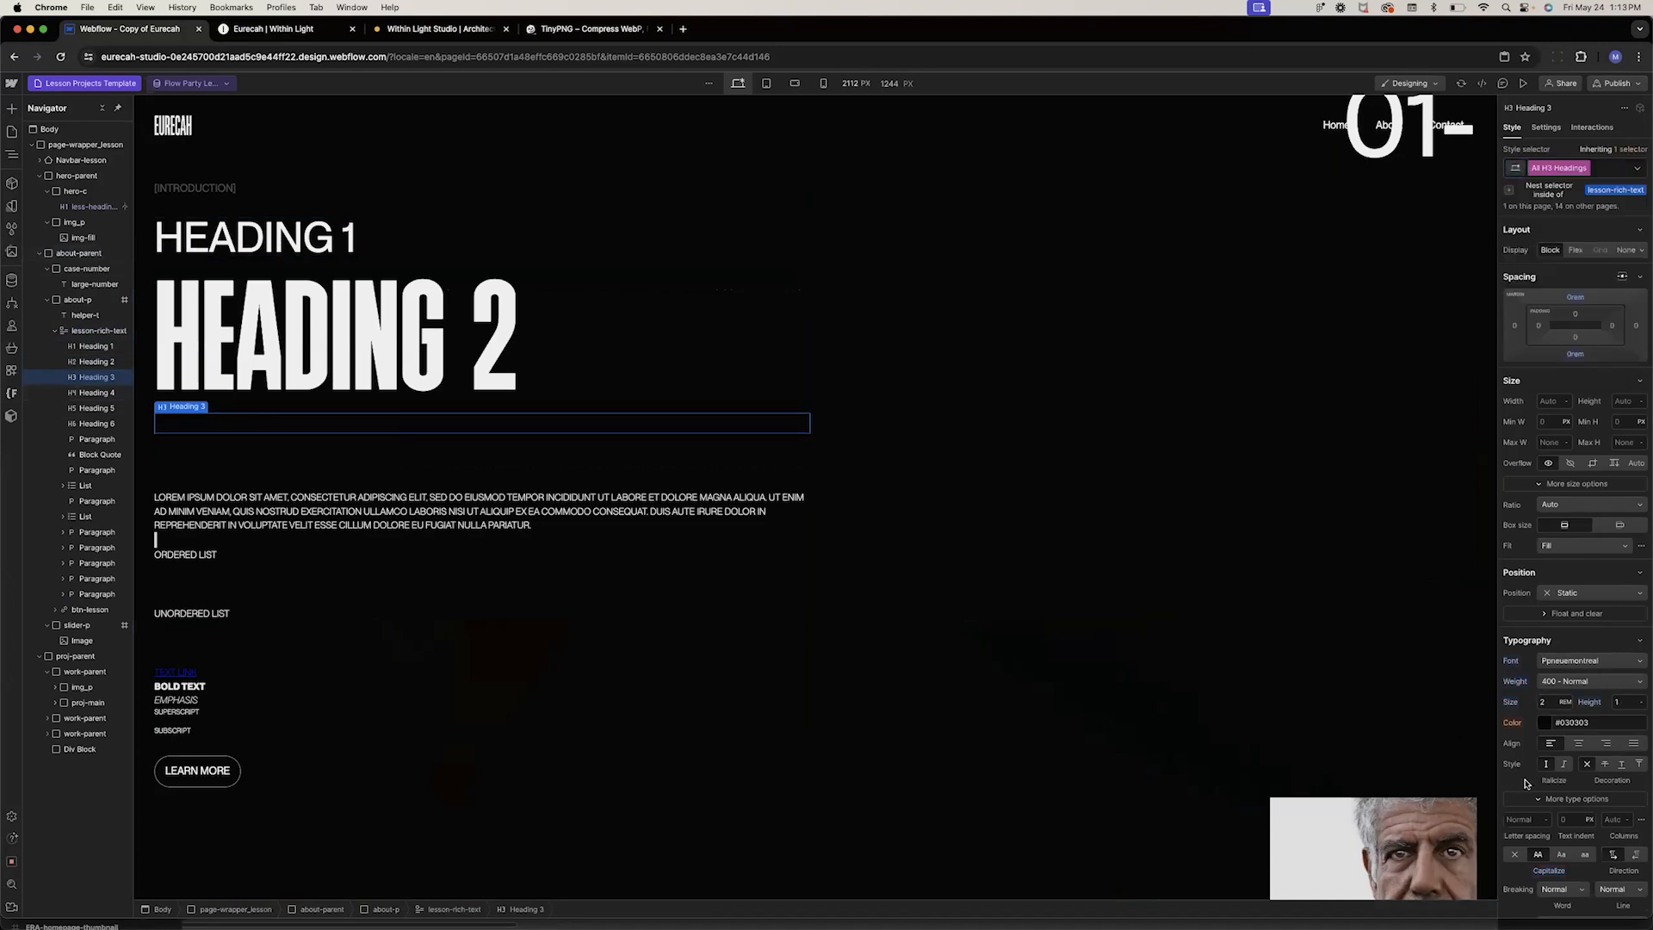
pyautogui.click(1541, 722)
pyautogui.click(1528, 822)
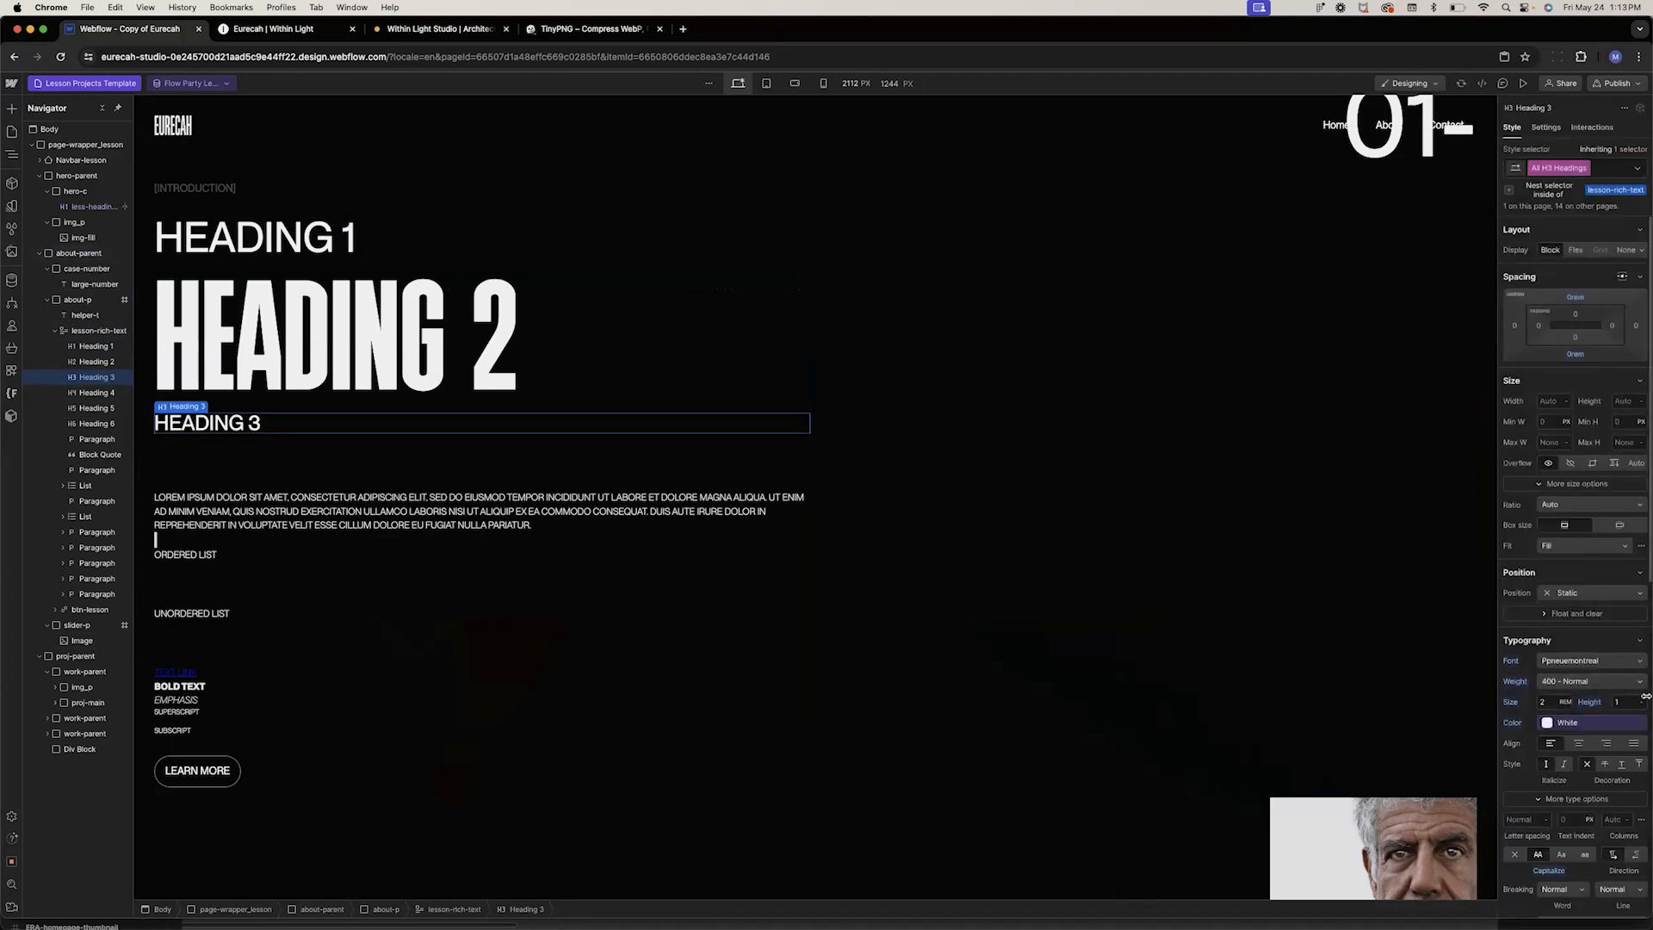
pyautogui.click(1550, 682)
pyautogui.click(1555, 665)
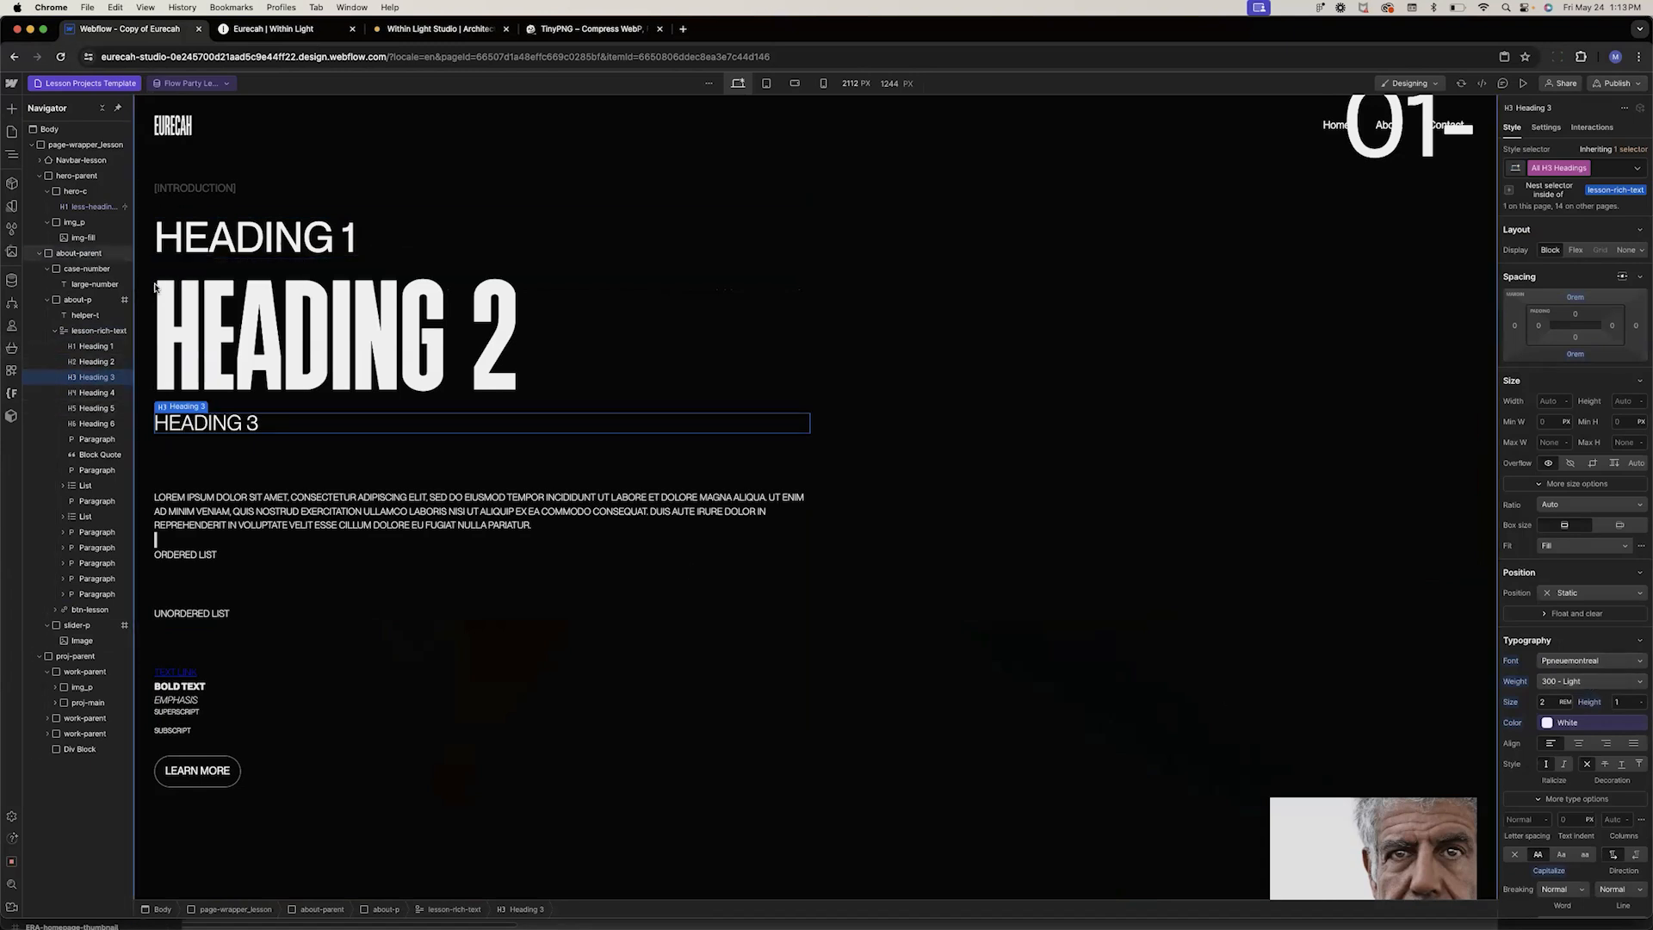
# Bind the lesson-rich-text block's content to the Introduction field again
pyautogui.click(171, 394)
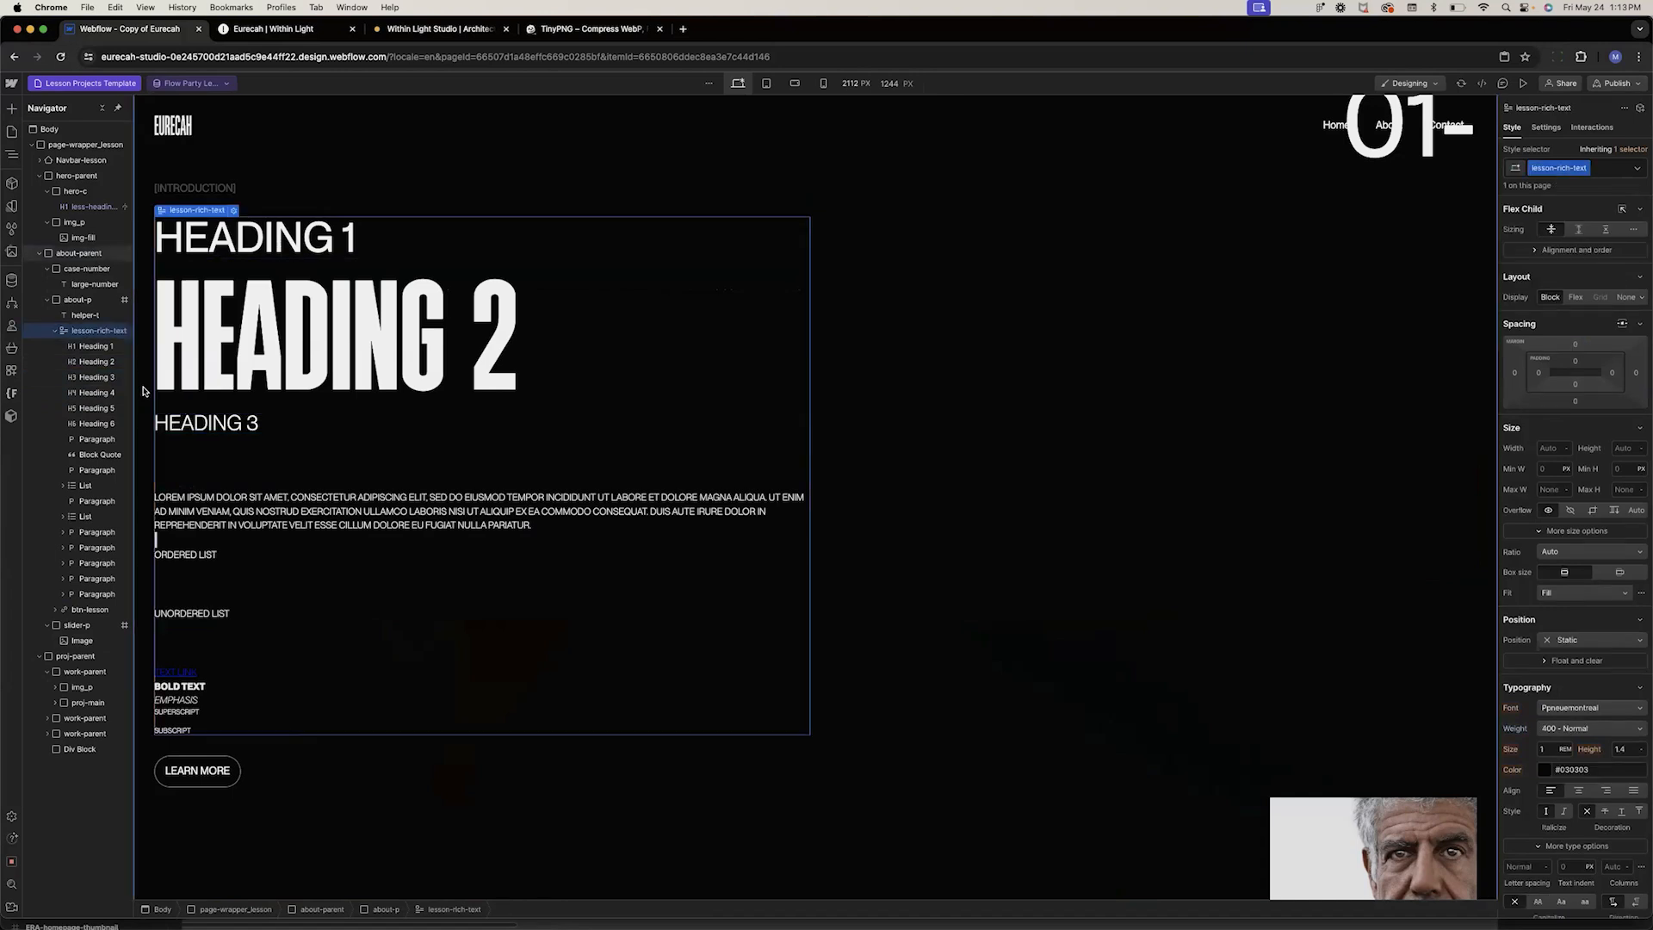
pyautogui.click(234, 211)
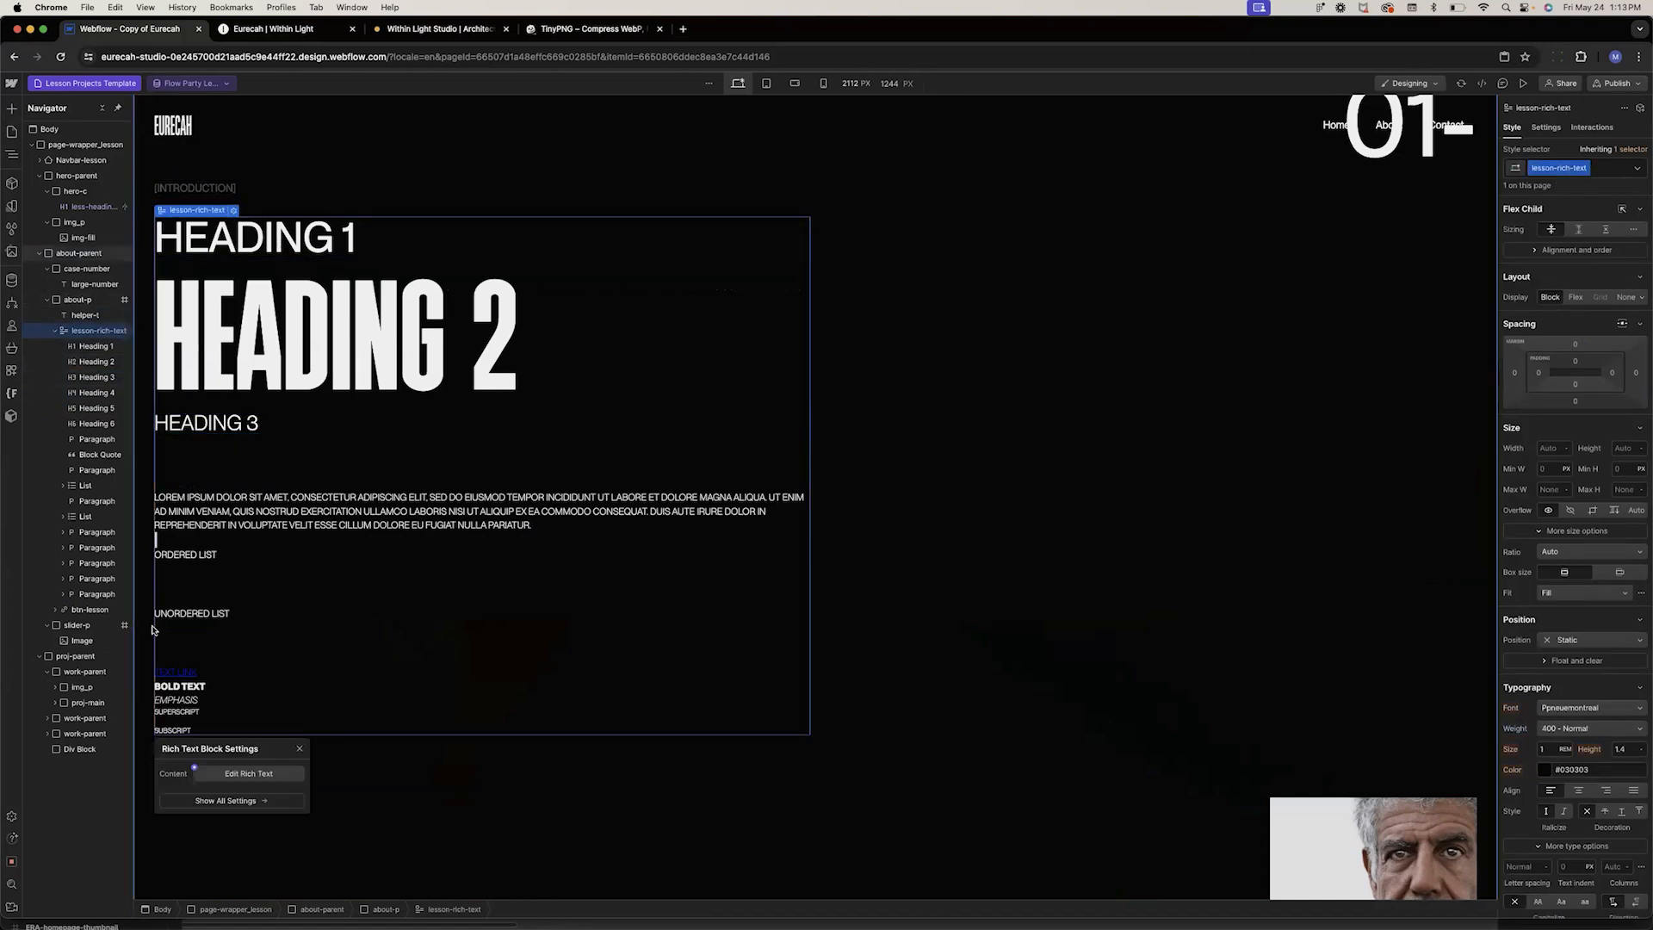
pyautogui.click(191, 773)
pyautogui.click(215, 831)
pyautogui.scroll(-1, 460, 413)
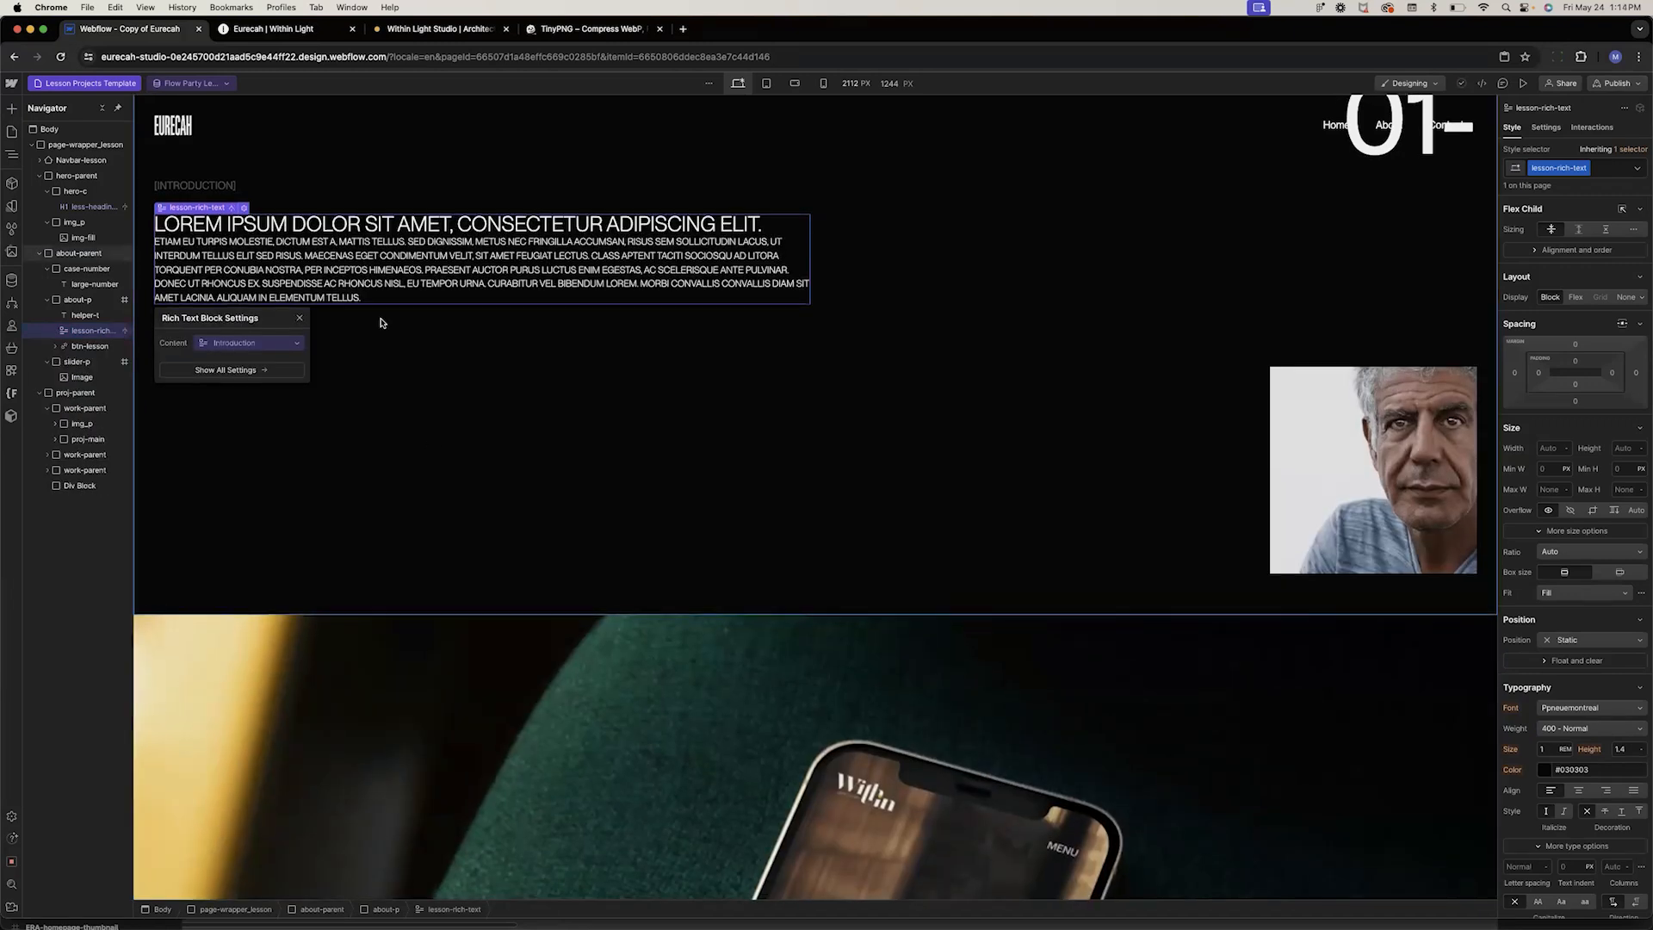
# Delete the proj-parent section below the about section
pyautogui.click(441, 347)
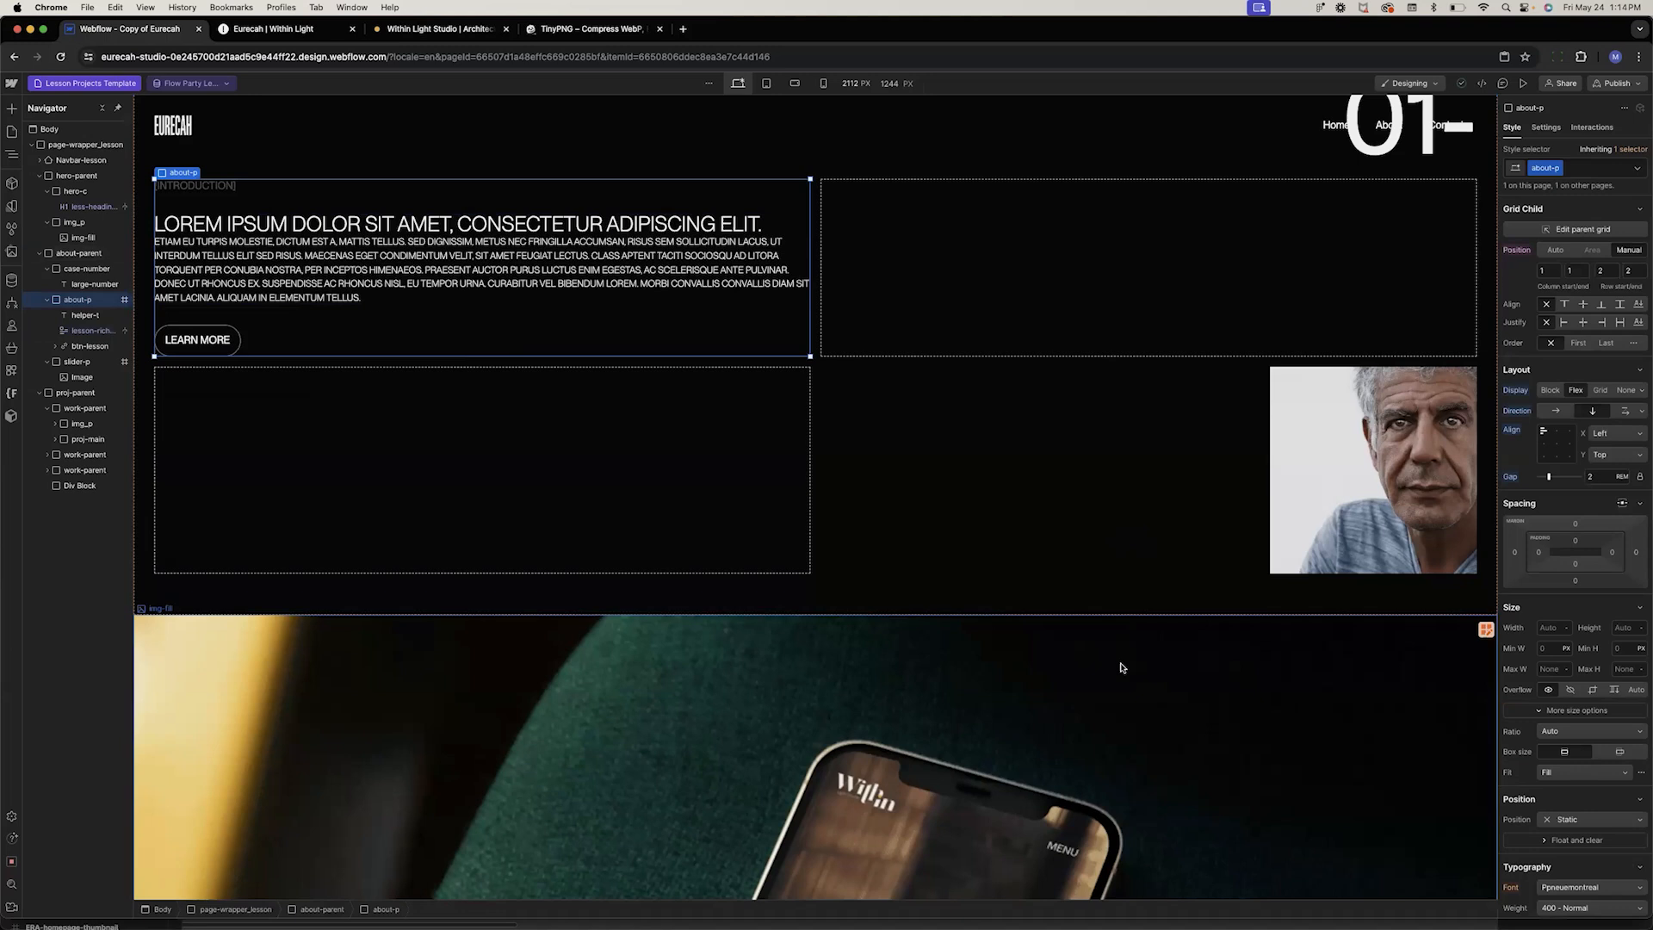
pyautogui.scroll(3, 1128, 603)
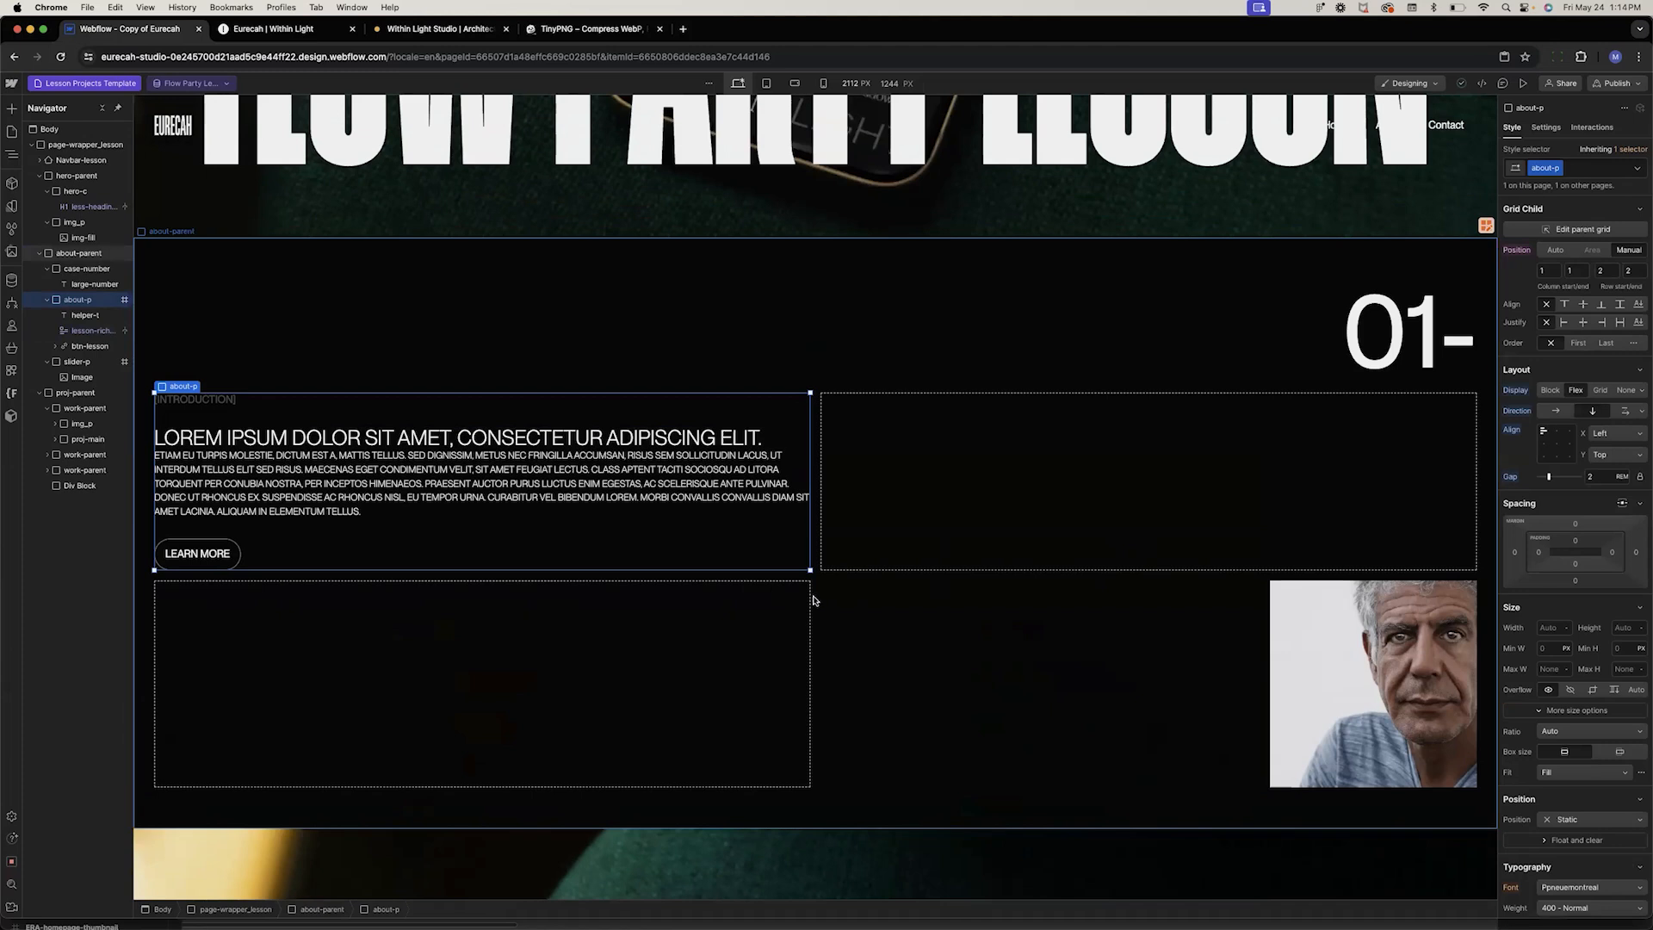
pyautogui.click(923, 701)
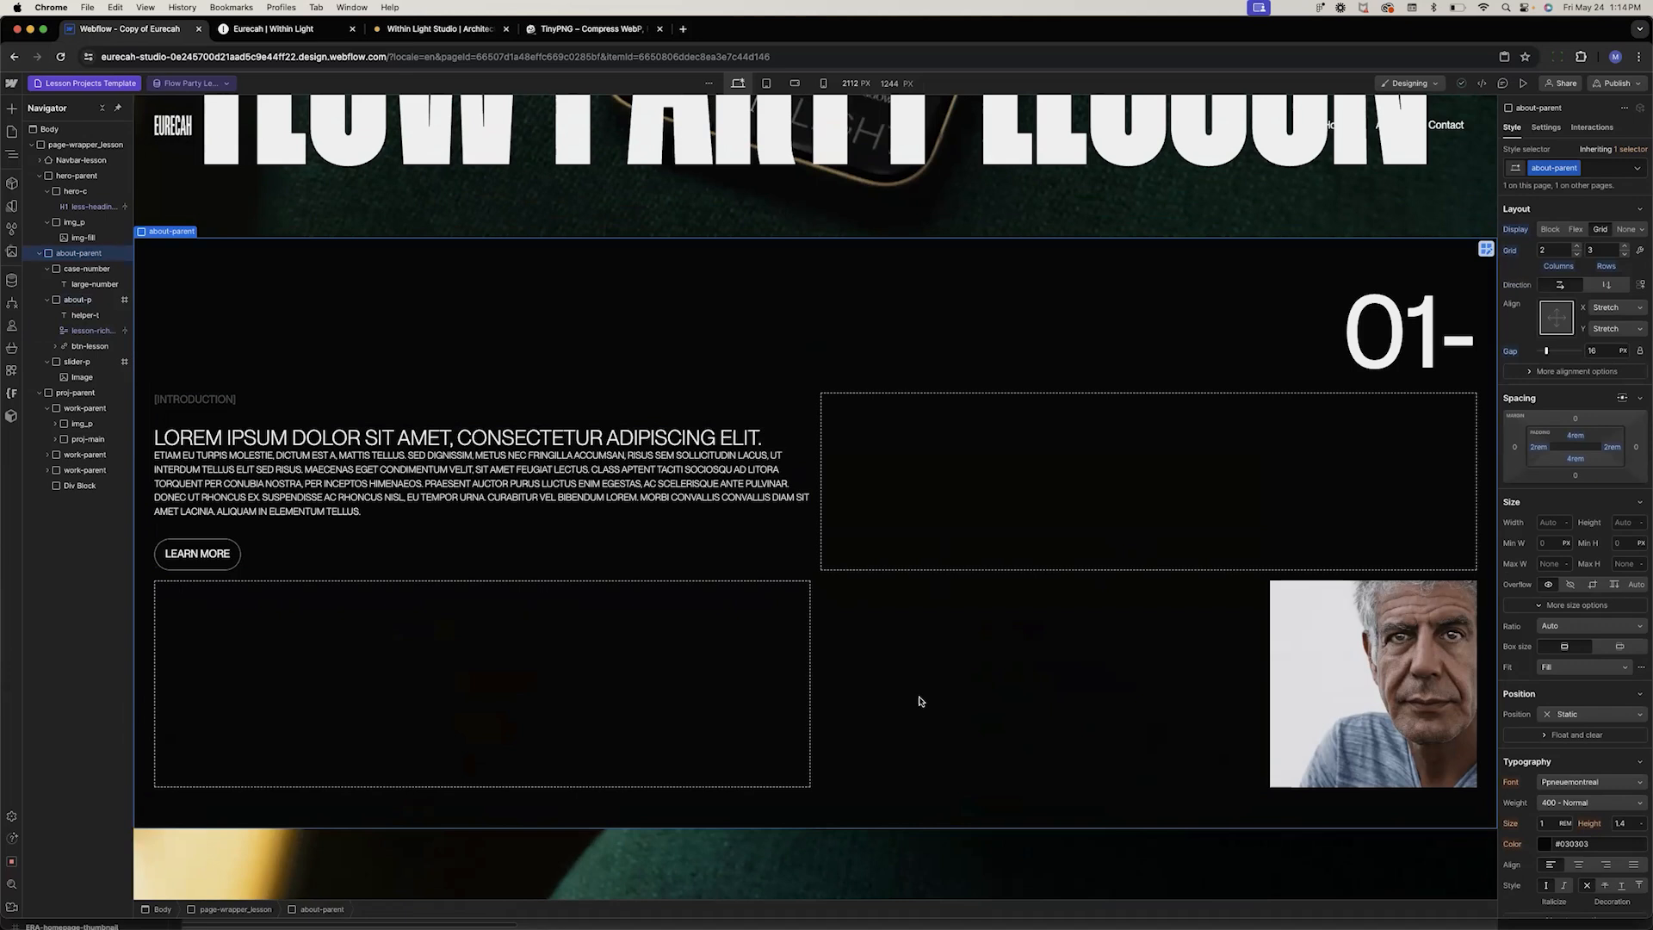
pyautogui.scroll(-8, 810, 814)
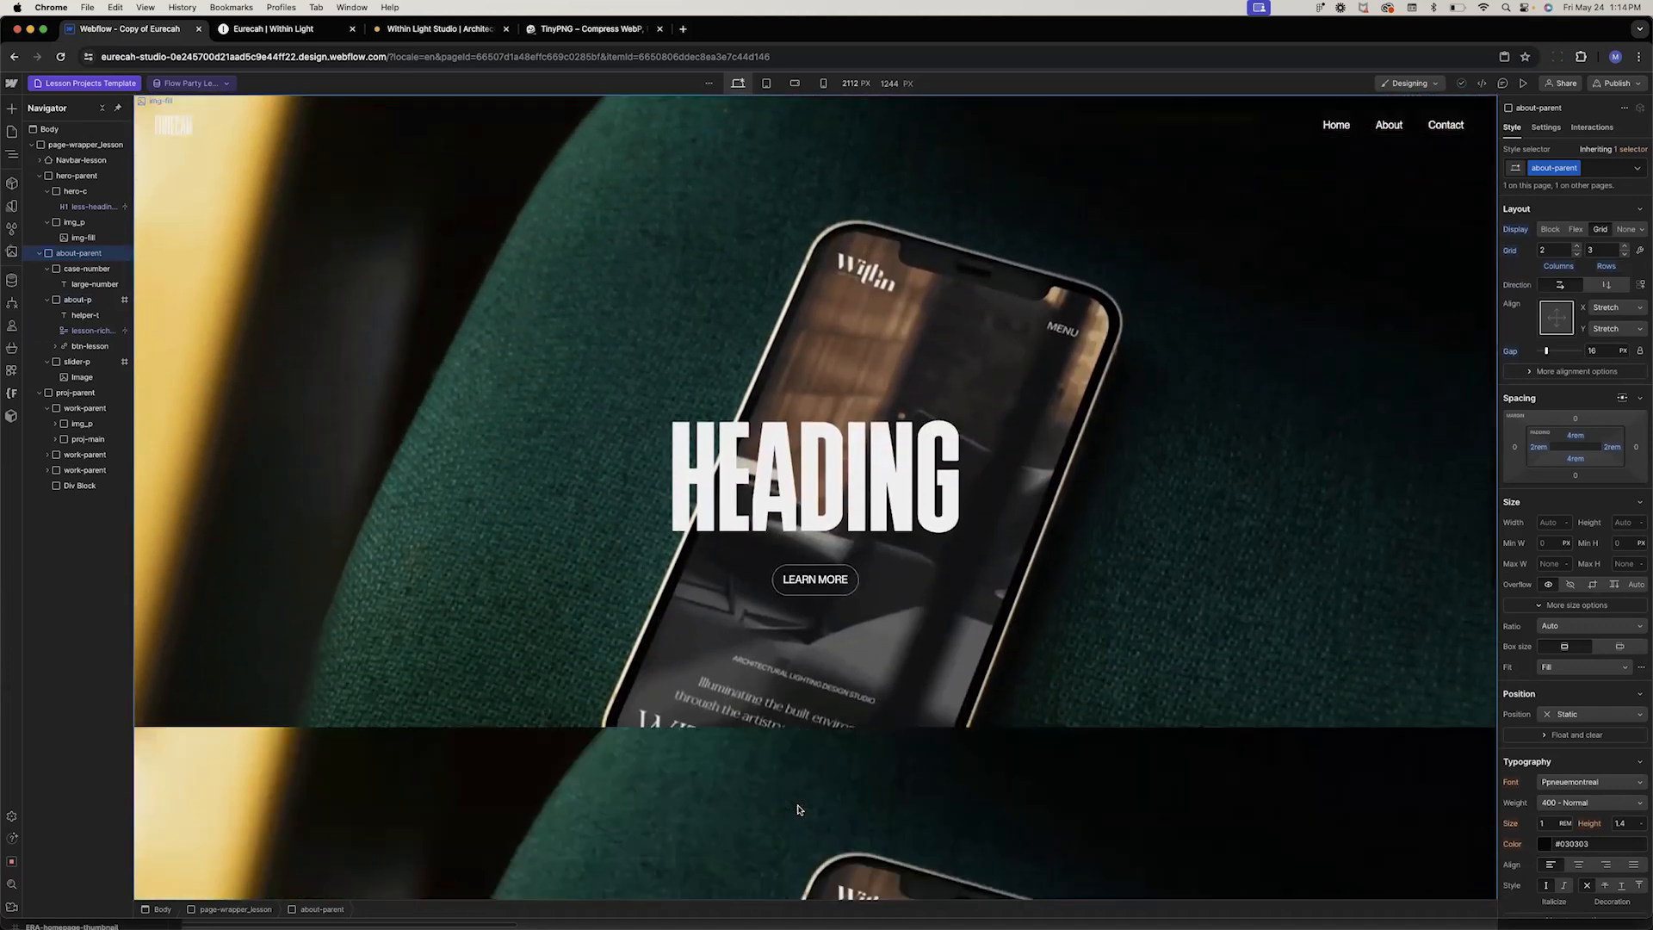
pyautogui.scroll(3, 798, 810)
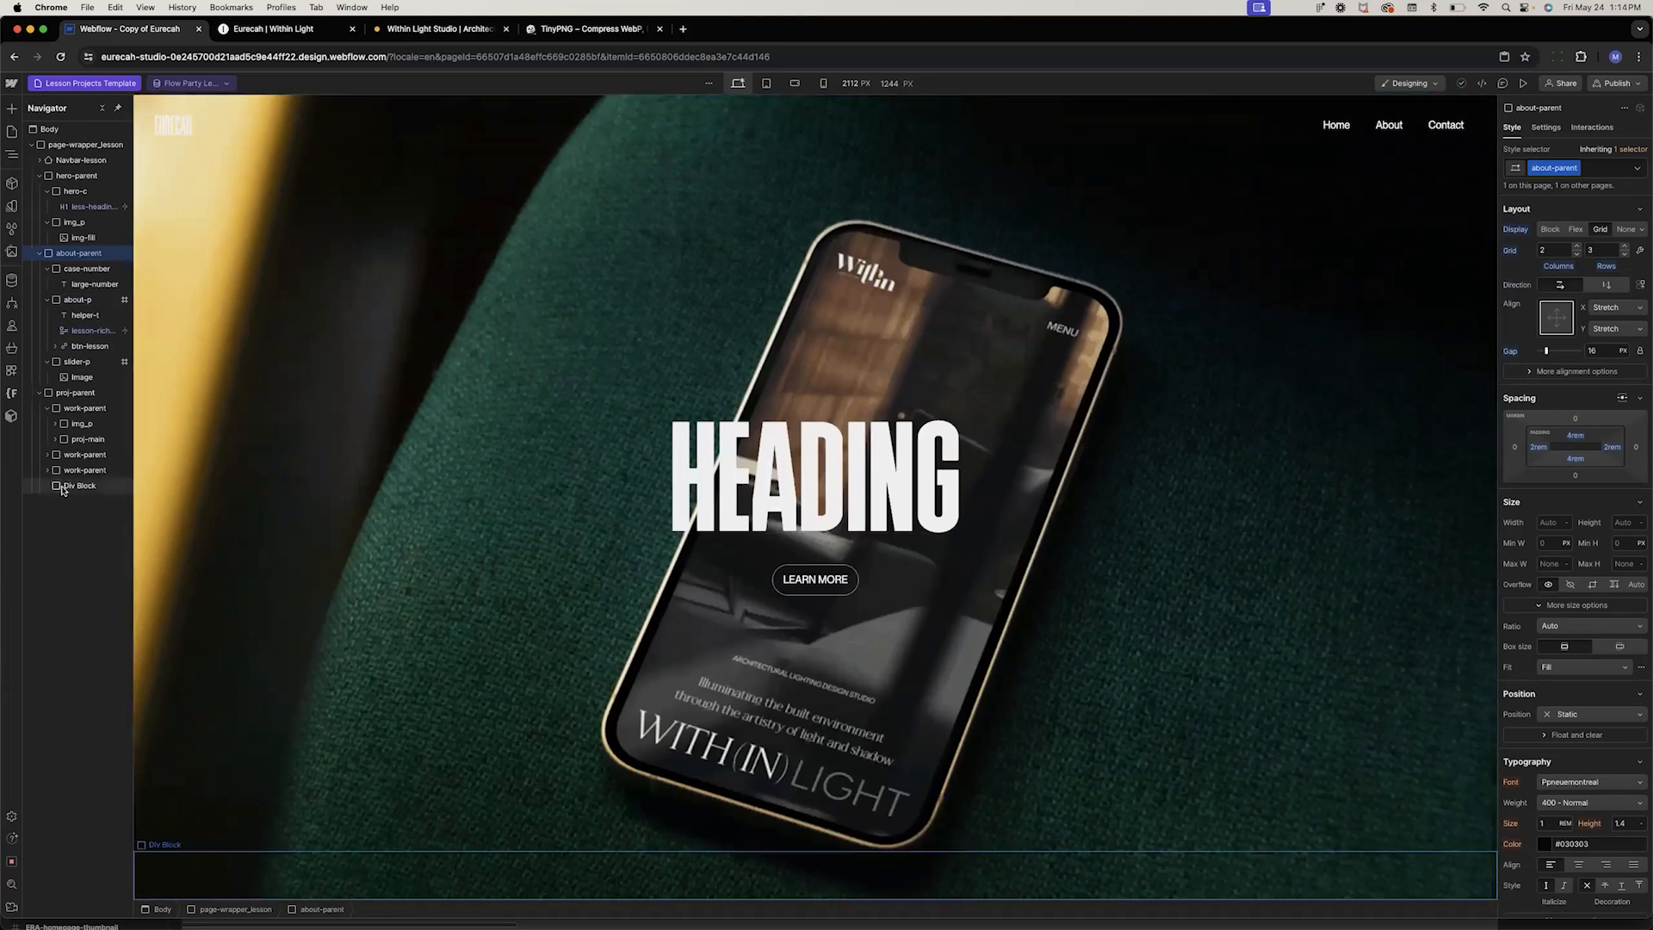
pyautogui.click(82, 396)
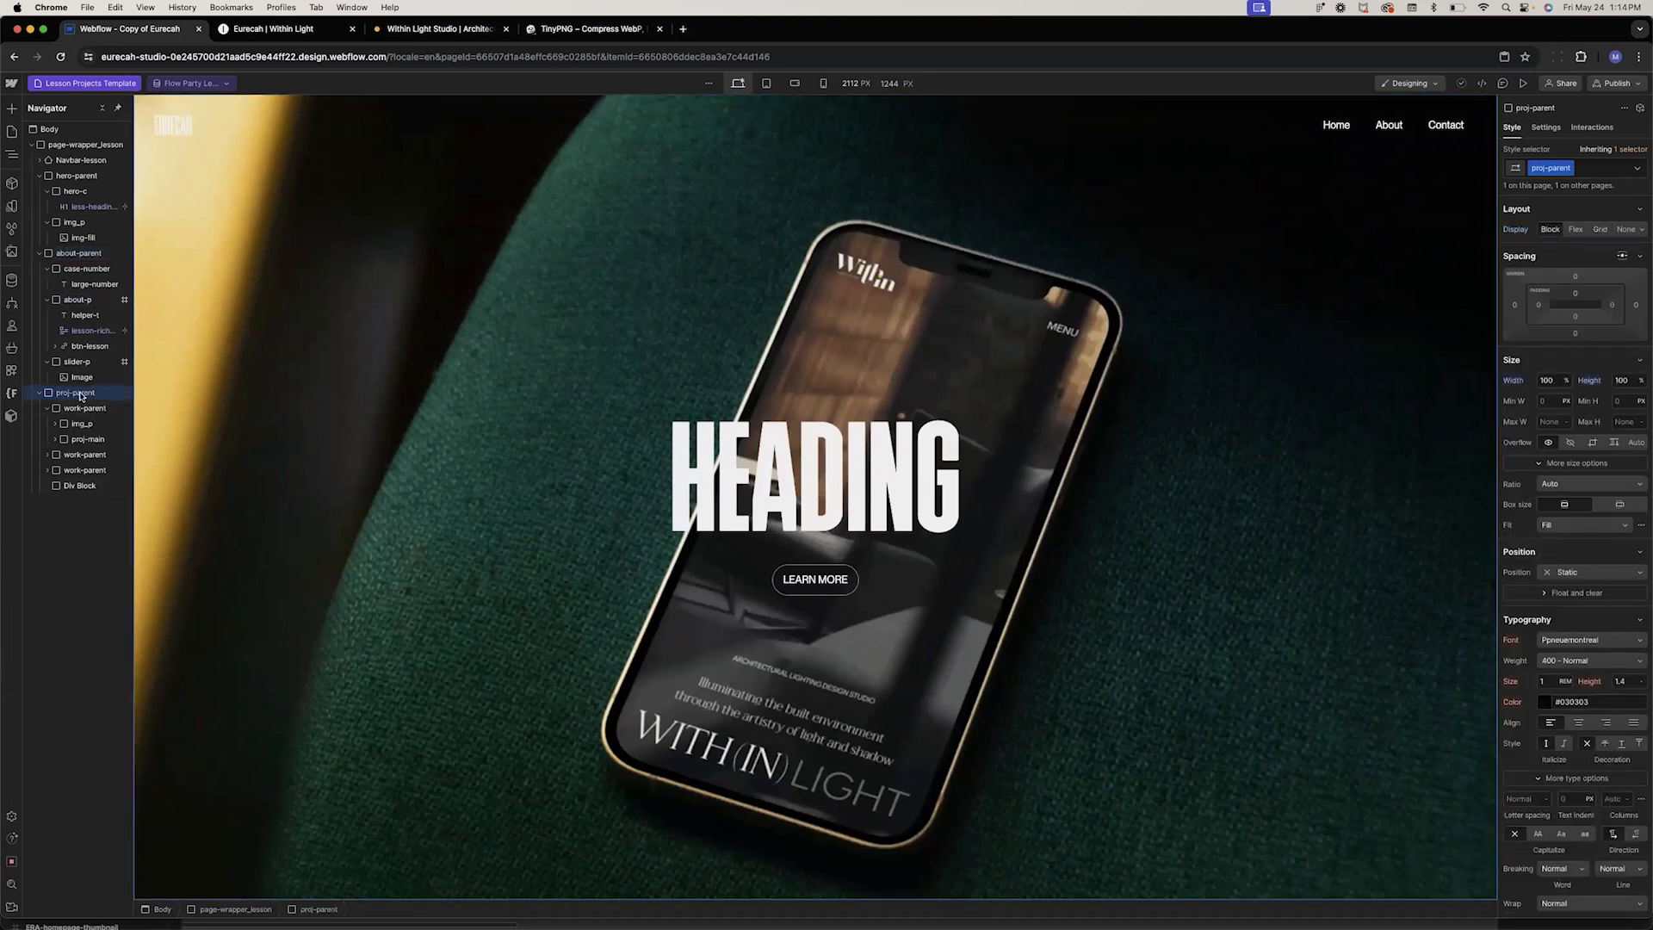
pyautogui.press('Delete')
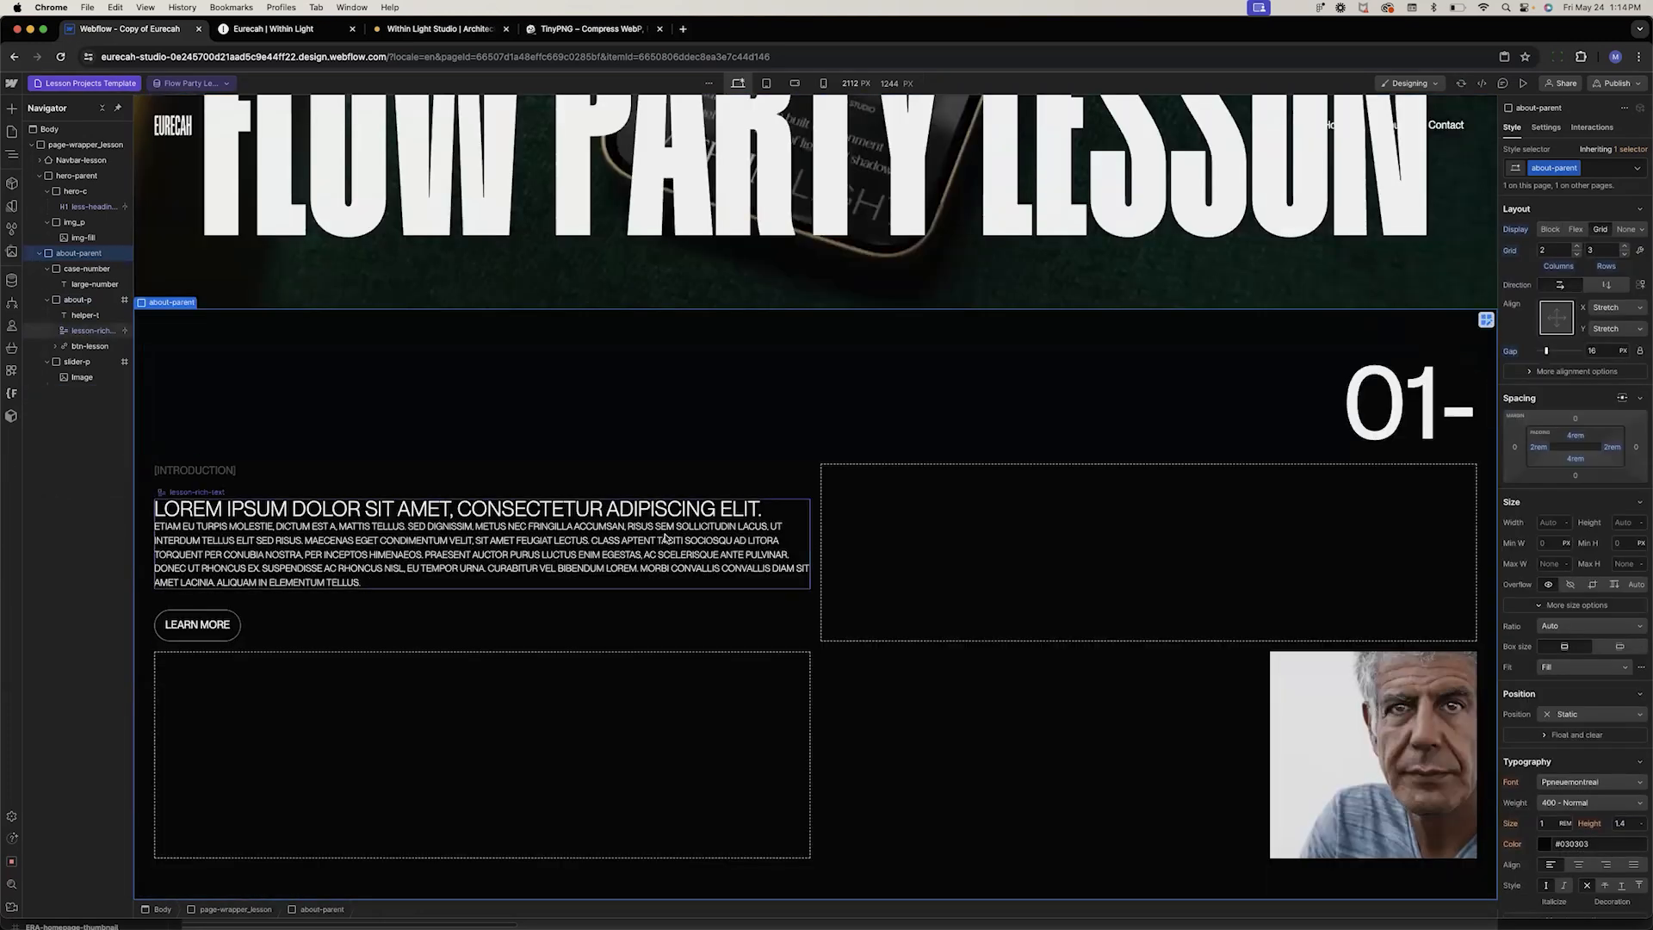
# Delete the heading line from the Flow Party Lesson item's Introduction and save the item
pyautogui.click(38, 253)
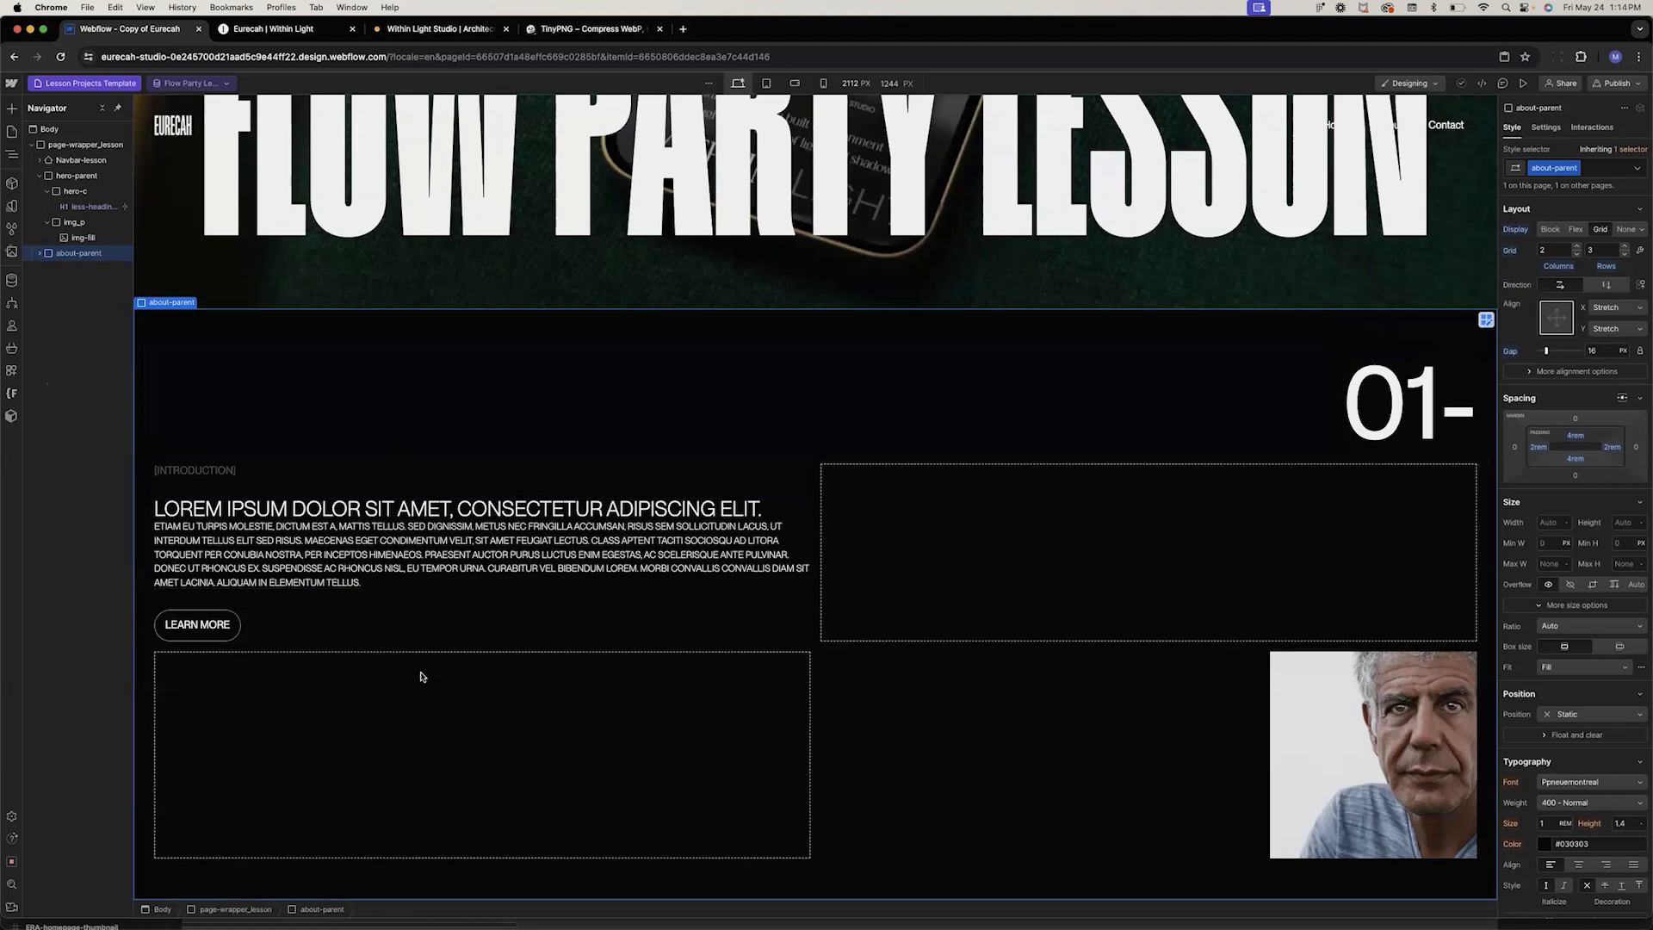
pyautogui.click(1098, 230)
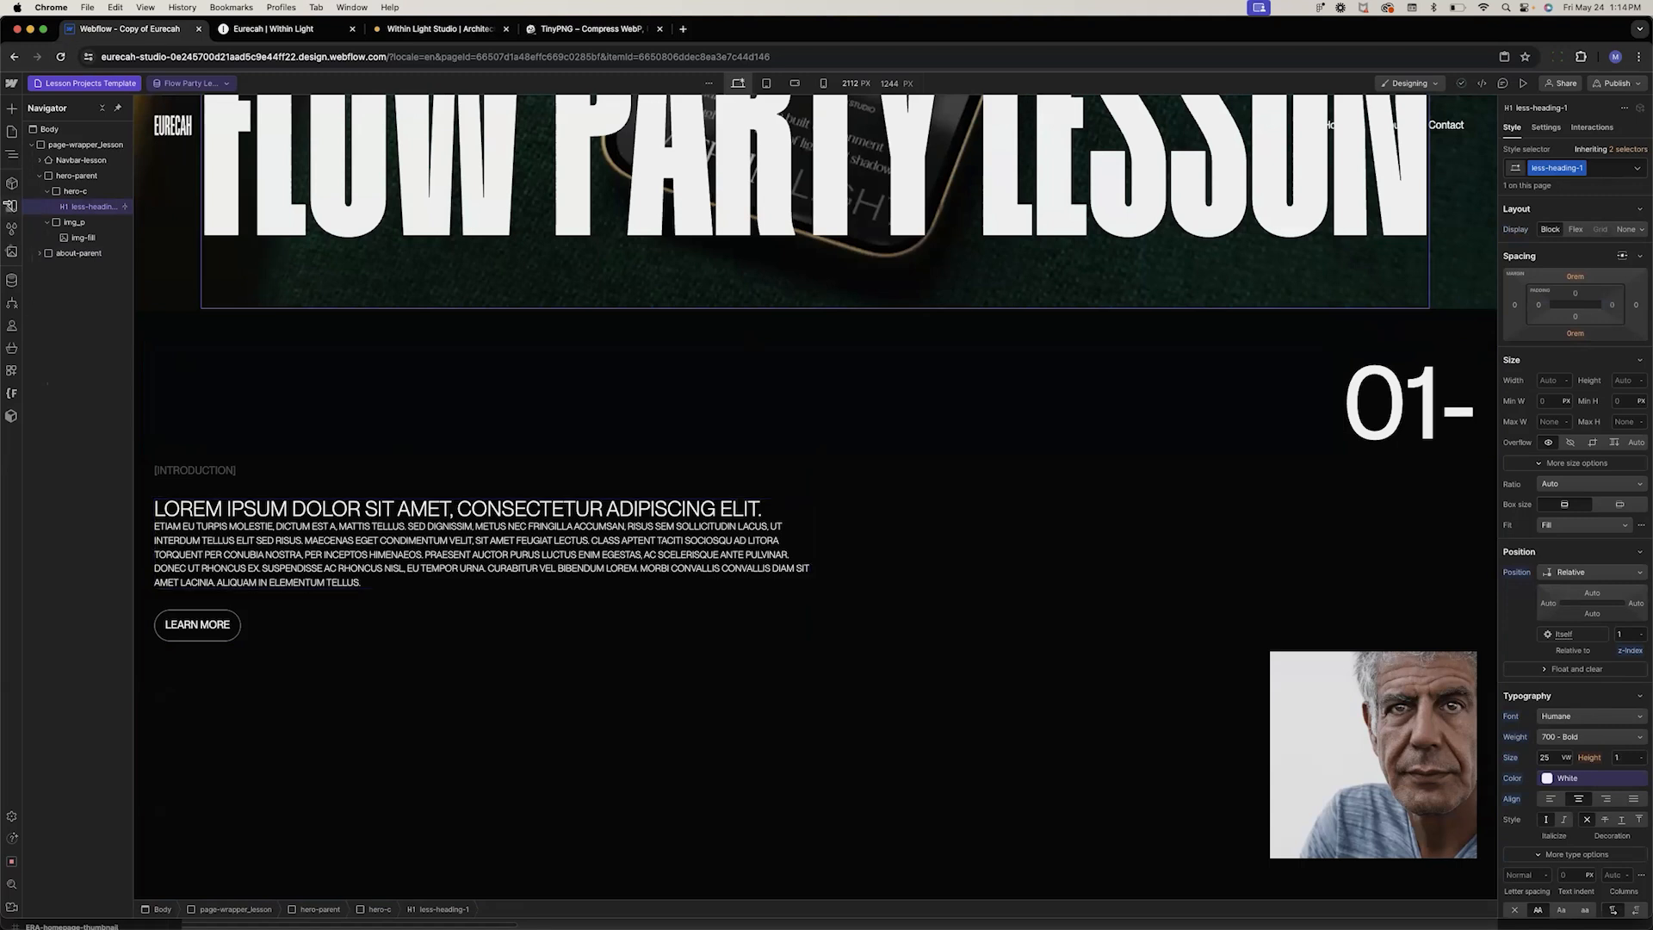
pyautogui.click(11, 279)
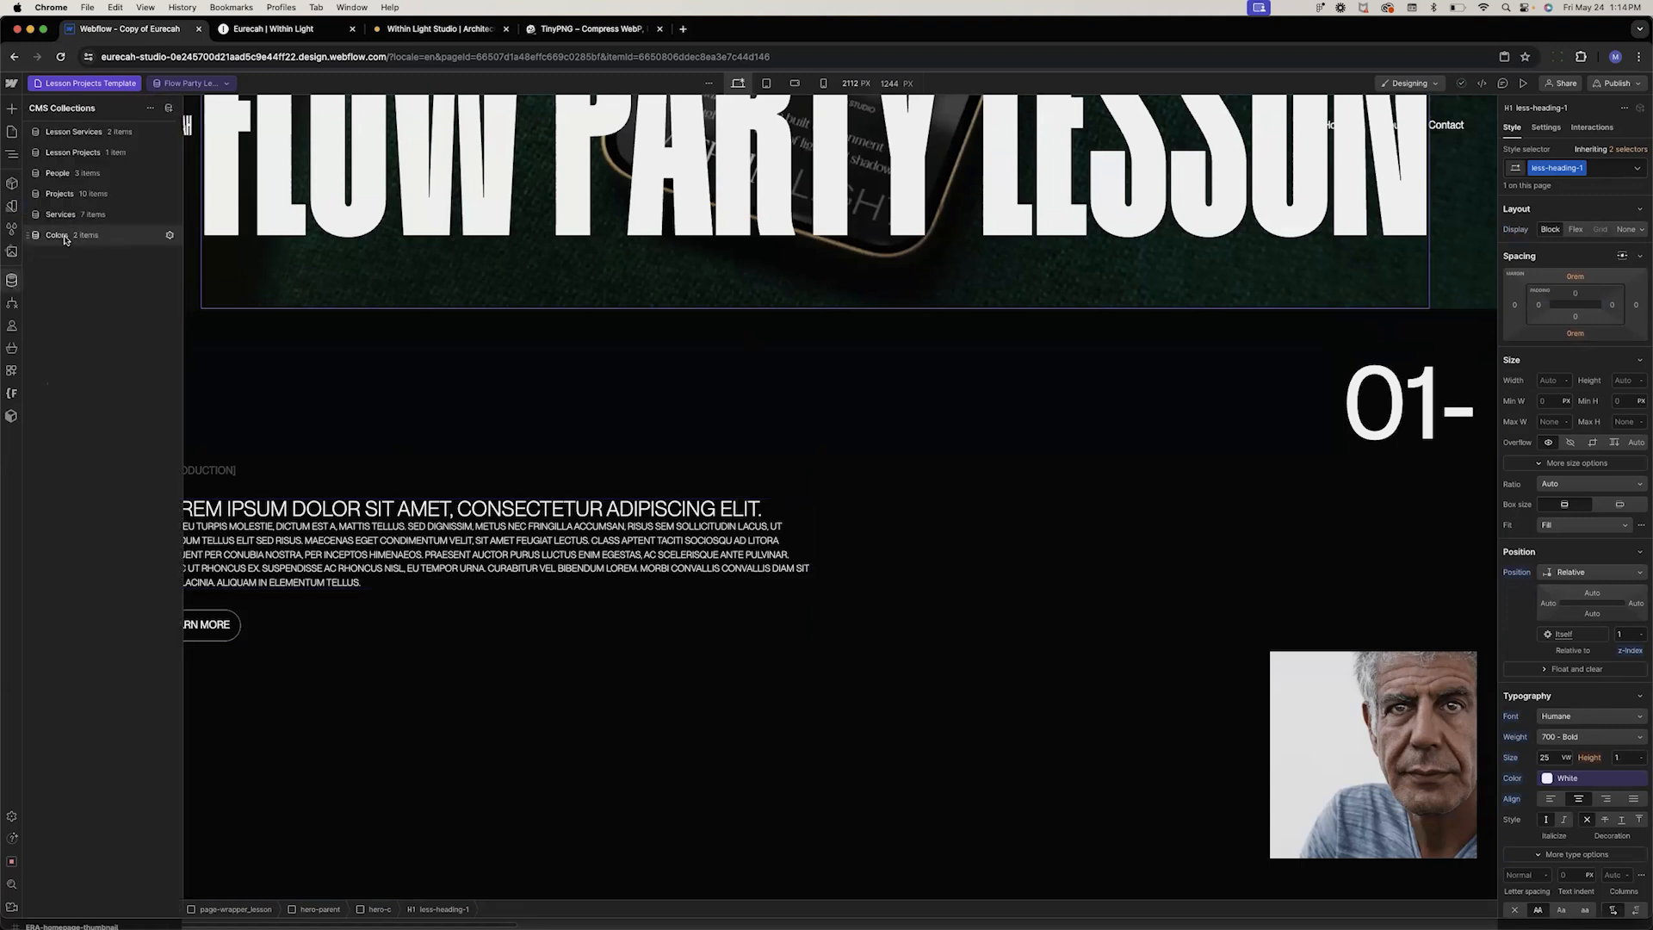
pyautogui.click(89, 151)
pyautogui.click(277, 157)
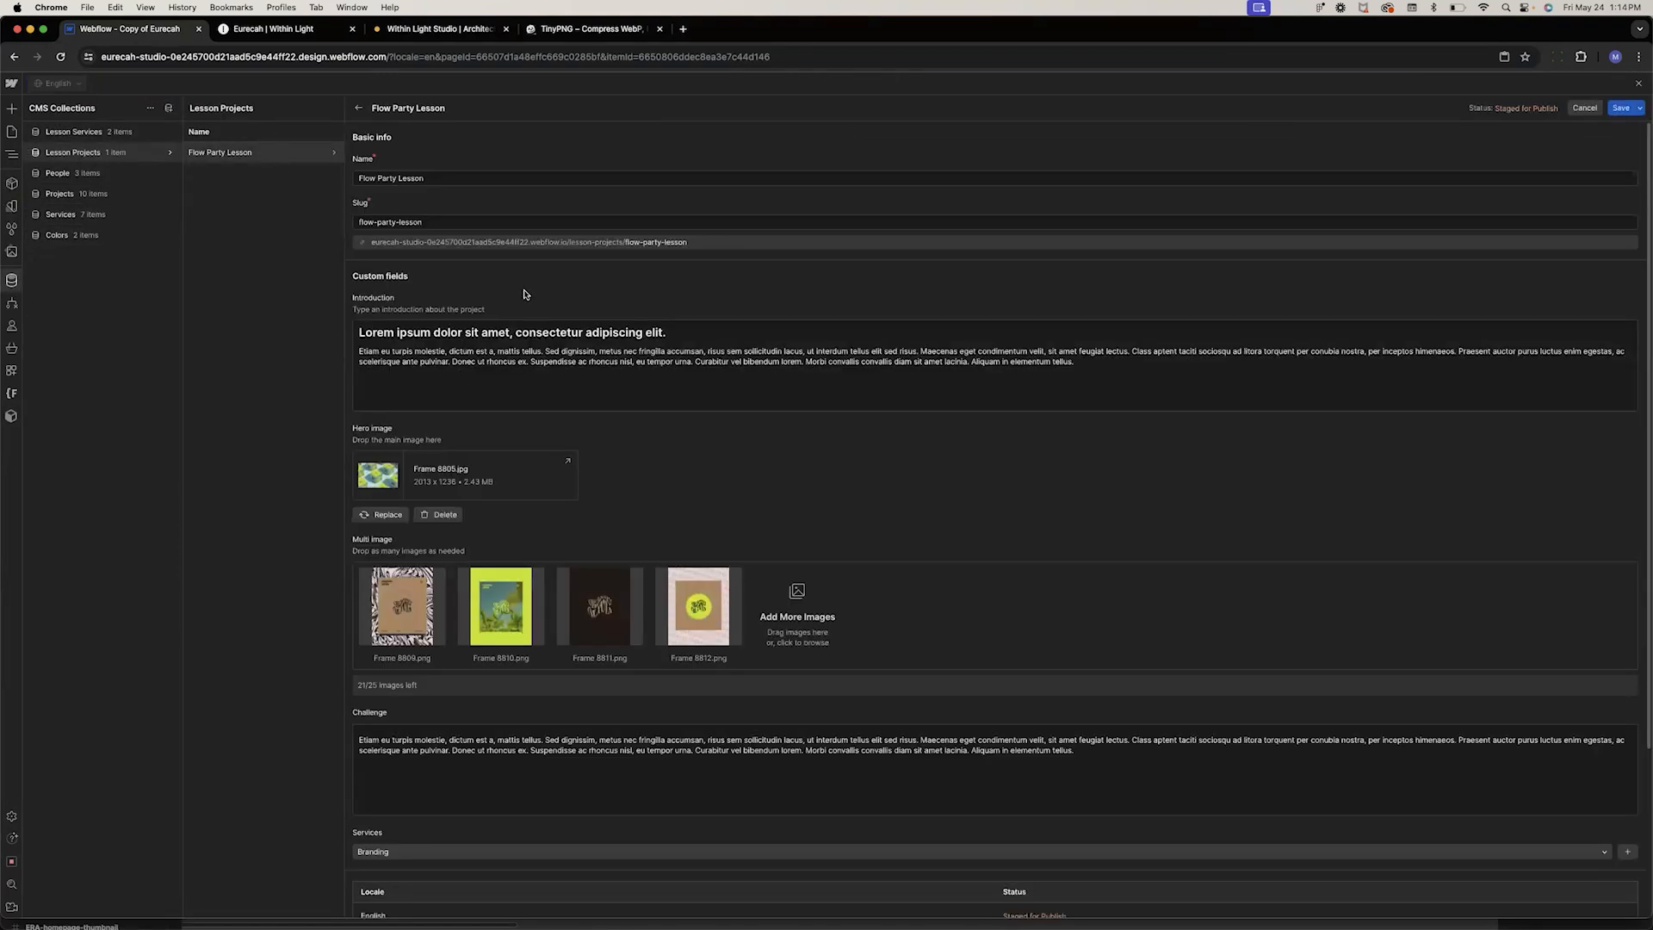
pyautogui.tripleClick(529, 332)
pyautogui.tripleClick(526, 333)
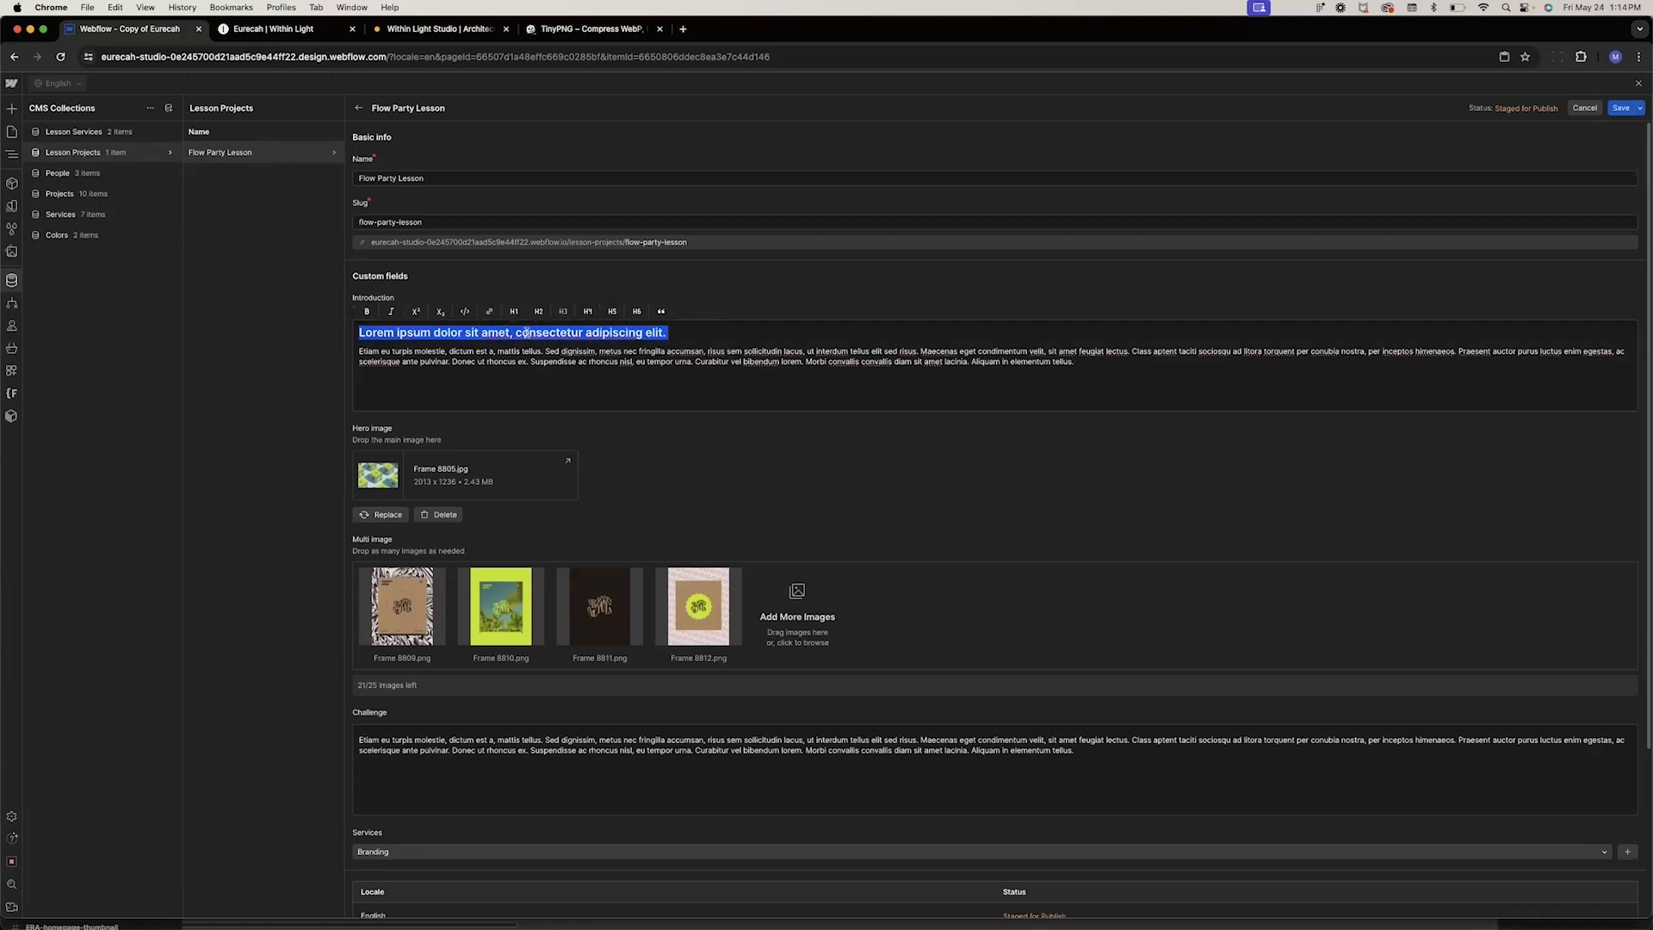
pyautogui.press('BackSpace')
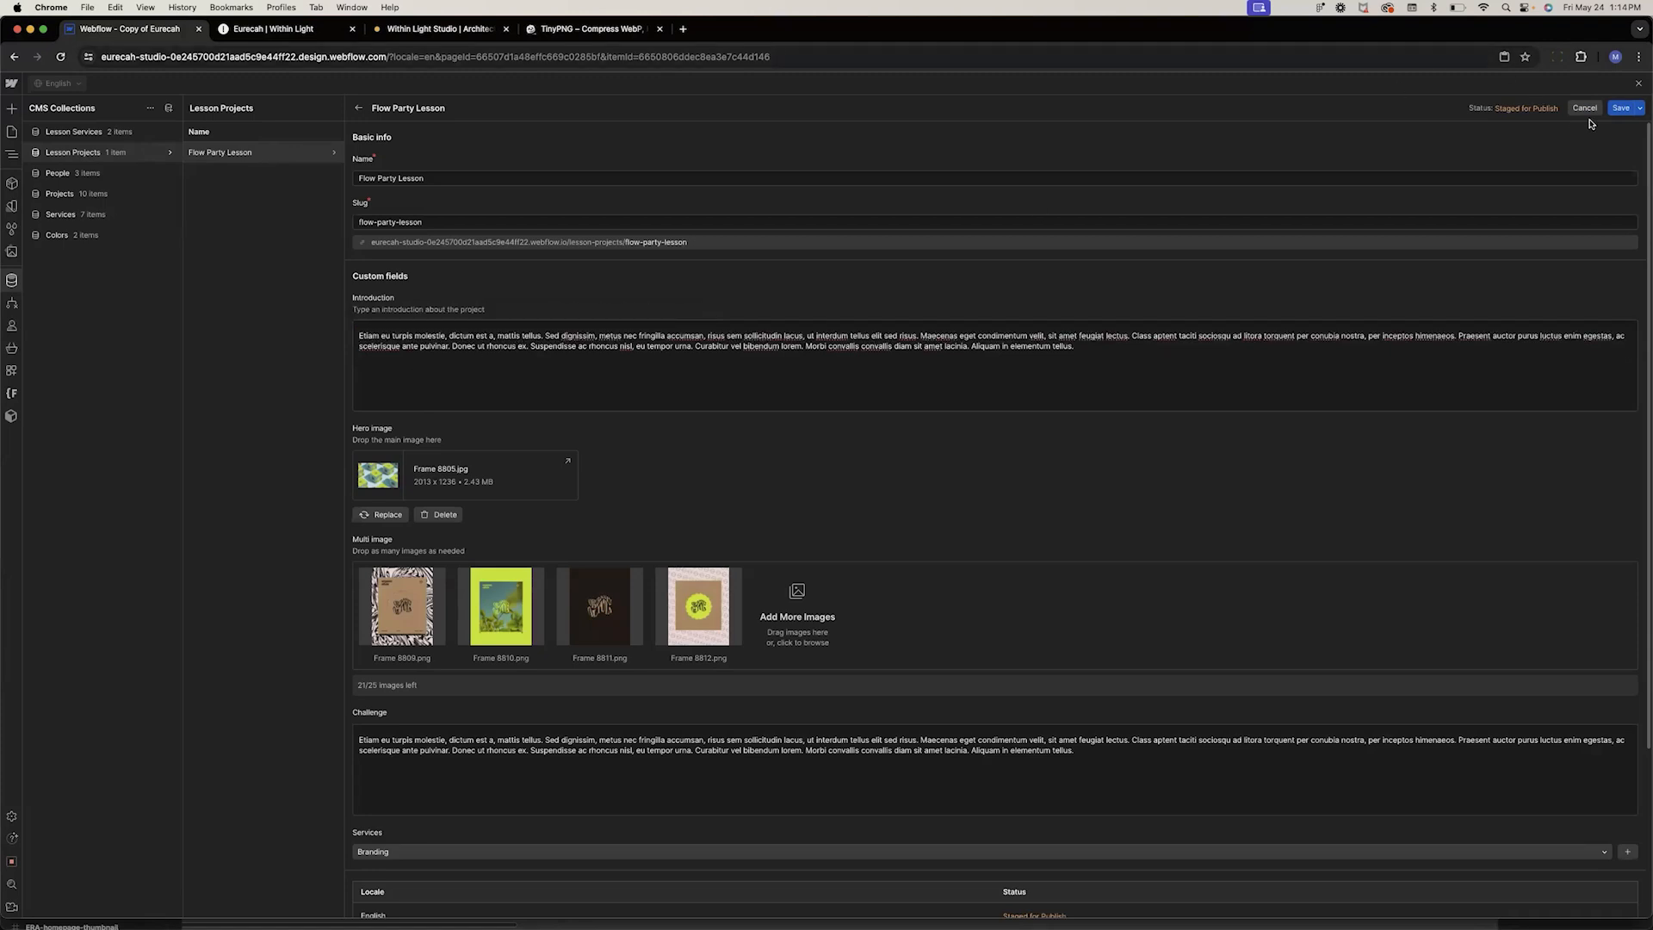
pyautogui.click(1621, 107)
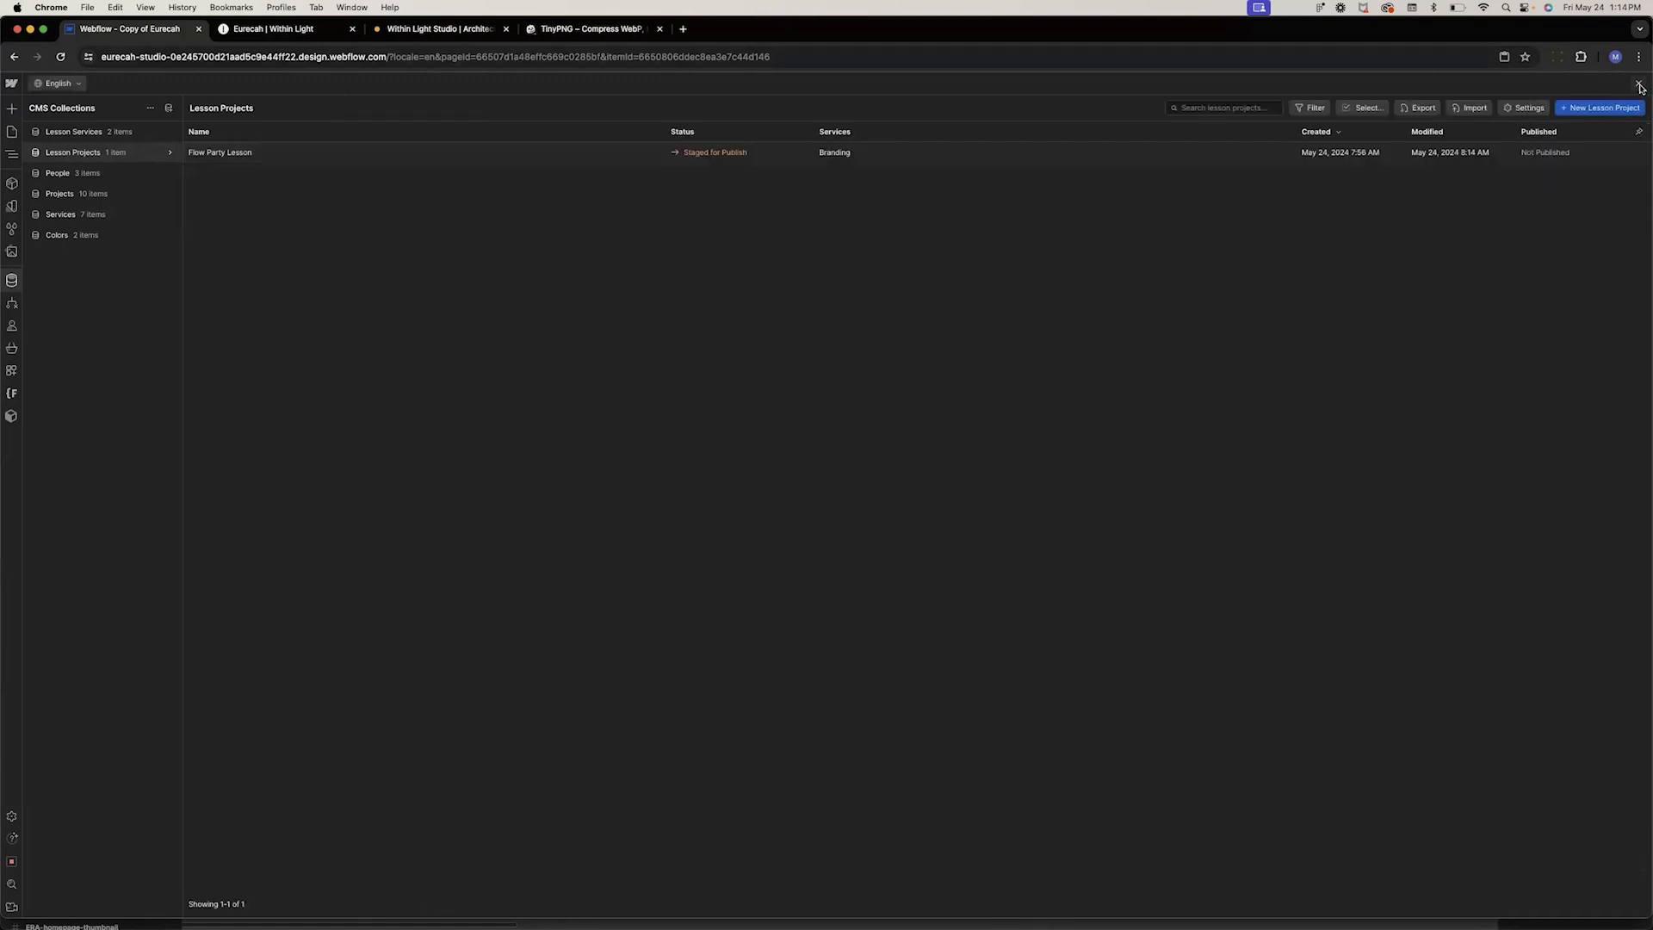
pyautogui.click(1639, 86)
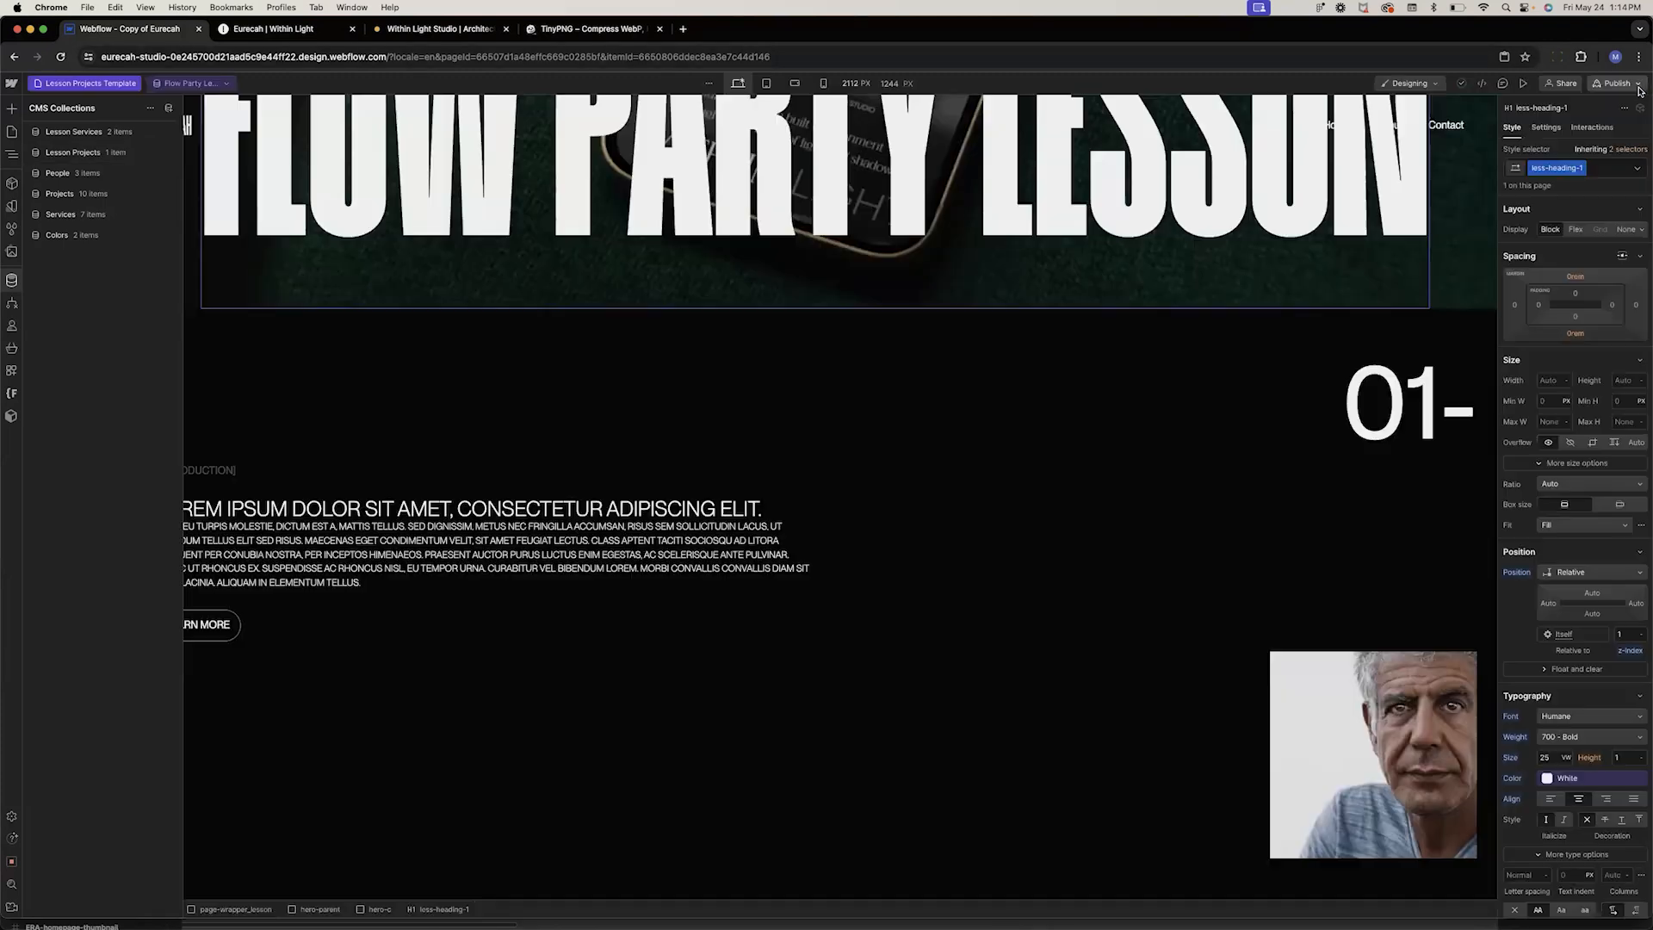
pyautogui.click(411, 631)
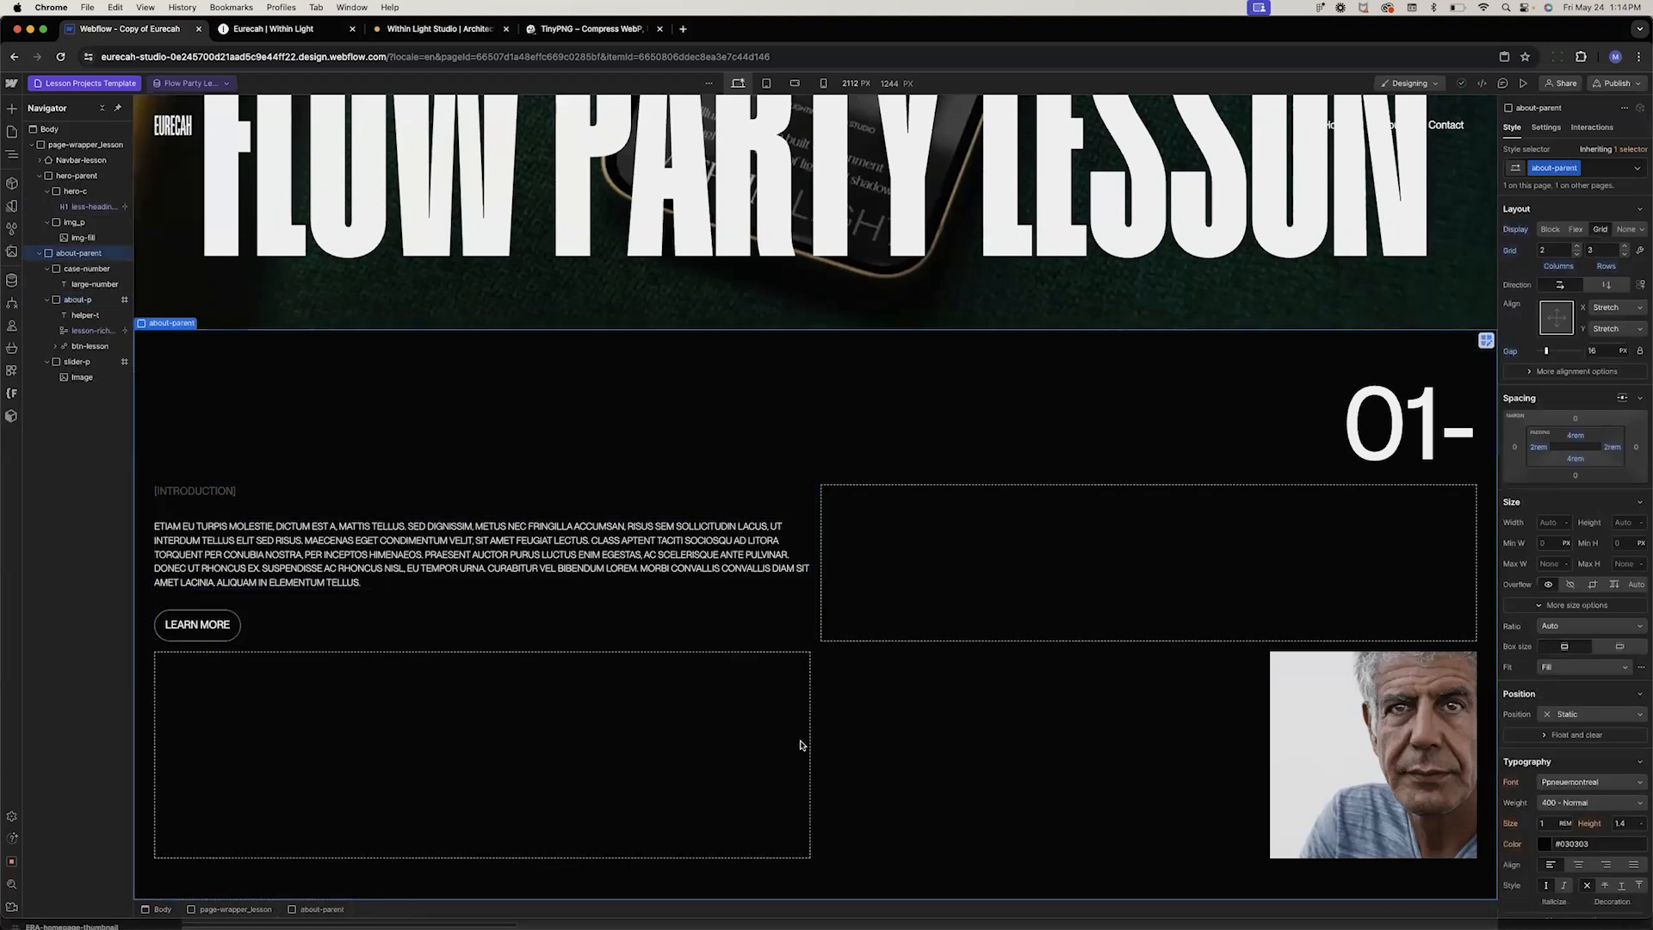
pyautogui.click(989, 325)
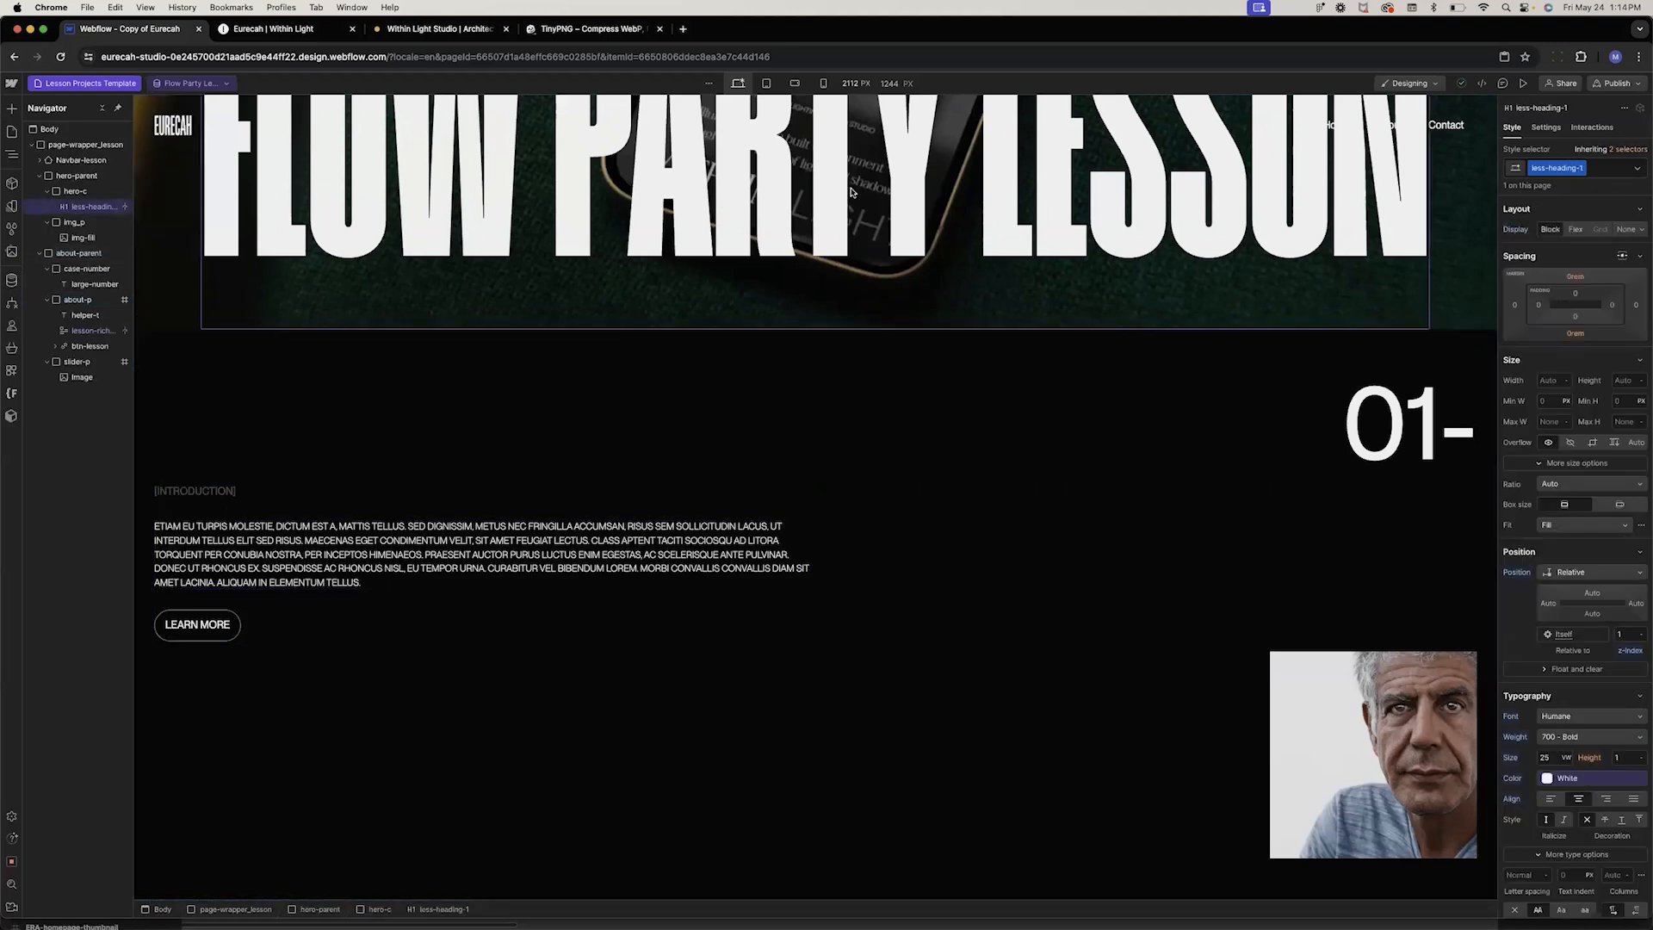
pyautogui.click(262, 547)
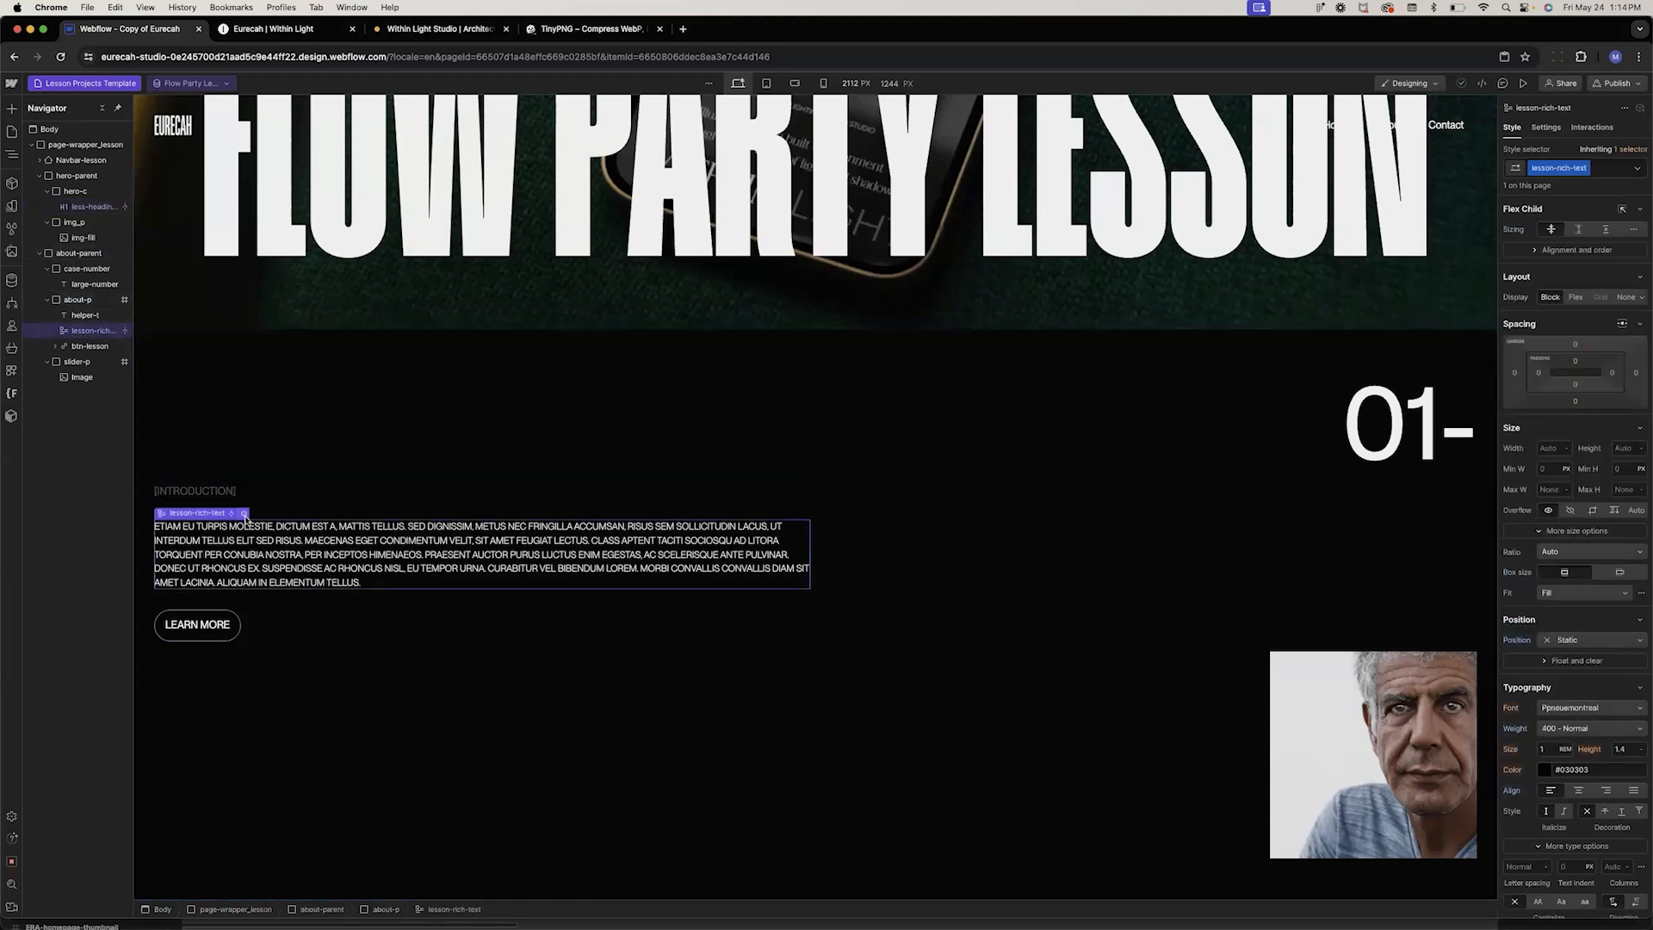
# Disconnect the lesson-rich-text block's content from the Introduction field
pyautogui.click(244, 515)
pyautogui.click(213, 631)
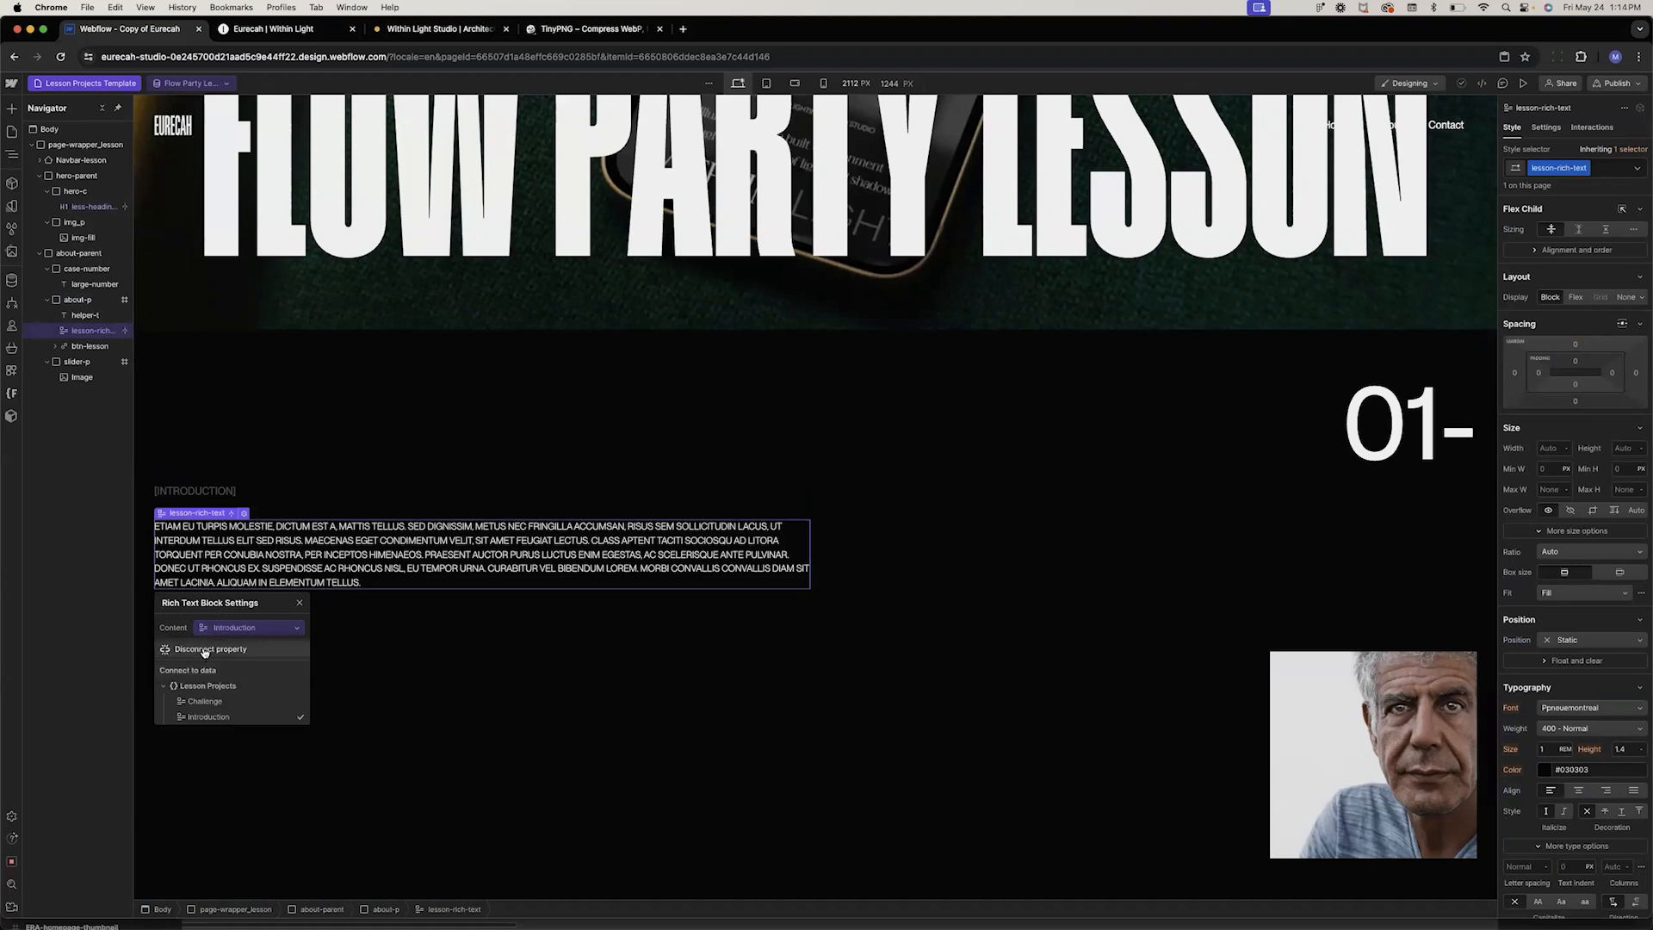
pyautogui.click(207, 648)
# Style all paragraphs nested inside lesson-rich-text with a font size of 2.5
pyautogui.click(241, 379)
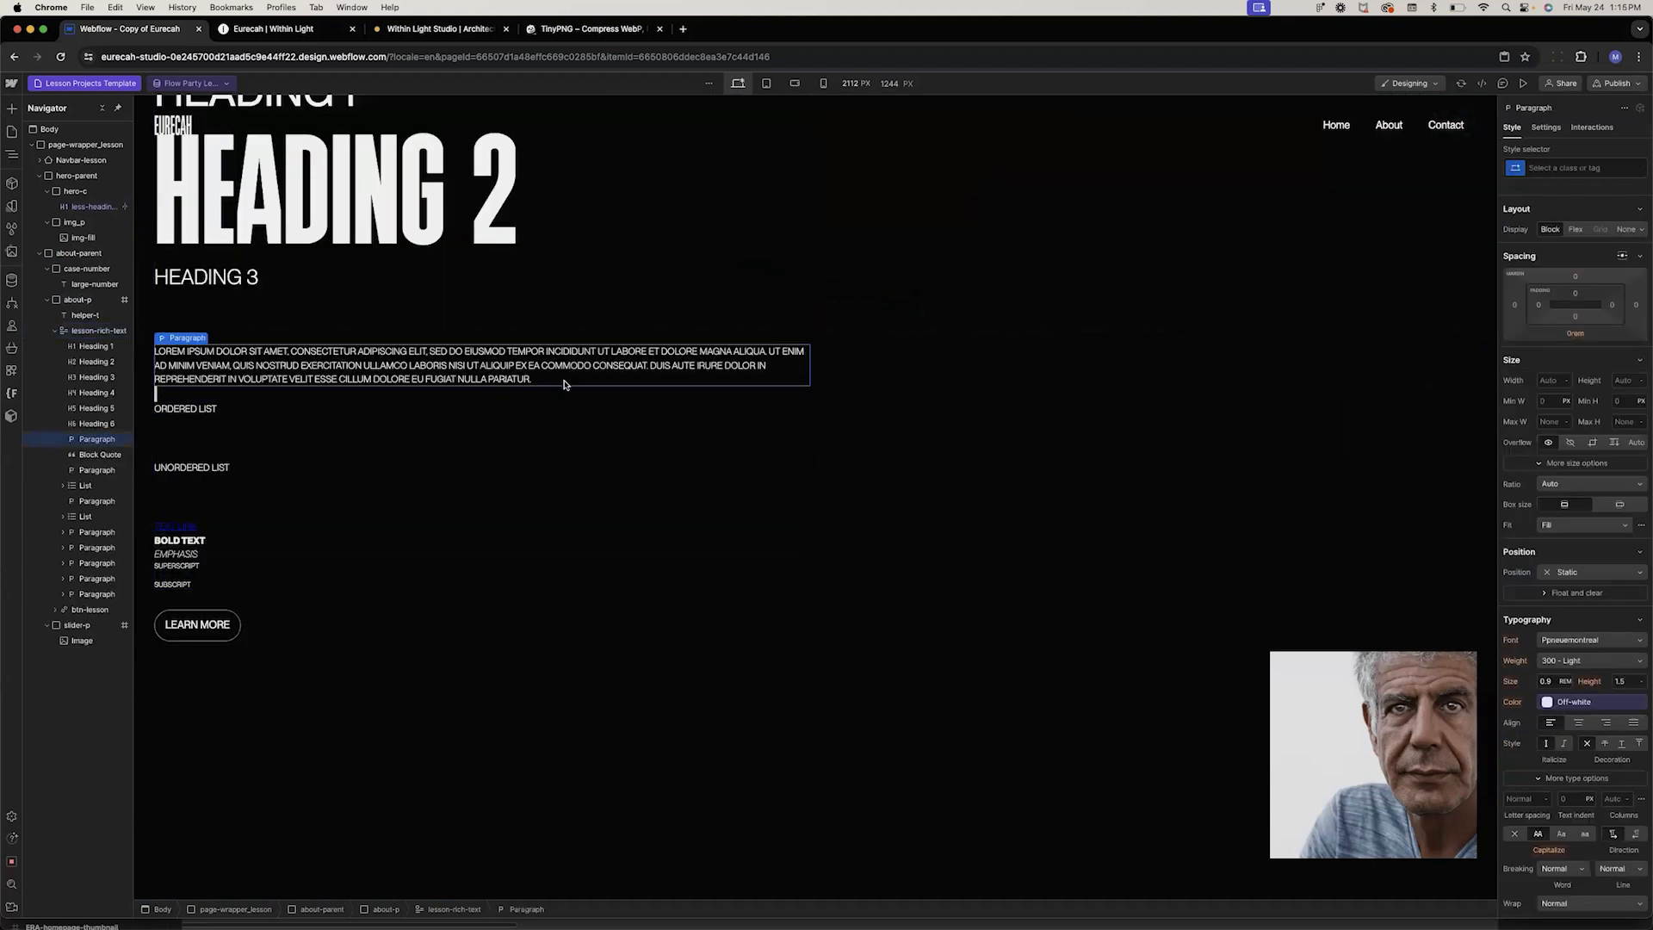
pyautogui.click(1550, 168)
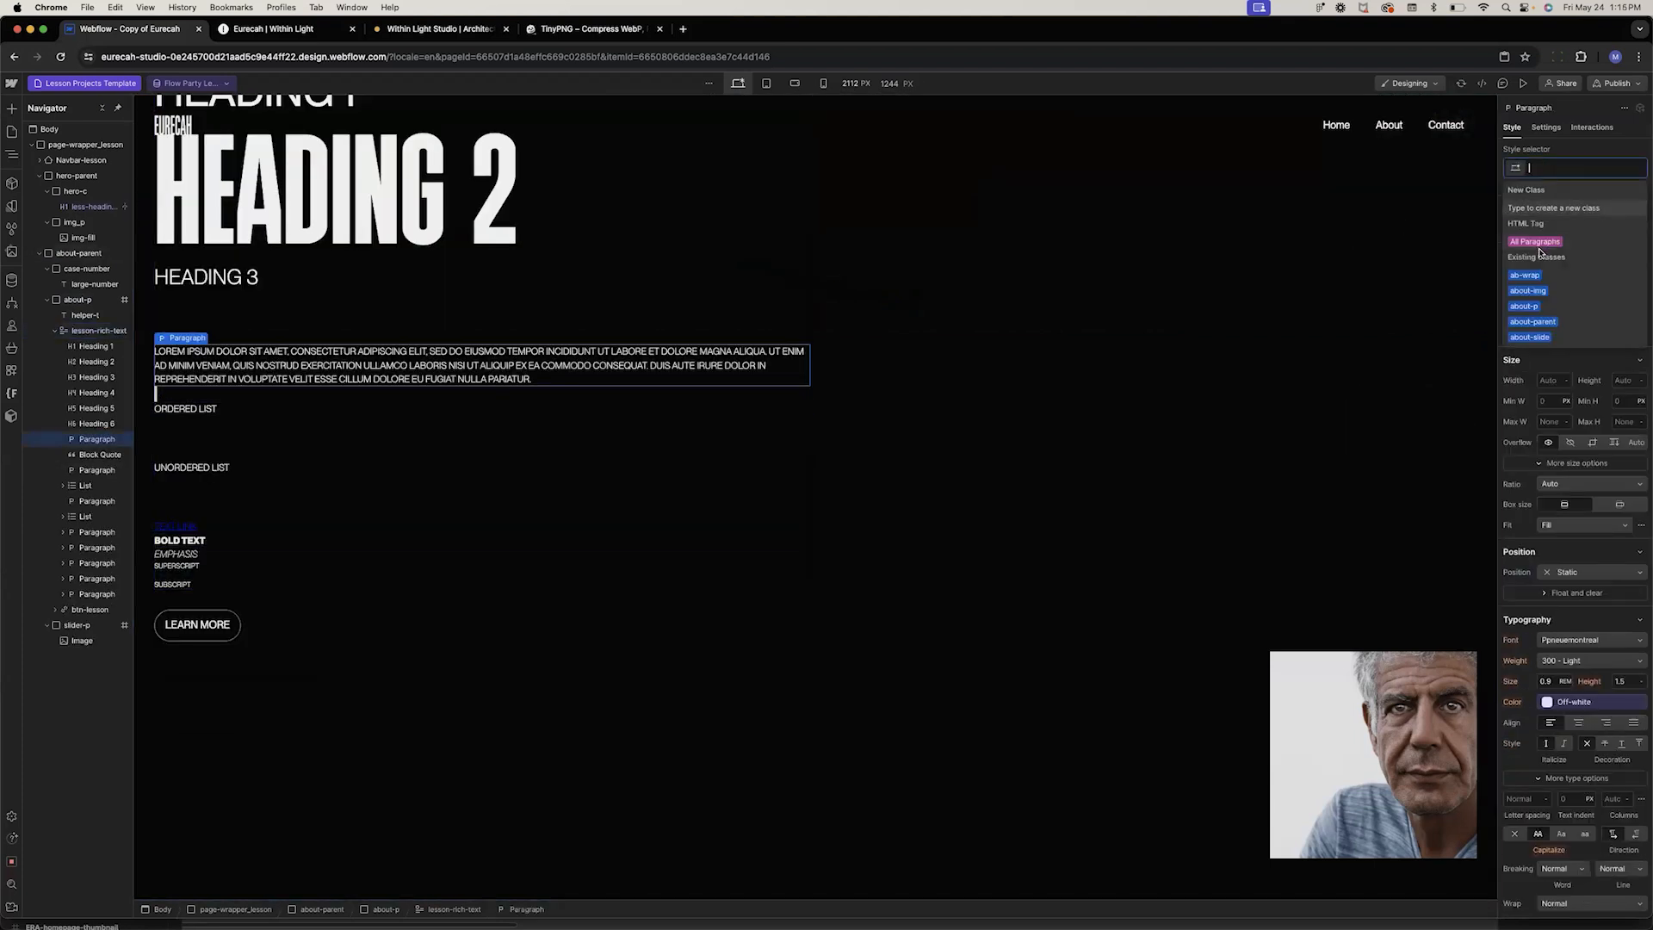
pyautogui.click(1536, 242)
pyautogui.click(1547, 702)
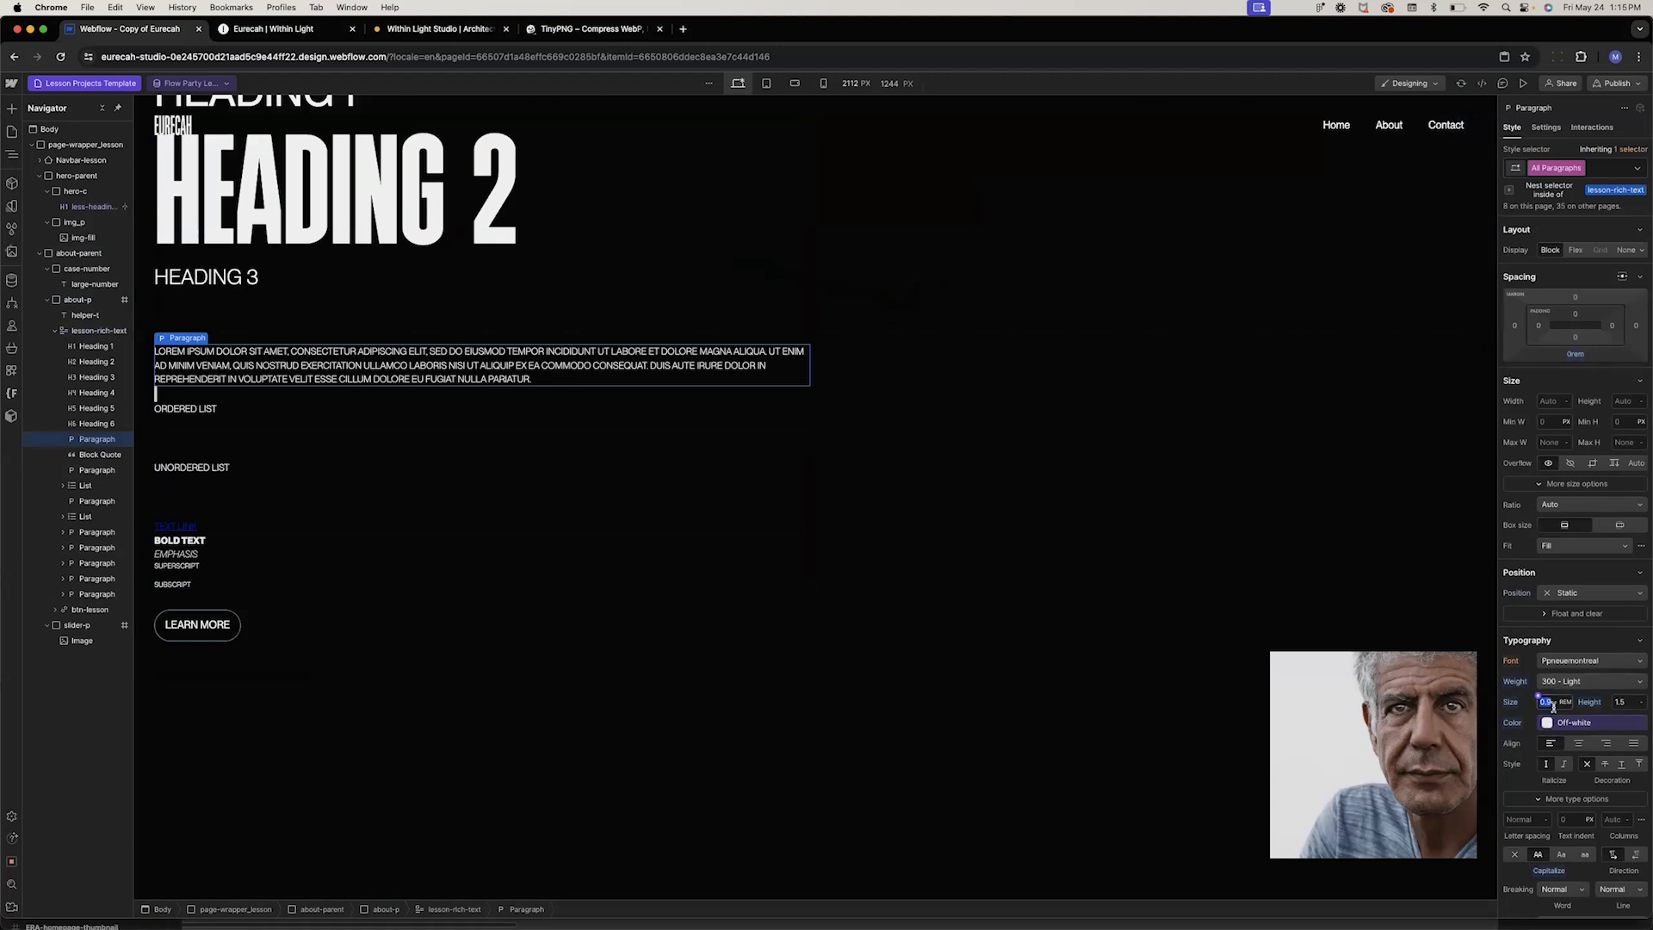
pyautogui.write('3')
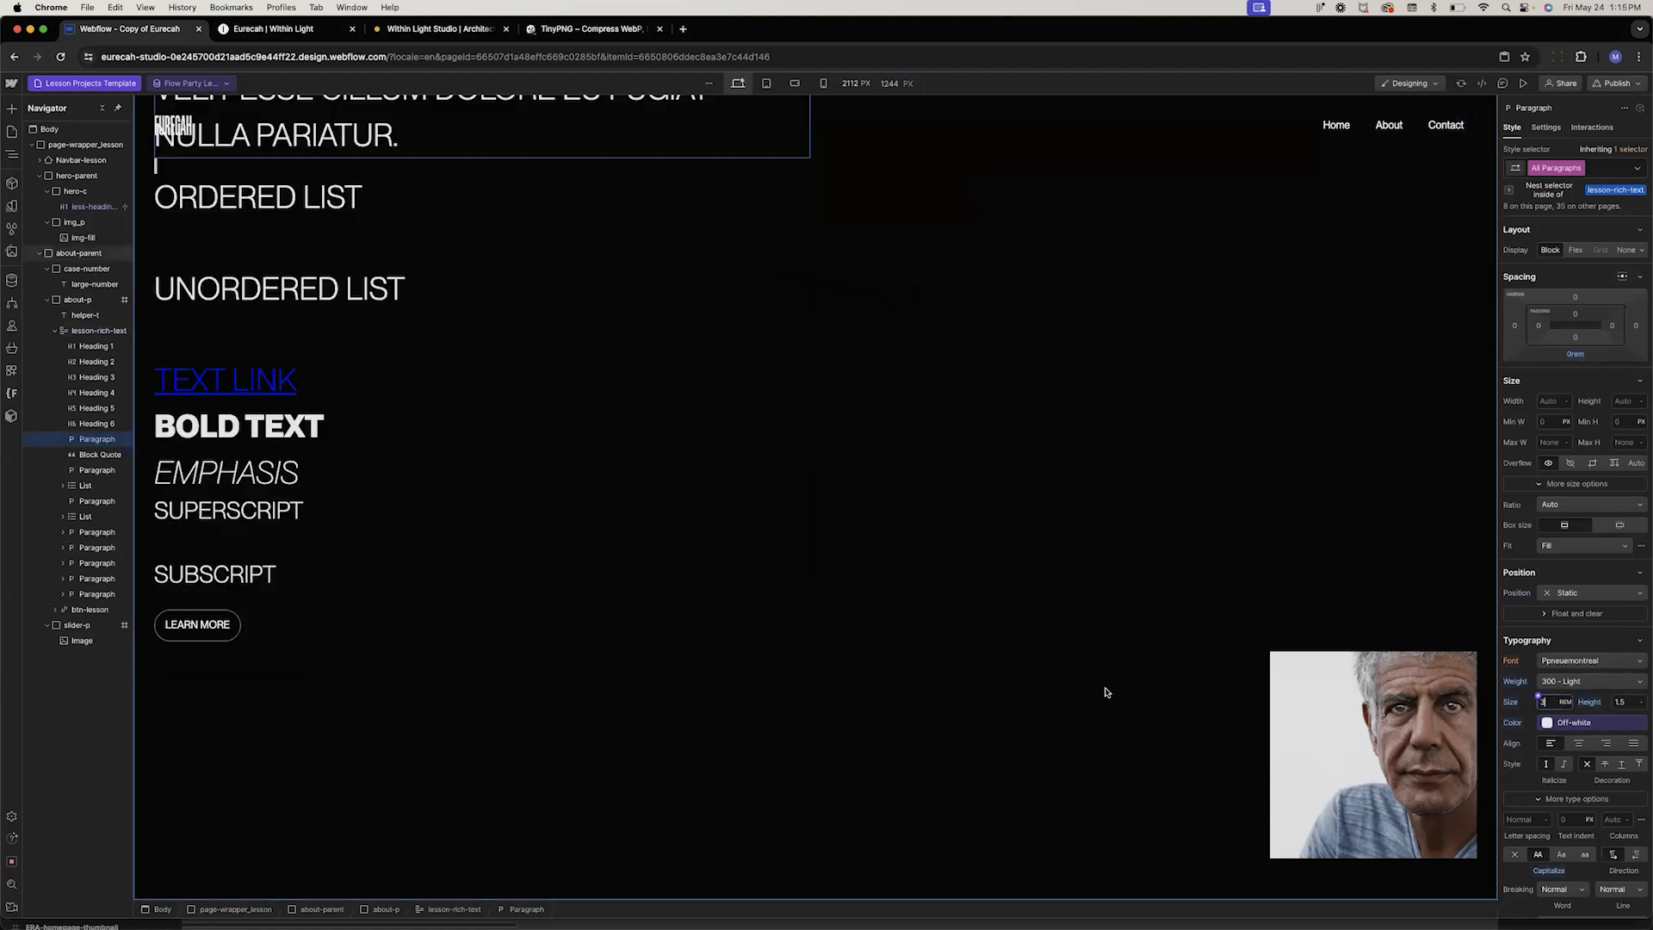
pyautogui.scroll(5, 1107, 693)
pyautogui.press('Down')
pyautogui.press('Down')
pyautogui.press('Down')
pyautogui.press('Down')
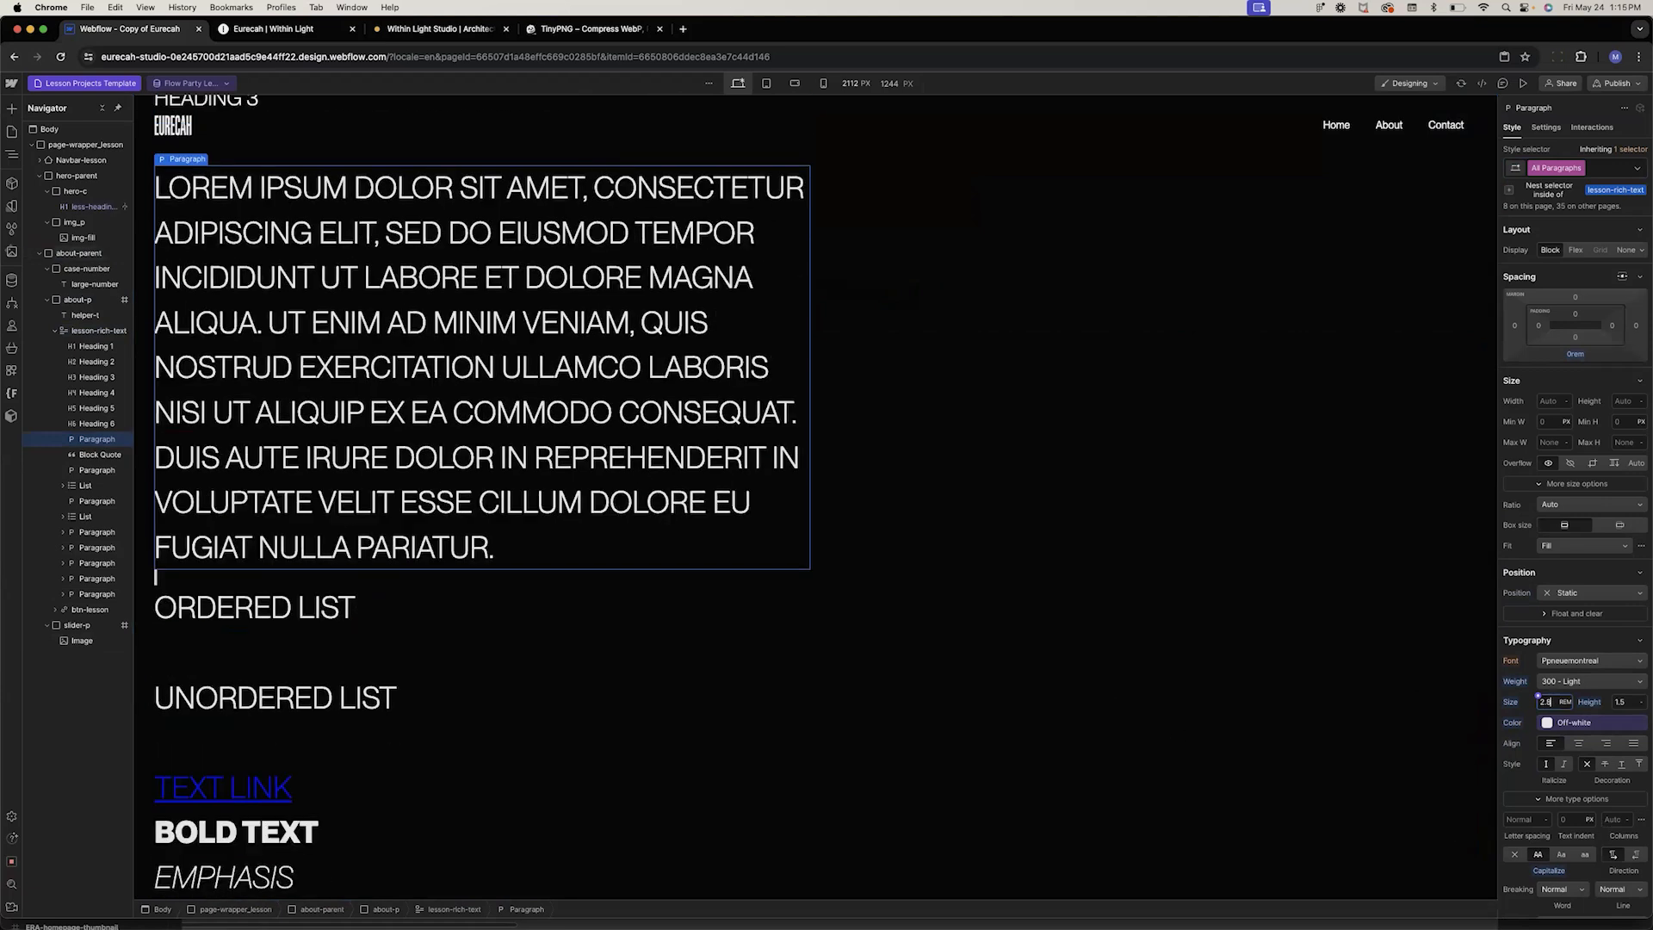
# Set the nested paragraphs' line height to 1.3
pyautogui.press('Down')
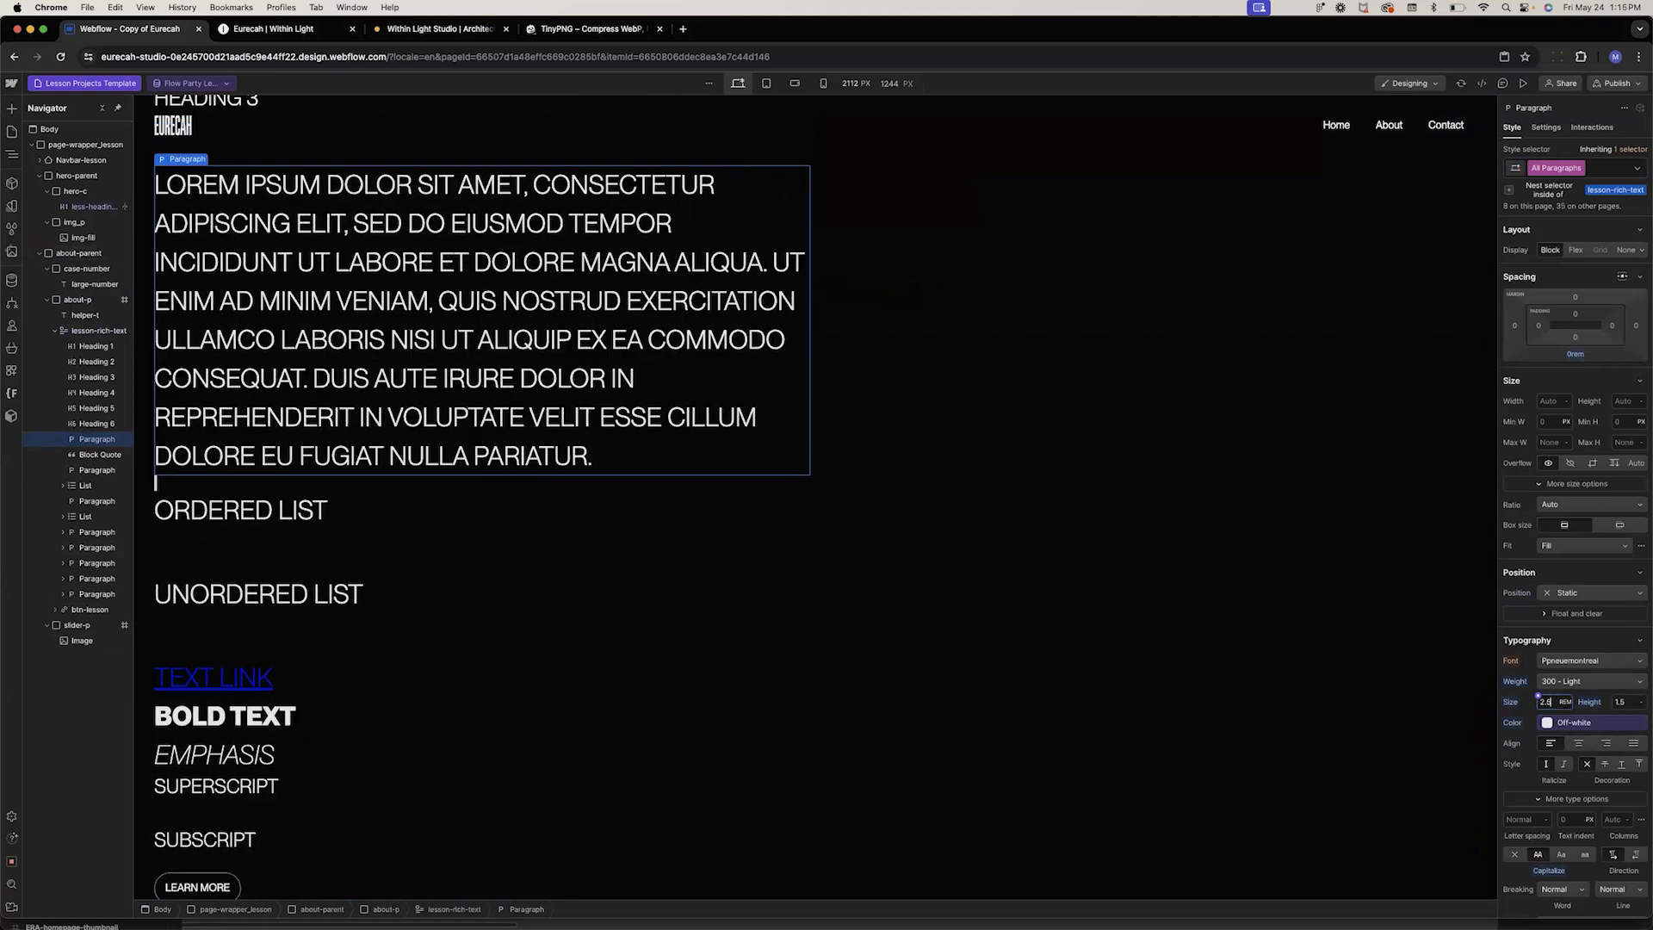
pyautogui.click(1620, 702)
pyautogui.press('Down')
pyautogui.press('Down')
pyautogui.press('Up')
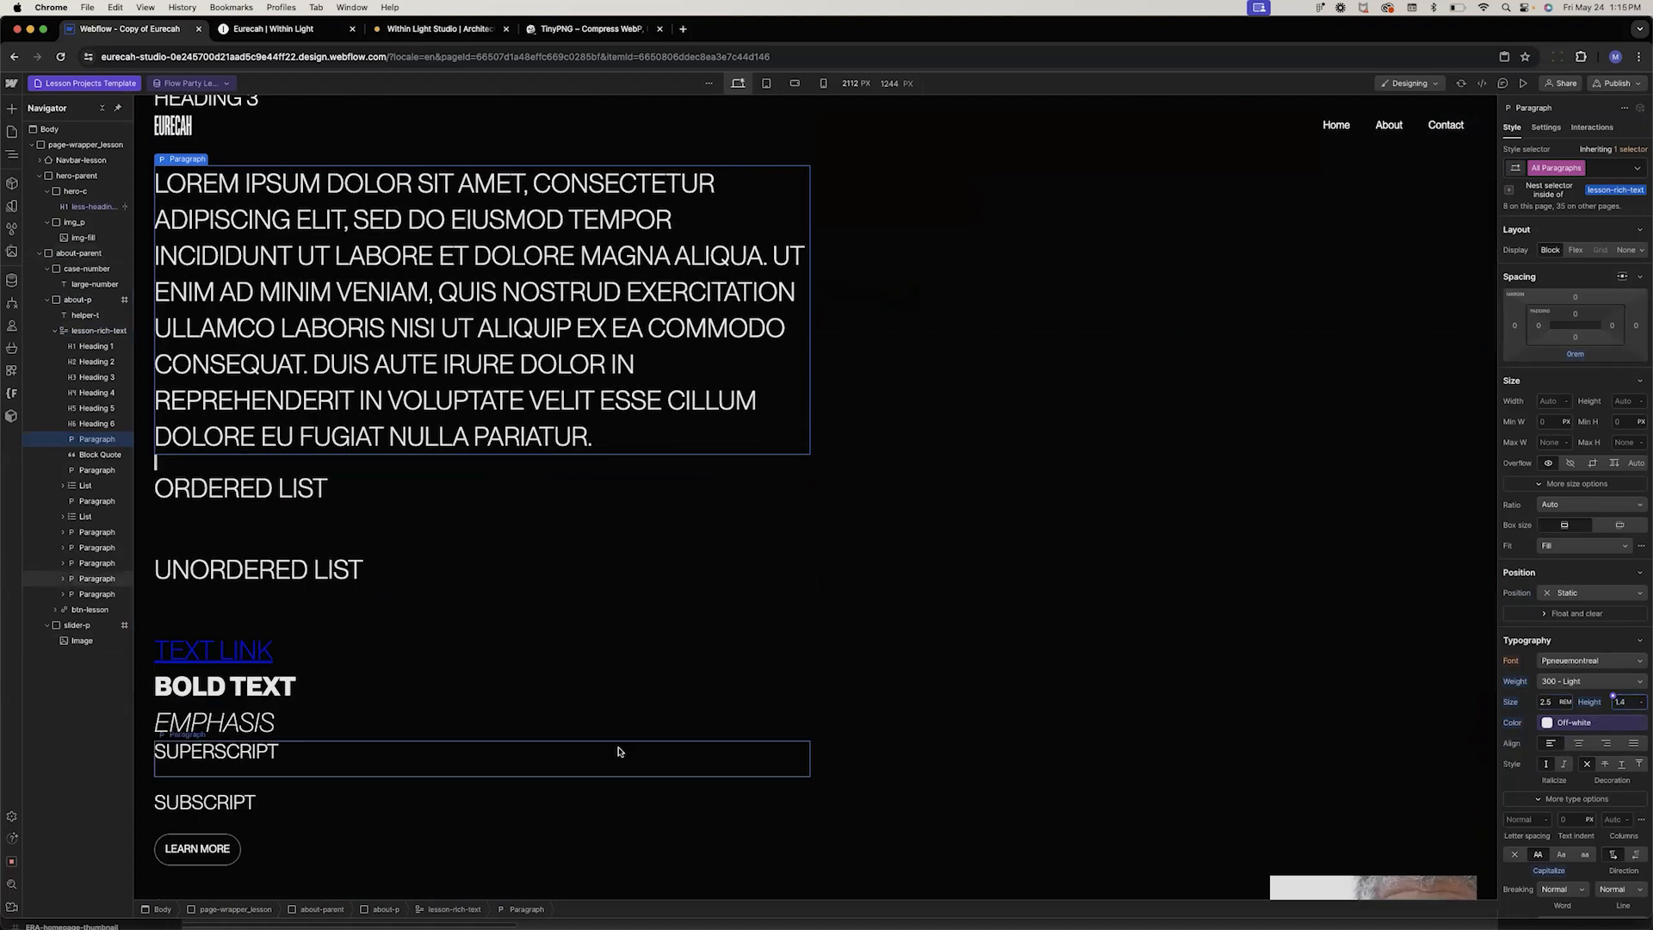
pyautogui.press('Down')
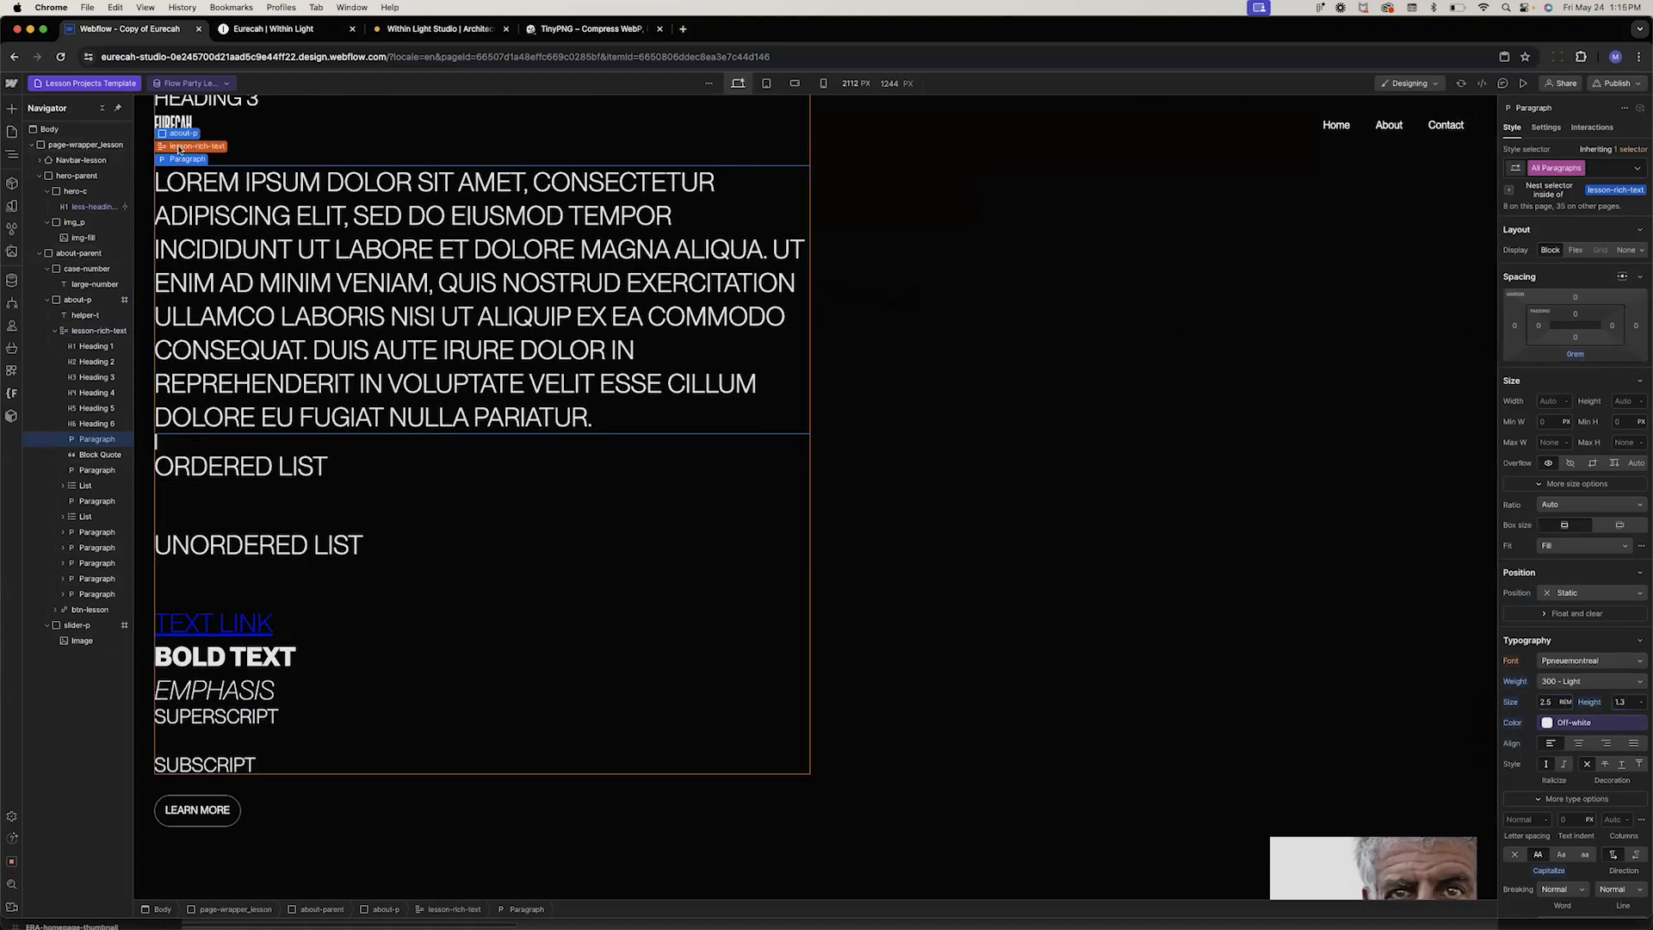
# Bind the lesson-rich-text block's content to the Introduction field again
pyautogui.click(186, 144)
pyautogui.scroll(5, 210, 347)
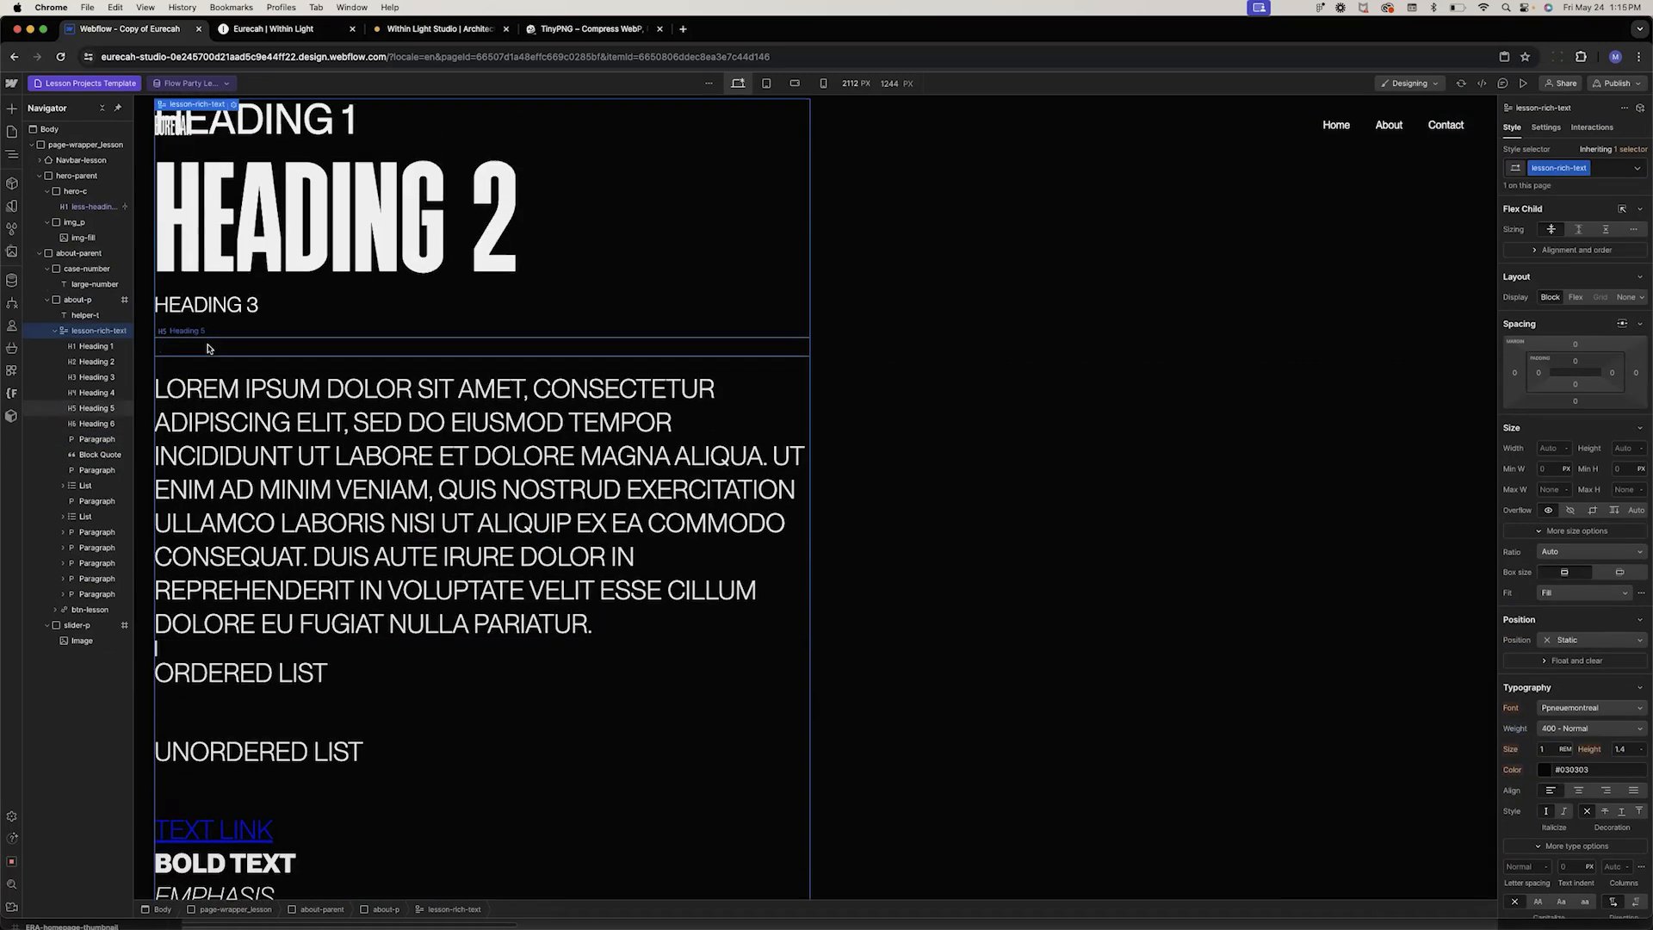
pyautogui.click(233, 237)
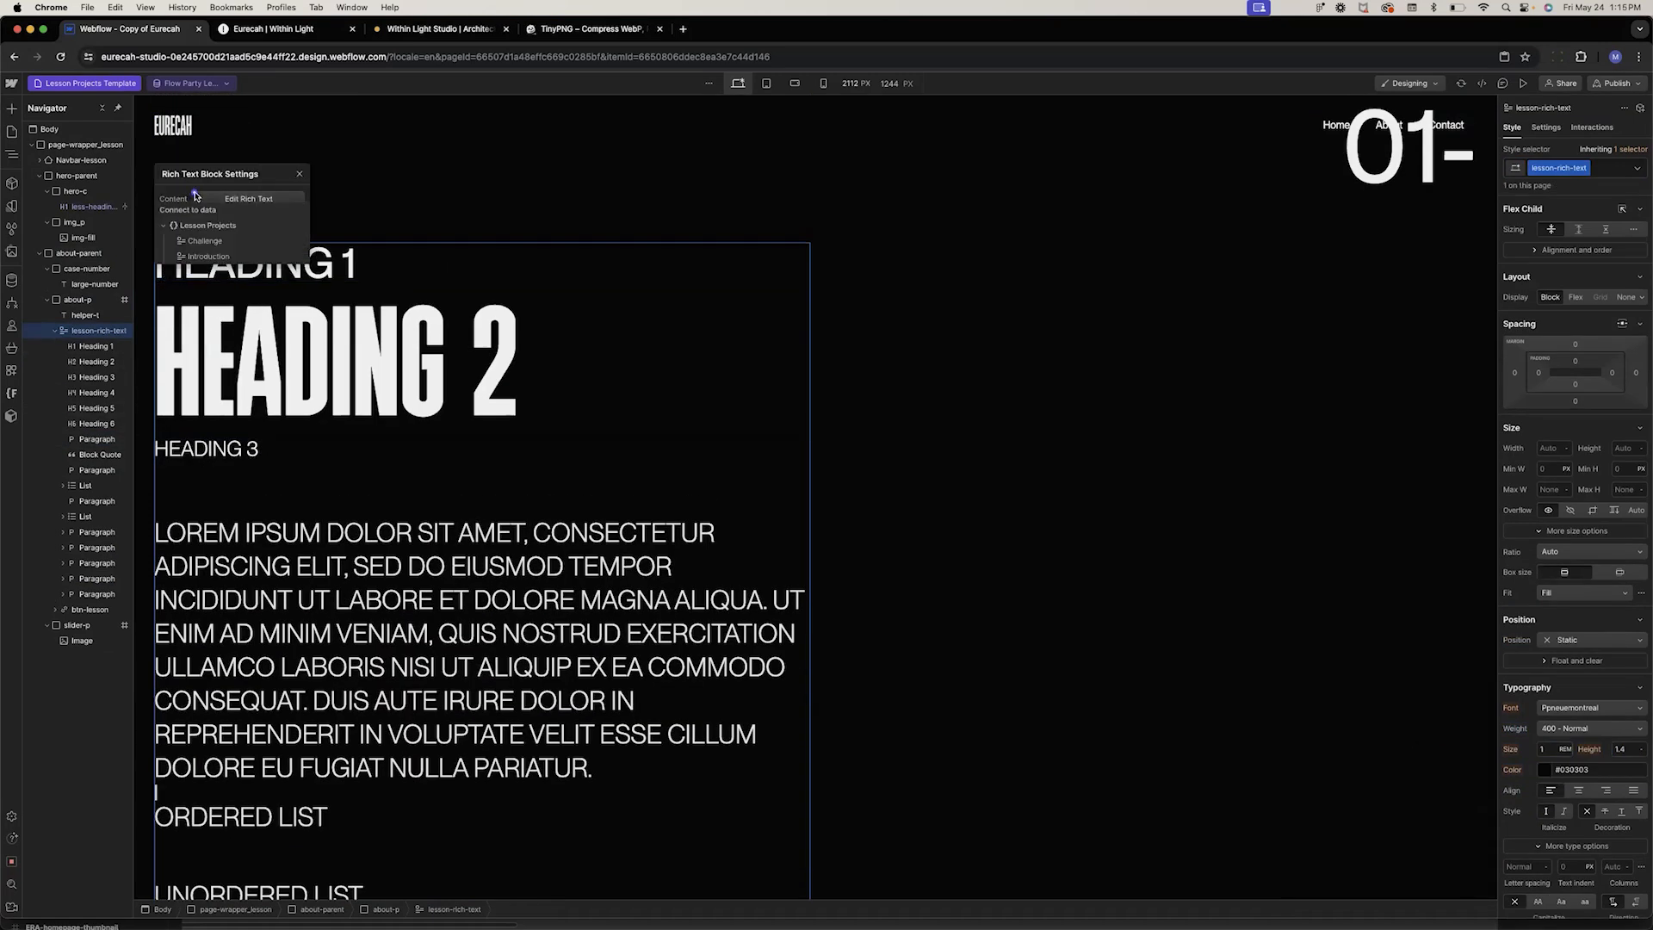
pyautogui.click(208, 256)
pyautogui.click(880, 362)
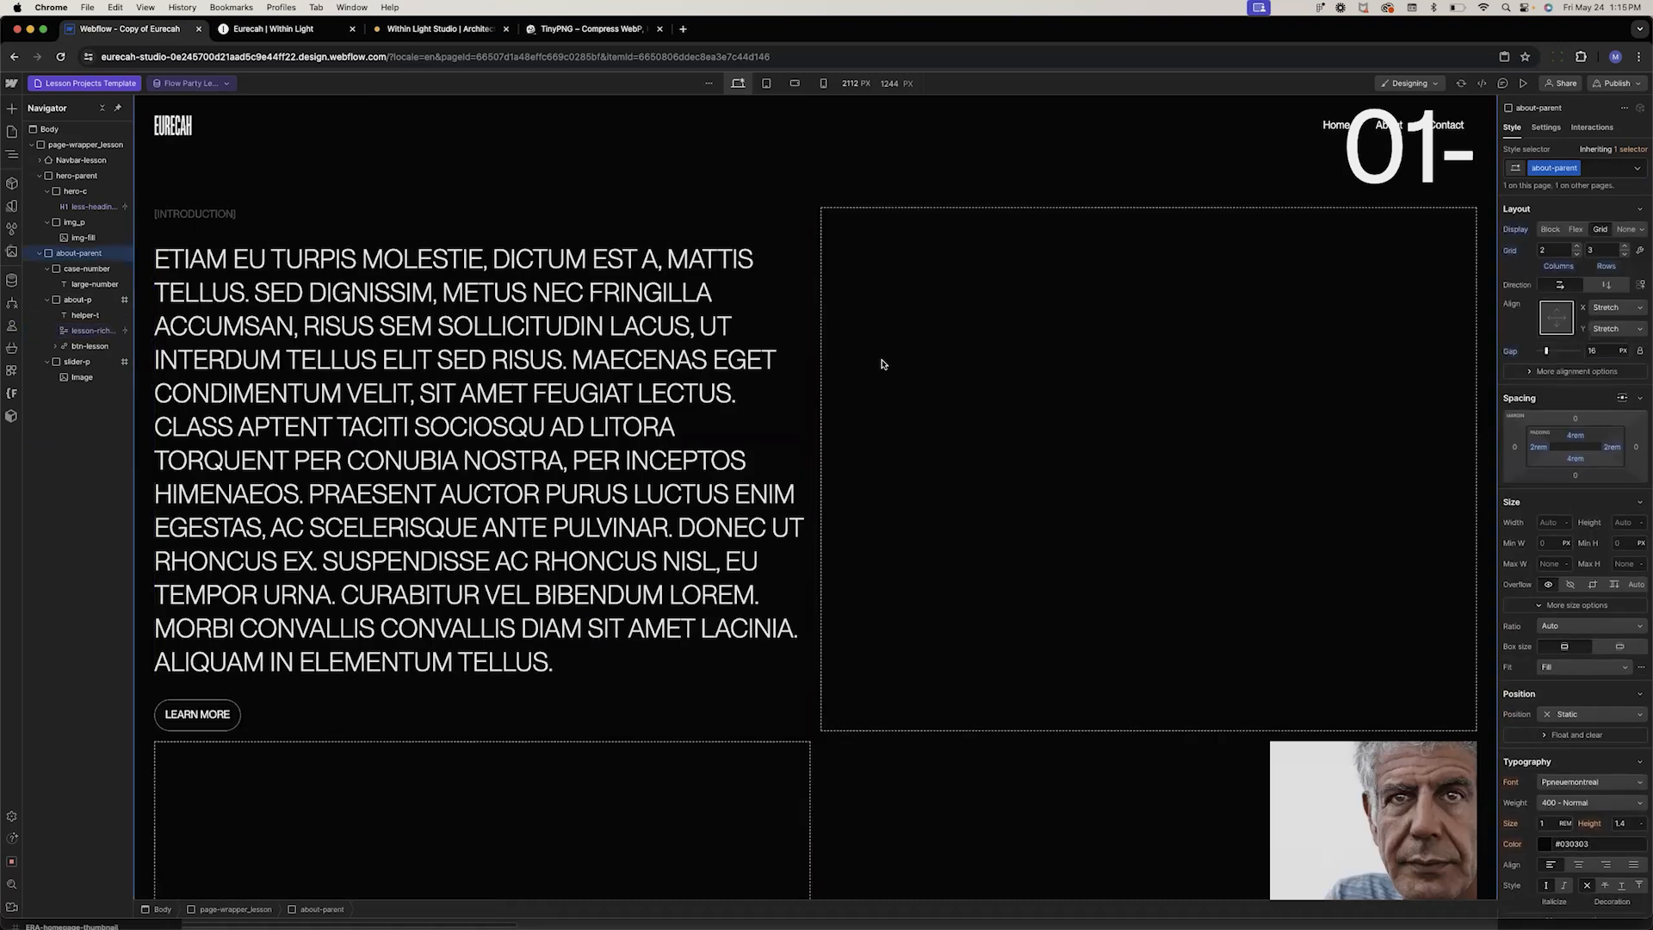
# Paste a copy of the about-parent section at the end of the page wrapper
pyautogui.scroll(4, 861, 327)
pyautogui.click(847, 276)
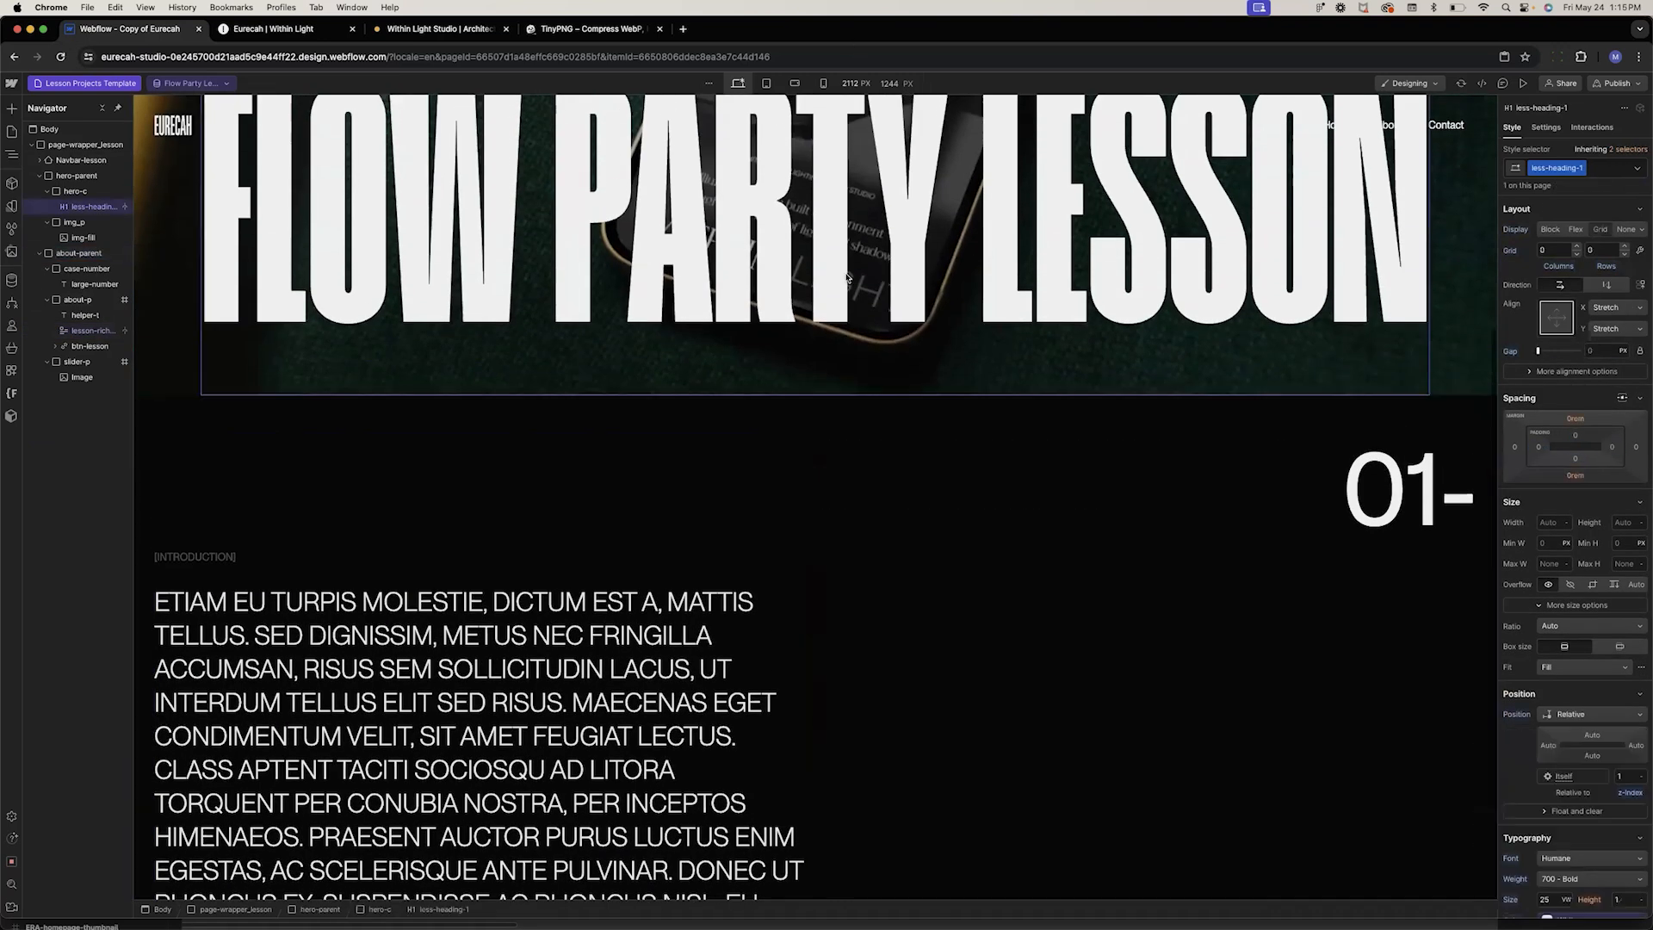
pyautogui.scroll(-5, 847, 276)
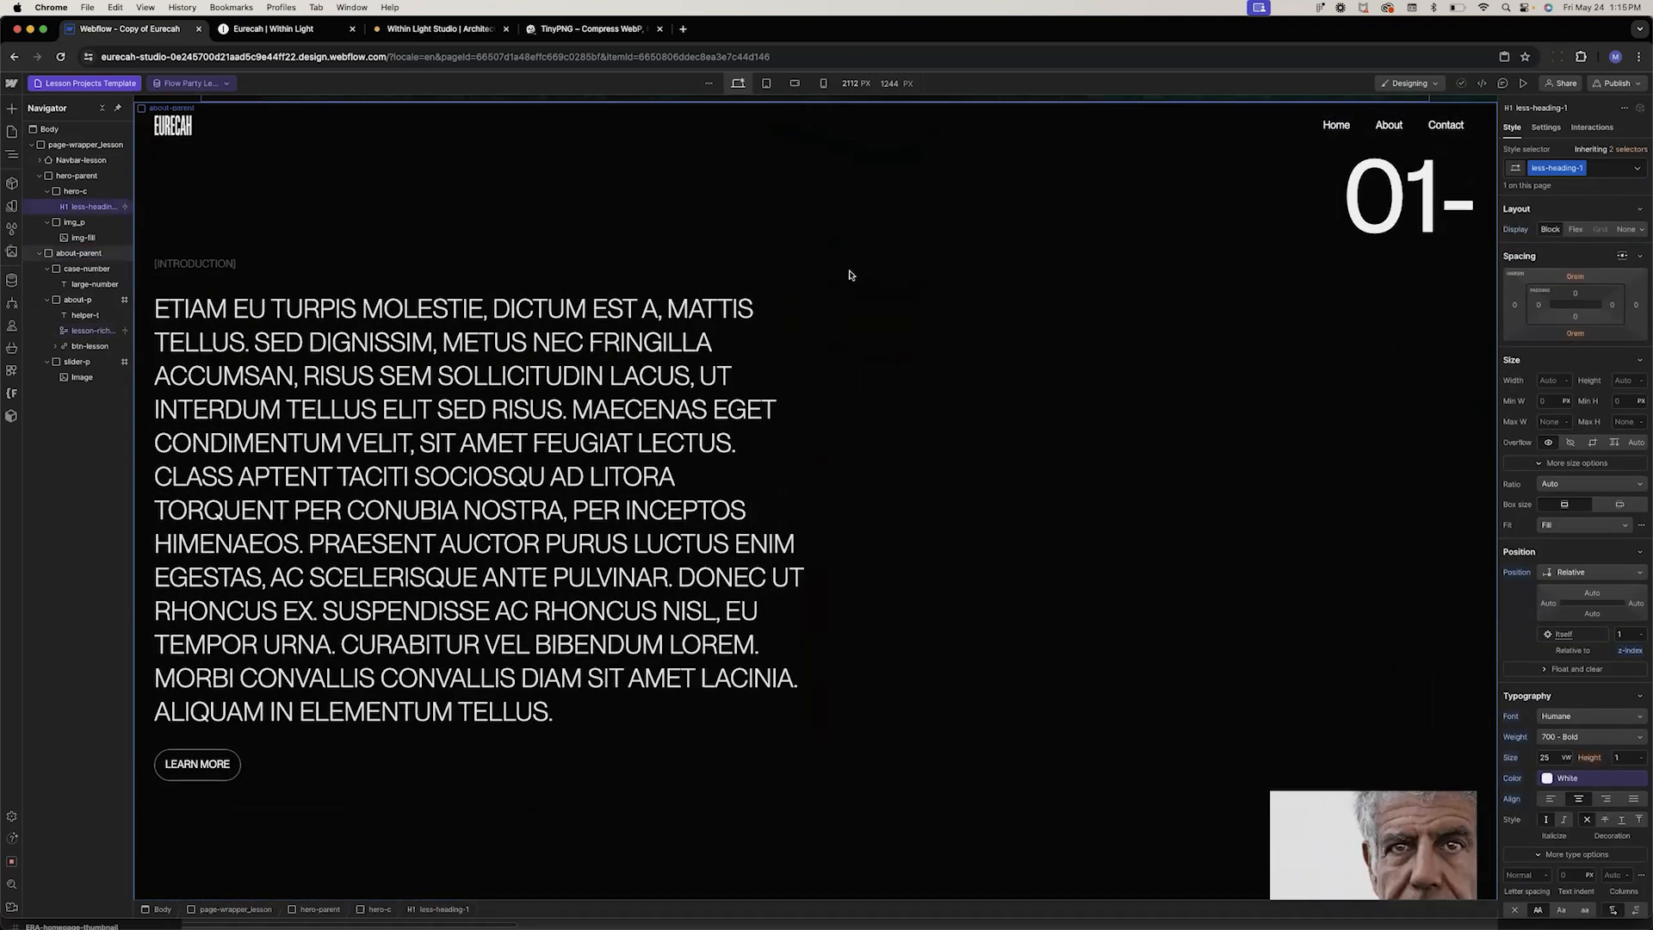
pyautogui.scroll(1, 850, 275)
pyautogui.scroll(-1, 849, 275)
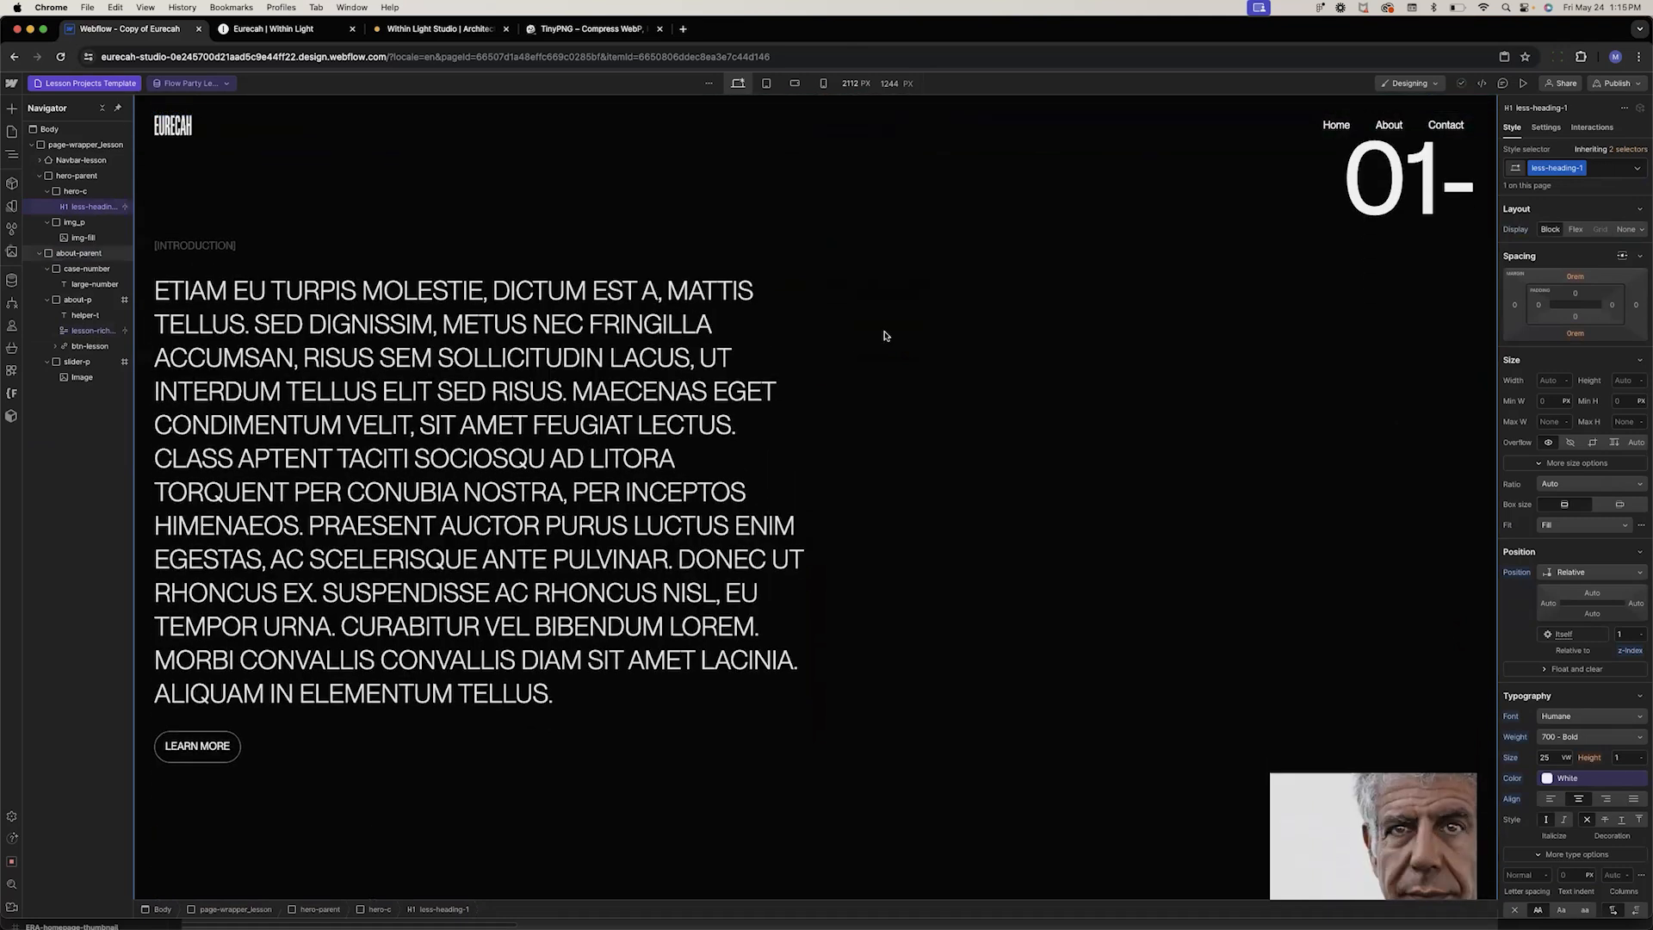
pyautogui.scroll(2, 1375, 353)
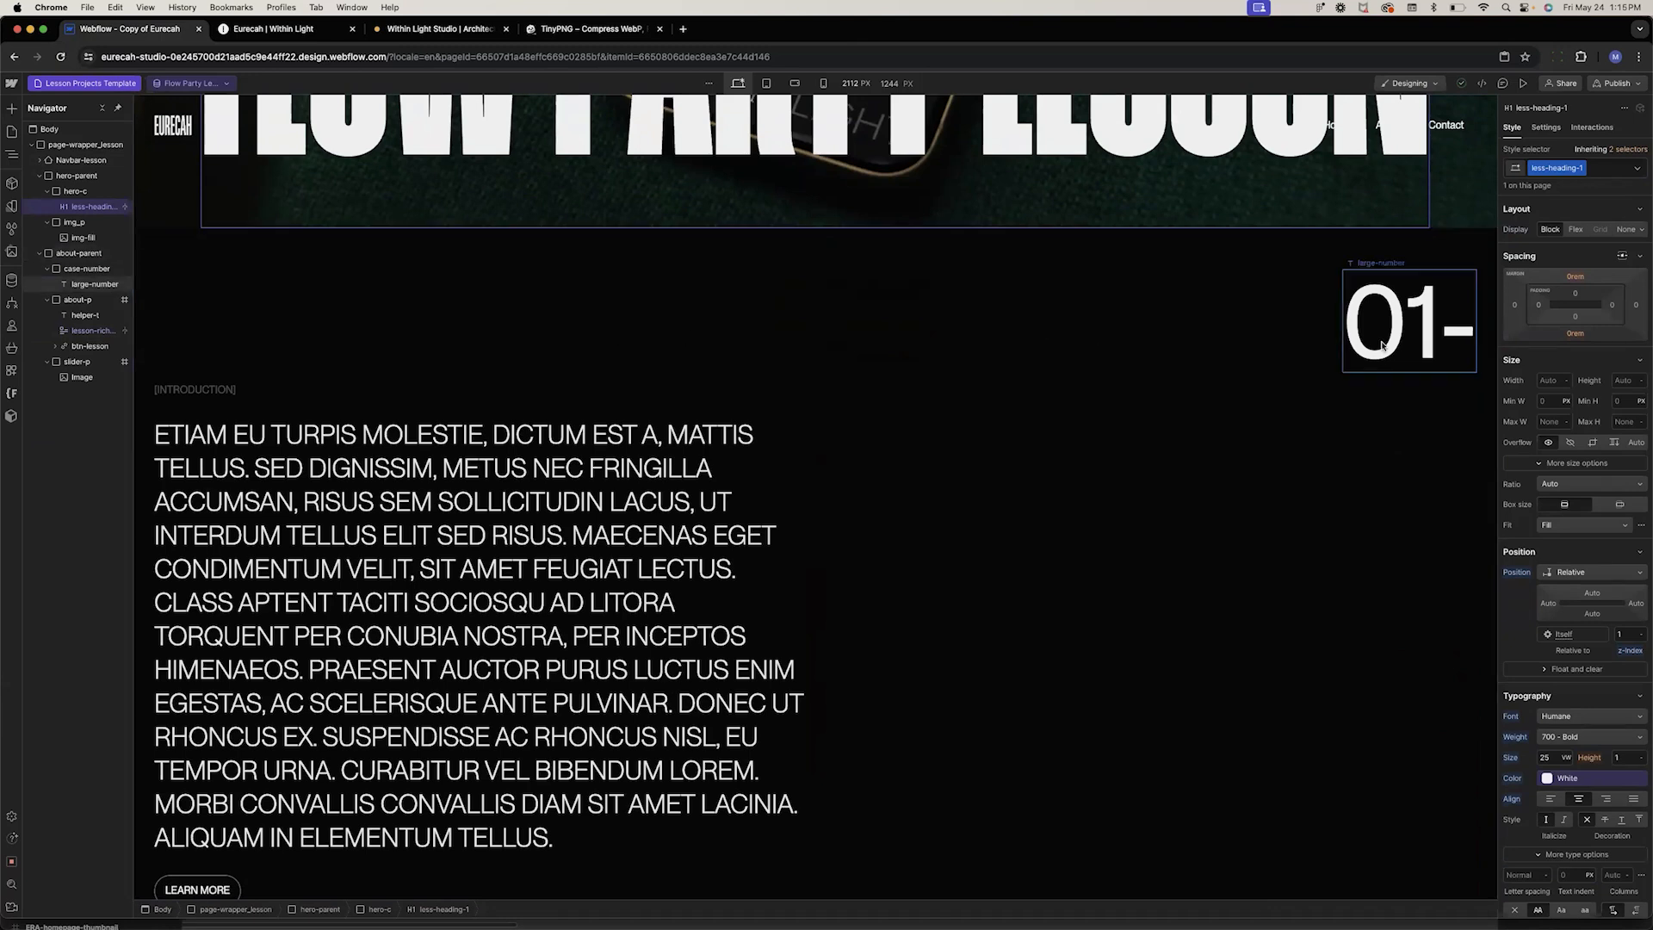
pyautogui.click(914, 297)
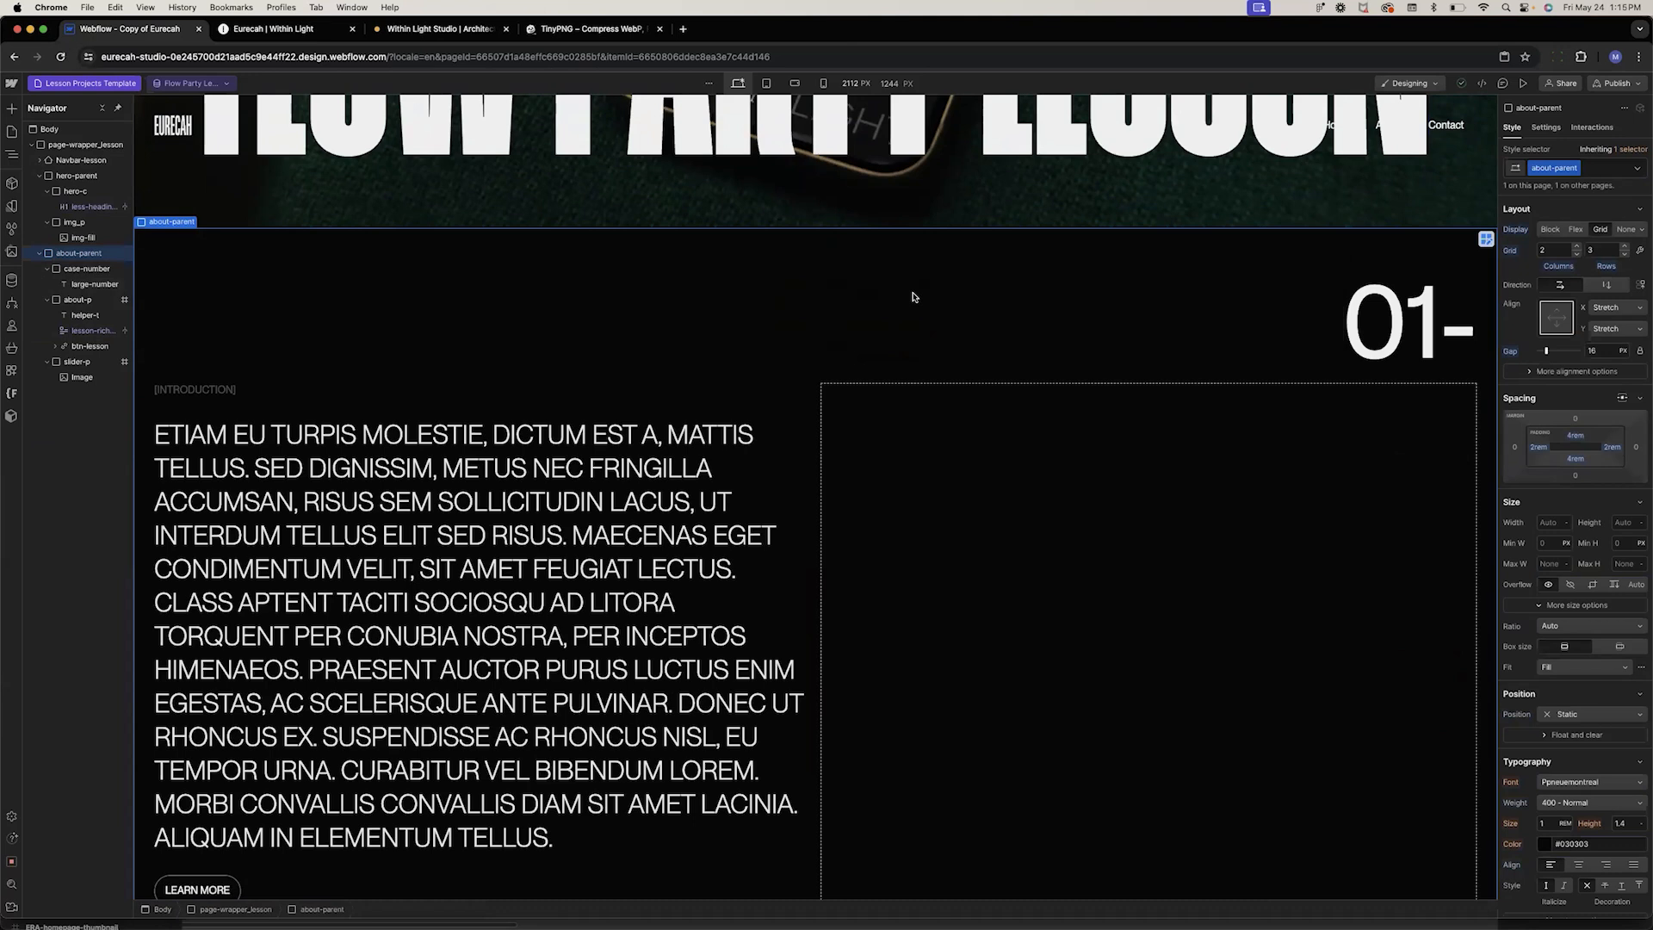
pyautogui.click(40, 253)
pyautogui.click(48, 192)
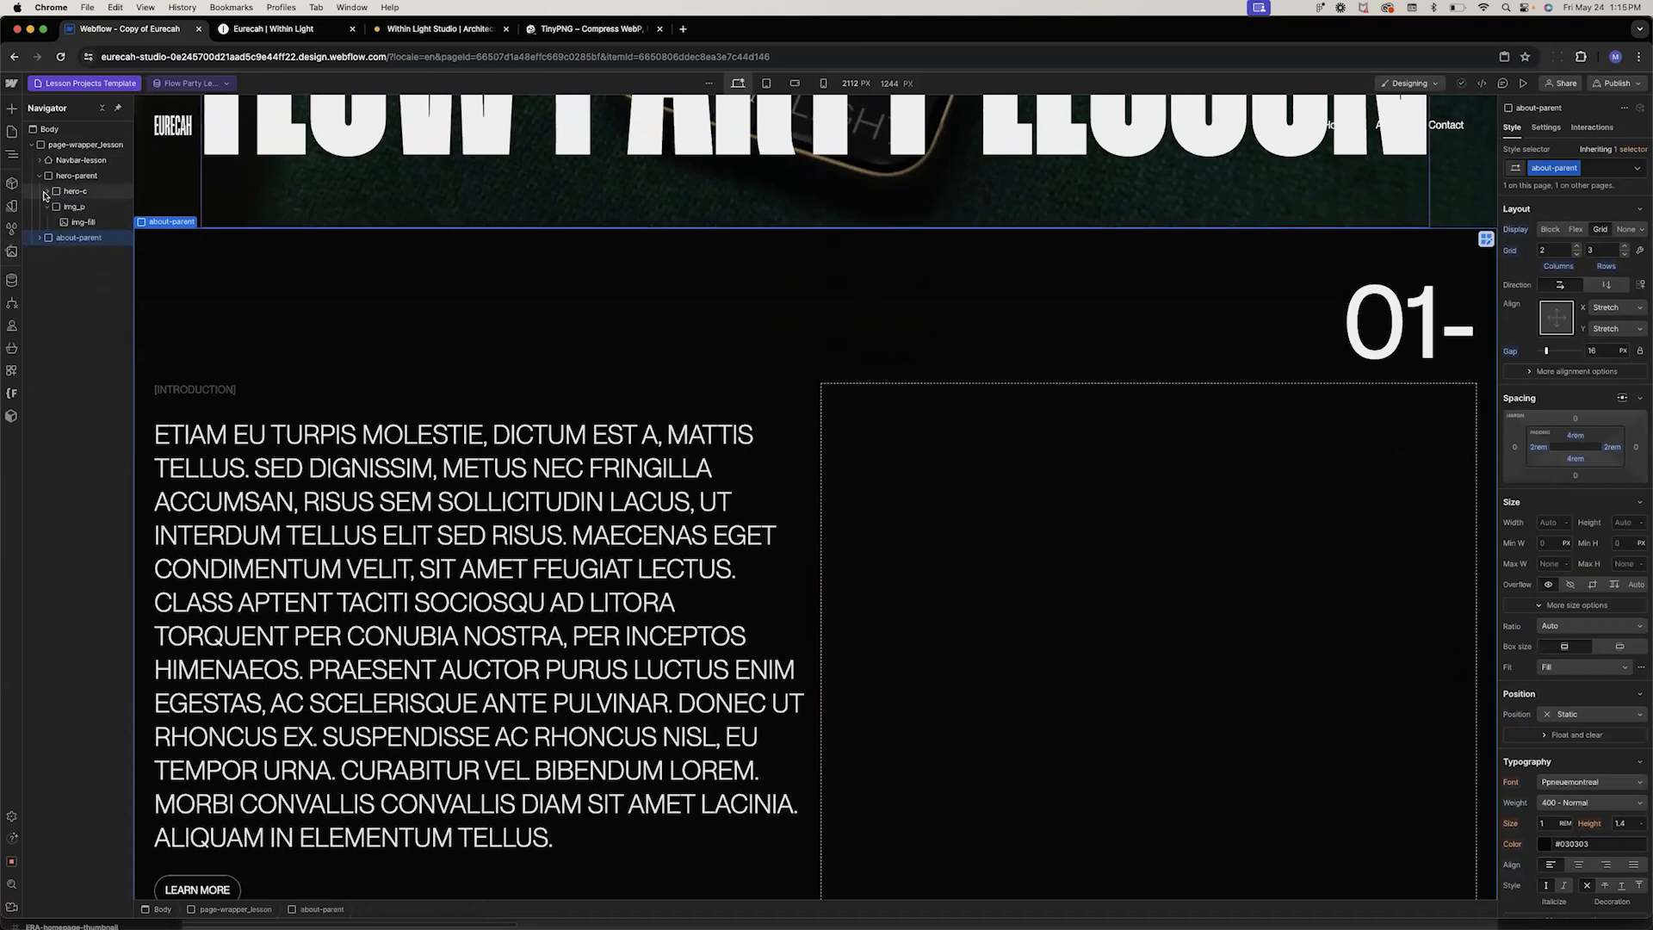
pyautogui.click(40, 177)
pyautogui.click(68, 145)
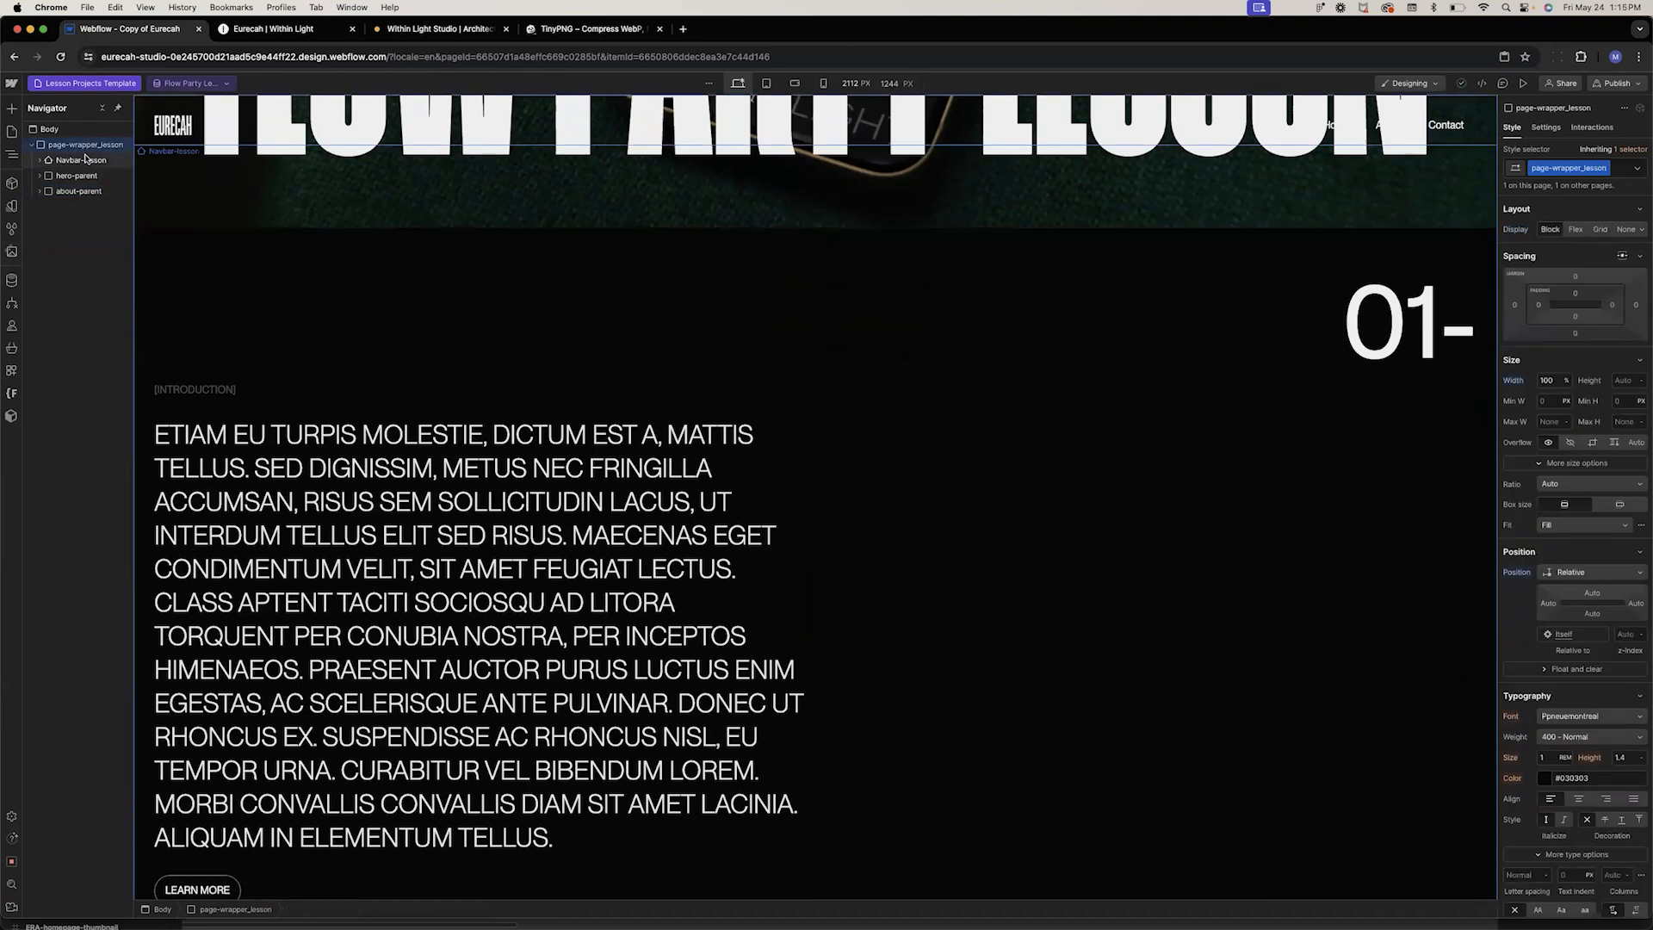
pyautogui.press('super+v')
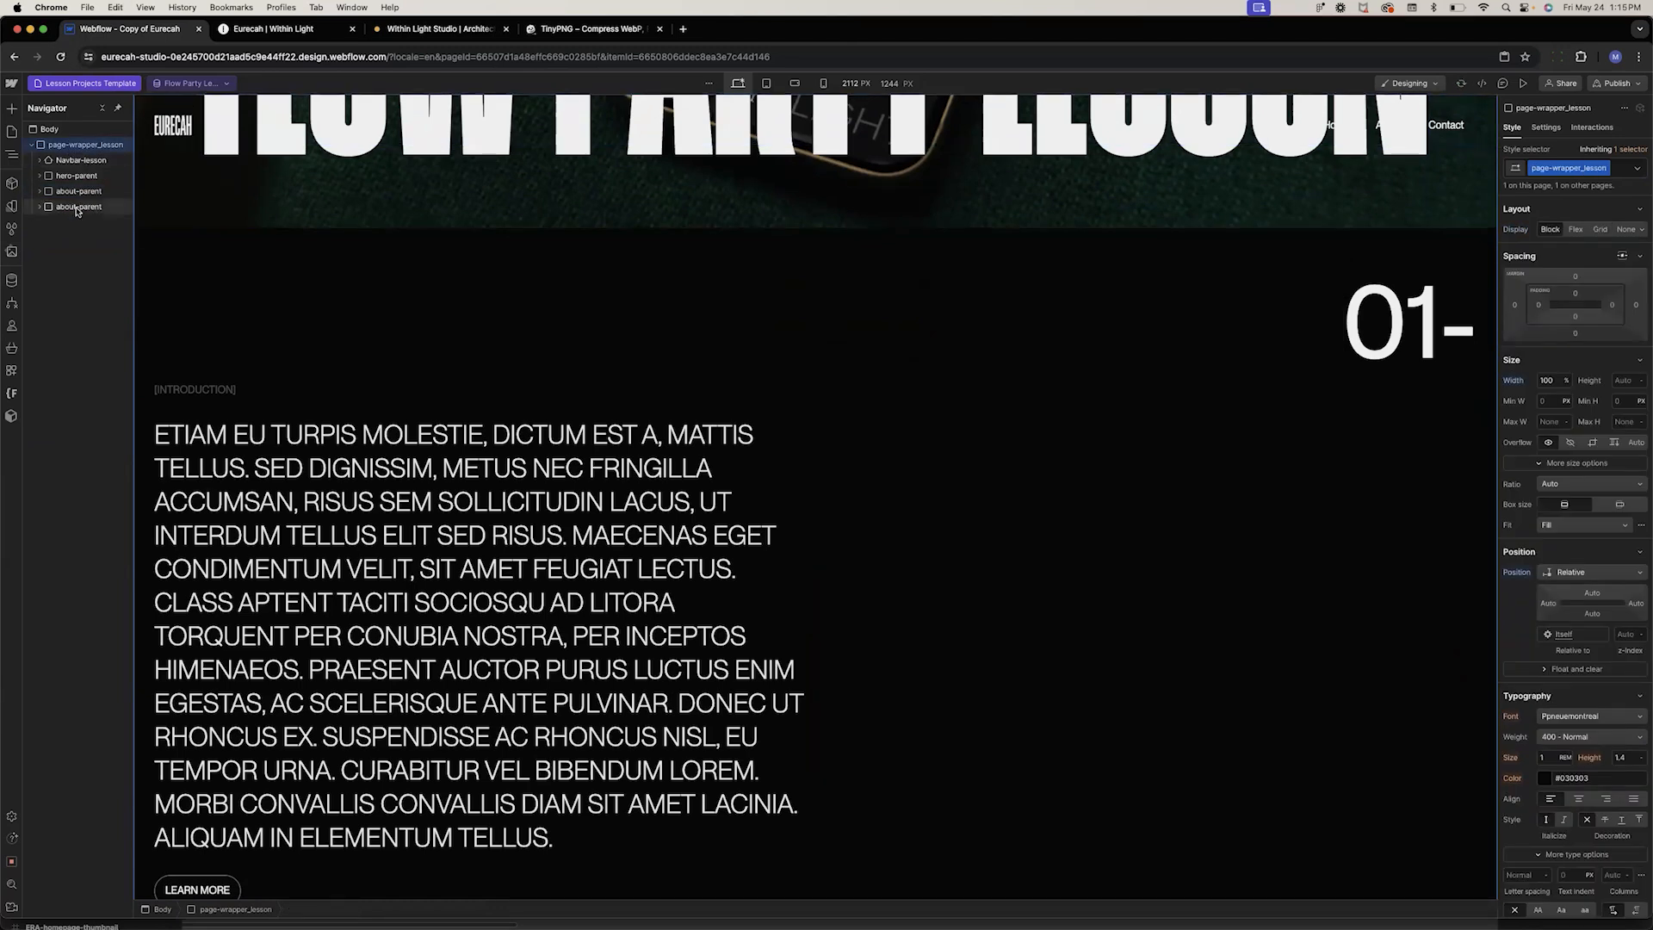
# Add an is-left combo class to the copied section's case-number and justify it to the start
pyautogui.scroll(-7, 493, 468)
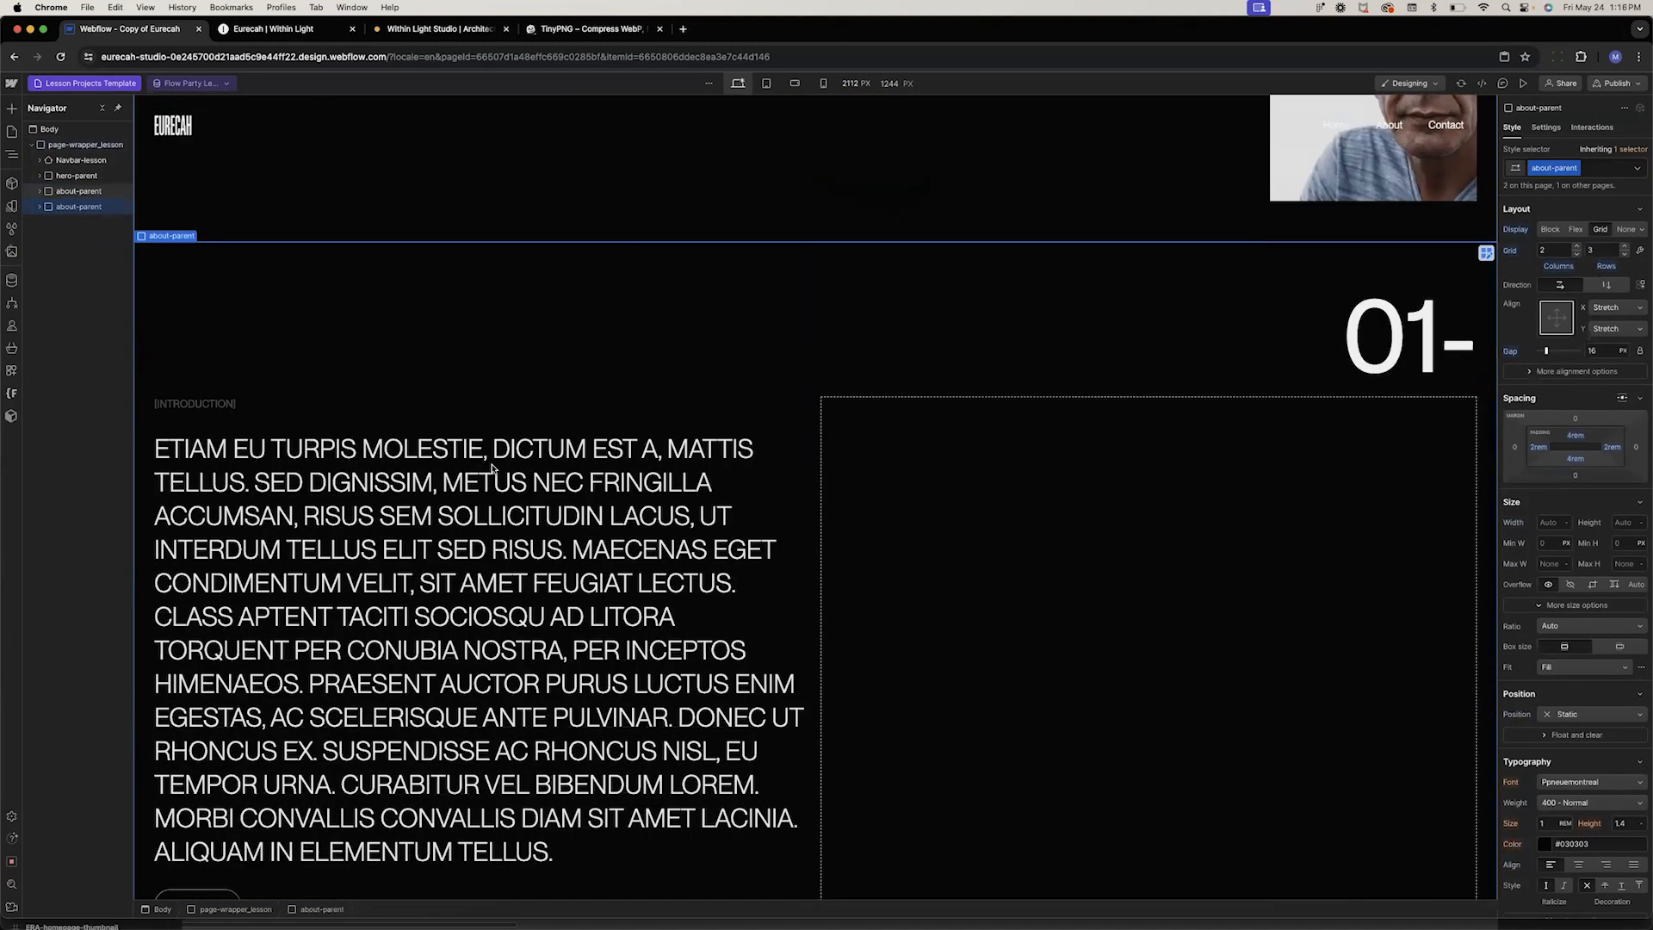
pyautogui.click(1399, 240)
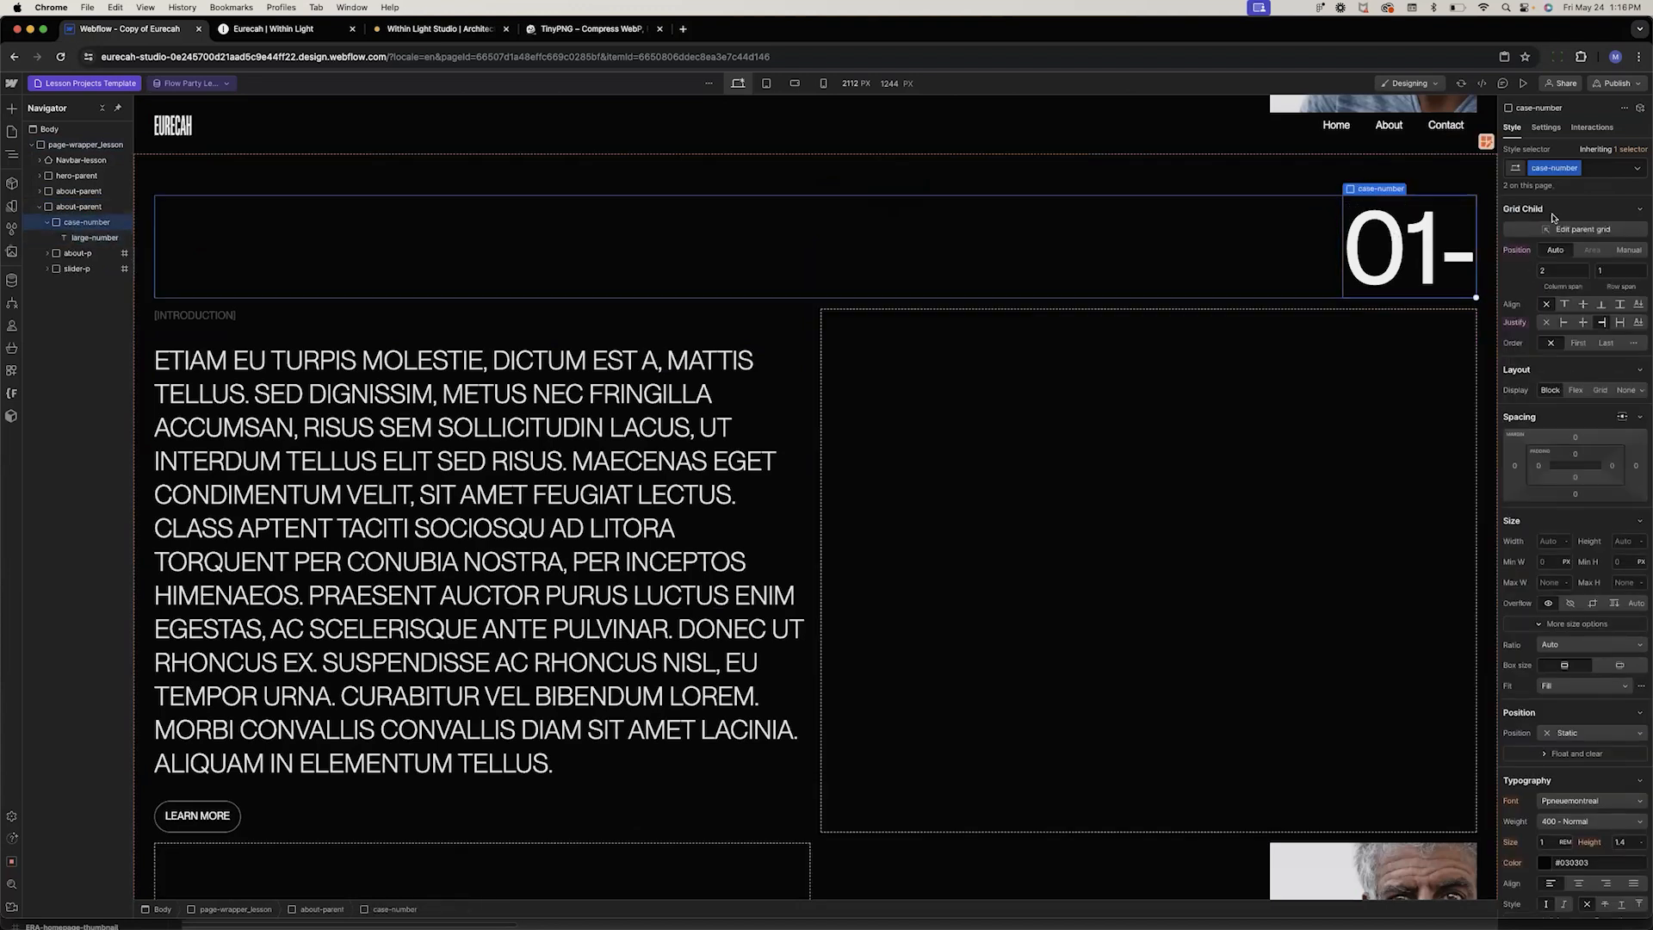
pyautogui.click(1595, 167)
pyautogui.write('is')
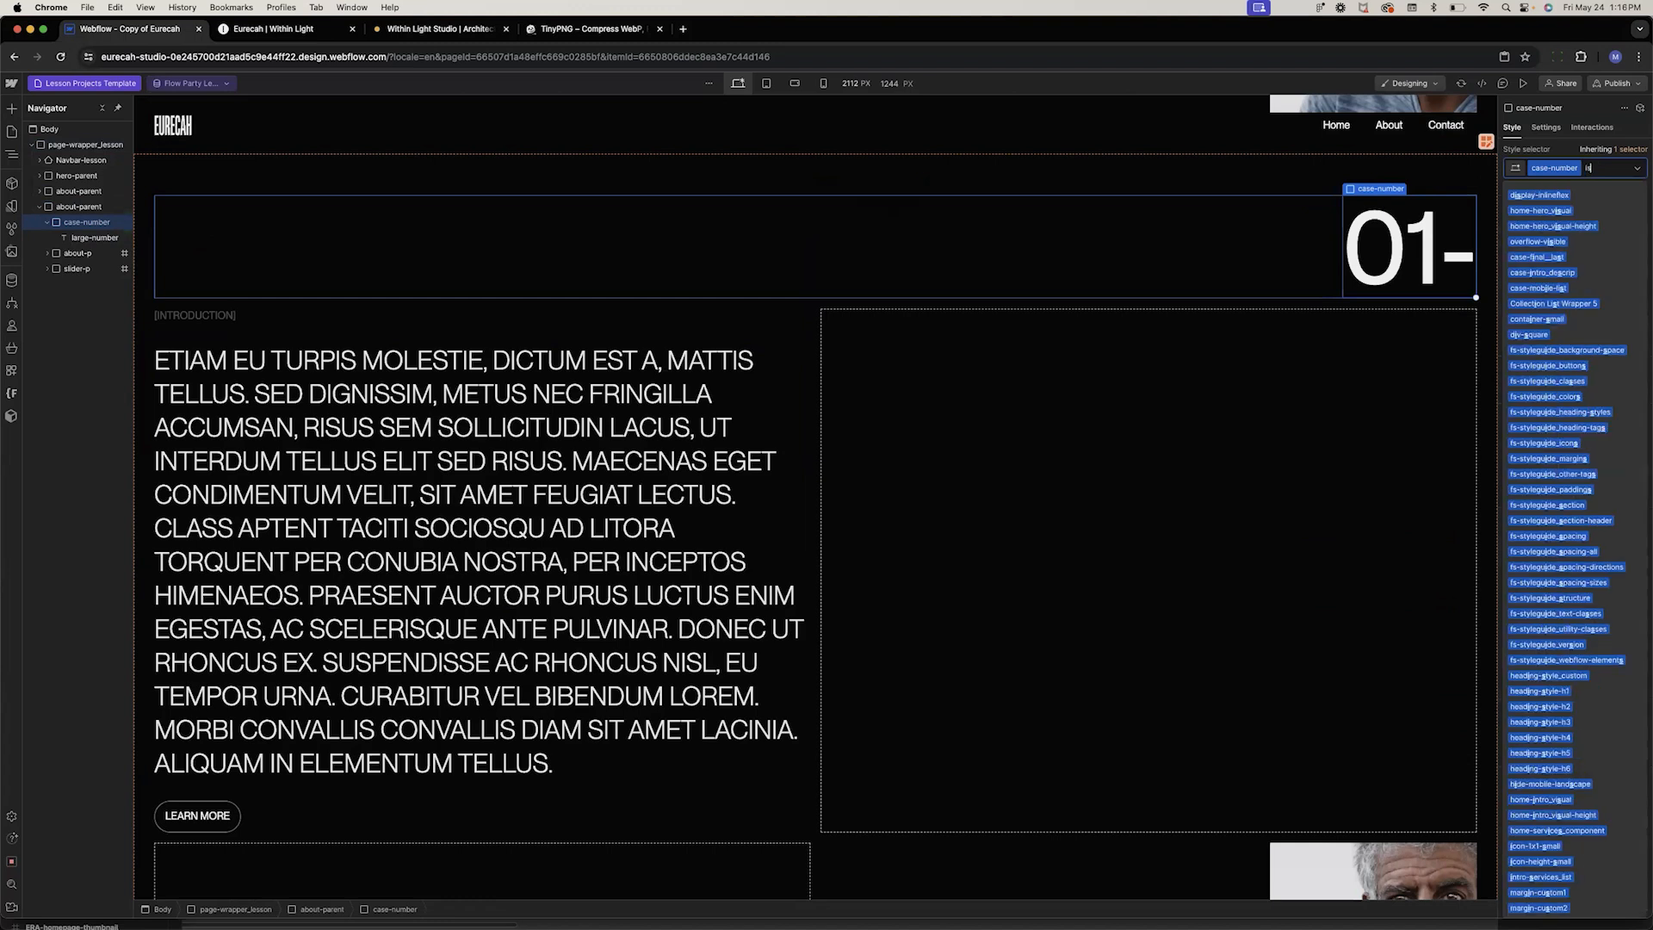
pyautogui.write('-left')
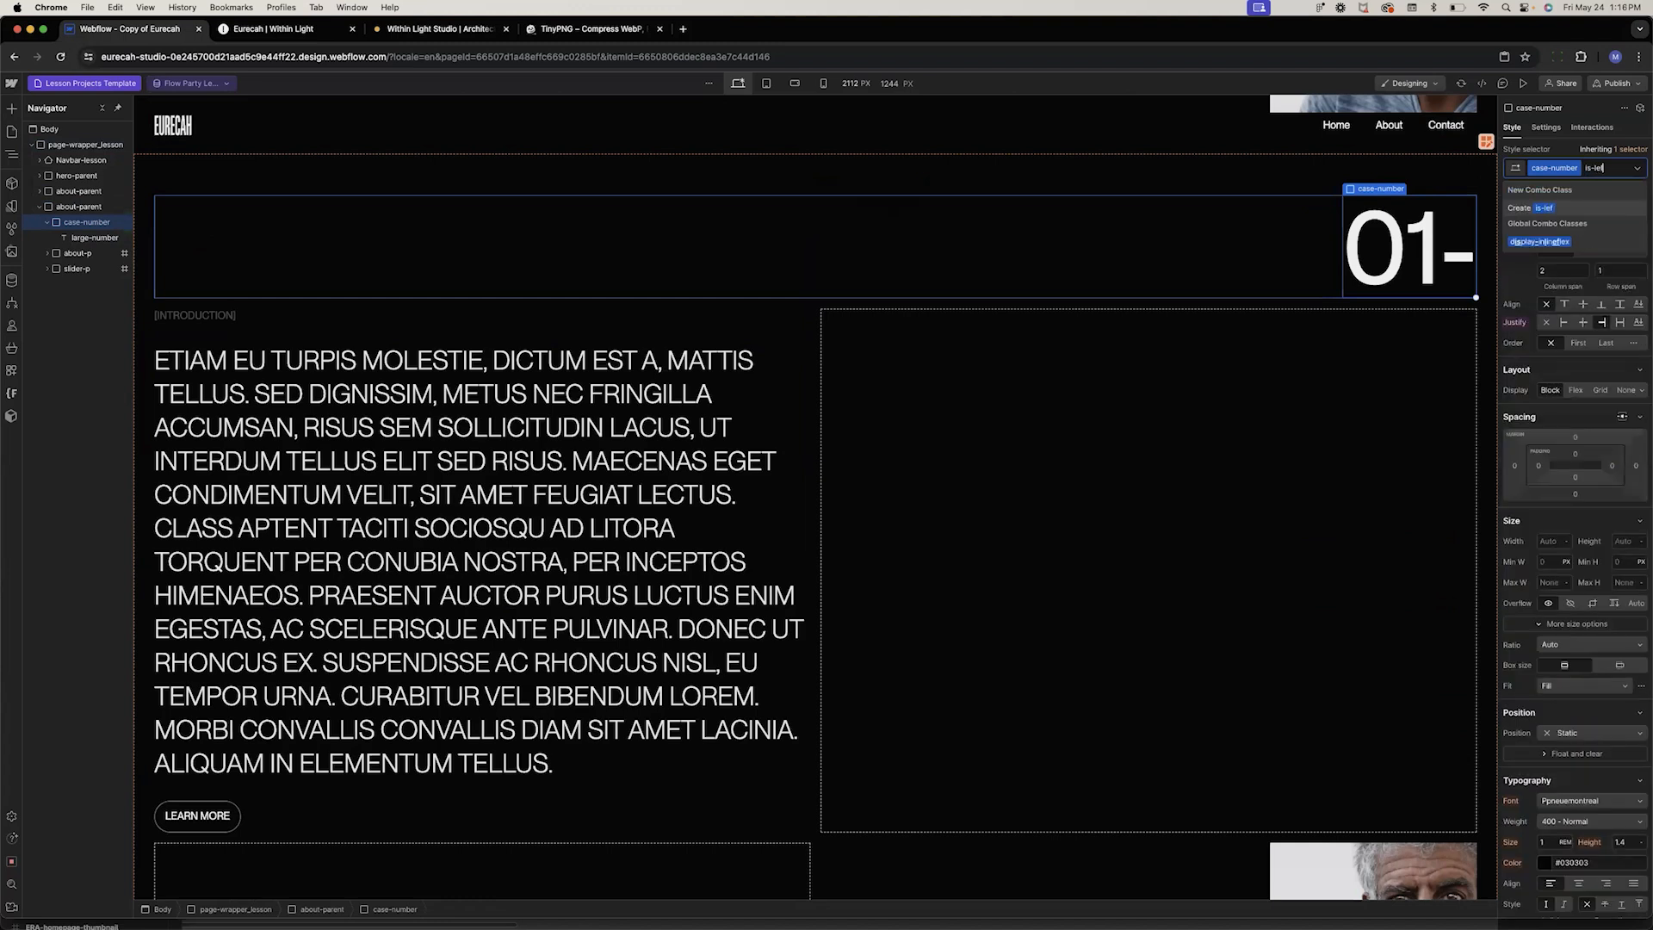
pyautogui.press('Return')
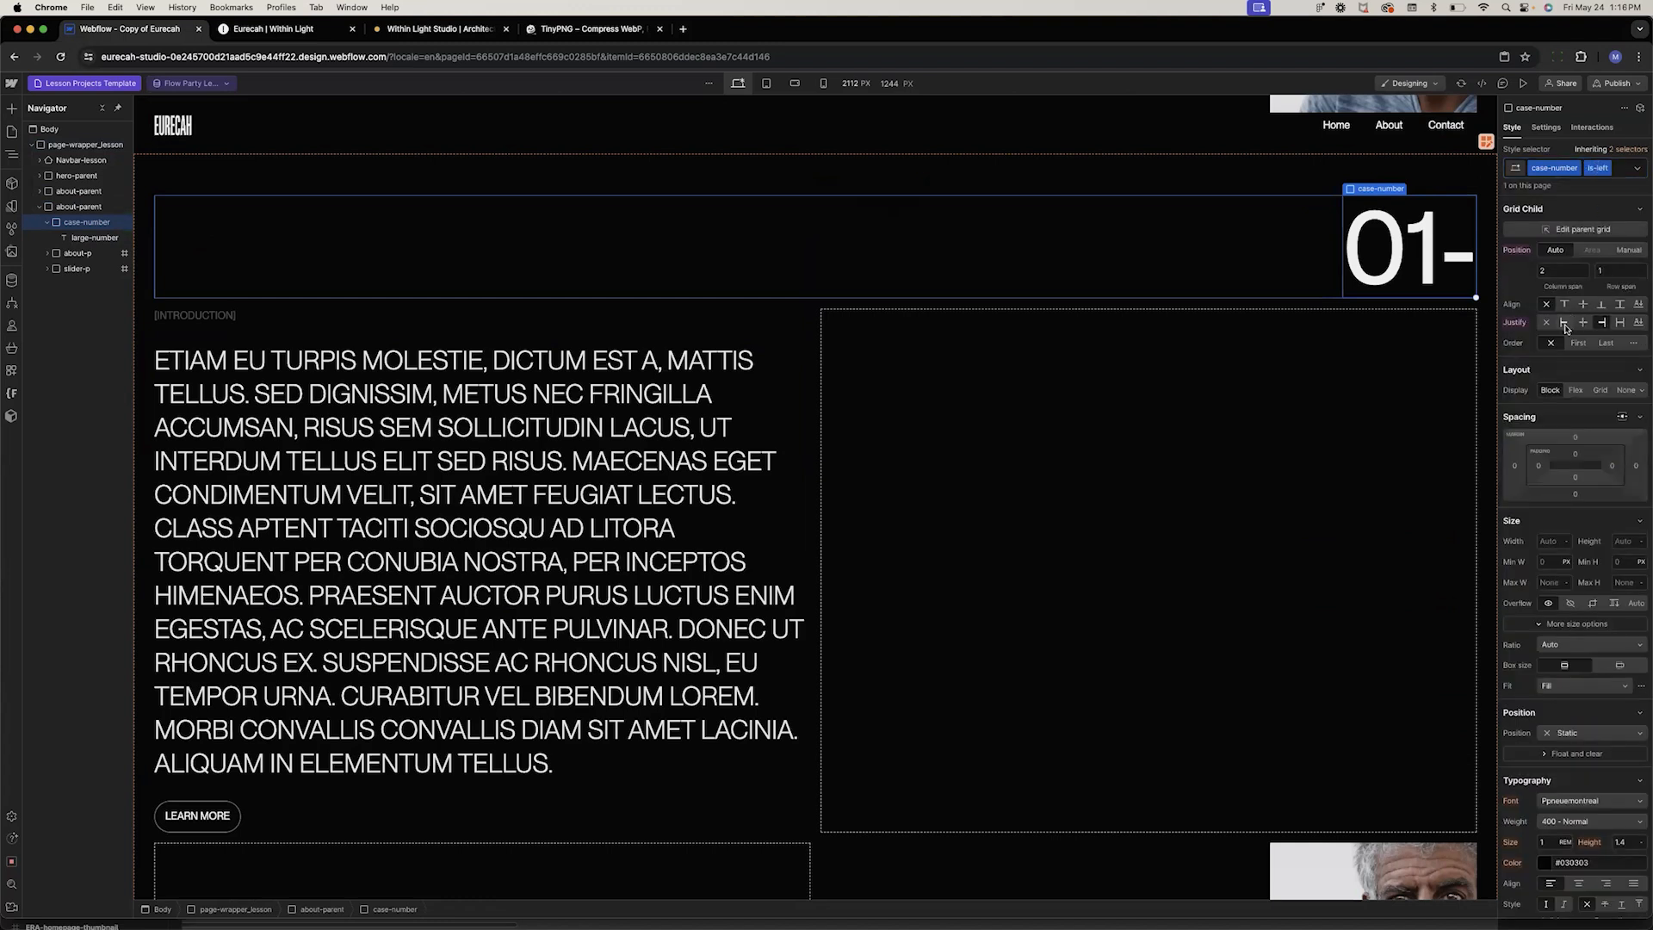
pyautogui.click(1564, 322)
# Place the copied section's about-p text block in grid column 2
pyautogui.click(729, 321)
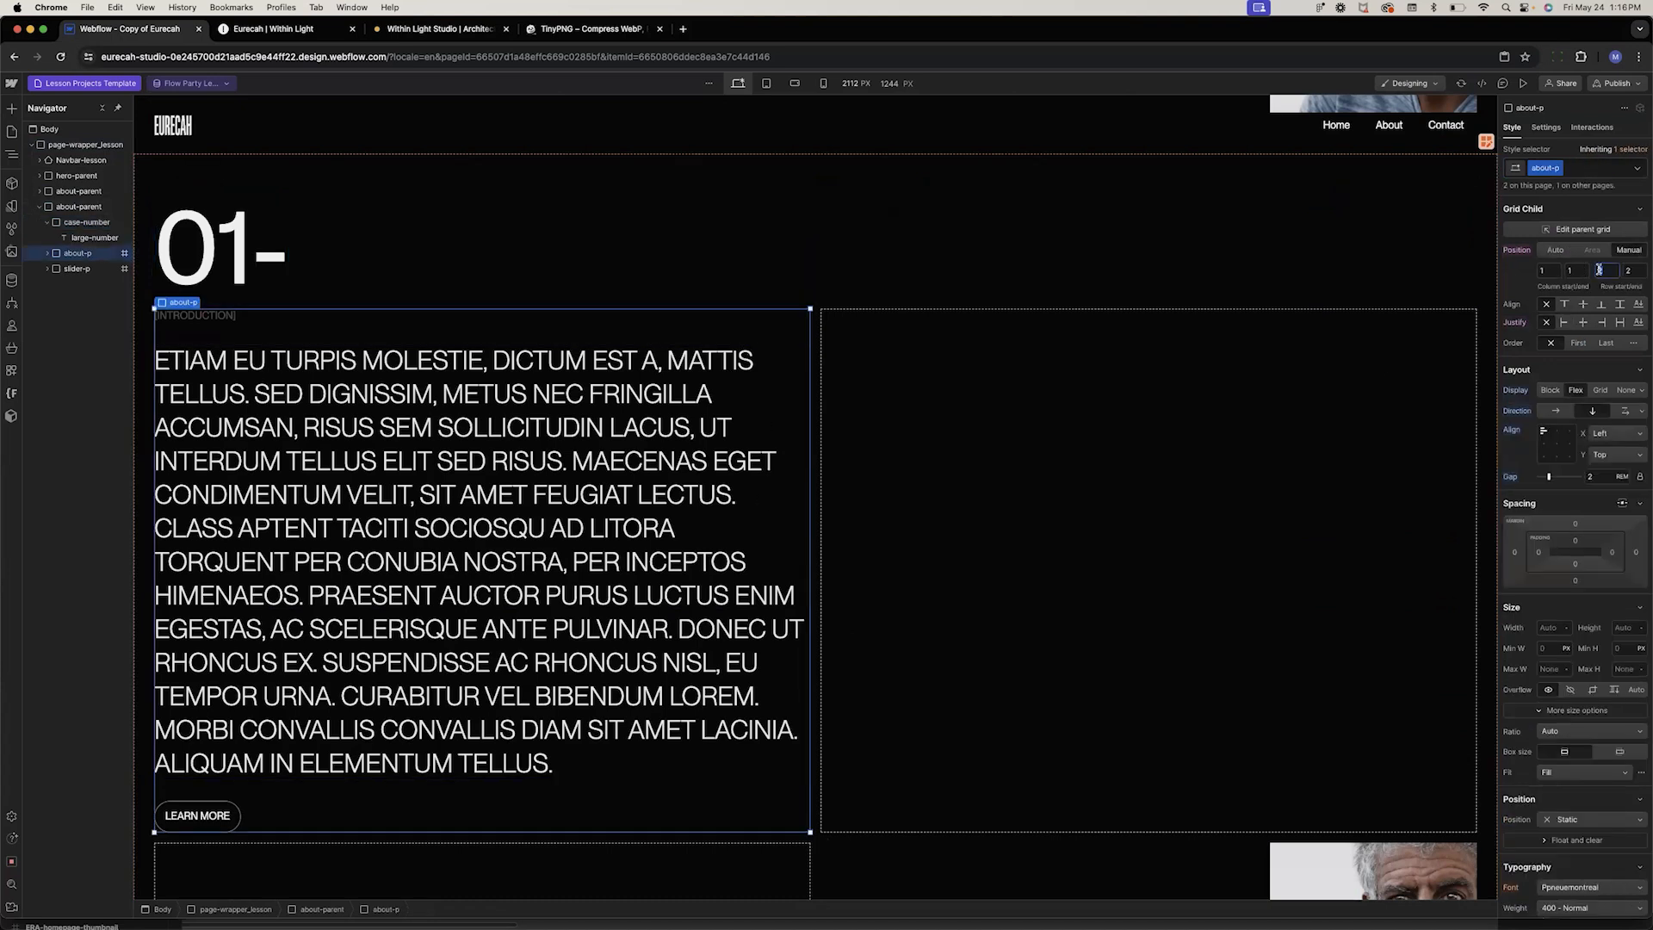
pyautogui.click(1545, 271)
pyautogui.write('2')
pyautogui.press('Tab')
pyautogui.press('Tab')
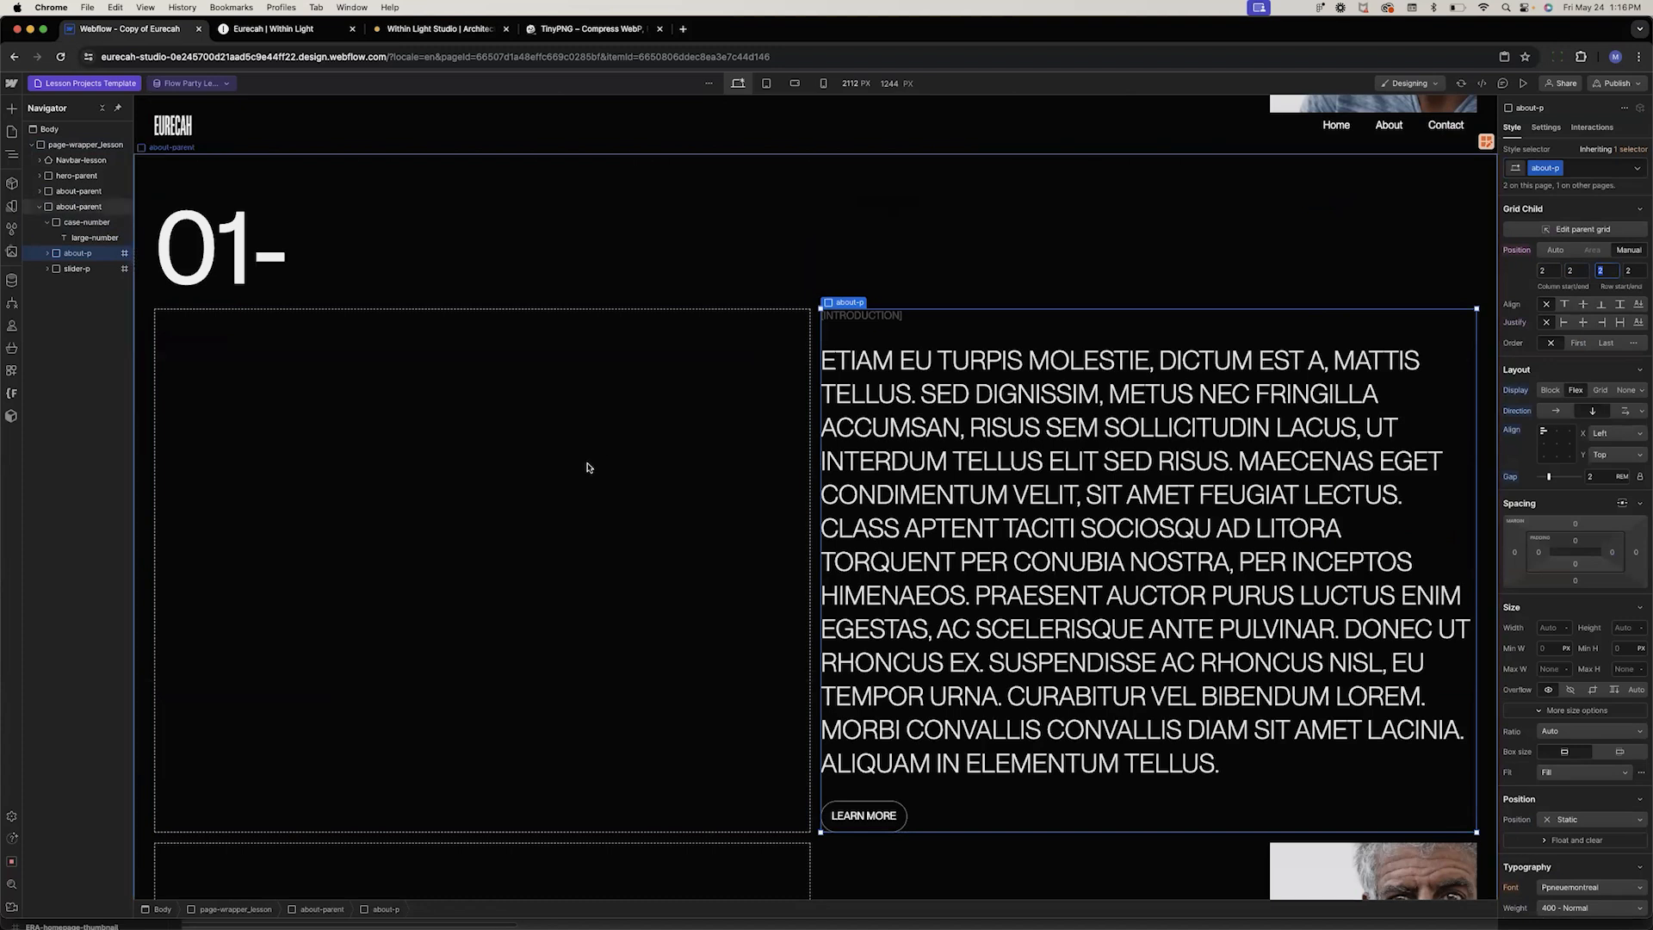
pyautogui.scroll(-3, 588, 468)
pyautogui.click(1285, 665)
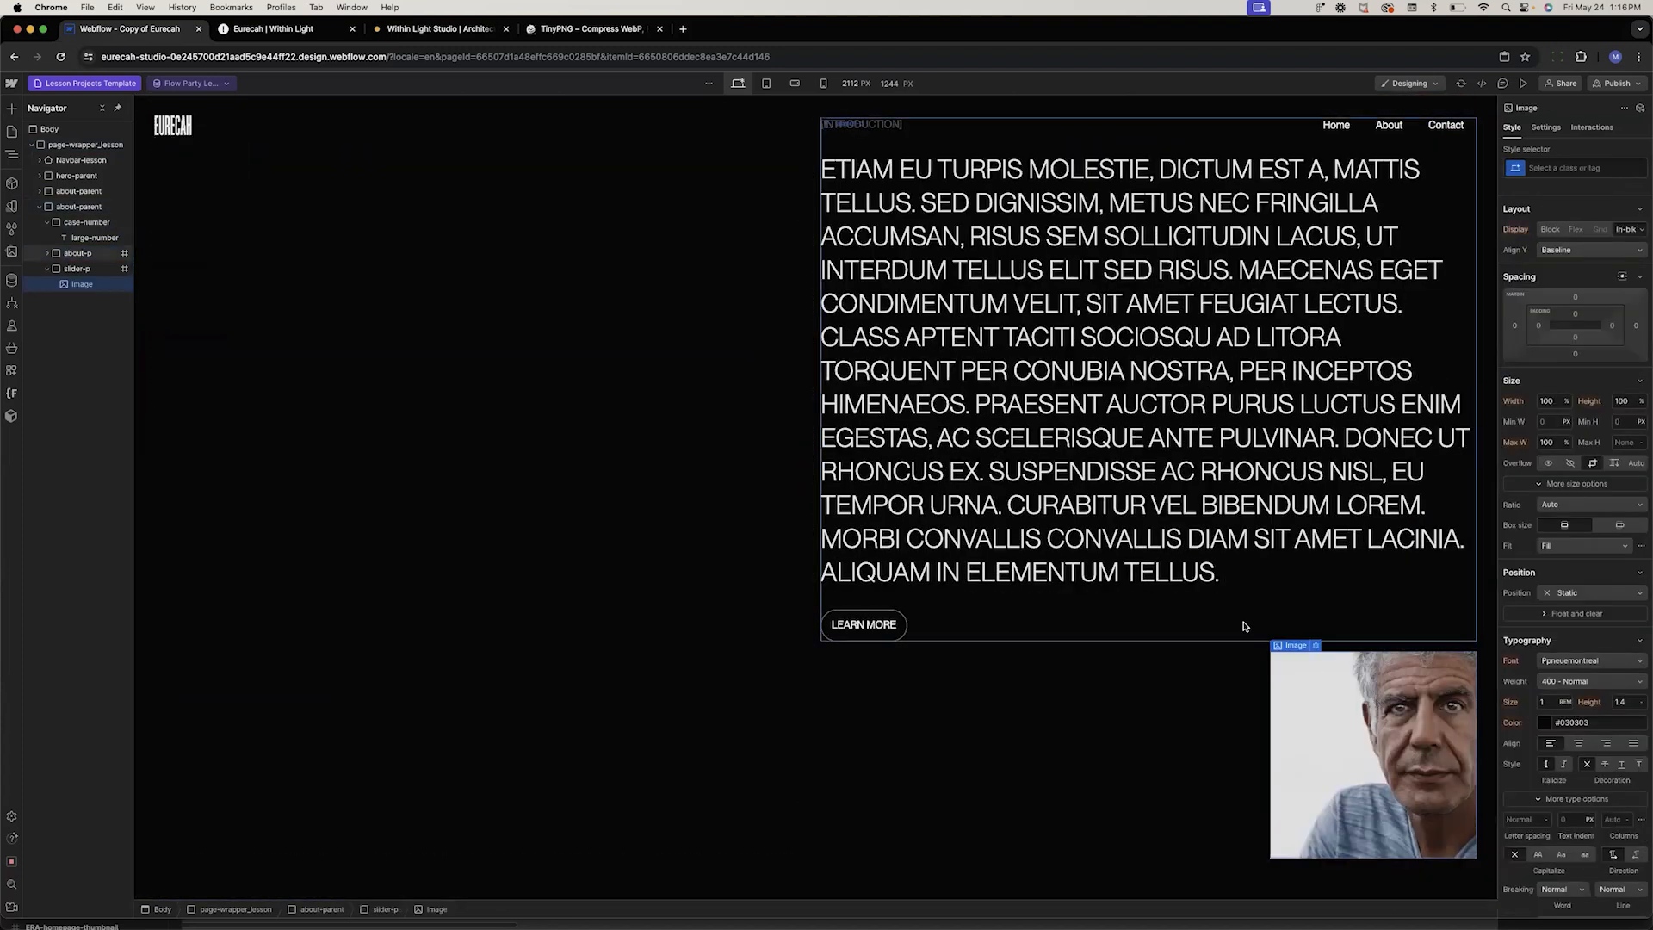
pyautogui.click(1293, 634)
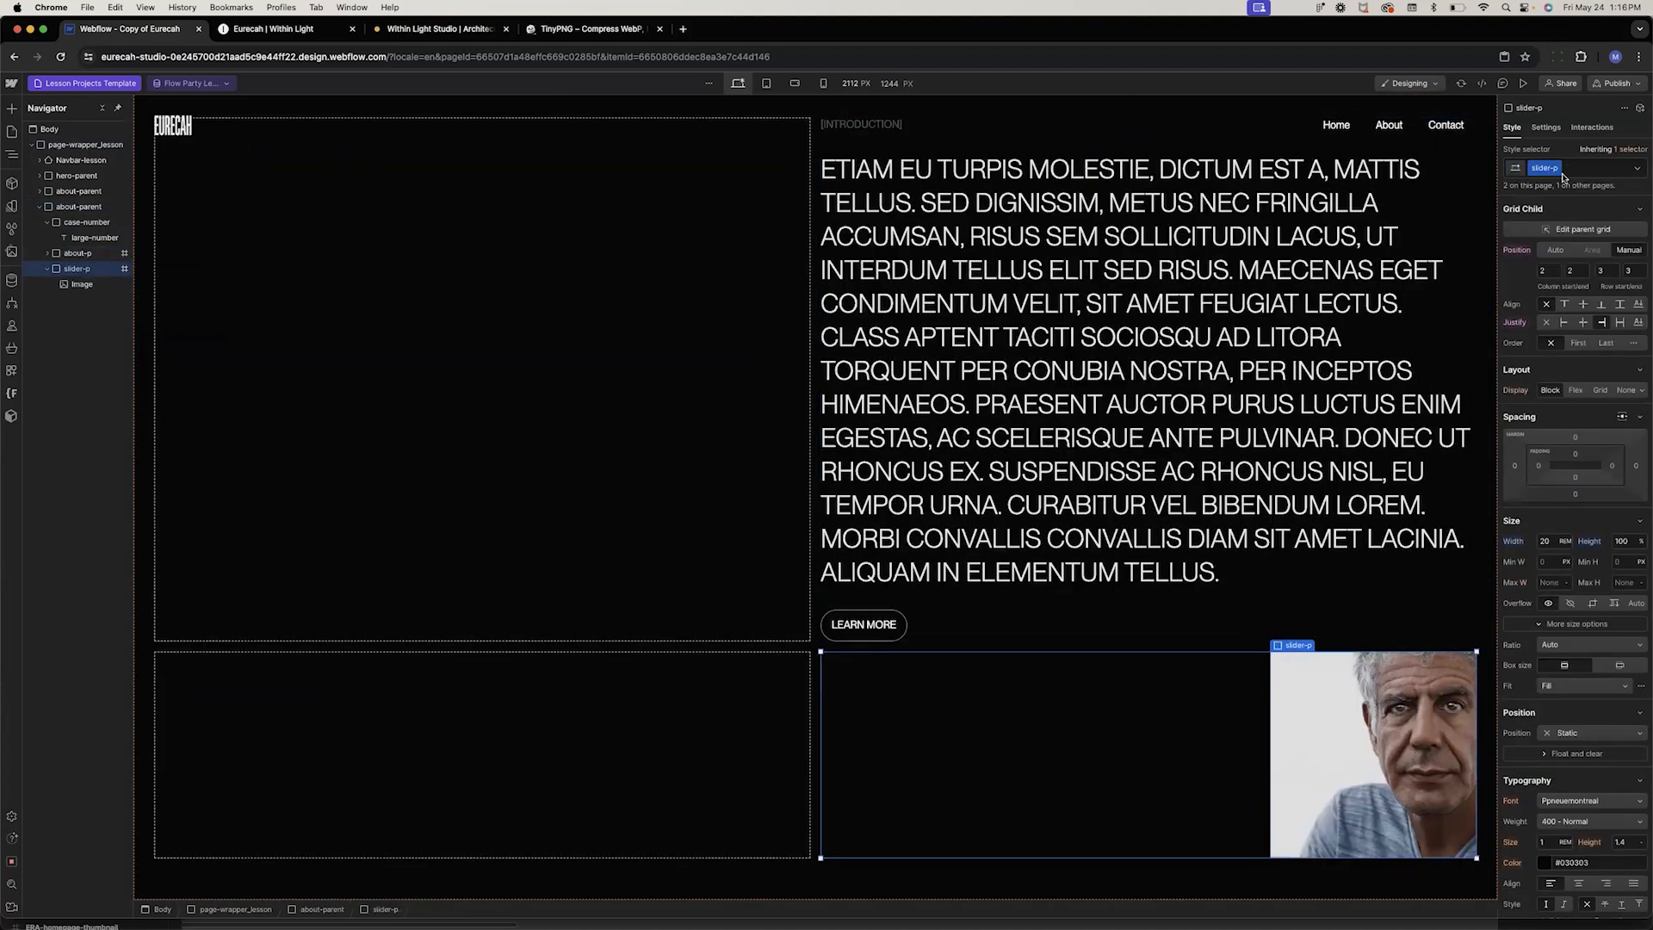
pyautogui.click(1544, 272)
pyautogui.press('Tab')
pyautogui.write('1')
pyautogui.press('Tab')
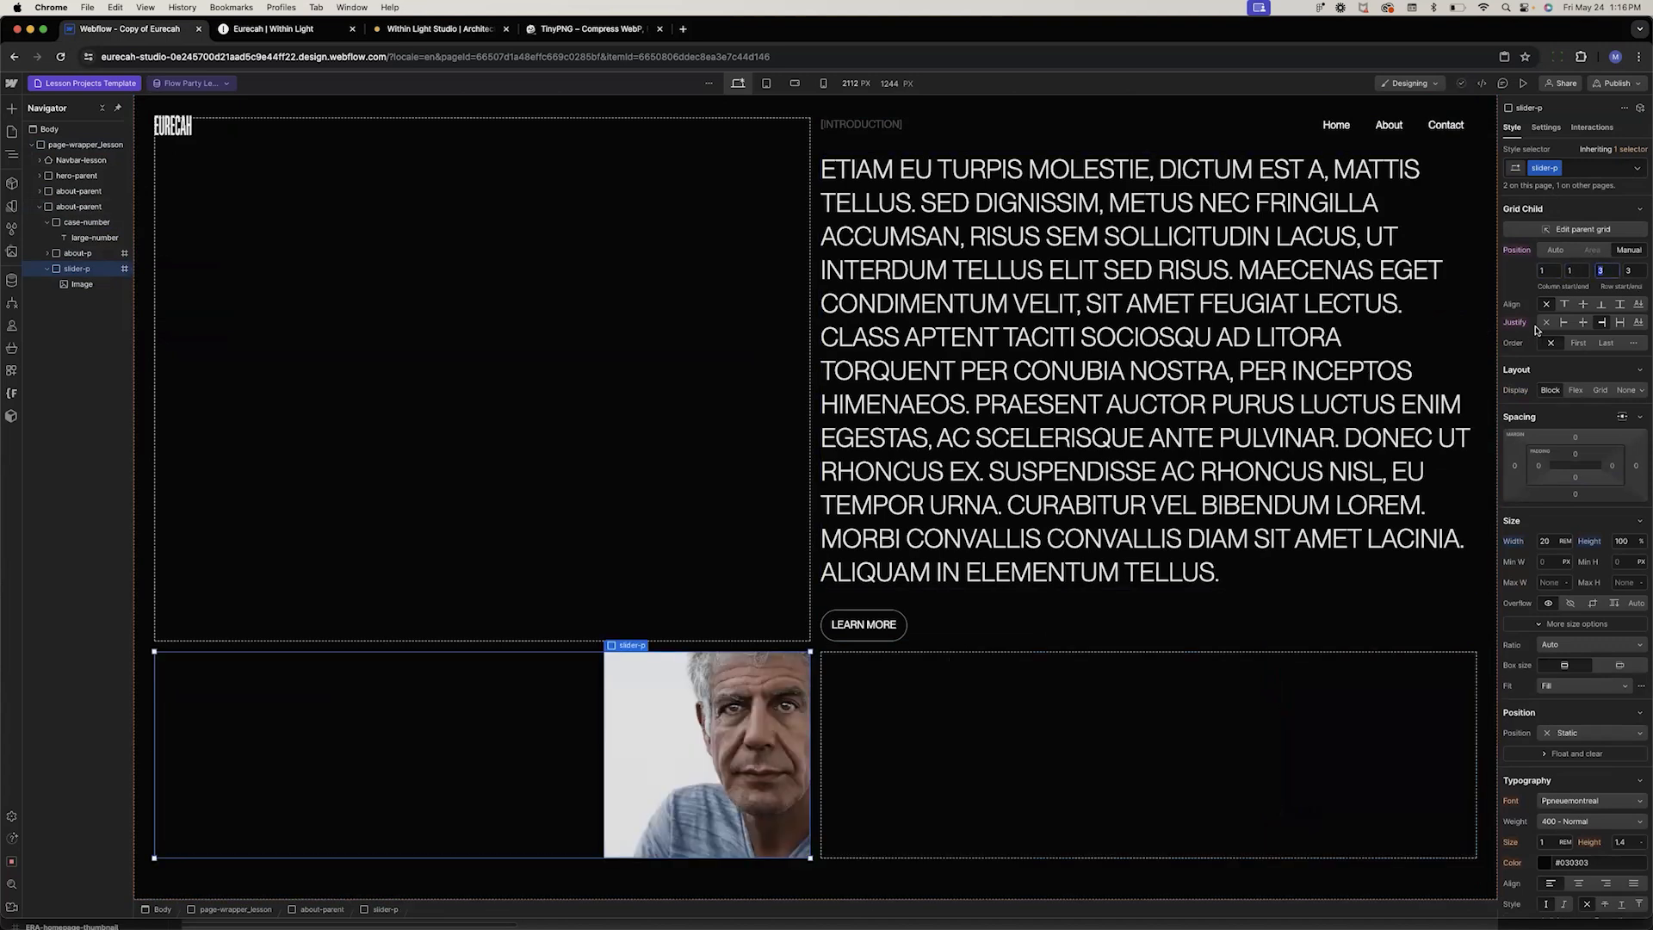
pyautogui.press('super+z')
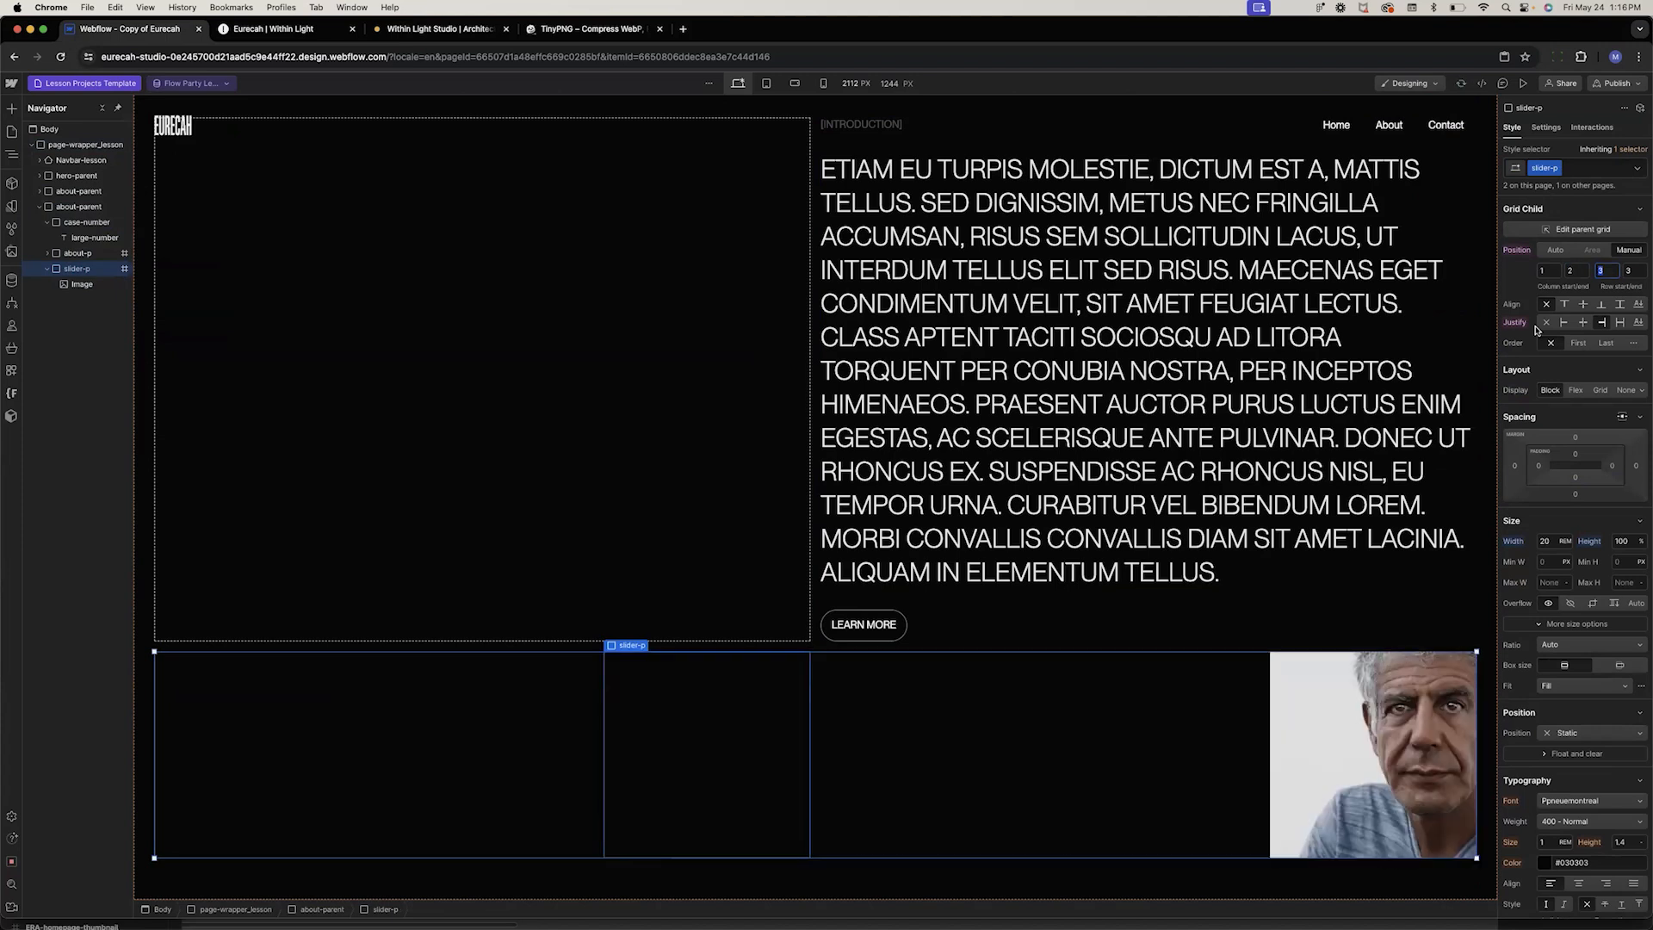
# Add an is-right combo class to the copied section's slider-p
pyautogui.click(1581, 170)
pyautogui.write('is-right')
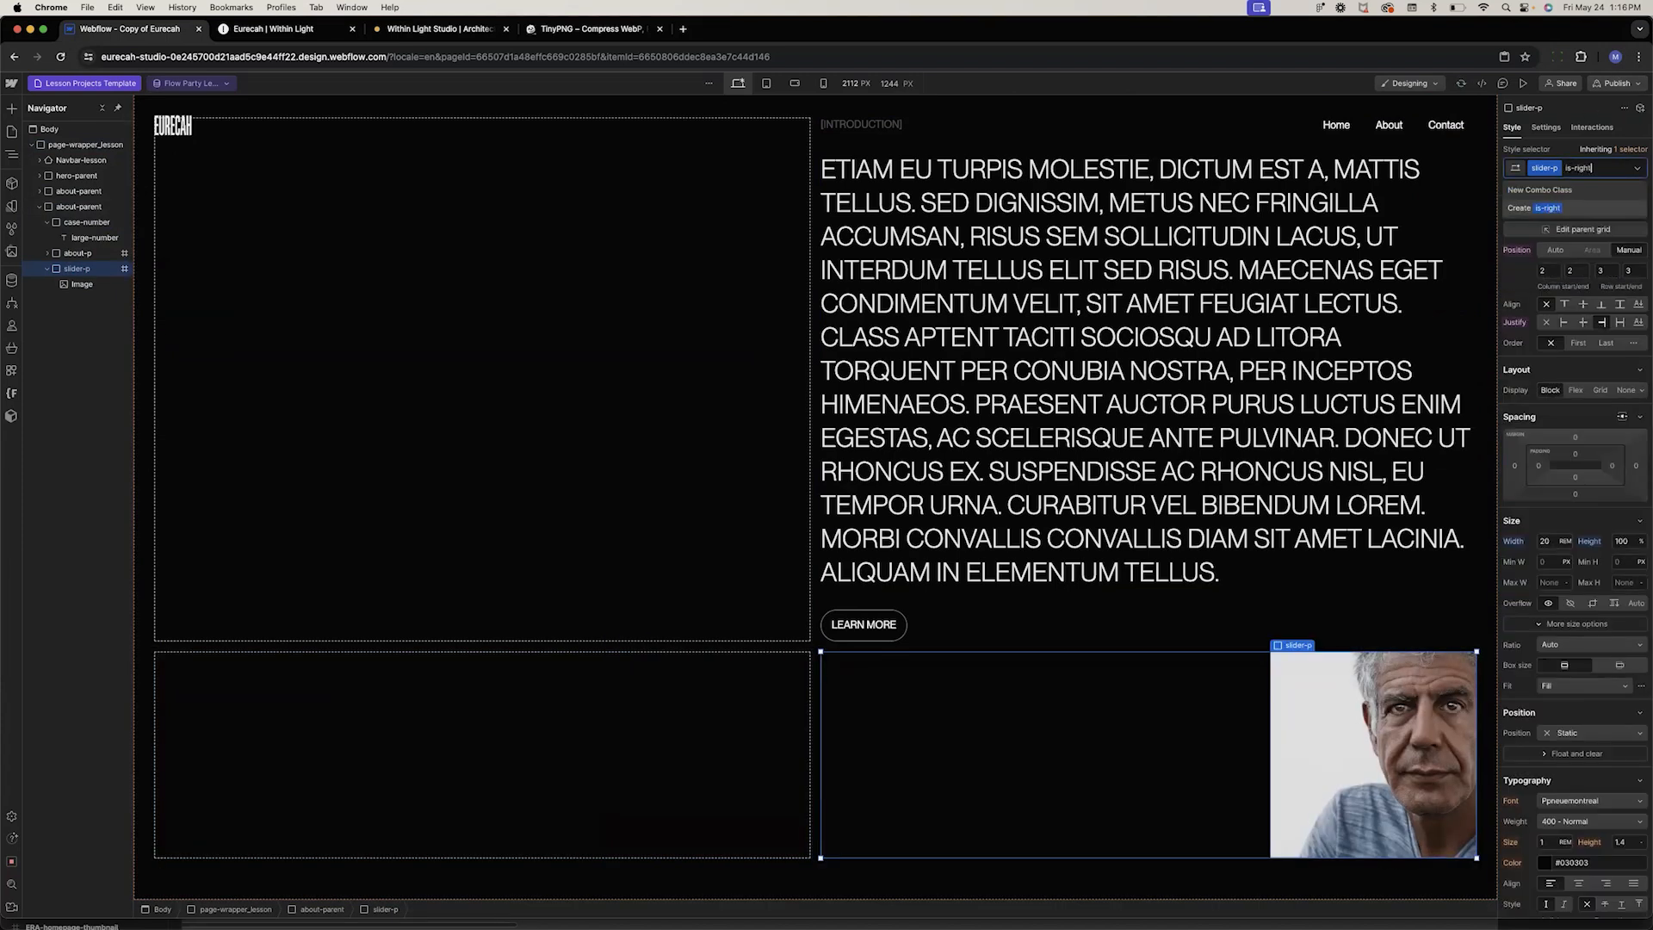
pyautogui.press('Return')
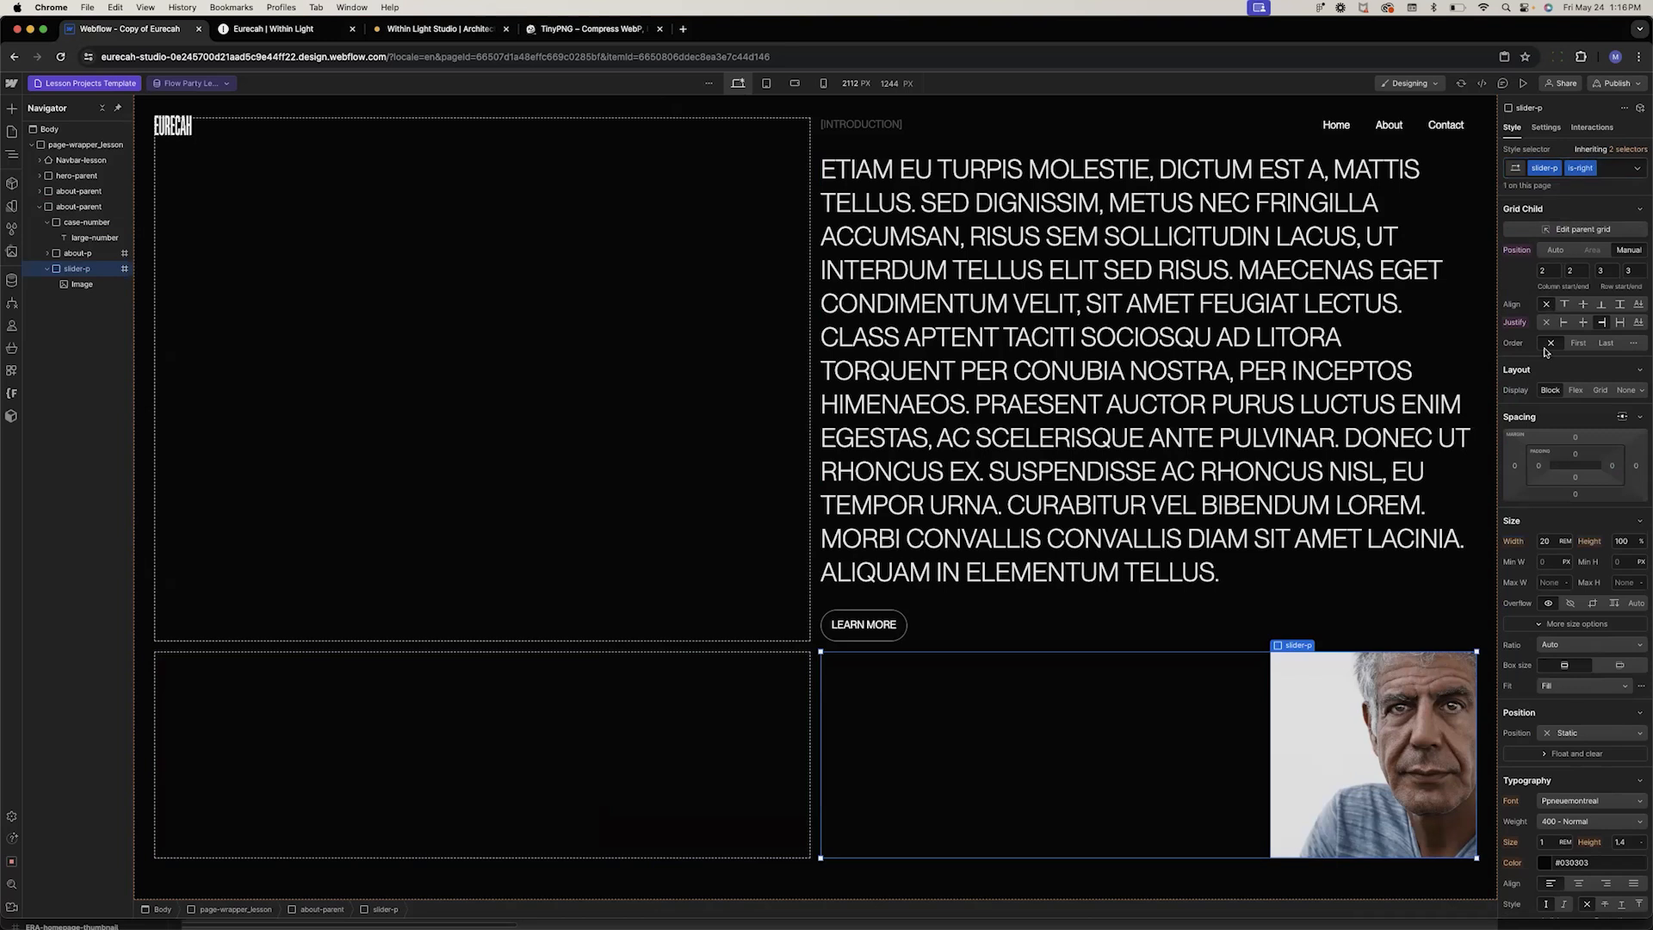
# Place the is-right slider in grid column 1 and justify it to the start
pyautogui.click(1553, 271)
pyautogui.write('1')
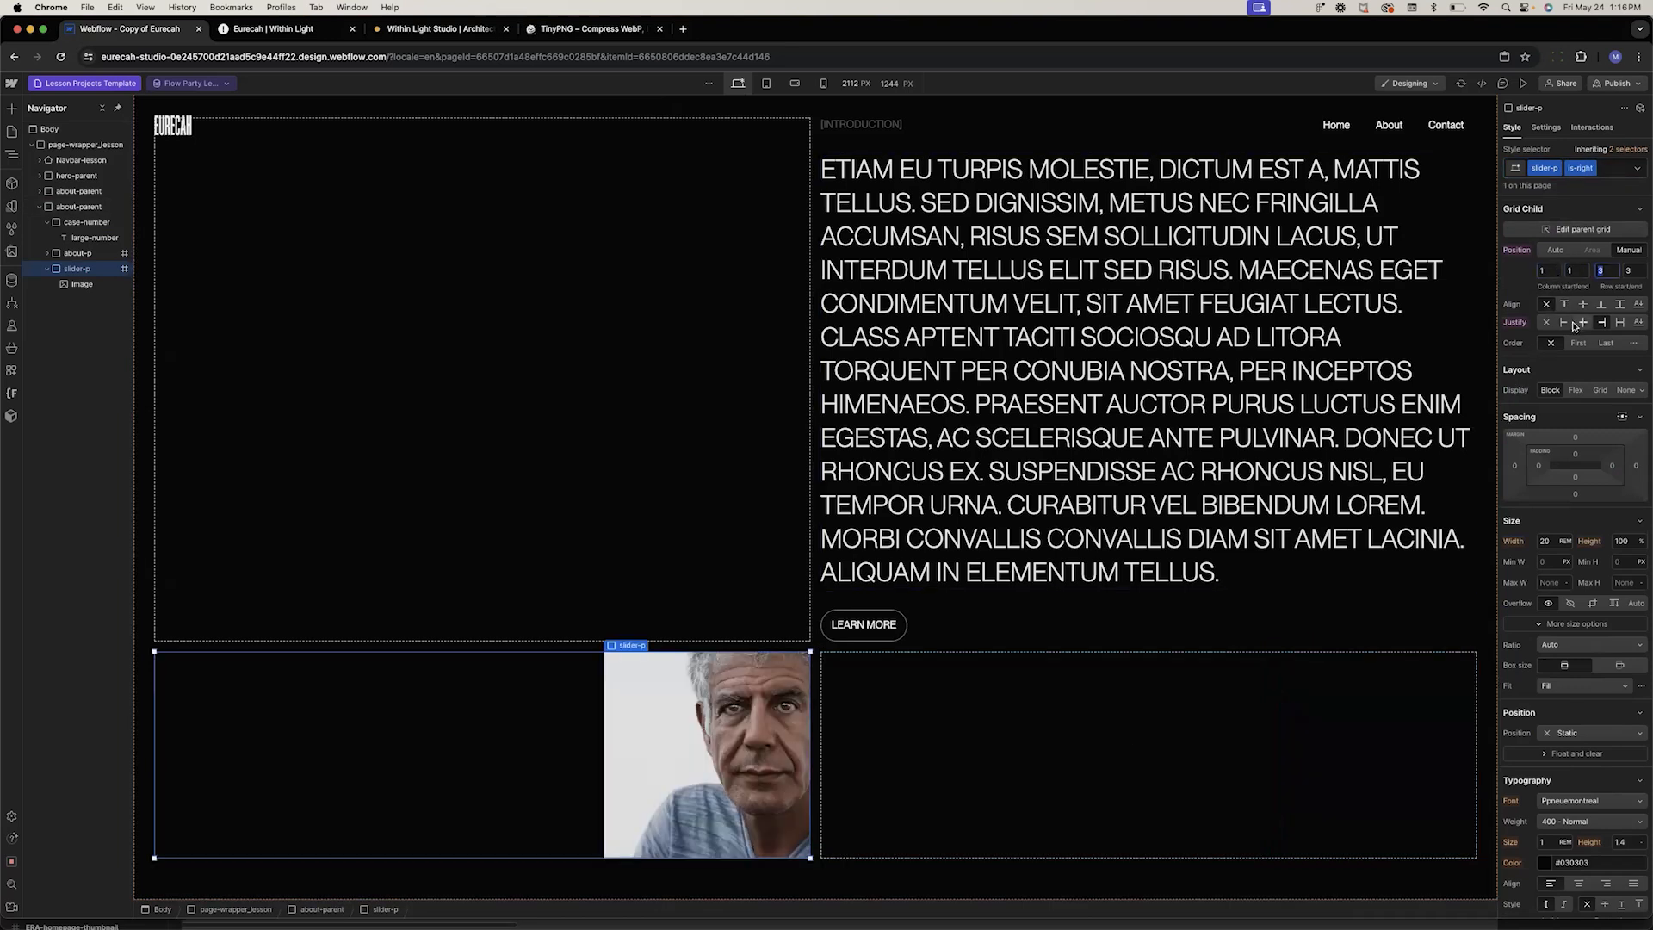
pyautogui.click(1564, 322)
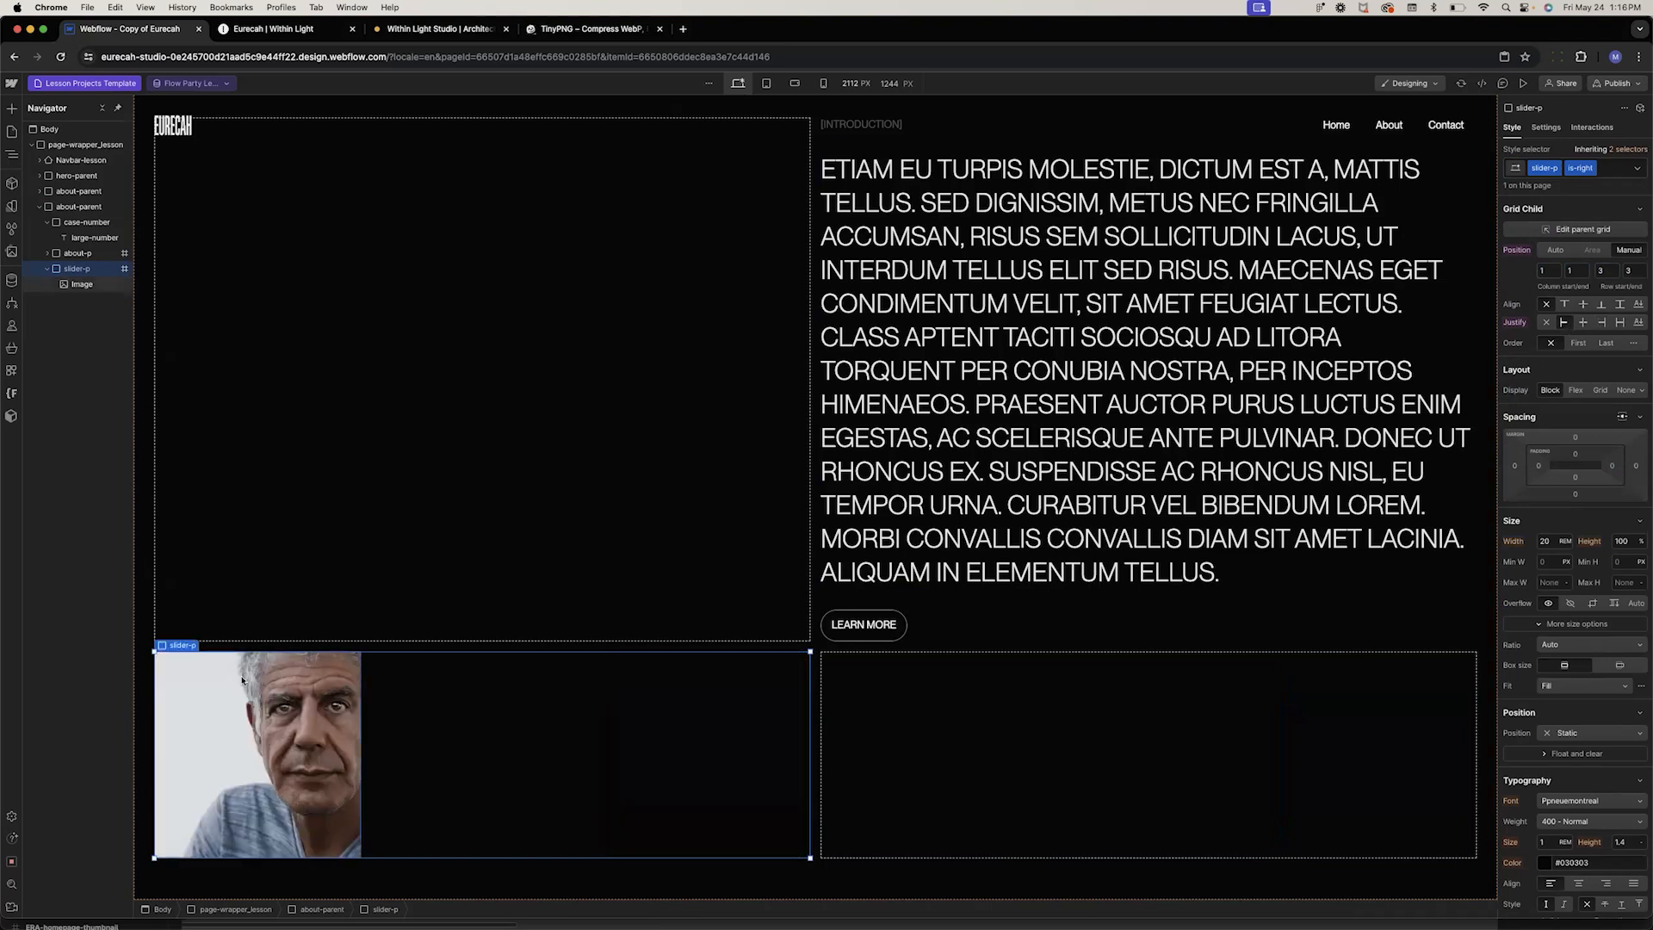
# Bind the copied section's rich text block to the Challenge field of Lesson Projects
pyautogui.scroll(10, 562, 552)
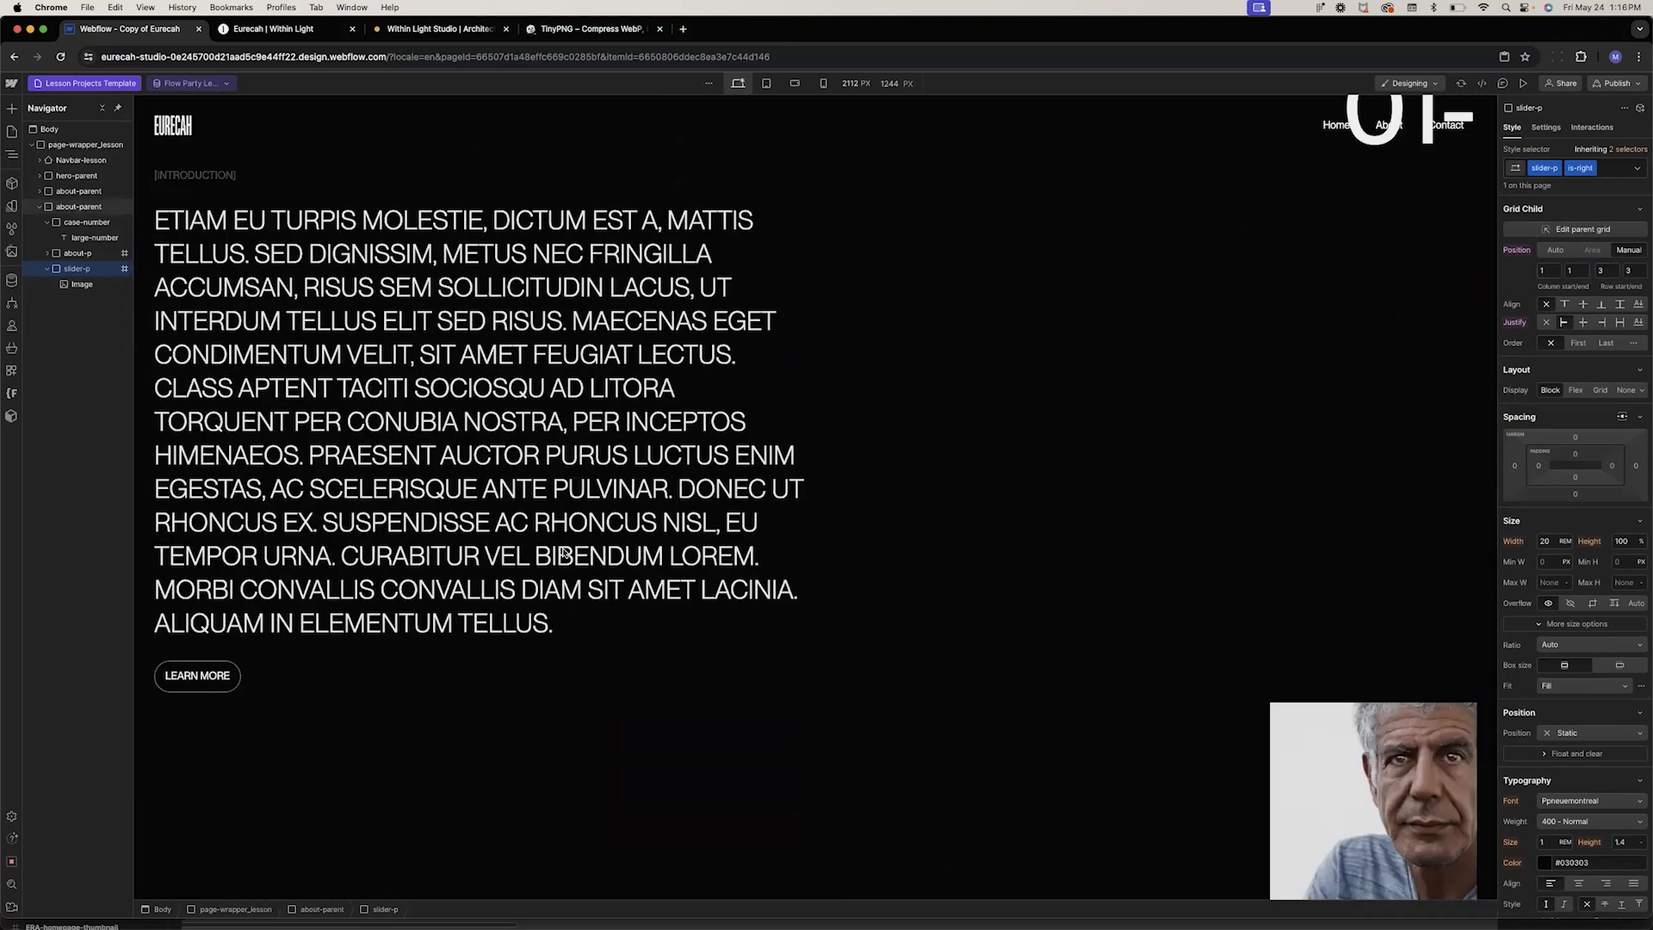
pyautogui.scroll(-12, 562, 552)
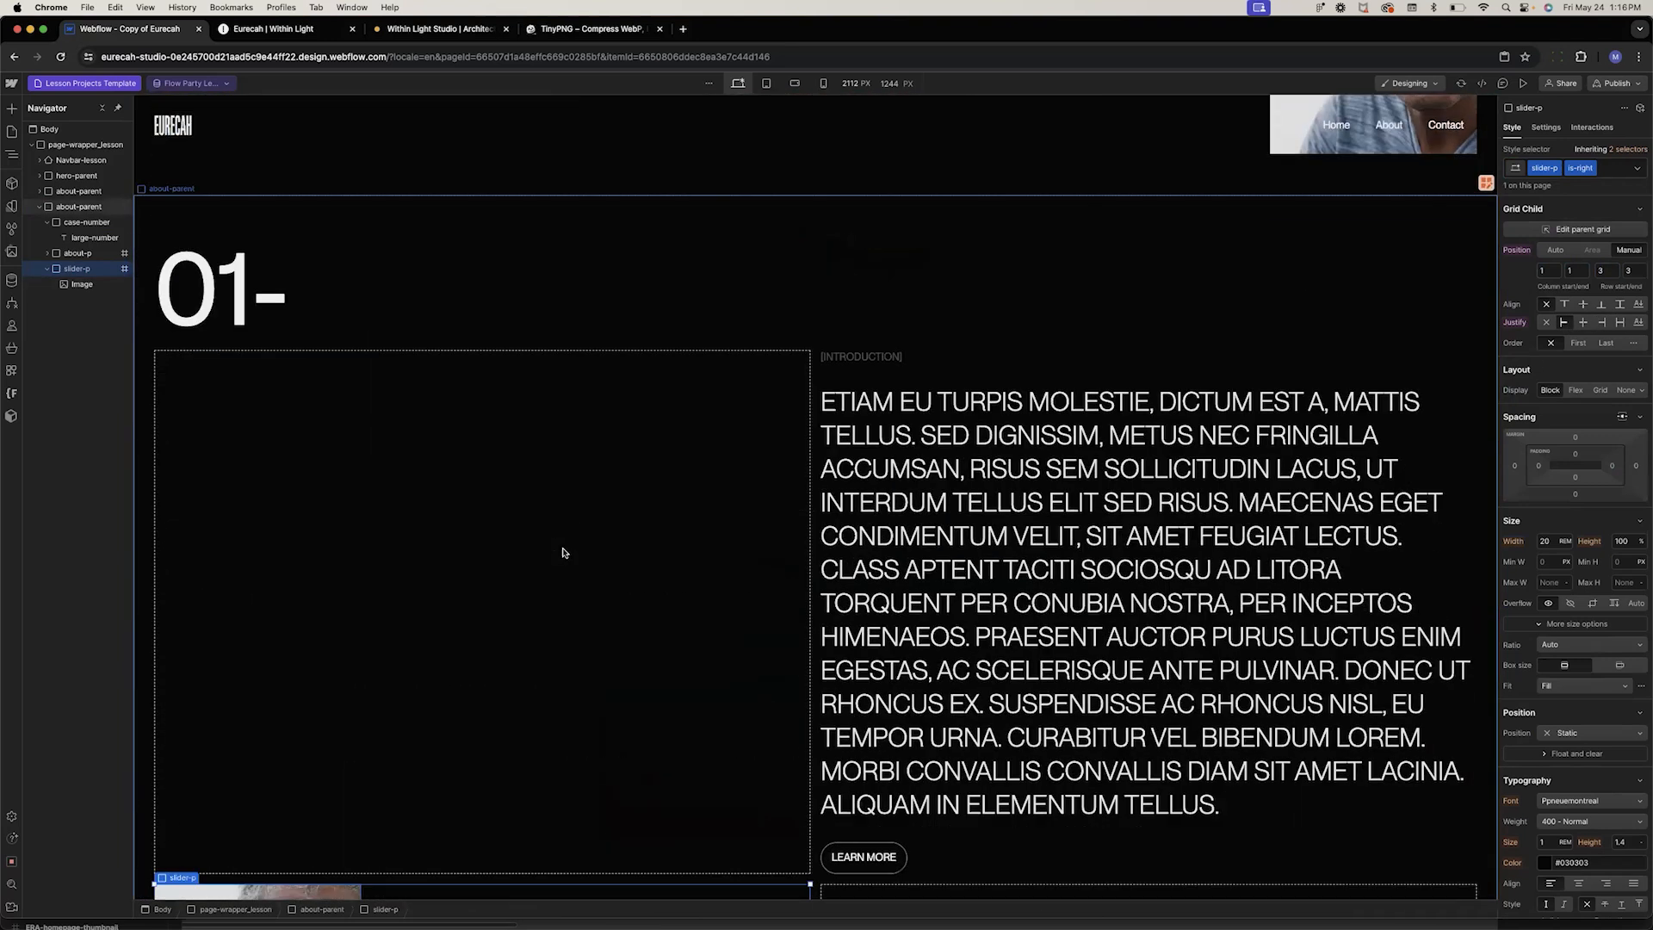
pyautogui.scroll(4, 563, 552)
pyautogui.click(889, 555)
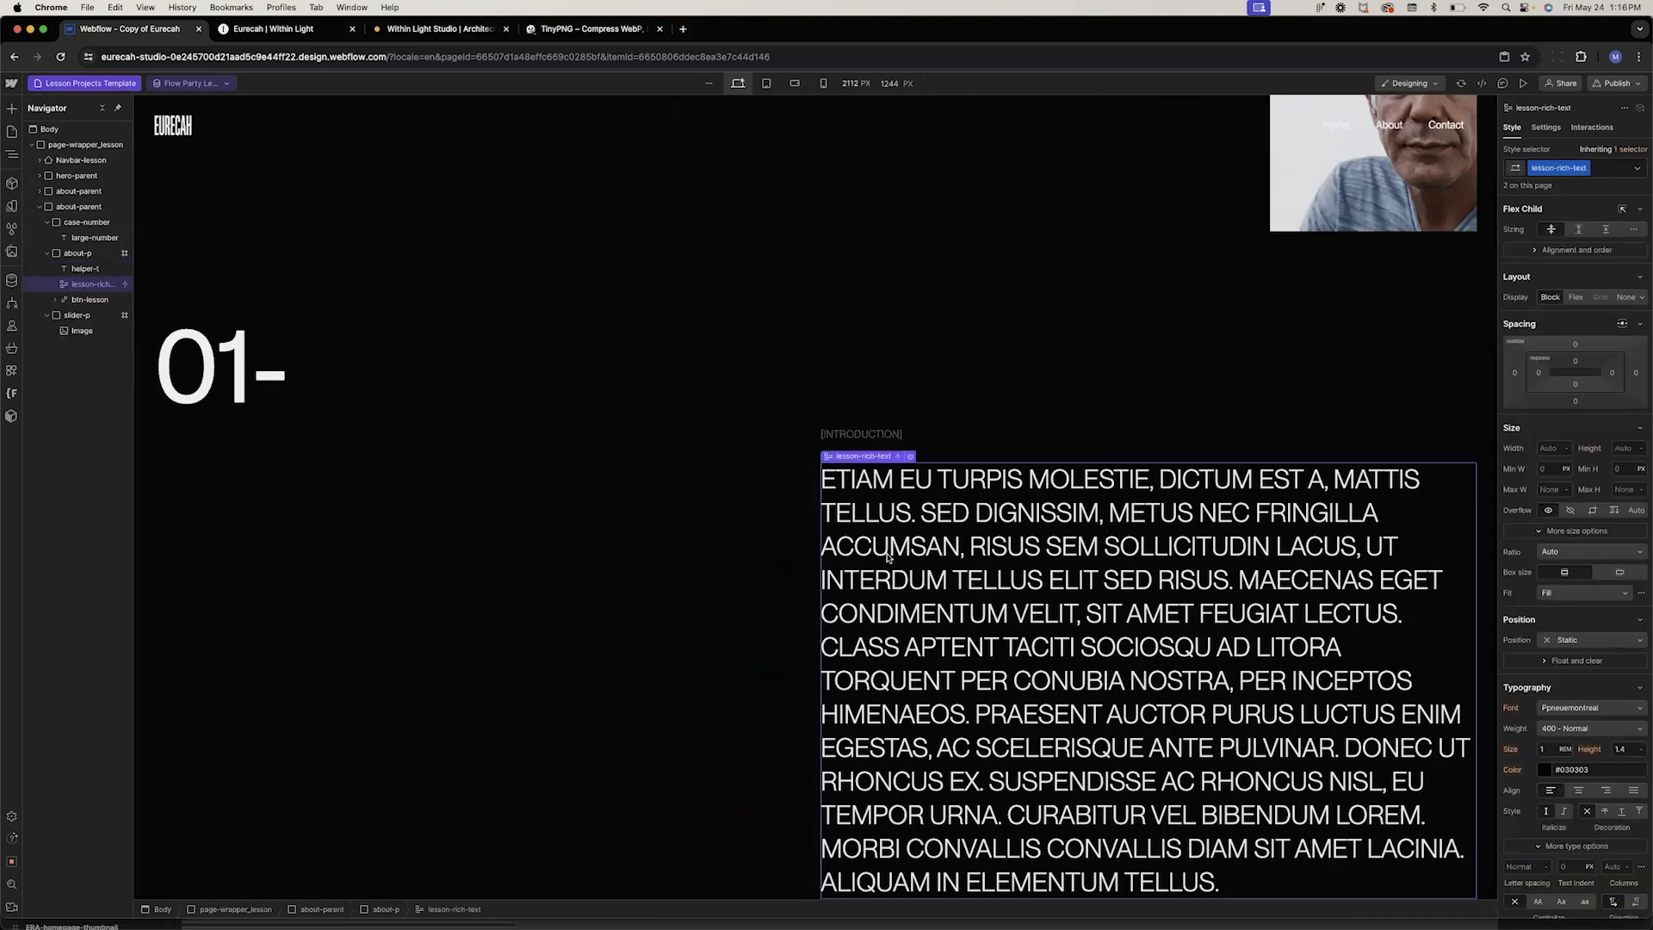
pyautogui.click(911, 457)
pyautogui.click(904, 422)
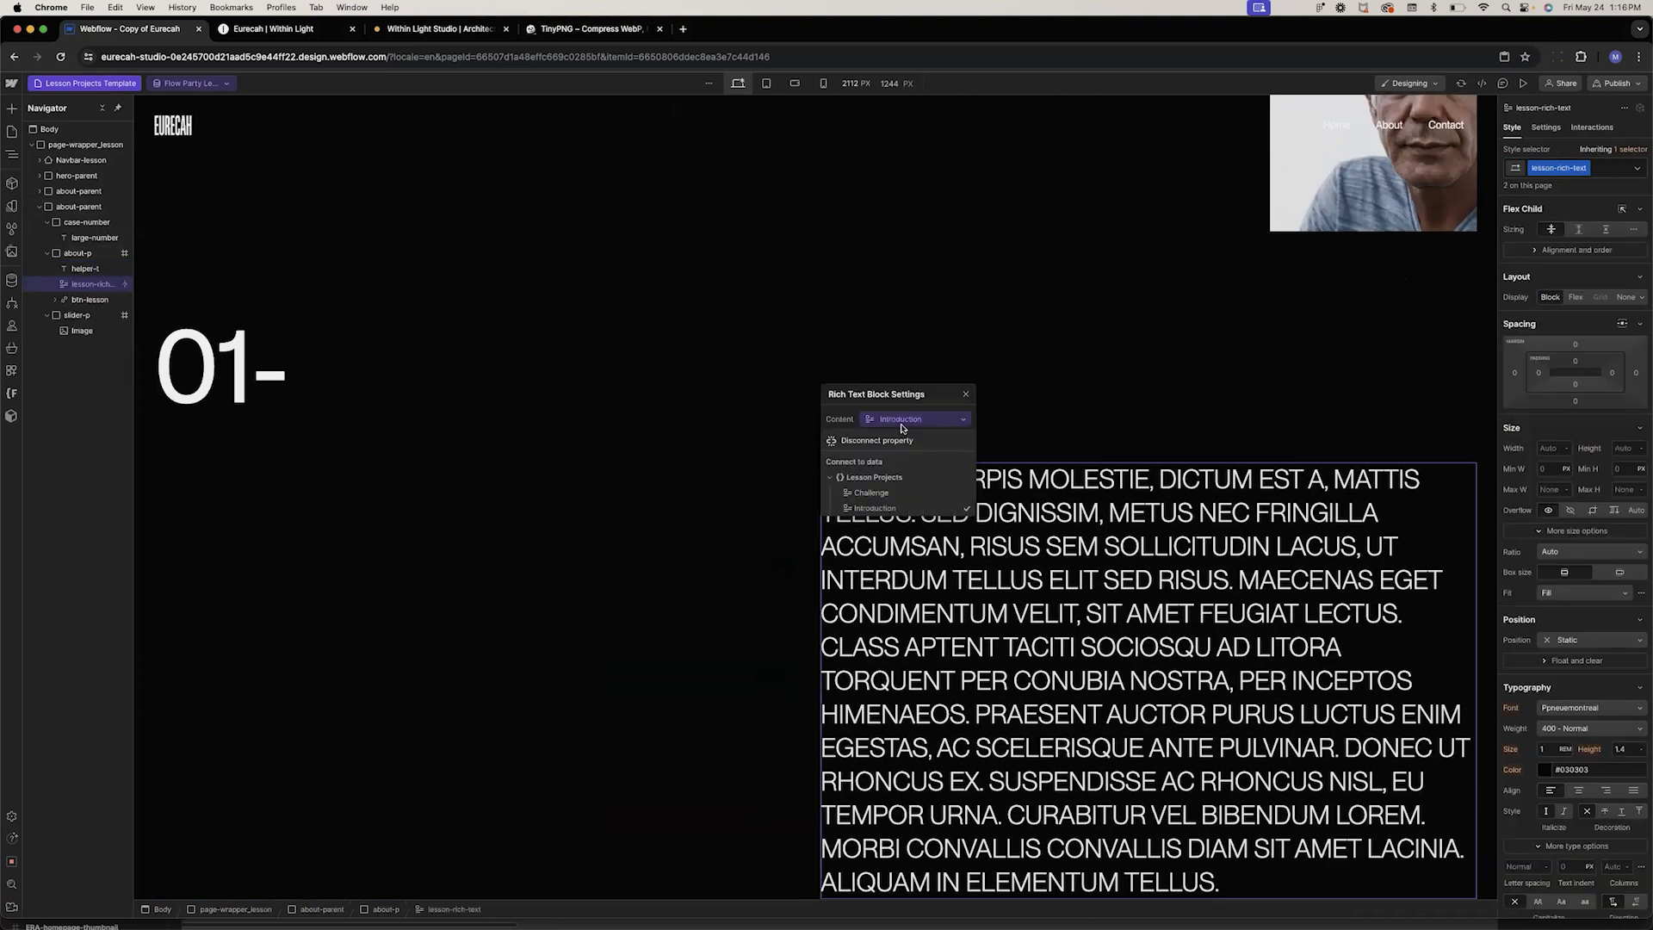
pyautogui.click(890, 497)
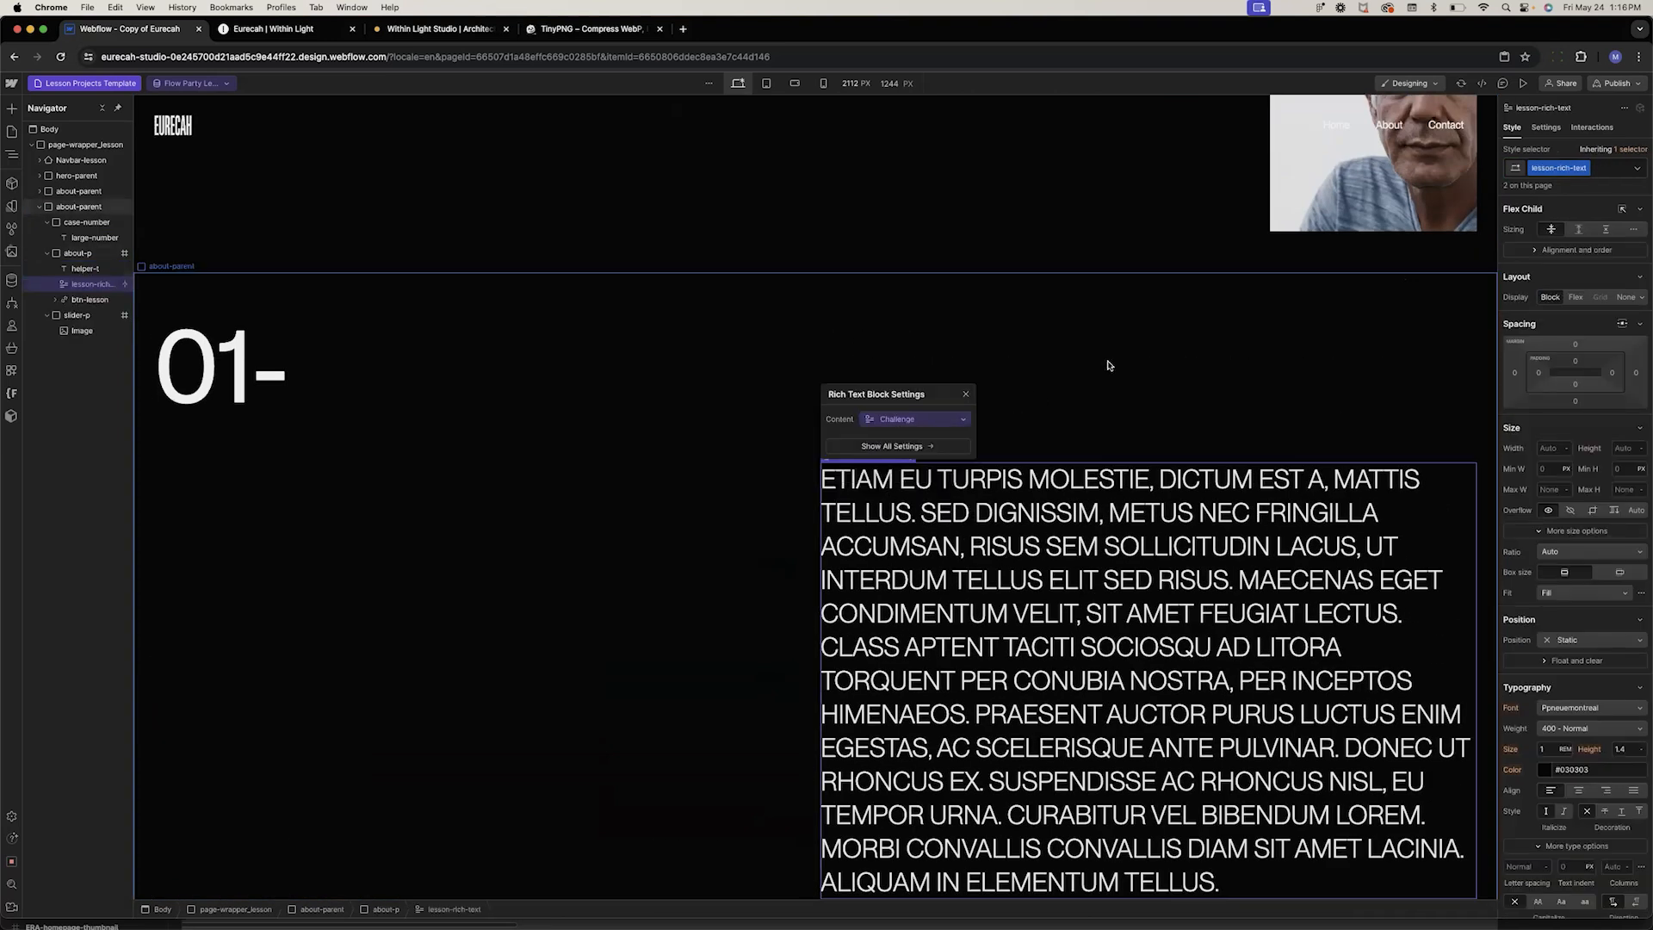
# Change the copied section's helper label text to CHALLENGE
pyautogui.click(859, 436)
pyautogui.doubleClick(860, 436)
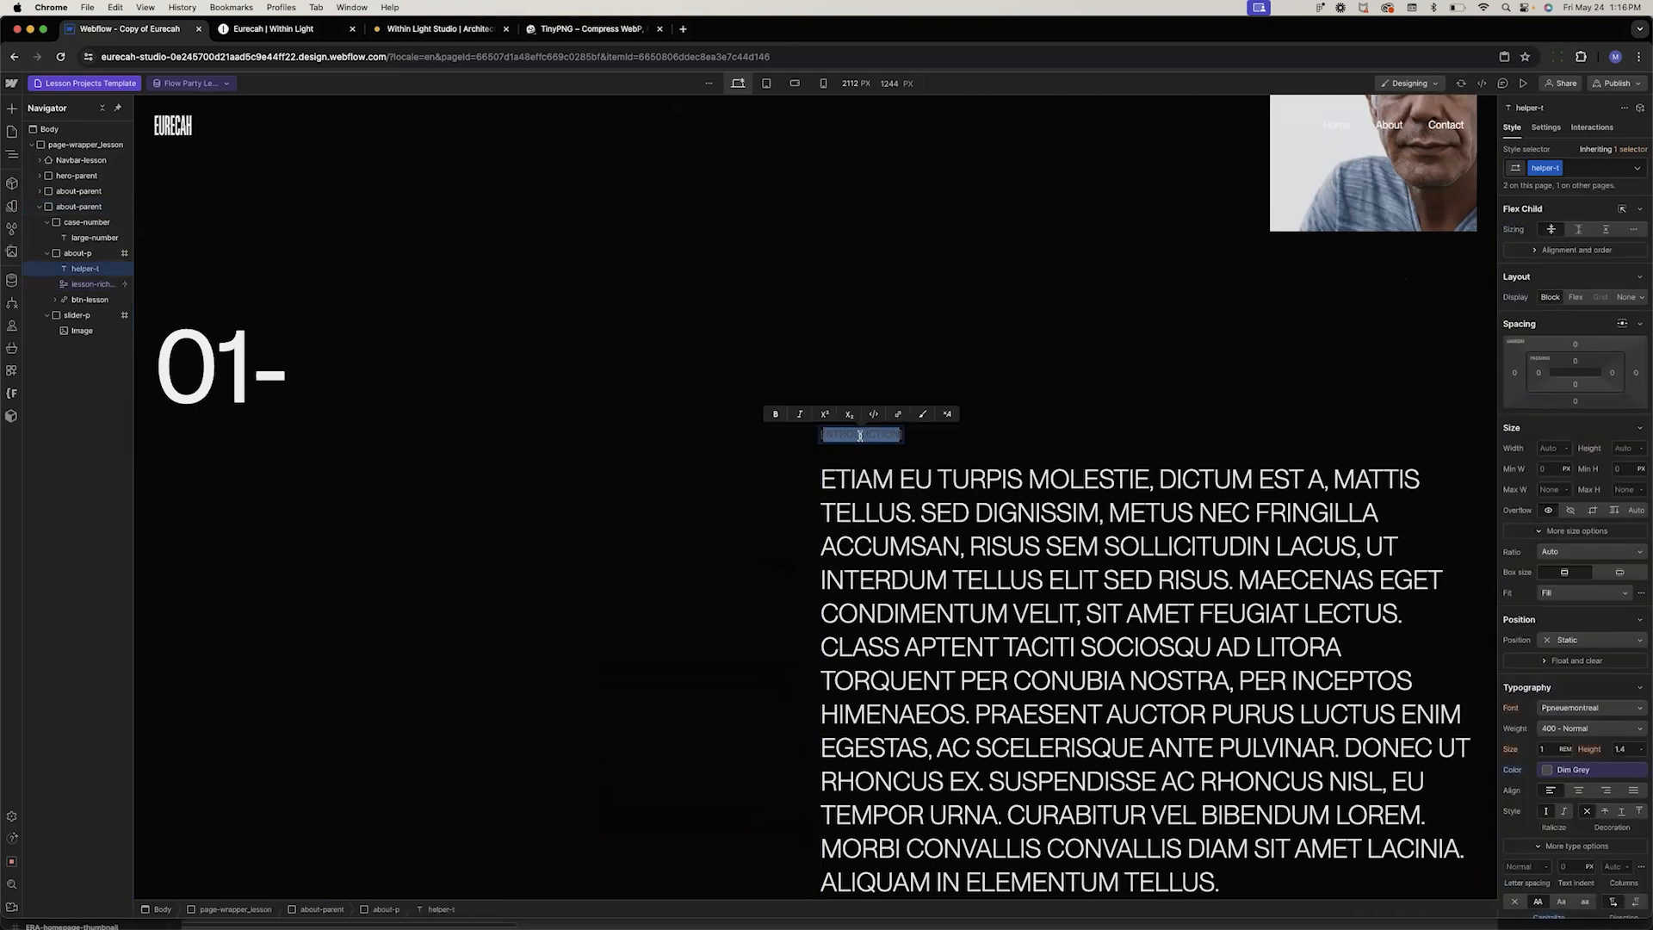
pyautogui.write('CHALLENGE')
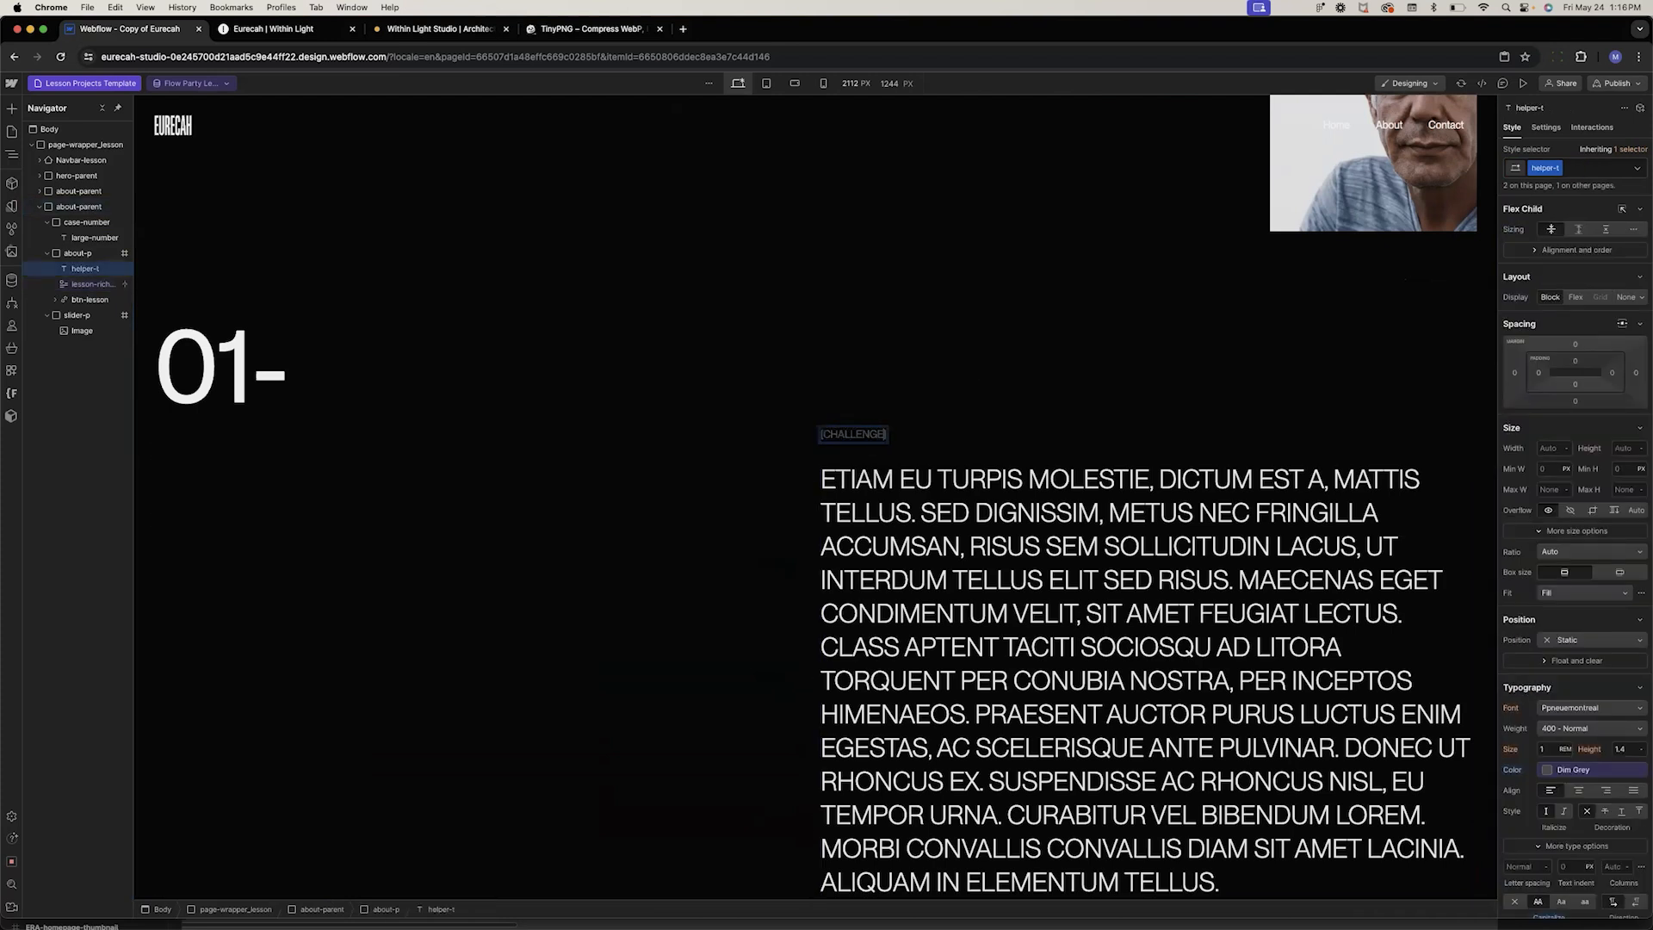
# Change the copied section's case number from 01- to 02-
pyautogui.click(250, 366)
pyautogui.doubleClick(250, 366)
pyautogui.press('BackSpace')
pyautogui.write('2')
# Delete the is-right slider-p block from the copied section
pyautogui.click(523, 501)
pyautogui.scroll(-4, 527, 510)
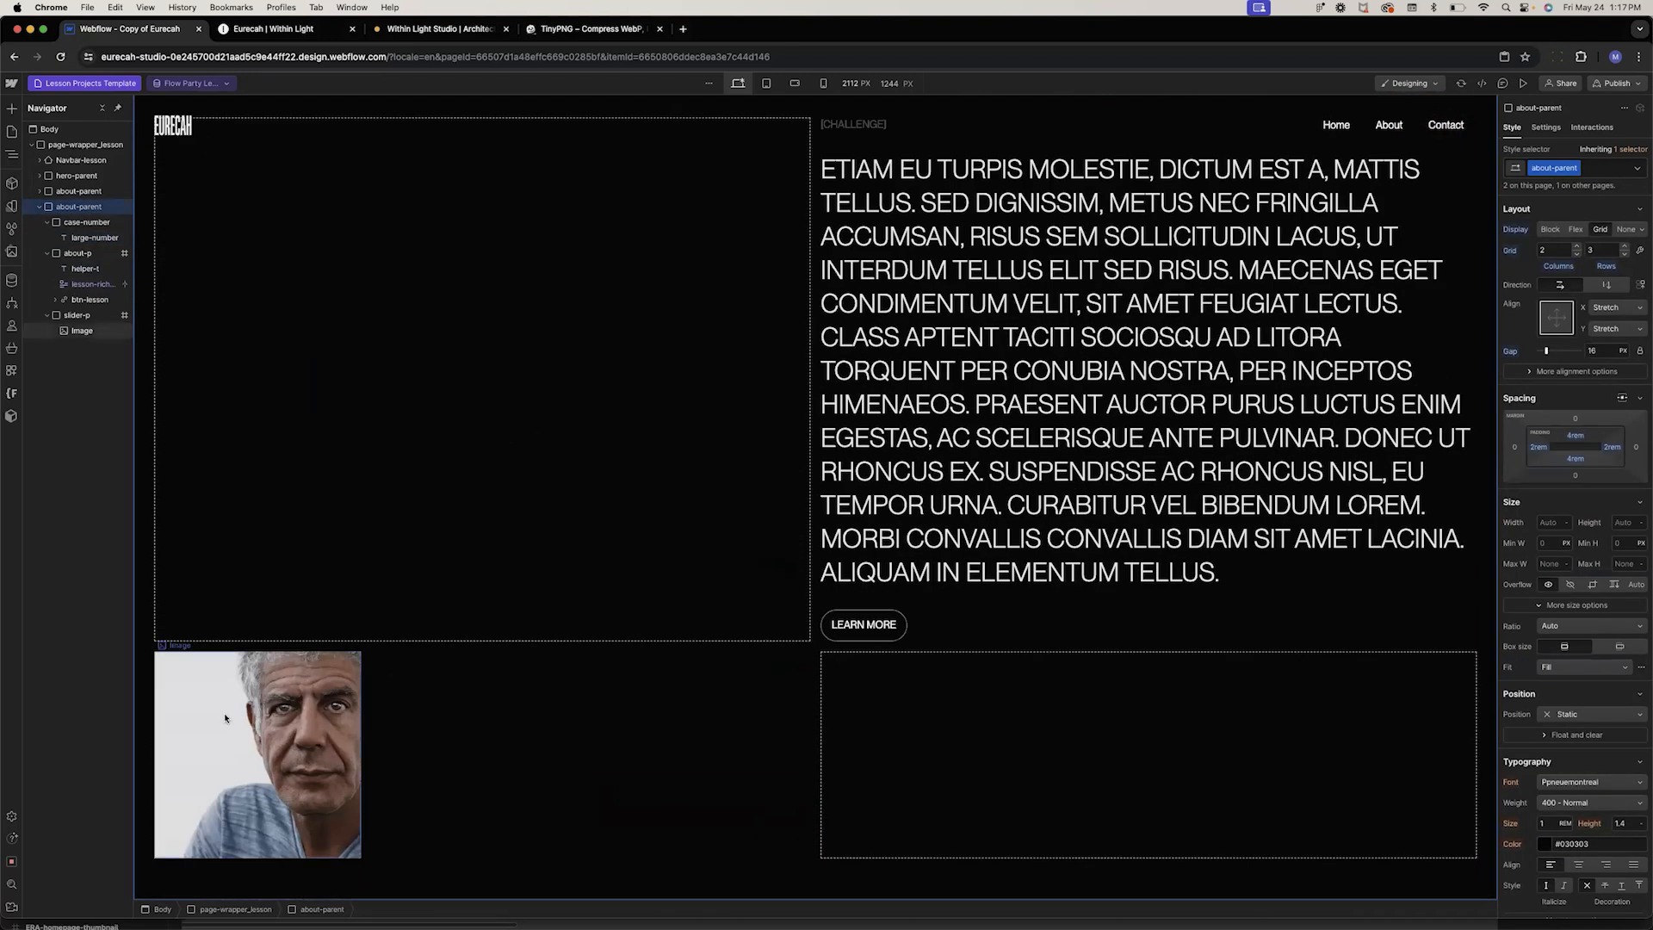
pyautogui.click(204, 664)
pyautogui.click(374, 798)
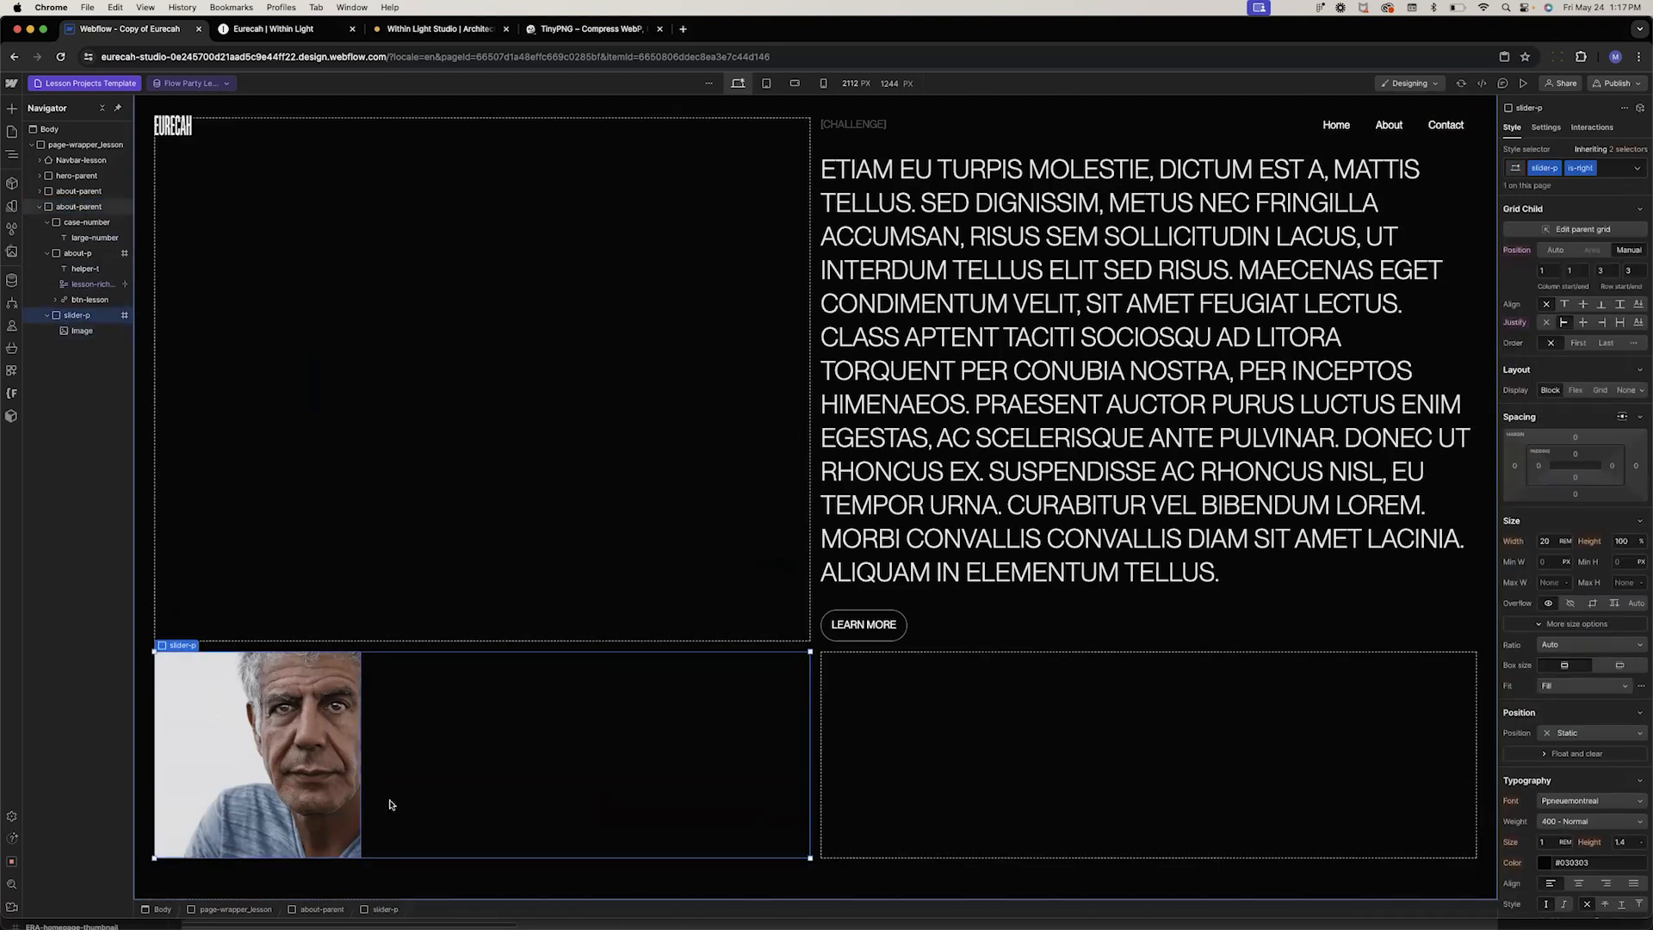
pyautogui.press('Delete')
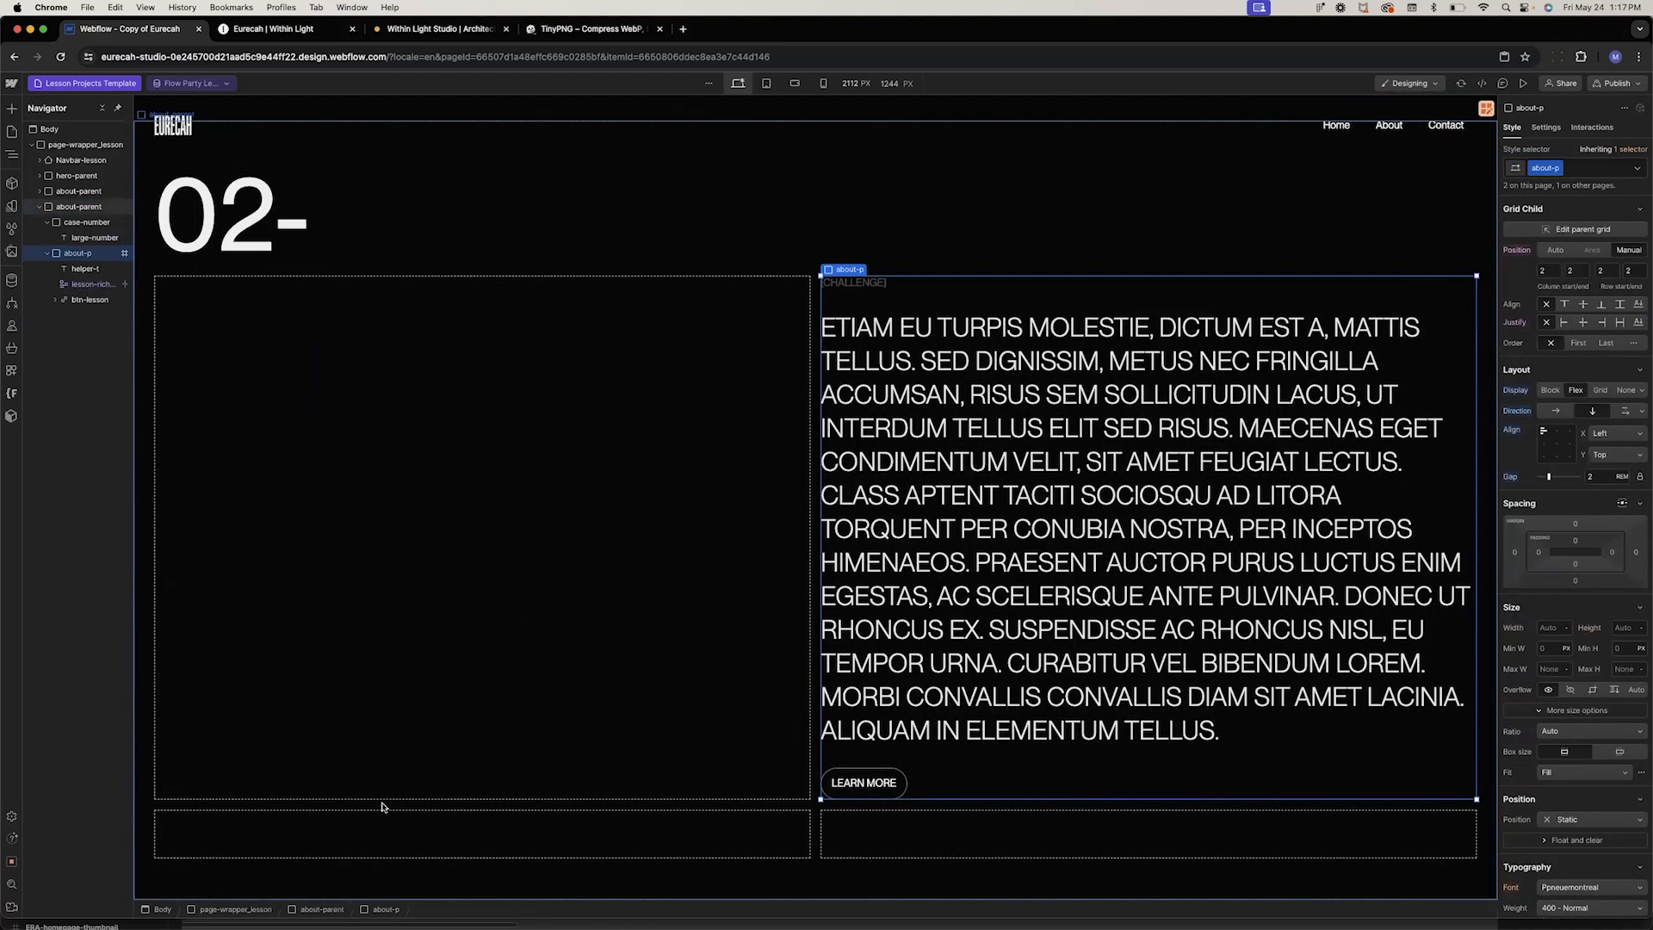
# Add a Div Block inside the copied section's about-parent grid
pyautogui.click(384, 850)
pyautogui.press('super+k')
pyautogui.write('div')
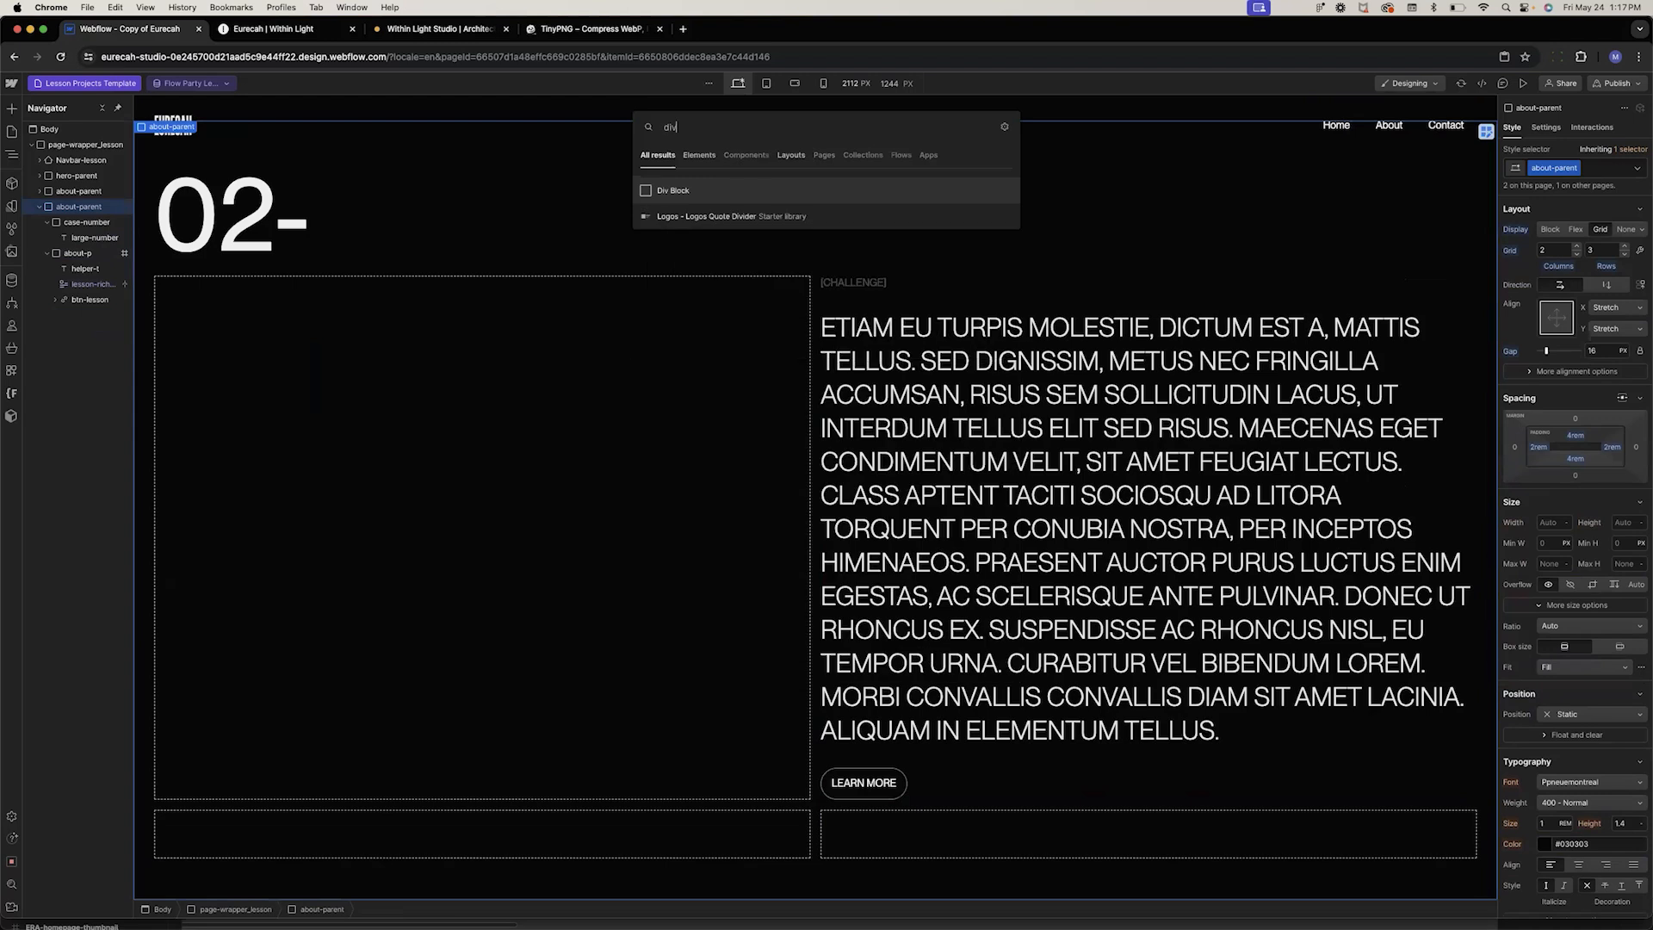
pyautogui.press('Return')
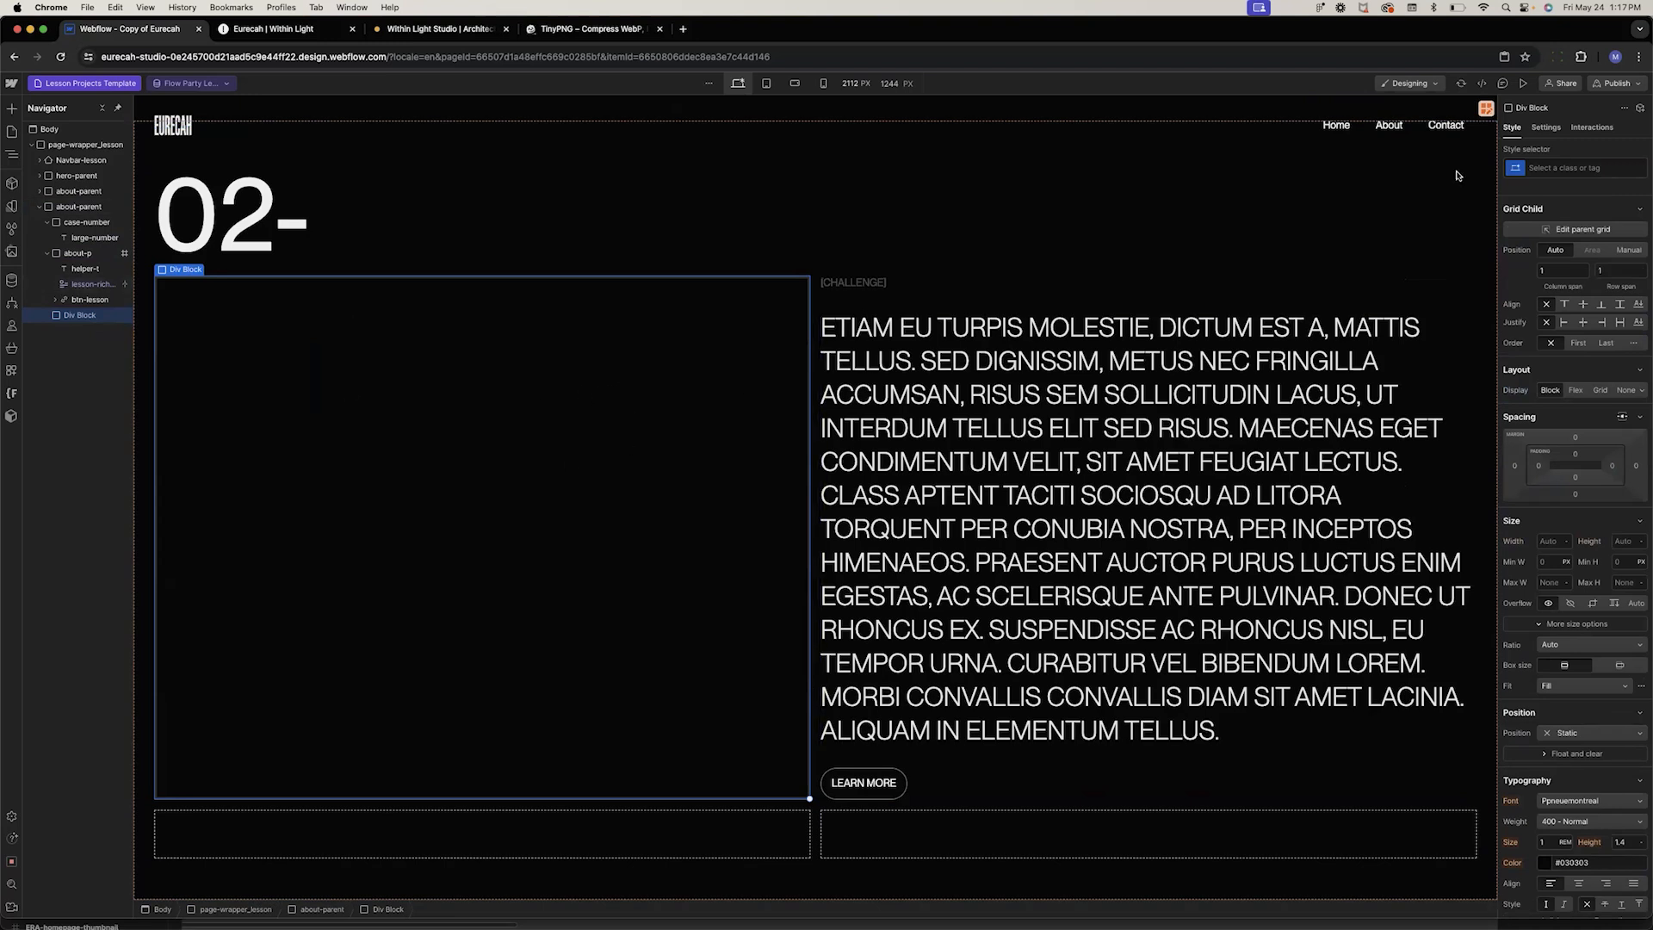
# Place the new div manually in the grid, spanning columns 1 to 3 on row 3
pyautogui.click(1629, 250)
pyautogui.click(1549, 271)
pyautogui.click(1573, 272)
pyautogui.write('3')
pyautogui.click(1610, 270)
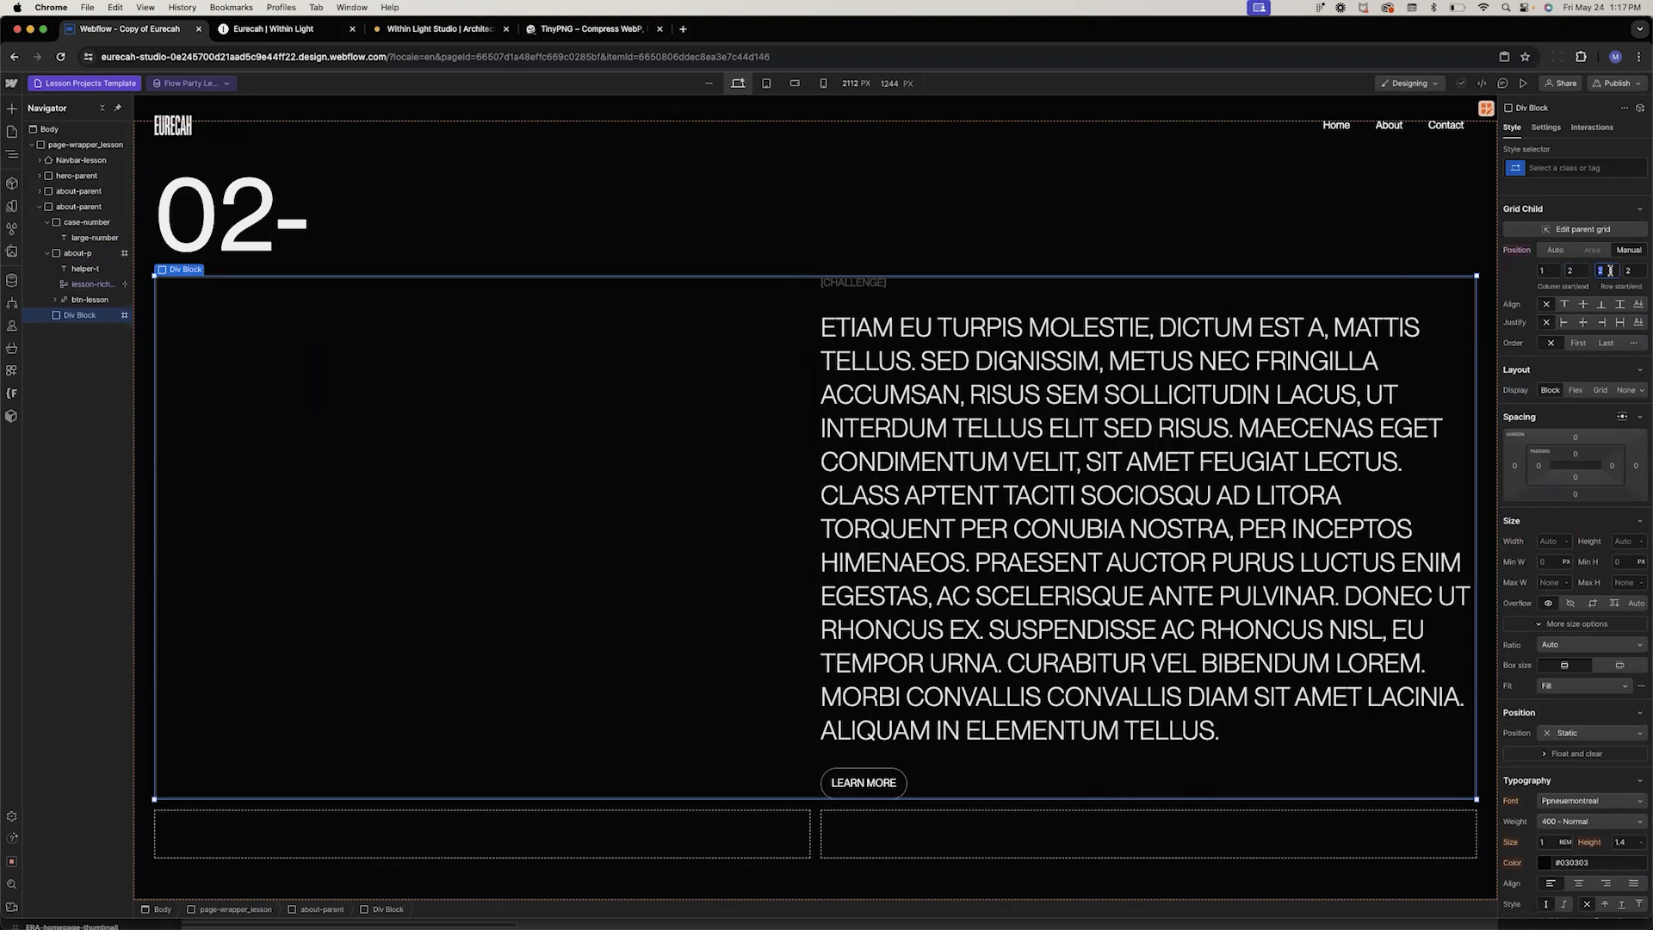
pyautogui.write('3')
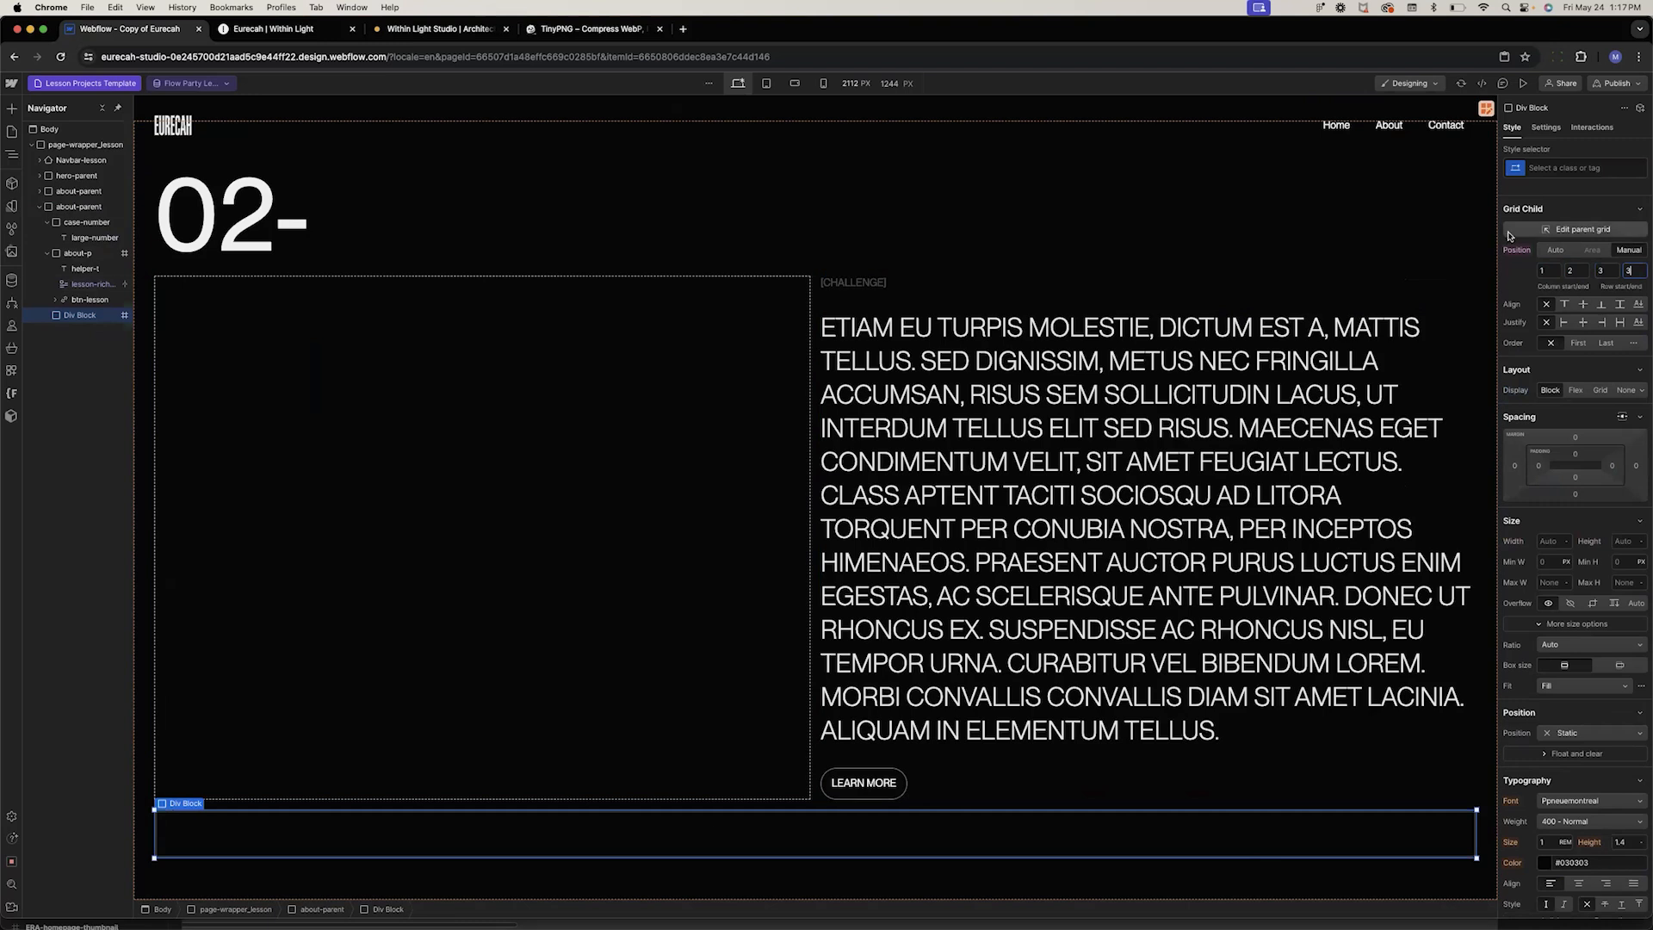
# Give the new div the class multi-img-p
pyautogui.click(1542, 169)
pyautogui.write('multi-img-p')
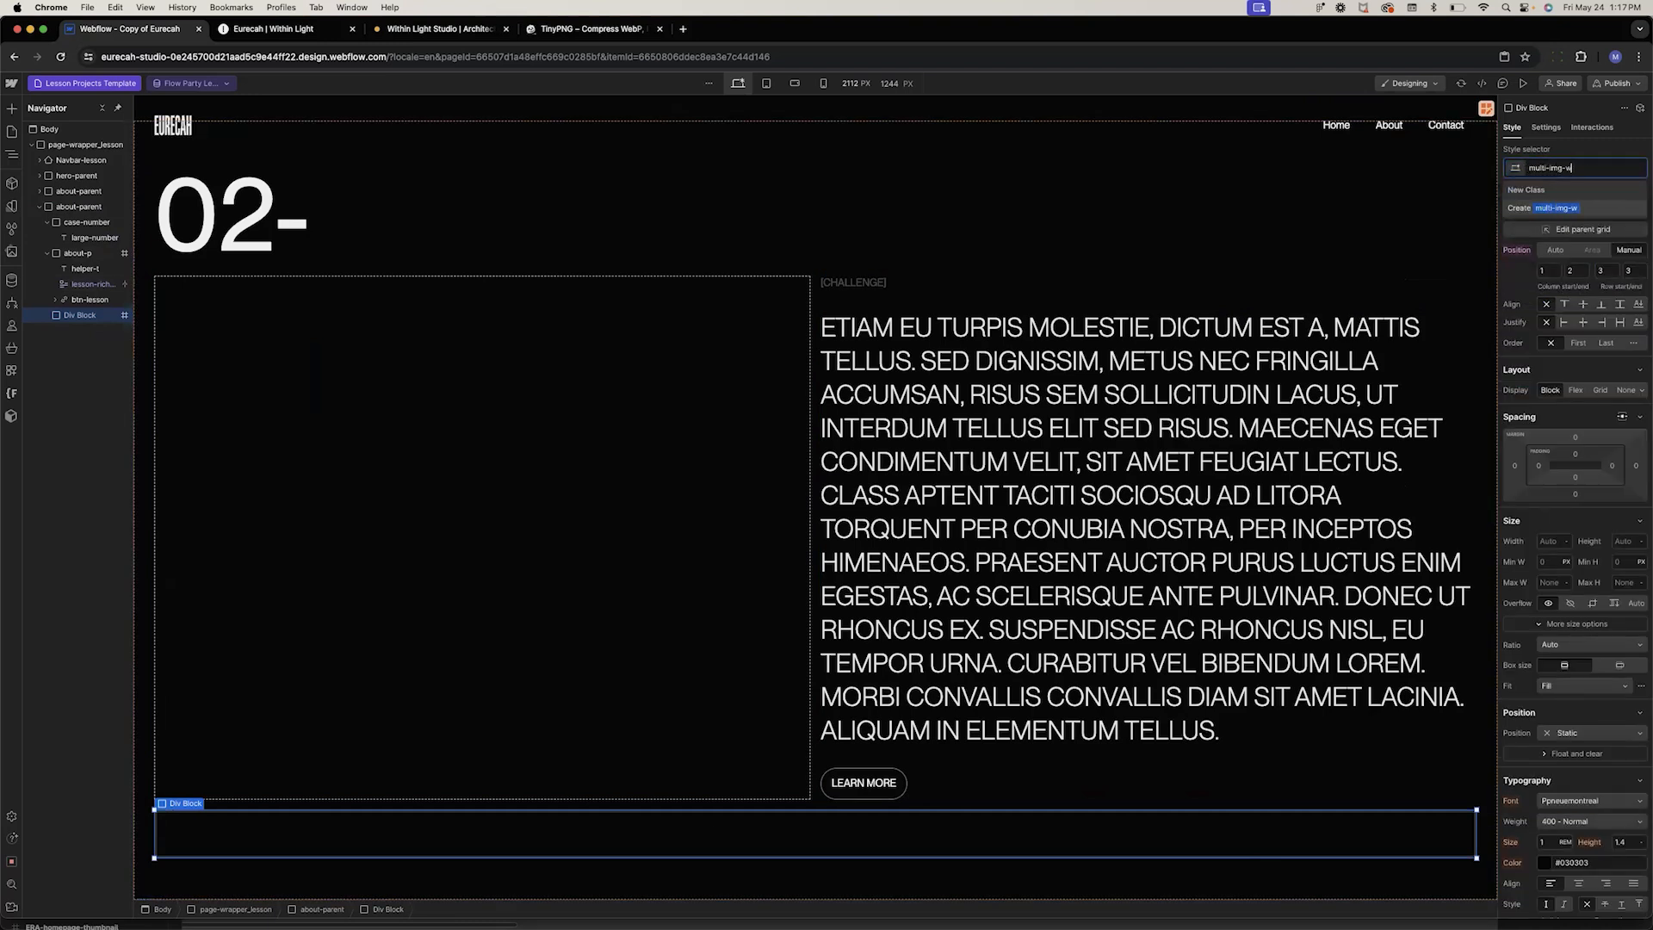
pyautogui.press('Return')
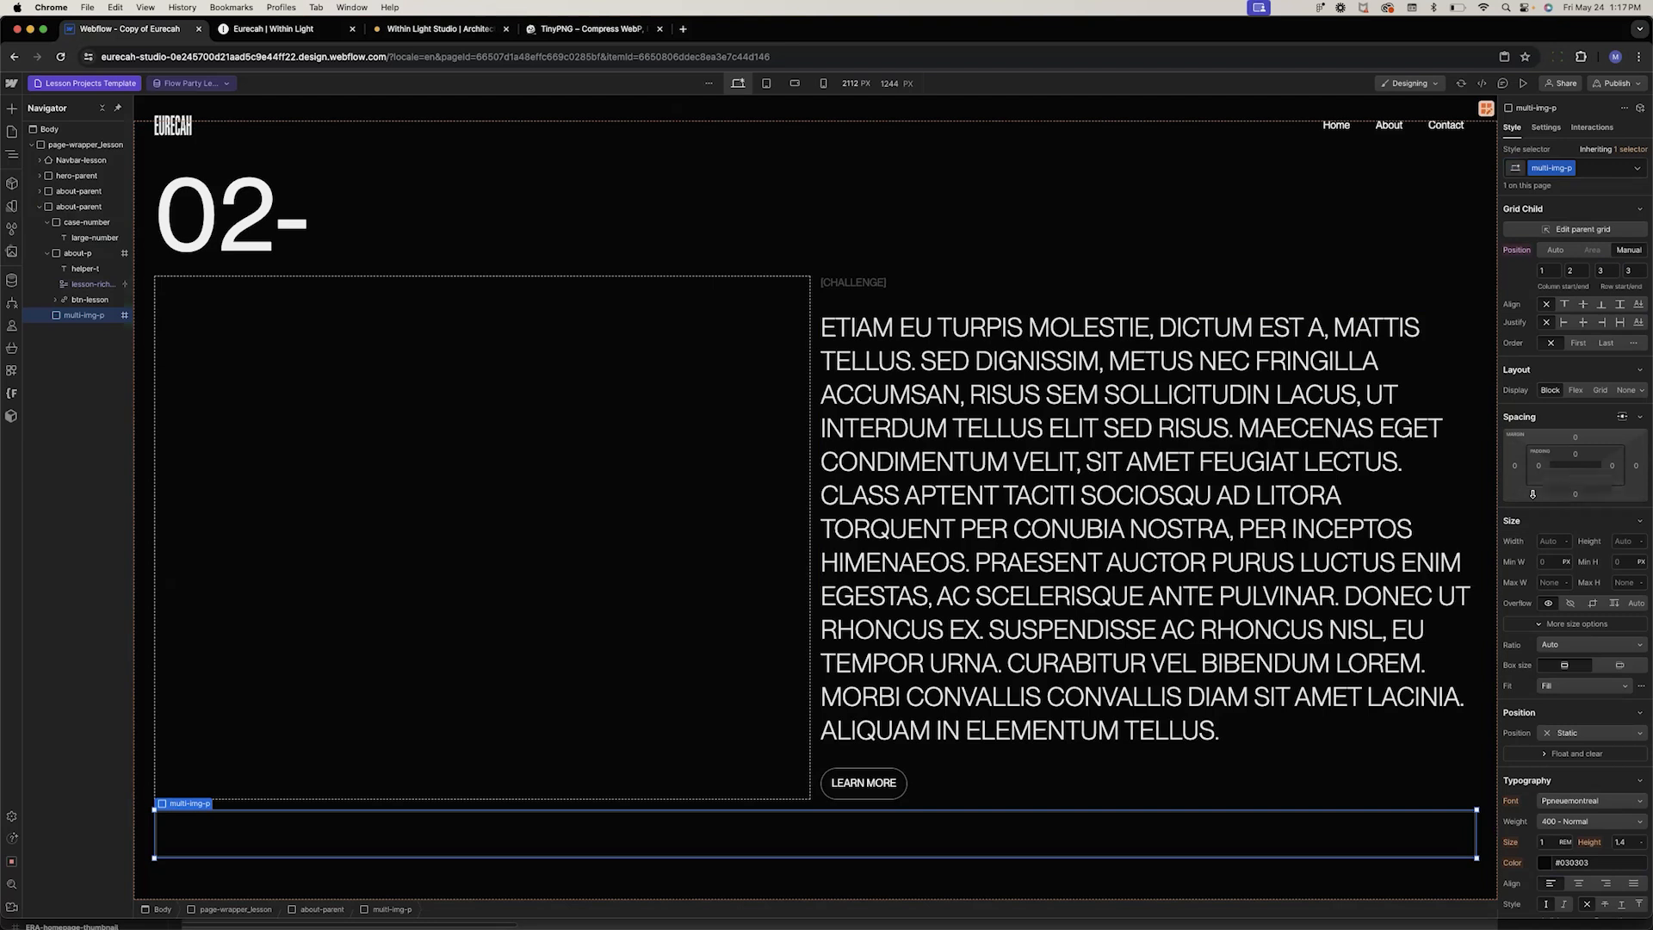
# Set the multi-img-p padding to 2rem on the top, left and right
pyautogui.click(1537, 466)
pyautogui.write('2rem')
pyautogui.press('Return')
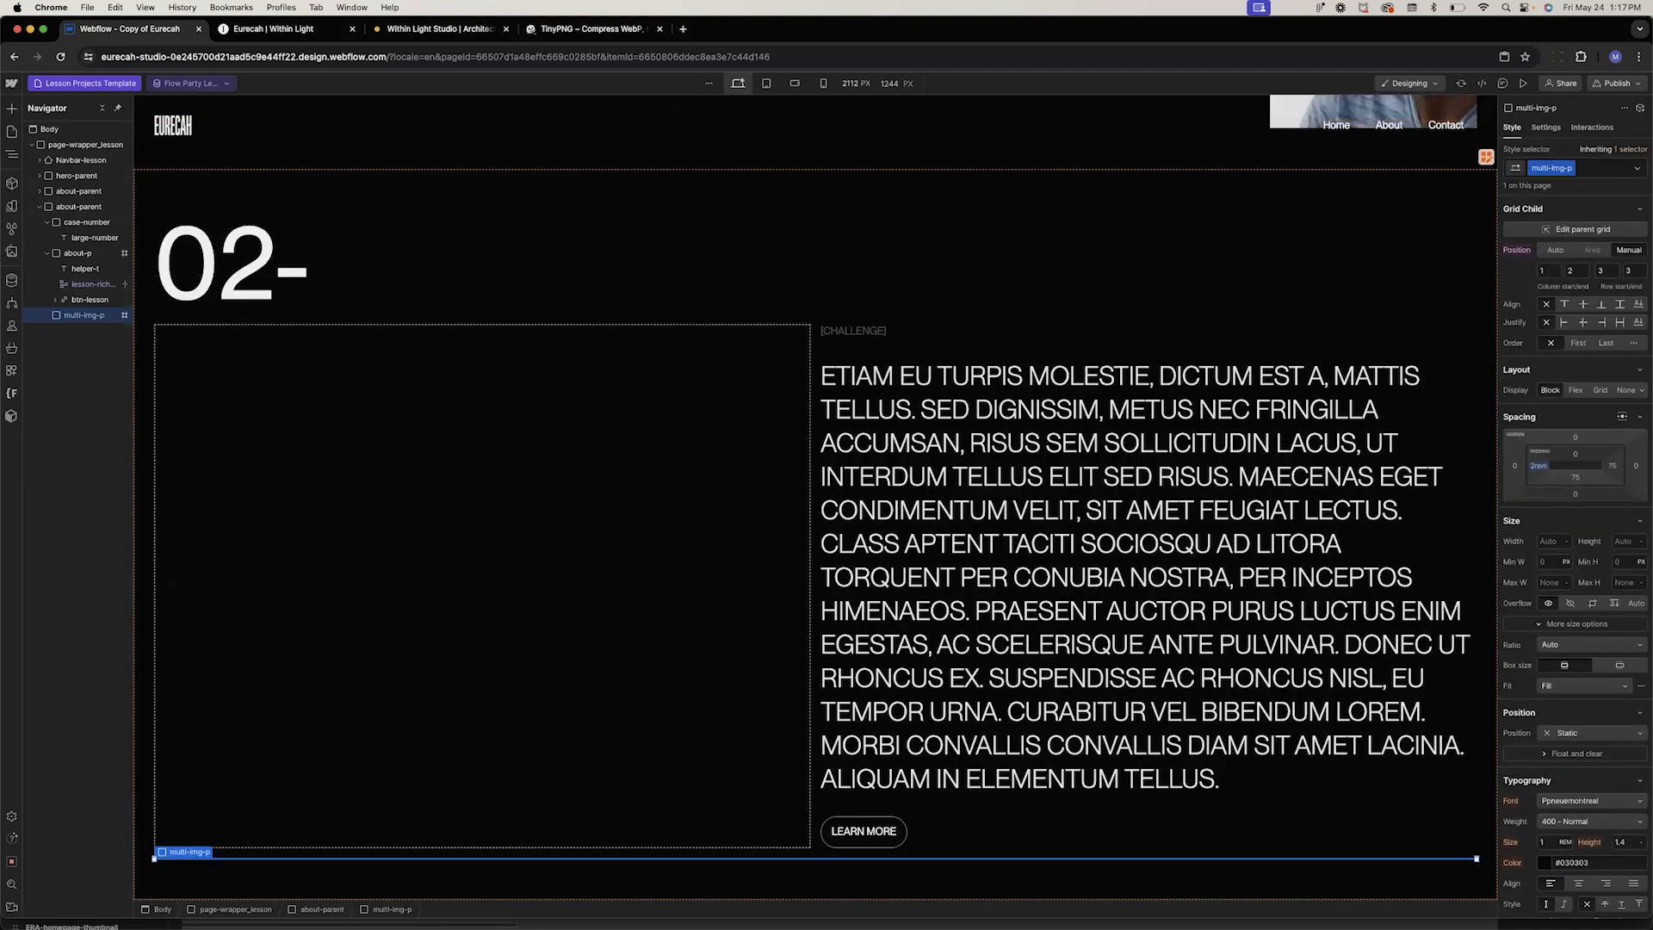
pyautogui.click(1614, 466)
pyautogui.write('75')
pyautogui.press('Return')
pyautogui.click(1578, 457)
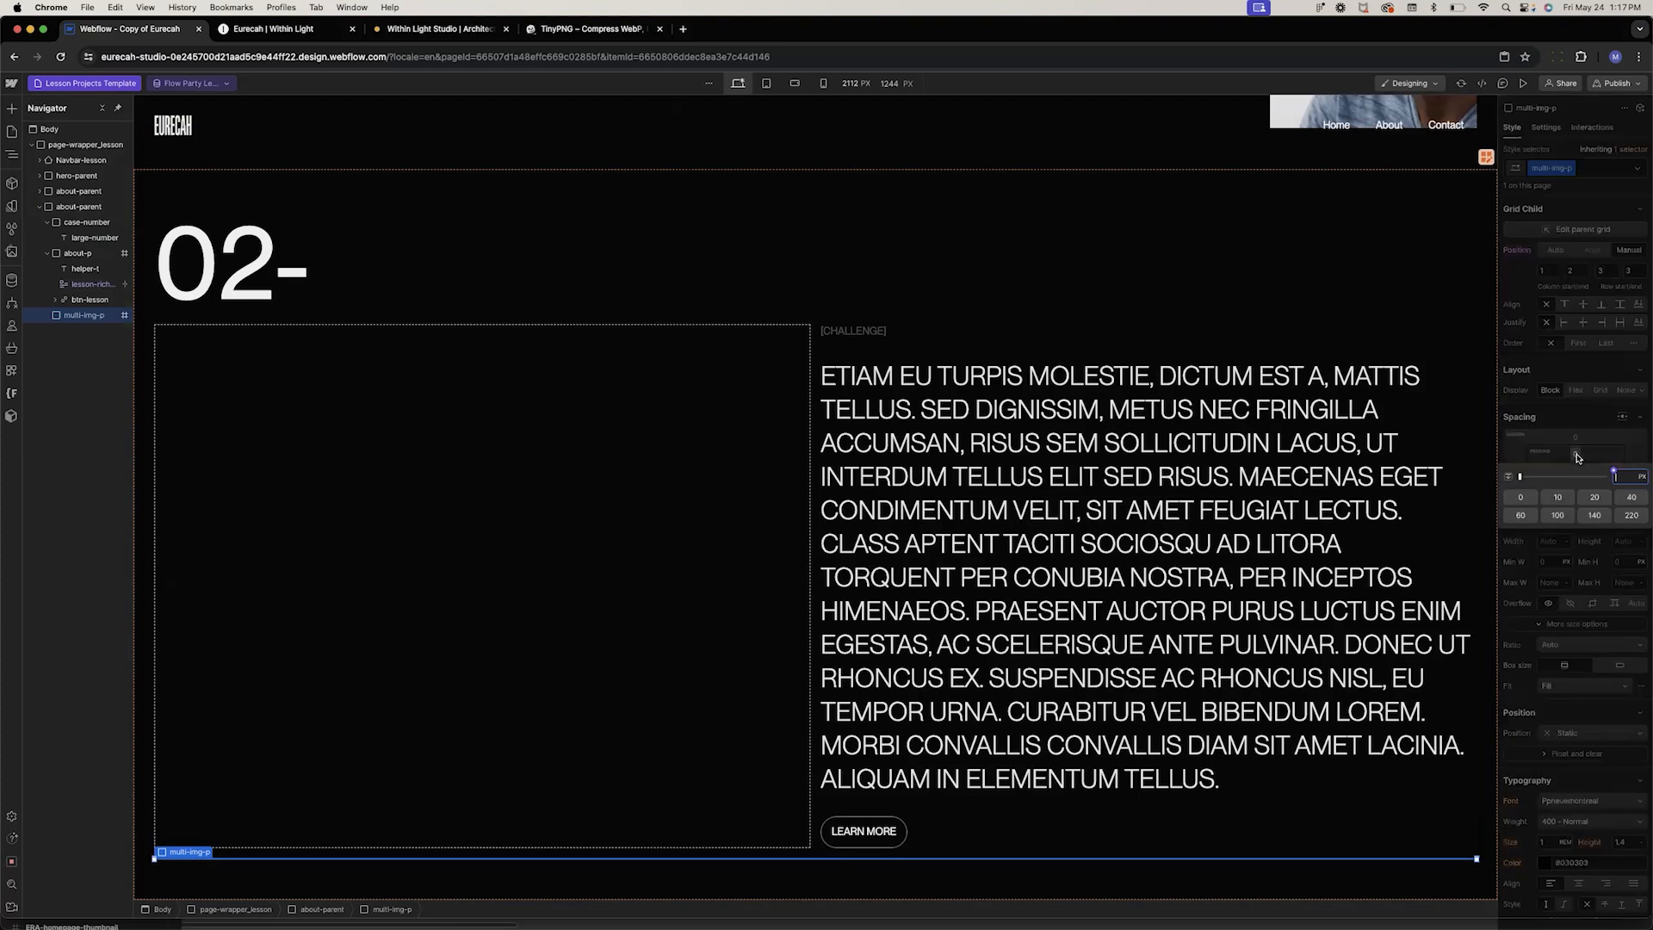
pyautogui.press('Return')
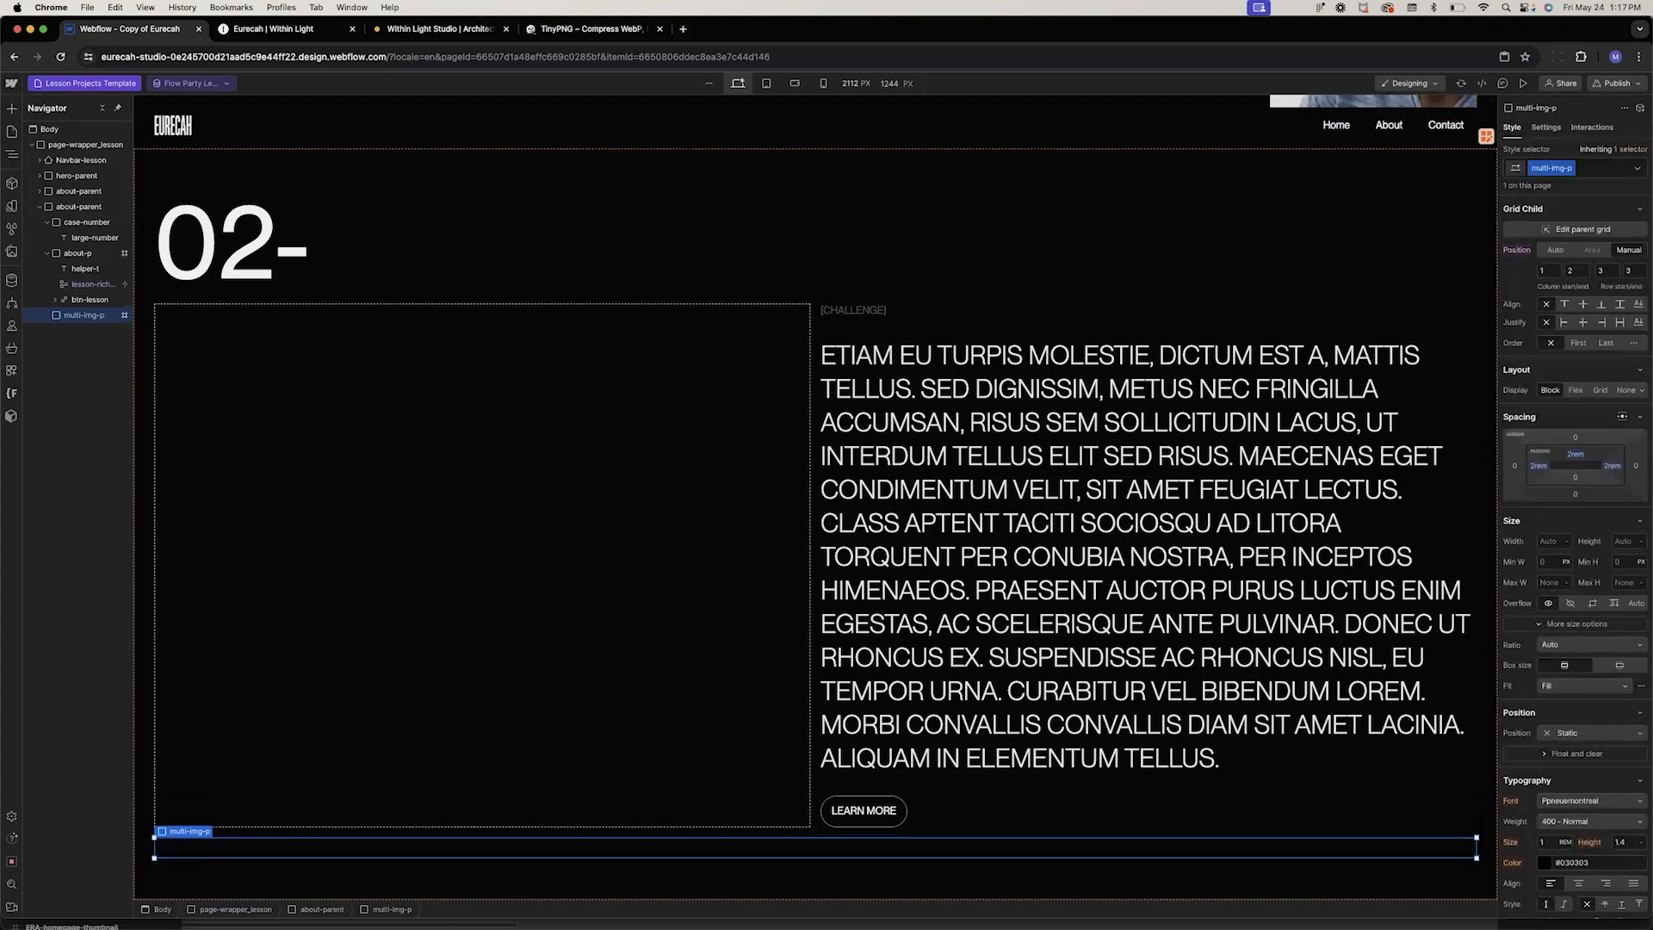
pyautogui.click(1575, 480)
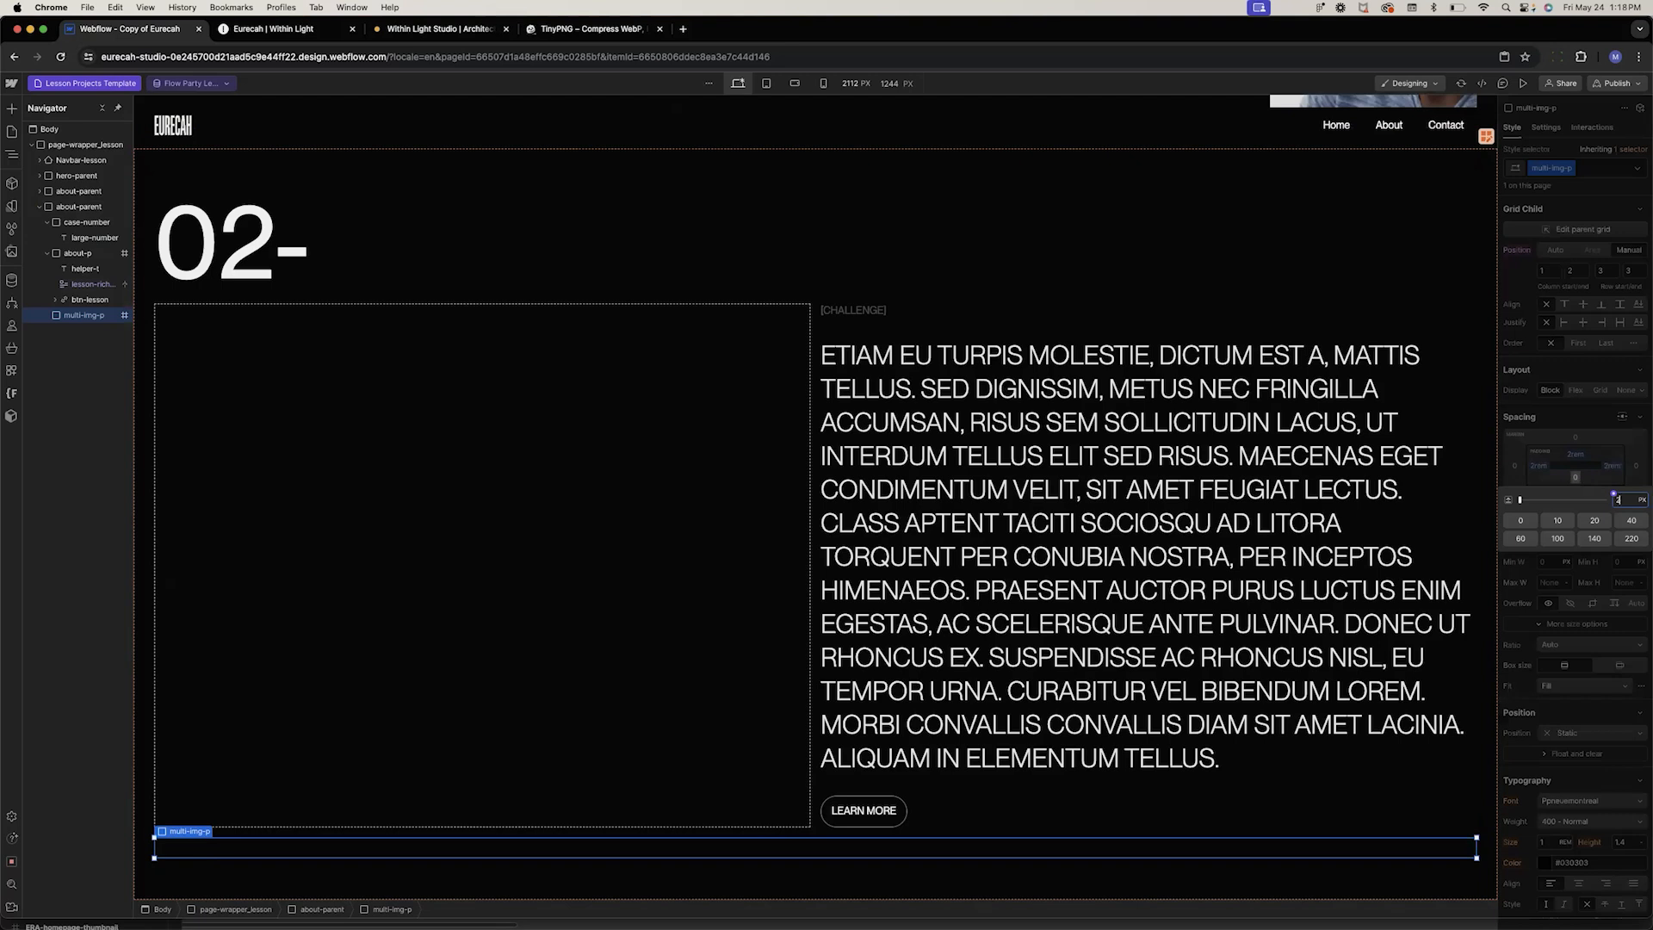
pyautogui.write('2rem')
pyautogui.press('Return')
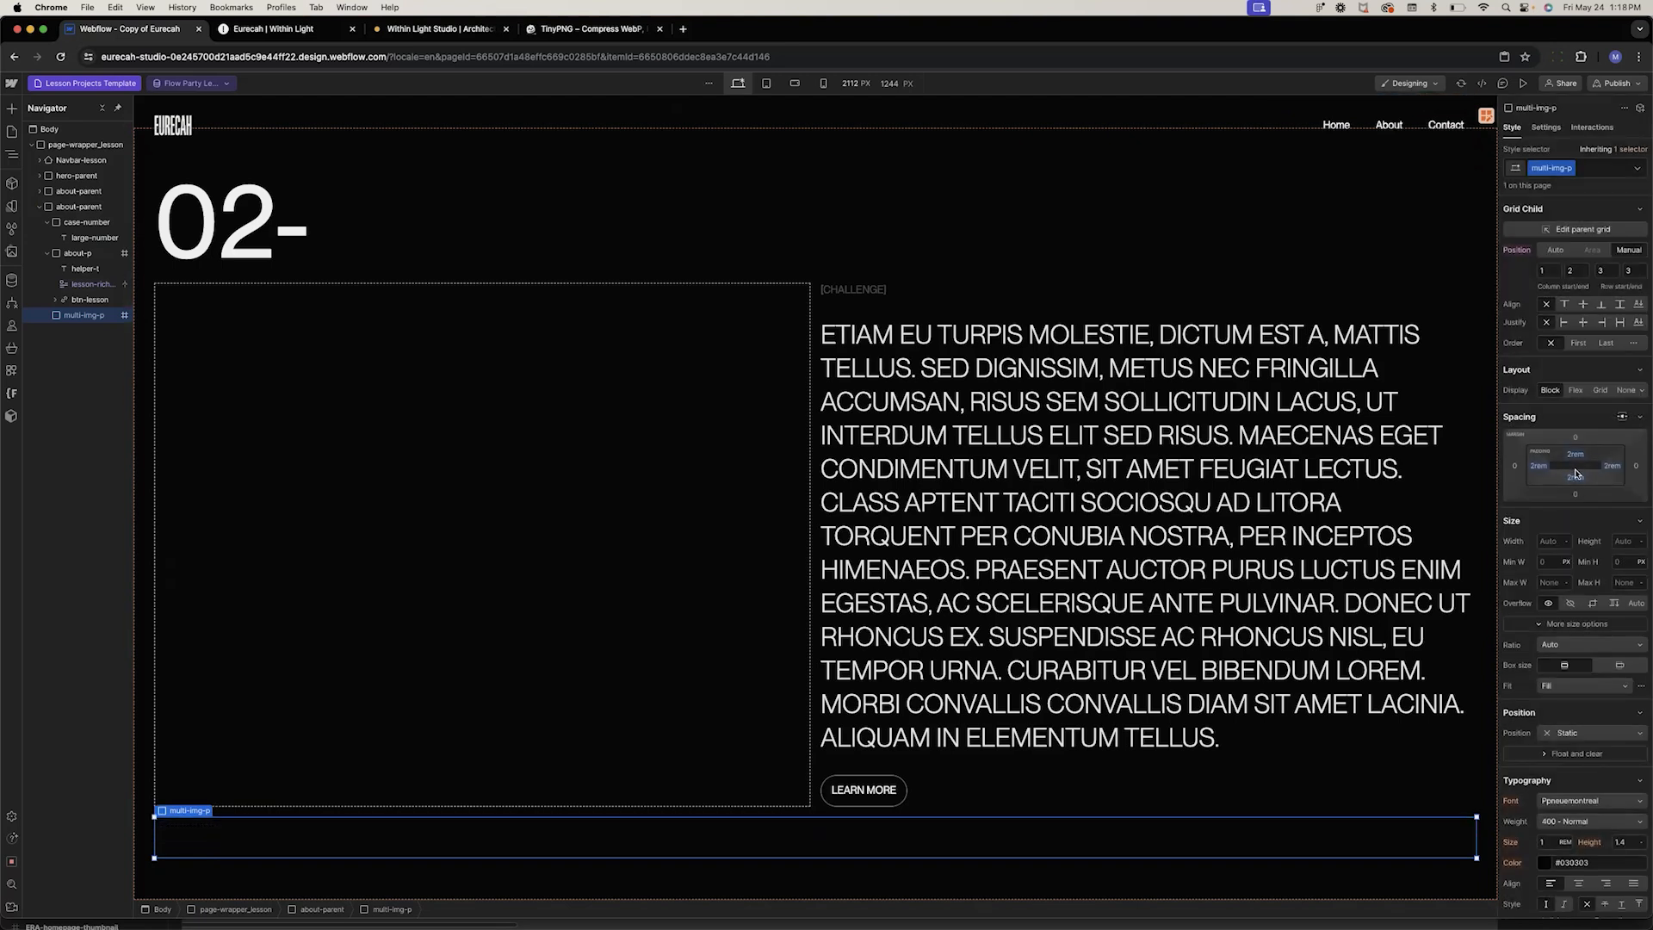
# Increase the multi-img-p's top and bottom padding
pyautogui.moveTo(1575, 467); pyautogui.dragTo(1576, 454)
pyautogui.press('super+z')
pyautogui.press('super+z')
pyautogui.moveTo(1576, 457); pyautogui.dragTo(1572, 496)
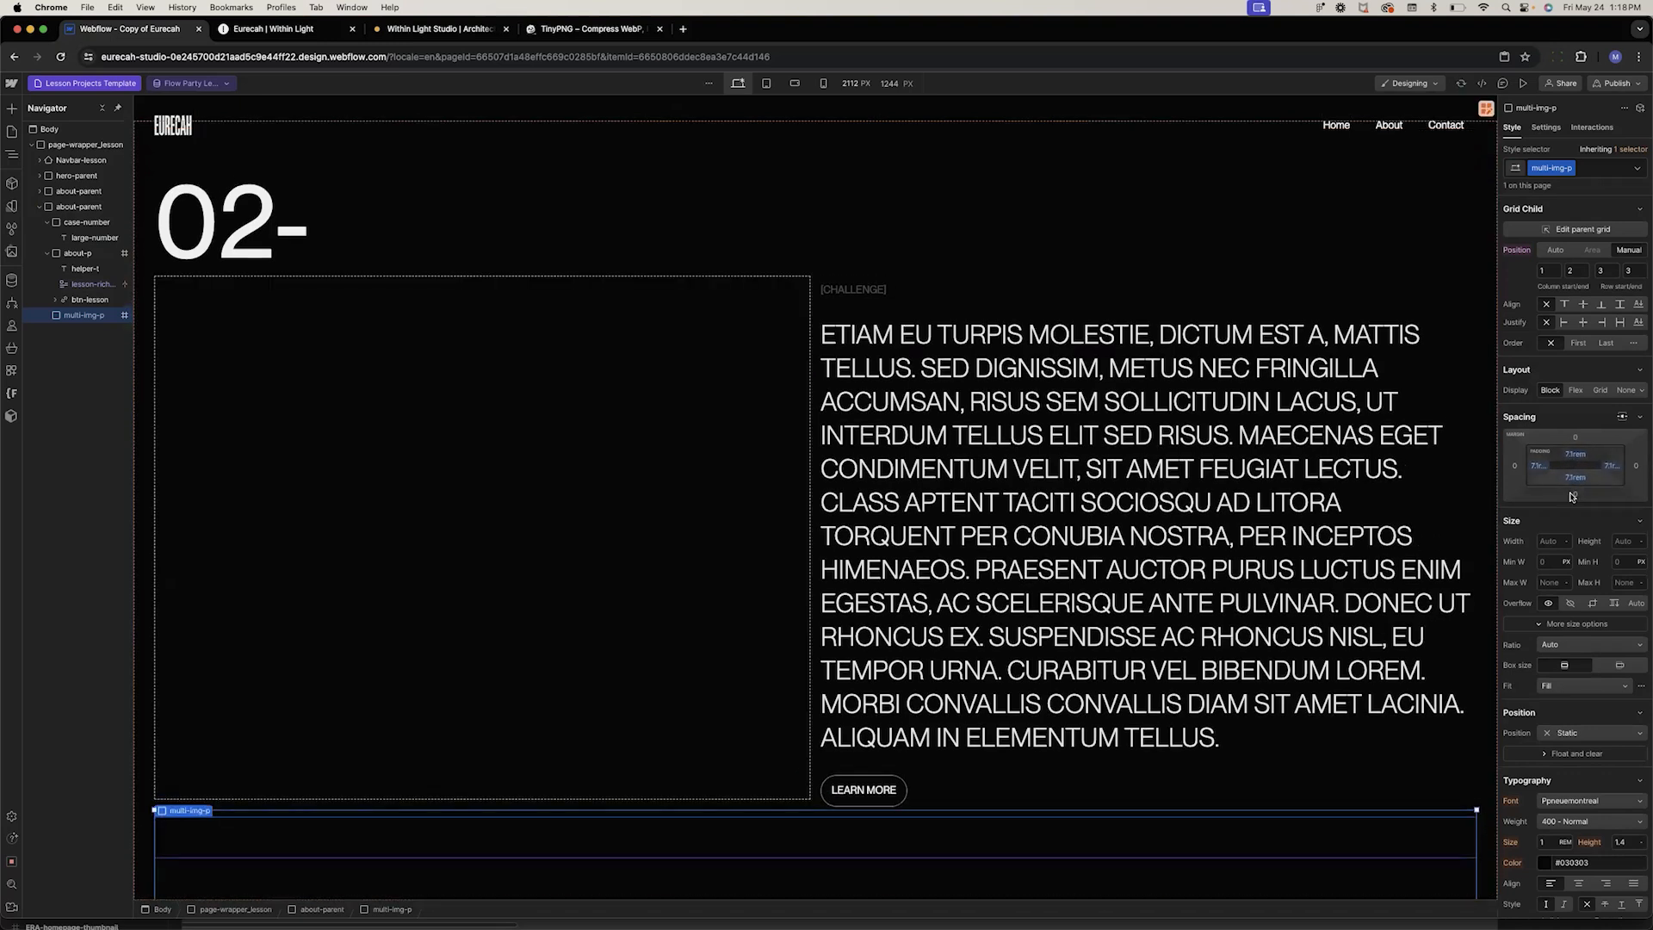
# Add a collection list inside multi-img-p sourced from the Multi image field
pyautogui.click(231, 764)
pyautogui.click(254, 814)
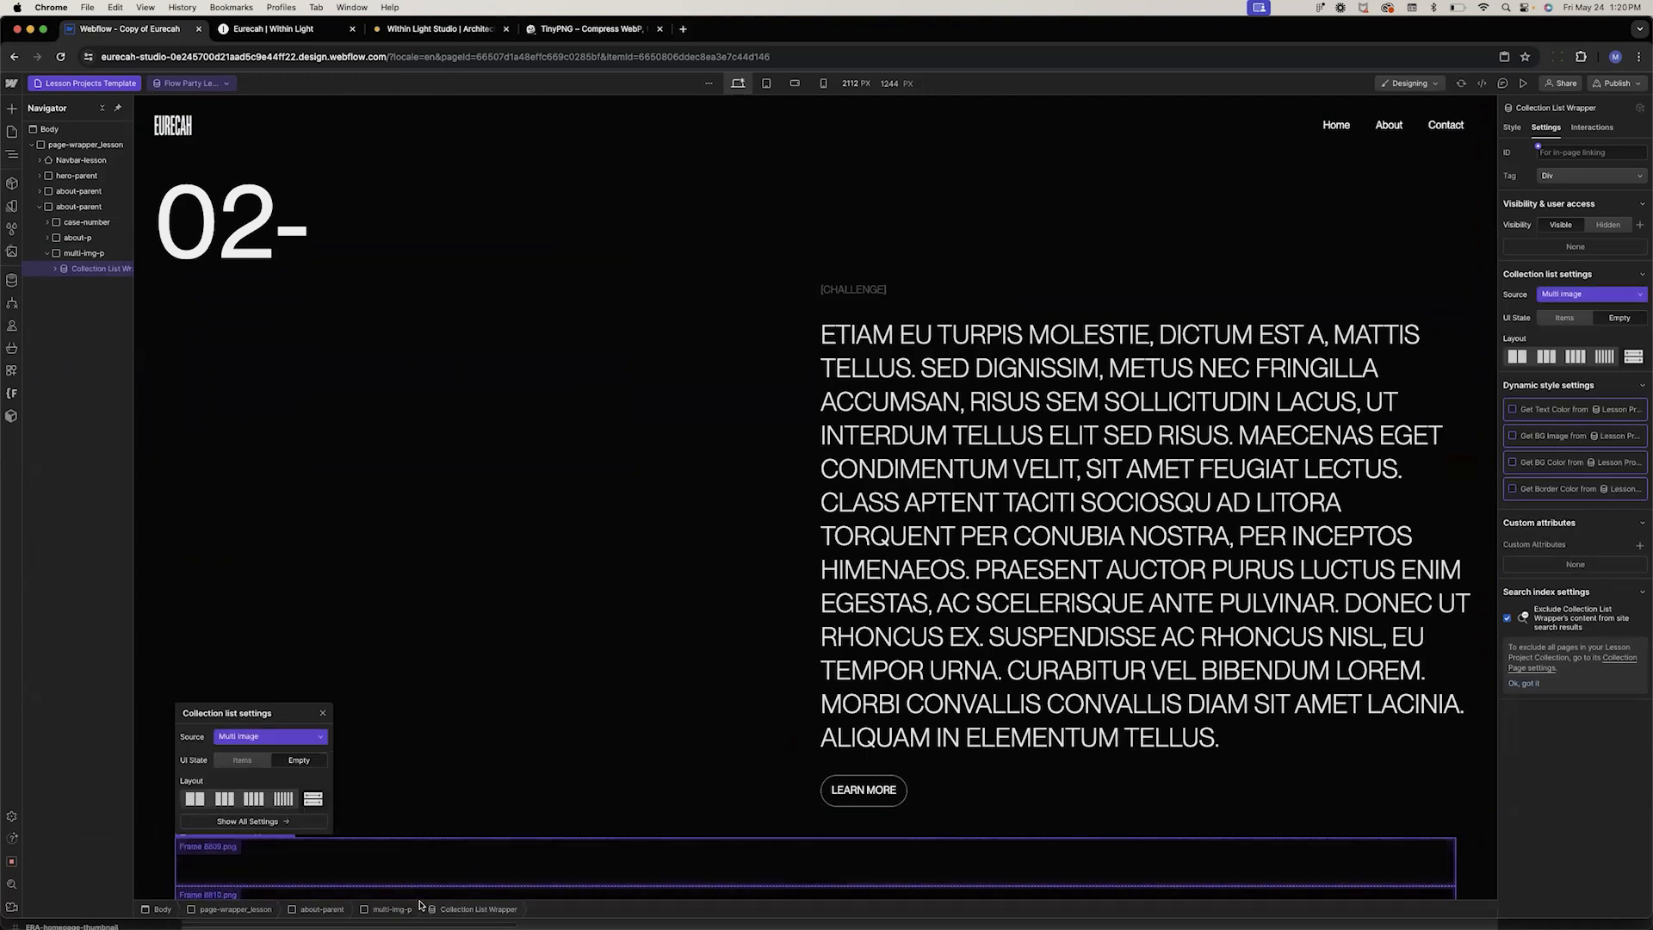
# Add an image element to the collection item, bound to Multi image
pyautogui.scroll(-3, 428, 672)
pyautogui.click(300, 668)
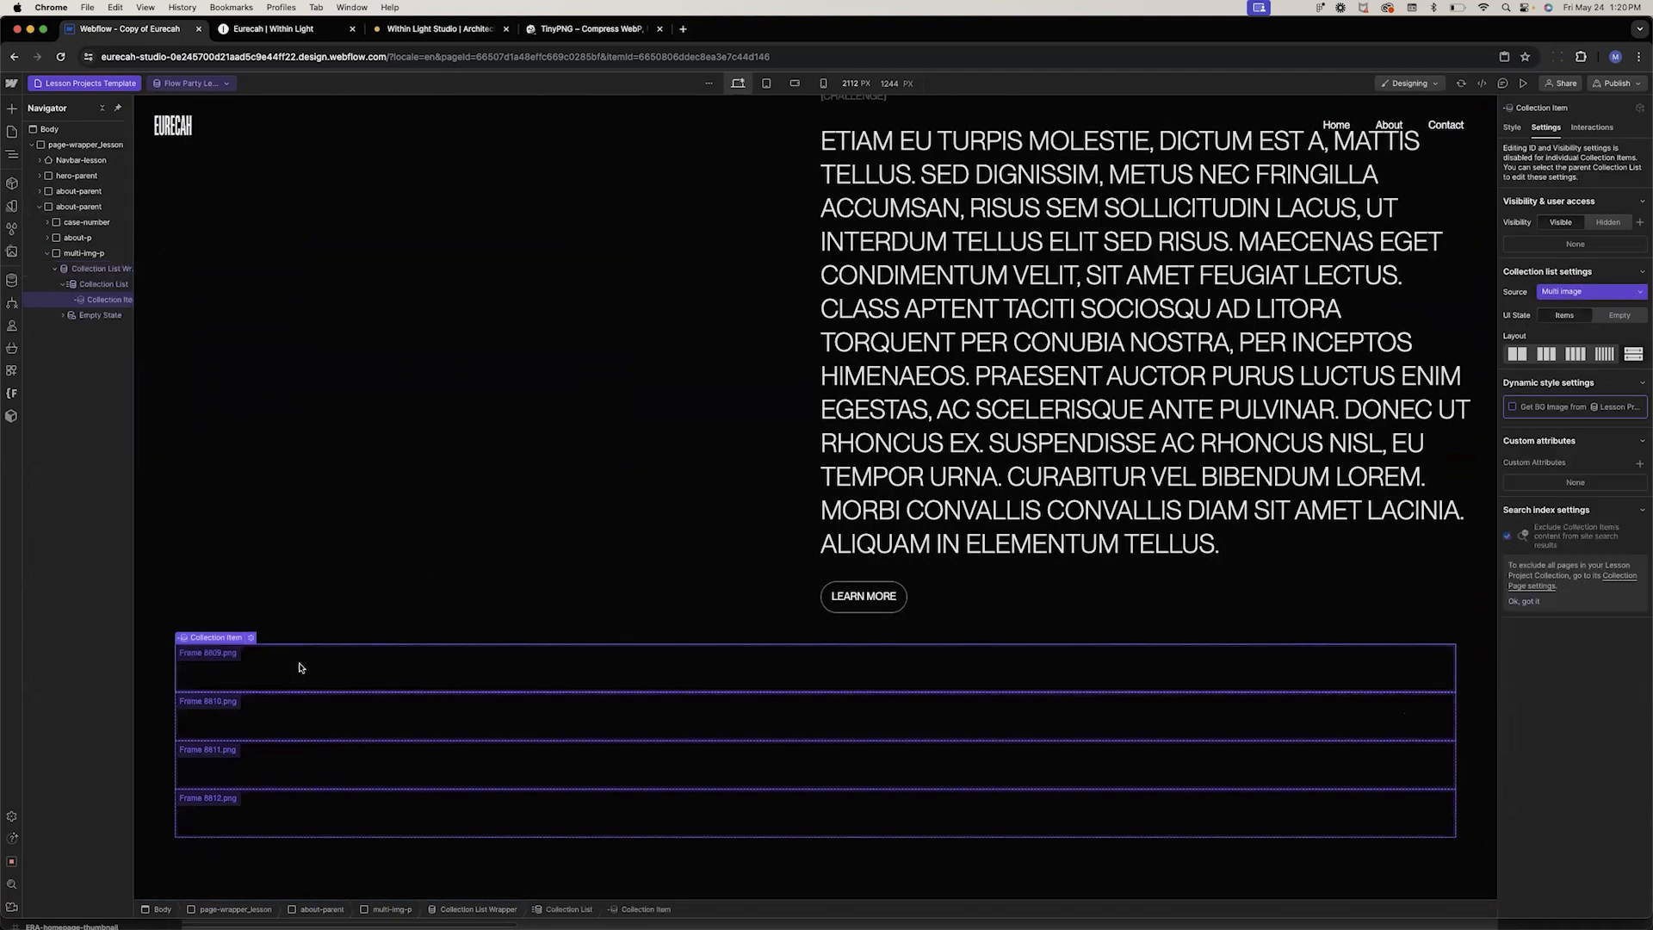
pyautogui.press('super+e')
pyautogui.write('imag')
pyautogui.press('Return')
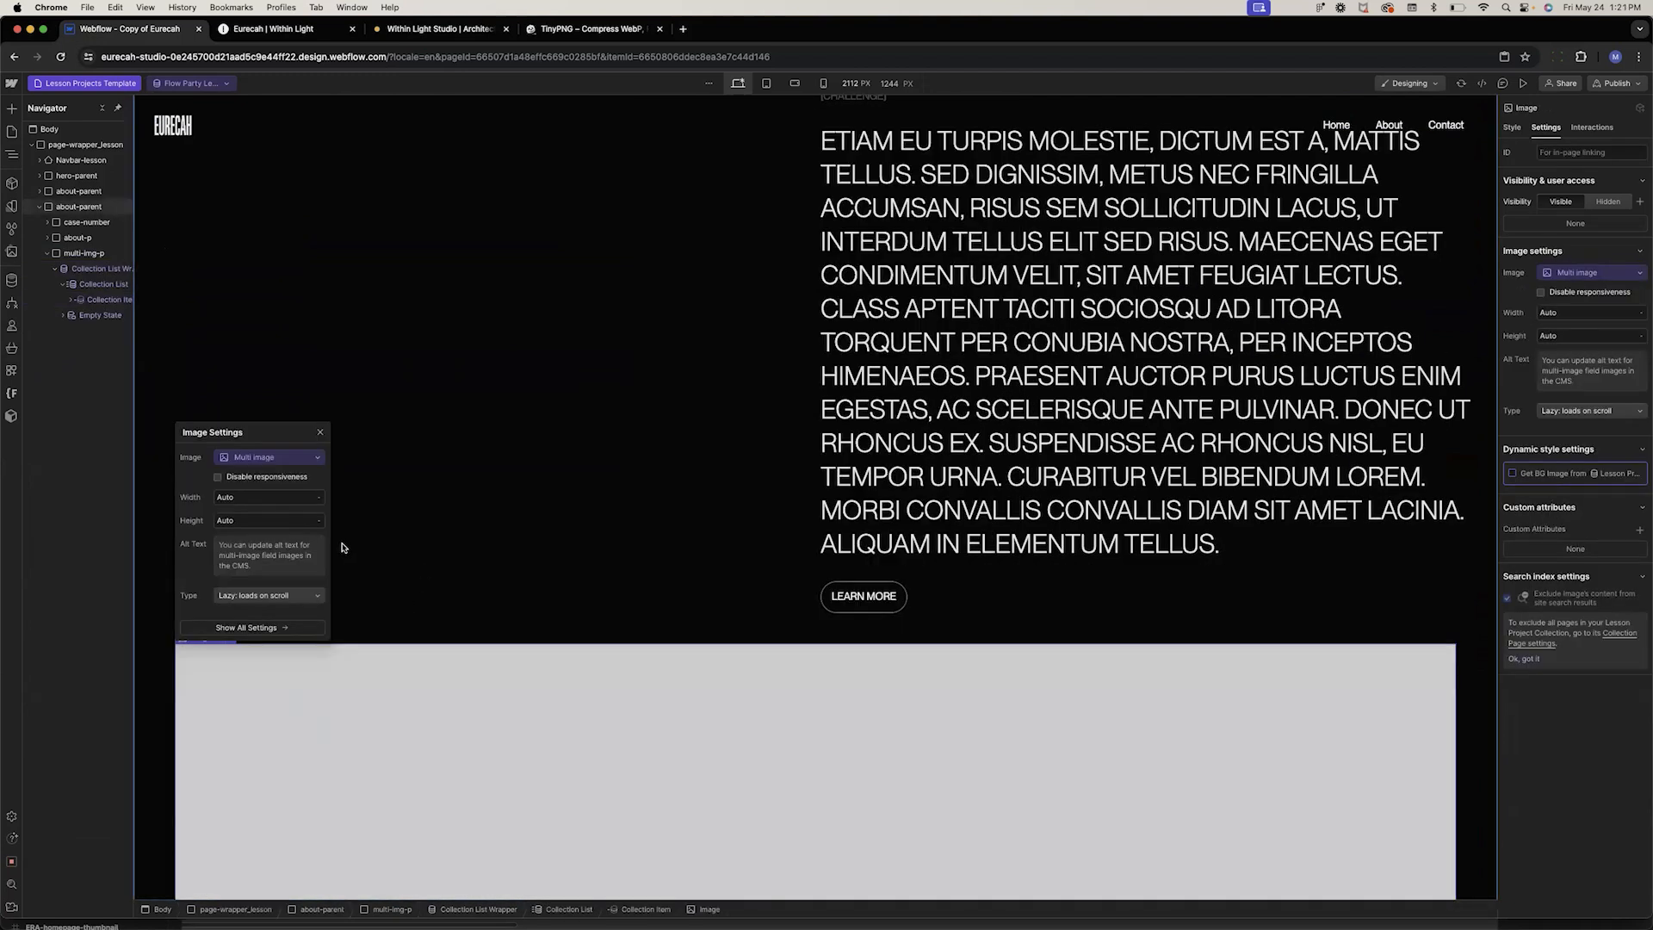
# Give the collection list the new class multi-img-l
pyautogui.scroll(-8, 342, 548)
pyautogui.scroll(3, 342, 548)
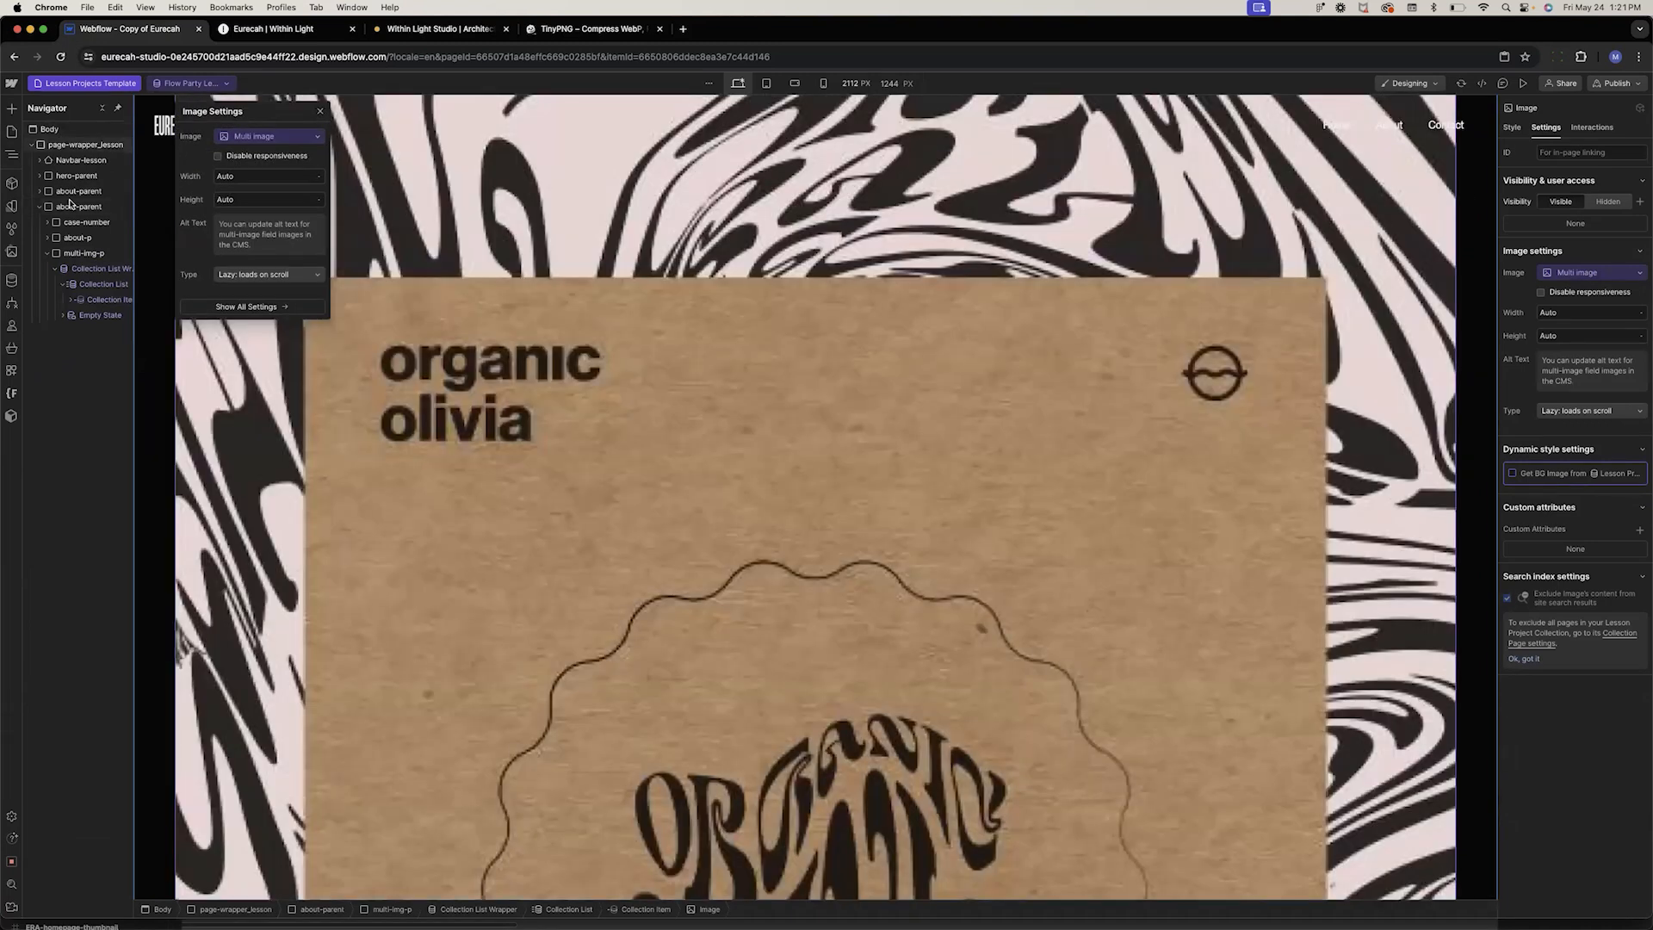
pyautogui.click(83, 306)
pyautogui.click(70, 300)
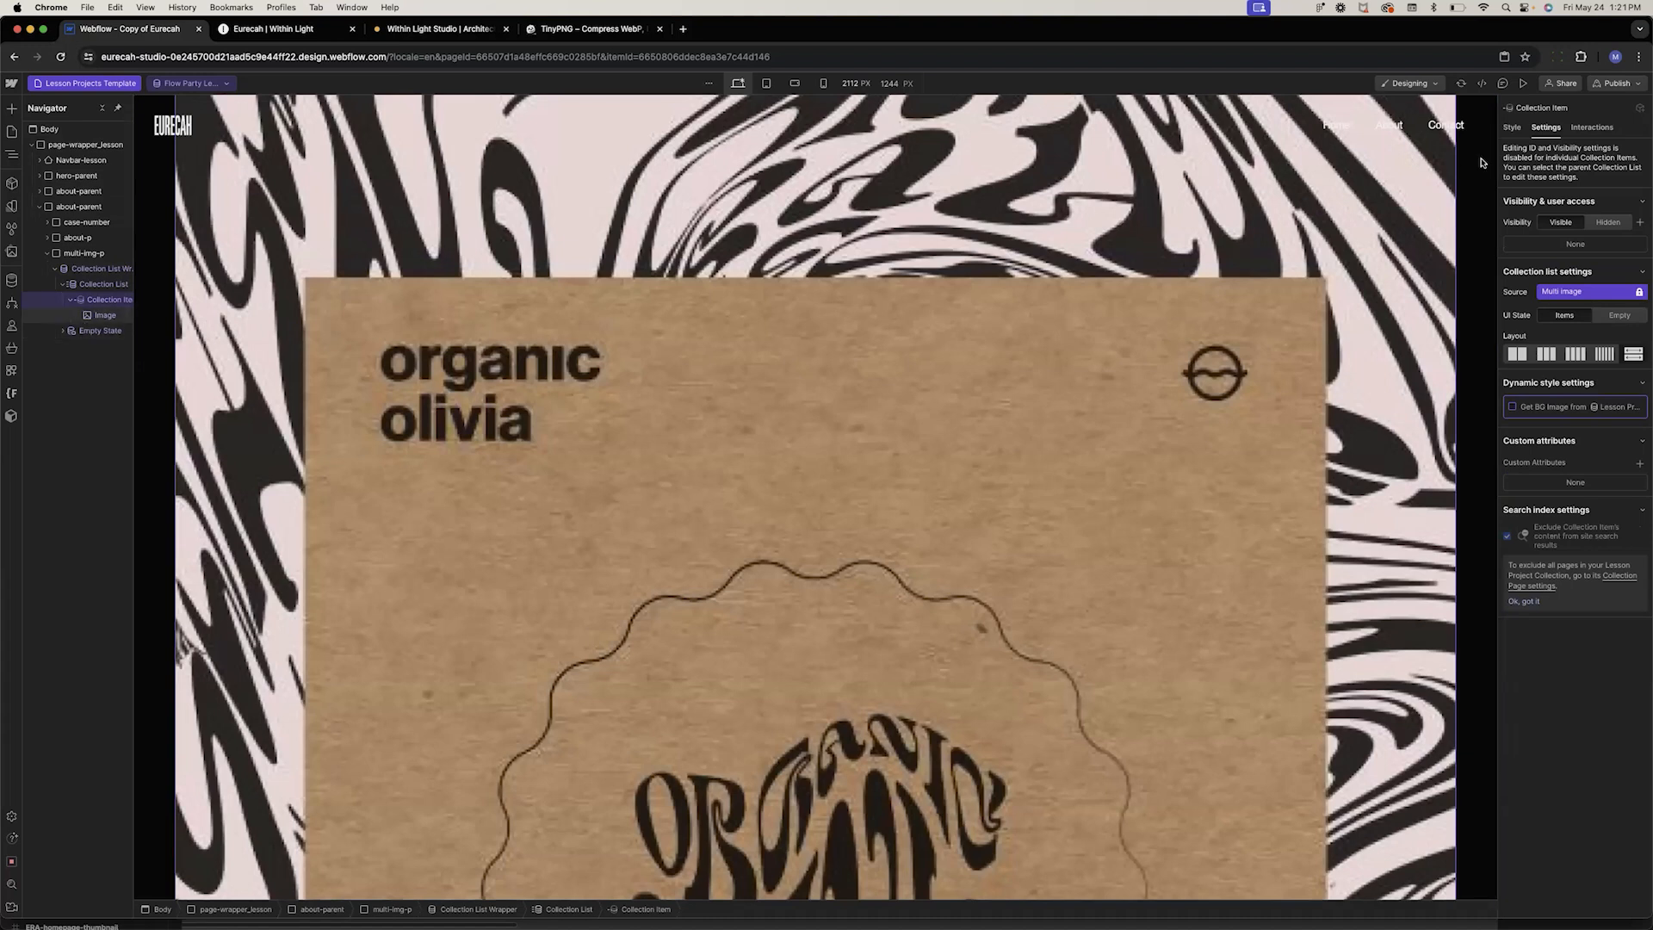
pyautogui.click(1512, 128)
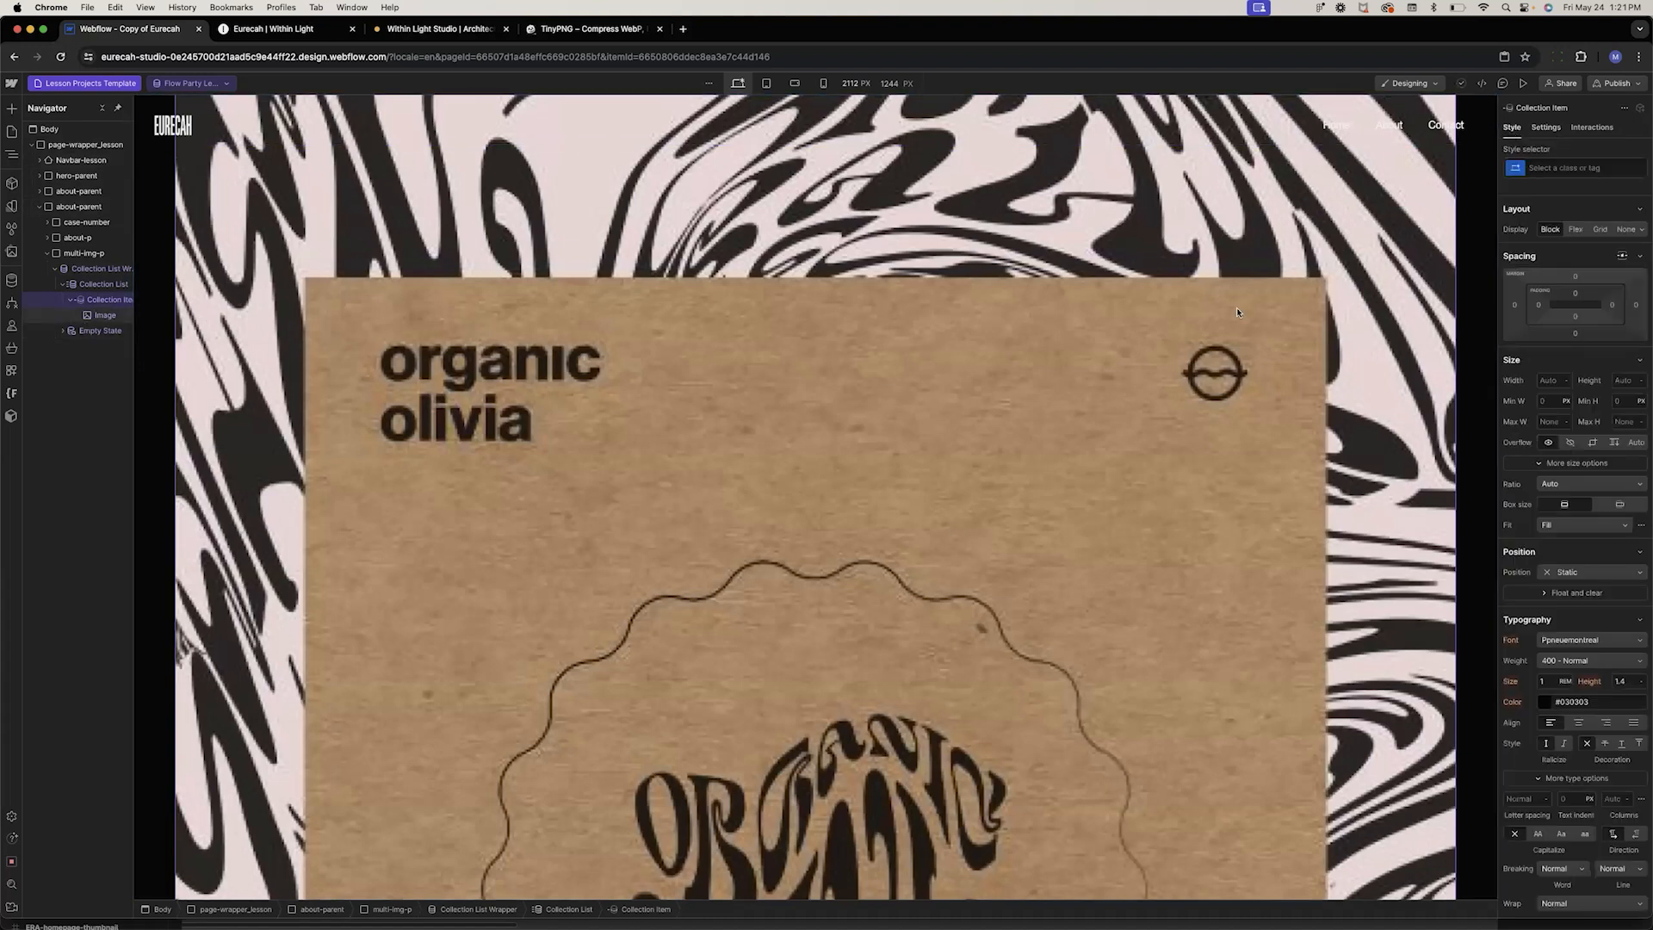
pyautogui.scroll(-20, 749, 353)
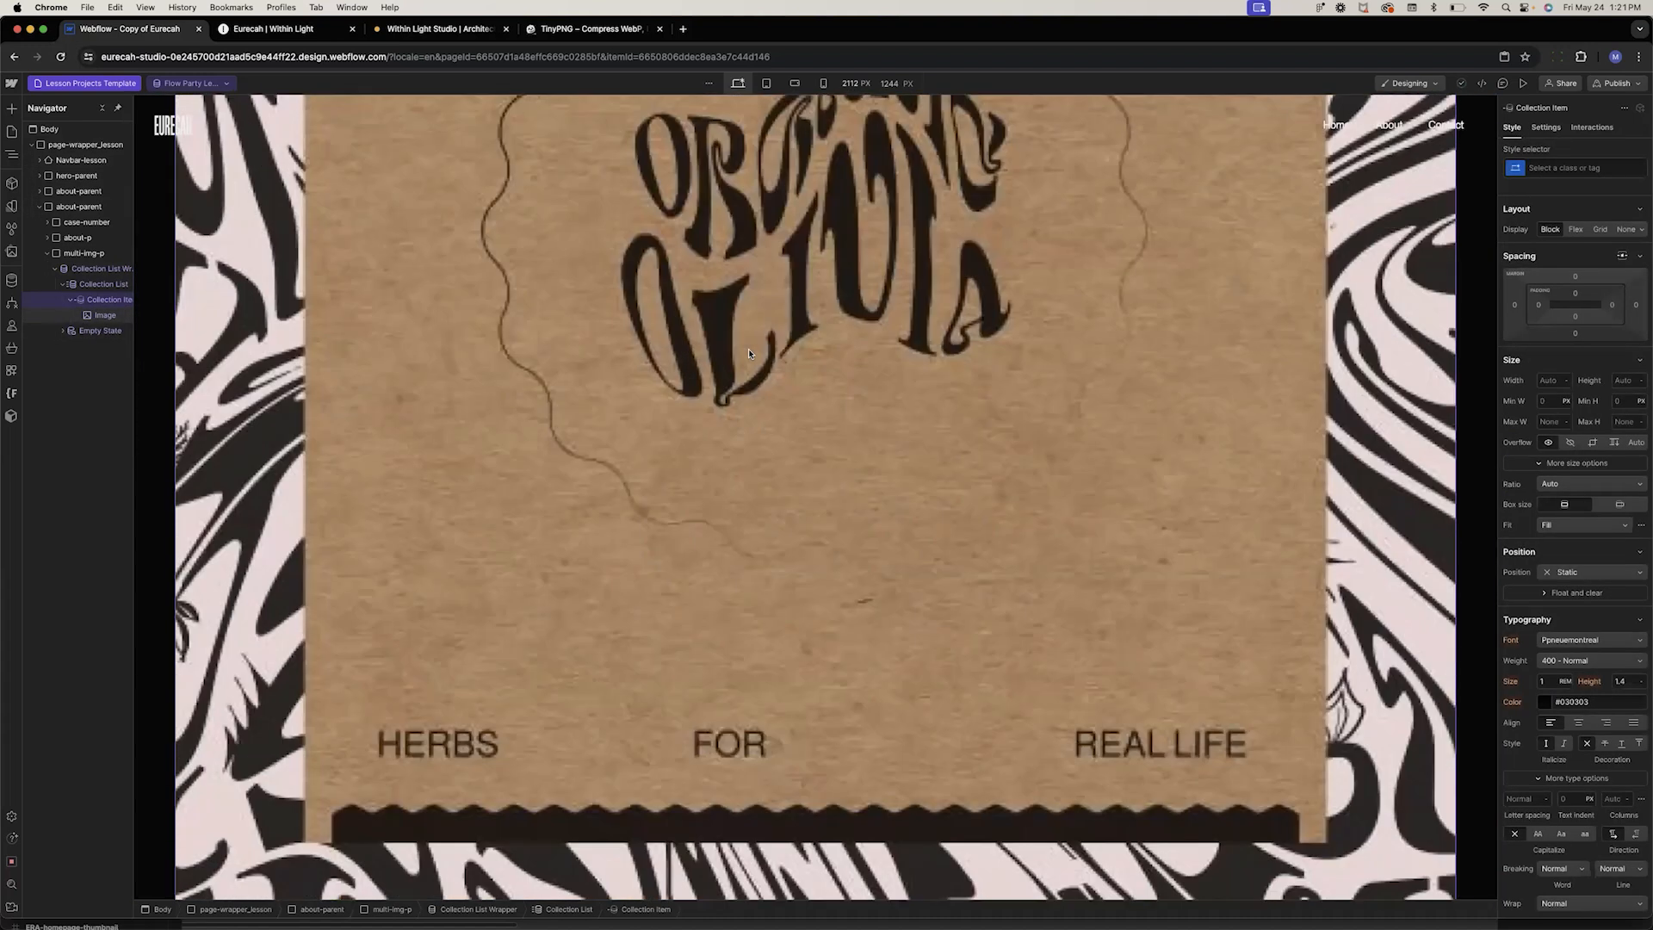
pyautogui.scroll(-5, 753, 392)
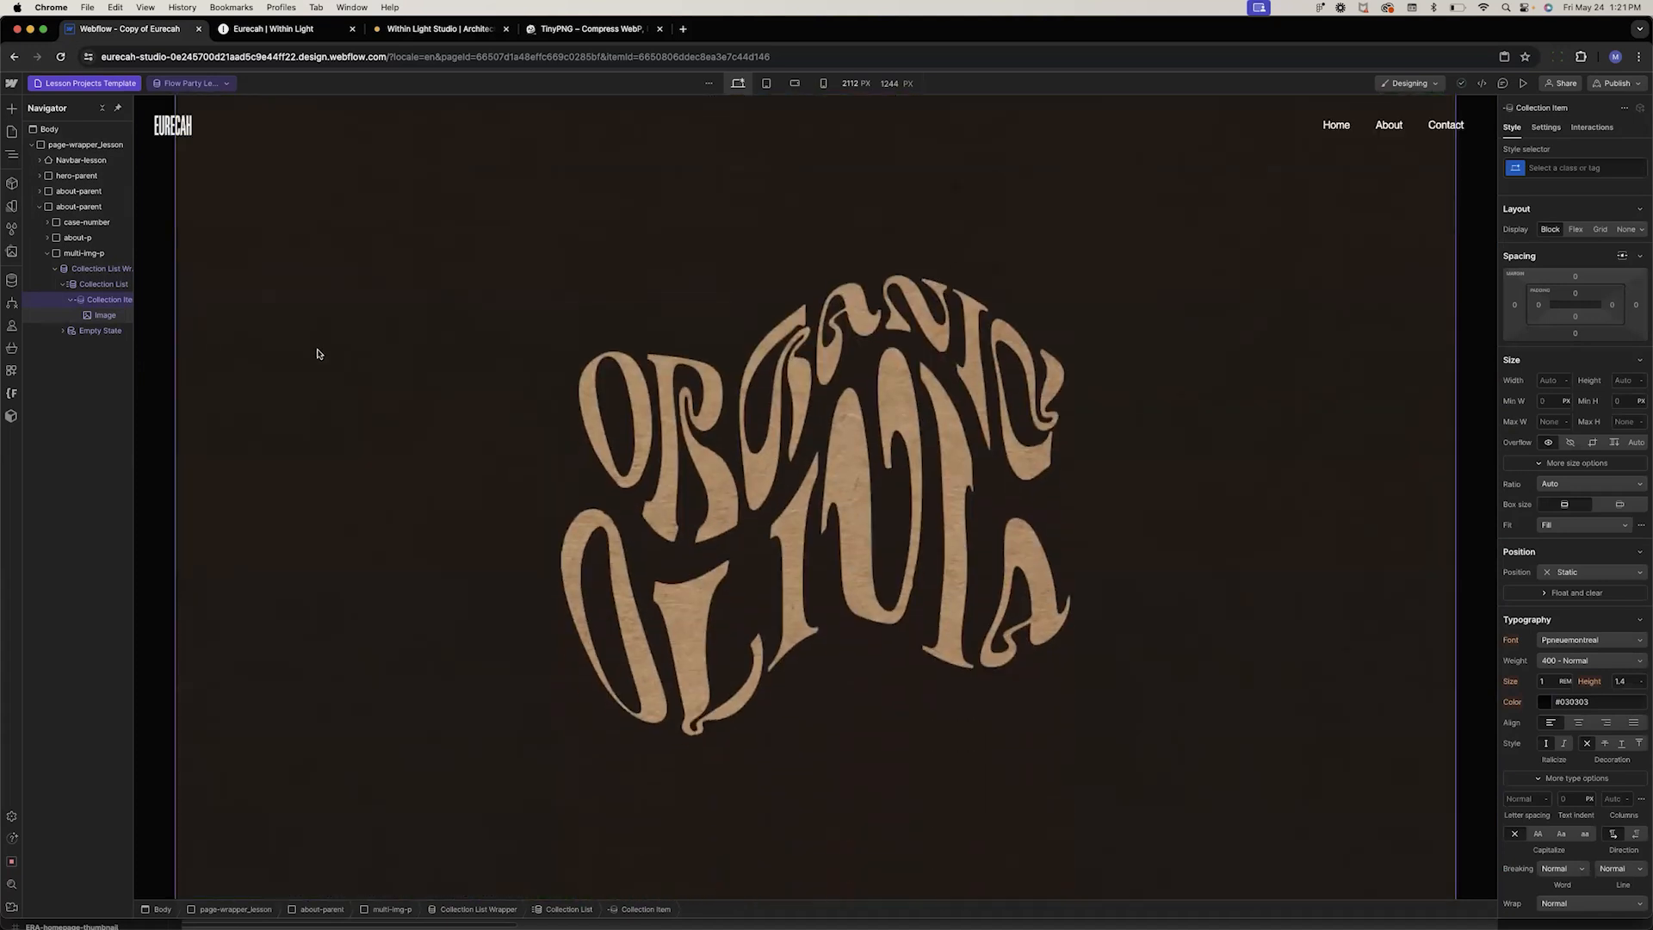
pyautogui.click(104, 284)
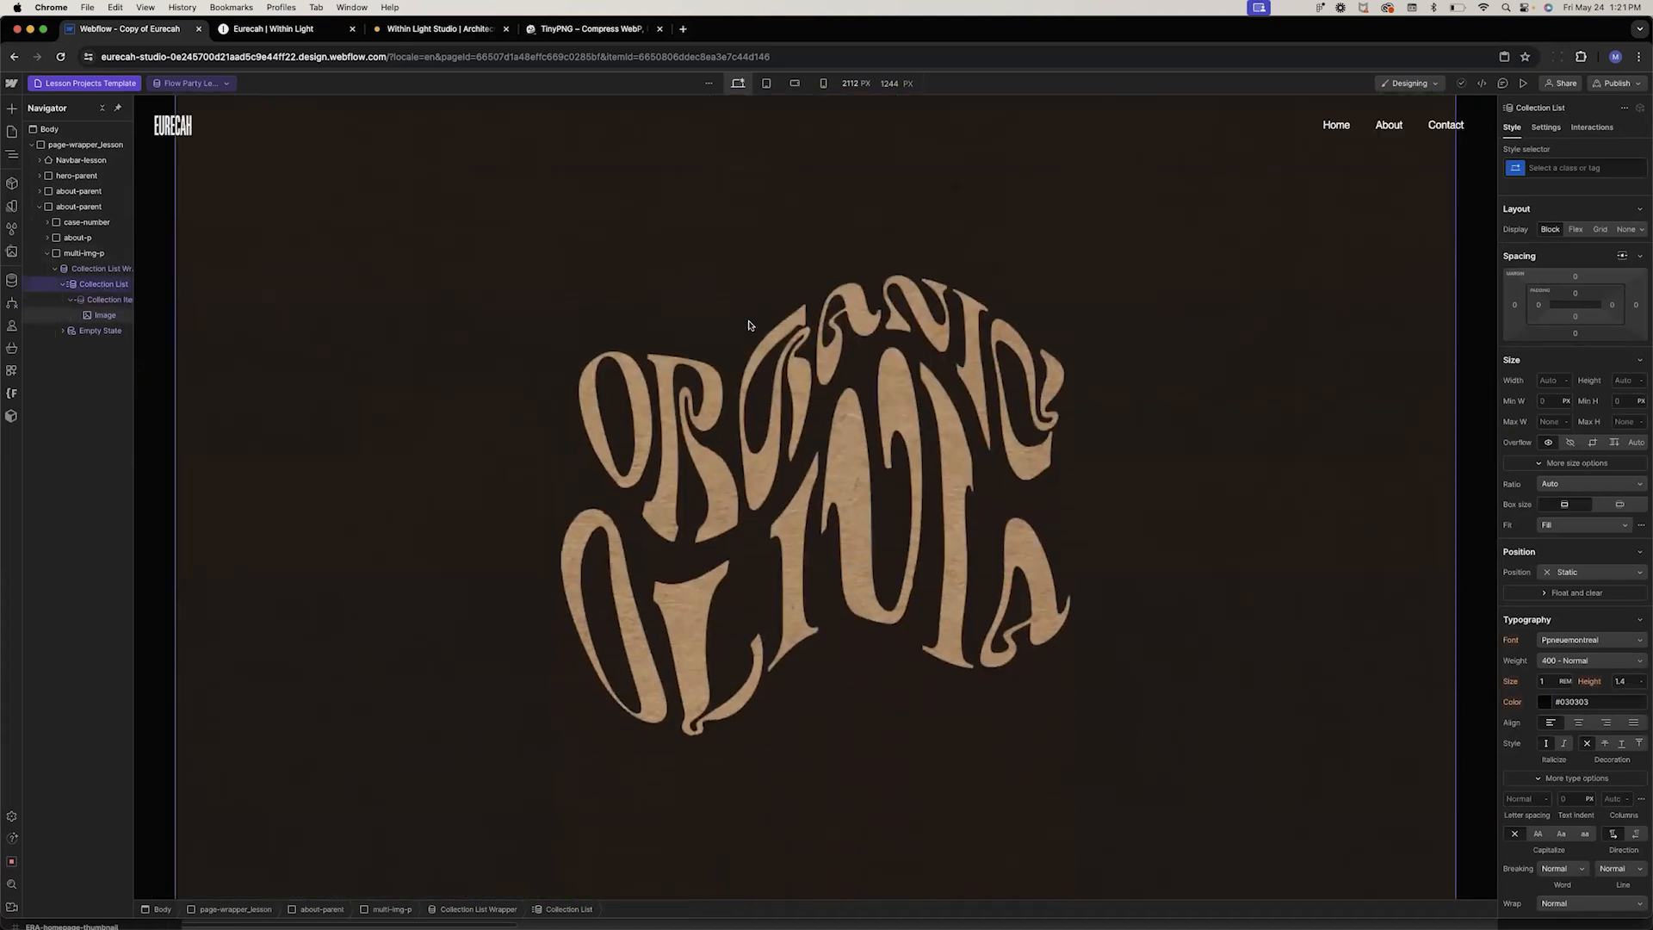
pyautogui.click(1549, 169)
pyautogui.write('multi-img-l')
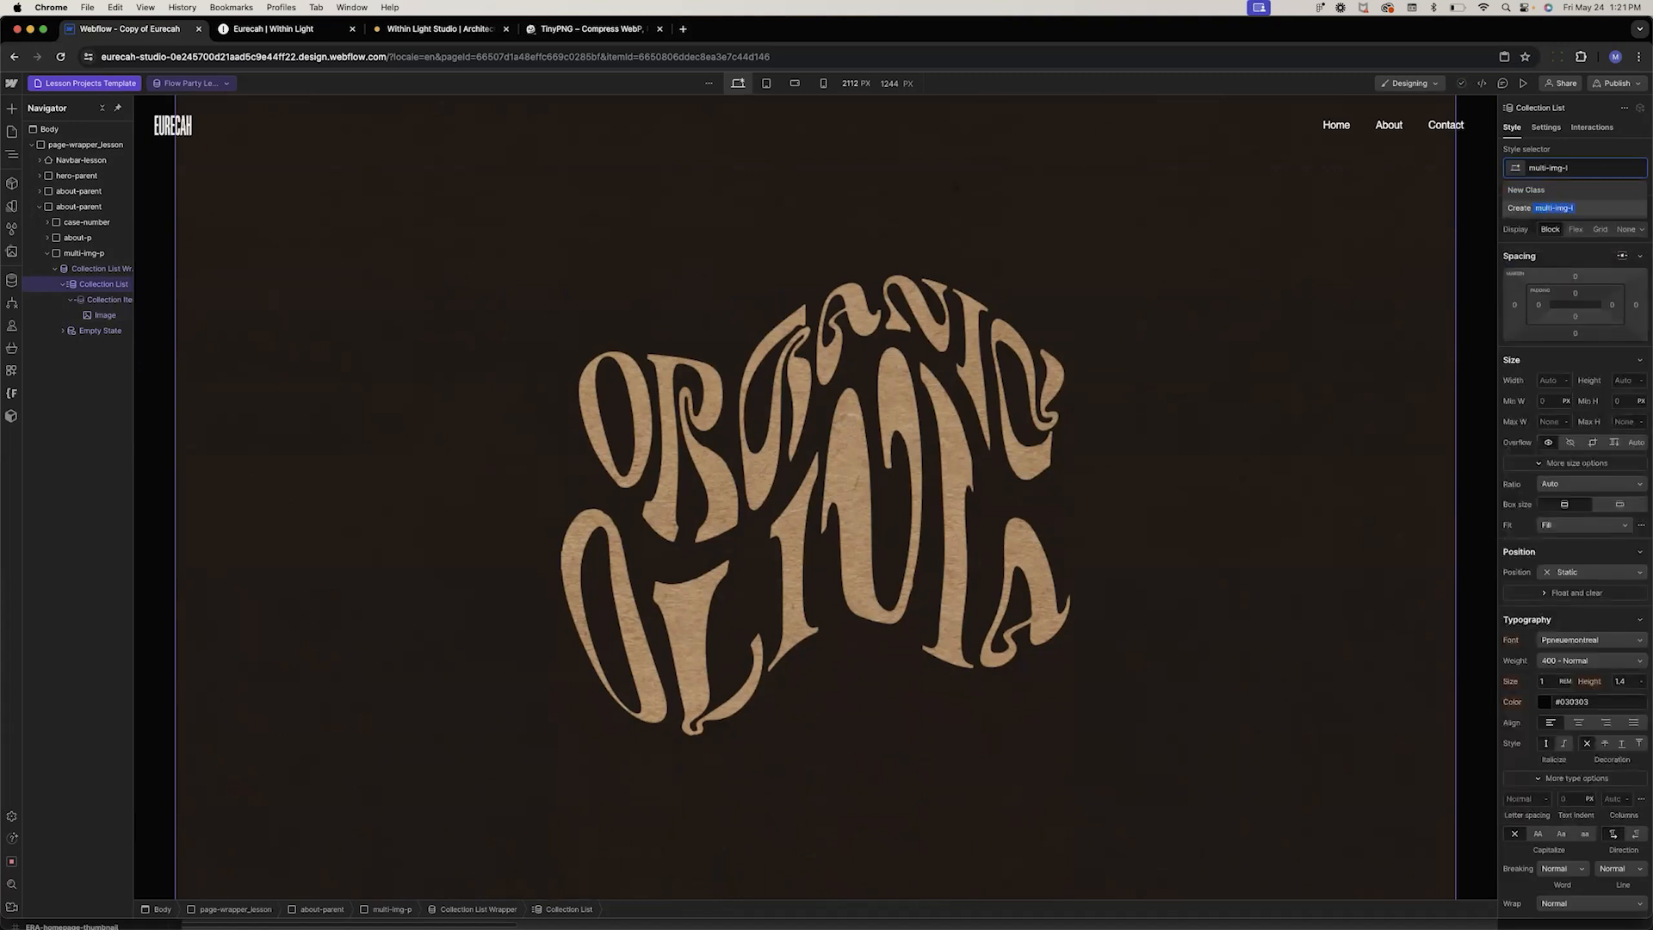
pyautogui.press('Return')
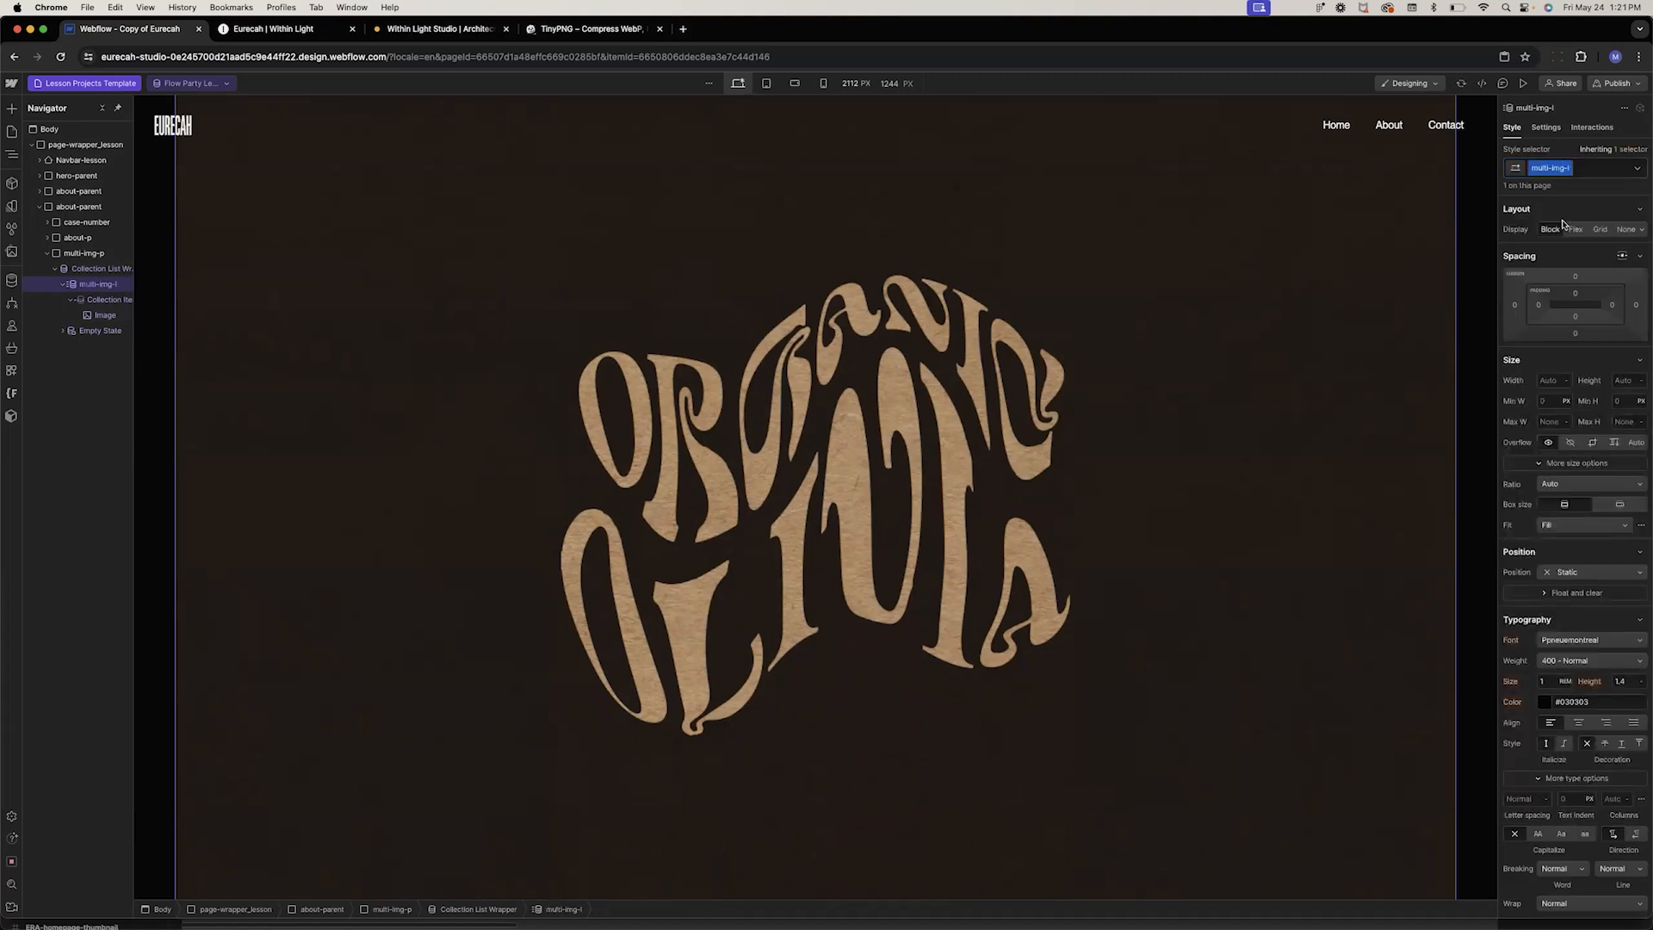
# Set multi-img-l to flex display with a 0.5rem gap
pyautogui.click(1574, 230)
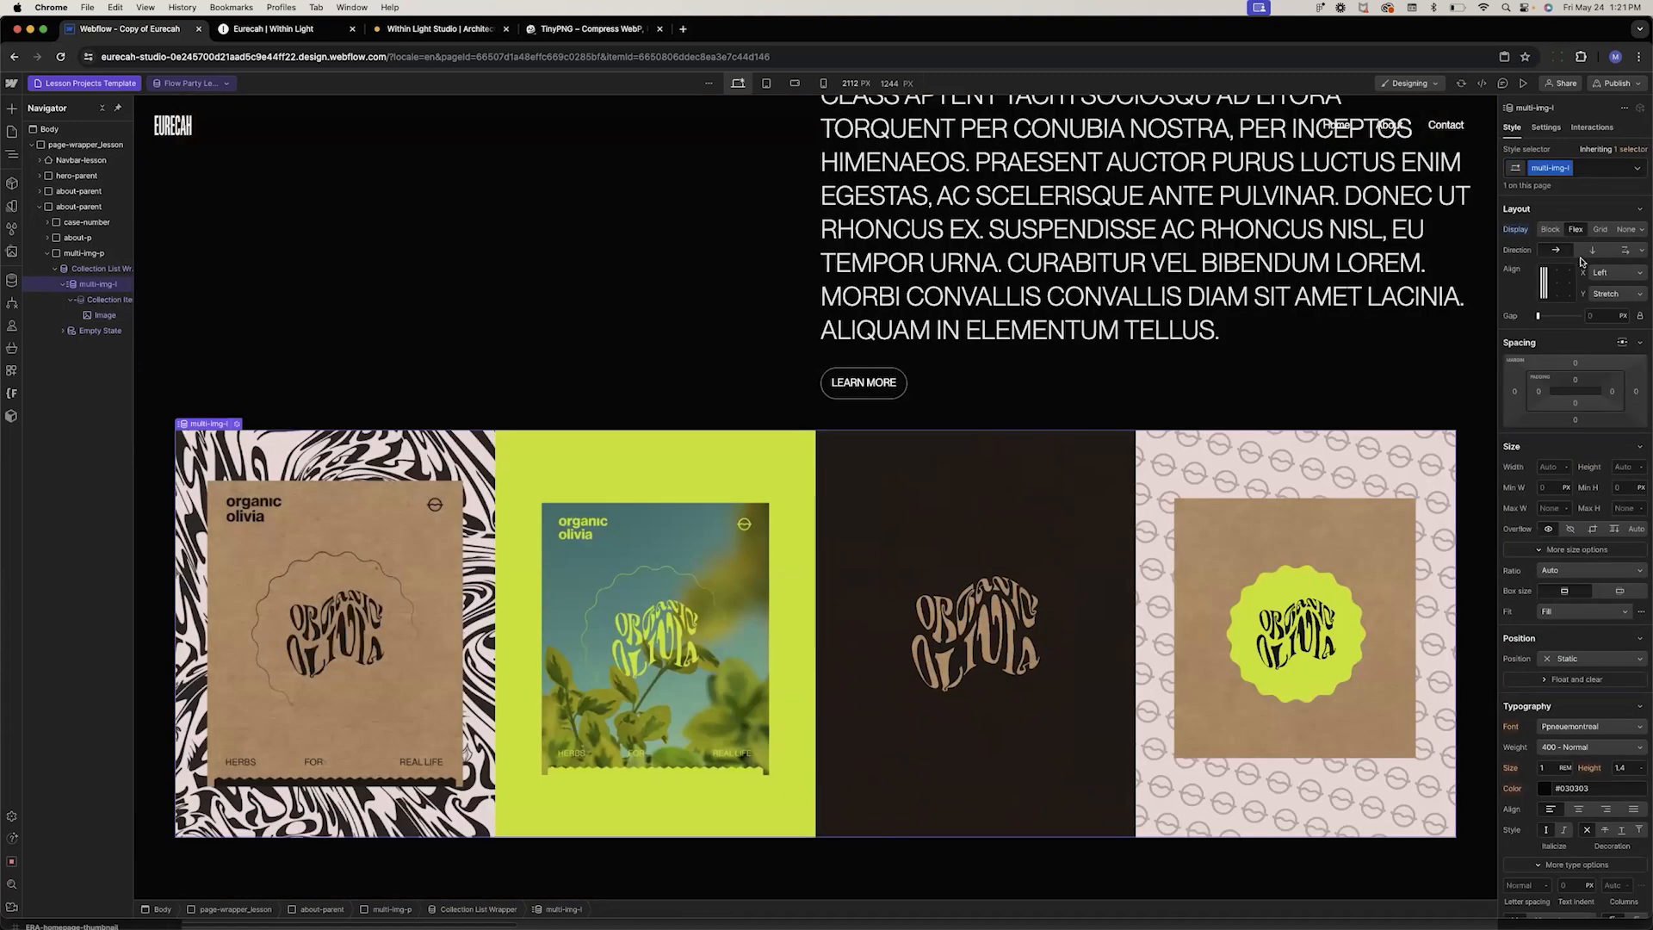
pyautogui.click(1595, 314)
pyautogui.write('0.5rem')
pyautogui.press('Return')
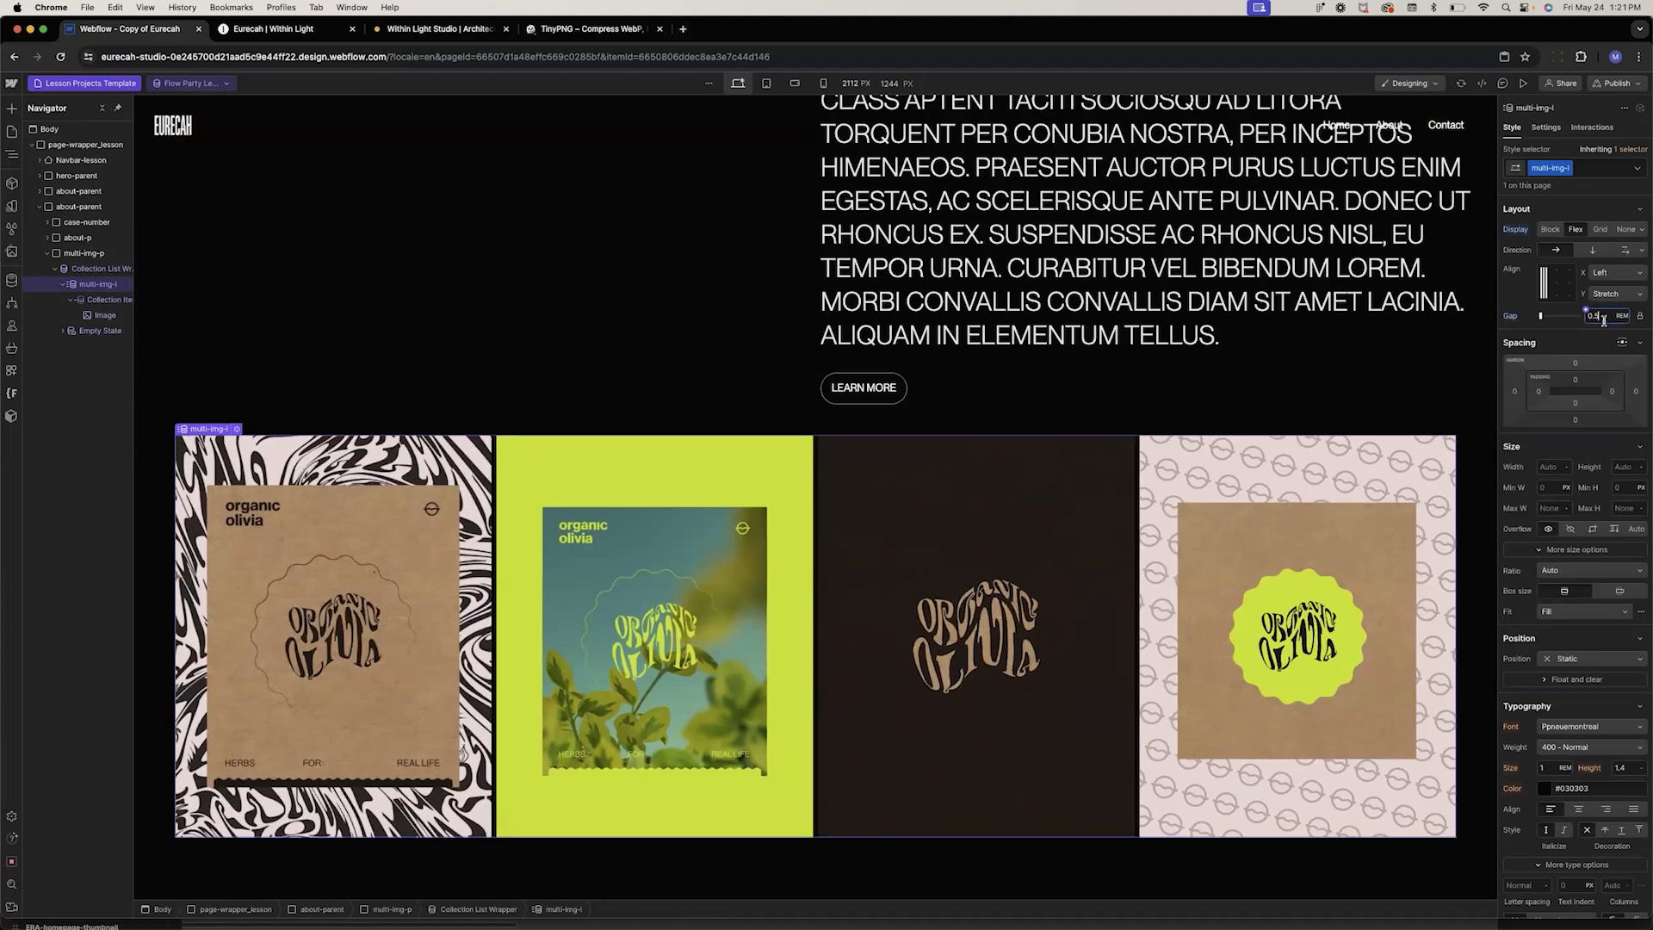
# Increase the multi-img-l gap to 1 rem
pyautogui.press('Up')
pyautogui.press('Up')
pyautogui.press('Up')
pyautogui.press('Up')
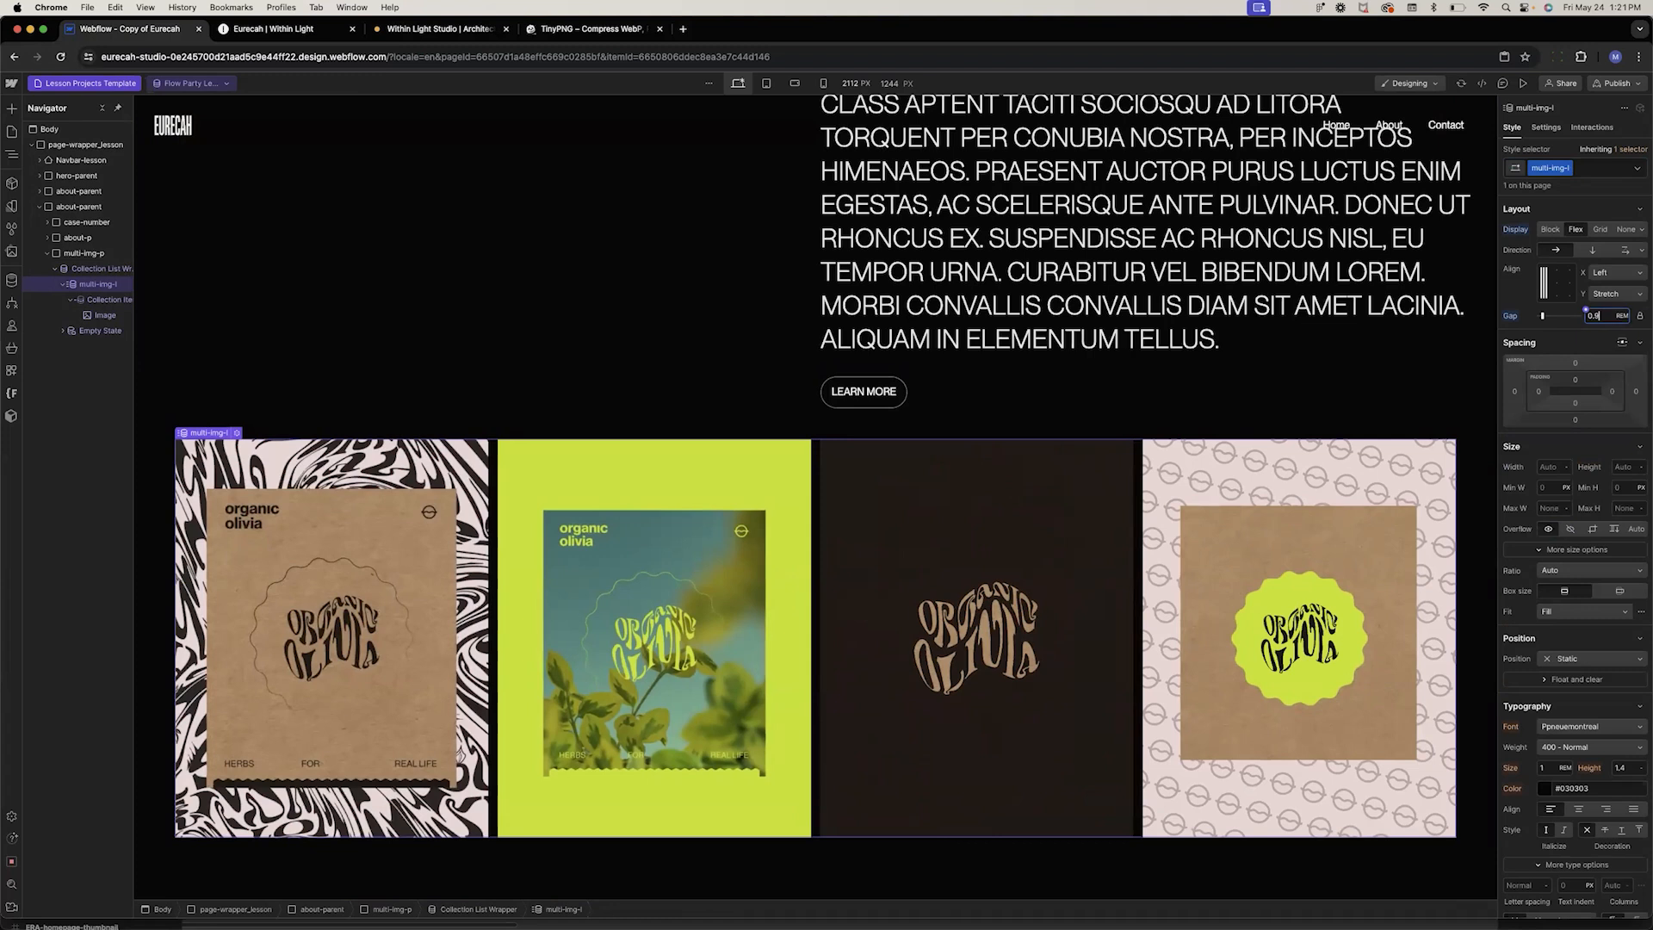
# Scroll through the Lesson Projects Template page to review the about section and gallery
pyautogui.click(330, 369)
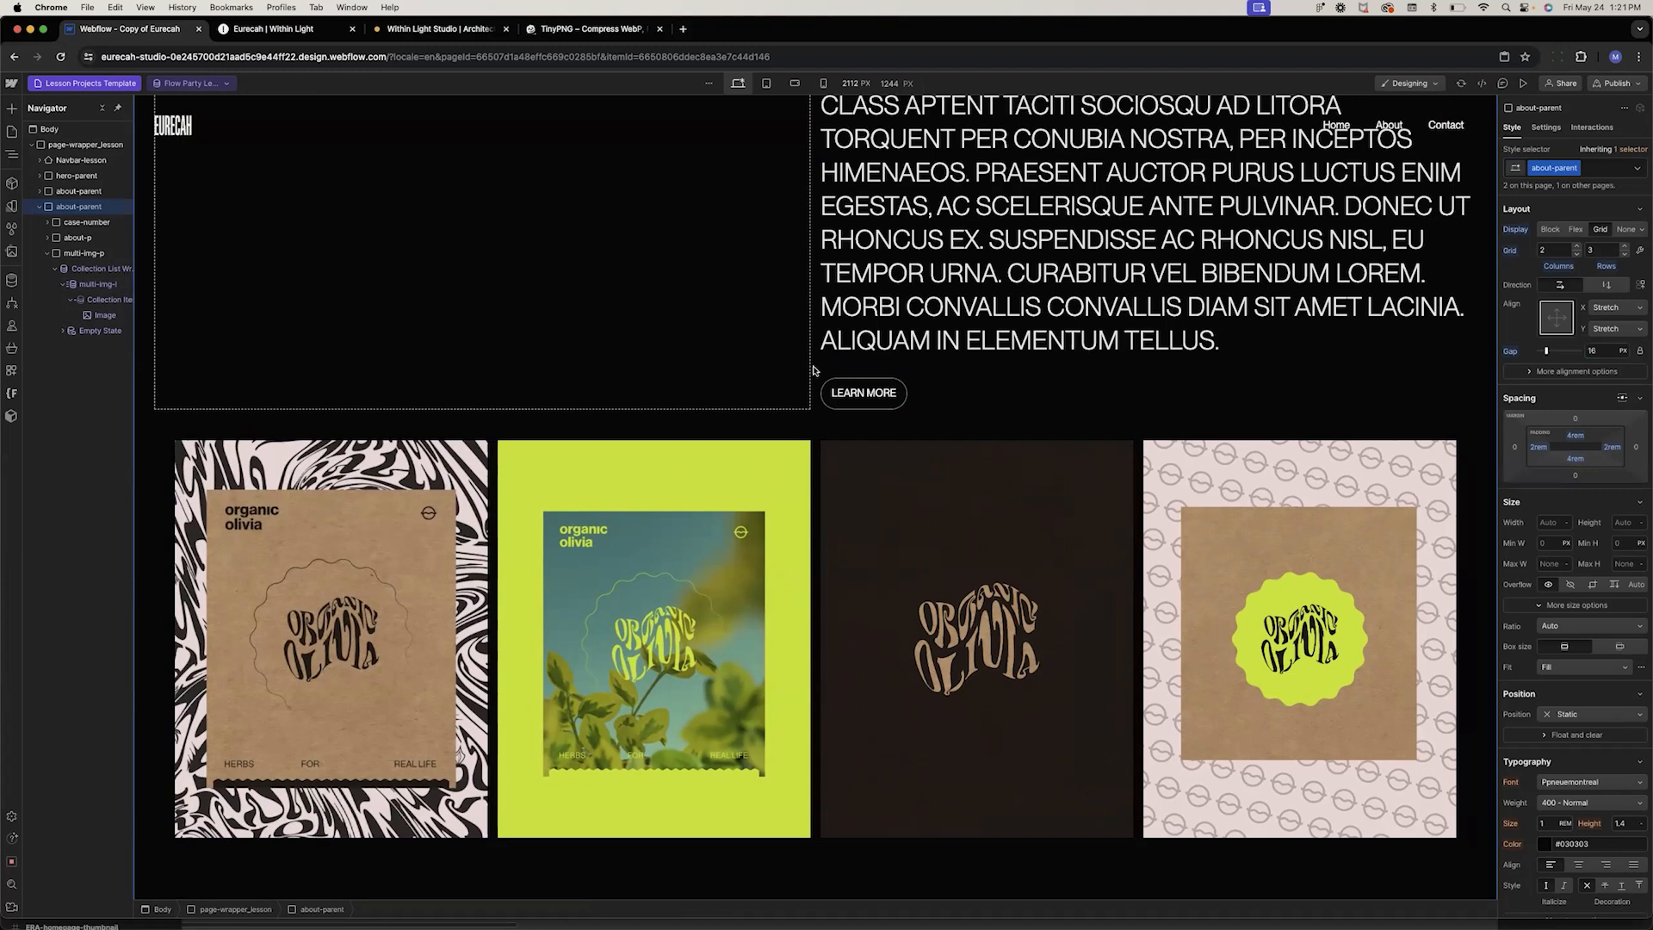
pyautogui.scroll(15, 813, 370)
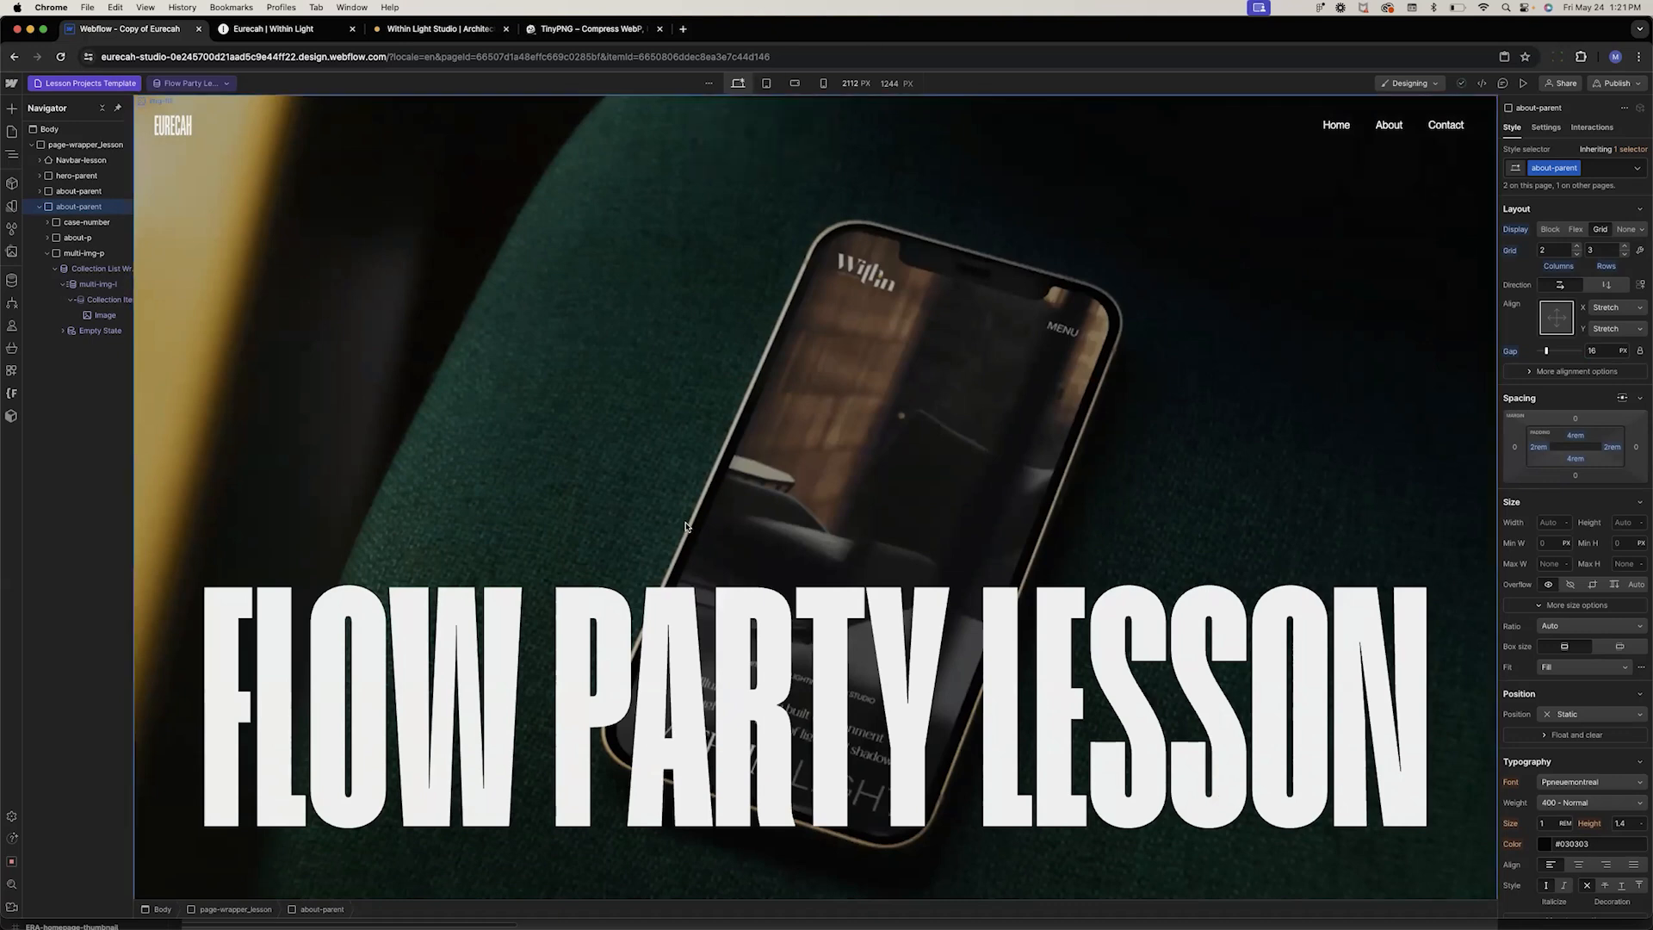
pyautogui.scroll(-10, 687, 524)
pyautogui.scroll(-10, 688, 524)
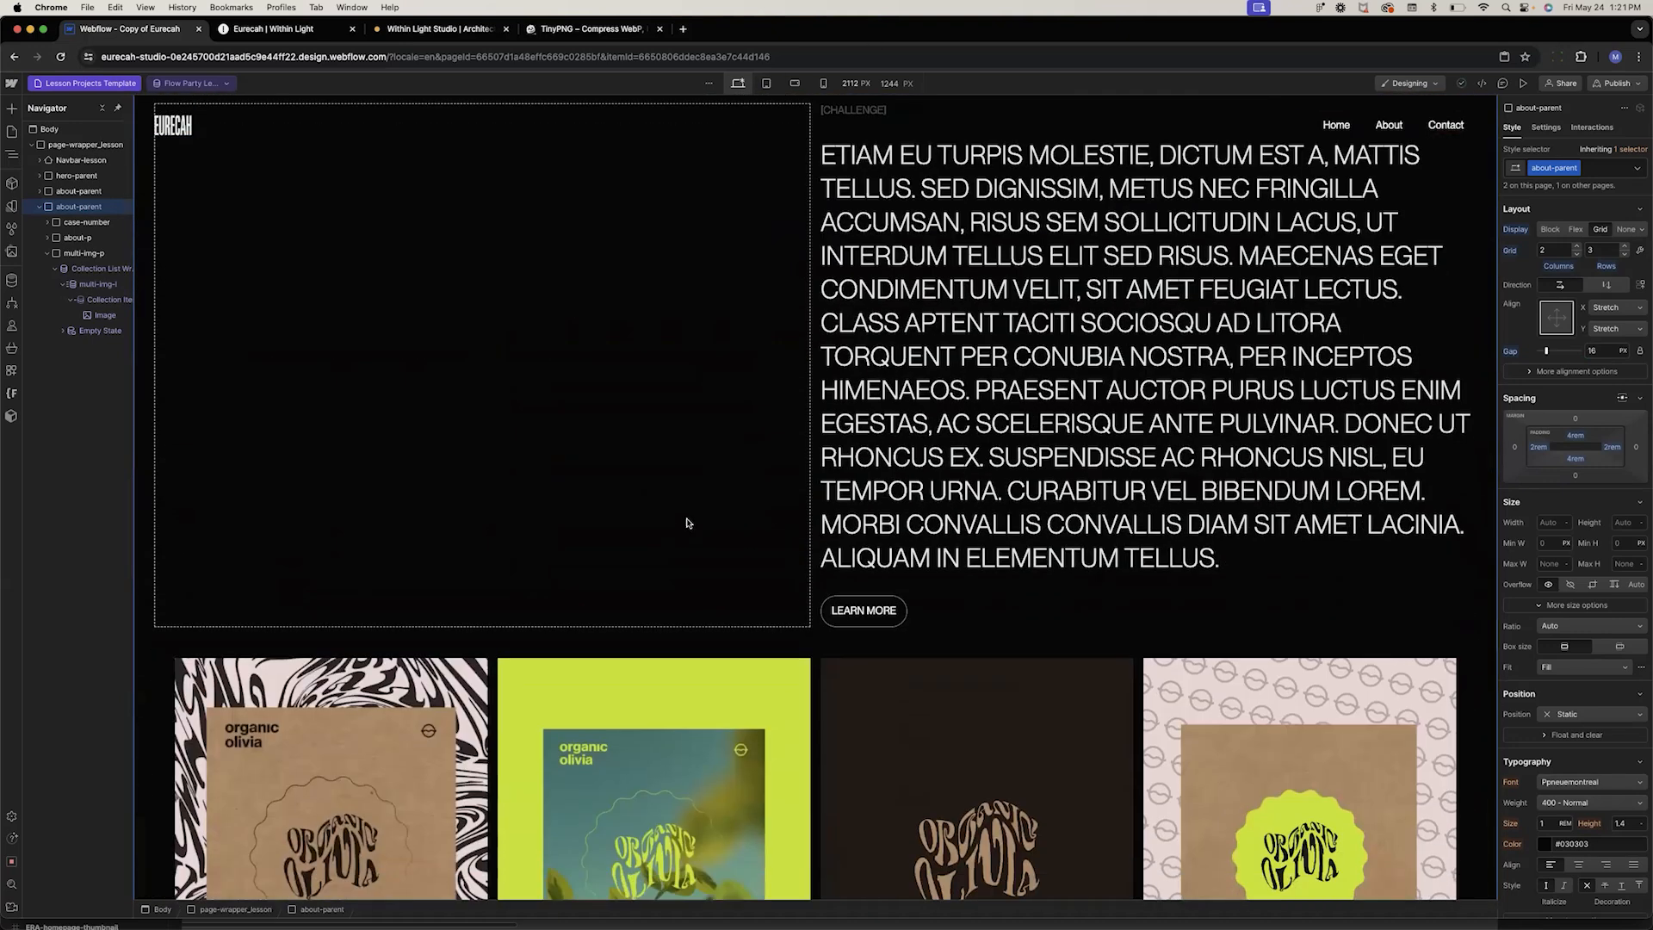
pyautogui.scroll(20, 687, 524)
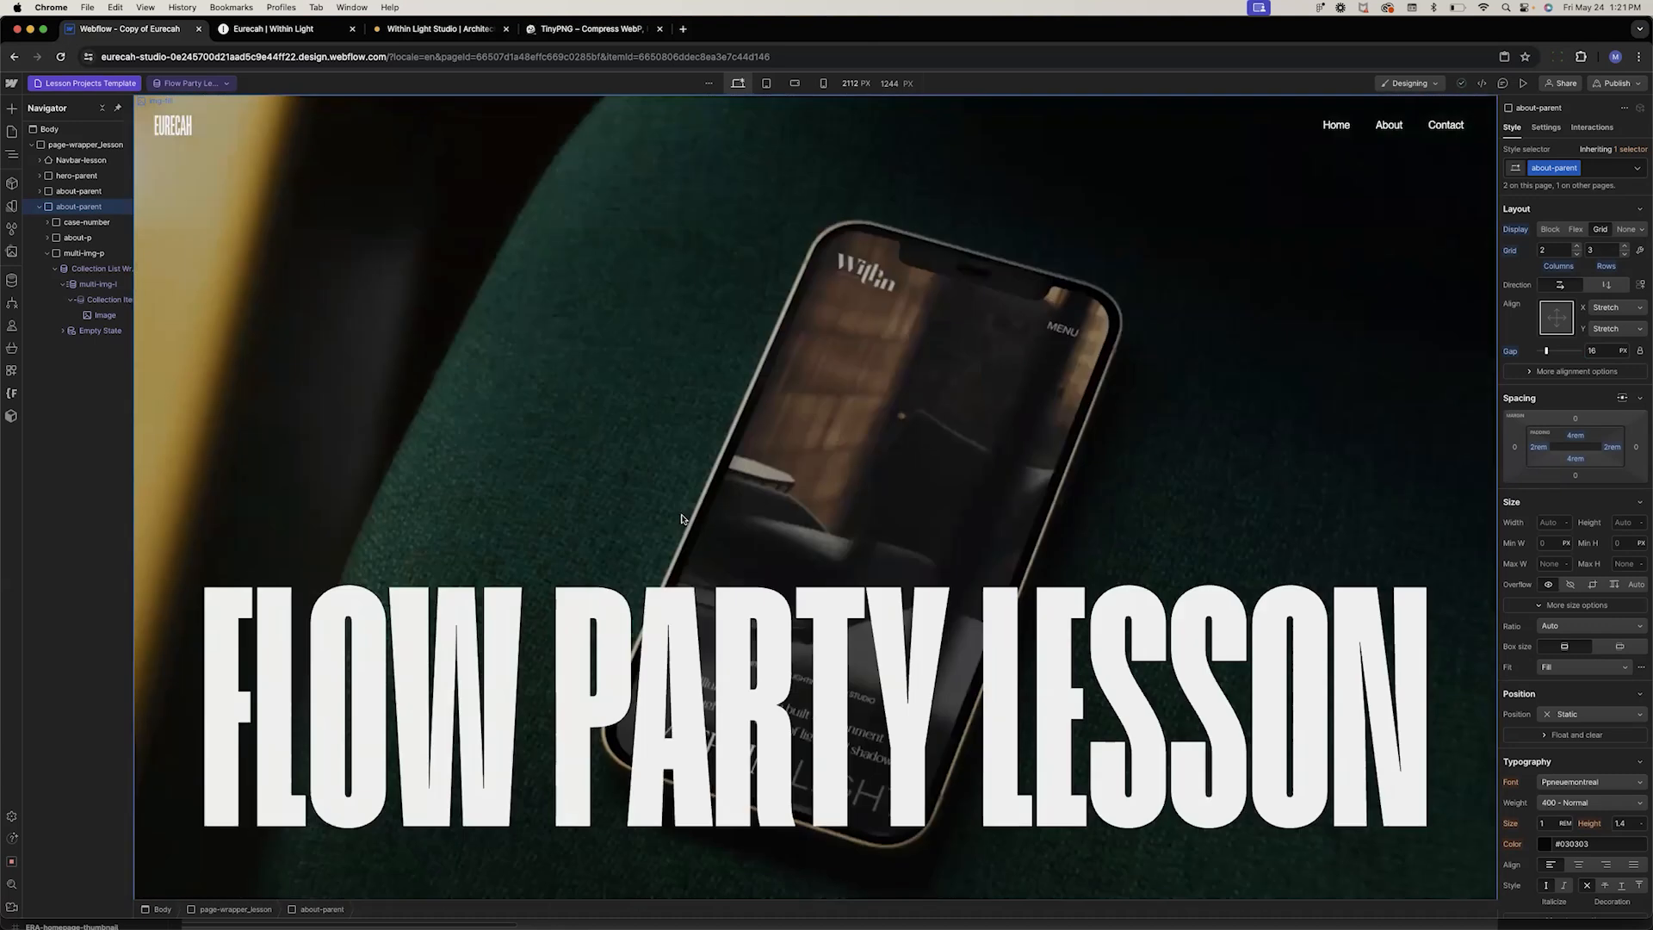
# Switch to the static Lesson page and scroll through its sections
pyautogui.click(72, 87)
pyautogui.click(55, 178)
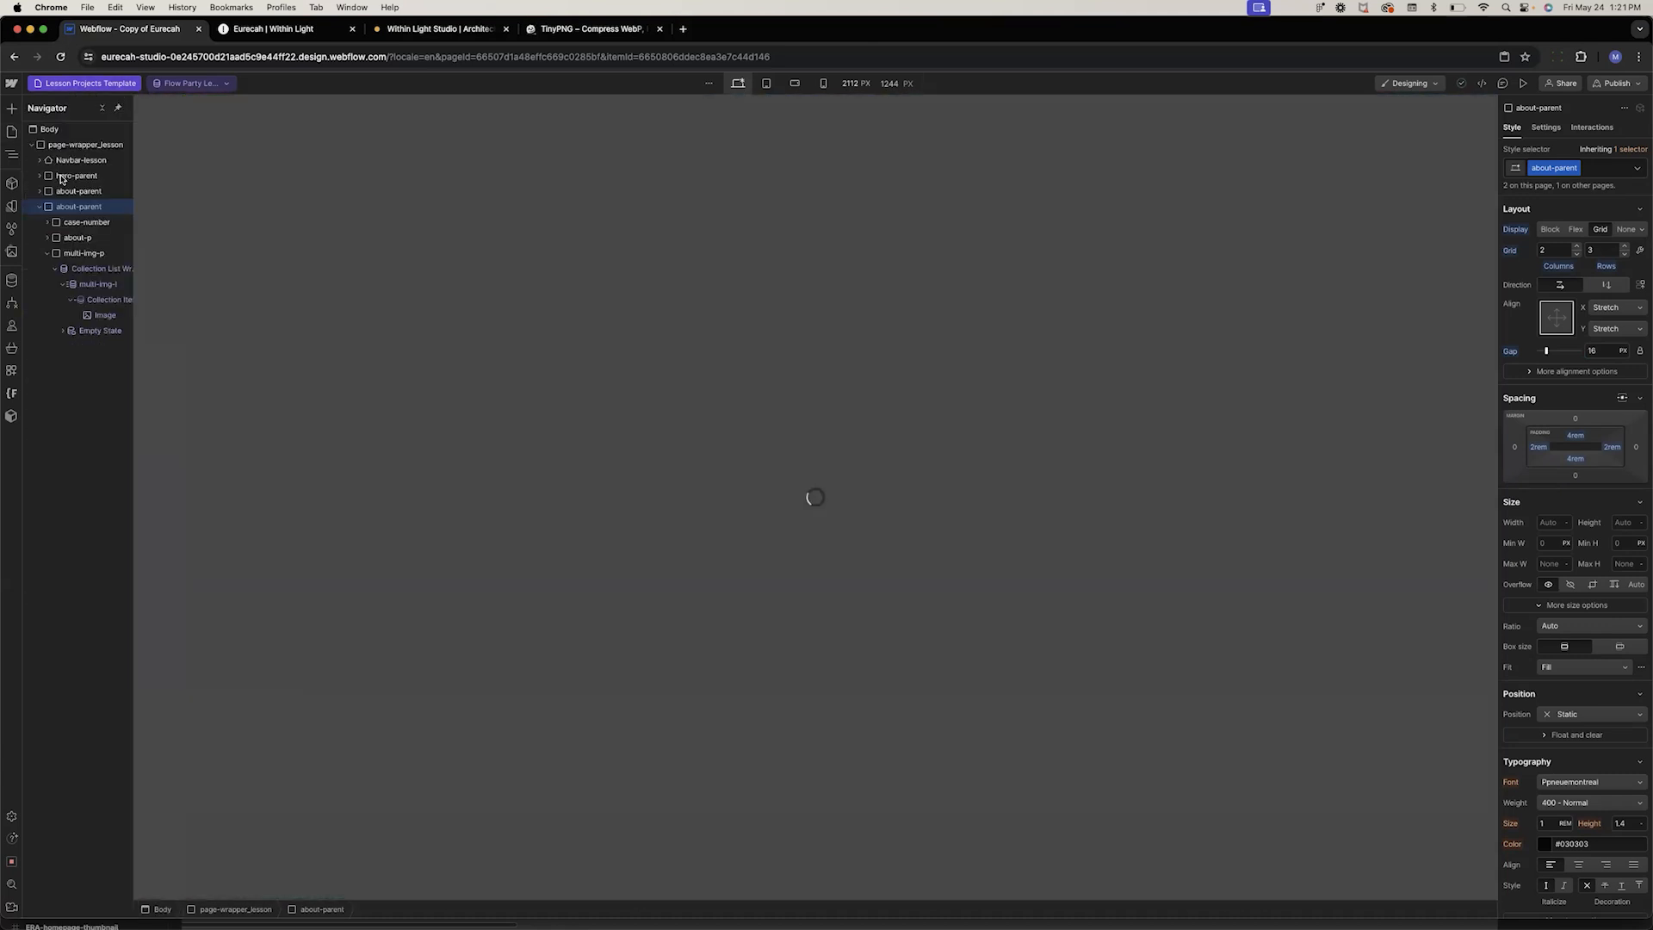
pyautogui.scroll(-15, 744, 383)
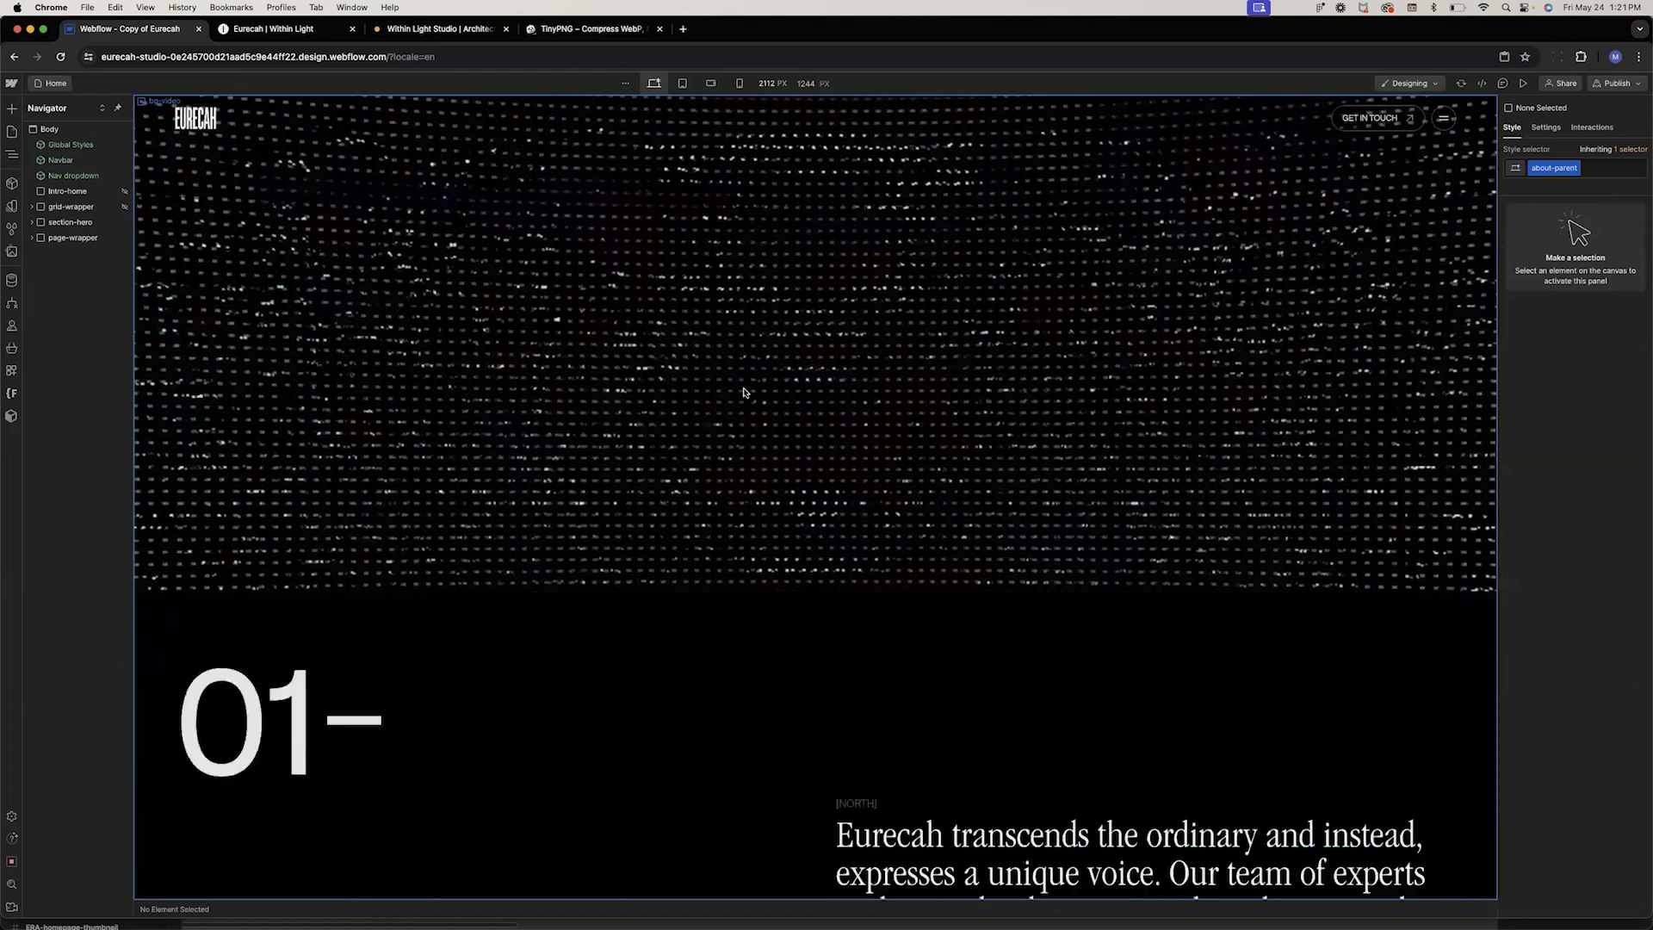
pyautogui.scroll(-5, 745, 392)
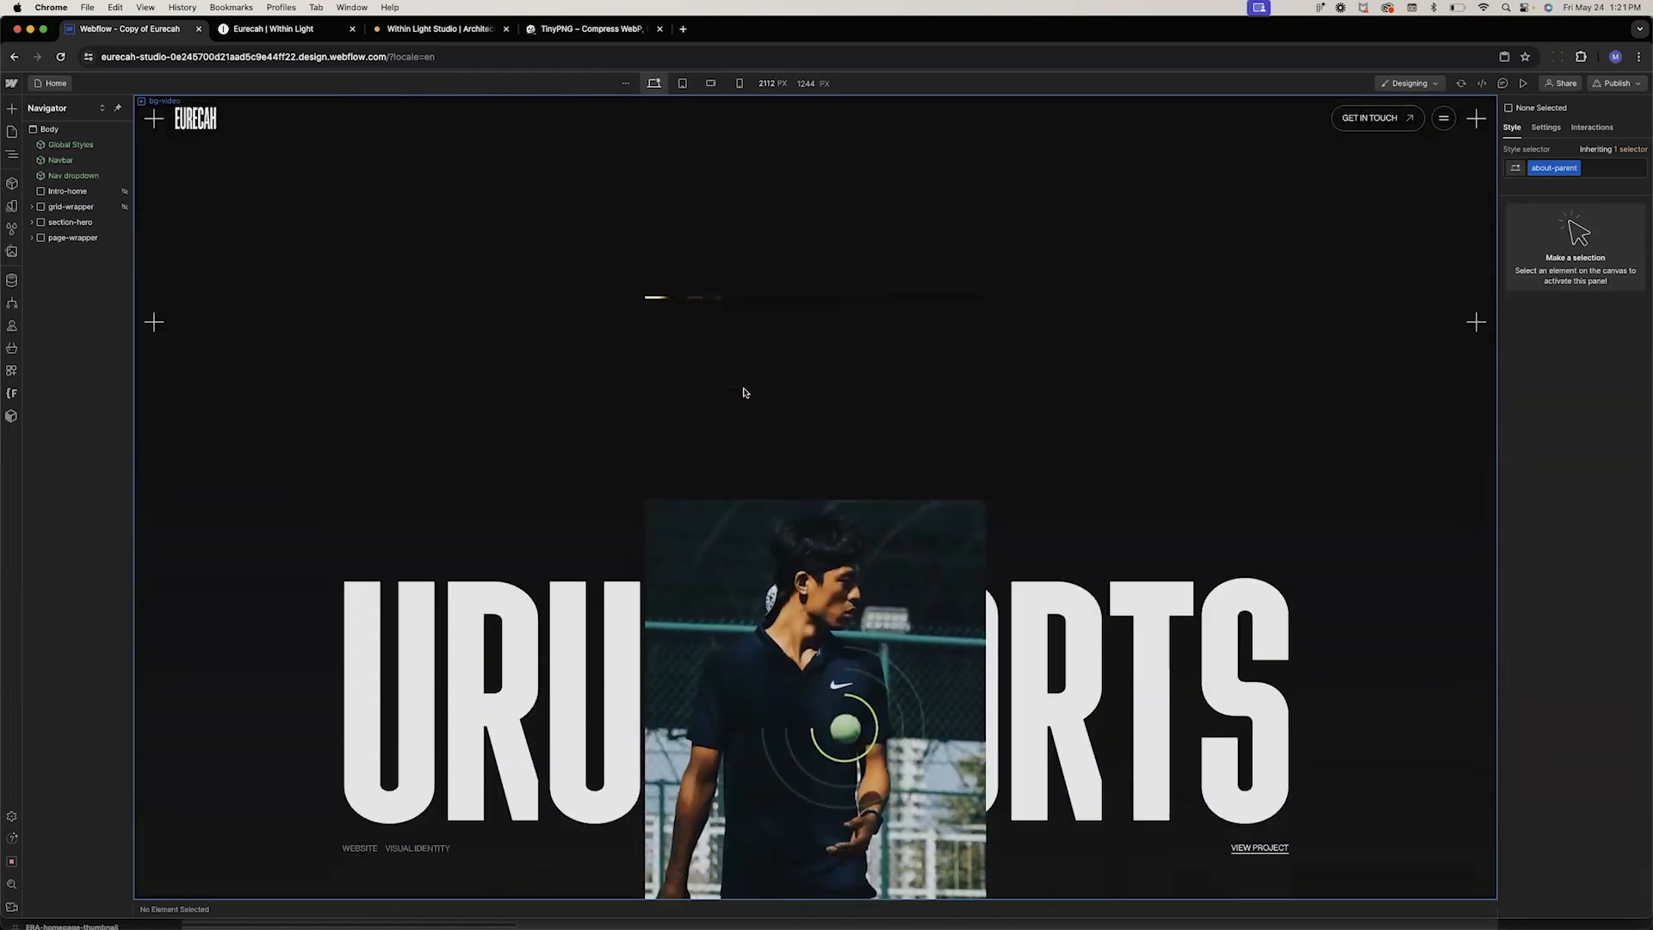
pyautogui.scroll(5, 745, 393)
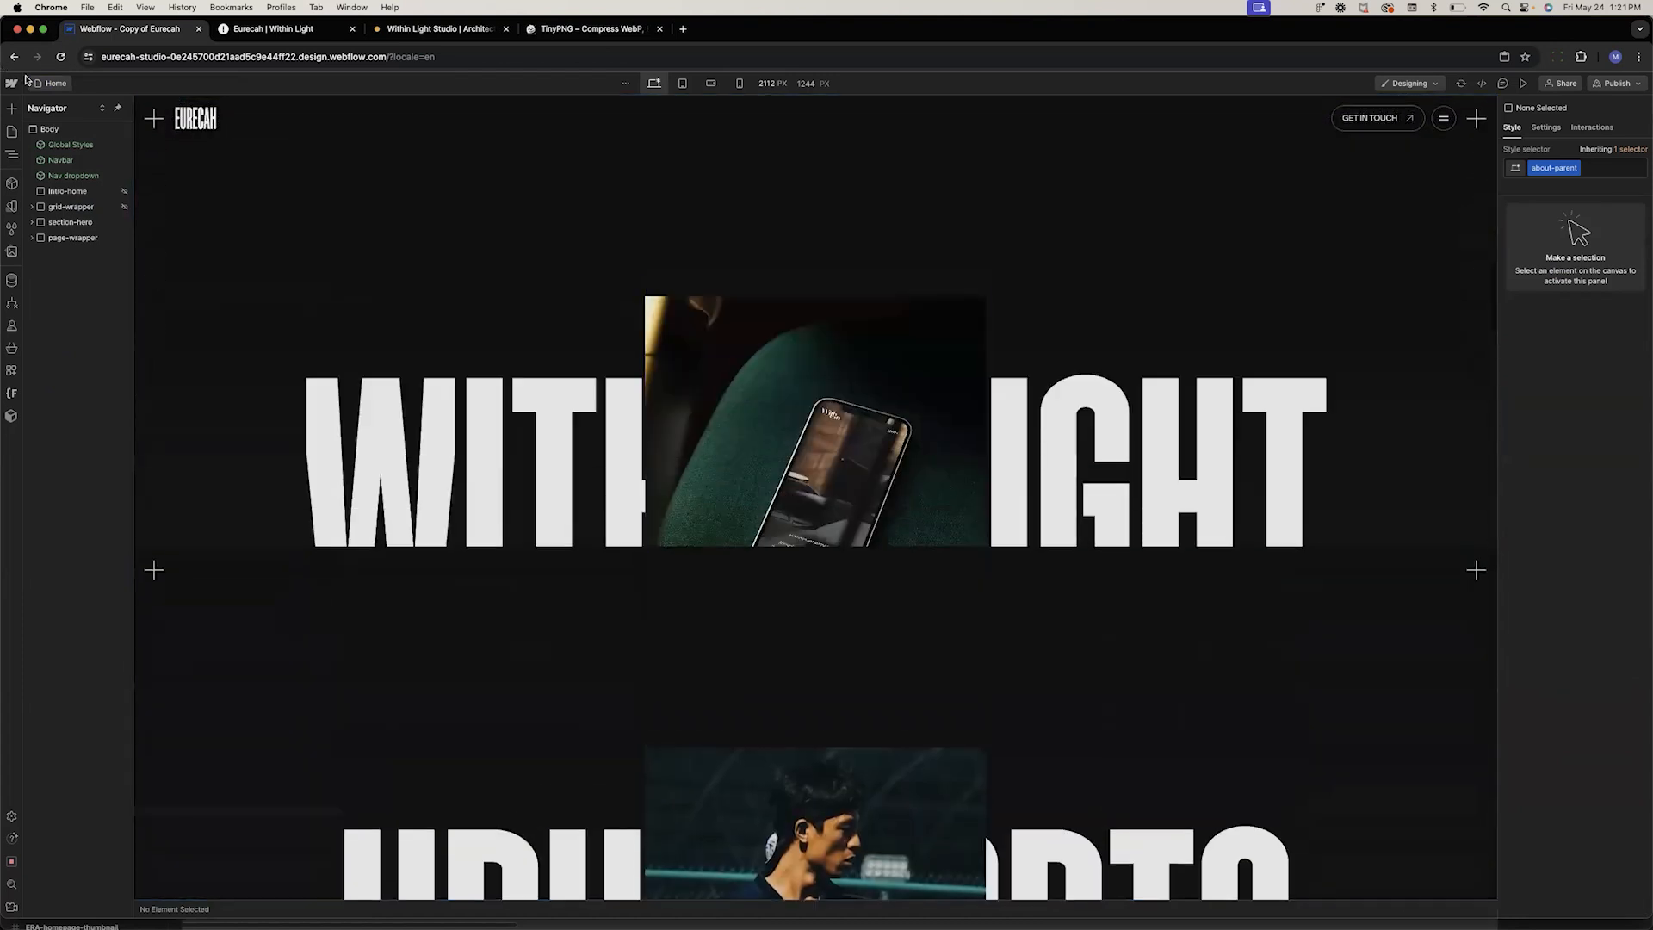
pyautogui.click(11, 131)
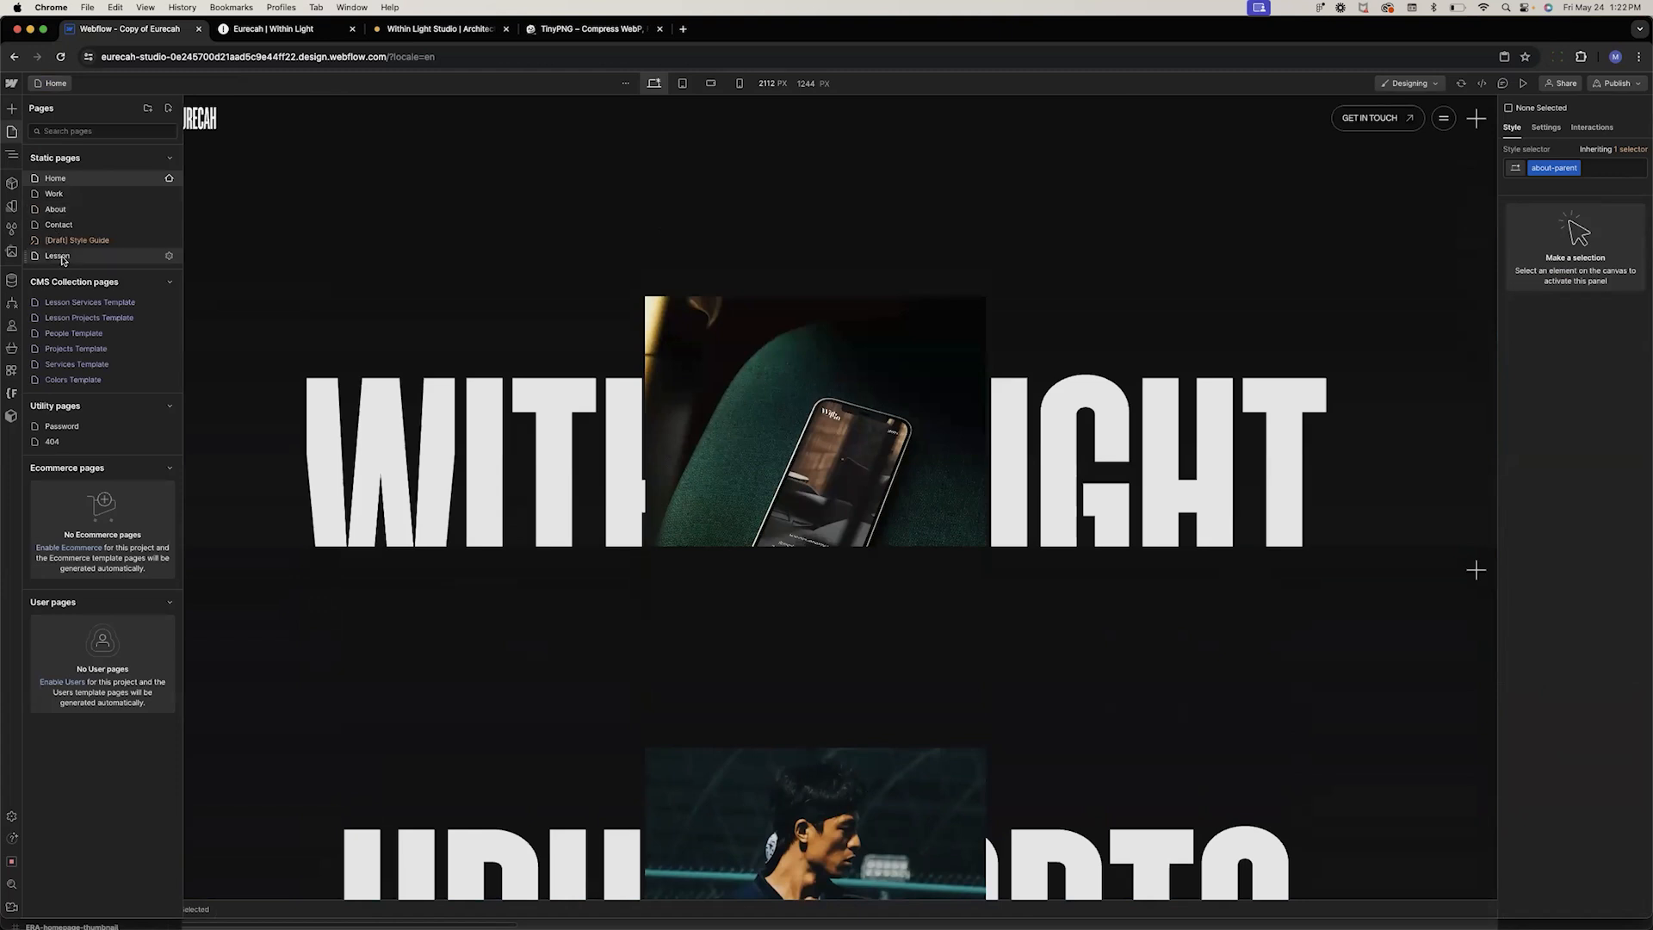
pyautogui.click(54, 256)
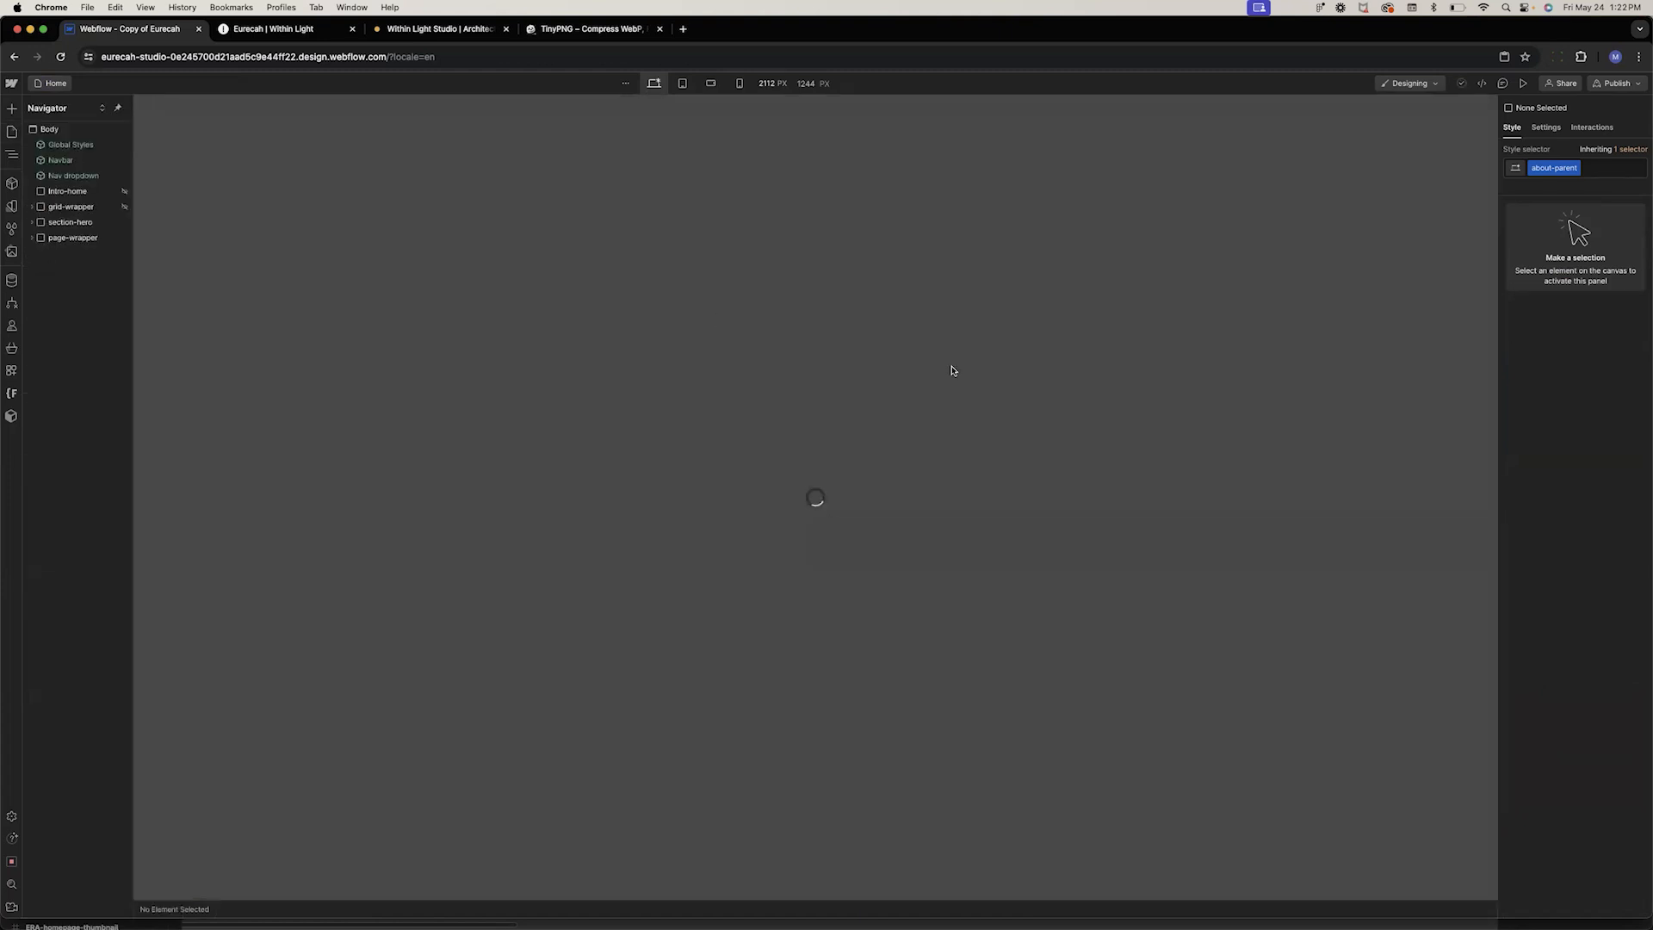
pyautogui.scroll(-10, 952, 370)
pyautogui.scroll(-10, 952, 370)
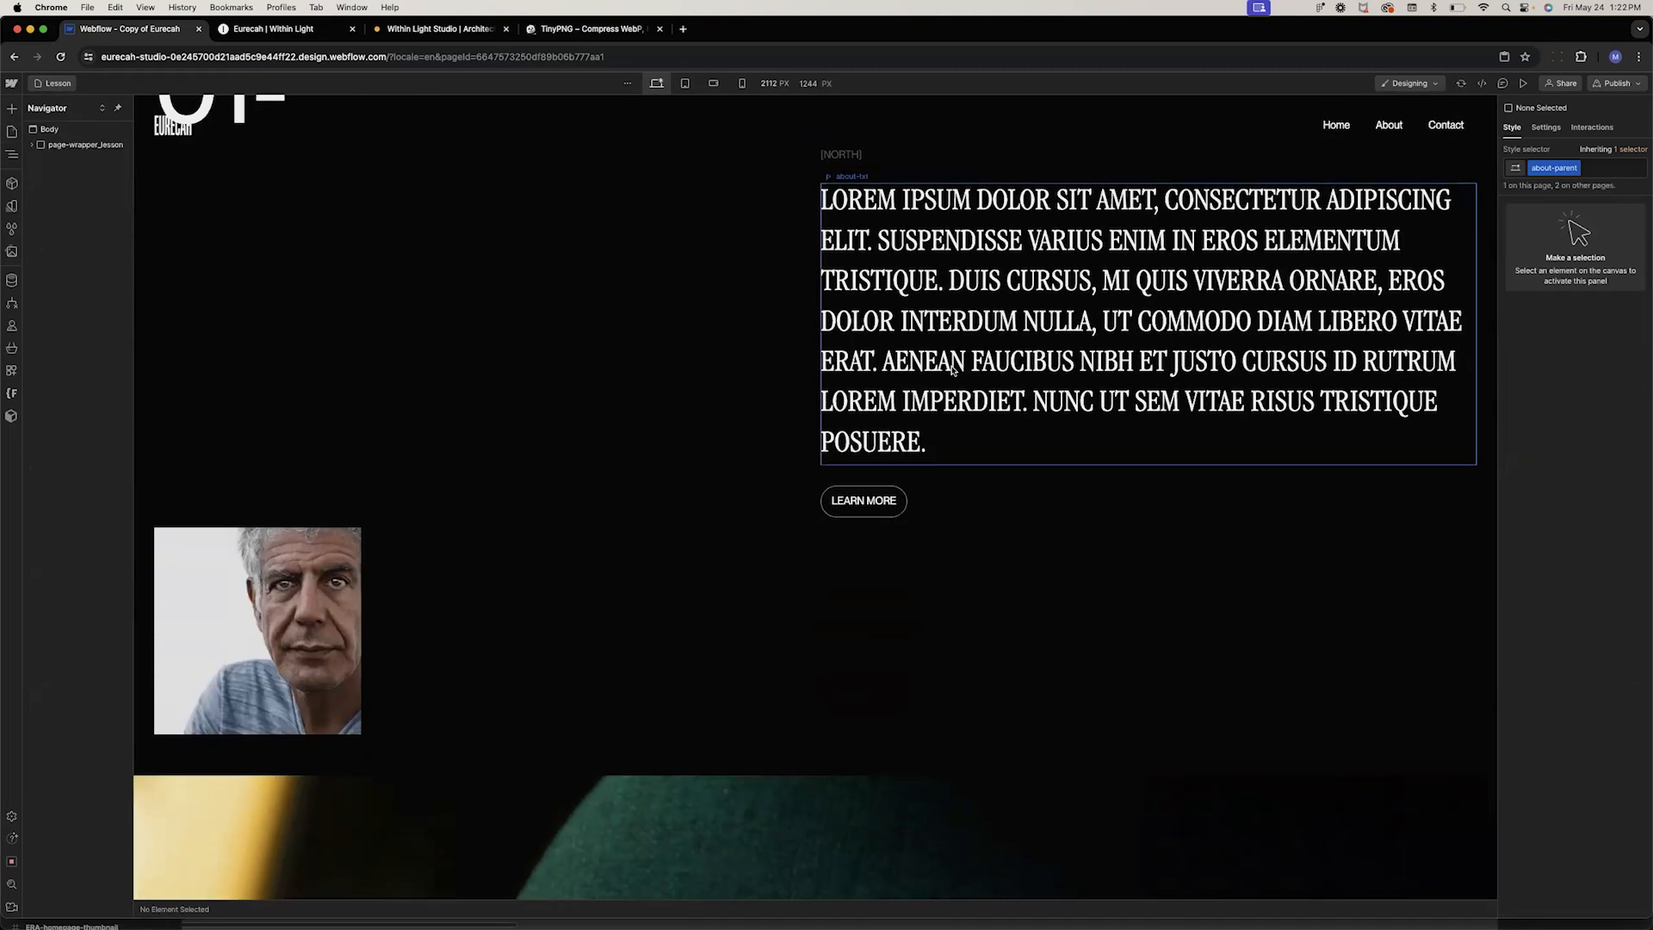
pyautogui.scroll(5, 952, 371)
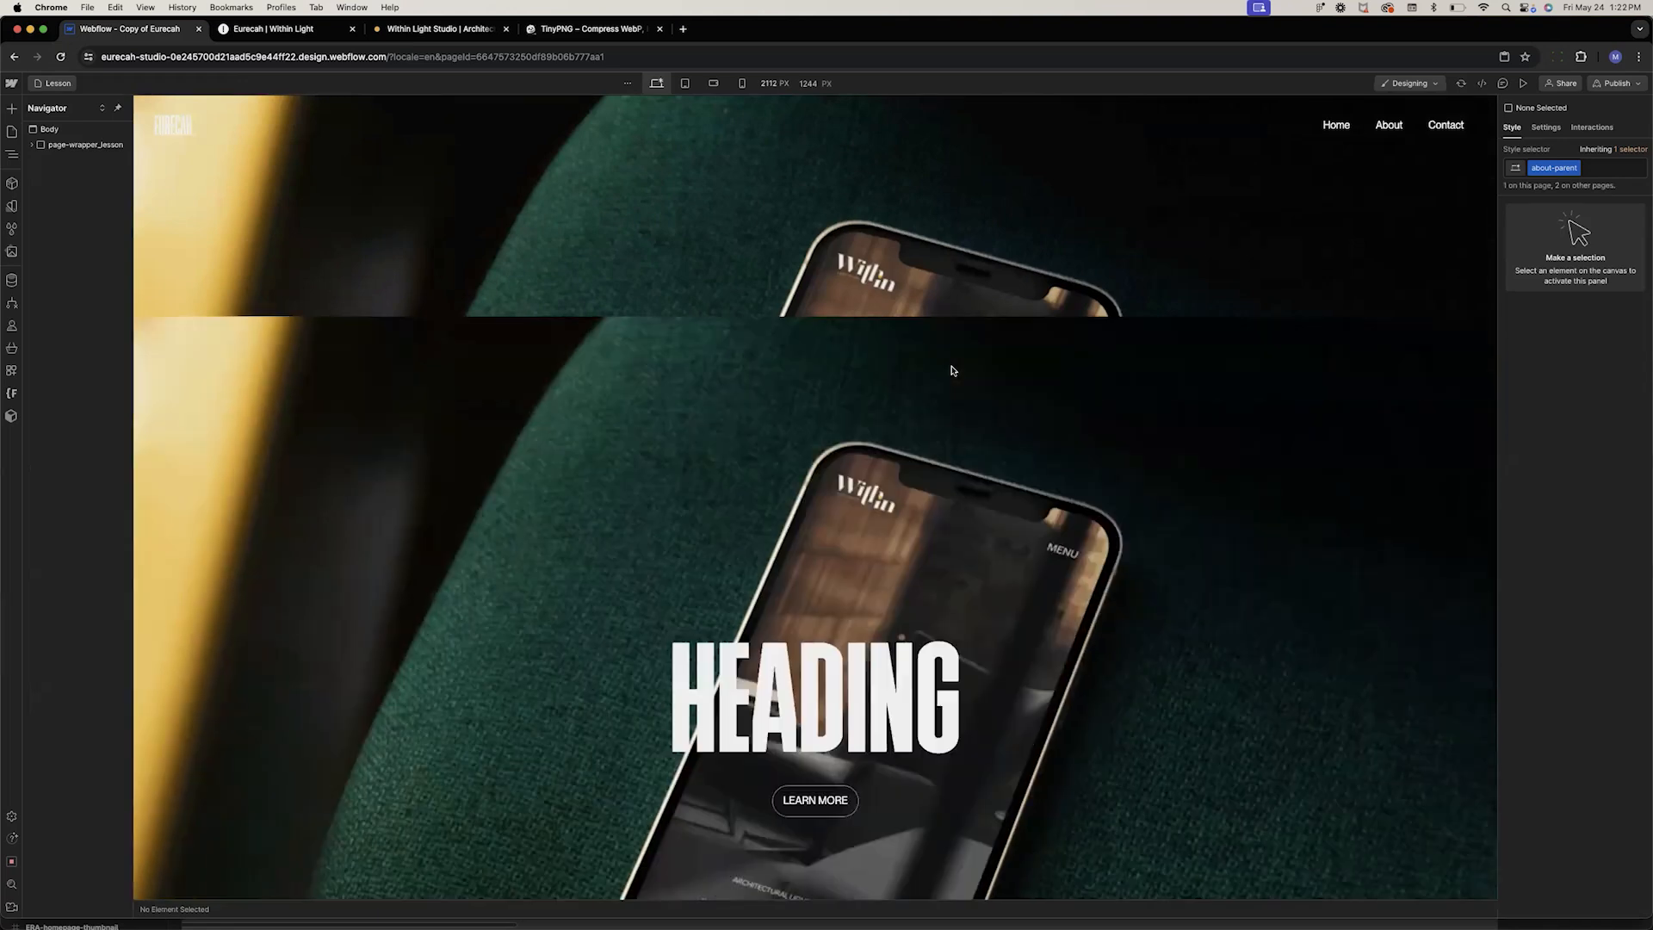
pyautogui.scroll(-4, 951, 370)
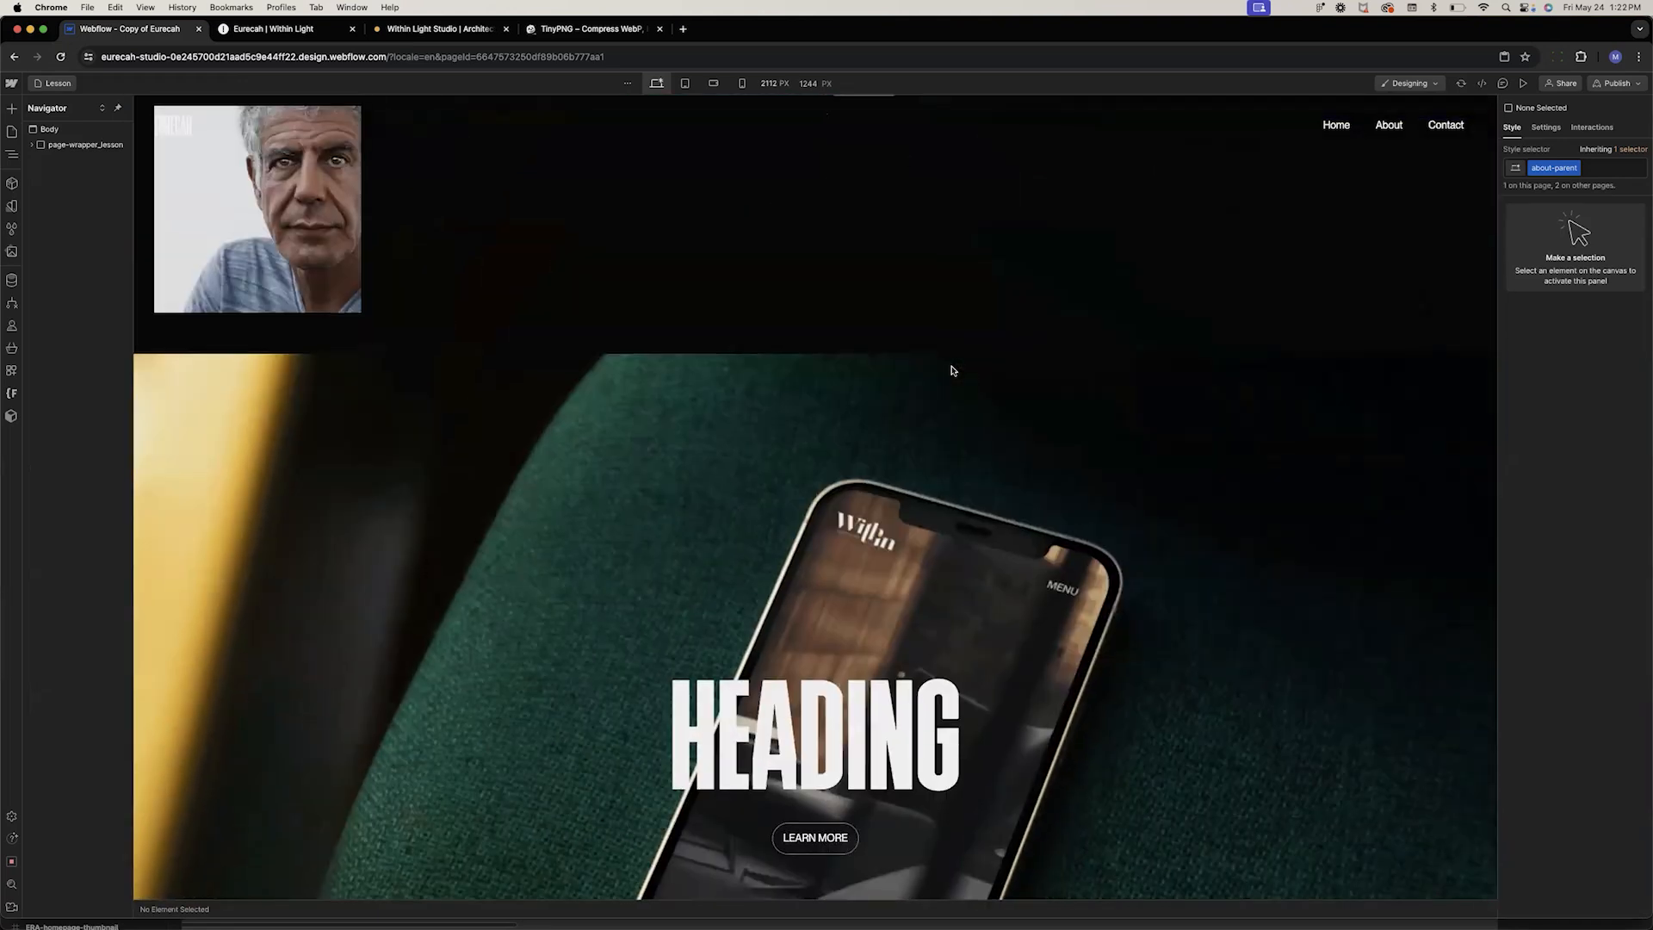
# Select the empty Div Block inside proj-parent and delete it
pyautogui.click(388, 267)
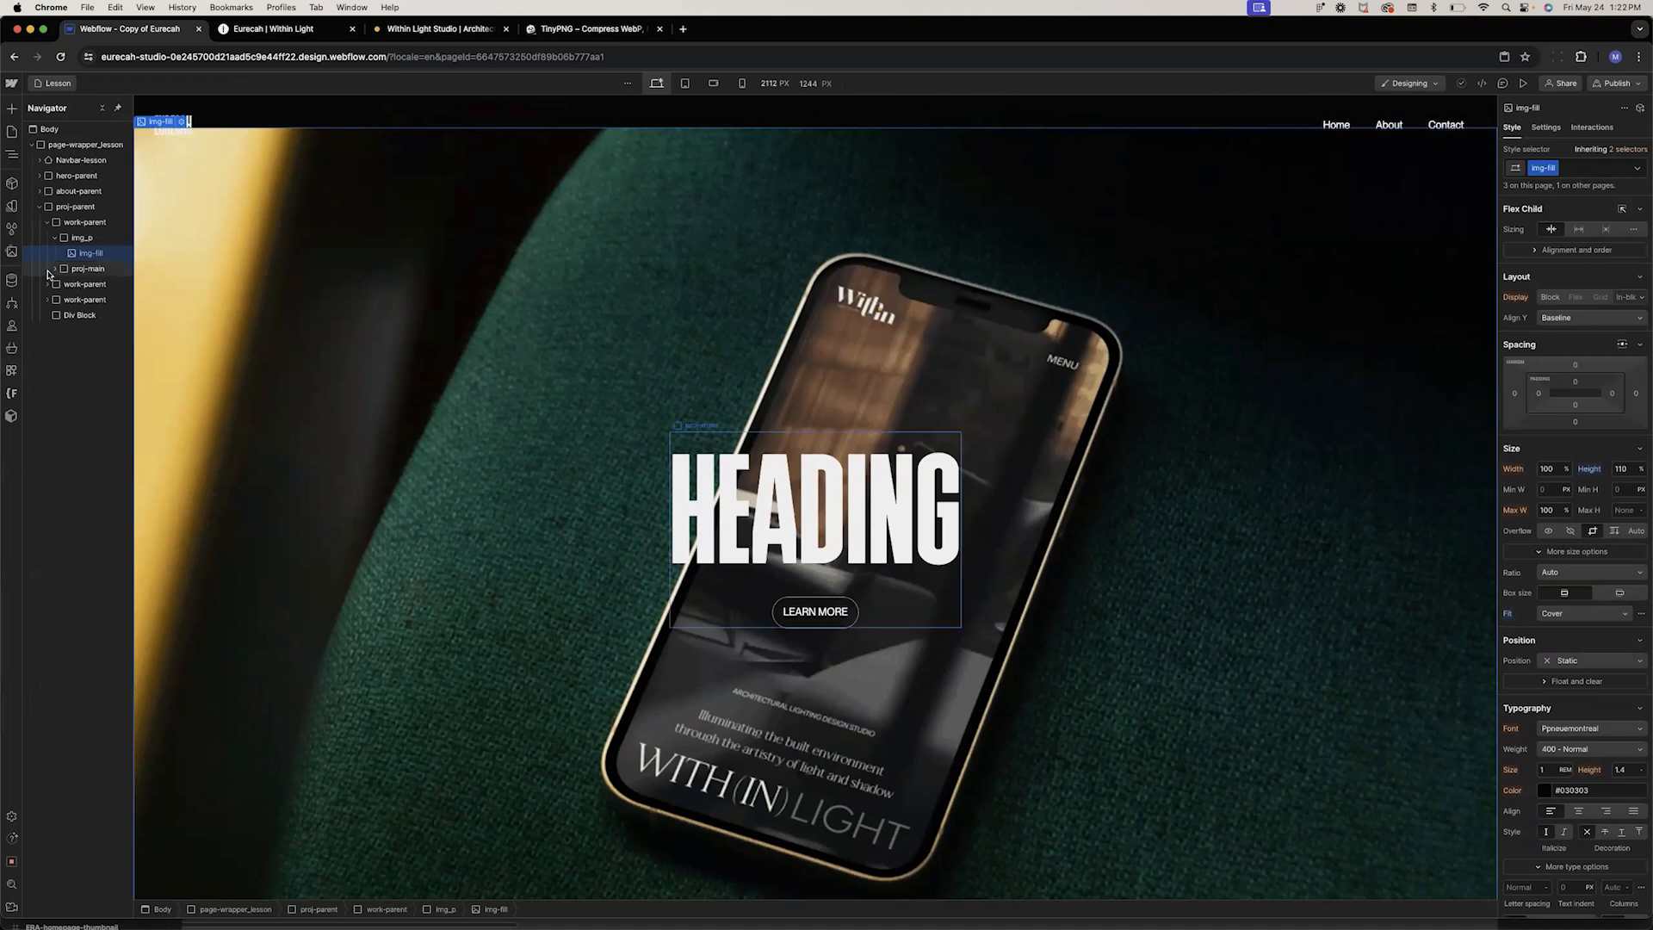
pyautogui.click(55, 238)
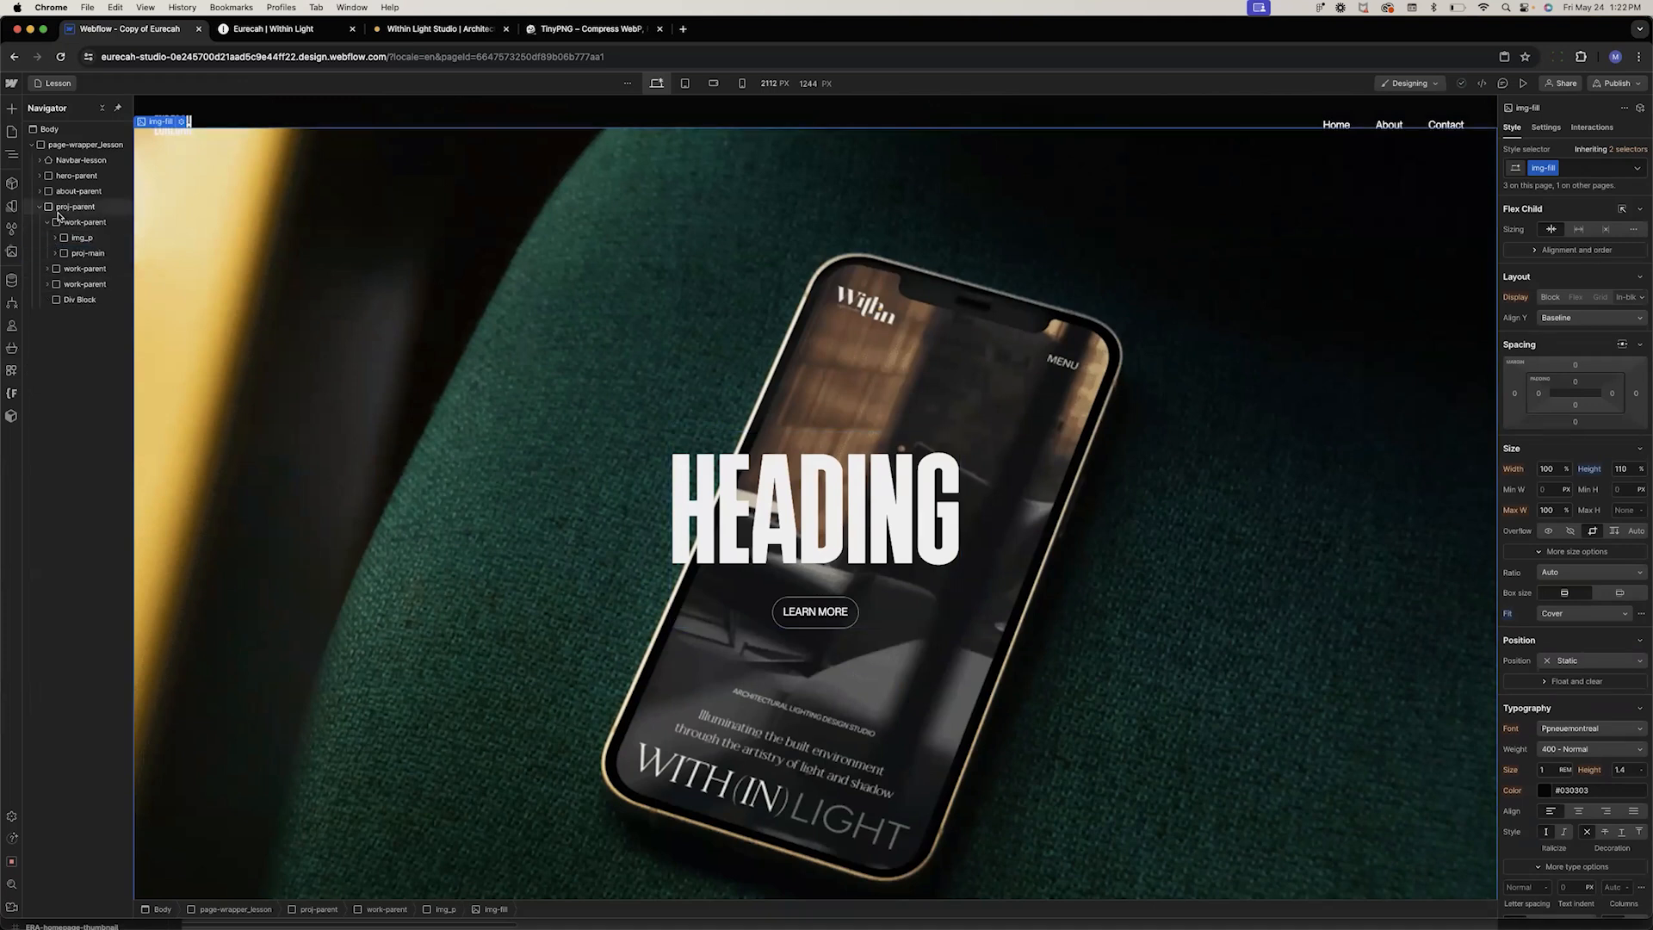
pyautogui.click(47, 223)
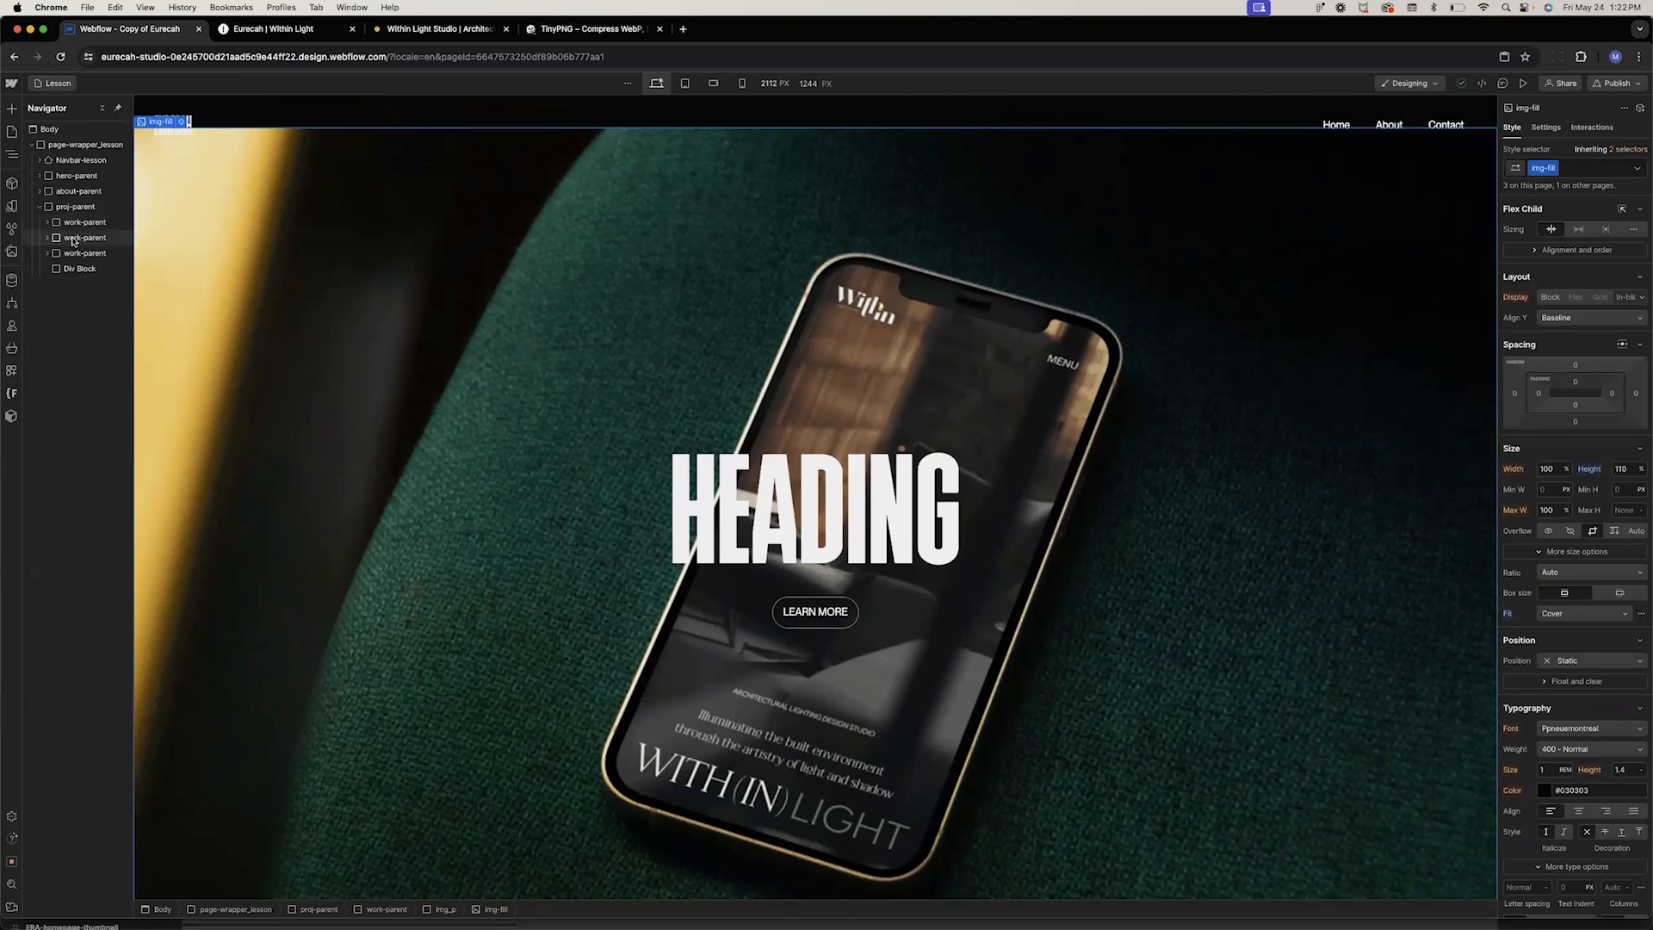
pyautogui.click(77, 270)
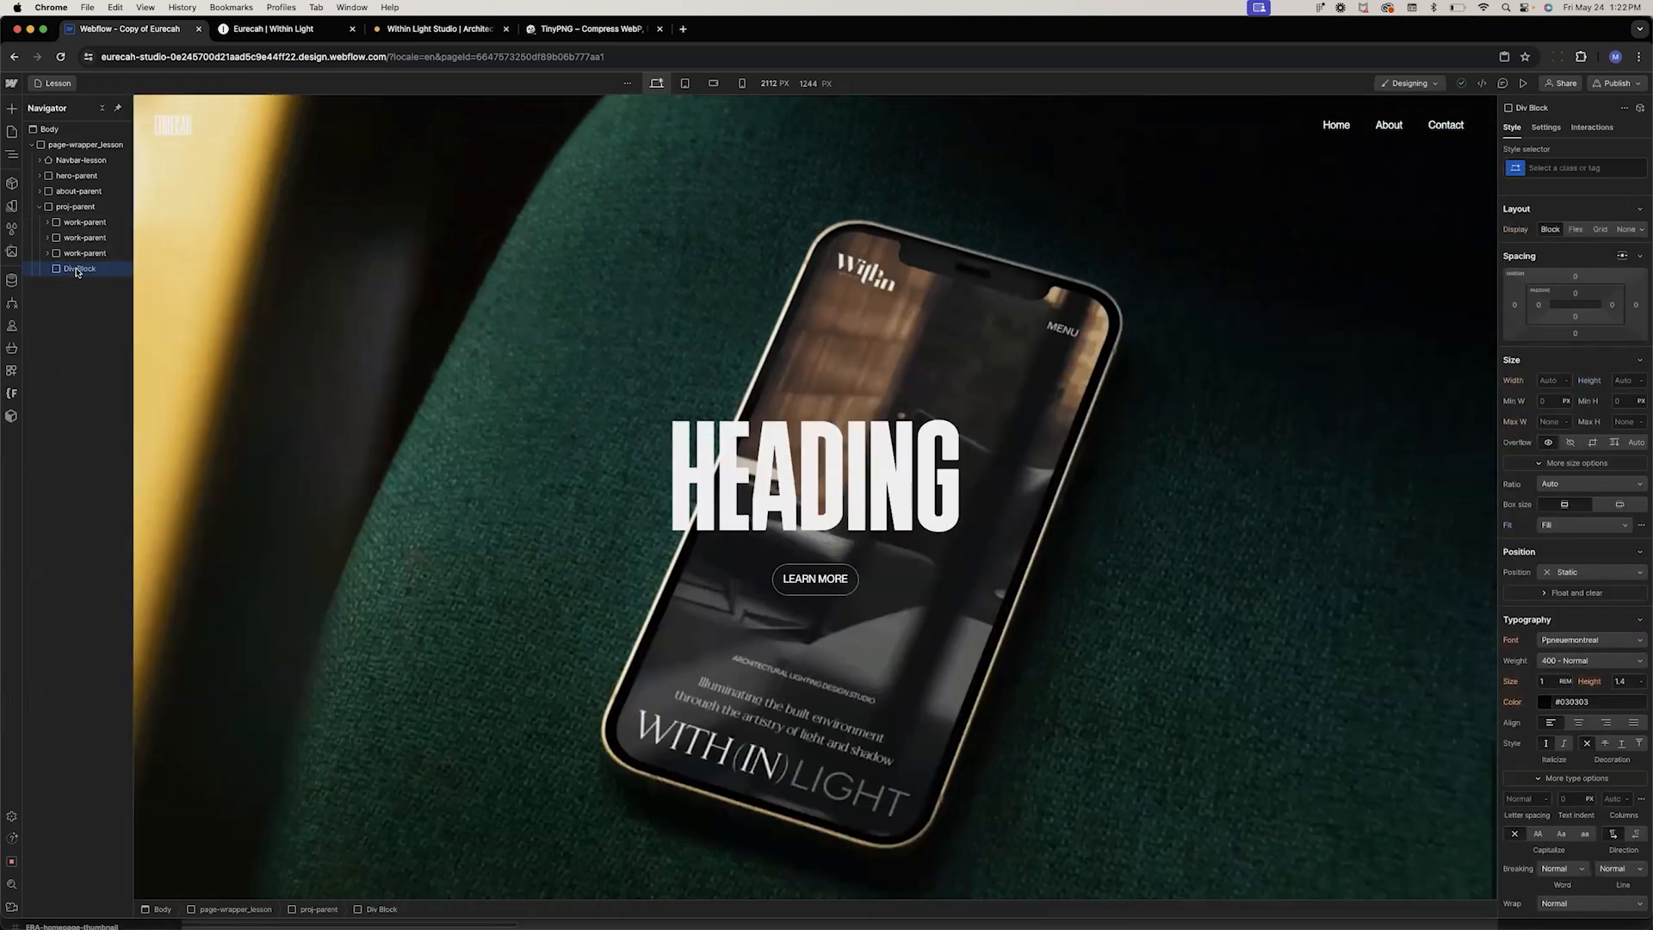
pyautogui.press('Delete')
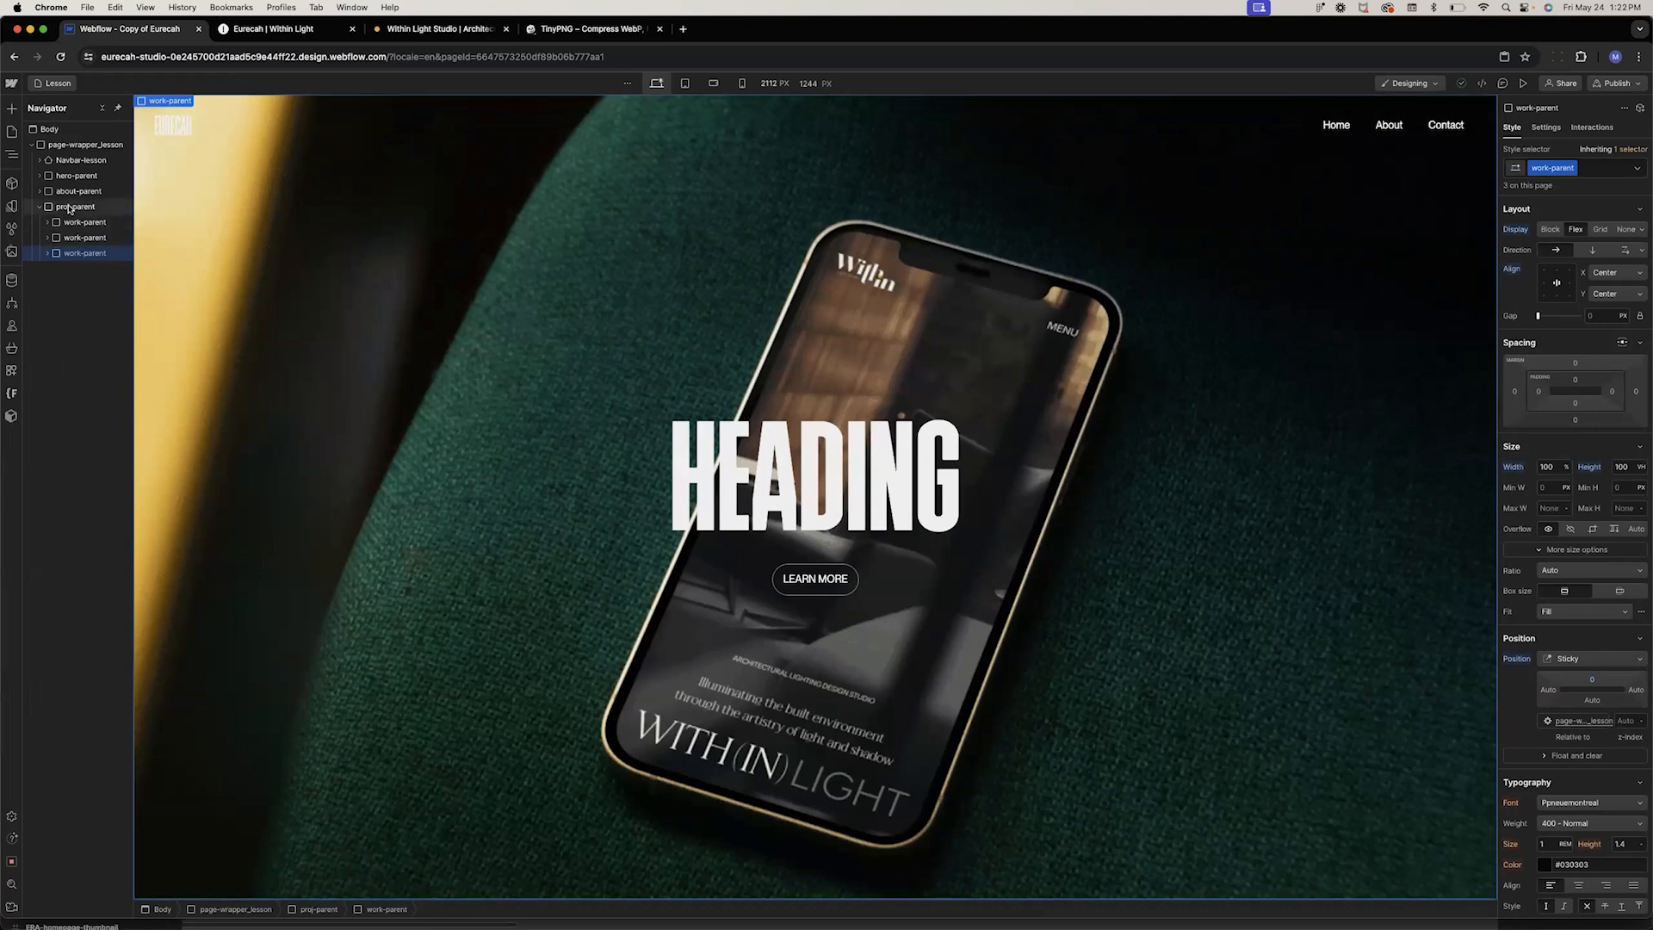
pyautogui.click(68, 208)
pyautogui.rightClick(68, 213)
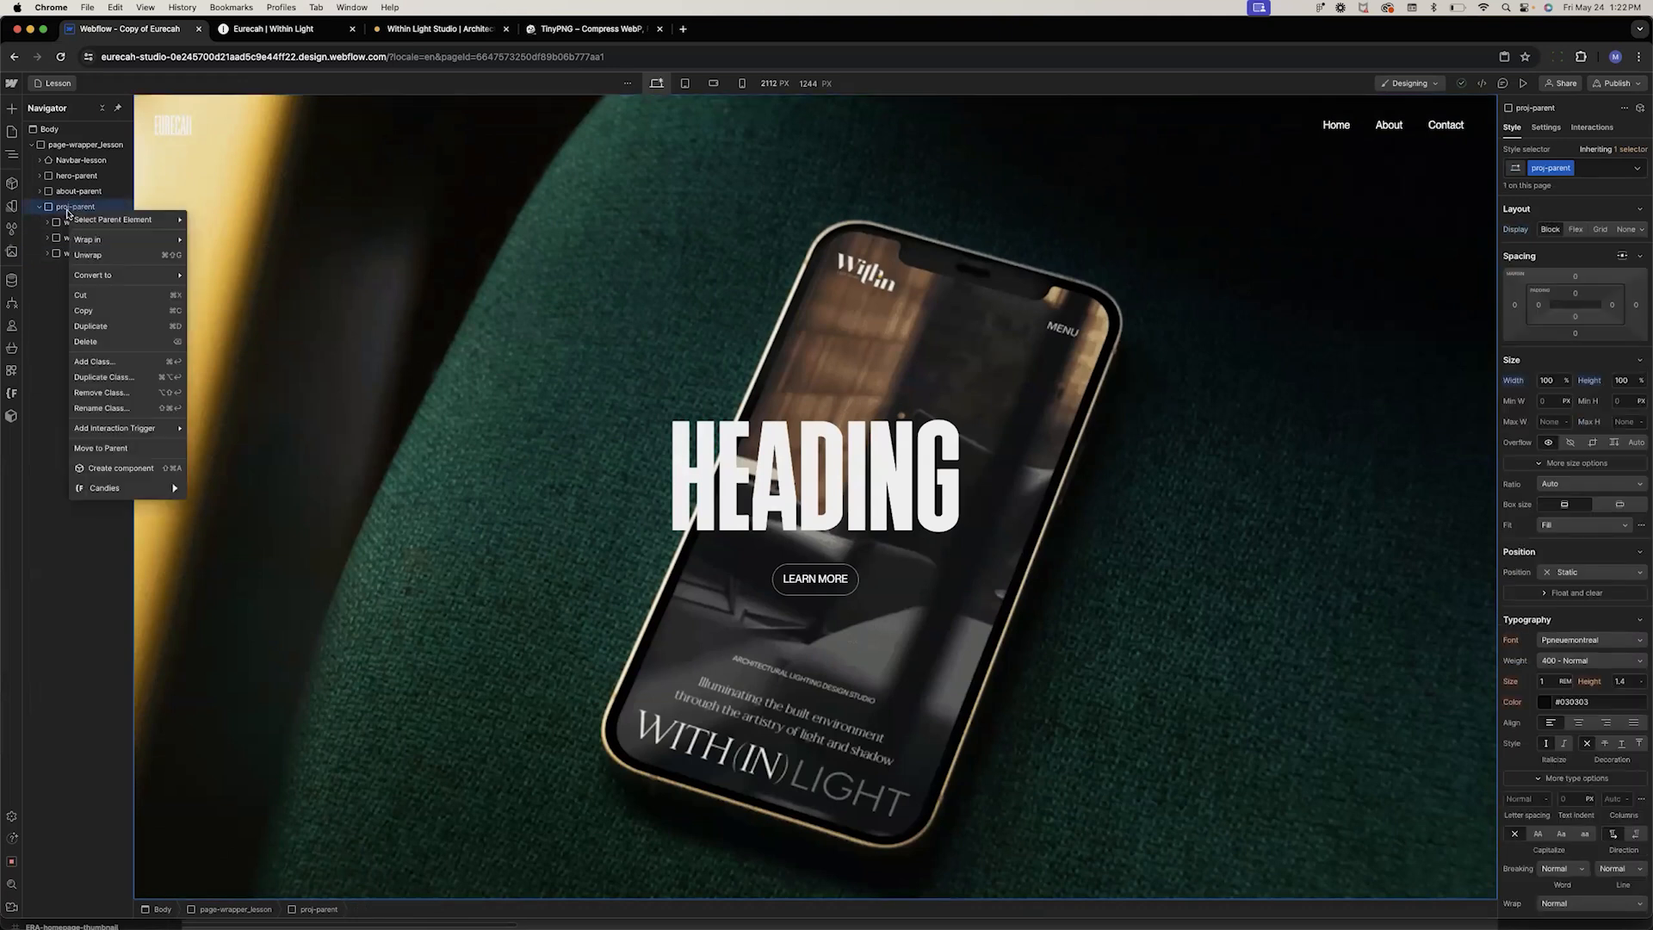
pyautogui.moveTo(101, 238)
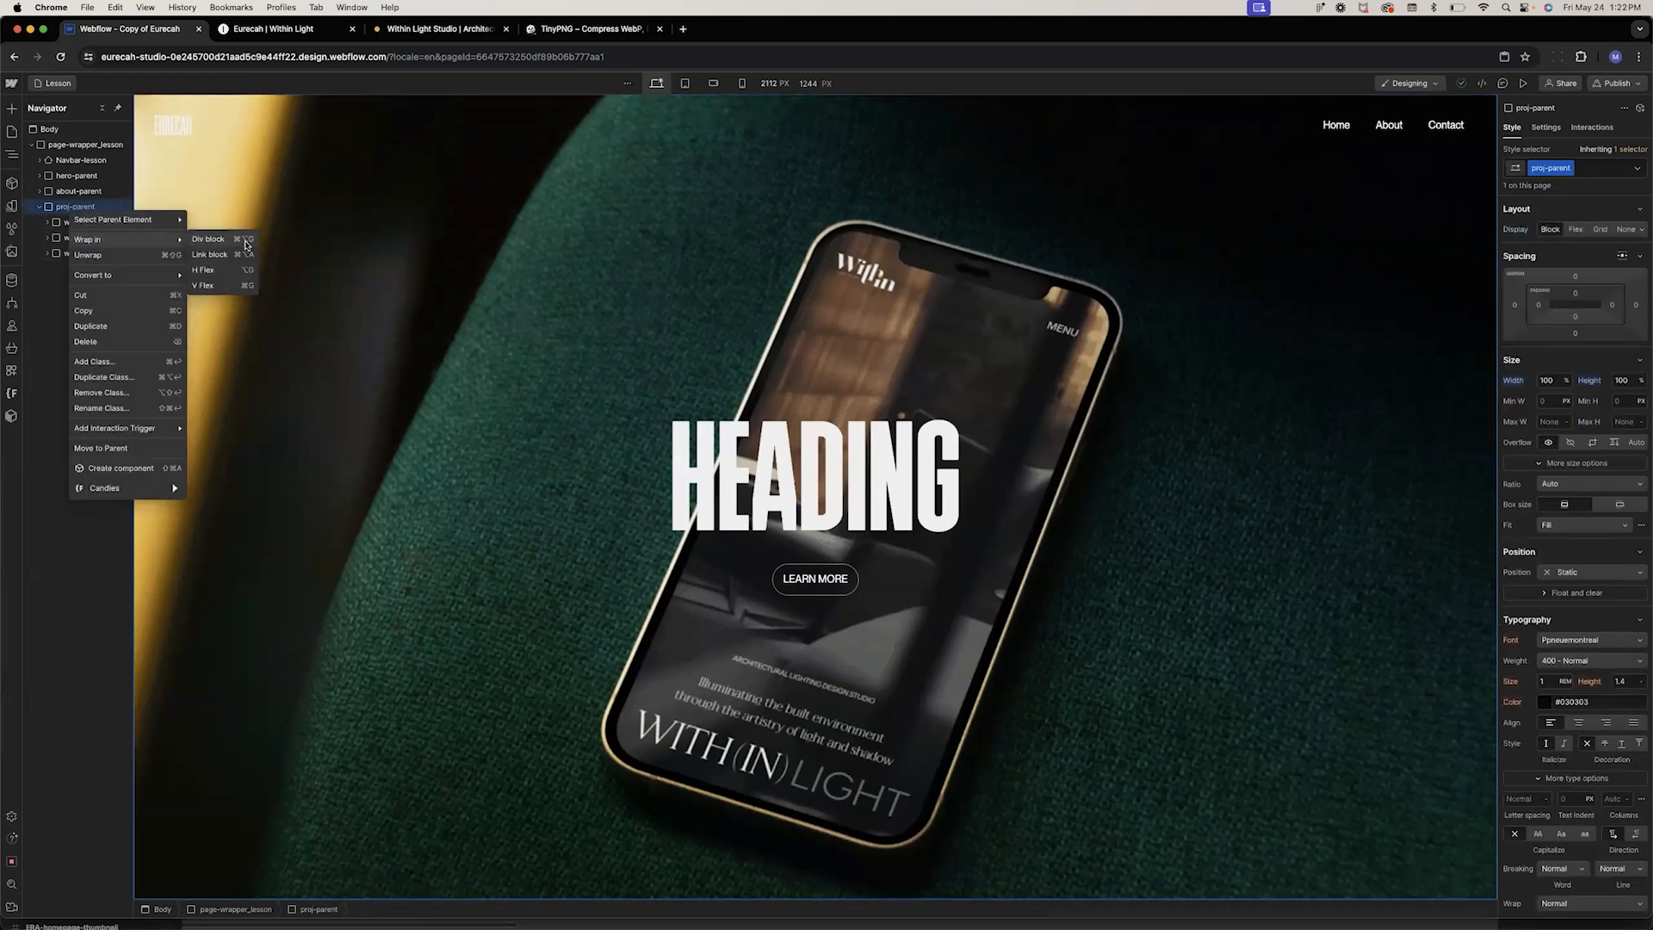
pyautogui.click(203, 239)
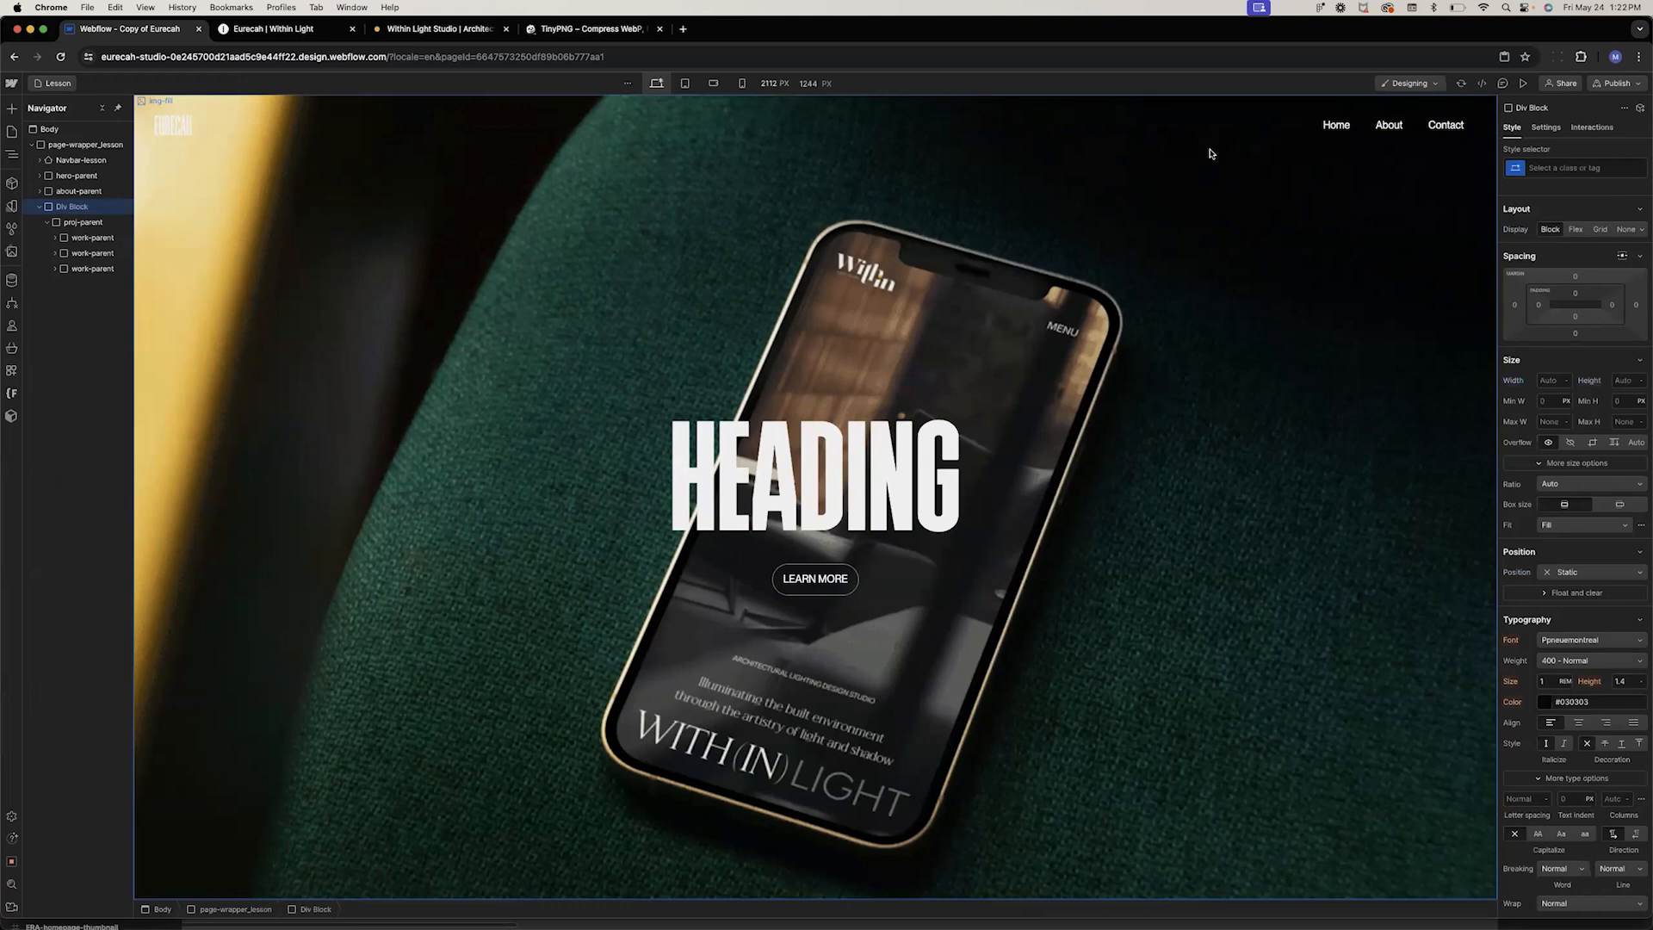
pyautogui.click(1526, 173)
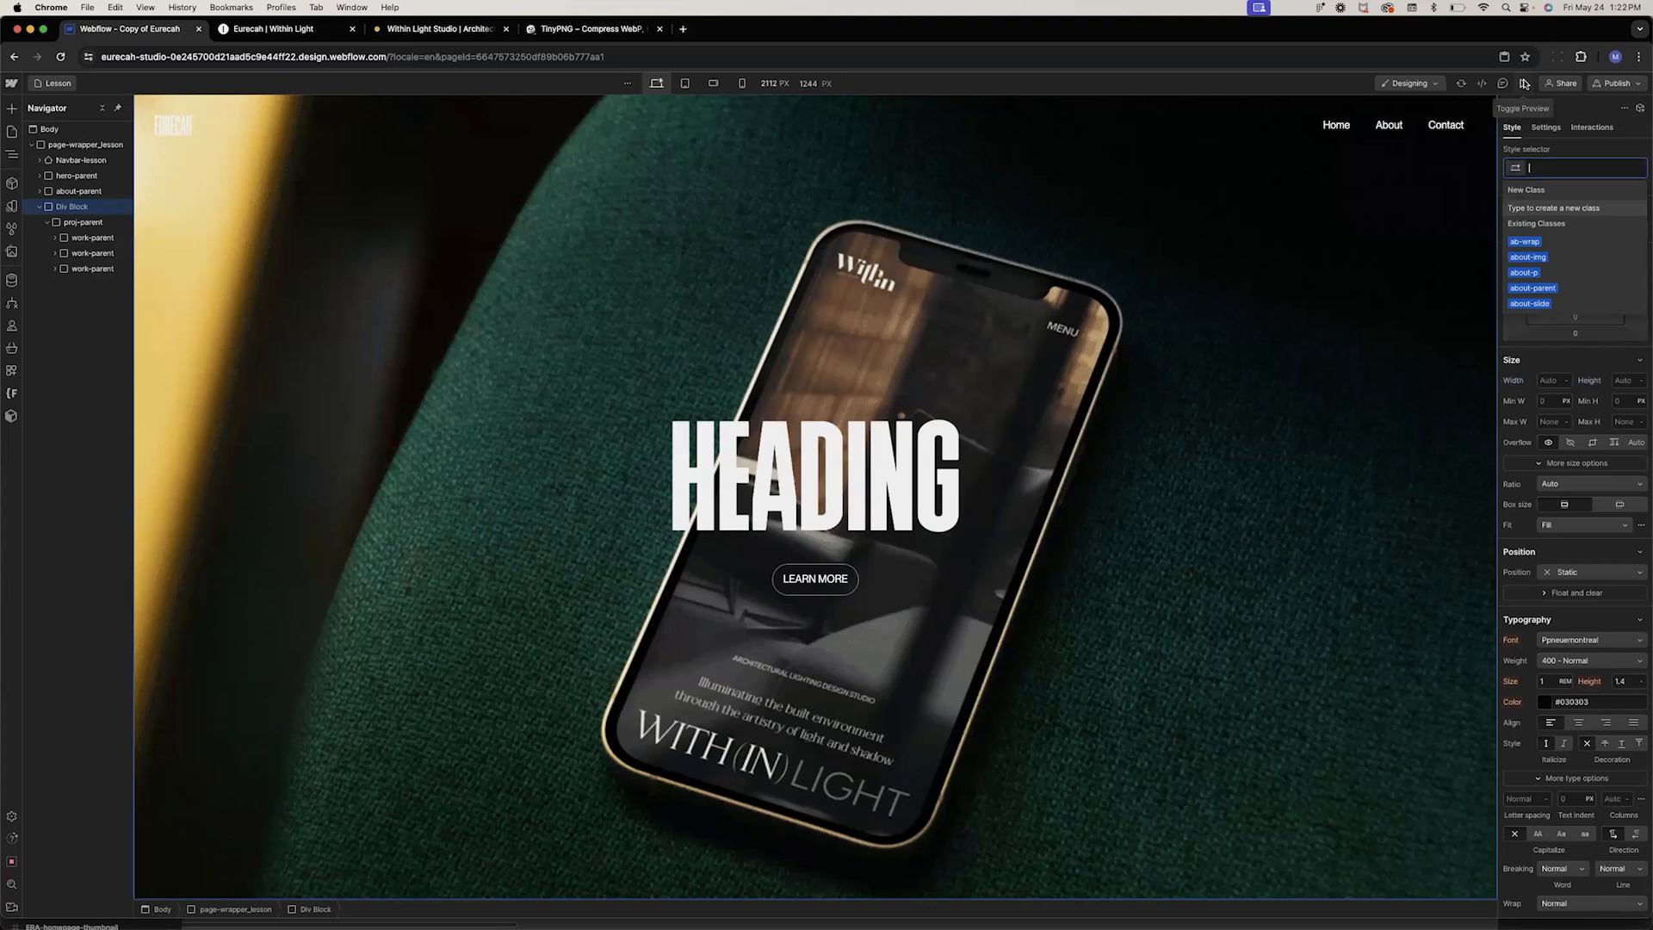
pyautogui.click(1587, 155)
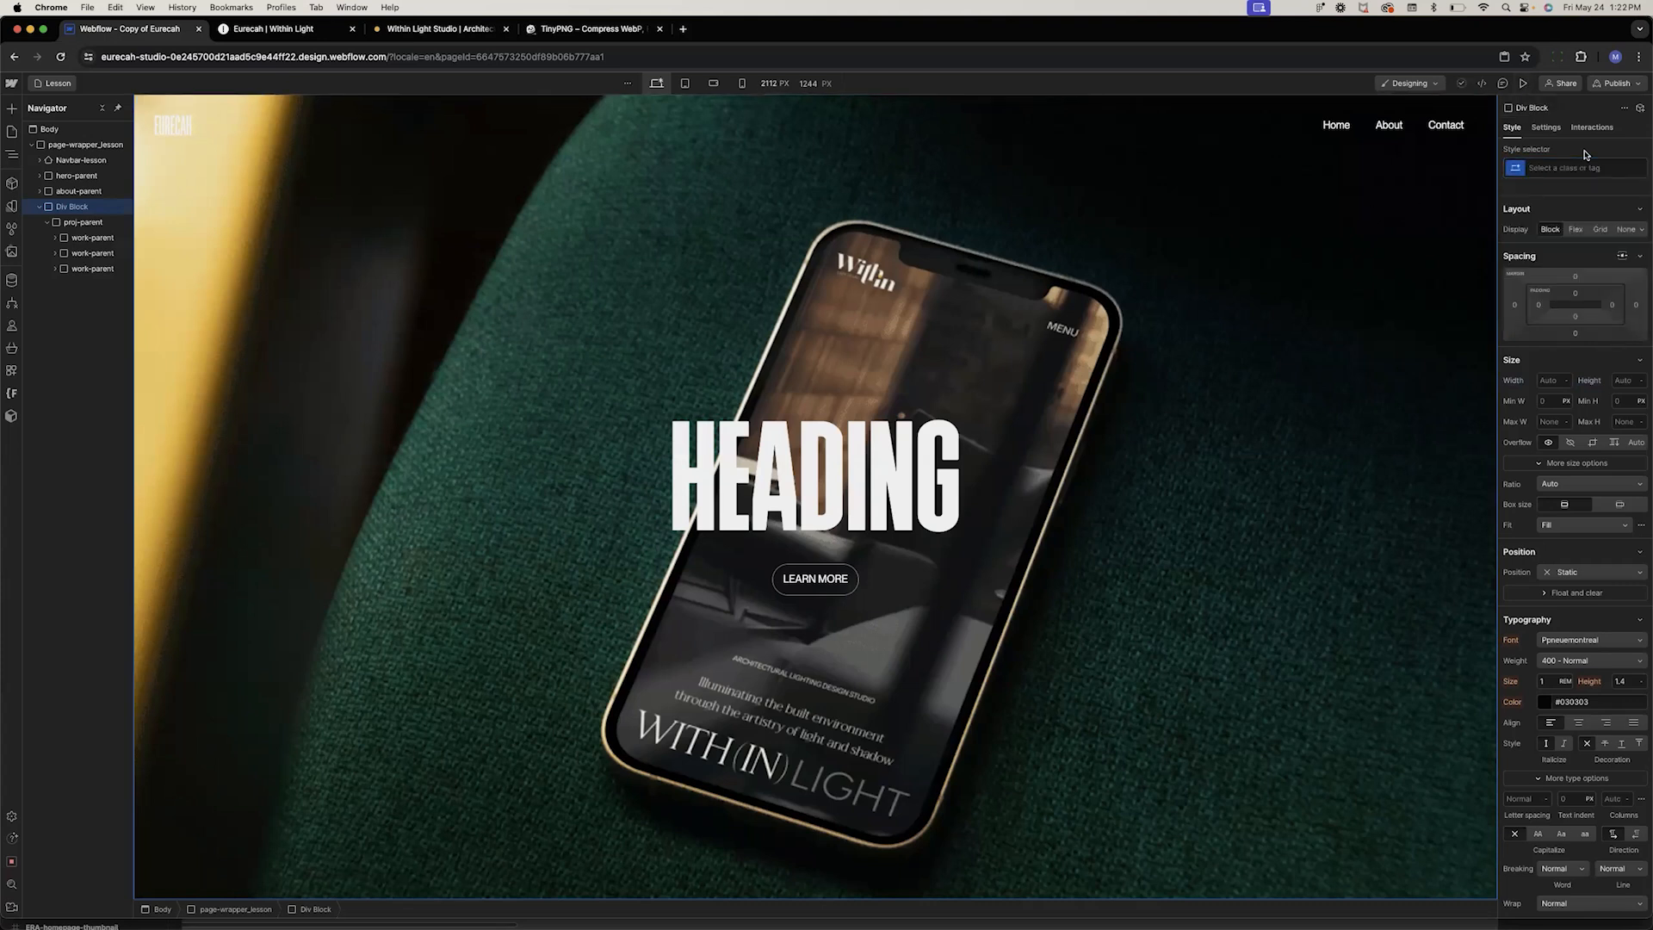
pyautogui.press('super+z')
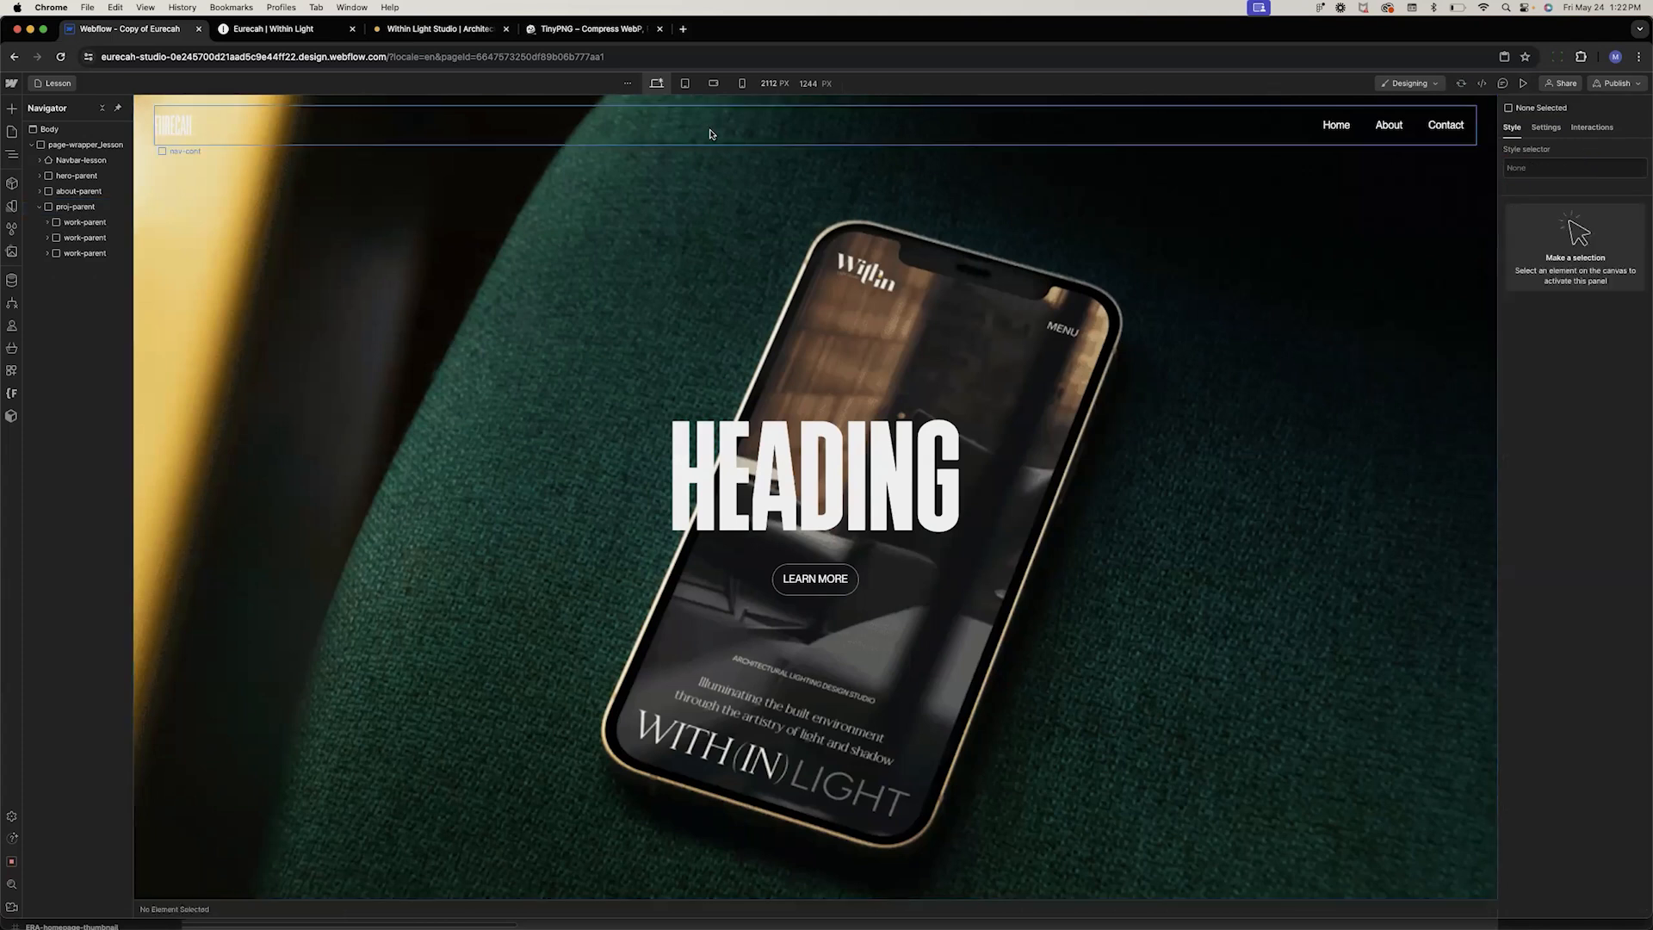
# Add a Collection List inside proj-parent and move it to the top, above the work-parent blocks
pyautogui.click(63, 210)
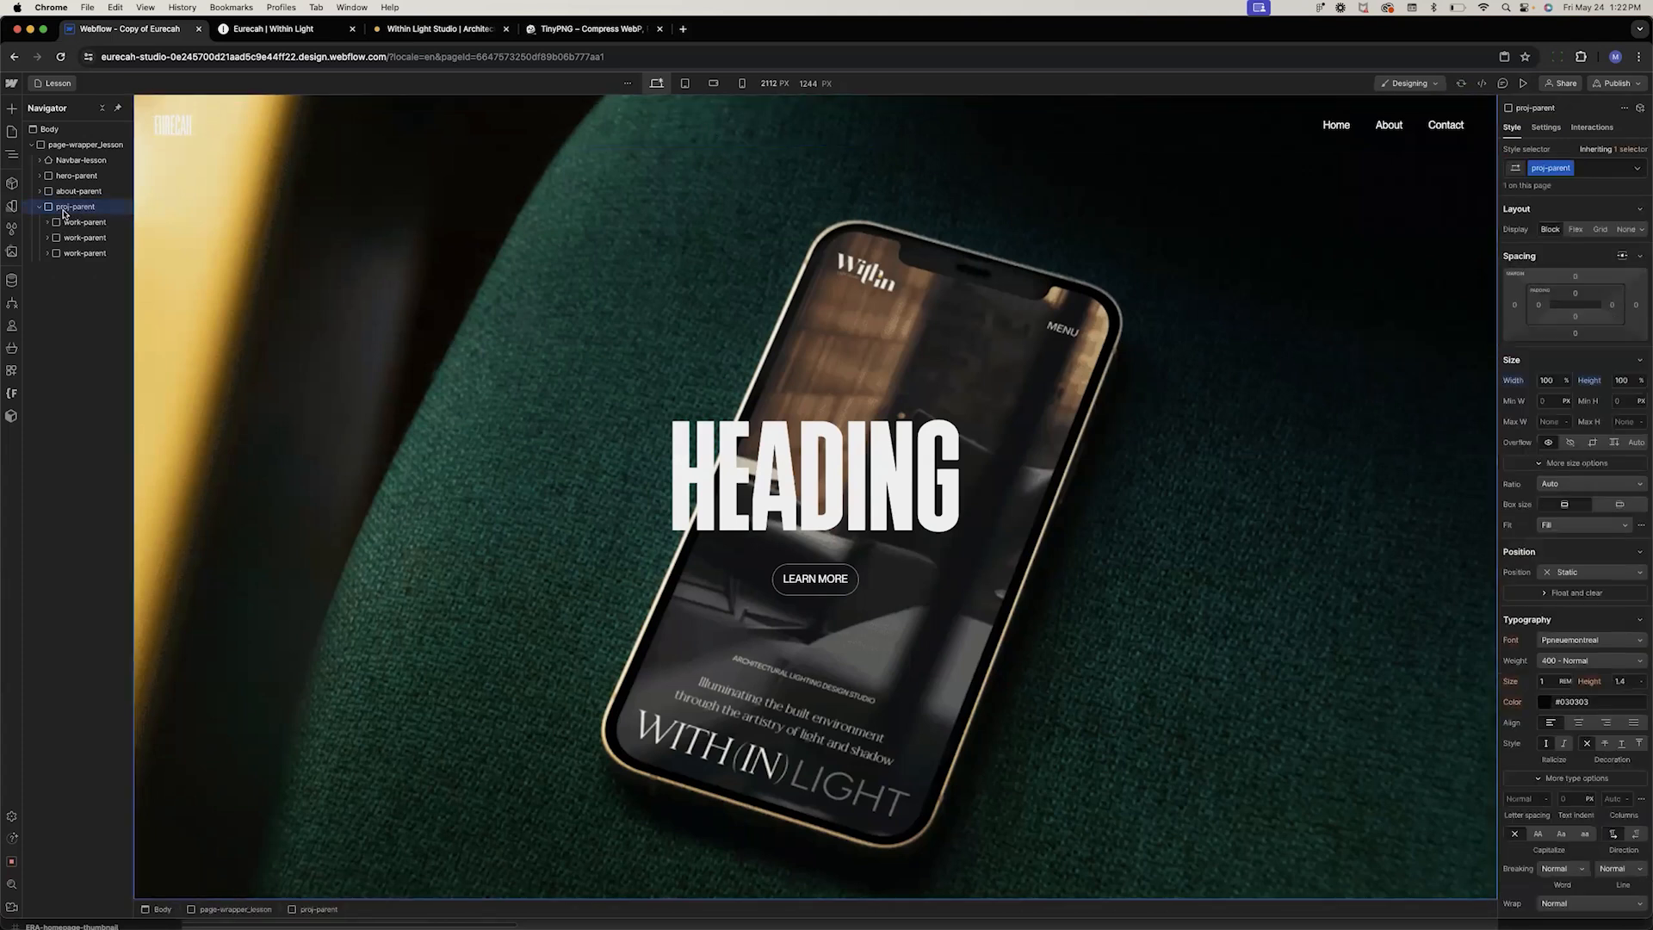
pyautogui.press('super+k')
pyautogui.write('coll')
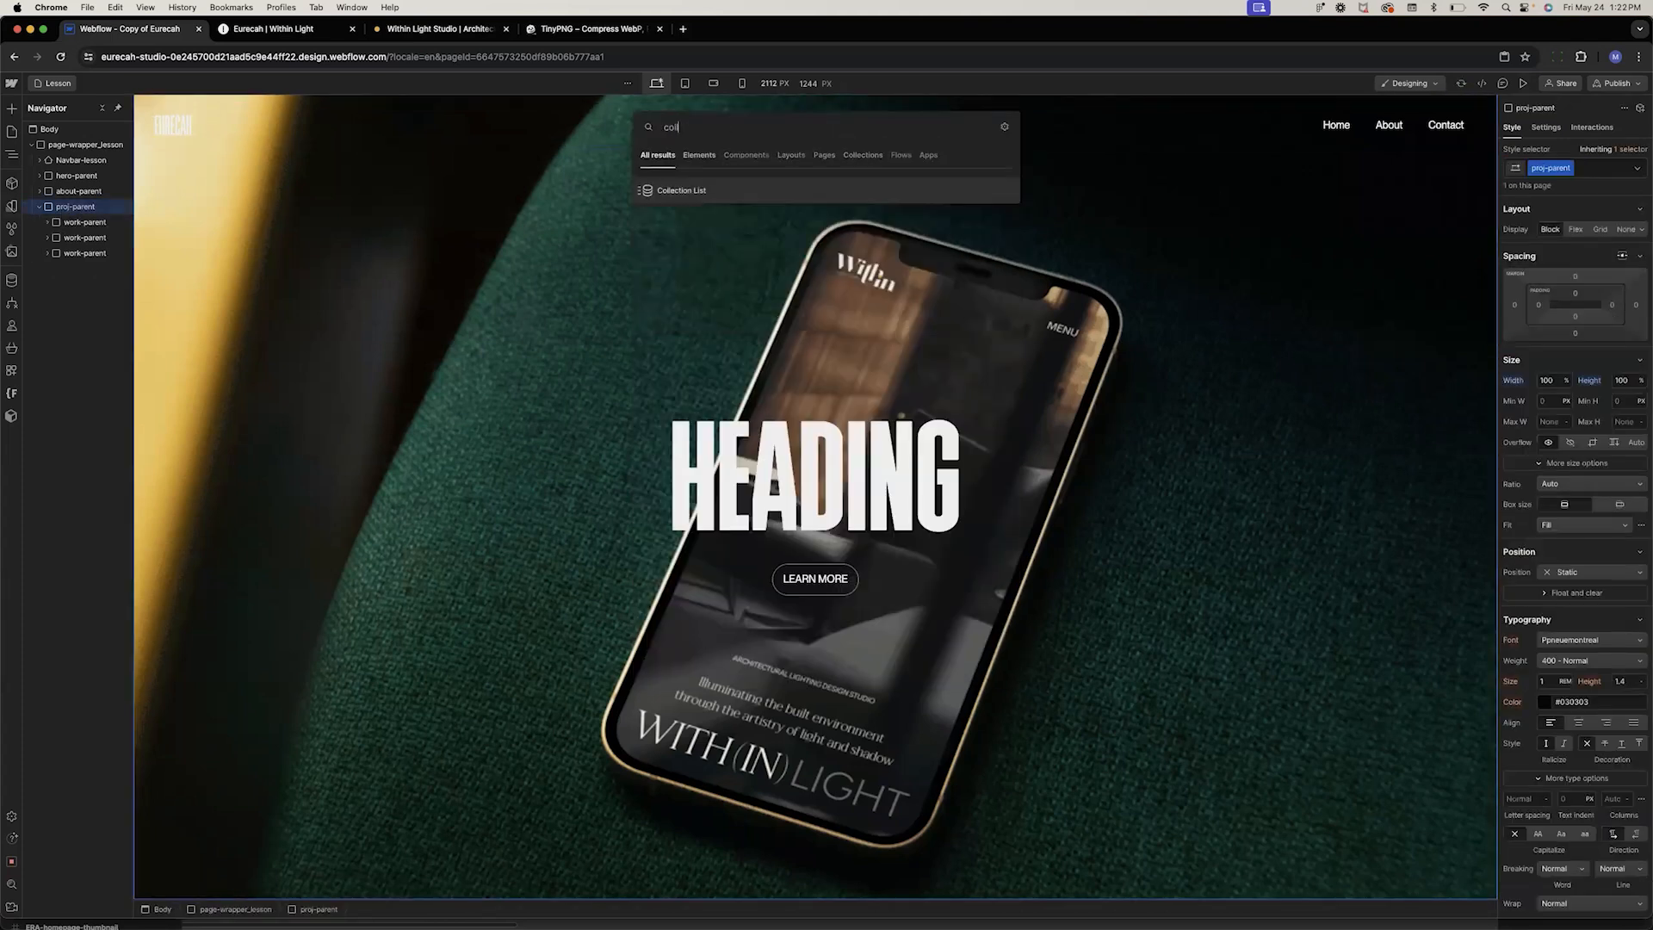
pyautogui.press('Return')
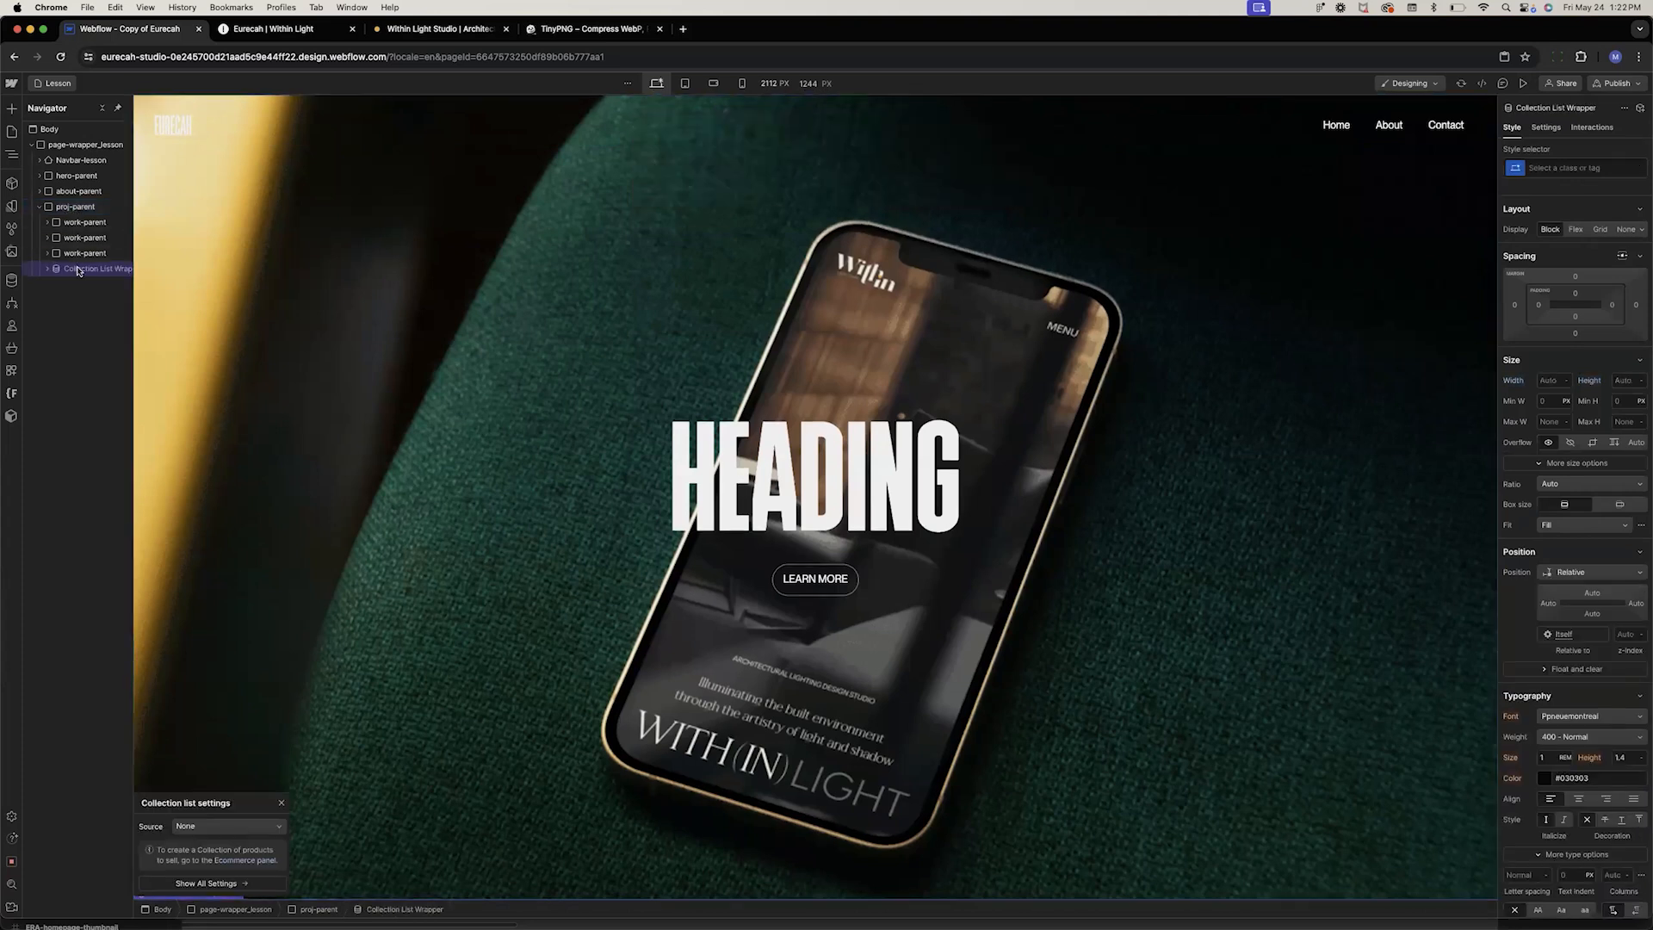
pyautogui.moveTo(79, 271); pyautogui.dragTo(79, 222)
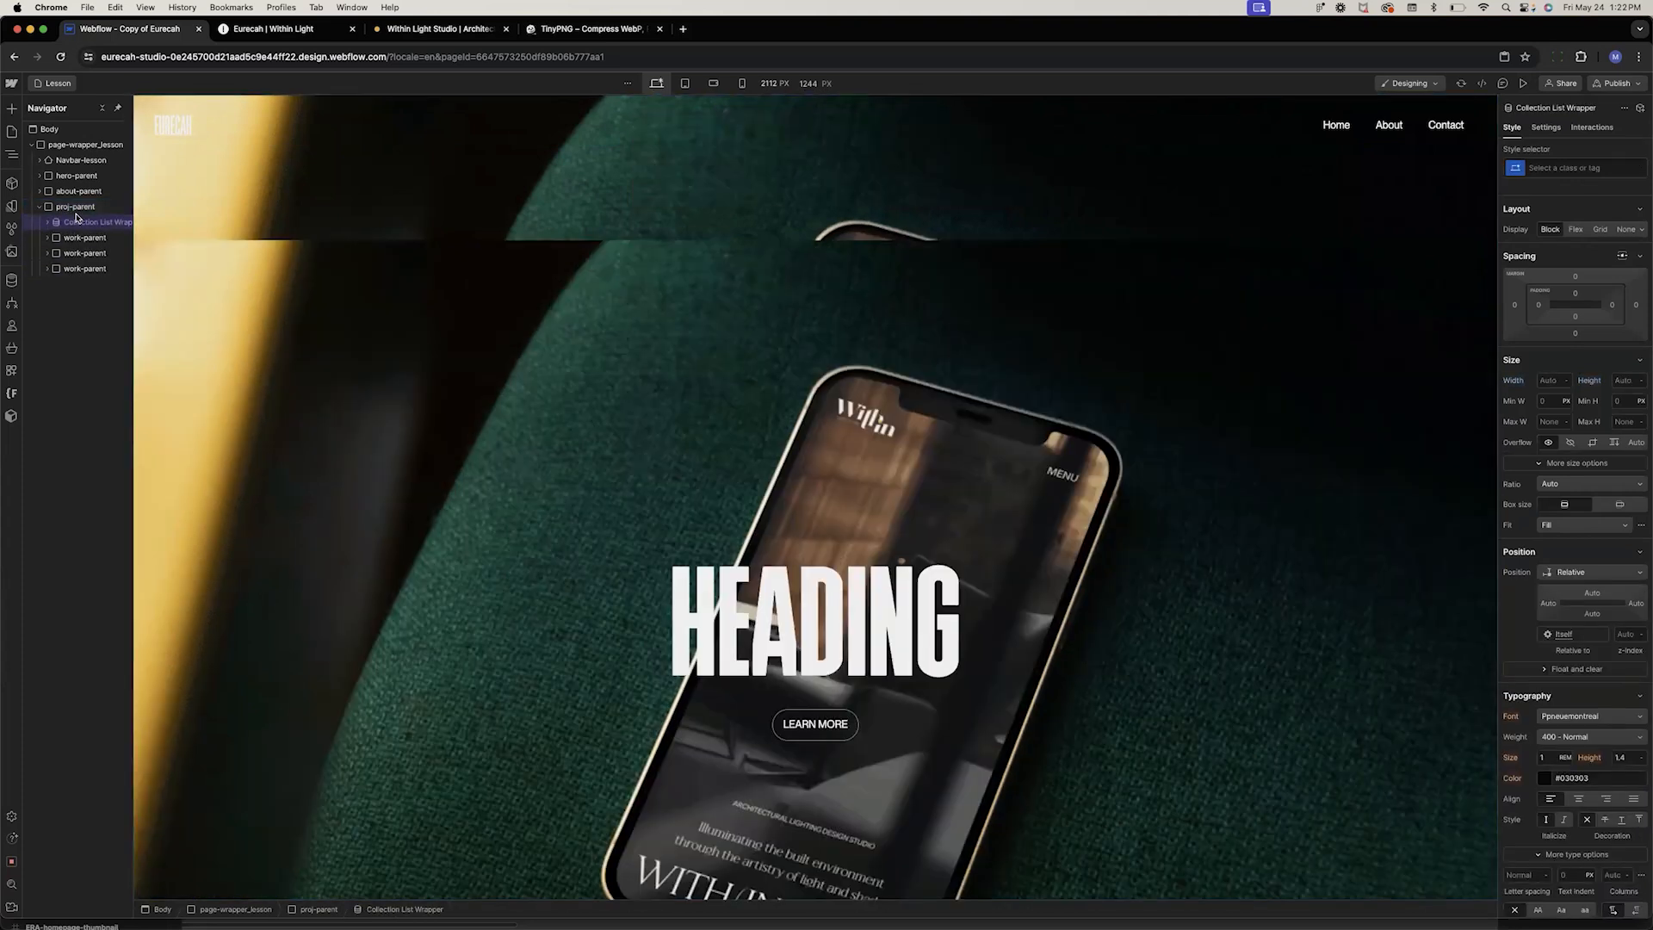
# Try to move the first work-parent into the new collection item
pyautogui.click(47, 223)
pyautogui.click(54, 238)
pyautogui.click(87, 256)
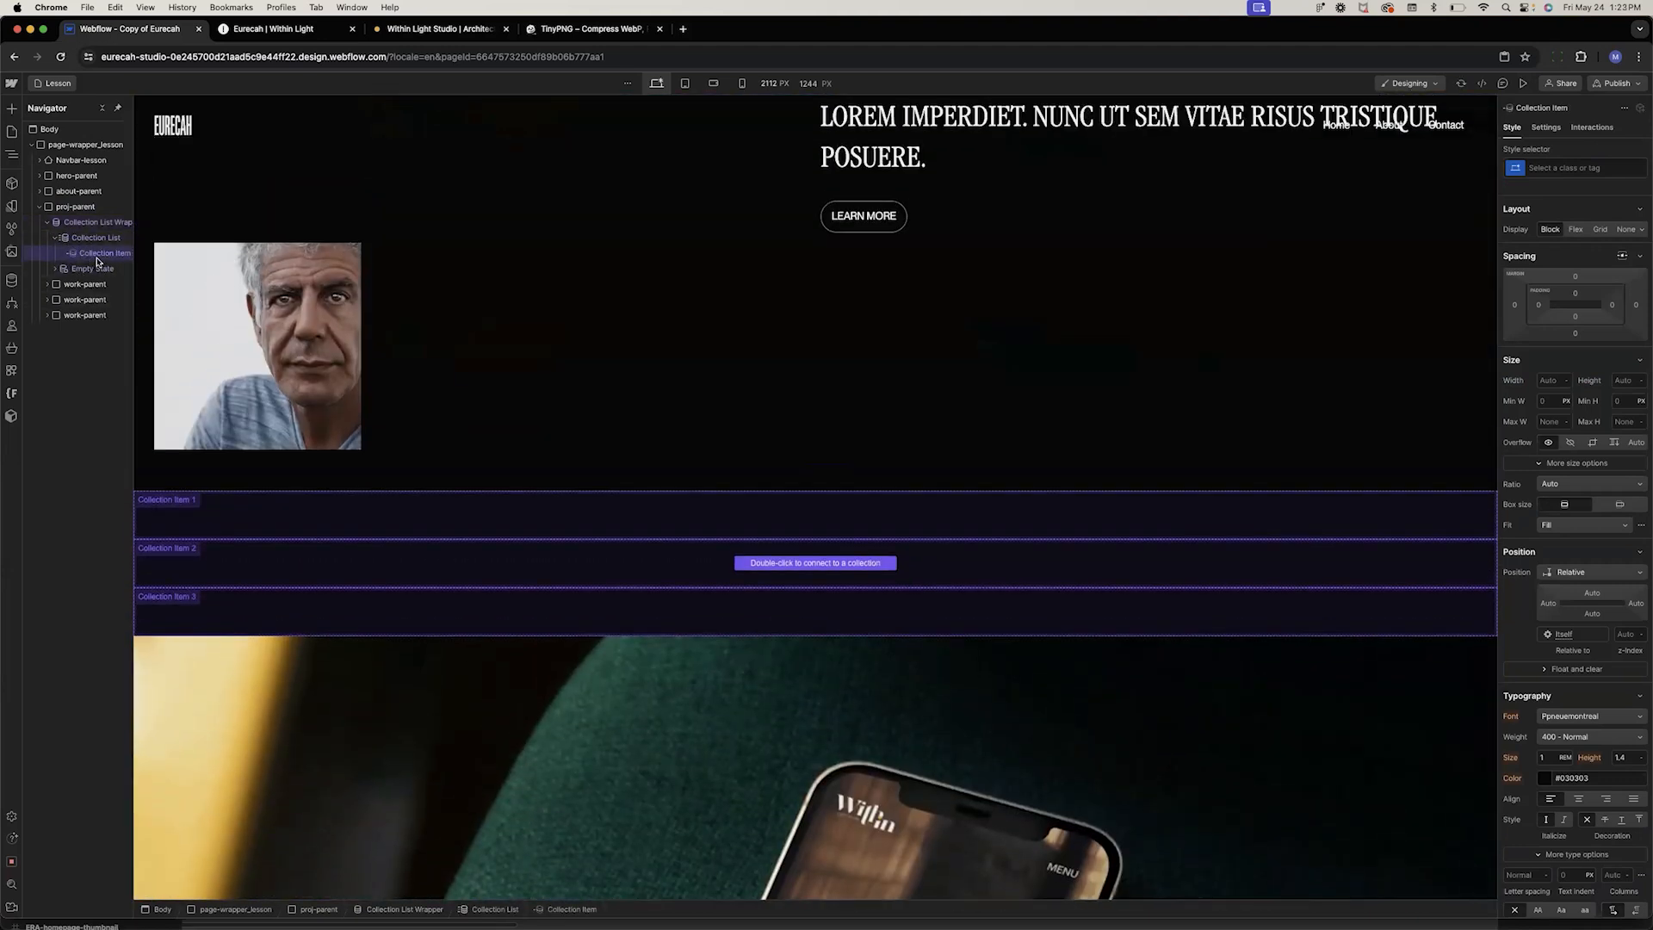
pyautogui.click(70, 287)
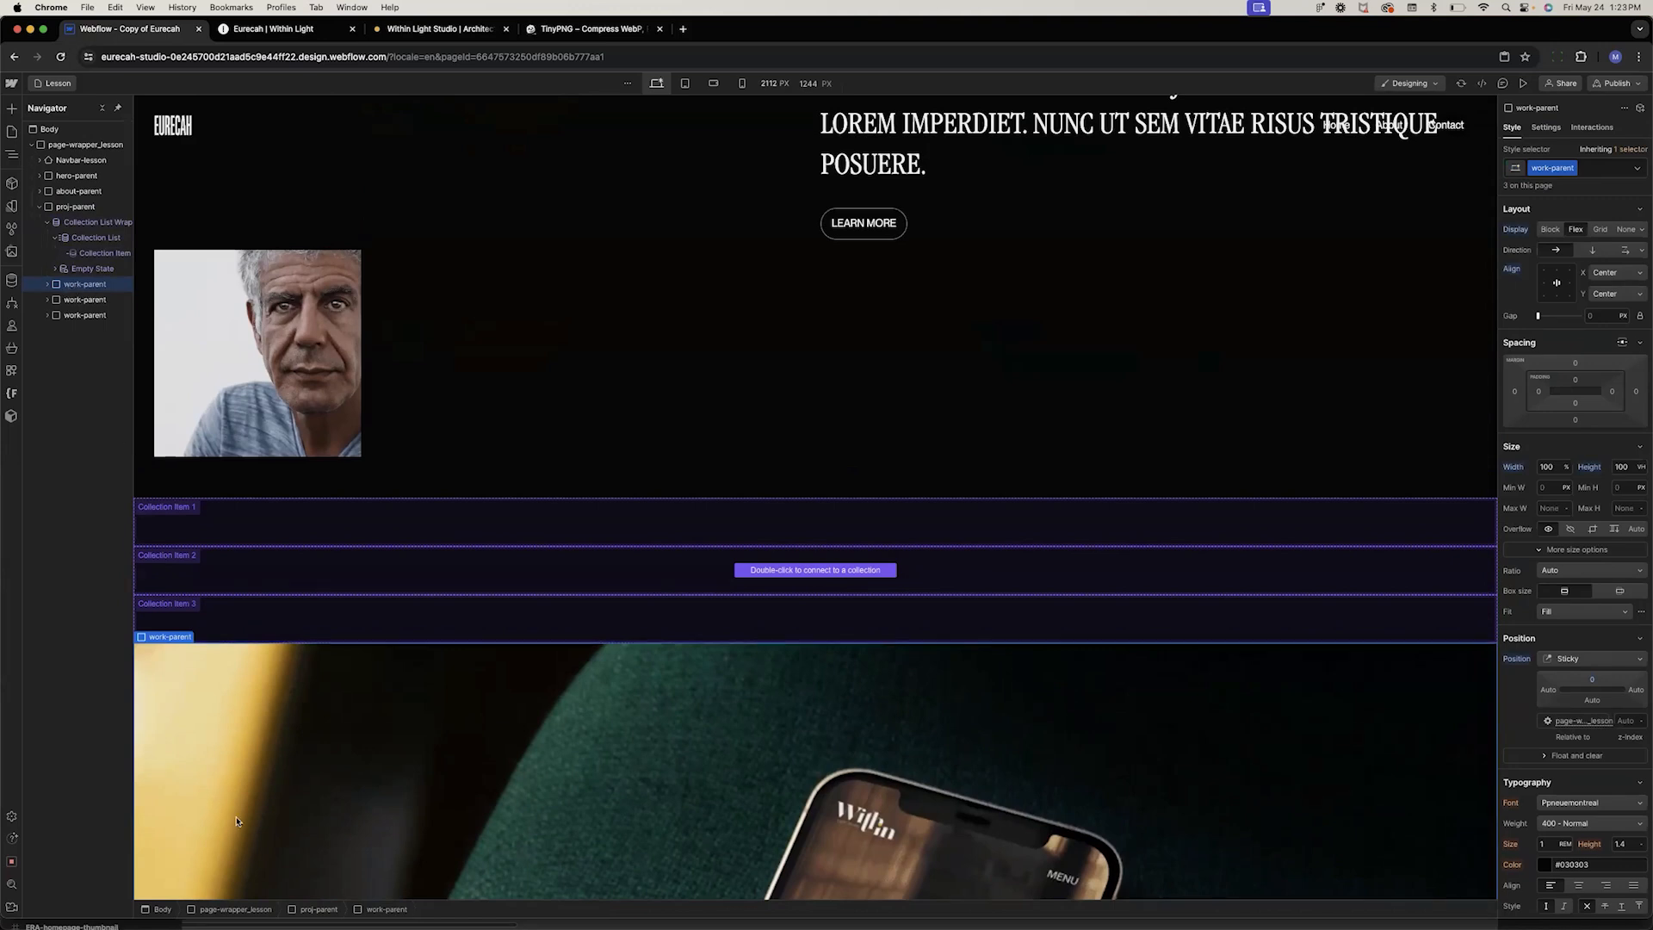
pyautogui.scroll(-5, 235, 773)
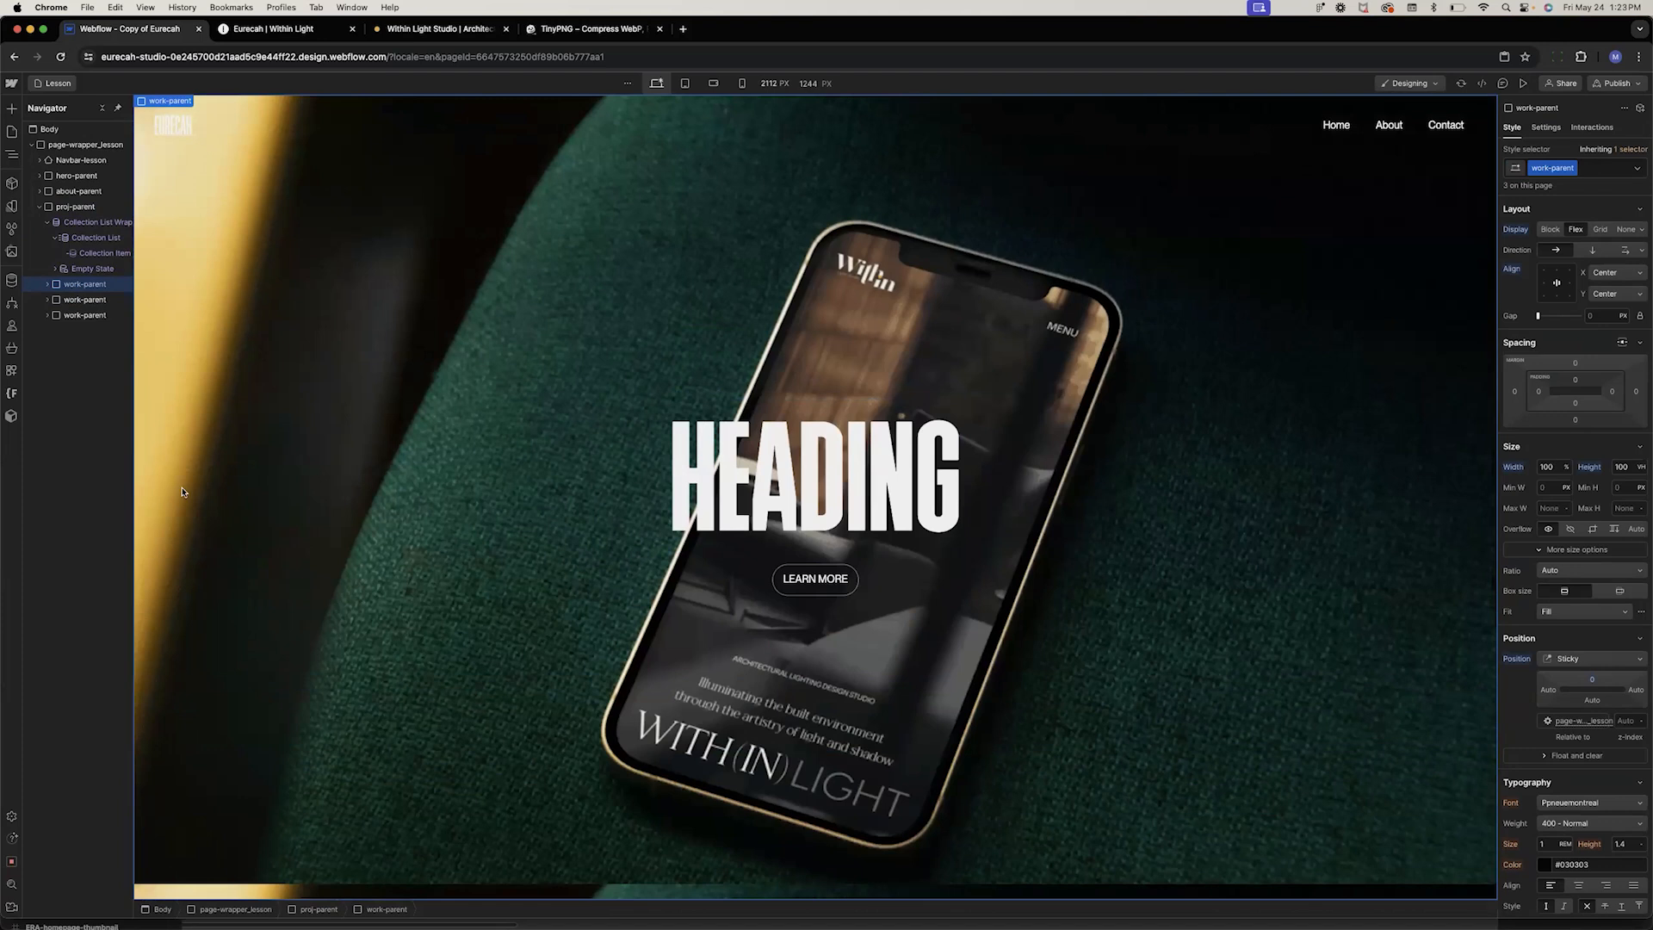
pyautogui.moveTo(84, 285); pyautogui.dragTo(99, 259)
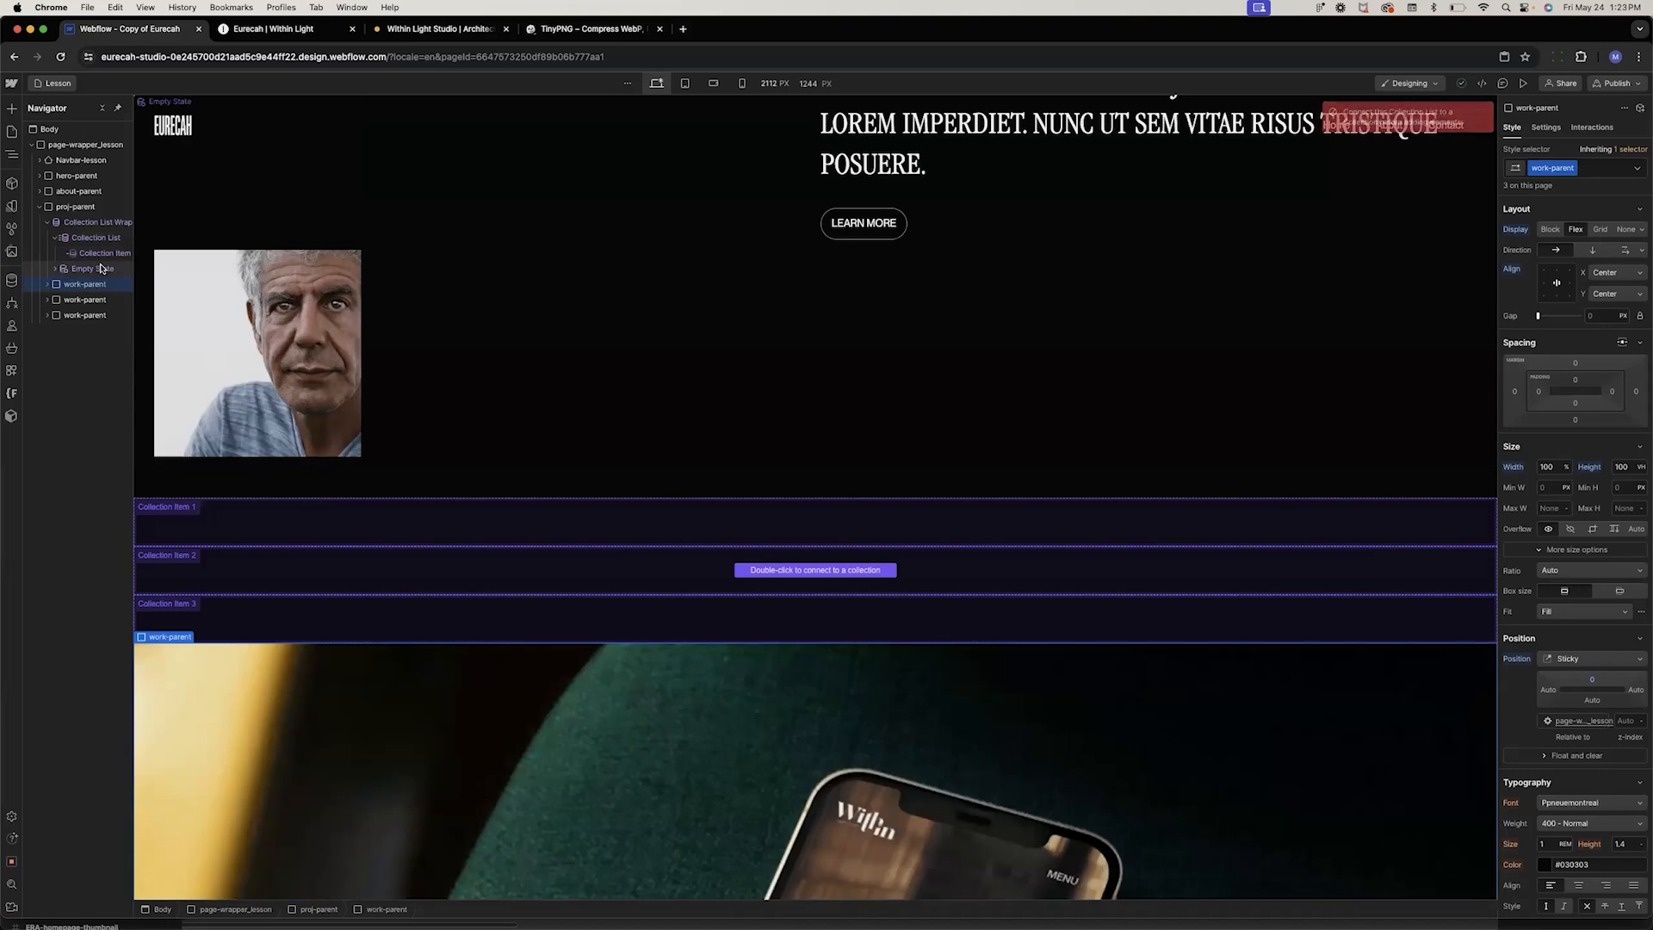
# Connect the new Collection List to the Lesson Projects collection
pyautogui.doubleClick(745, 572)
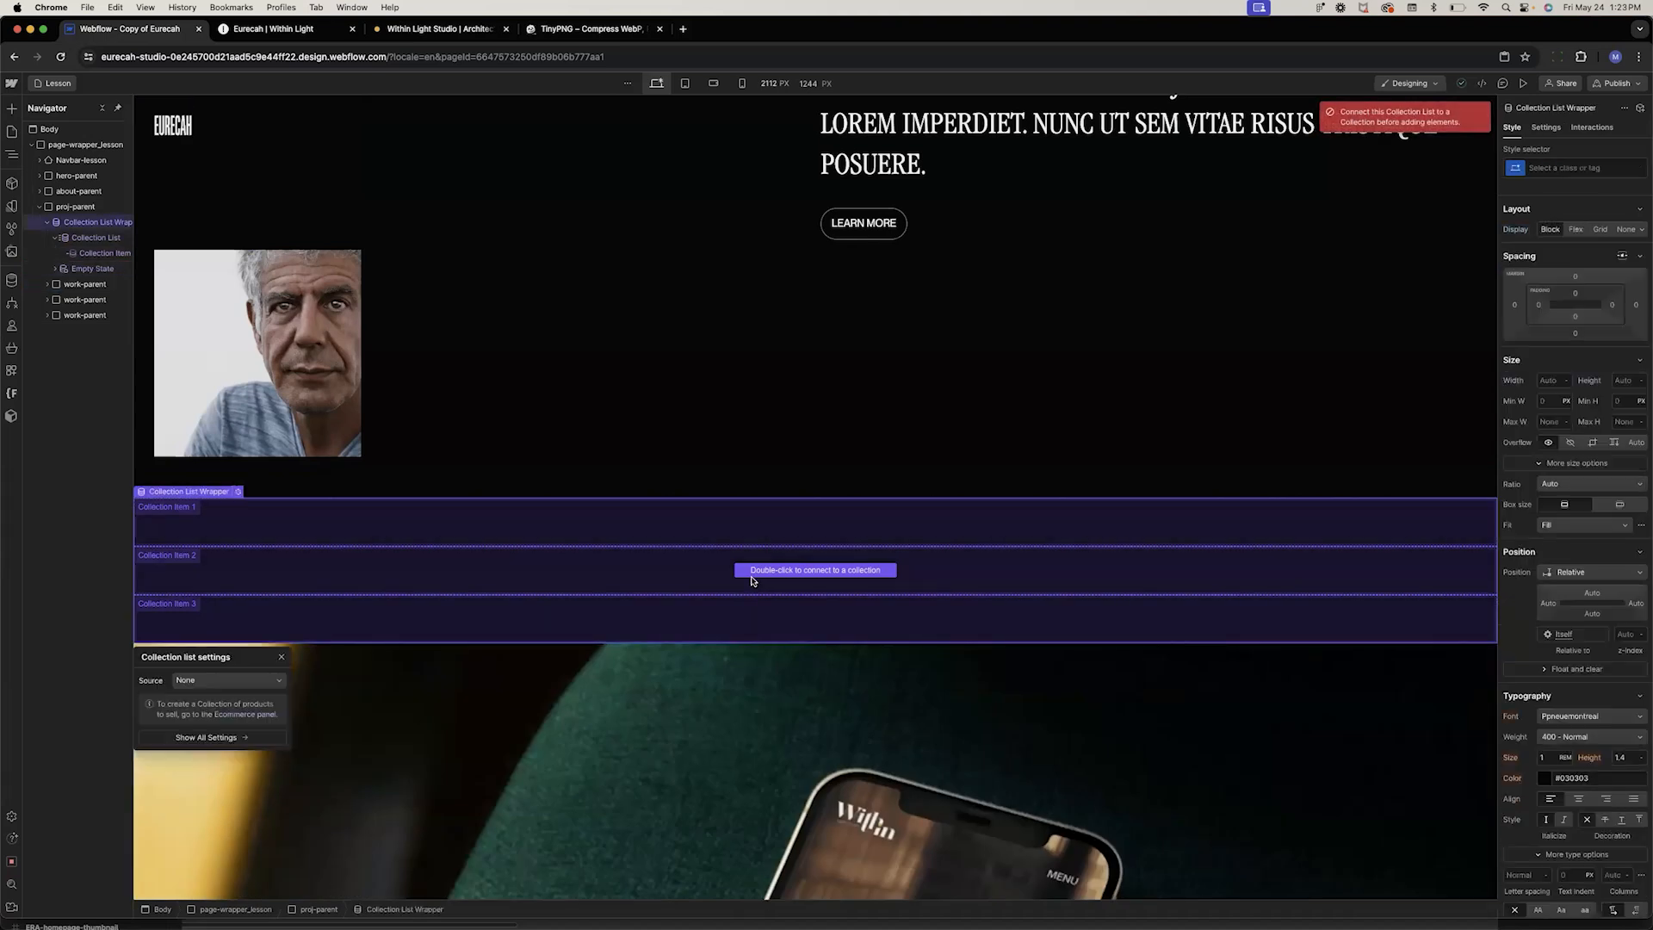
pyautogui.click(258, 681)
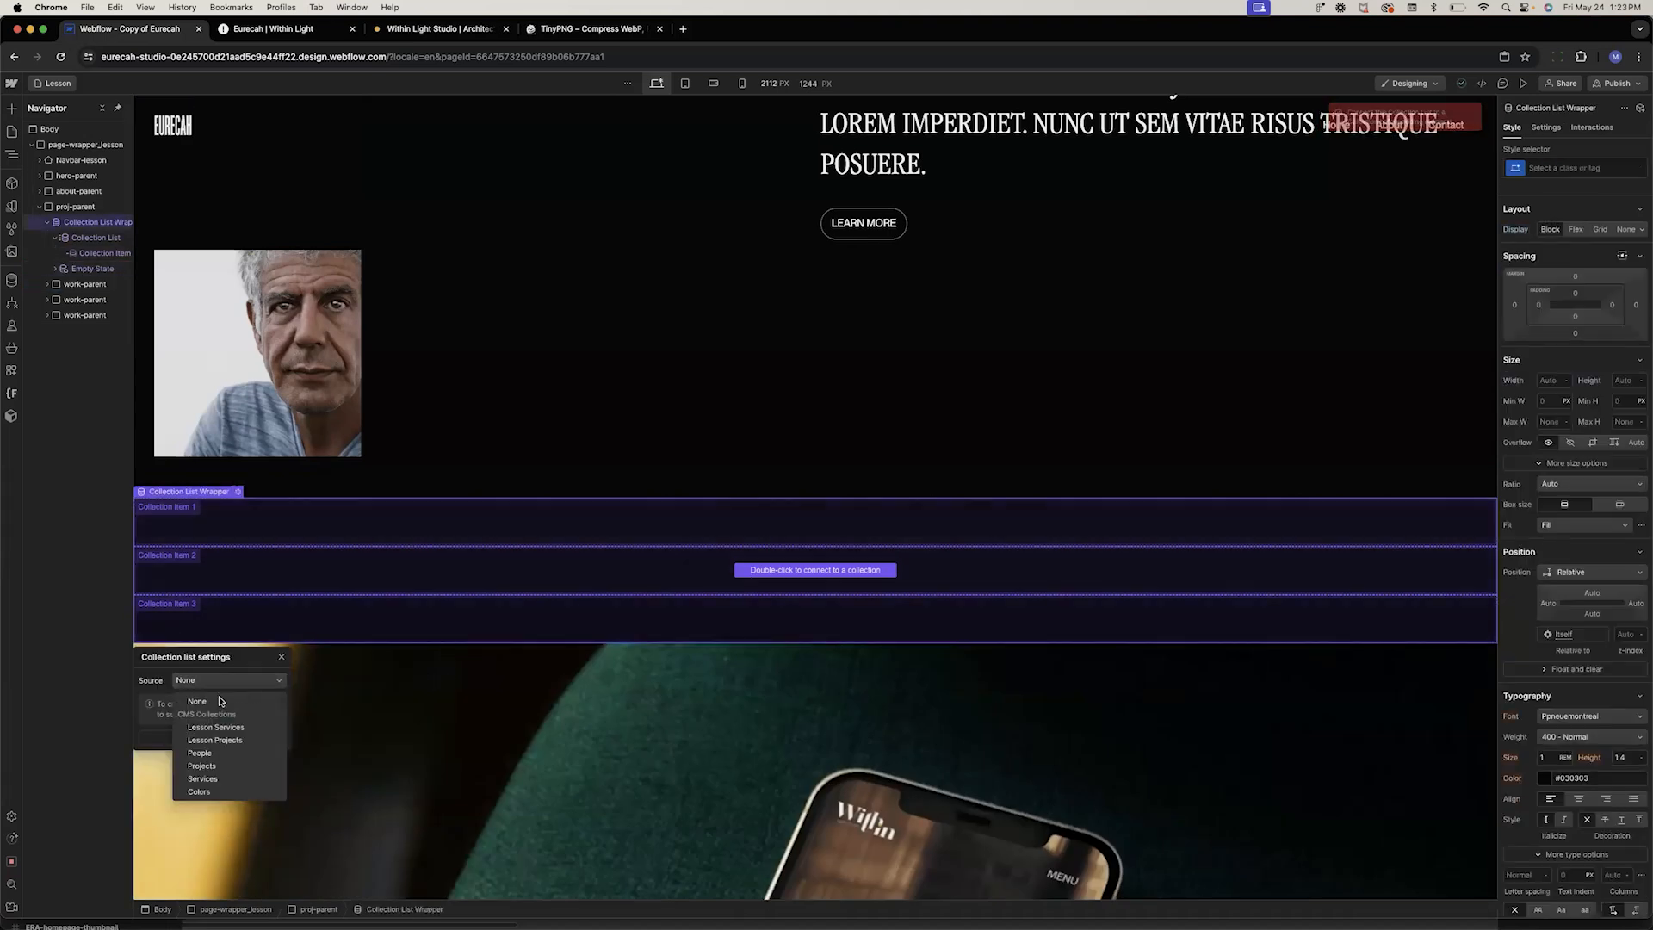
pyautogui.click(216, 740)
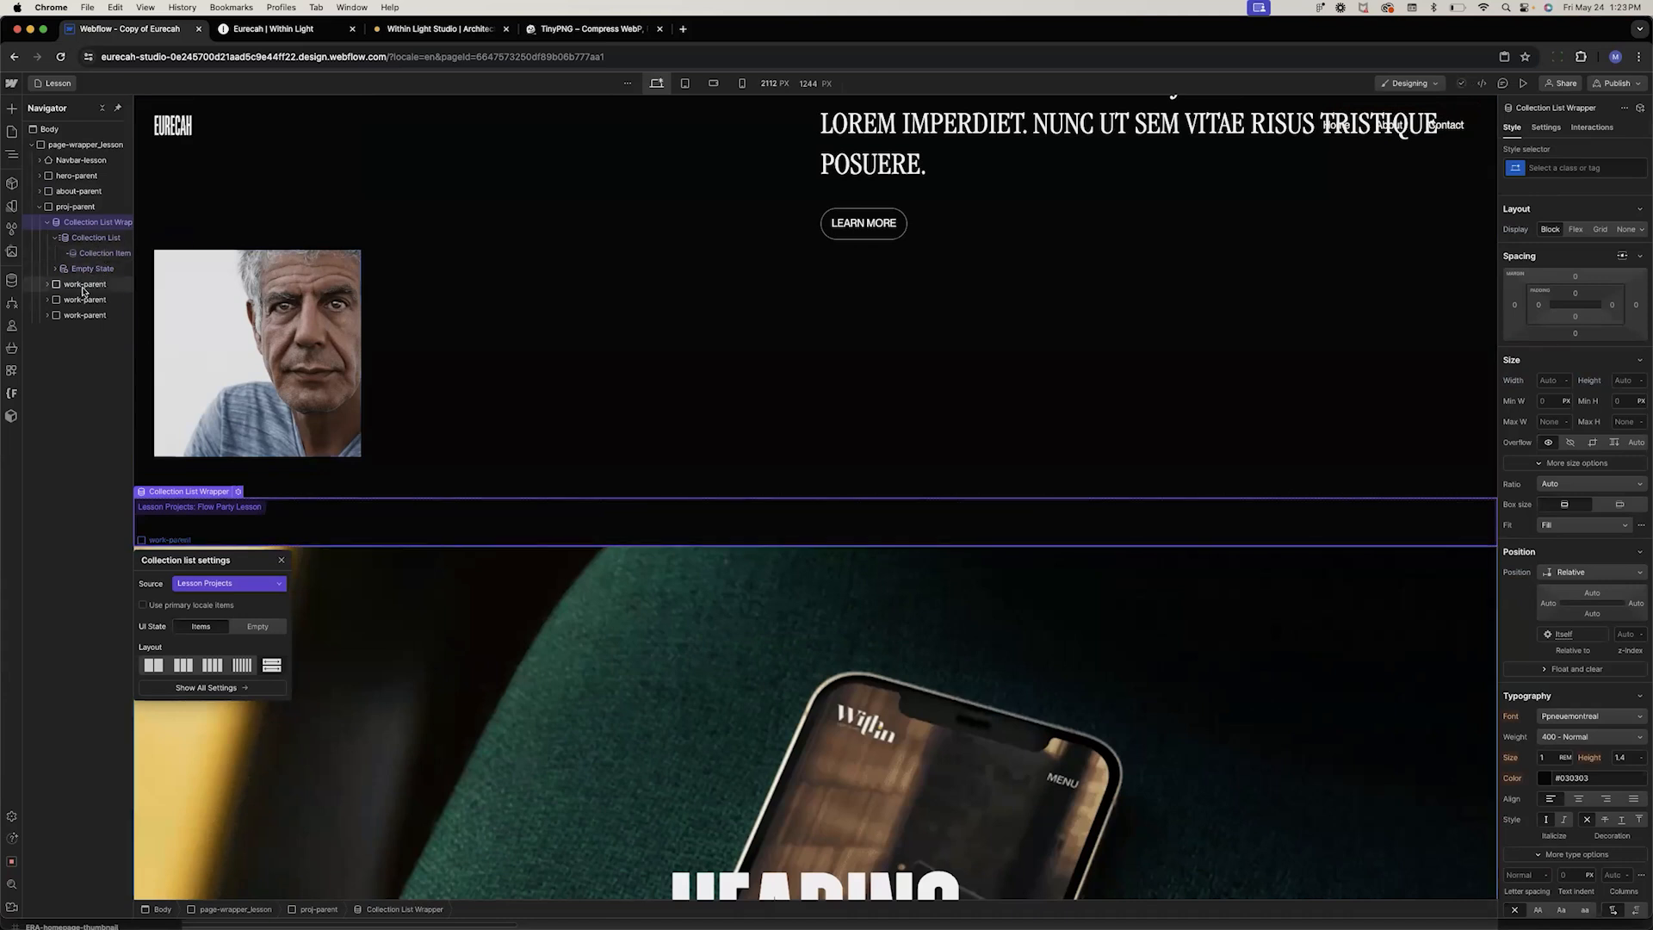
# Move the first work-parent block into the Collection Item
pyautogui.click(83, 289)
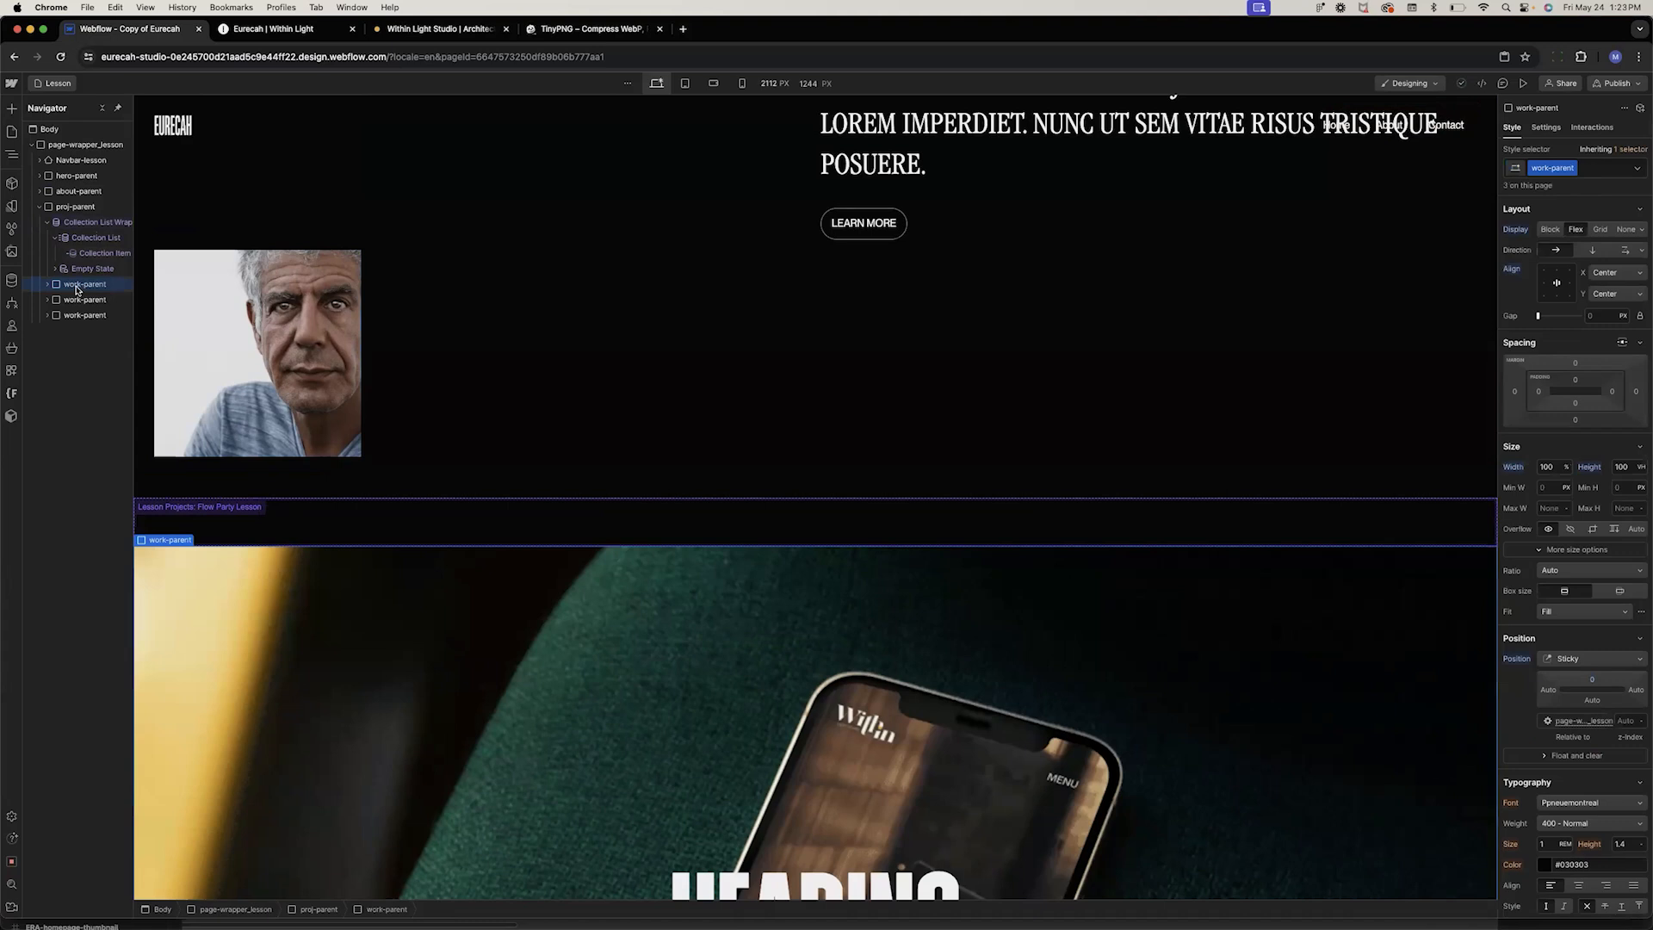
pyautogui.moveTo(76, 290); pyautogui.dragTo(101, 258)
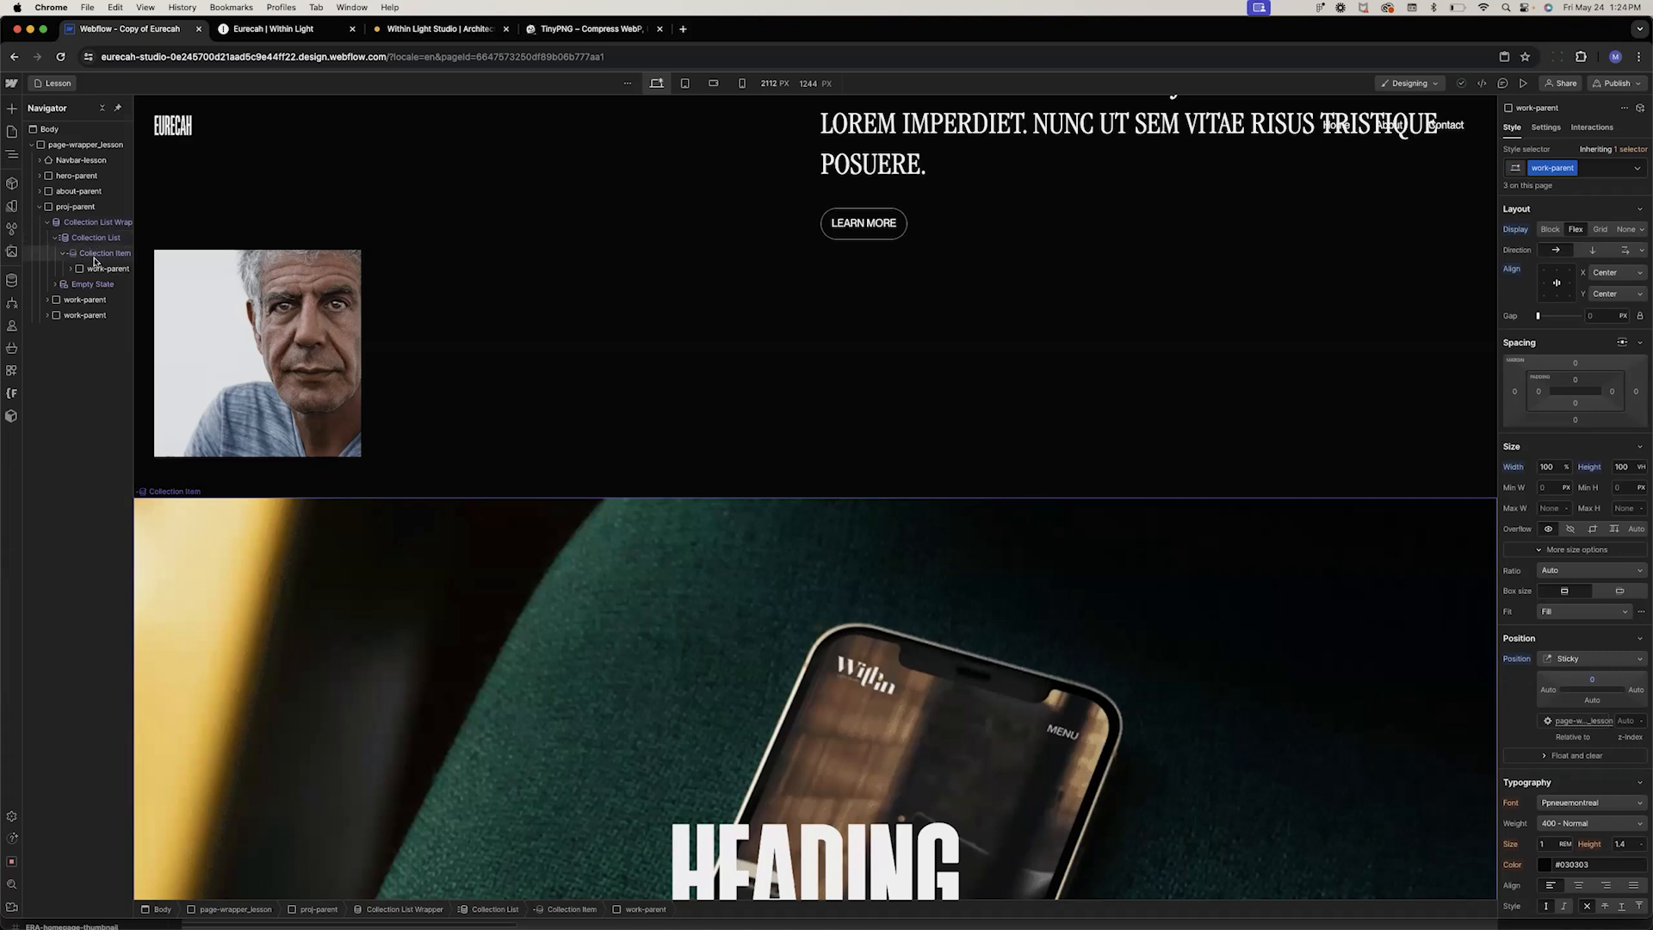
pyautogui.click(95, 261)
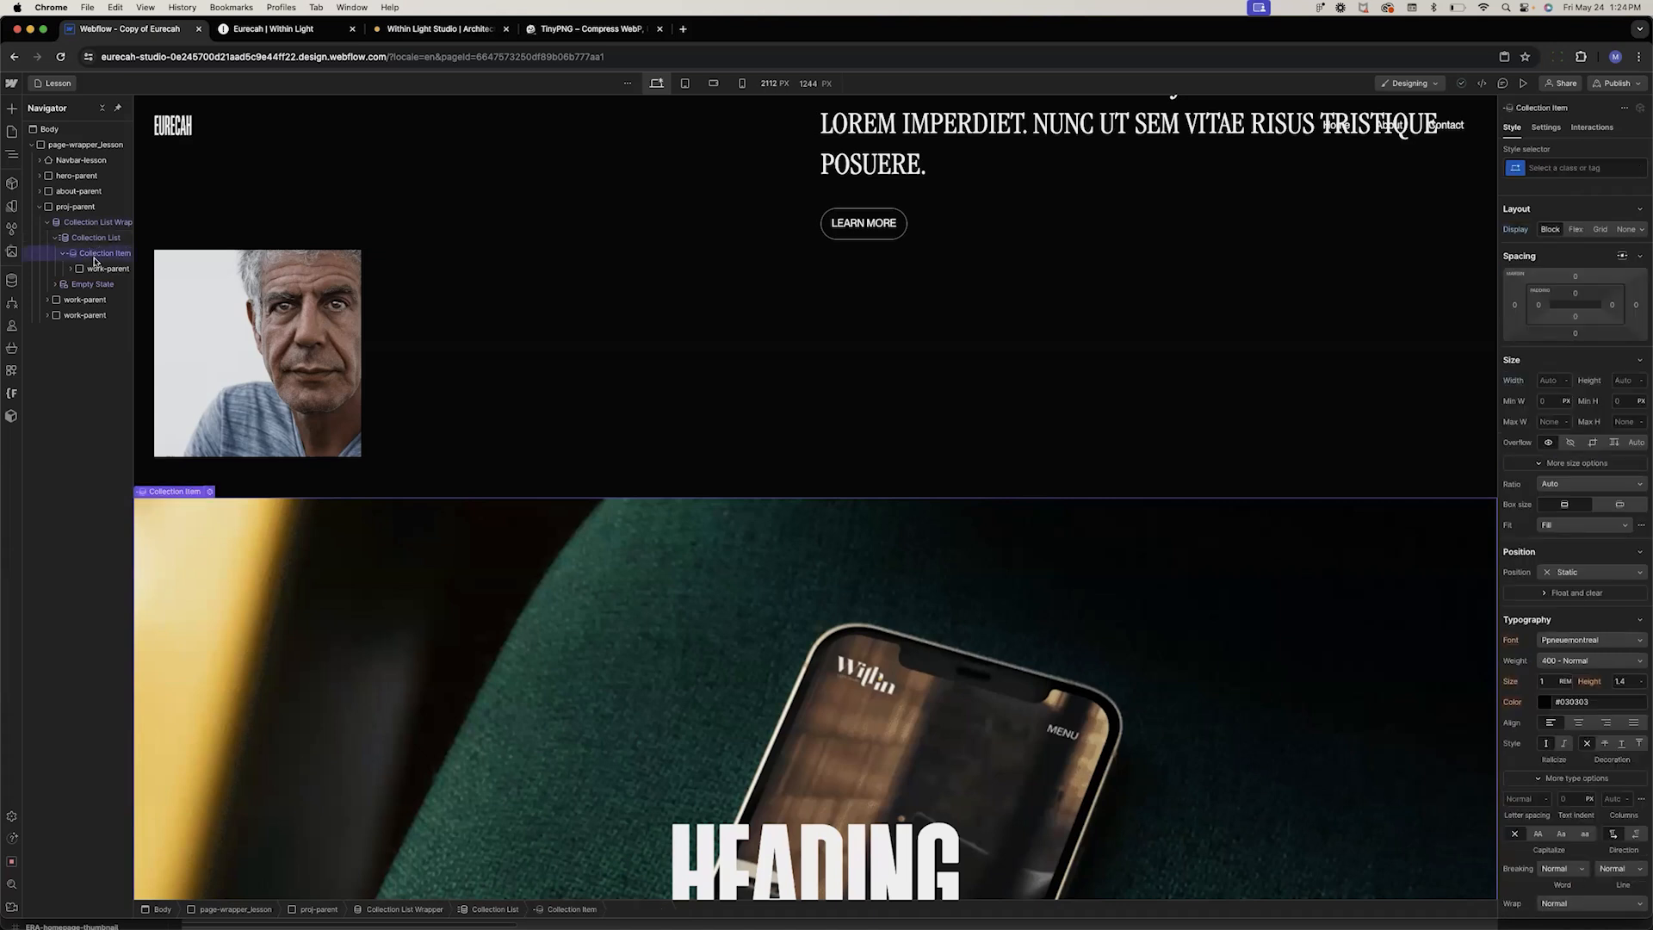
# Delete the two remaining static work-parent blocks below the collection list
pyautogui.click(81, 300)
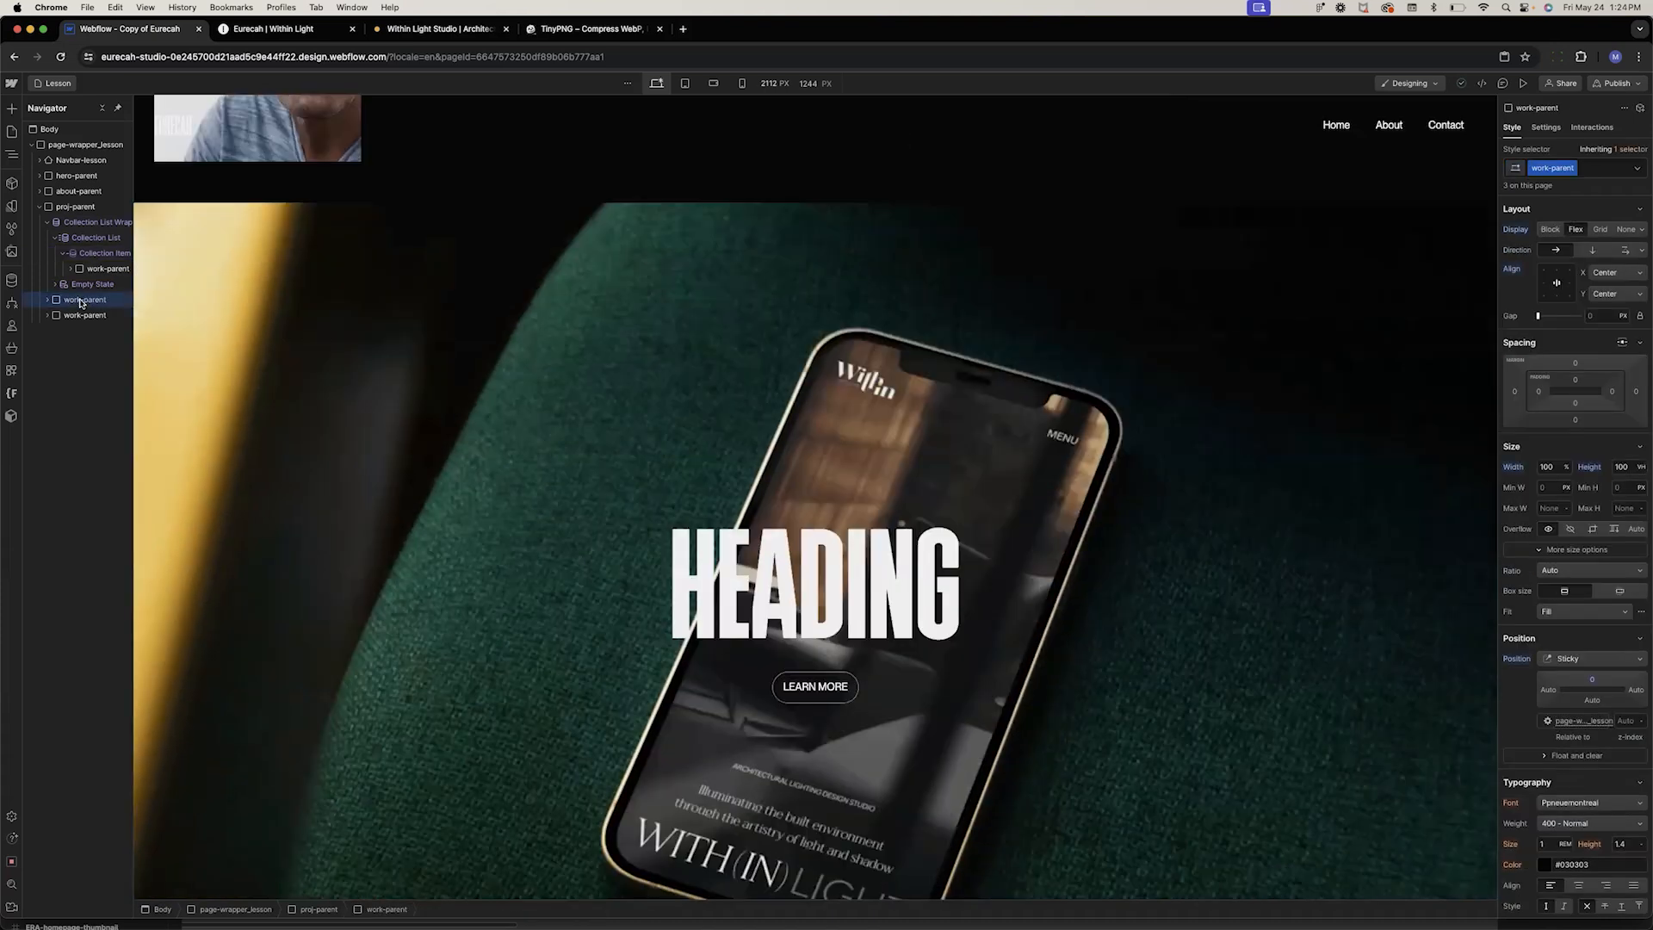
pyautogui.press('Delete')
pyautogui.press('Delete')
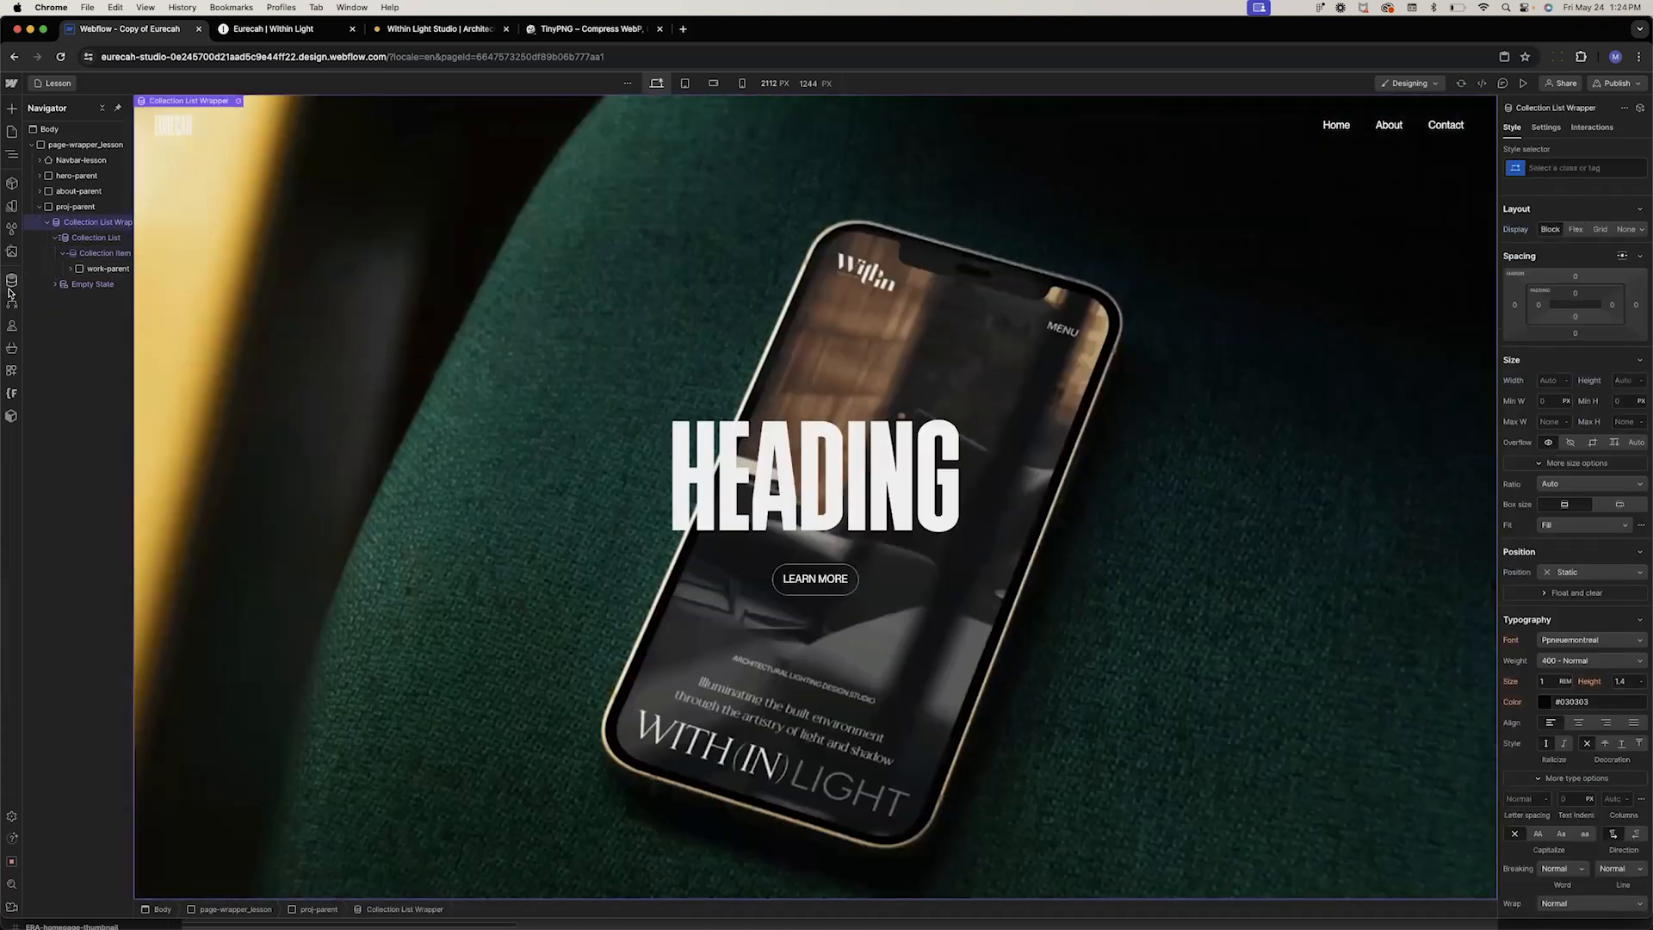
# Open the Flow Party Lesson item in the Lesson Projects collection and duplicate it
pyautogui.click(12, 281)
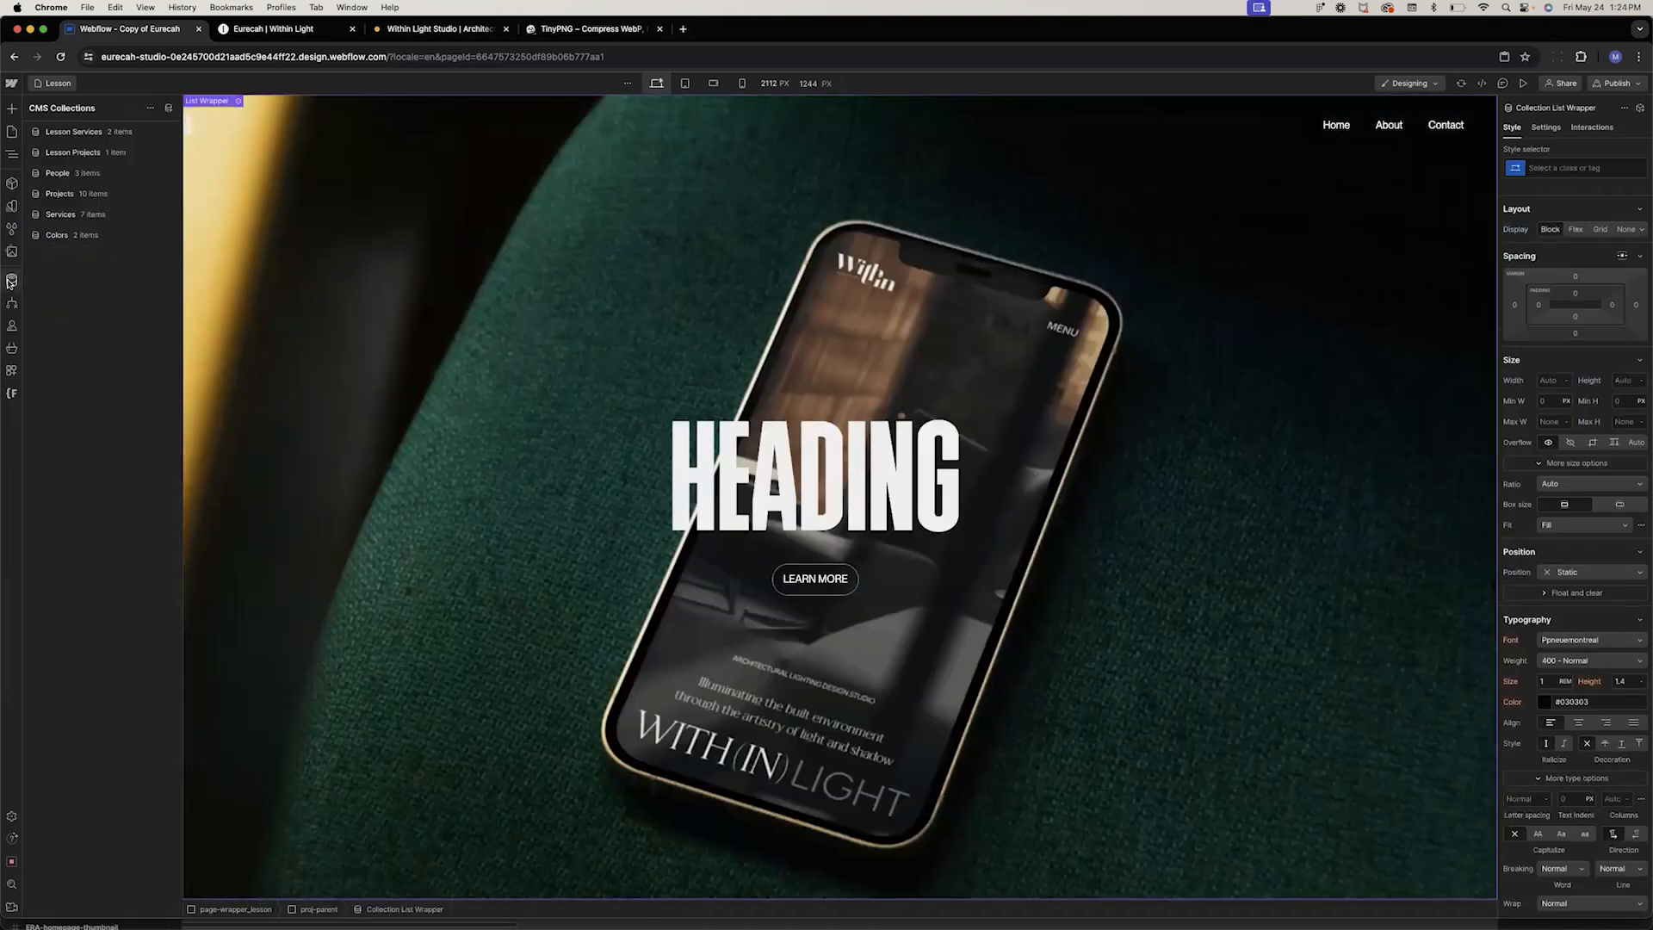
pyautogui.click(76, 153)
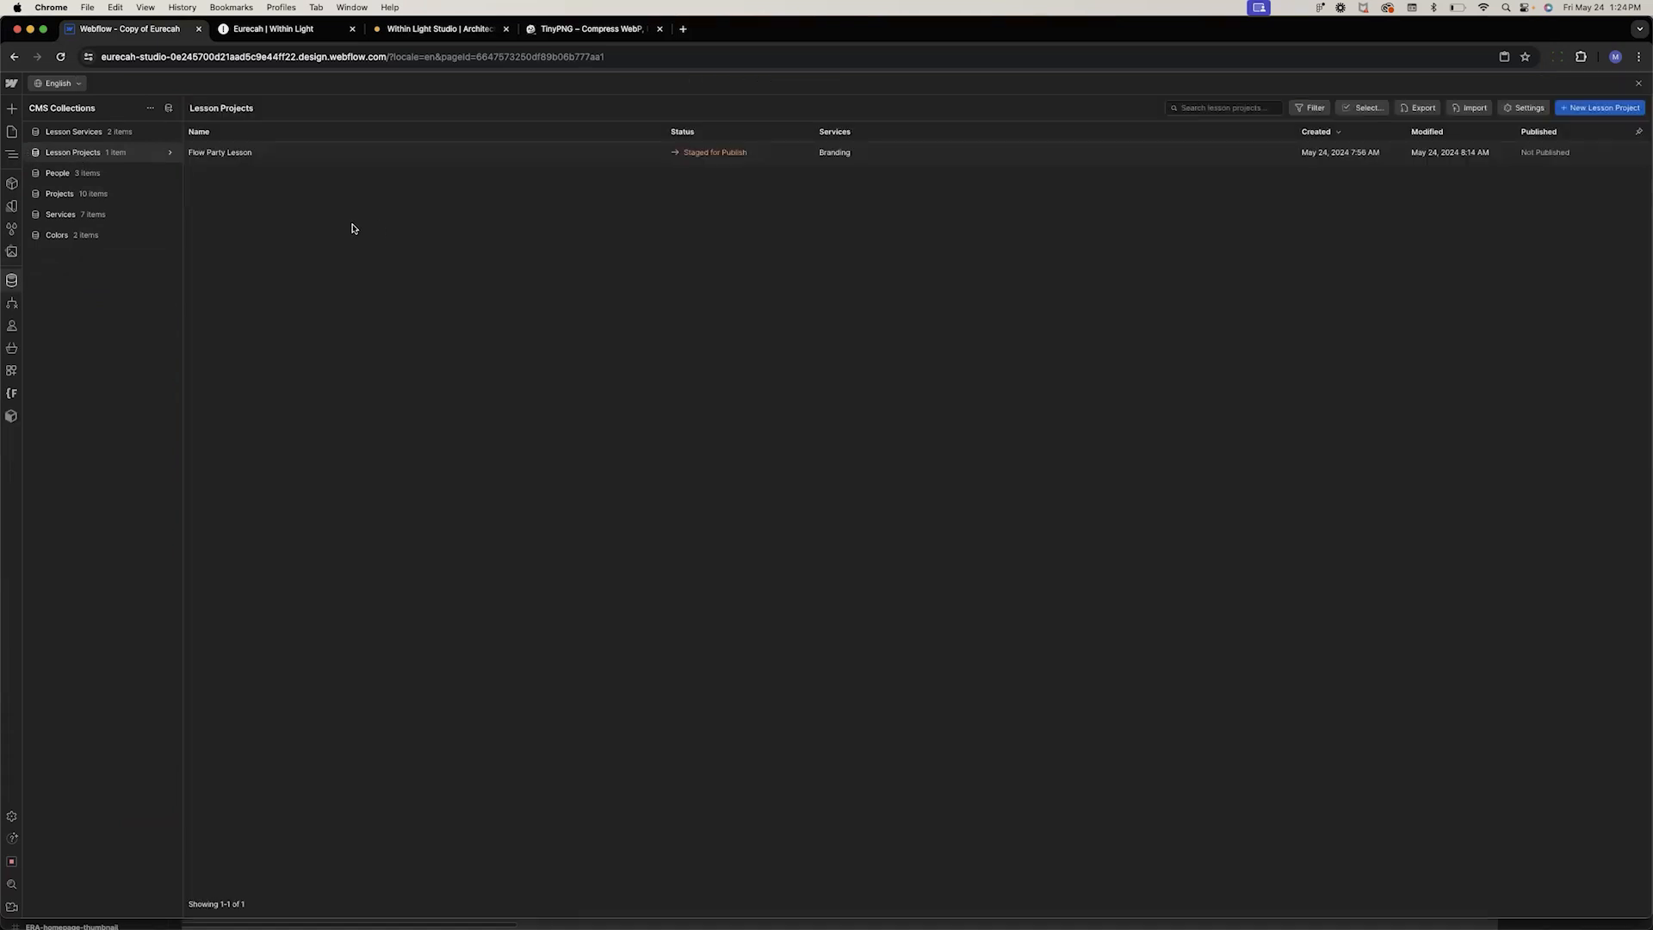
pyautogui.click(1199, 155)
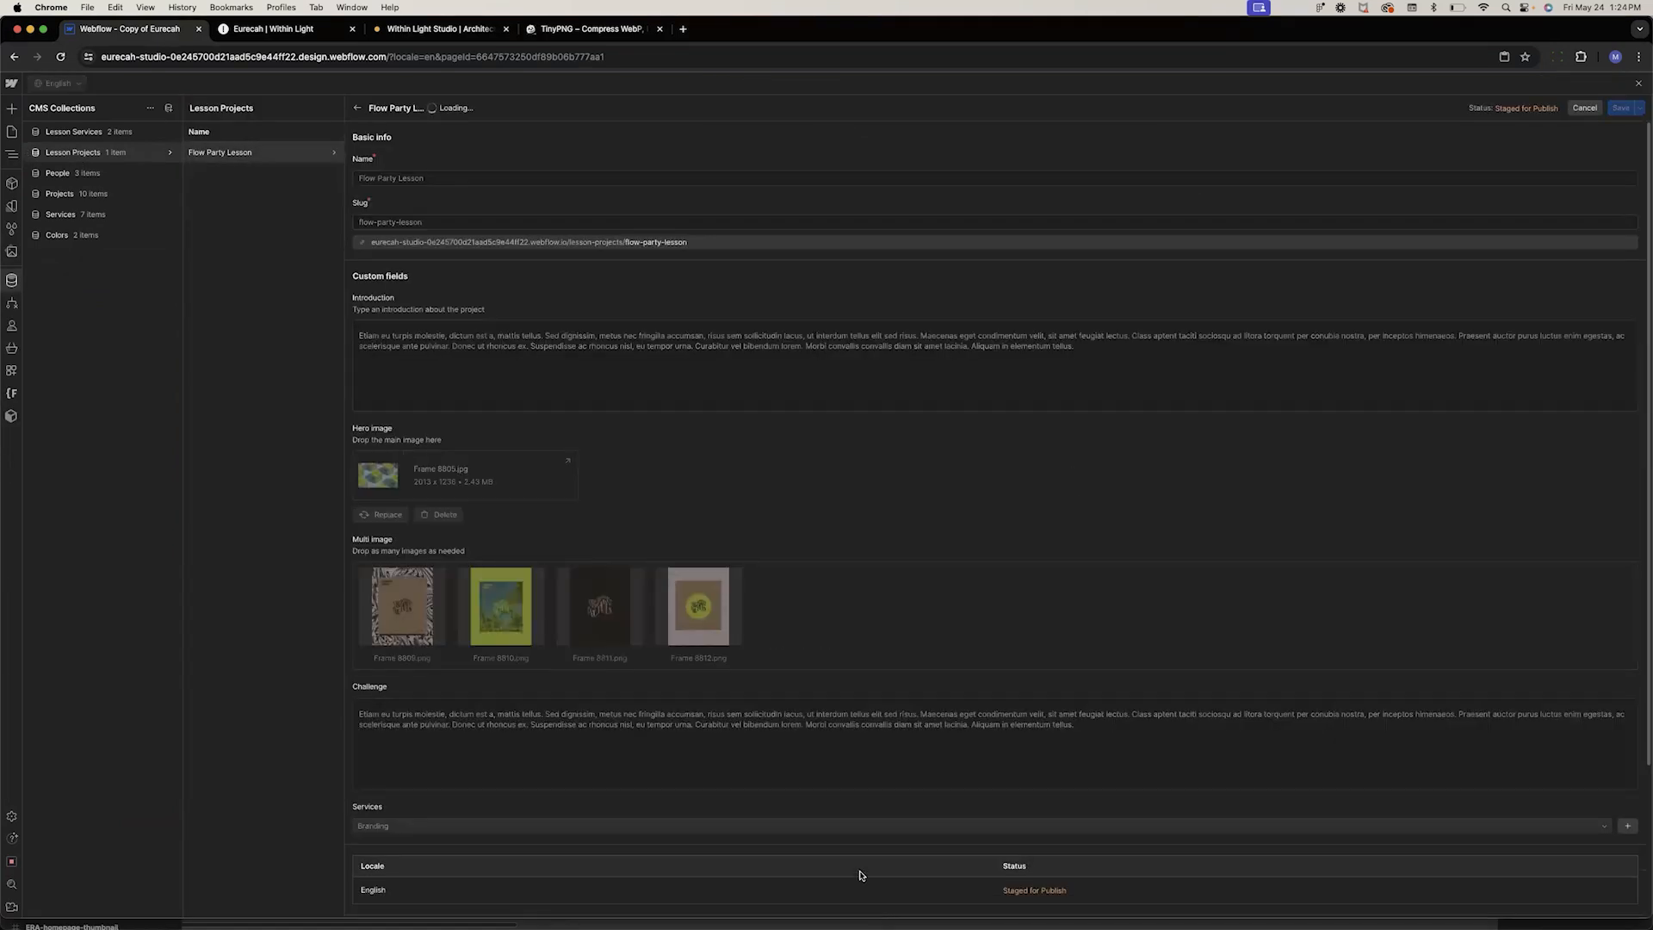
pyautogui.scroll(-10, 852, 872)
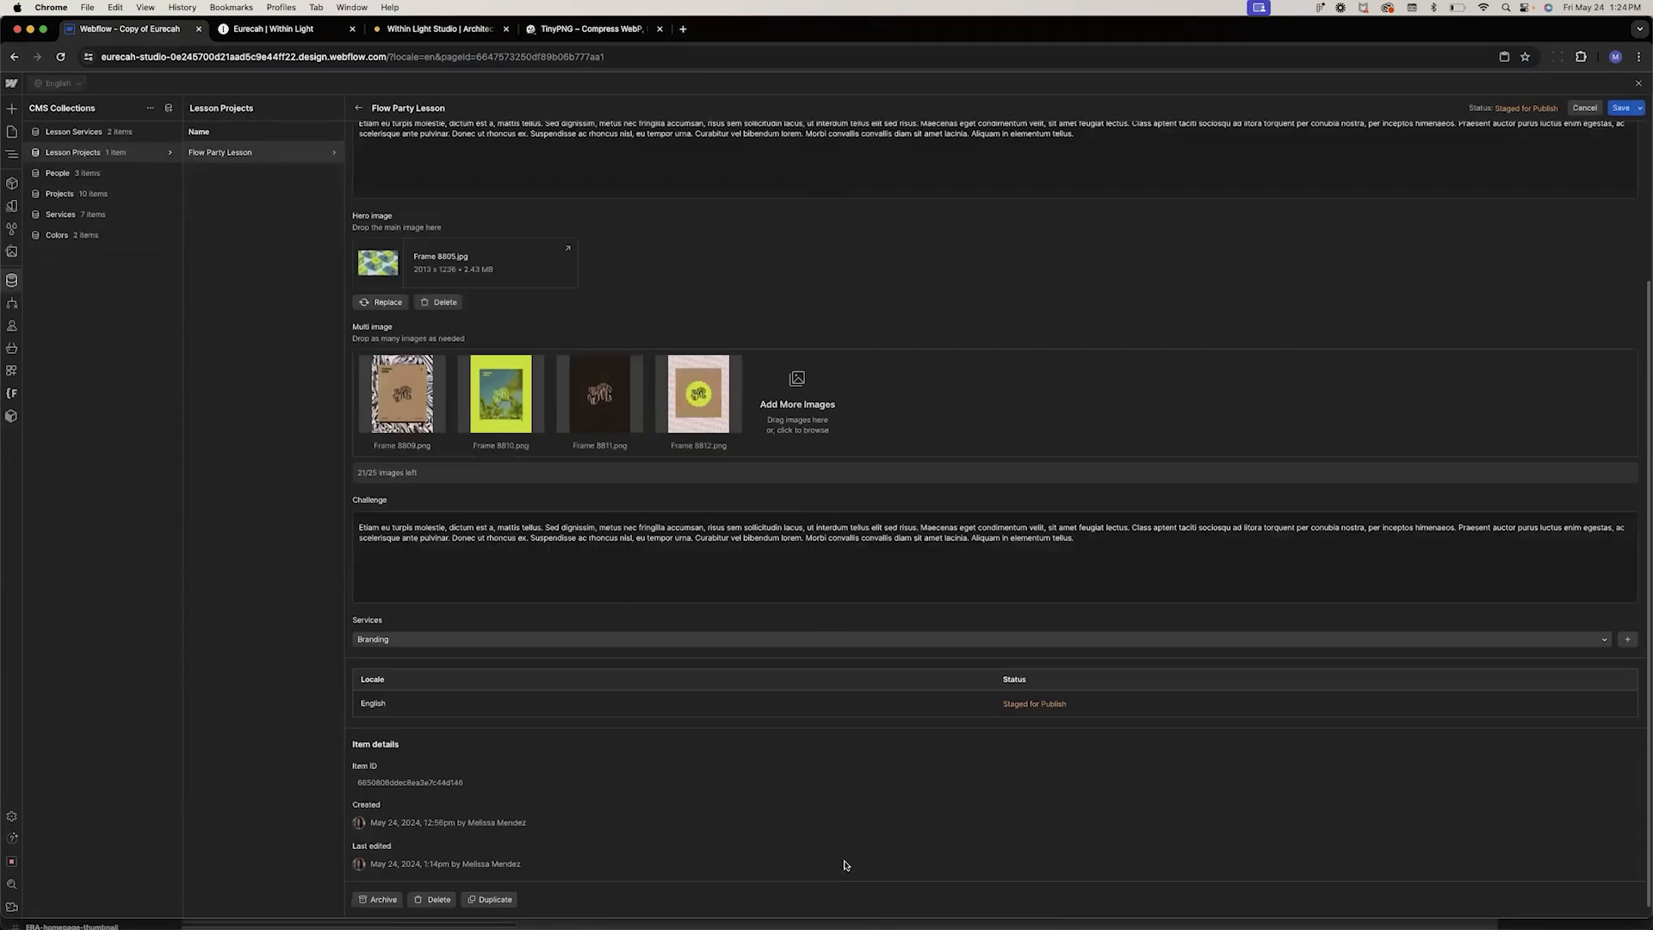
pyautogui.click(490, 899)
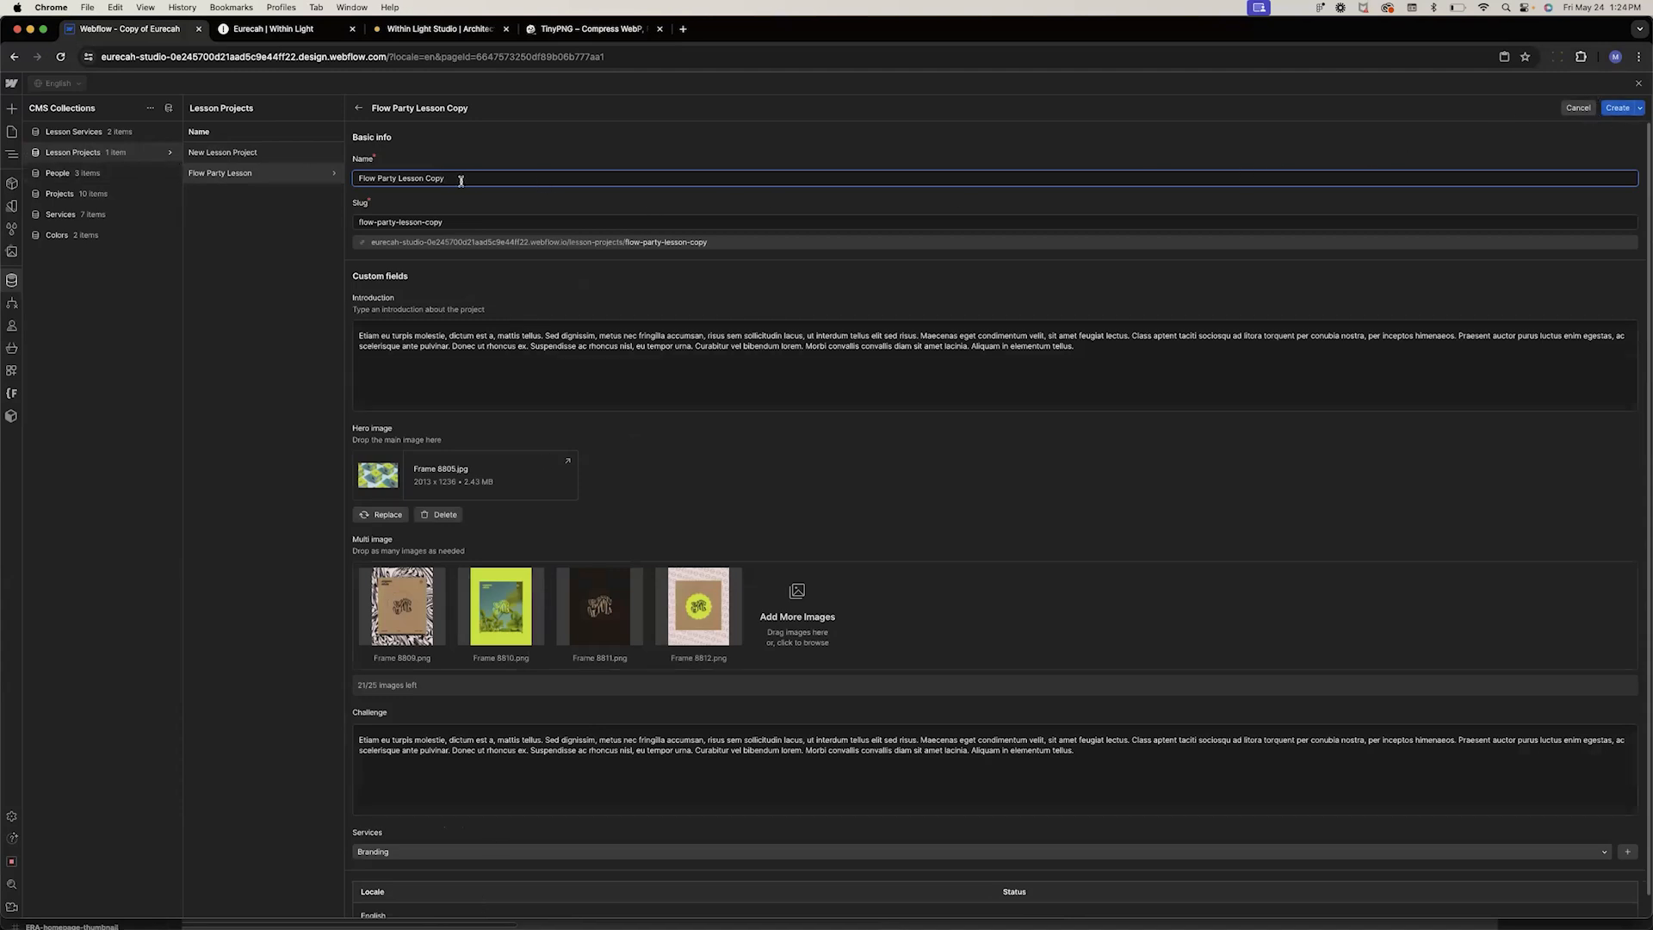
# Name the duplicated item Within Light L and create it
pyautogui.press('super+a')
pyautogui.press('BackSpace')
pyautogui.write('Fl')
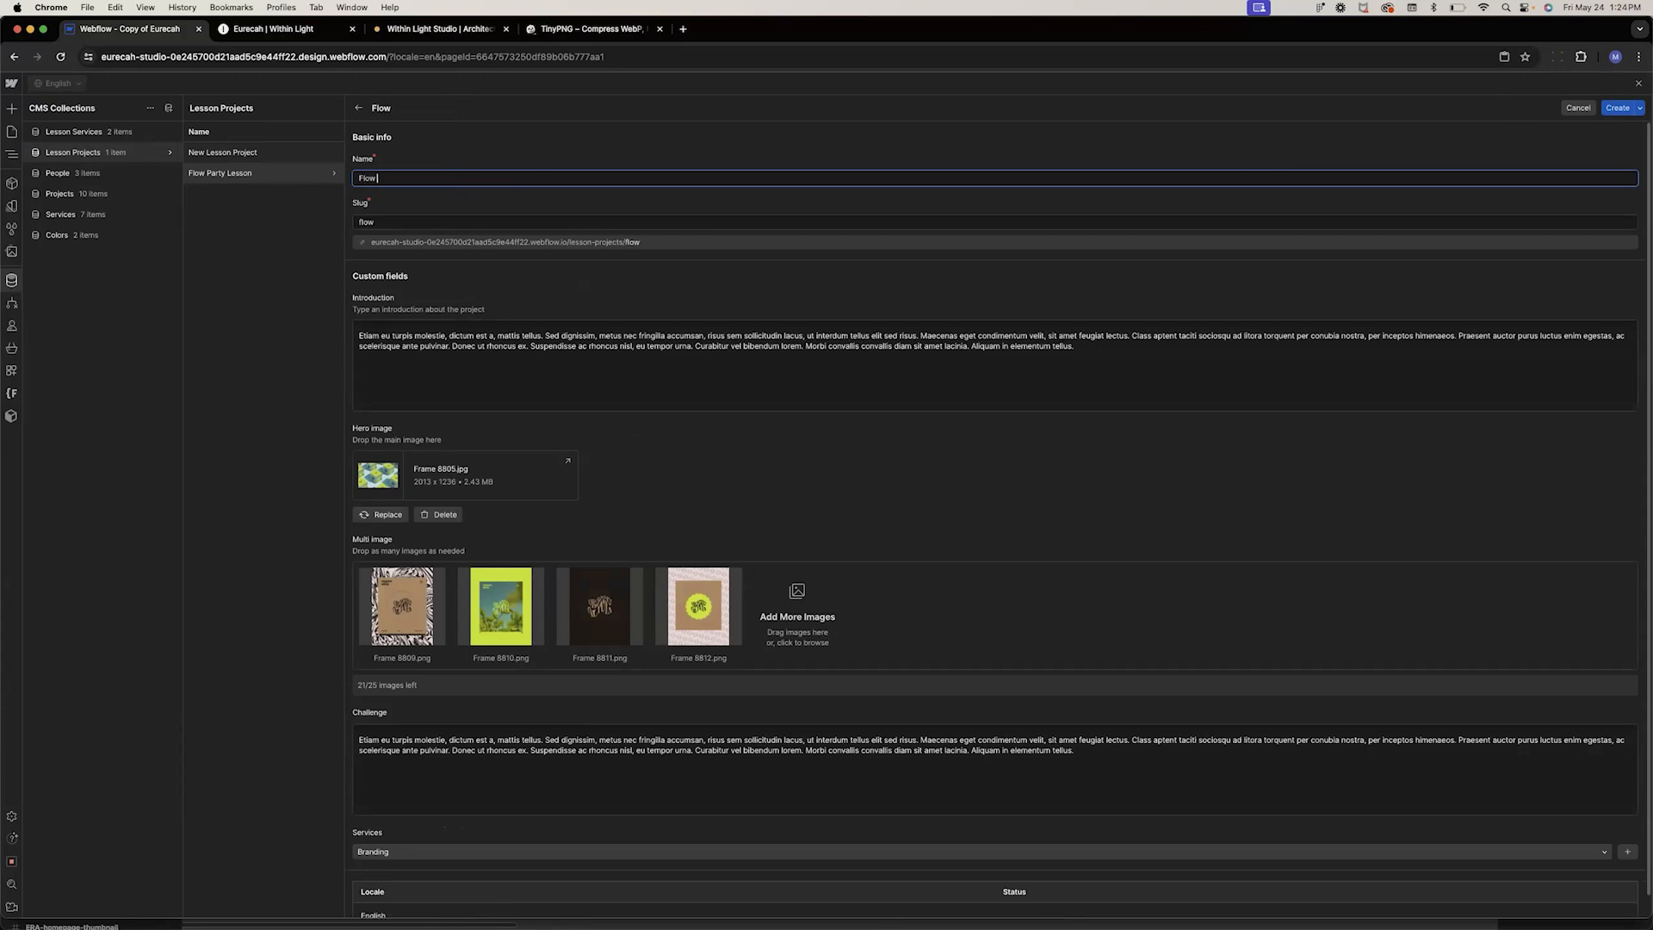
pyautogui.press('BackSpace')
pyautogui.press('BackSpace')
pyautogui.press('BackSpace')
pyautogui.press('BackSpace')
pyautogui.write('Within Ligh')
pyautogui.press('super+Return')
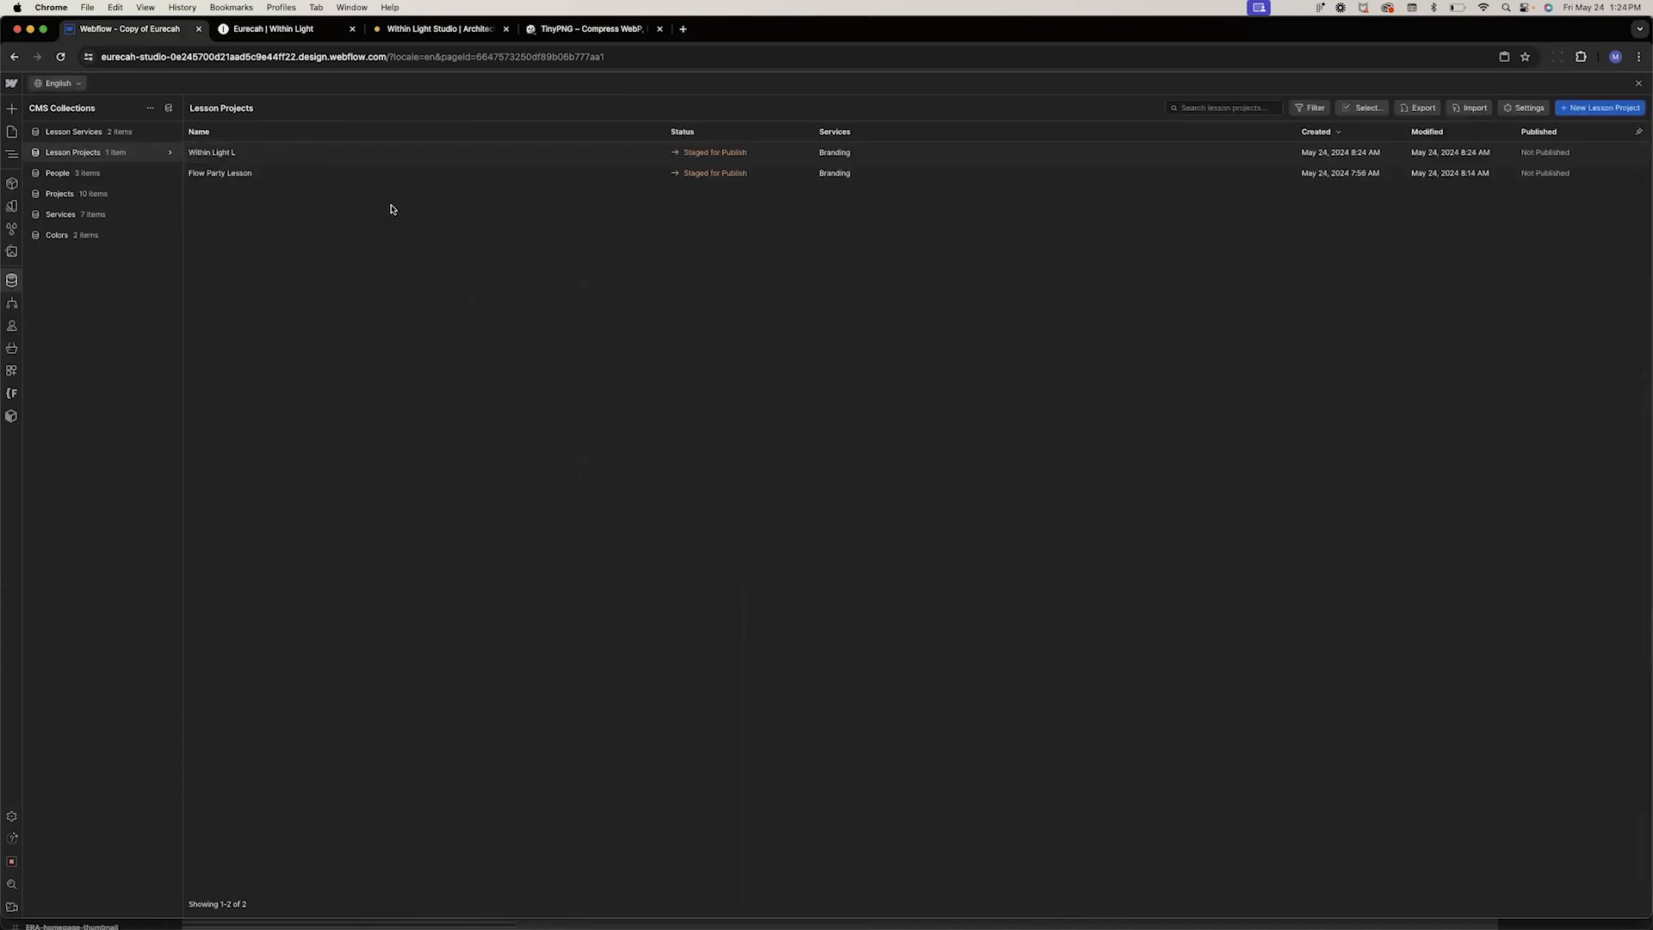
# Duplicate the Within Light L item and create the copy as Within Light L2
pyautogui.click(282, 159)
pyautogui.scroll(-5, 473, 657)
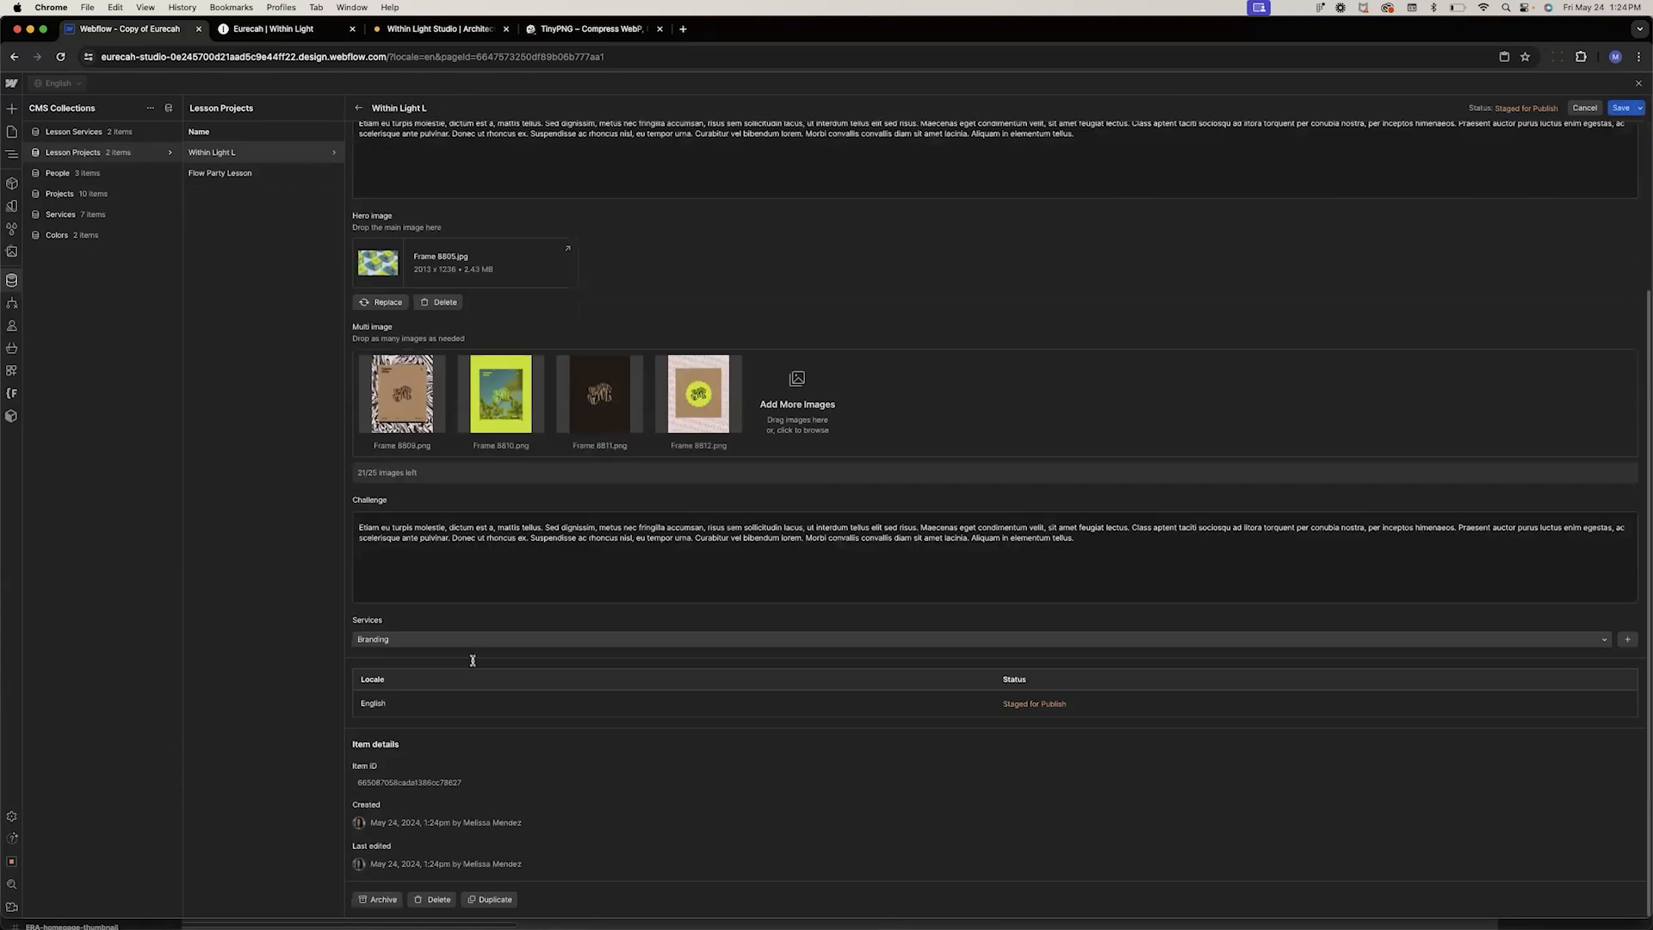
pyautogui.click(478, 900)
pyautogui.press('BackSpace')
pyautogui.press('BackSpace')
pyautogui.press('BackSpace')
pyautogui.press('BackSpace')
pyautogui.press('BackSpace')
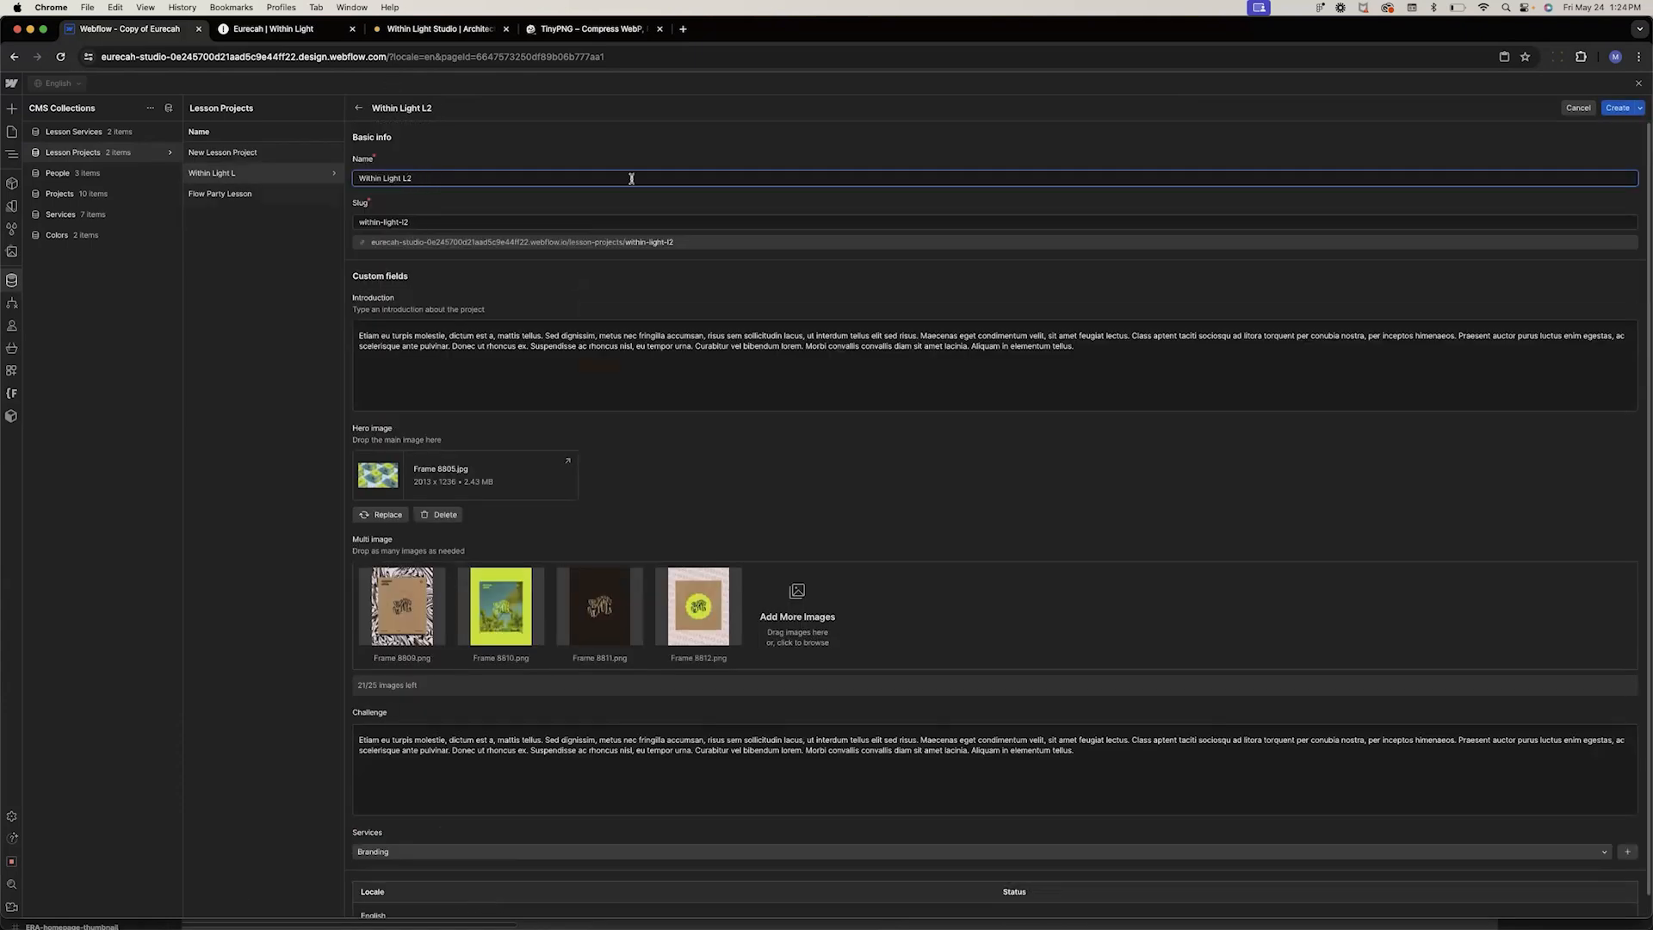
pyautogui.click(1621, 108)
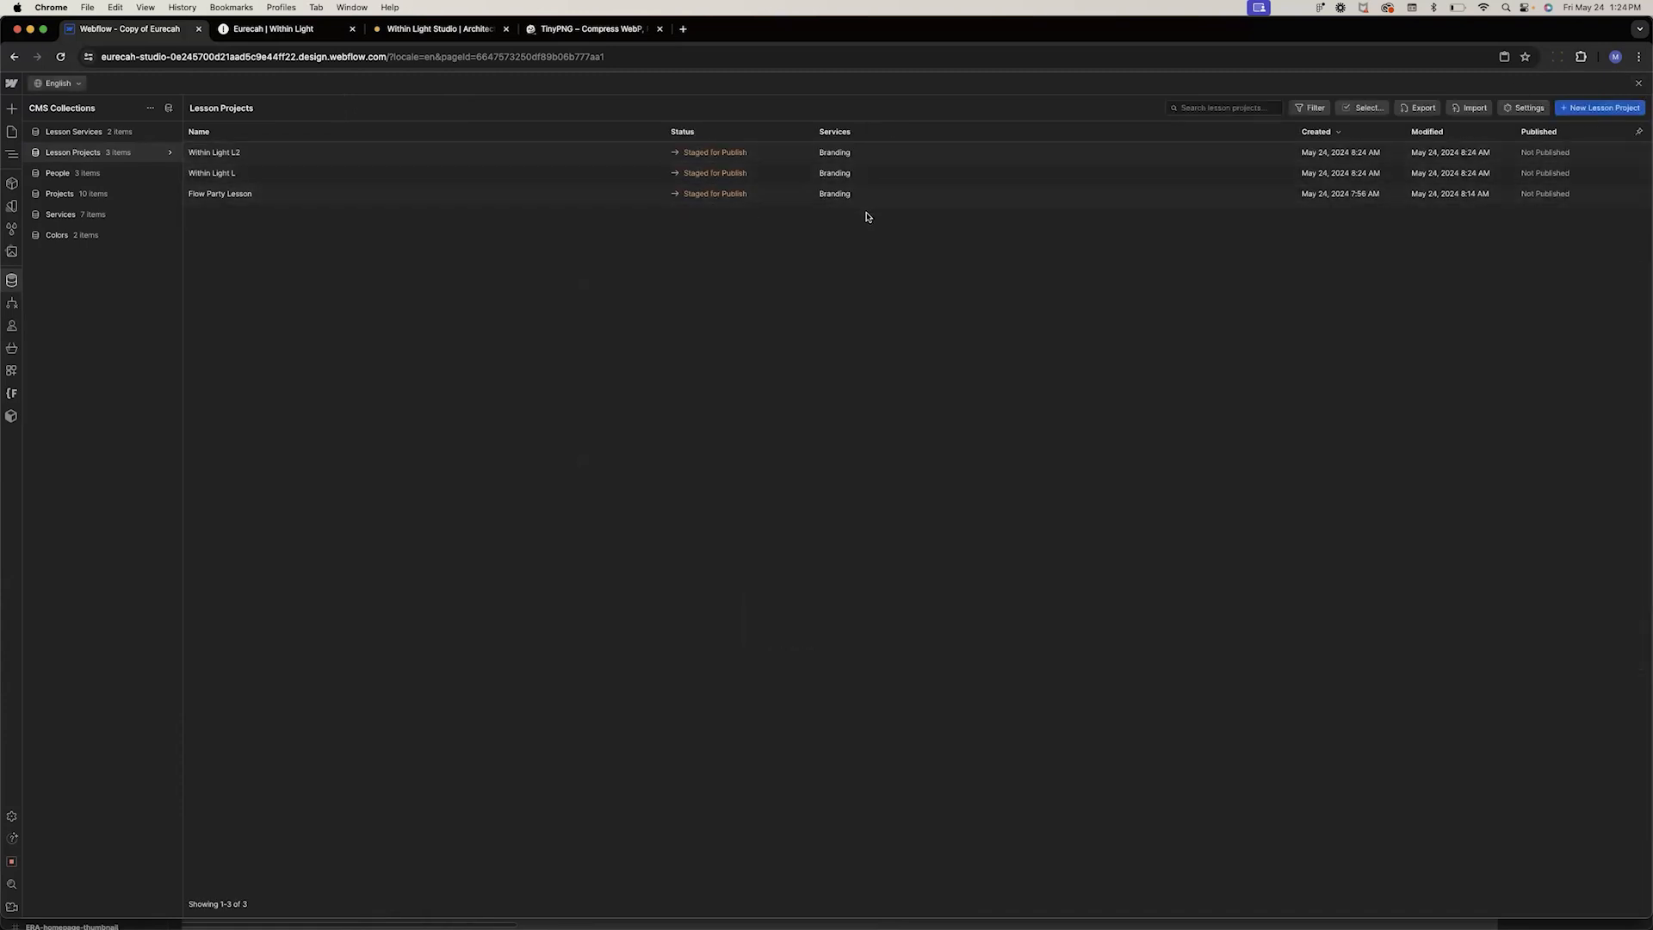
# Close the CMS panel and reset the position of the work-parent inside the Collection Item
pyautogui.click(1639, 83)
pyautogui.click(337, 292)
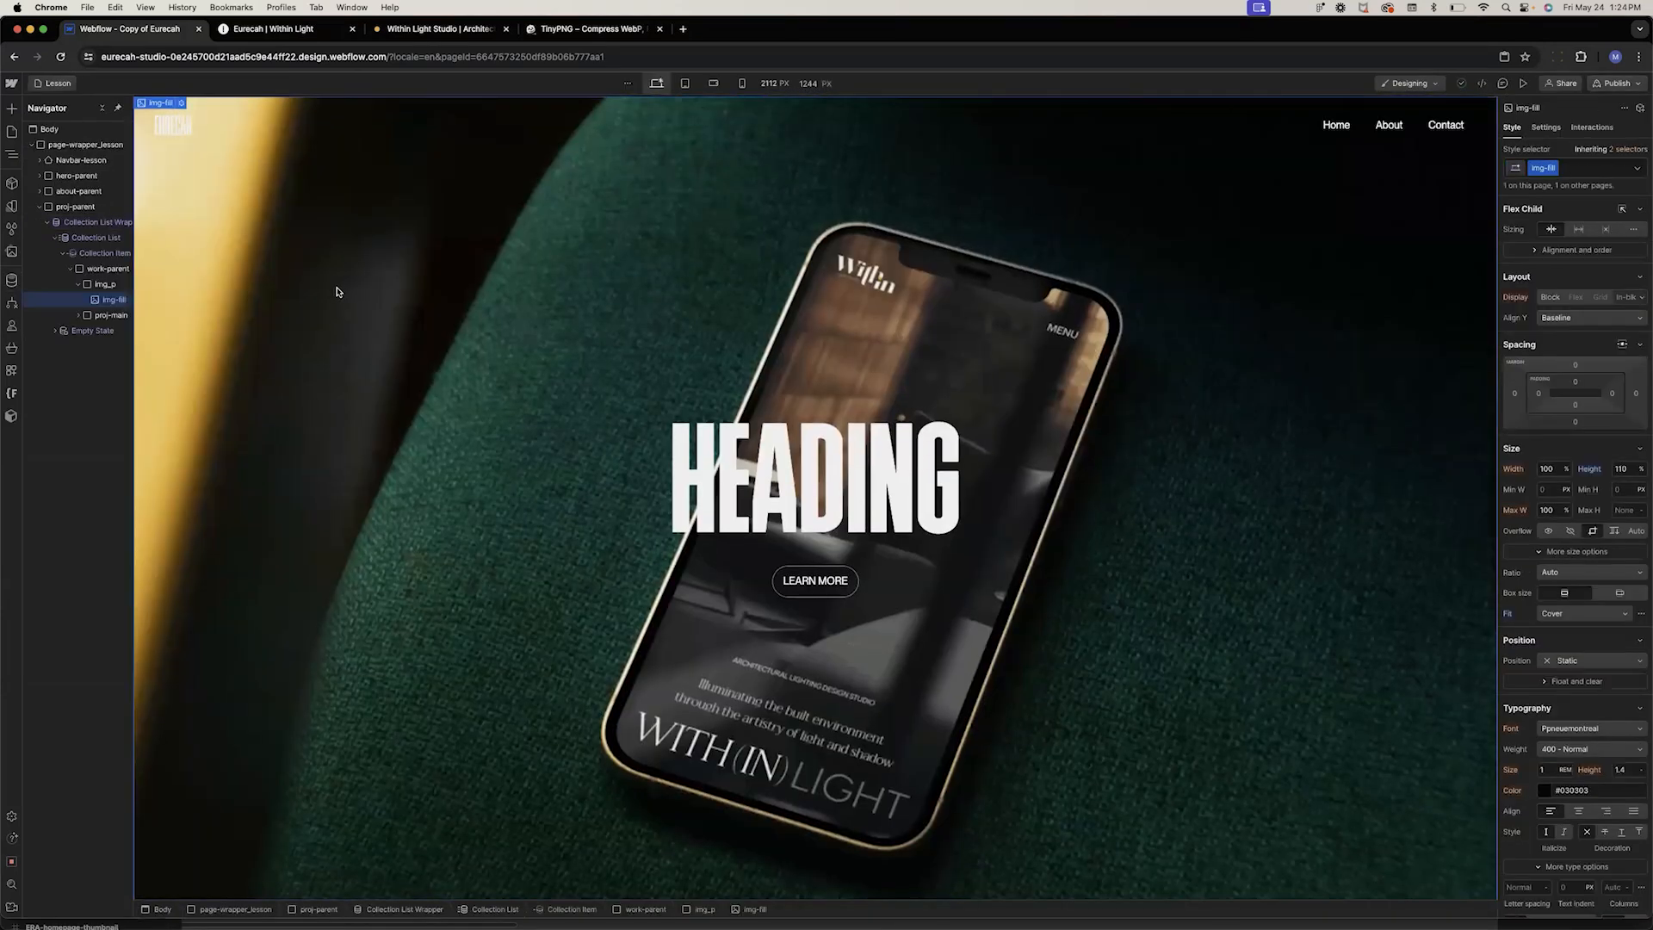
pyautogui.click(89, 254)
pyautogui.scroll(-4, 375, 447)
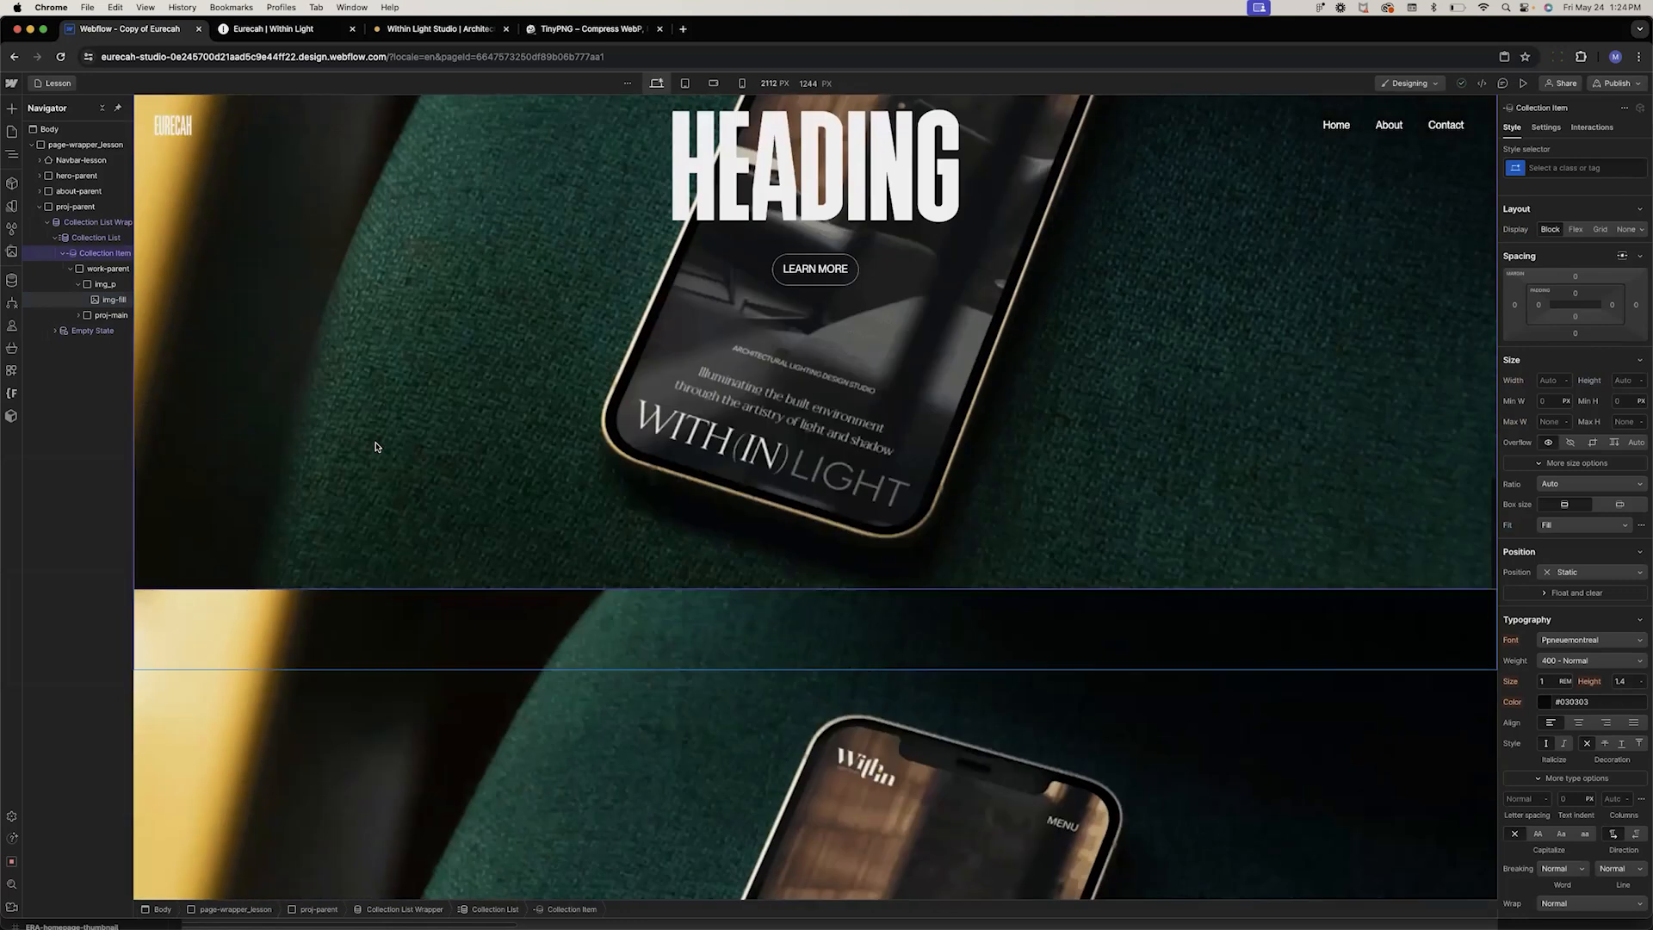
pyautogui.scroll(-6, 376, 447)
pyautogui.scroll(3, 376, 447)
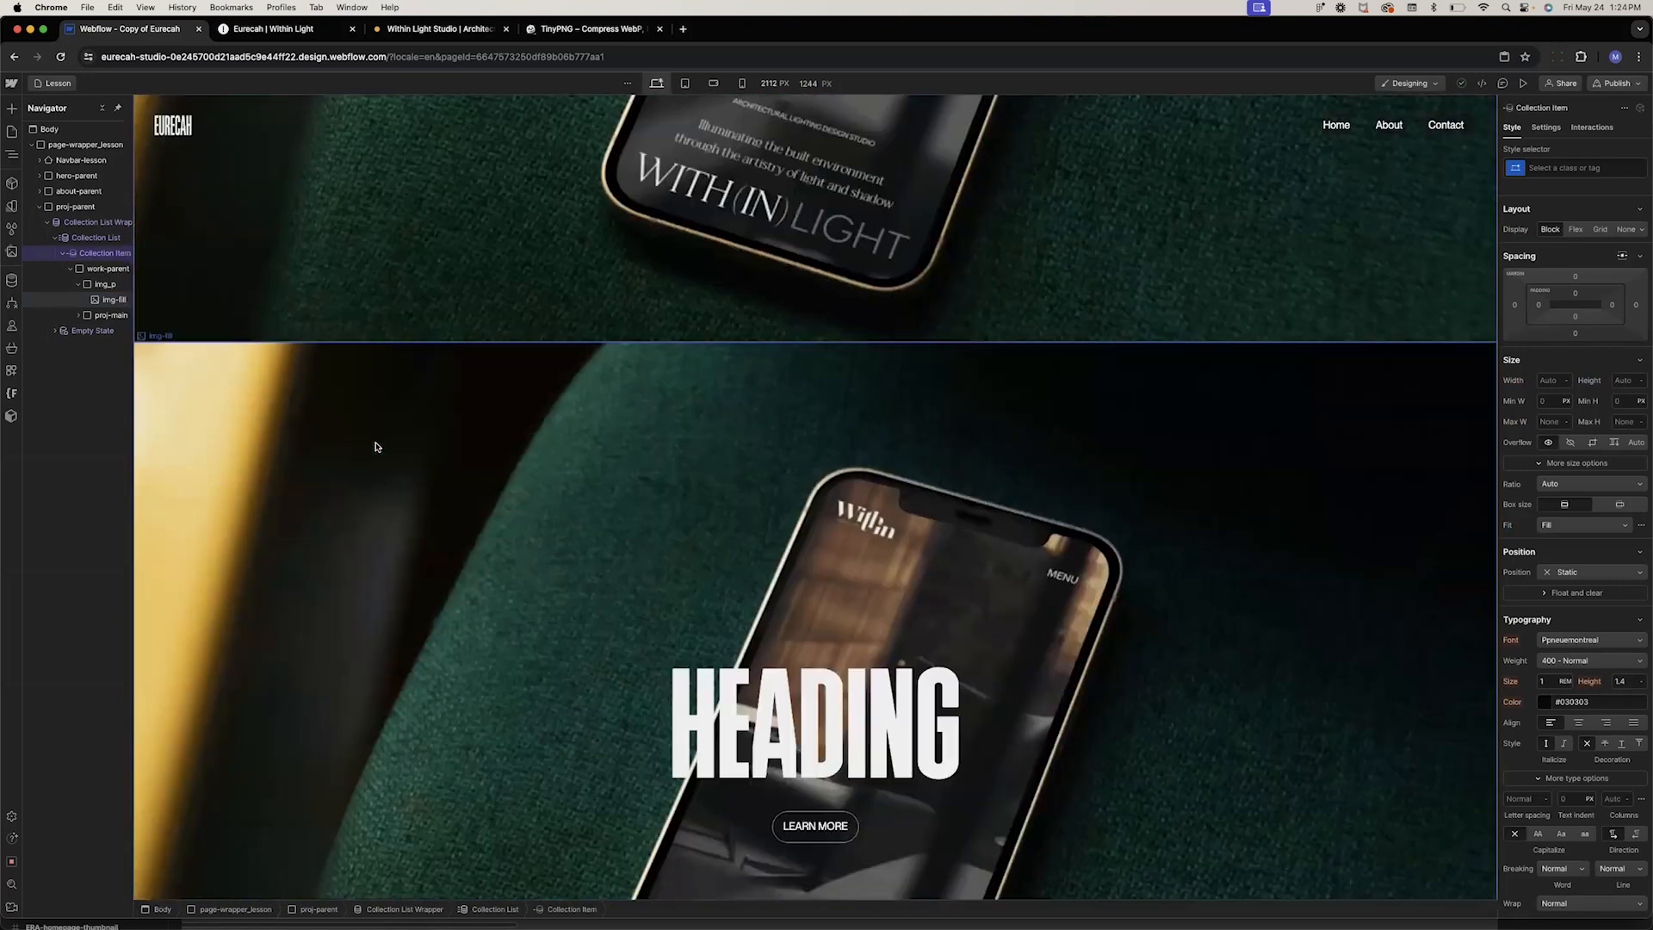
pyautogui.scroll(3, 376, 447)
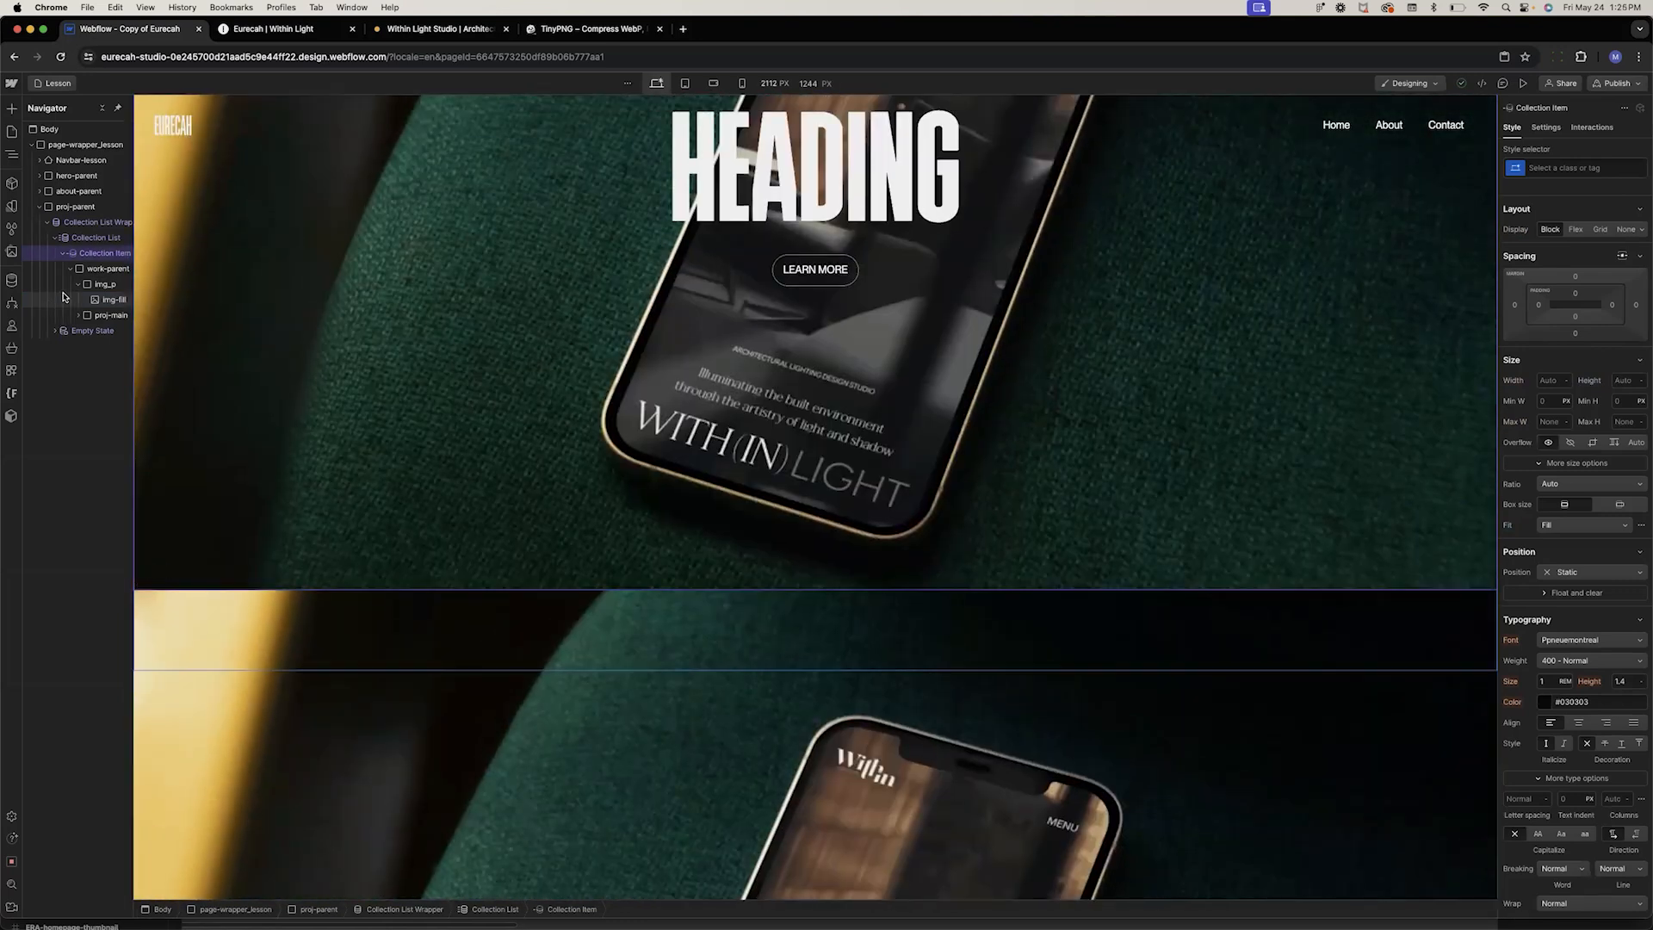
pyautogui.click(100, 269)
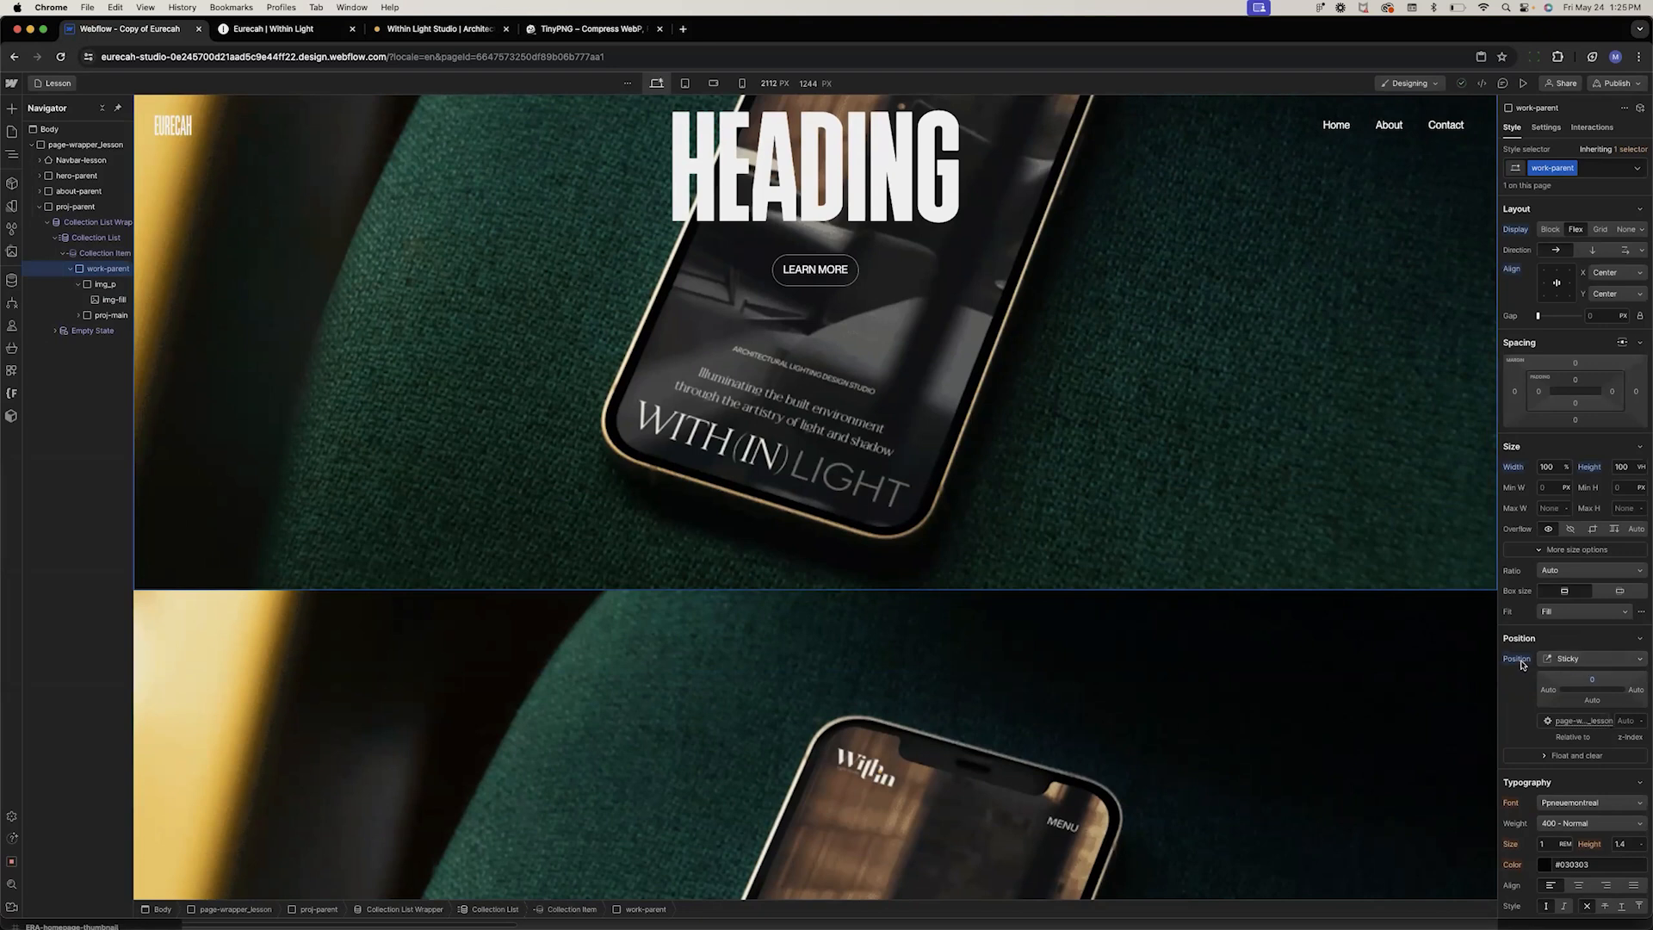
pyautogui.click(1545, 661)
pyautogui.click(1554, 611)
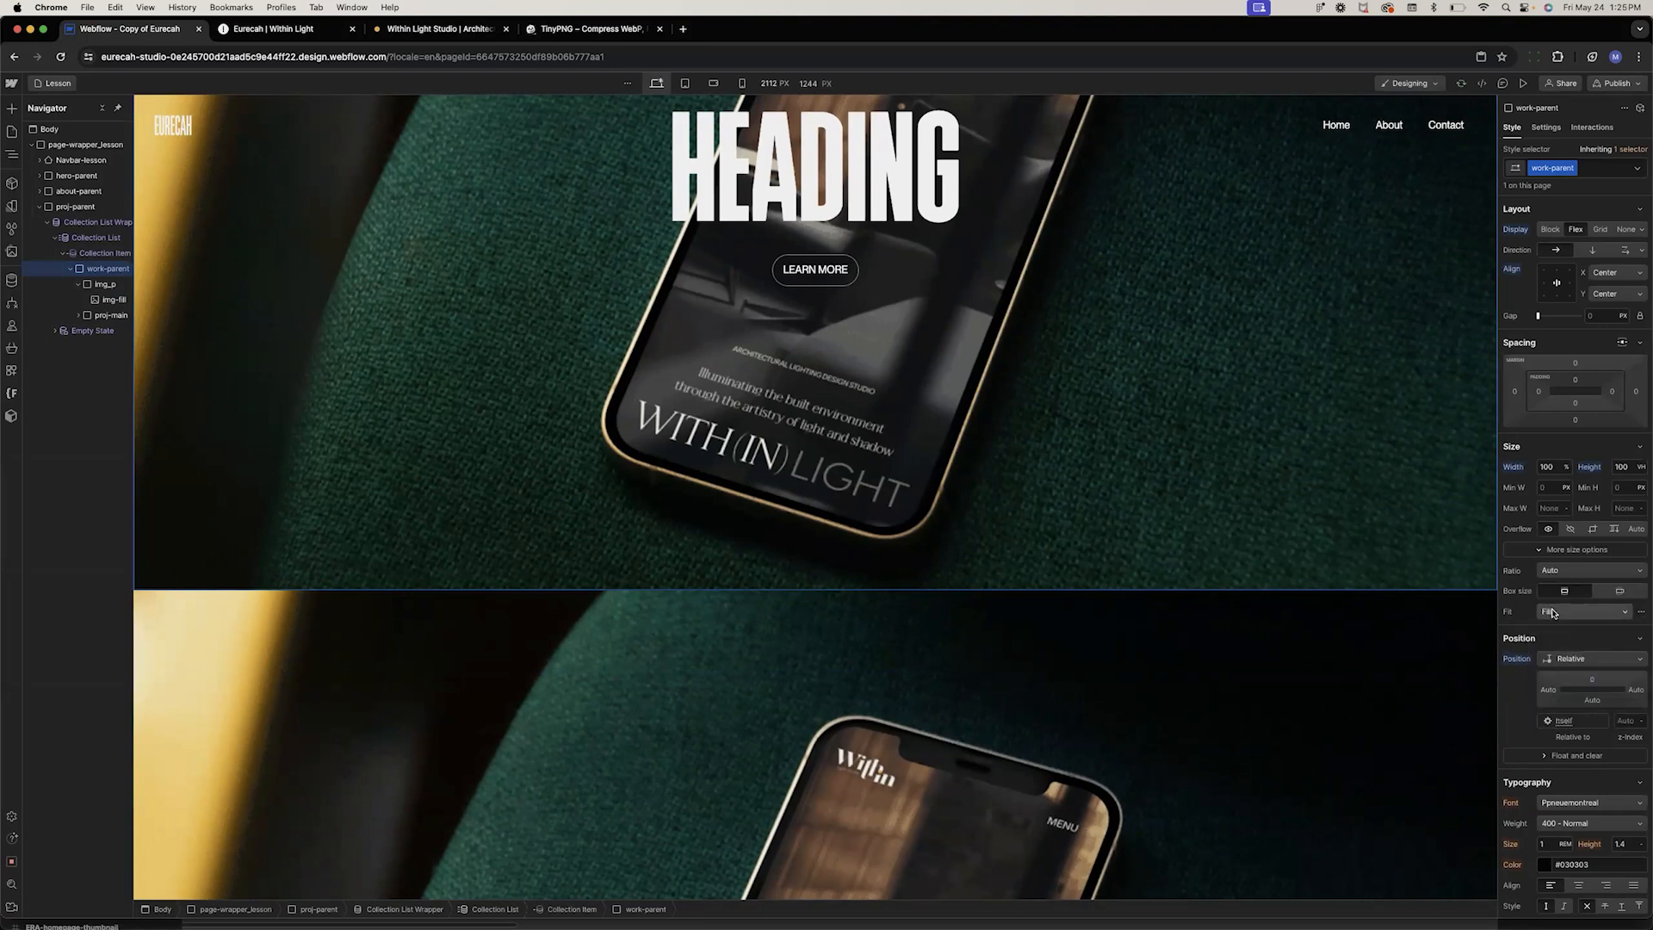
pyautogui.click(1589, 685)
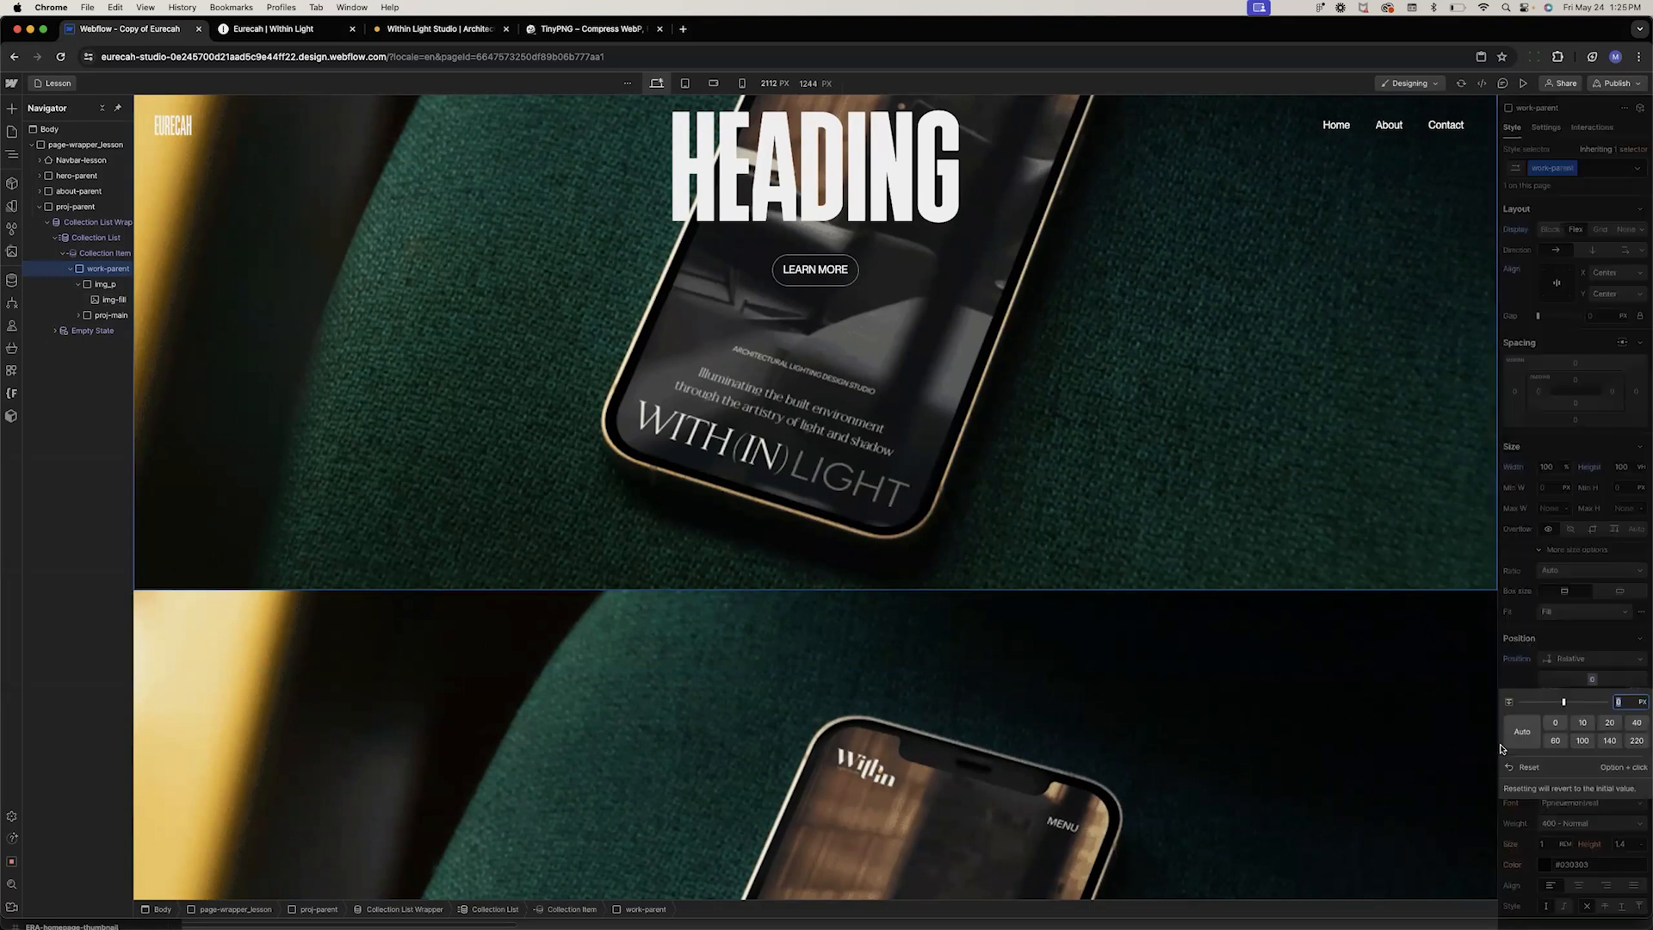
# Give the Collection Item a new class named col-item-s
pyautogui.click(105, 254)
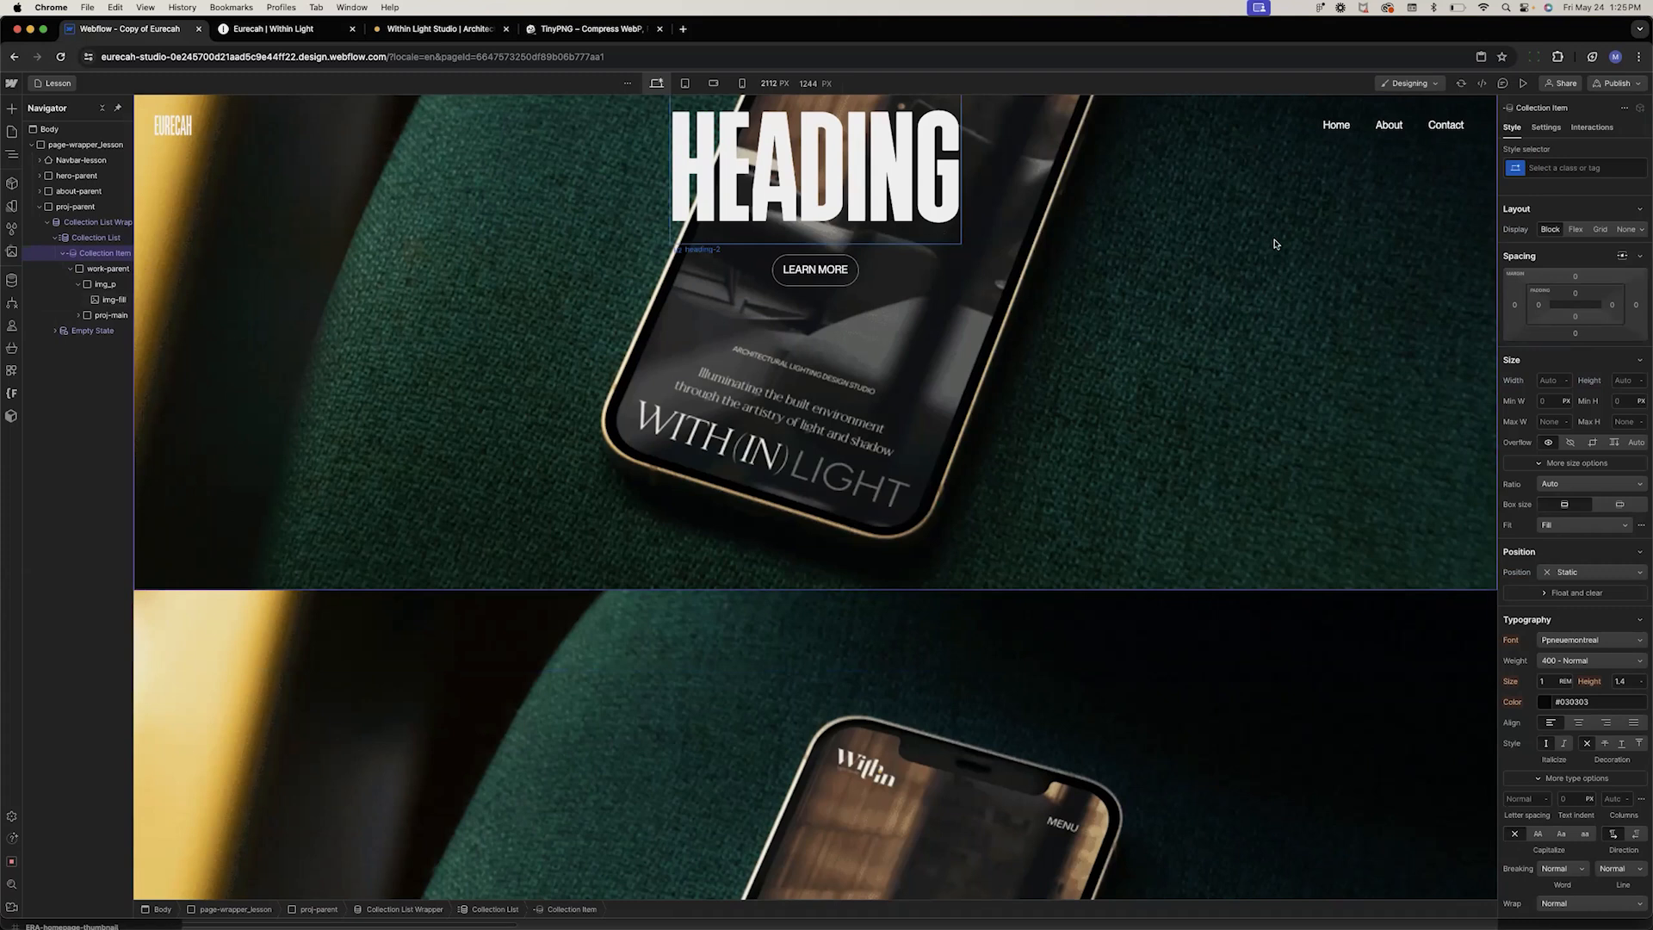
pyautogui.click(1541, 171)
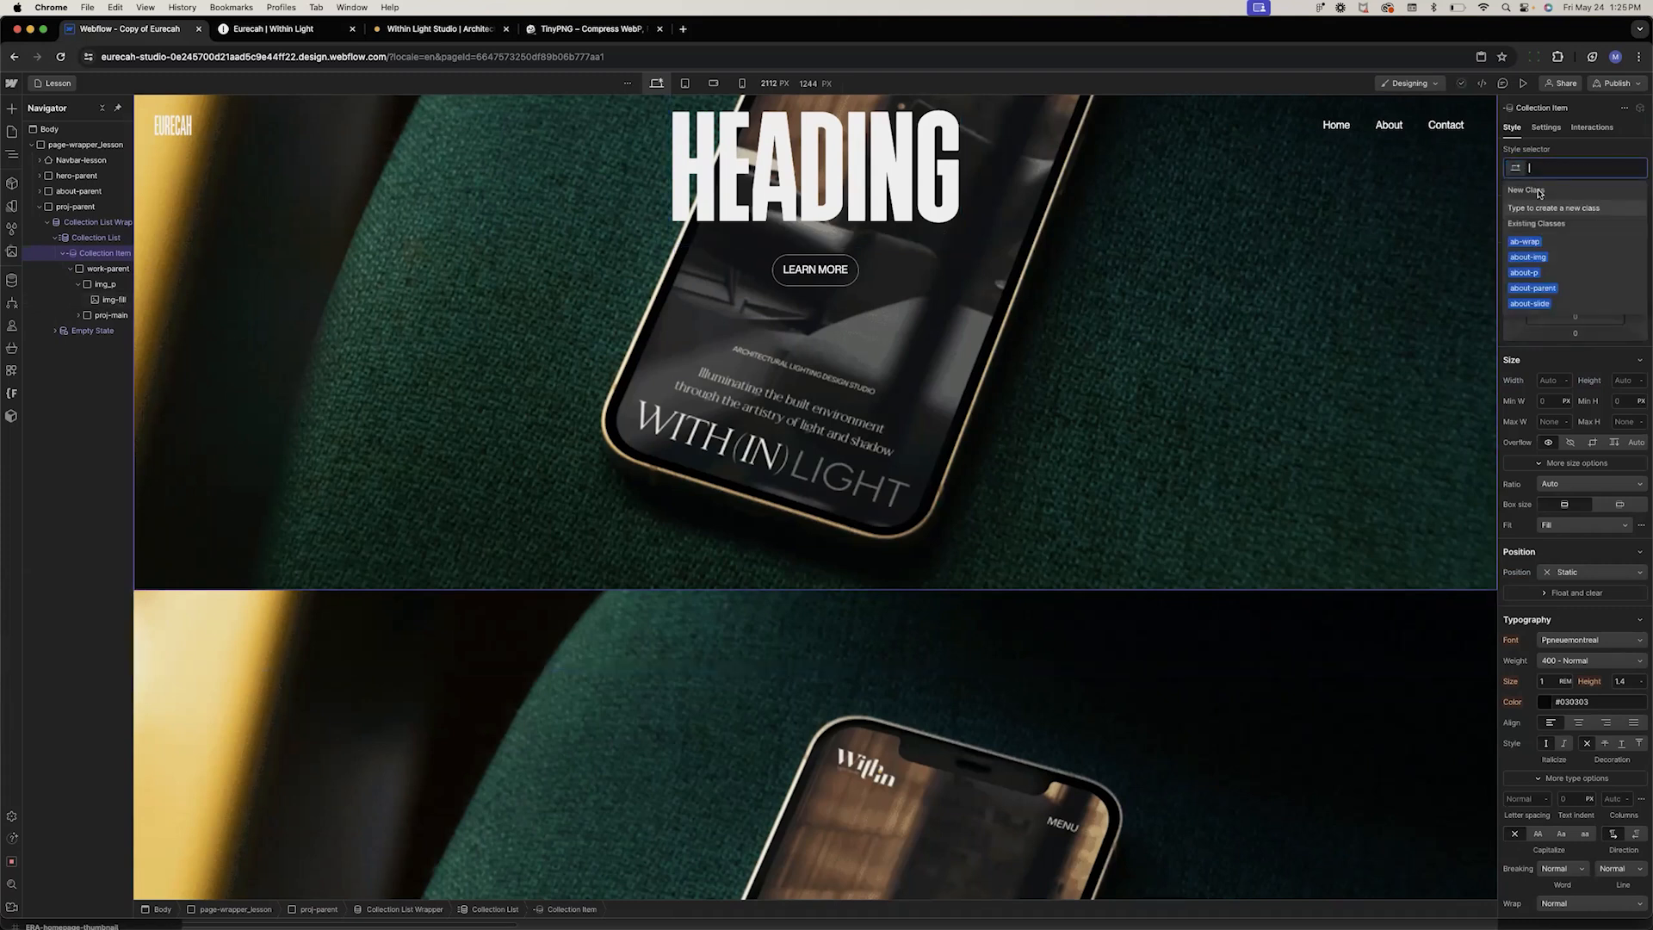
pyautogui.write('colle')
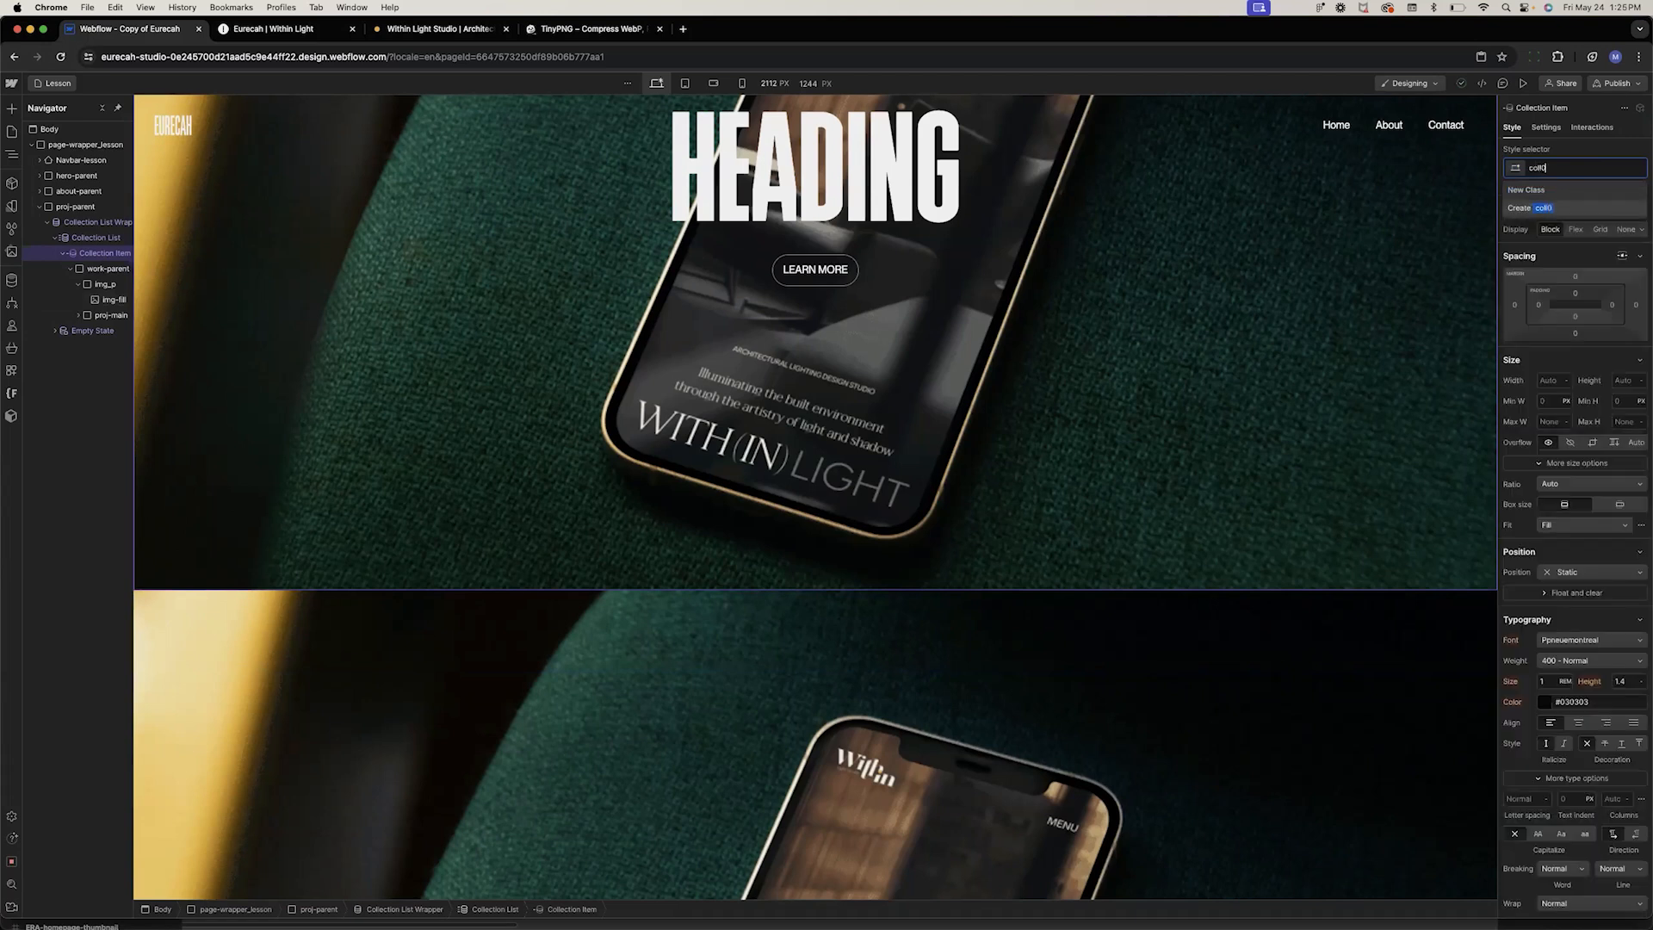
pyautogui.write('-tem0')
pyautogui.press('BackSpace')
pyautogui.press('BackSpace')
pyautogui.press('BackSpace')
pyautogui.press('BackSpace')
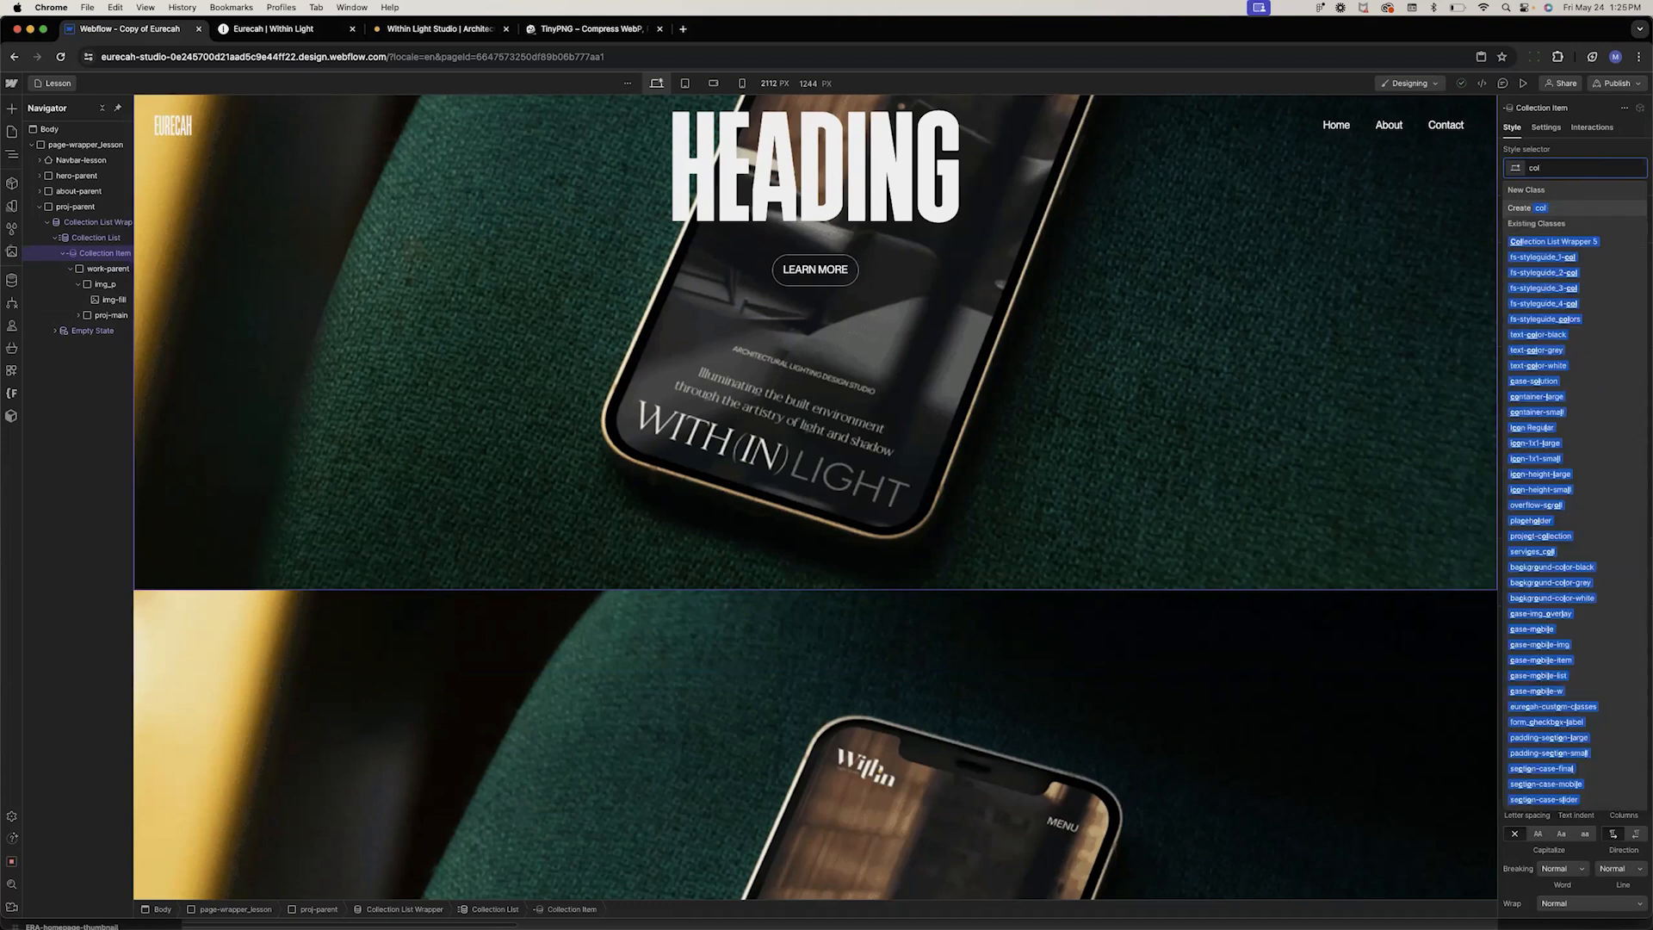
pyautogui.write('-item-s')
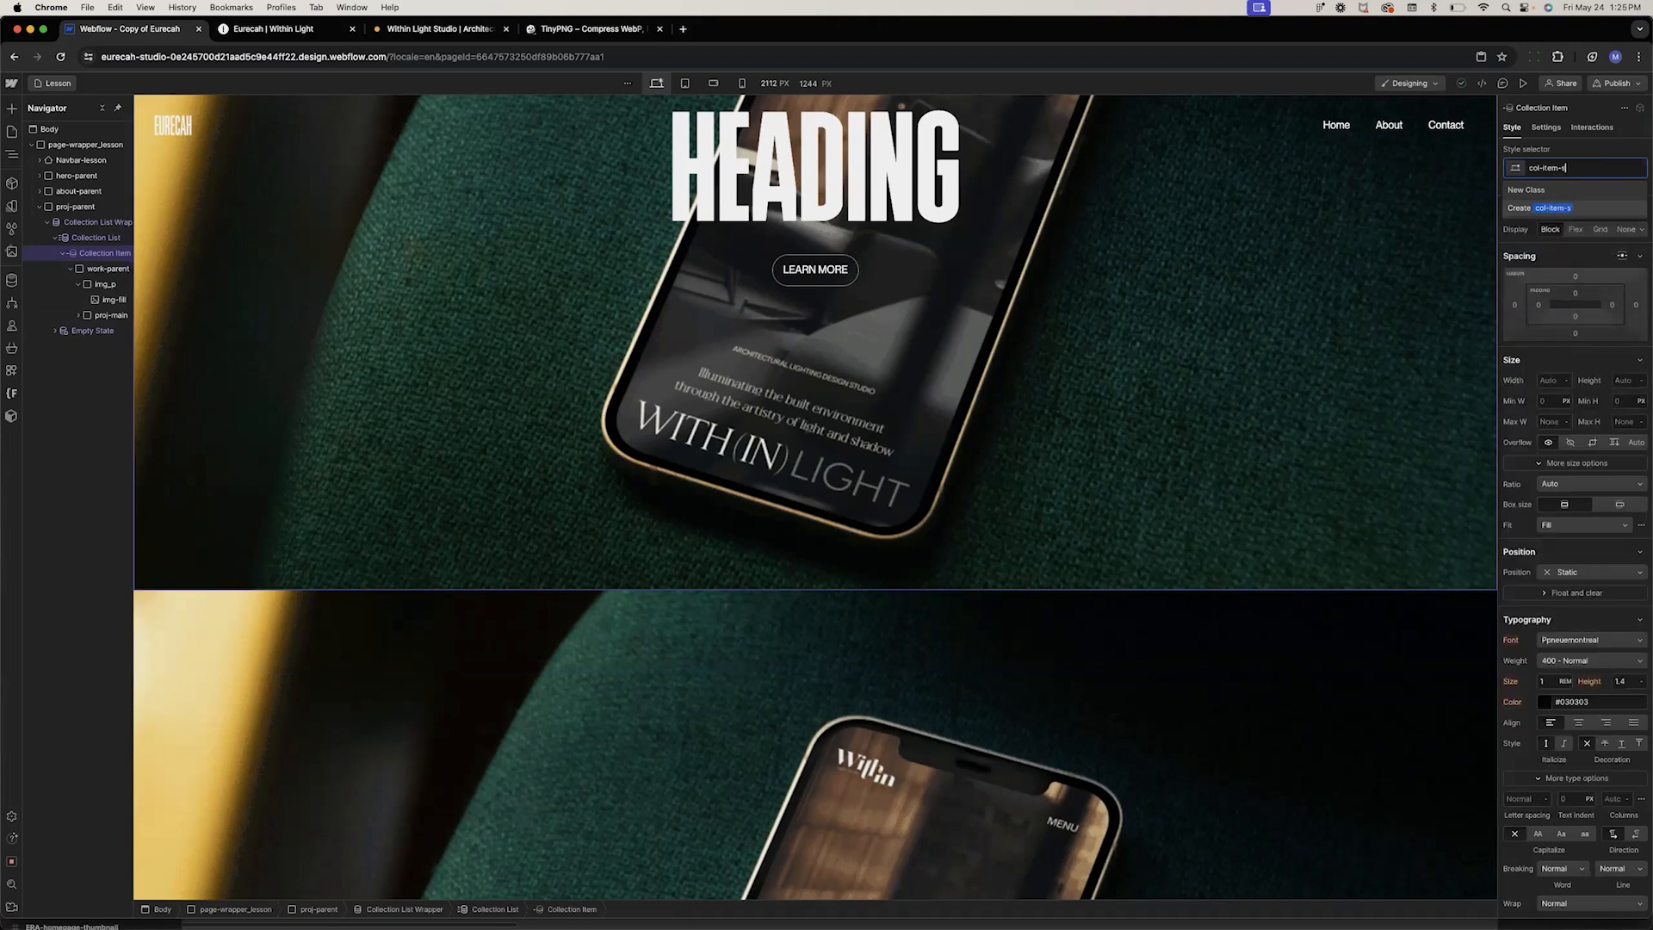
pyautogui.press('Return')
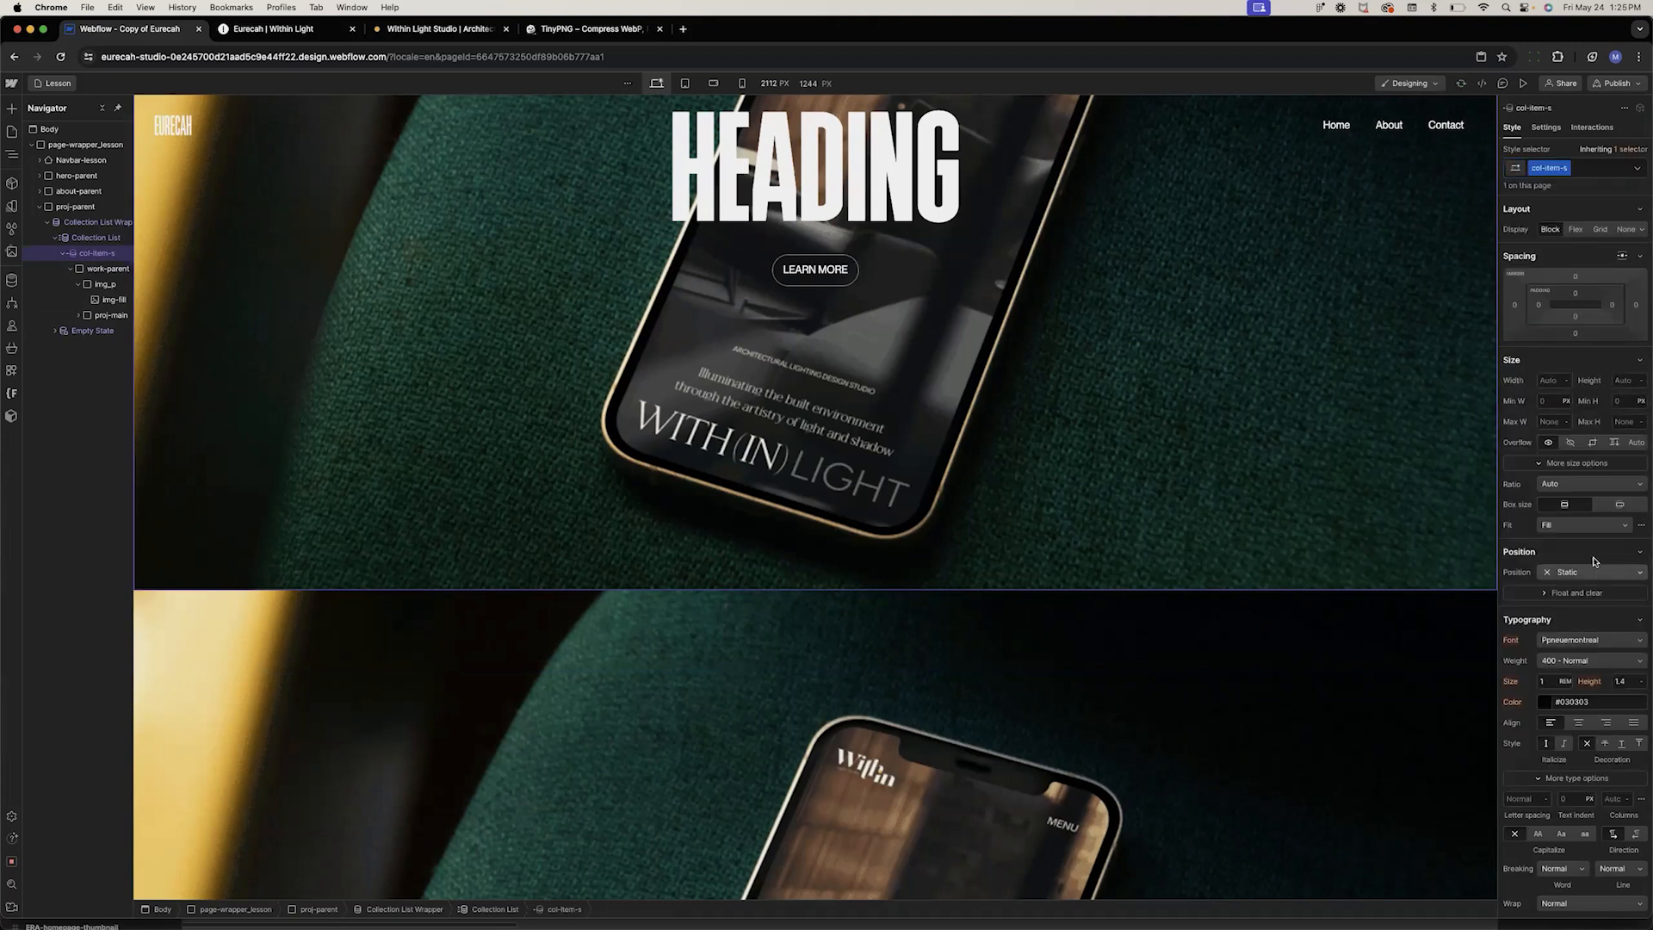
# Set the col-item-s position to Sticky with a top offset of 0
pyautogui.click(1576, 573)
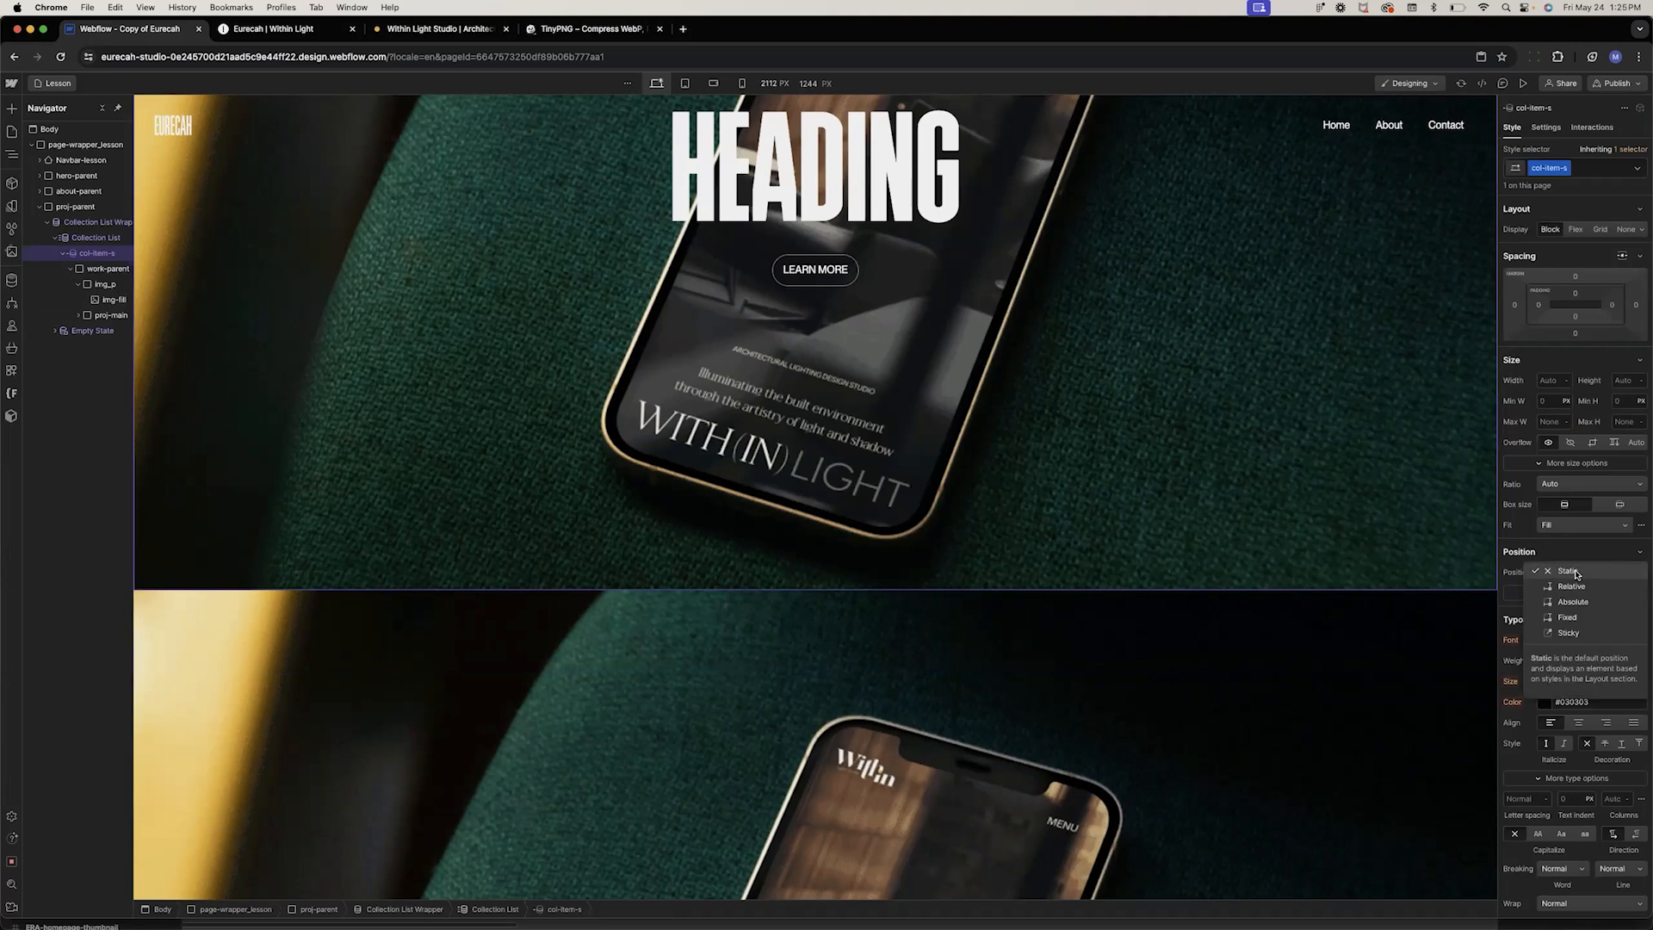
pyautogui.click(1568, 633)
pyautogui.click(1594, 594)
pyautogui.write('0')
pyautogui.press('Return')
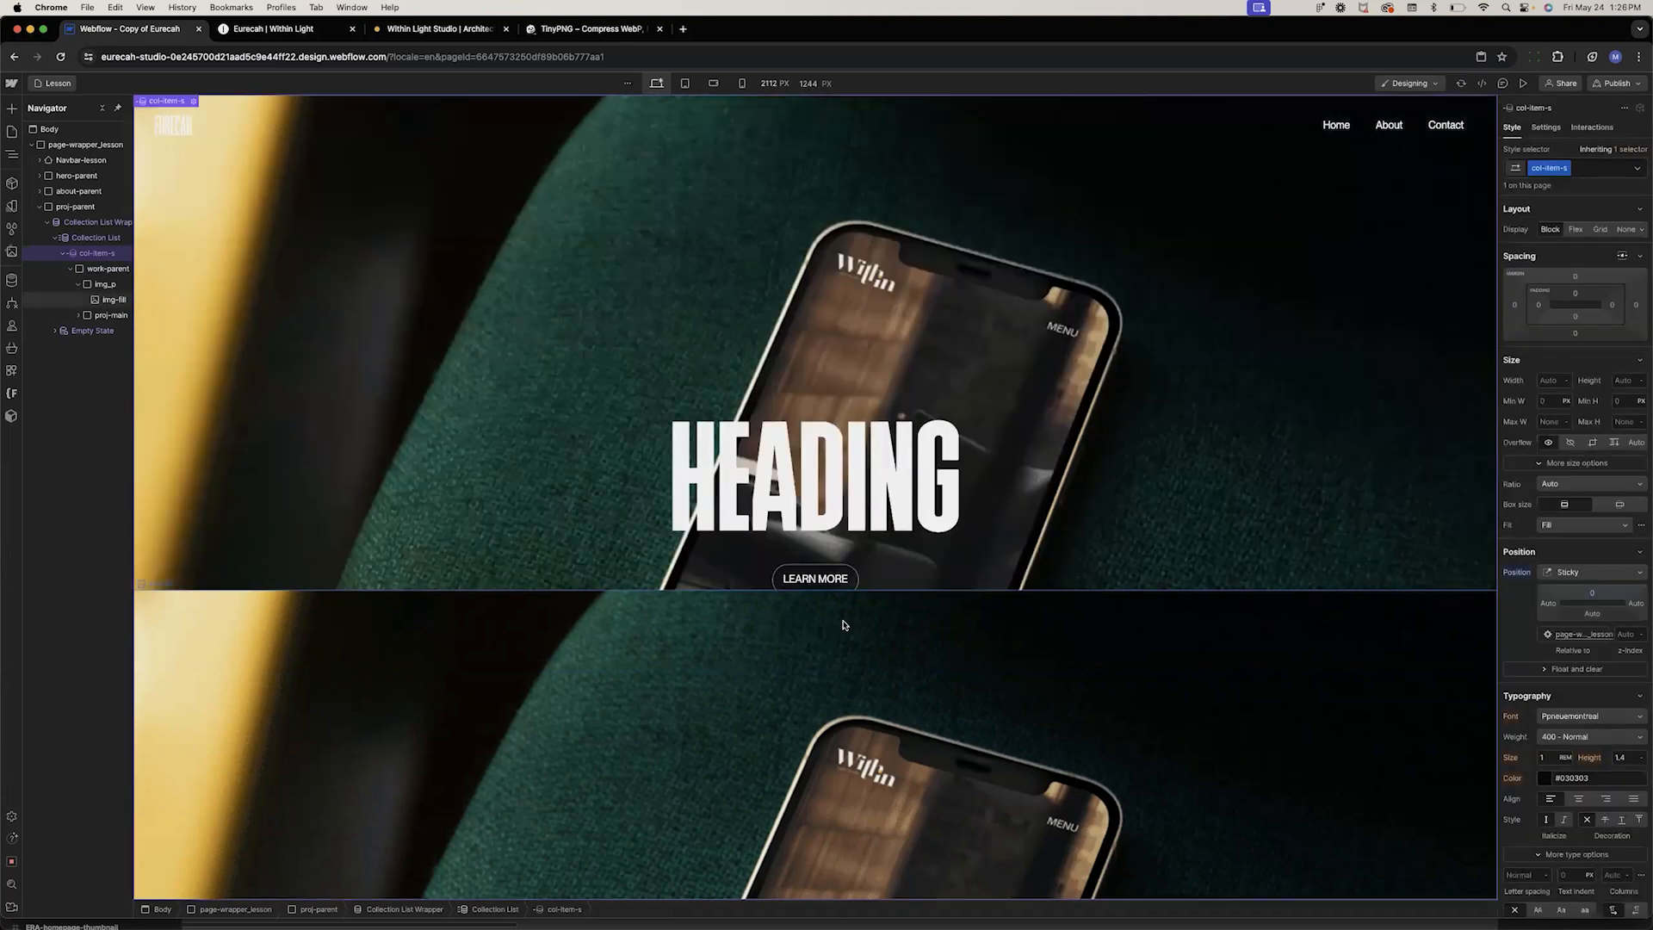
# Bind the project card heading's text to the Name field of the Lesson Projects collection
pyautogui.scroll(-6, 843, 626)
pyautogui.scroll(-10, 844, 626)
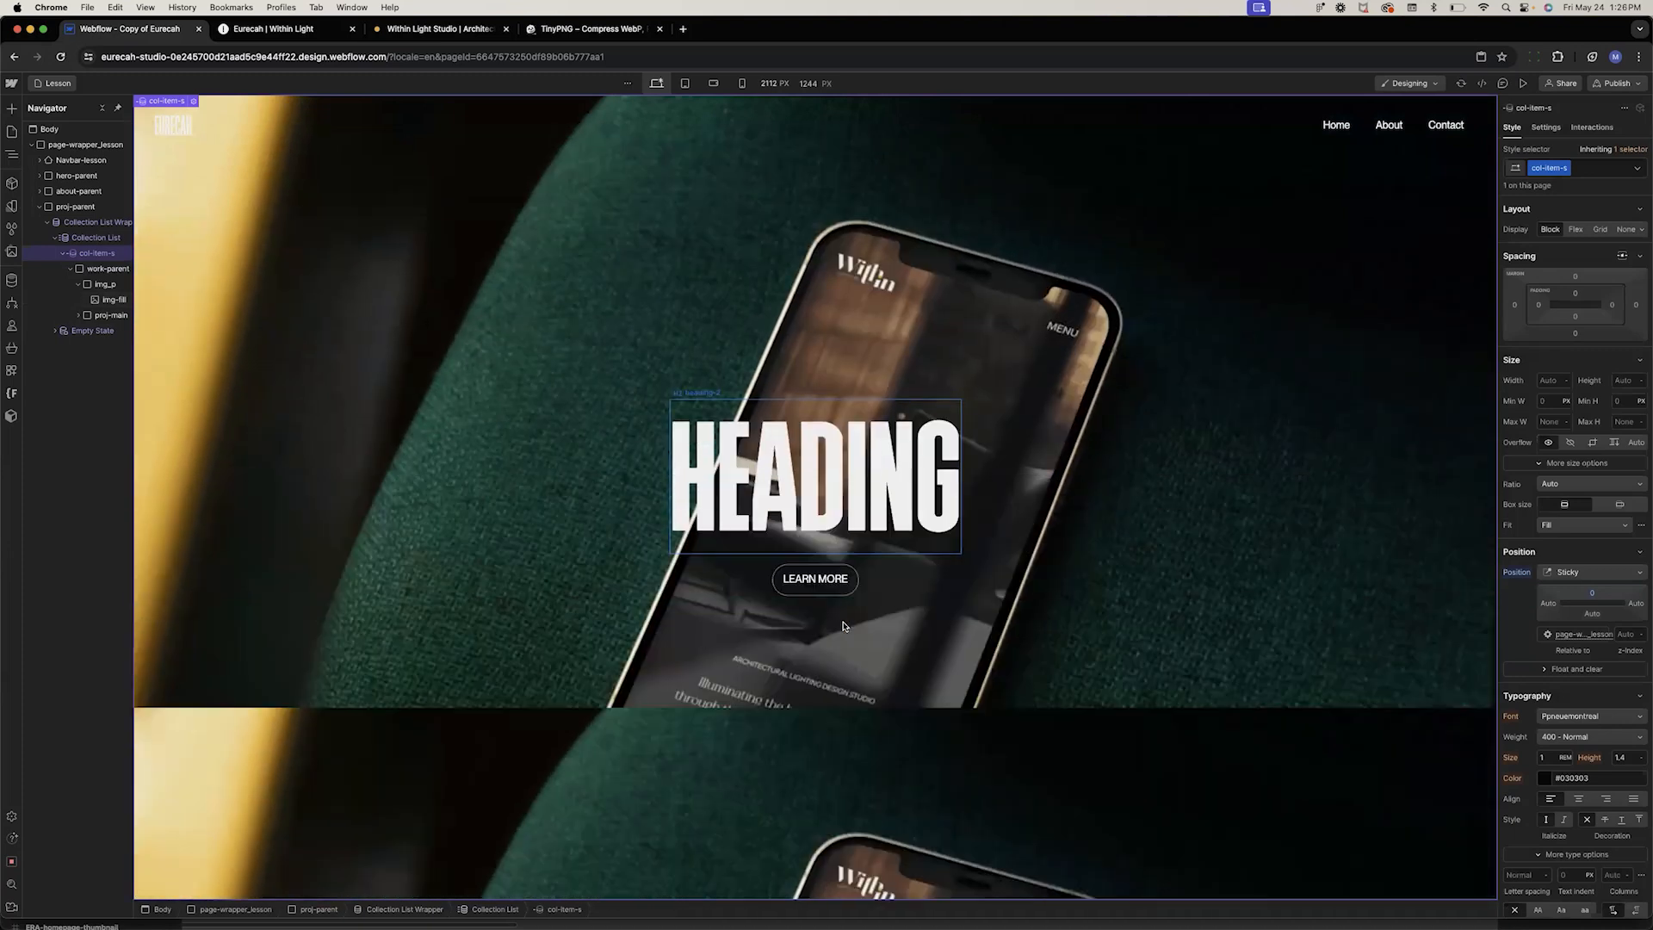
pyautogui.scroll(-5, 843, 626)
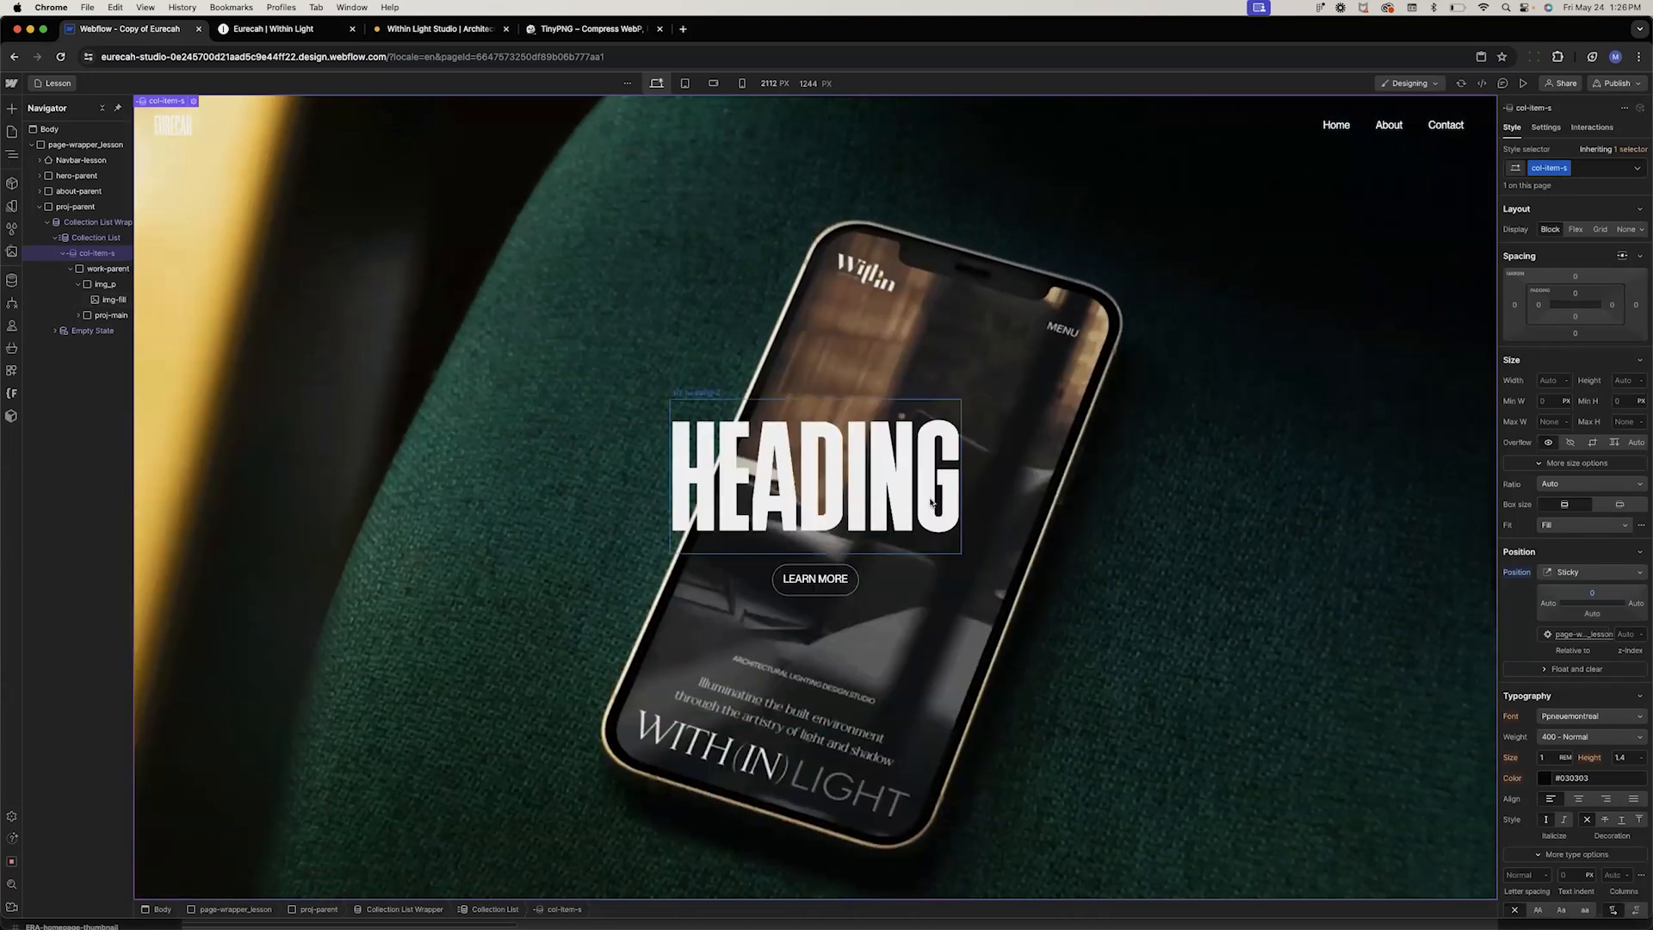
pyautogui.click(686, 398)
pyautogui.click(729, 395)
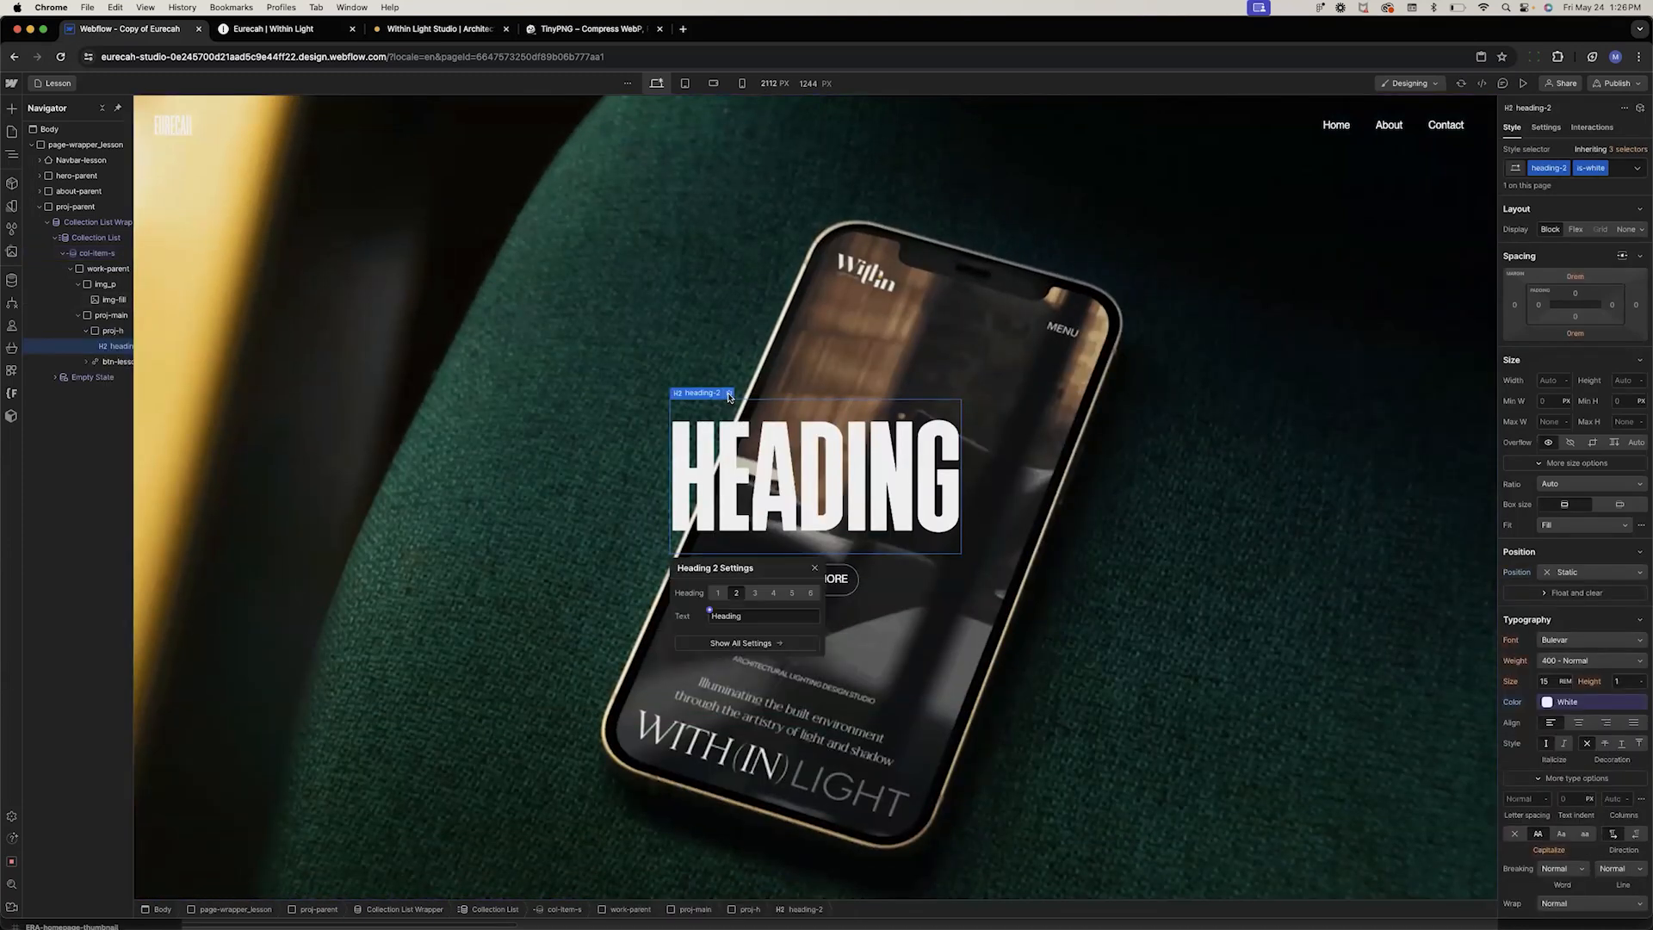
pyautogui.click(711, 610)
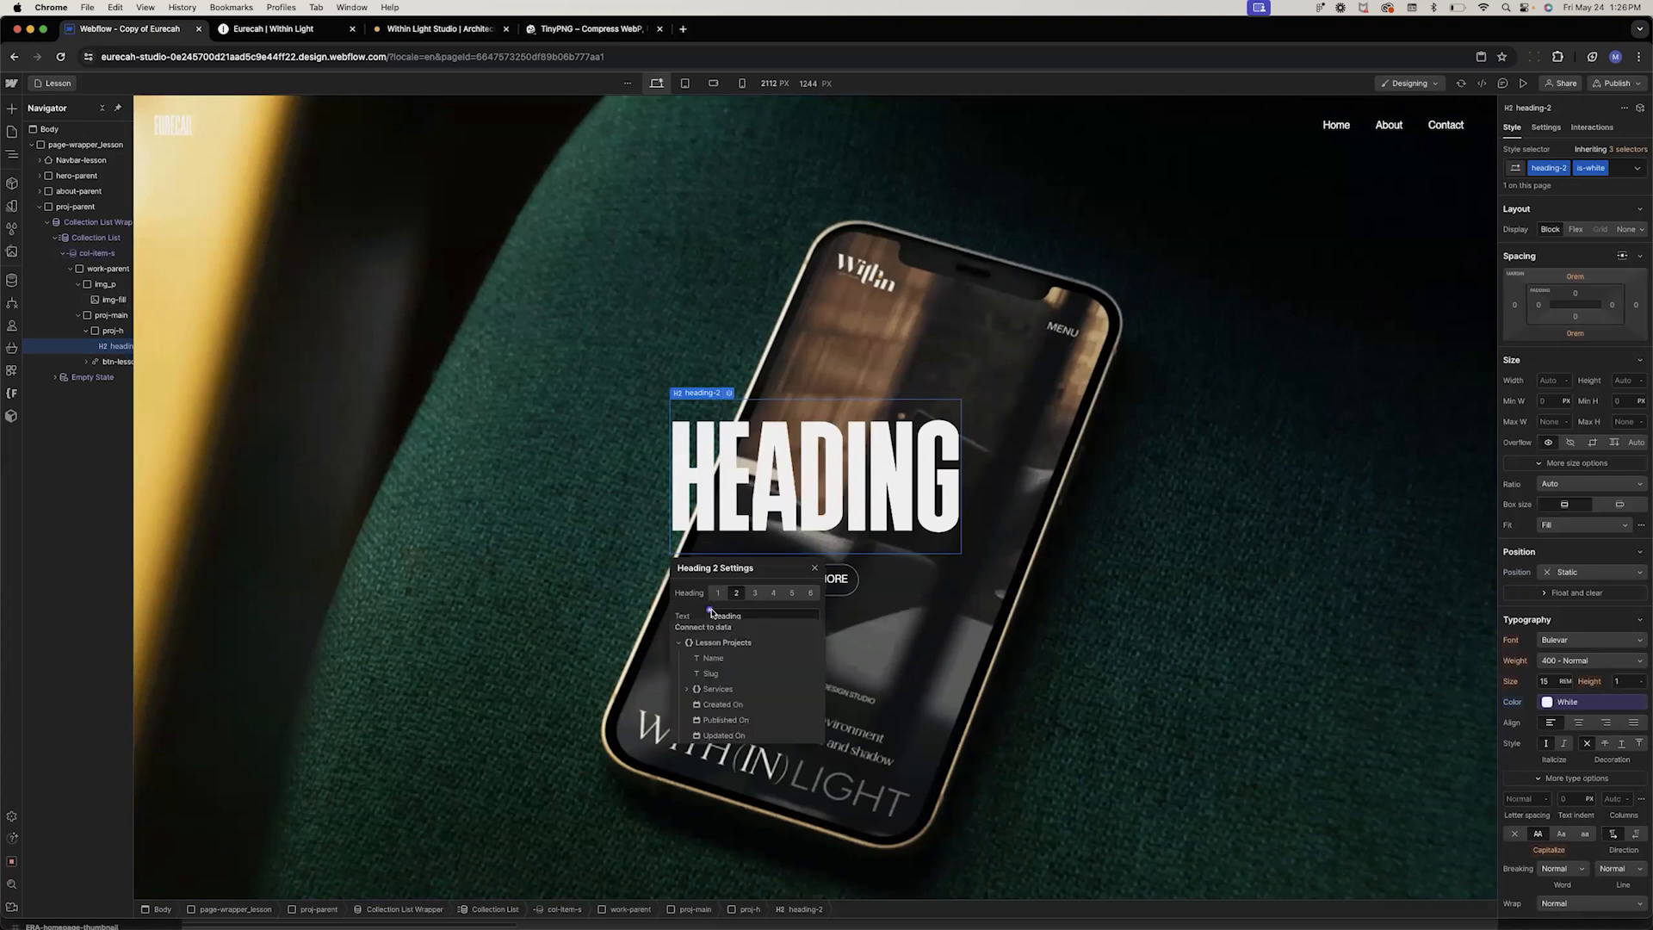
pyautogui.click(713, 658)
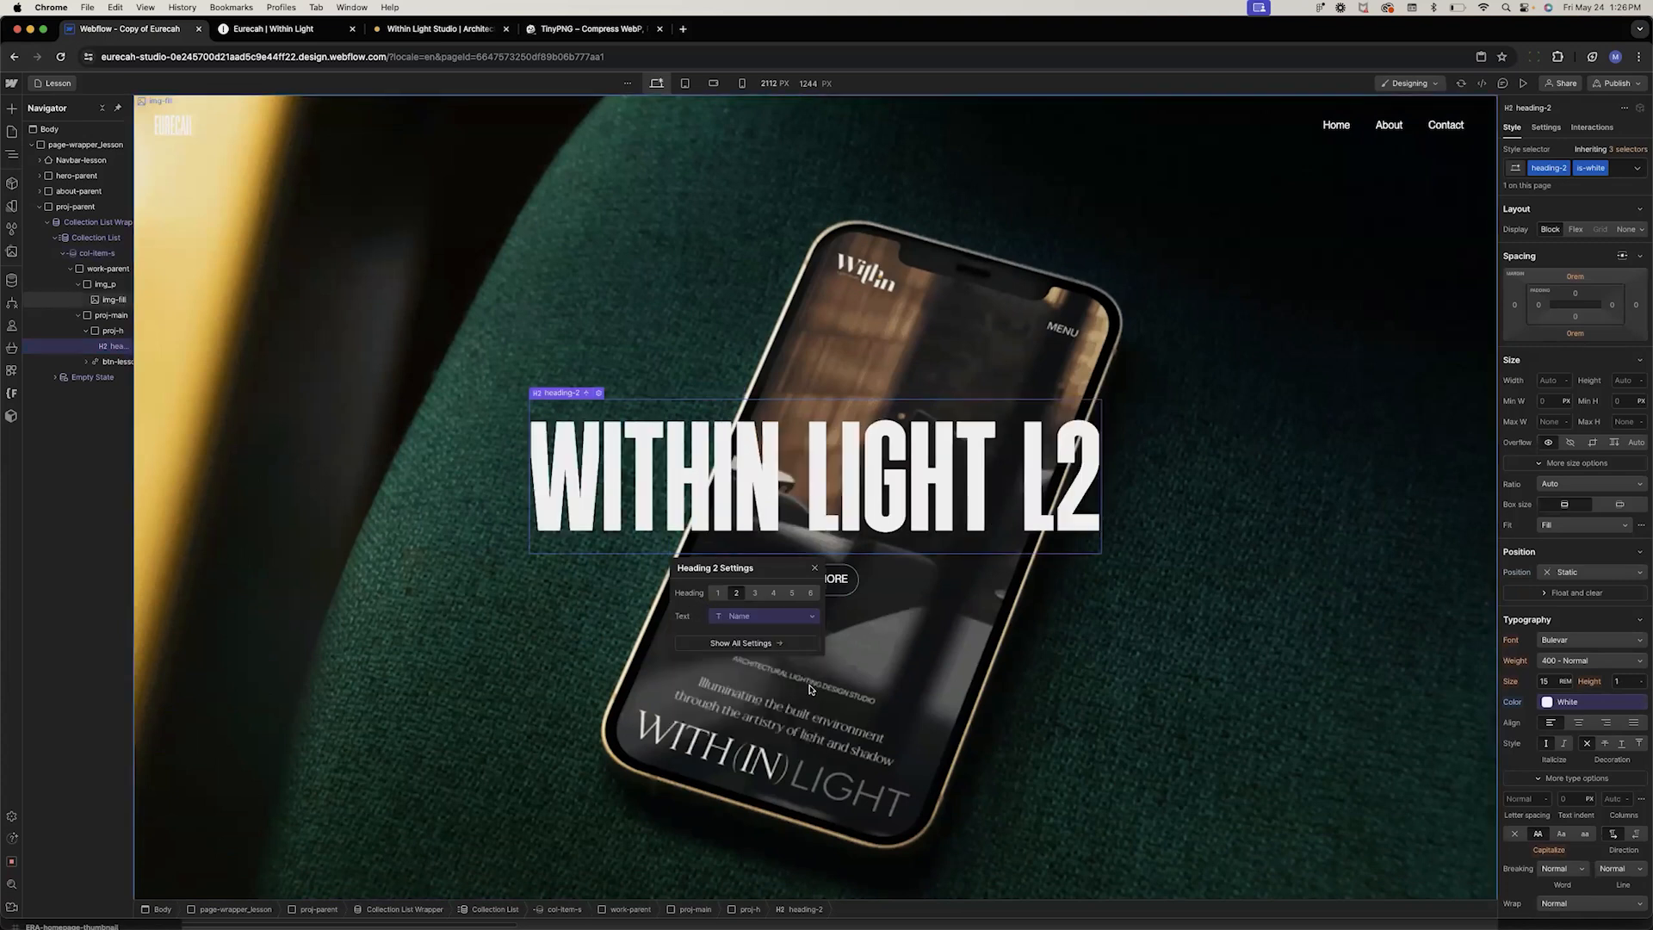
# Link the card's Learn More button to the Current Lesson Project collection page
pyautogui.click(842, 592)
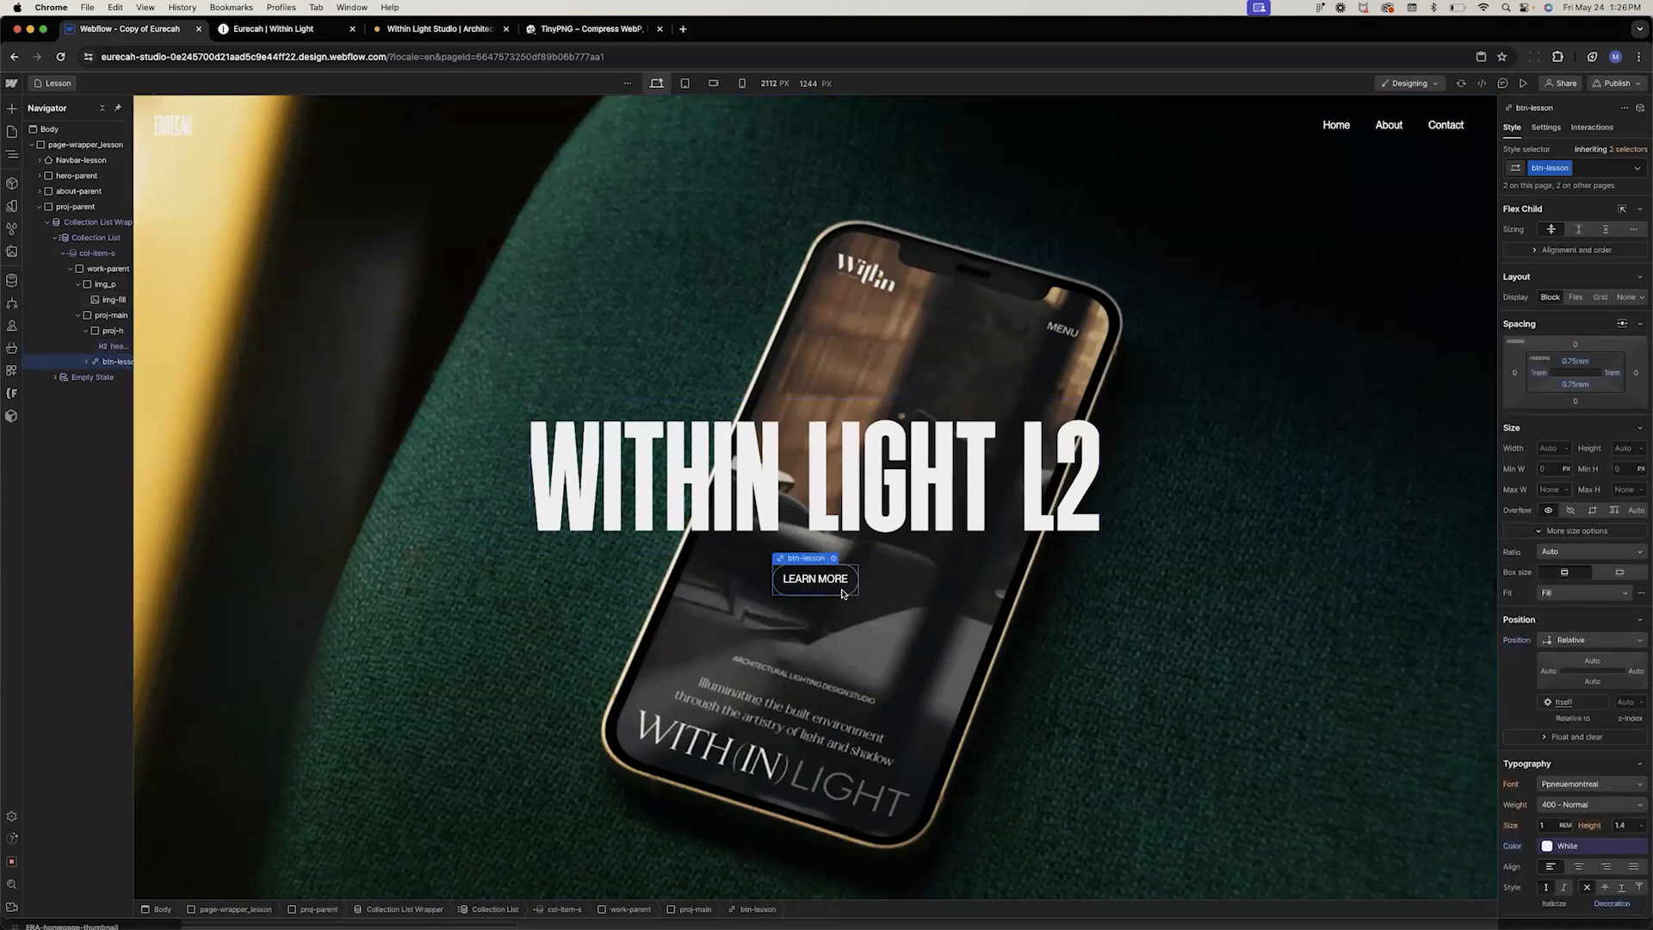
pyautogui.click(833, 558)
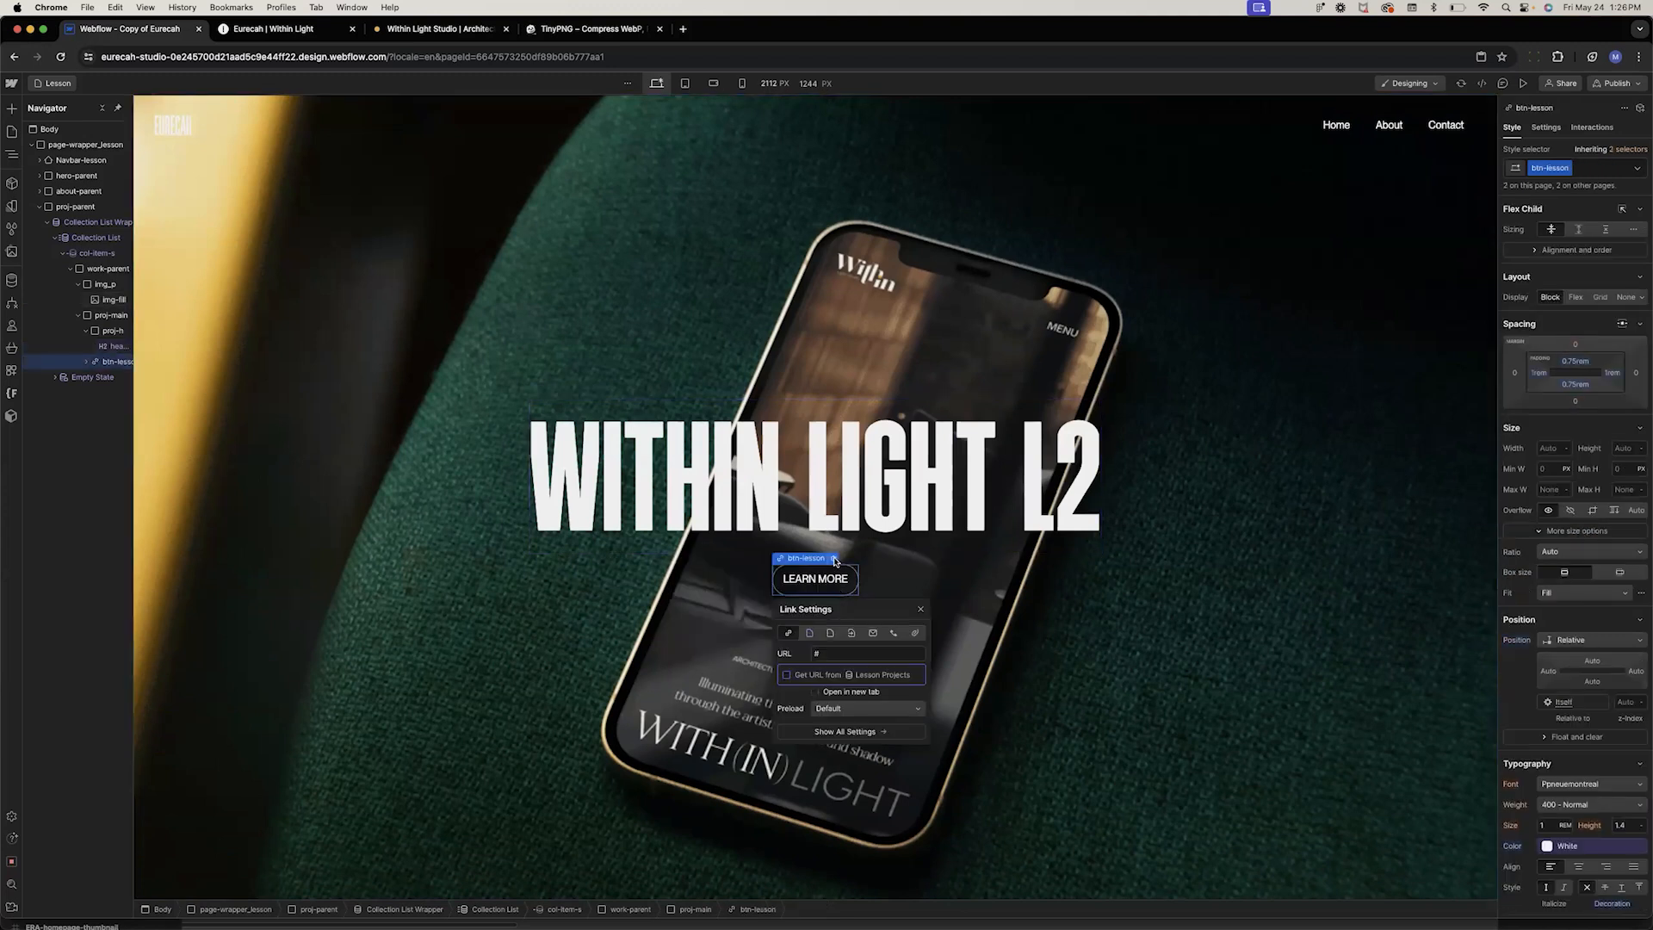
pyautogui.click(810, 634)
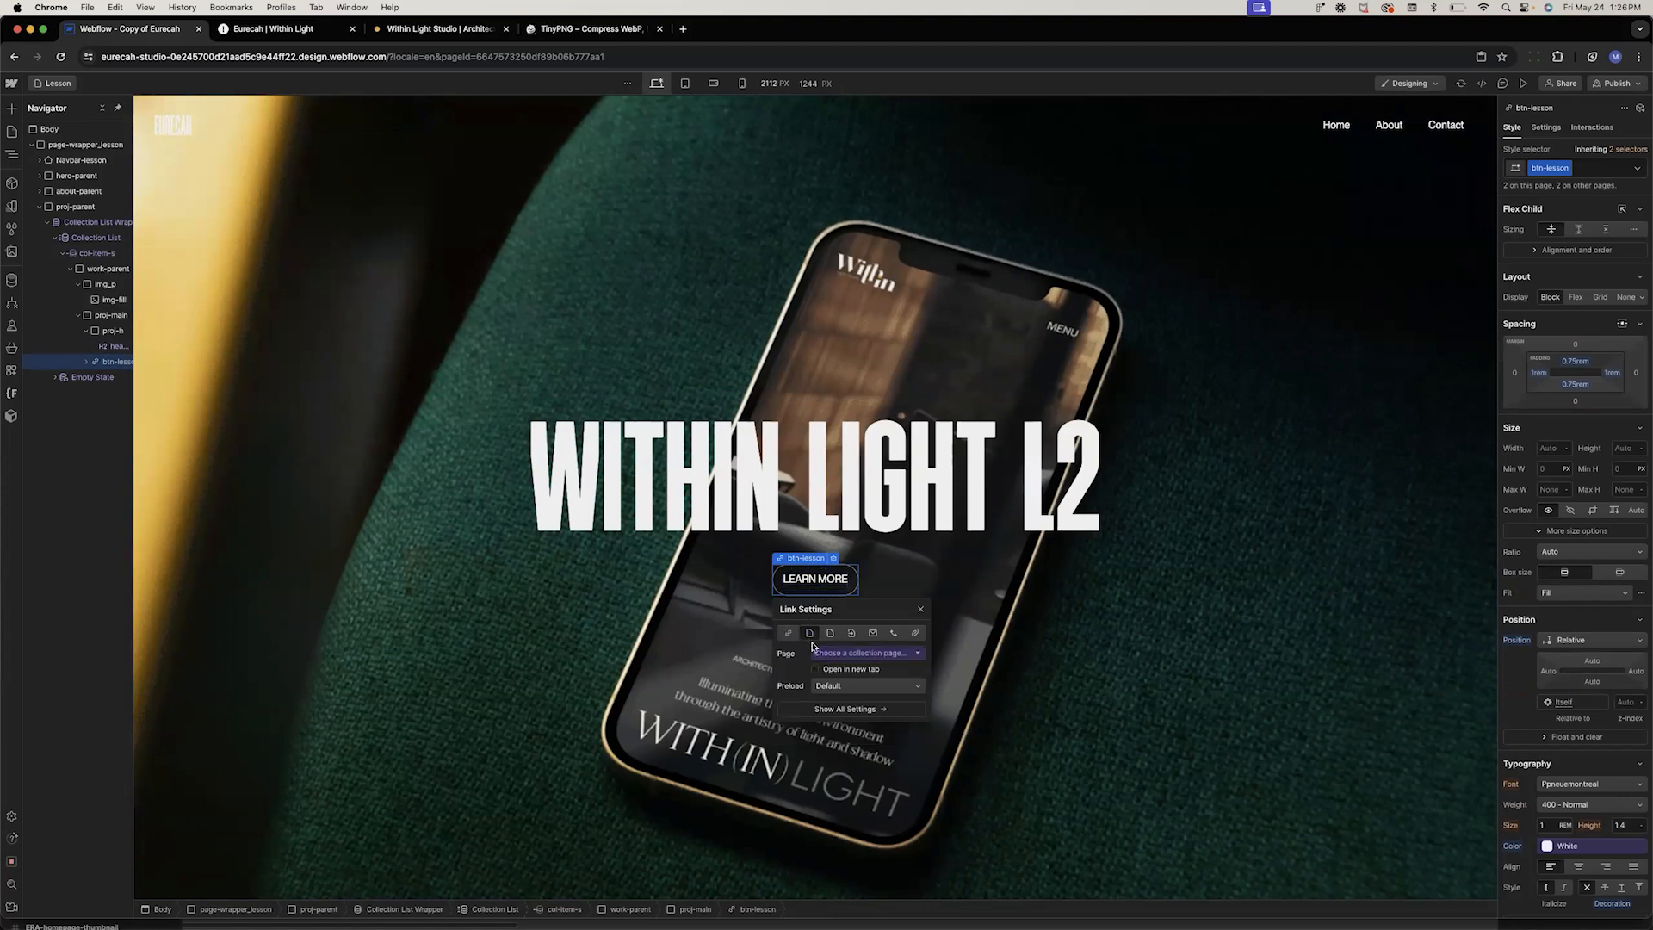
pyautogui.click(831, 656)
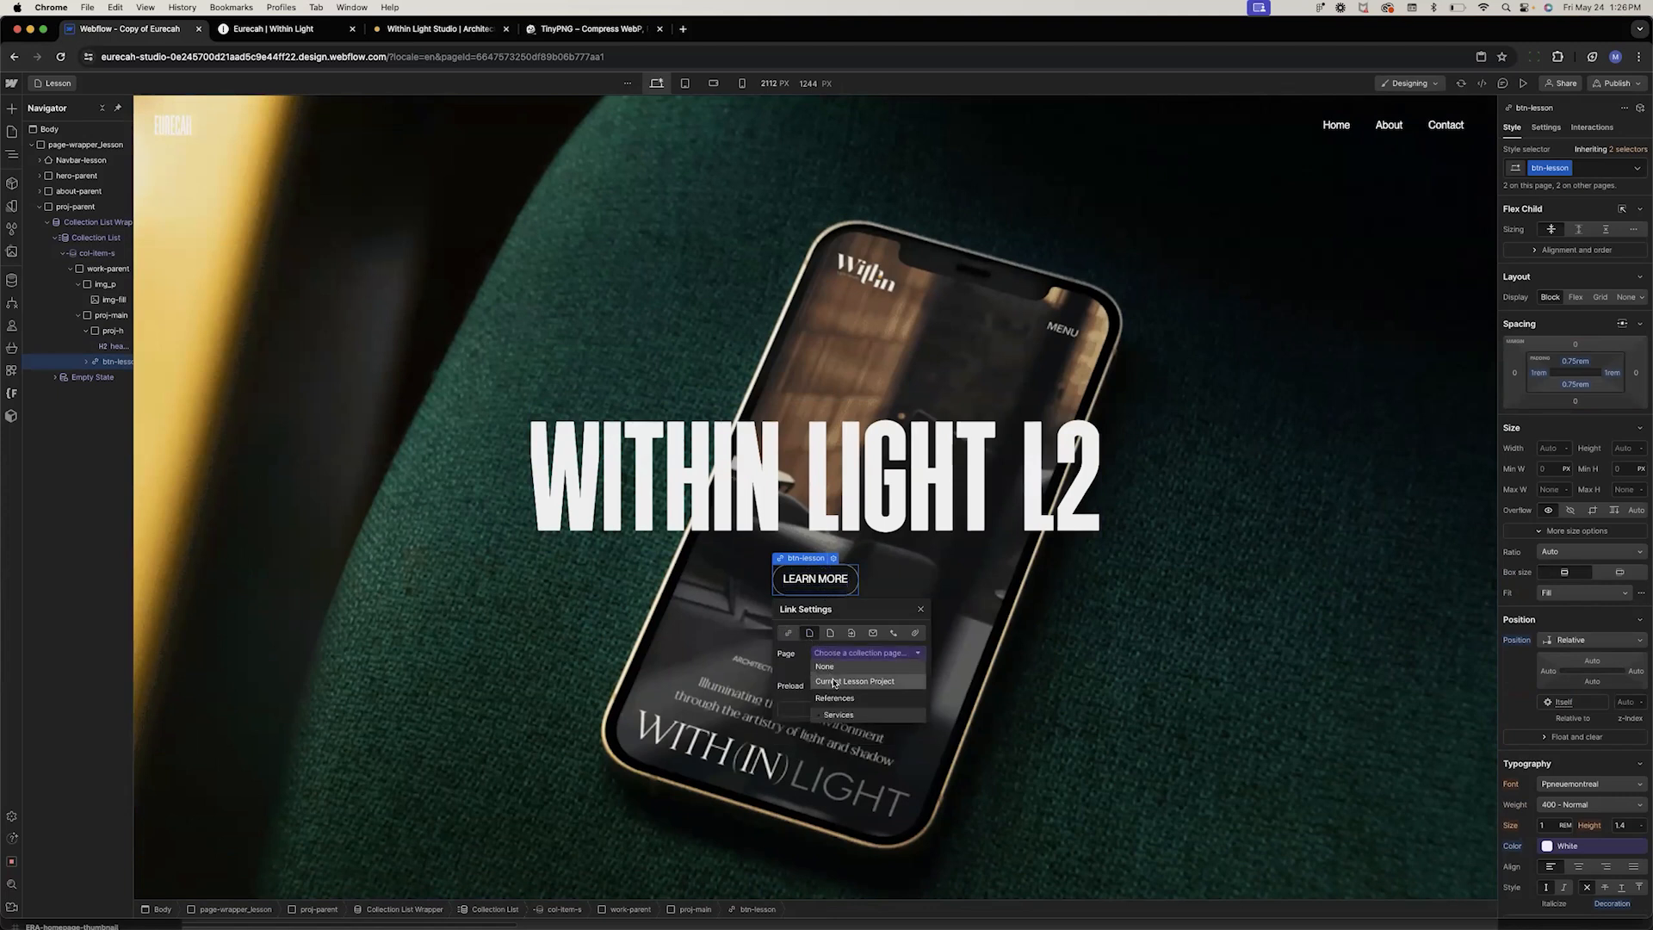
pyautogui.click(831, 681)
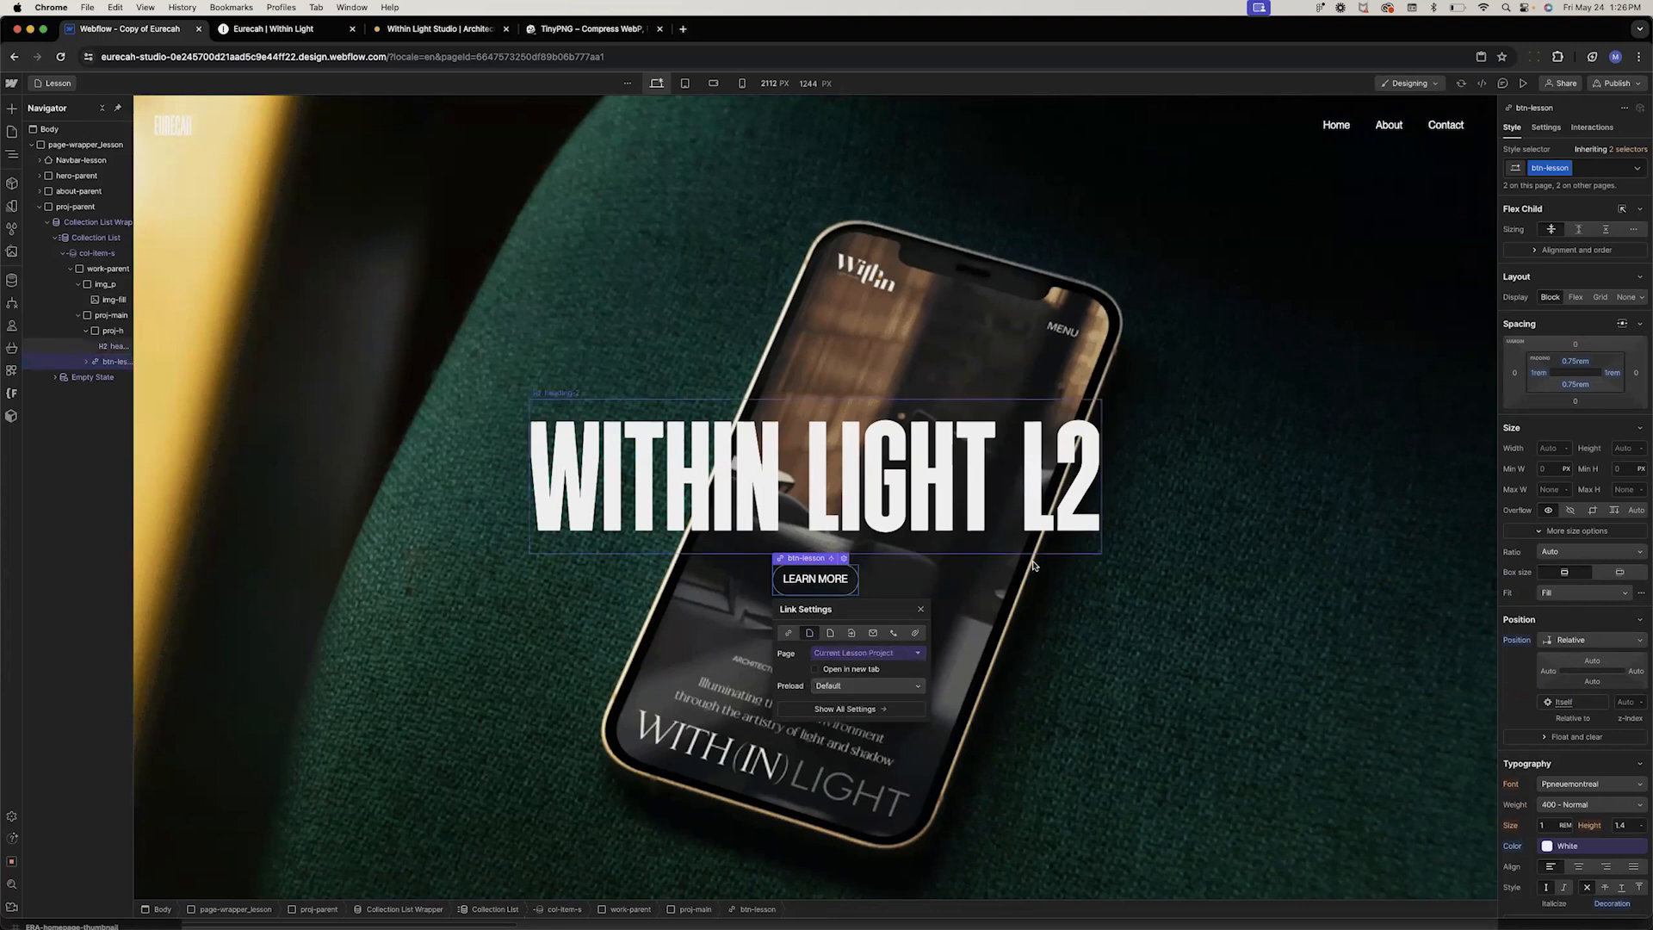
# Connect the card's img-fill image to the Hero image field of Lesson Projects
pyautogui.click(837, 505)
pyautogui.scroll(-5, 1037, 709)
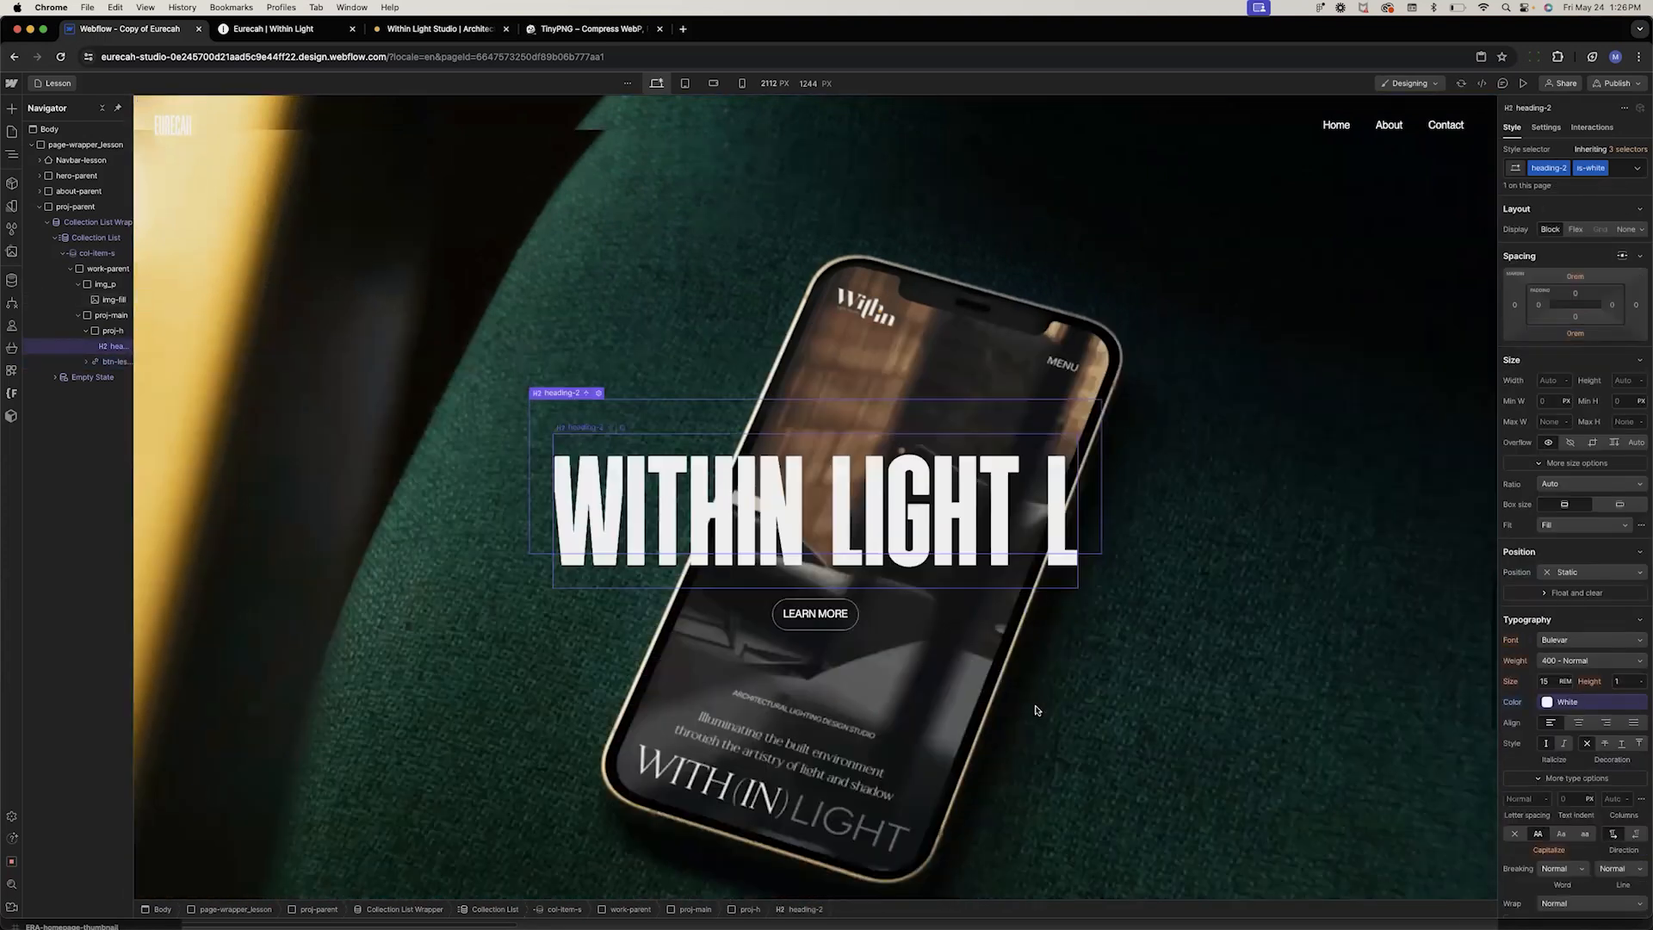
pyautogui.scroll(-3, 1037, 709)
pyautogui.scroll(14, 1036, 710)
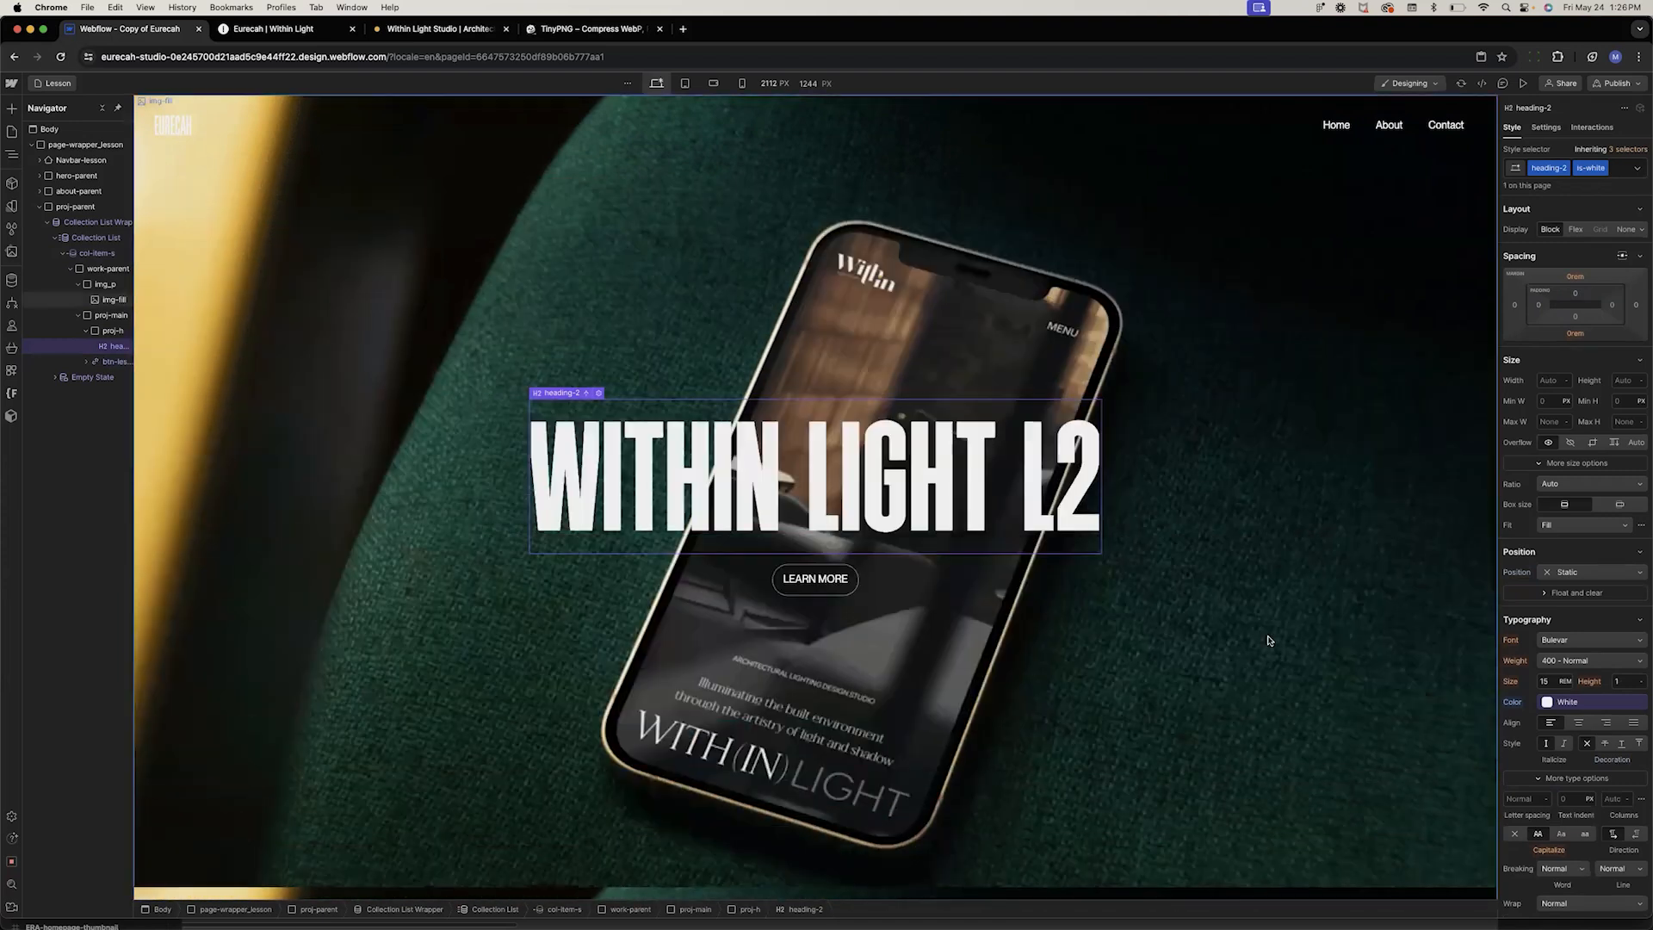
pyautogui.click(431, 229)
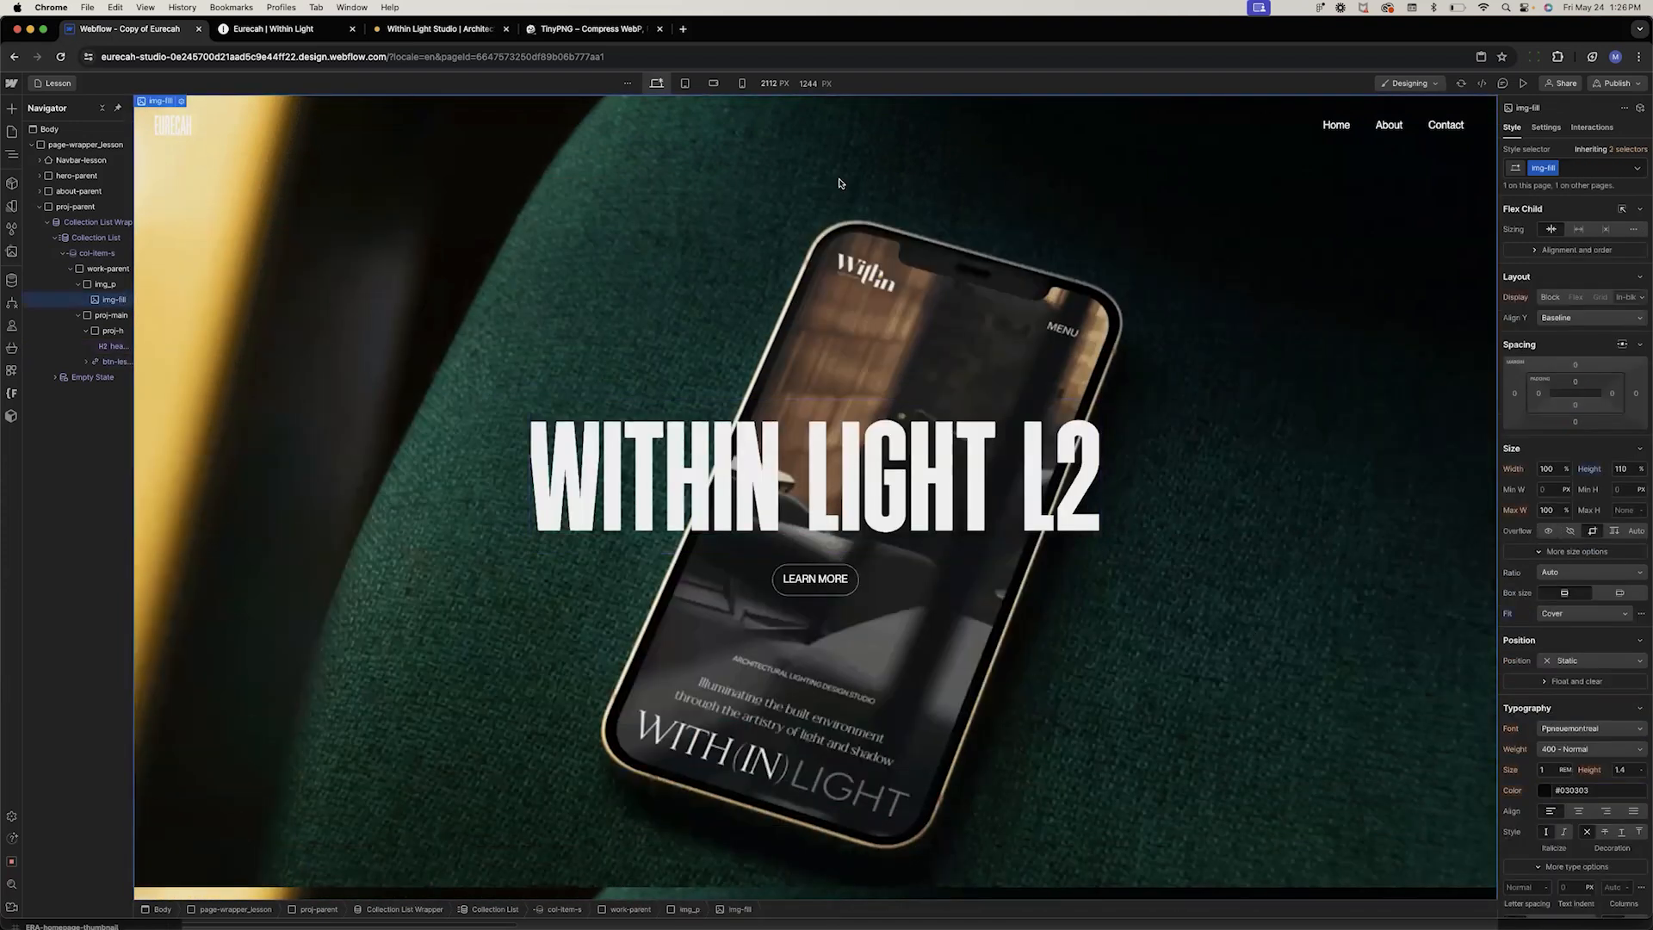
pyautogui.click(183, 102)
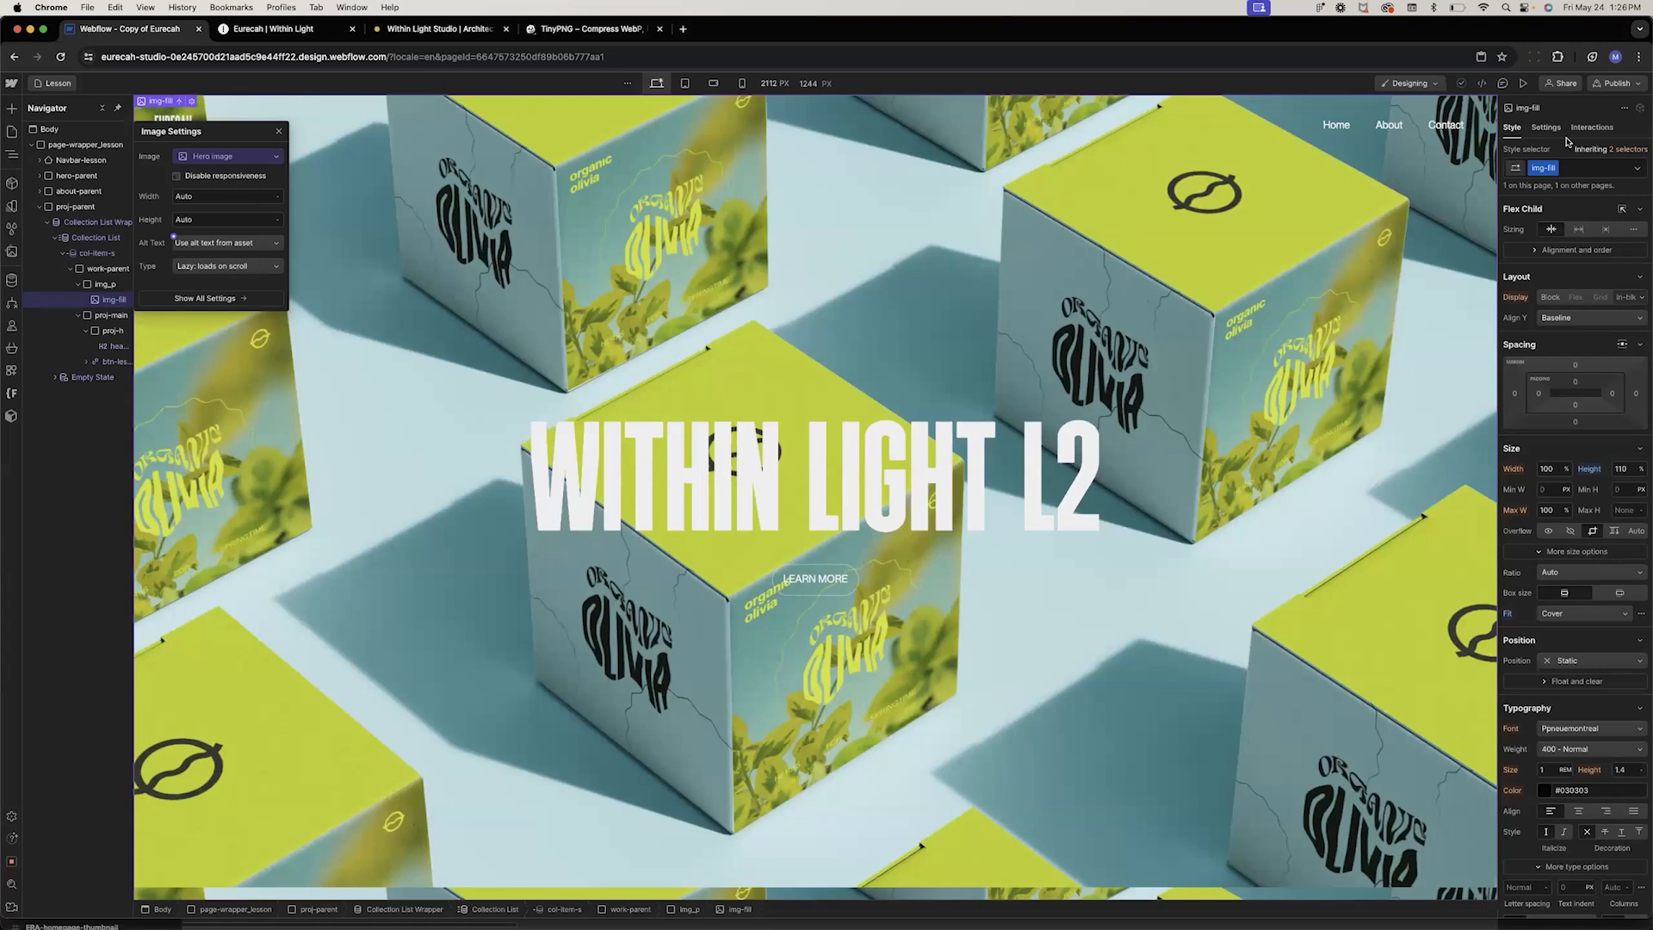
pyautogui.click(1546, 129)
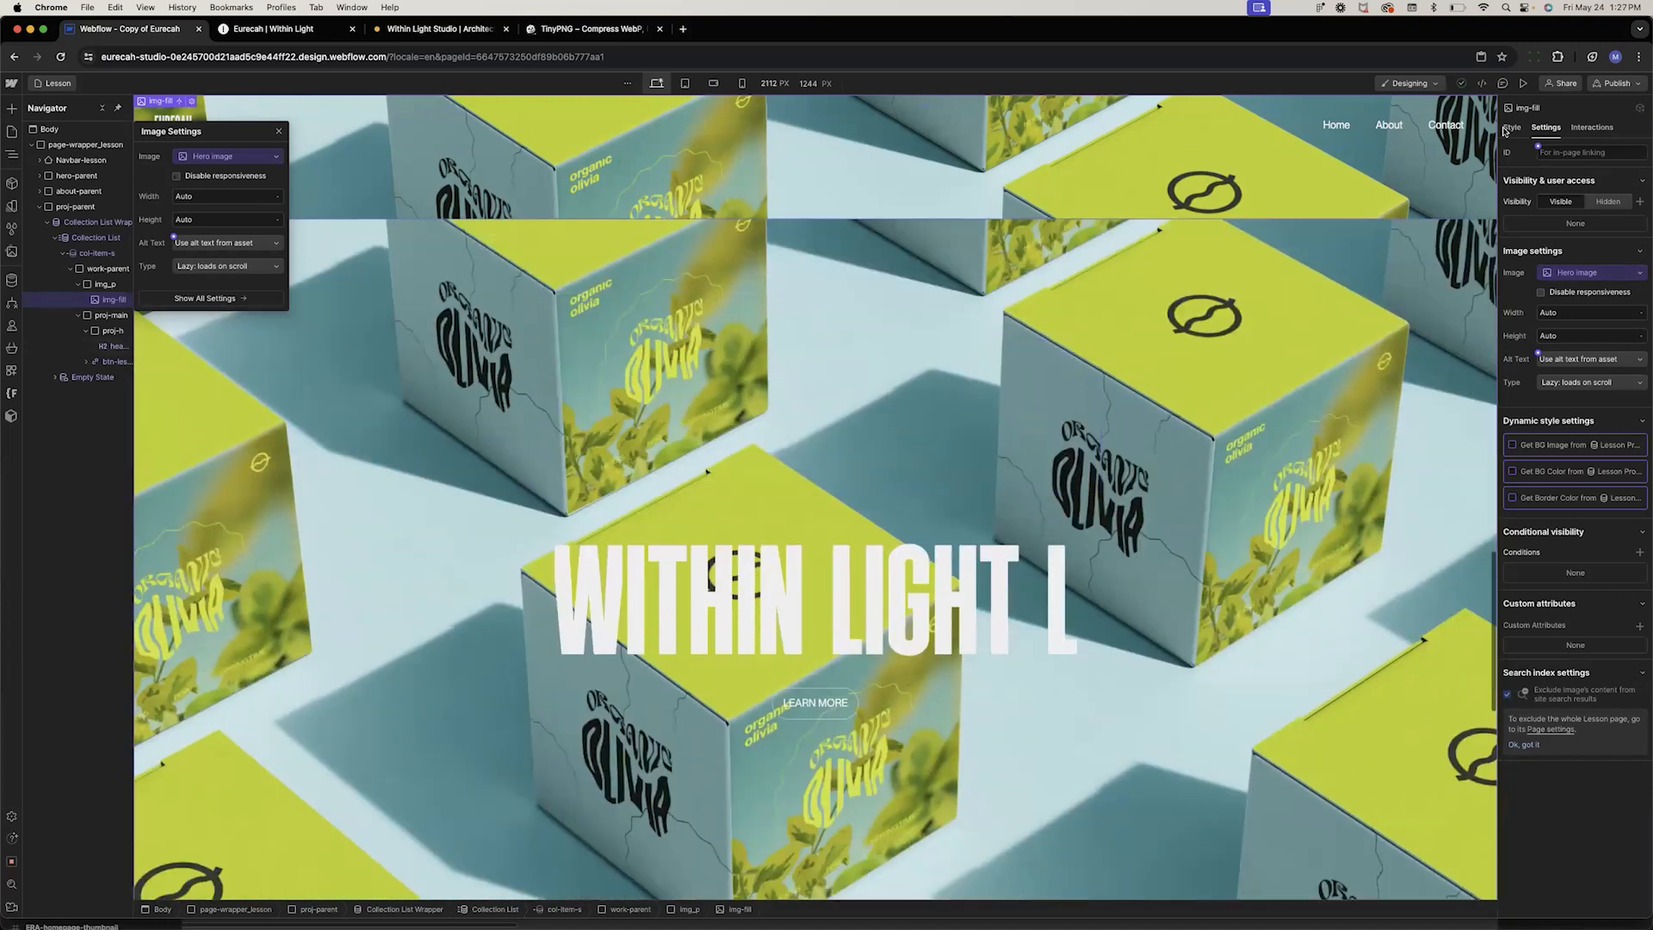
# Preview the page and follow a card's Learn More link to its project template page
pyautogui.click(1523, 83)
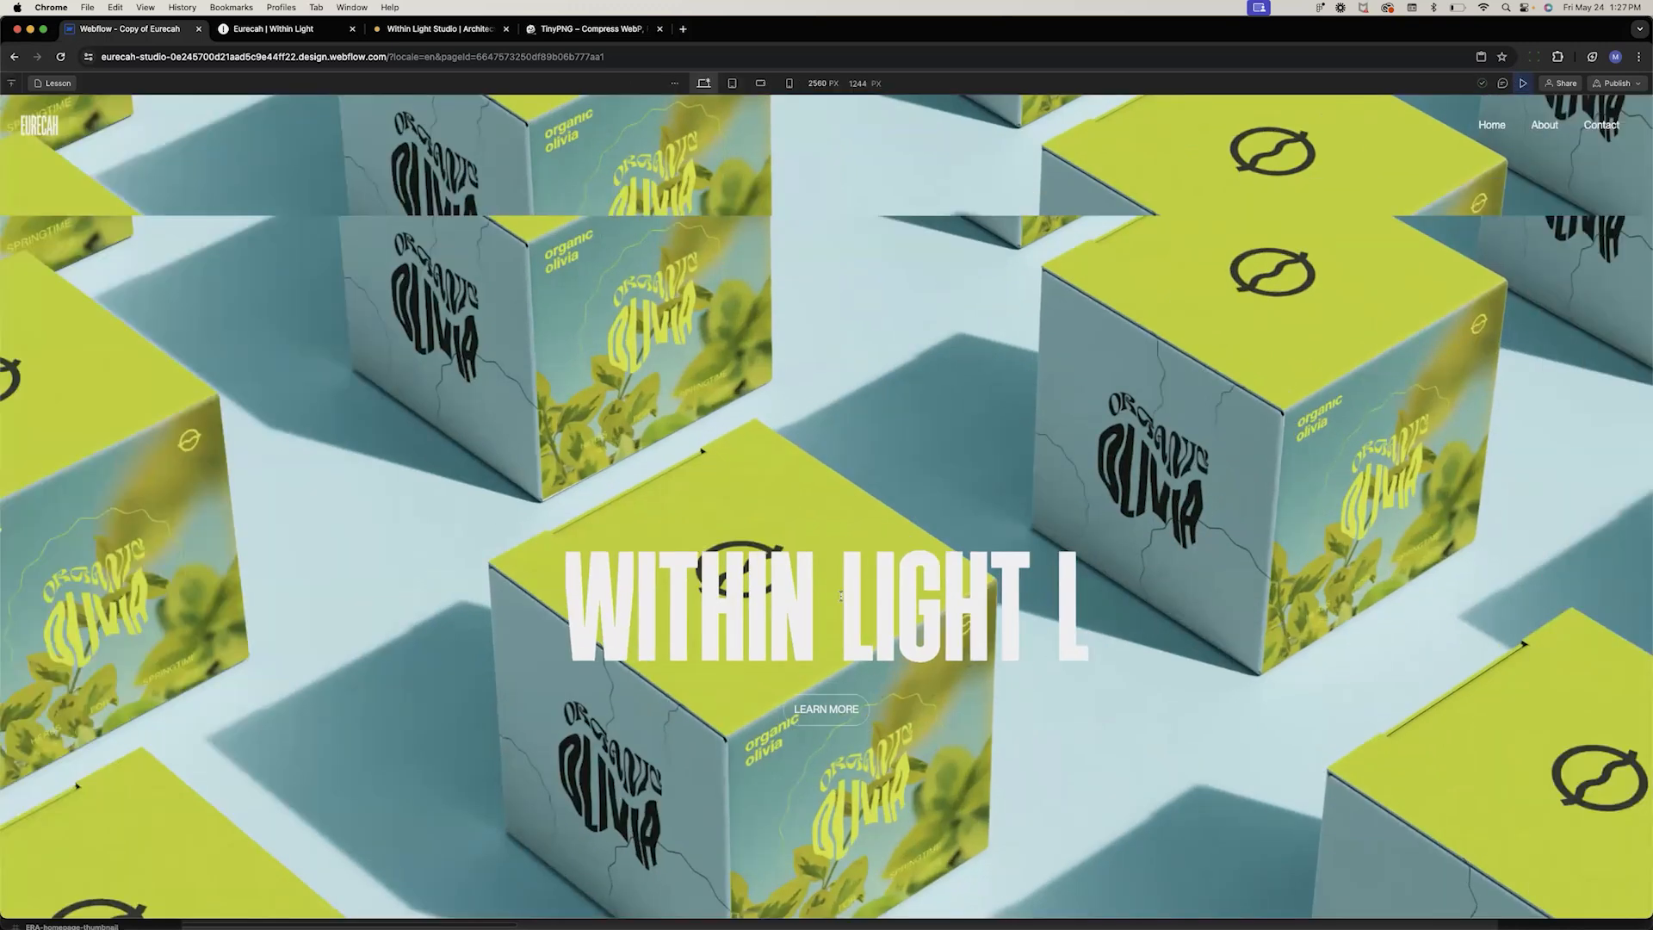
pyautogui.click(823, 719)
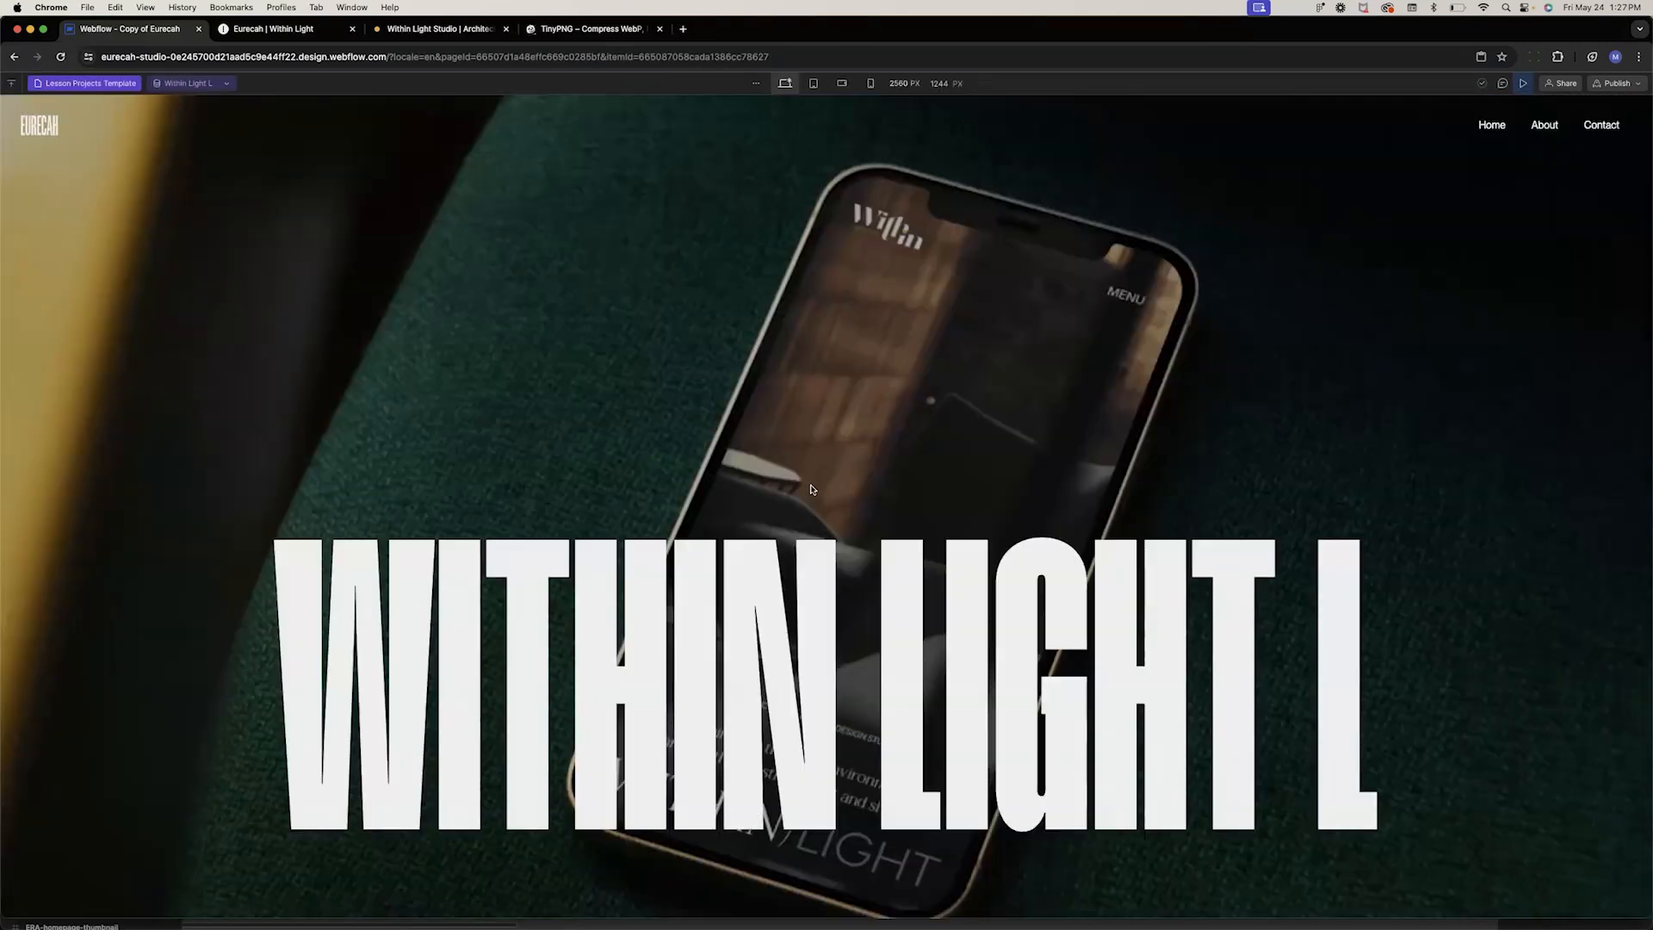
pyautogui.scroll(-20, 809, 489)
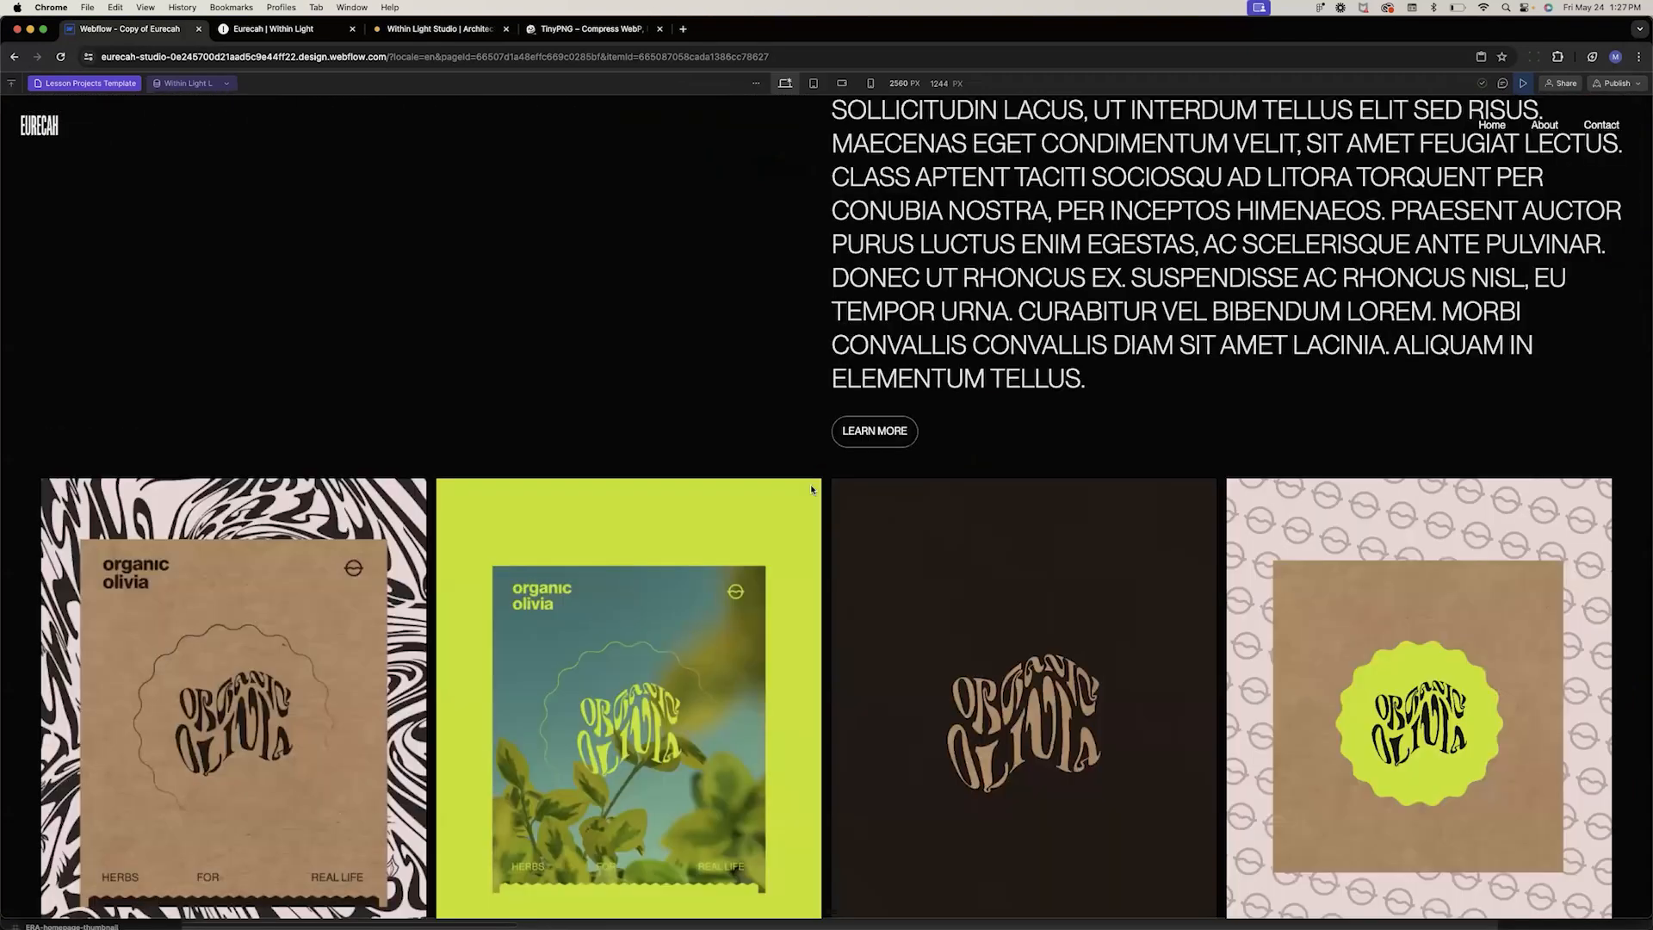
pyautogui.scroll(20, 811, 489)
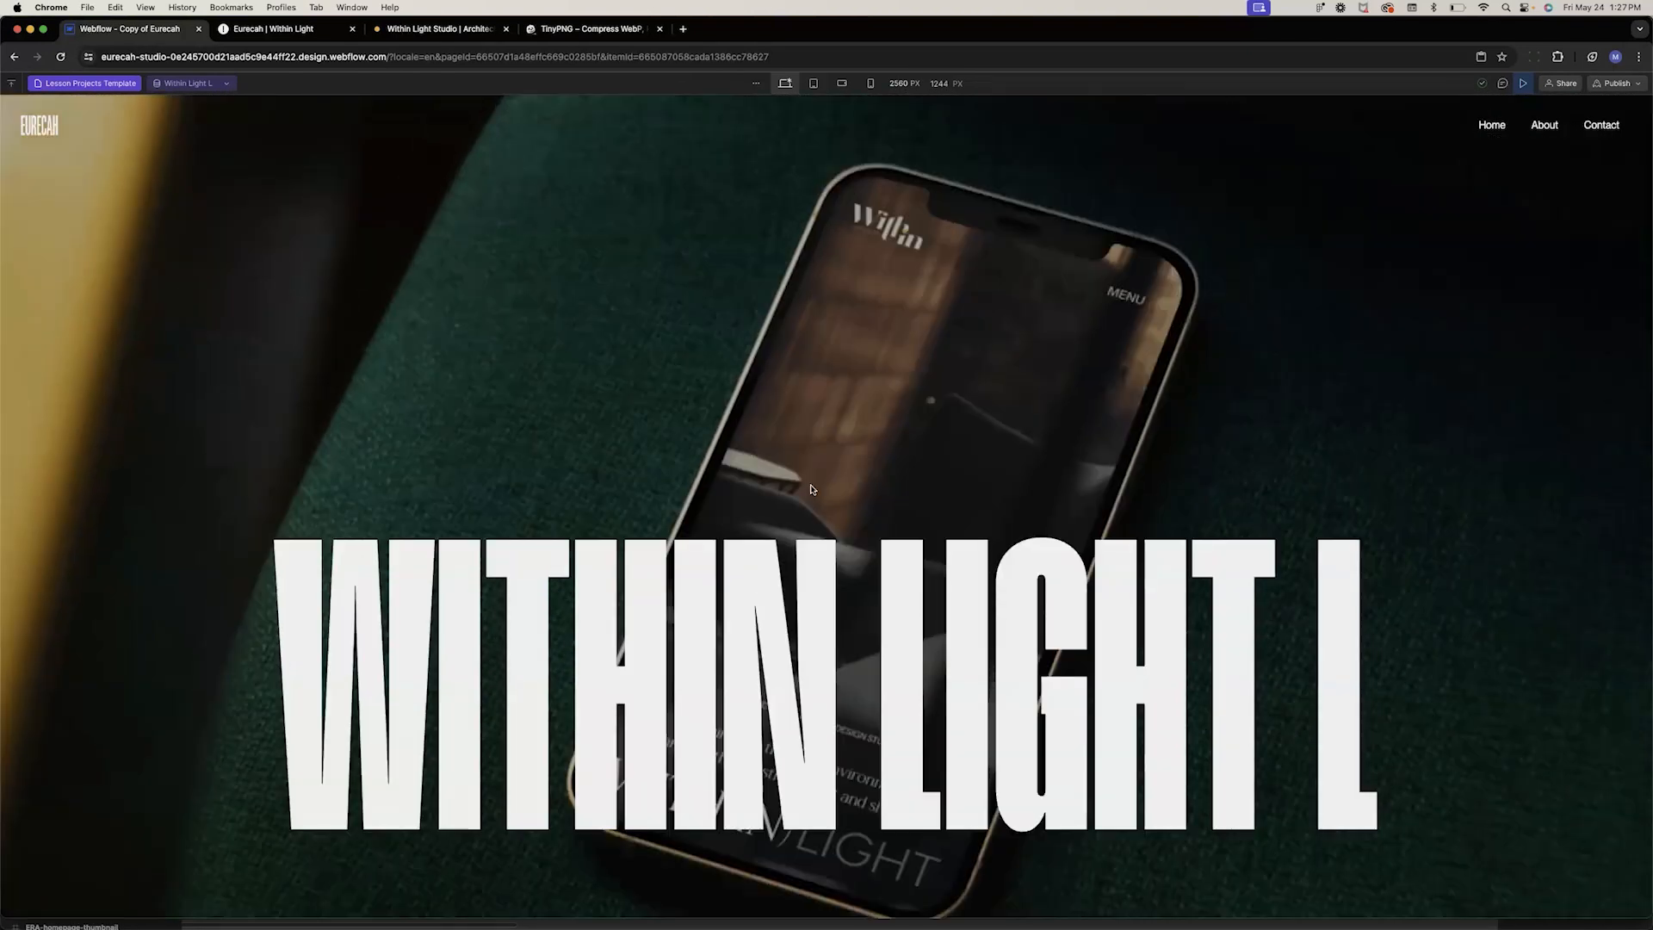